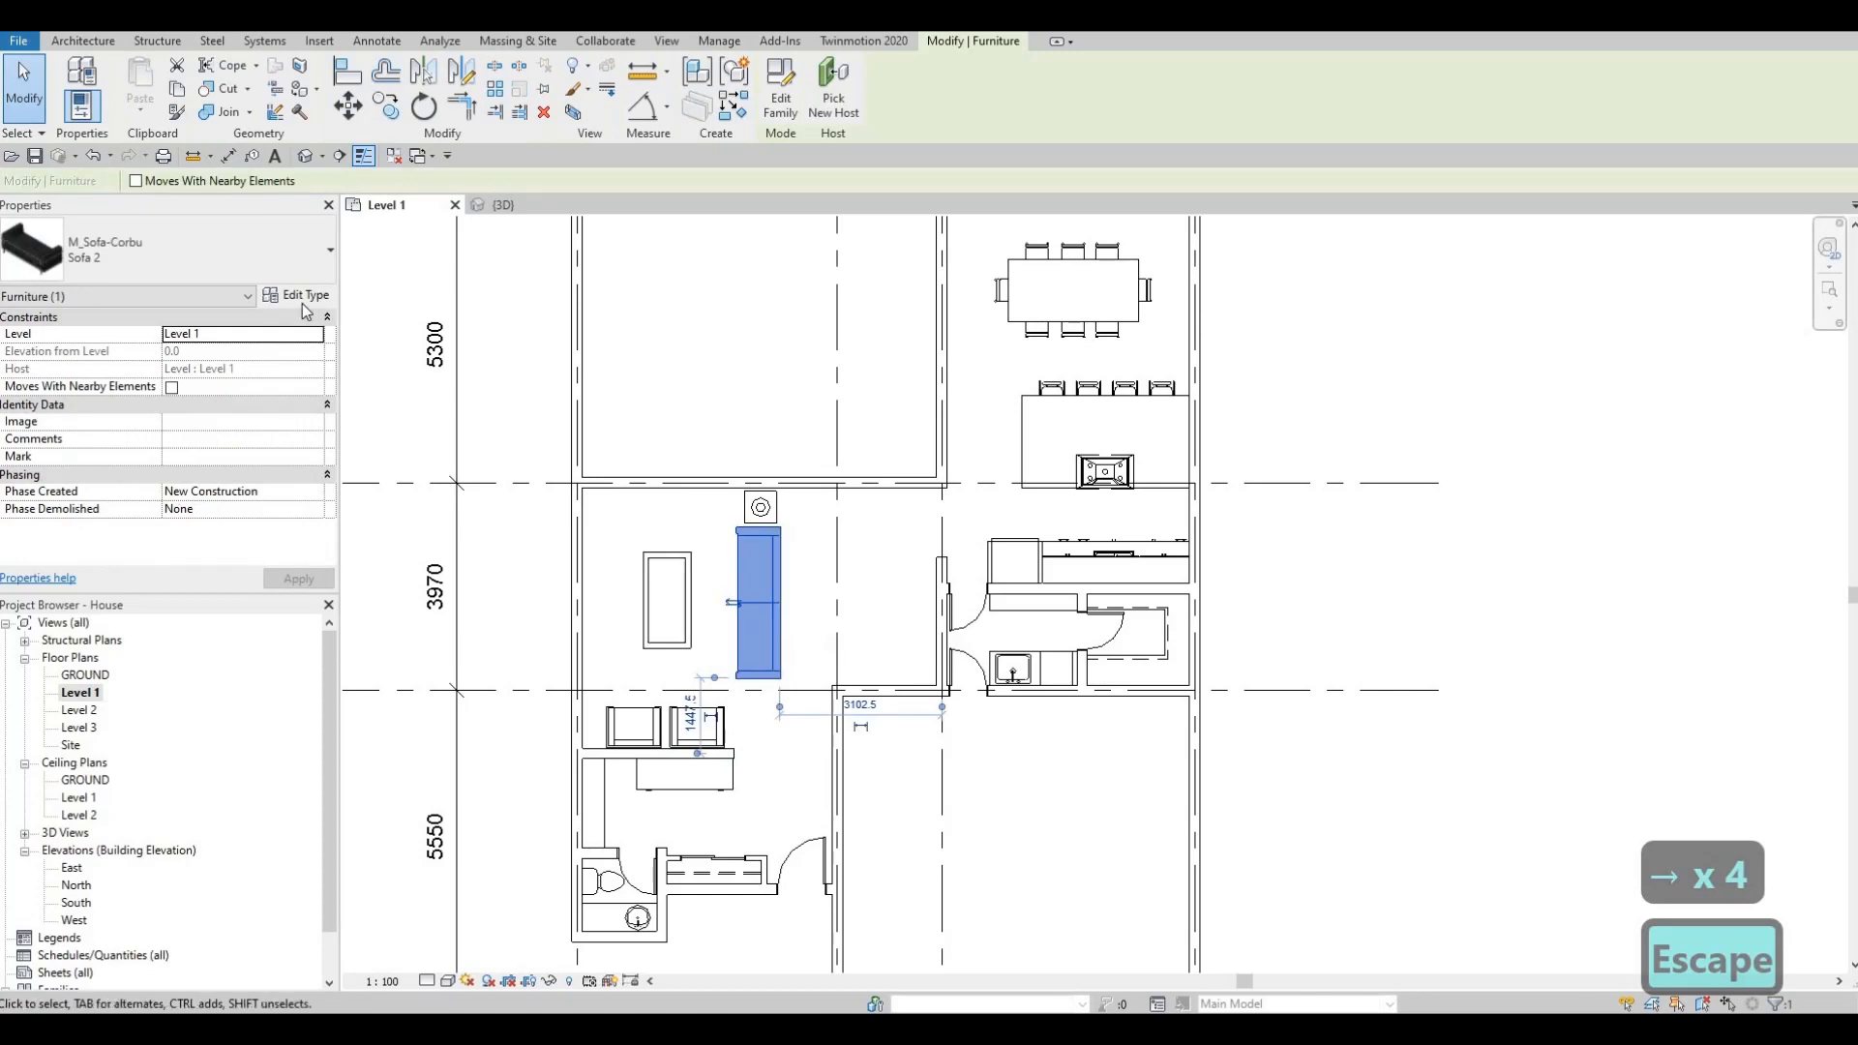
# Set the Width type parameter of the selected Sofa 2 to 2600 mm and apply it.
pyautogui.click(302, 302)
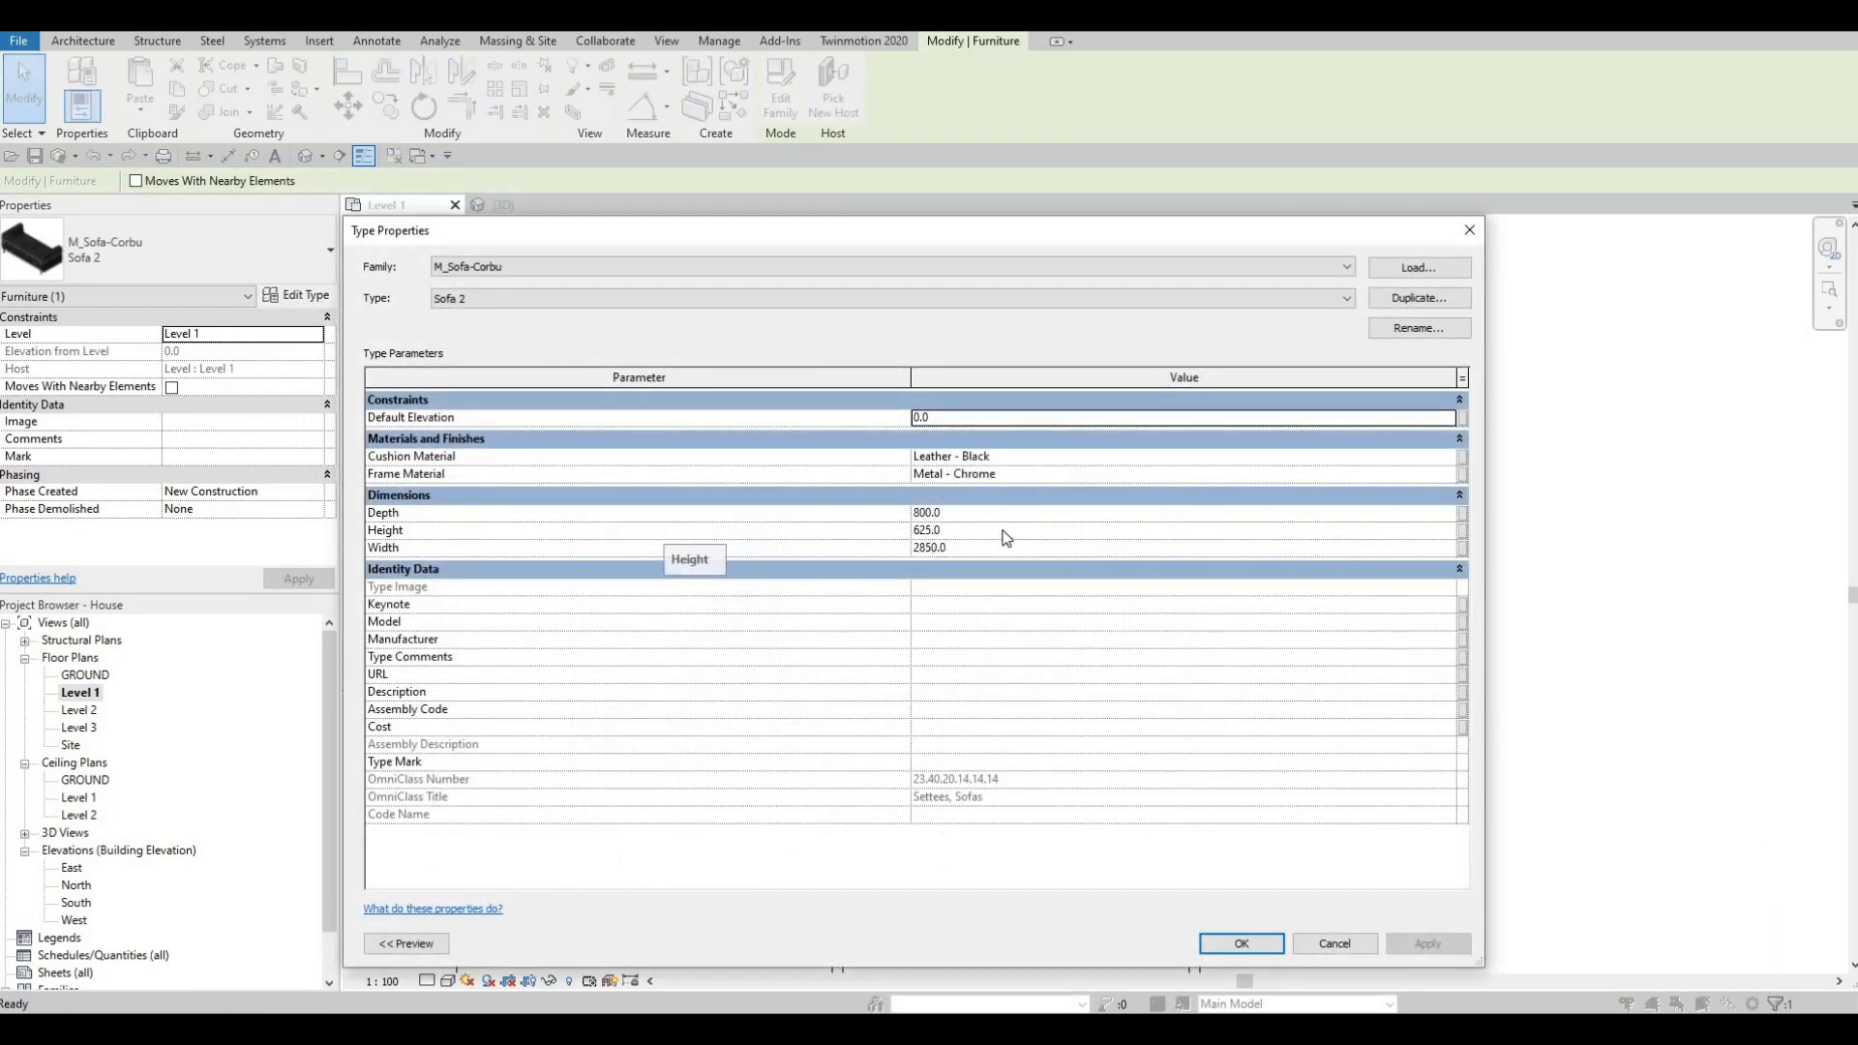
pyautogui.click(996, 551)
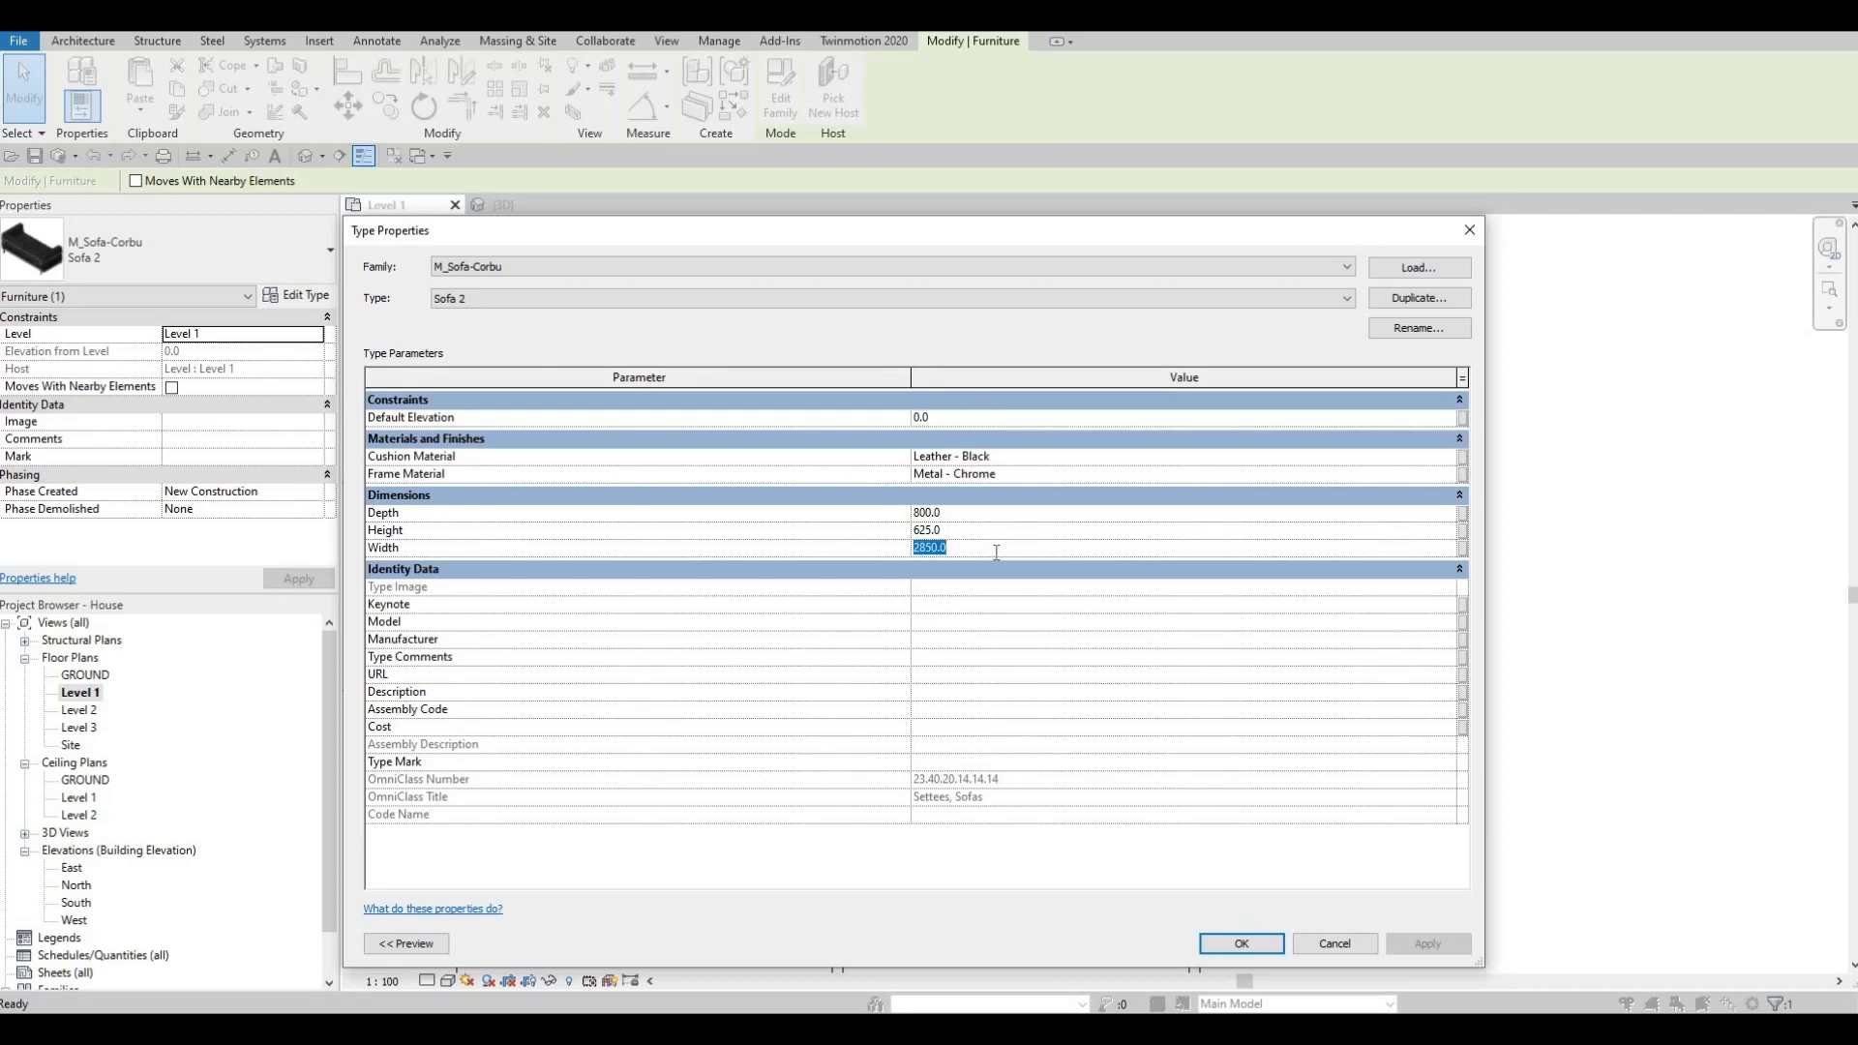
pyautogui.write('2600')
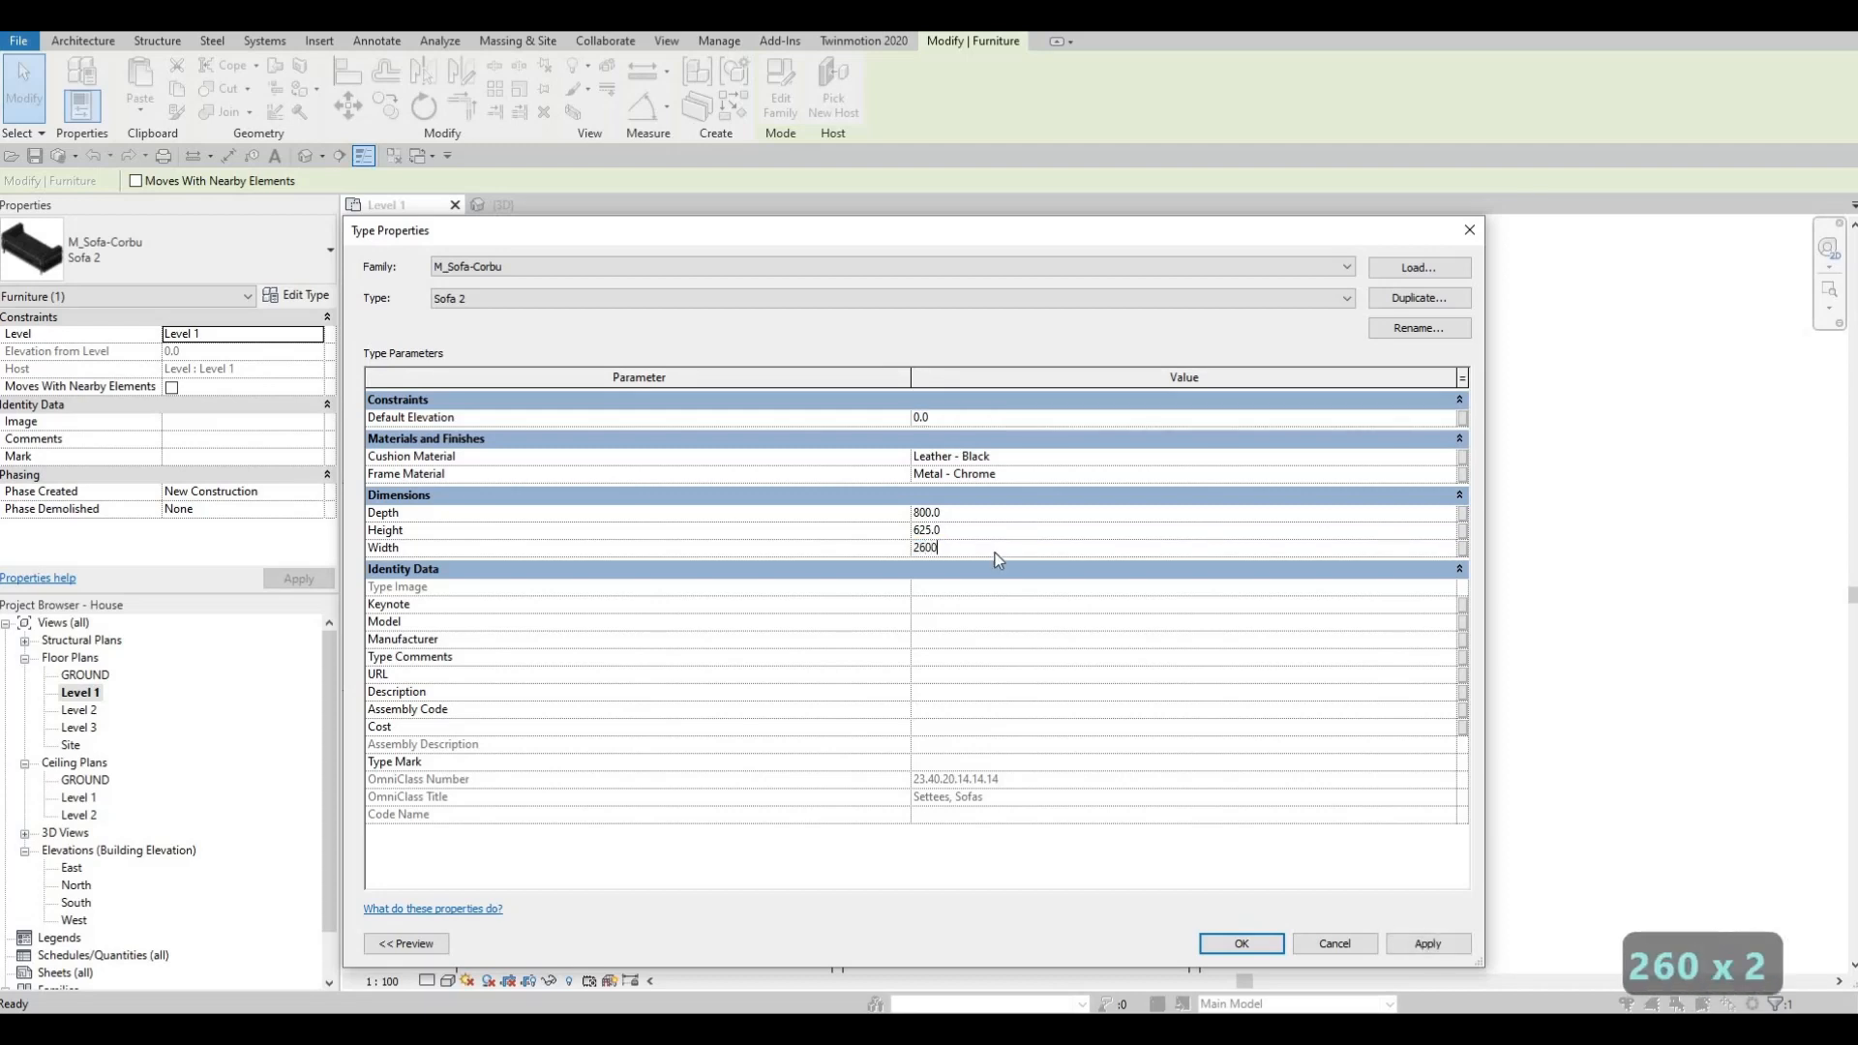
pyautogui.press('Return')
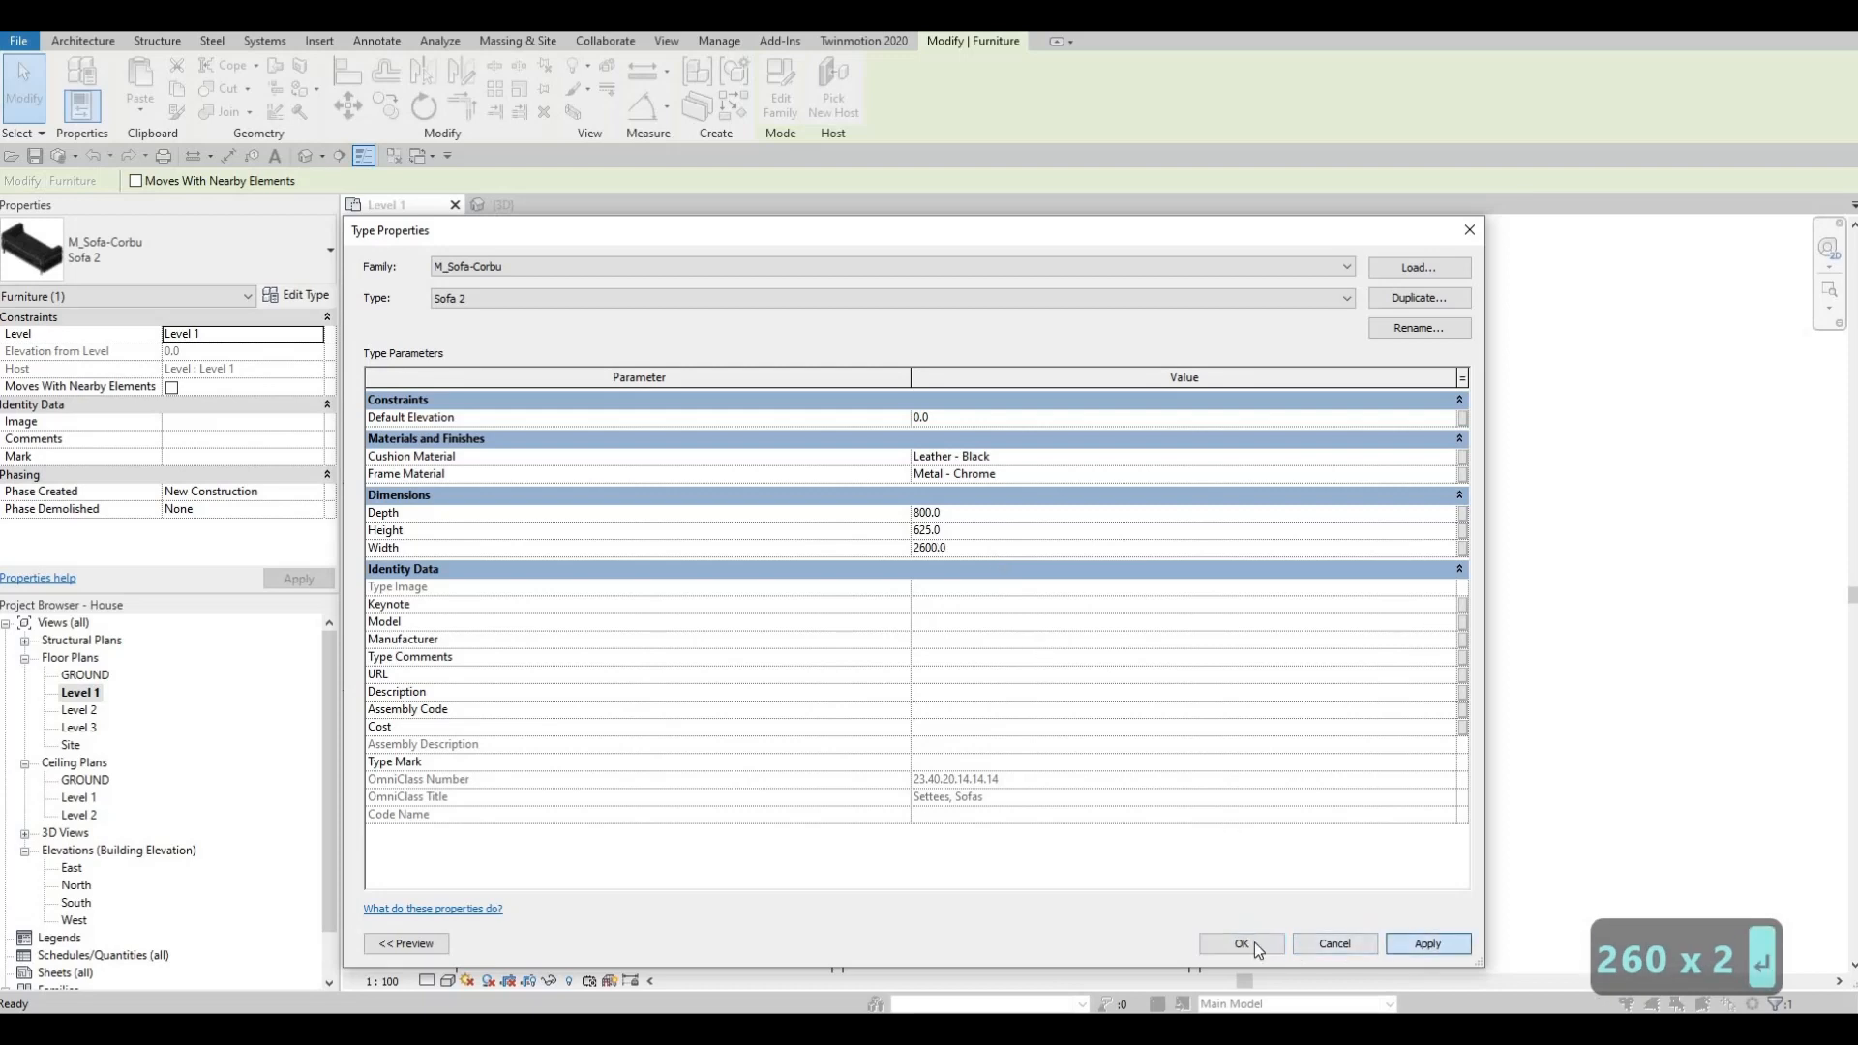
pyautogui.click(1249, 943)
pyautogui.press('Escape')
pyautogui.press('Escape')
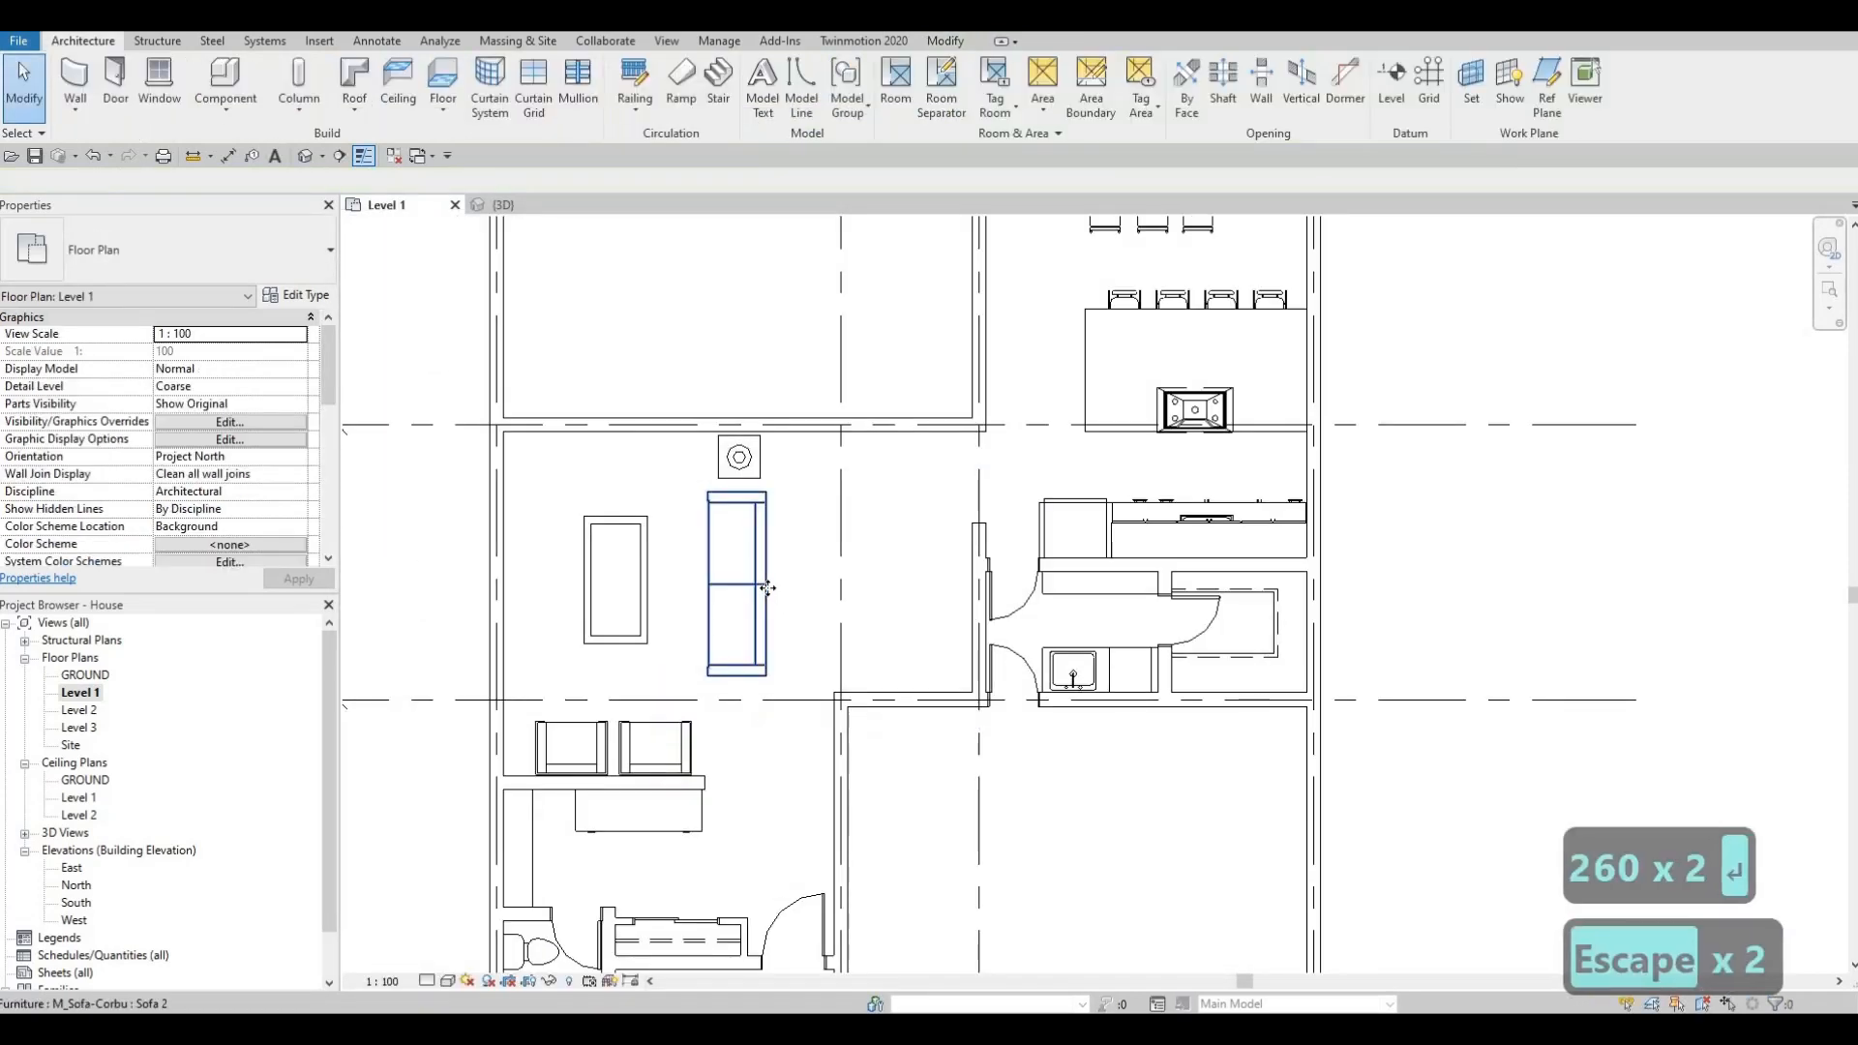
# Nudge the shortened sofa up three increments so it sits against the side table with the lamp.
pyautogui.click(769, 588)
pyautogui.press('Up')
pyautogui.press('Up')
pyautogui.press('Up')
pyautogui.press('Right')
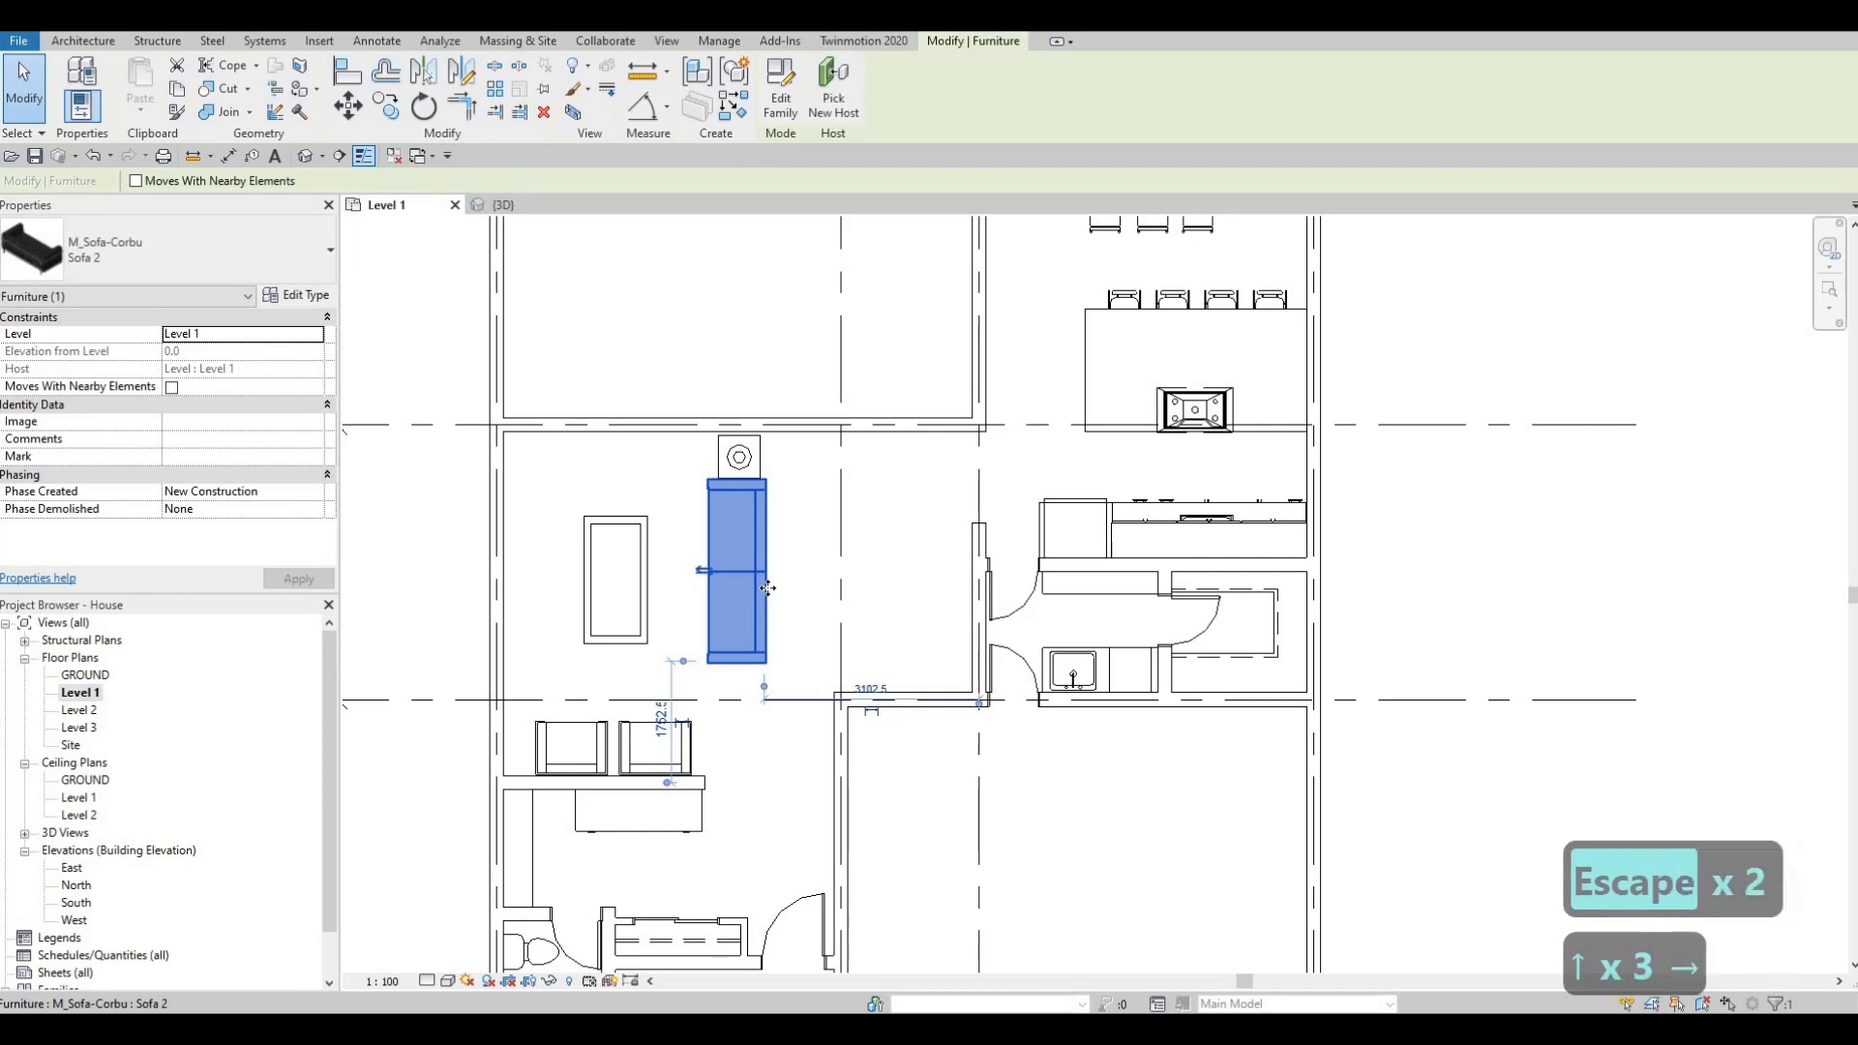
pyautogui.press('Left')
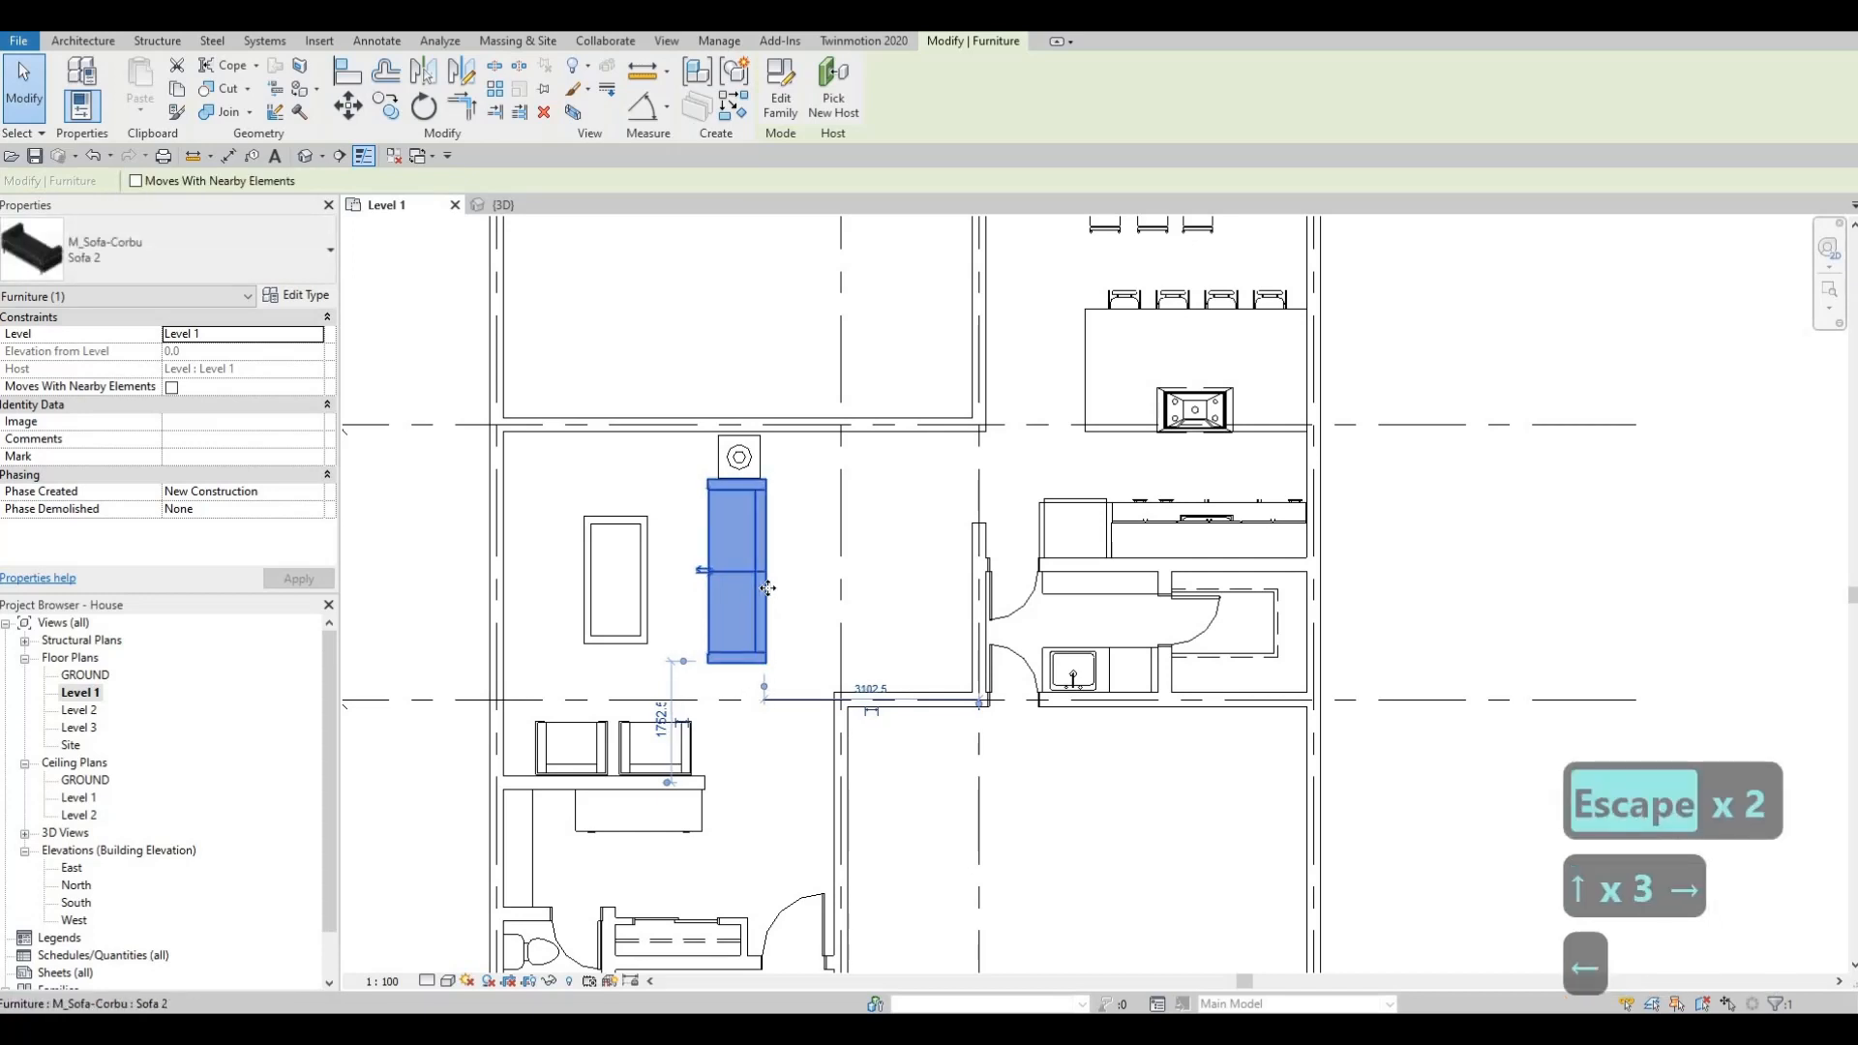
pyautogui.press('Escape')
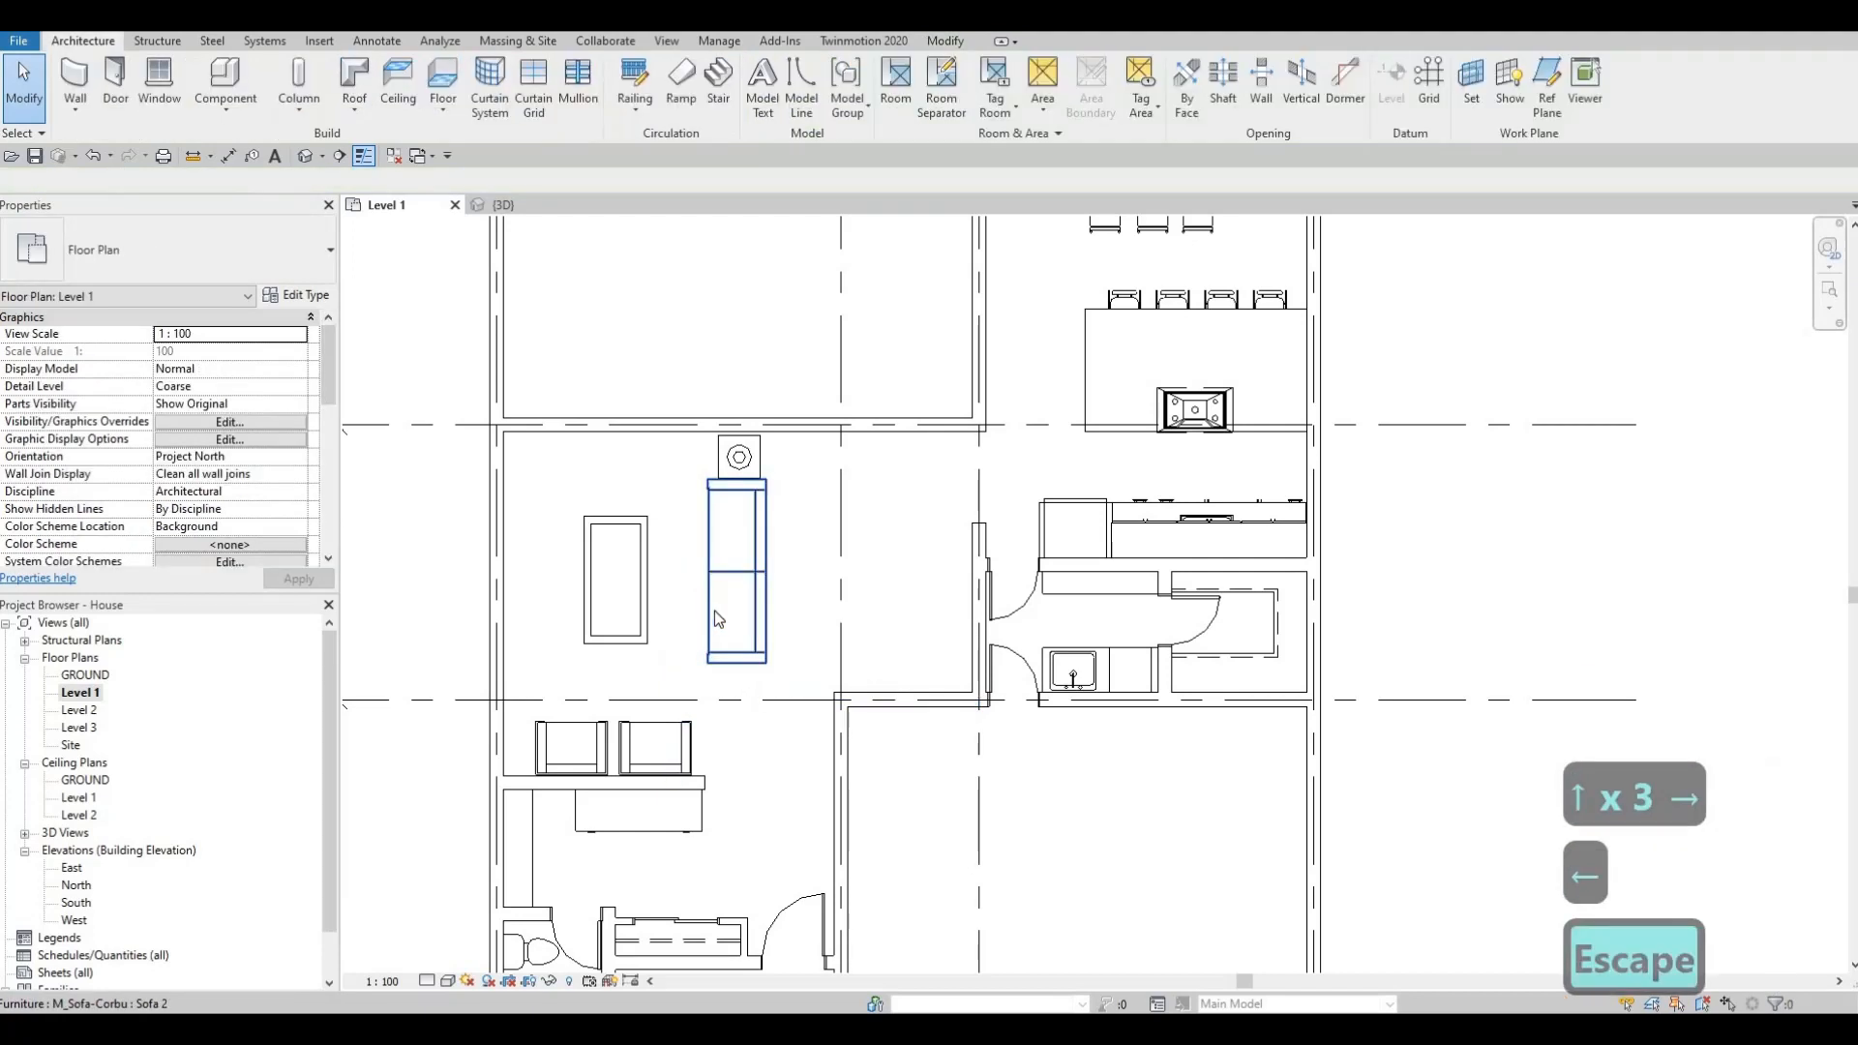
# Nudge the left armchair two increments to the right, closer to the other armchair.
pyautogui.click(595, 740)
pyautogui.press('Right')
pyautogui.press('Right')
pyautogui.press('Escape')
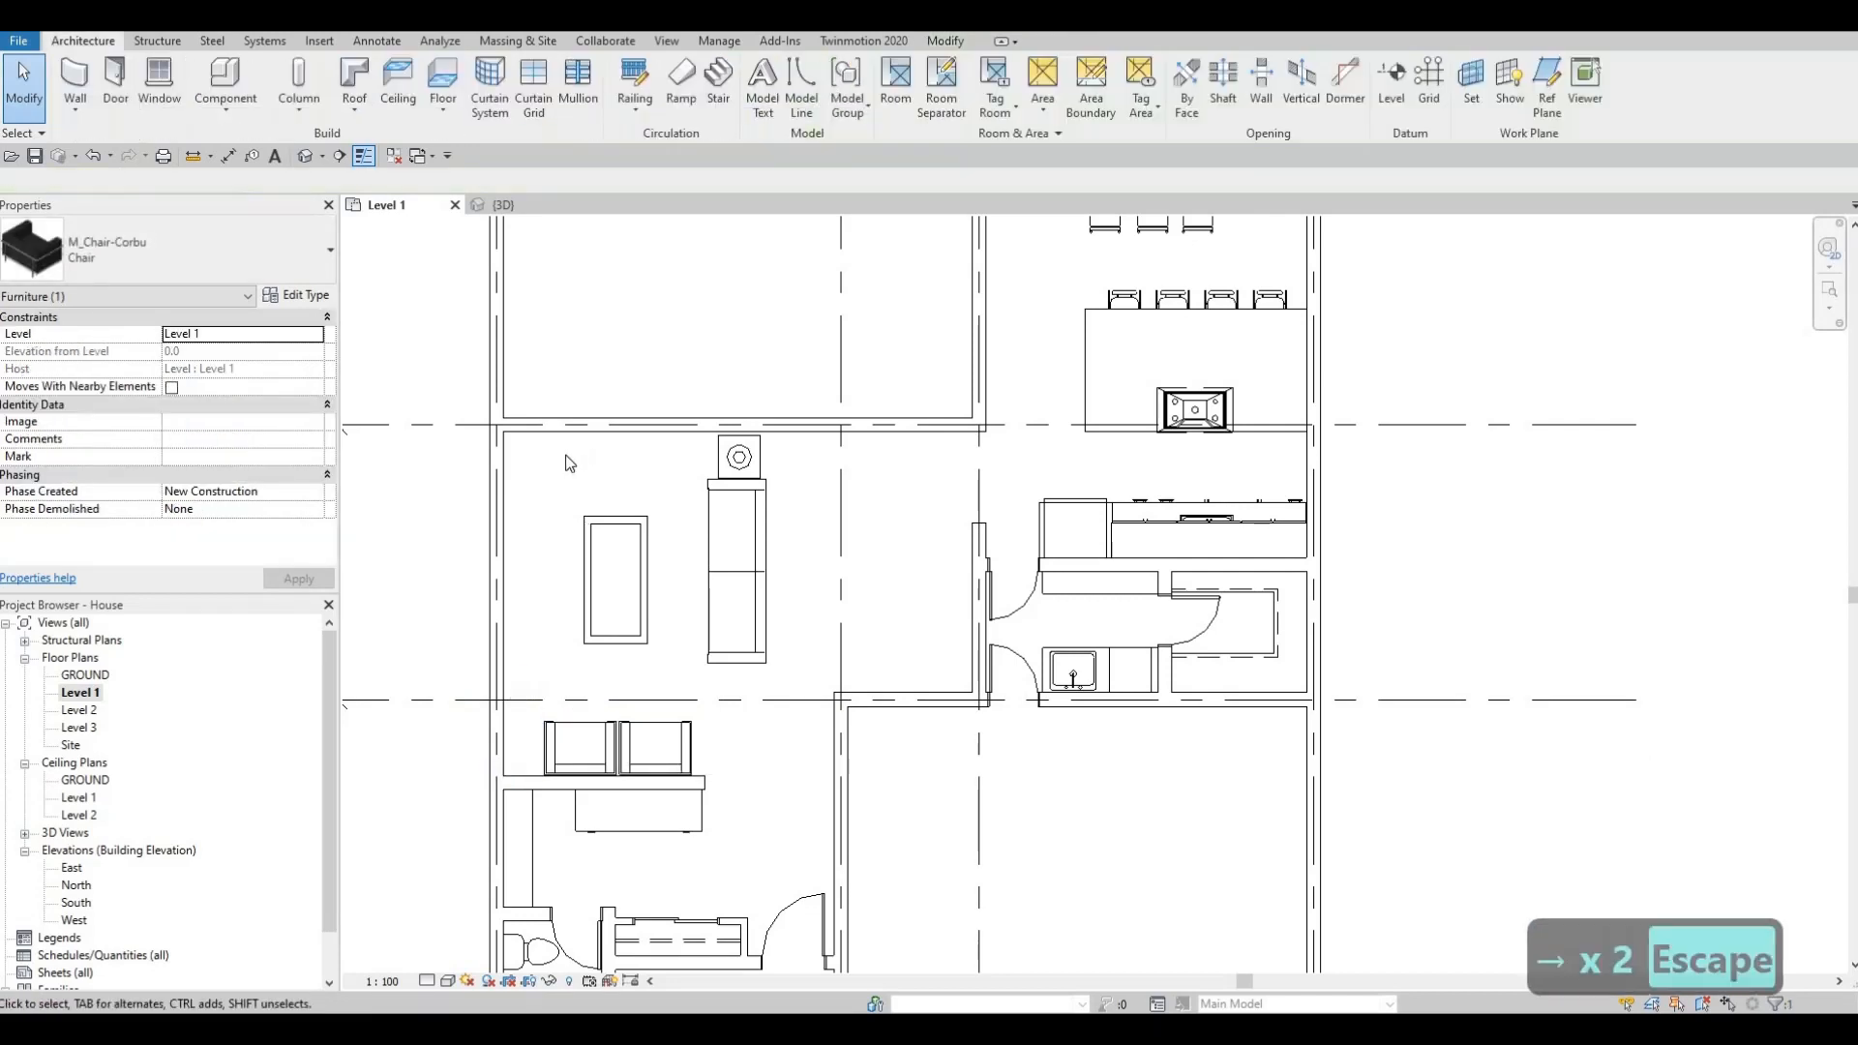
# Add an aligned dimension between the living room's upper wall inner face and the interior wall face behind the armchairs, placed outside the exterior wall.
pyautogui.moveTo(601, 412); pyautogui.dragTo(703, 329, button='middle')
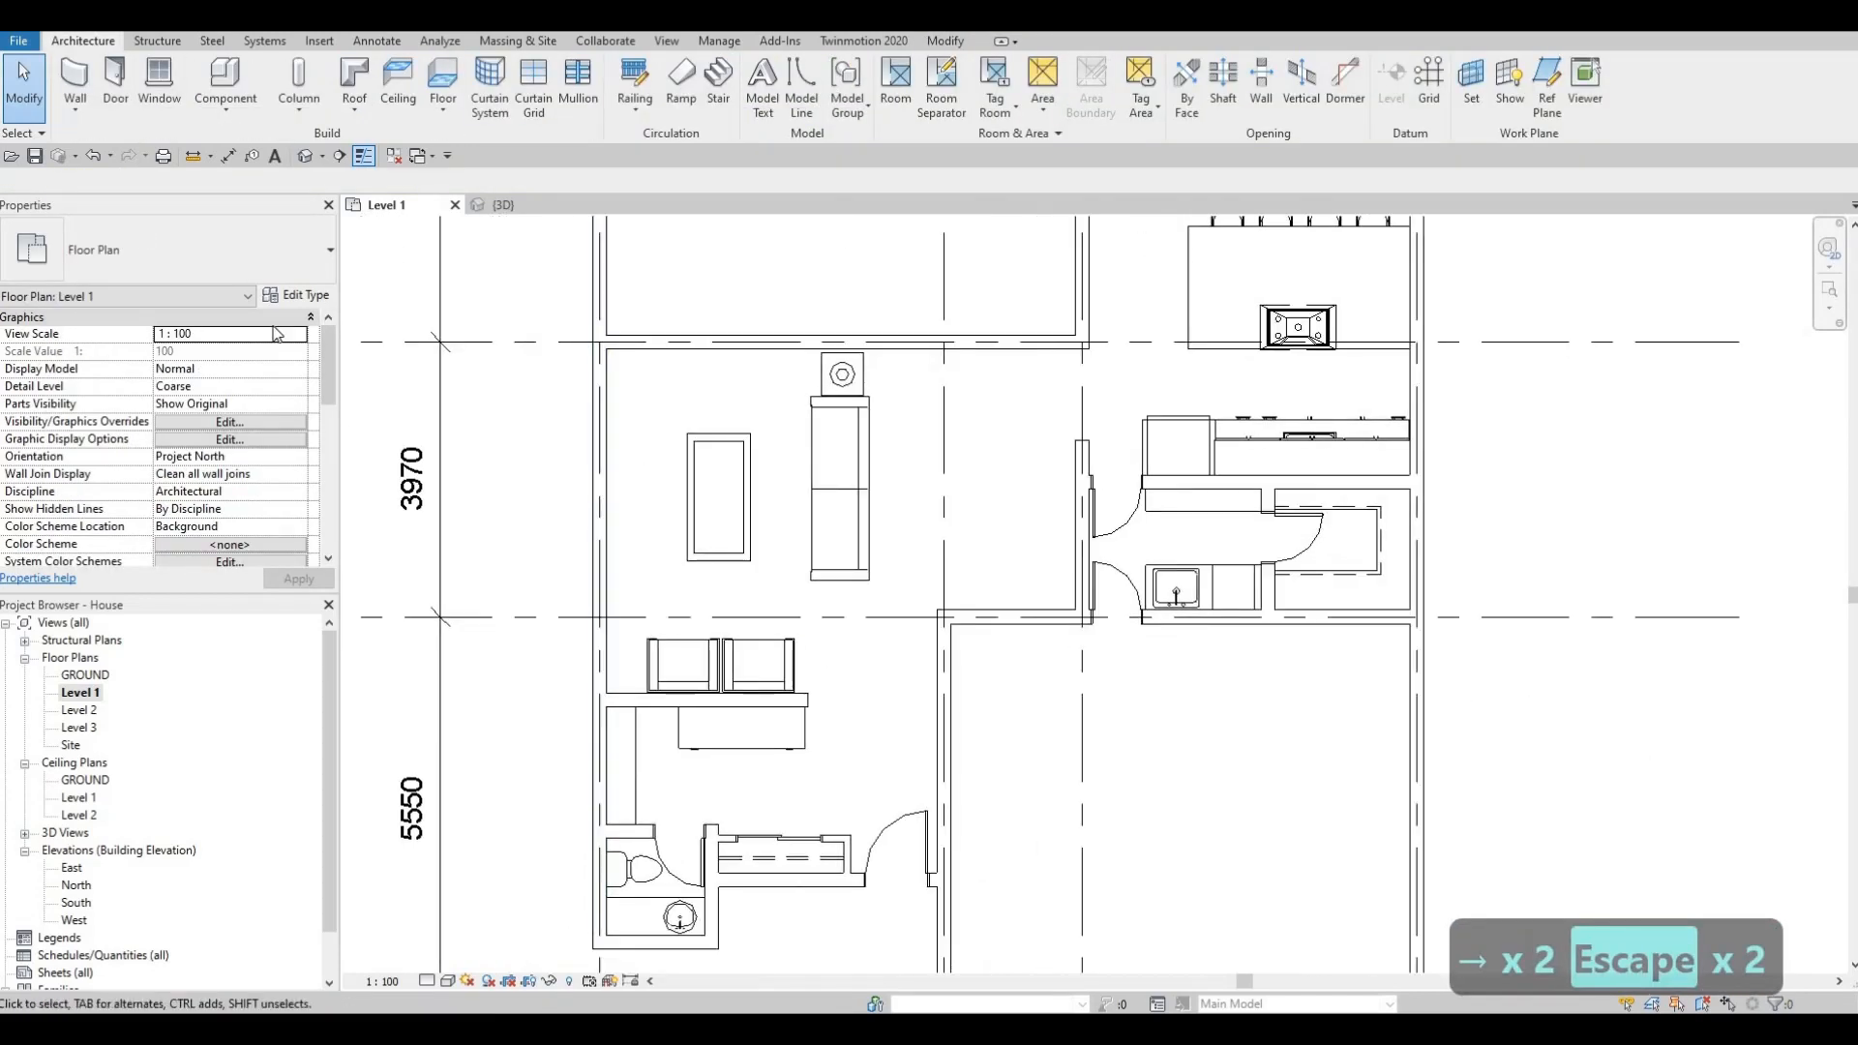
pyautogui.click(226, 158)
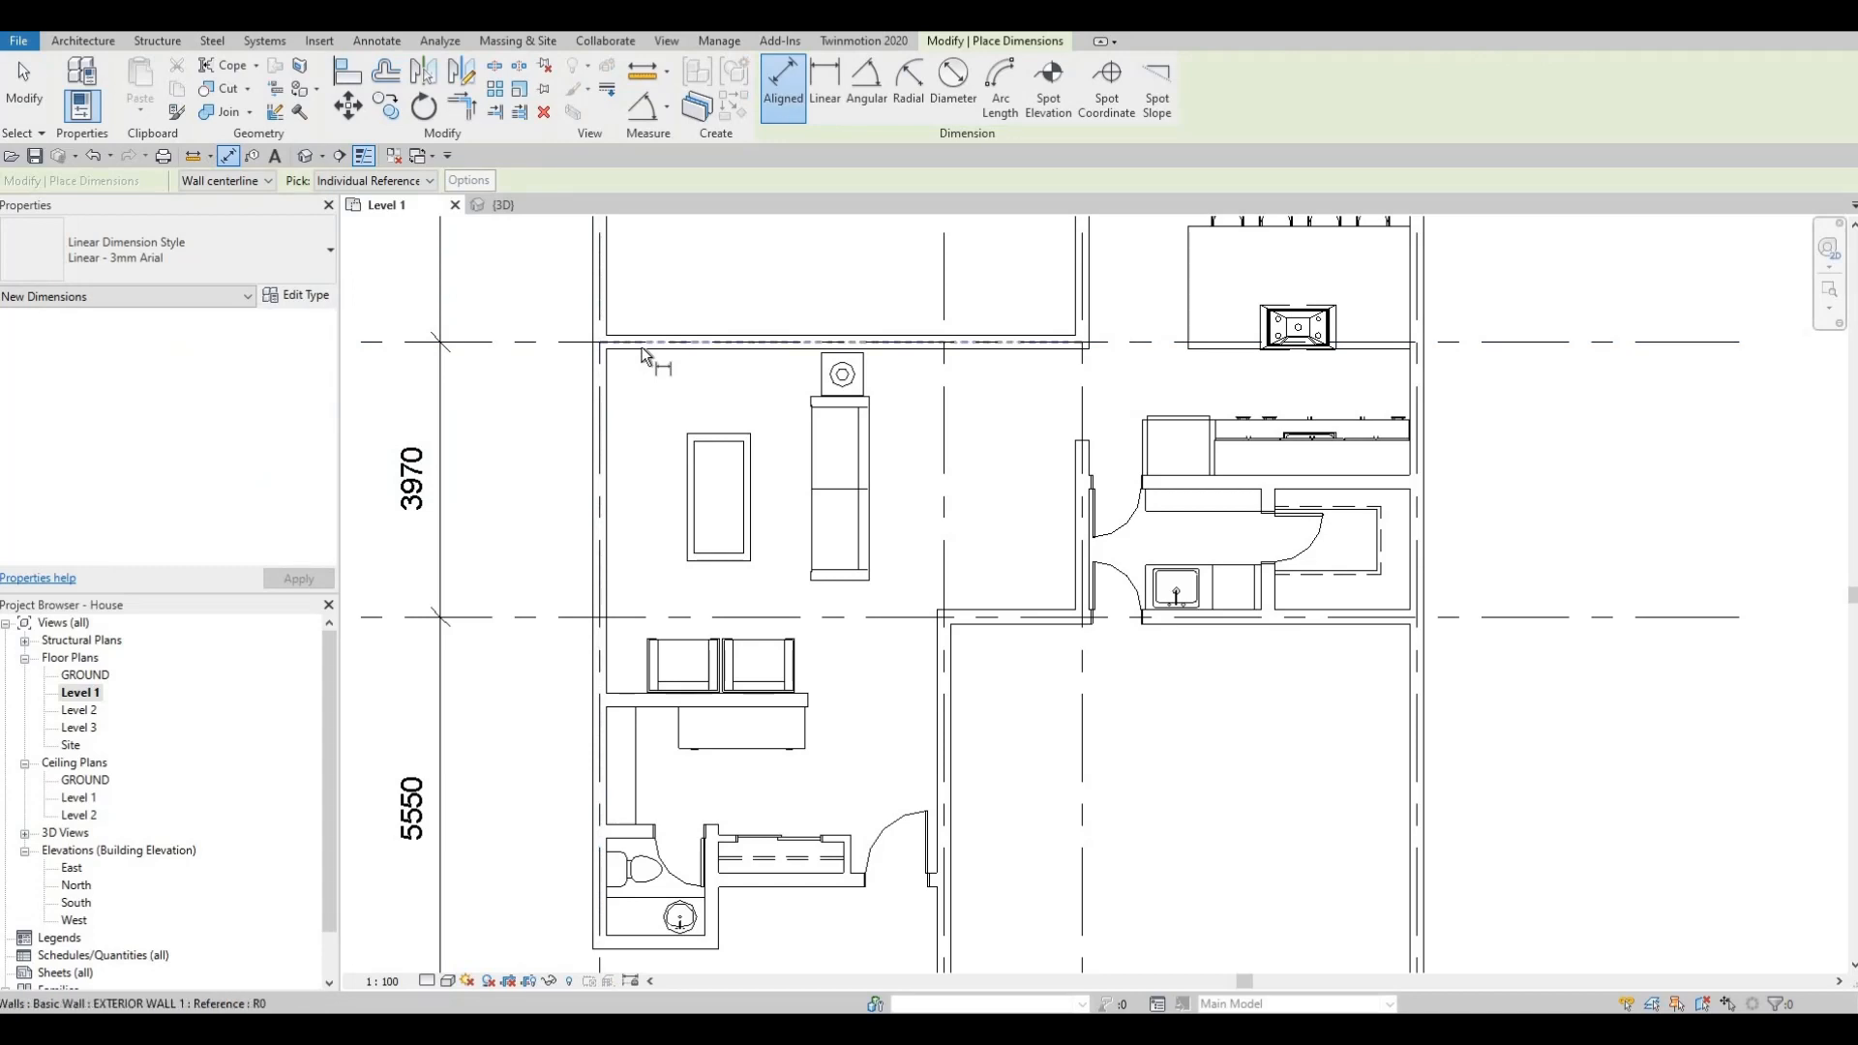
pyautogui.press('Tab')
pyautogui.press('Tab')
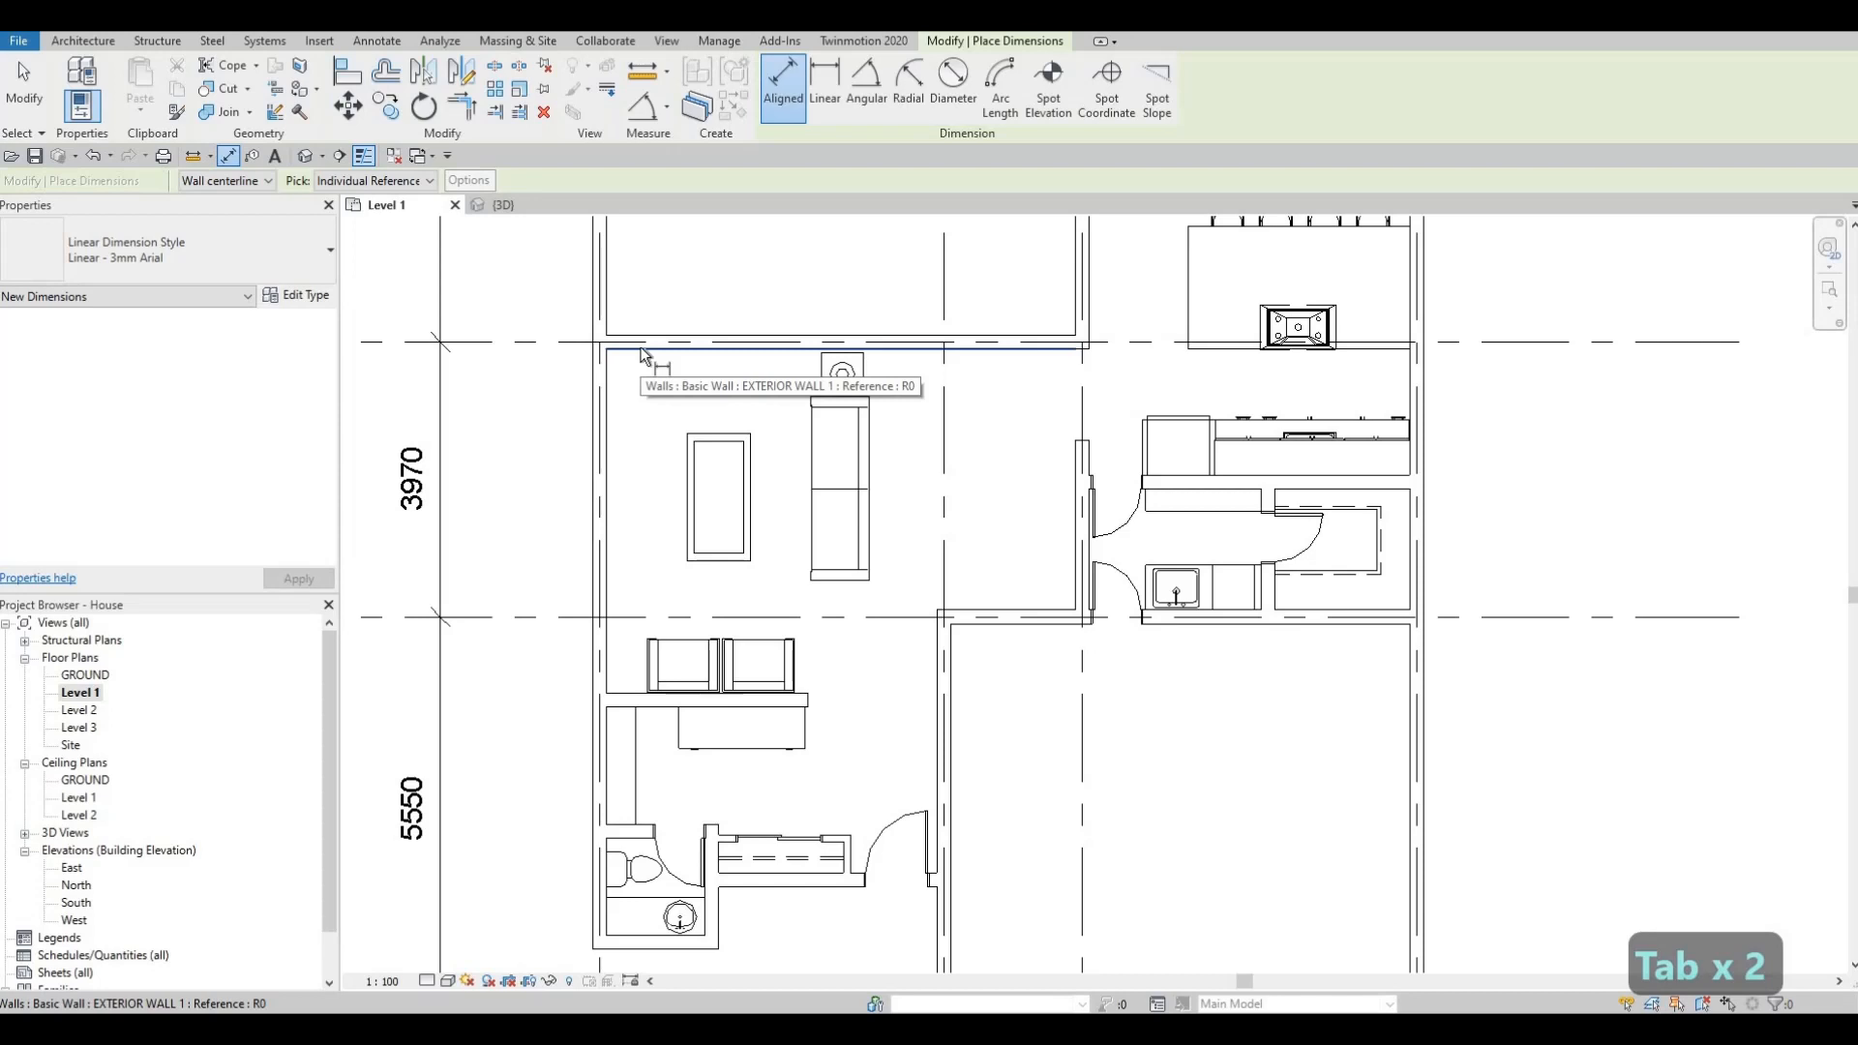
pyautogui.click(642, 356)
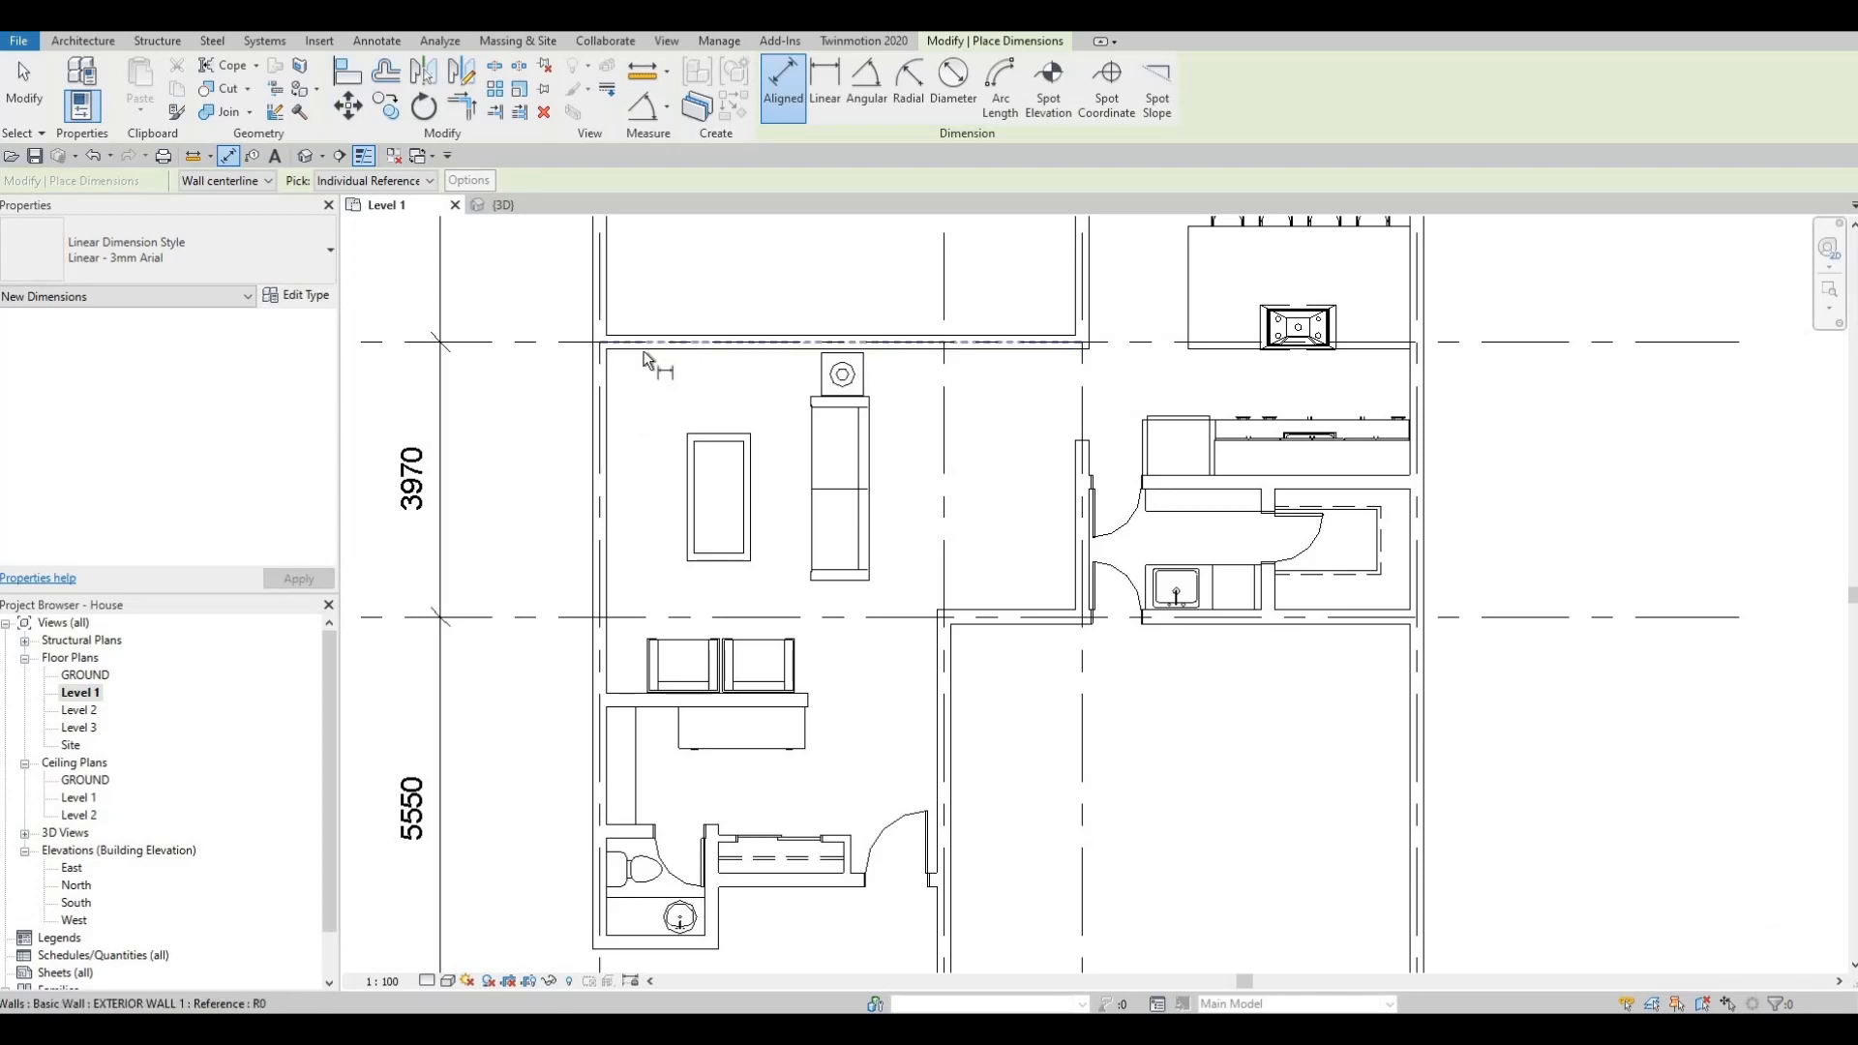
pyautogui.press('Tab')
pyautogui.scroll(5, 643, 358)
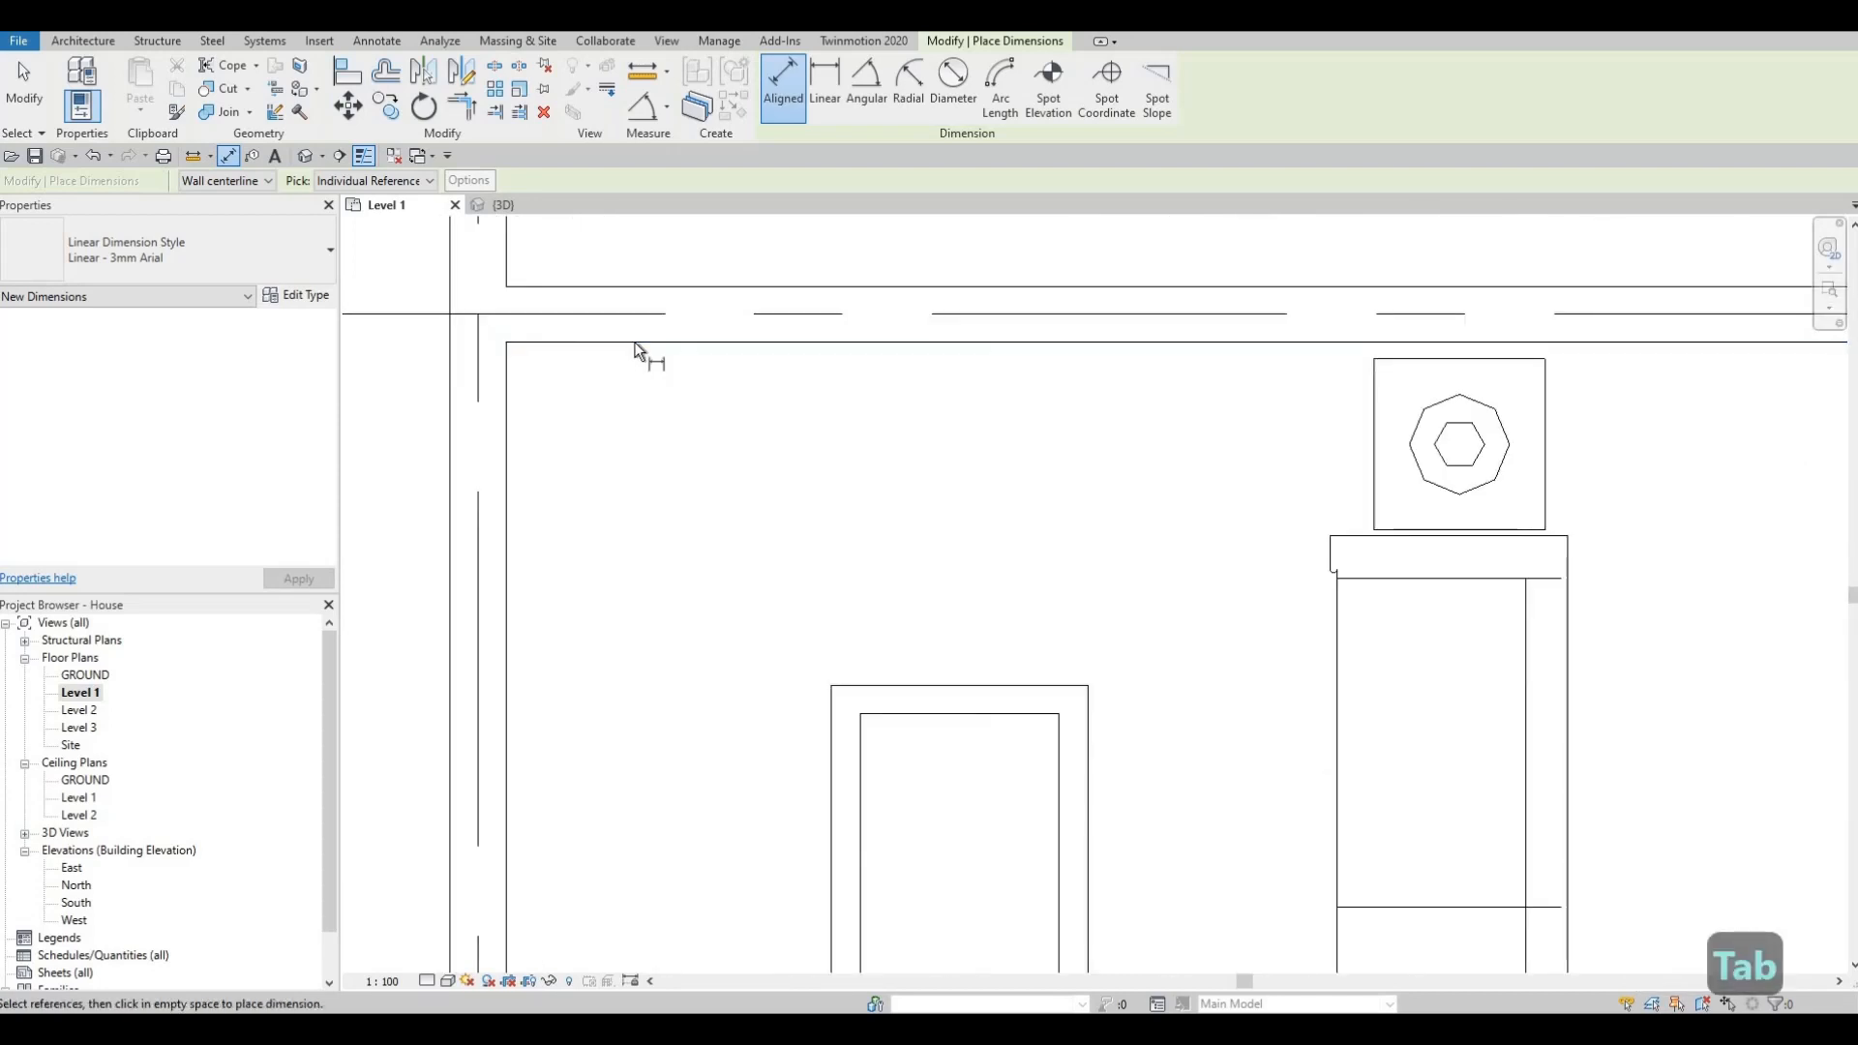
pyautogui.press('Tab')
pyautogui.click(642, 468)
pyautogui.scroll(-3, 643, 468)
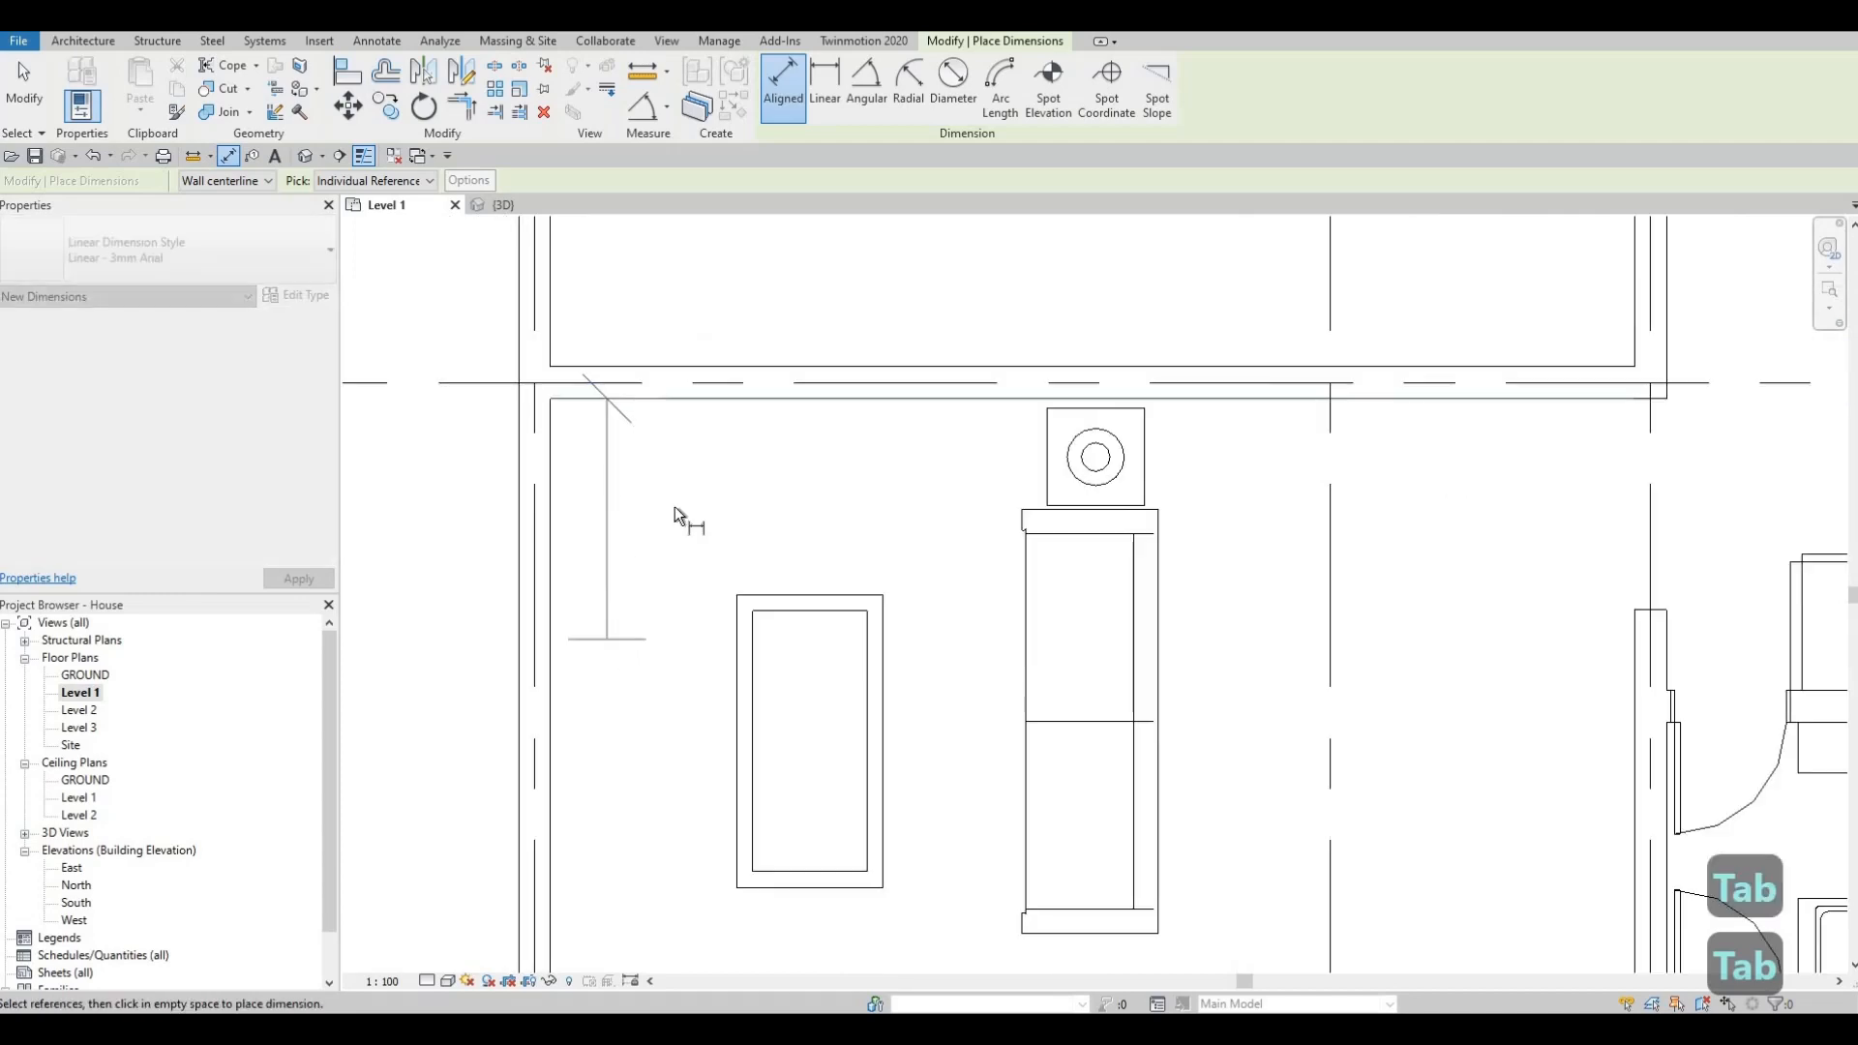
pyautogui.scroll(-4, 643, 642)
pyautogui.scroll(5, 726, 554)
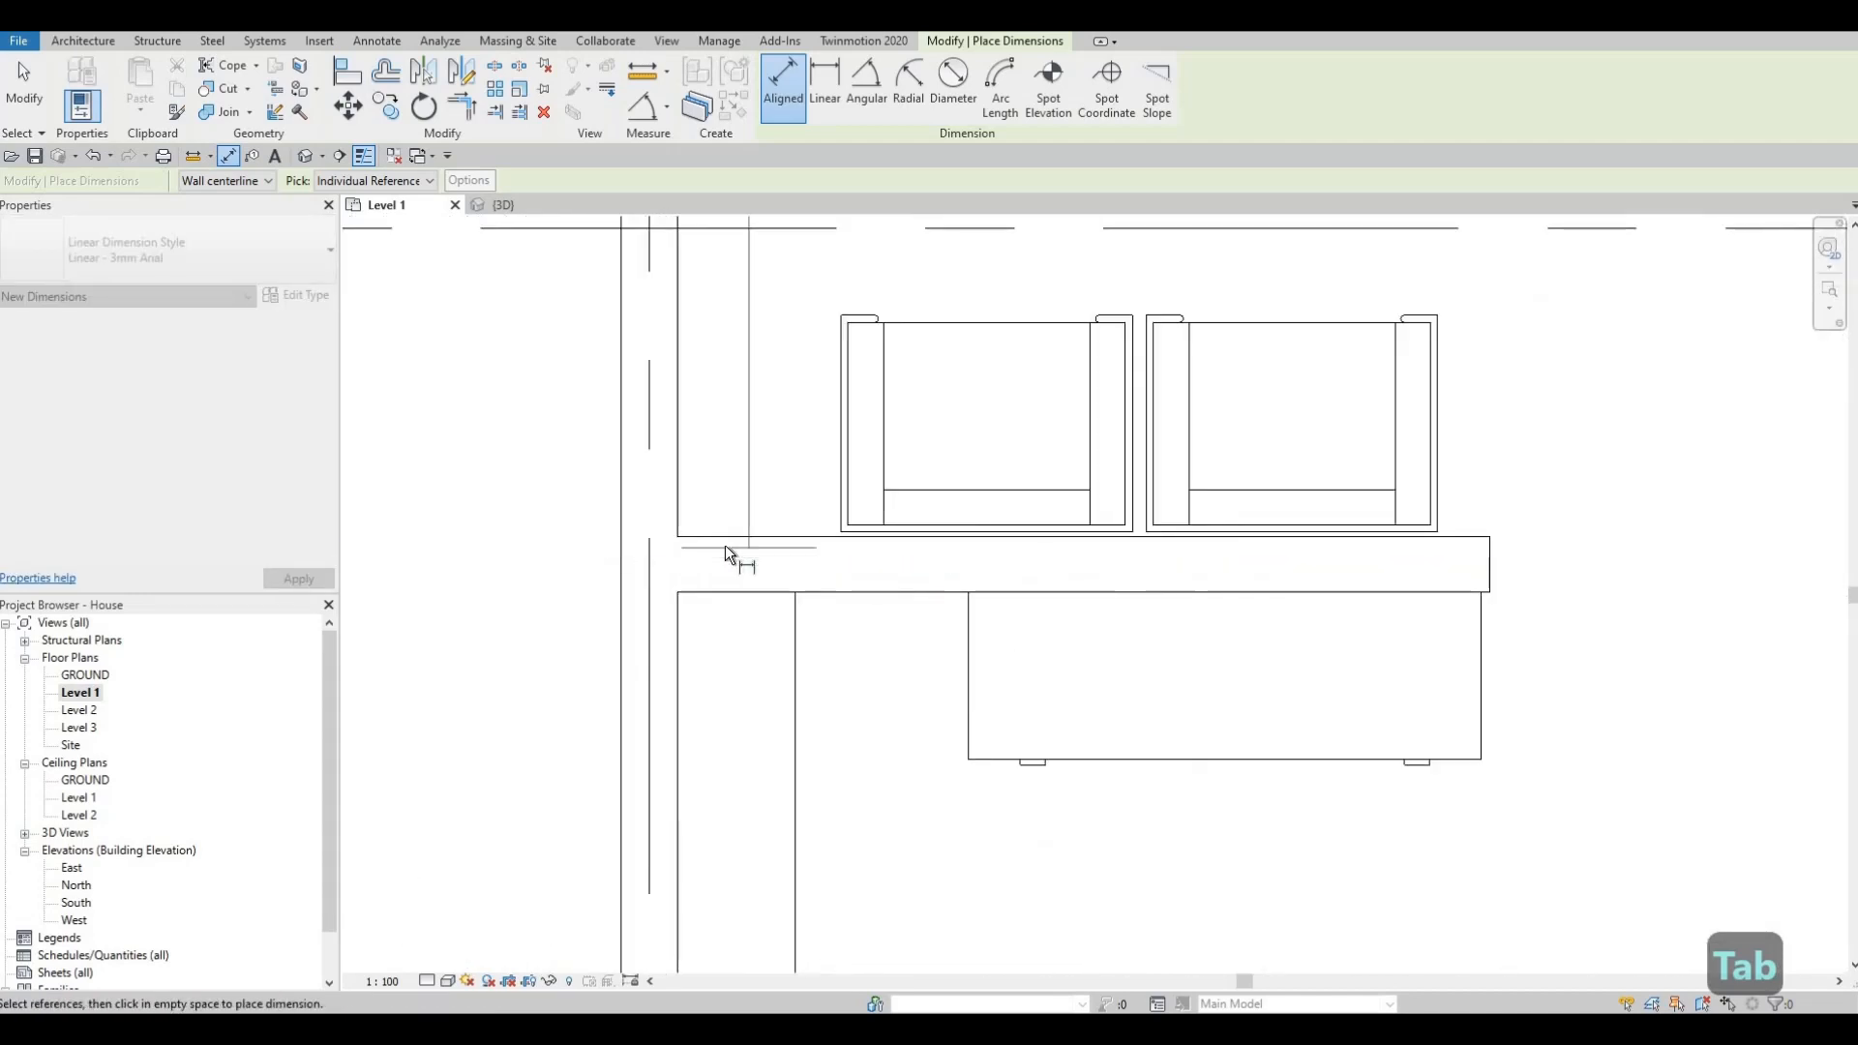
pyautogui.scroll(1, 728, 554)
pyautogui.press('Tab')
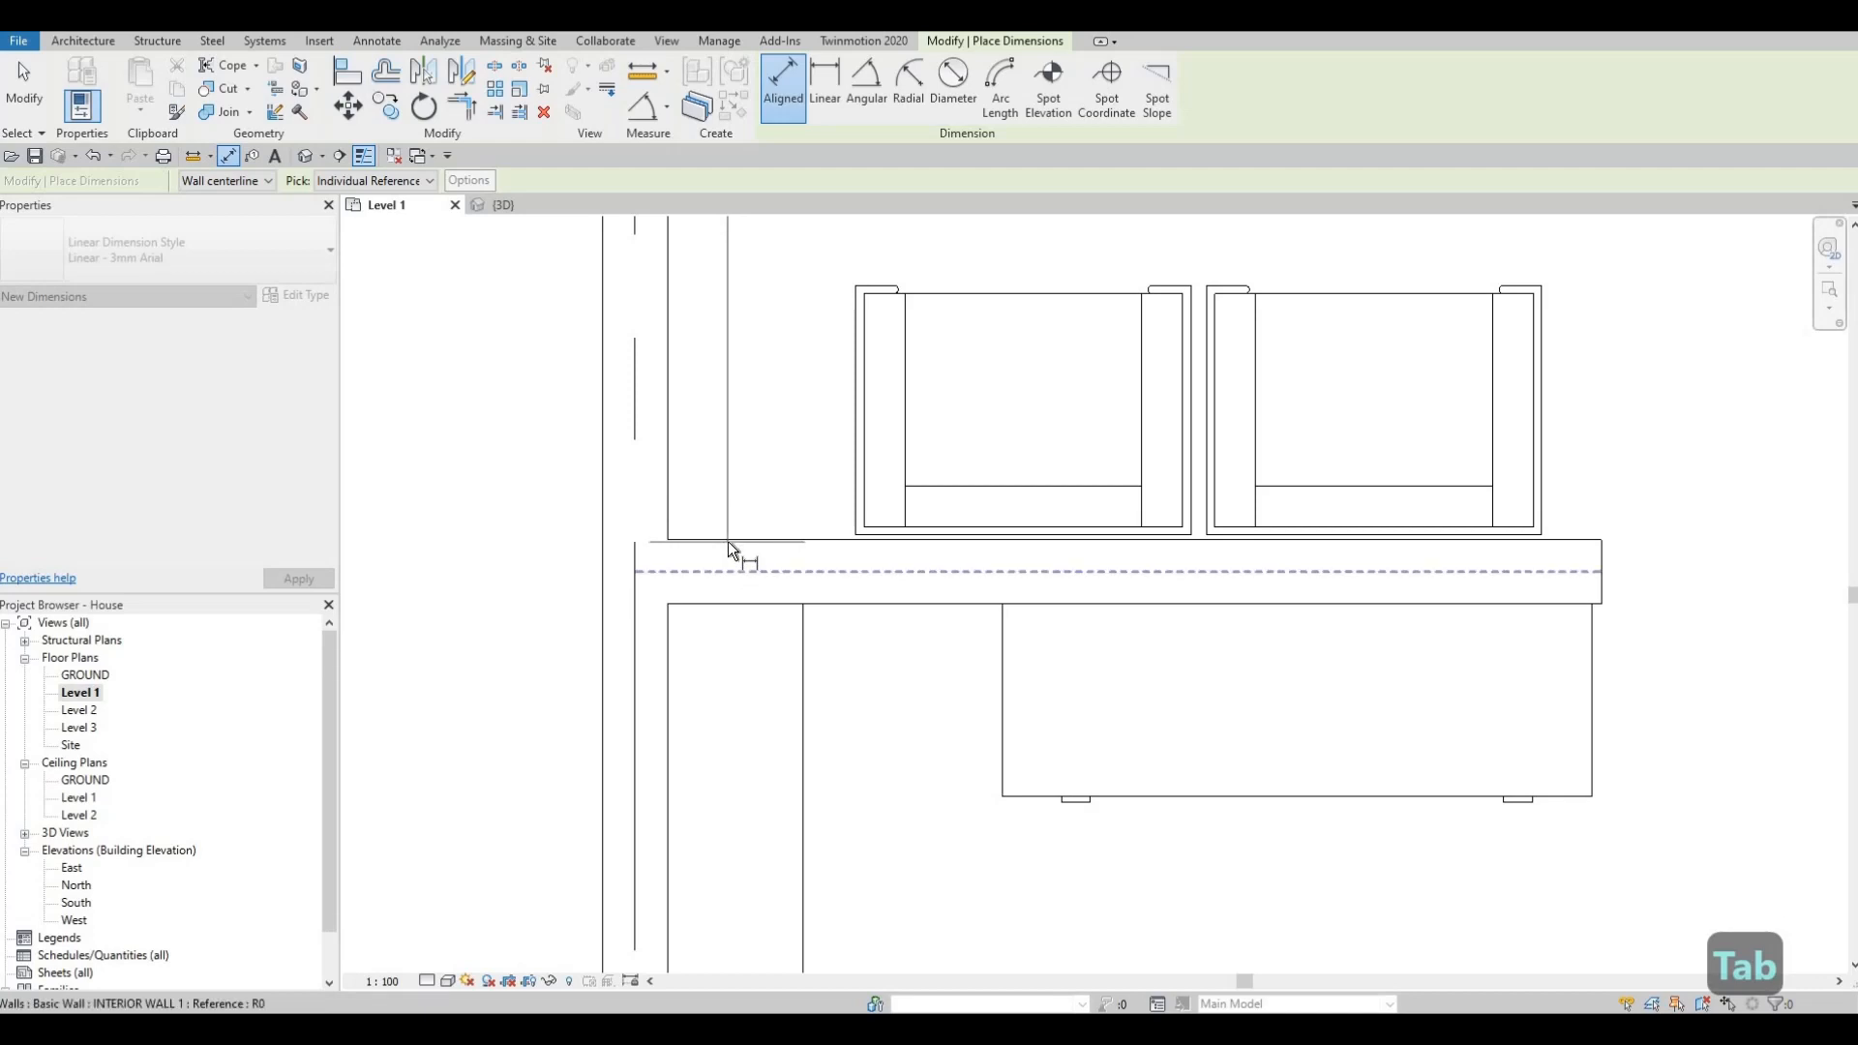
pyautogui.press('Tab')
pyautogui.press('Tab')
pyautogui.scroll(-2, 581, 527)
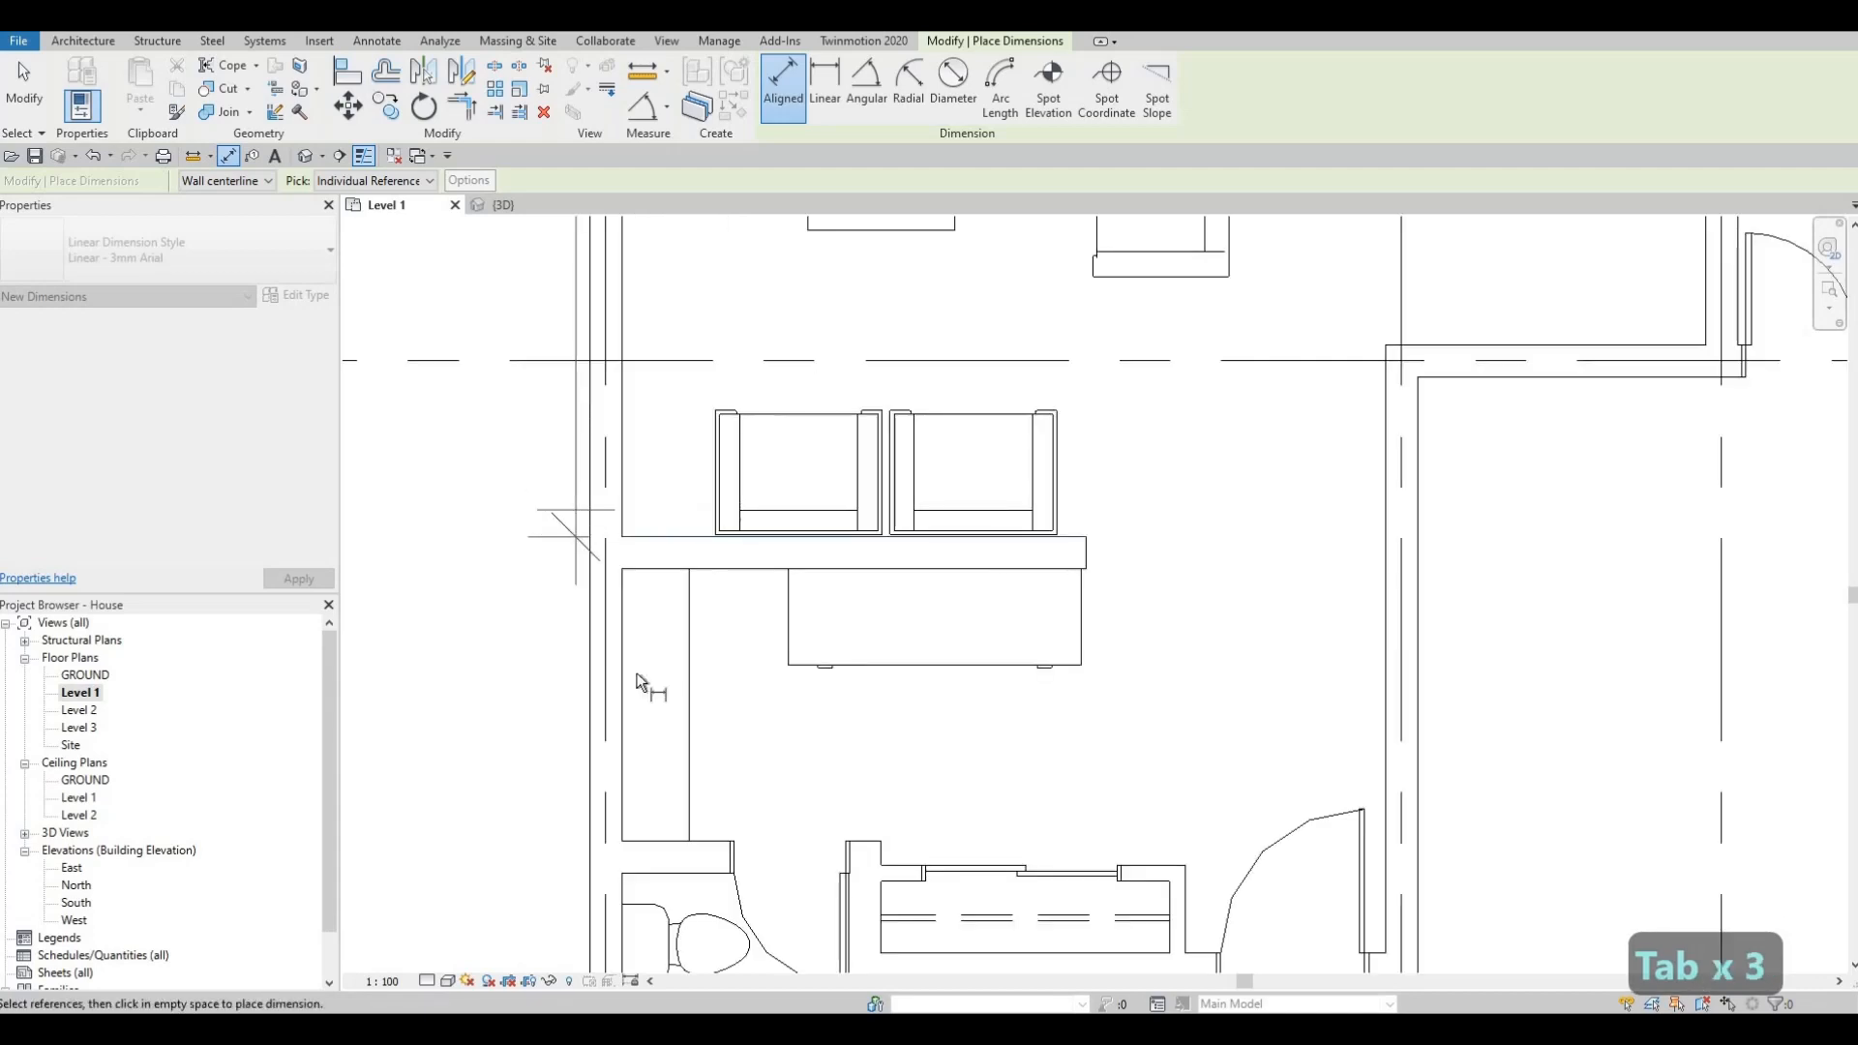
pyautogui.scroll(-3, 620, 673)
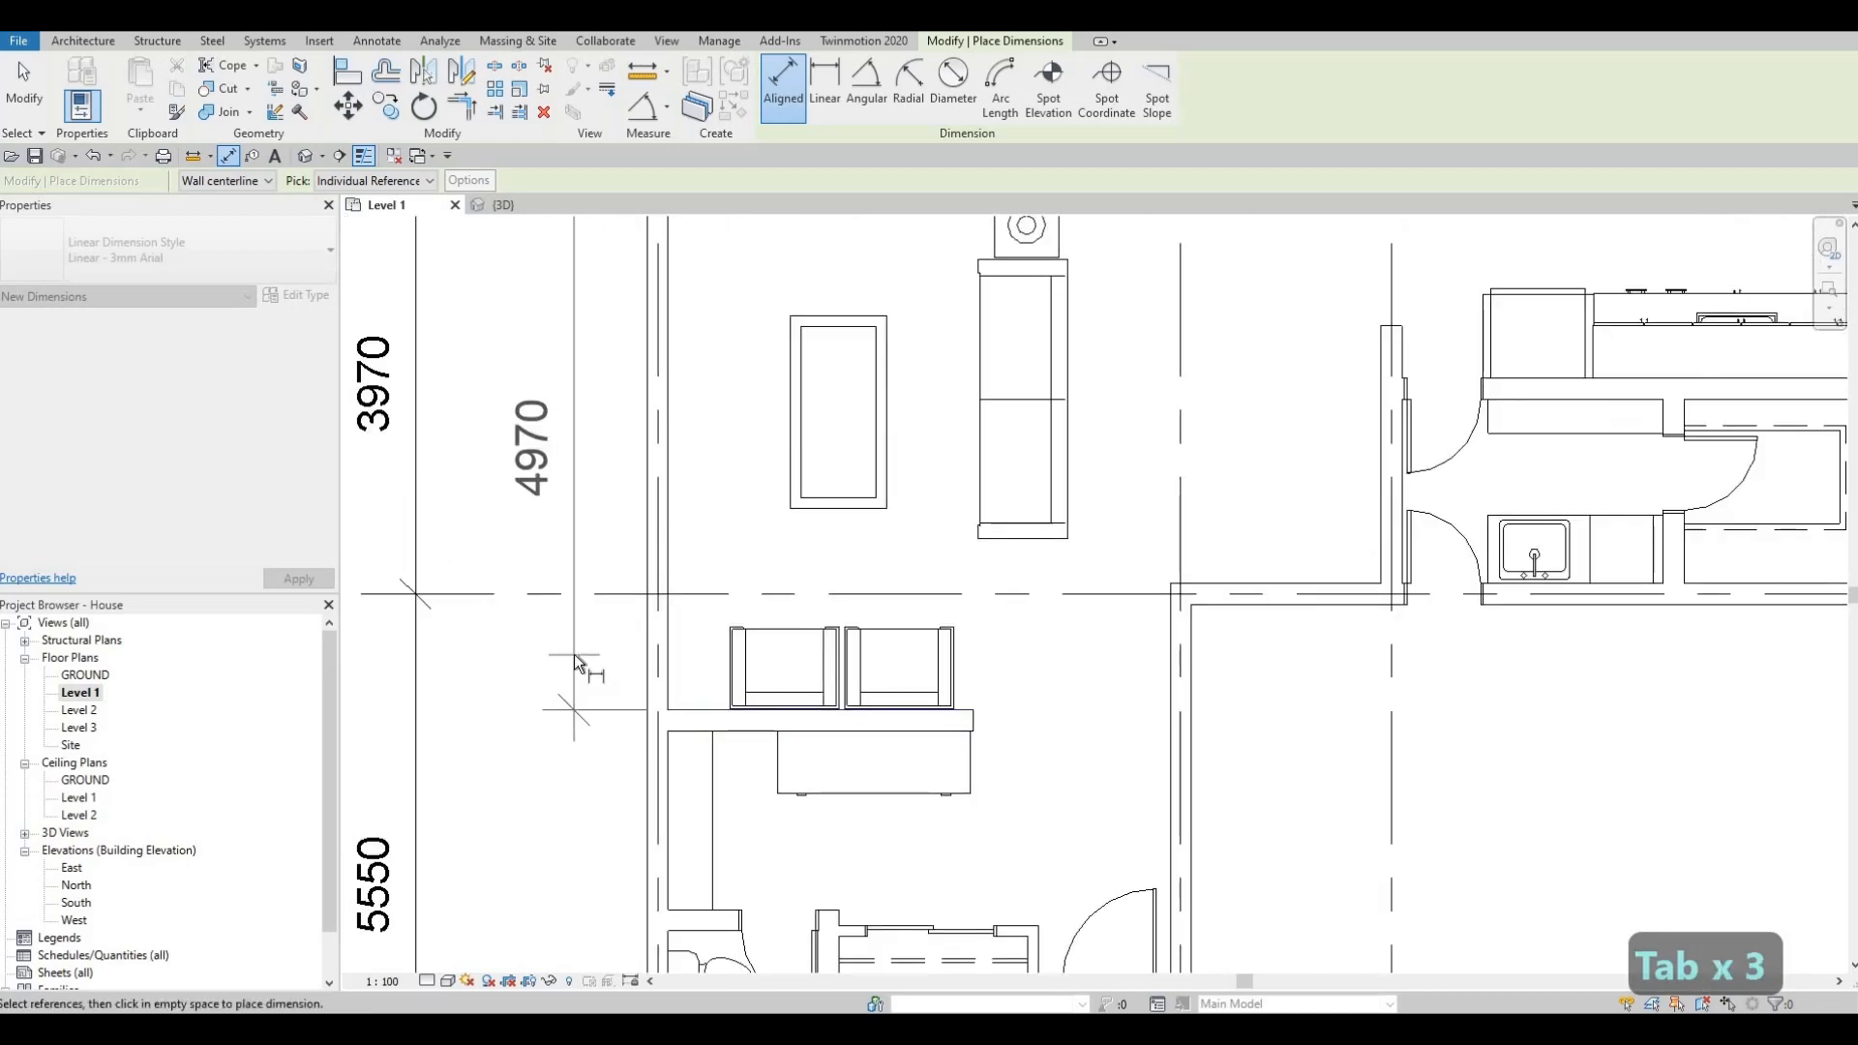
pyautogui.press('Escape')
pyautogui.press('Escape')
pyautogui.scroll(-2, 608, 885)
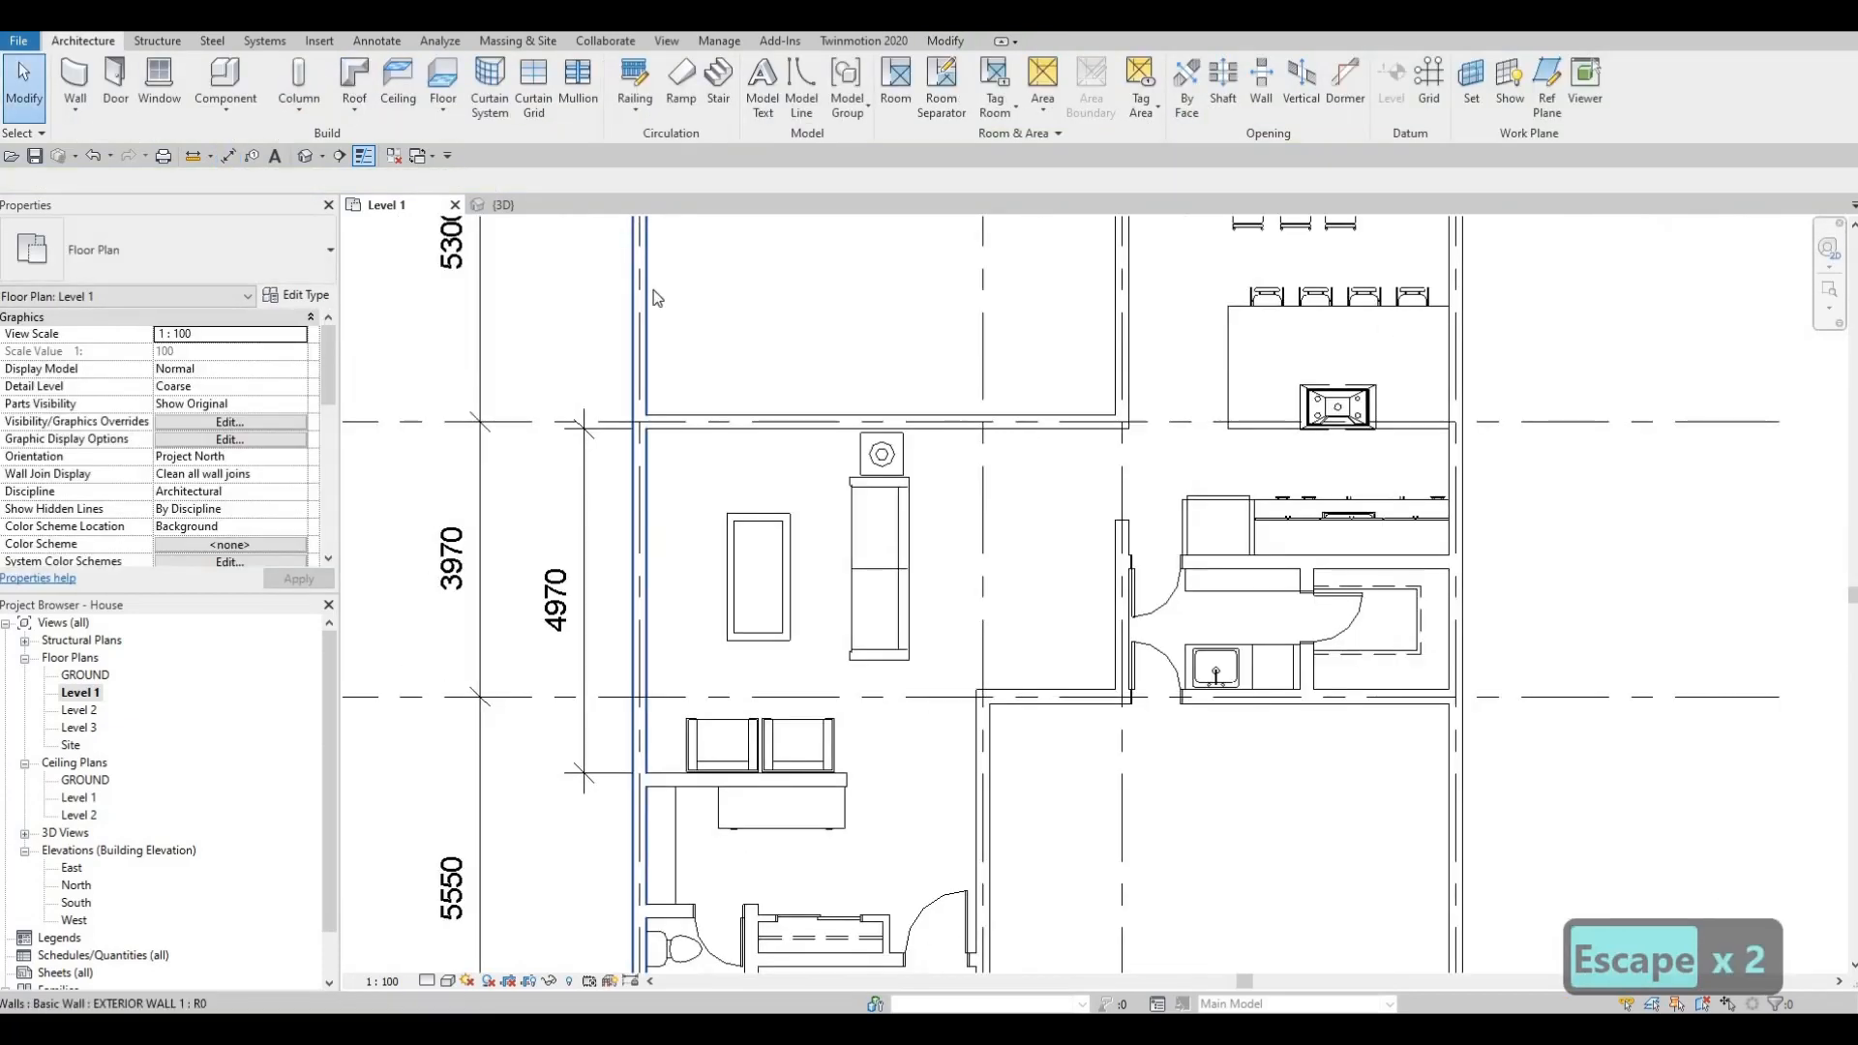
# Load the M_Entertainment center family from the Furniture > Storage folder of the Canada library.
pyautogui.click(308, 39)
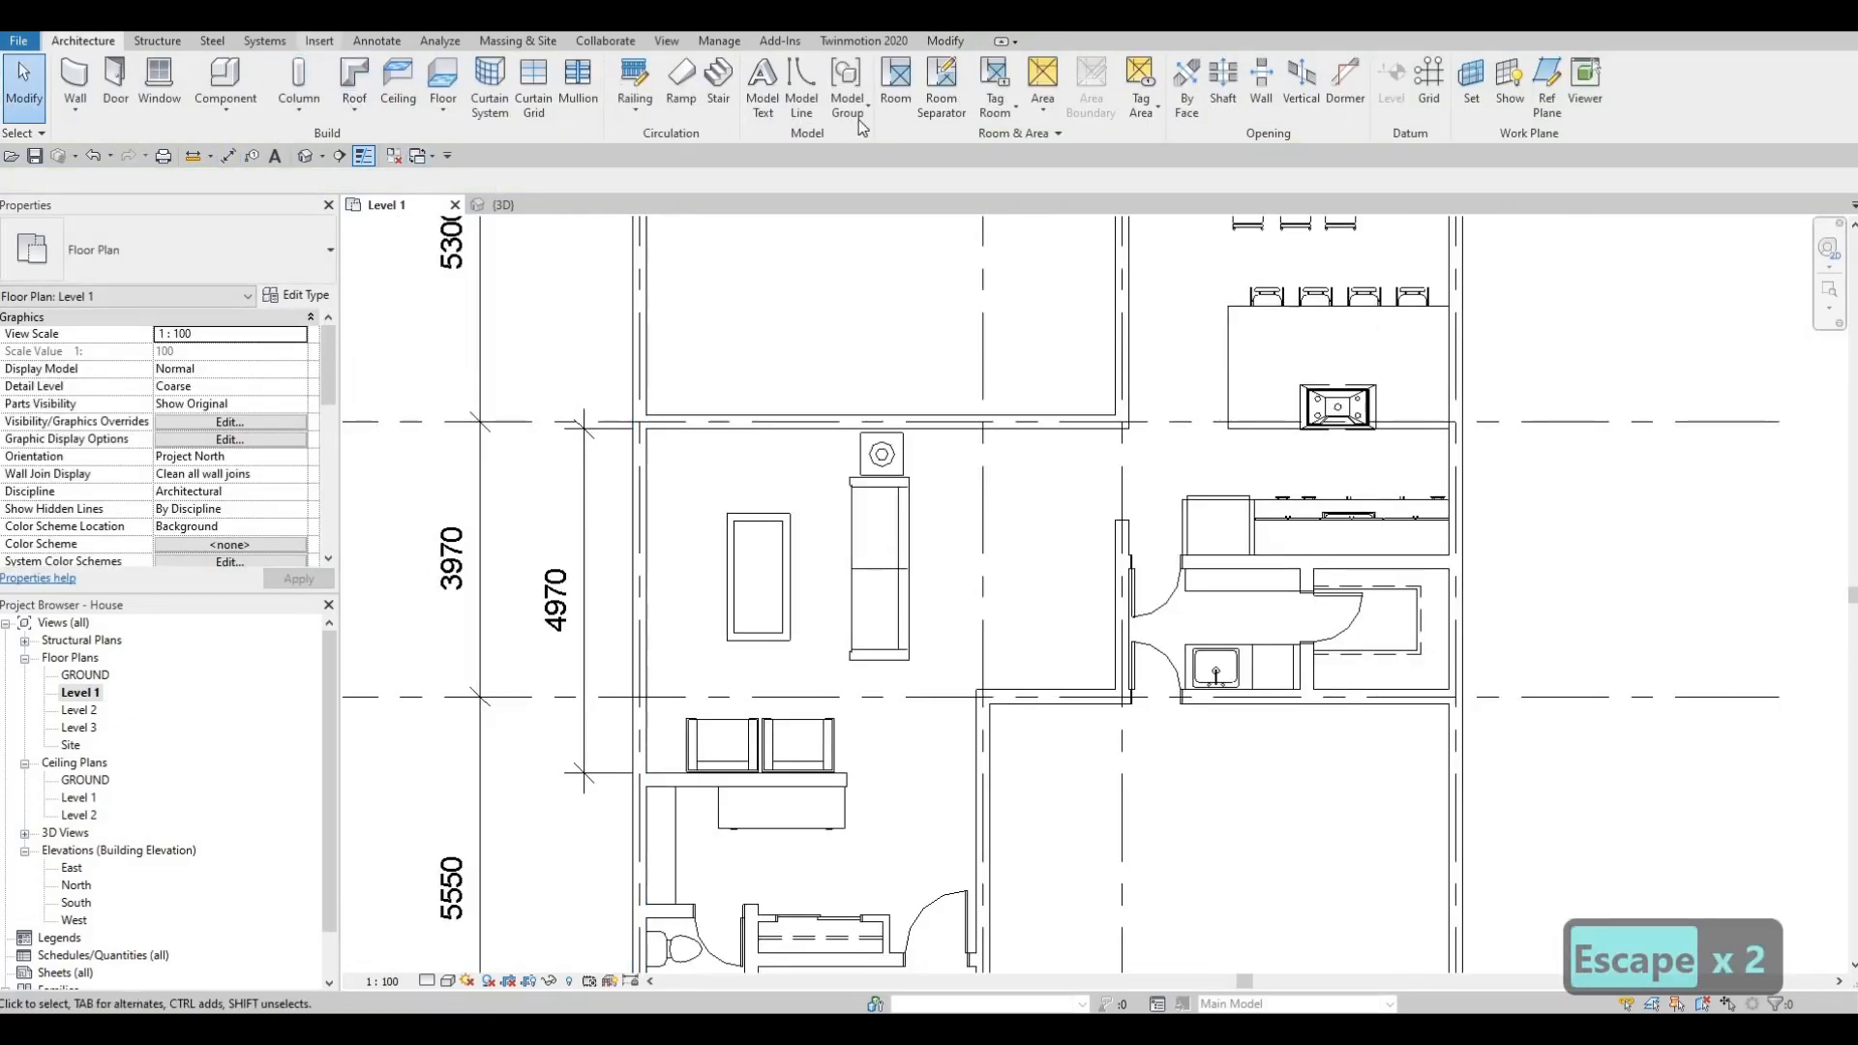
pyautogui.click(796, 105)
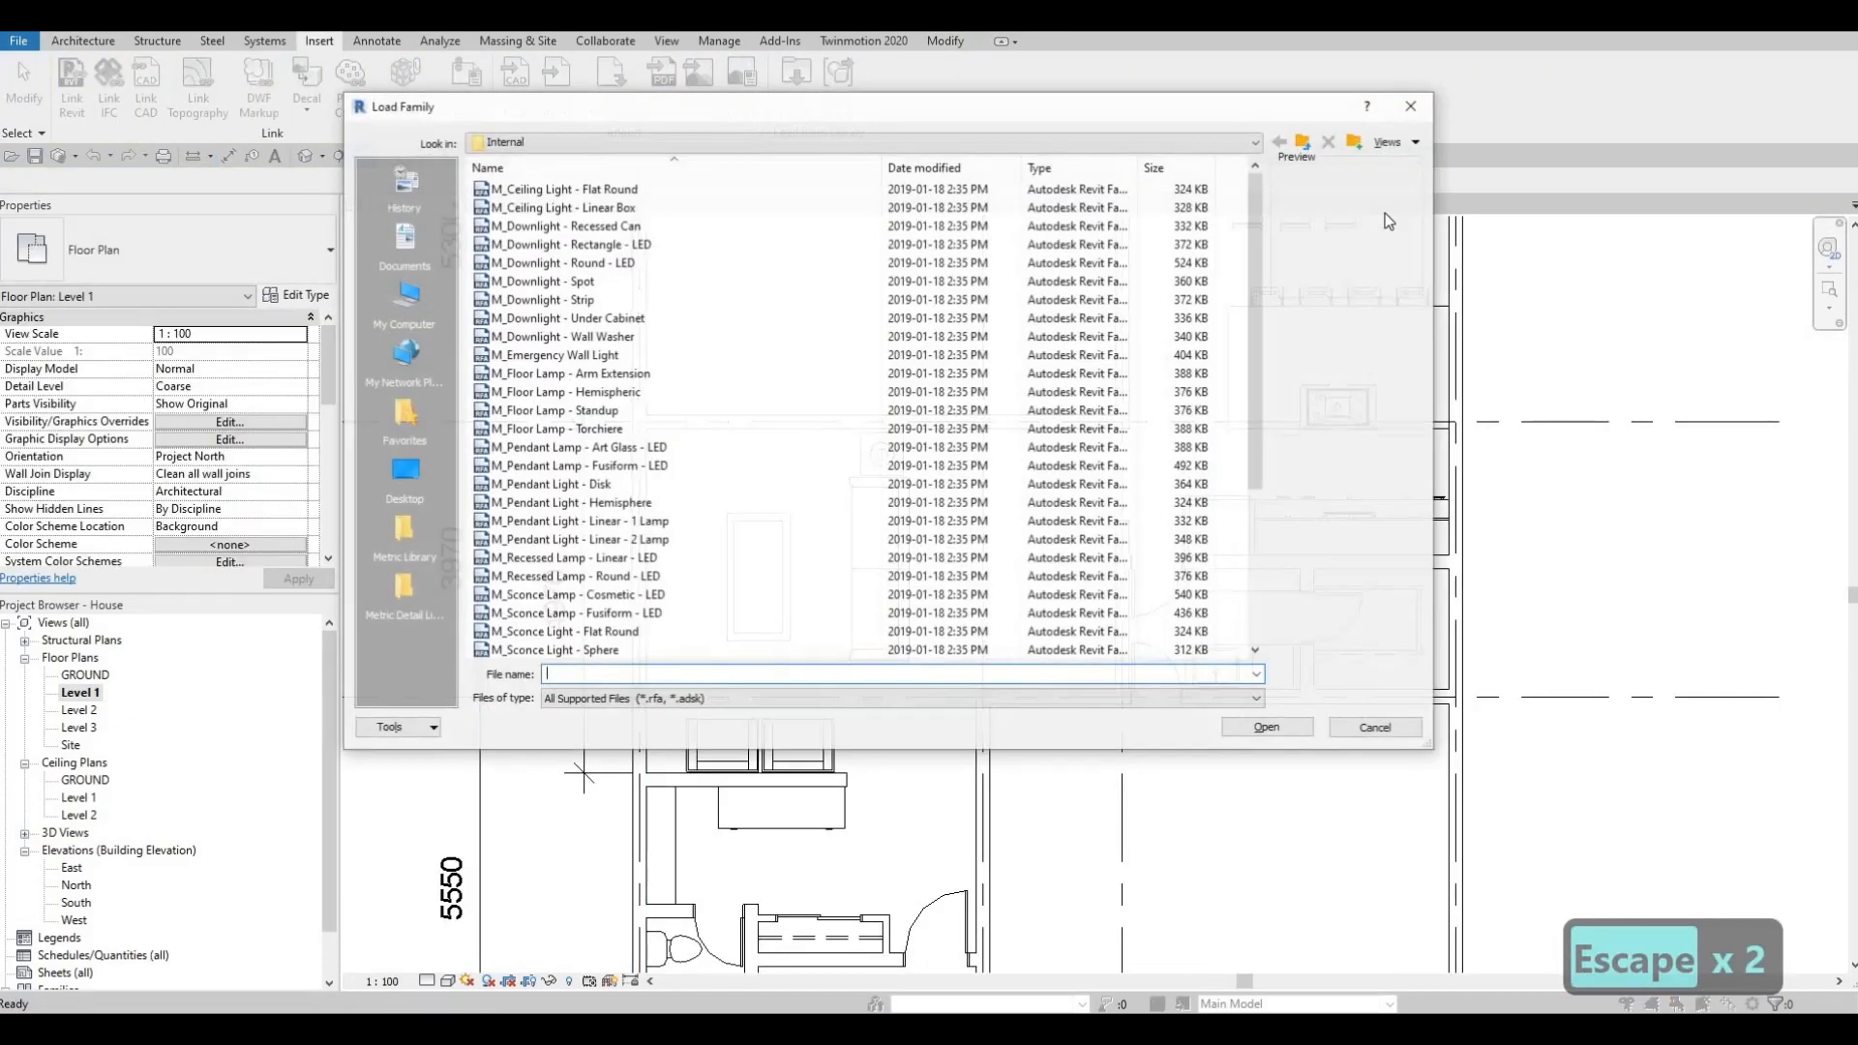
pyautogui.click(1305, 143)
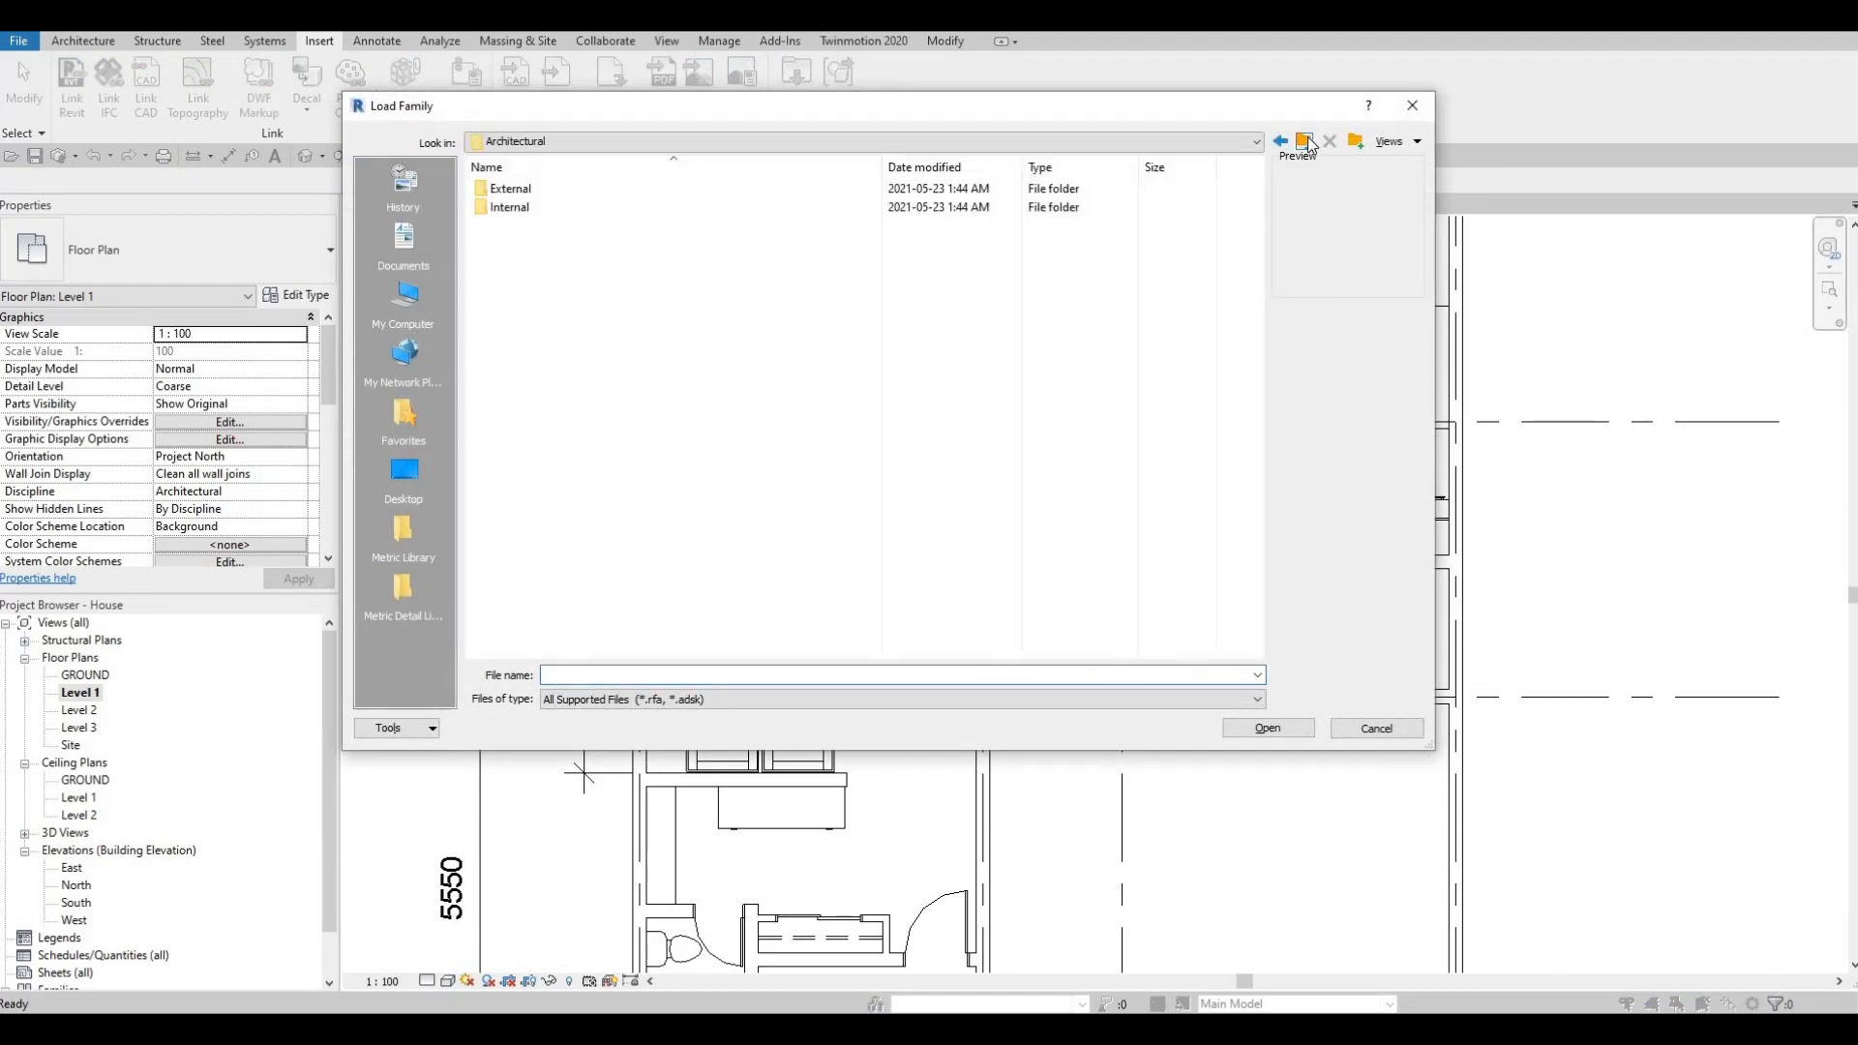
pyautogui.click(1304, 142)
pyautogui.click(1305, 143)
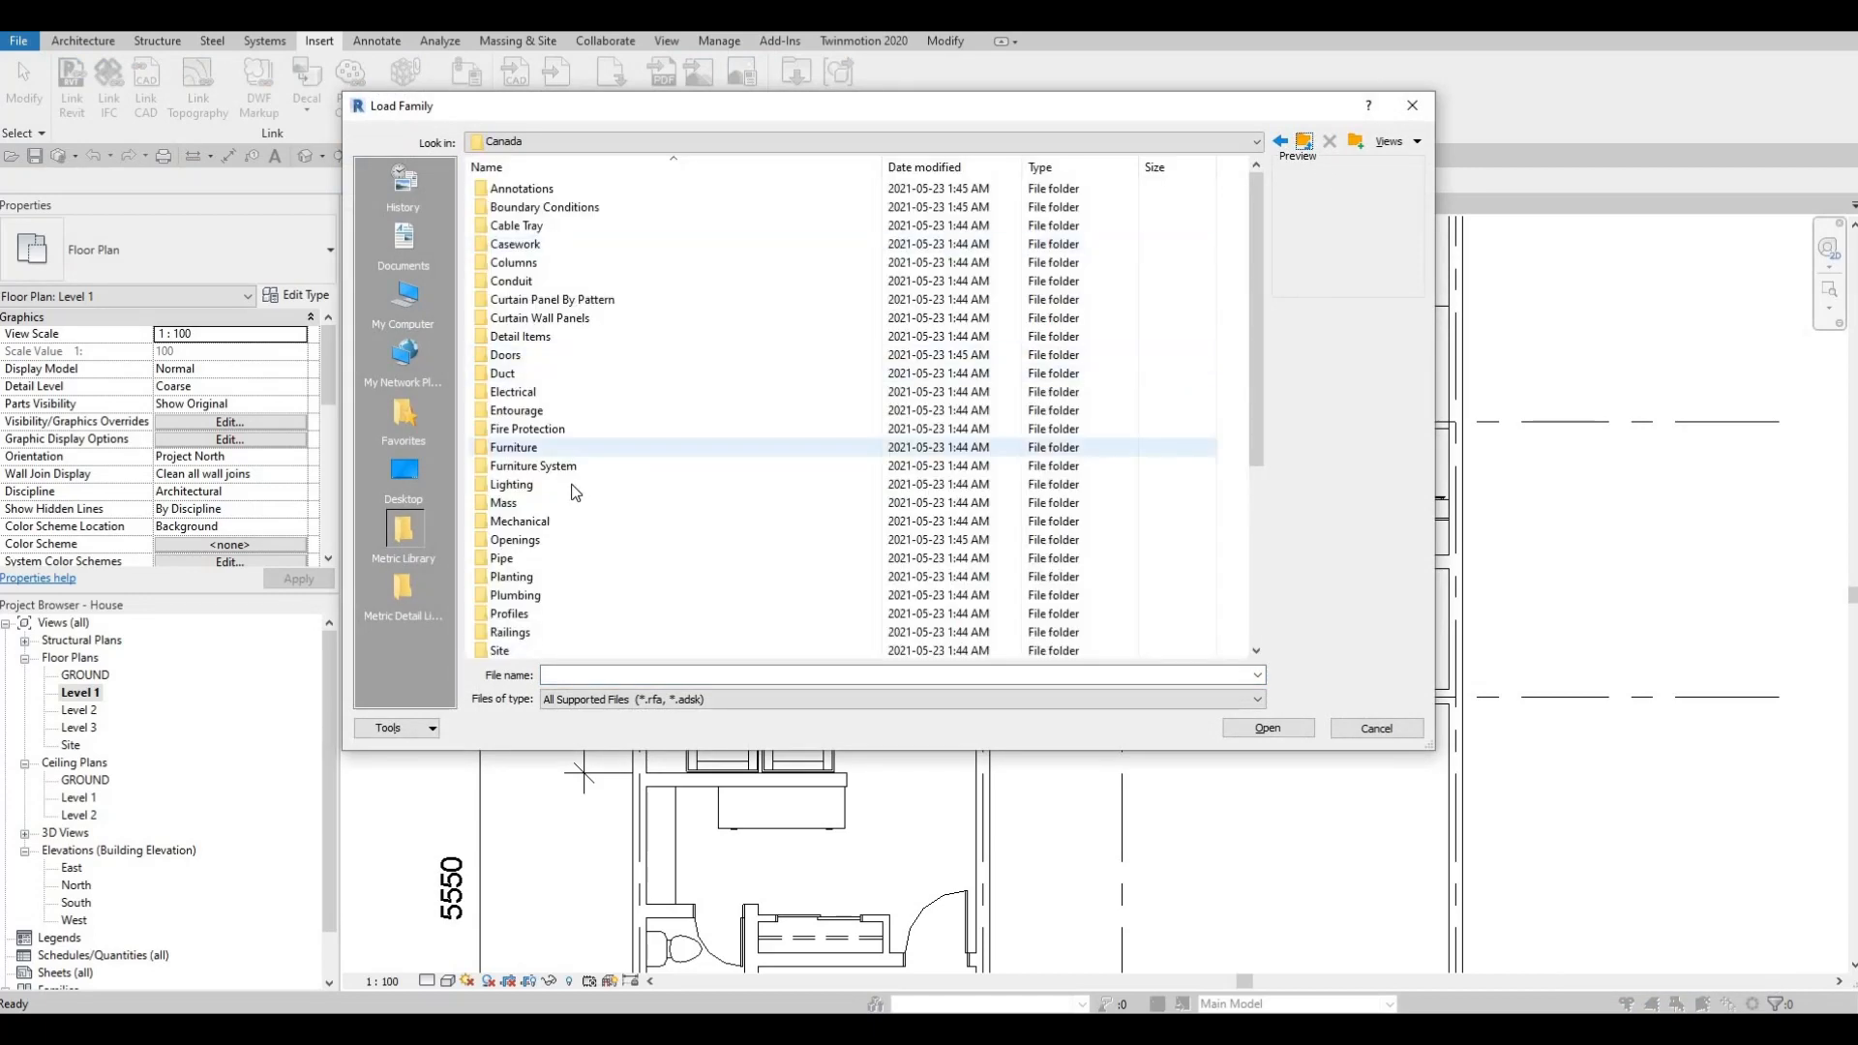
pyautogui.scroll(-2, 619, 464)
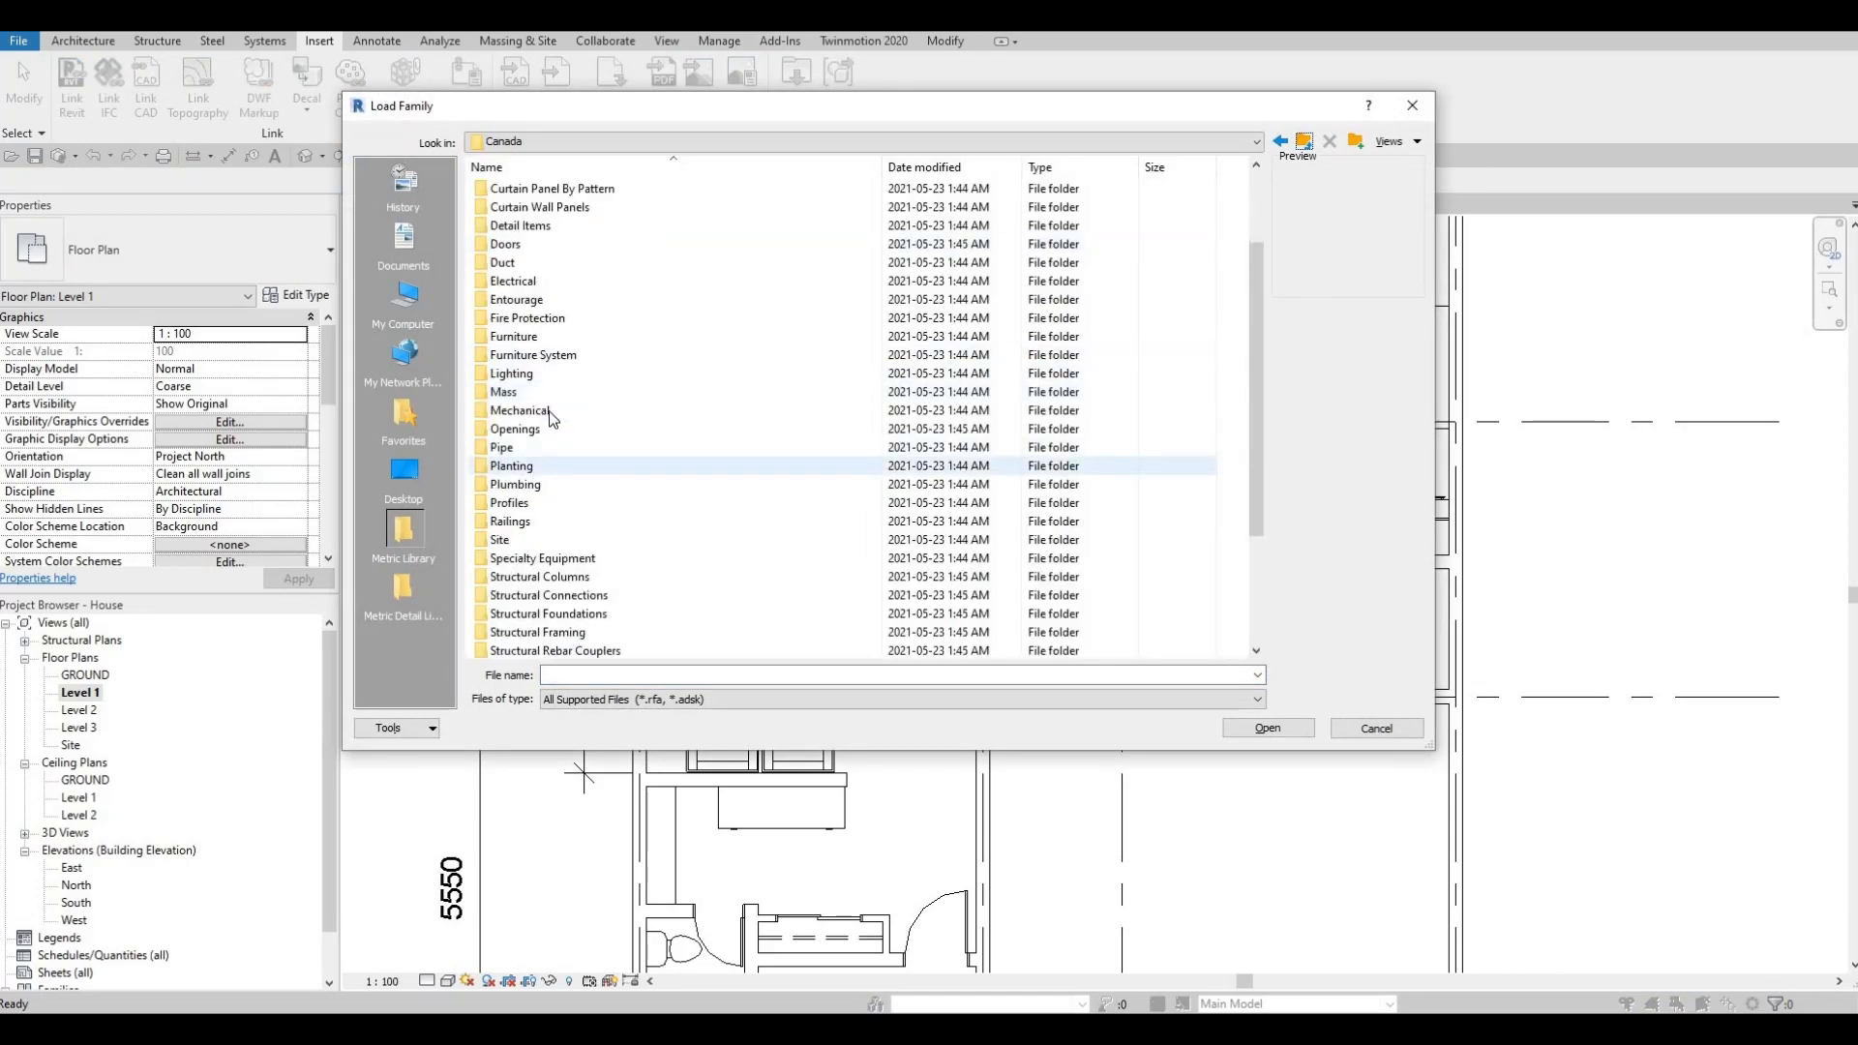
pyautogui.doubleClick(536, 339)
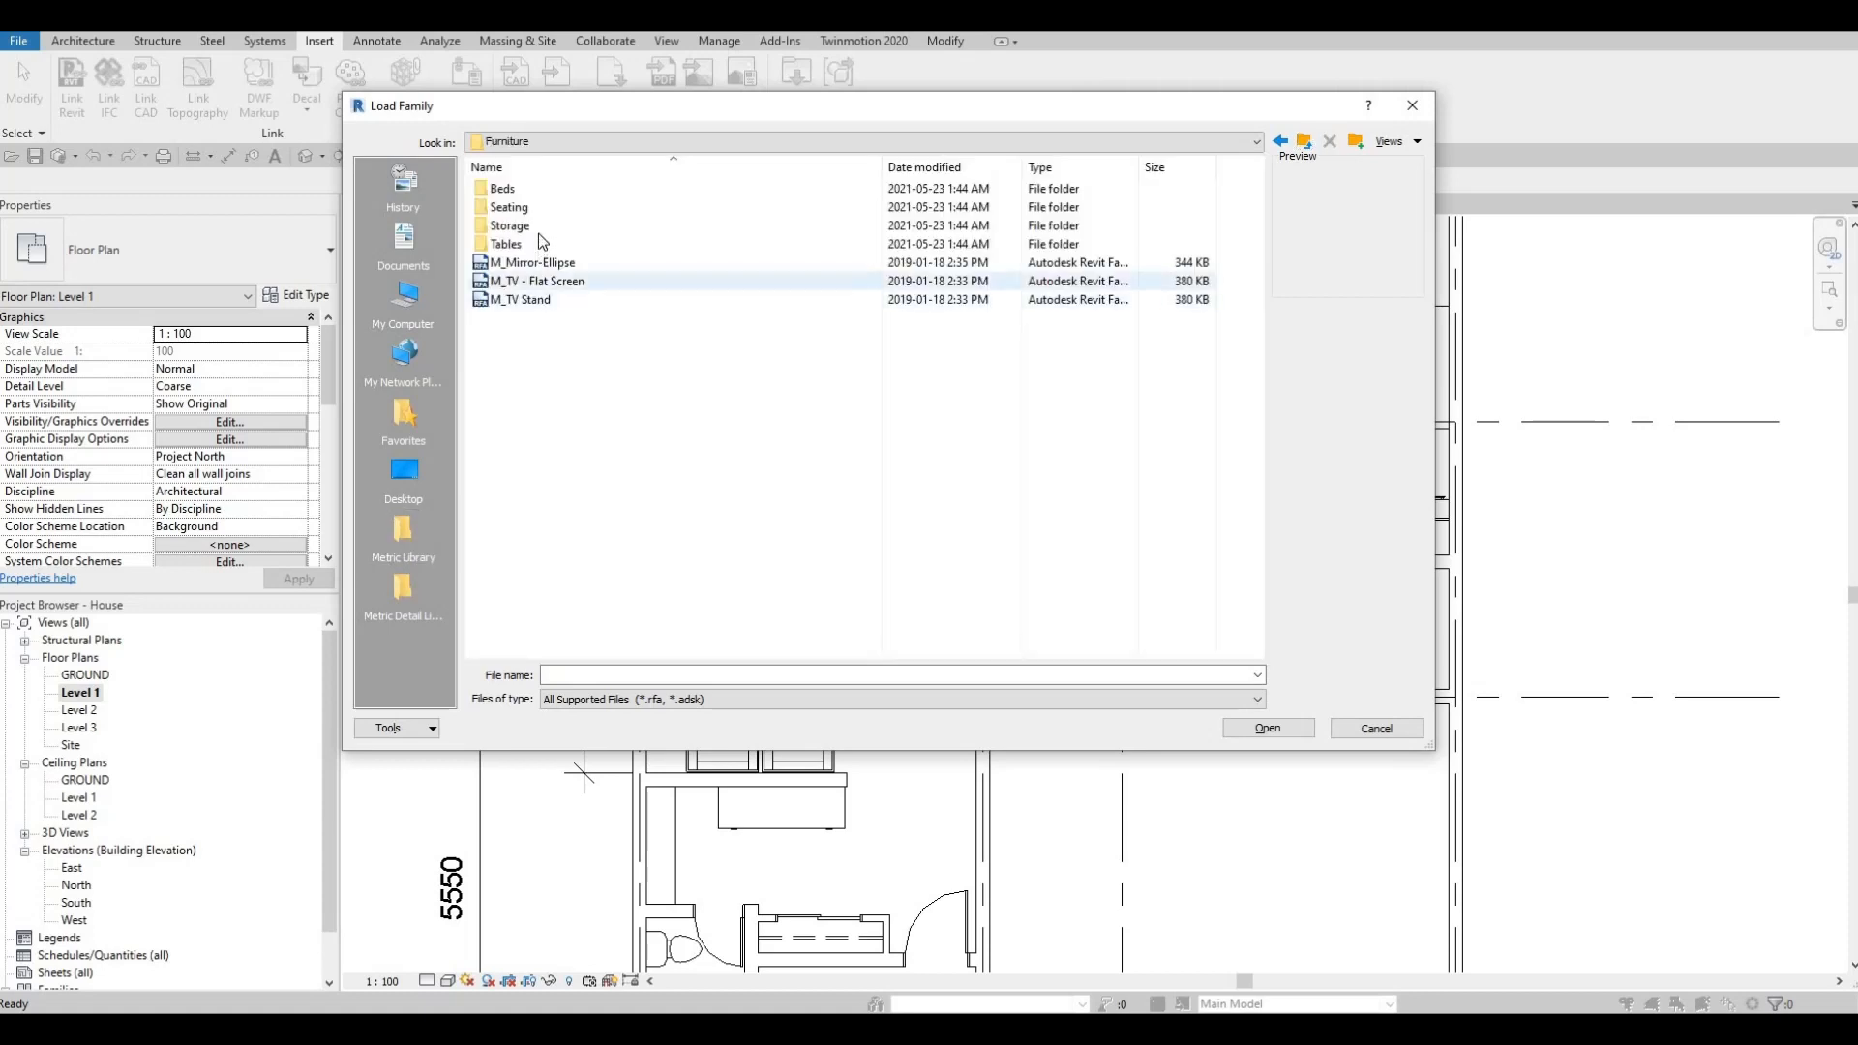
pyautogui.click(534, 227)
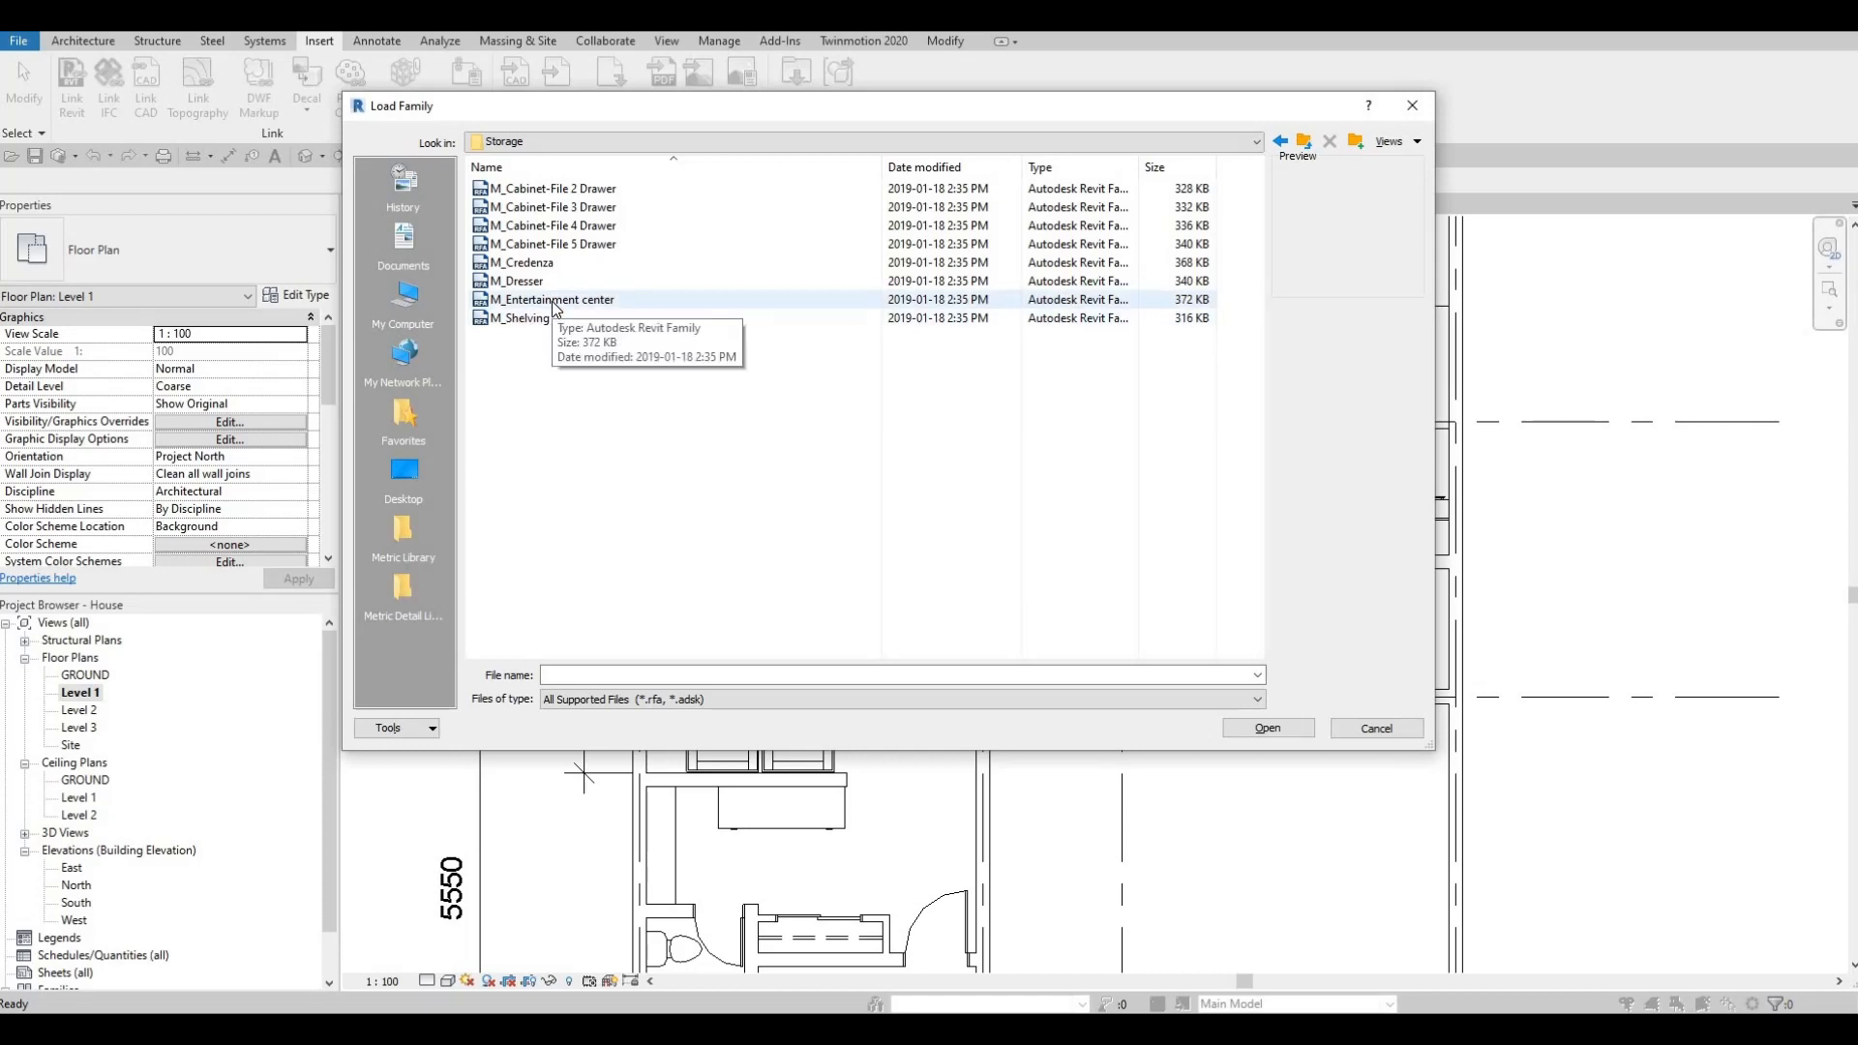
pyautogui.click(554, 302)
pyautogui.click(1267, 728)
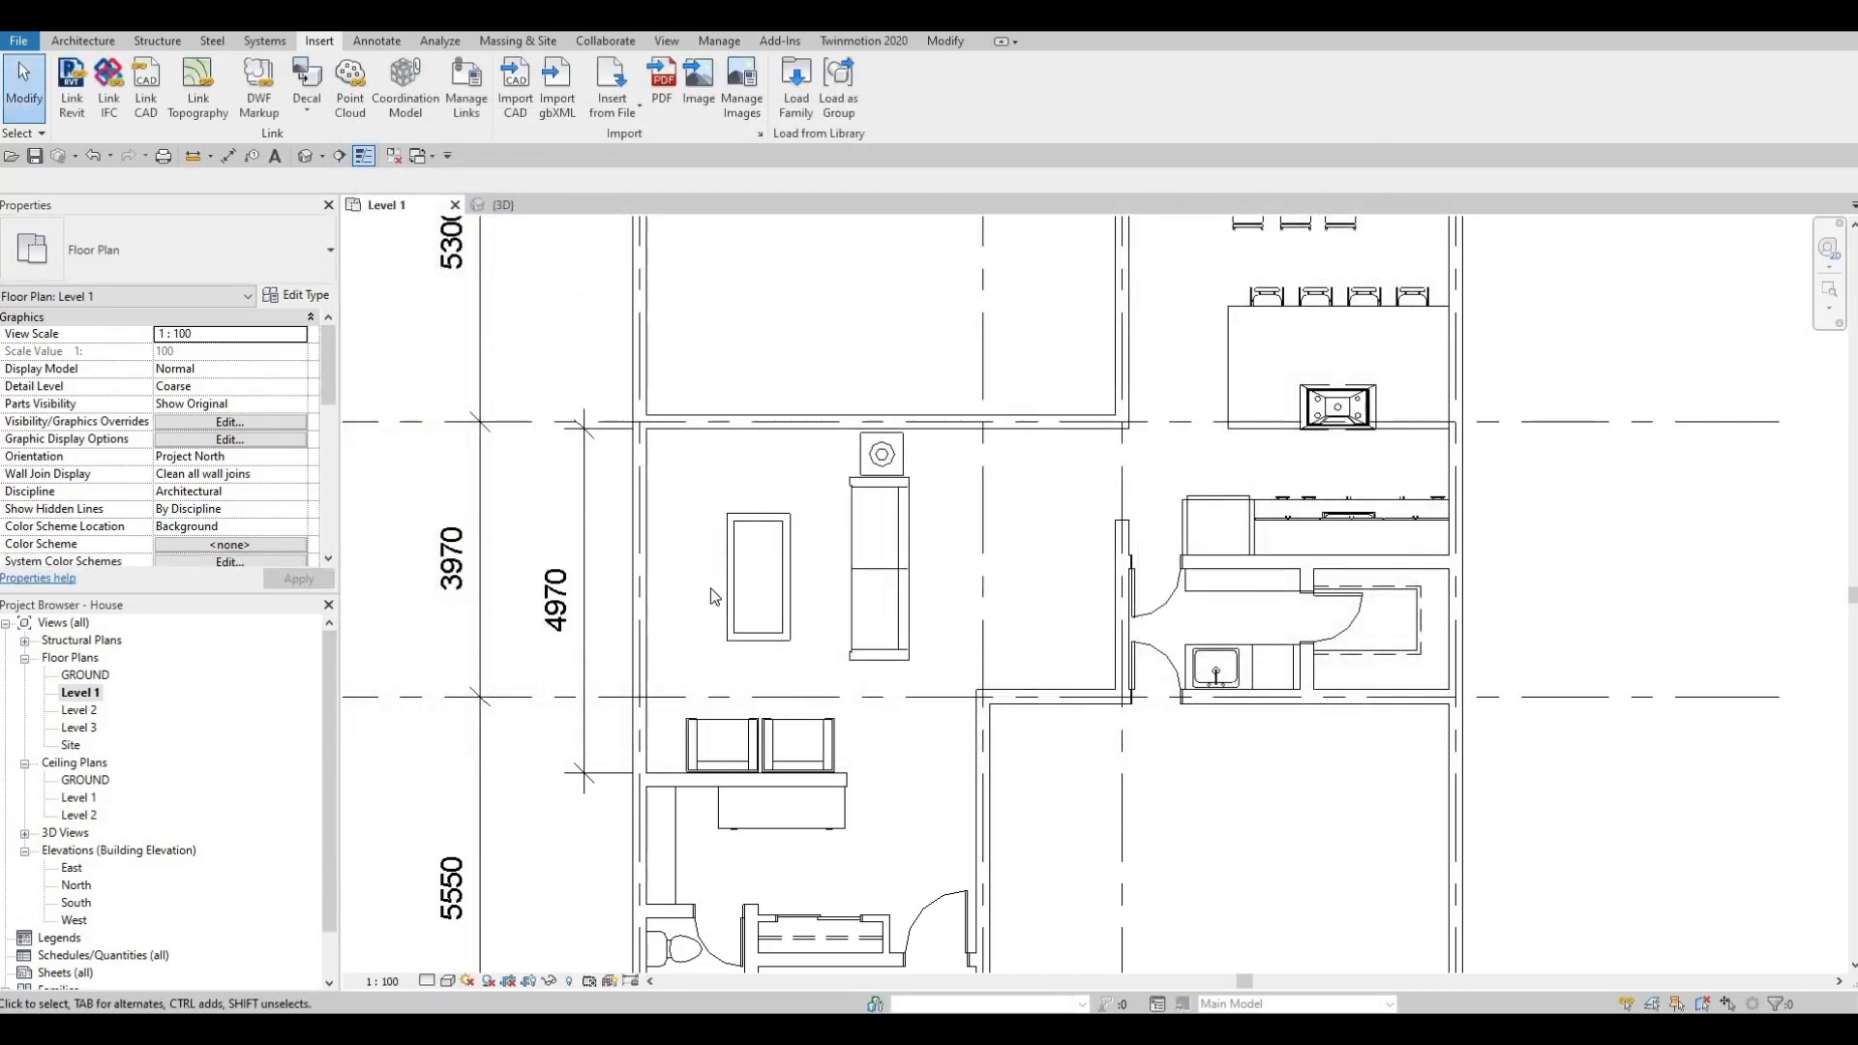
# Place the 1830 x 1830 x 0610mm entertainment center, rotated against the left exterior wall opposite the sofa, about 1500 mm below the upper grid line.
pyautogui.press('c')
pyautogui.press('m')
pyautogui.scroll(1, 684, 587)
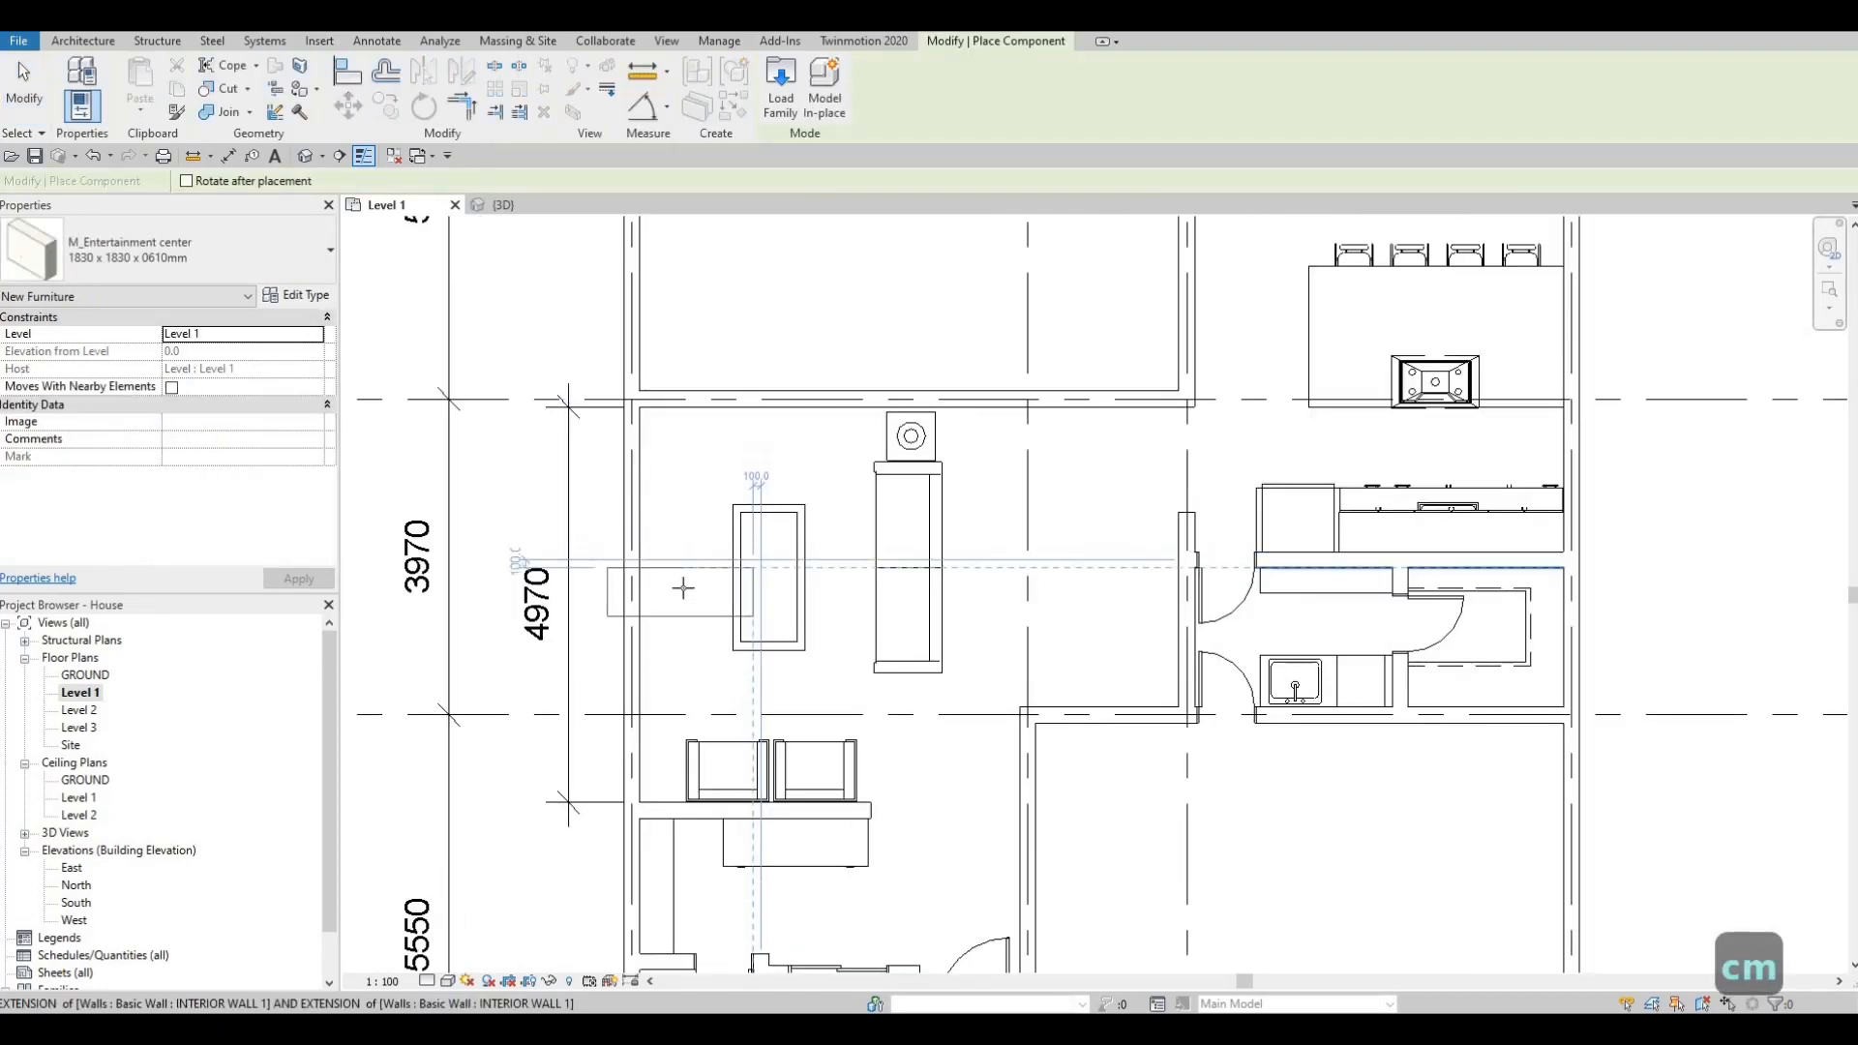
pyautogui.press('c')
pyautogui.press('m')
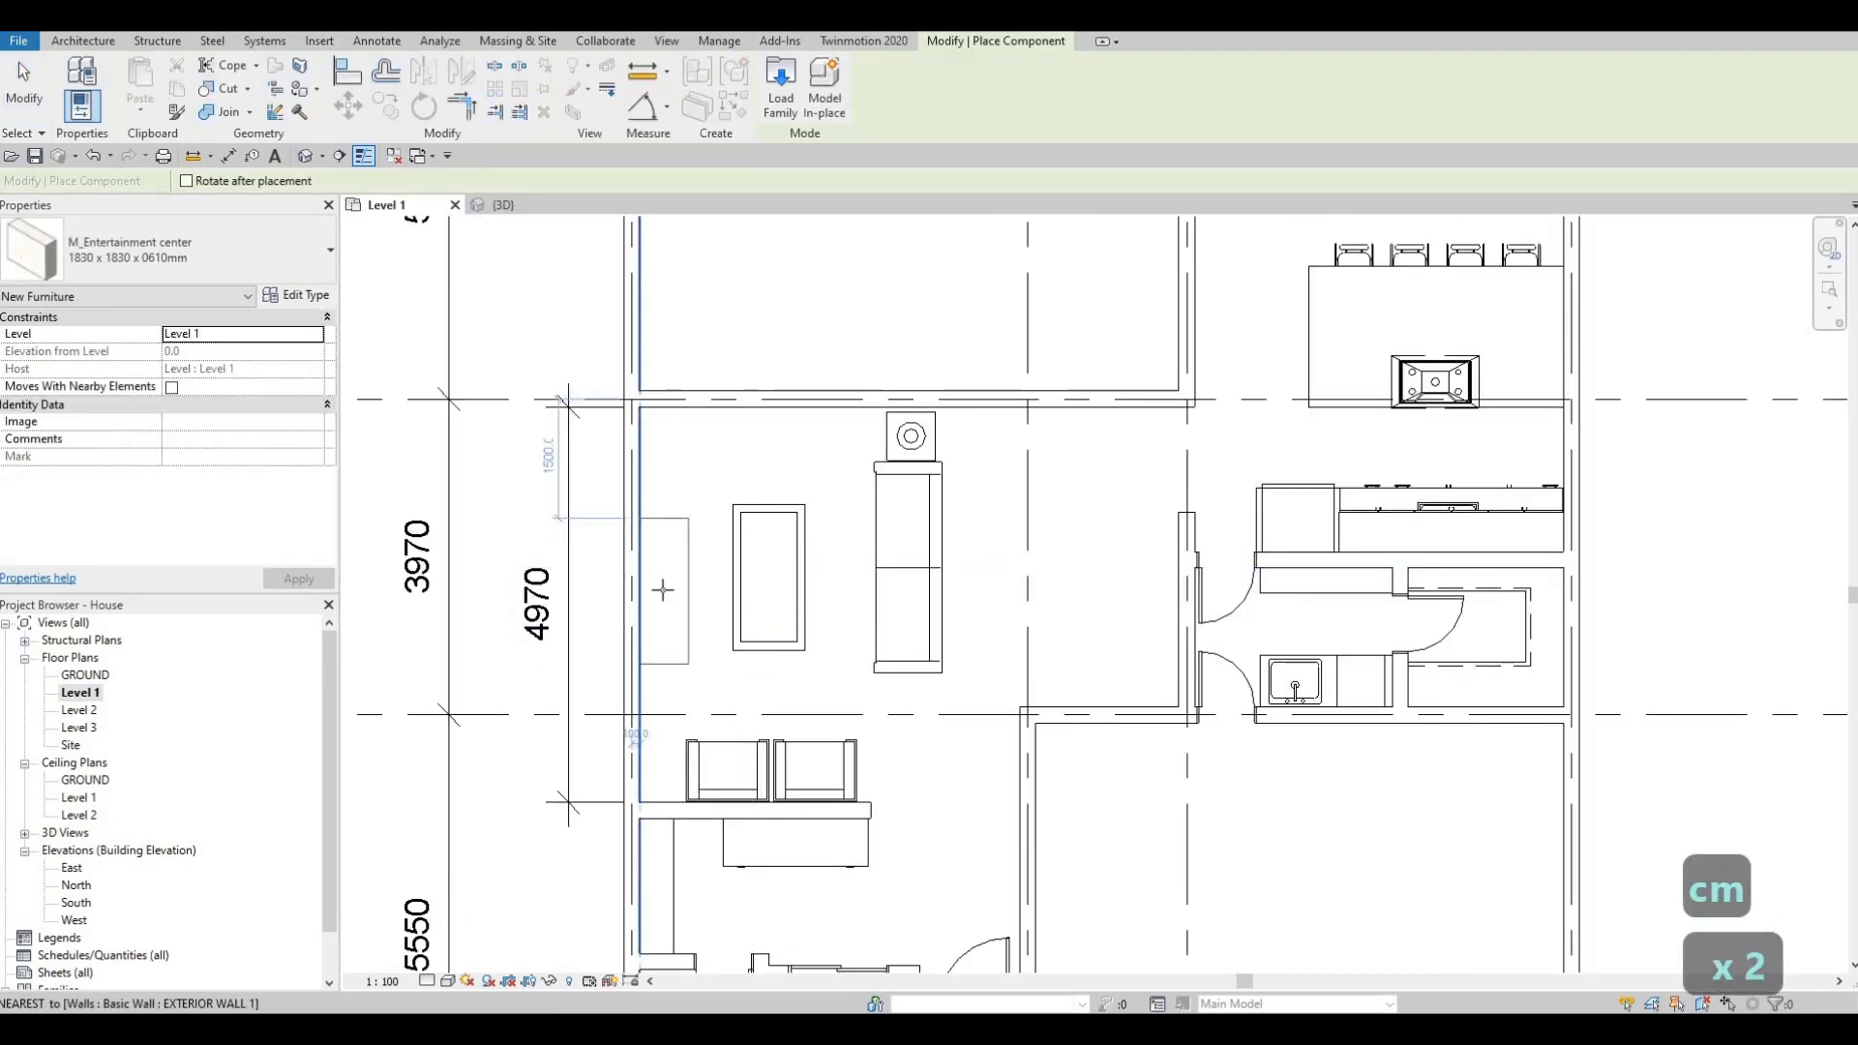
pyautogui.click(661, 612)
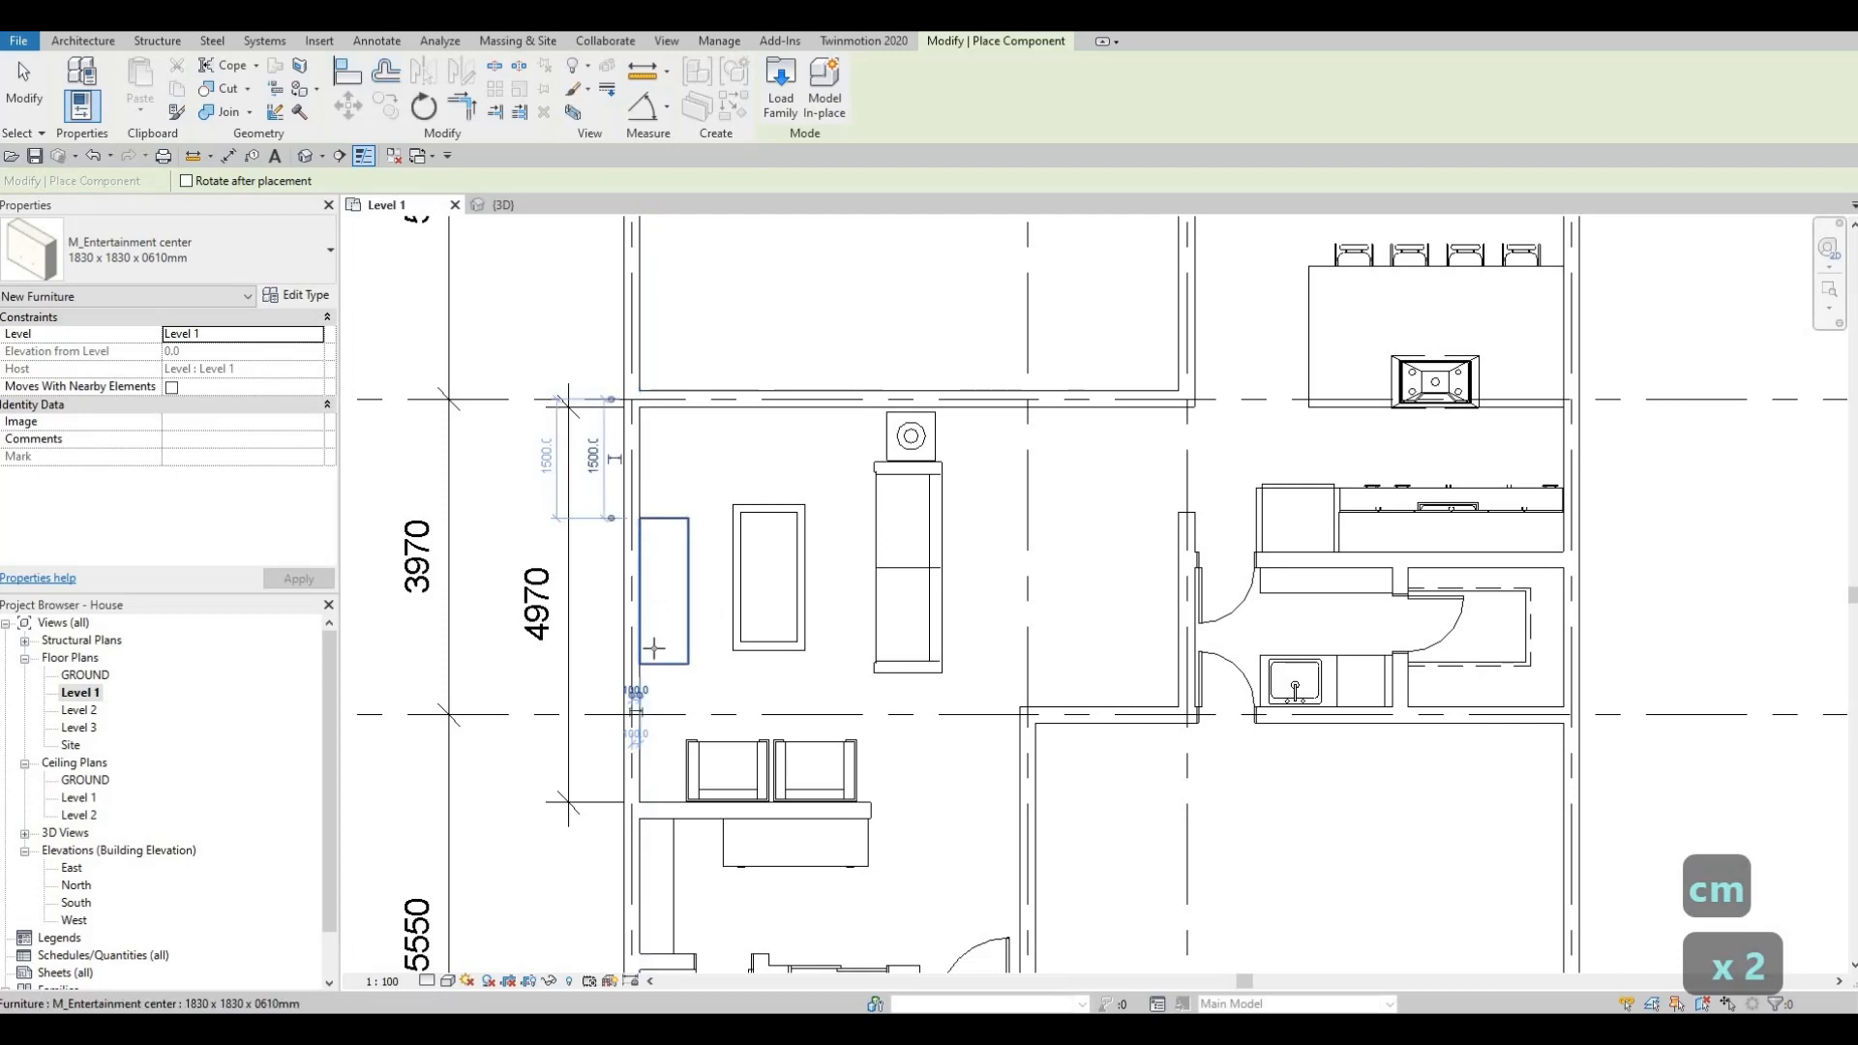
pyautogui.press('Escape')
pyautogui.press('Escape')
pyautogui.press('Escape')
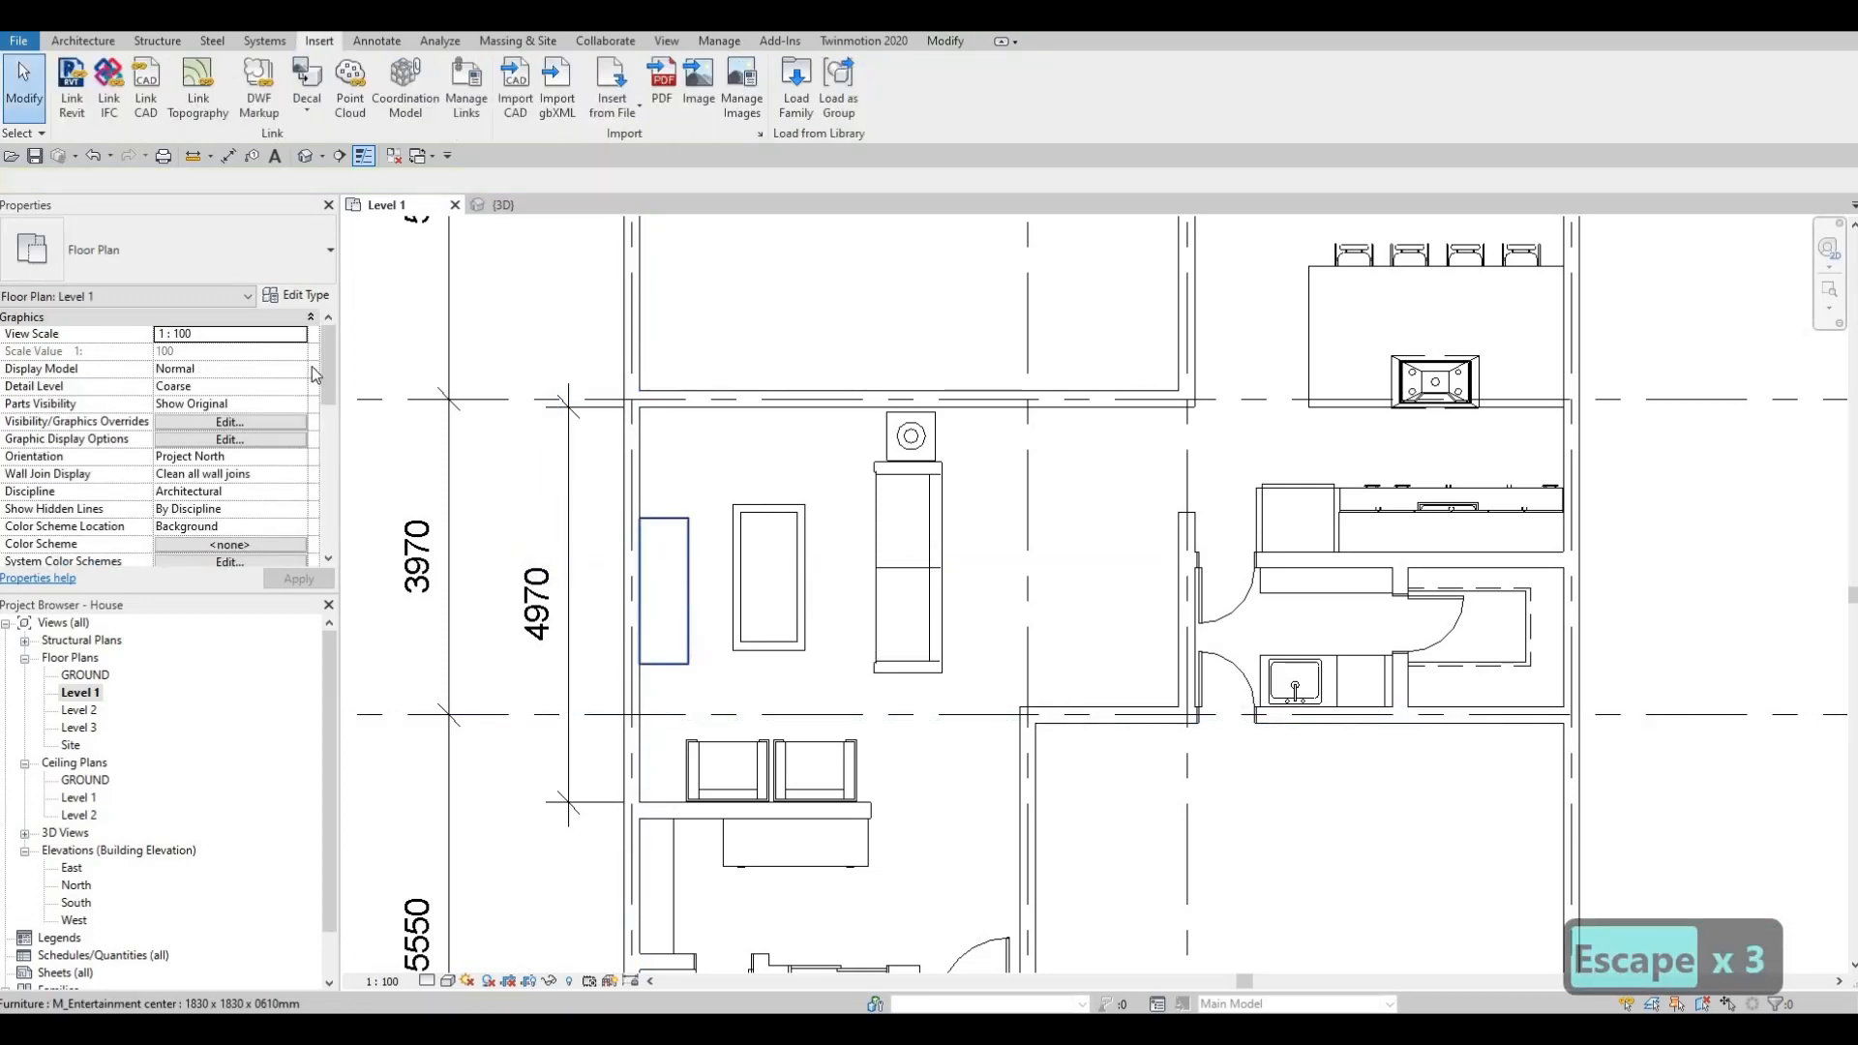
# Duplicate the entertainment center's 2743 x 2134 x 0762mm type under the name ENTERTAINMENT CENTER.
pyautogui.click(685, 605)
pyautogui.click(294, 300)
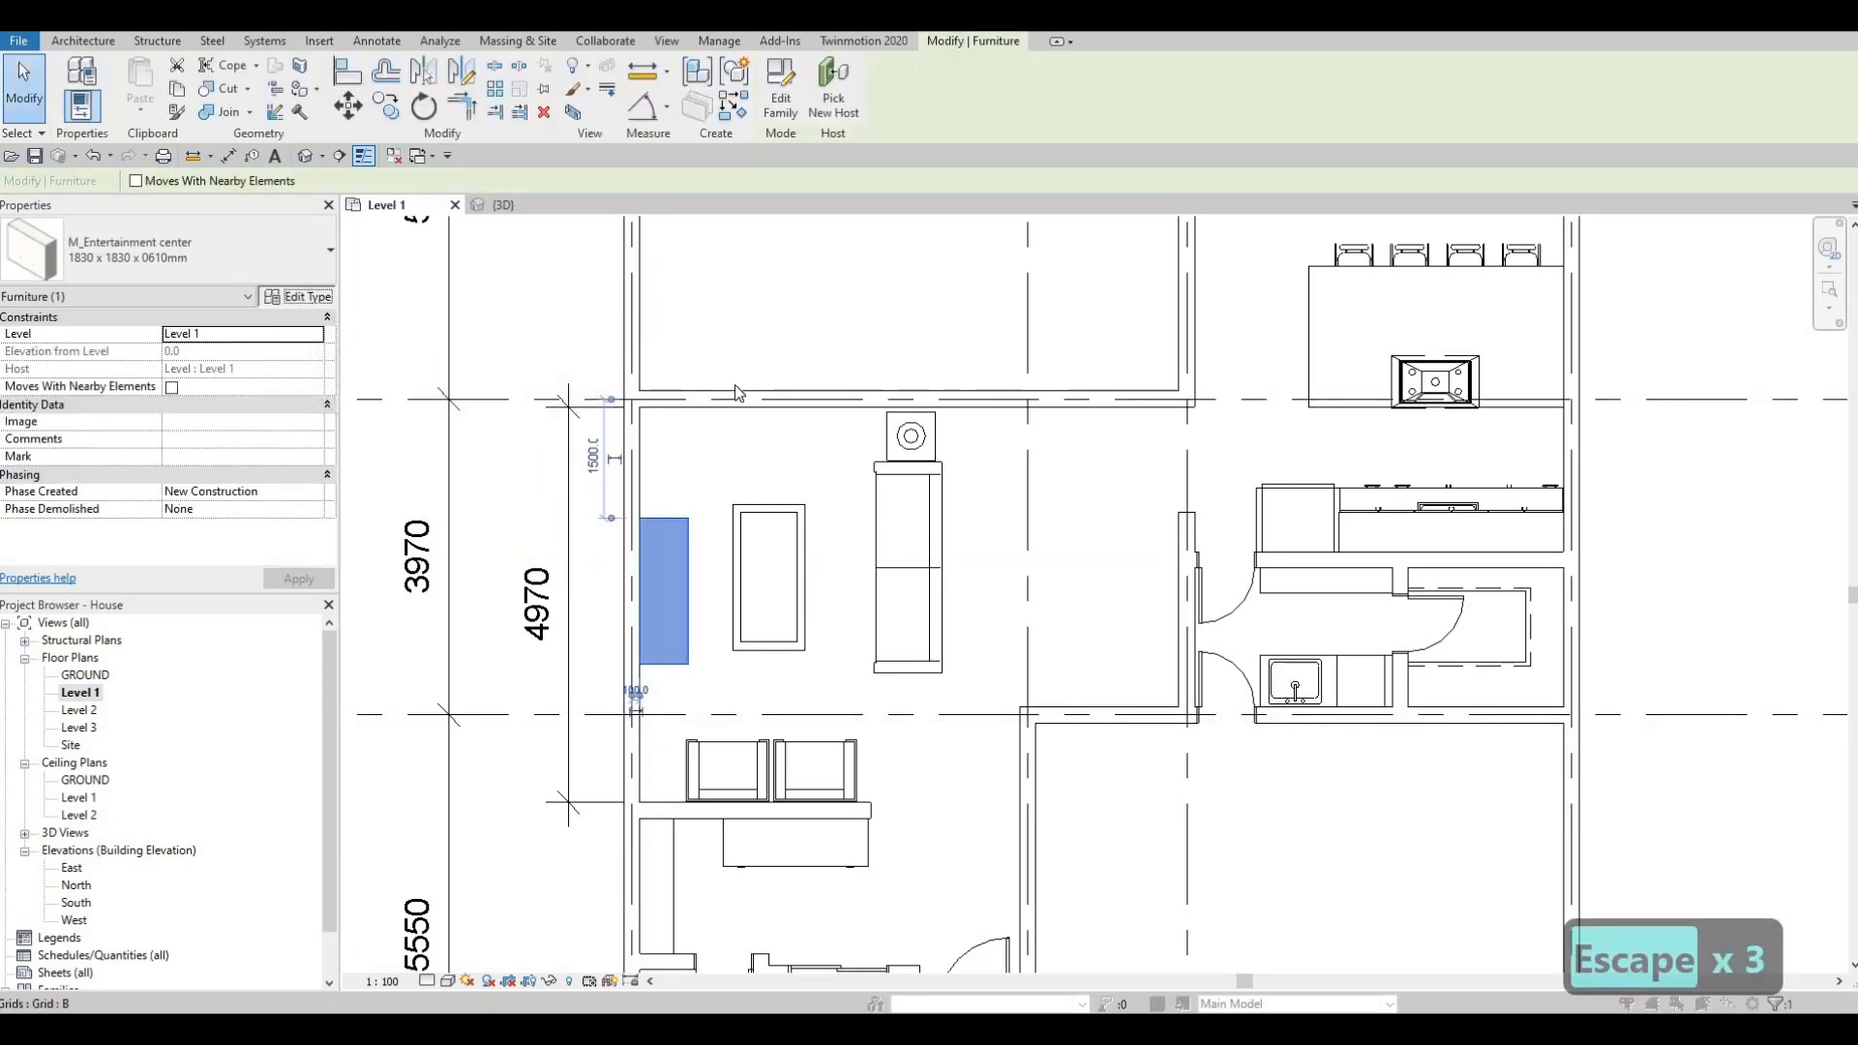
pyautogui.click(853, 299)
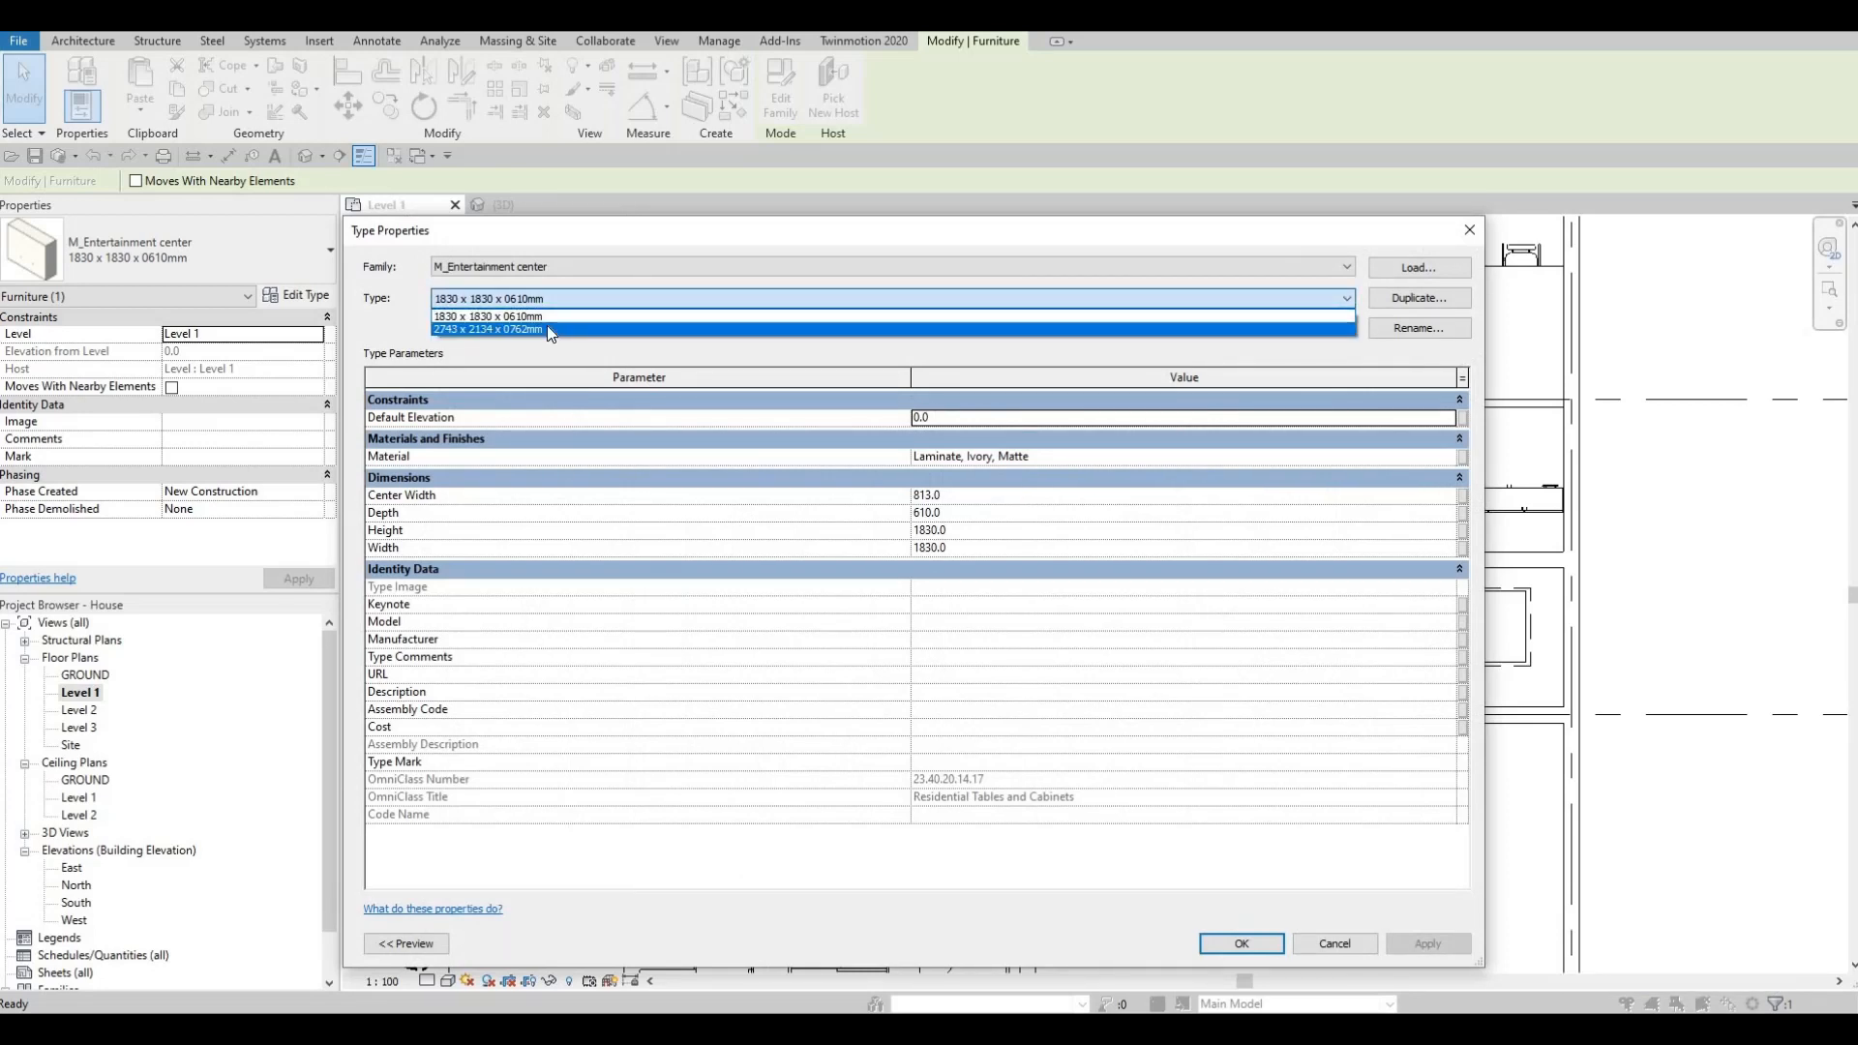
pyautogui.click(548, 329)
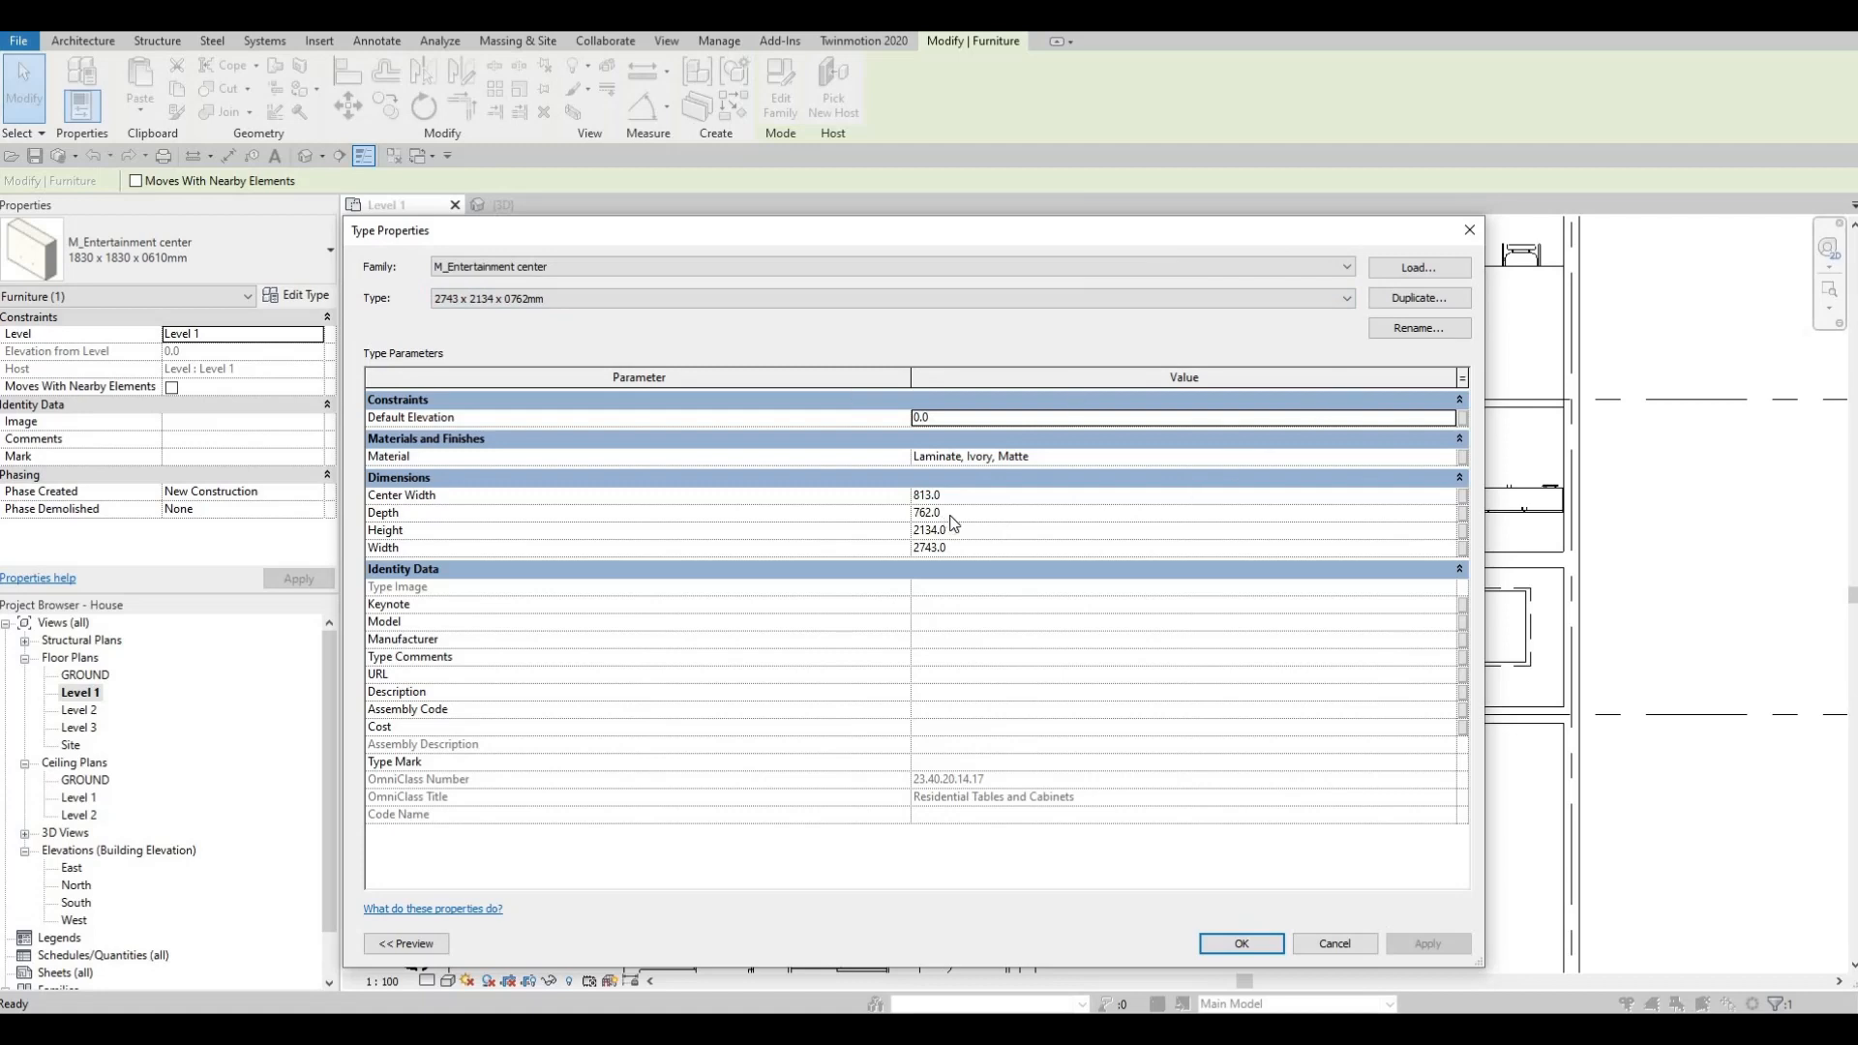
pyautogui.click(1400, 302)
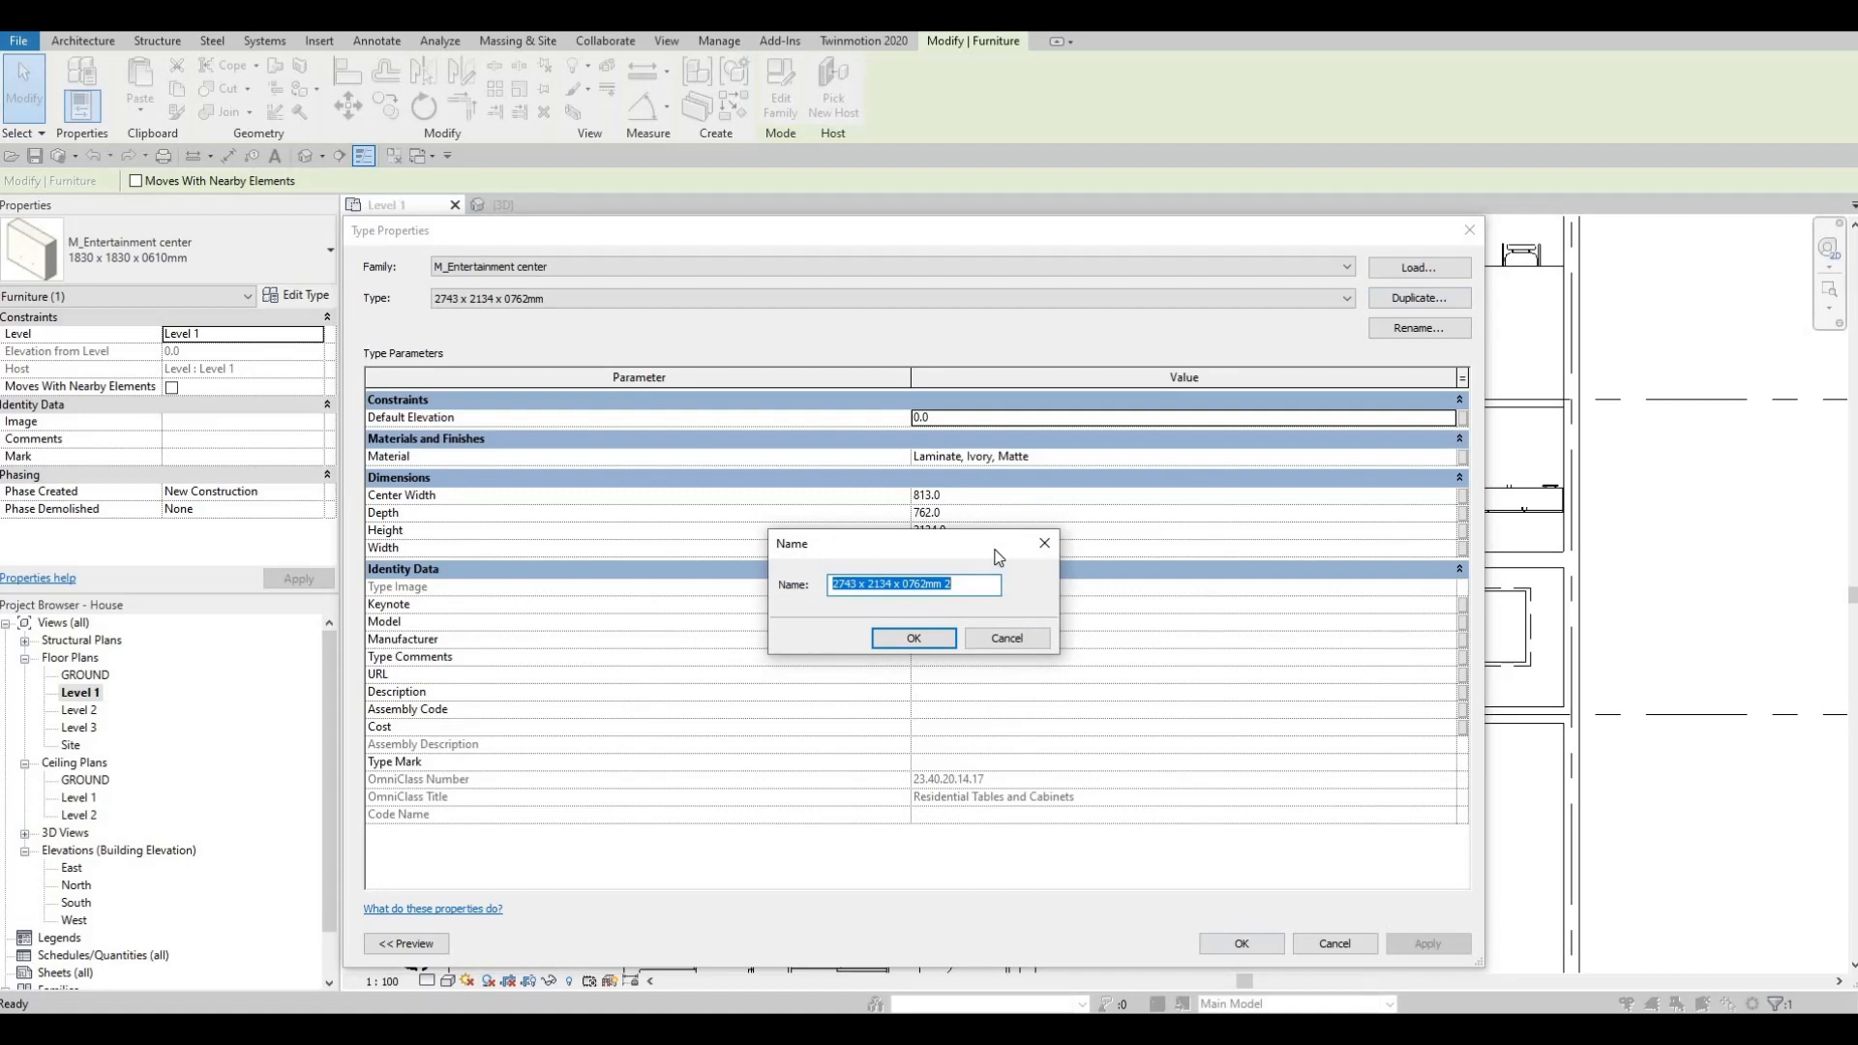
pyautogui.write('en')
pyautogui.press('BackSpace')
pyautogui.press('BackSpace')
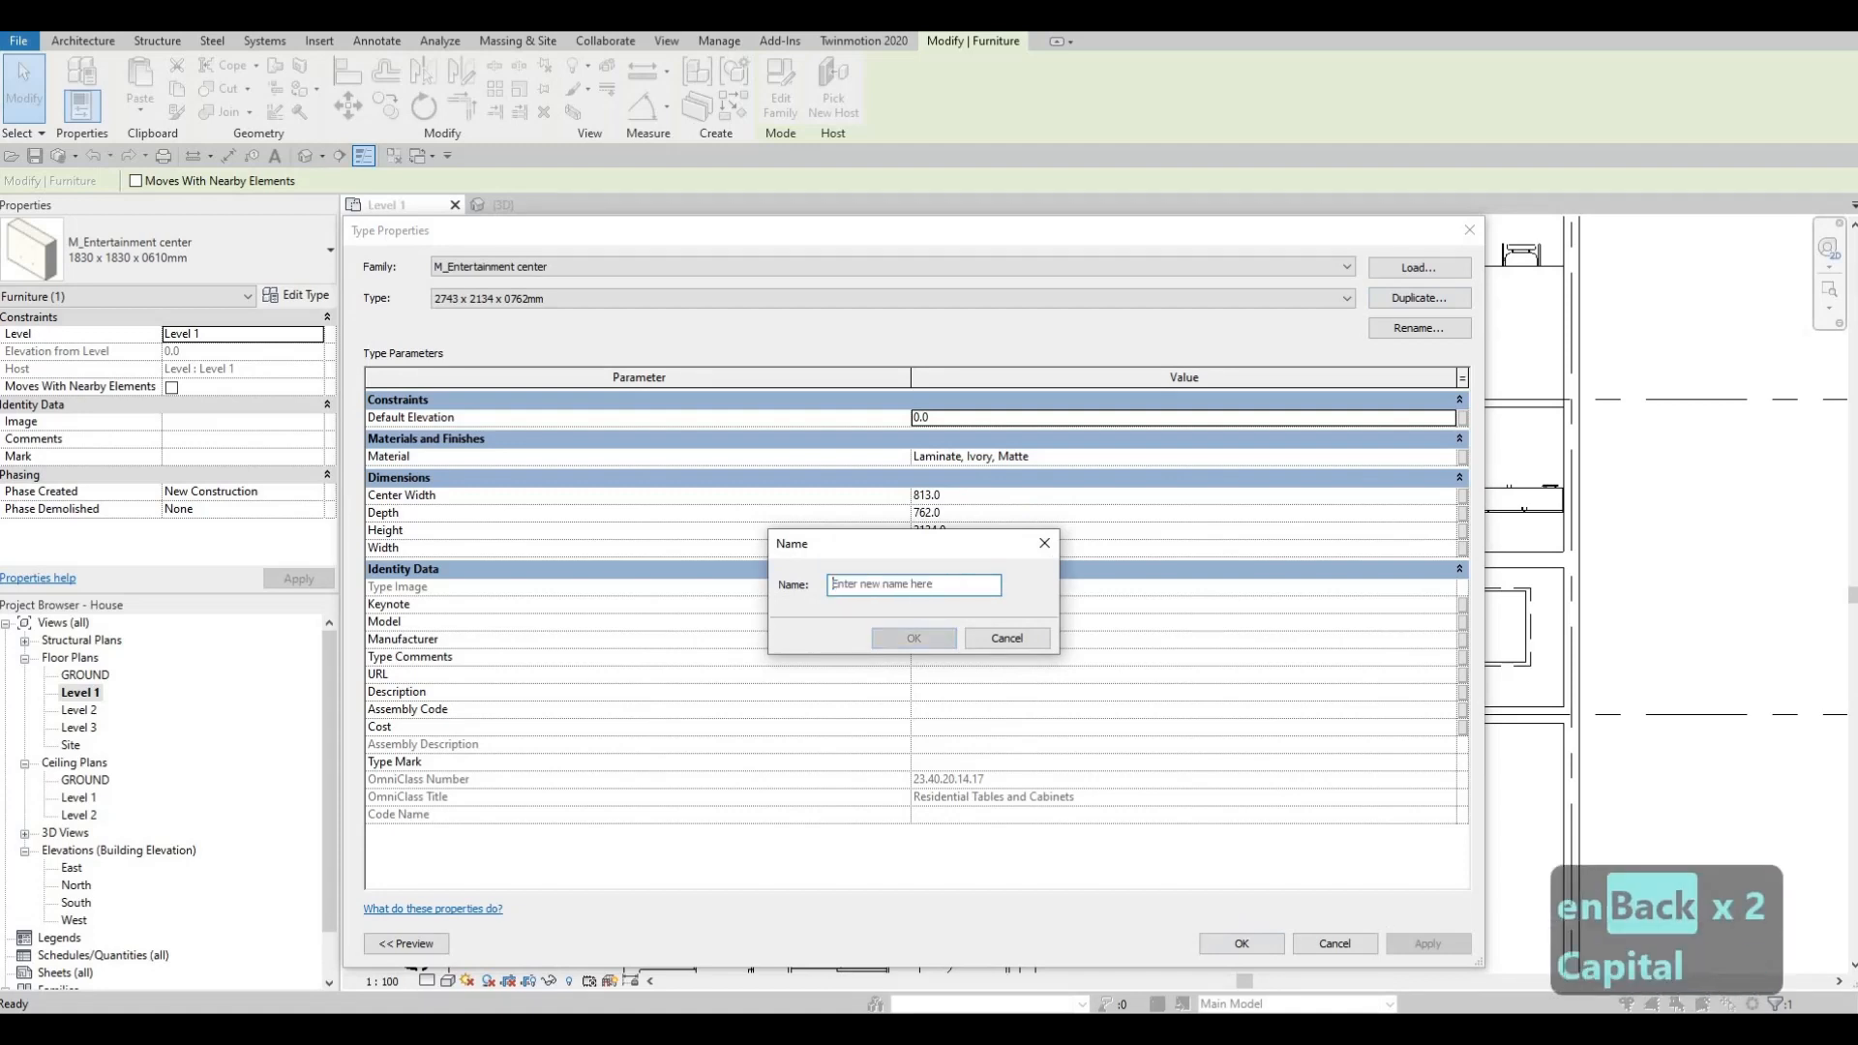
pyautogui.write('ENTERTAINMENT')
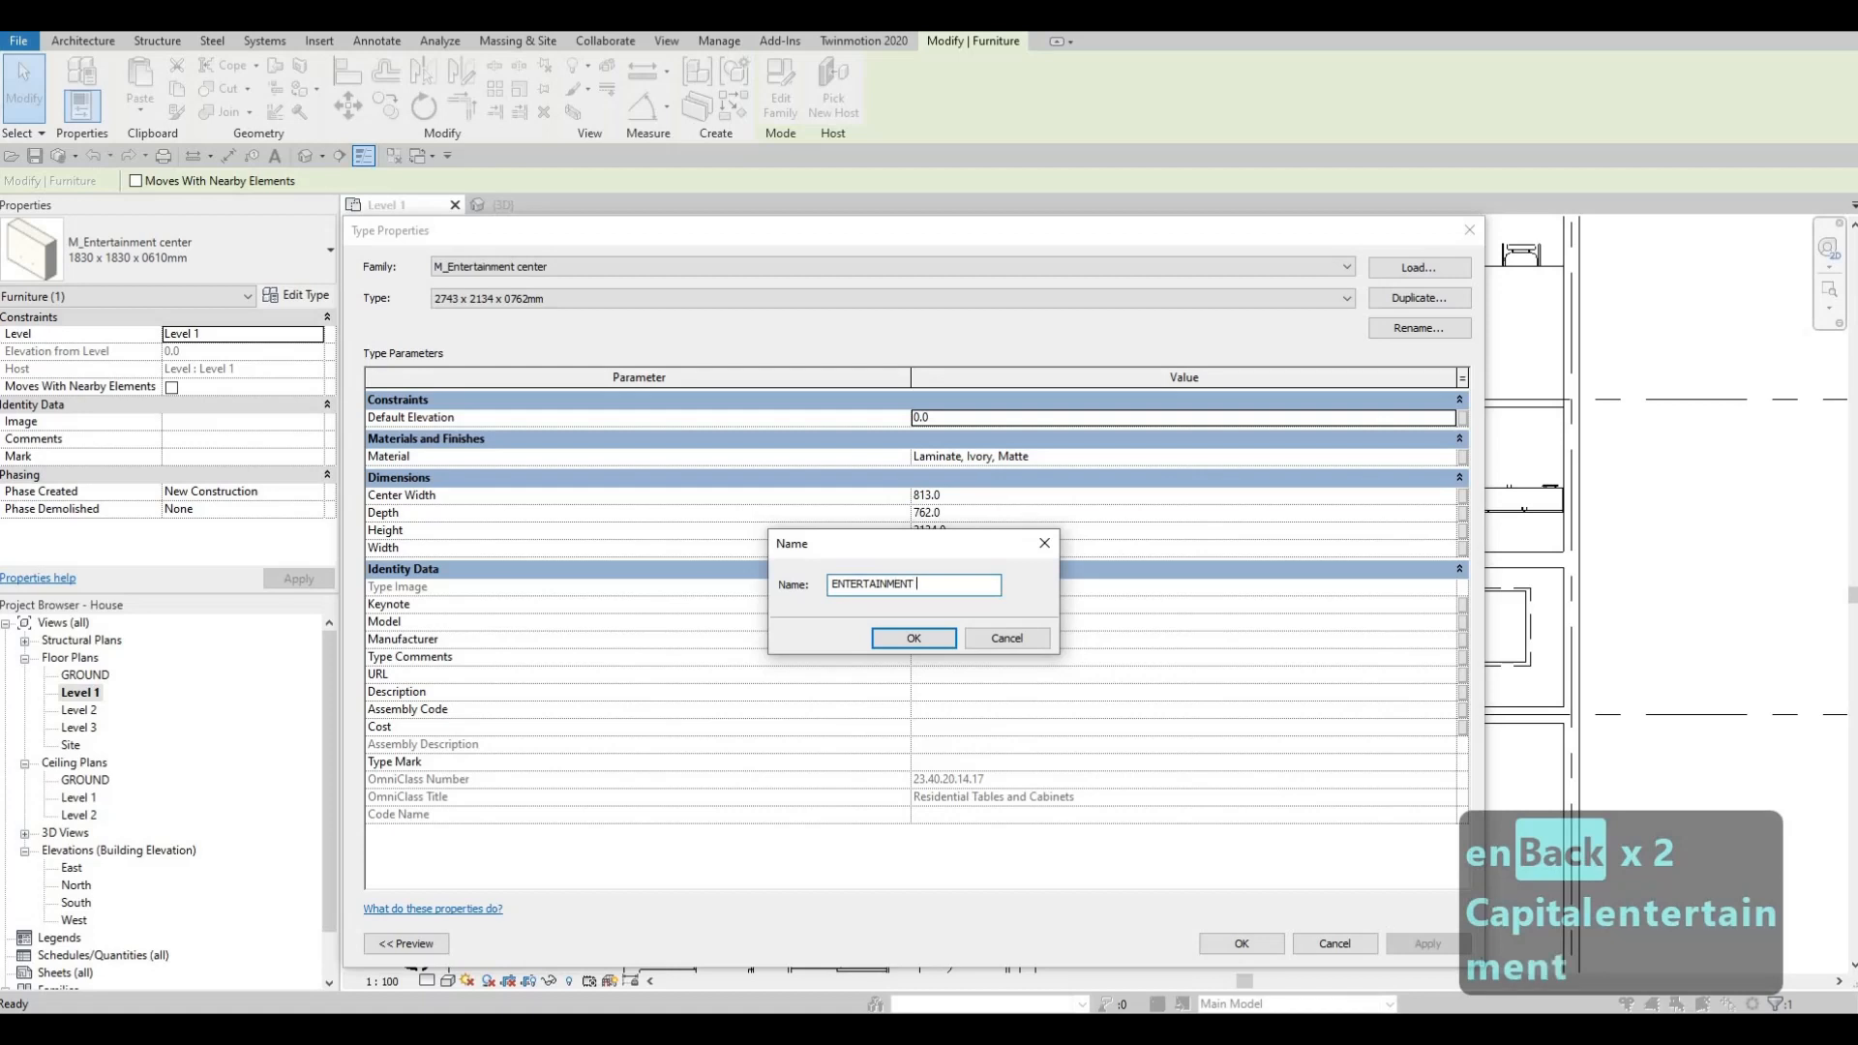
pyautogui.write(' CENTER')
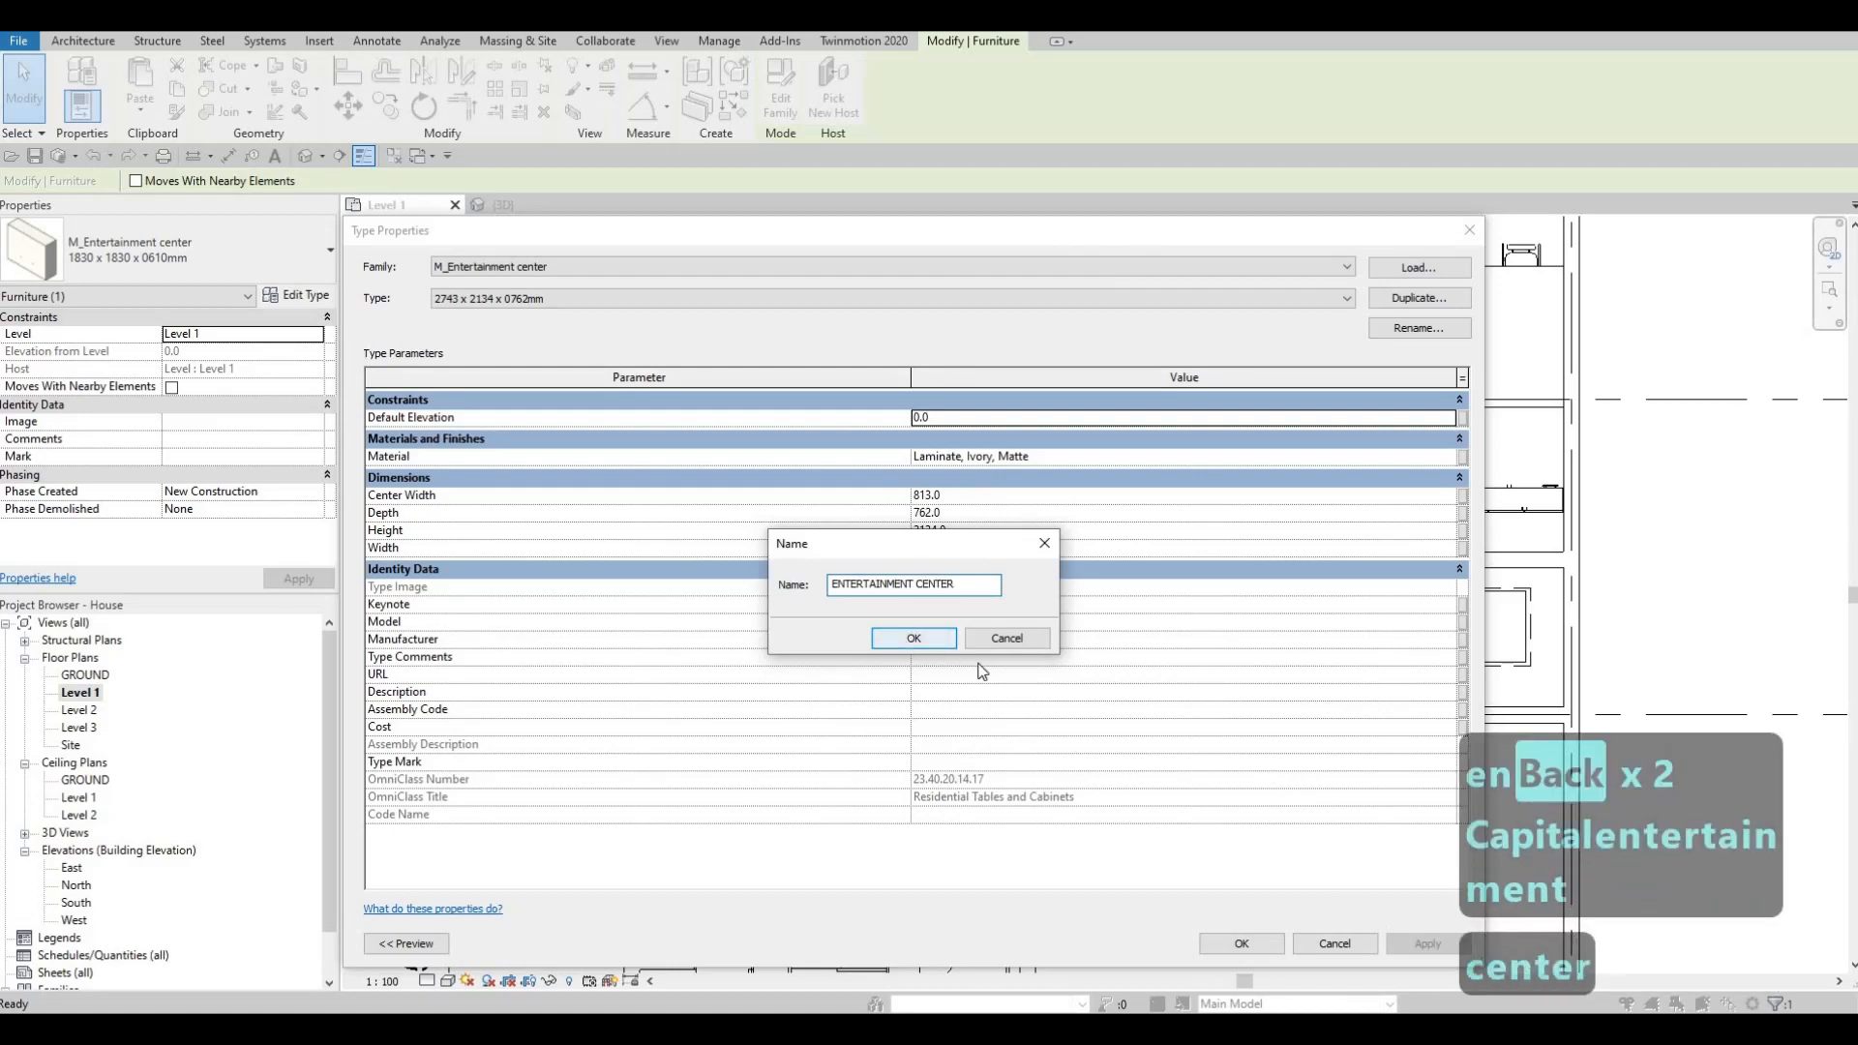
pyautogui.click(912, 638)
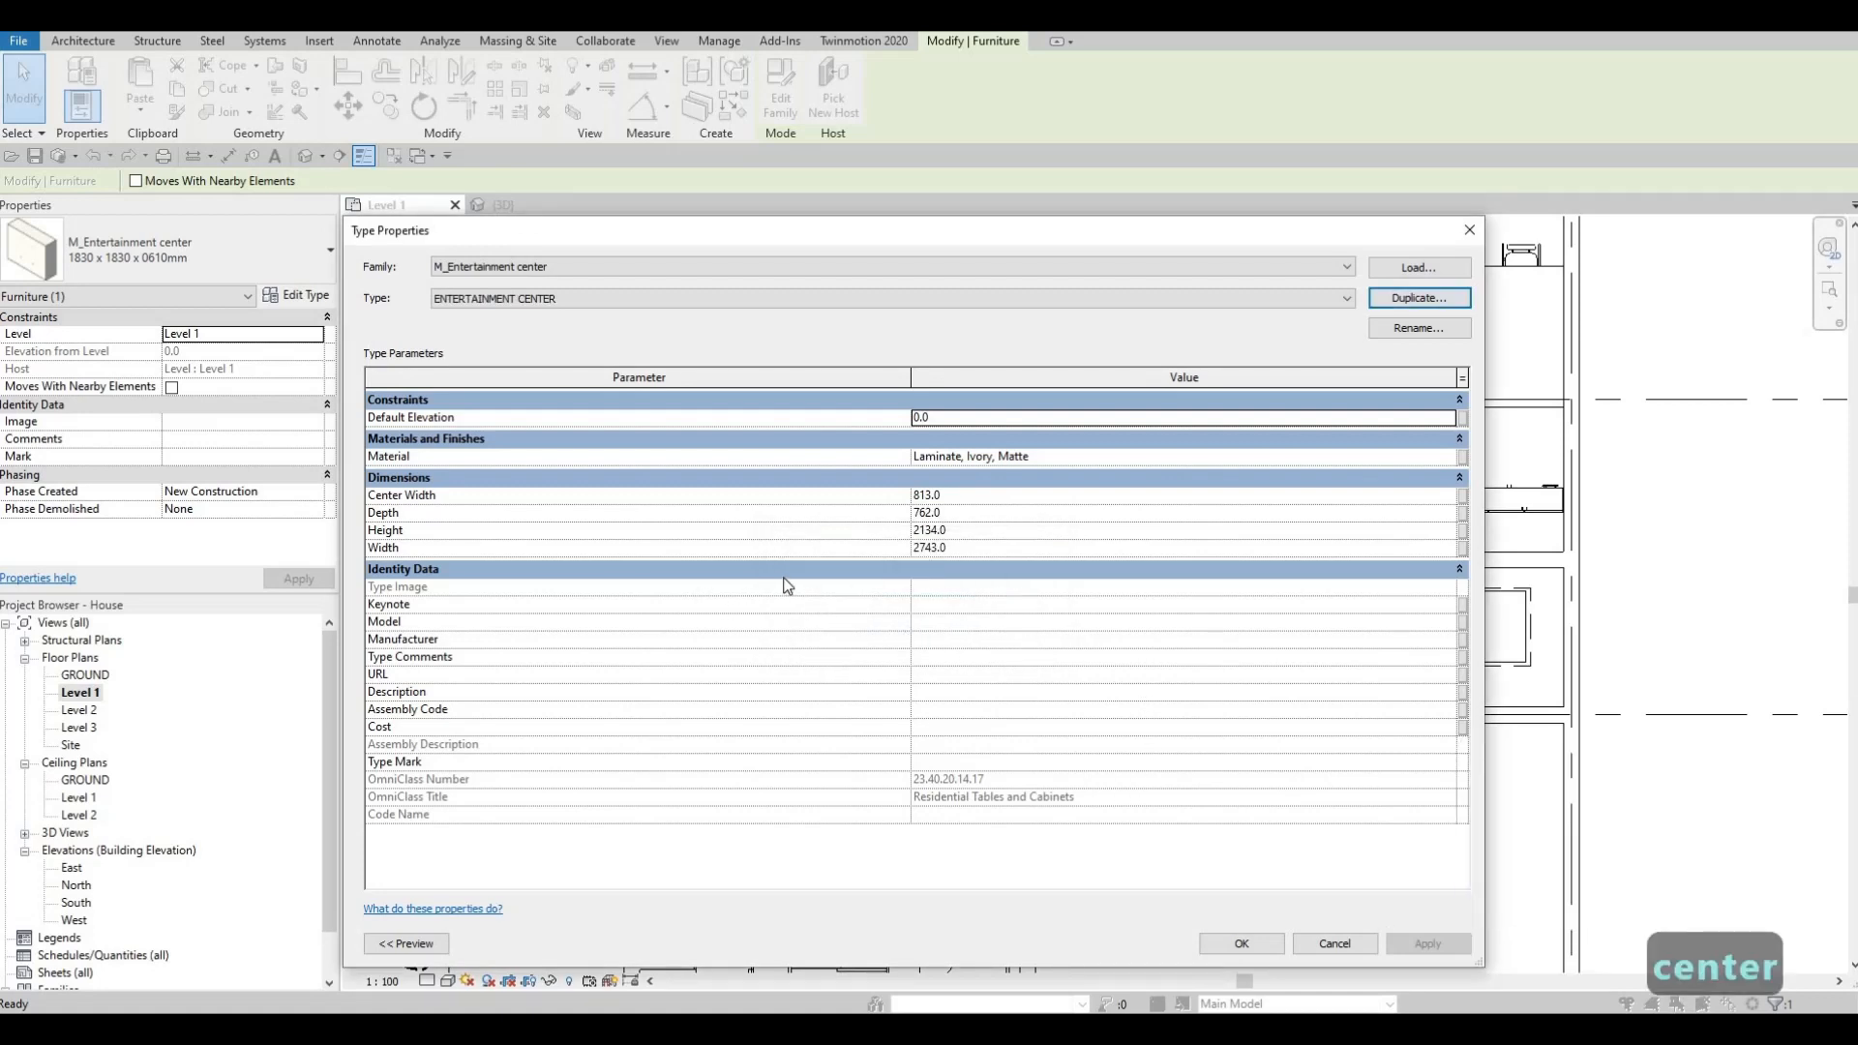
# Set the ENTERTAINMENT CENTER type's height to 2800 and apply the type to the placed unit.
pyautogui.click(1000, 526)
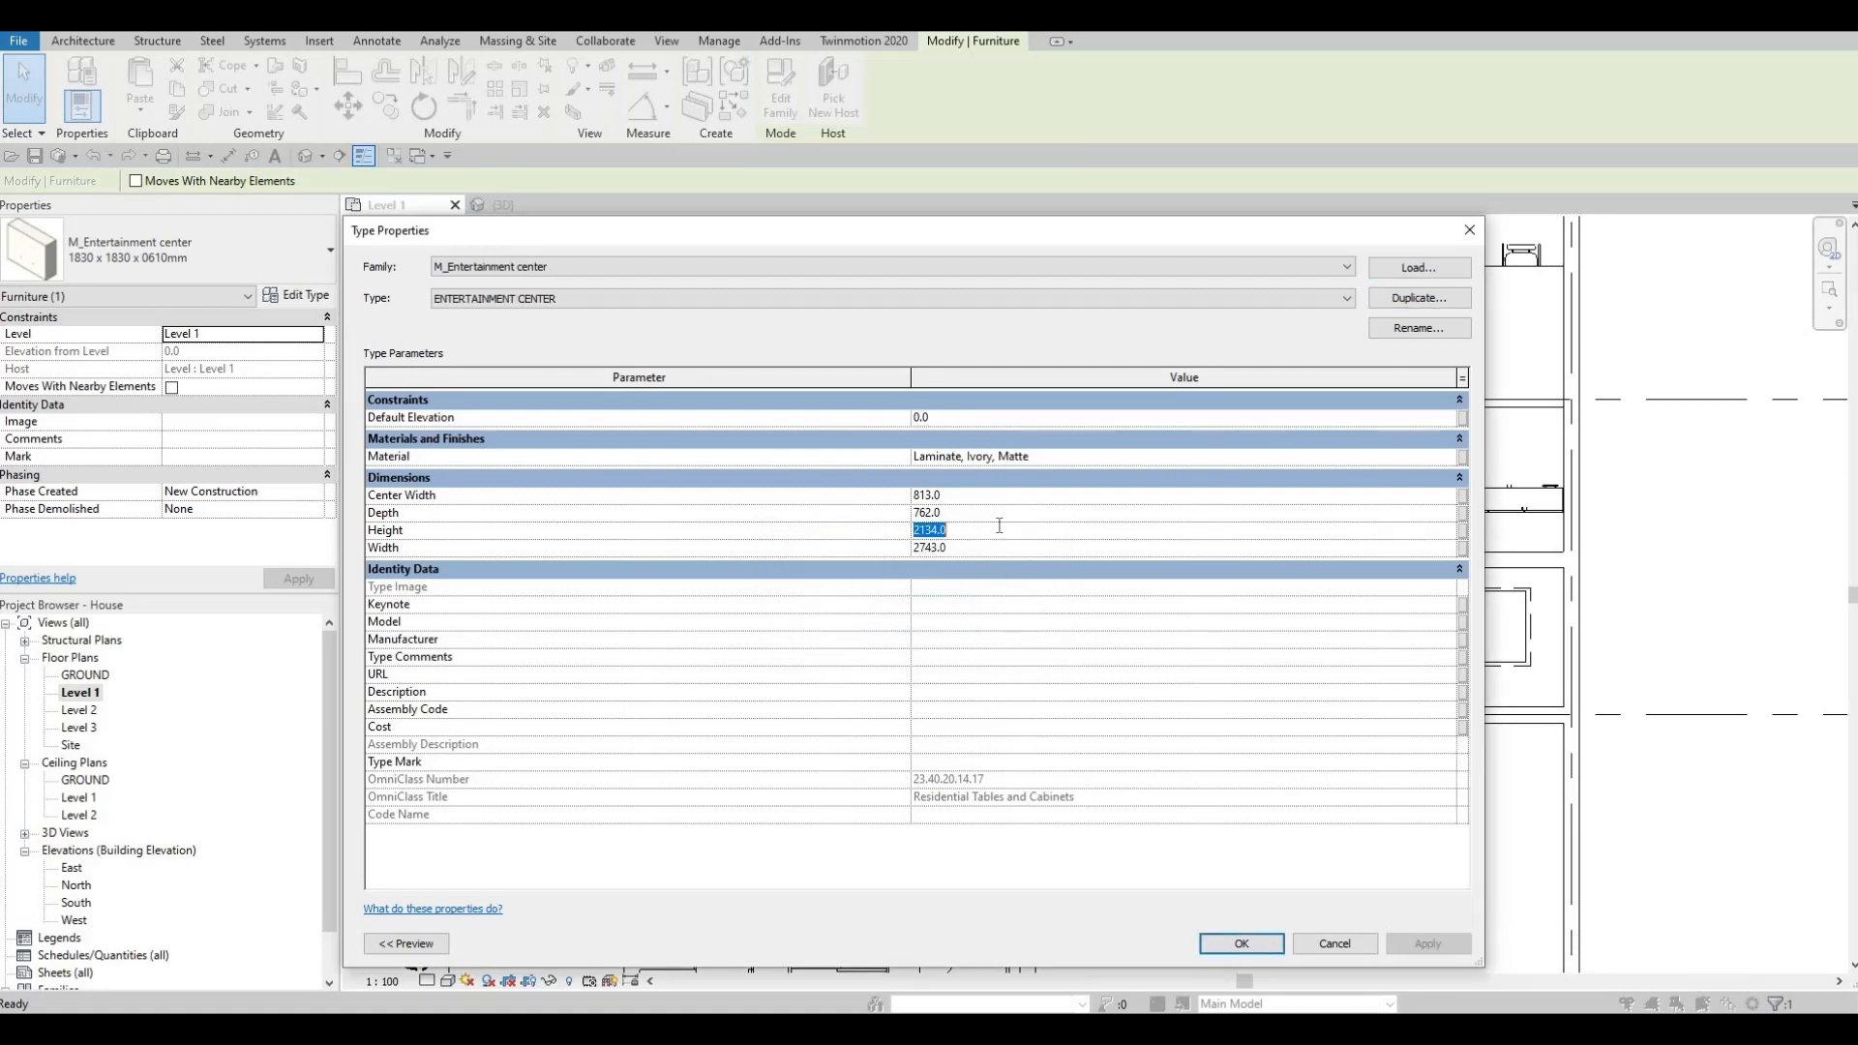
pyautogui.write('2')
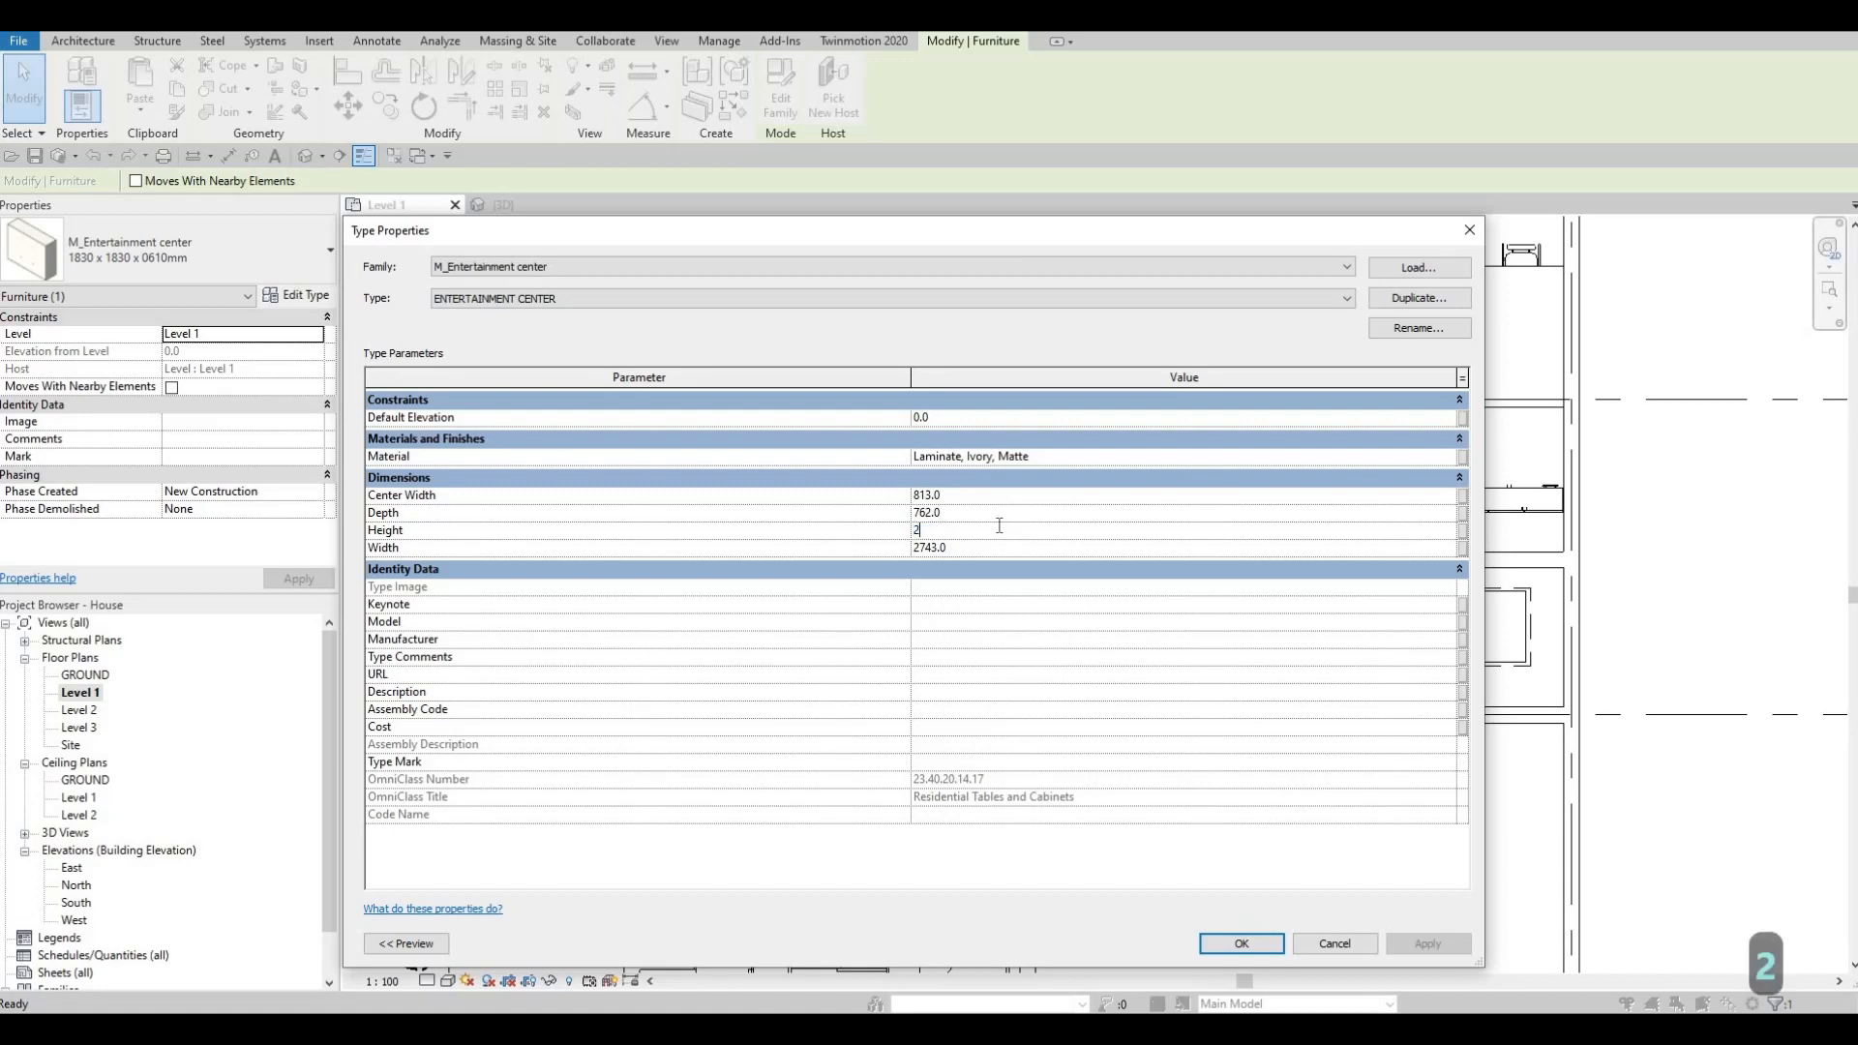
pyautogui.write('800')
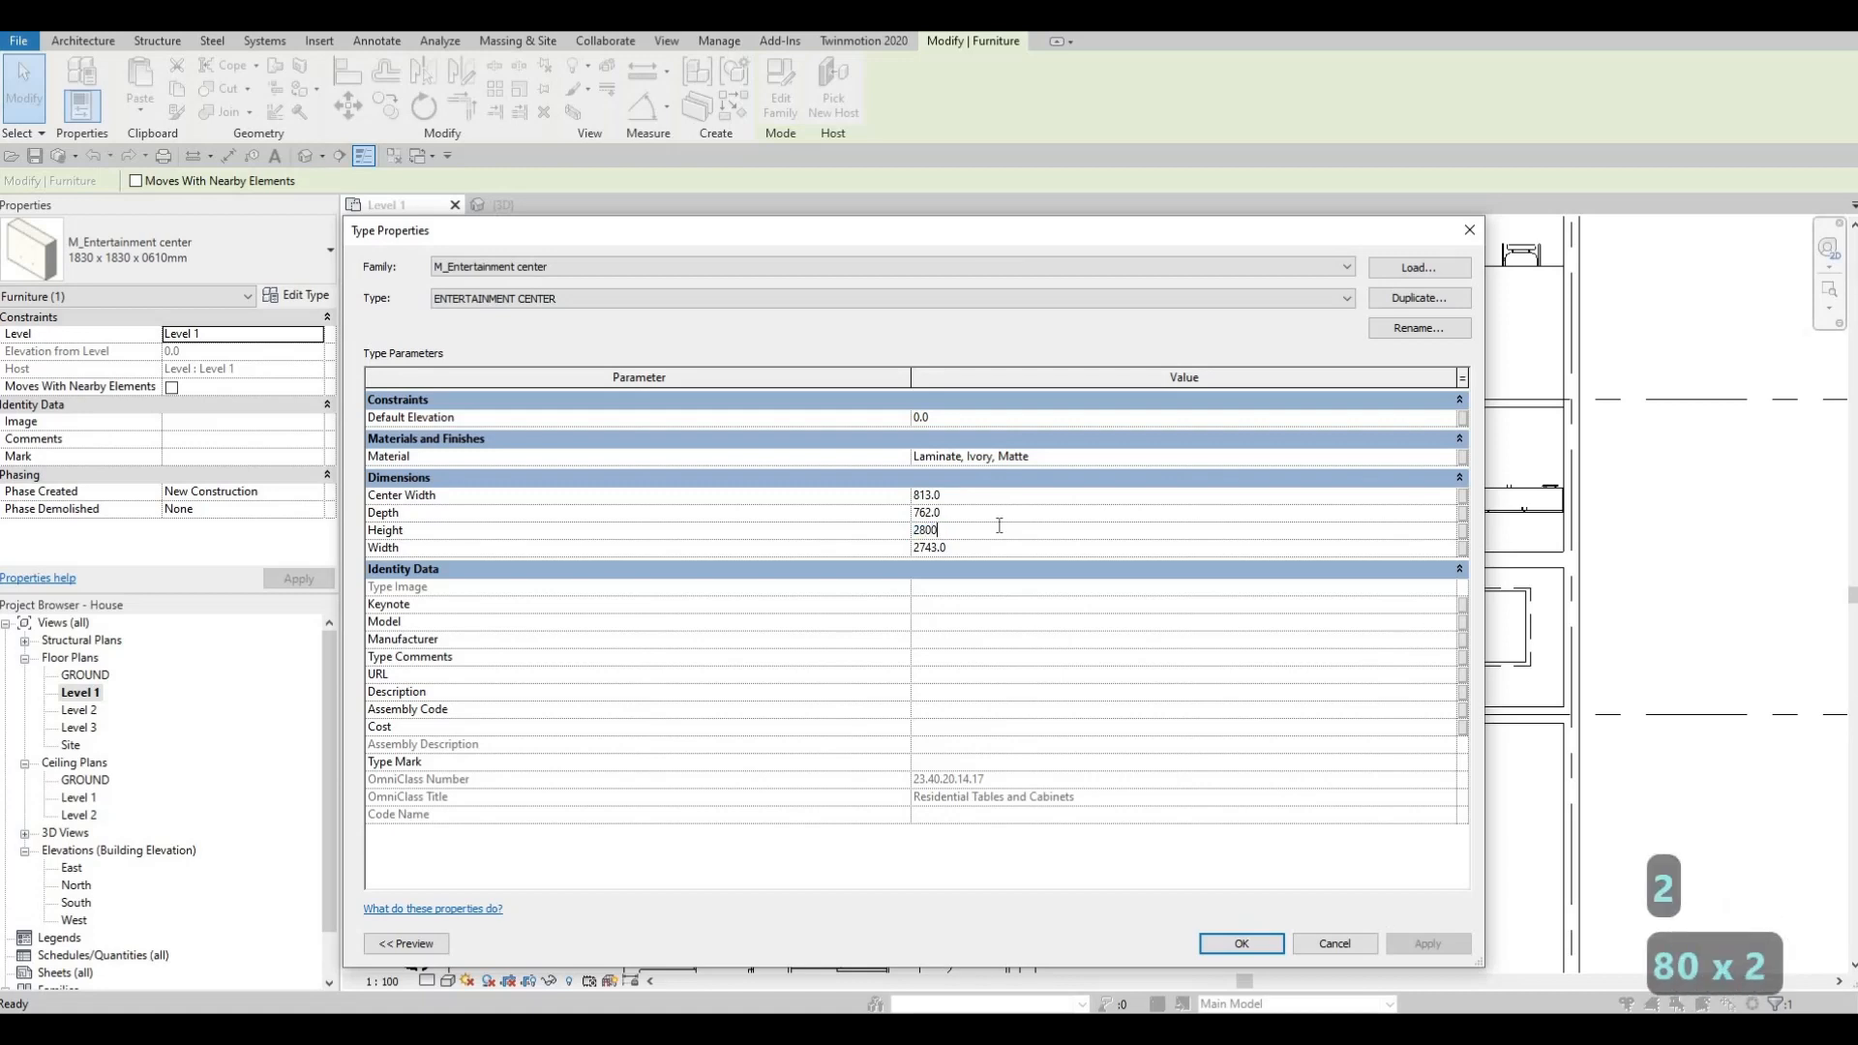
pyautogui.click(1240, 944)
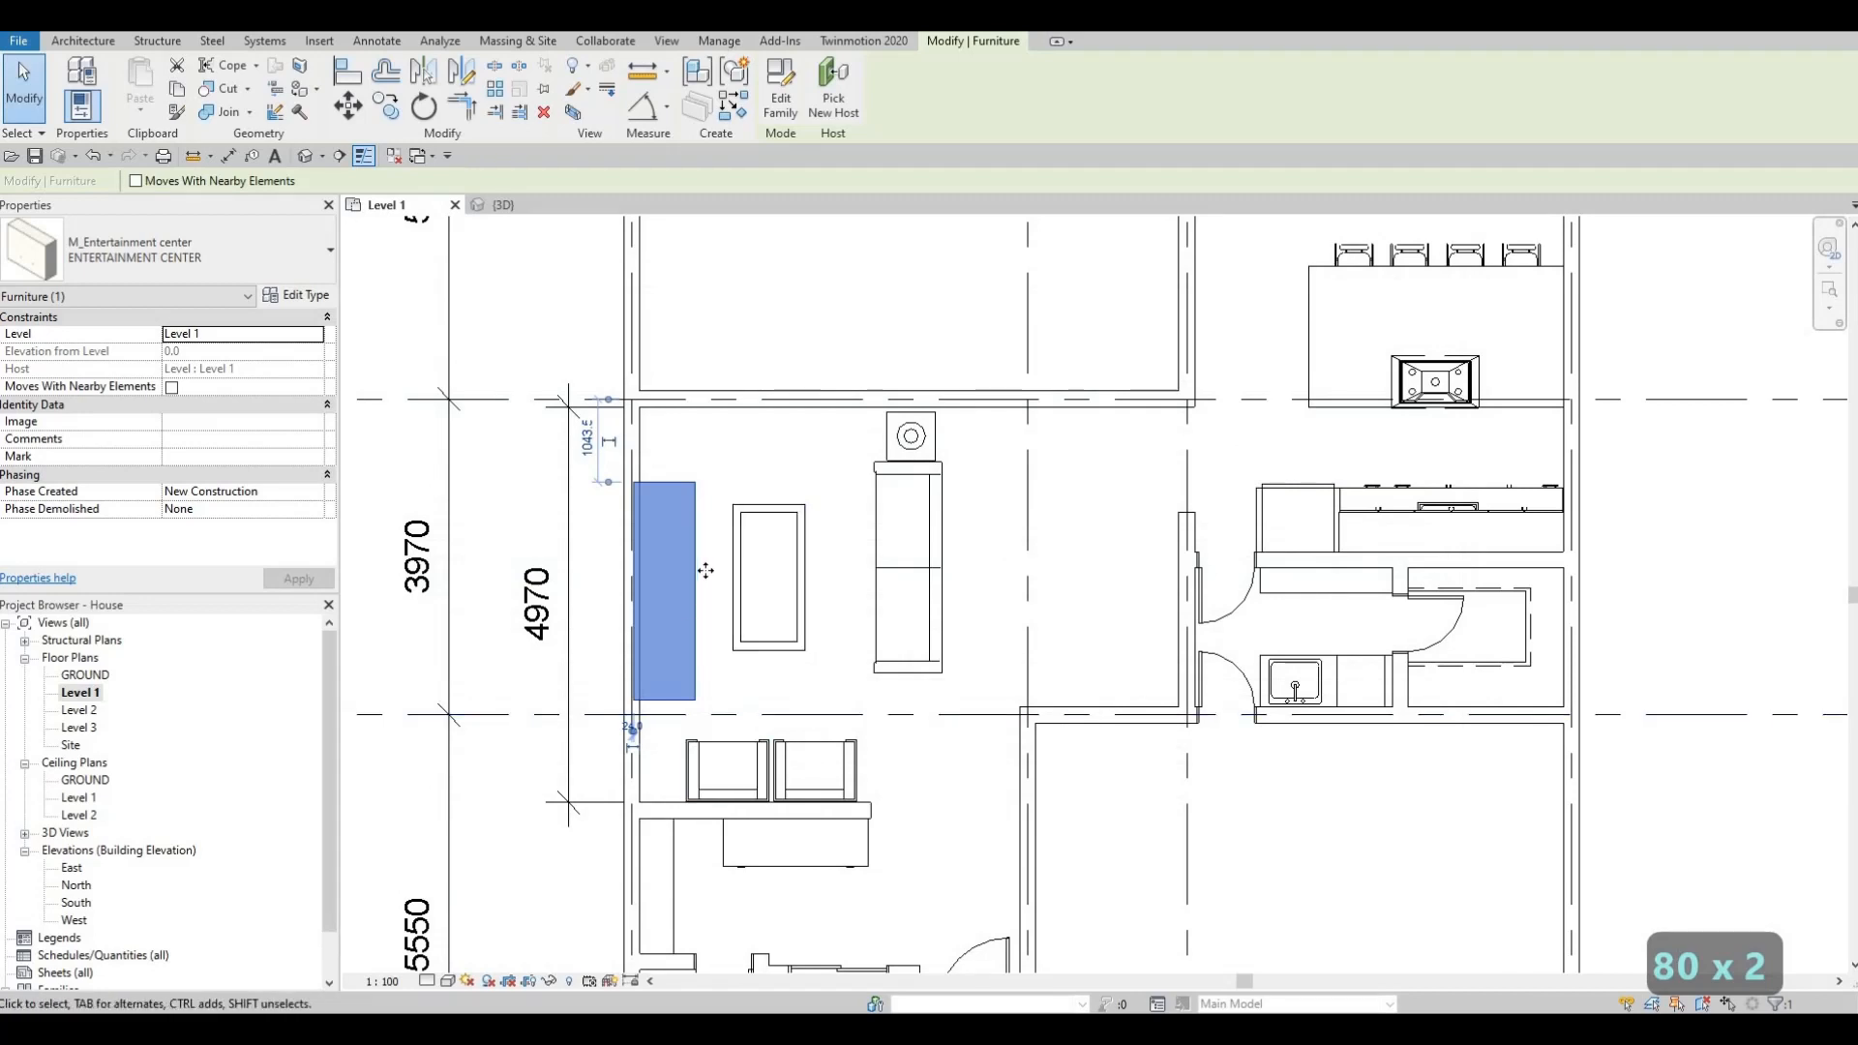
# Nudge the entertainment center eight increments to the right, clear of the left exterior wall.
pyautogui.scroll(2, 683, 593)
pyautogui.press('Escape')
pyautogui.click(706, 571)
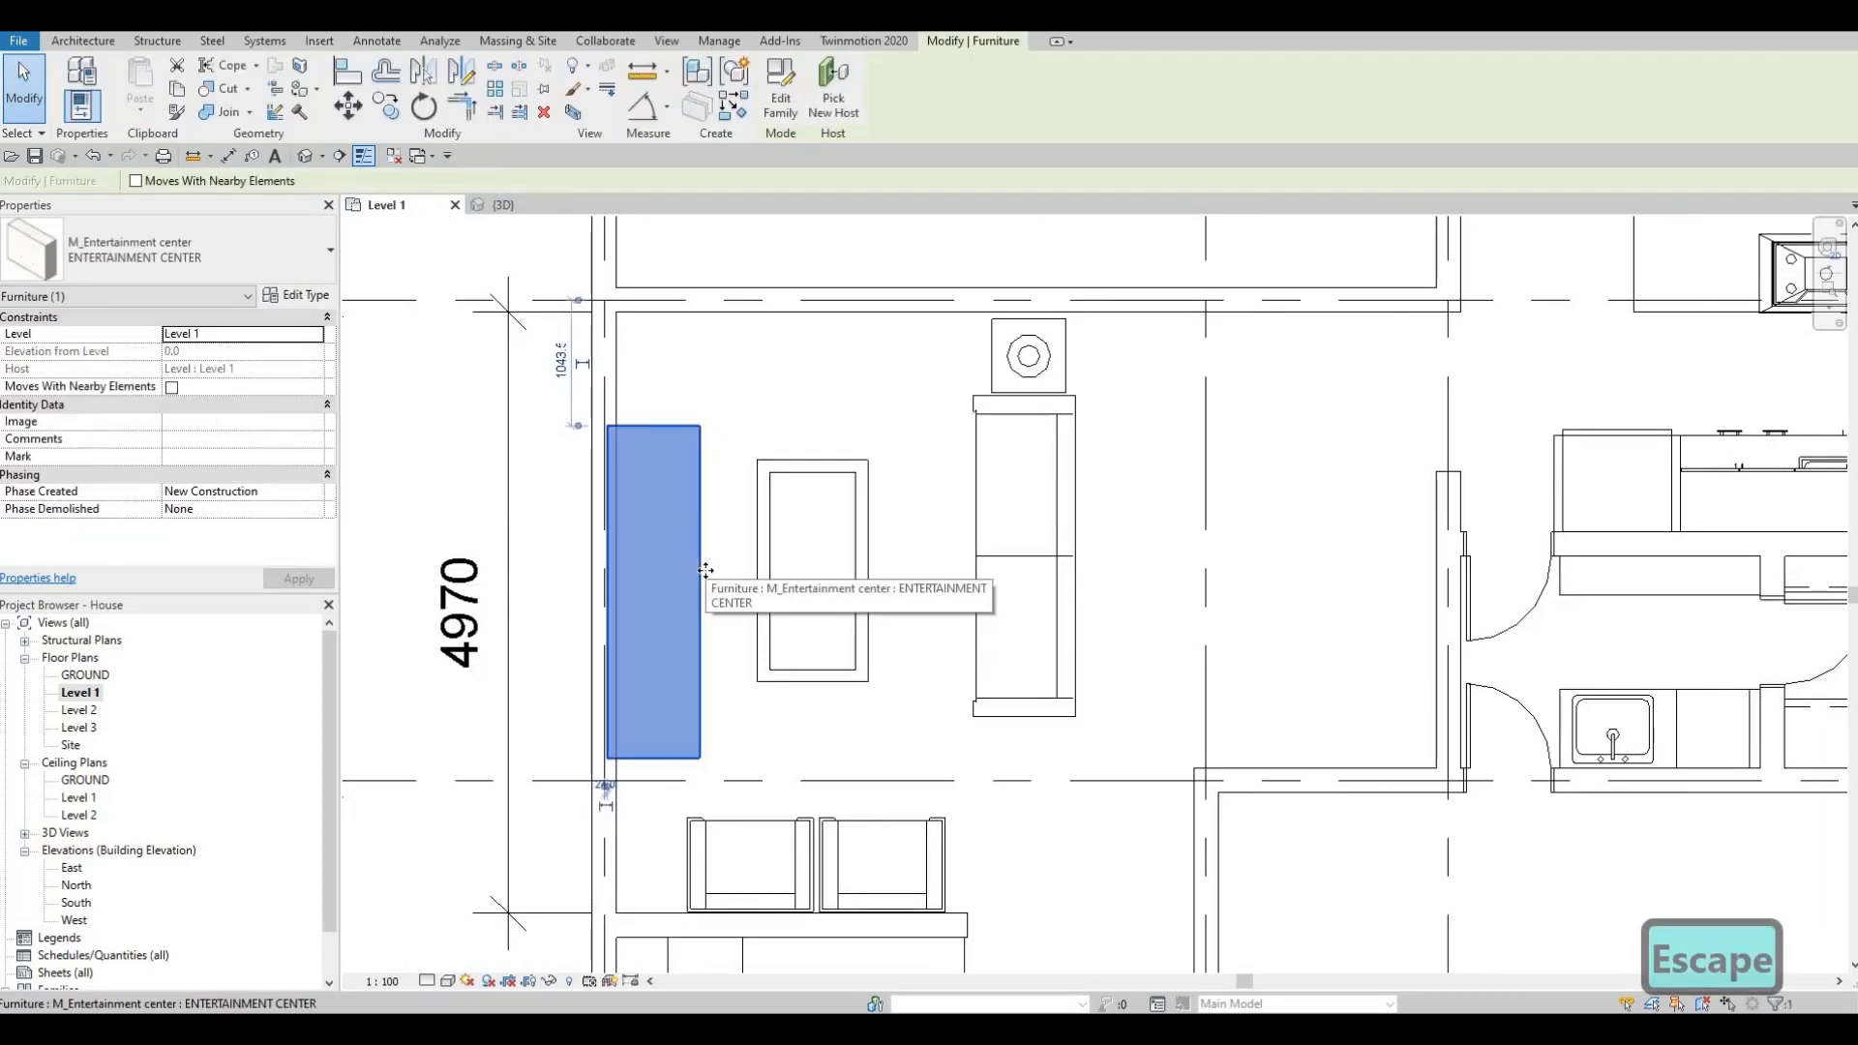
pyautogui.press('Right')
pyautogui.press('Right')
pyautogui.press('Right')
pyautogui.press('Right')
pyautogui.press('Right')
pyautogui.press('Right')
pyautogui.press('Right')
pyautogui.press('Right')
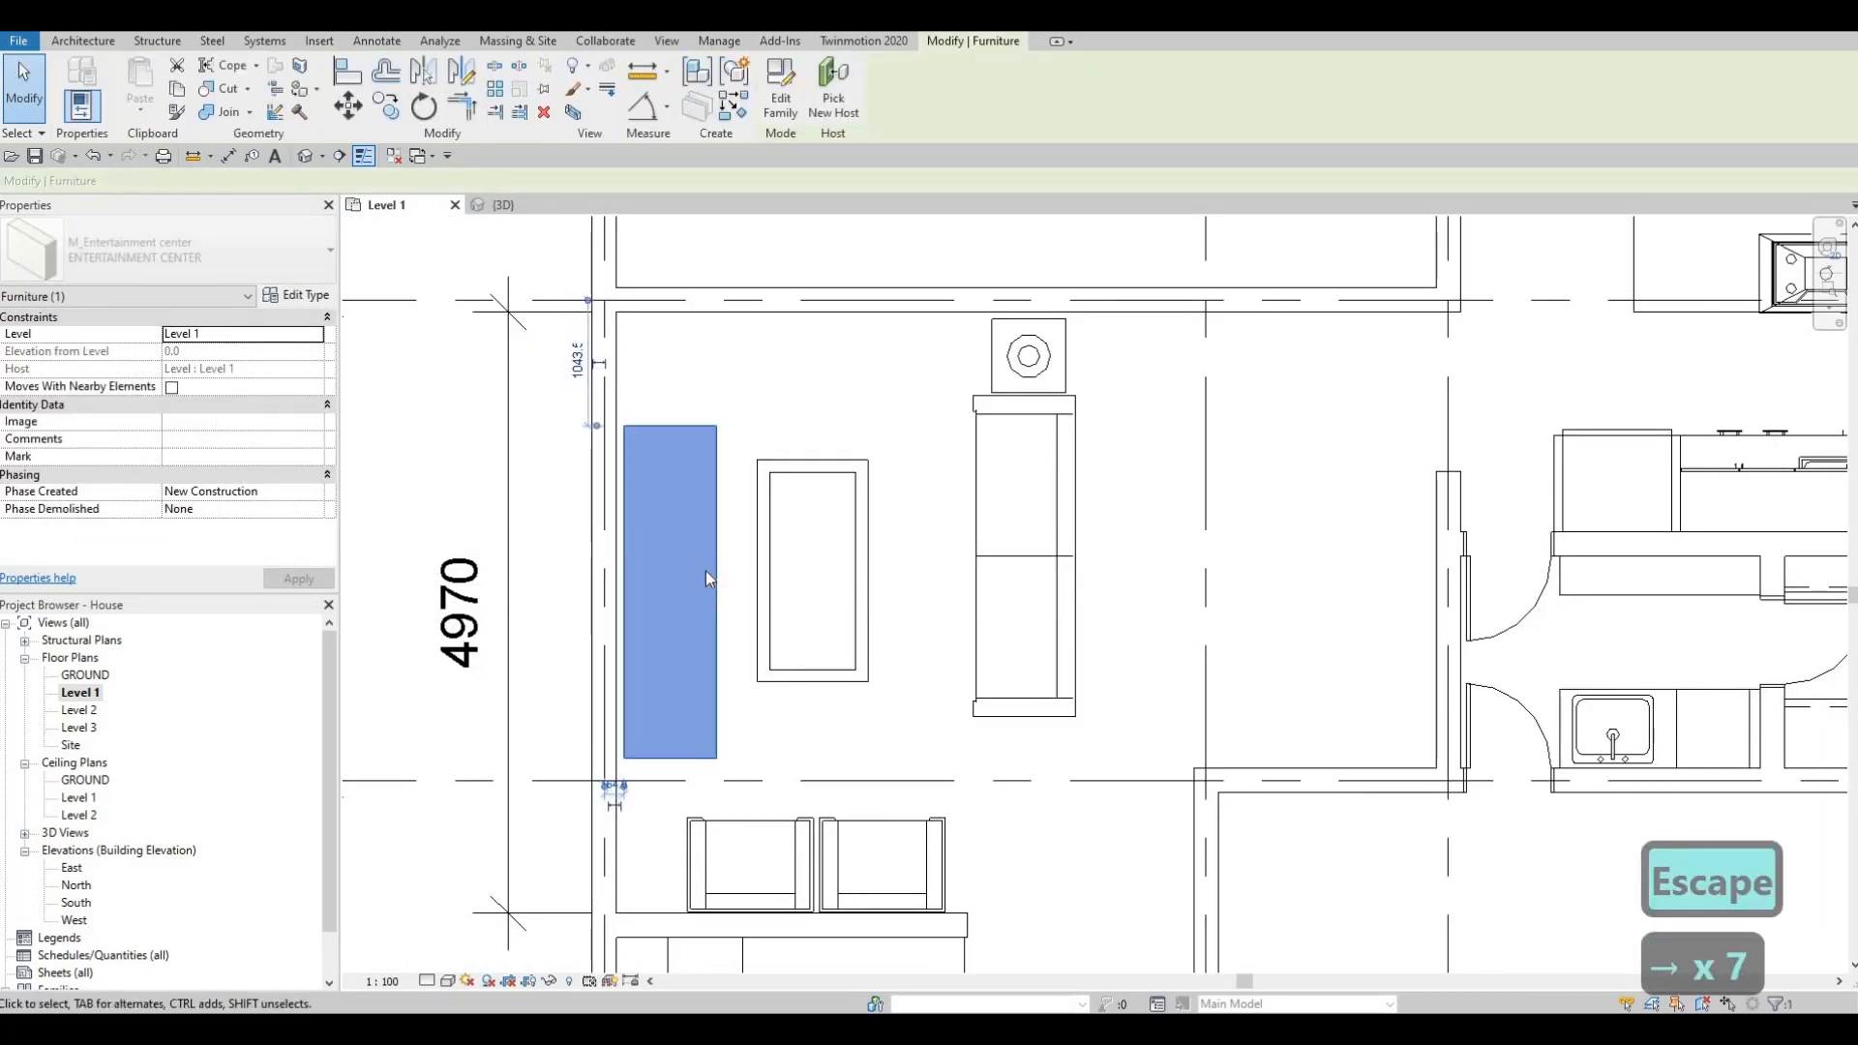
pyautogui.press('Escape')
pyautogui.press('Escape')
# Align the back of the entertainment center with the inner face of the left exterior wall.
pyautogui.press('a')
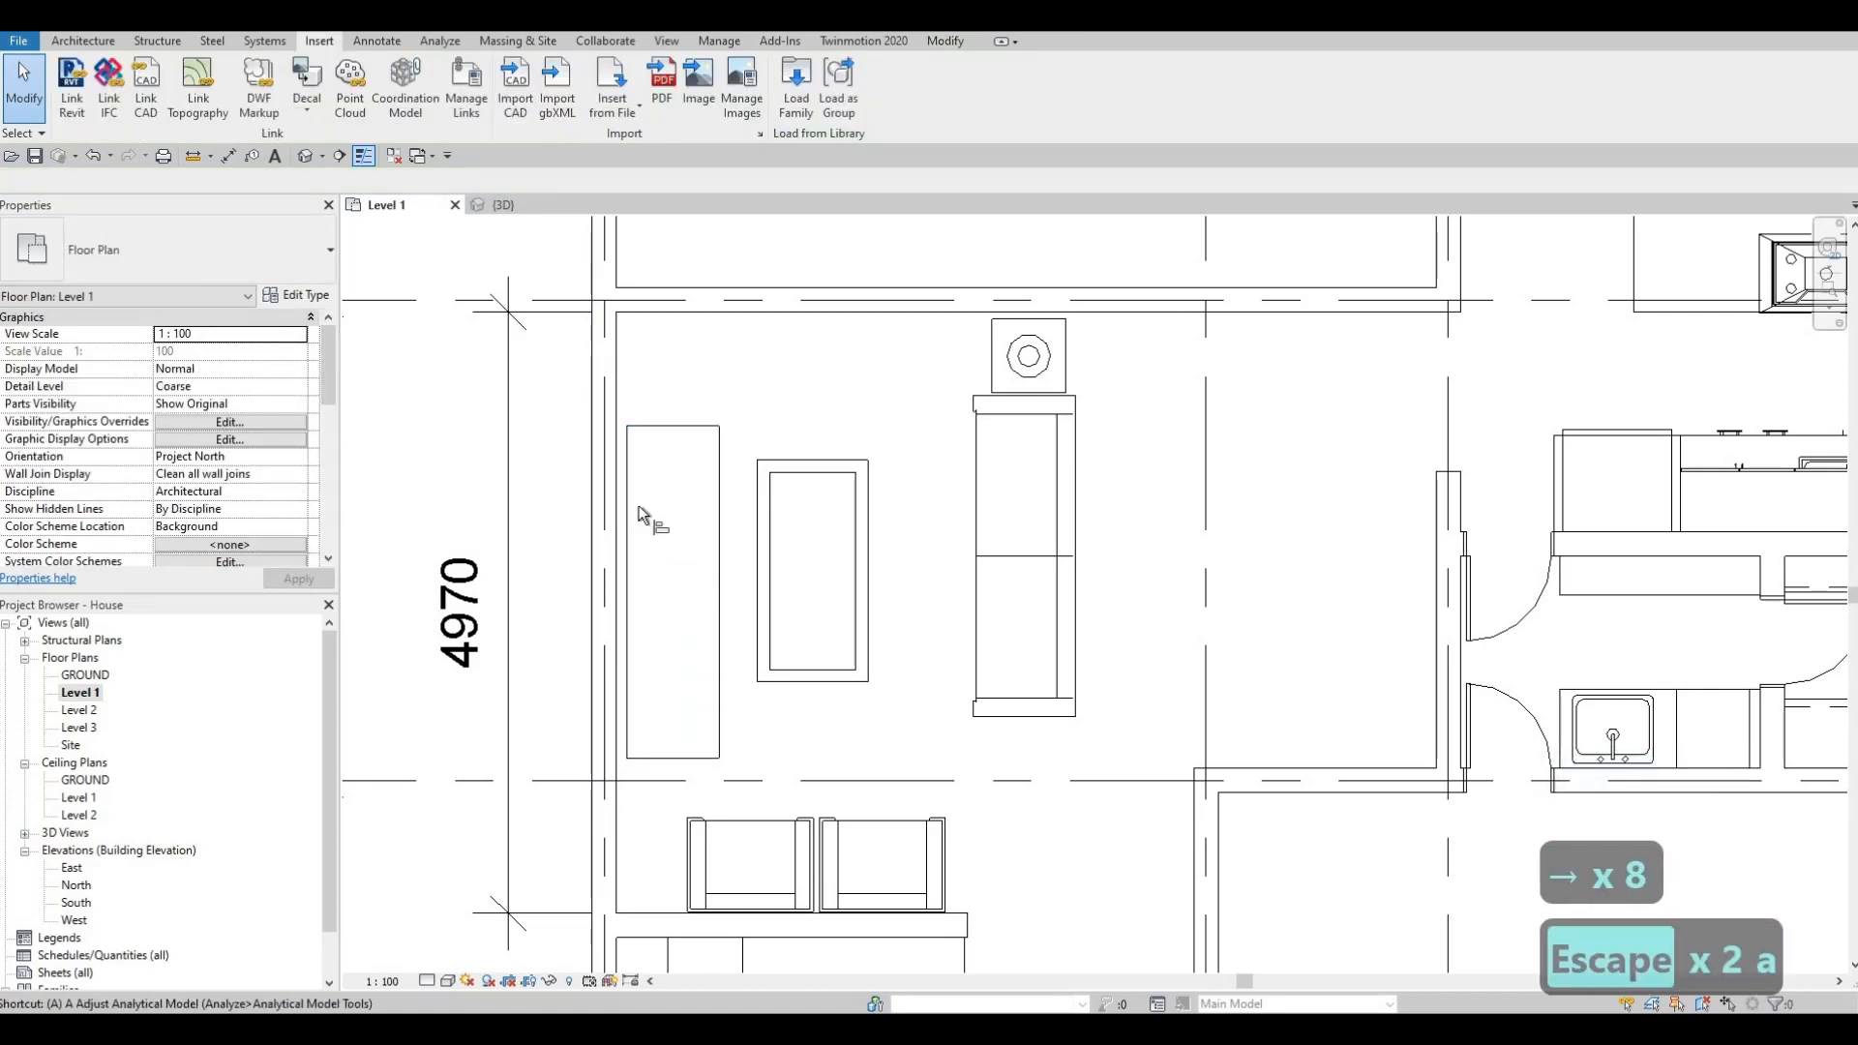
pyautogui.press('l')
pyautogui.click(614, 477)
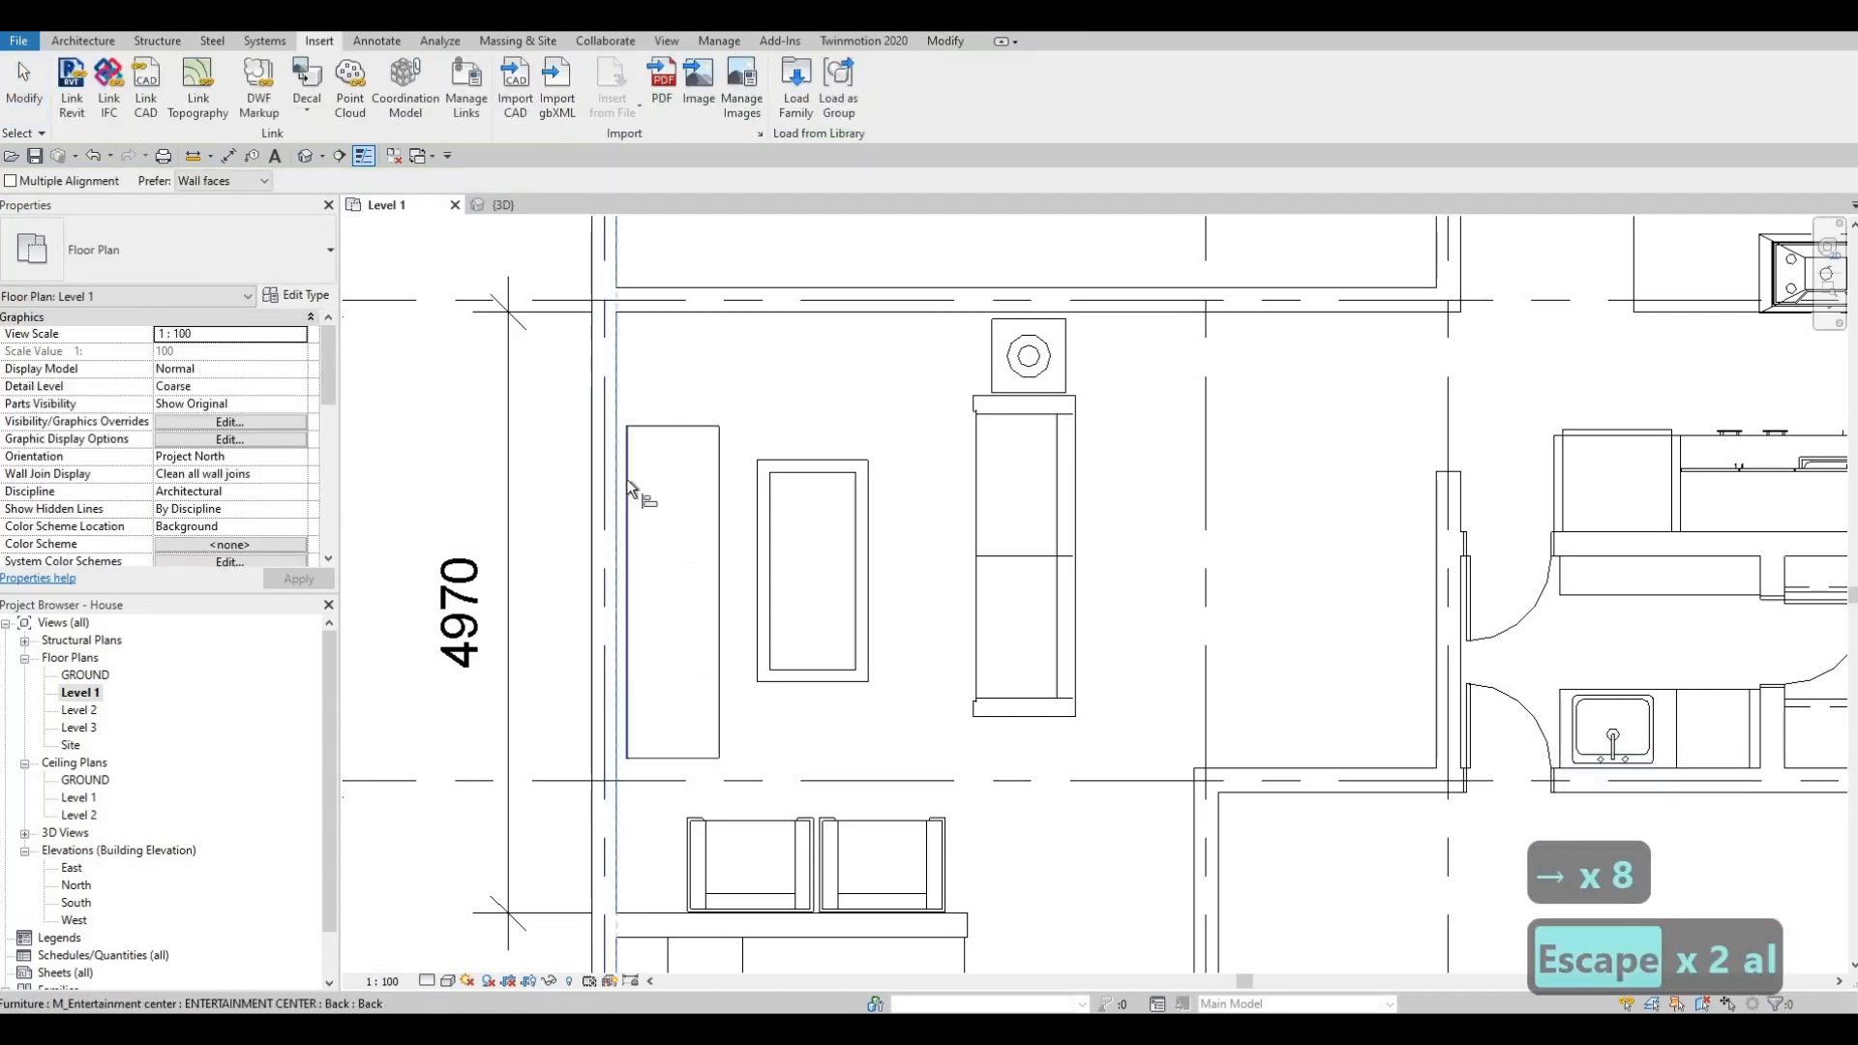
pyautogui.click(625, 497)
pyautogui.press('Escape')
pyautogui.press('Escape')
pyautogui.press('Escape')
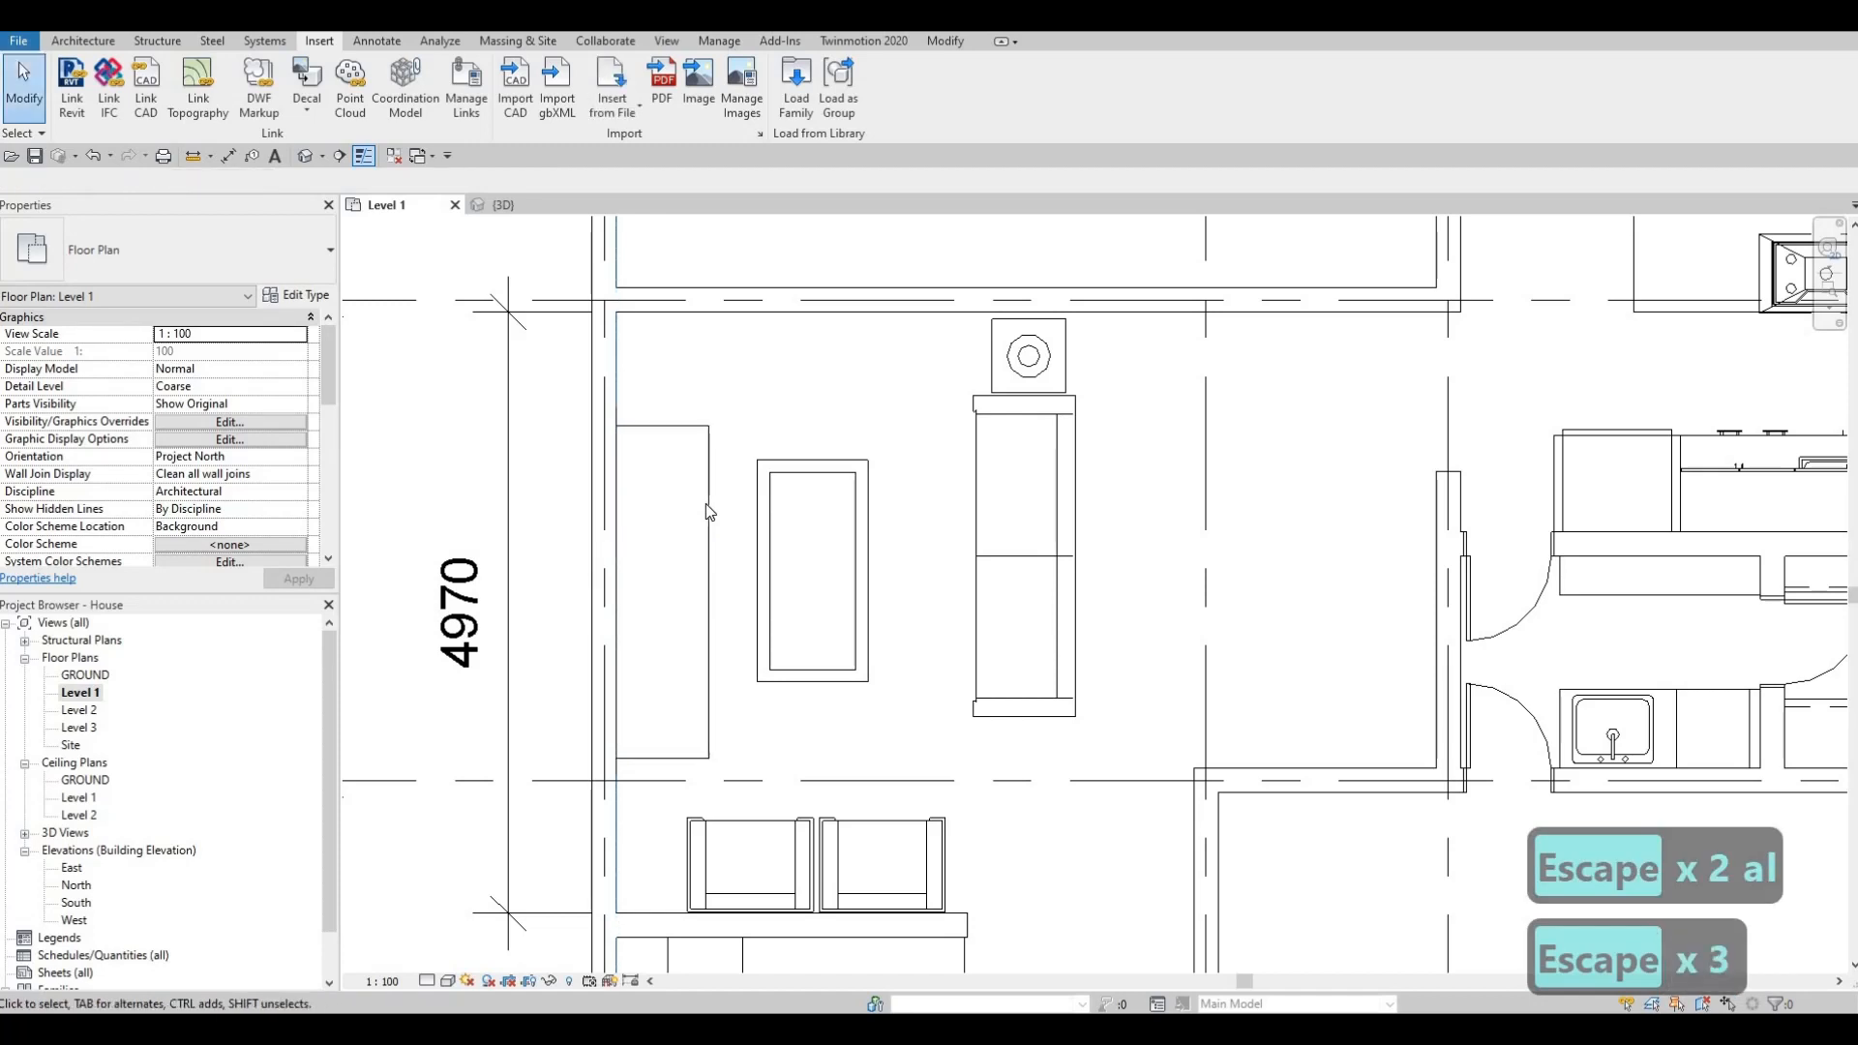
# Set the ENTERTAINMENT CENTER type's width to 4970 and depth to 500.
pyautogui.click(707, 511)
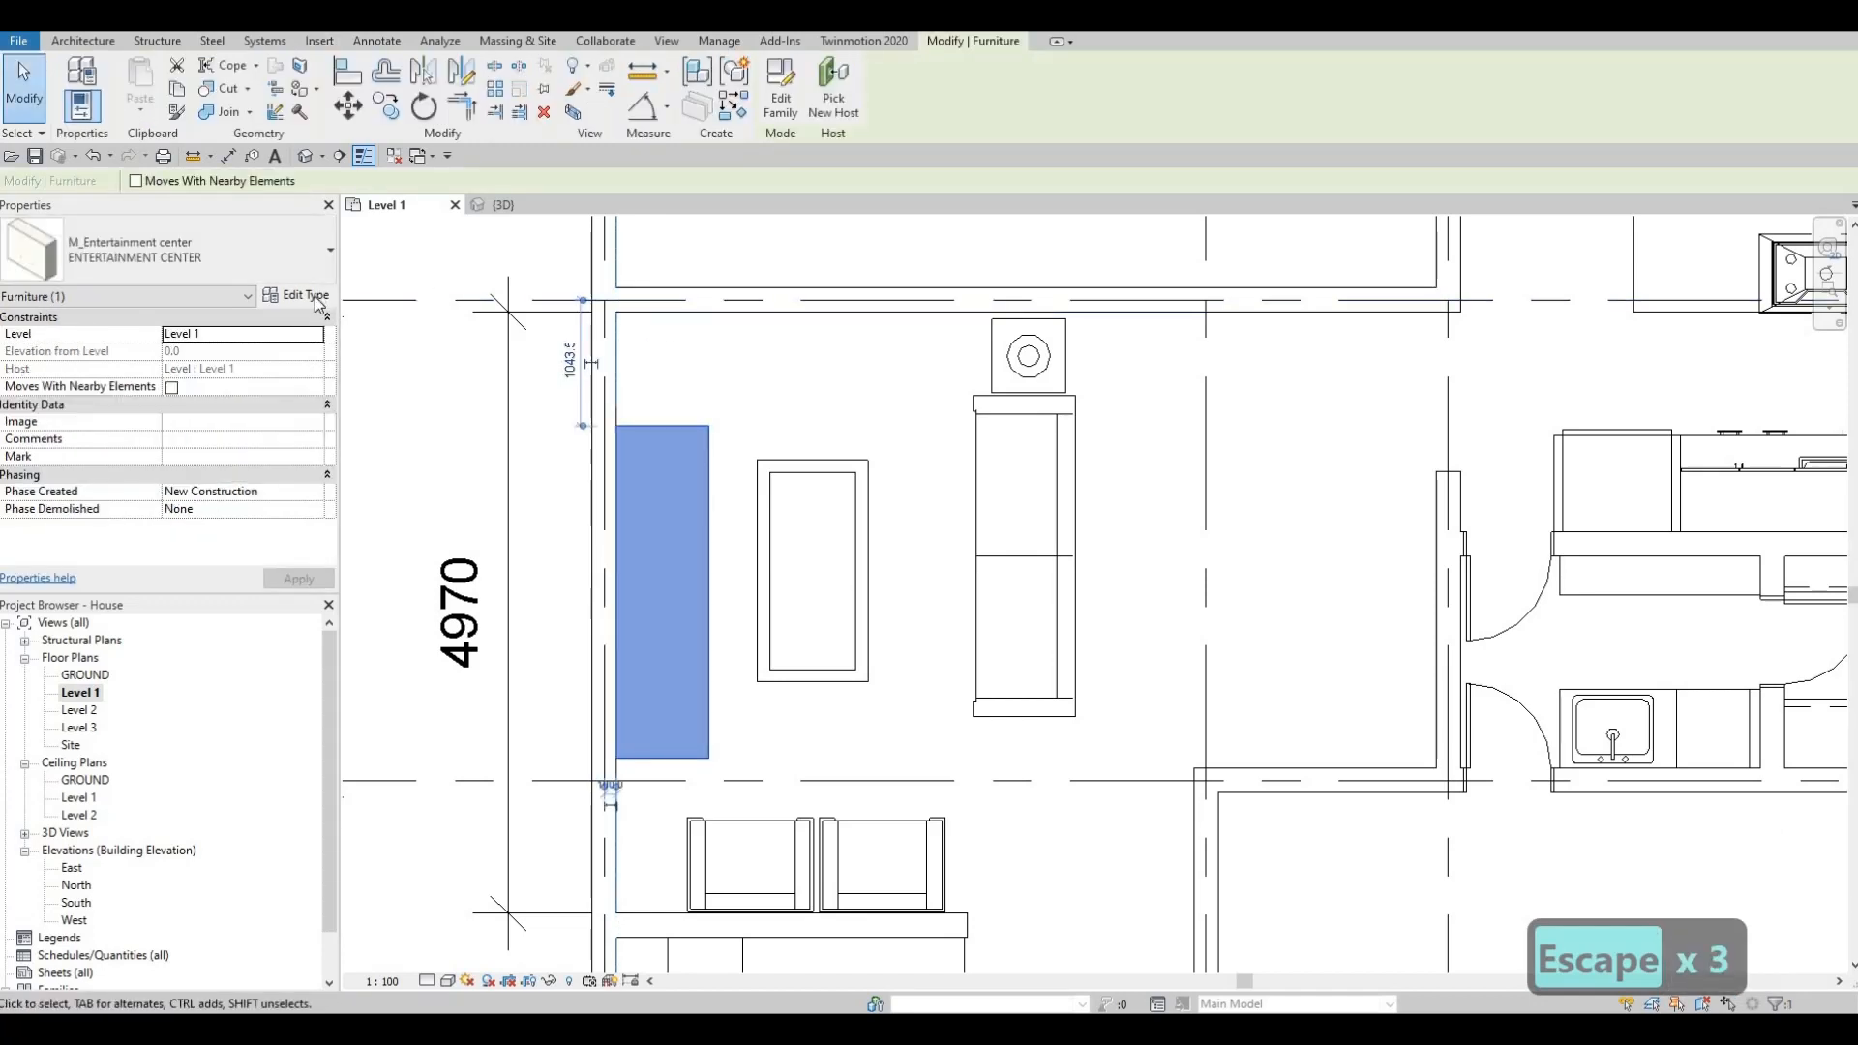
pyautogui.scroll(-5, 721, 455)
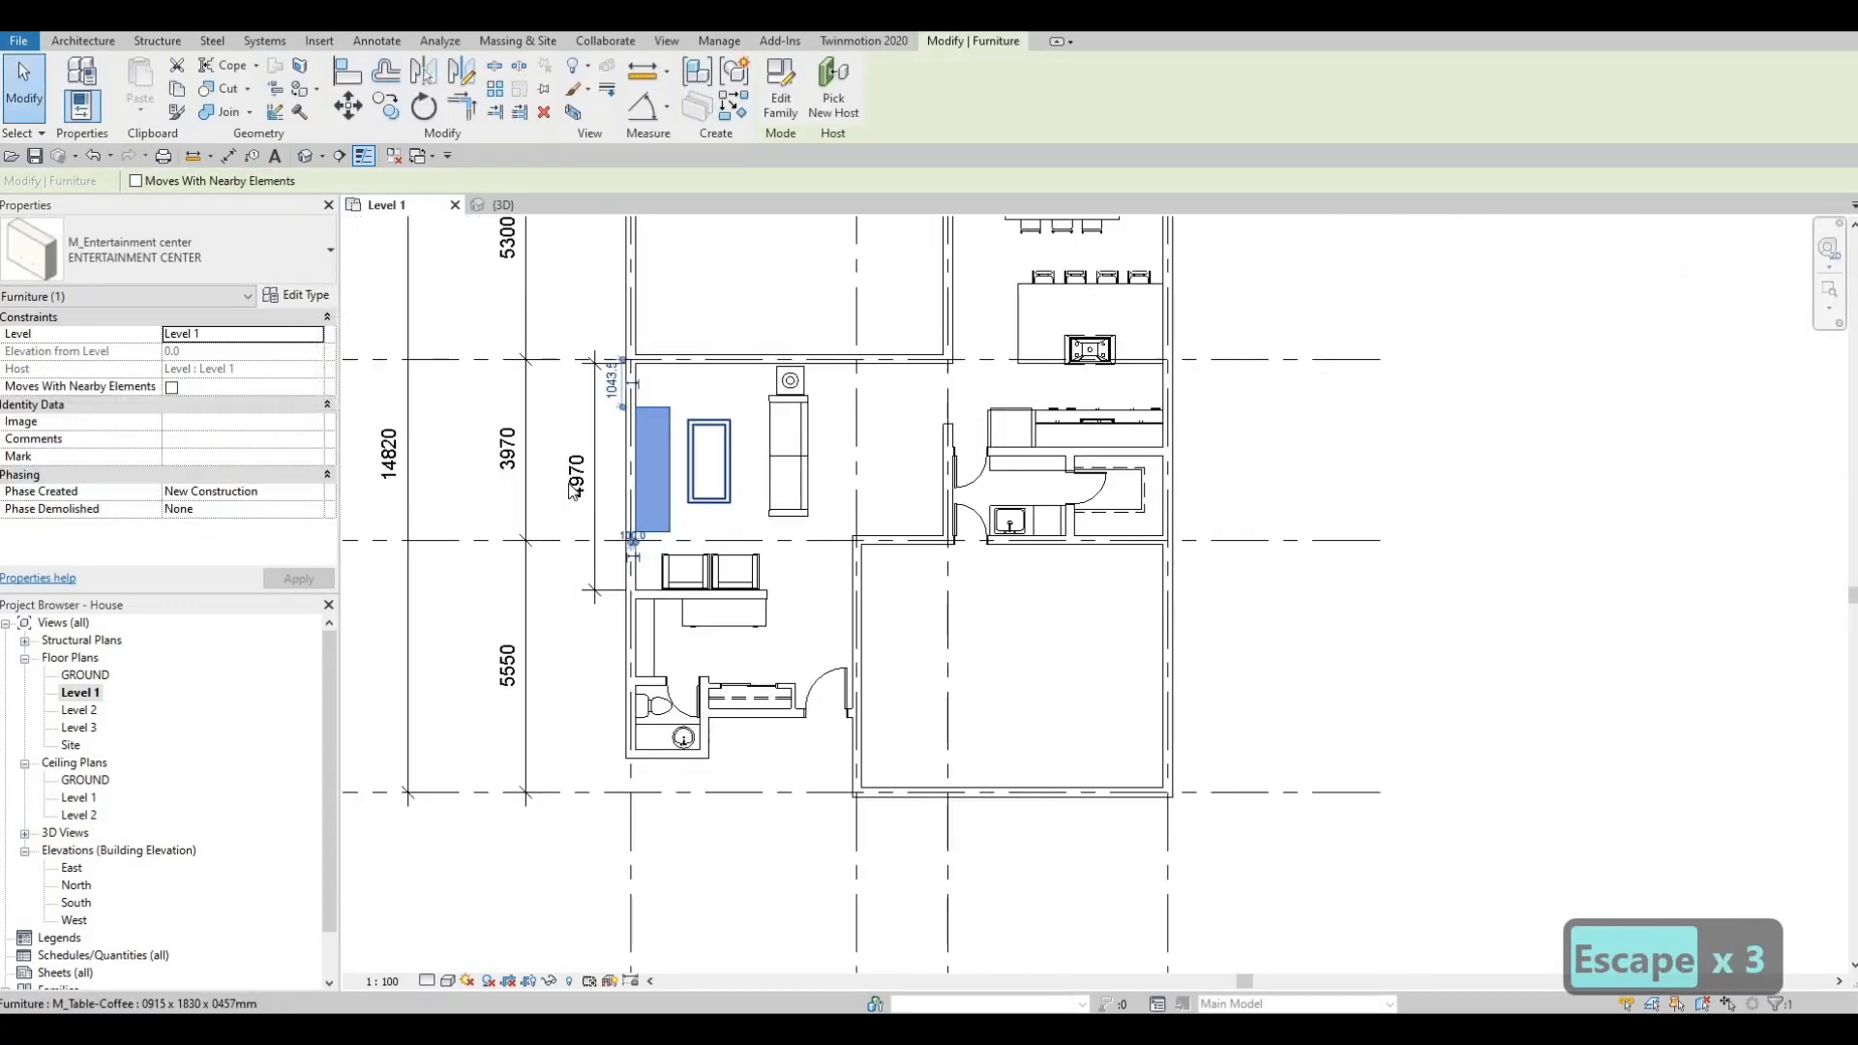
pyautogui.scroll(3, 591, 455)
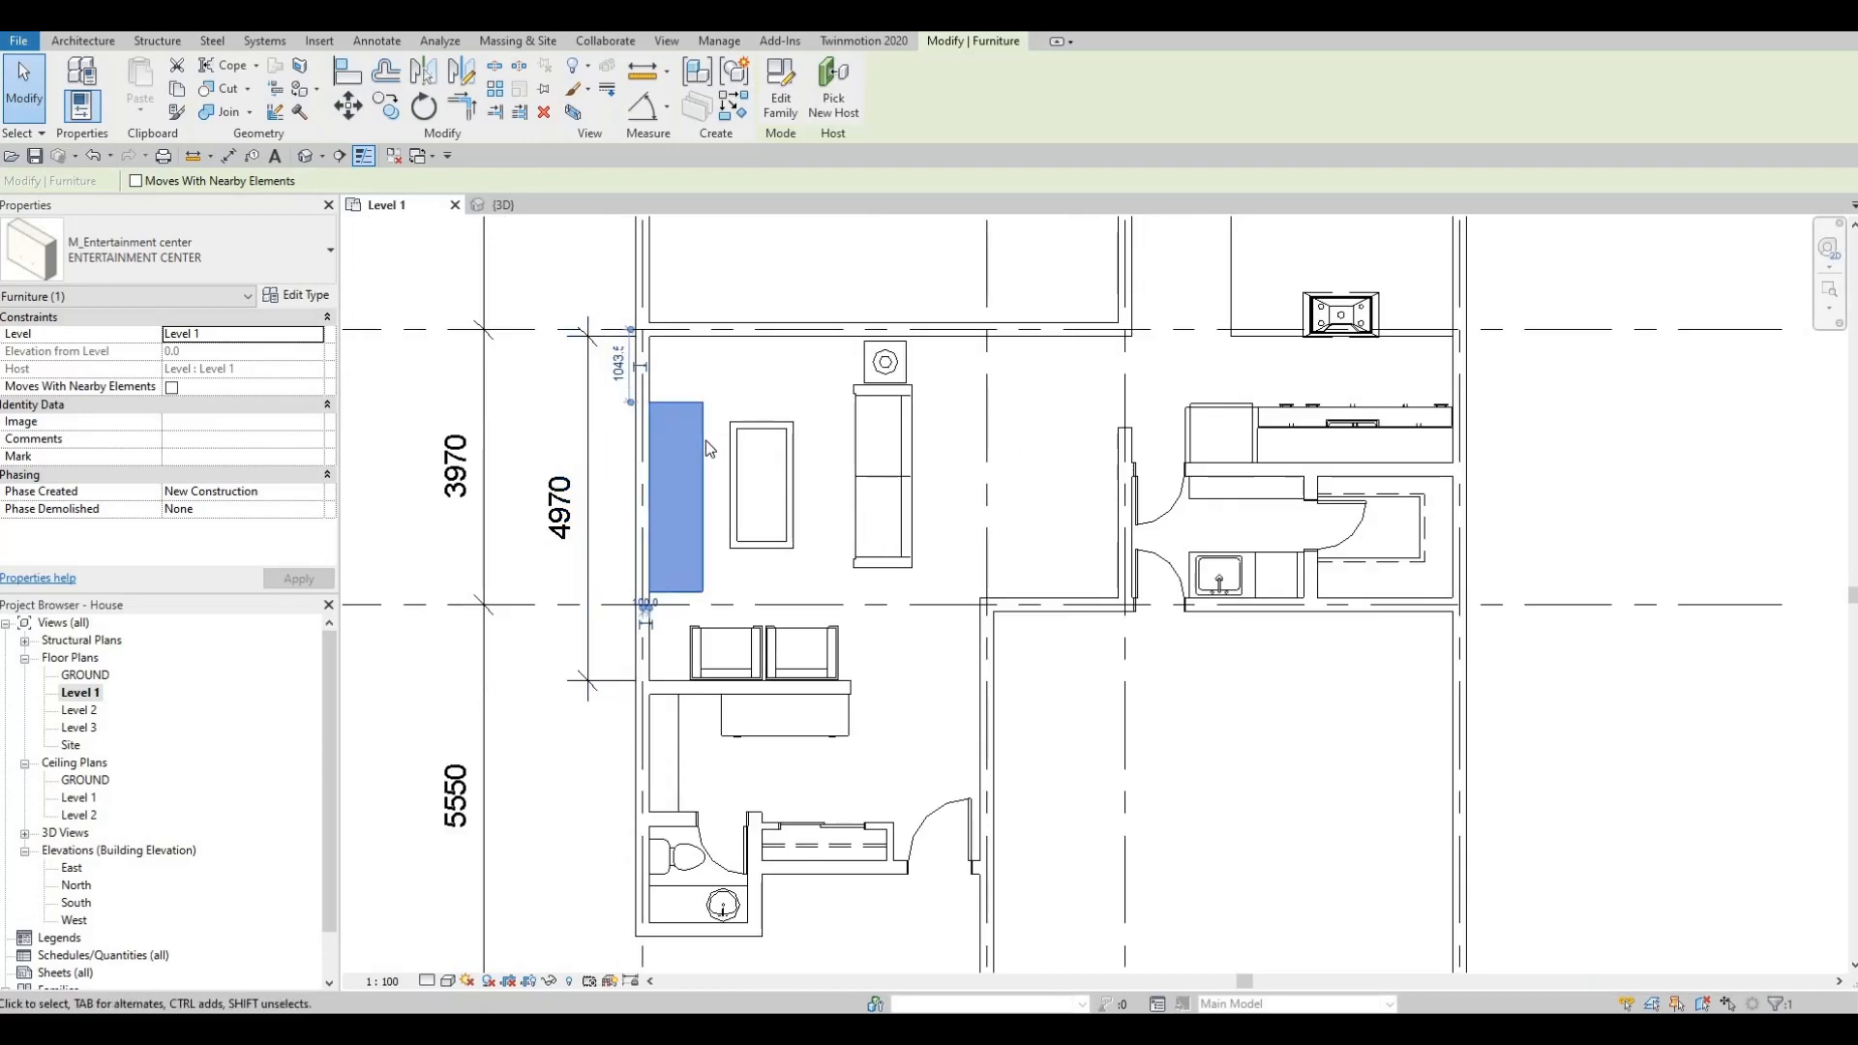
pyautogui.press('Escape')
pyautogui.click(699, 444)
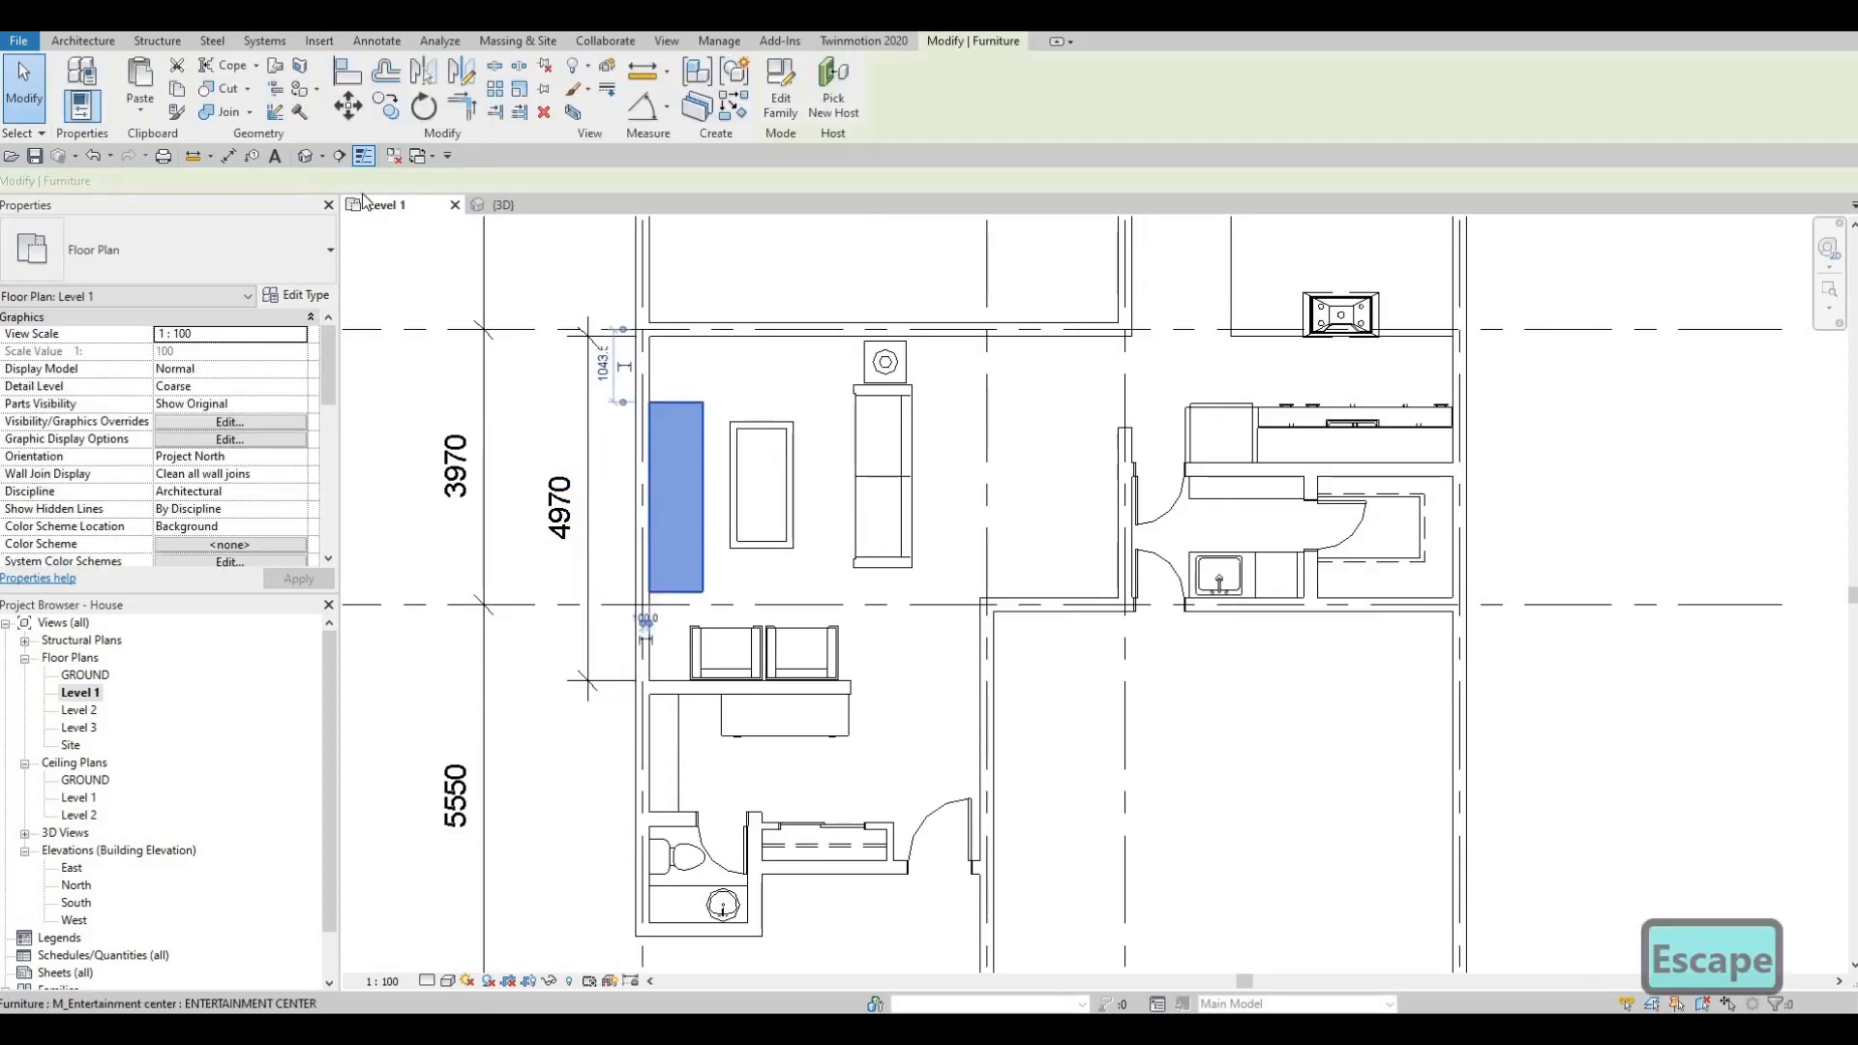
pyautogui.click(306, 156)
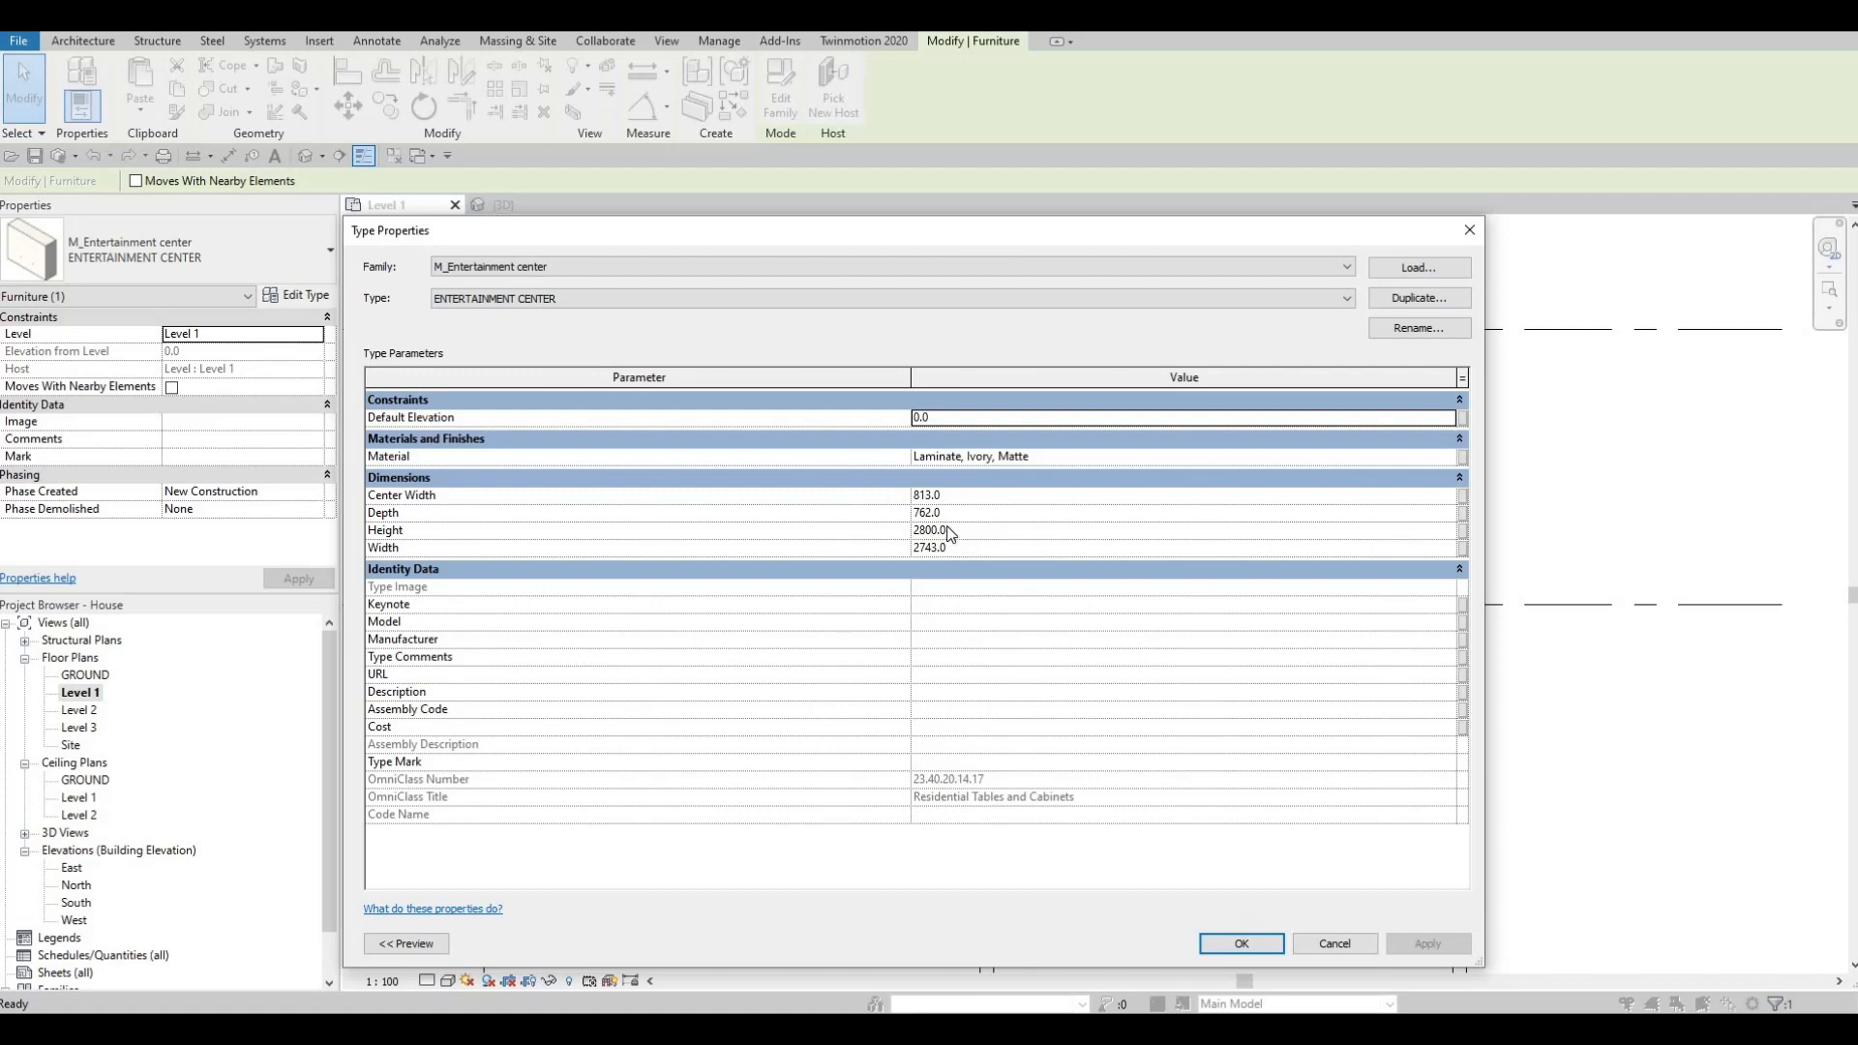
pyautogui.click(969, 548)
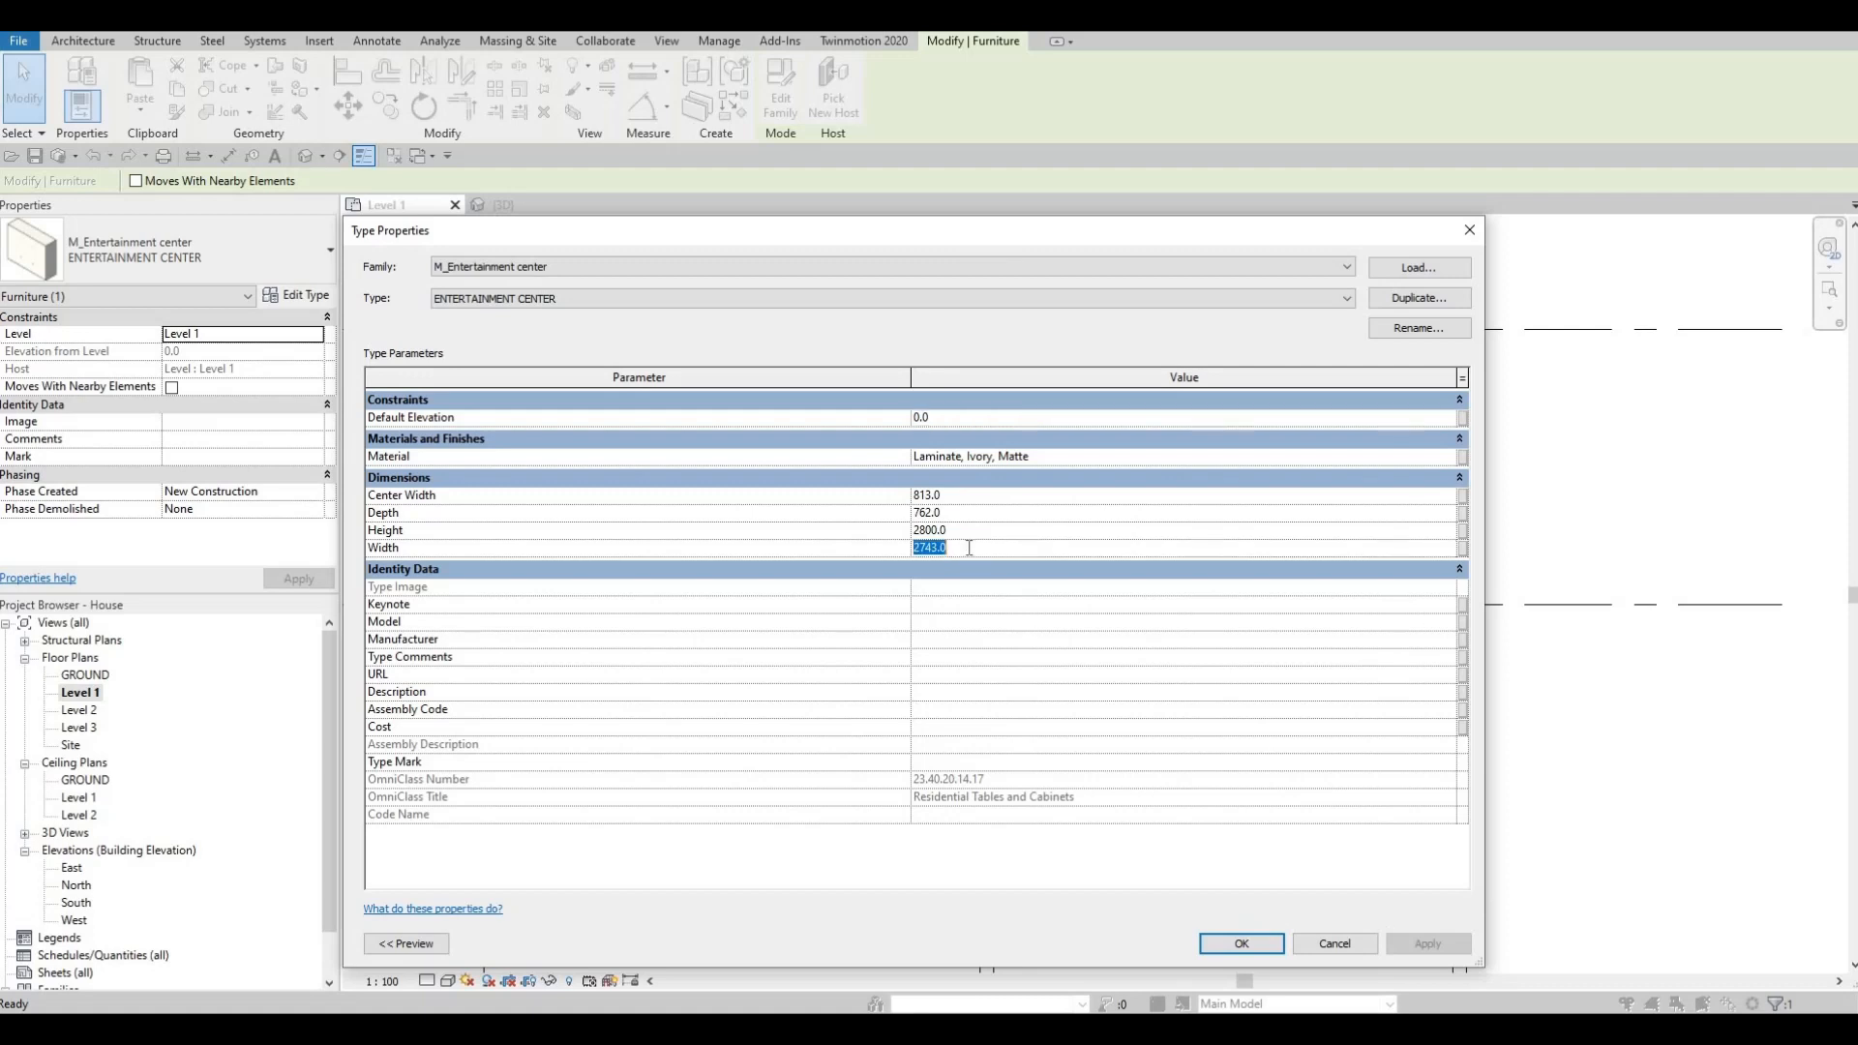
pyautogui.write('4970')
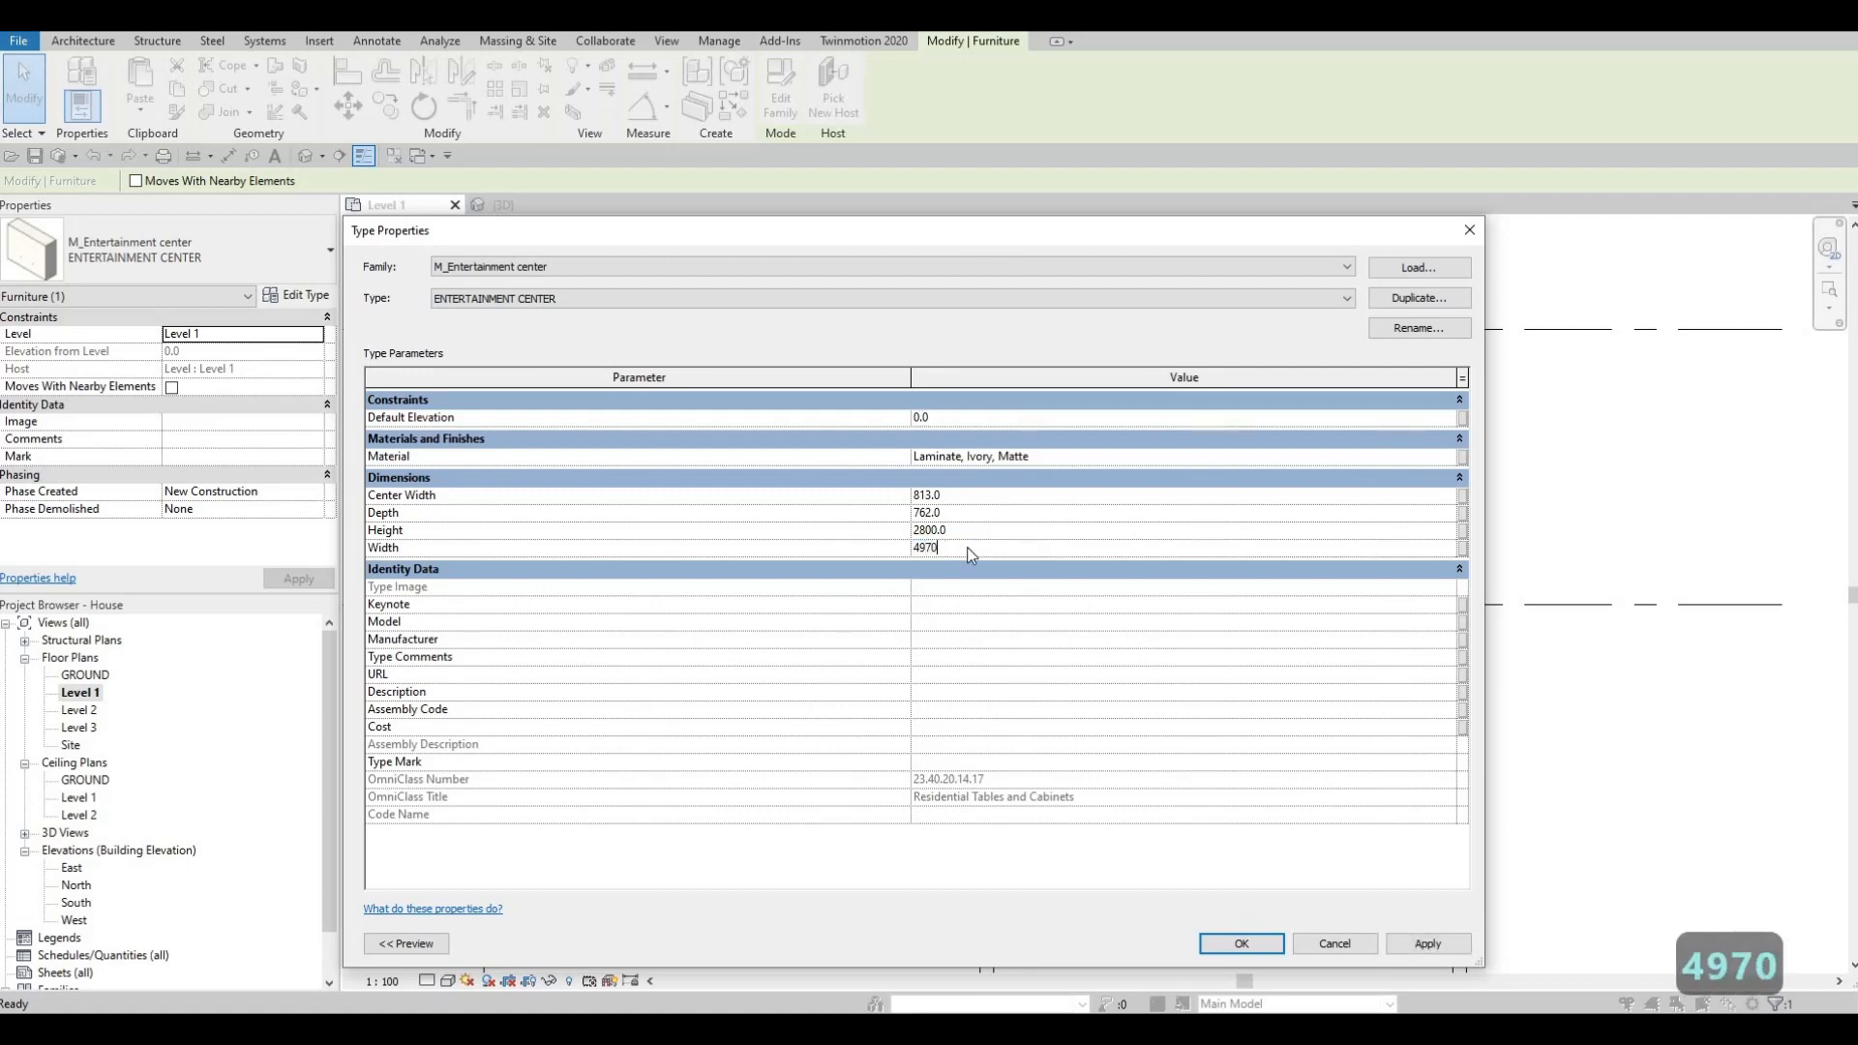
pyautogui.press('Return')
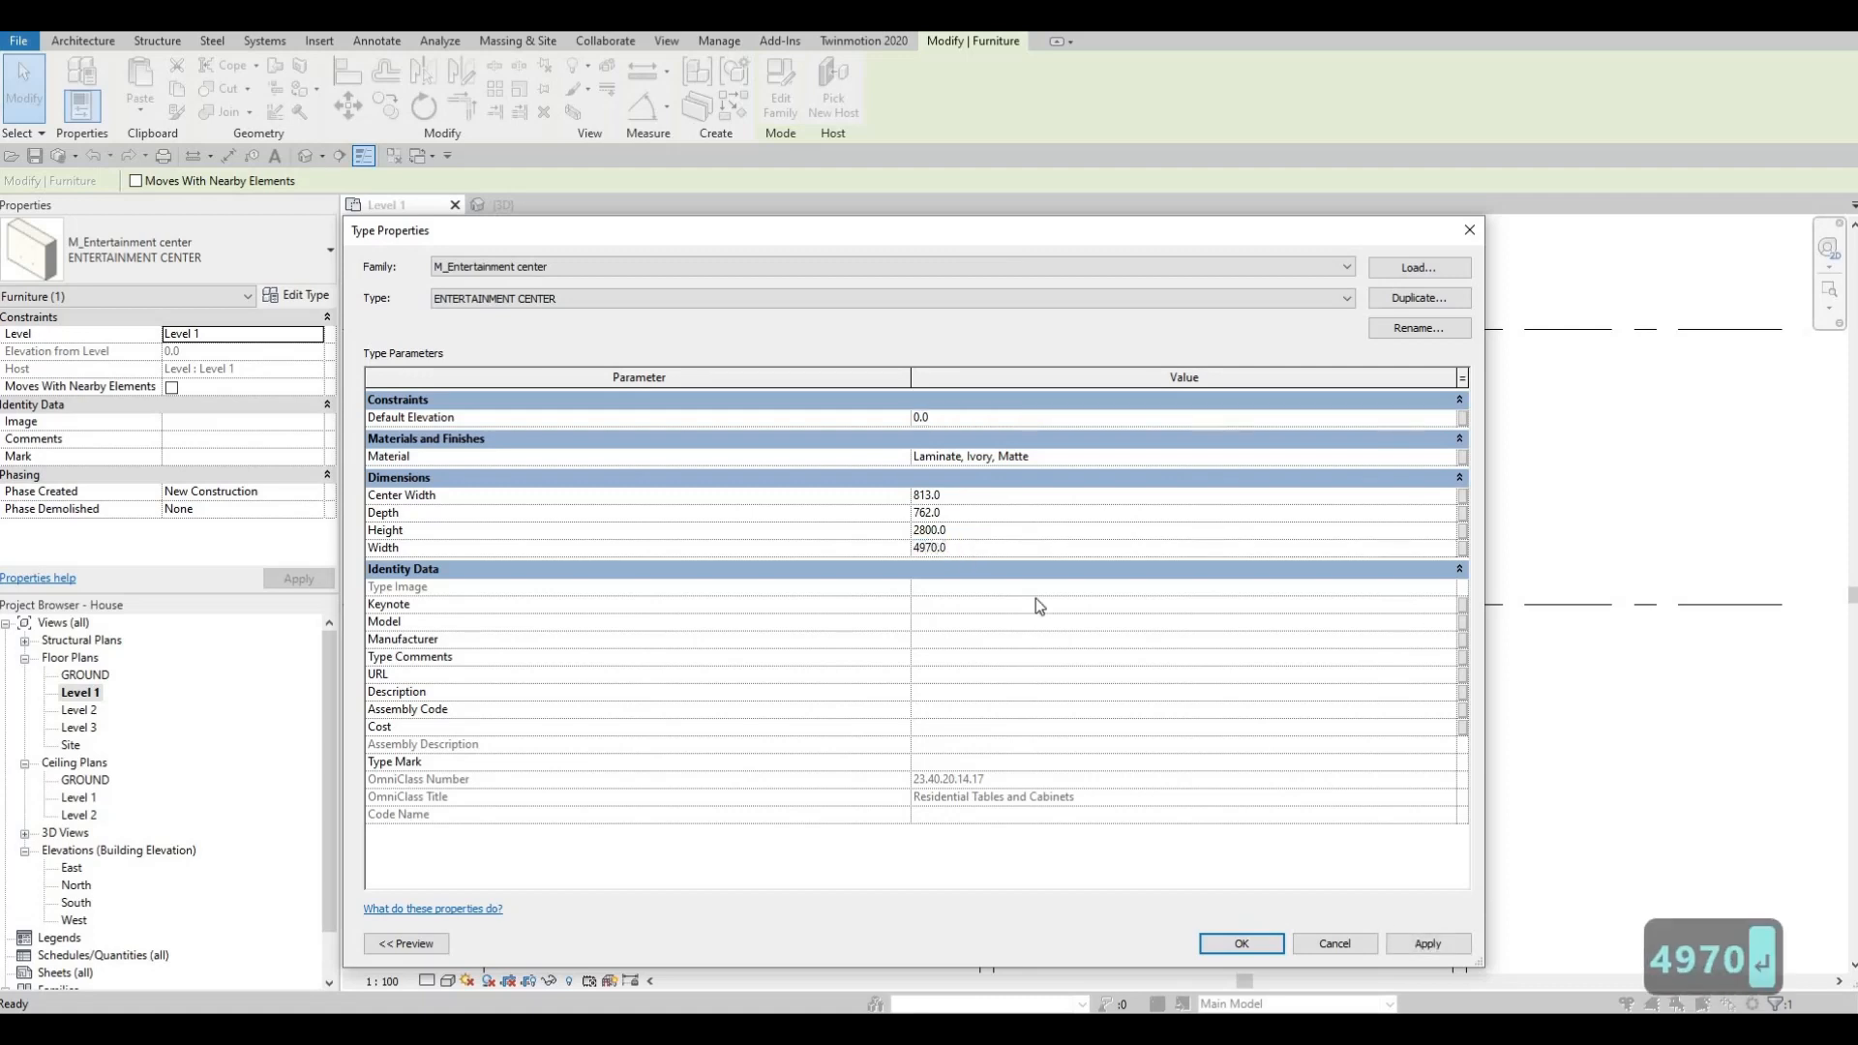
pyautogui.click(958, 514)
pyautogui.write('500')
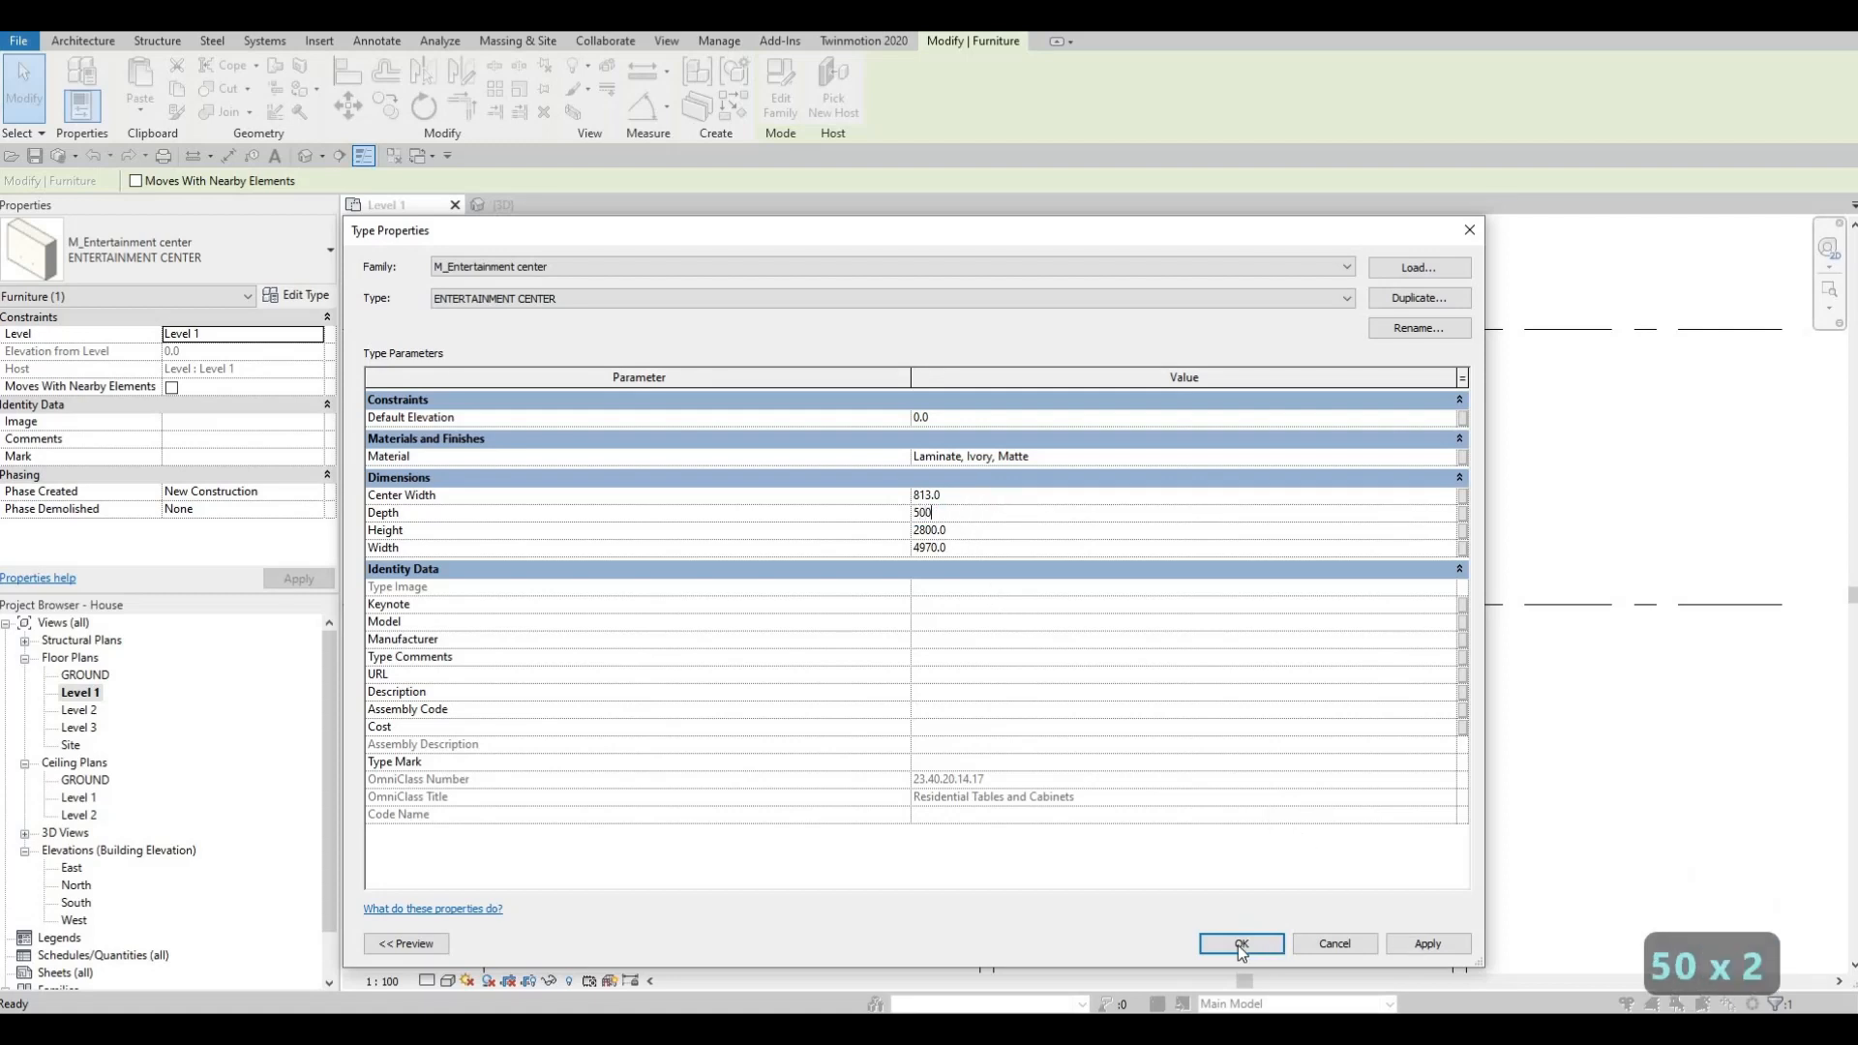
pyautogui.click(1240, 944)
pyautogui.press('Escape')
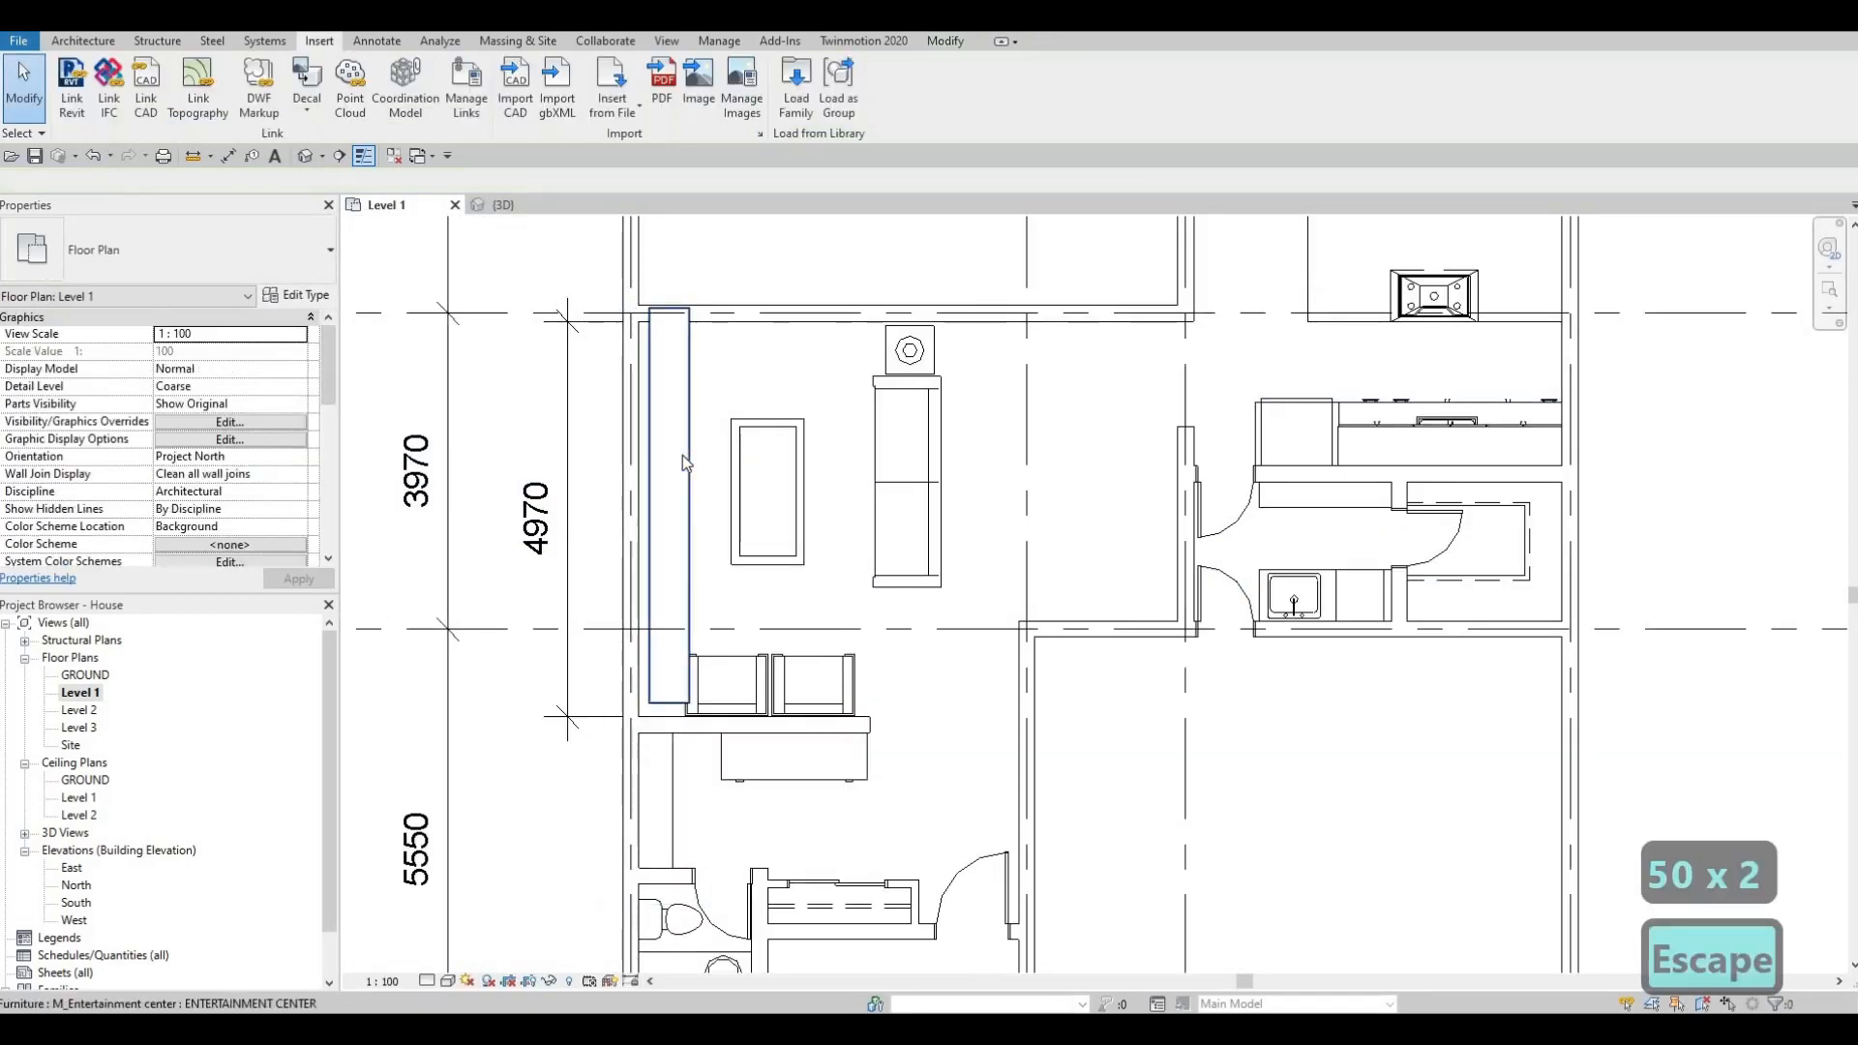
# Realign the resized entertainment center's back with the left exterior wall's inner face.
pyautogui.press('Escape')
pyautogui.press('a')
pyautogui.press('l')
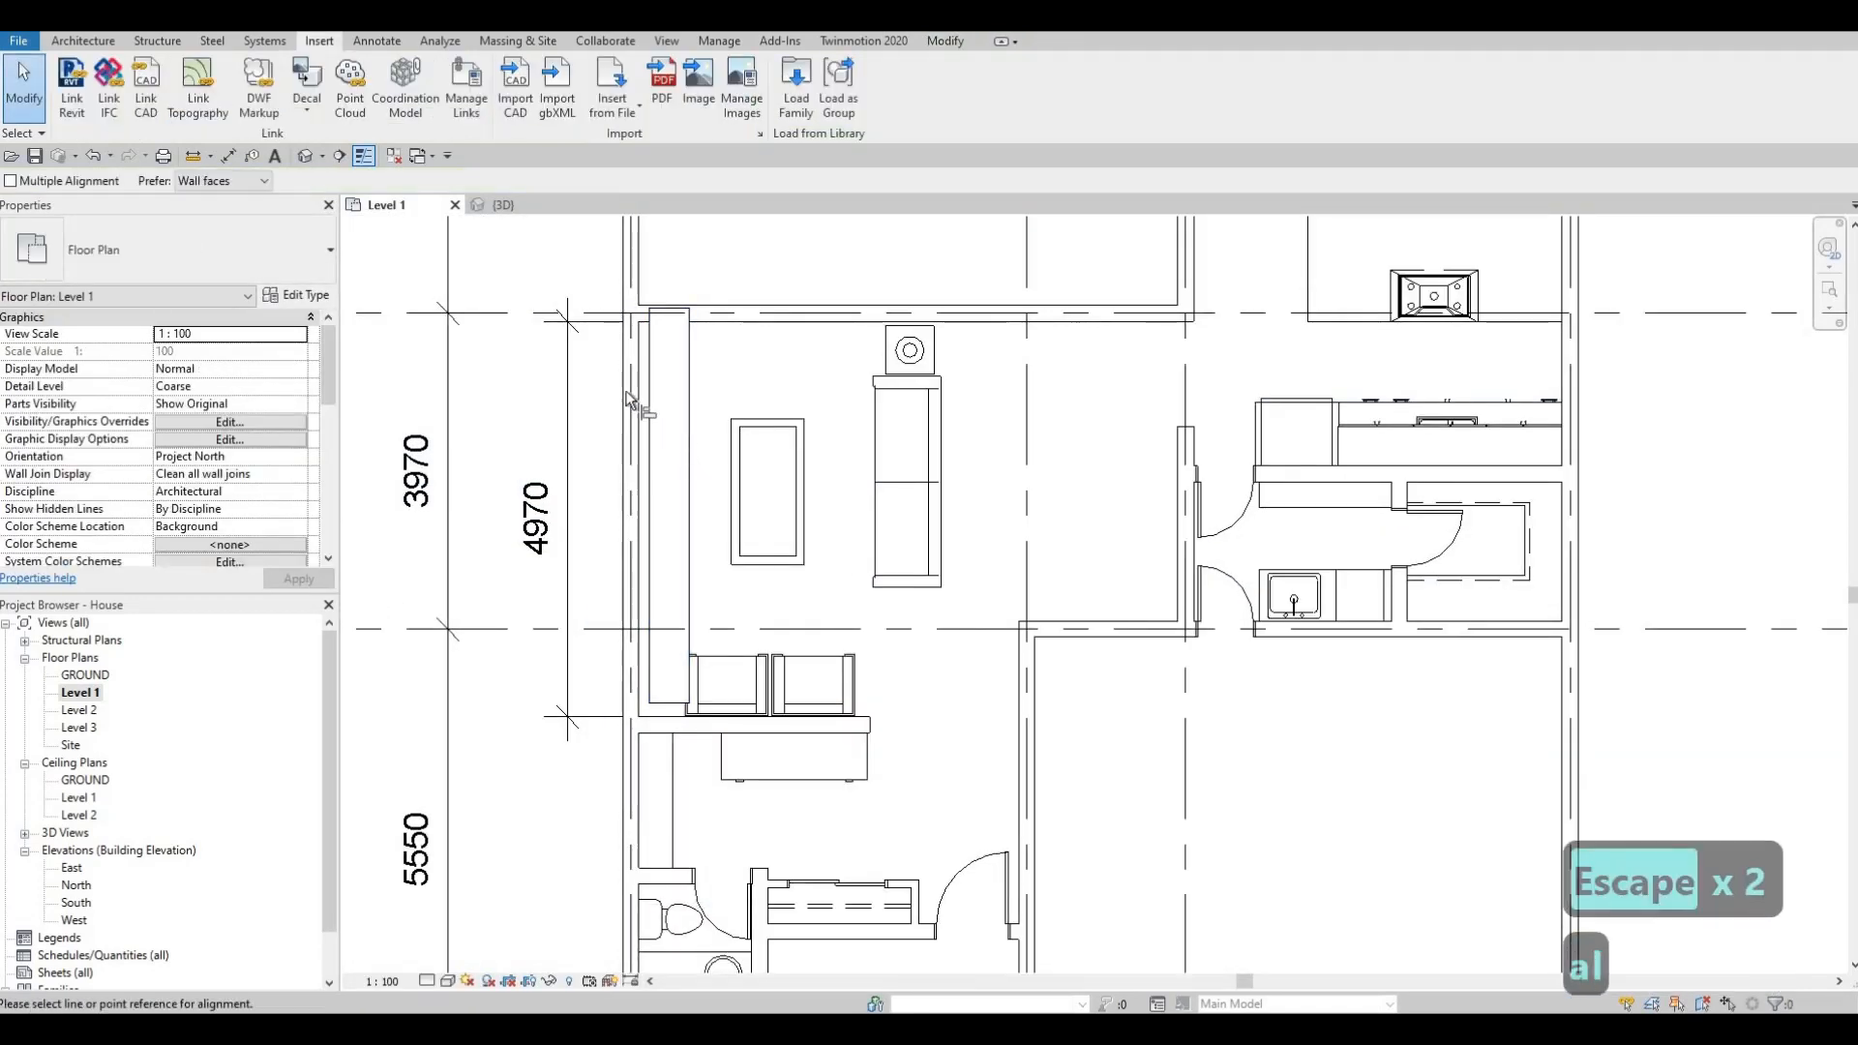
pyautogui.scroll(2, 629, 400)
pyautogui.click(641, 392)
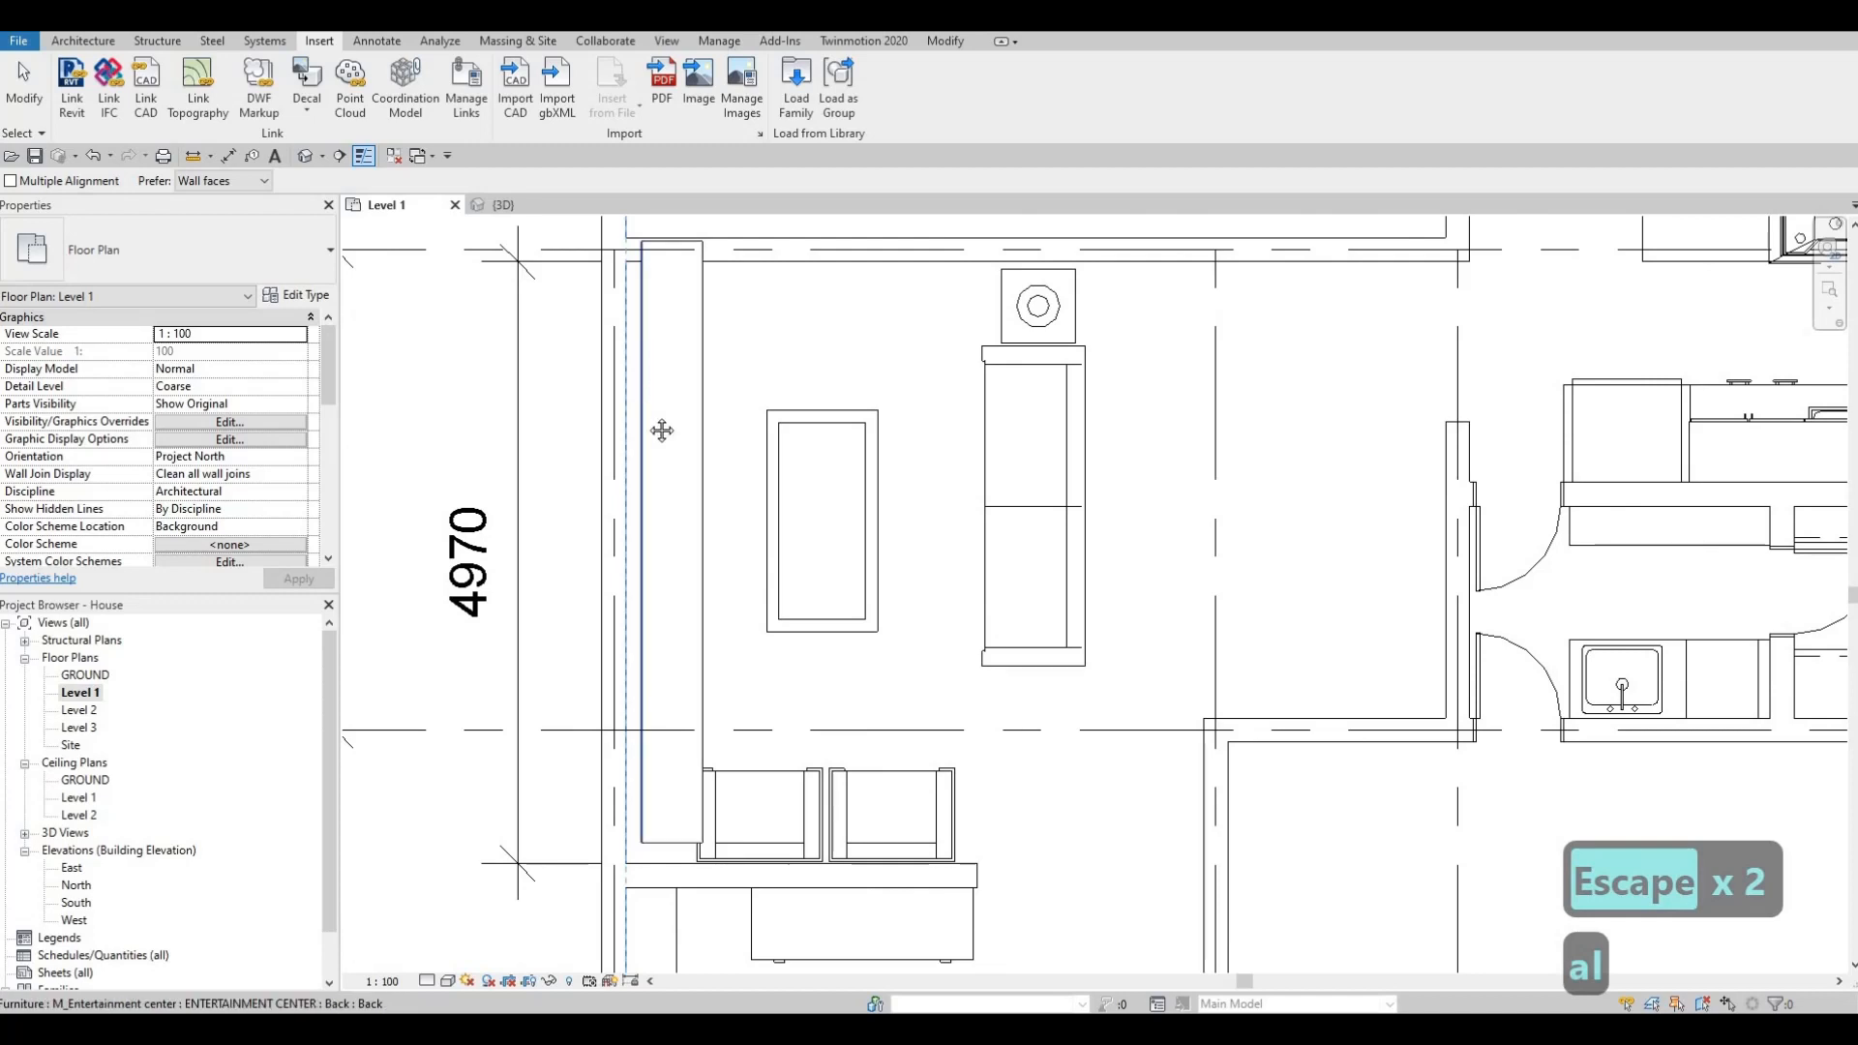
pyautogui.click(644, 426)
# Align the entertainment center's upper end with the inner face of the living room's upper wall.
pyautogui.moveTo(721, 258); pyautogui.dragTo(722, 341, button='middle')
pyautogui.click(694, 329)
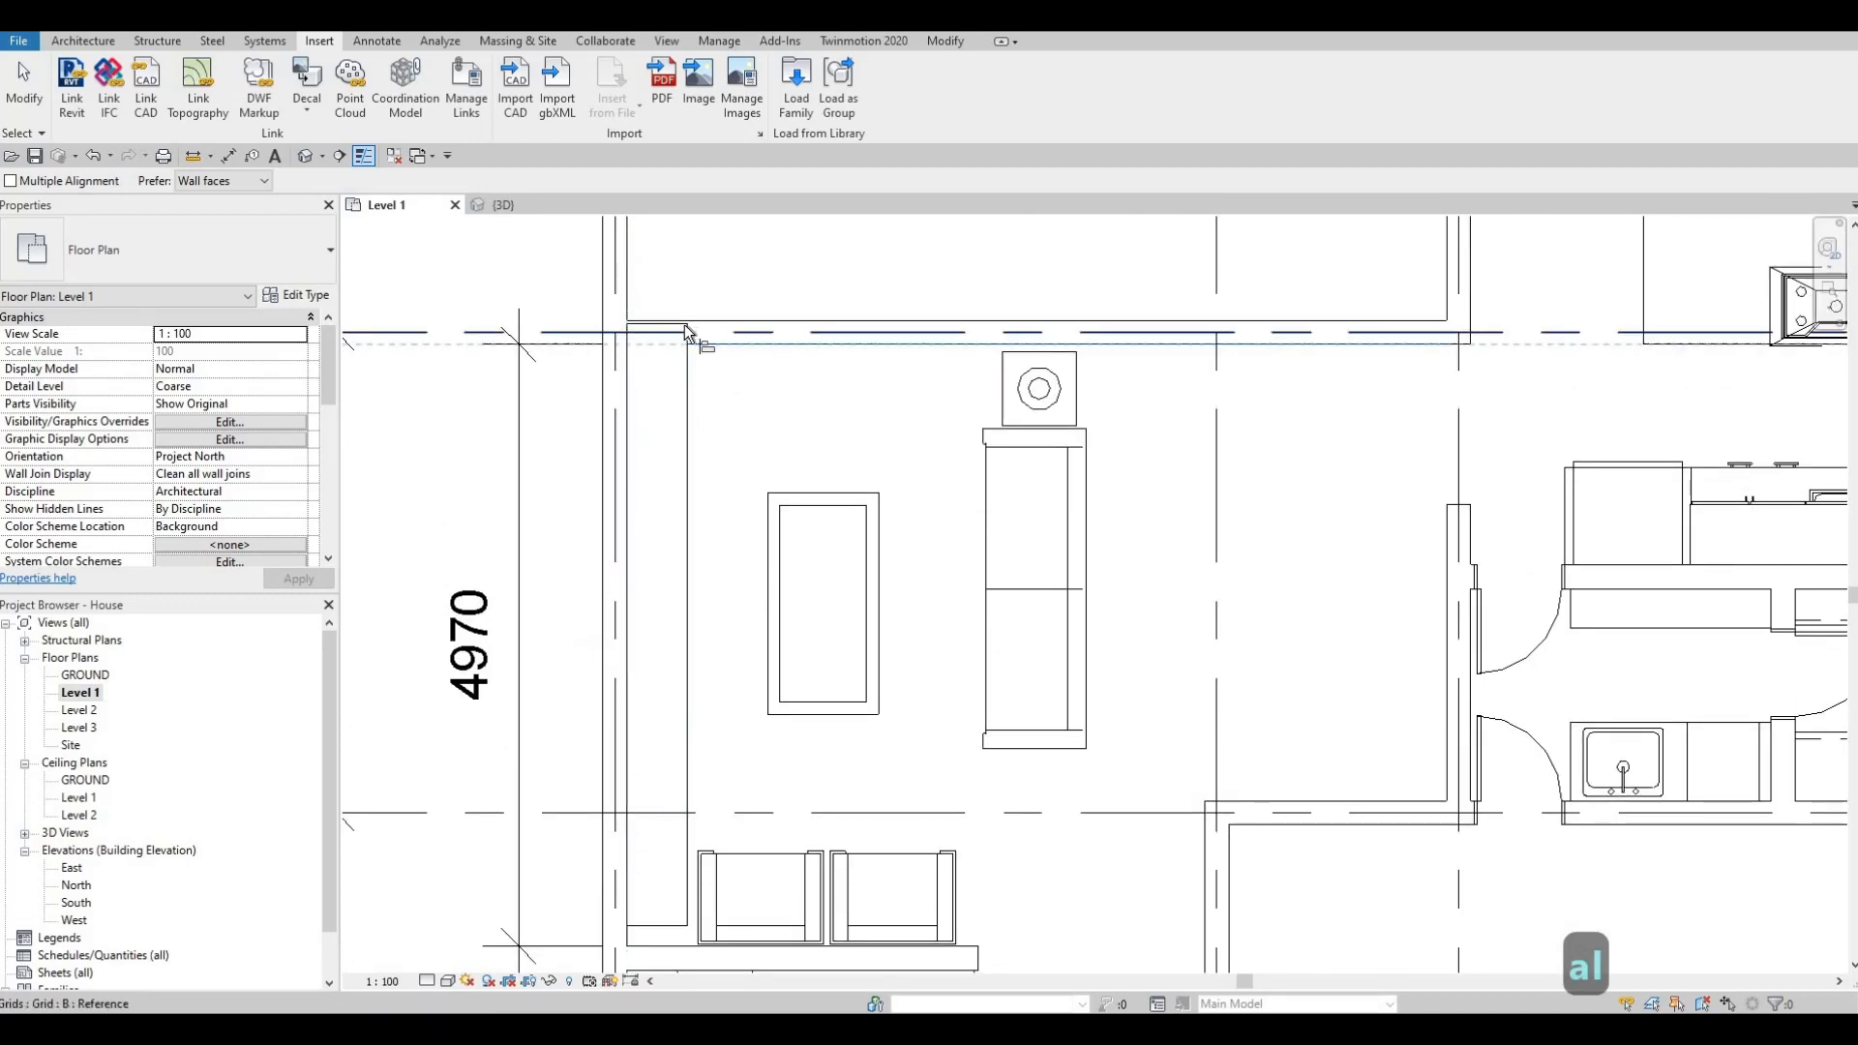
pyautogui.click(682, 325)
pyautogui.moveTo(747, 646); pyautogui.dragTo(737, 564, button='middle')
pyautogui.press('Escape')
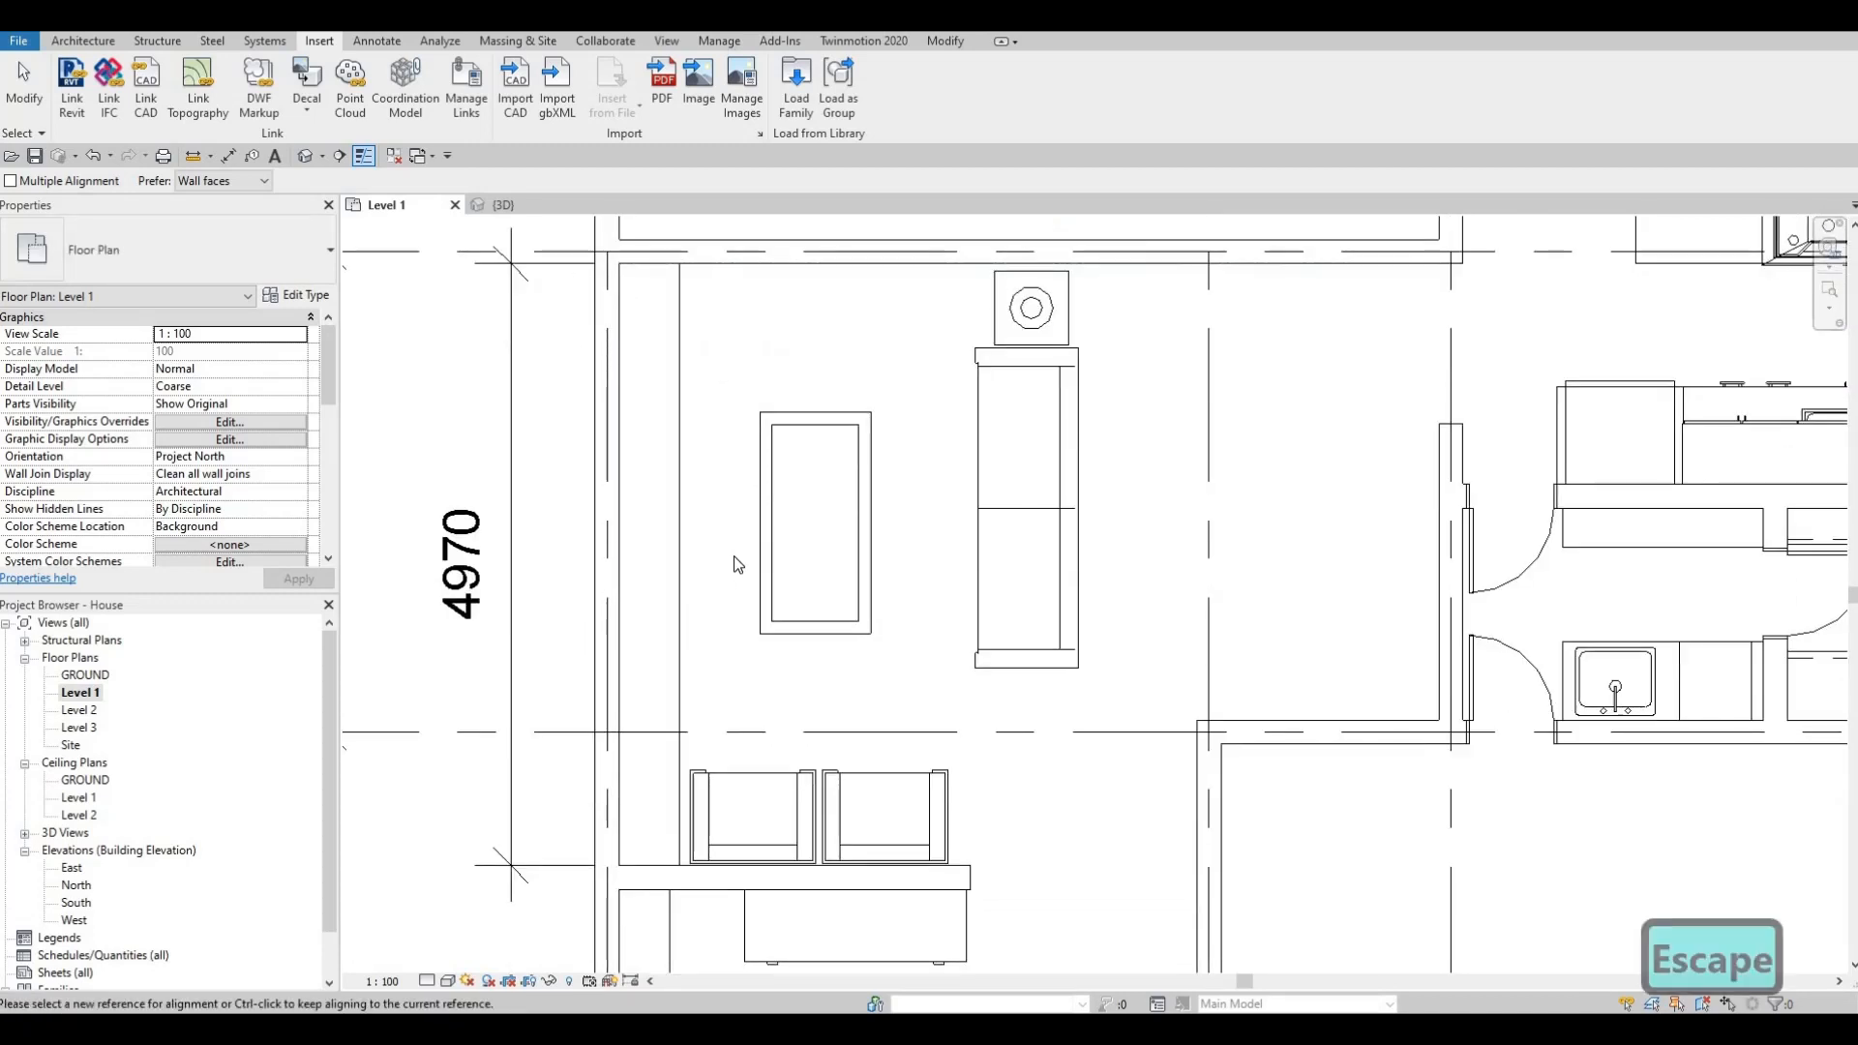
pyautogui.press('Escape')
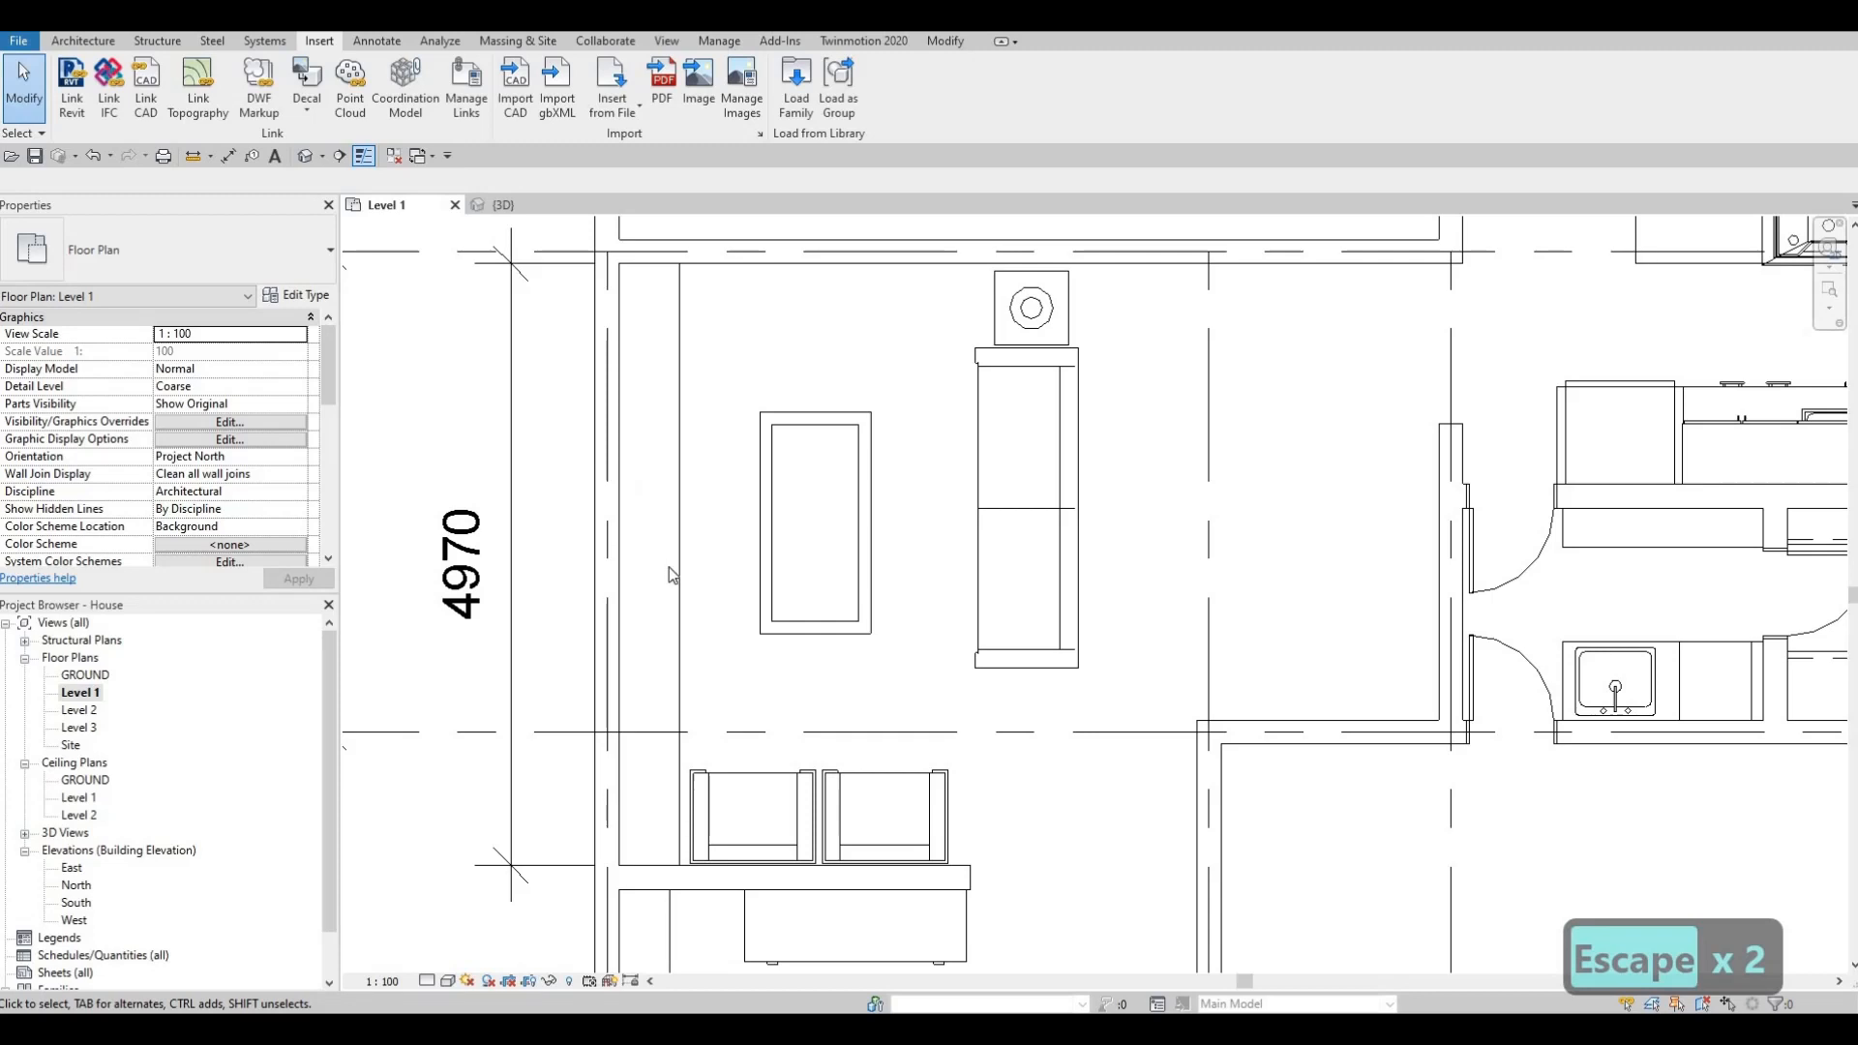
pyautogui.scroll(-1, 671, 532)
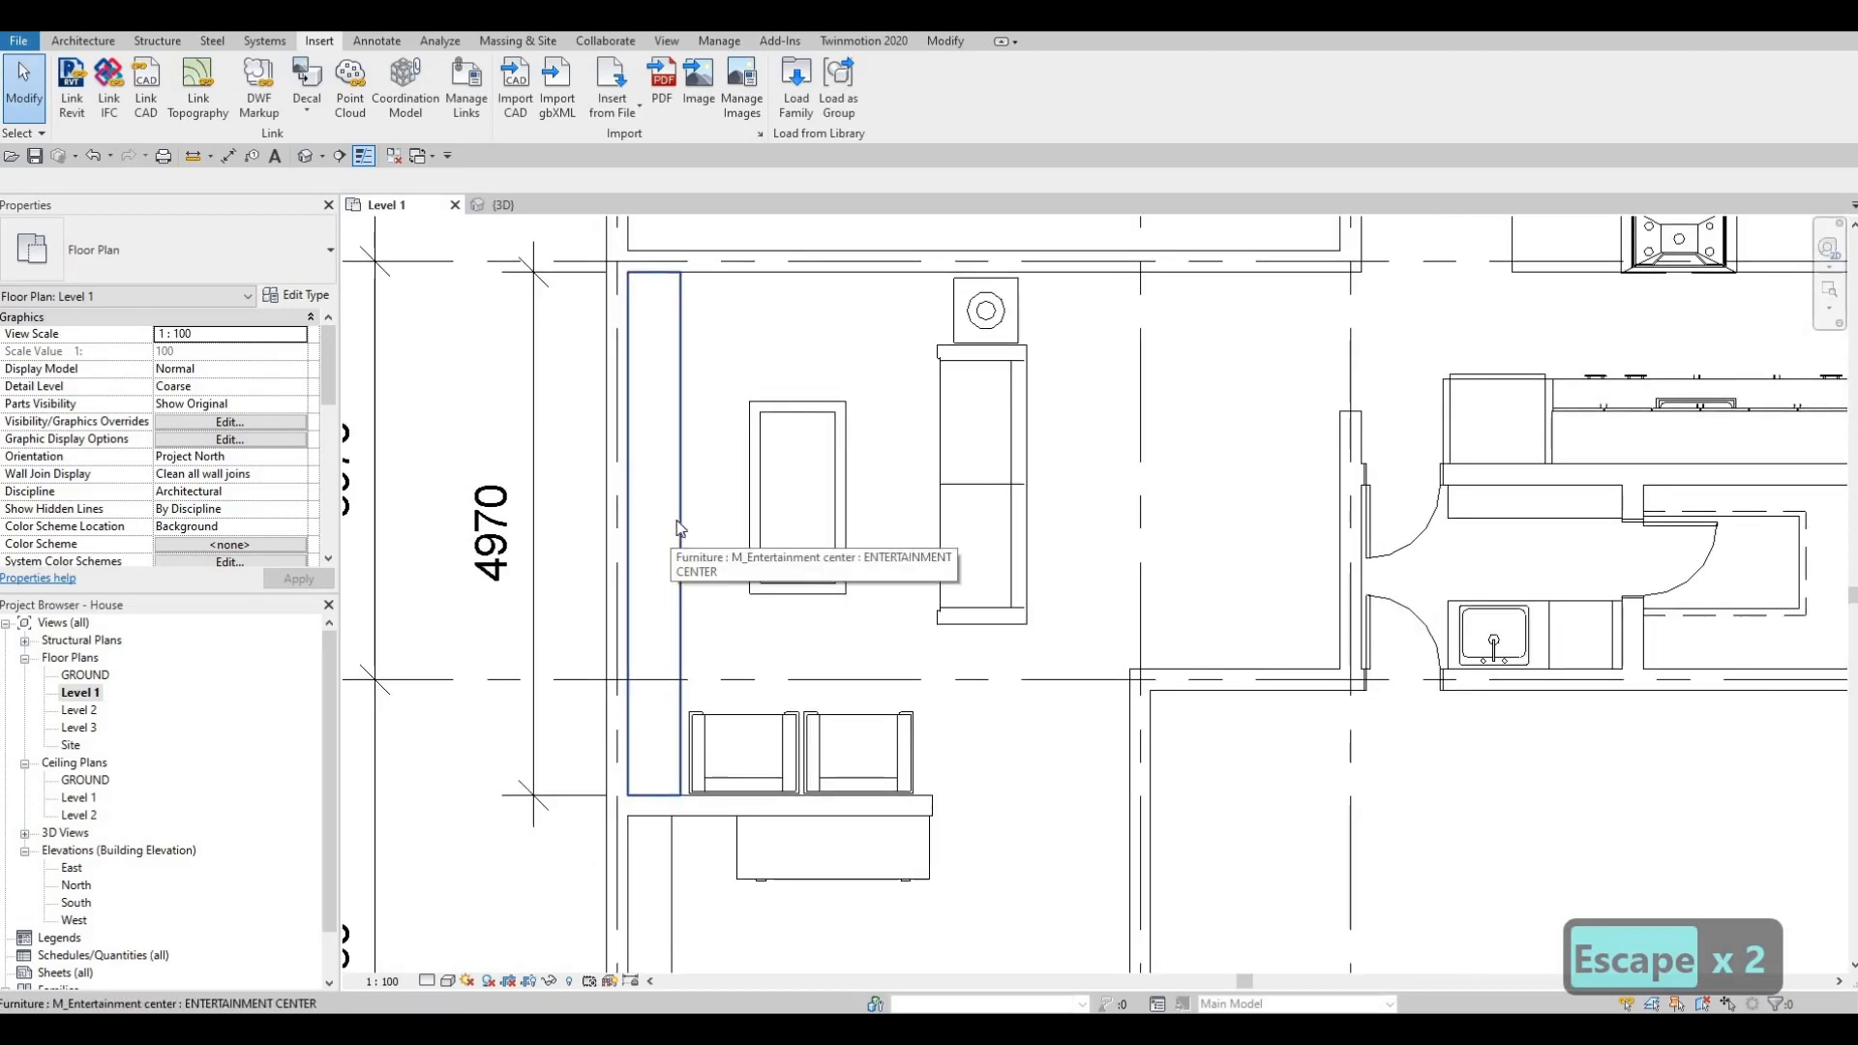
pyautogui.scroll(-2, 697, 546)
pyautogui.moveTo(797, 415); pyautogui.dragTo(854, 375, button='middle')
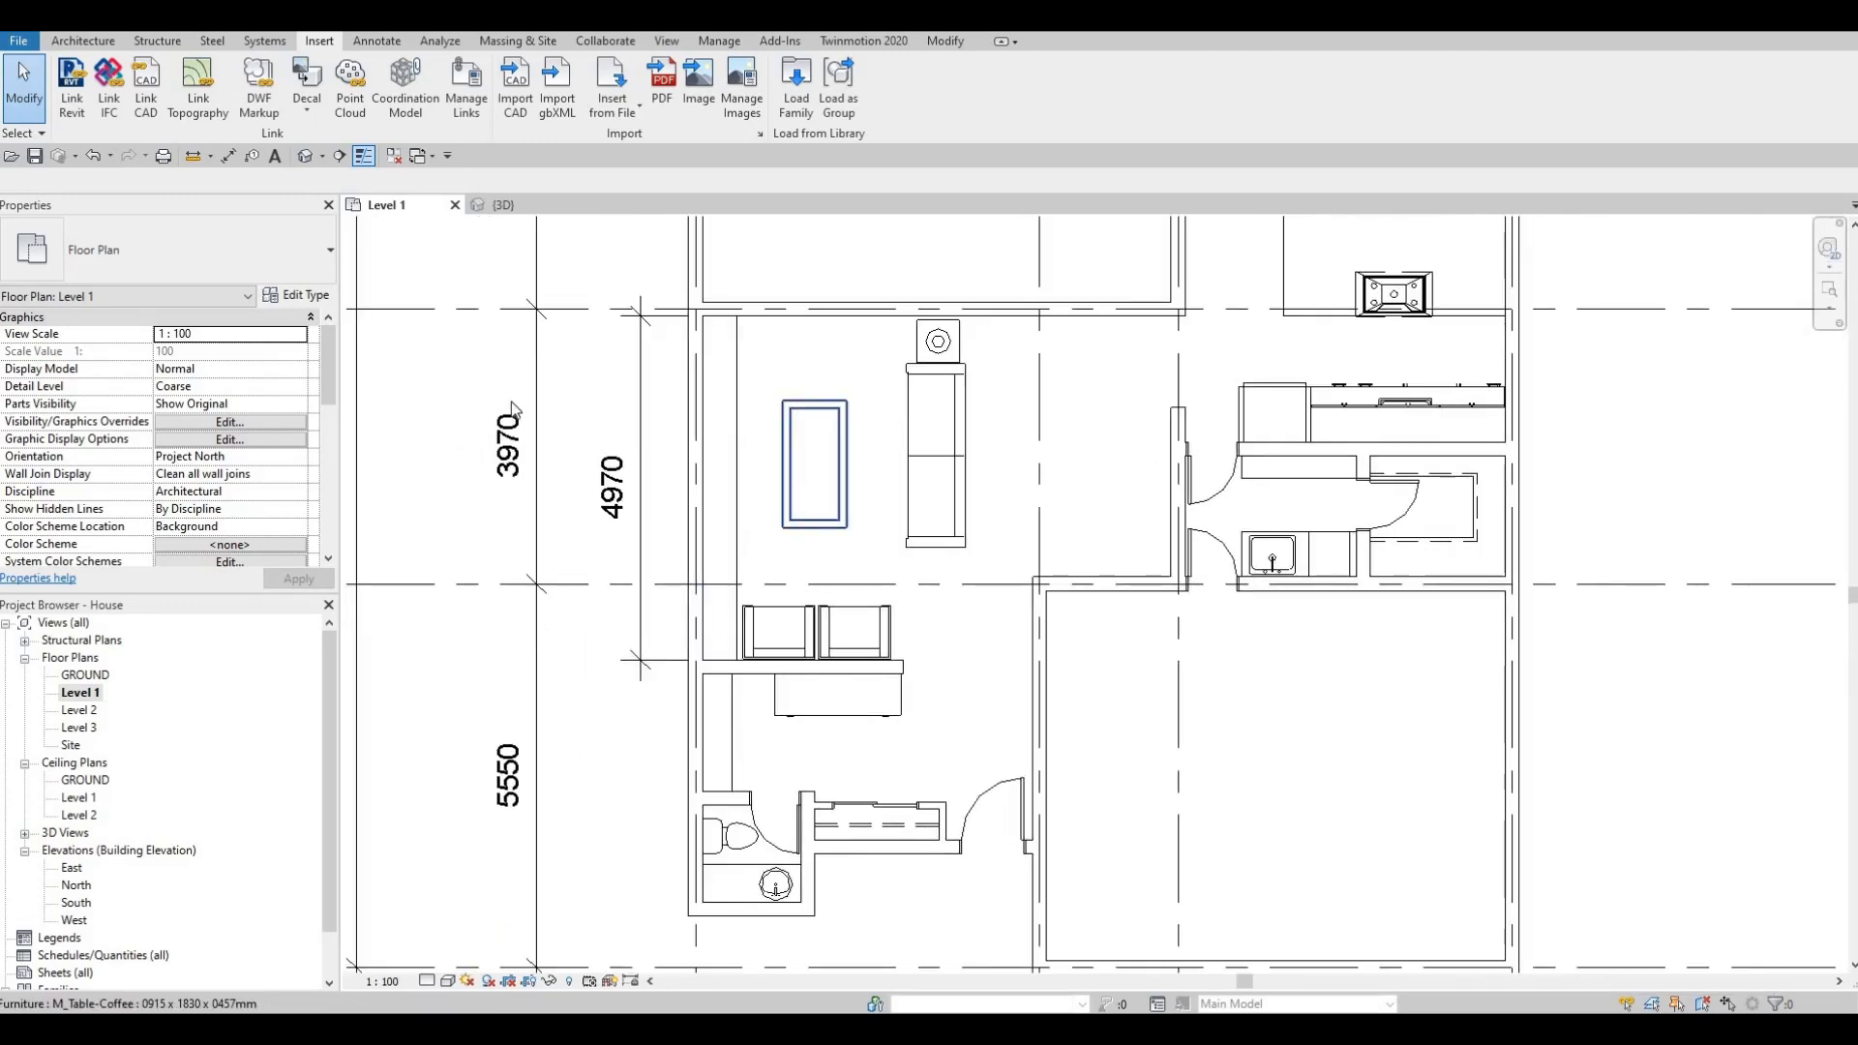
pyautogui.press('Escape')
pyautogui.press('Escape')
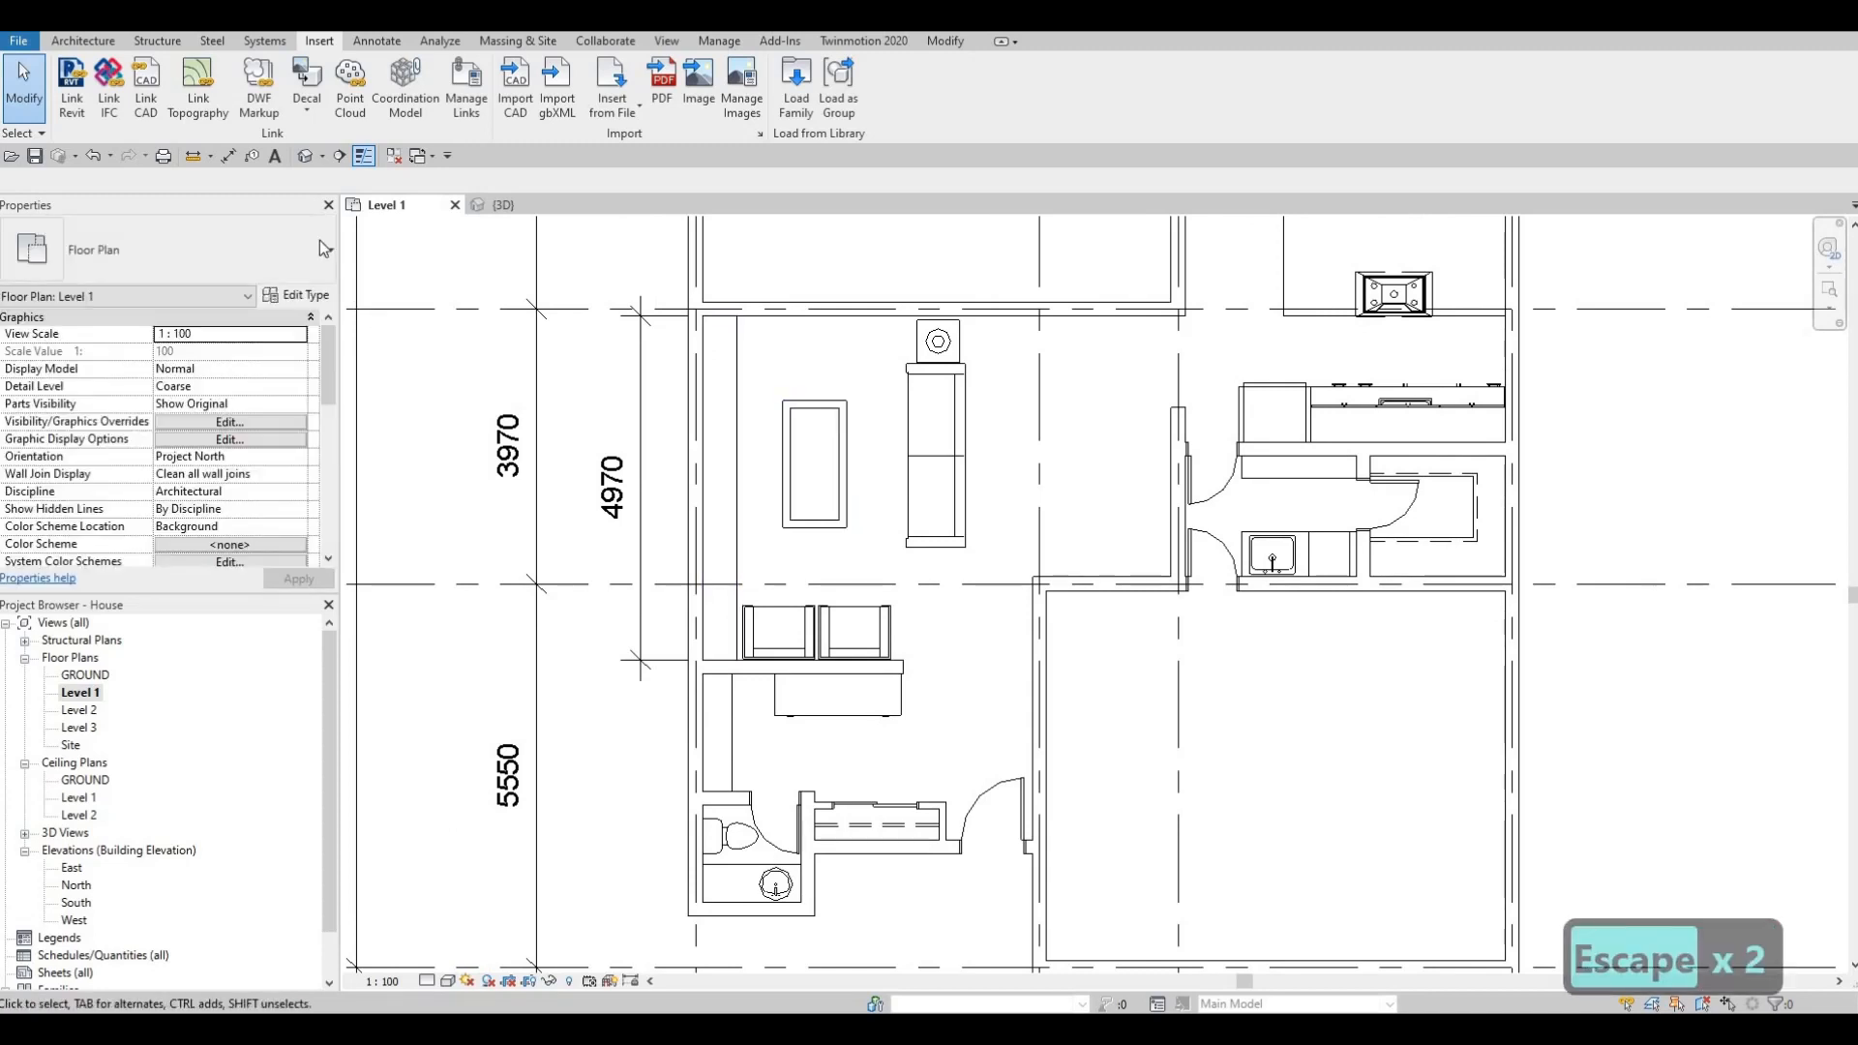
# Draw a vertical building section through the living room, from the room above down past the armchairs to the entry area.
pyautogui.click(340, 156)
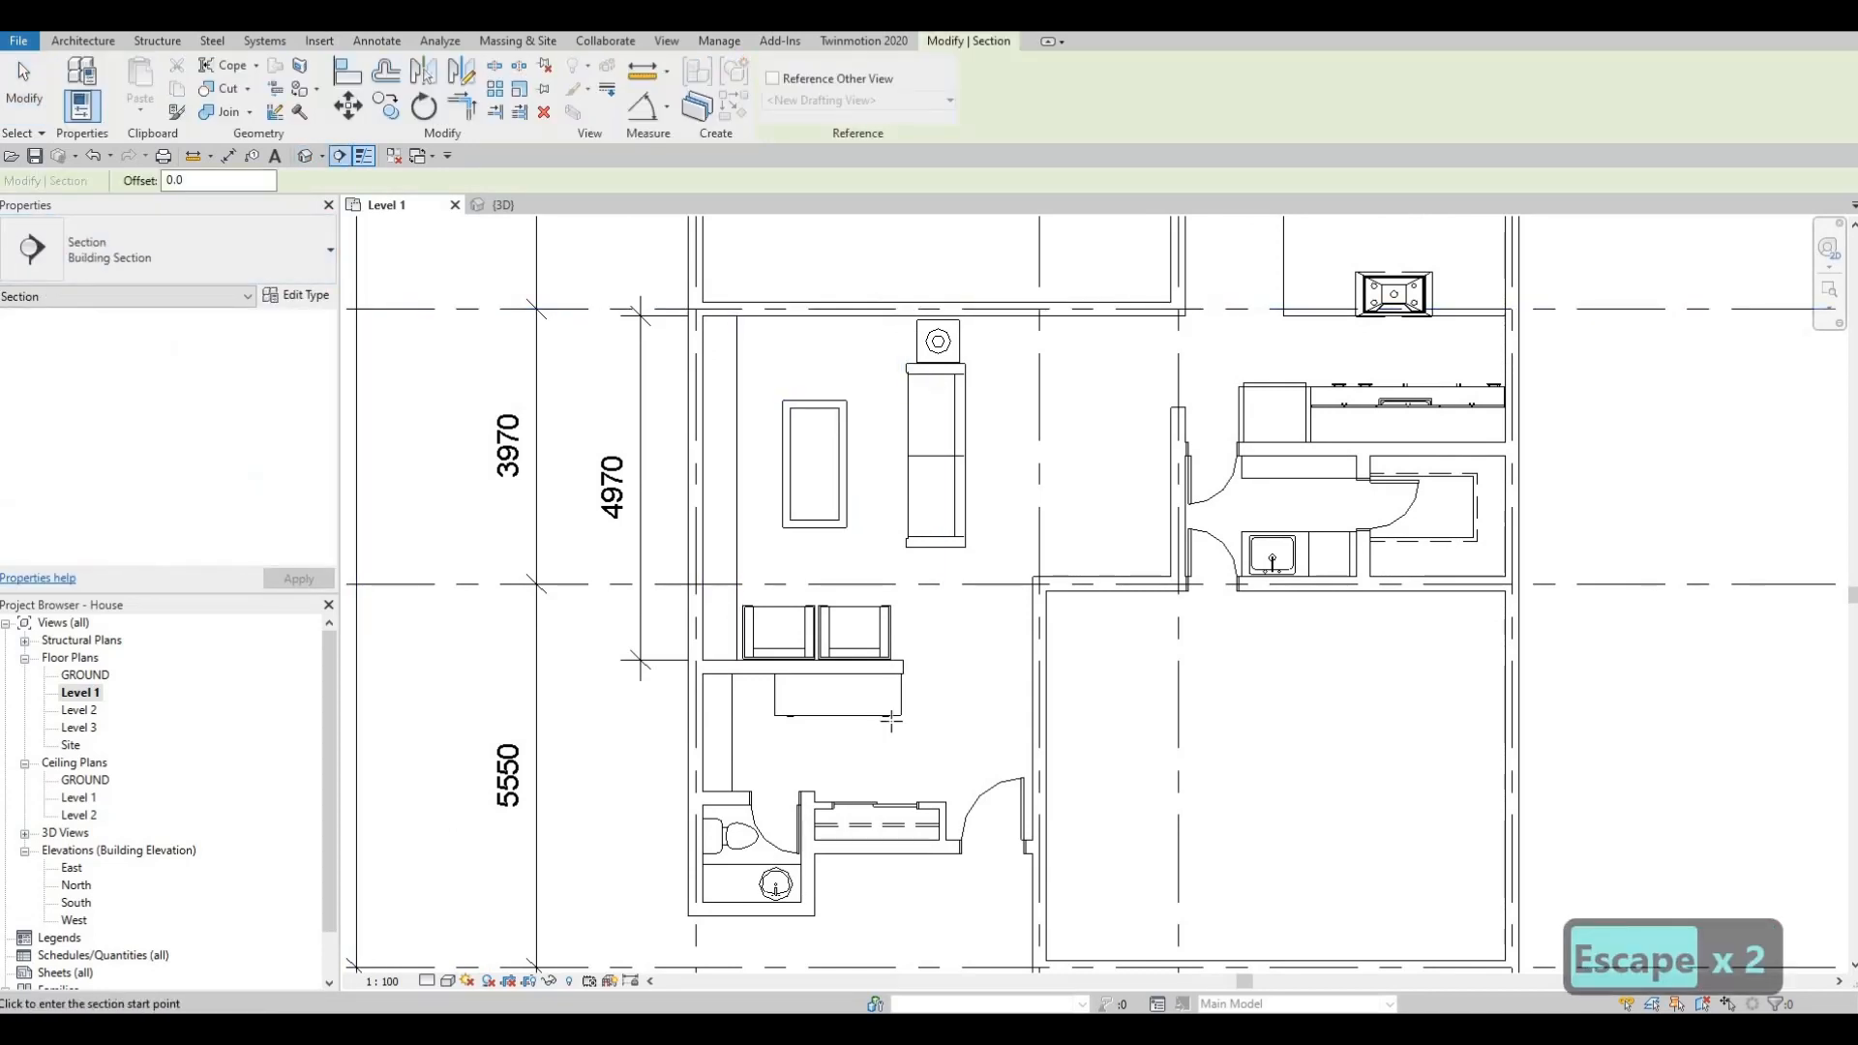
pyautogui.click(876, 256)
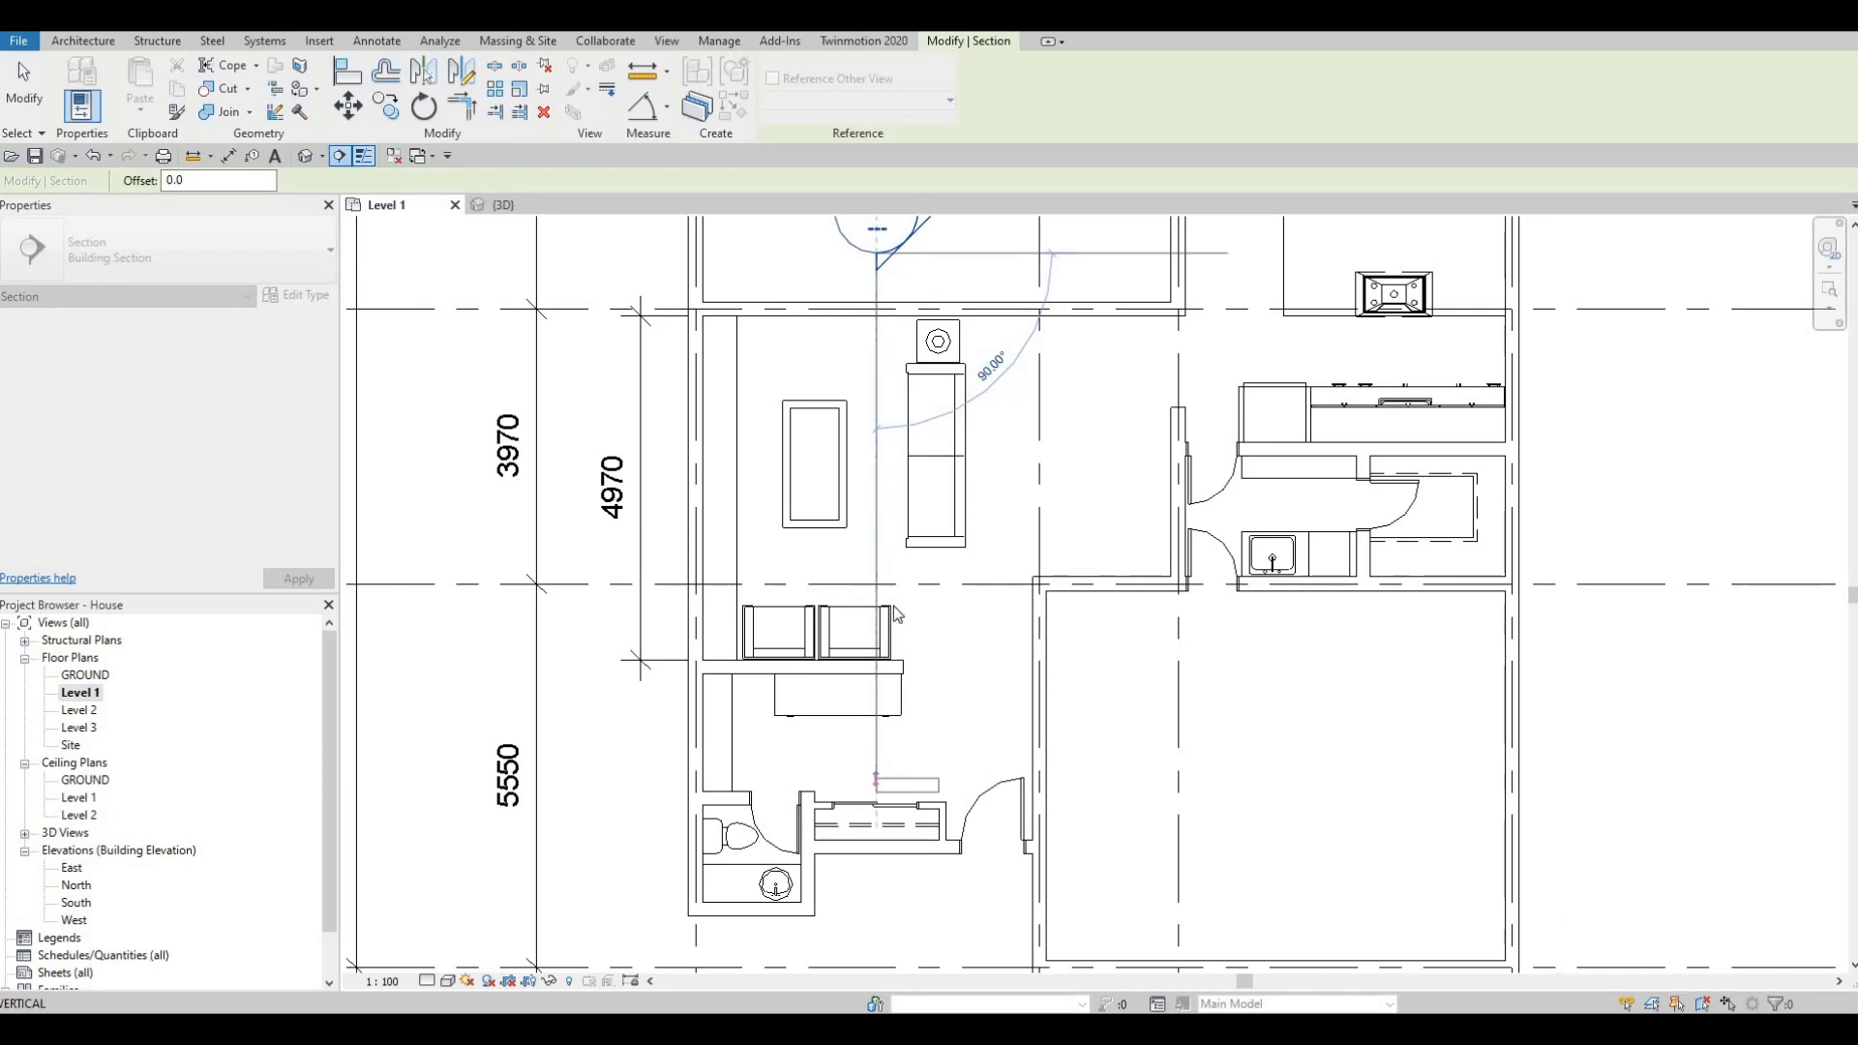
pyautogui.click(895, 774)
pyautogui.press('Escape')
pyautogui.press('Escape')
# Flip the new section's viewing direction so it faces the entertainment center along the left exterior wall.
pyautogui.moveTo(879, 397); pyautogui.dragTo(875, 573, button='middle')
pyautogui.scroll(-1, 875, 567)
pyautogui.click(872, 521)
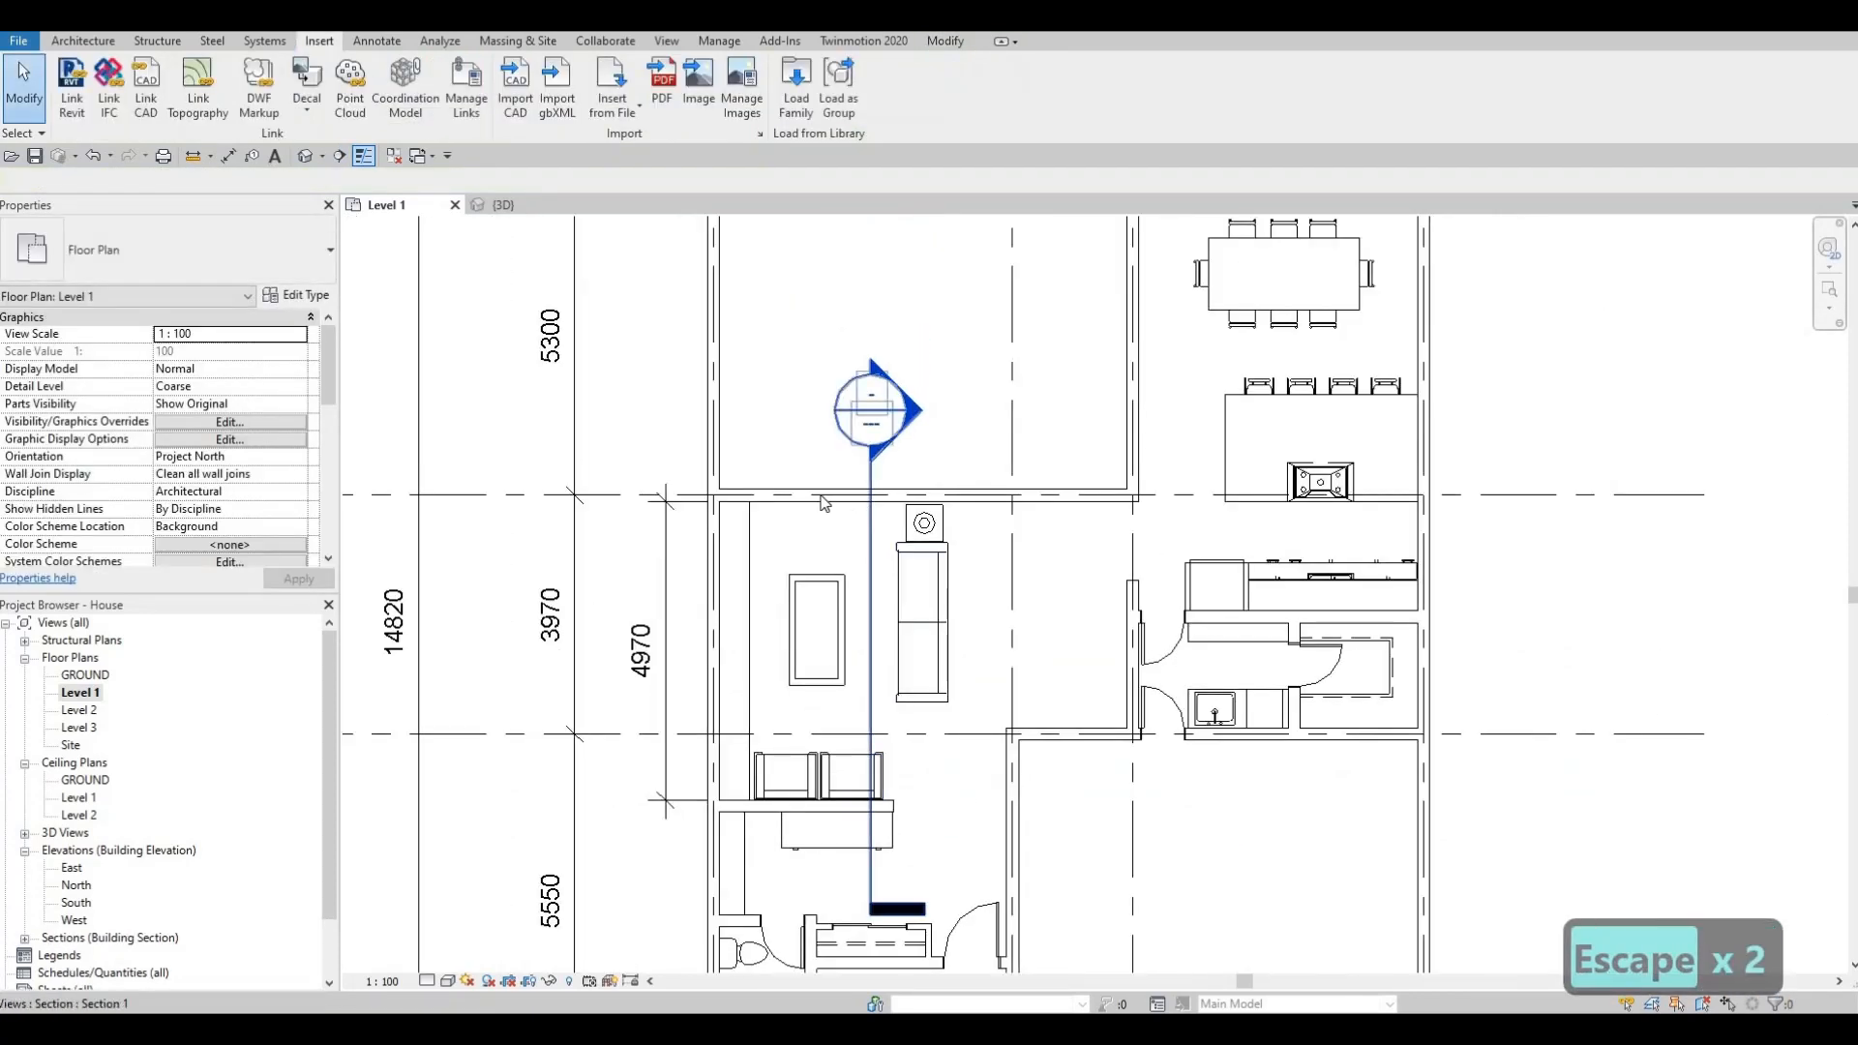
pyautogui.click(804, 493)
pyautogui.press('Escape')
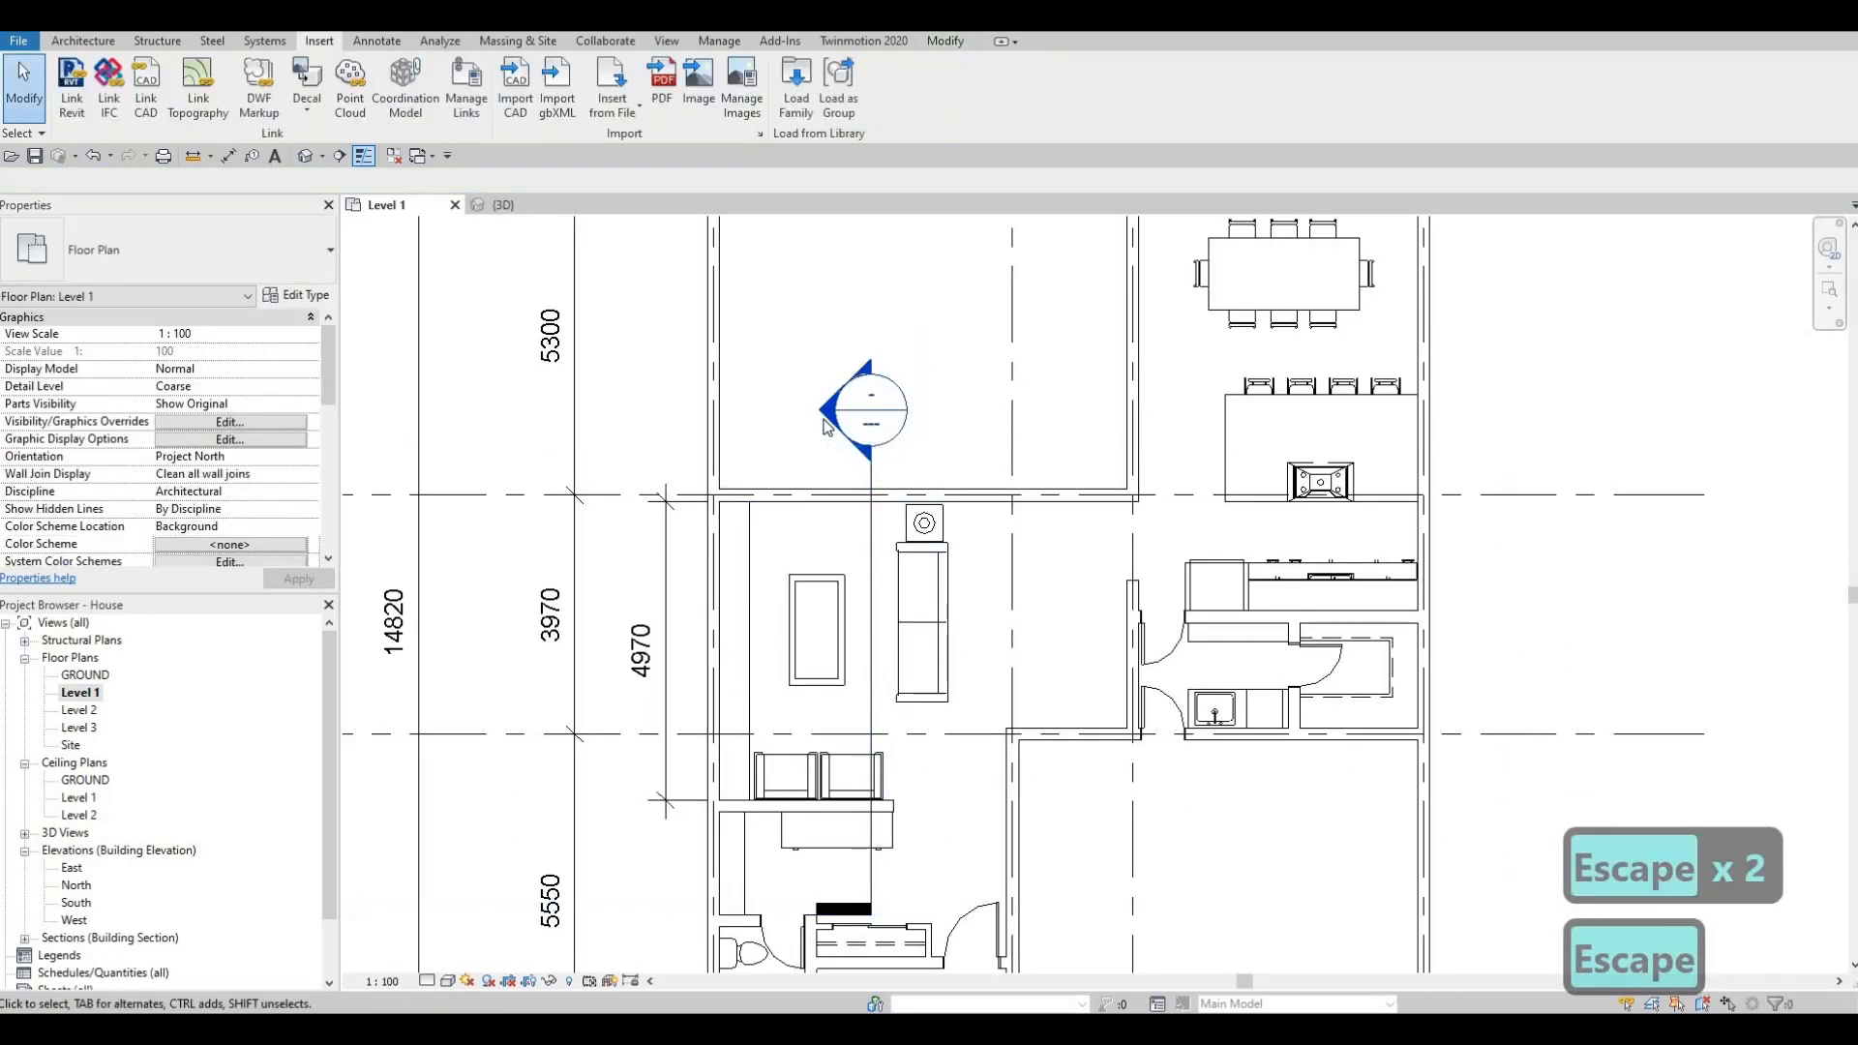
# Open the view of the new section and select the entertainment center in it.
pyautogui.doubleClick(828, 429)
pyautogui.scroll(4, 997, 580)
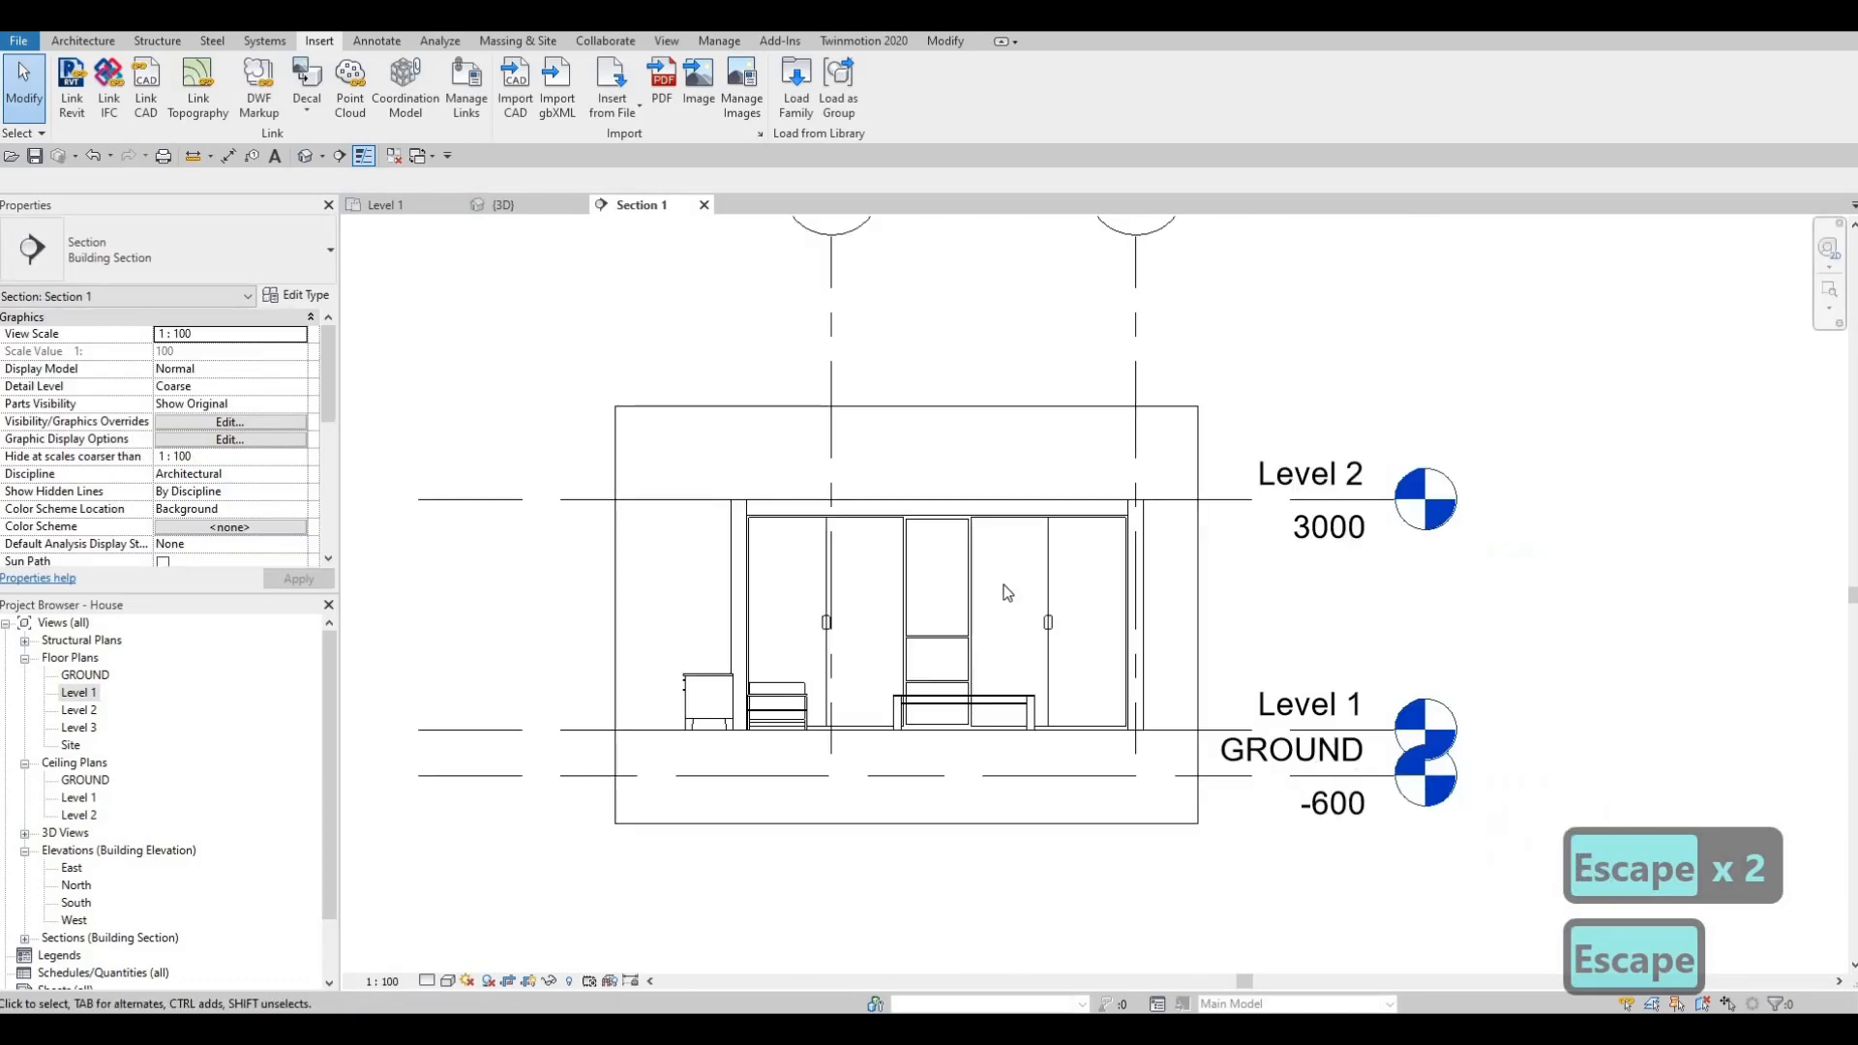
pyautogui.moveTo(970, 492); pyautogui.dragTo(1002, 407, button='middle')
pyautogui.click(973, 467)
pyautogui.press('Escape')
pyautogui.click(973, 464)
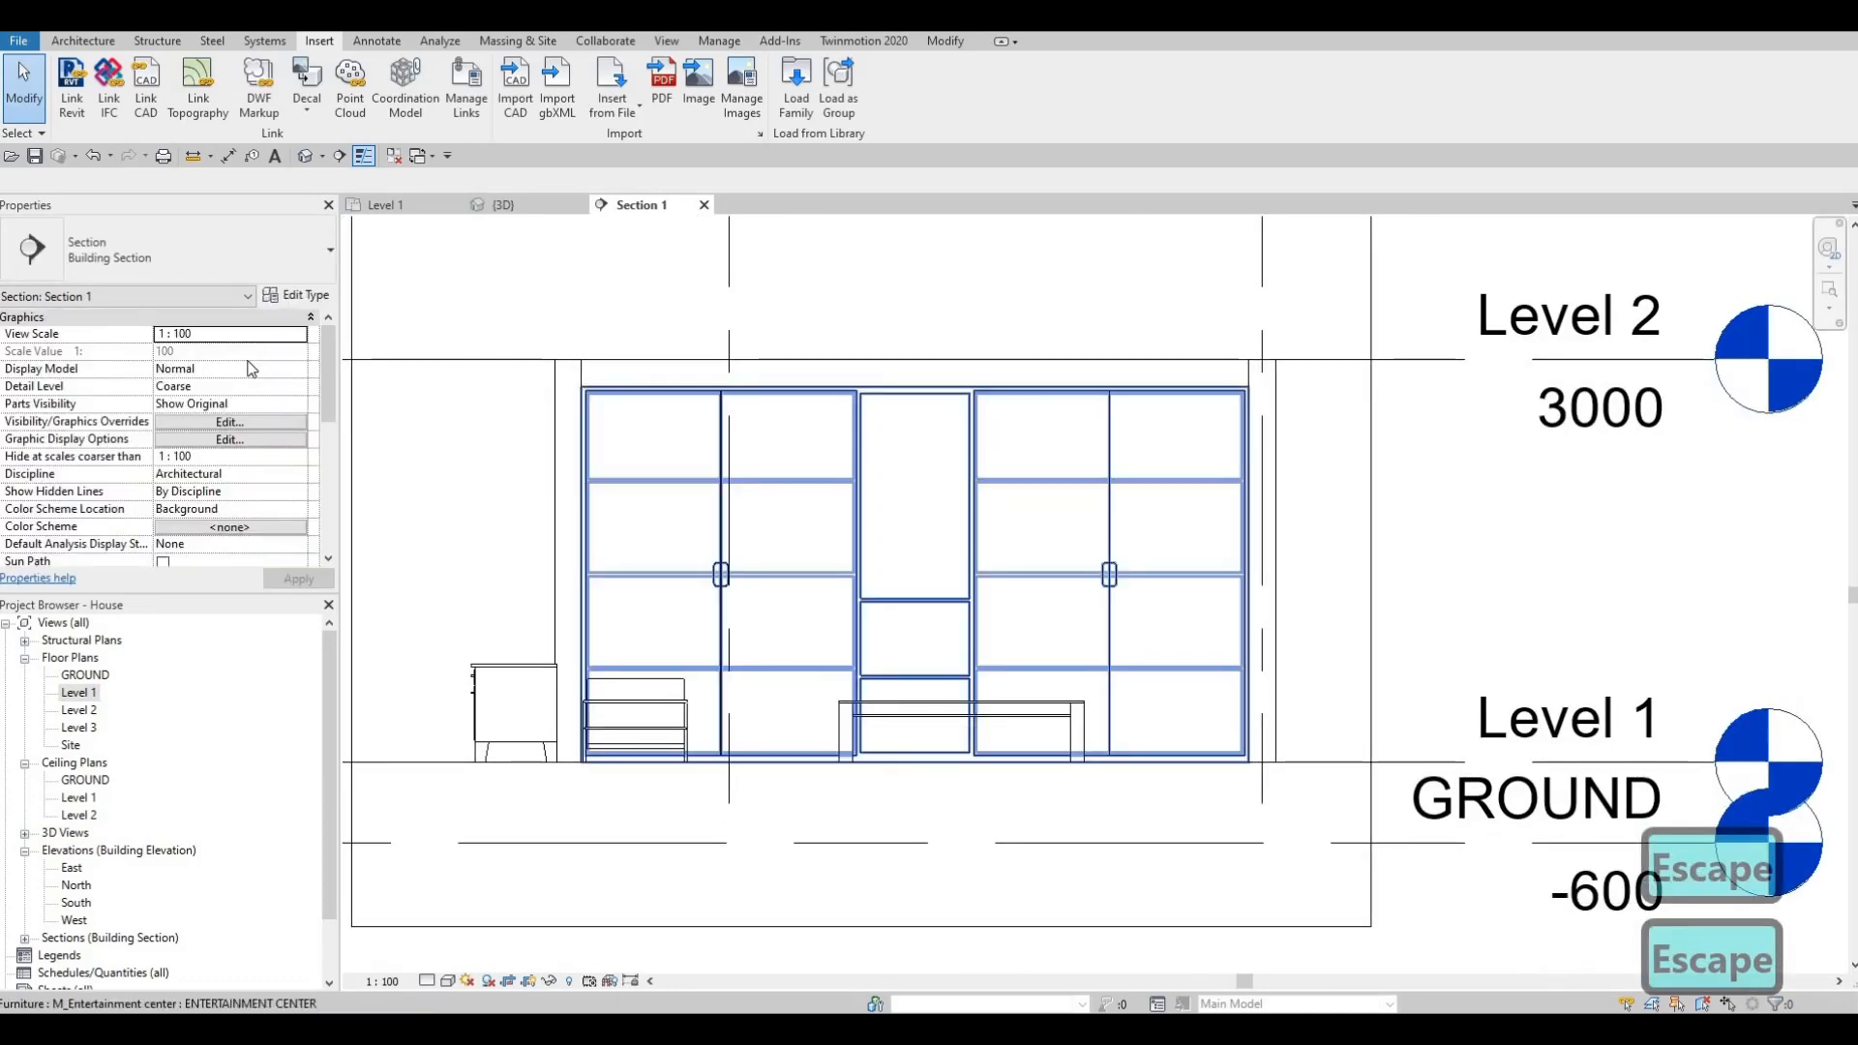
# Set the ENTERTAINMENT CENTER type's Center Width to 3000.
pyautogui.click(297, 296)
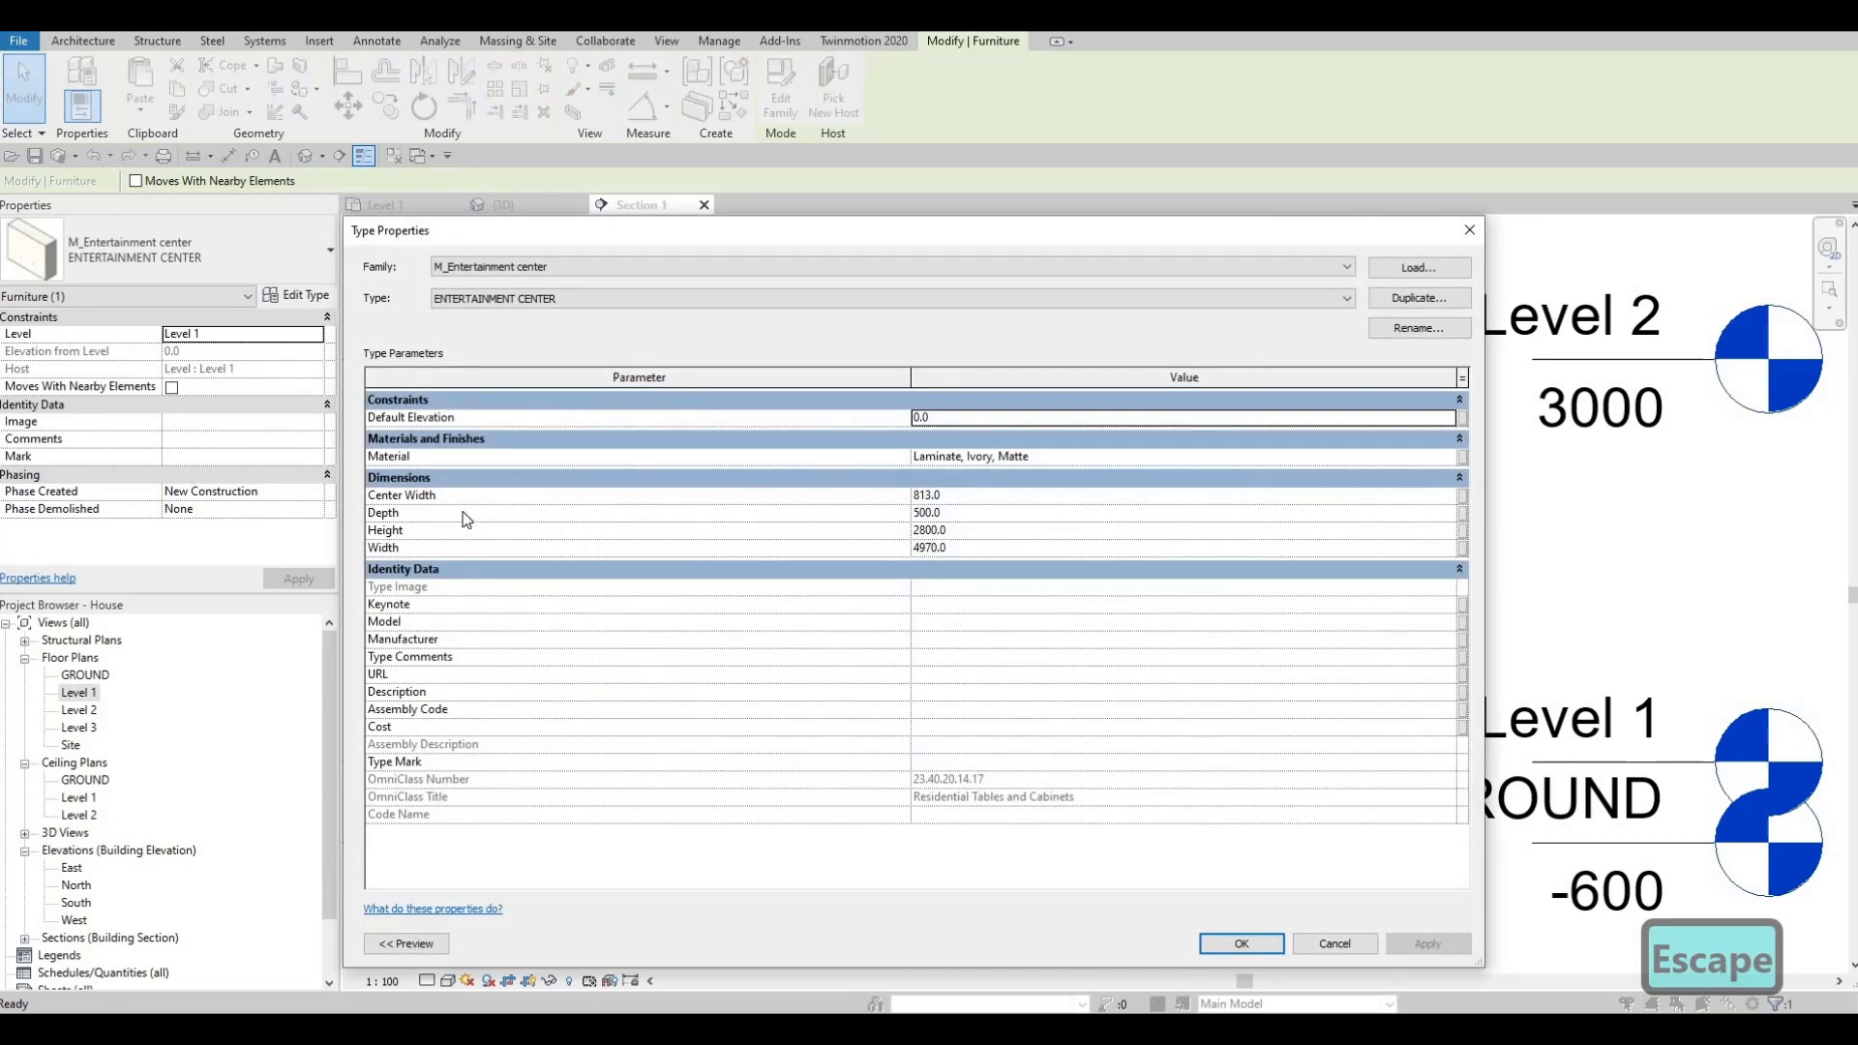
pyautogui.click(982, 497)
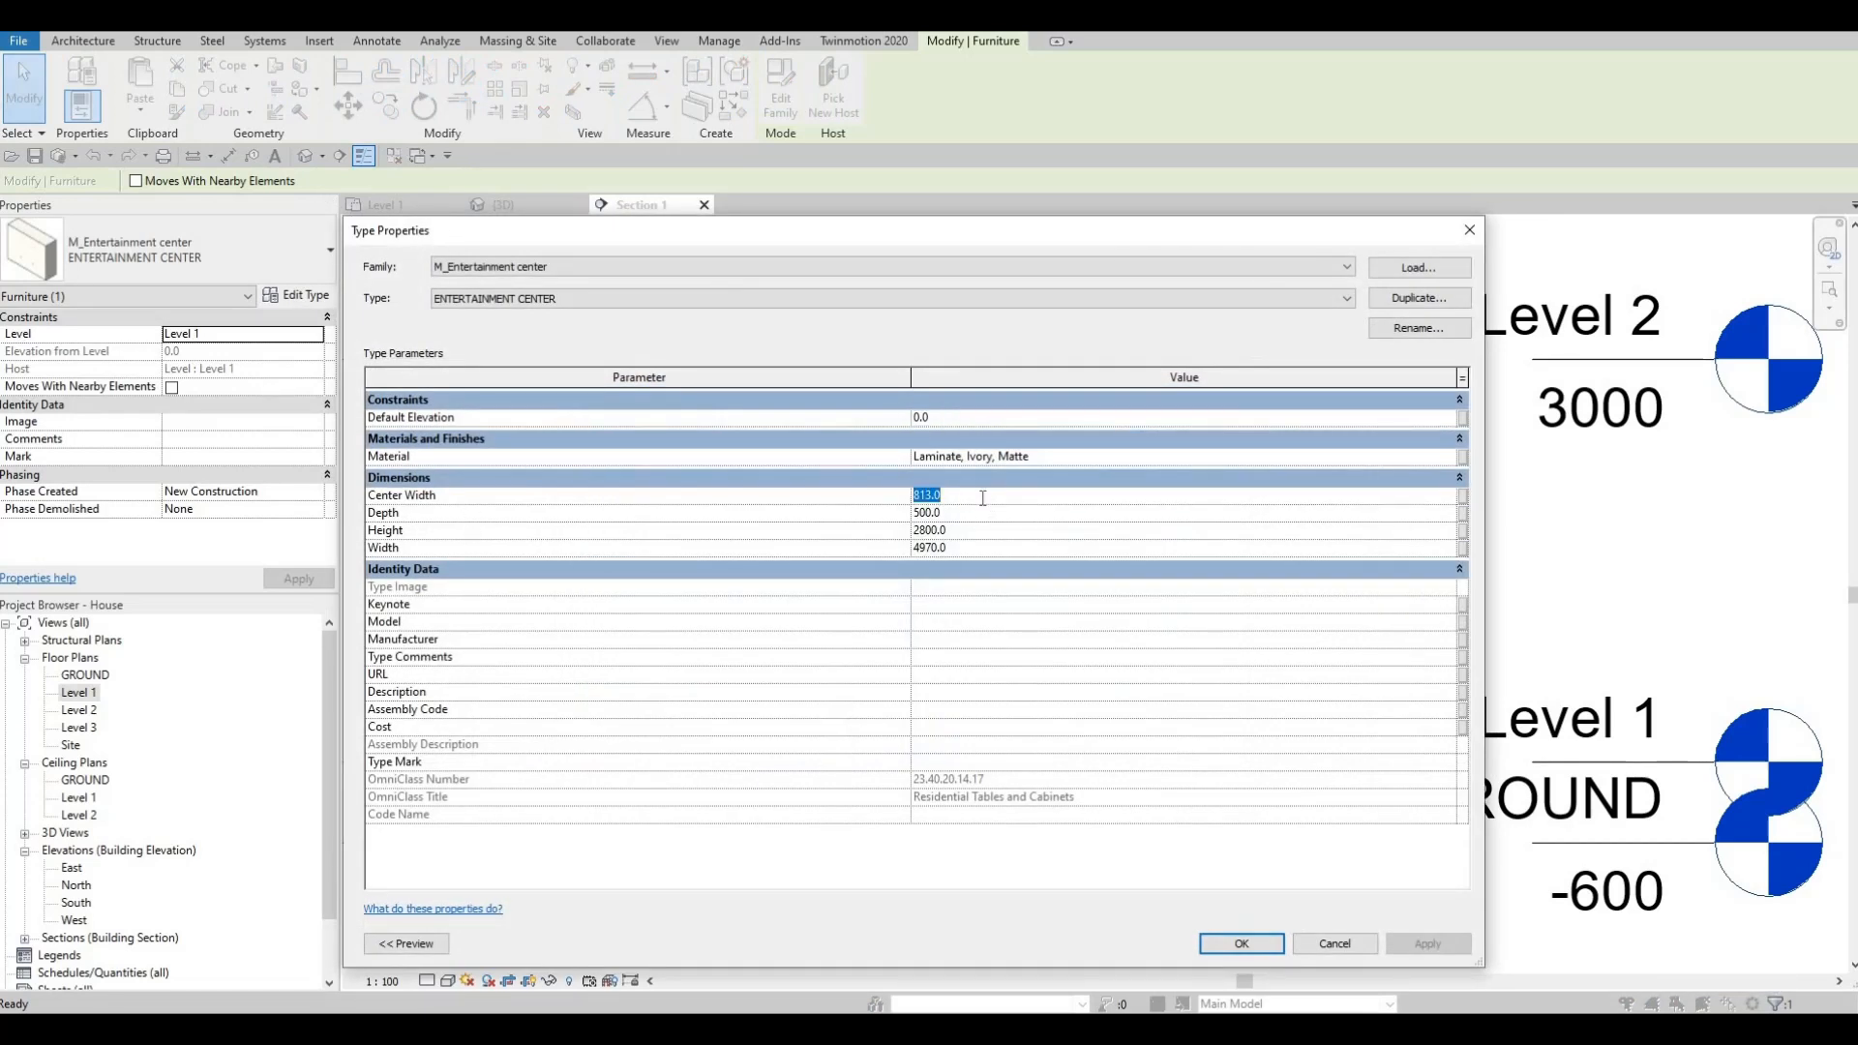
pyautogui.write('300')
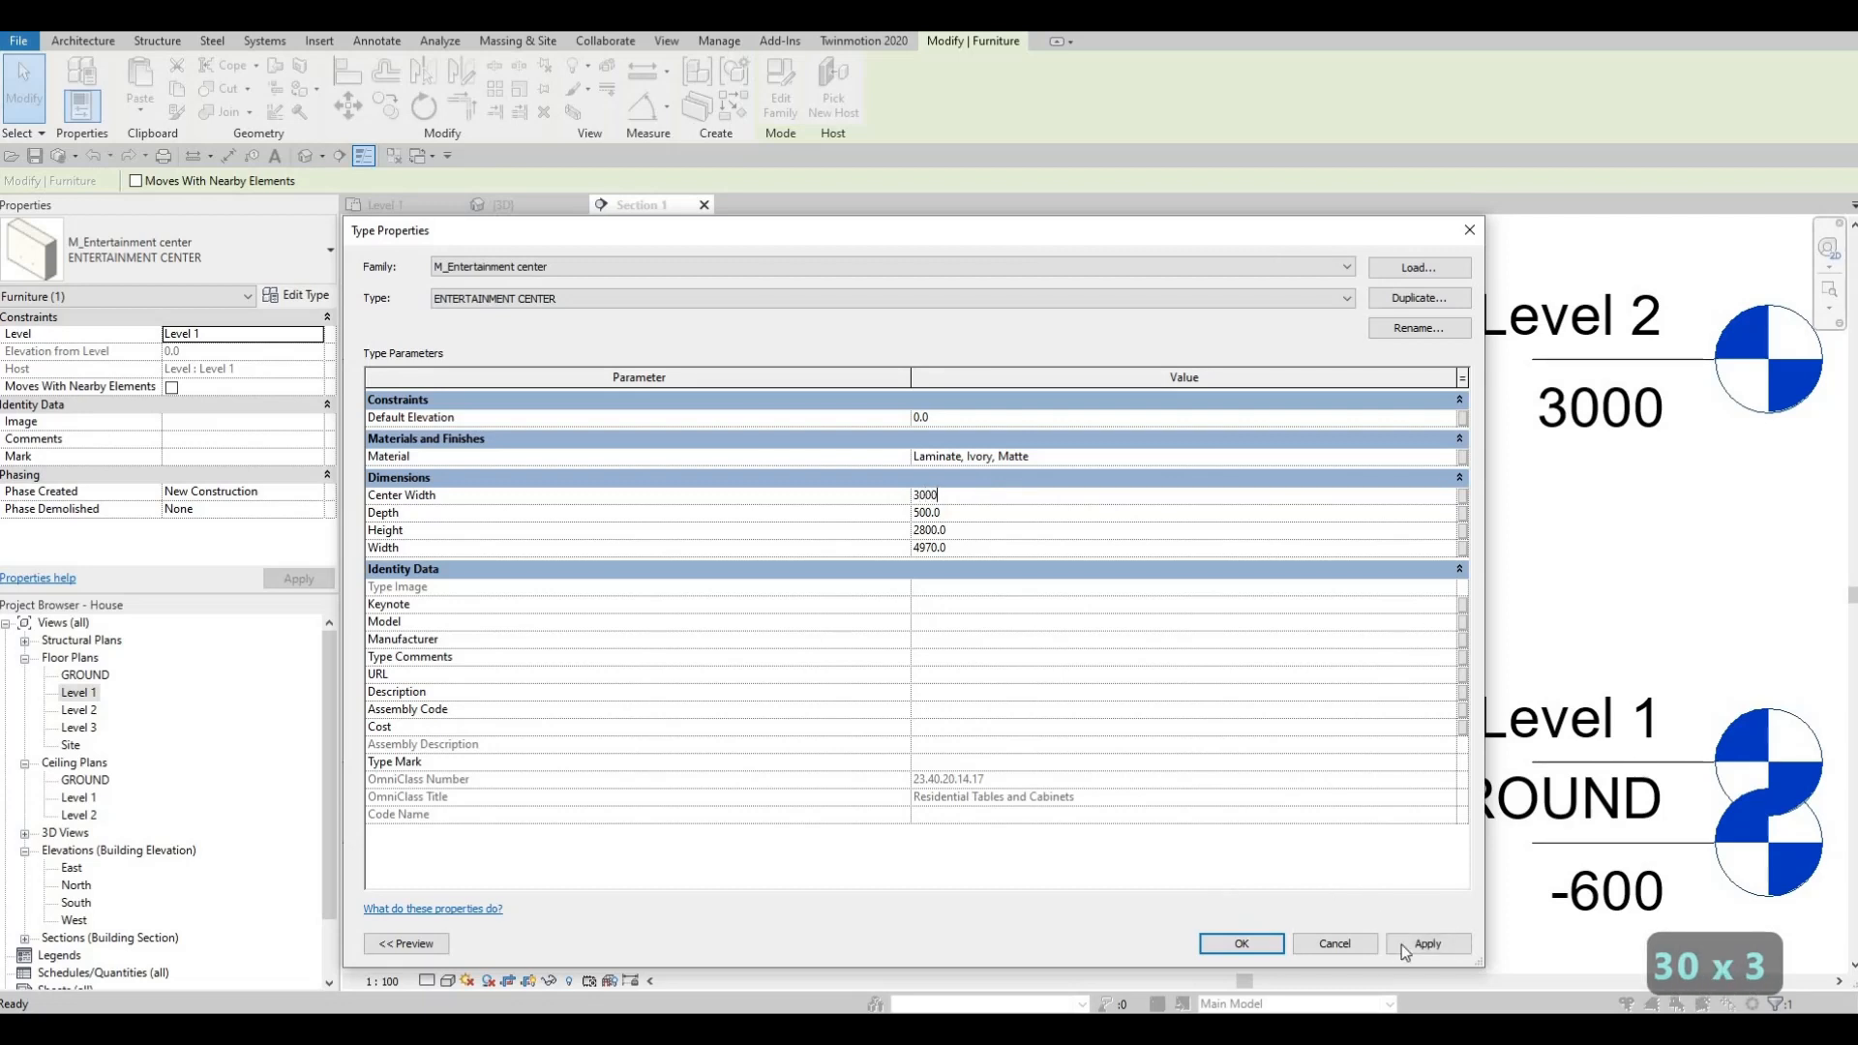
pyautogui.write('0')
pyautogui.click(1229, 941)
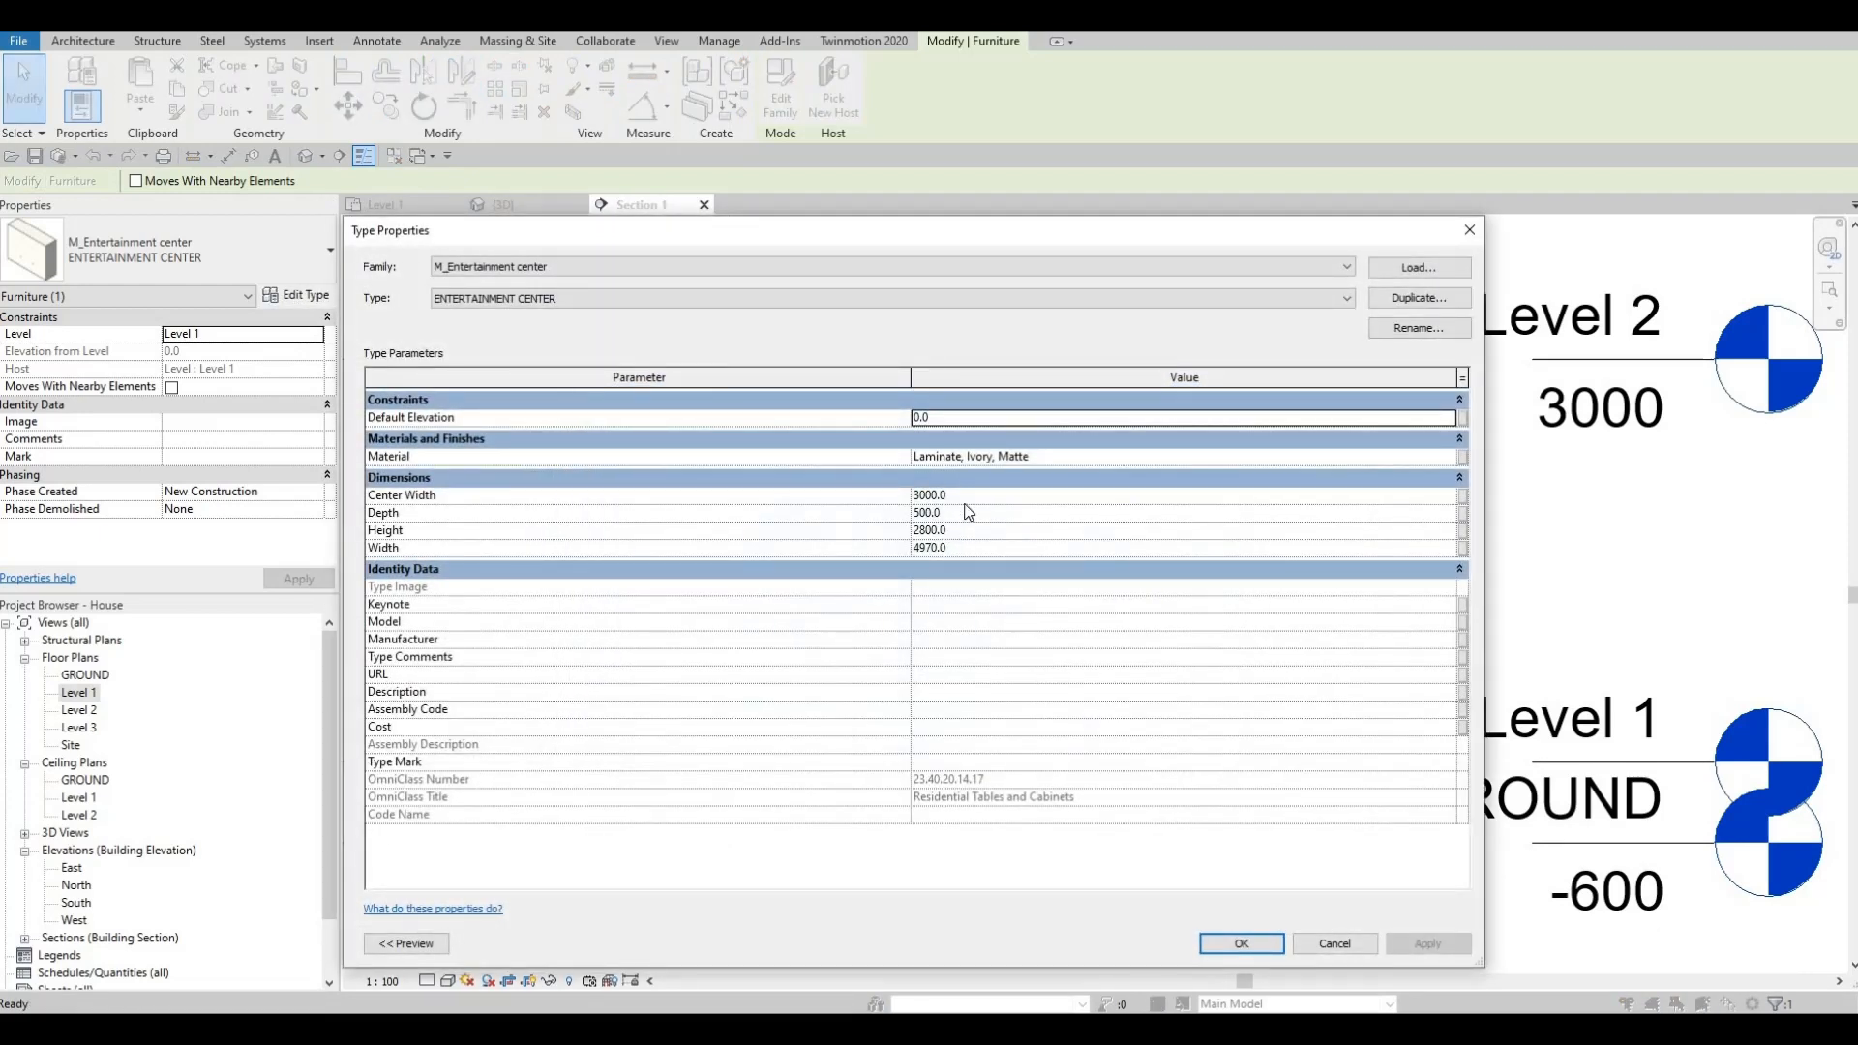
# Set the ENTERTAINMENT CENTER type's Center Width to 2500.
pyautogui.click(965, 496)
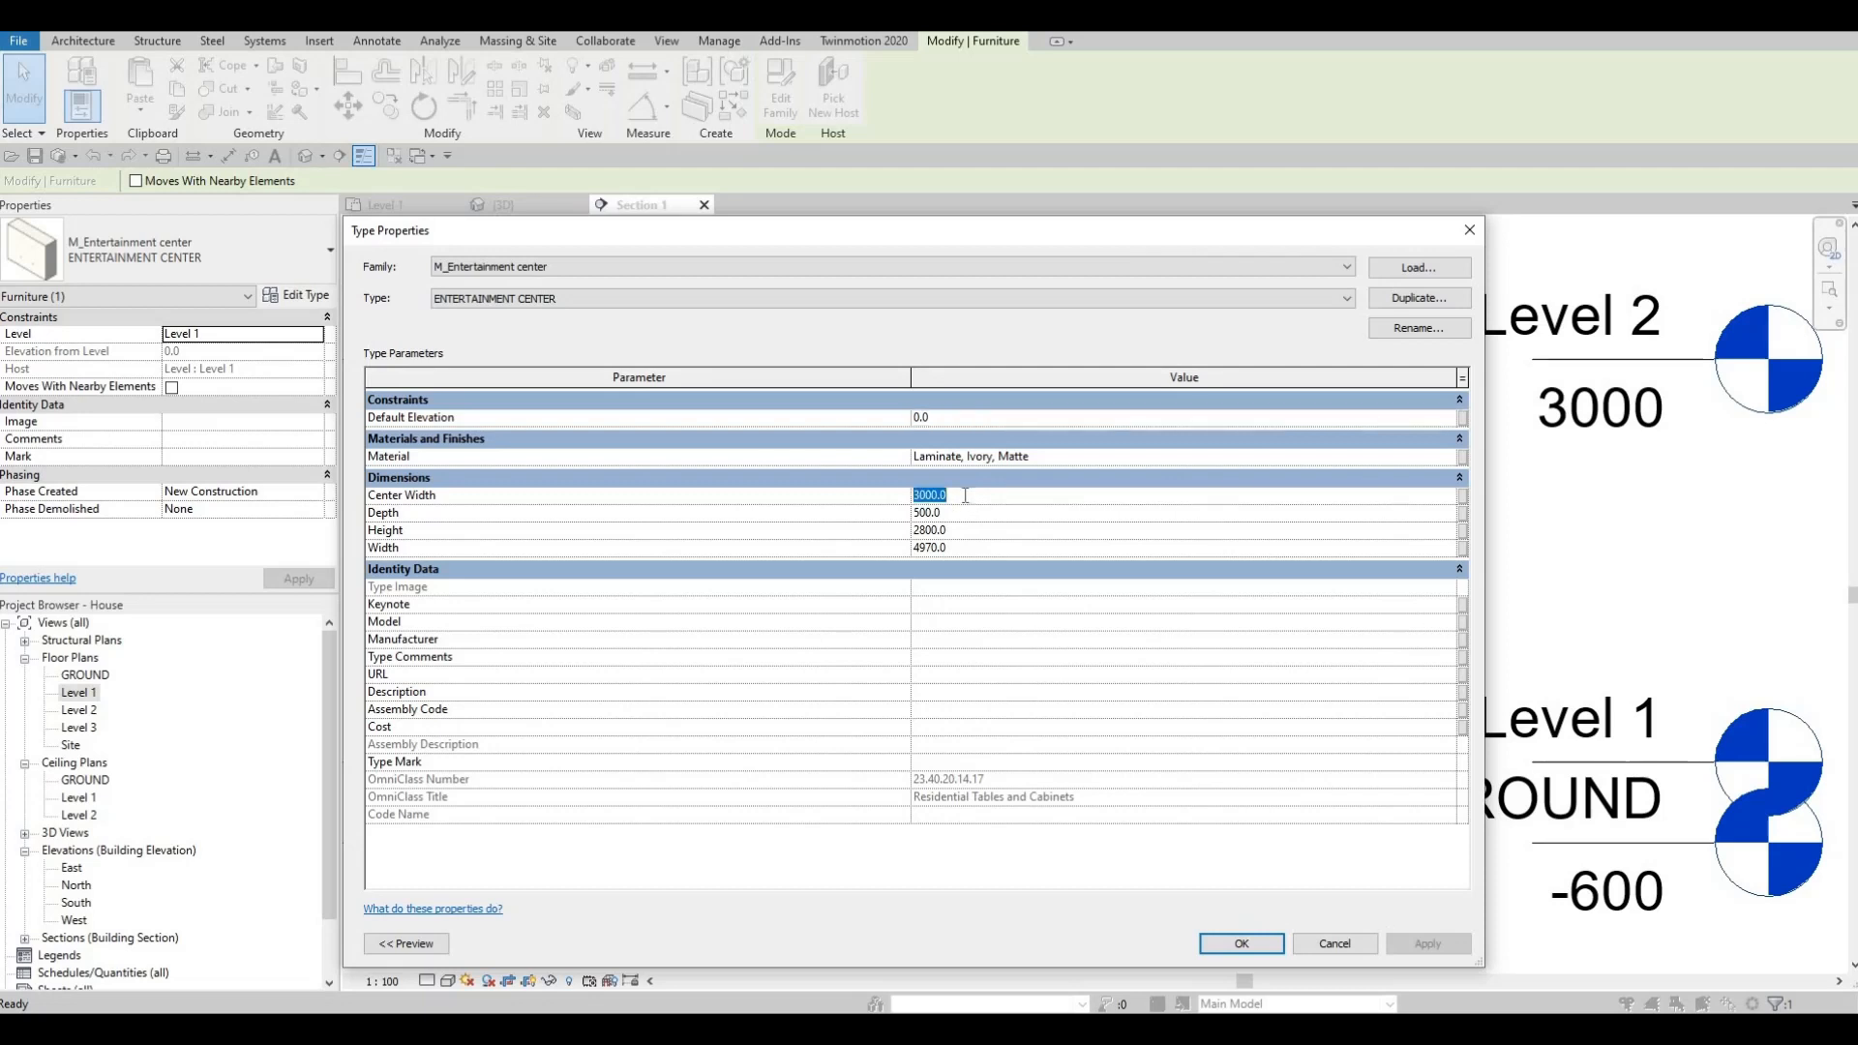
pyautogui.write('2500')
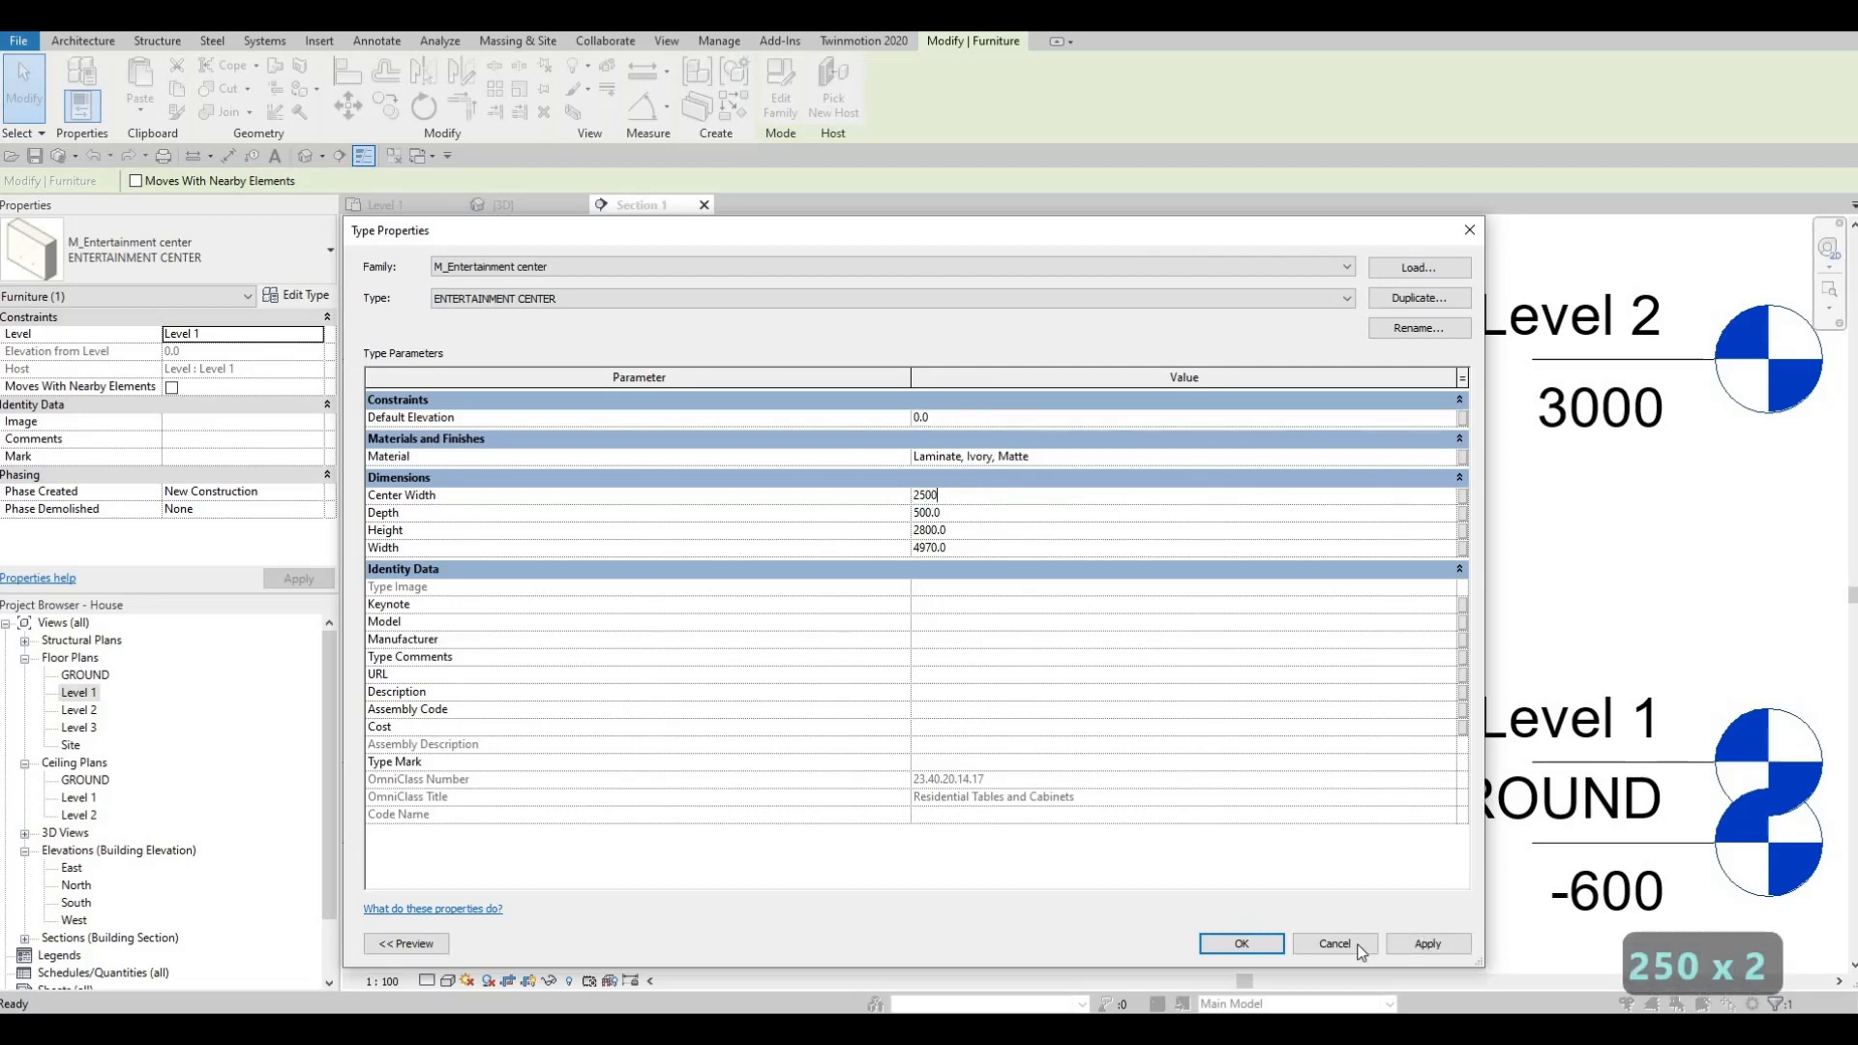
pyautogui.click(1260, 947)
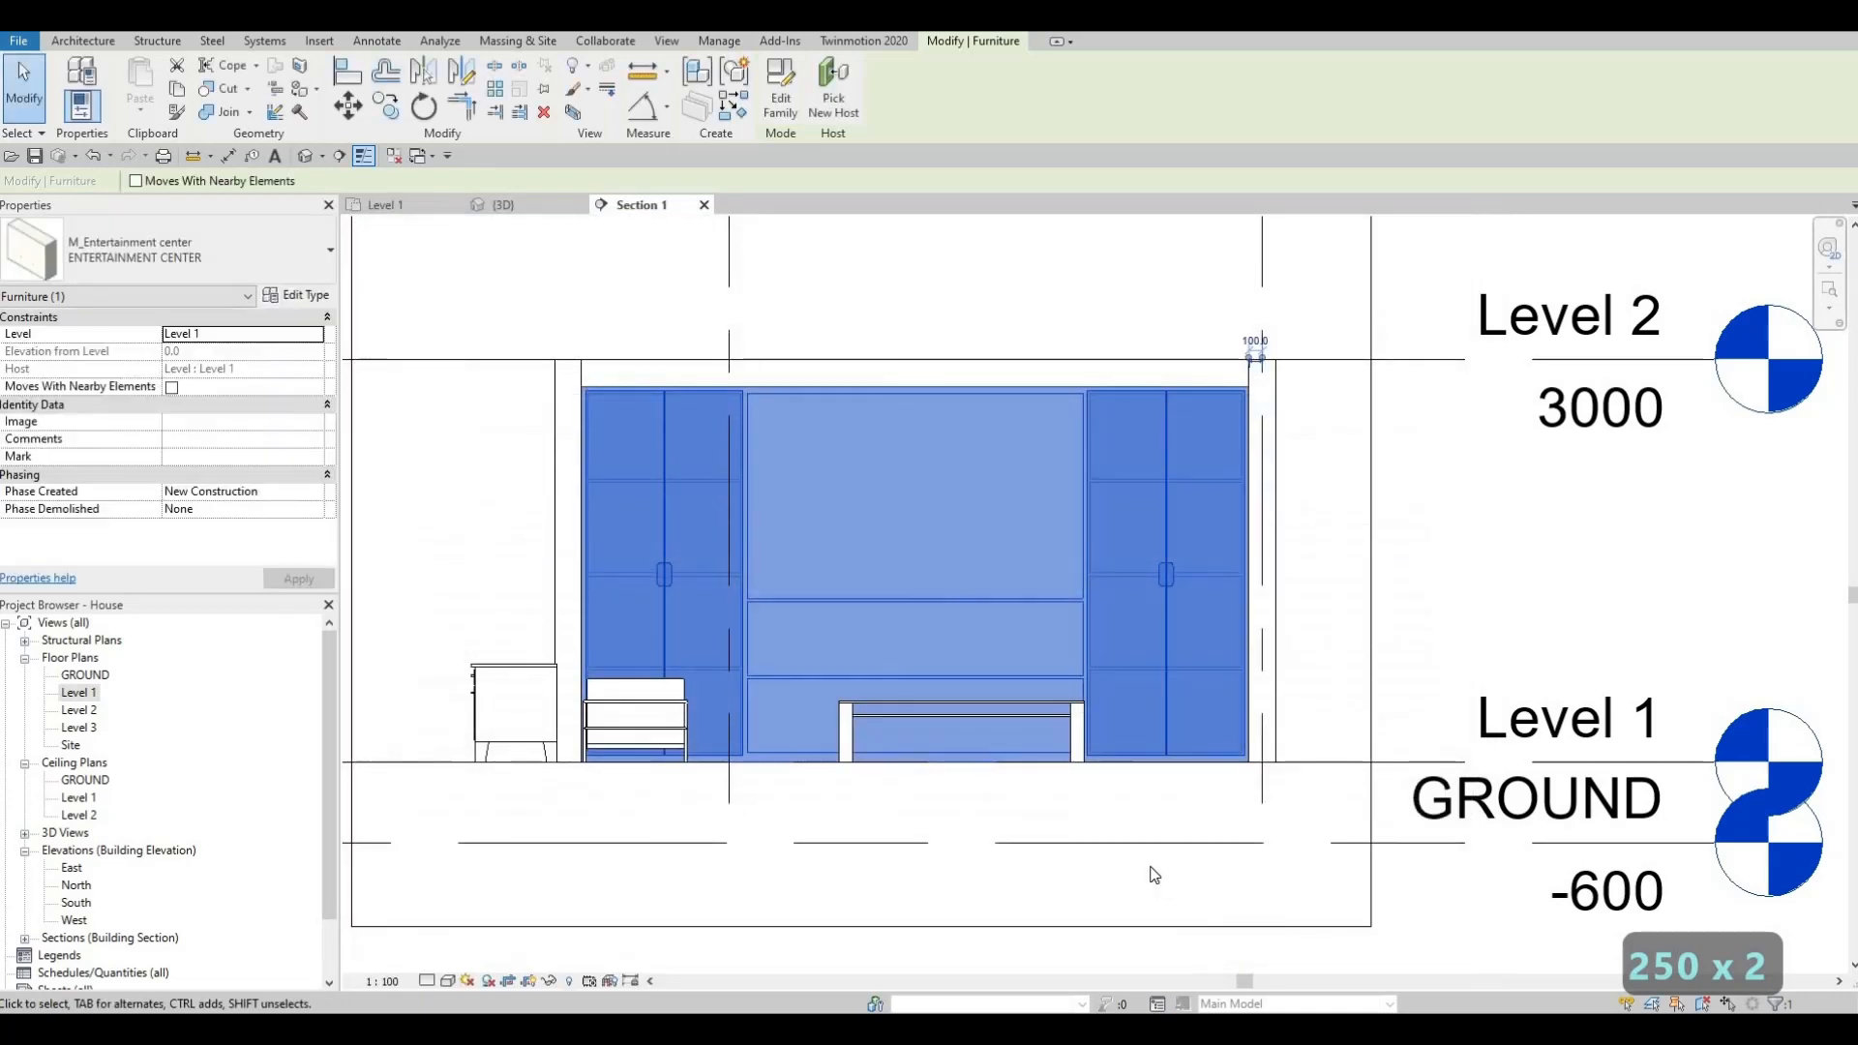
pyautogui.press('Escape')
pyautogui.press('Escape')
pyautogui.moveTo(1077, 804); pyautogui.dragTo(1073, 732, button='middle')
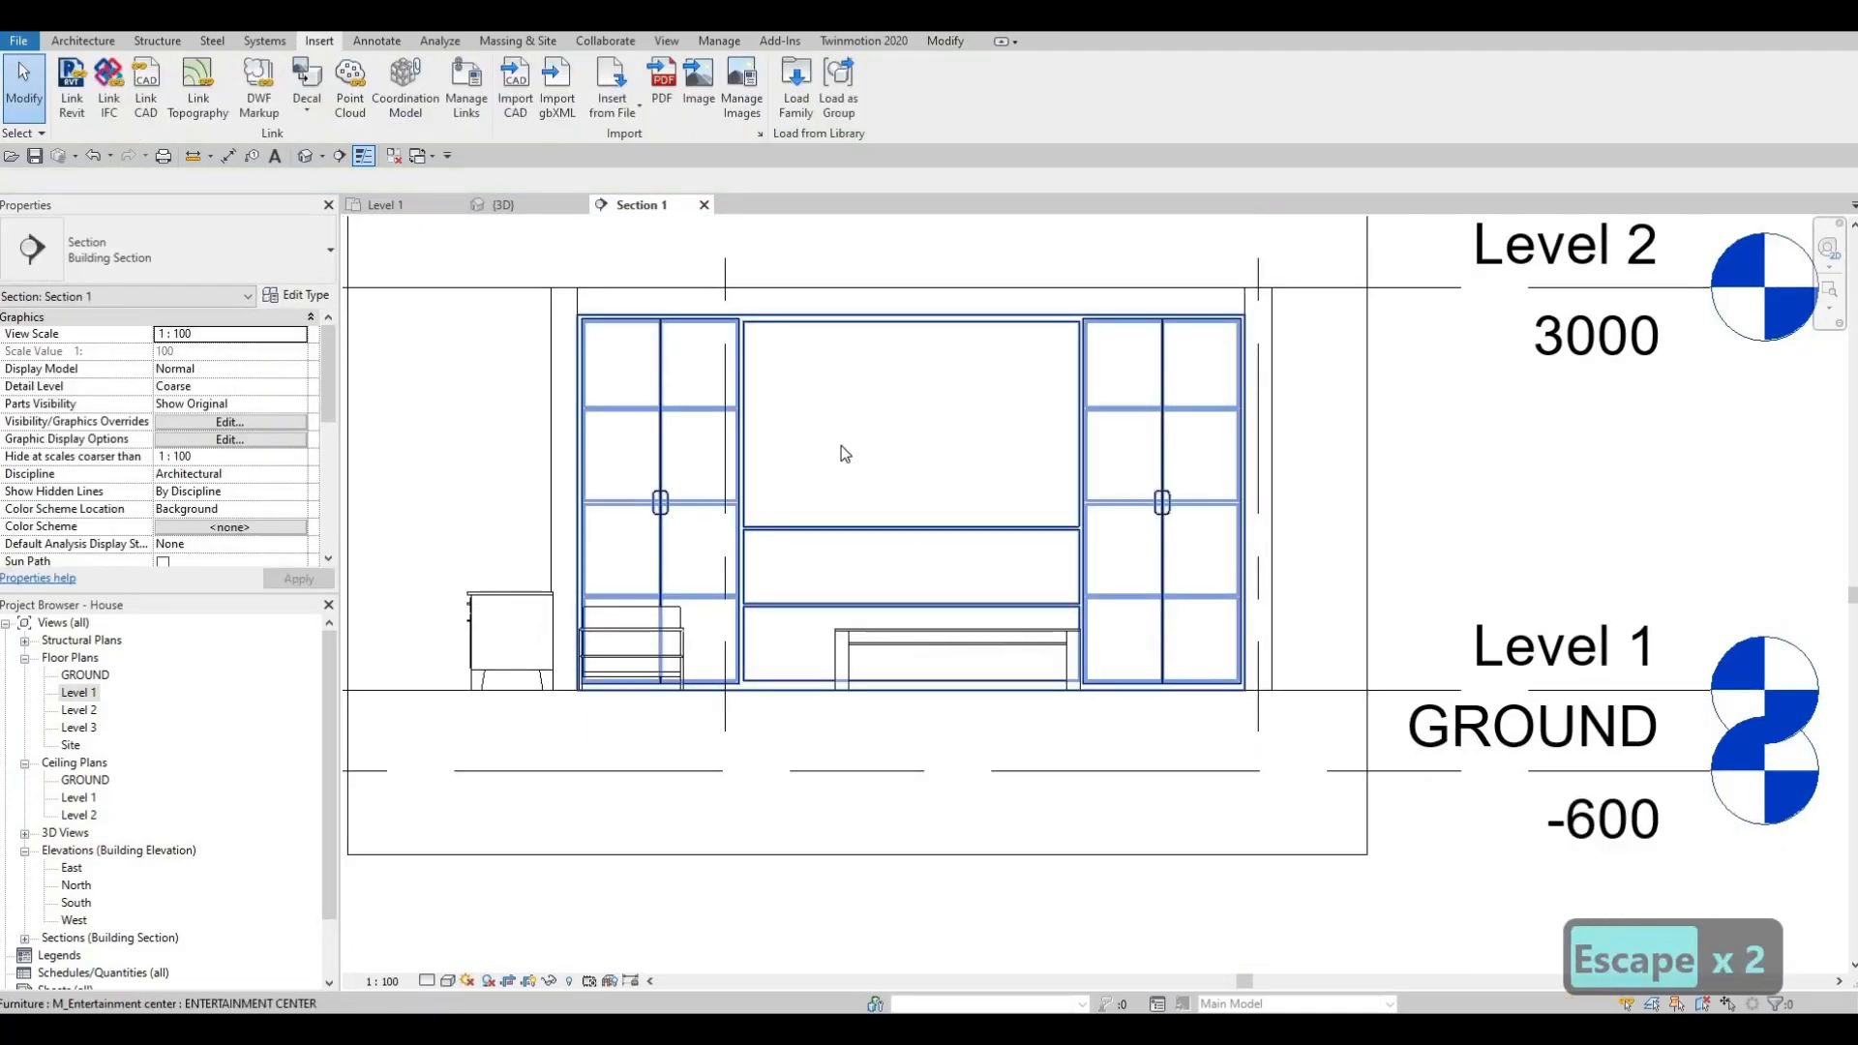
# Return to the Level 1 floor plan and load the M_TV - Flat Screen family from the Furniture library folder.
pyautogui.doubleClick(77, 693)
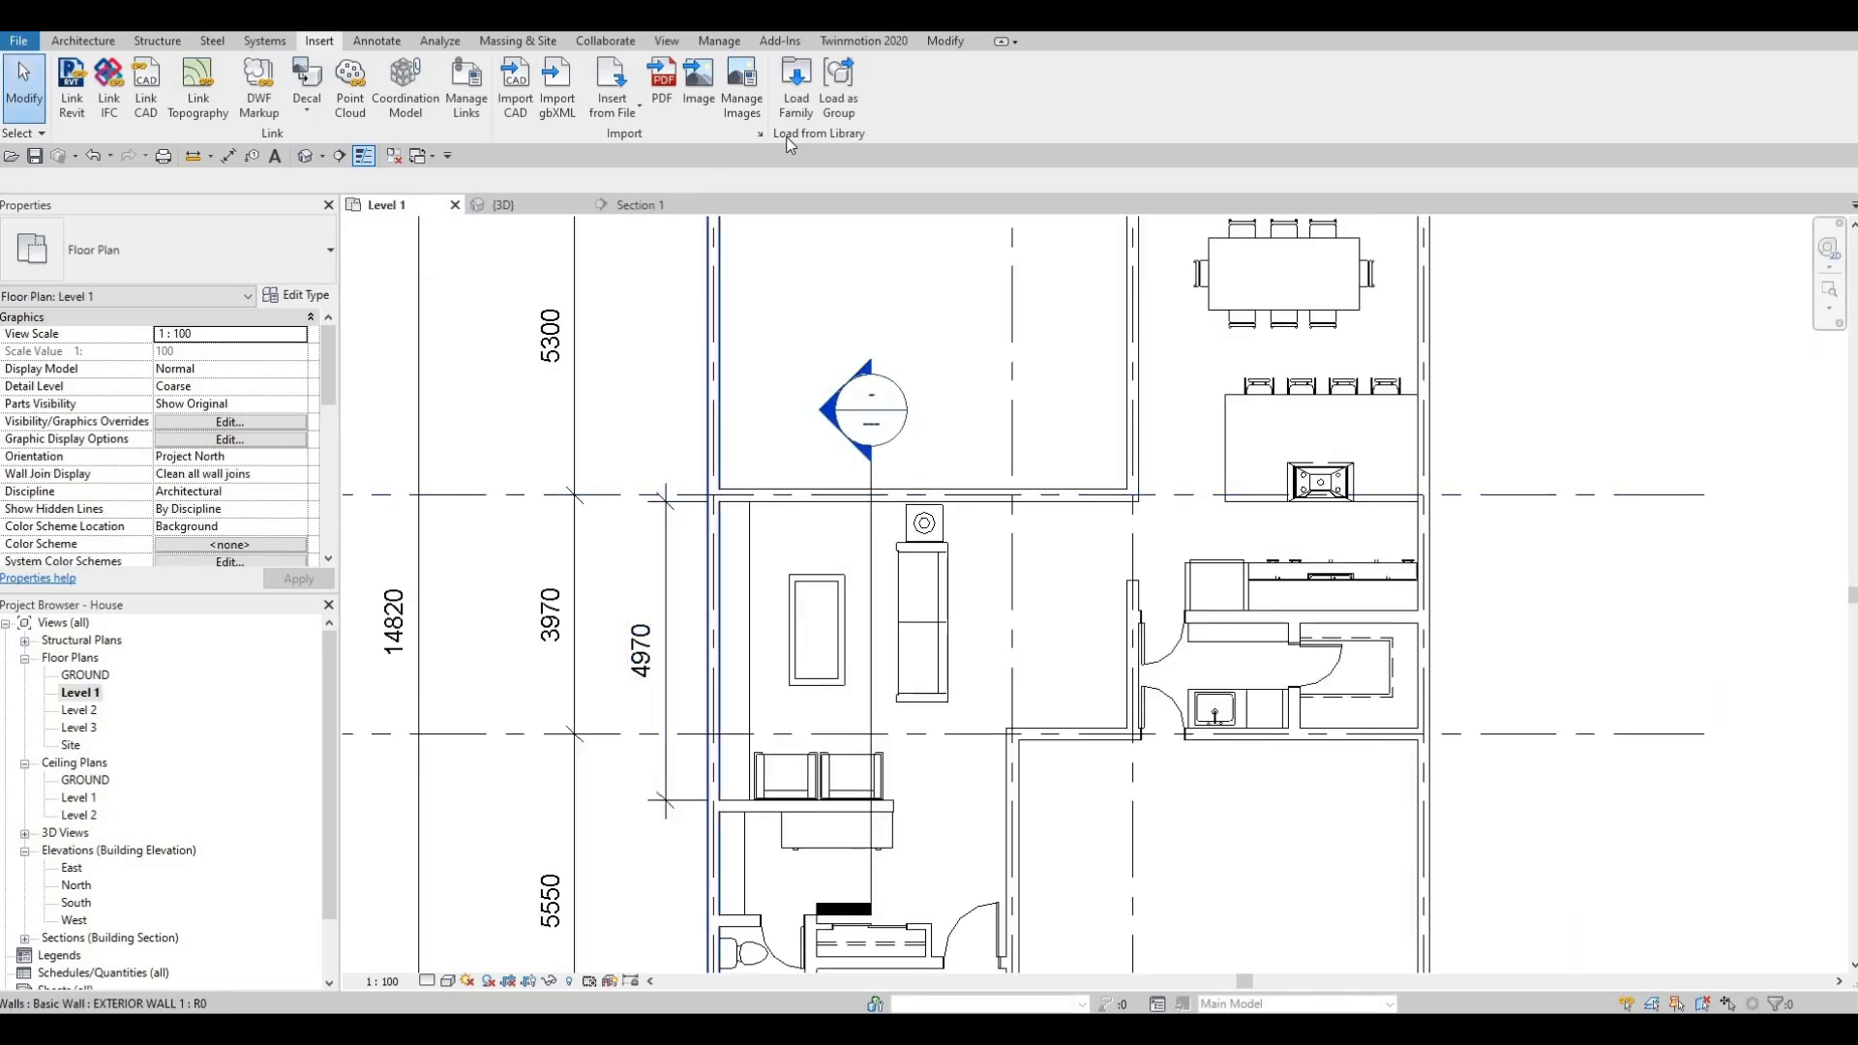
pyautogui.click(796, 102)
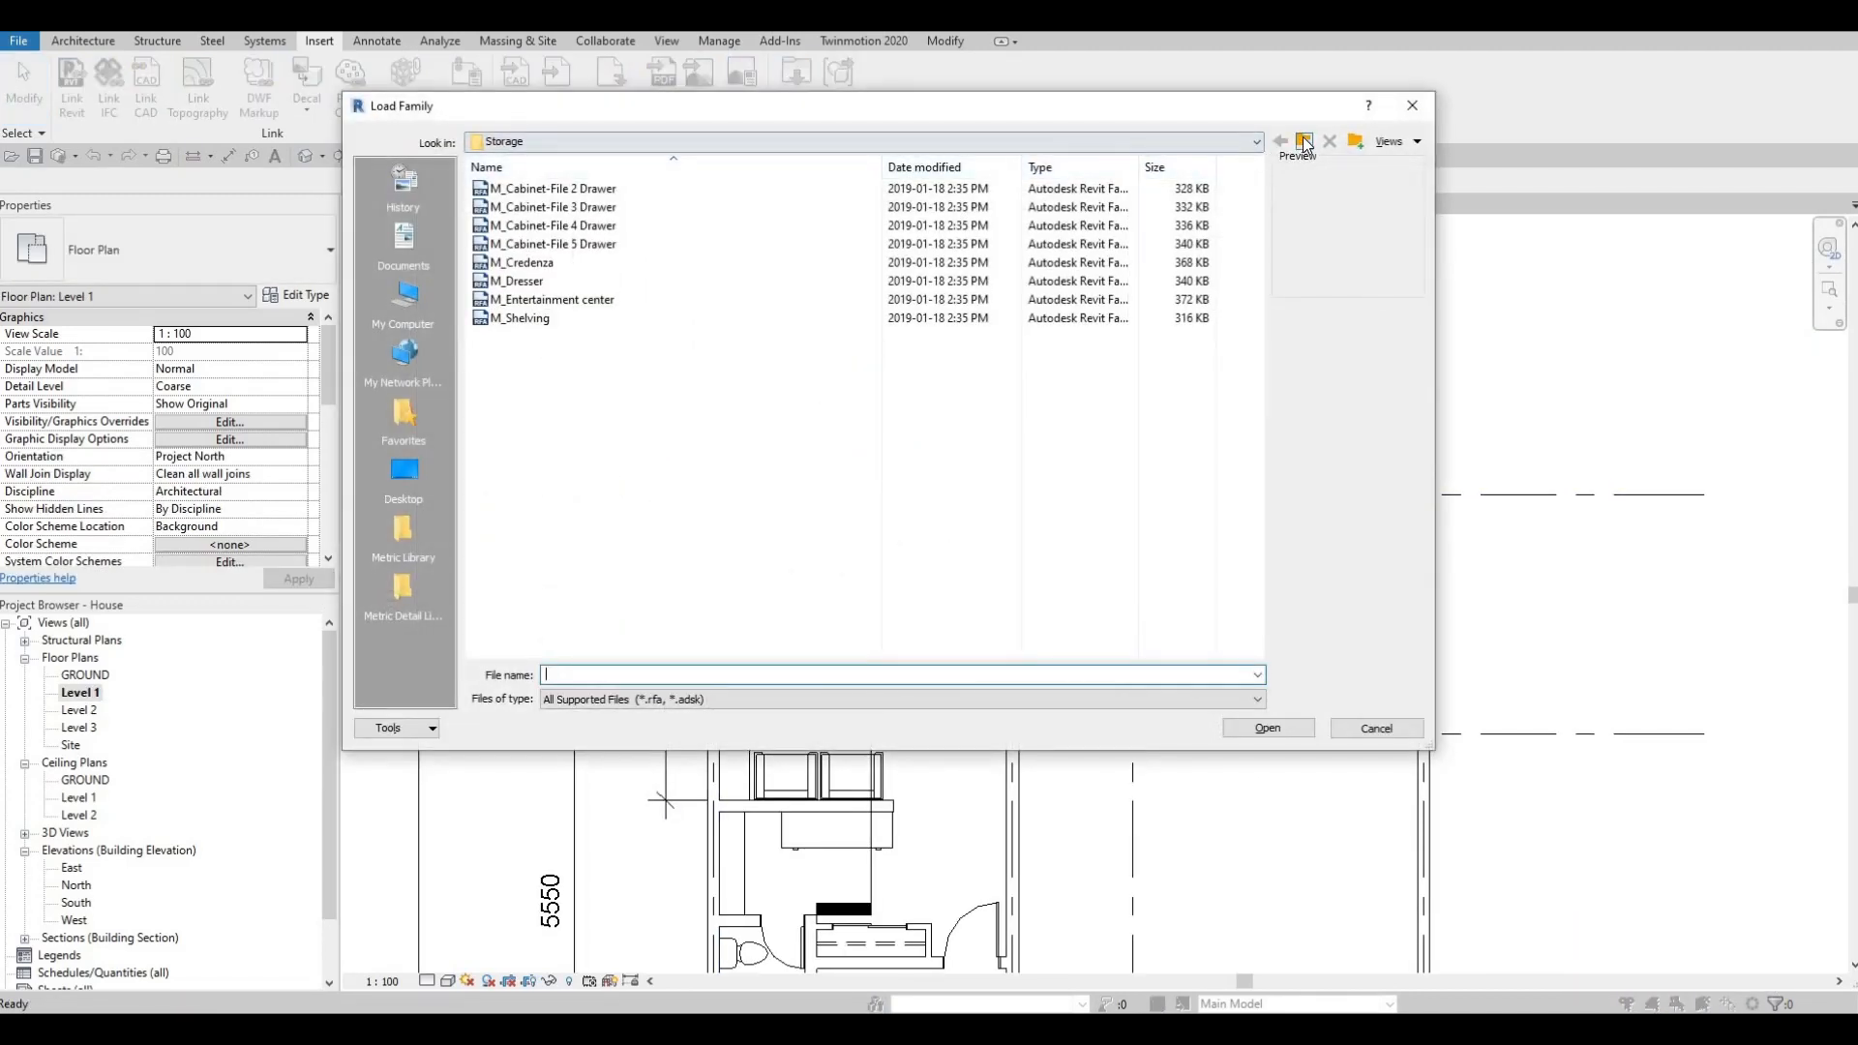
pyautogui.click(1303, 144)
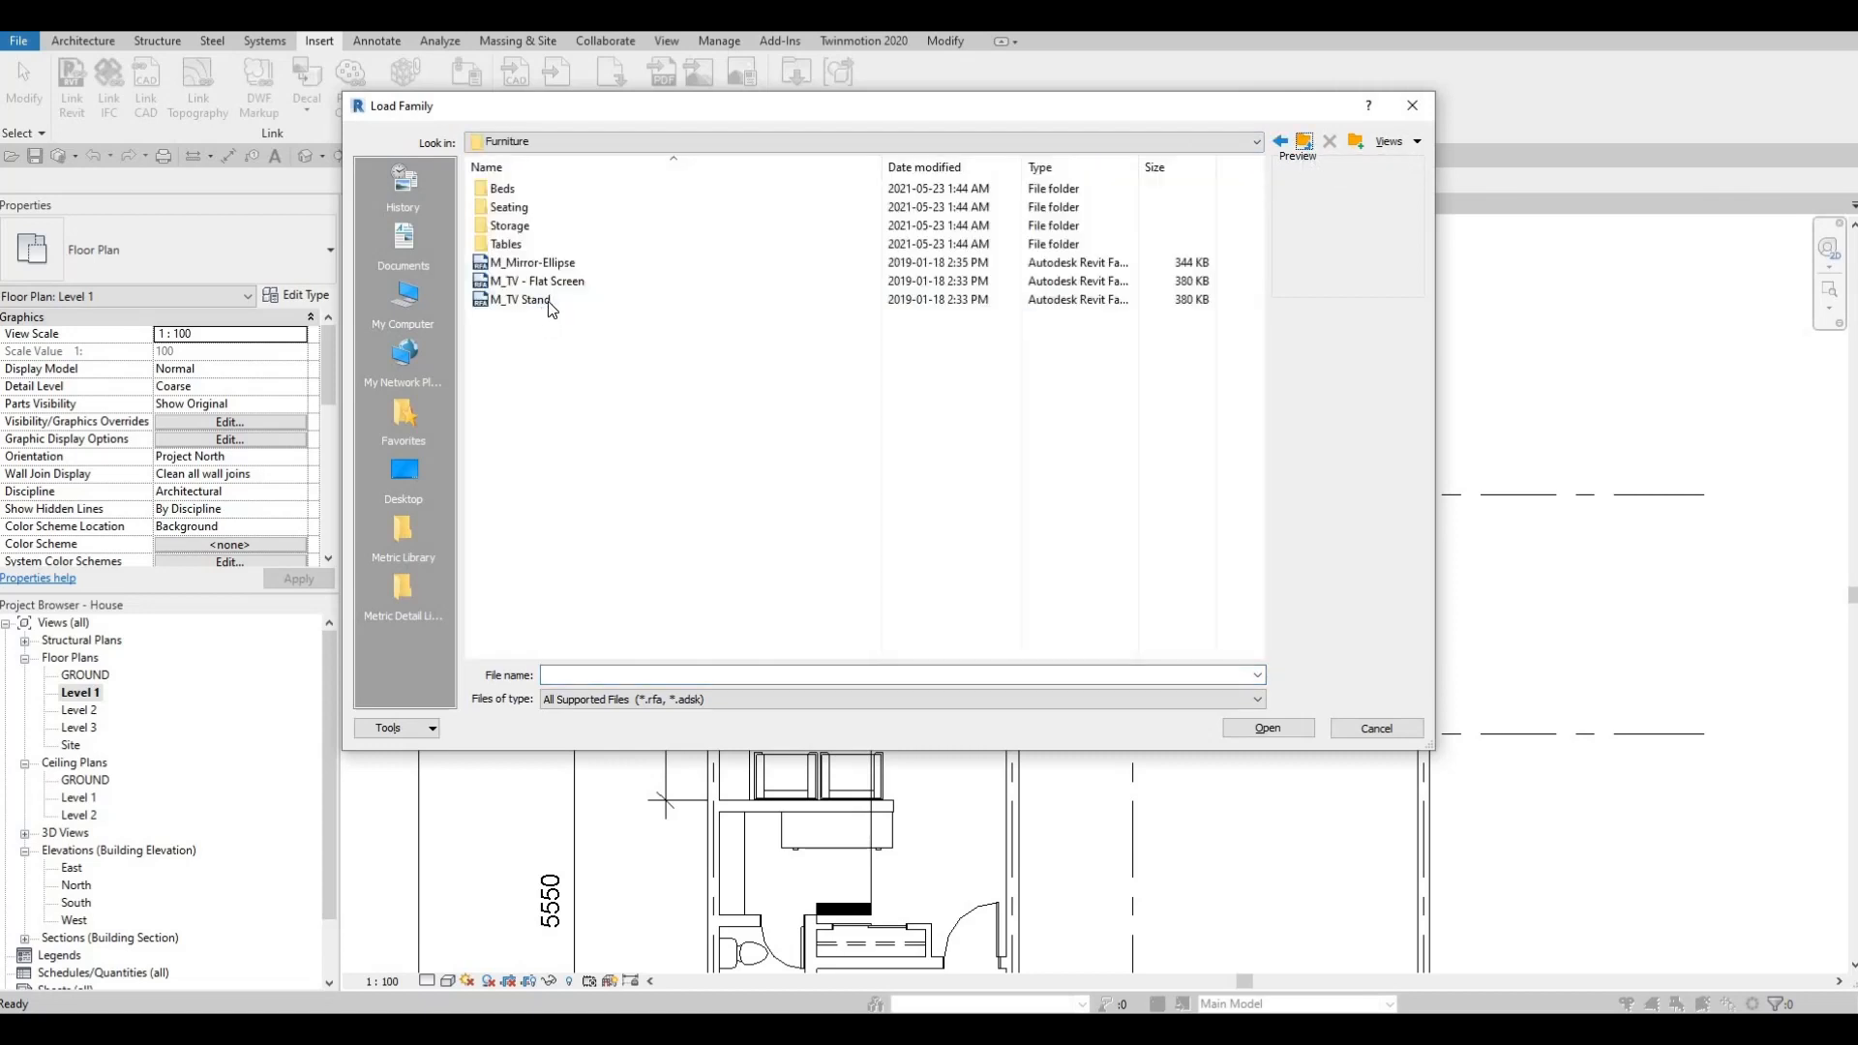
pyautogui.click(561, 283)
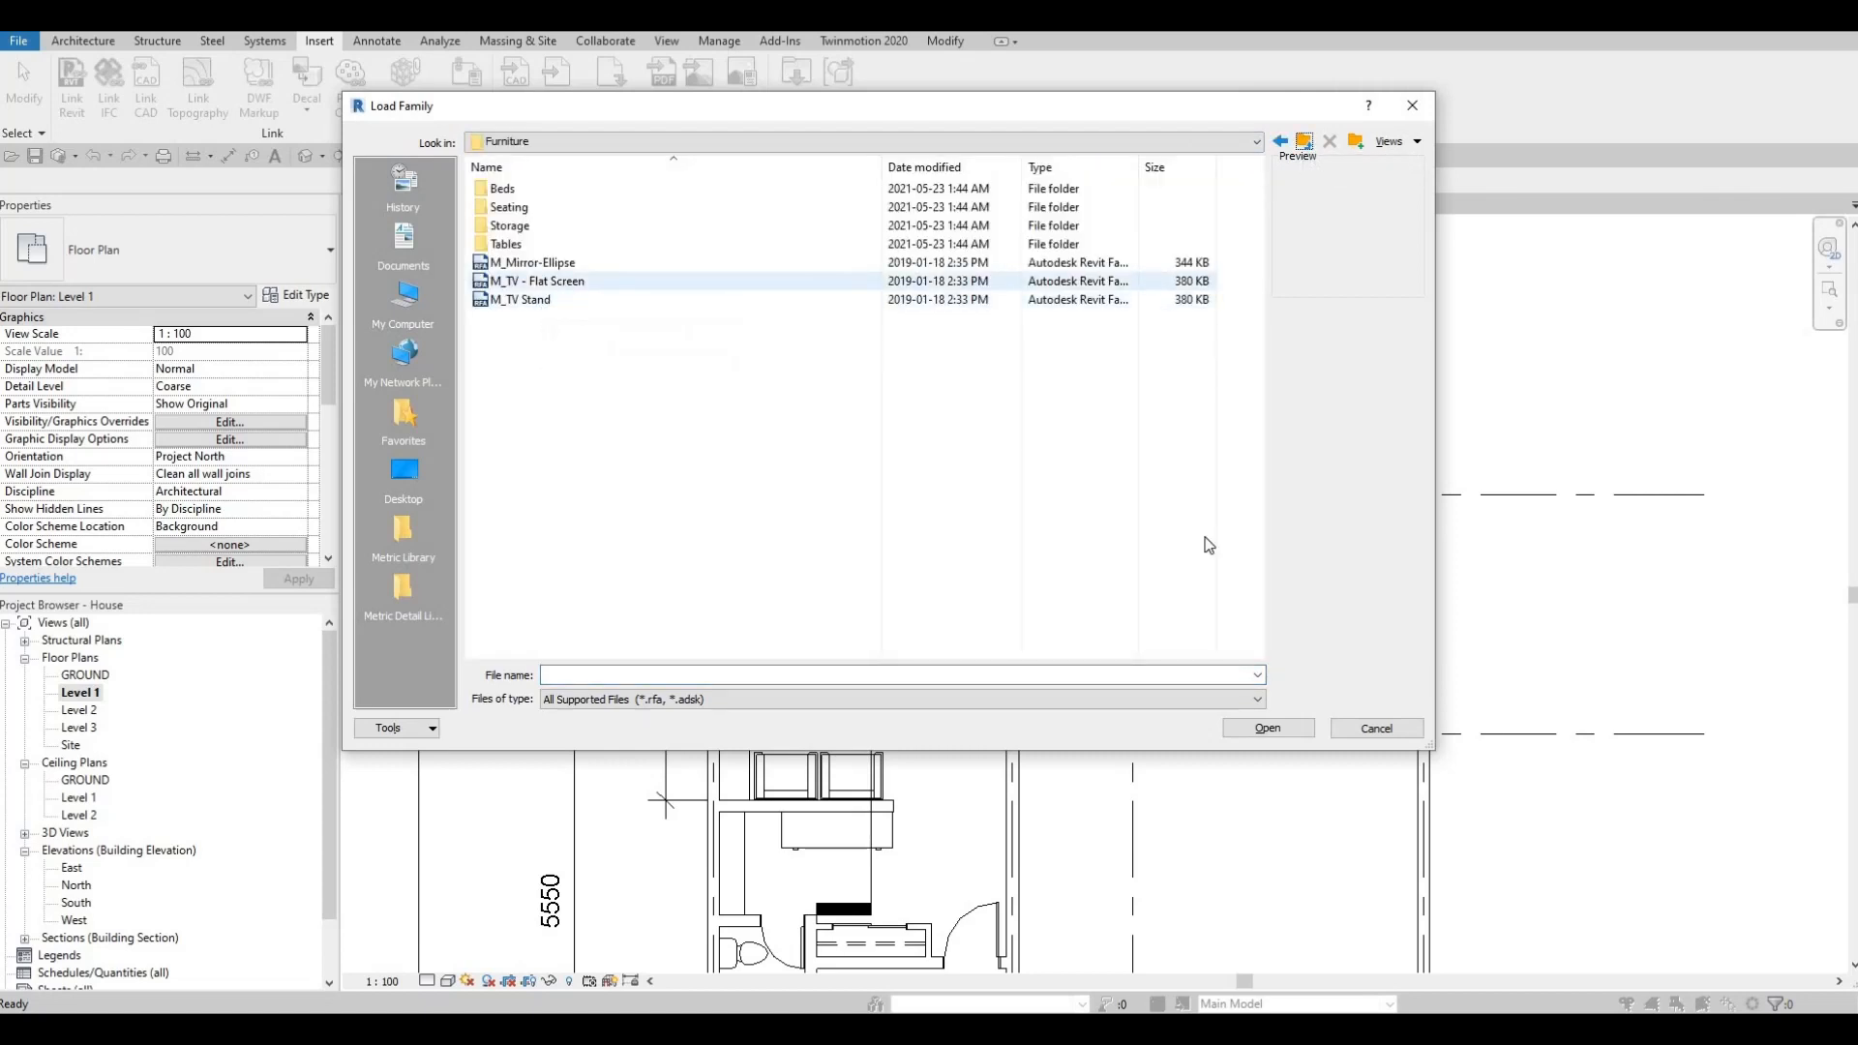
pyautogui.click(1265, 729)
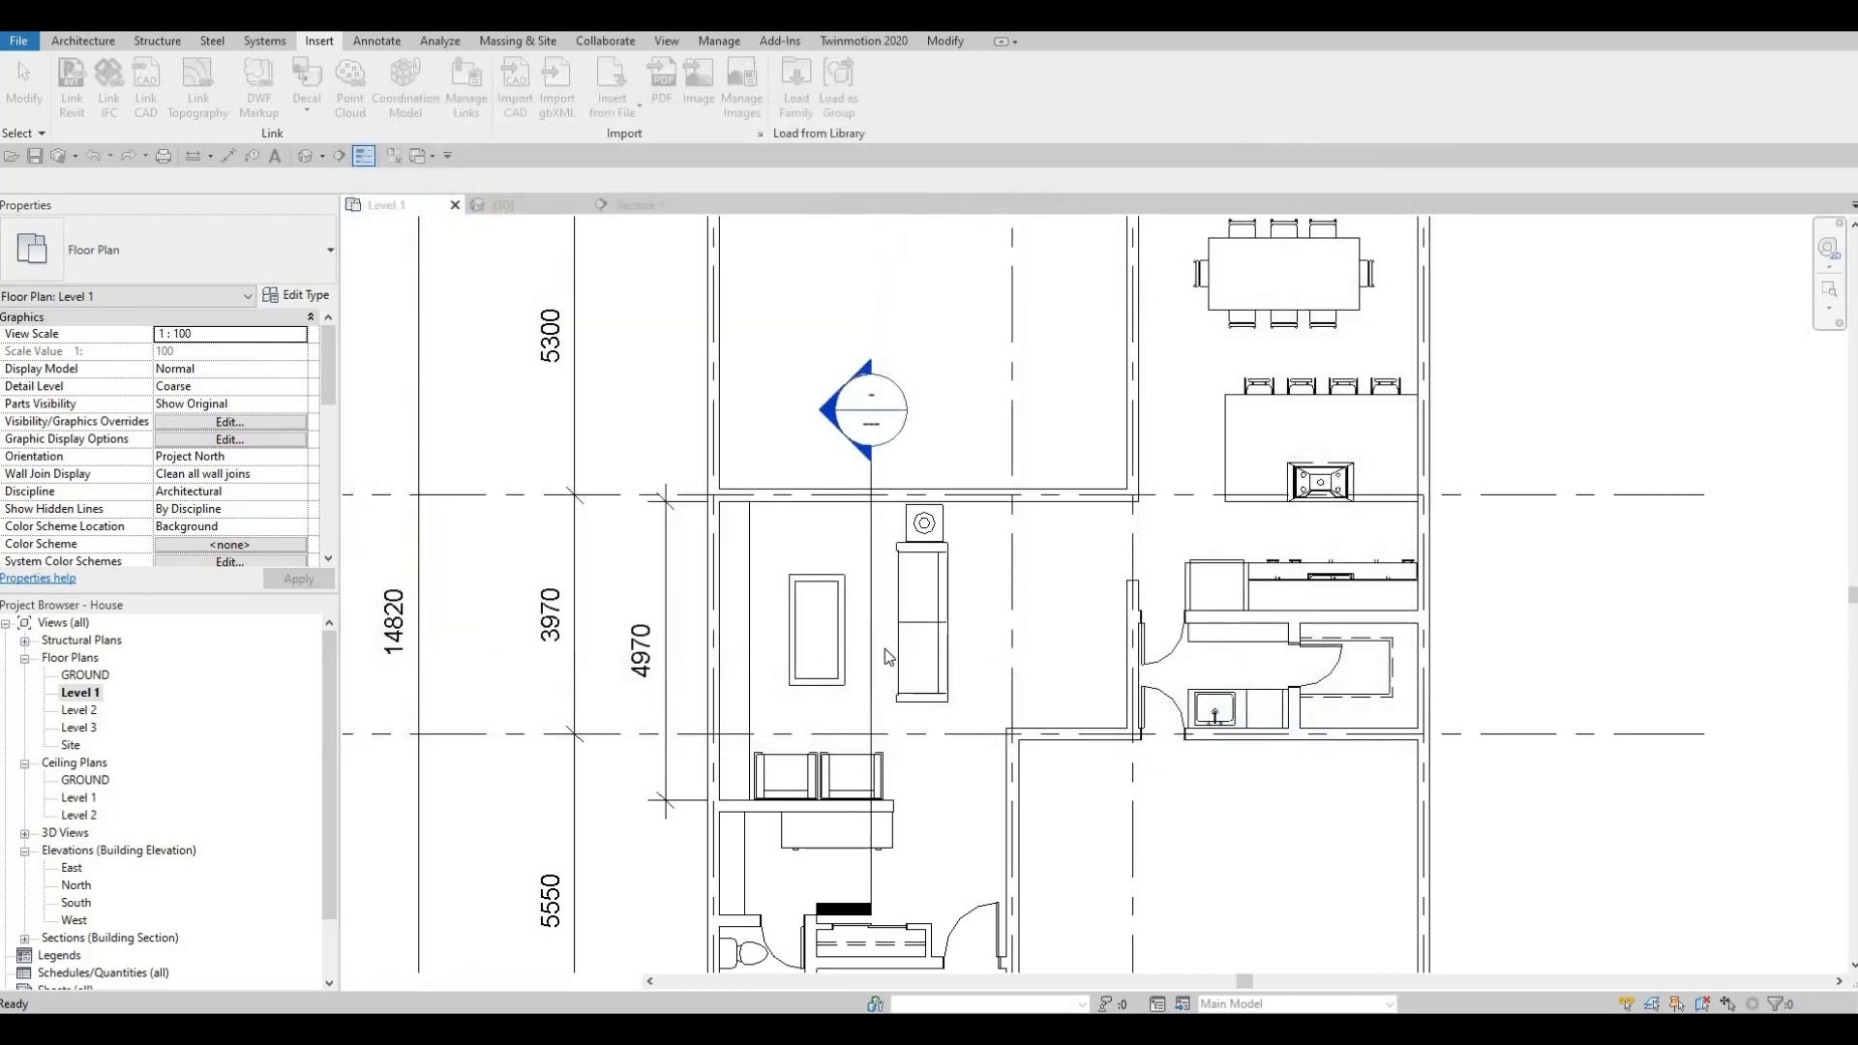
# Place a 0810mm flat-screen TV, rotated to face the sofa, at the front edge of the entertainment center near its middle.
pyautogui.press('c')
pyautogui.press('m')
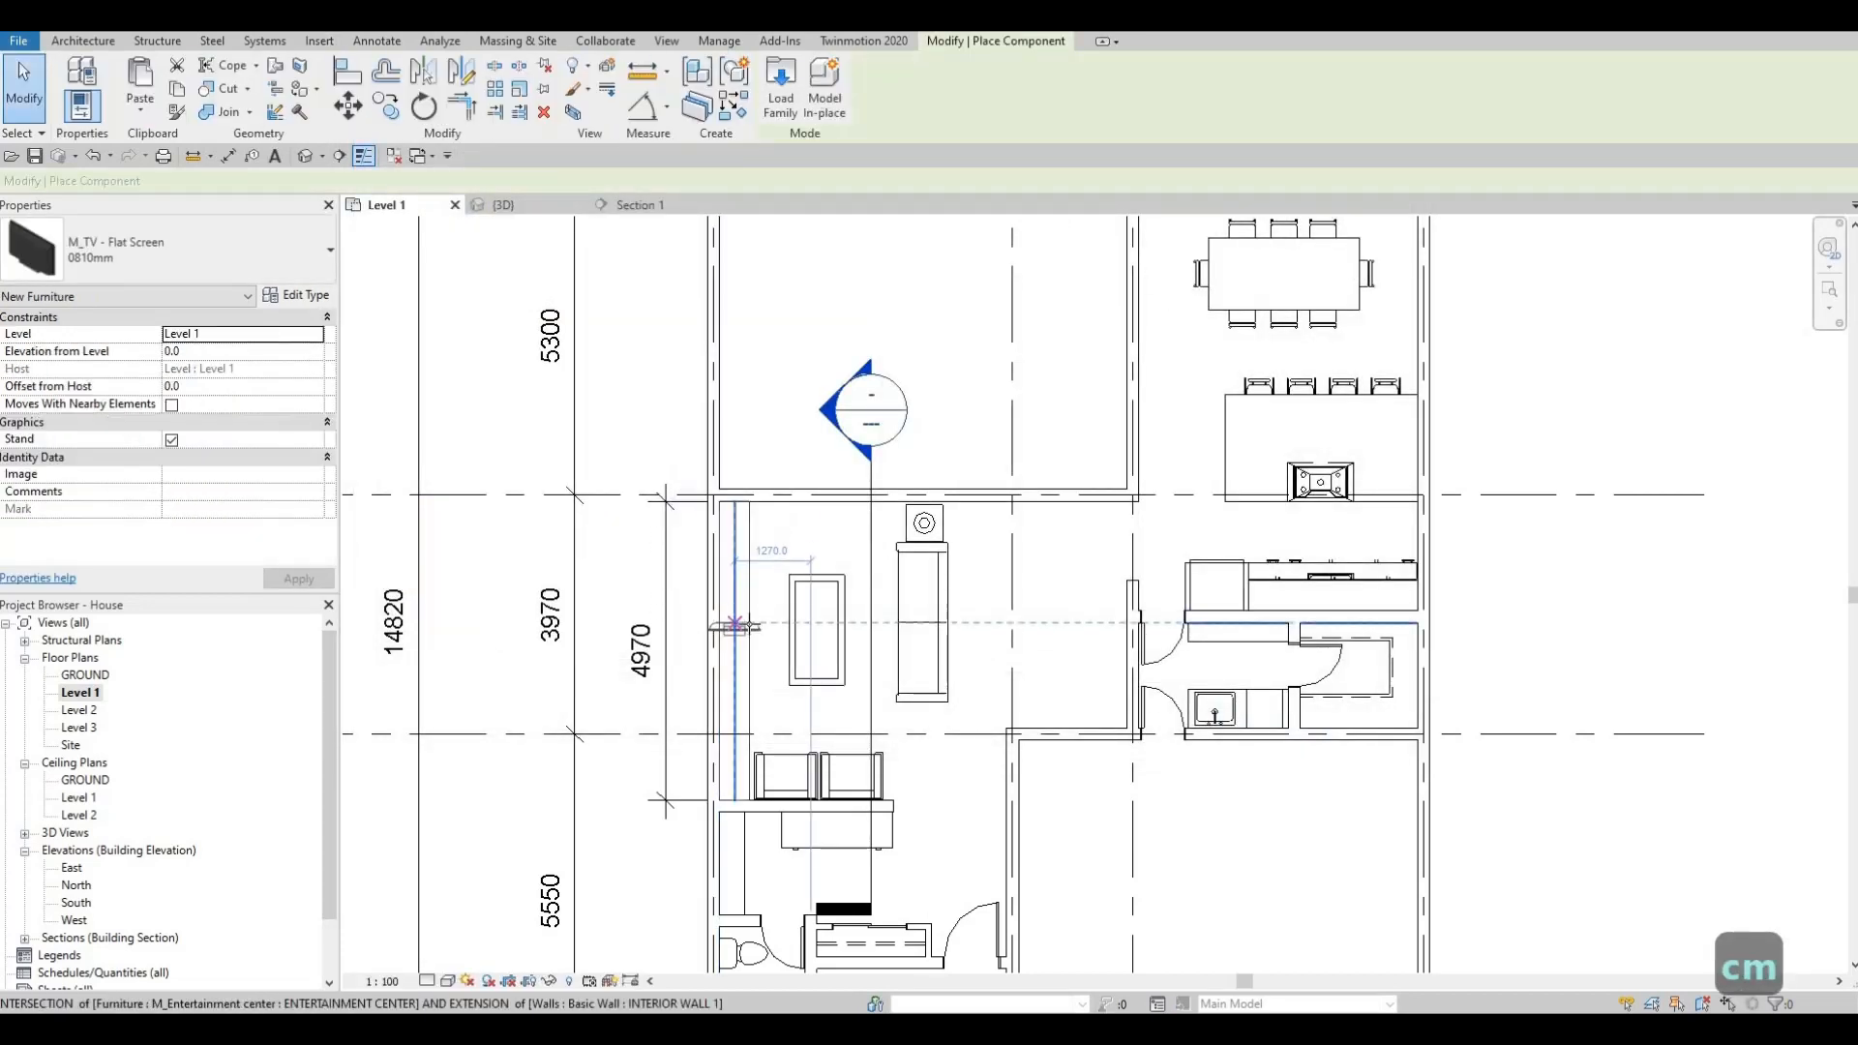
pyautogui.scroll(2, 750, 625)
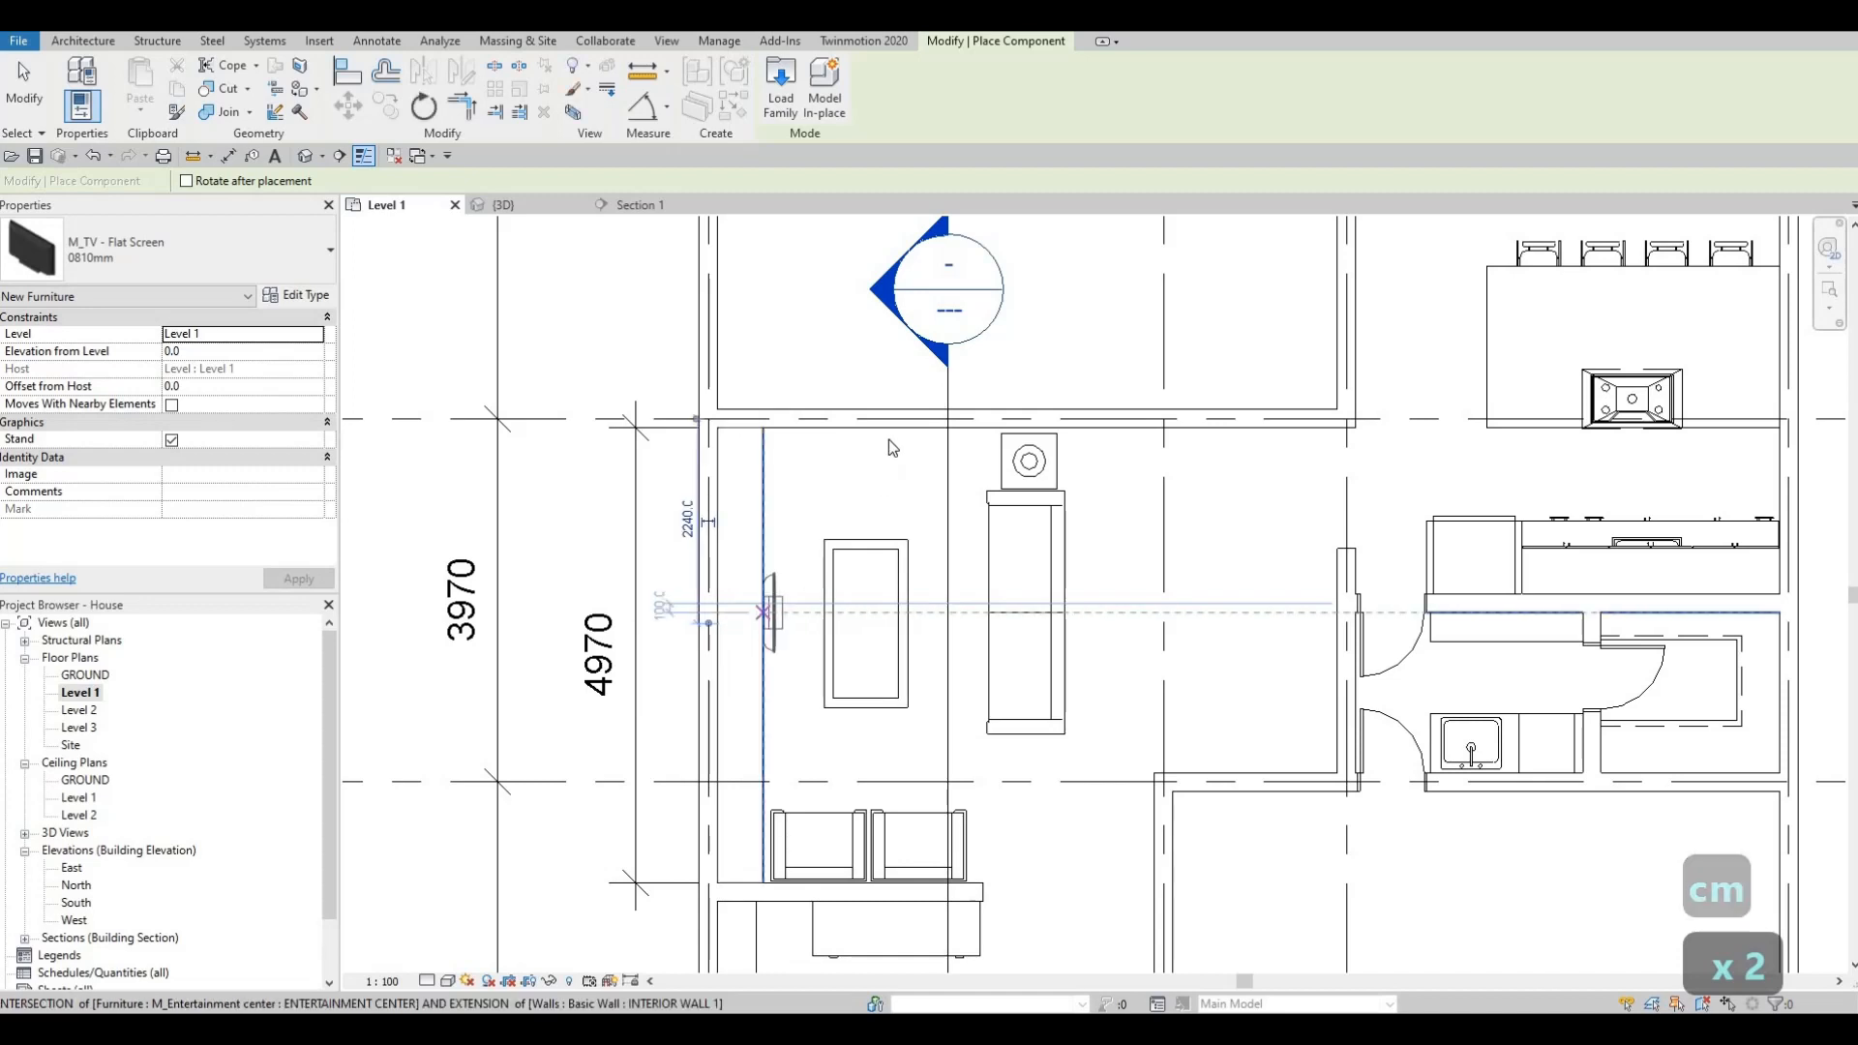
pyautogui.scroll(-2, 768, 607)
pyautogui.press('Escape')
pyautogui.press('Escape')
pyautogui.press('Escape')
pyautogui.press('Escape')
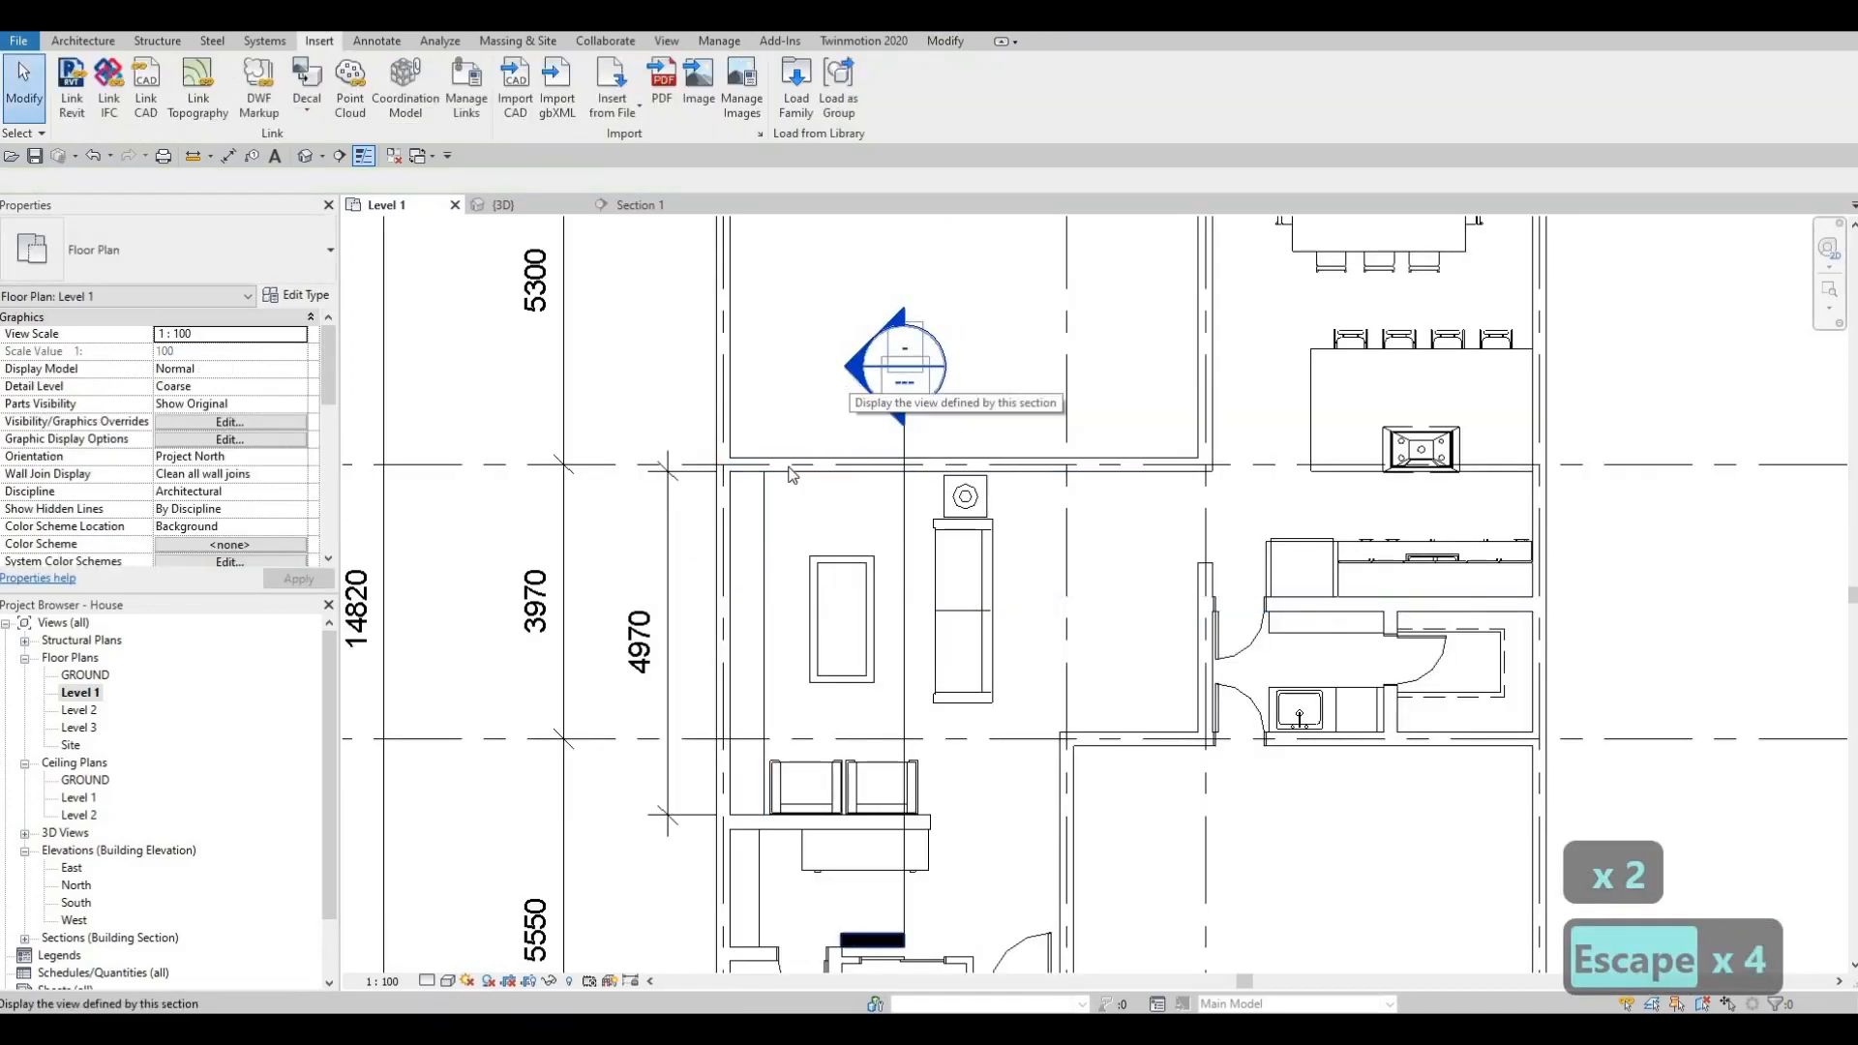
# Open Section 1 from its marker in the plan and select the flat-screen TV.
pyautogui.doubleClick(852, 384)
pyautogui.click(931, 617)
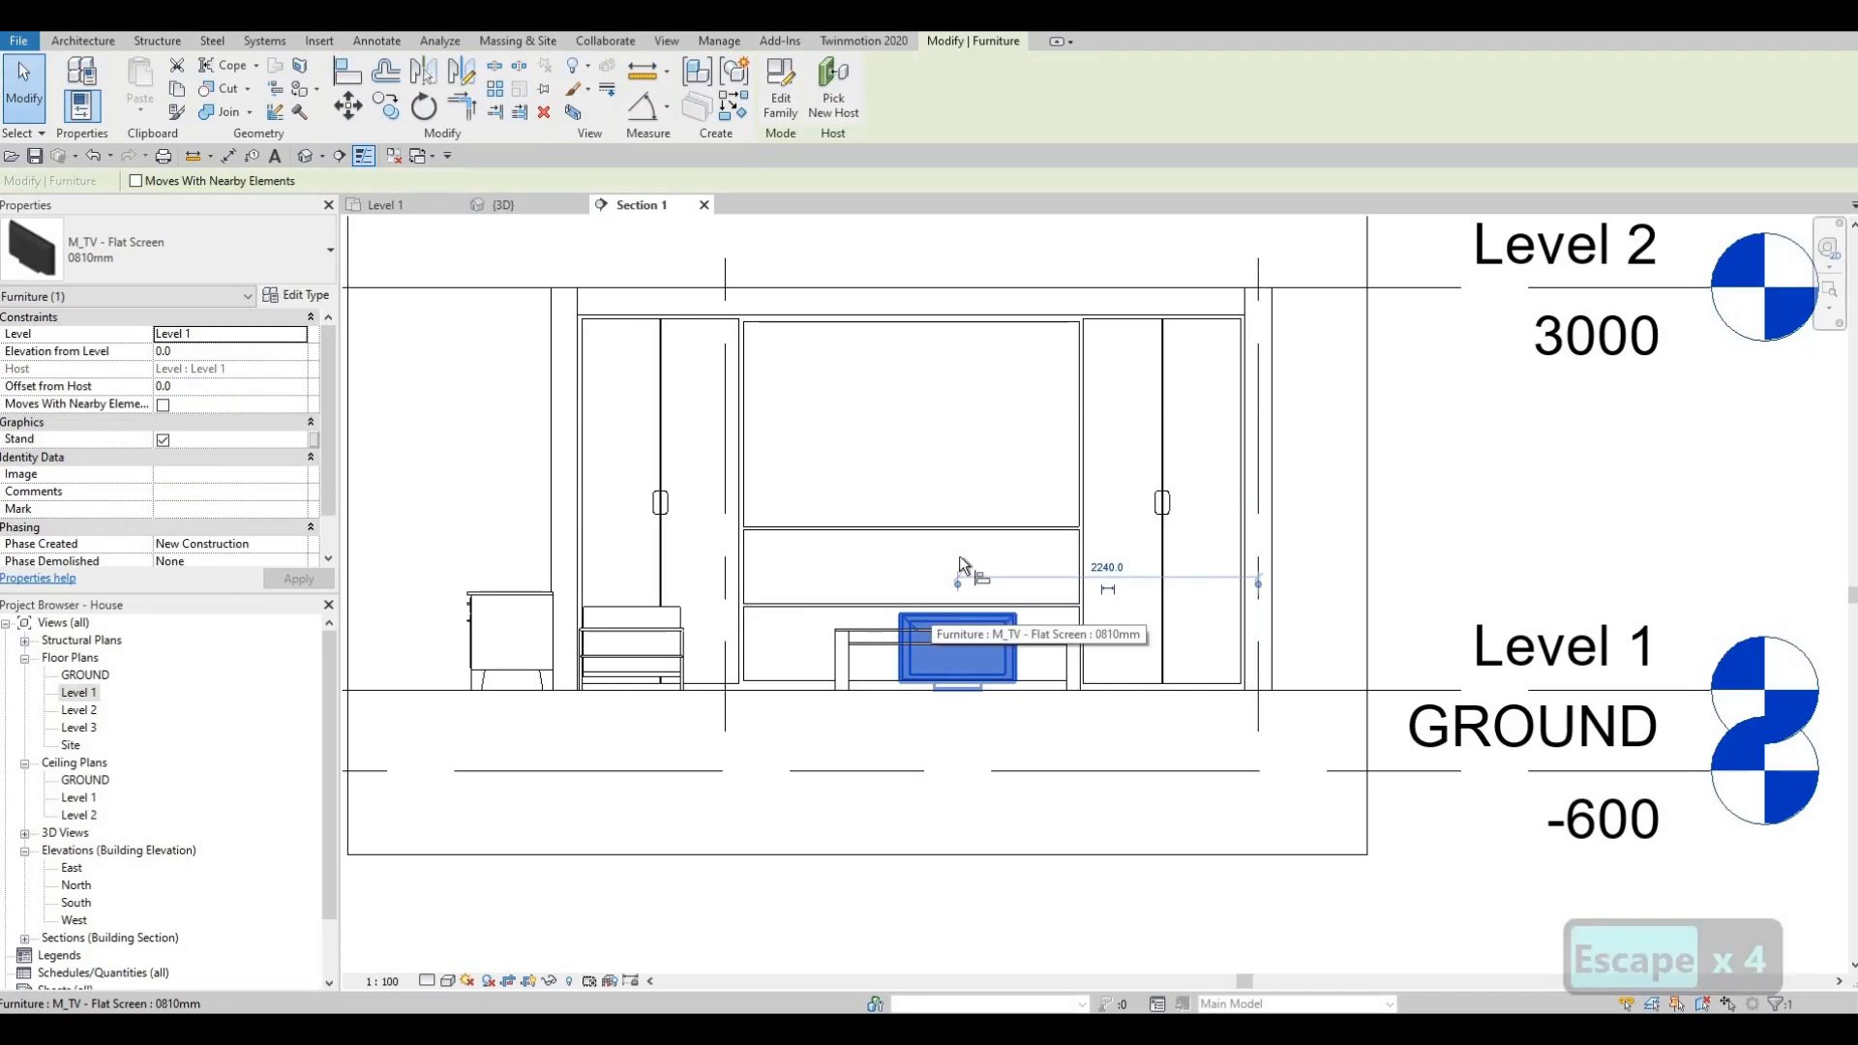
pyautogui.press('a')
pyautogui.press('l')
pyautogui.scroll(2, 856, 509)
pyautogui.click(856, 510)
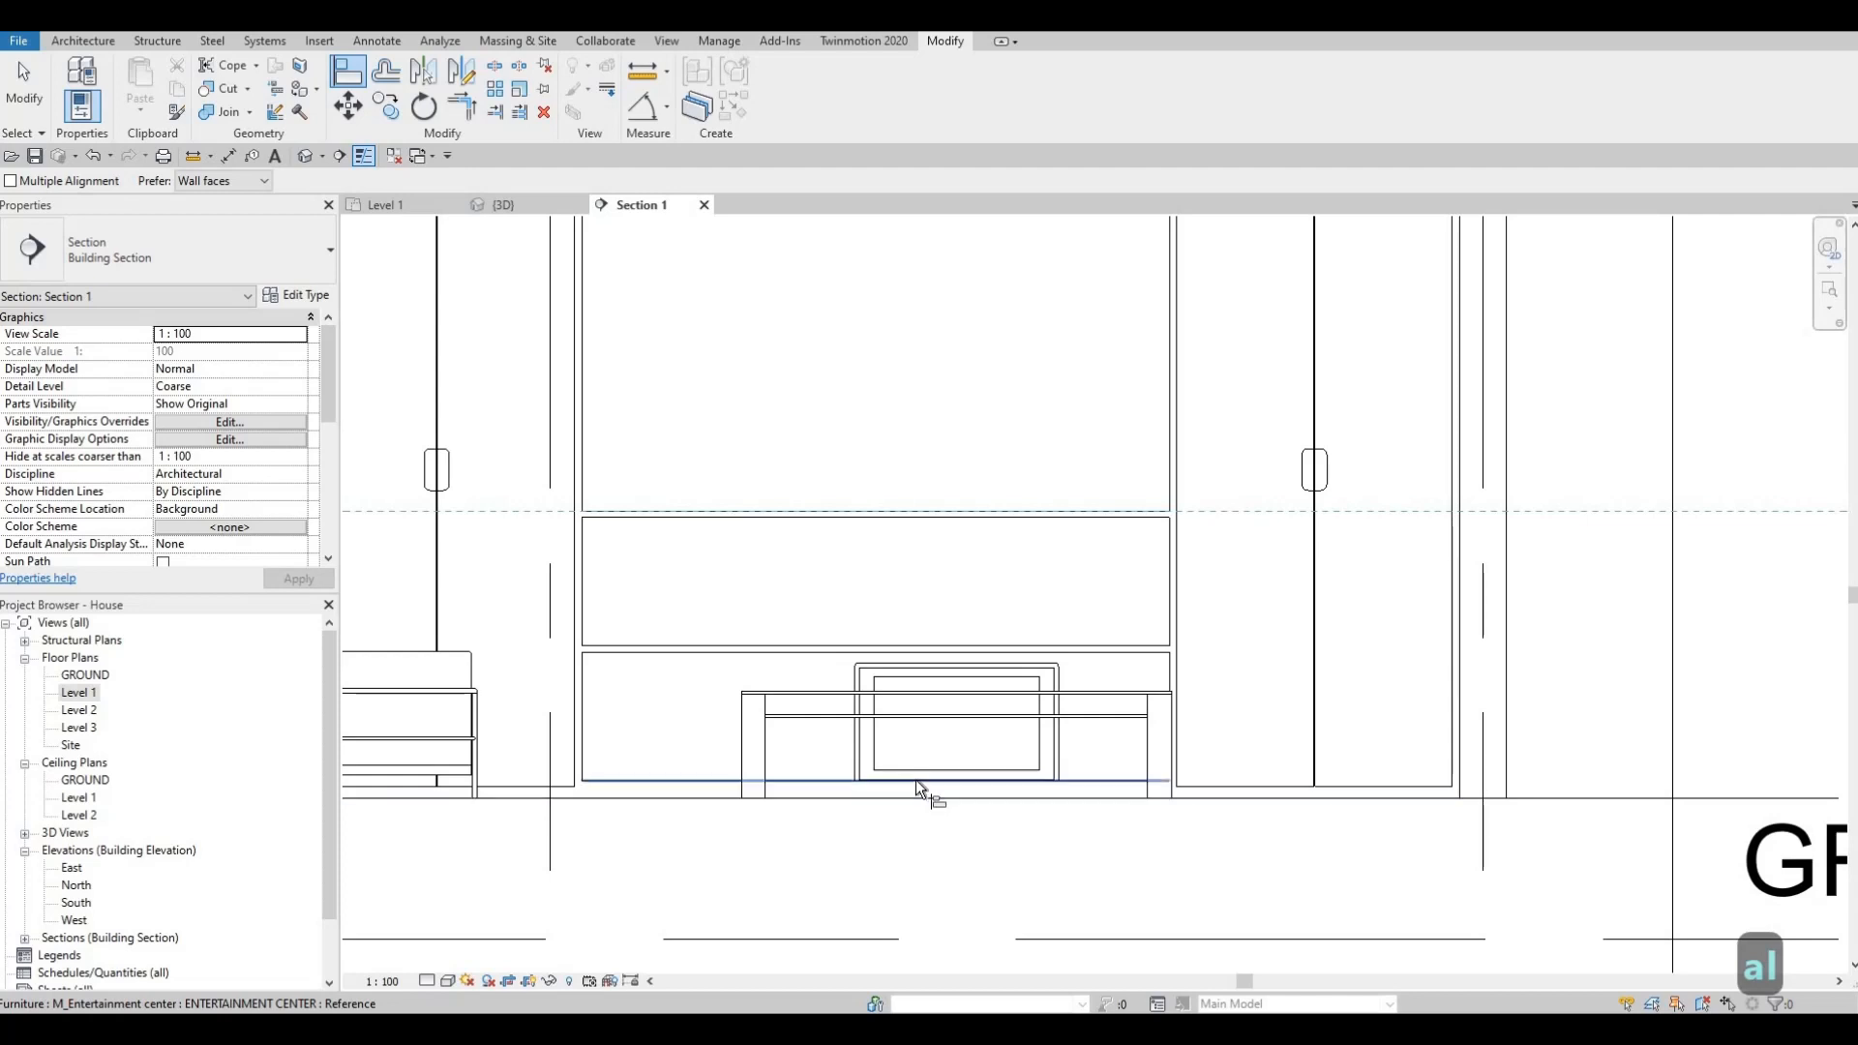
pyautogui.press('Escape')
pyautogui.press('Escape')
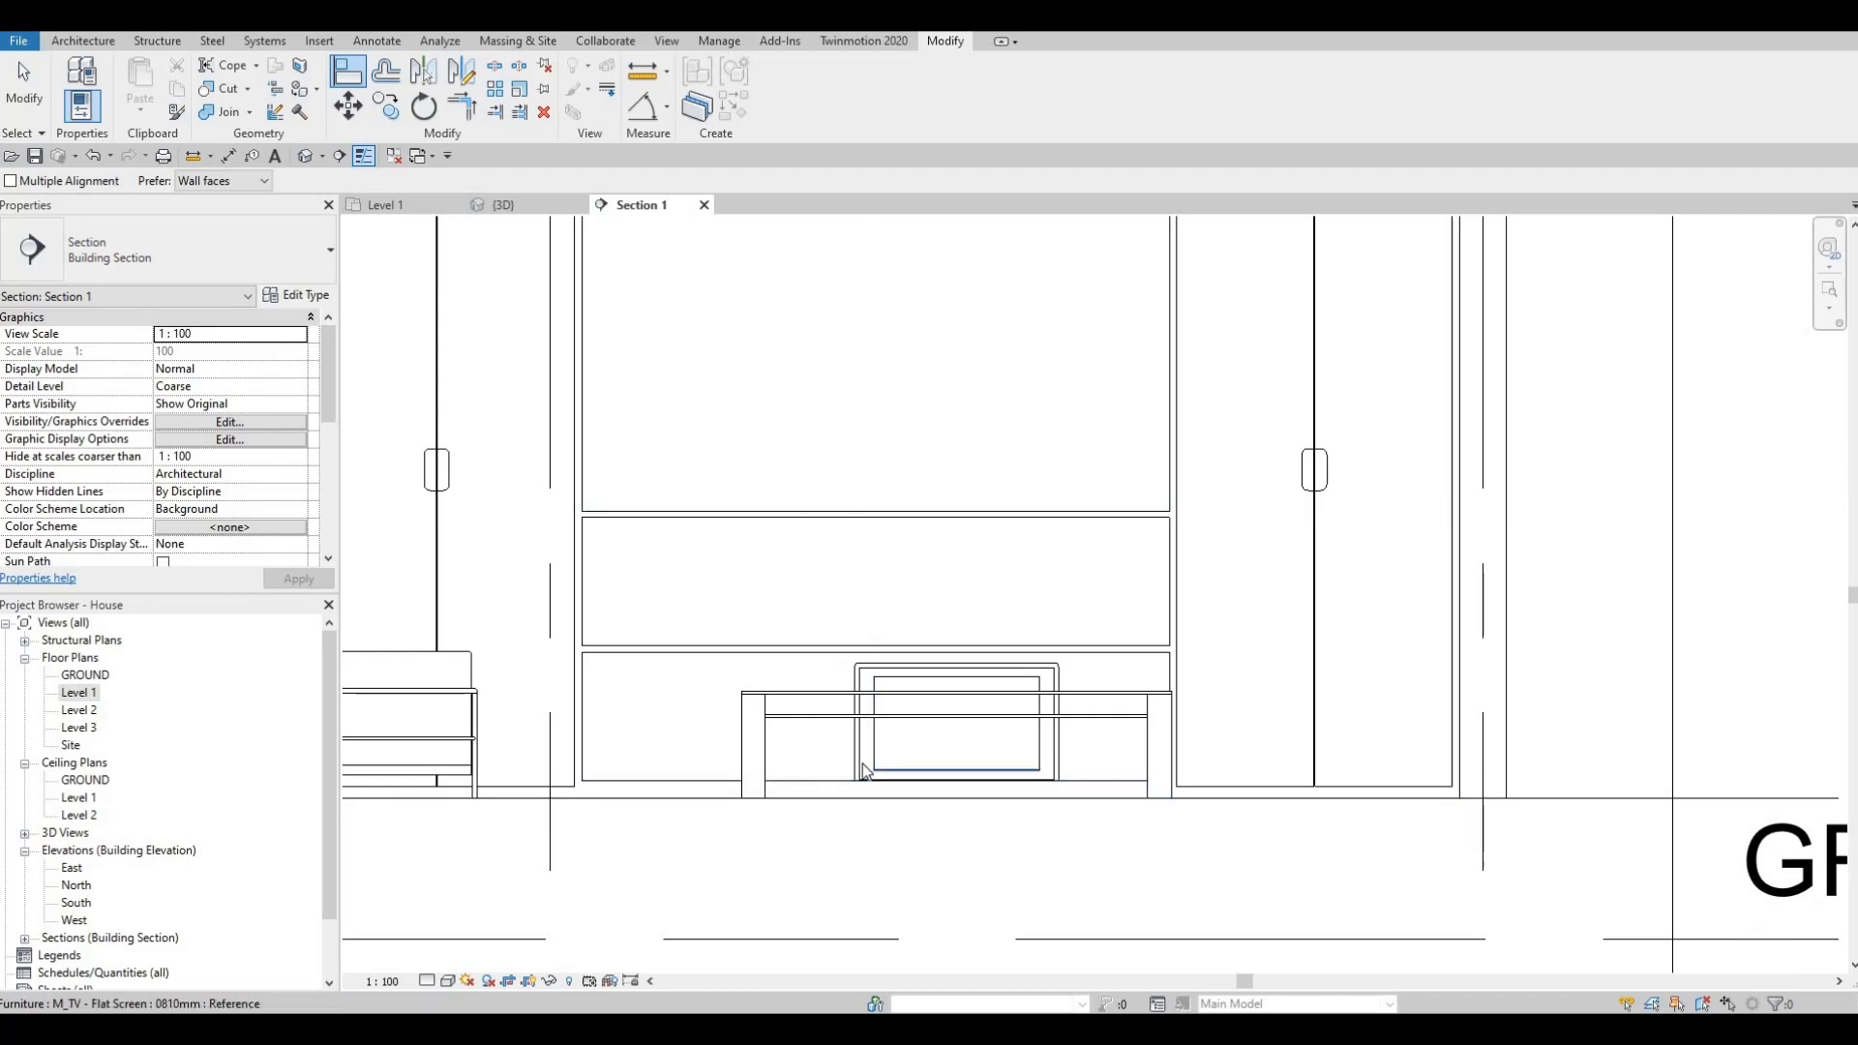
pyautogui.press('Escape')
# Align the lower edge of the TV's screen with the top of the shelf under the entertainment center's large central opening.
pyautogui.press('a')
pyautogui.press('l')
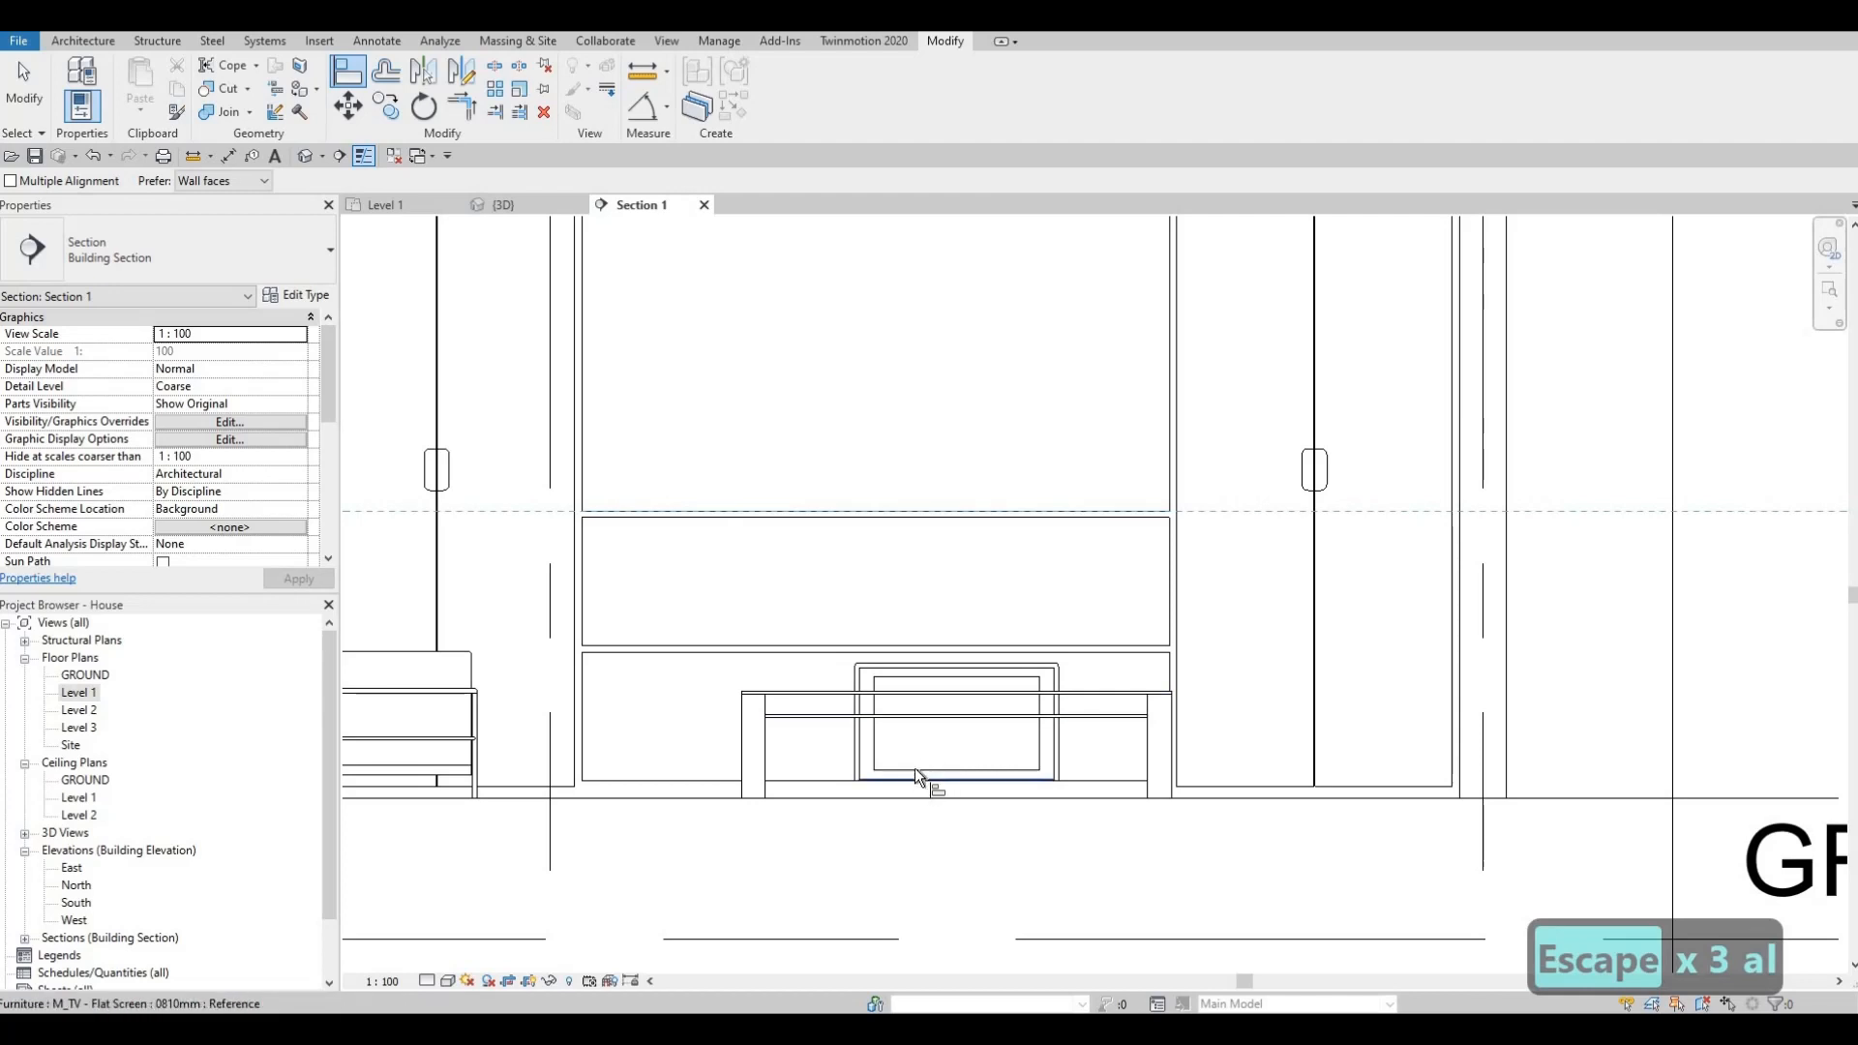
pyautogui.click(898, 512)
pyautogui.click(897, 526)
pyautogui.press('Escape')
pyautogui.press('Escape')
# Align the underside of the TV's stand with the top of the shelf under the large central opening.
pyautogui.press('a')
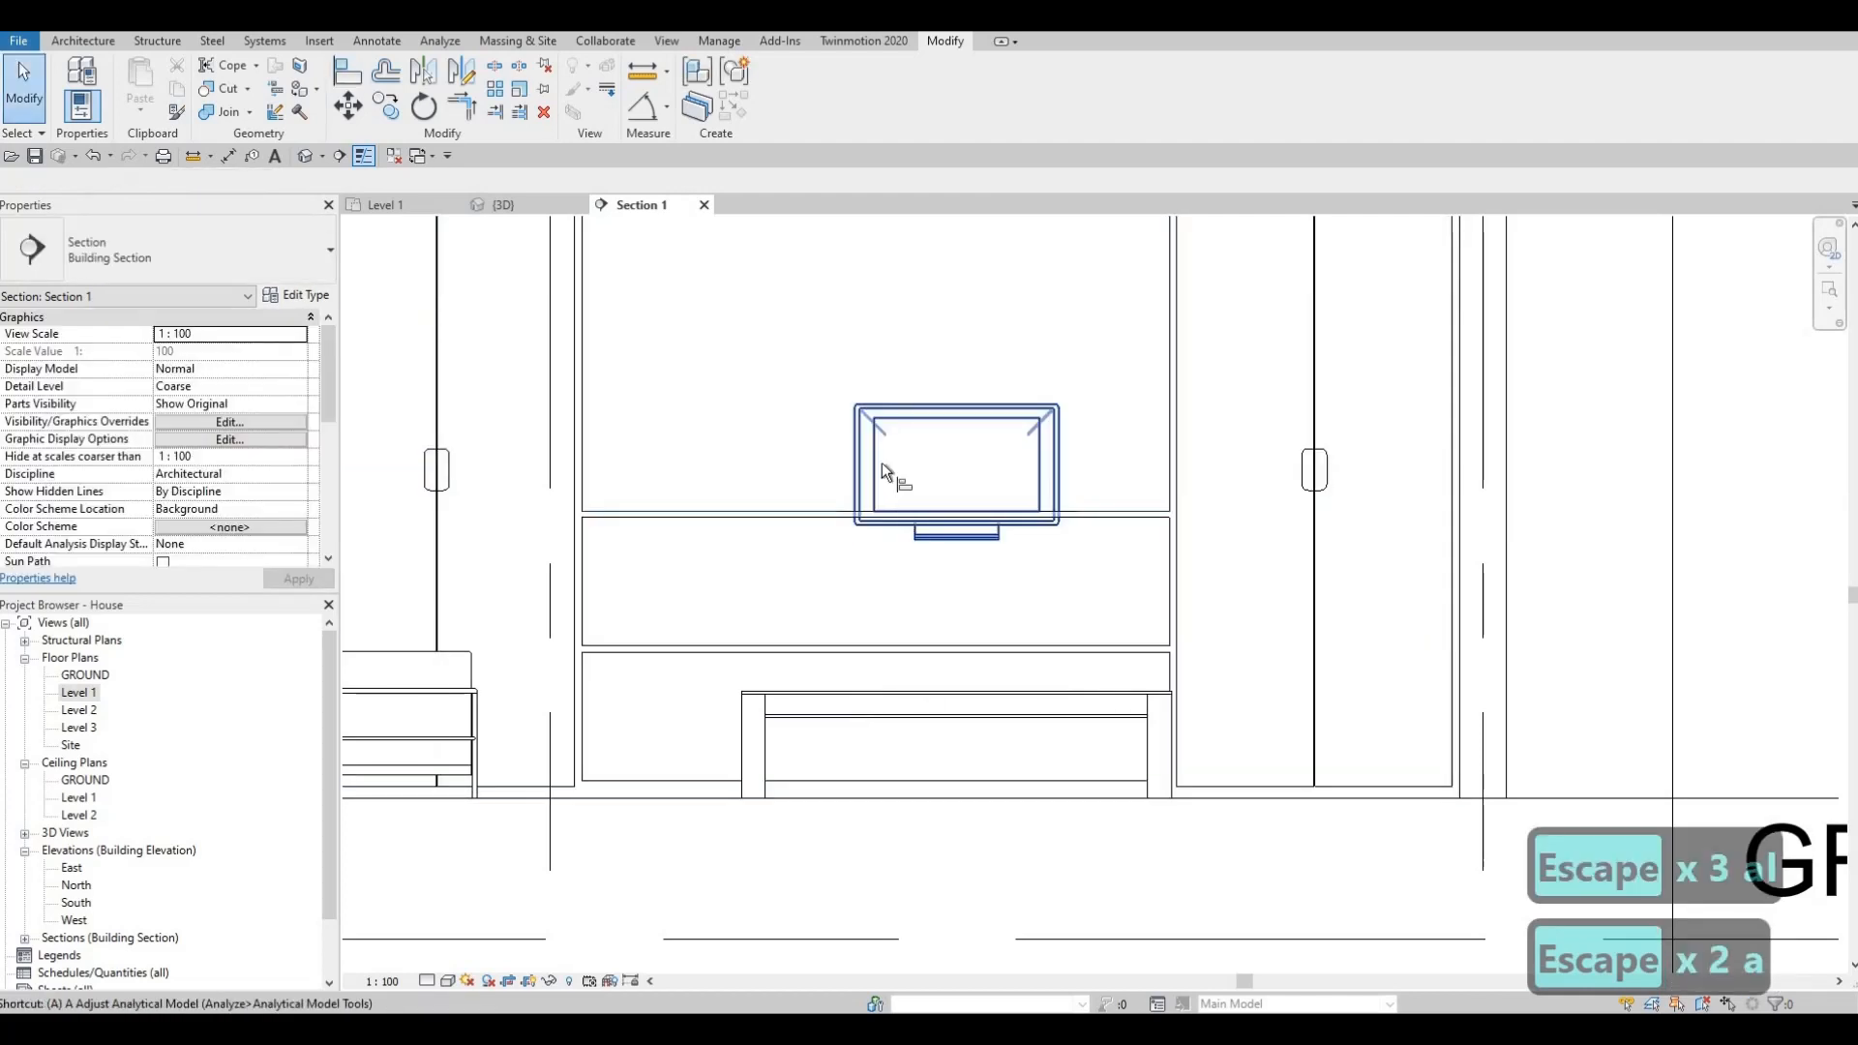
pyautogui.press('l')
pyautogui.scroll(1, 782, 518)
pyautogui.click(781, 526)
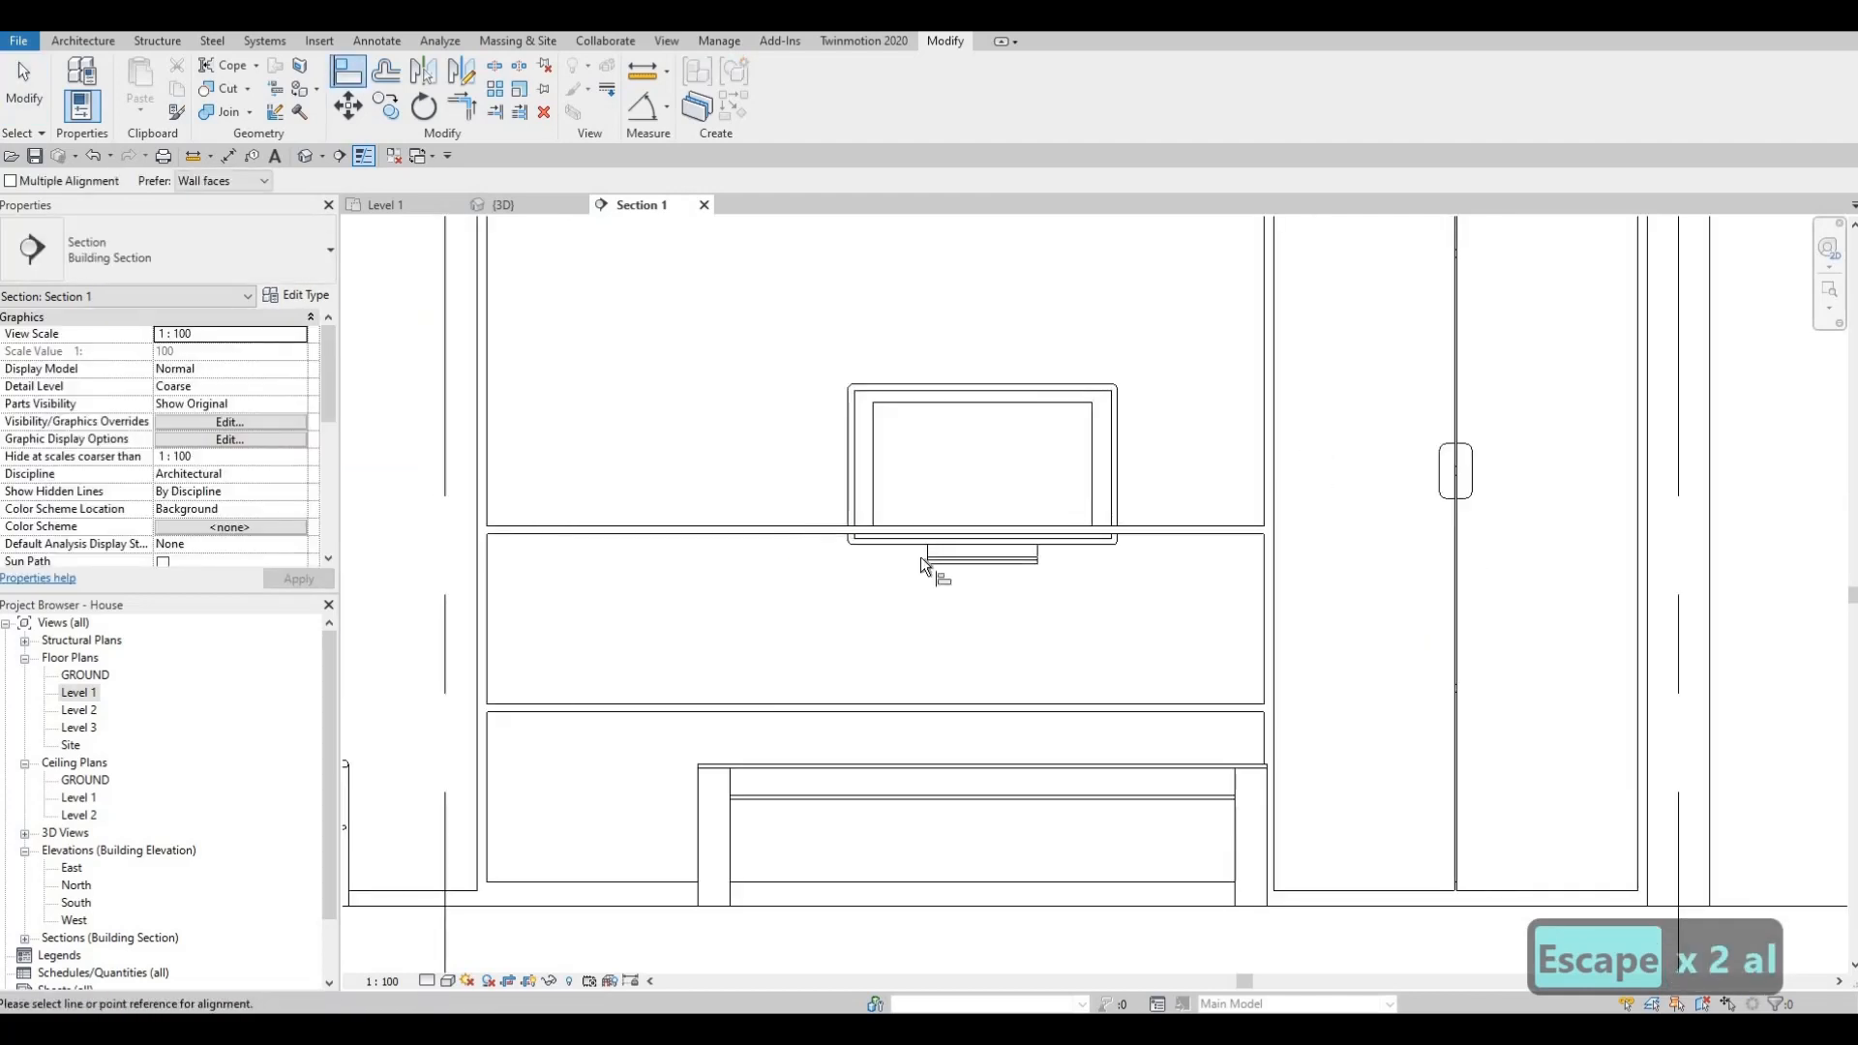
pyautogui.scroll(2, 972, 577)
pyautogui.click(978, 571)
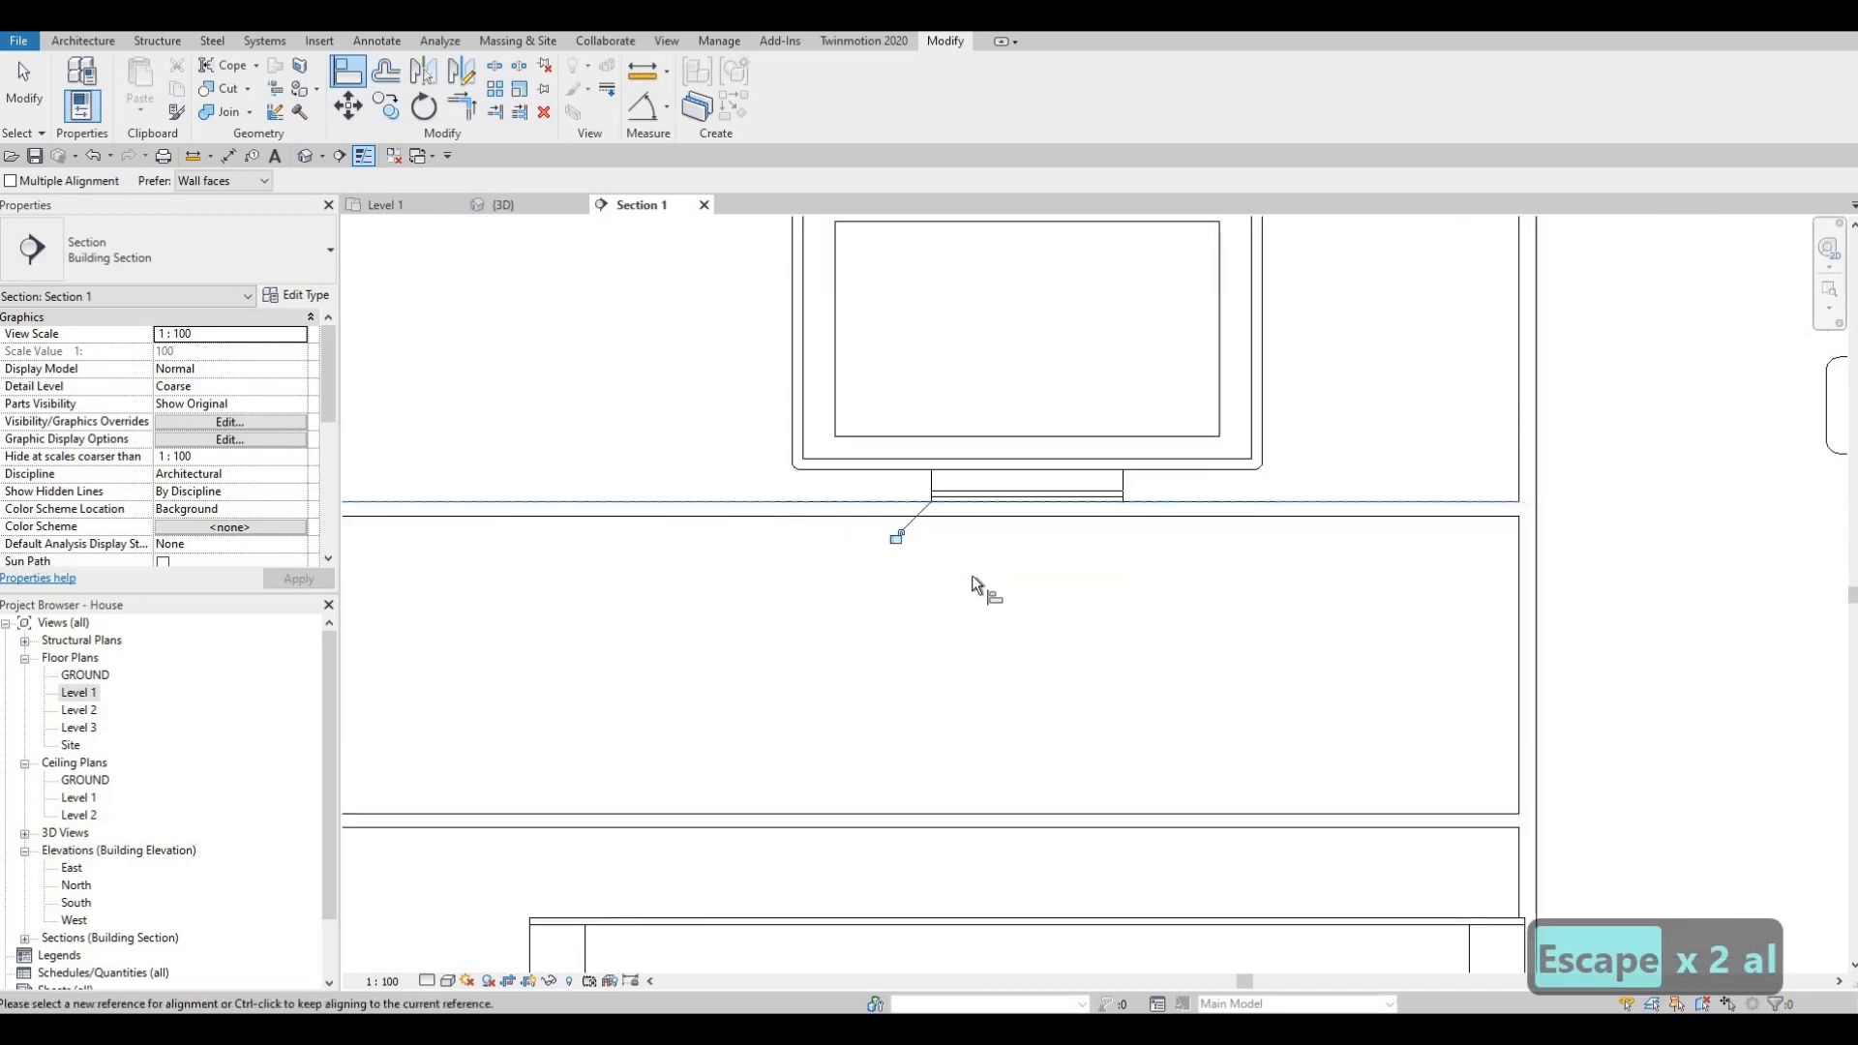
pyautogui.scroll(-3, 972, 575)
pyautogui.scroll(-2, 1086, 578)
pyautogui.press('Escape')
pyautogui.press('Escape')
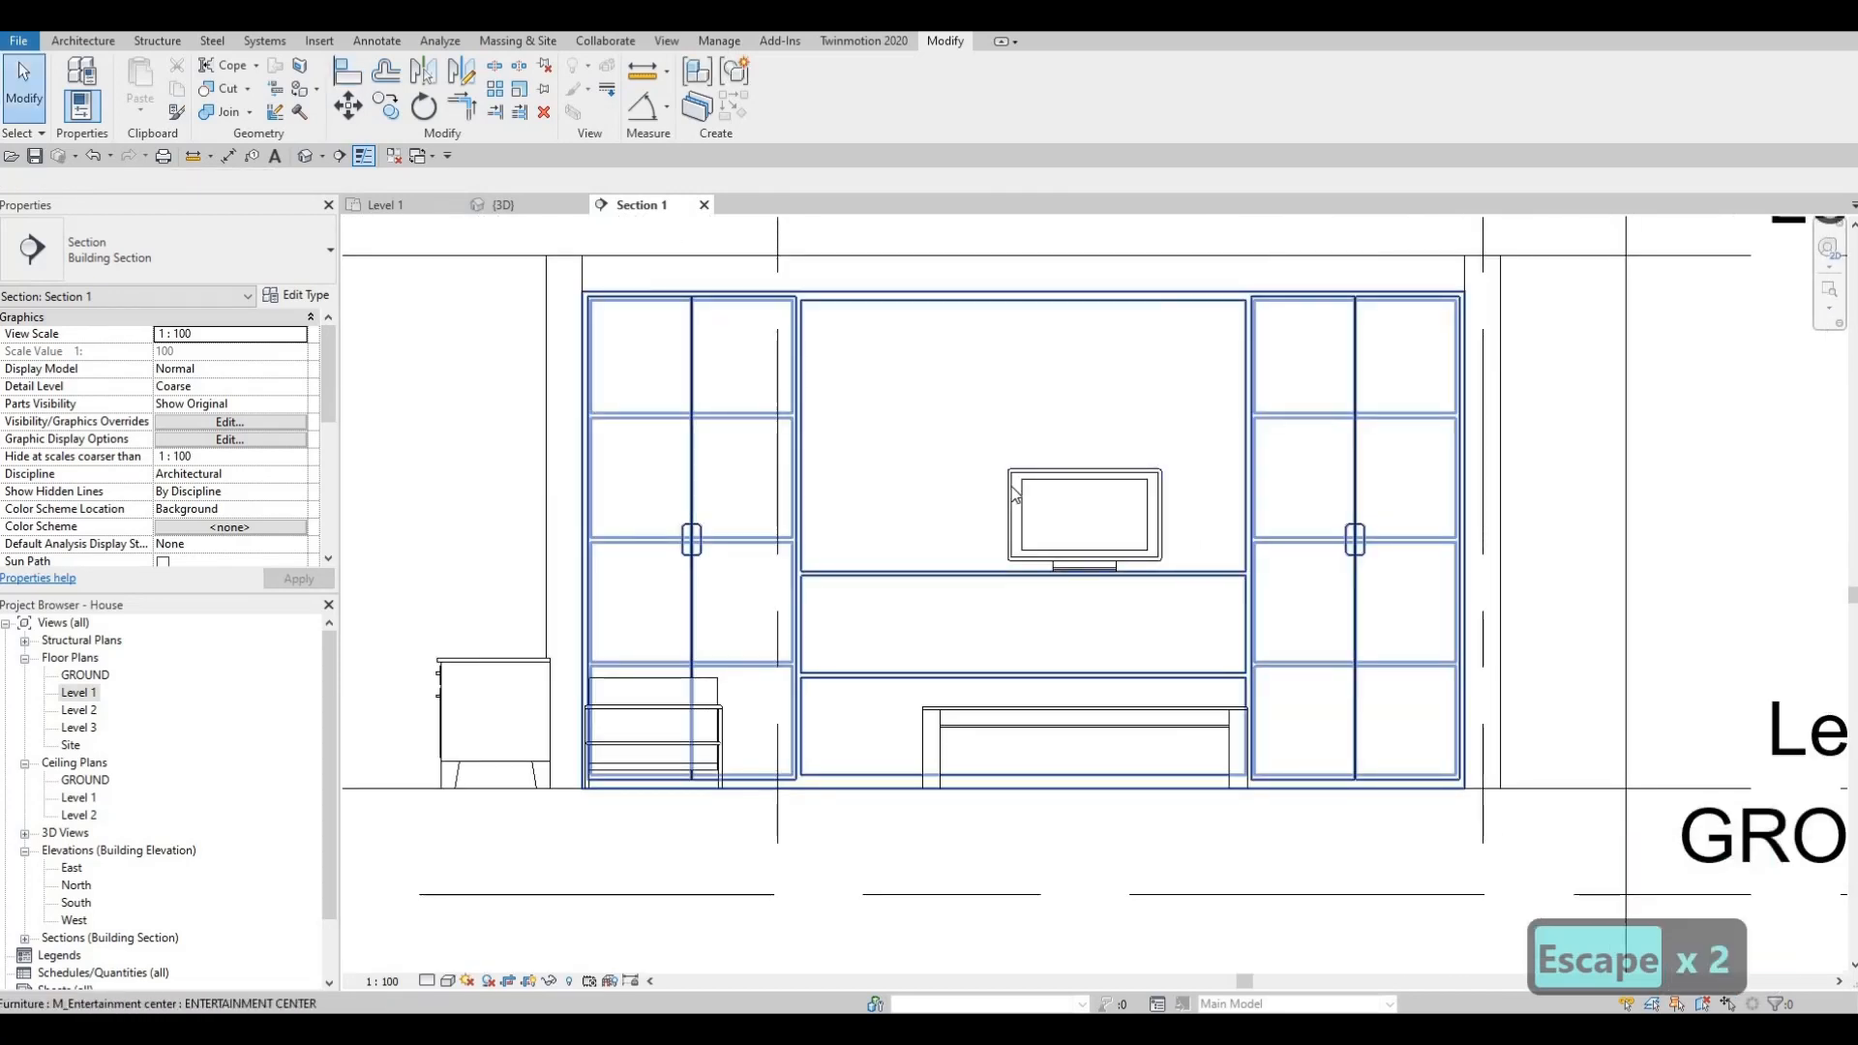
# Nudge the flat-screen TV sideways in the section until it is roughly centered in the entertainment center's central opening.
pyautogui.click(1014, 492)
pyautogui.press('Left')
pyautogui.press('Left')
pyautogui.press('Left')
pyautogui.press('Left')
pyautogui.press('Left')
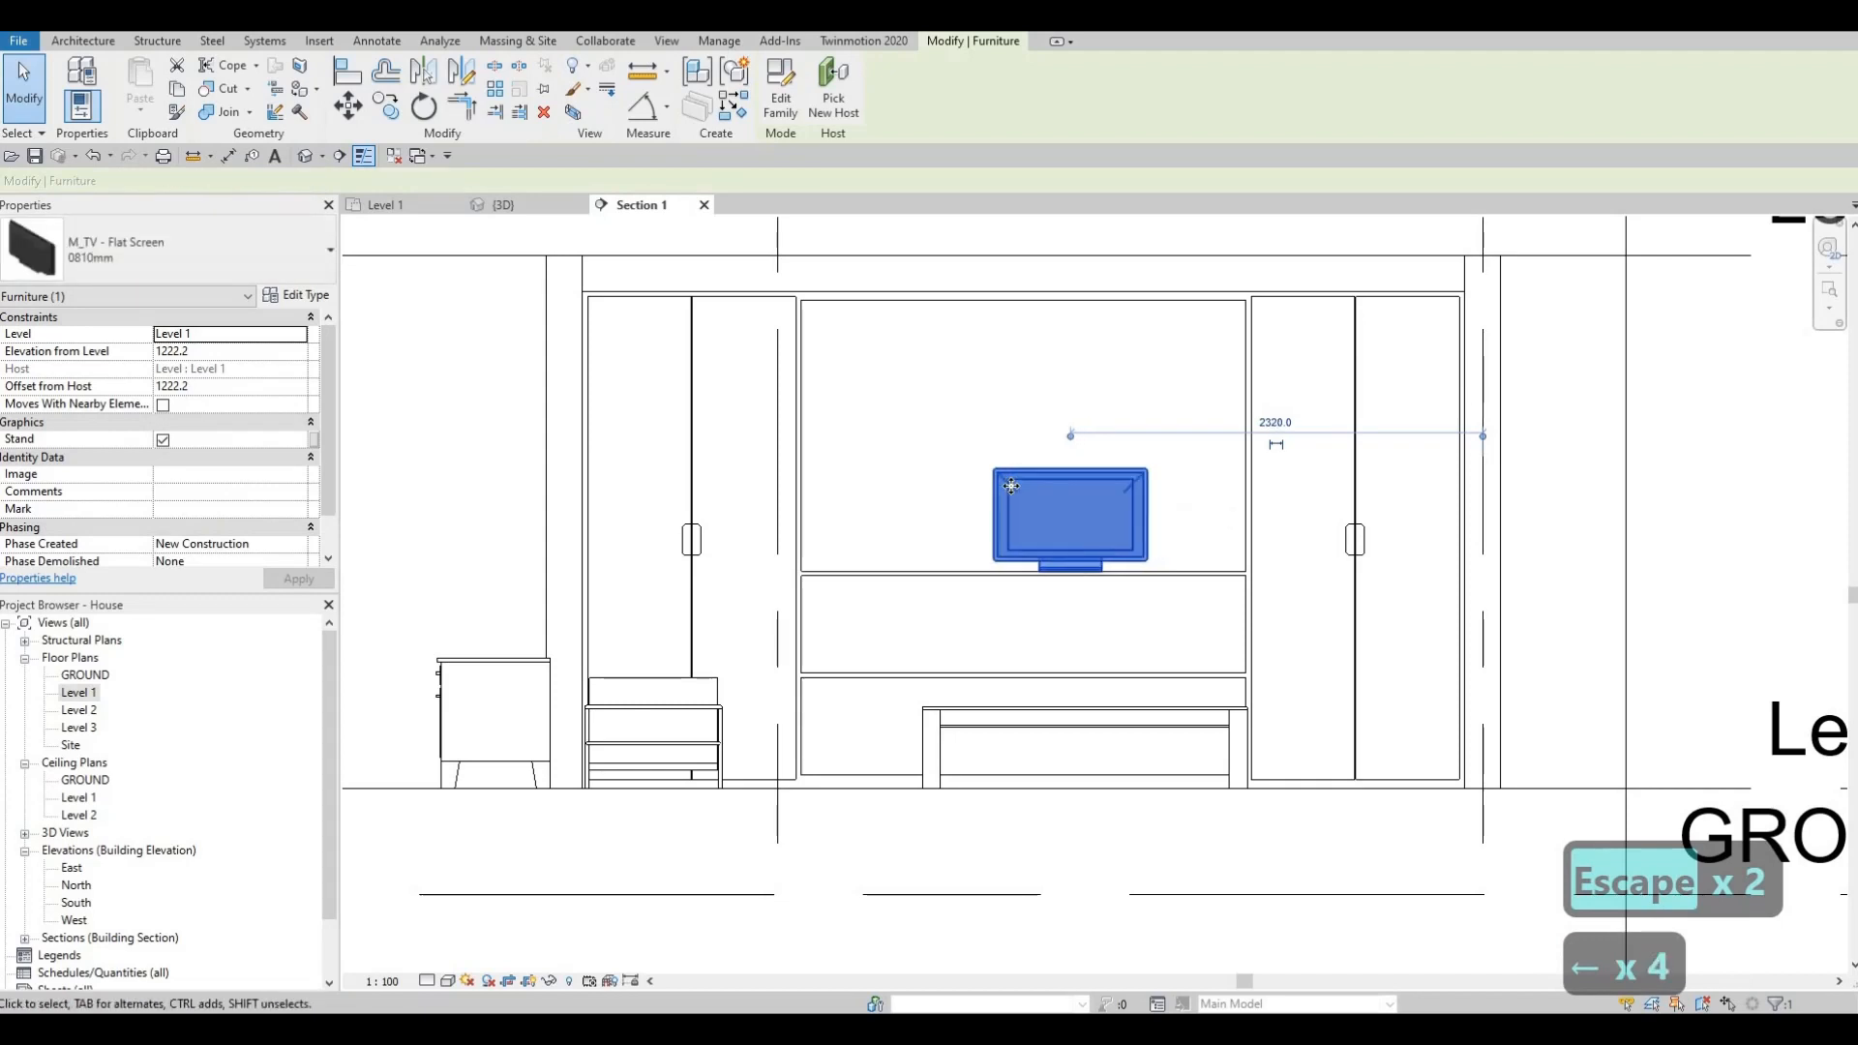
pyautogui.press('Left')
pyautogui.press('Left')
pyautogui.press('Left')
pyautogui.press('Left')
pyautogui.press('Left')
pyautogui.press('Left')
pyautogui.press('Left')
pyautogui.press('Left')
pyautogui.press('Left')
pyautogui.press('Left')
pyautogui.press('Left')
pyautogui.press('Left')
pyautogui.press('Left')
pyautogui.press('Left')
pyautogui.press('Left')
pyautogui.press('Left')
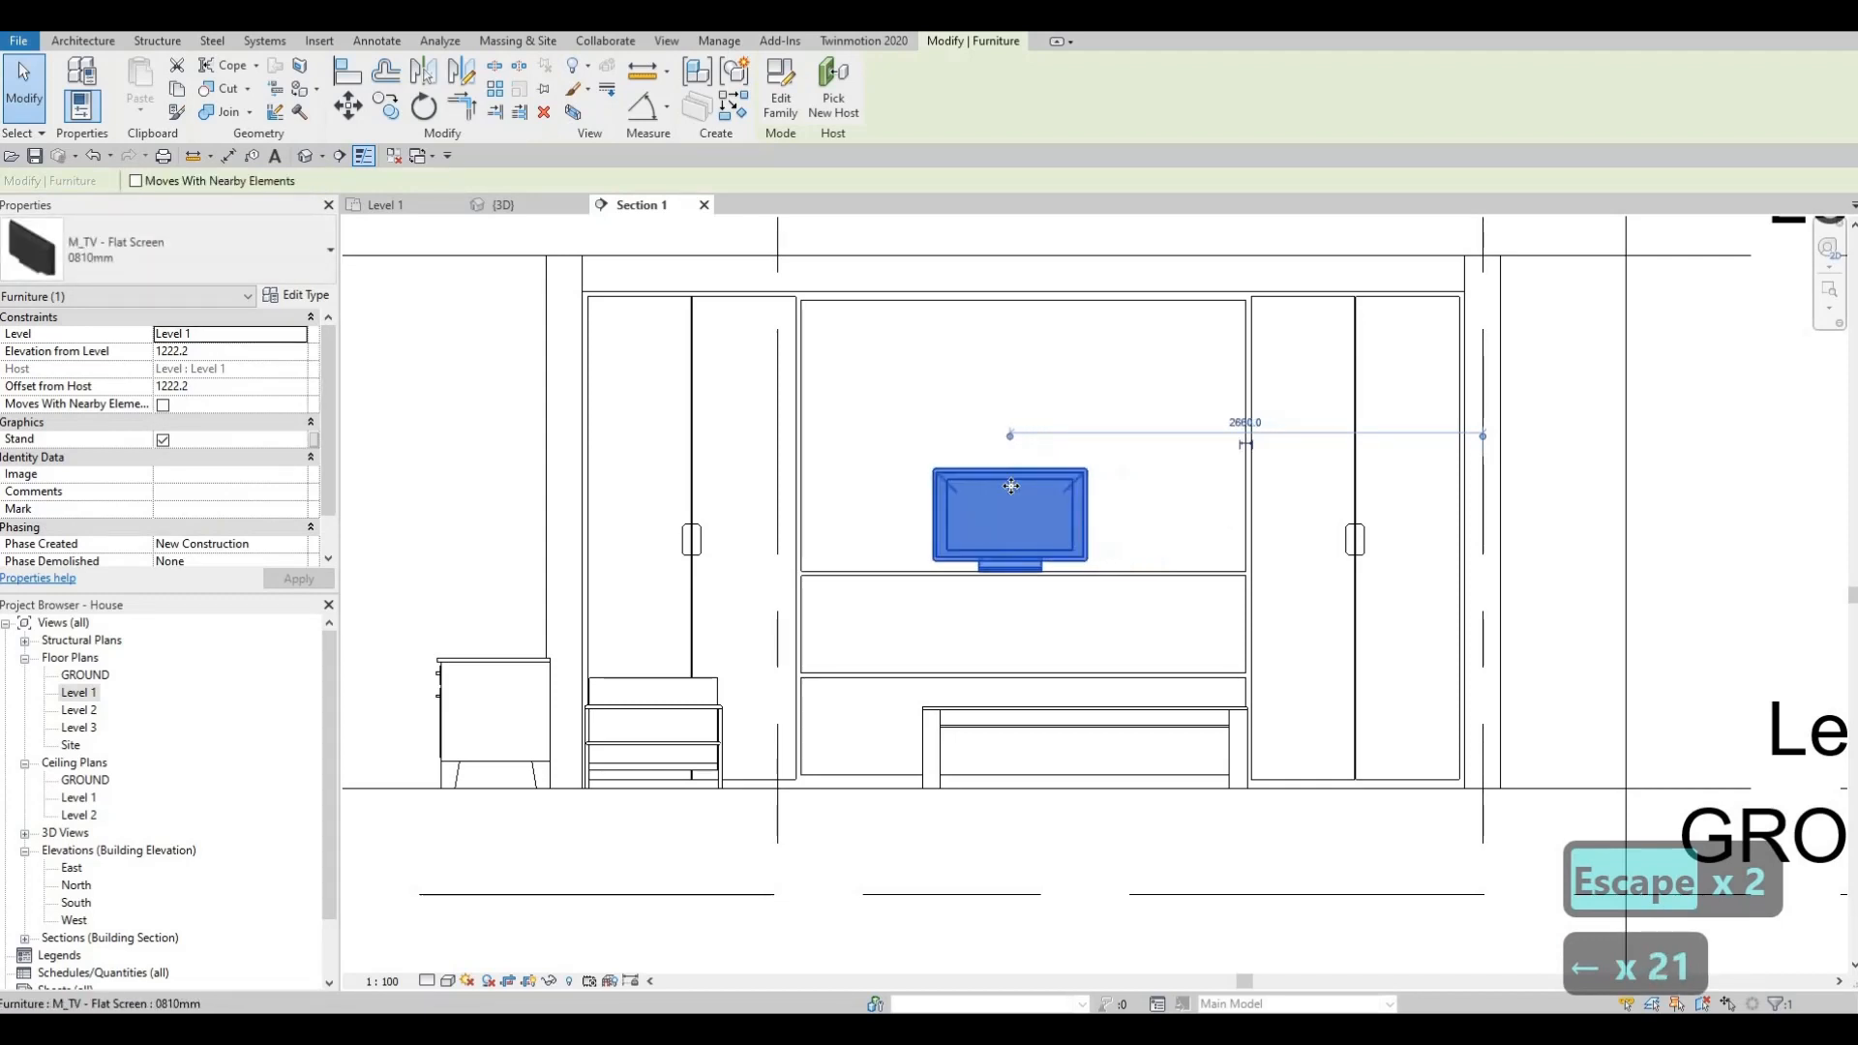
pyautogui.press('Right')
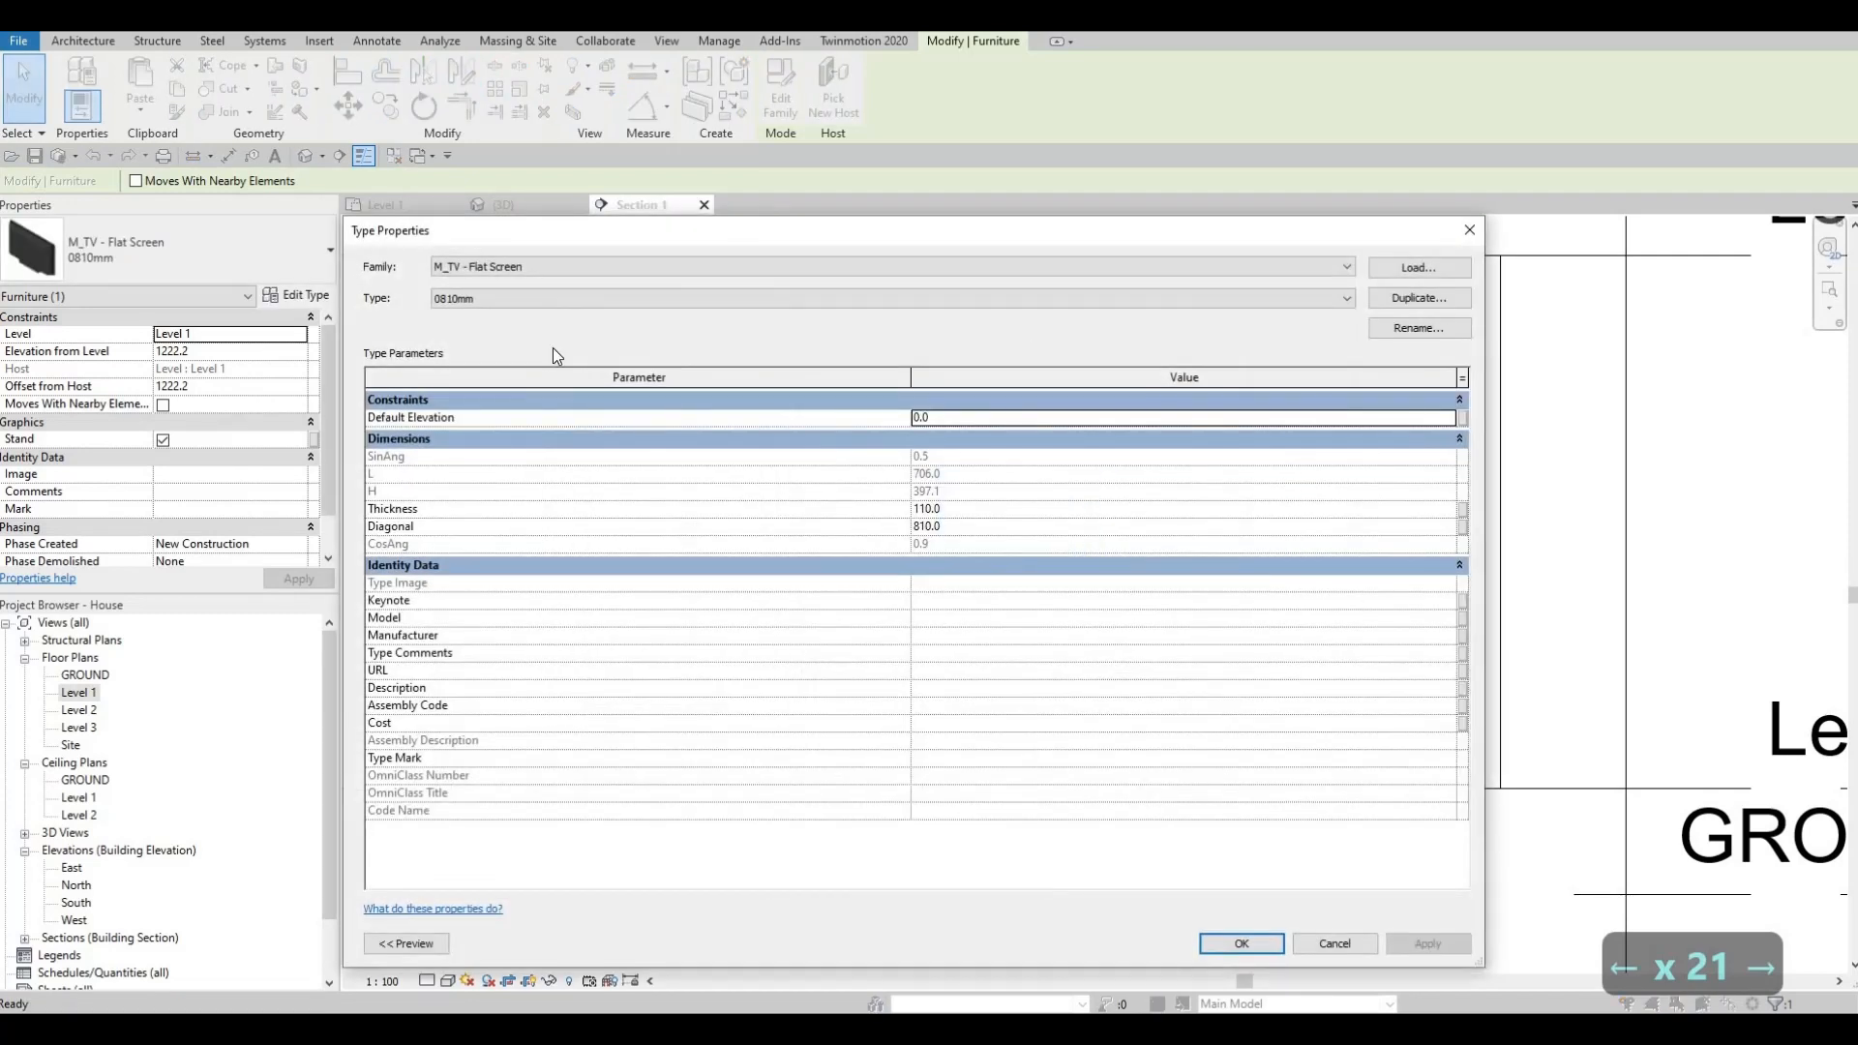
# Change the flat-screen TV's type to 1270mm.
pyautogui.click(537, 298)
pyautogui.click(1316, 952)
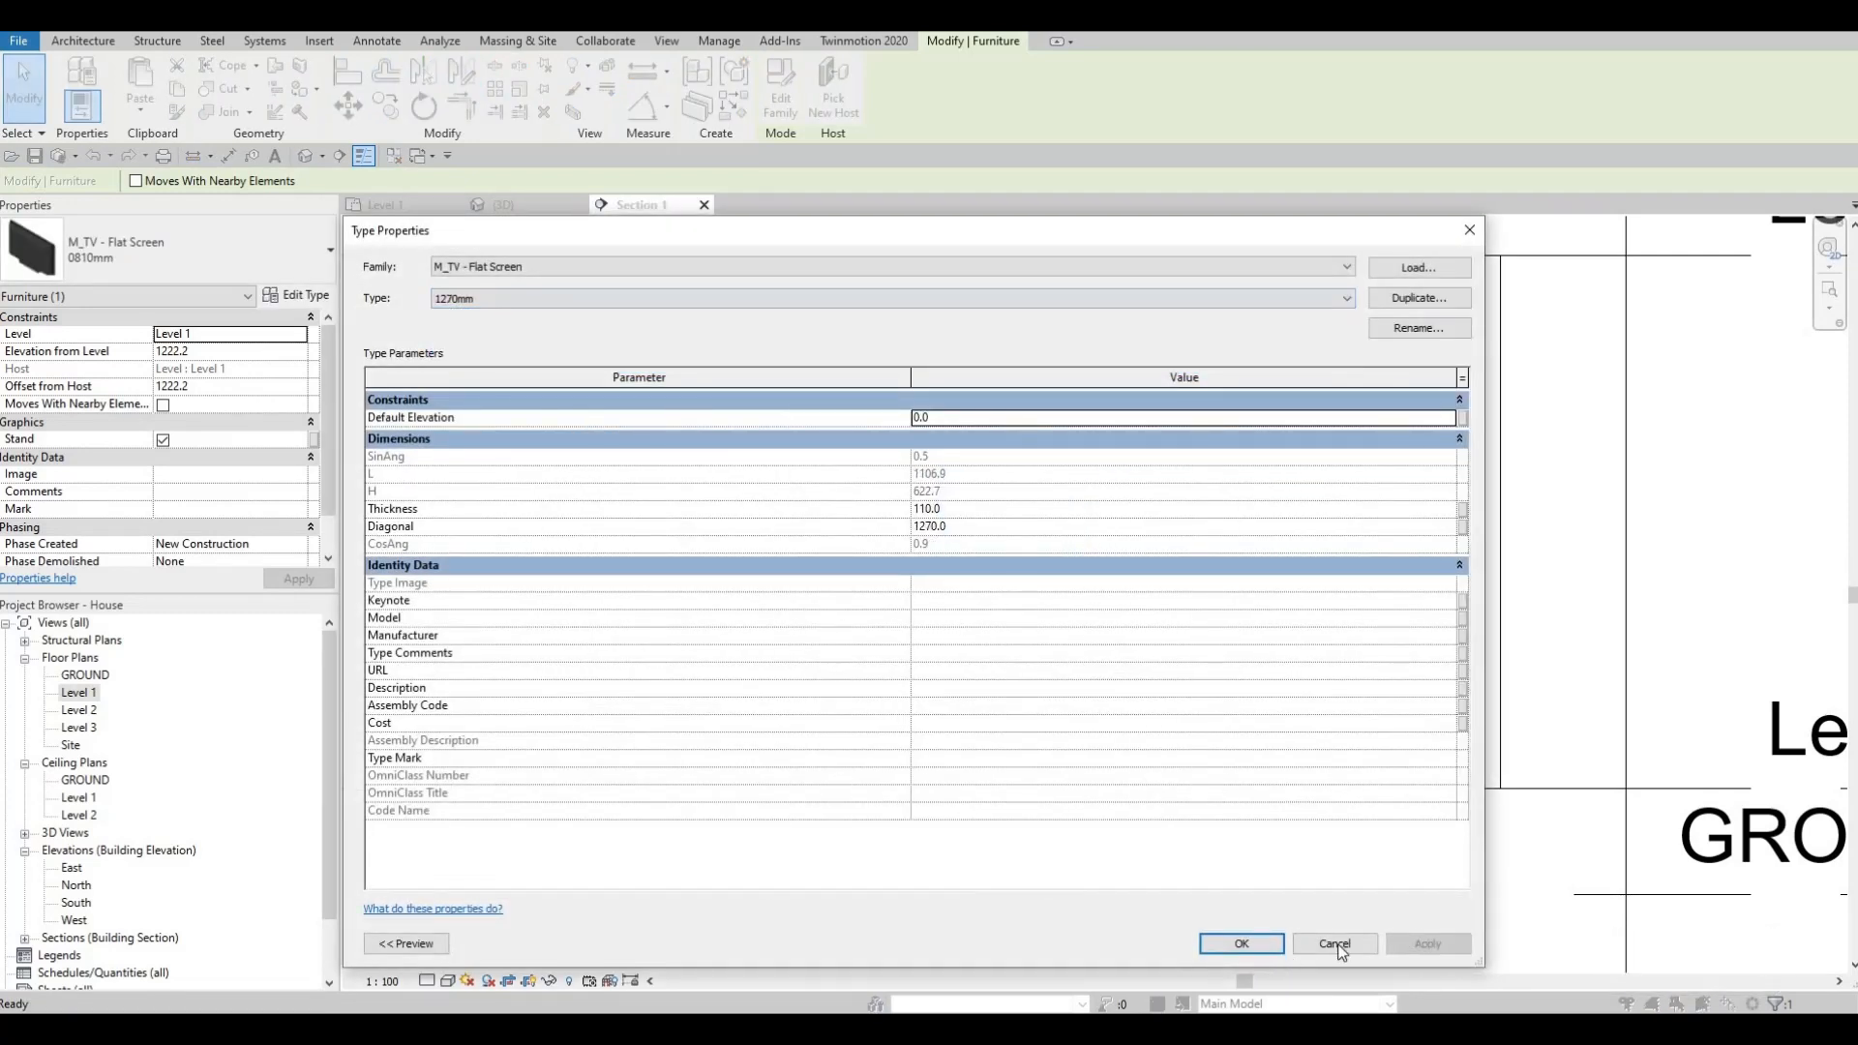
pyautogui.click(1250, 942)
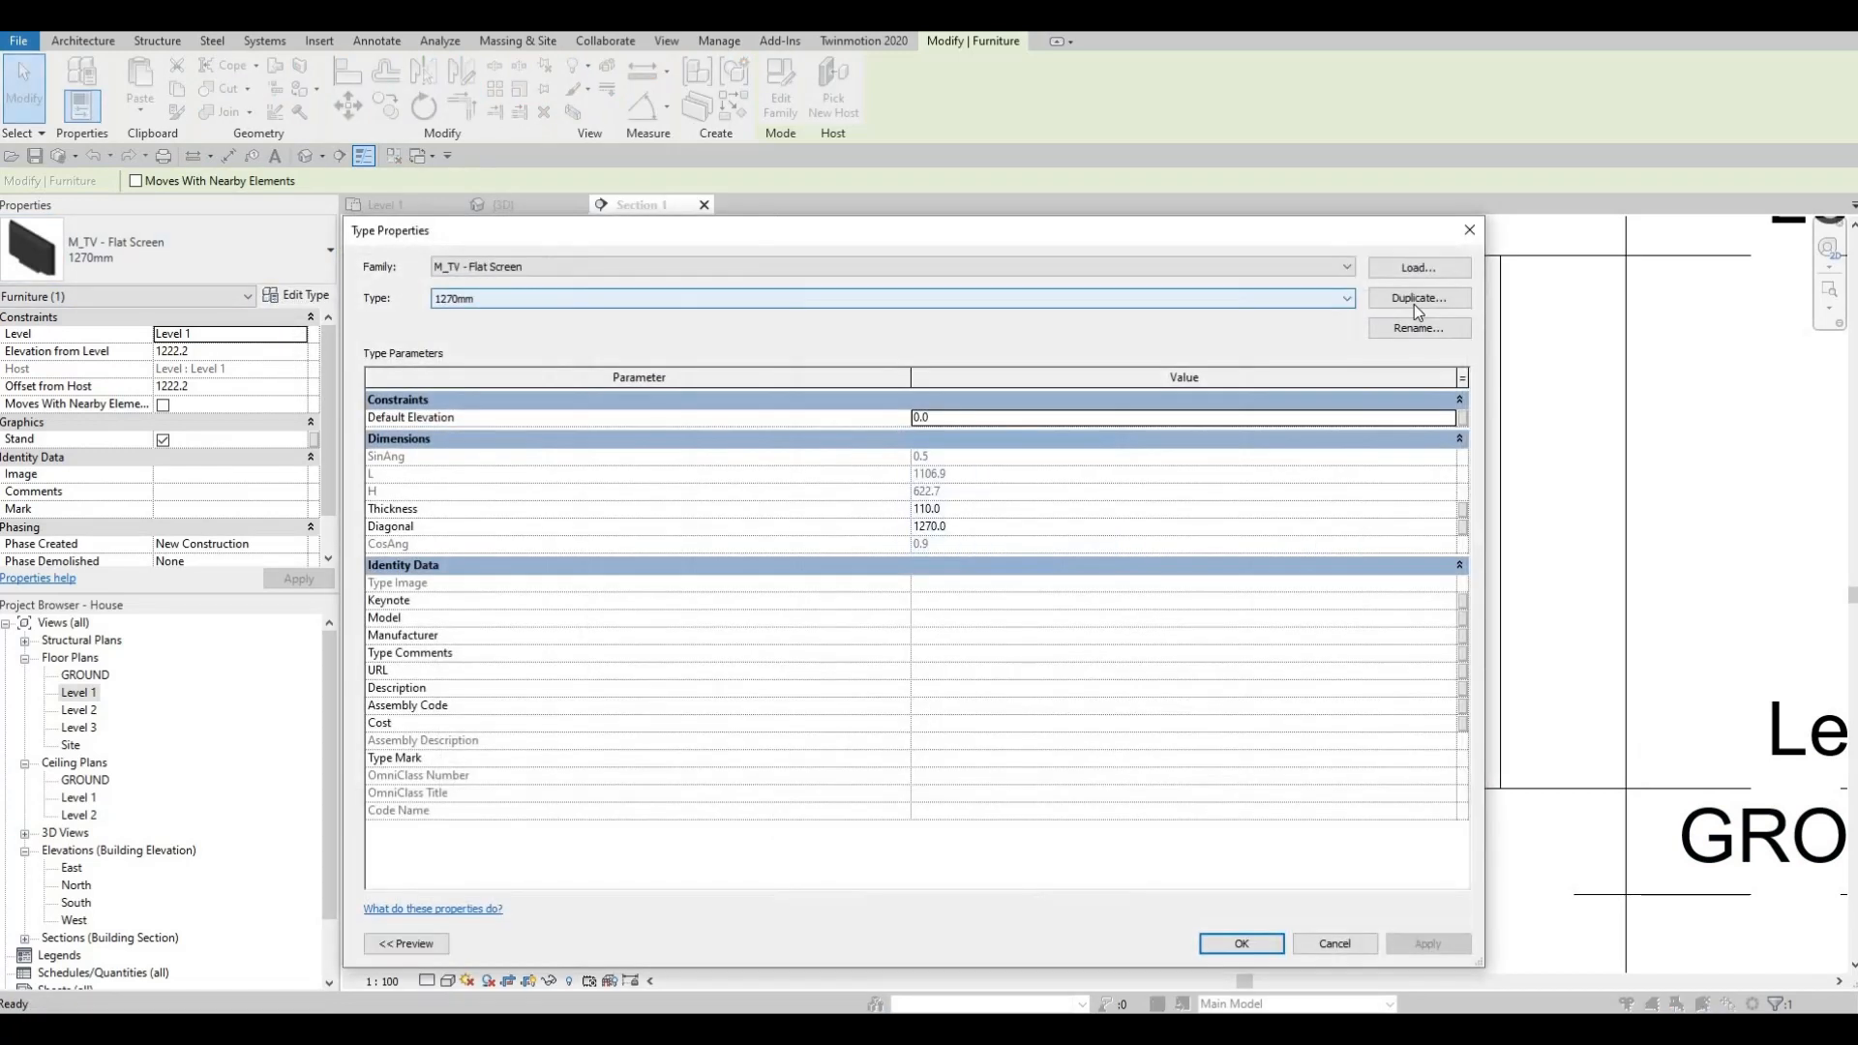
# Duplicate the flat-screen TV's type under the name TV and set its diagonal to 3000.
pyautogui.click(1418, 298)
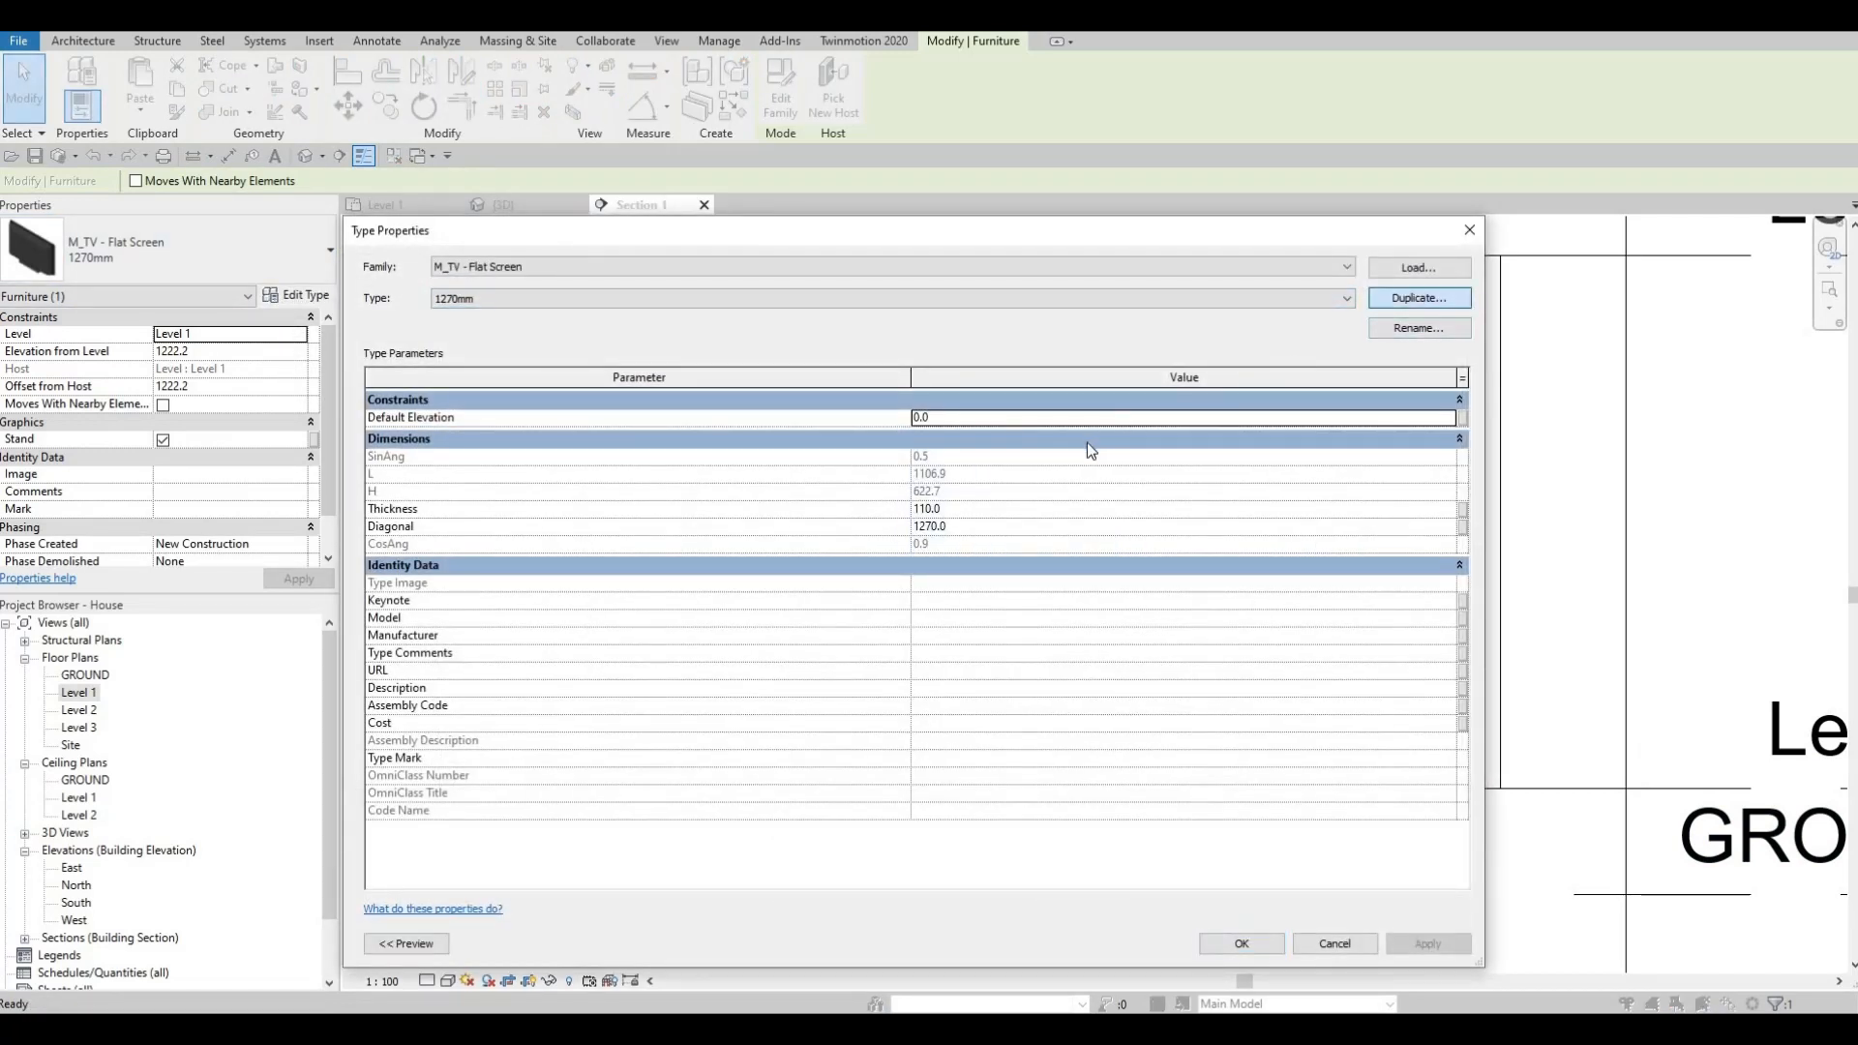
pyautogui.write('TV')
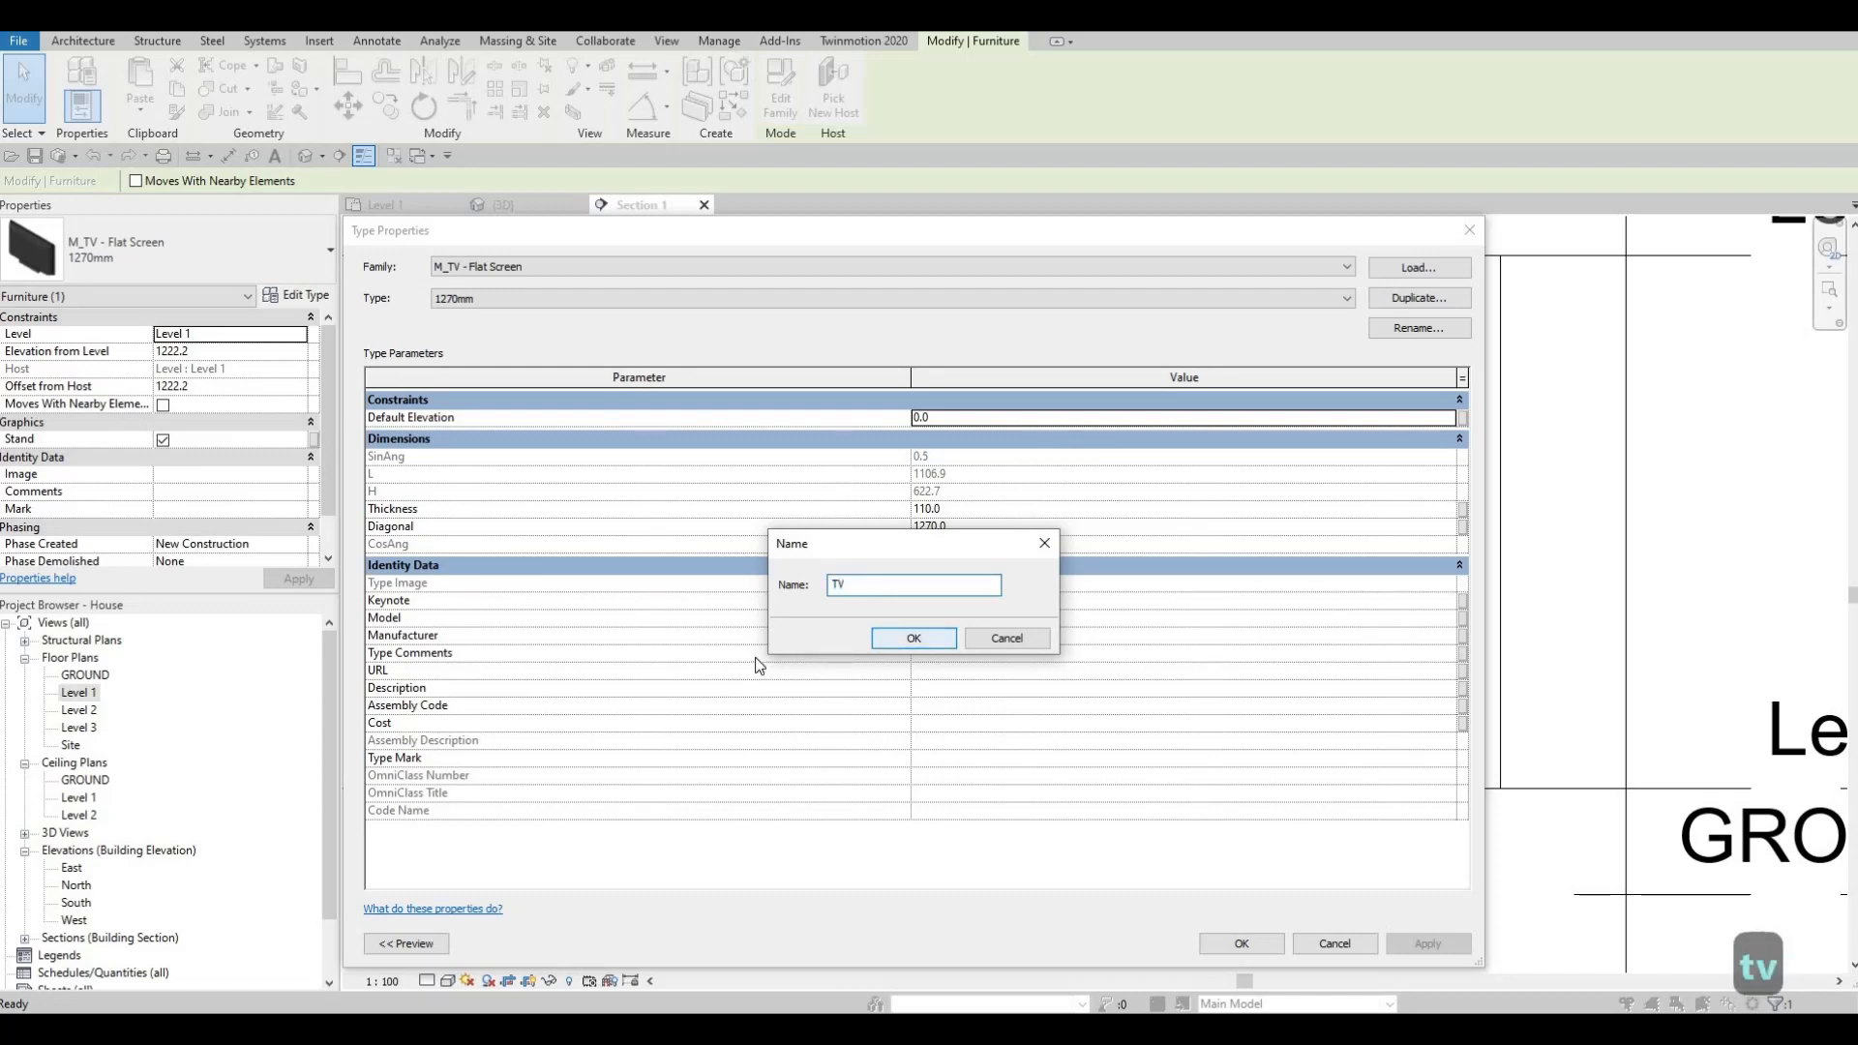
pyautogui.press('Return')
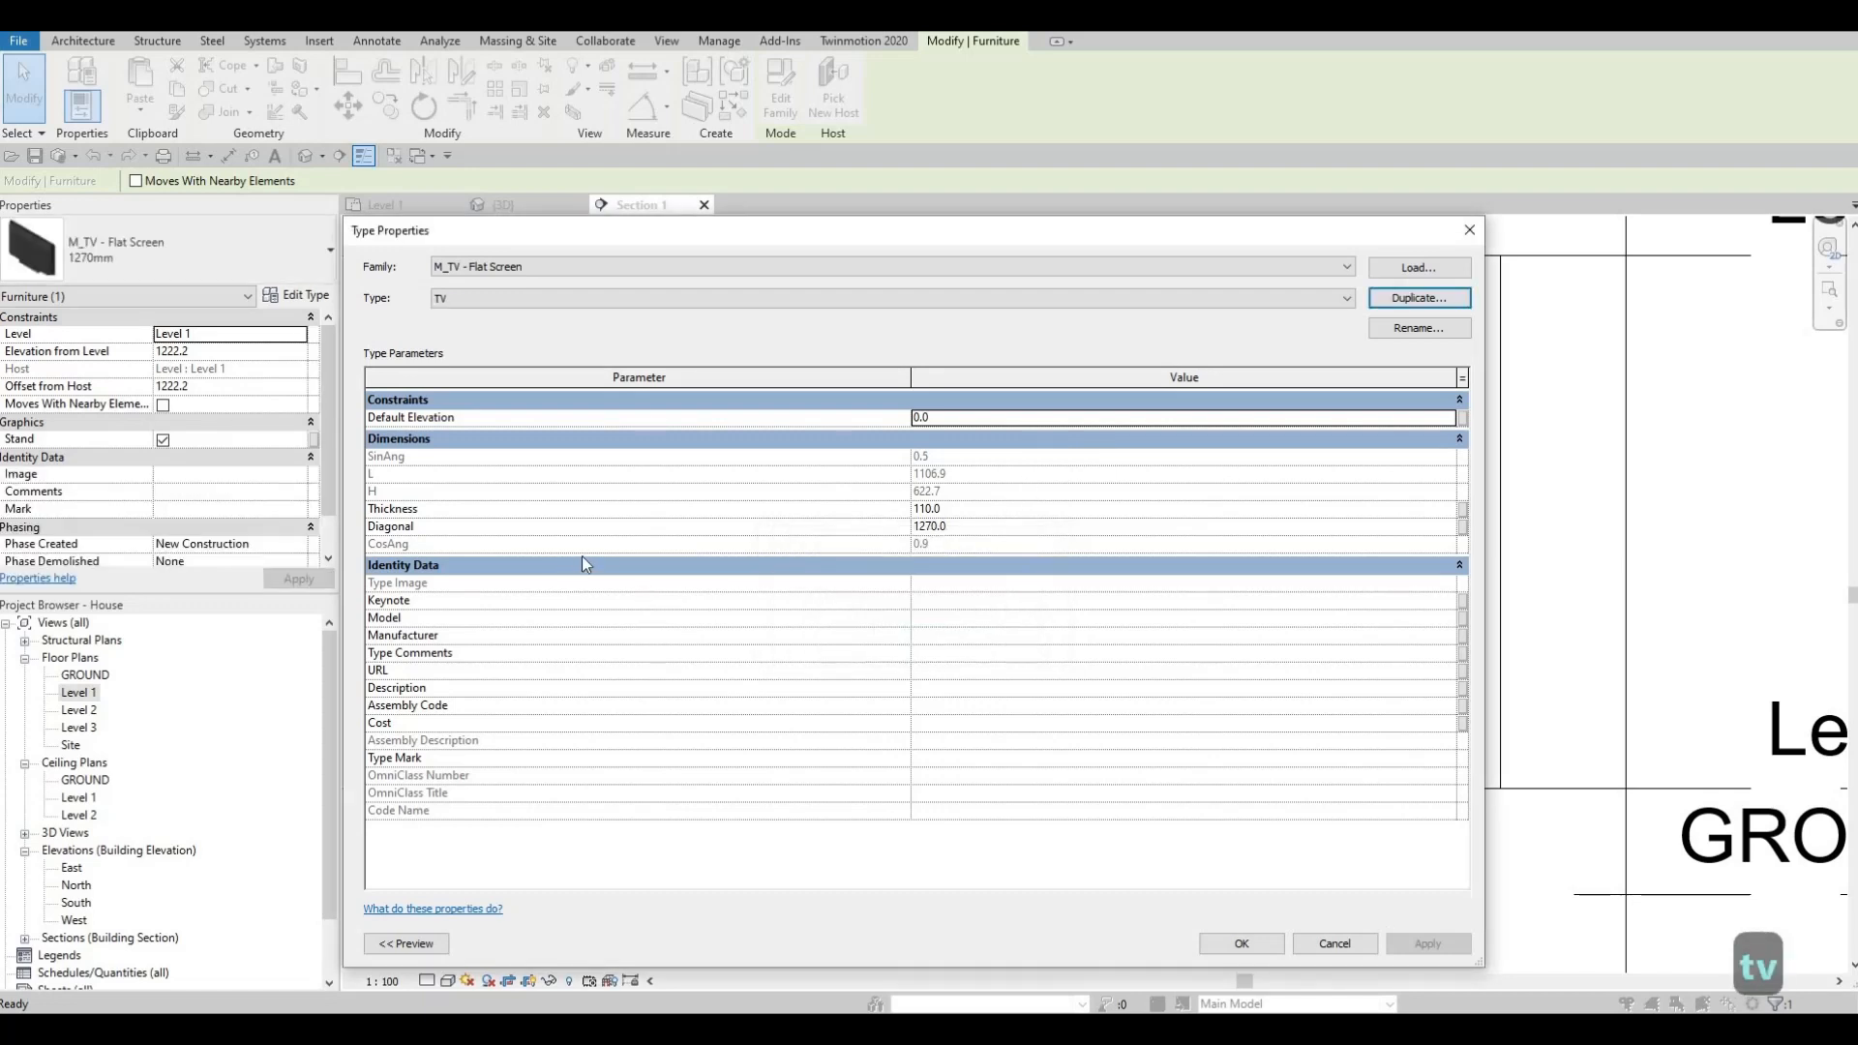
pyautogui.click(981, 533)
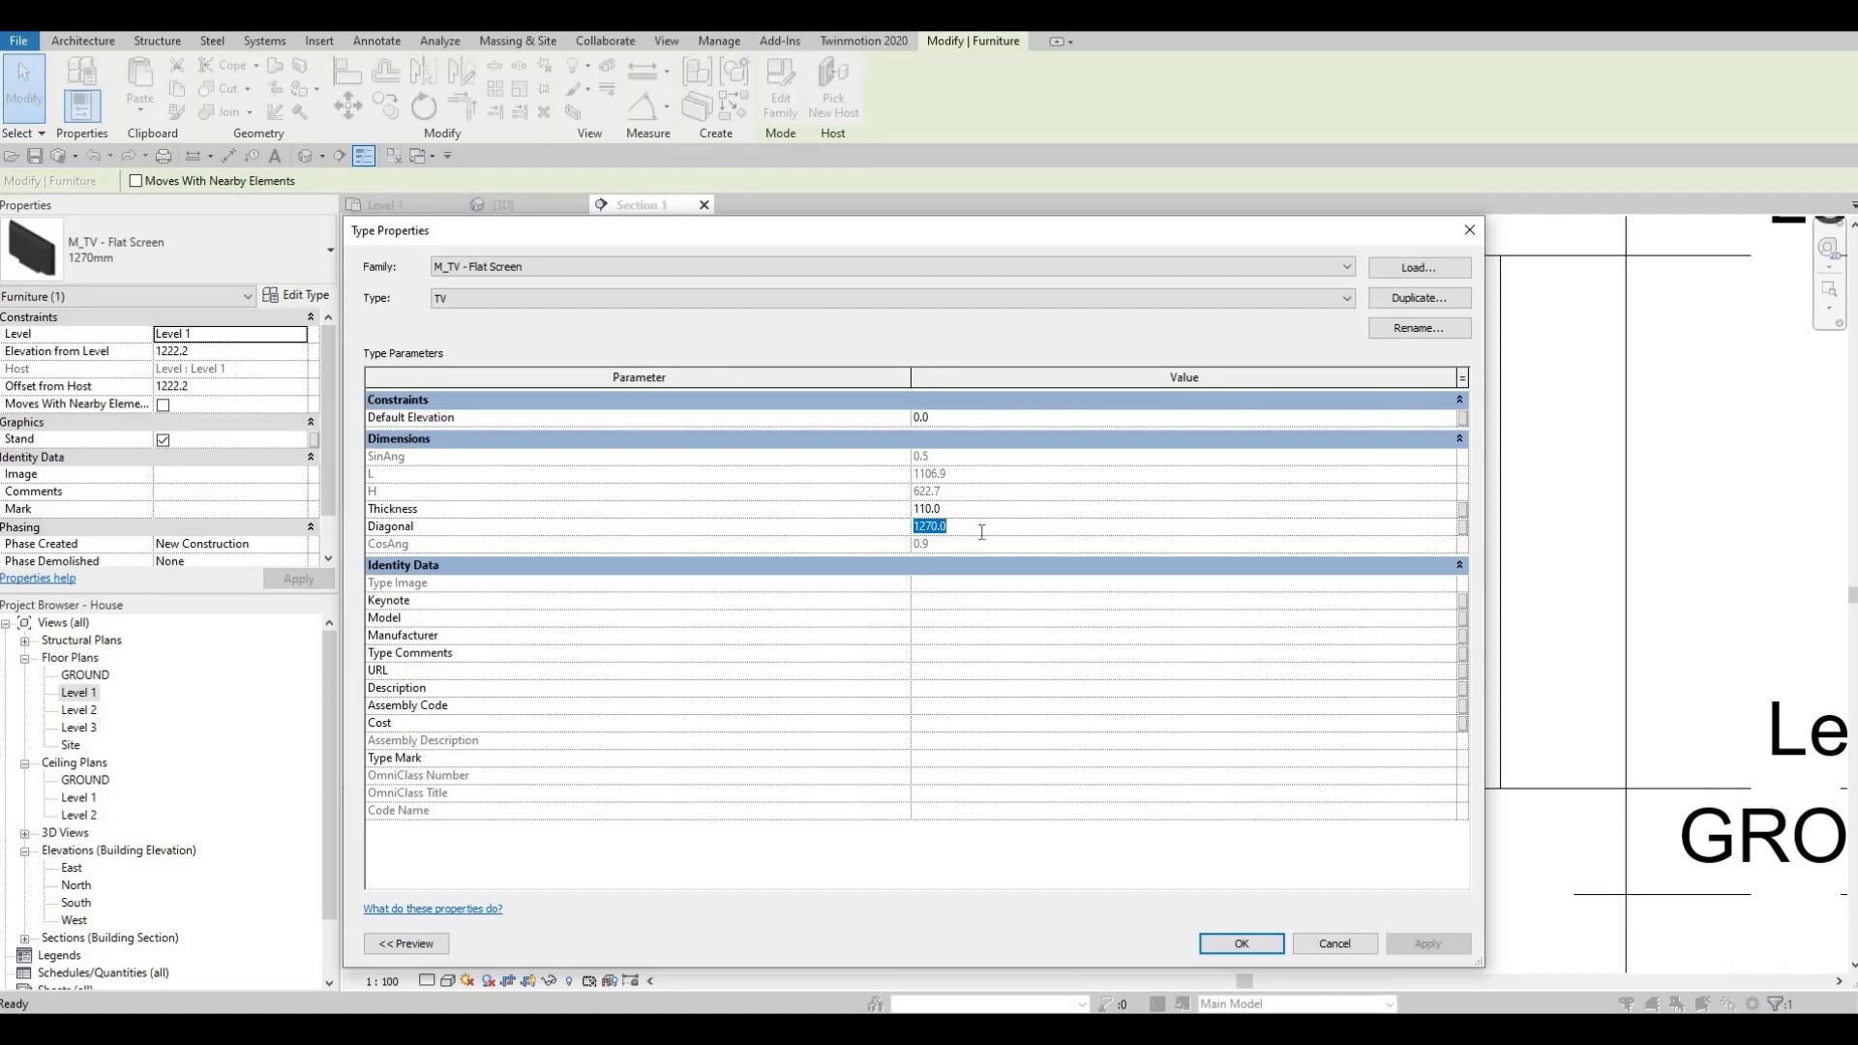
pyautogui.write('3000')
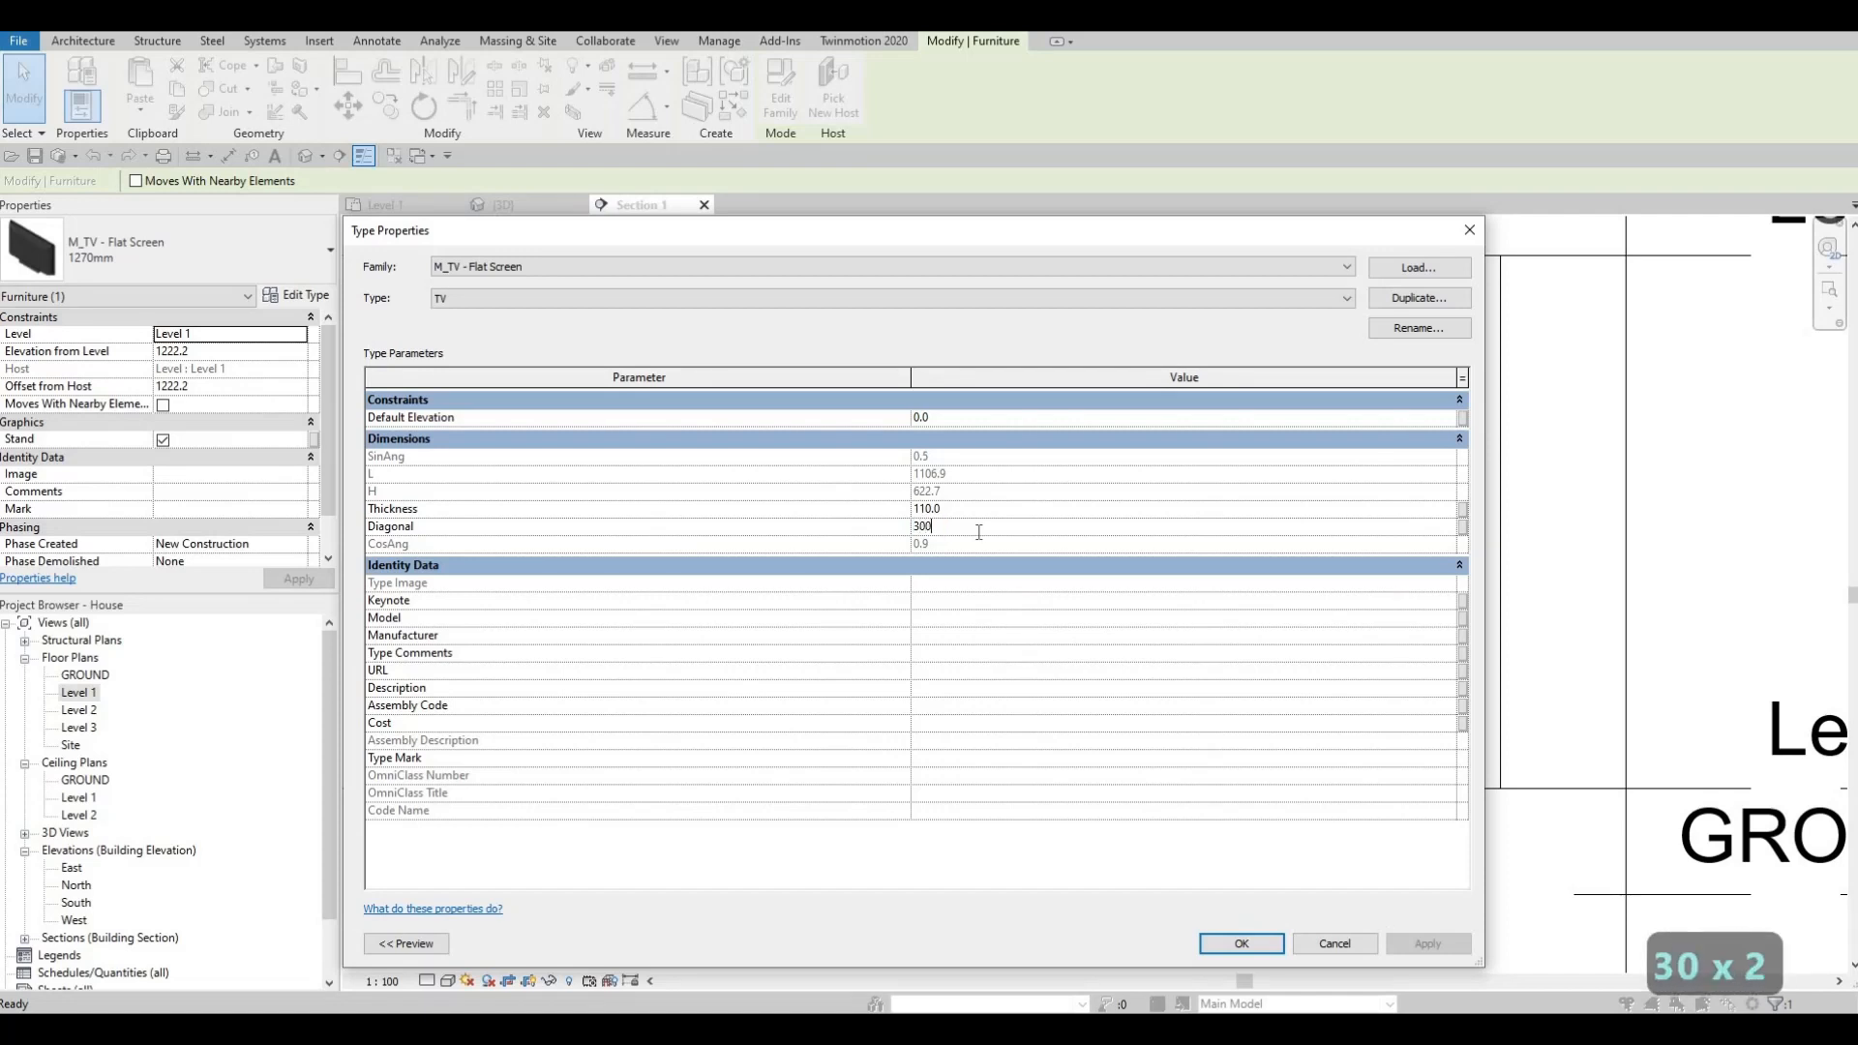
pyautogui.click(1241, 944)
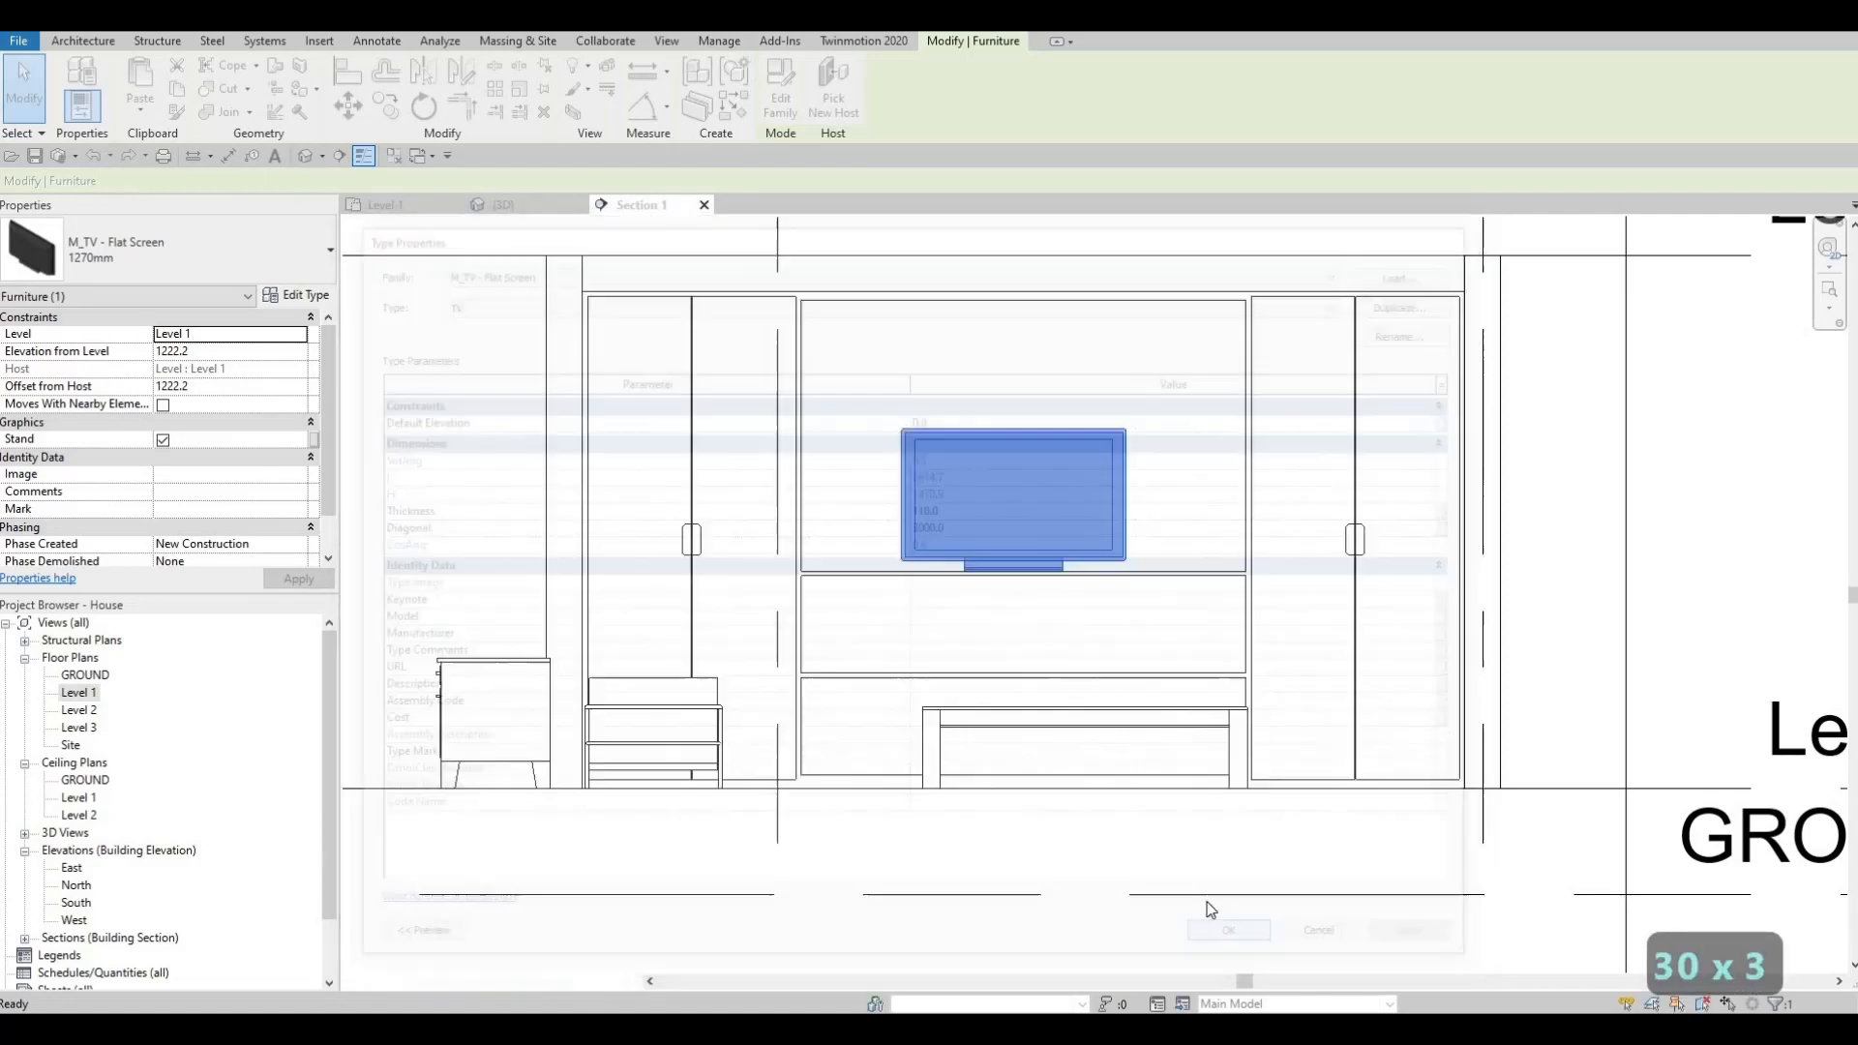
# Set the diagonal of the TV type to 2300.
pyautogui.click(297, 296)
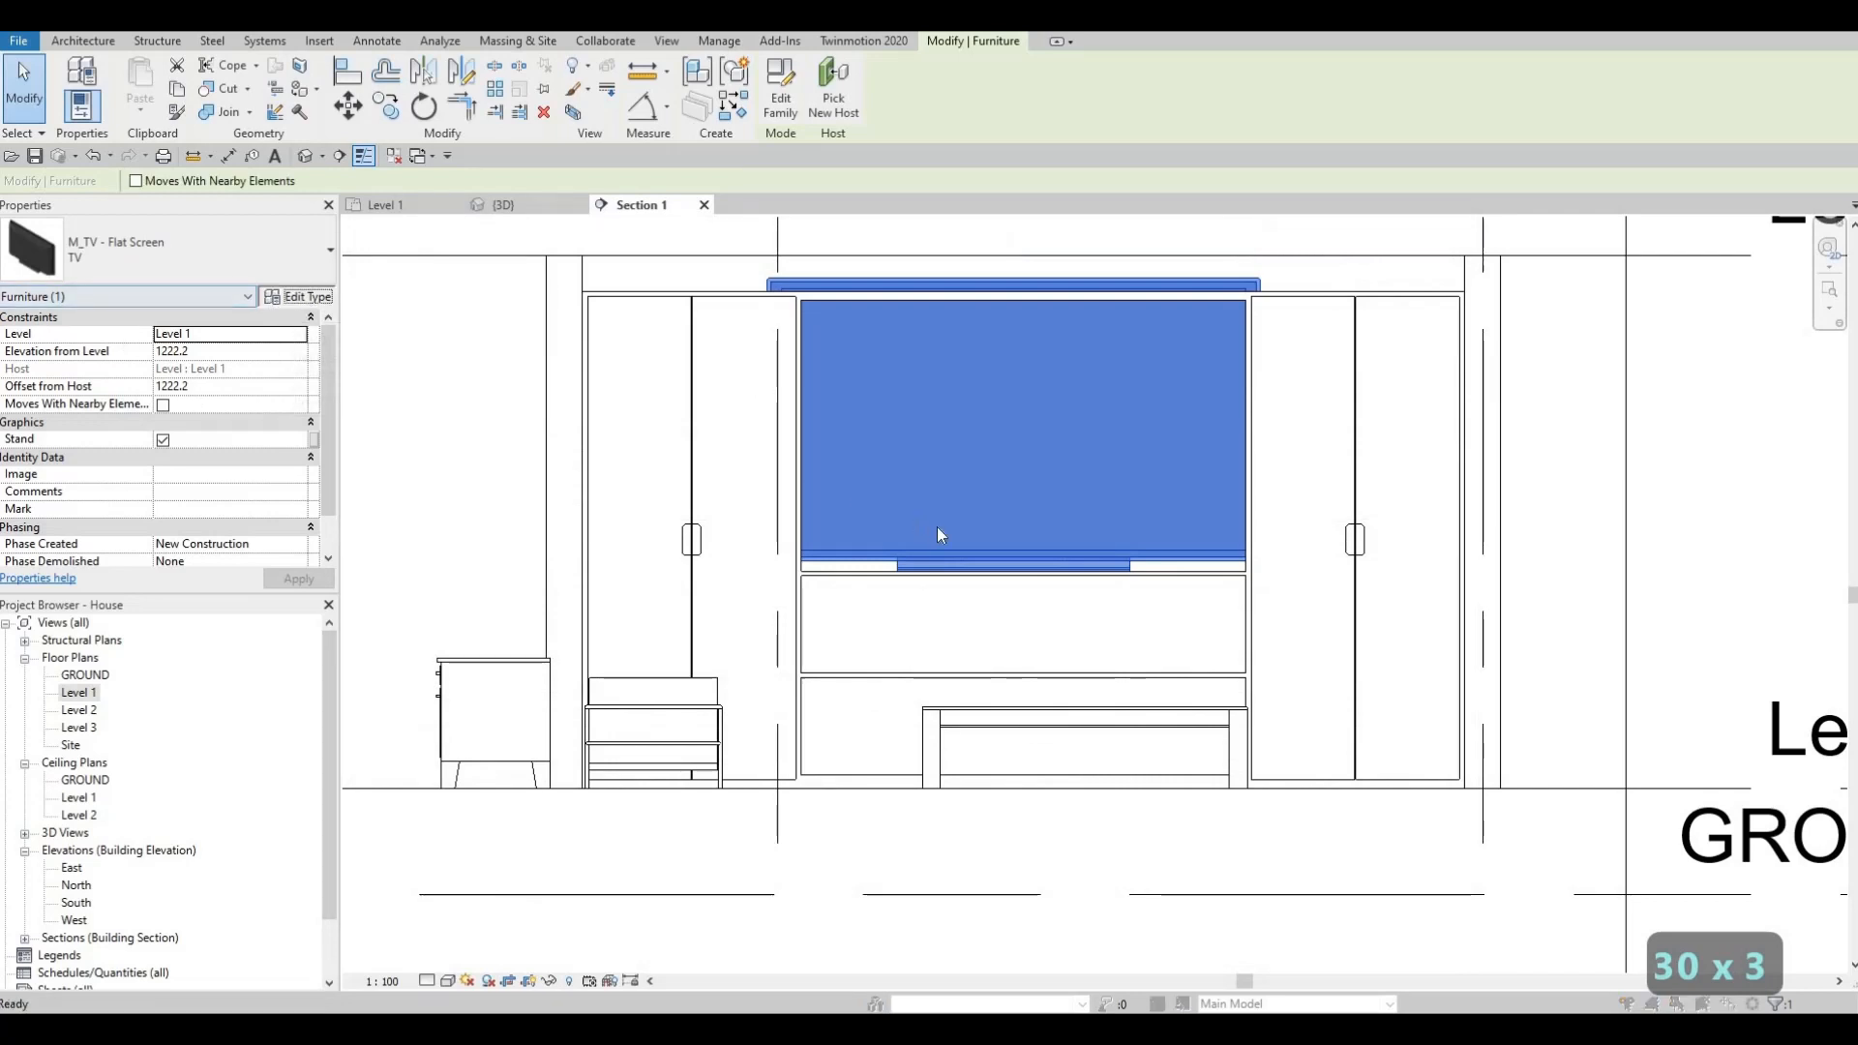
pyautogui.click(974, 530)
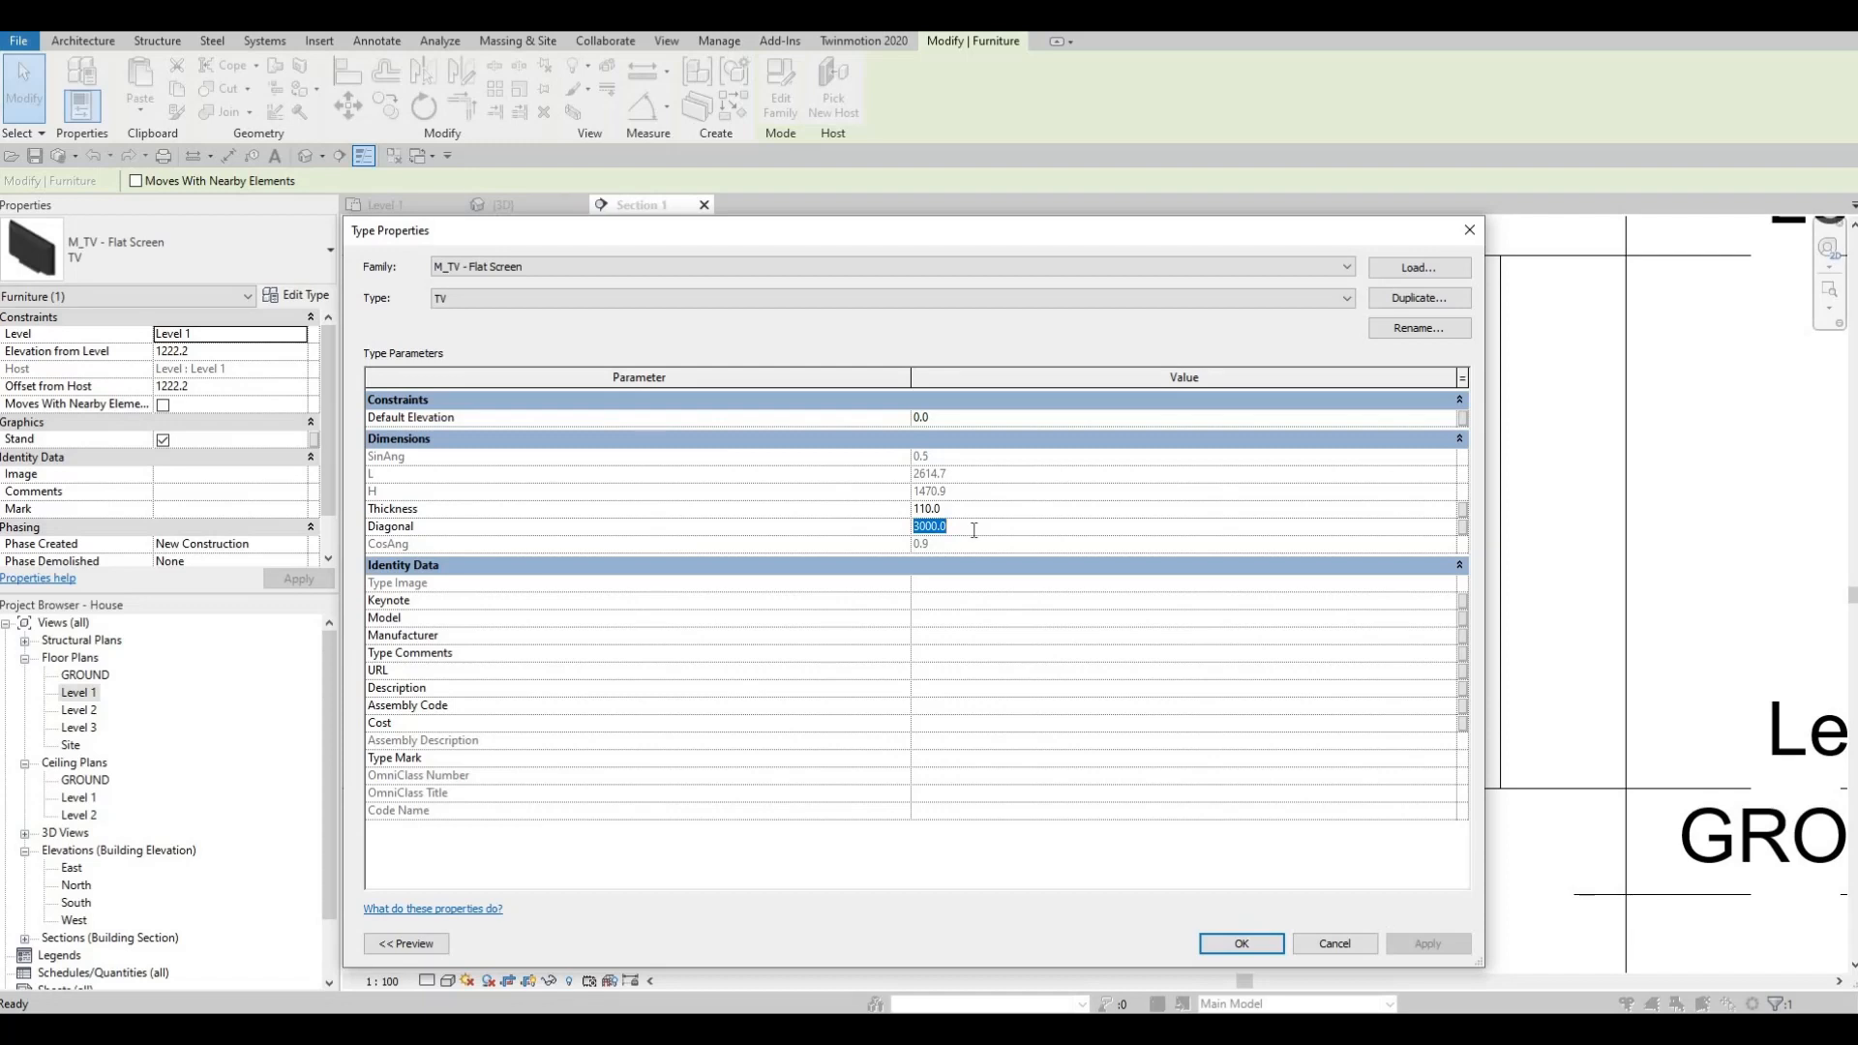
pyautogui.write('2300')
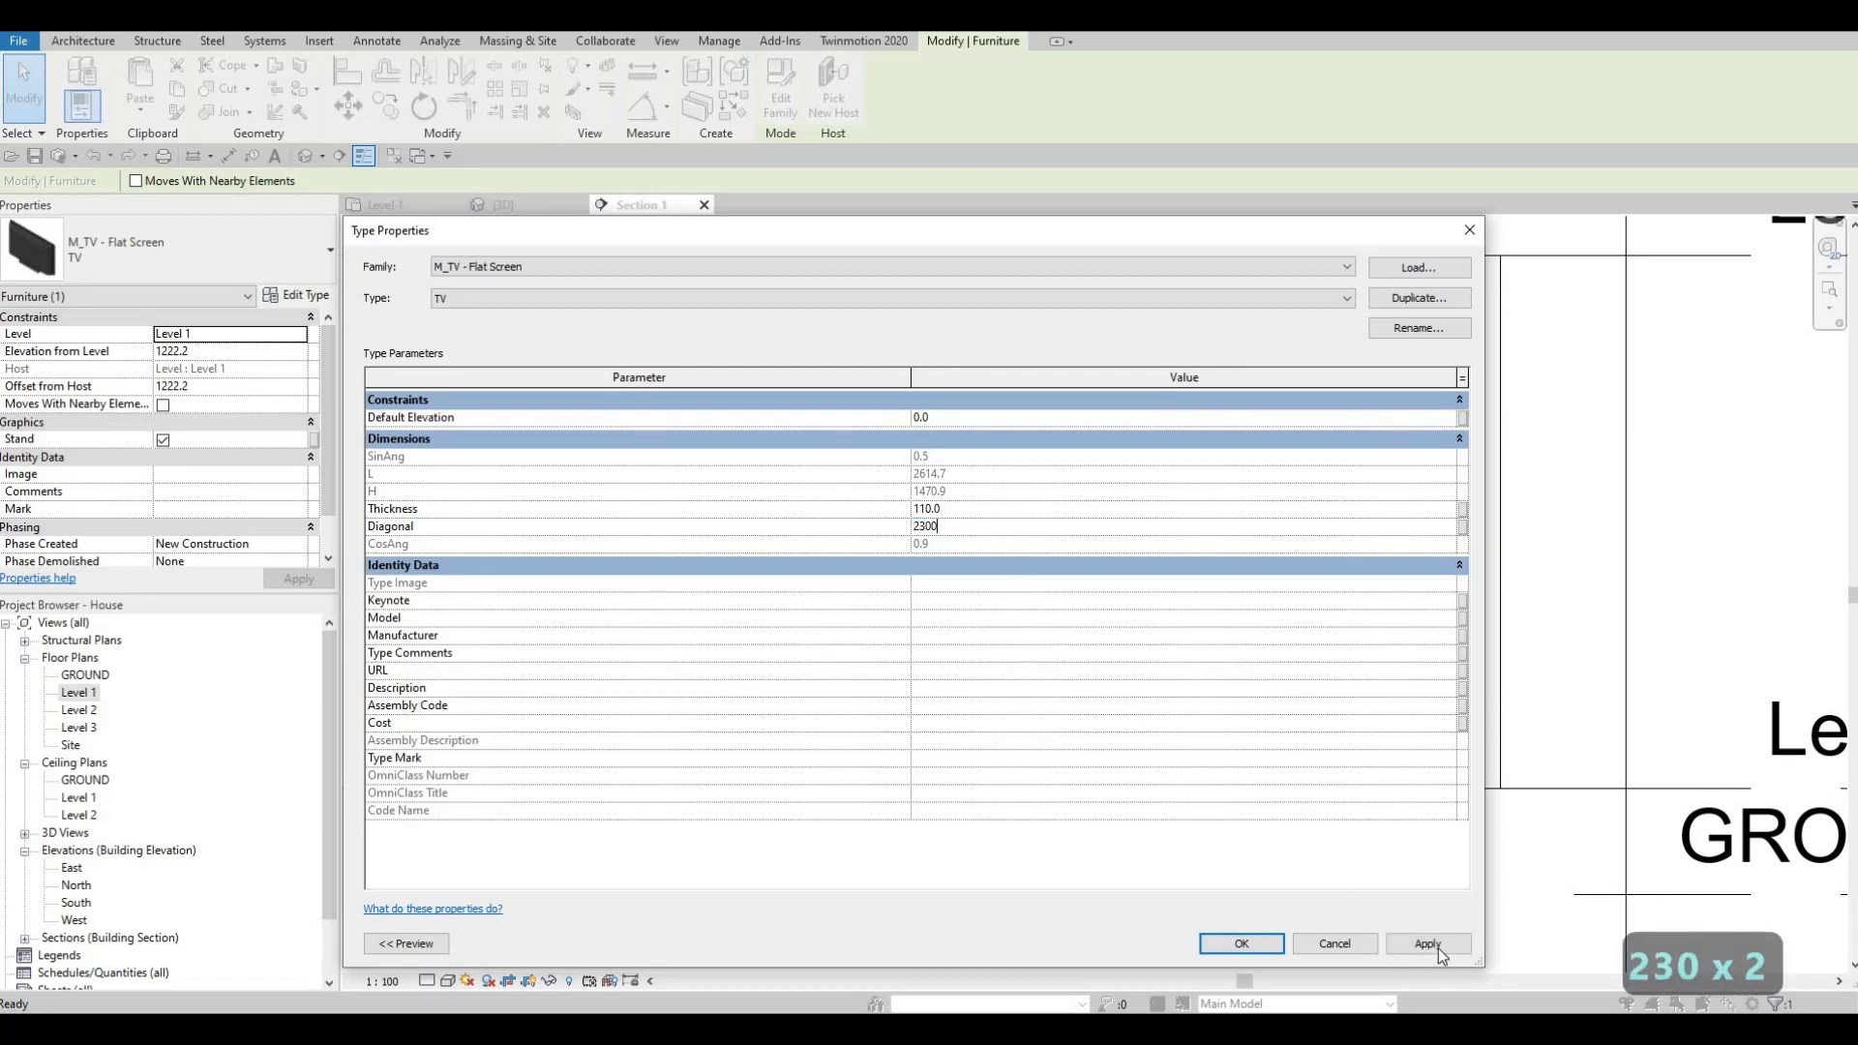
pyautogui.click(1262, 948)
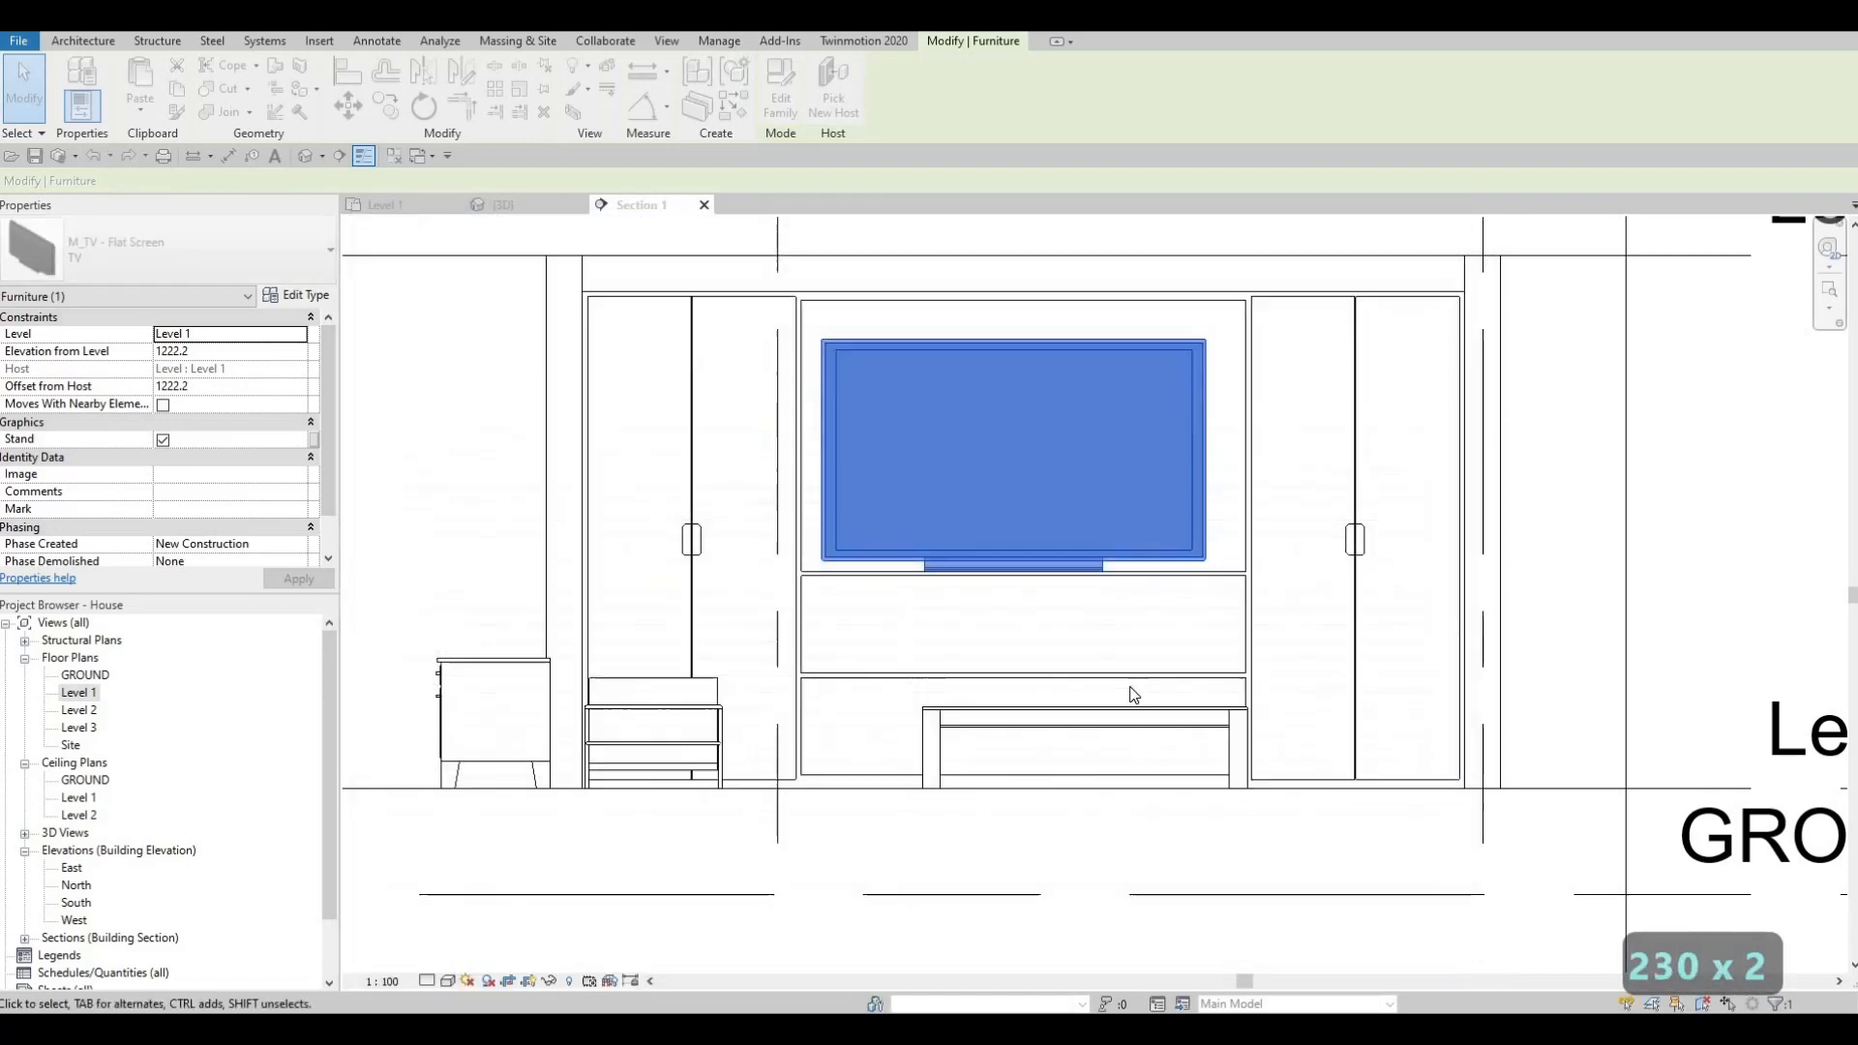
pyautogui.press('Escape')
pyautogui.press('Escape')
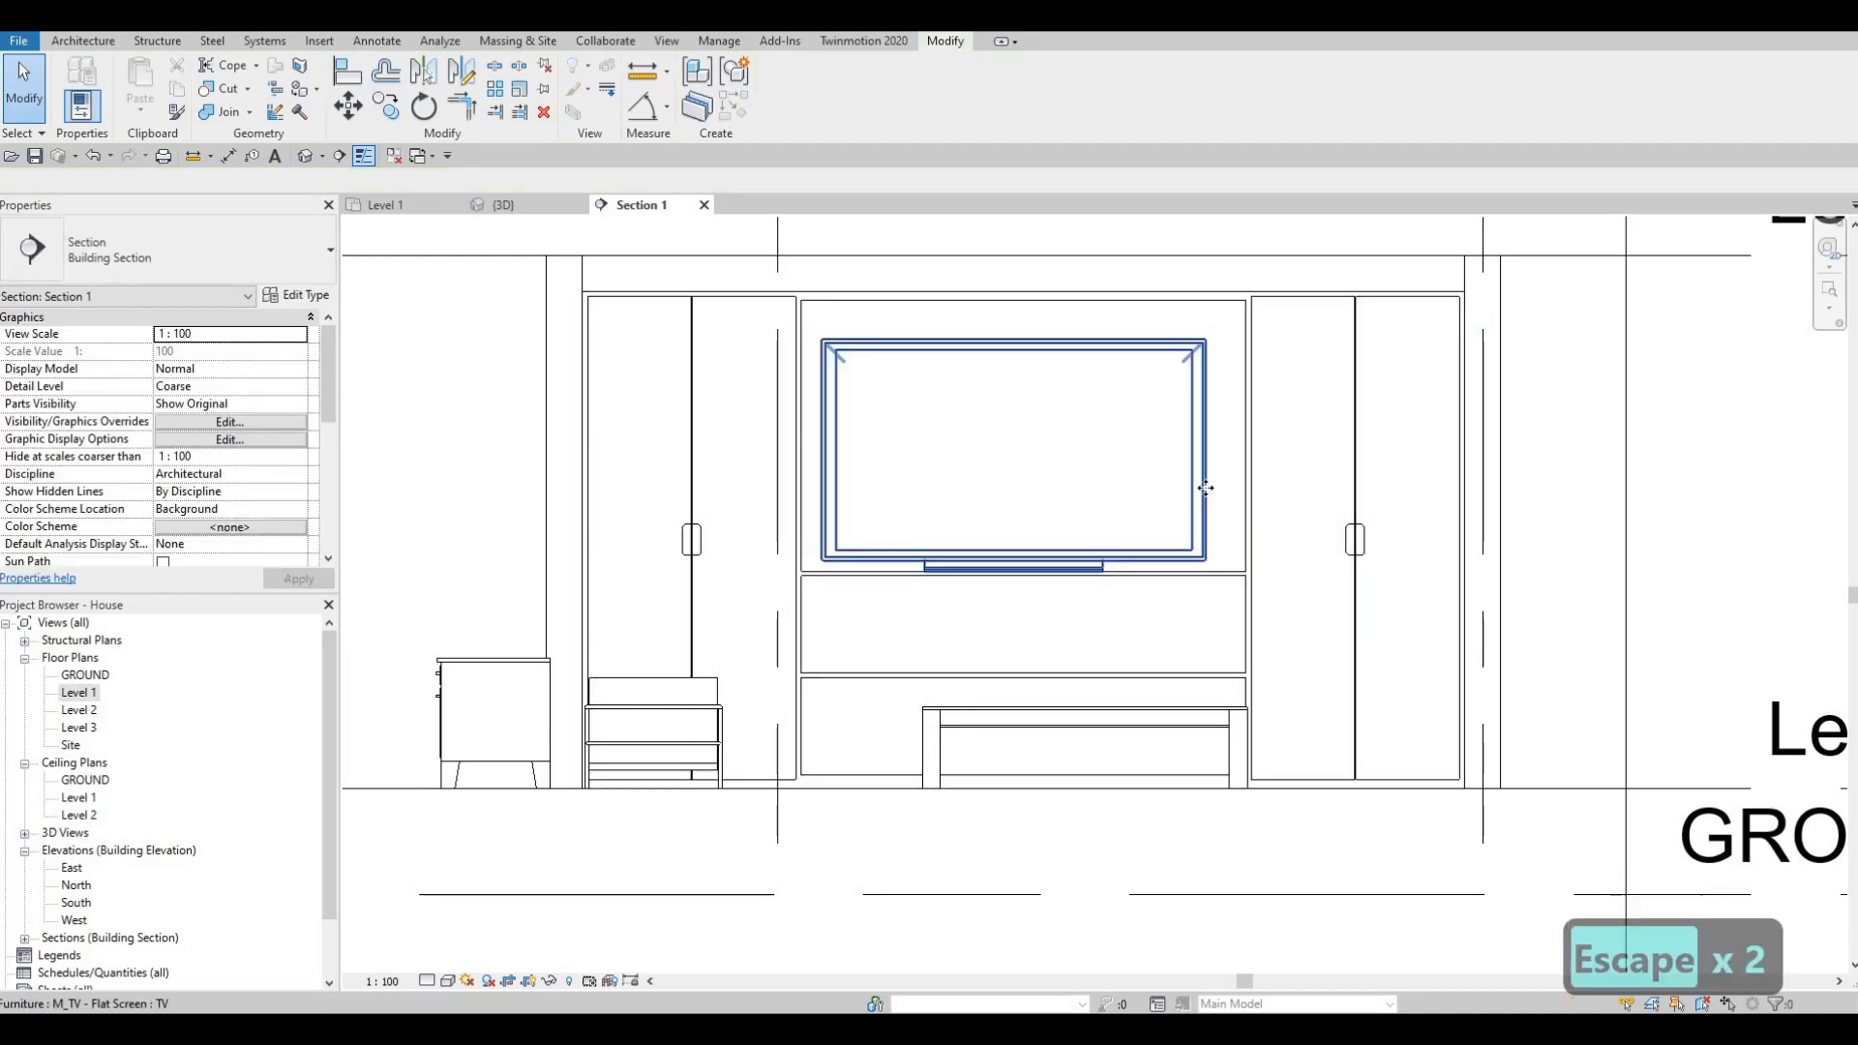
# Nudge the resized TV to the right until it is centered in the entertainment center's central opening.
pyautogui.click(1204, 488)
pyautogui.press('Right')
pyautogui.press('Right')
pyautogui.press('Right')
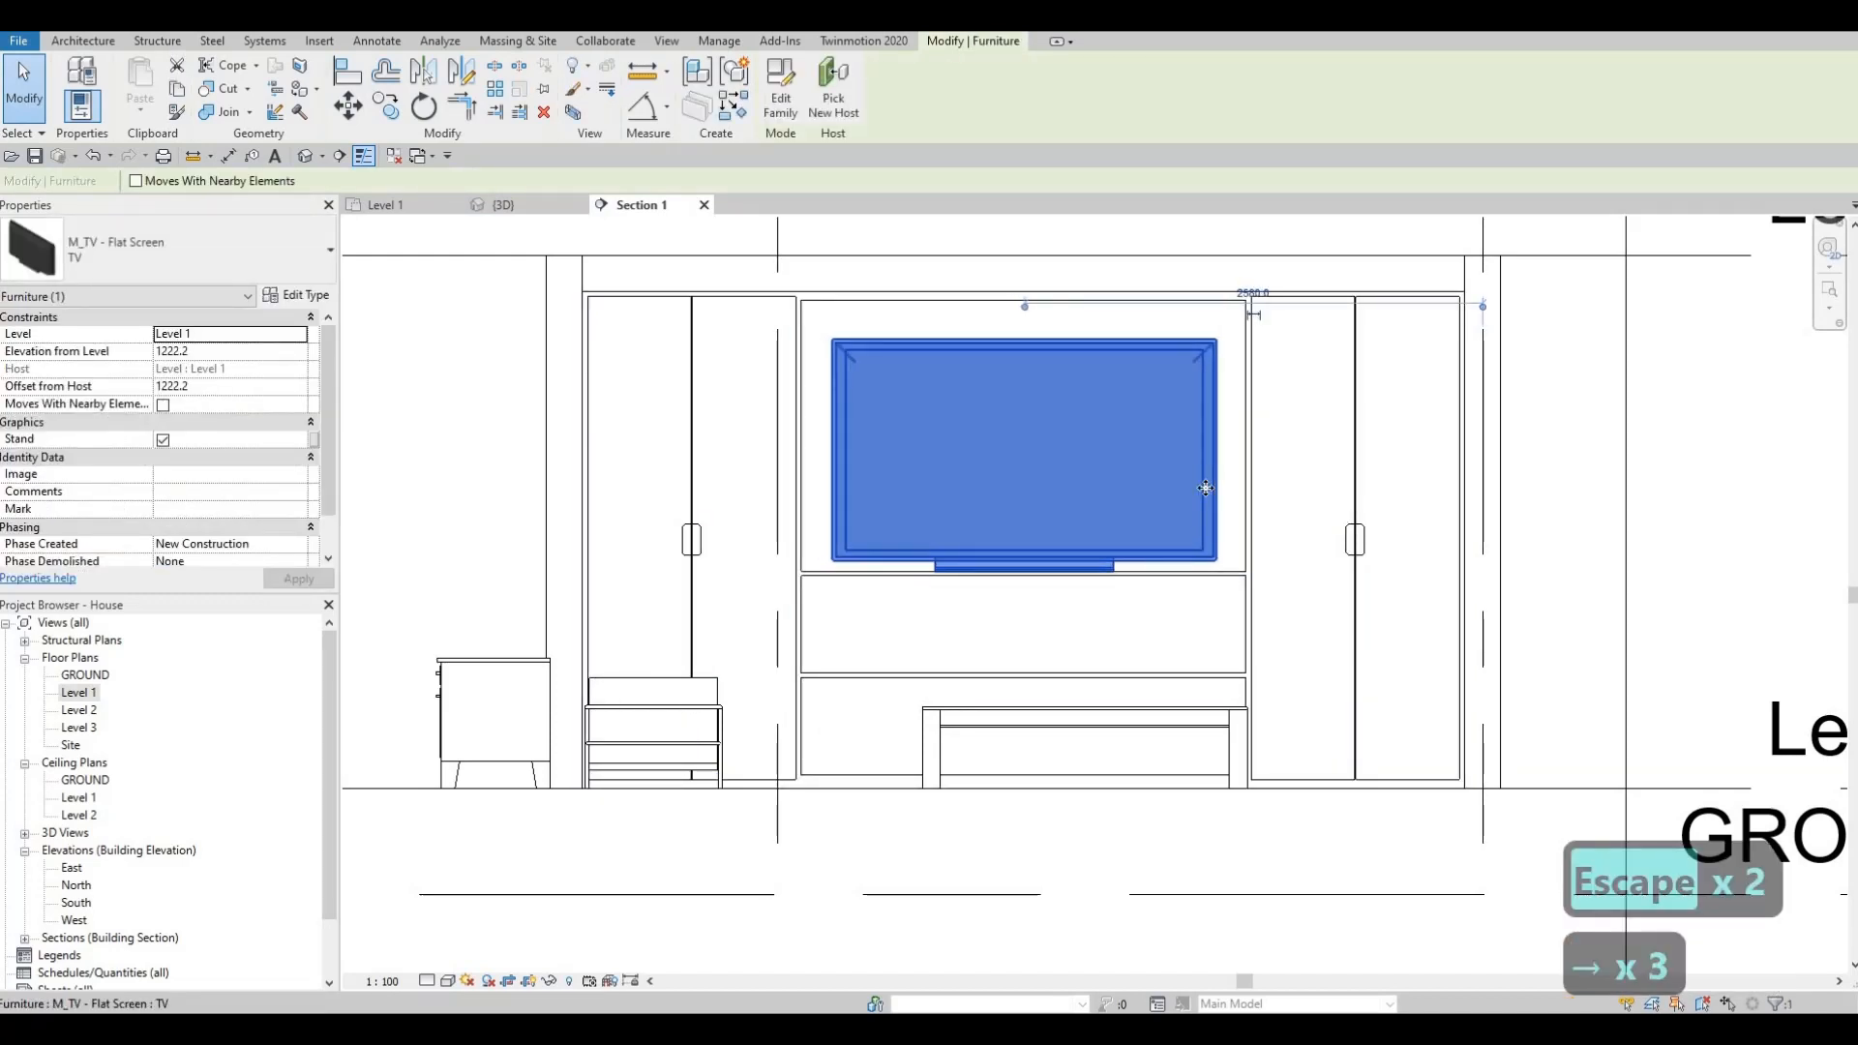
pyautogui.press('Left')
pyautogui.press('Escape')
pyautogui.press('Escape')
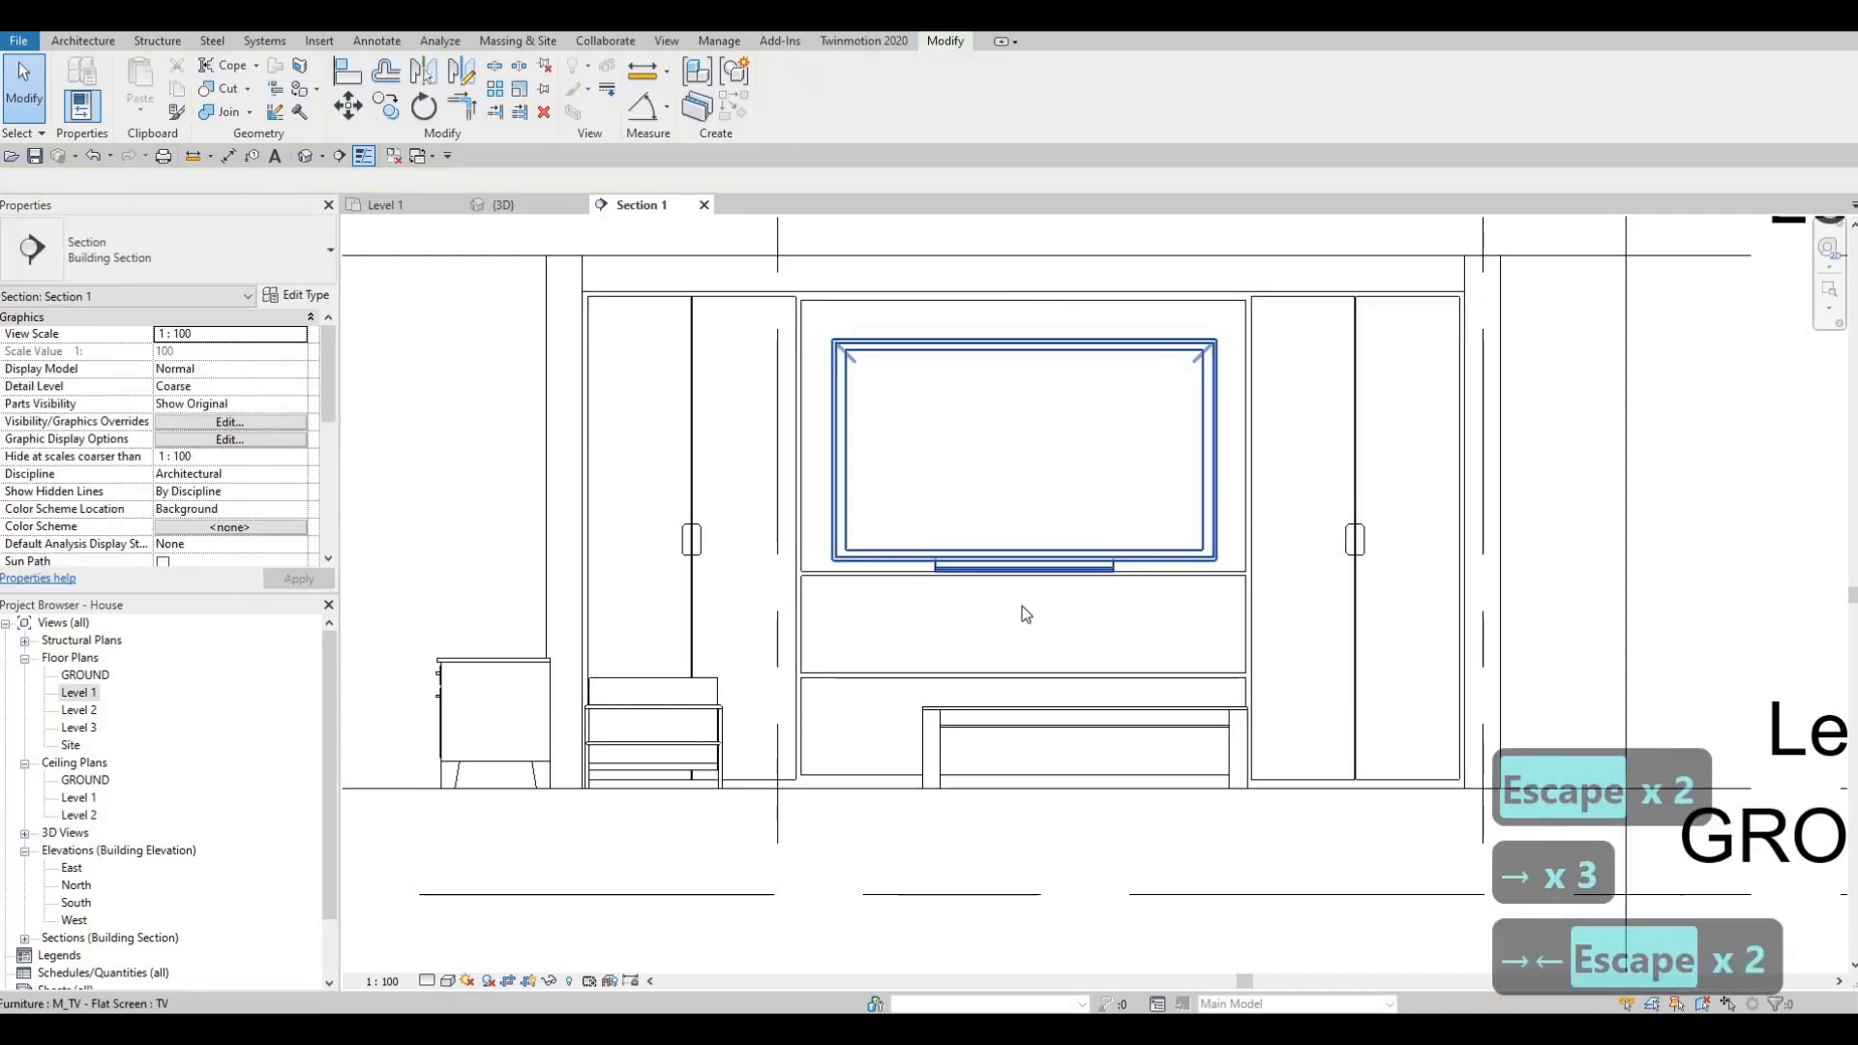
pyautogui.press('Escape')
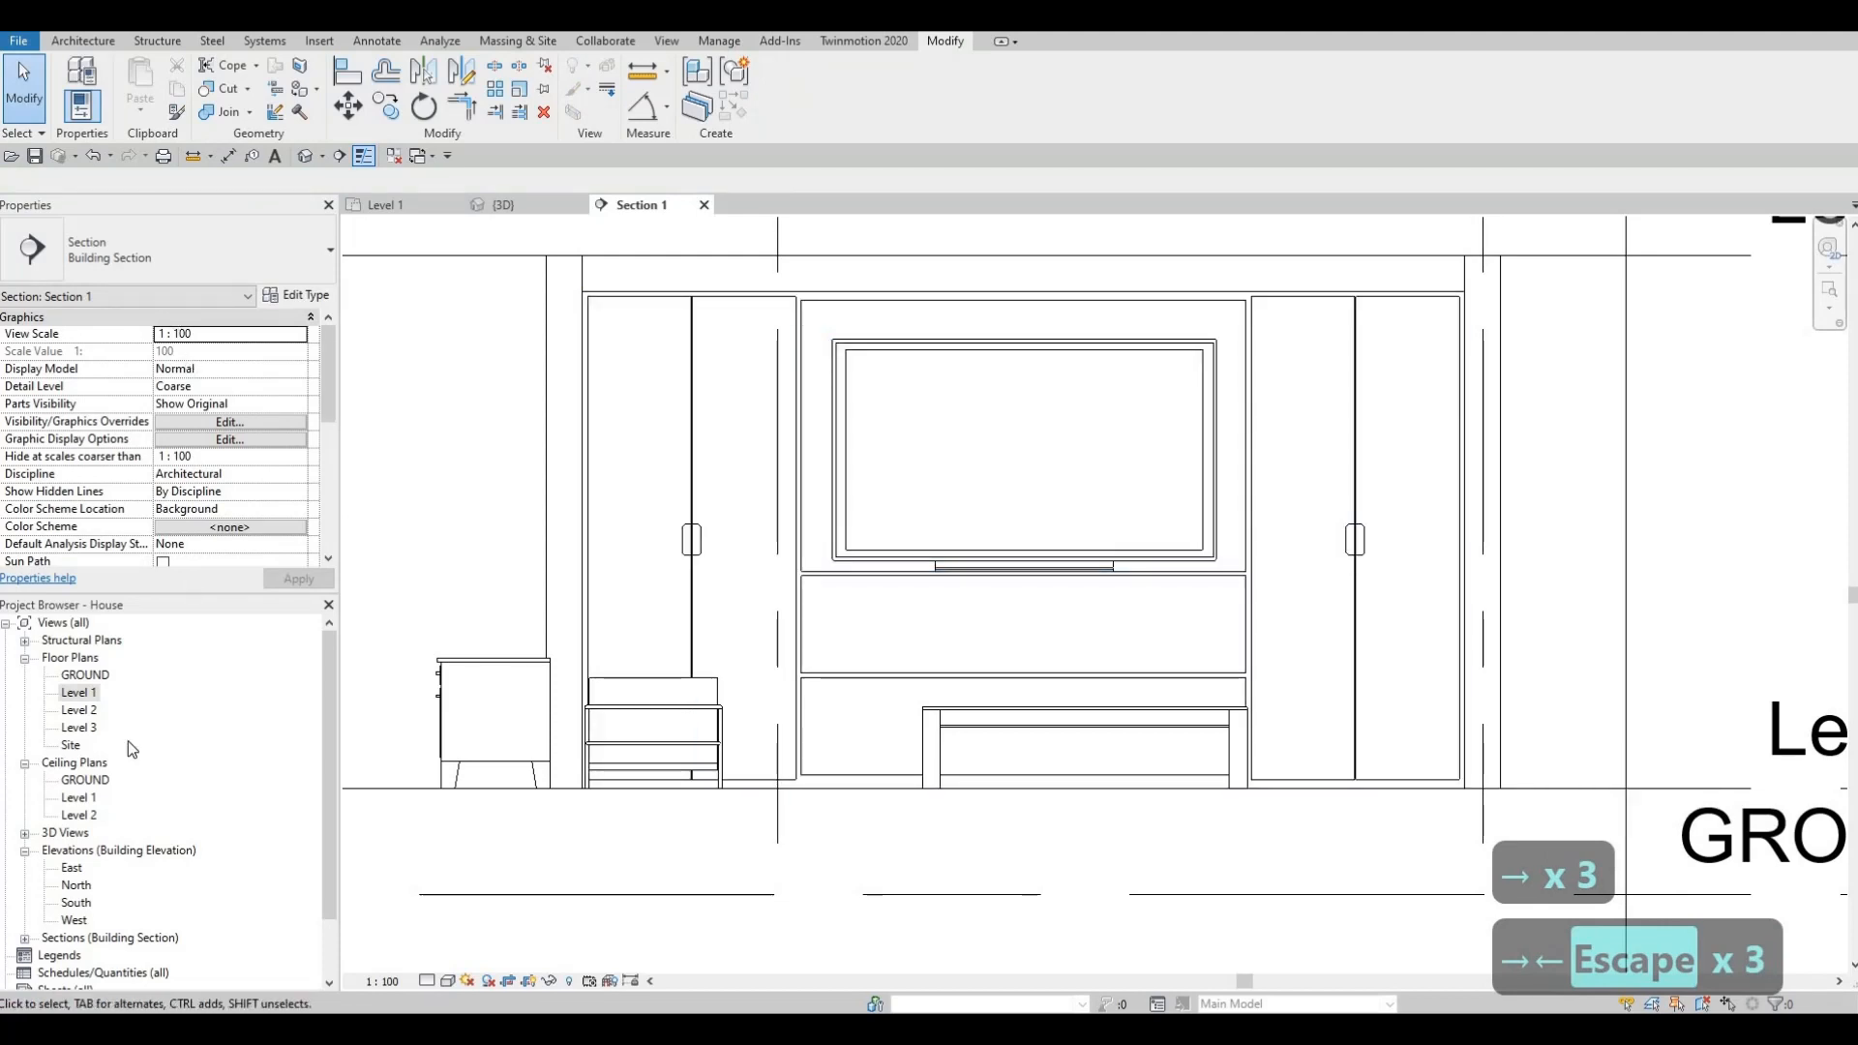
# Open the Level 1 floor plan and delete the 4970 dimension beside the living room.
pyautogui.doubleClick(83, 693)
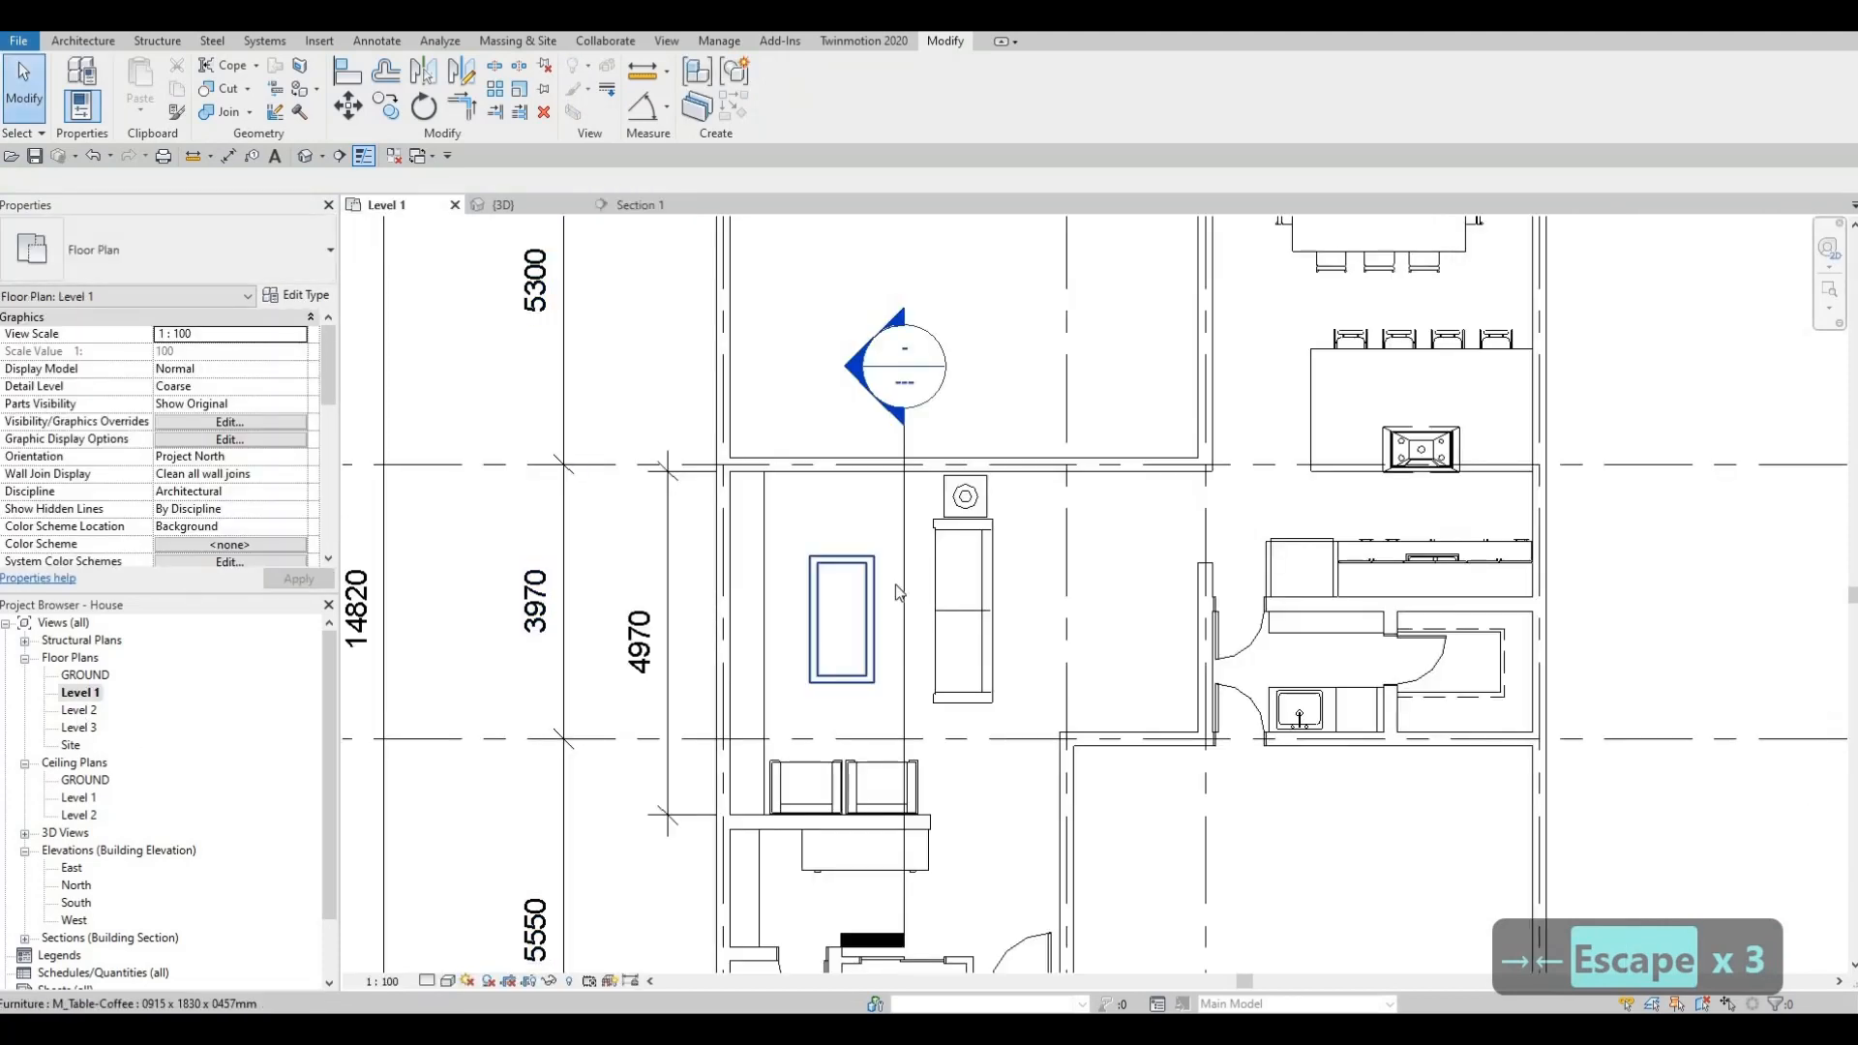
pyautogui.scroll(-3, 898, 593)
pyautogui.press('Escape')
pyautogui.press('Escape')
pyautogui.press('Escape')
pyautogui.press('Escape')
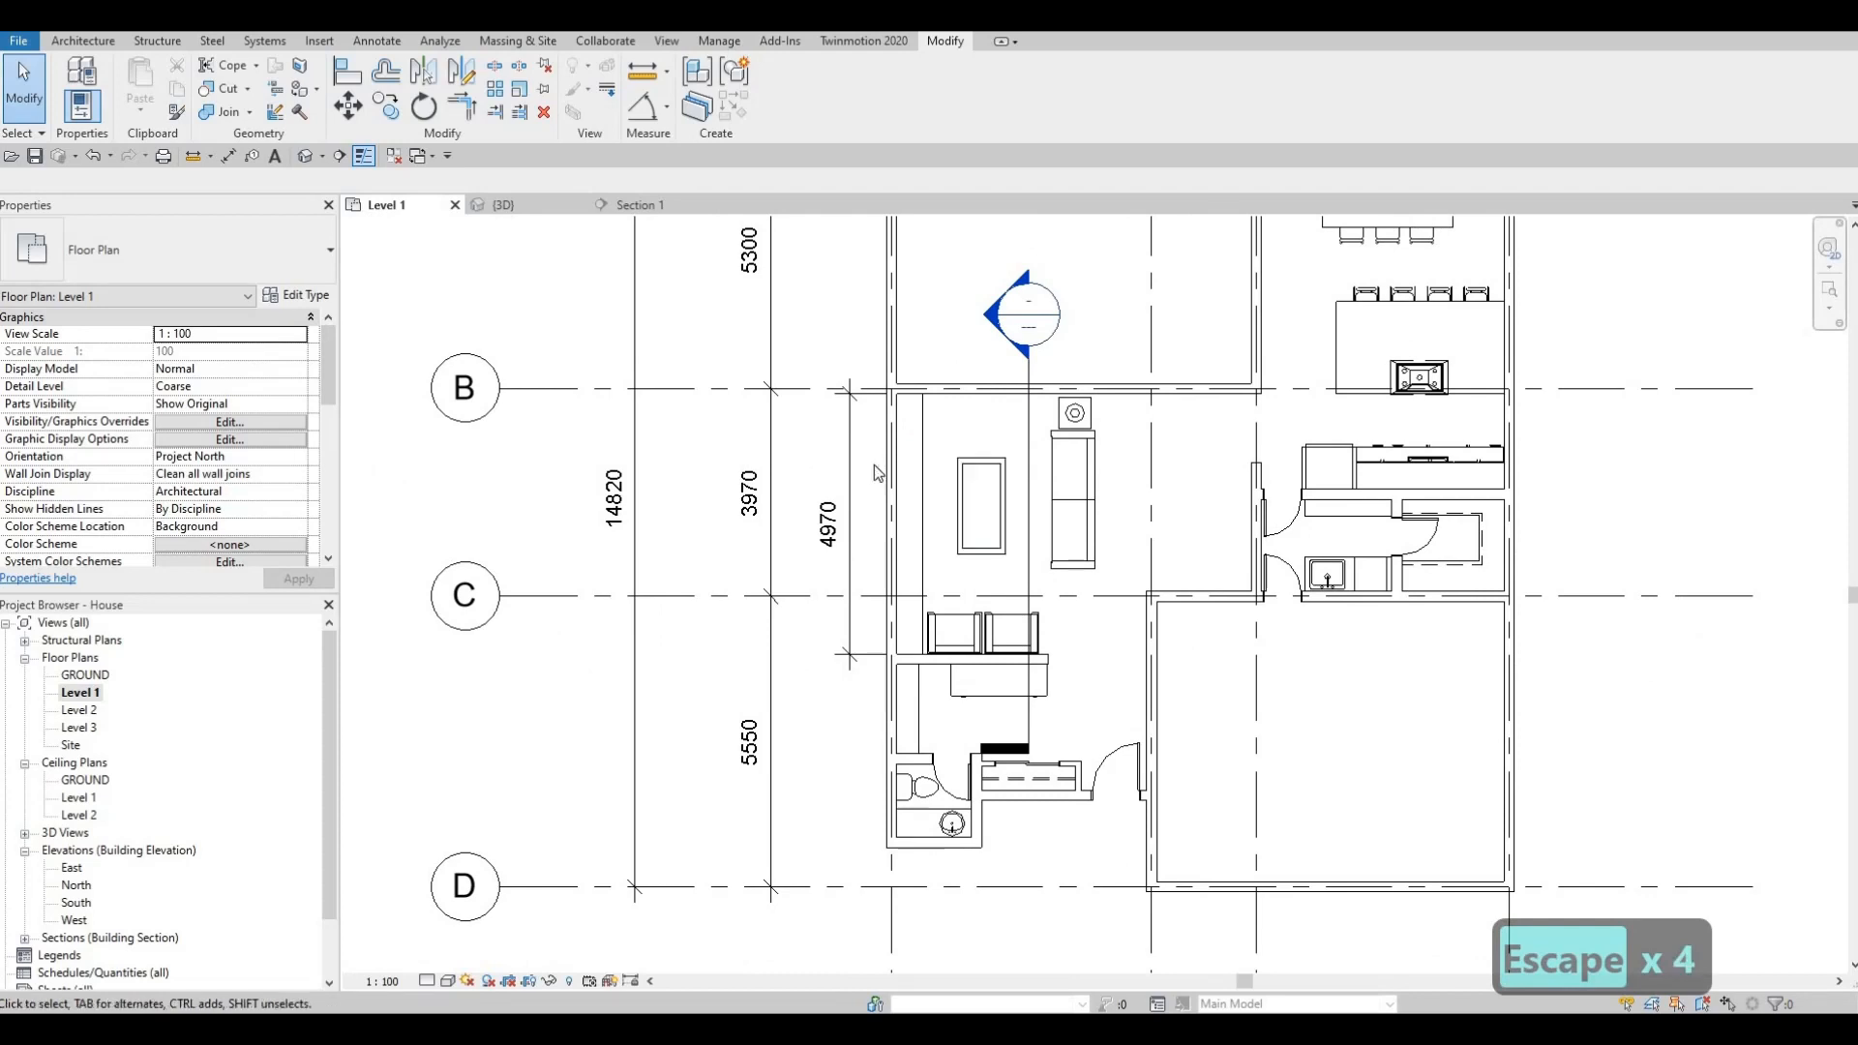
pyautogui.click(852, 484)
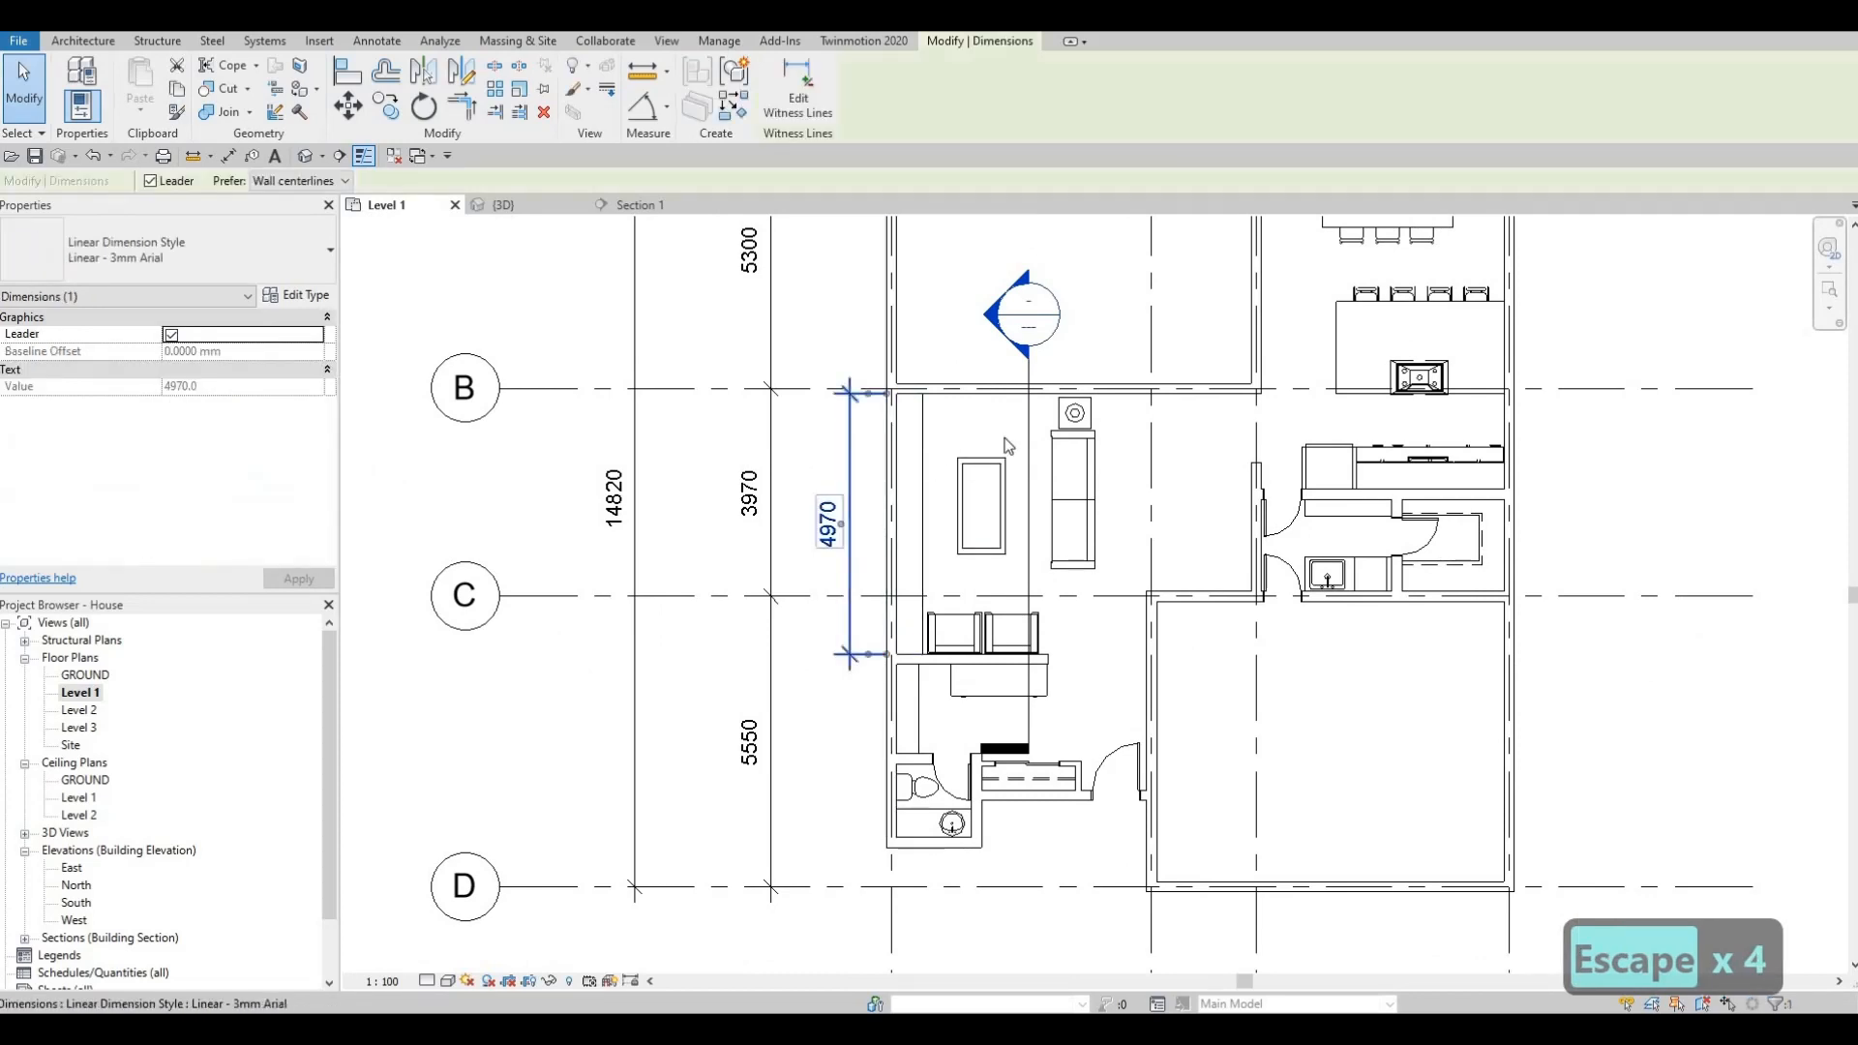
pyautogui.press('Delete')
# Delete the section running through the living room together with its view, and save the project.
pyautogui.click(1016, 470)
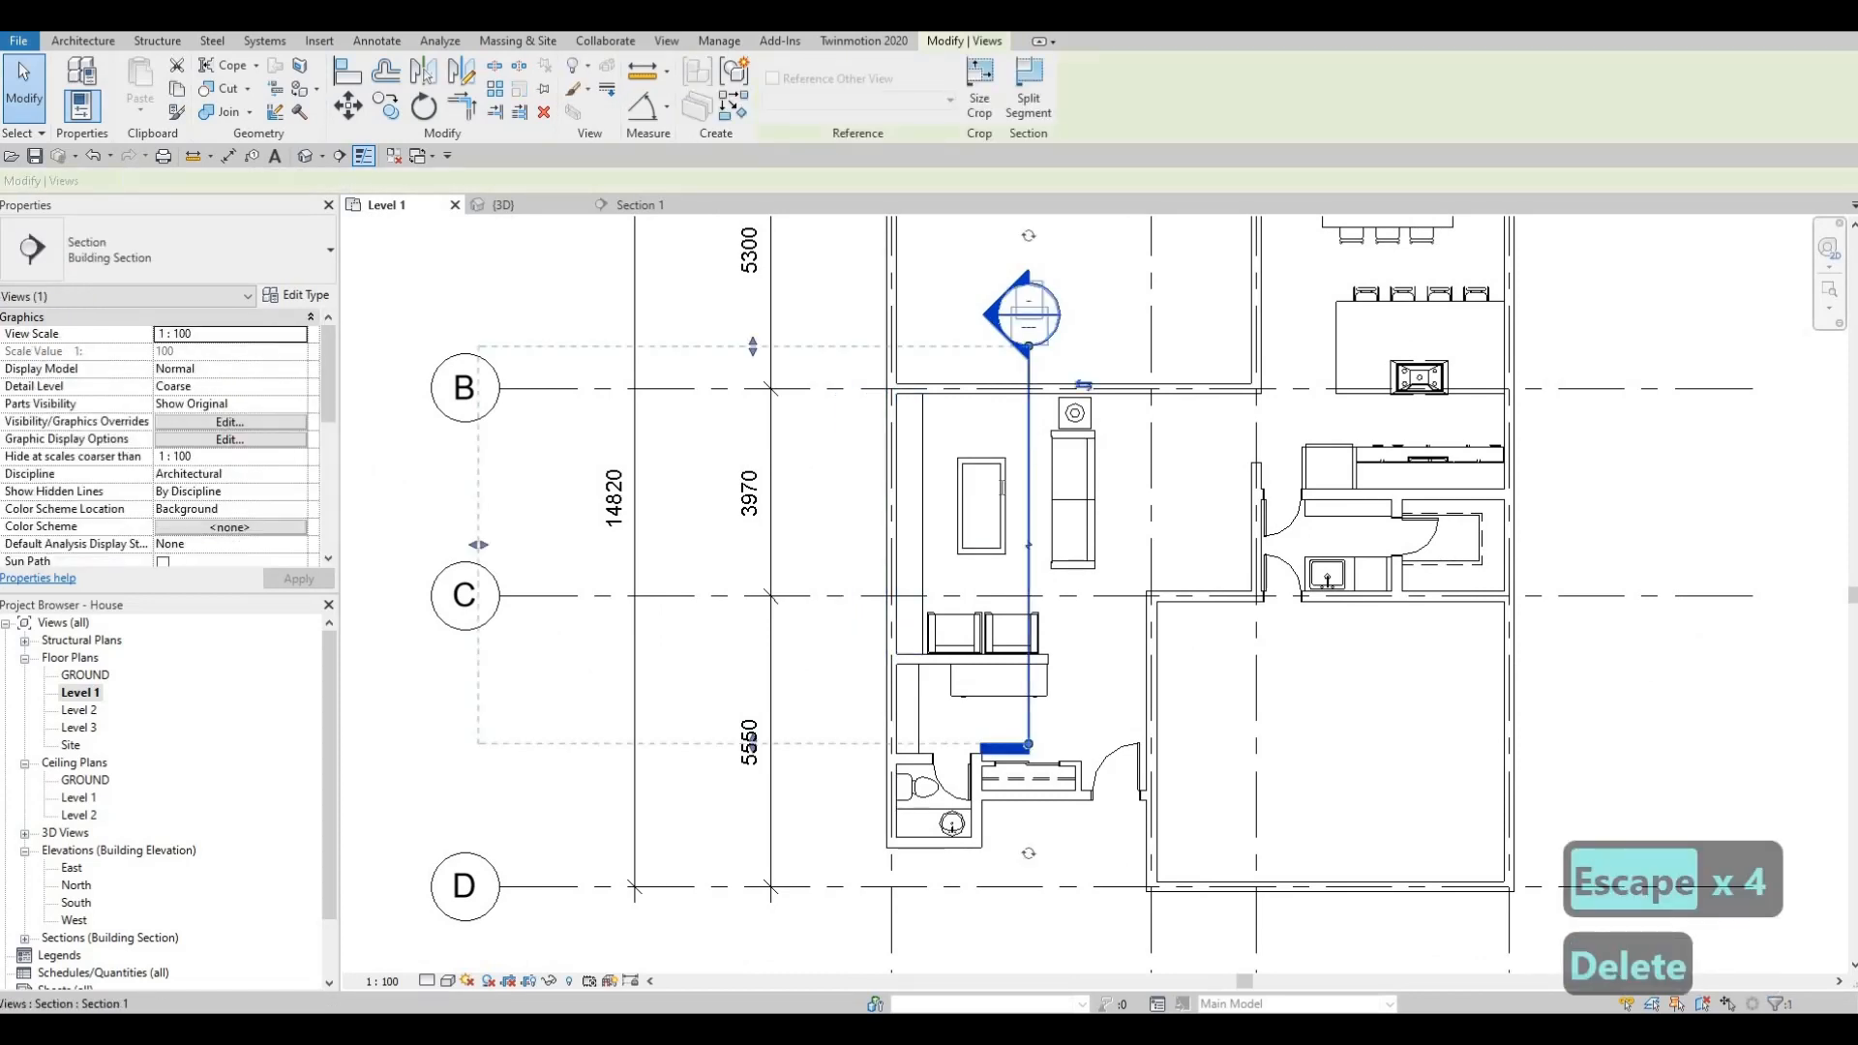
pyautogui.press('Delete')
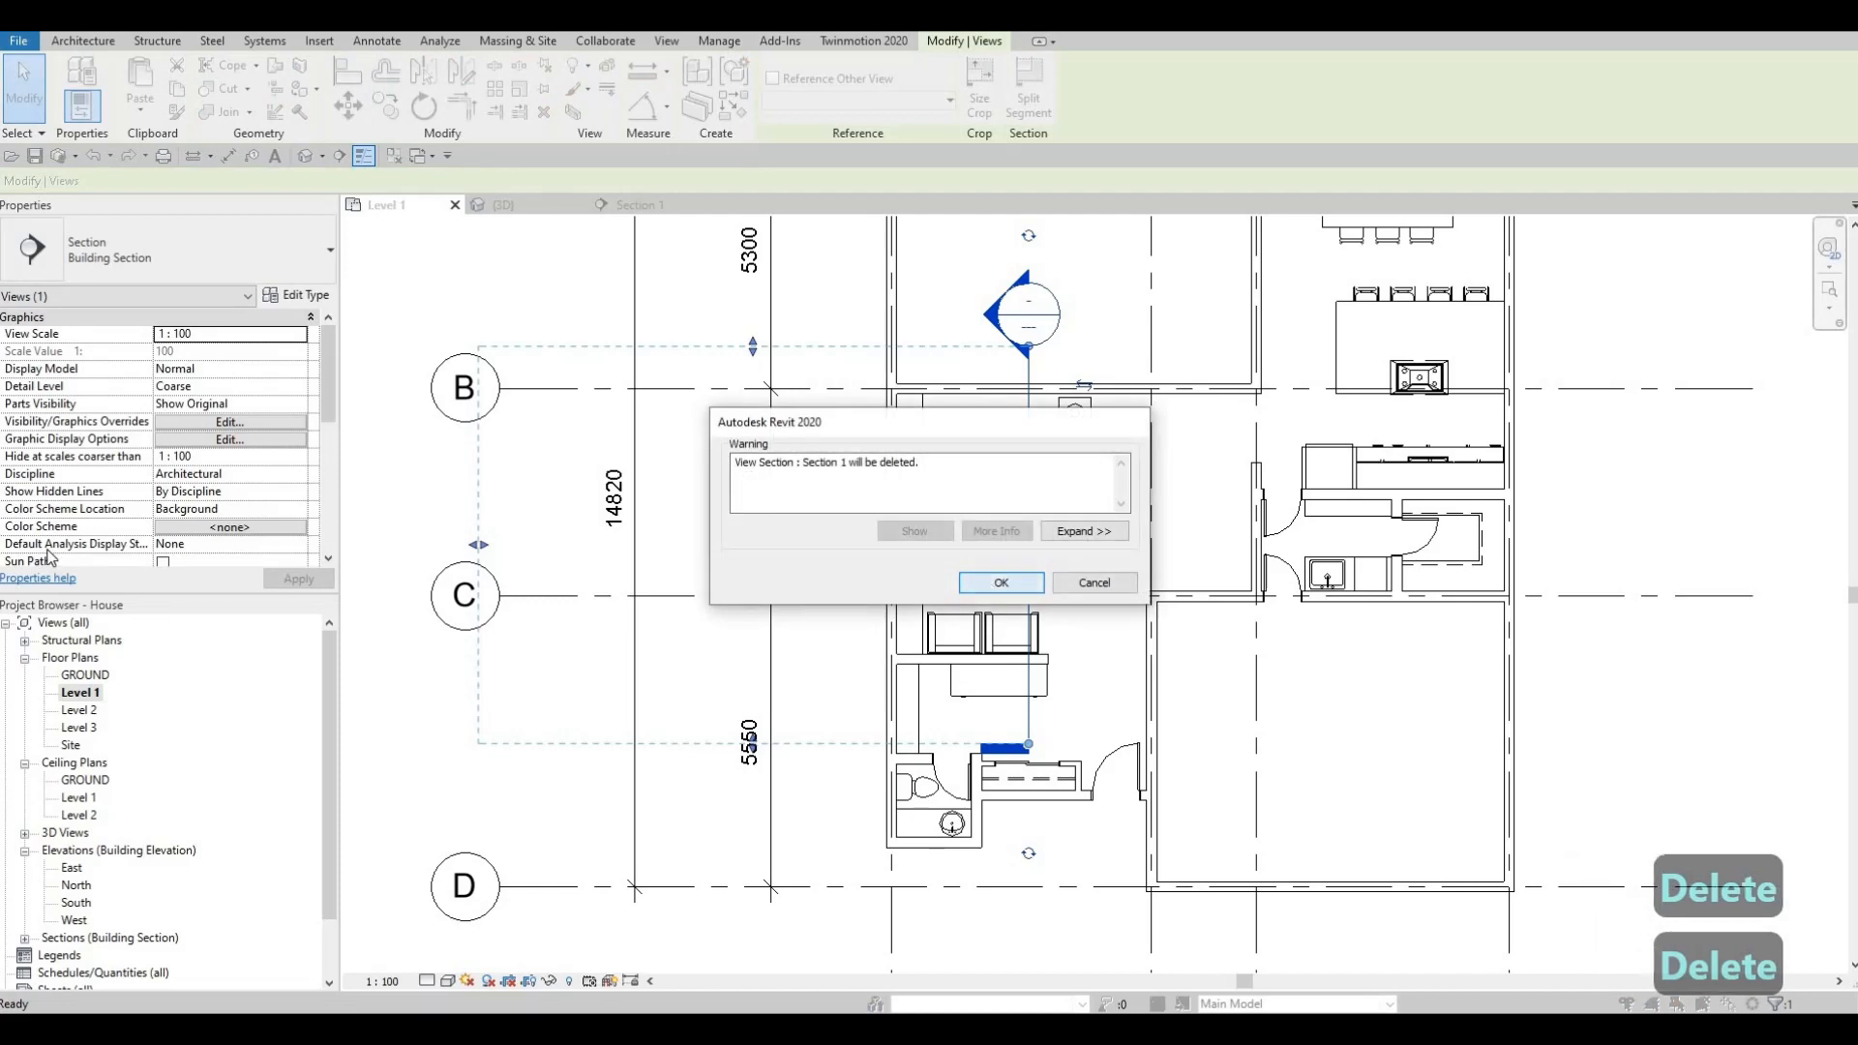
pyautogui.click(999, 582)
pyautogui.press('Escape')
pyautogui.moveTo(845, 586); pyautogui.dragTo(845, 638, button='middle')
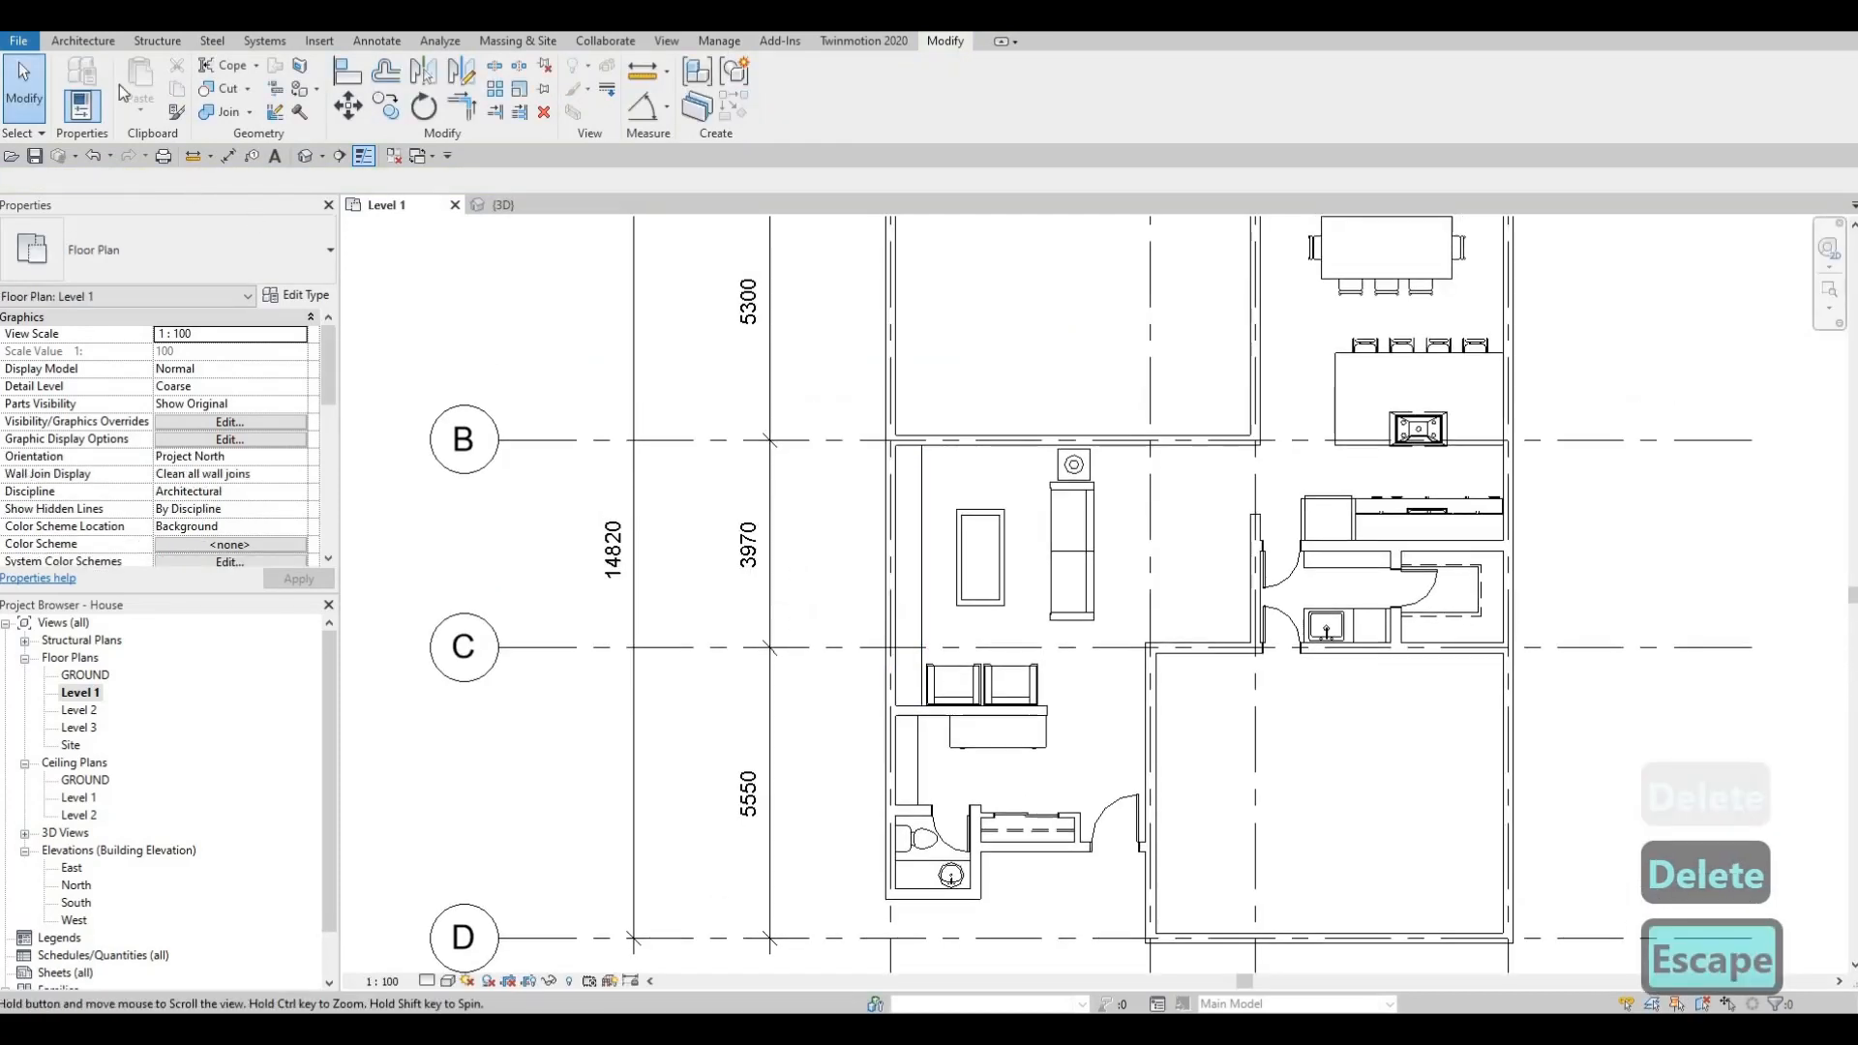
pyautogui.click(35, 156)
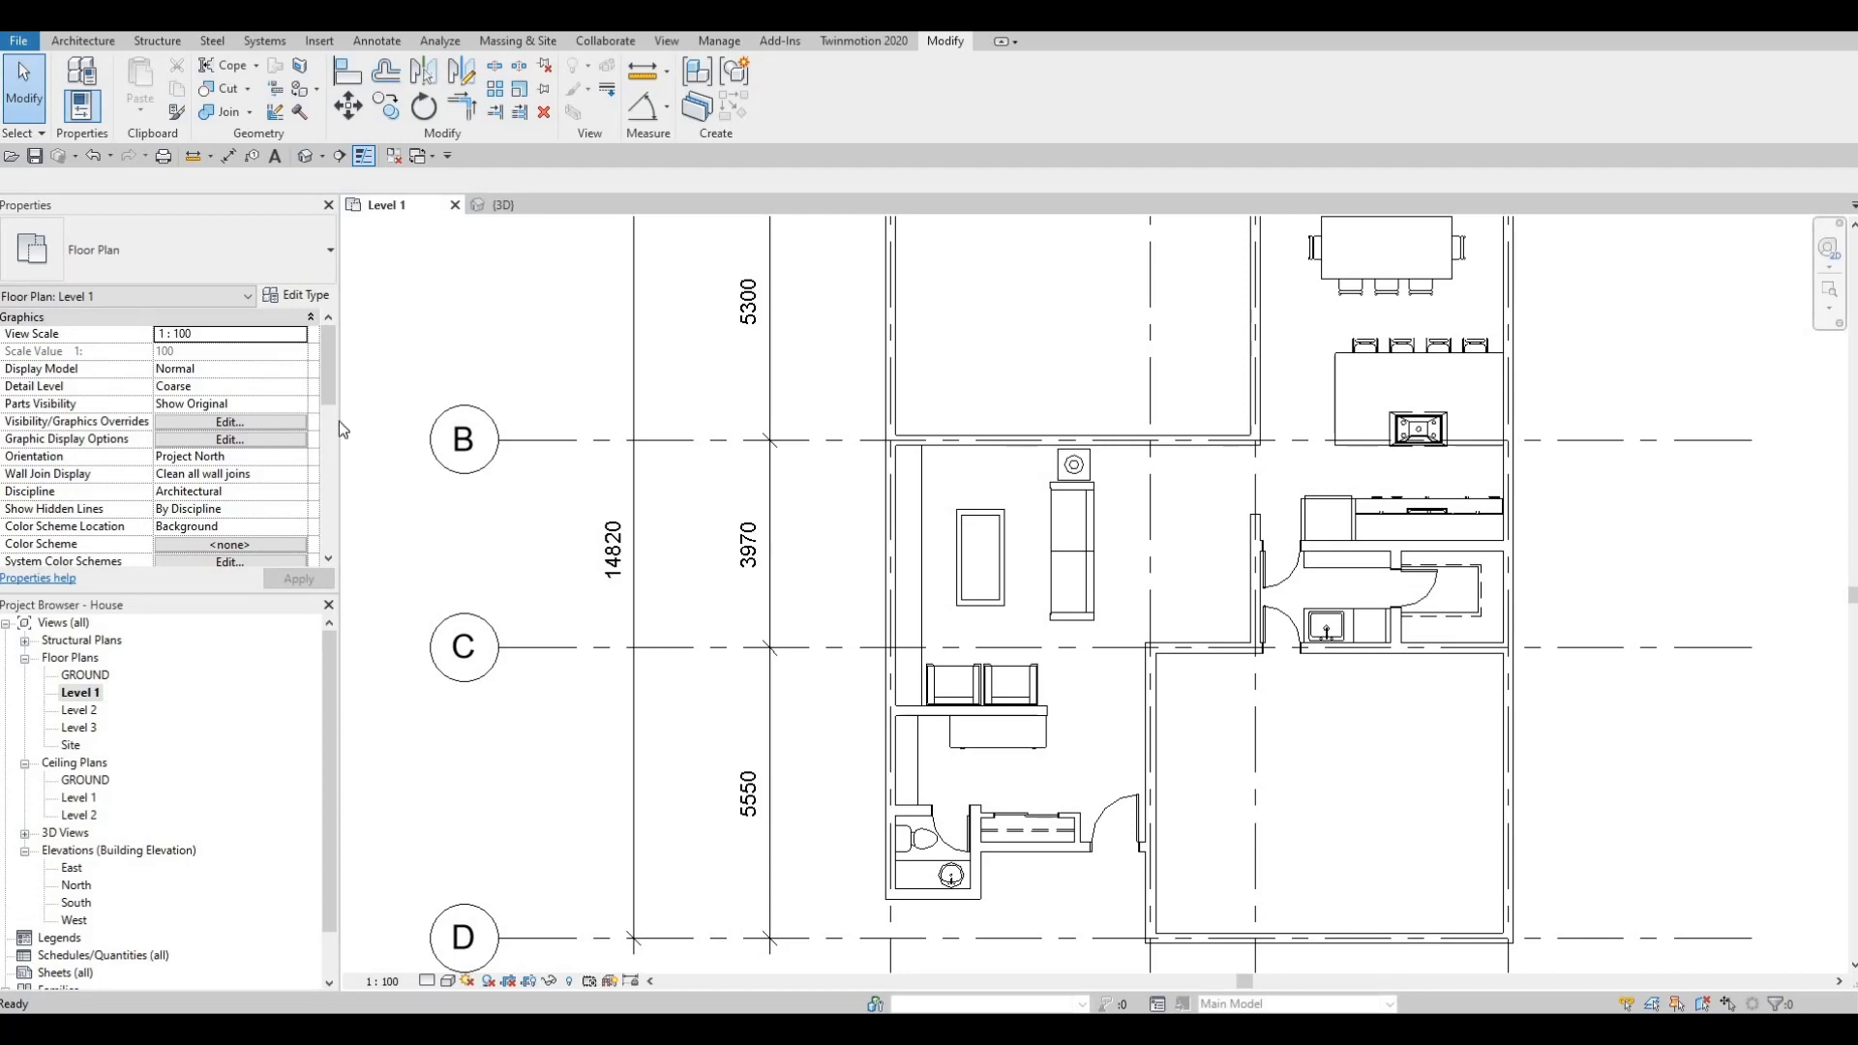
# Load the downloaded sliding door family, place it centered in the empty room's wall along grid A, and select the placed door.
pyautogui.click(65, 505)
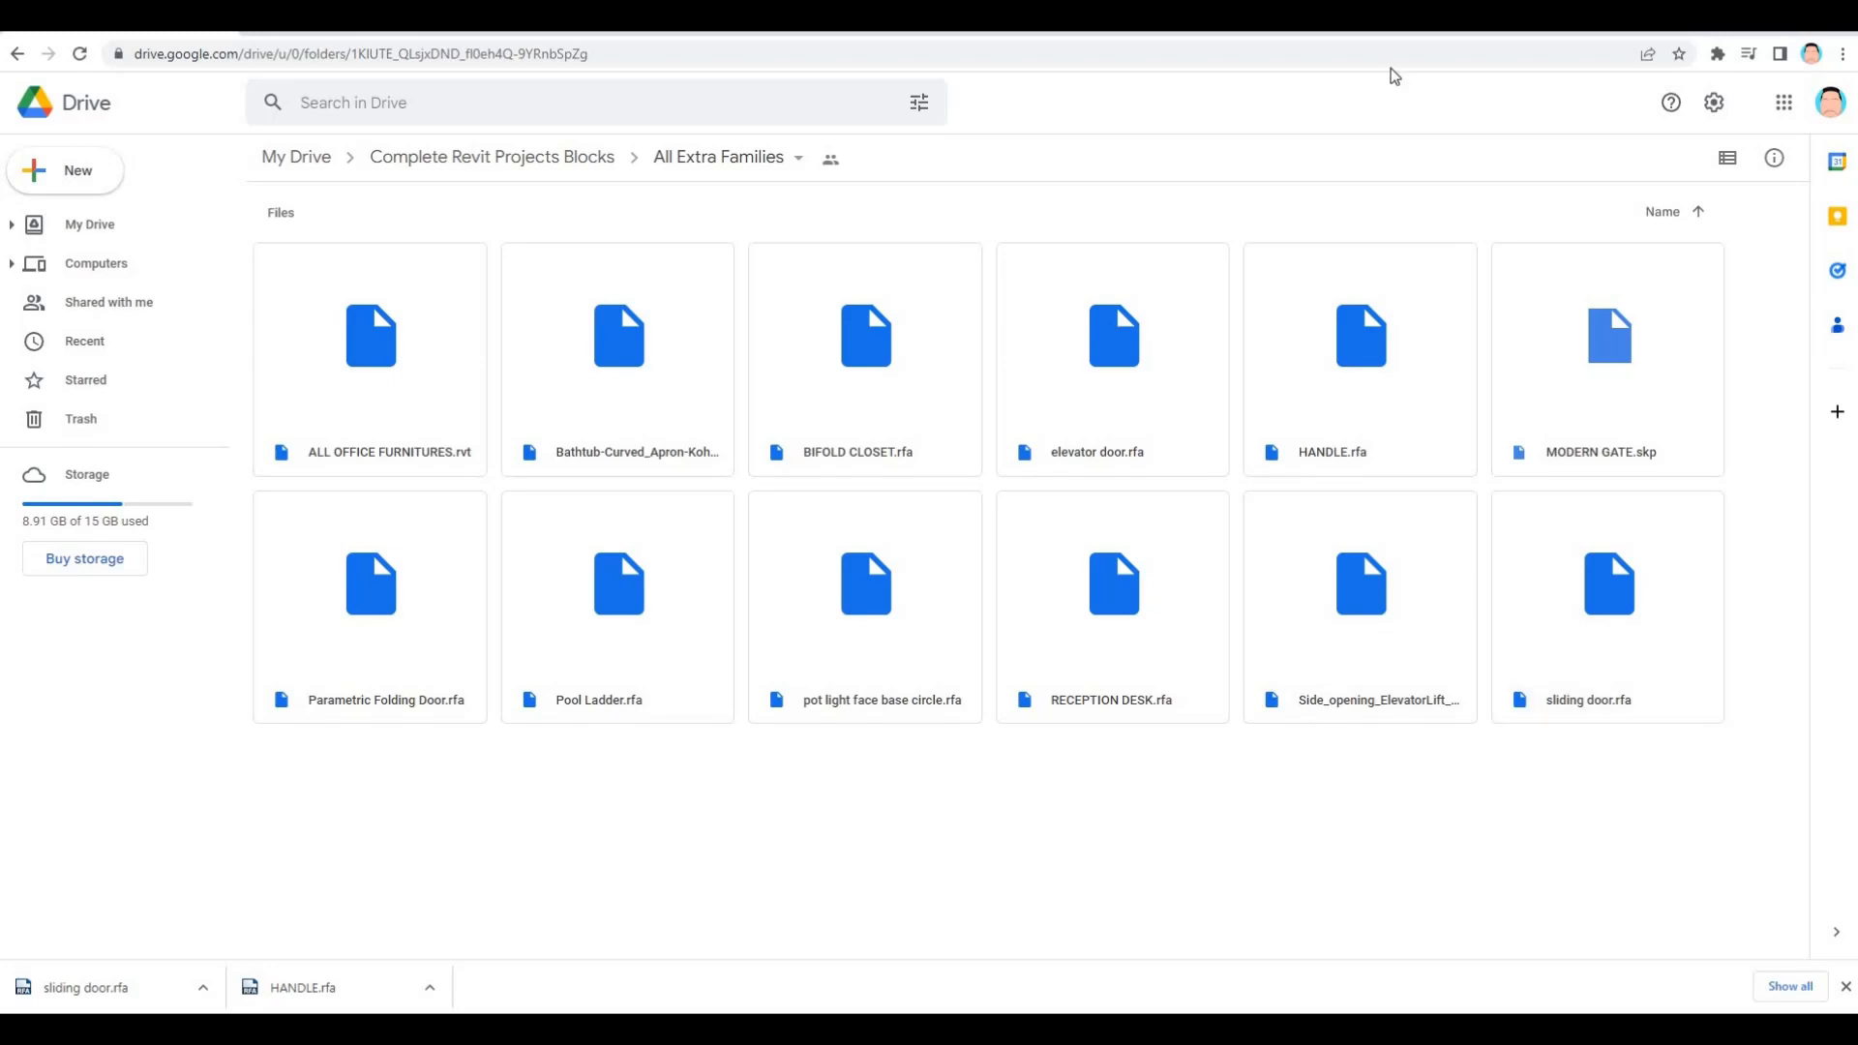
pyautogui.moveTo(1162, 34); pyautogui.dragTo(0, 494)
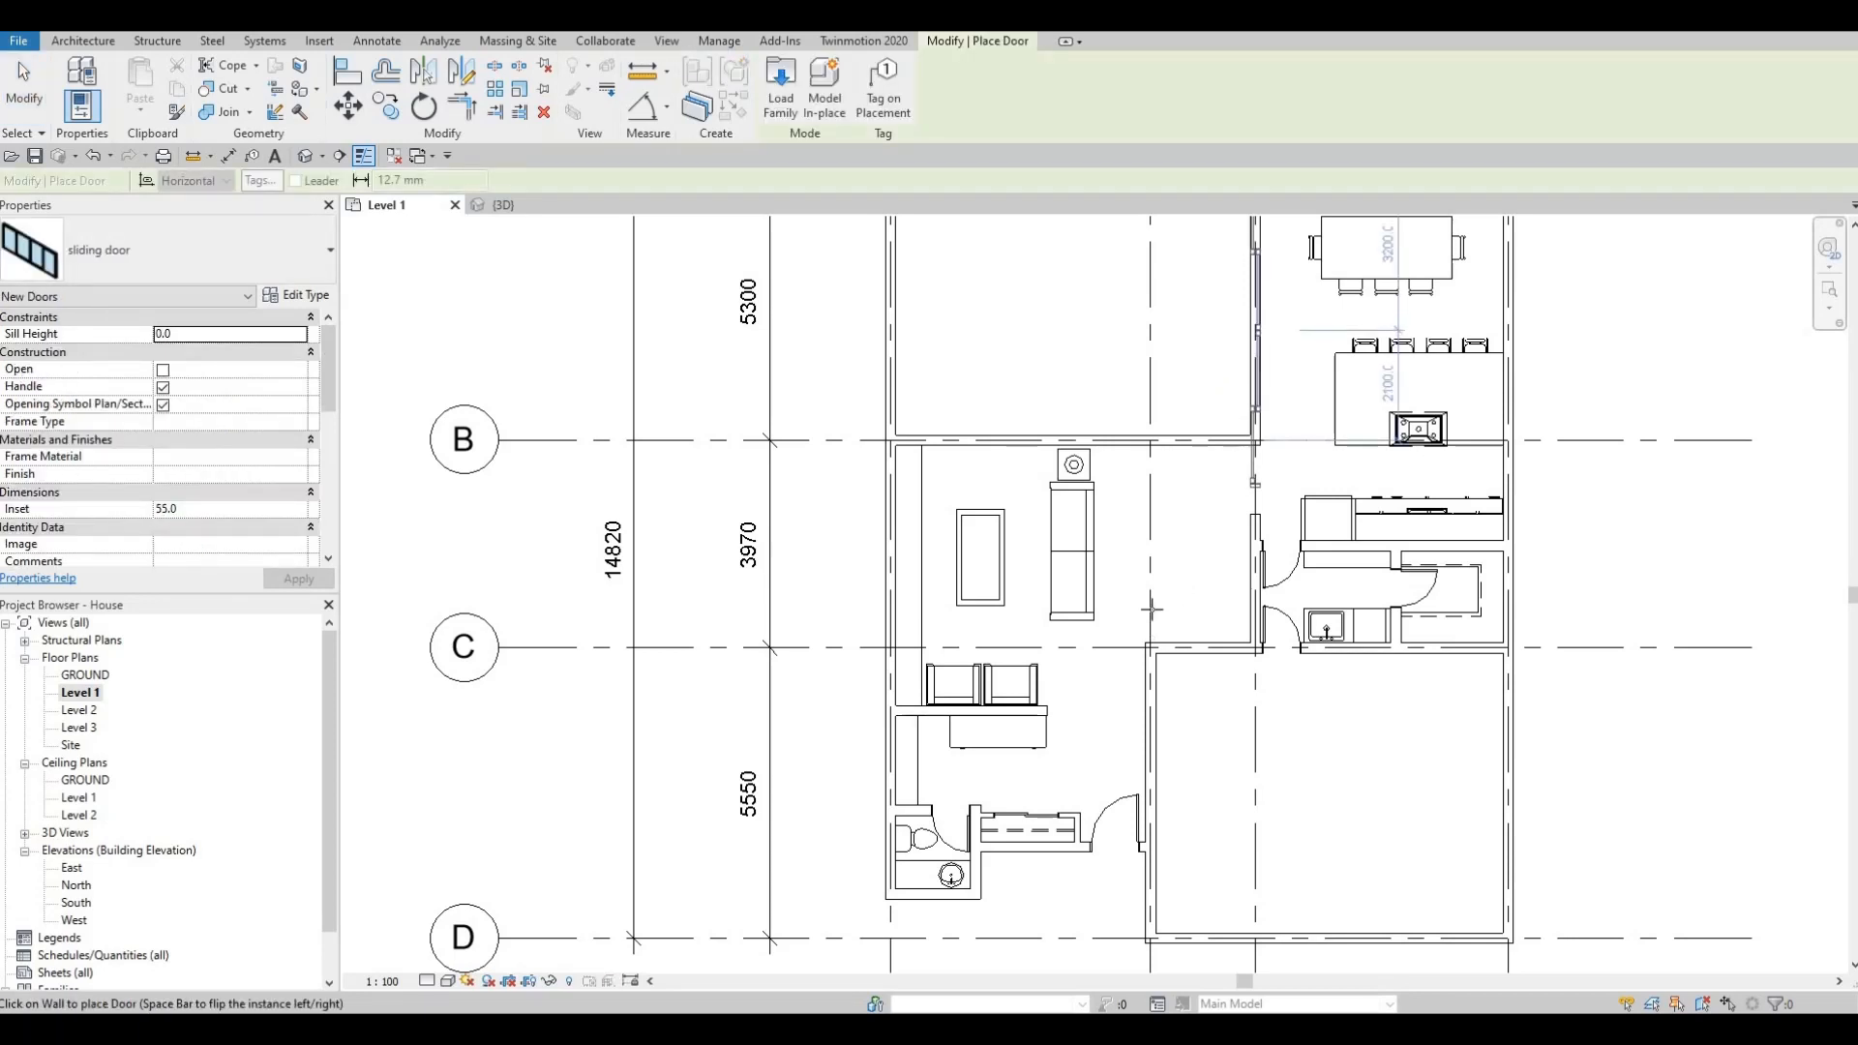
pyautogui.moveTo(1242, 249); pyautogui.dragTo(1142, 538, button='middle')
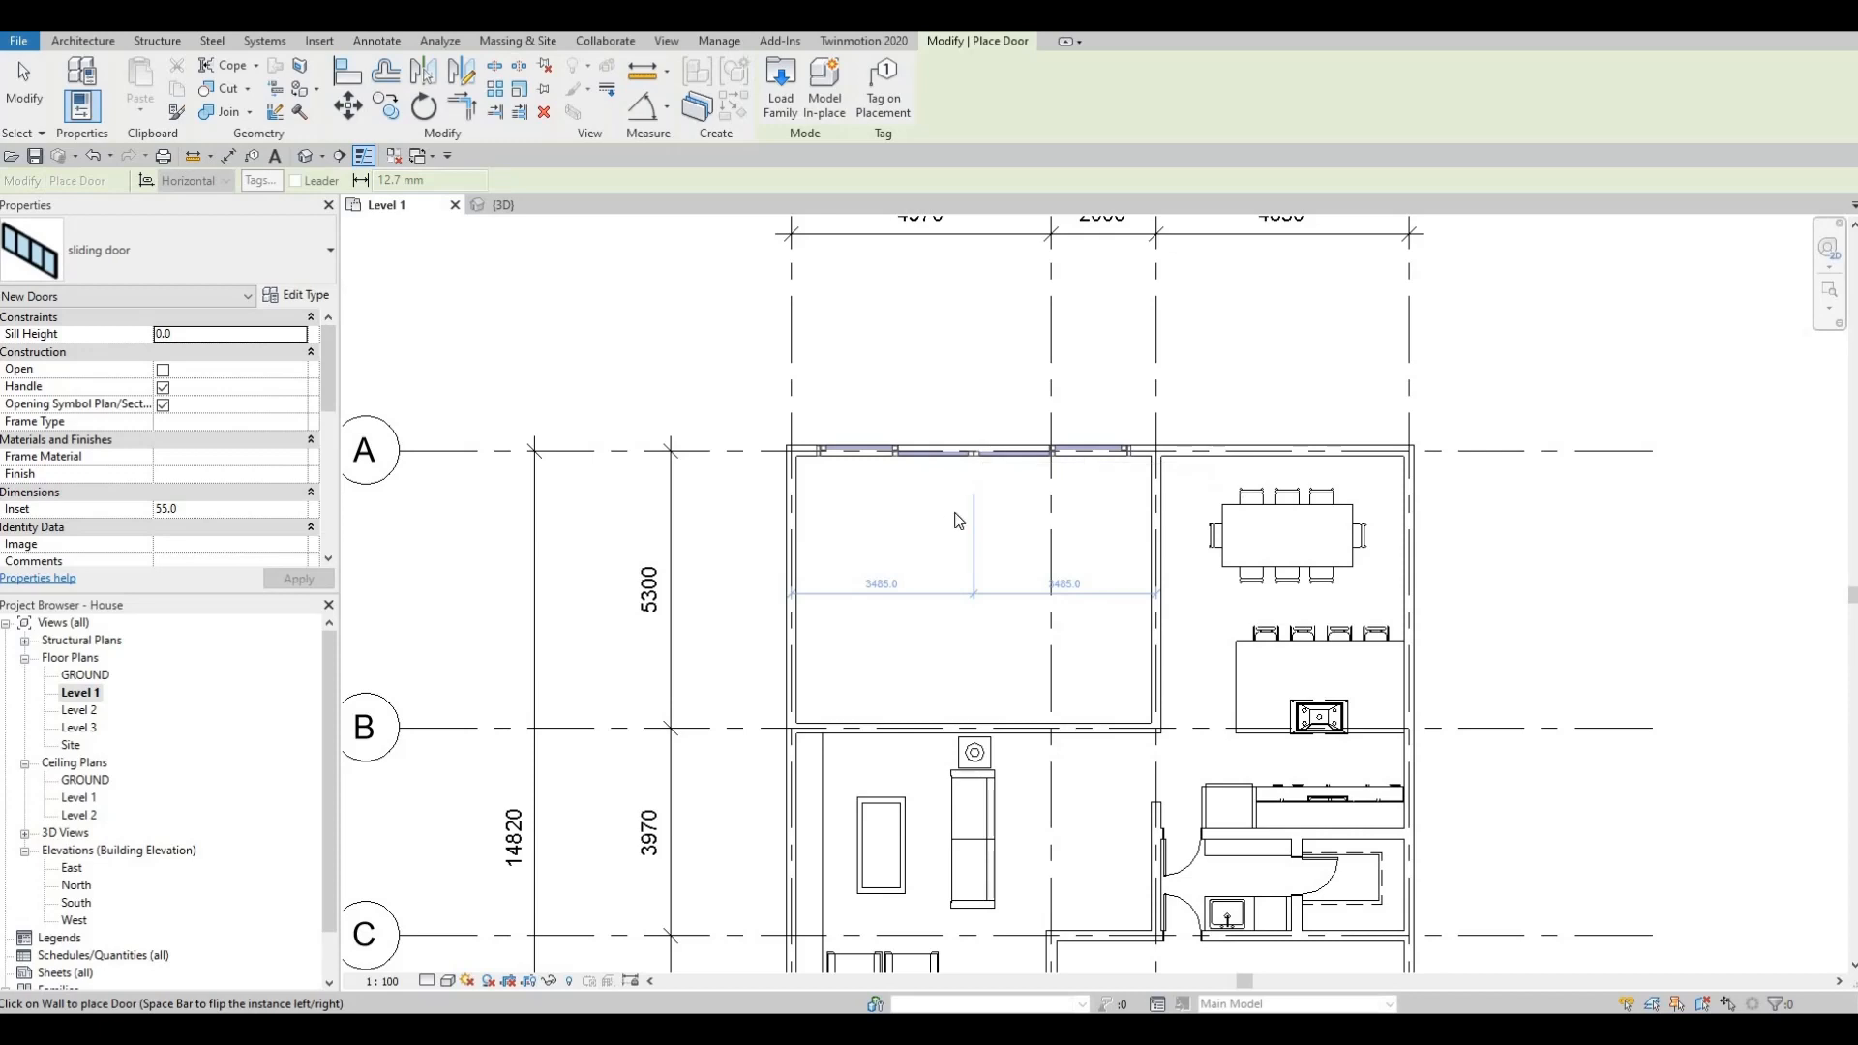
pyautogui.click(966, 488)
pyautogui.press('Escape')
pyautogui.press('Escape')
pyautogui.press('Escape')
pyautogui.press('Escape')
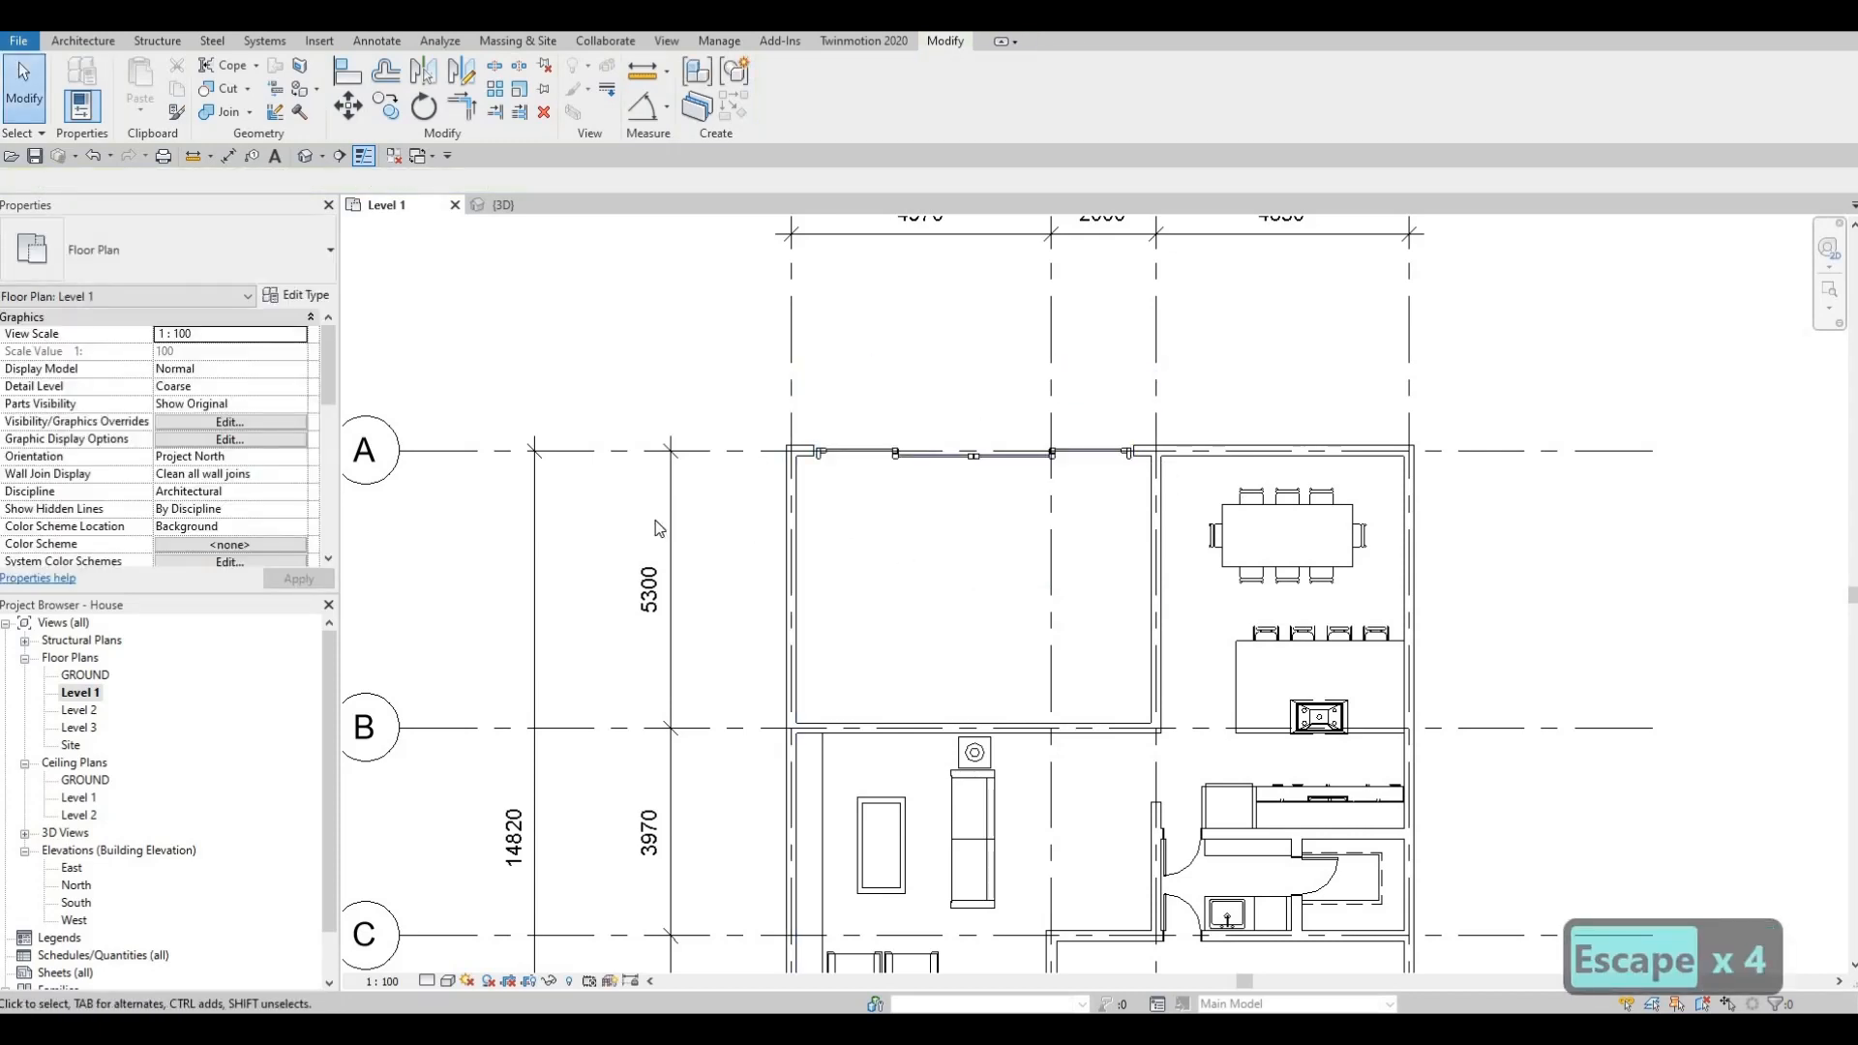
pyautogui.click(964, 457)
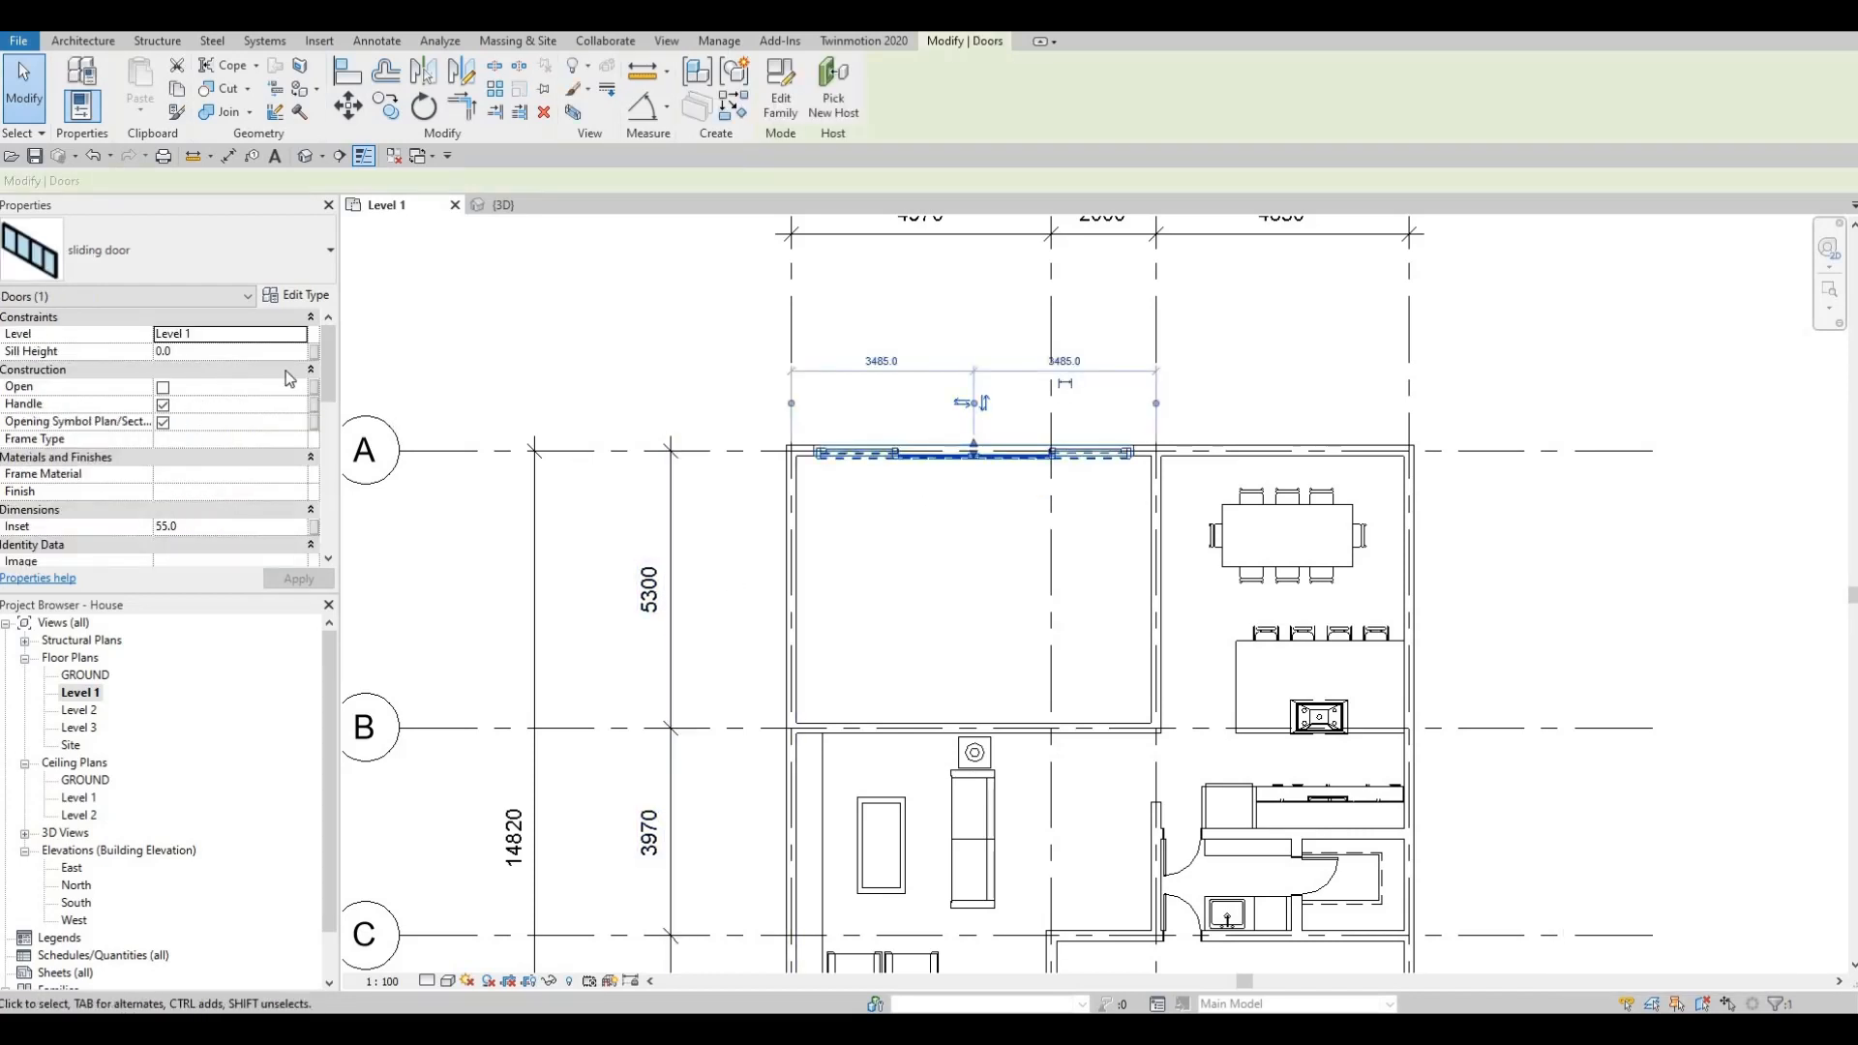
pyautogui.click(296, 295)
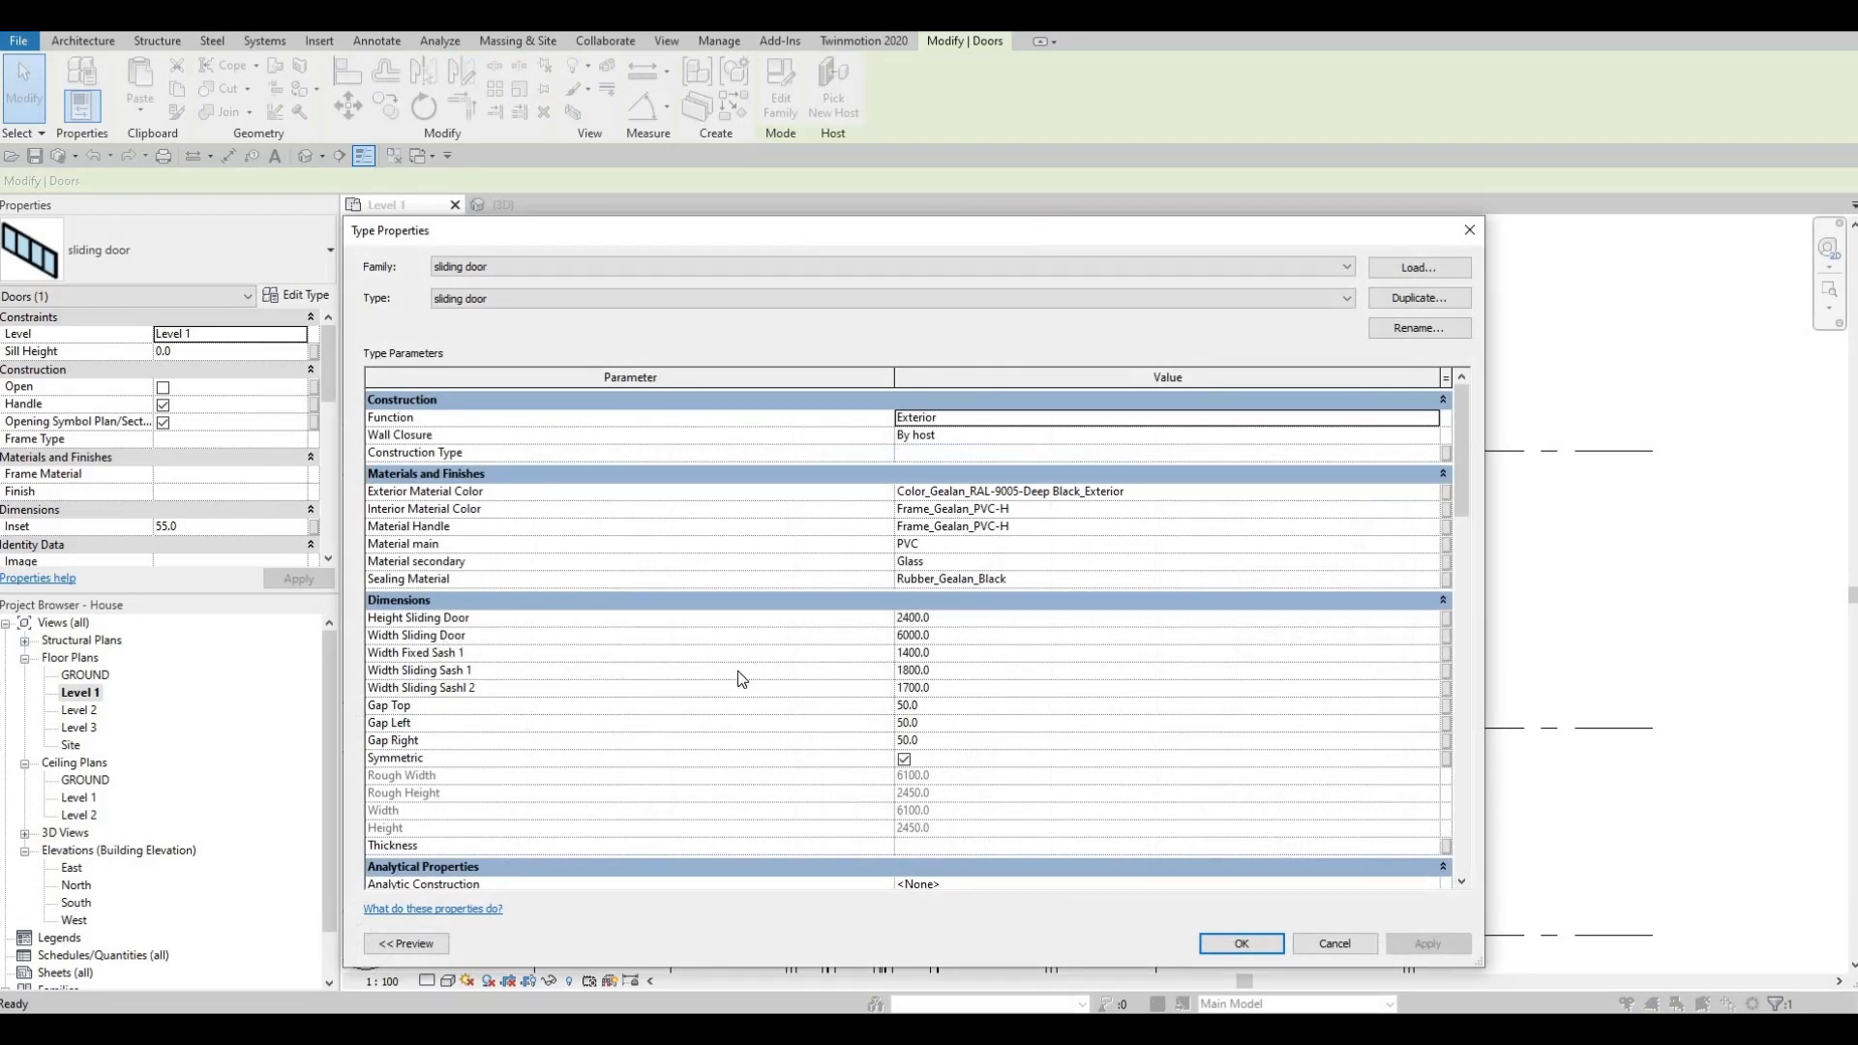
pyautogui.click(965, 639)
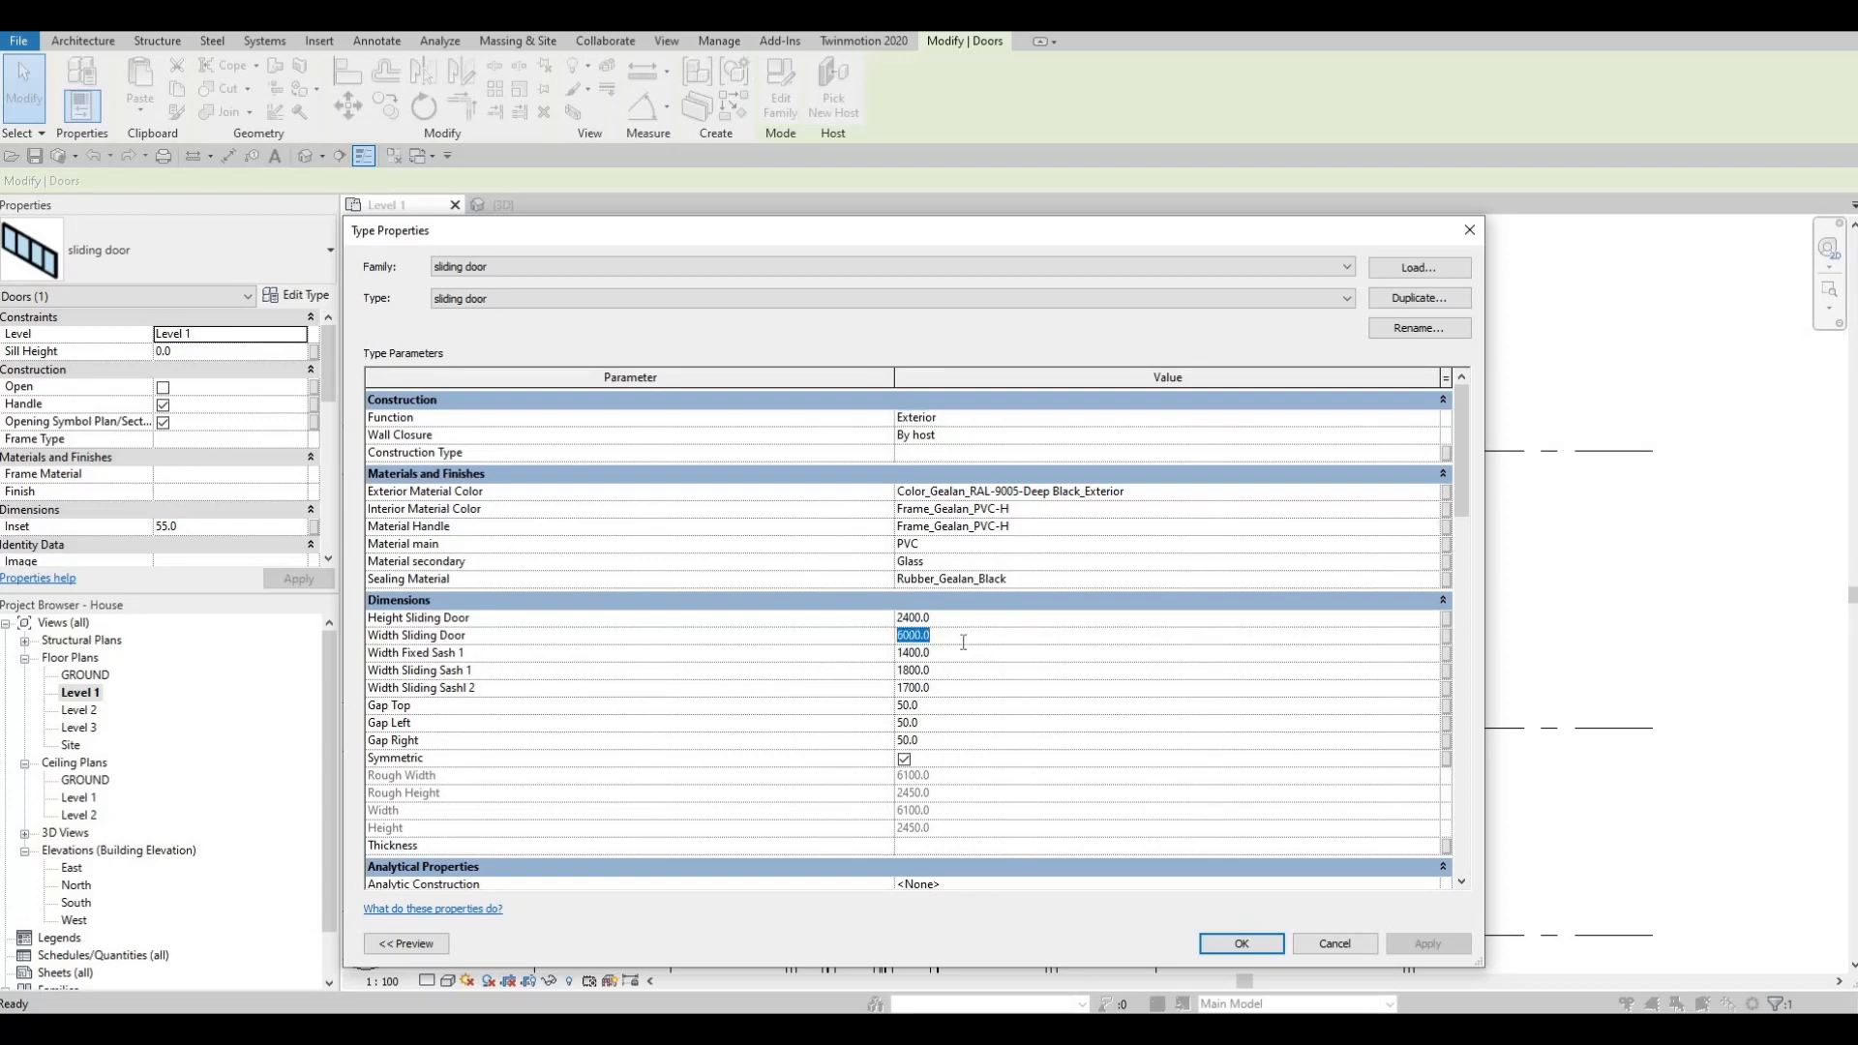
pyautogui.press('Escape')
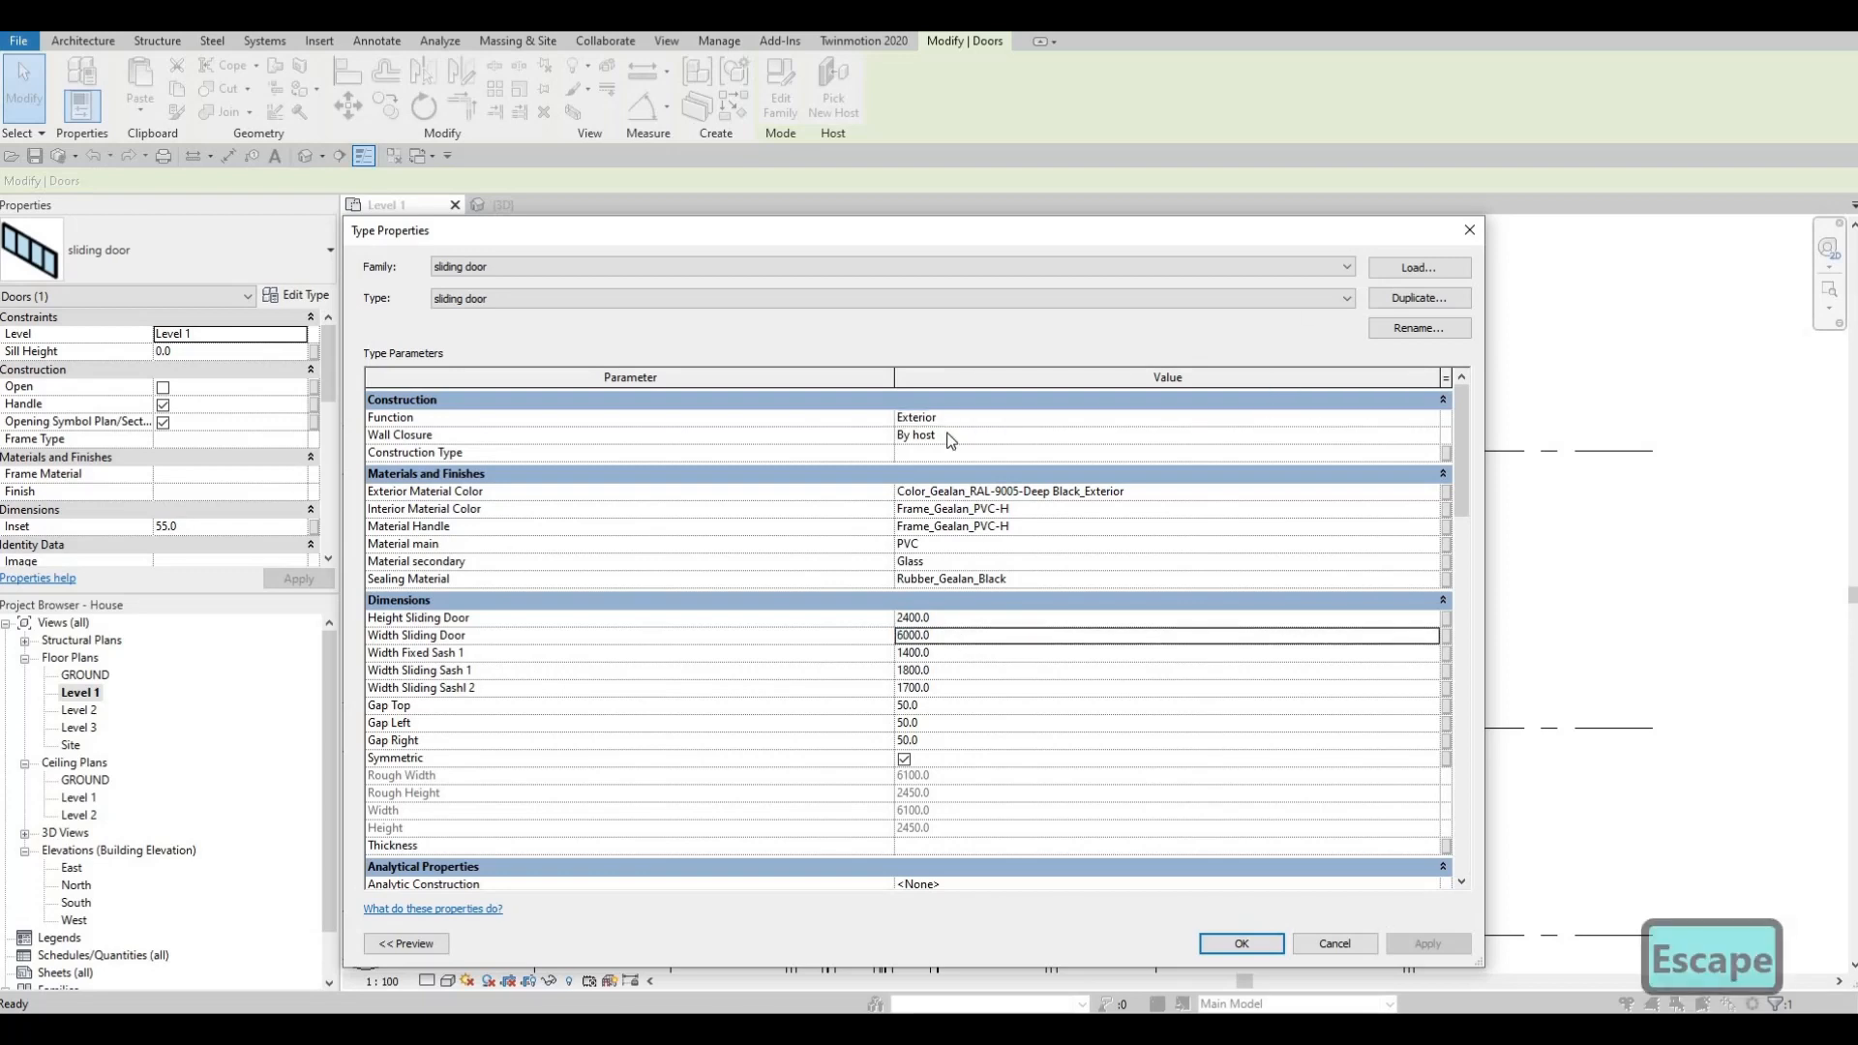
pyautogui.press('Escape')
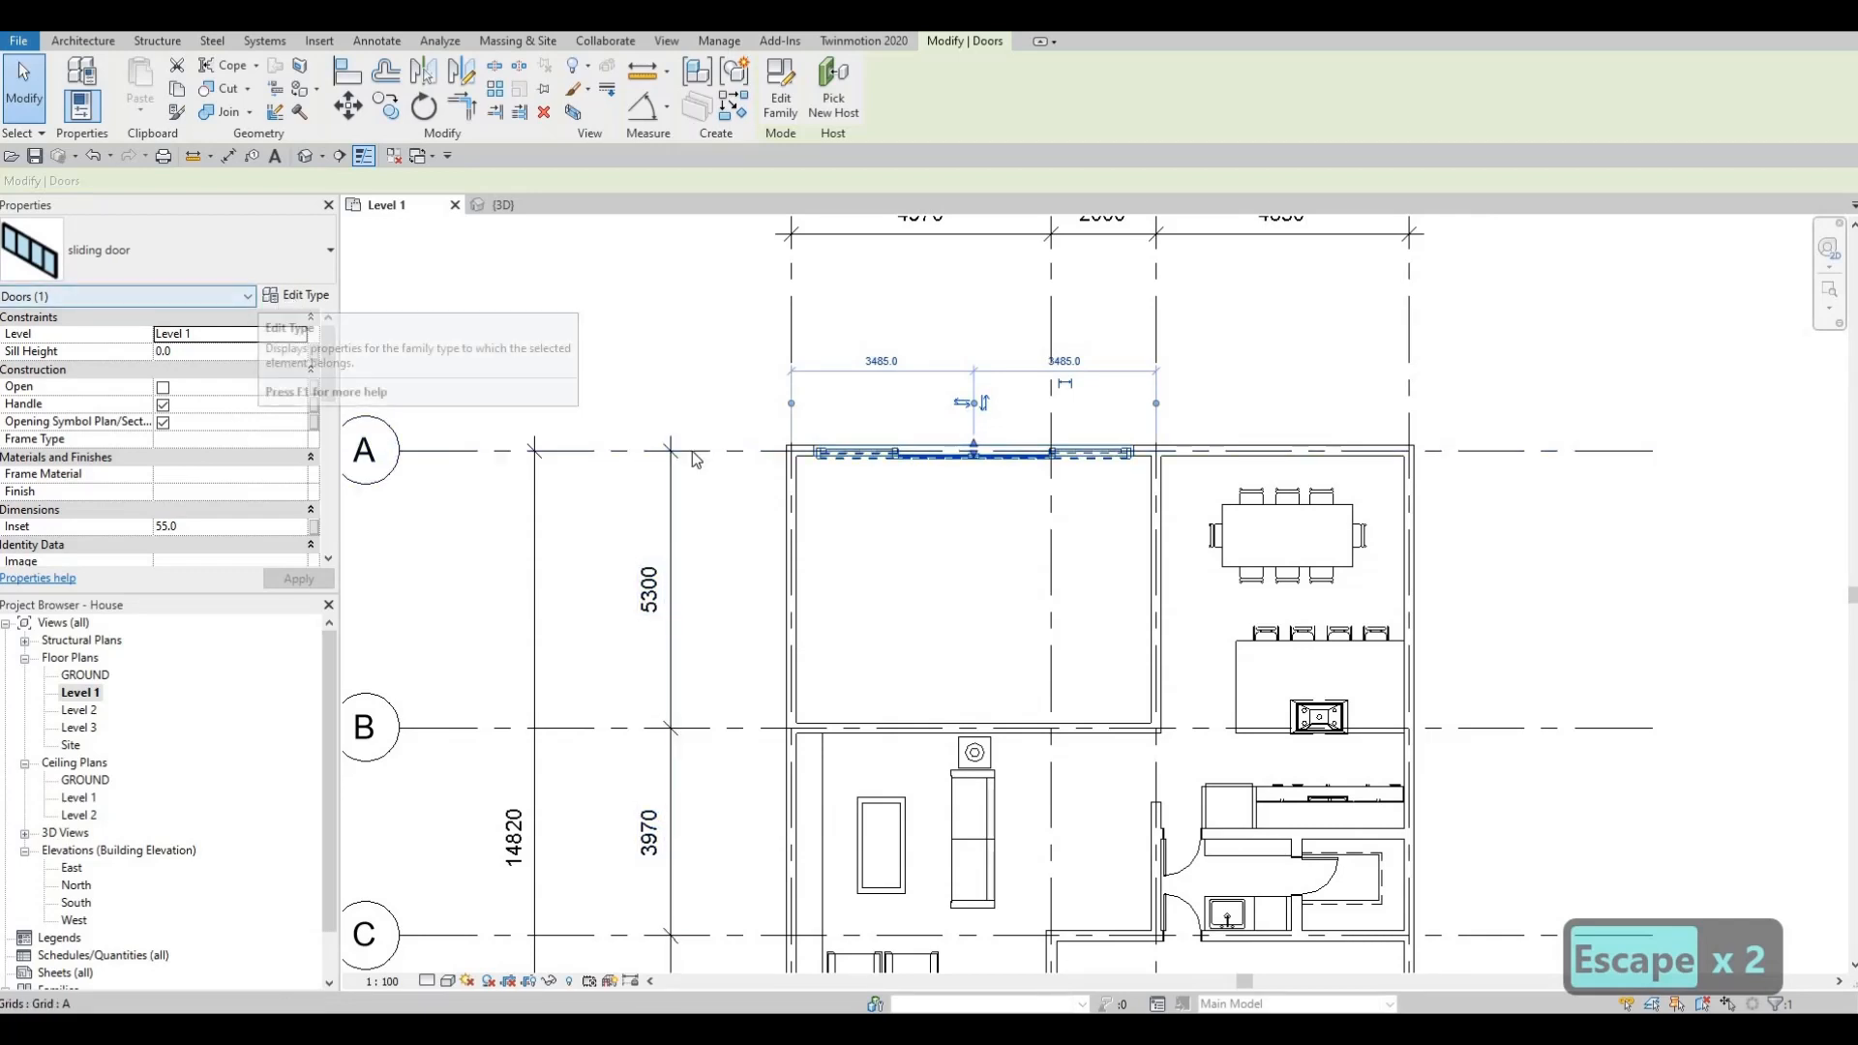
# Set the sliding door type's Width Sliding Door to 5000.
pyautogui.click(296, 295)
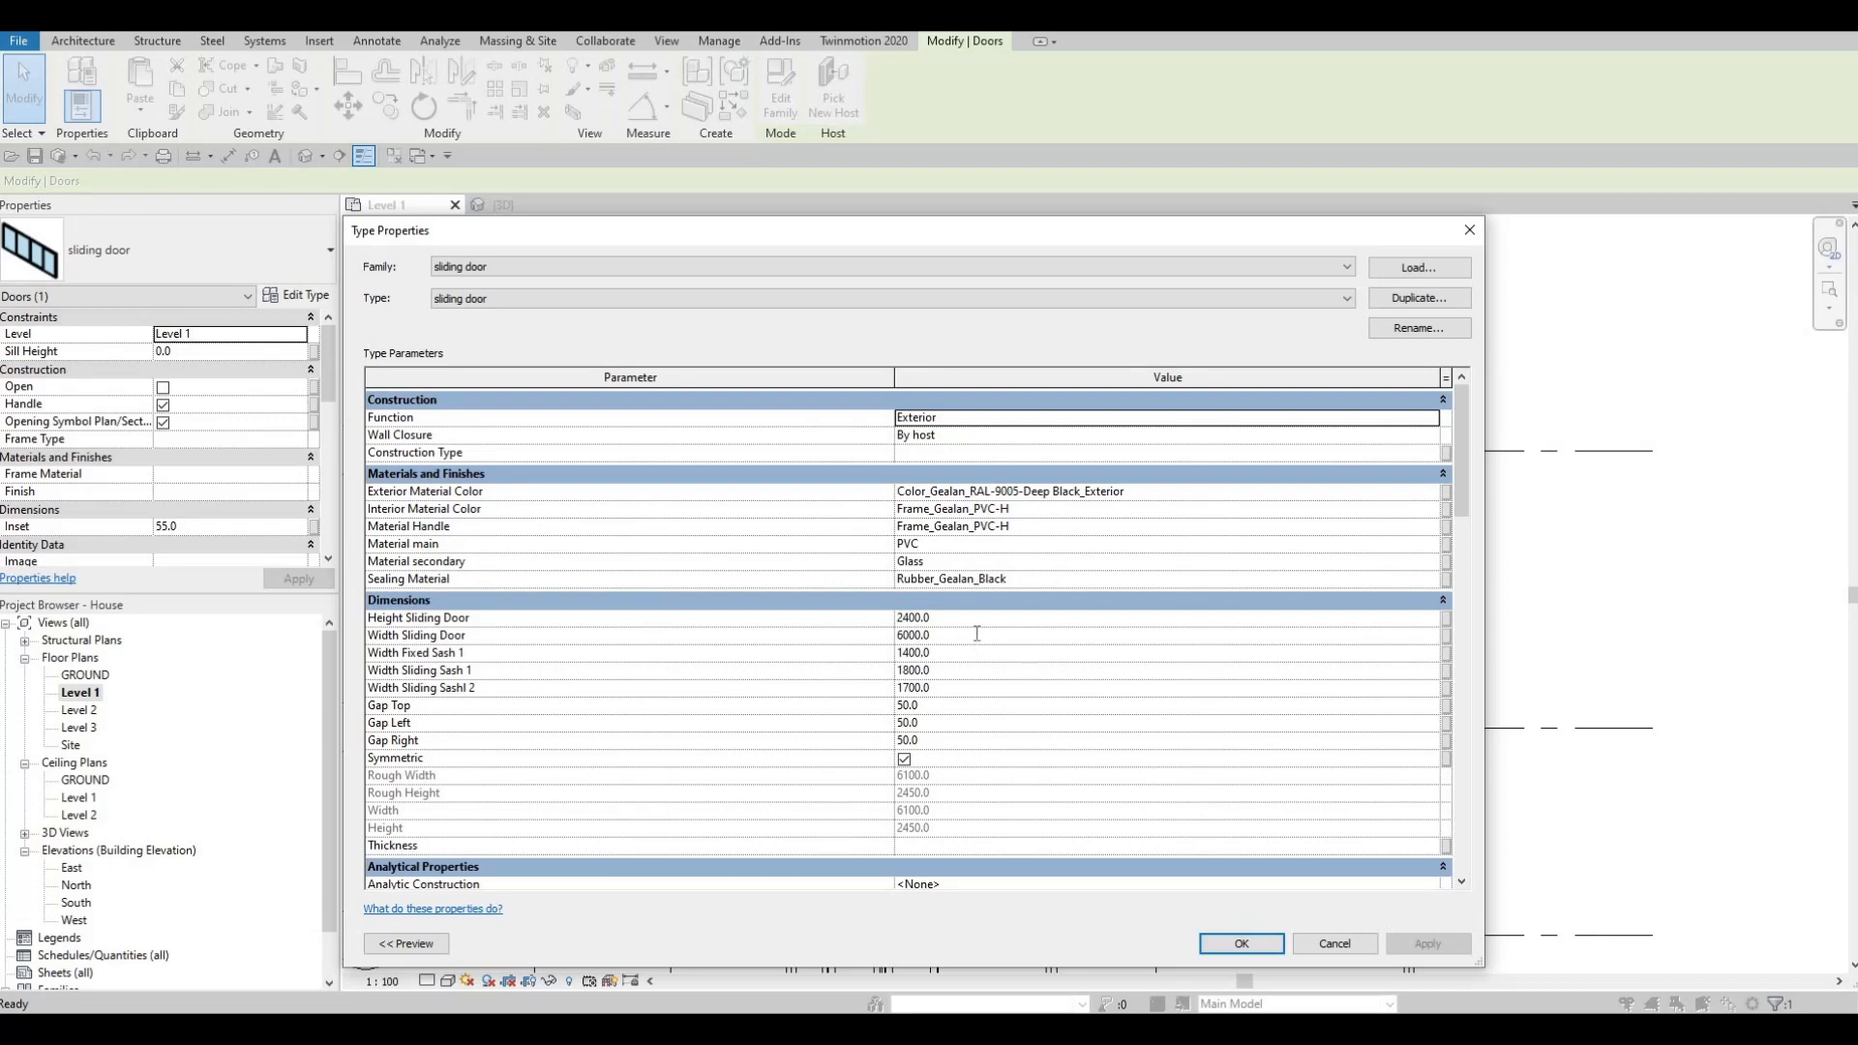
pyautogui.click(976, 633)
pyautogui.write('500')
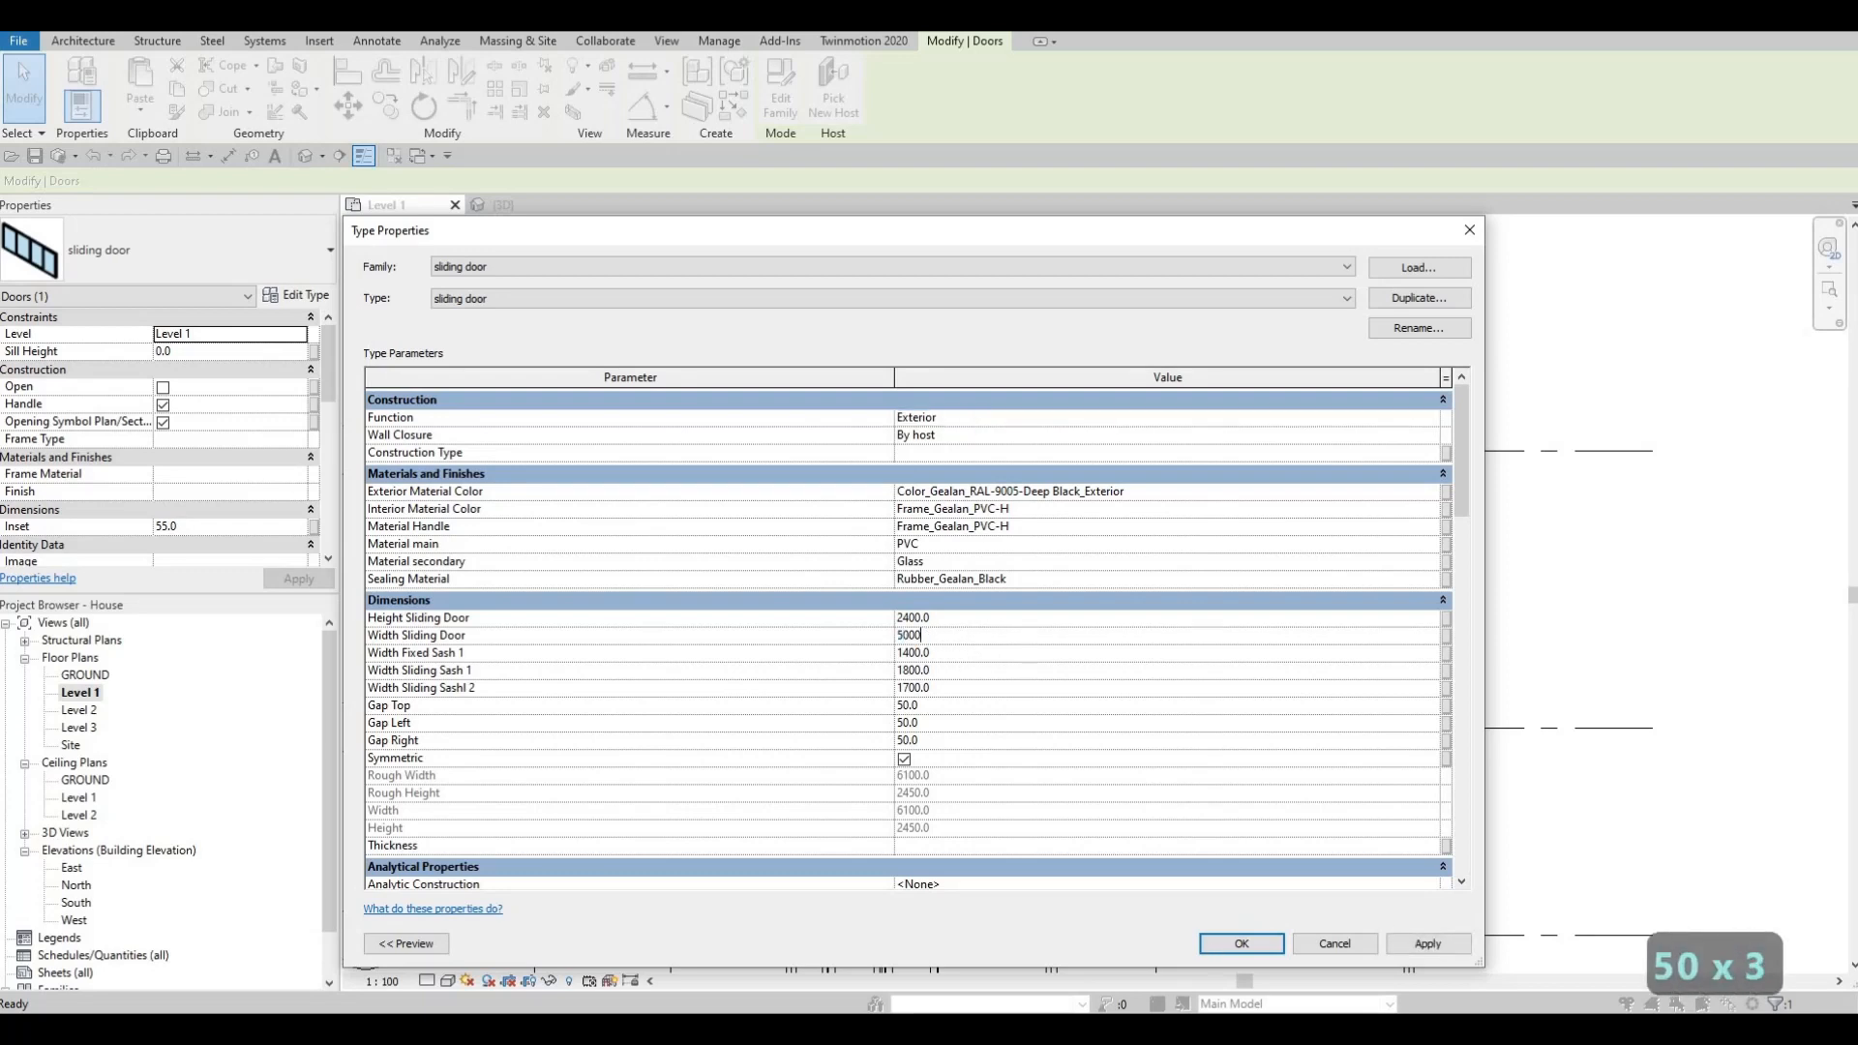
pyautogui.click(1454, 949)
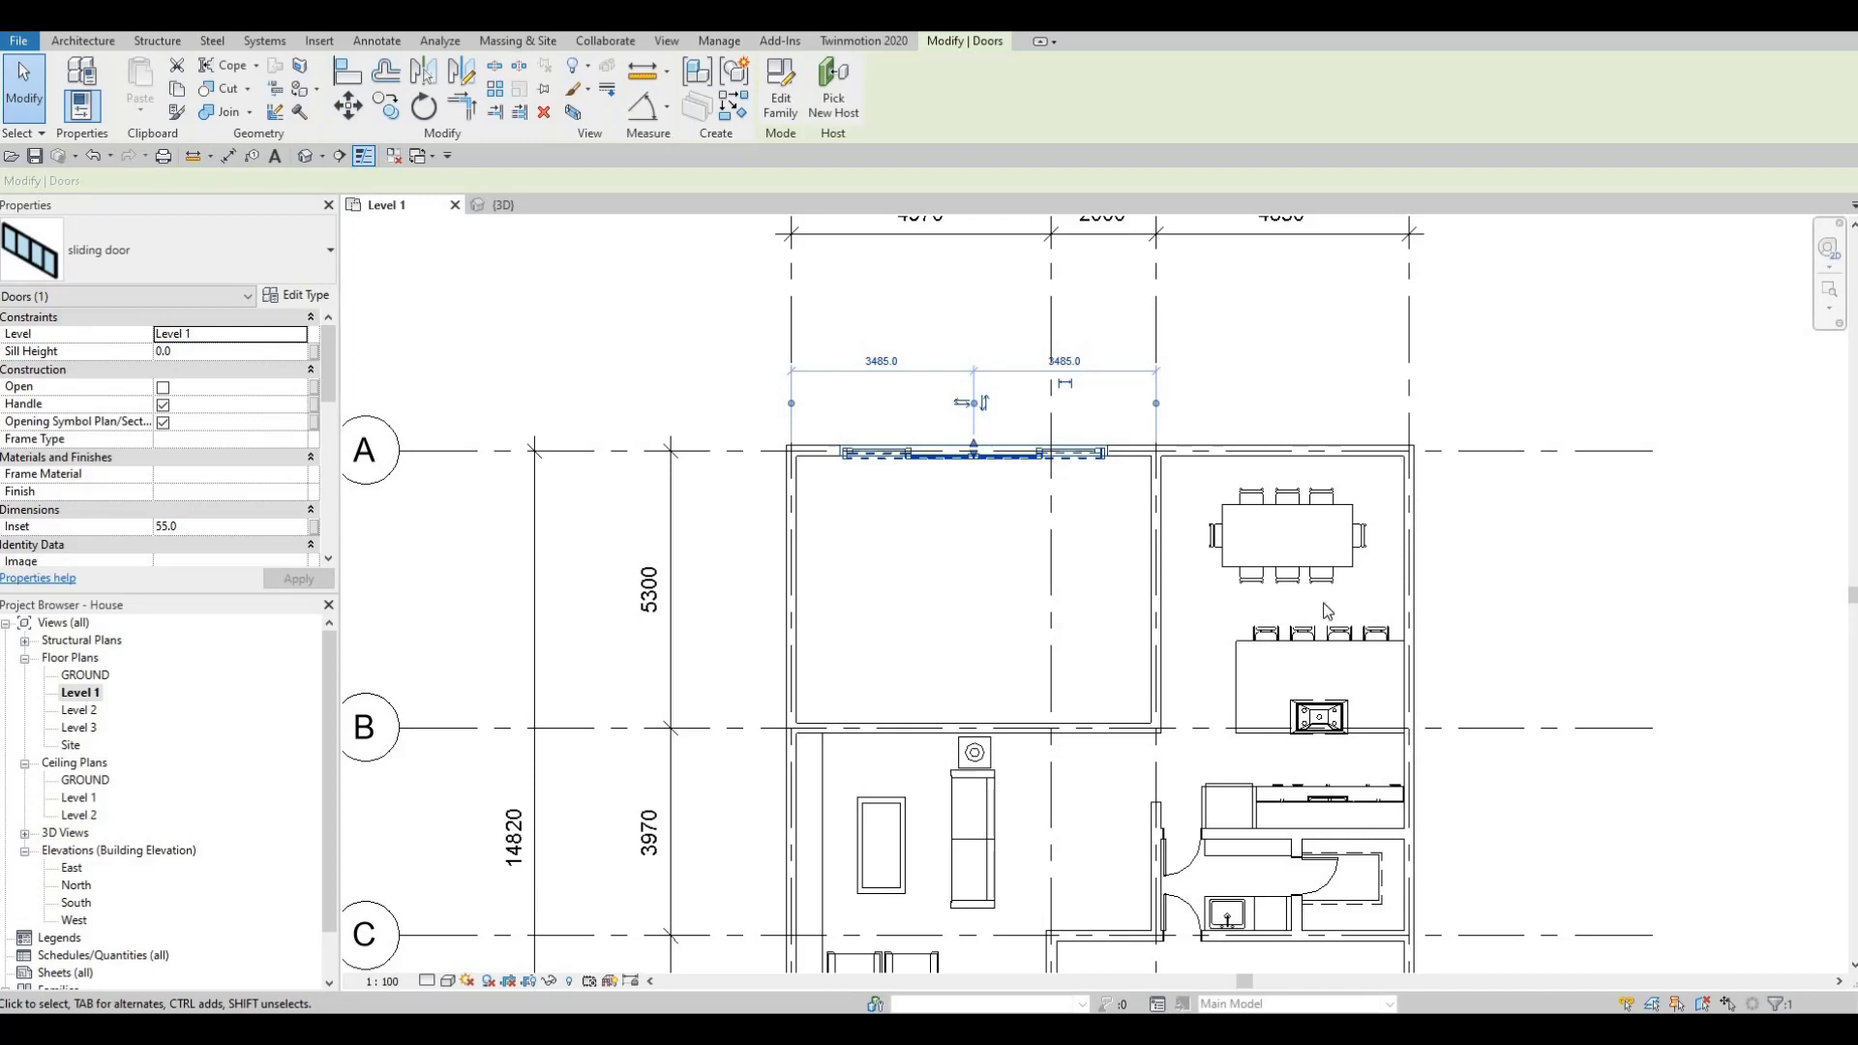
pyautogui.press('Escape')
pyautogui.press('Escape')
pyautogui.press('Escape')
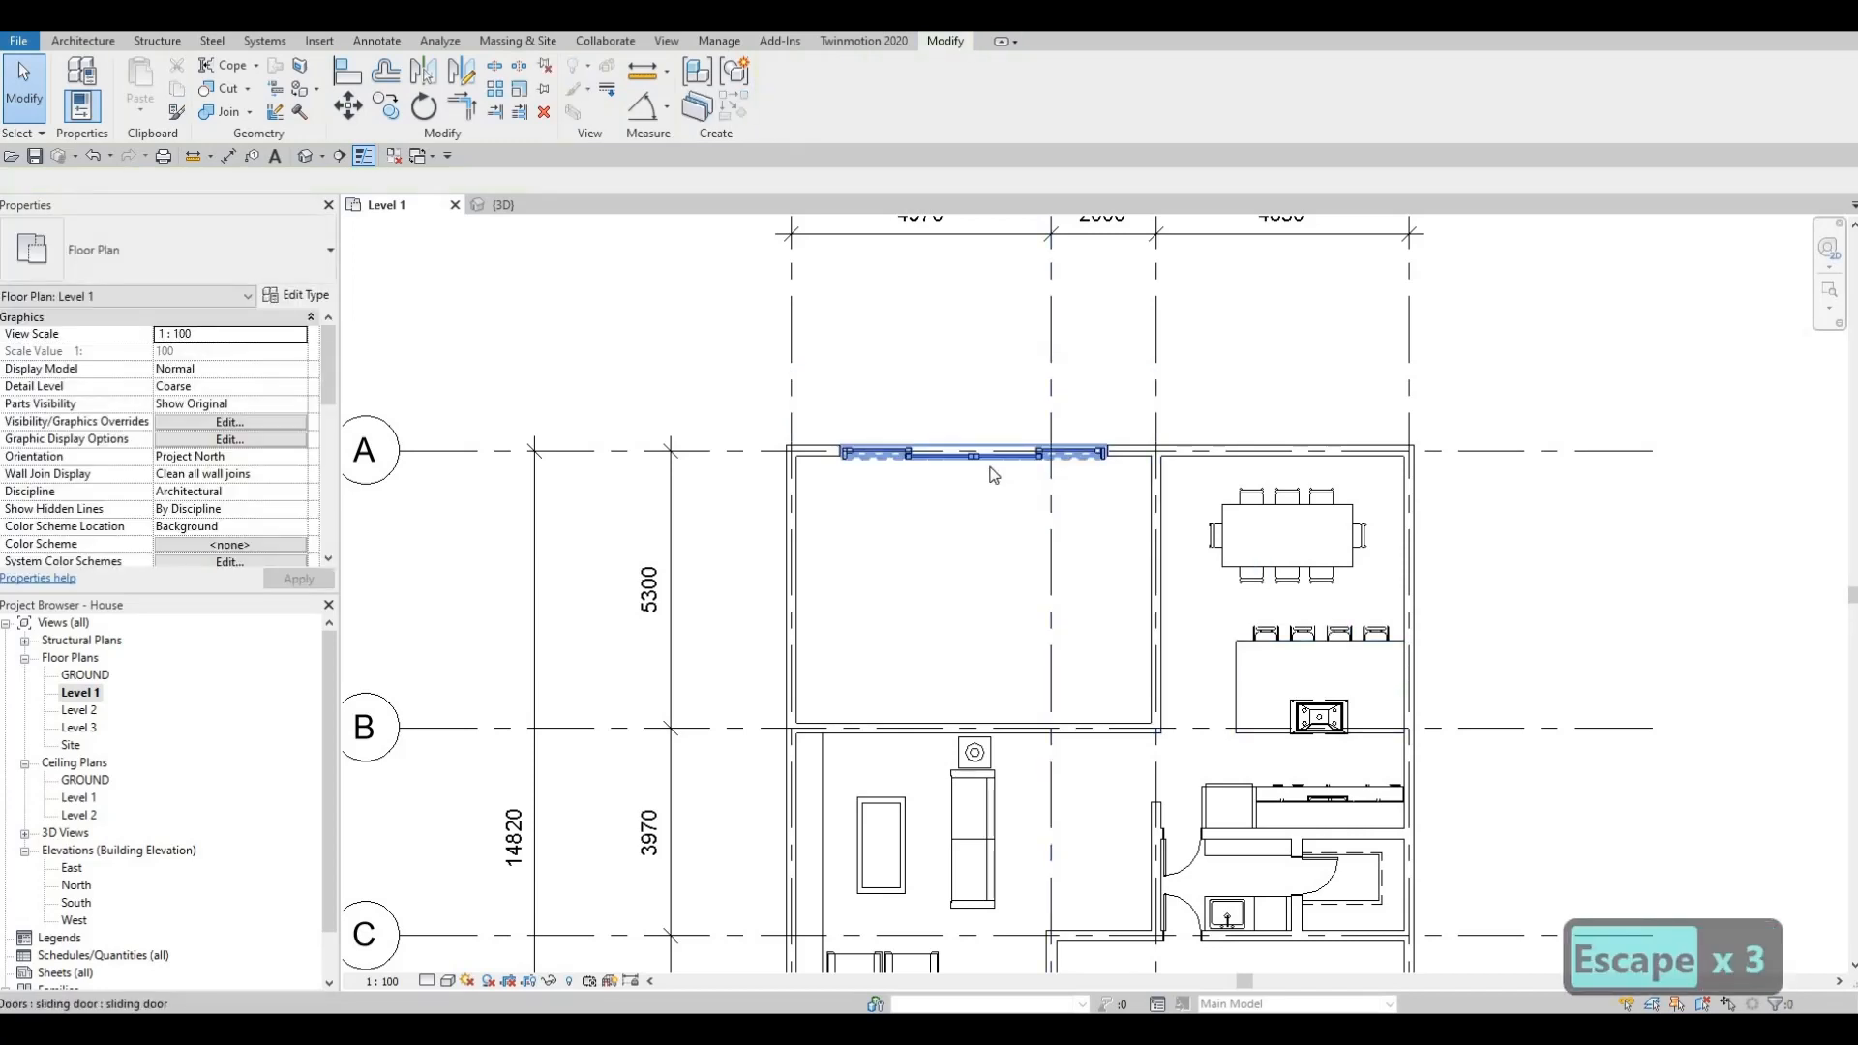
# Place a second matching sliding door centered in the wall between the empty room and the dining area.
pyautogui.click(989, 463)
pyautogui.press('c')
pyautogui.press('s')
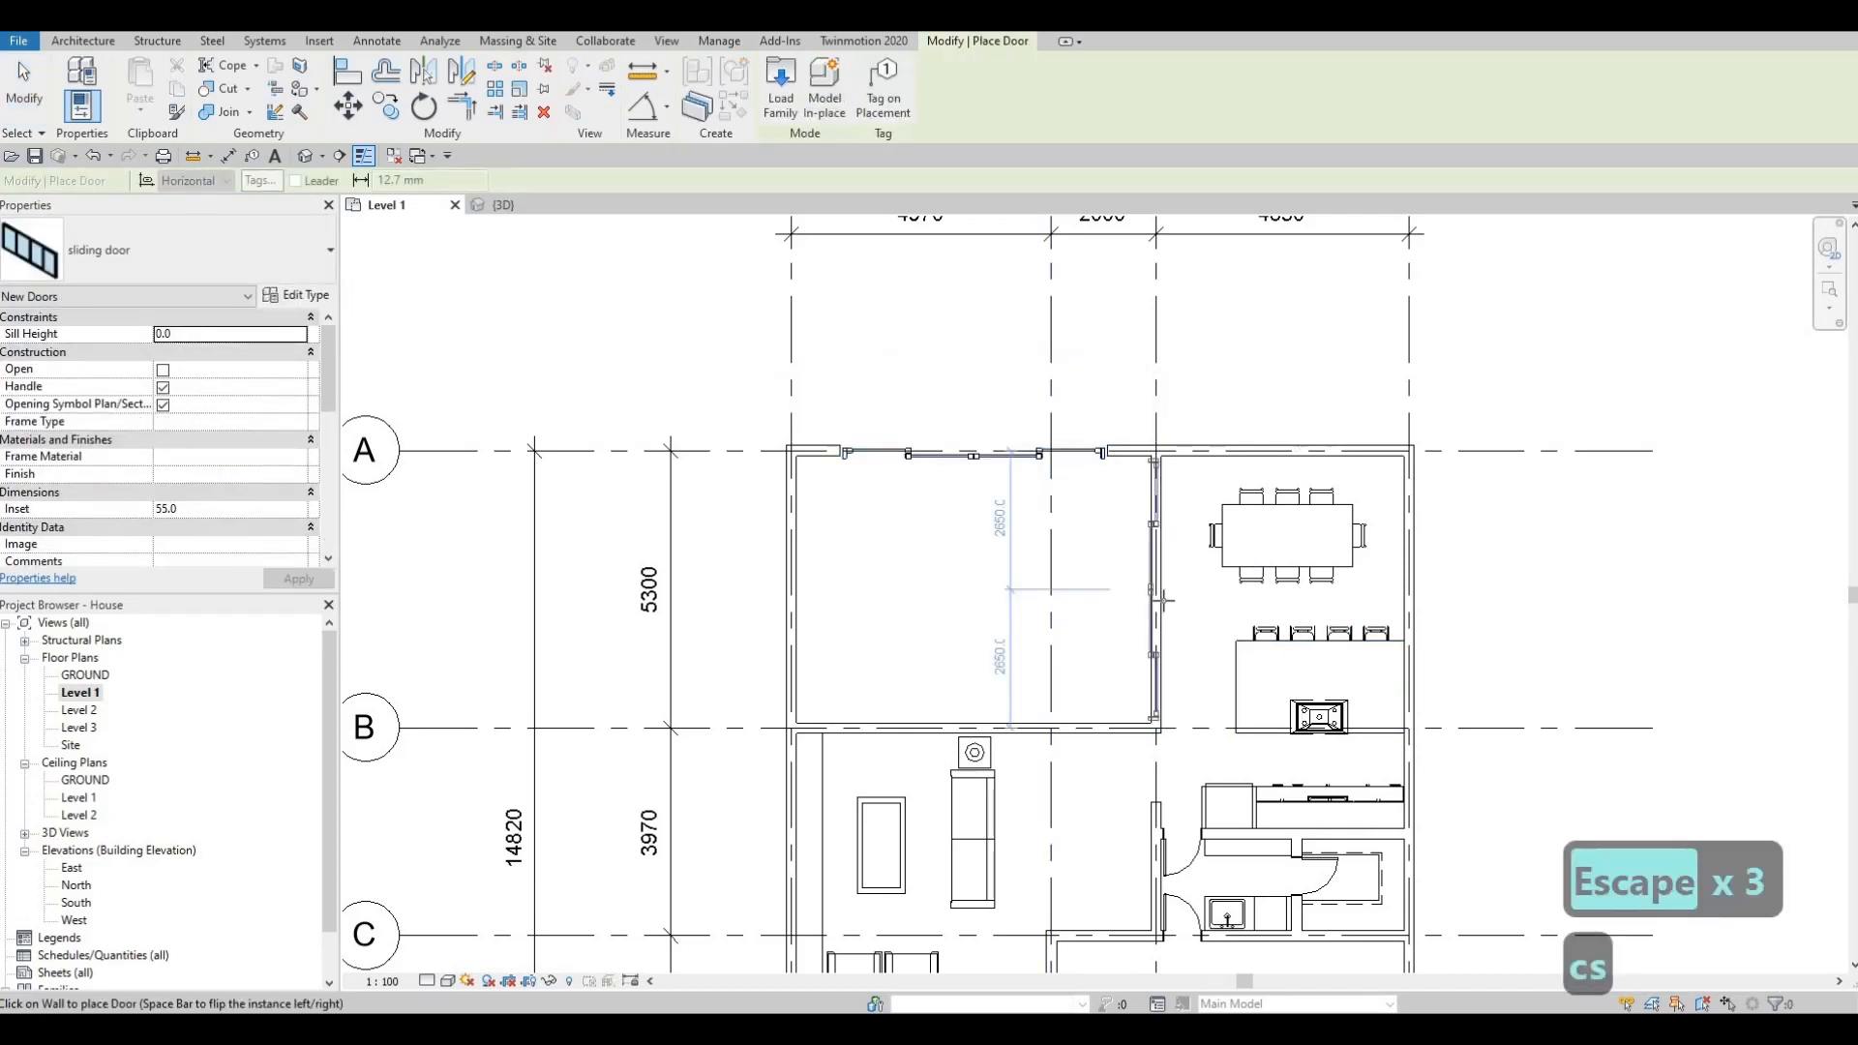
pyautogui.scroll(2, 1162, 599)
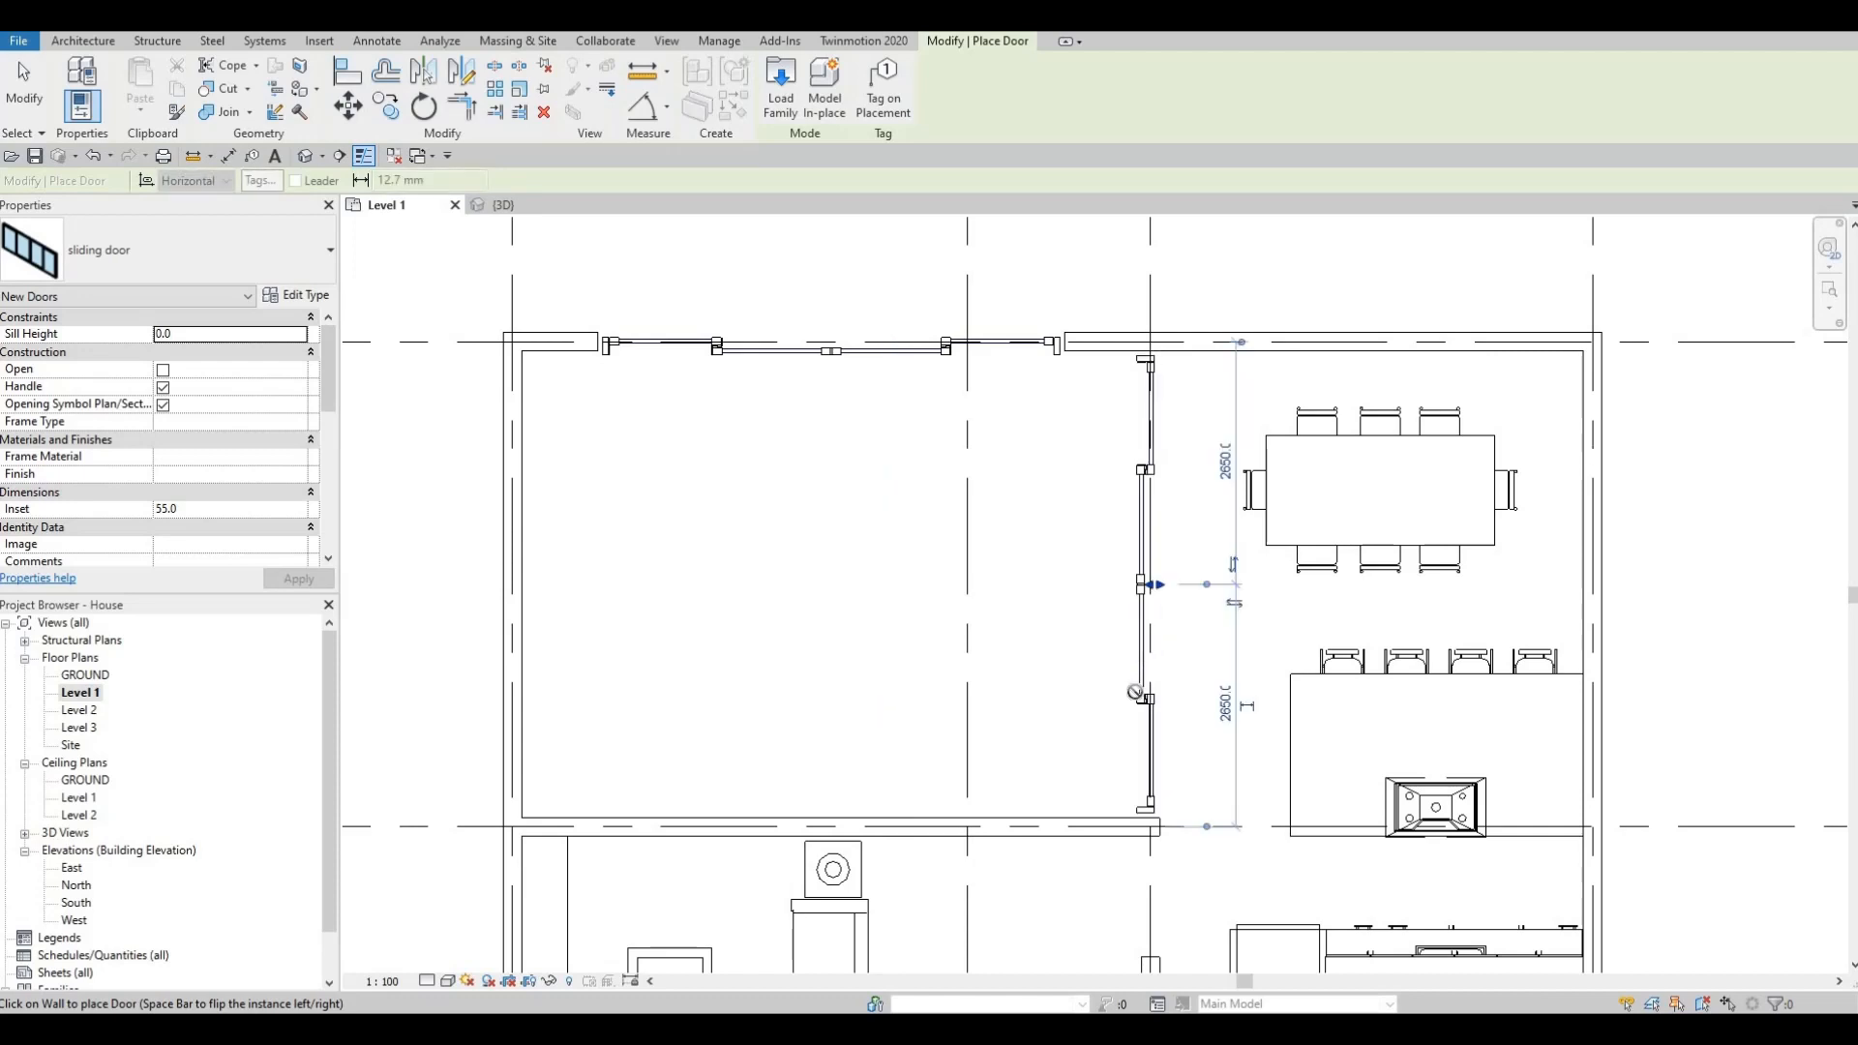
pyautogui.press('Escape')
pyautogui.press('Escape')
pyautogui.press('Escape')
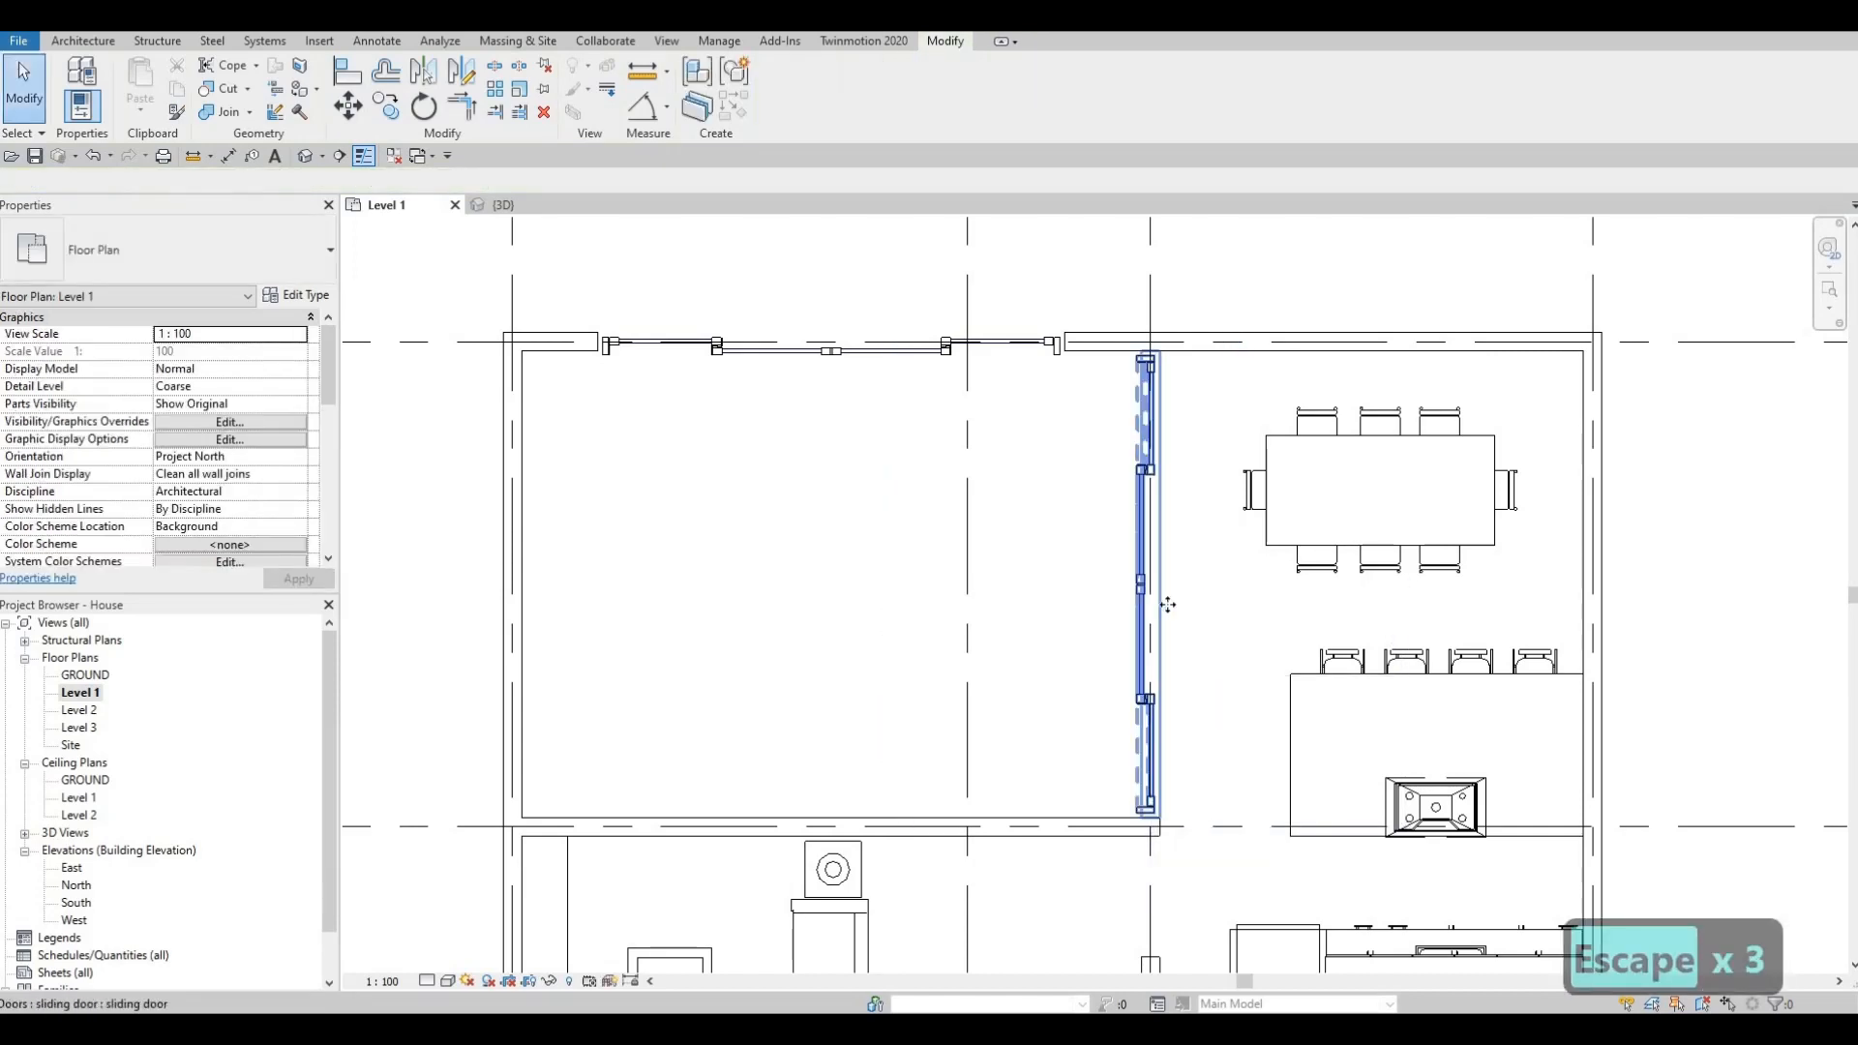
# Flip the facing of the sliding door in the wall beside the dining area.
pyautogui.click(1152, 605)
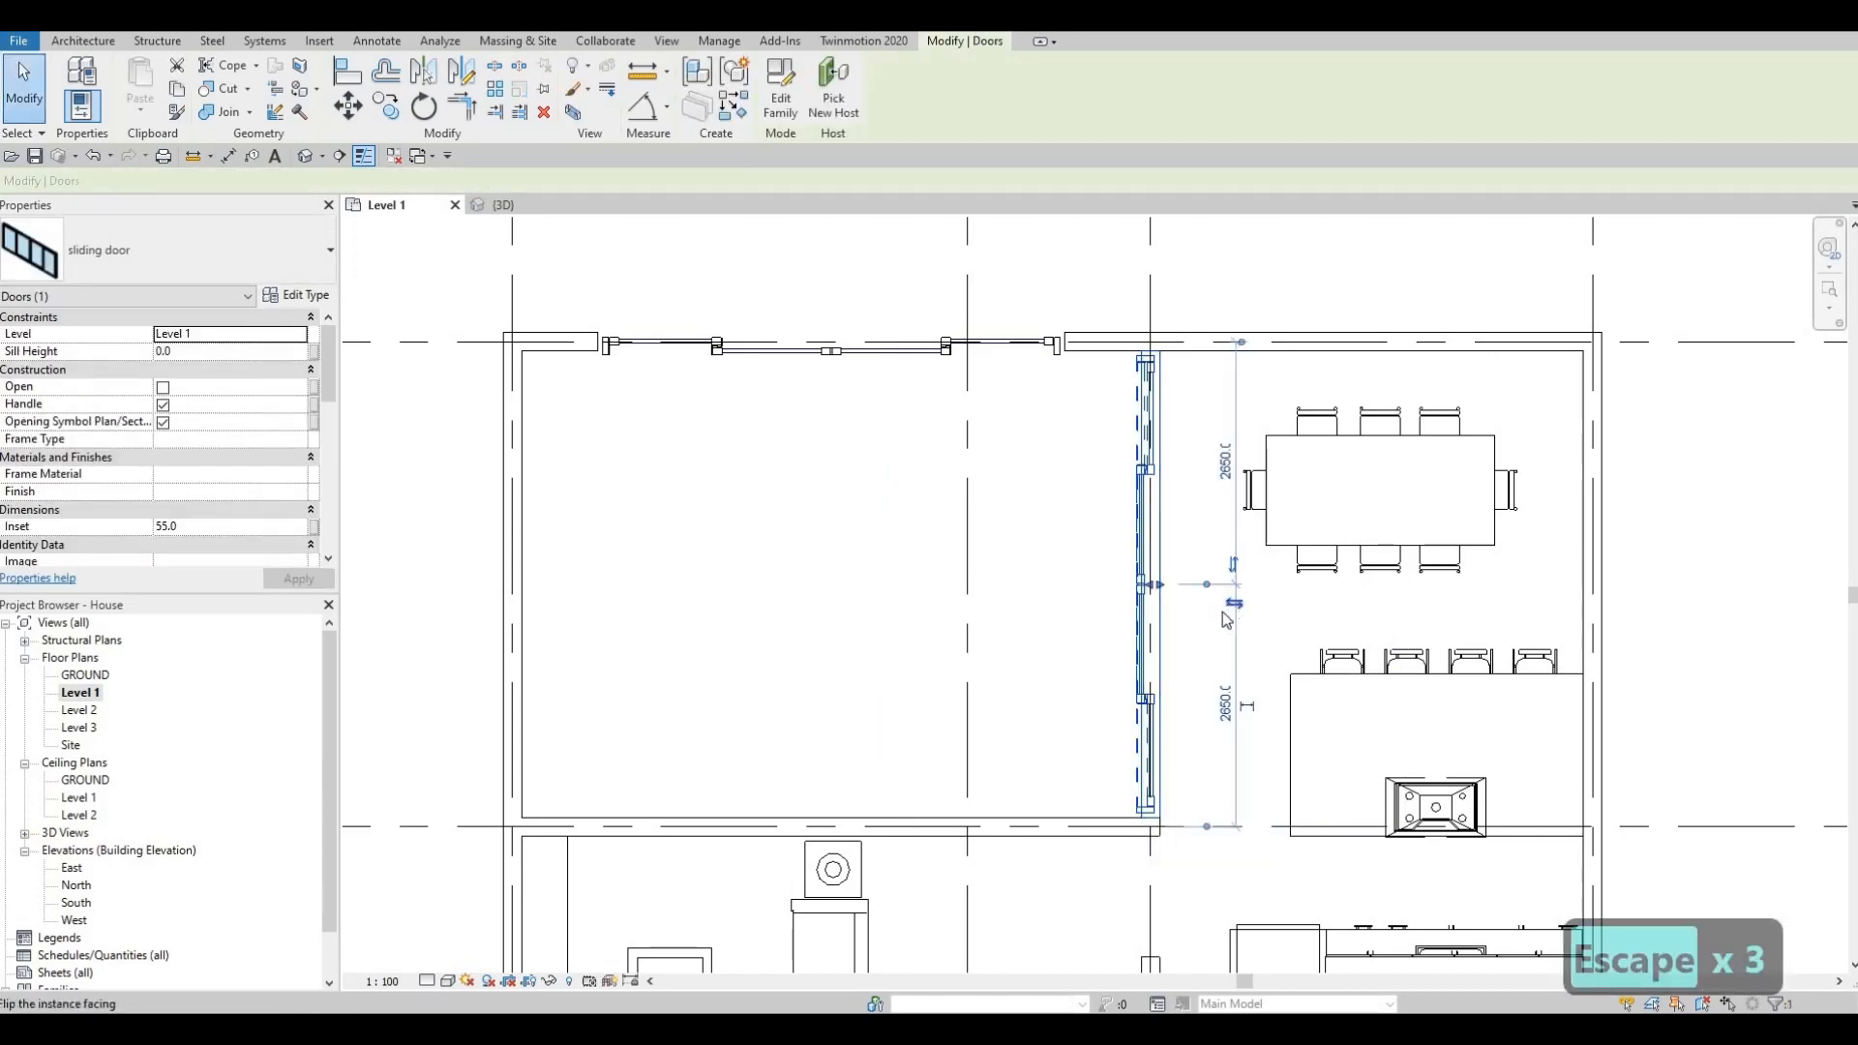
pyautogui.click(1173, 611)
pyautogui.press('Escape')
pyautogui.scroll(2, 1173, 590)
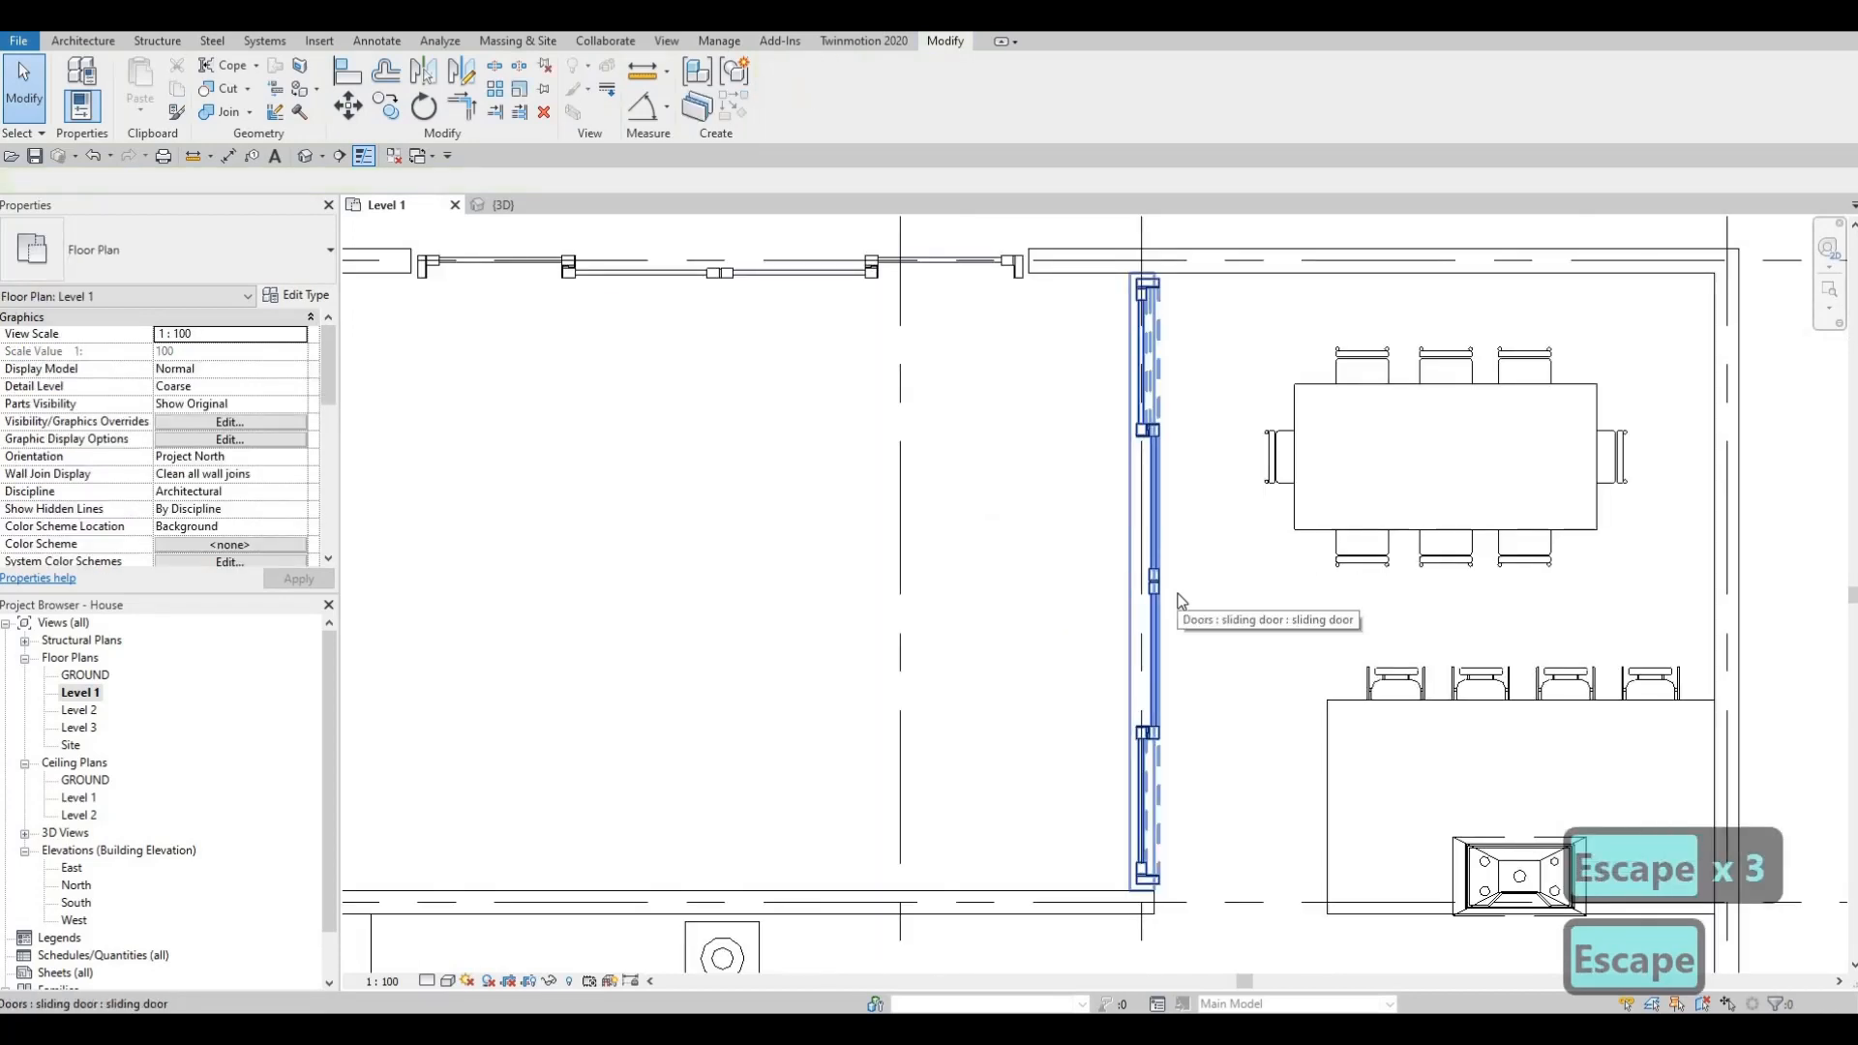
pyautogui.scroll(-2, 1161, 527)
pyautogui.press('Escape')
pyautogui.press('Escape')
# Delete the sliding door in the empty room's wall along grid A.
pyautogui.click(924, 315)
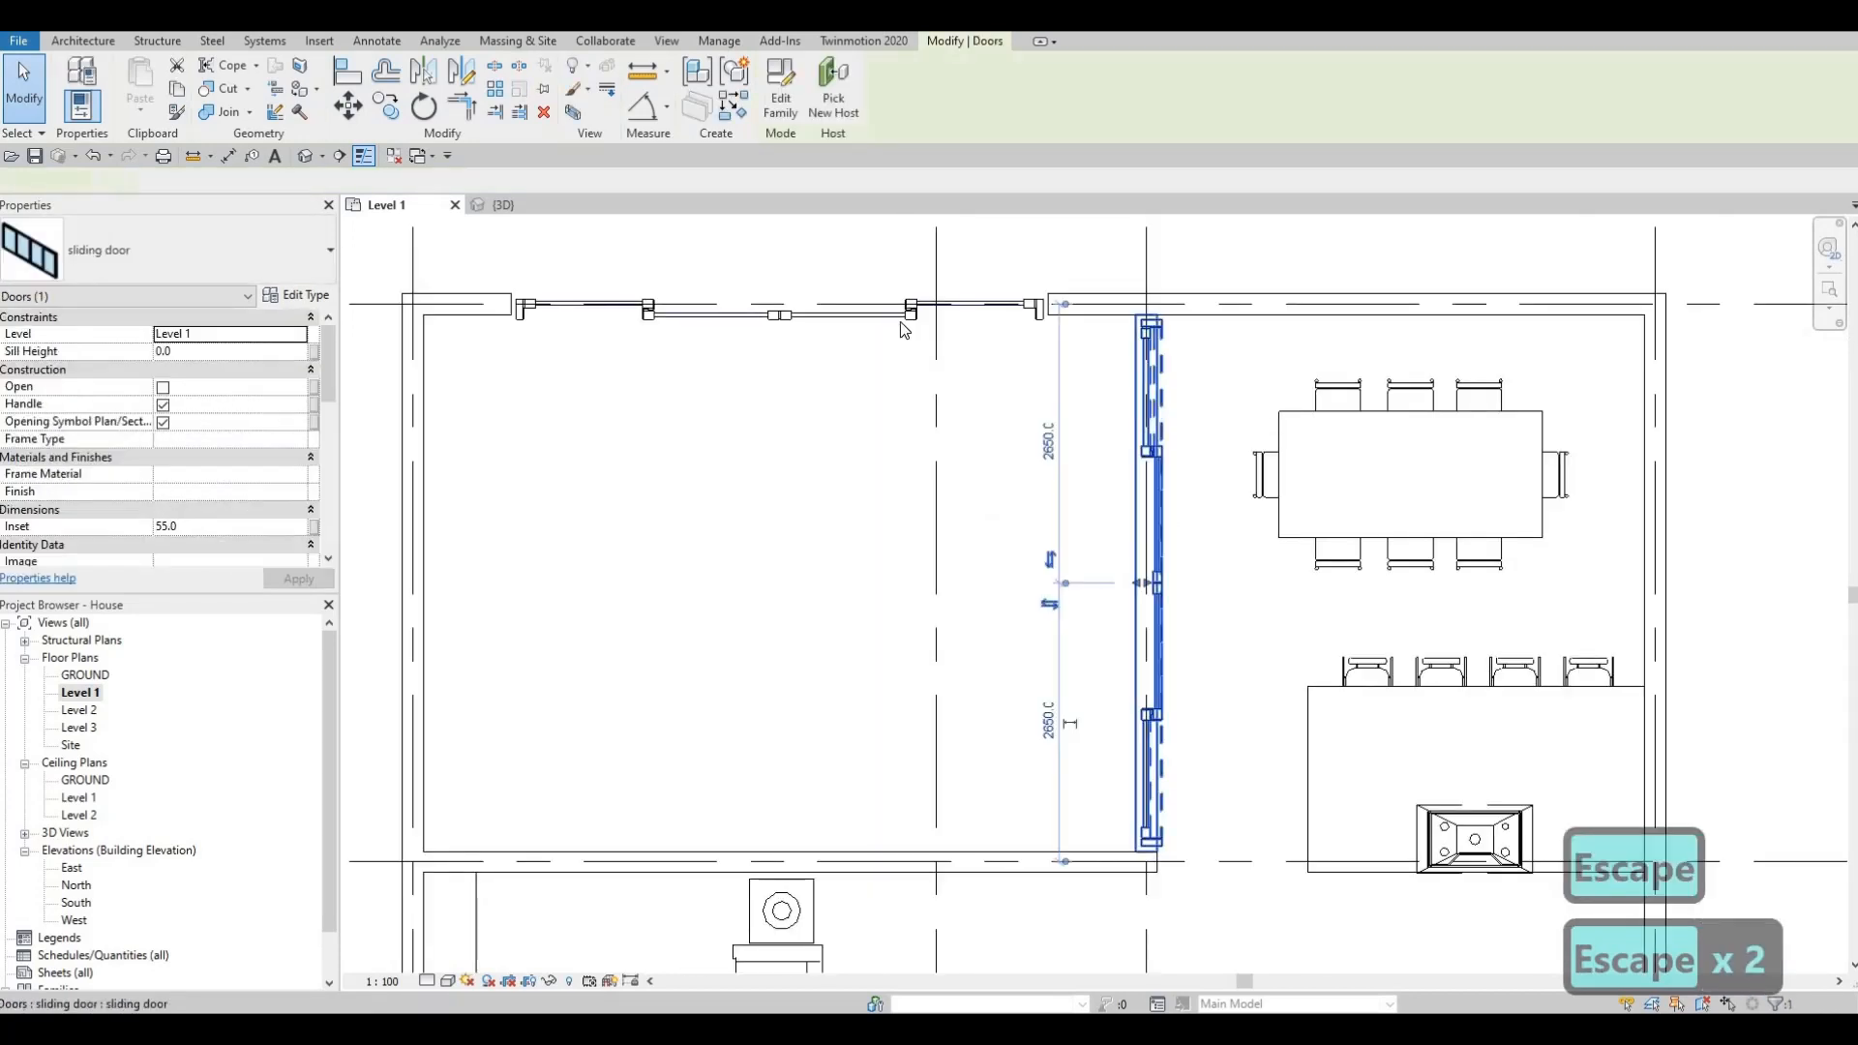
pyautogui.press('Escape')
pyautogui.click(898, 319)
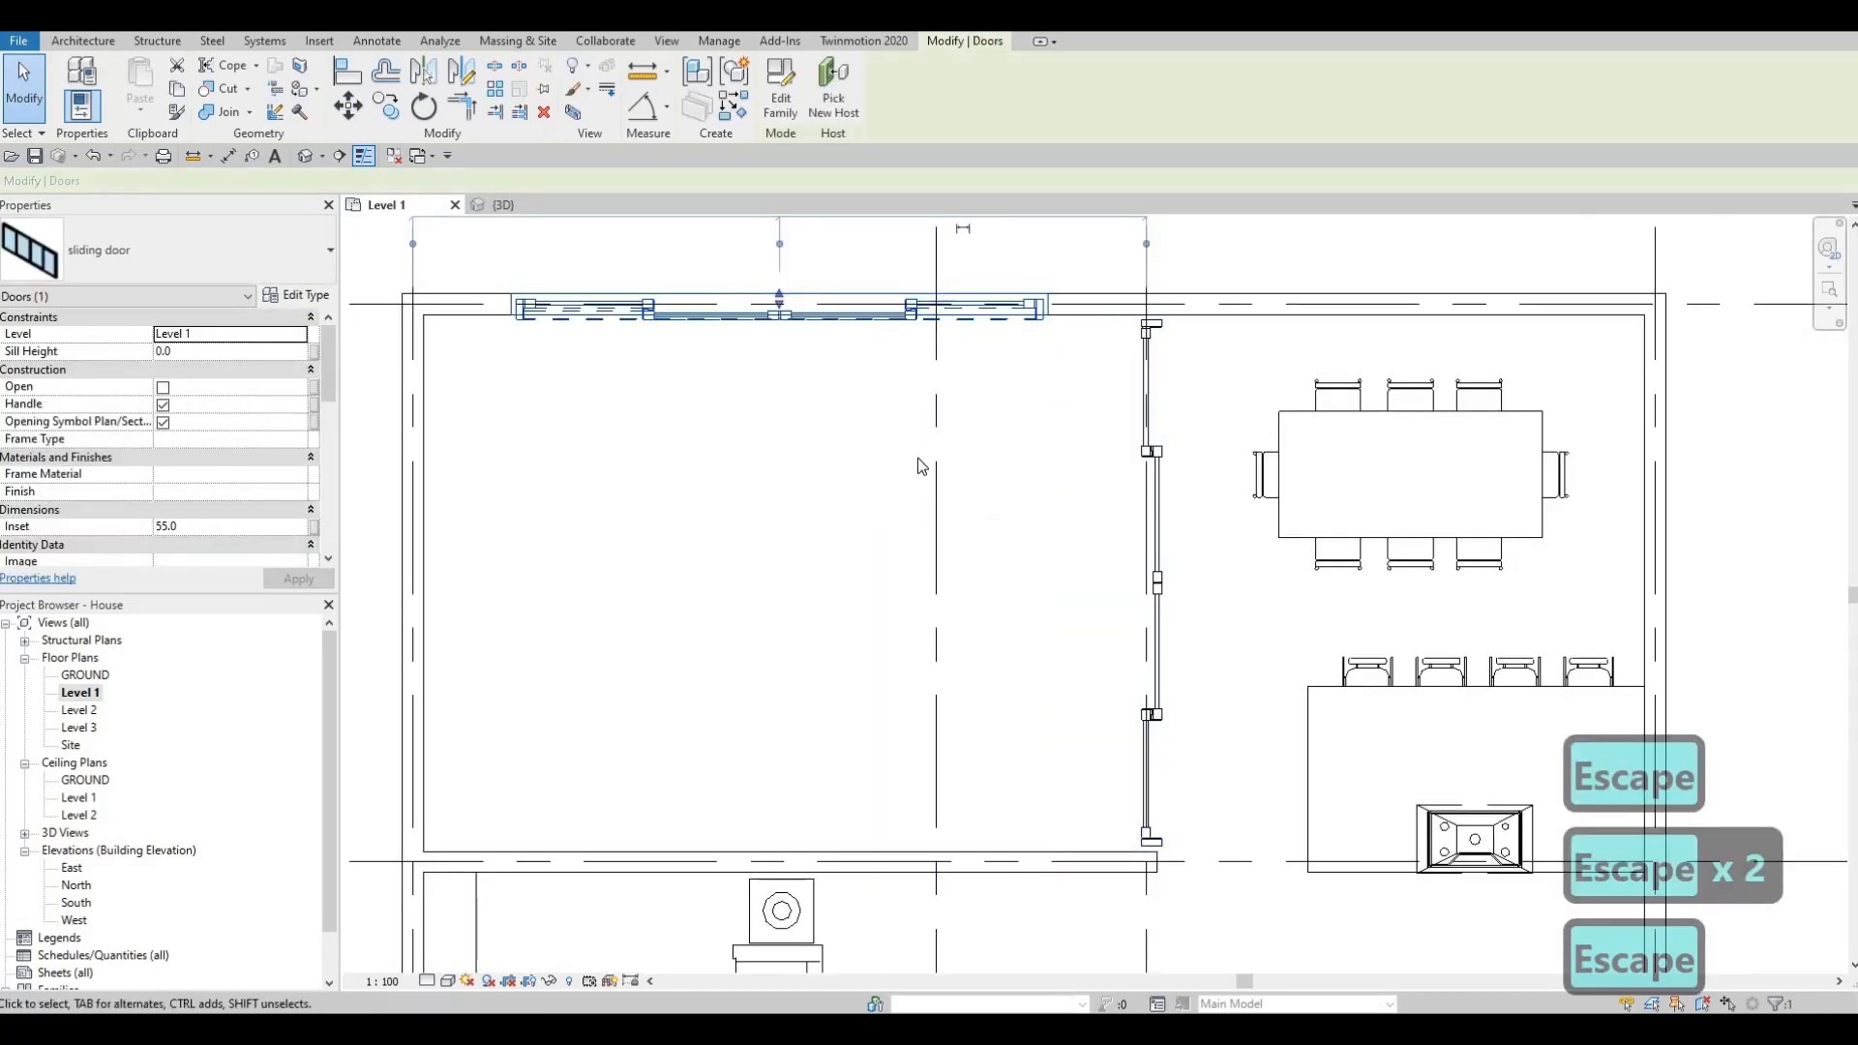
pyautogui.press('Delete')
# Turn on the Open option for the sliding door between the empty room and the dining area.
pyautogui.click(1151, 513)
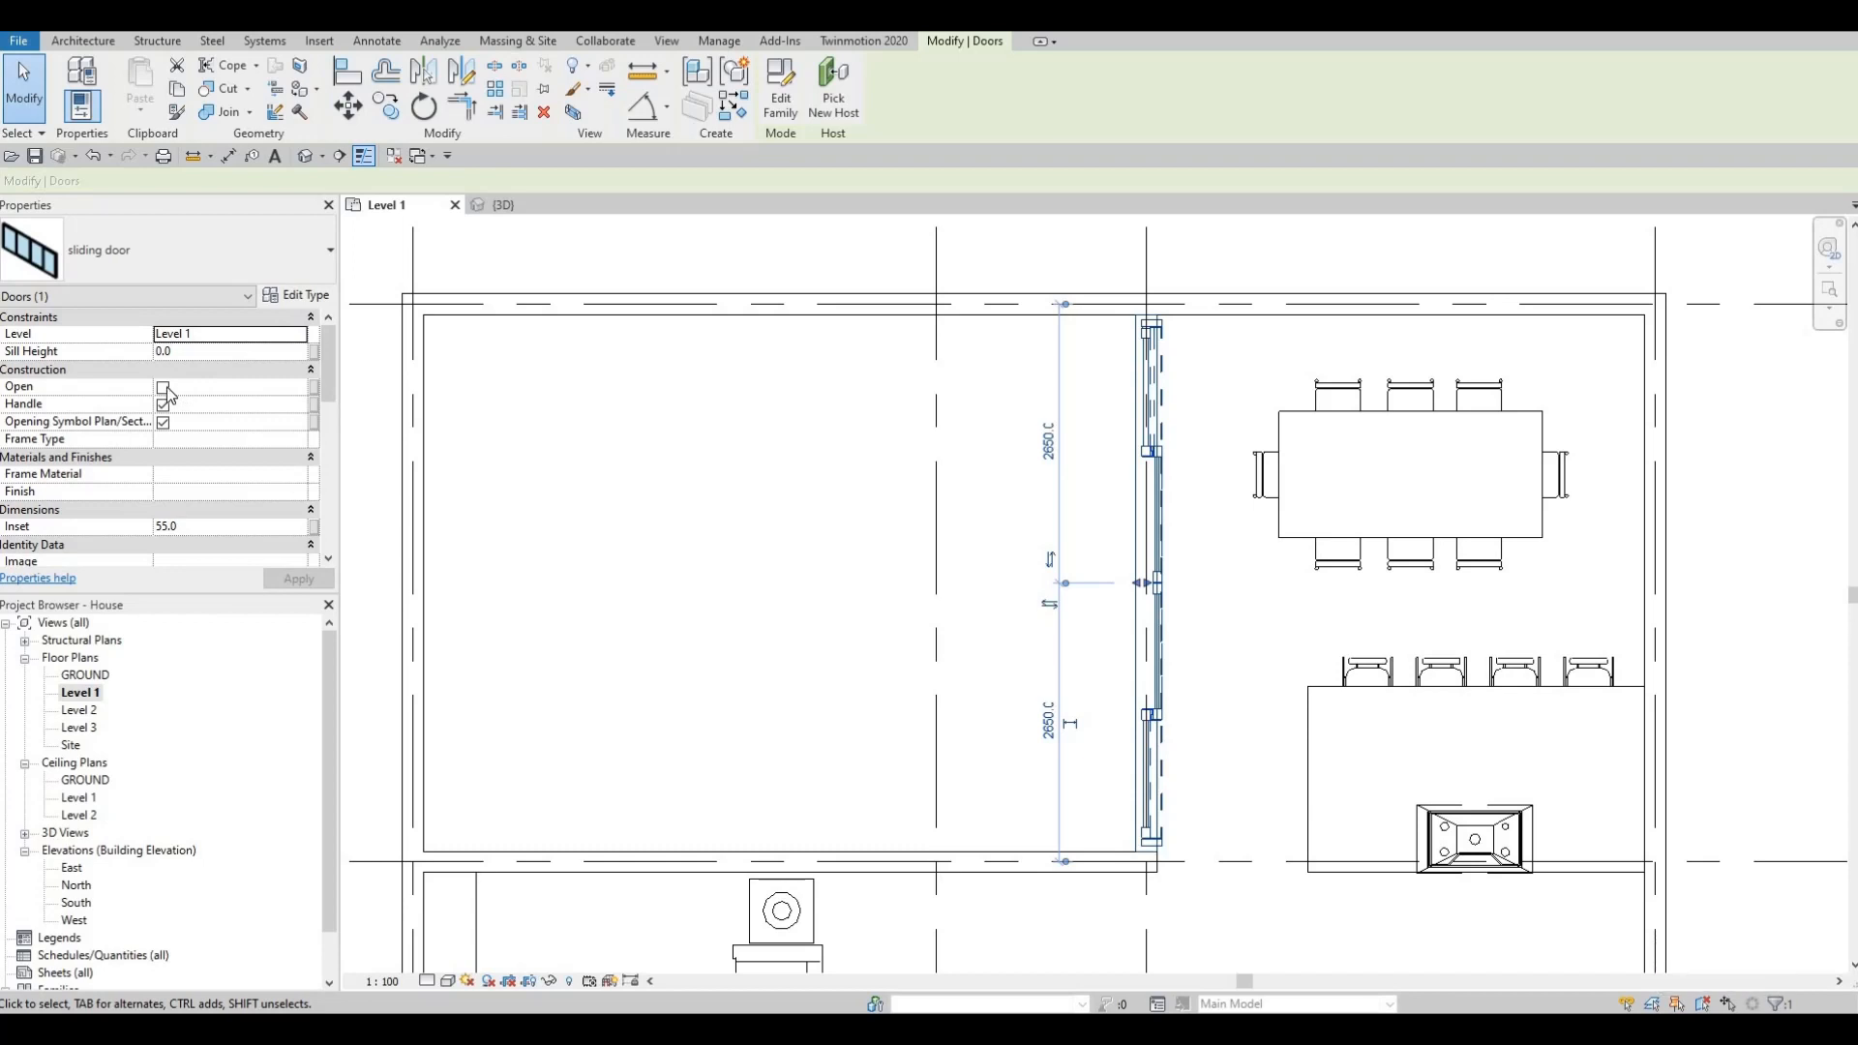
pyautogui.click(163, 387)
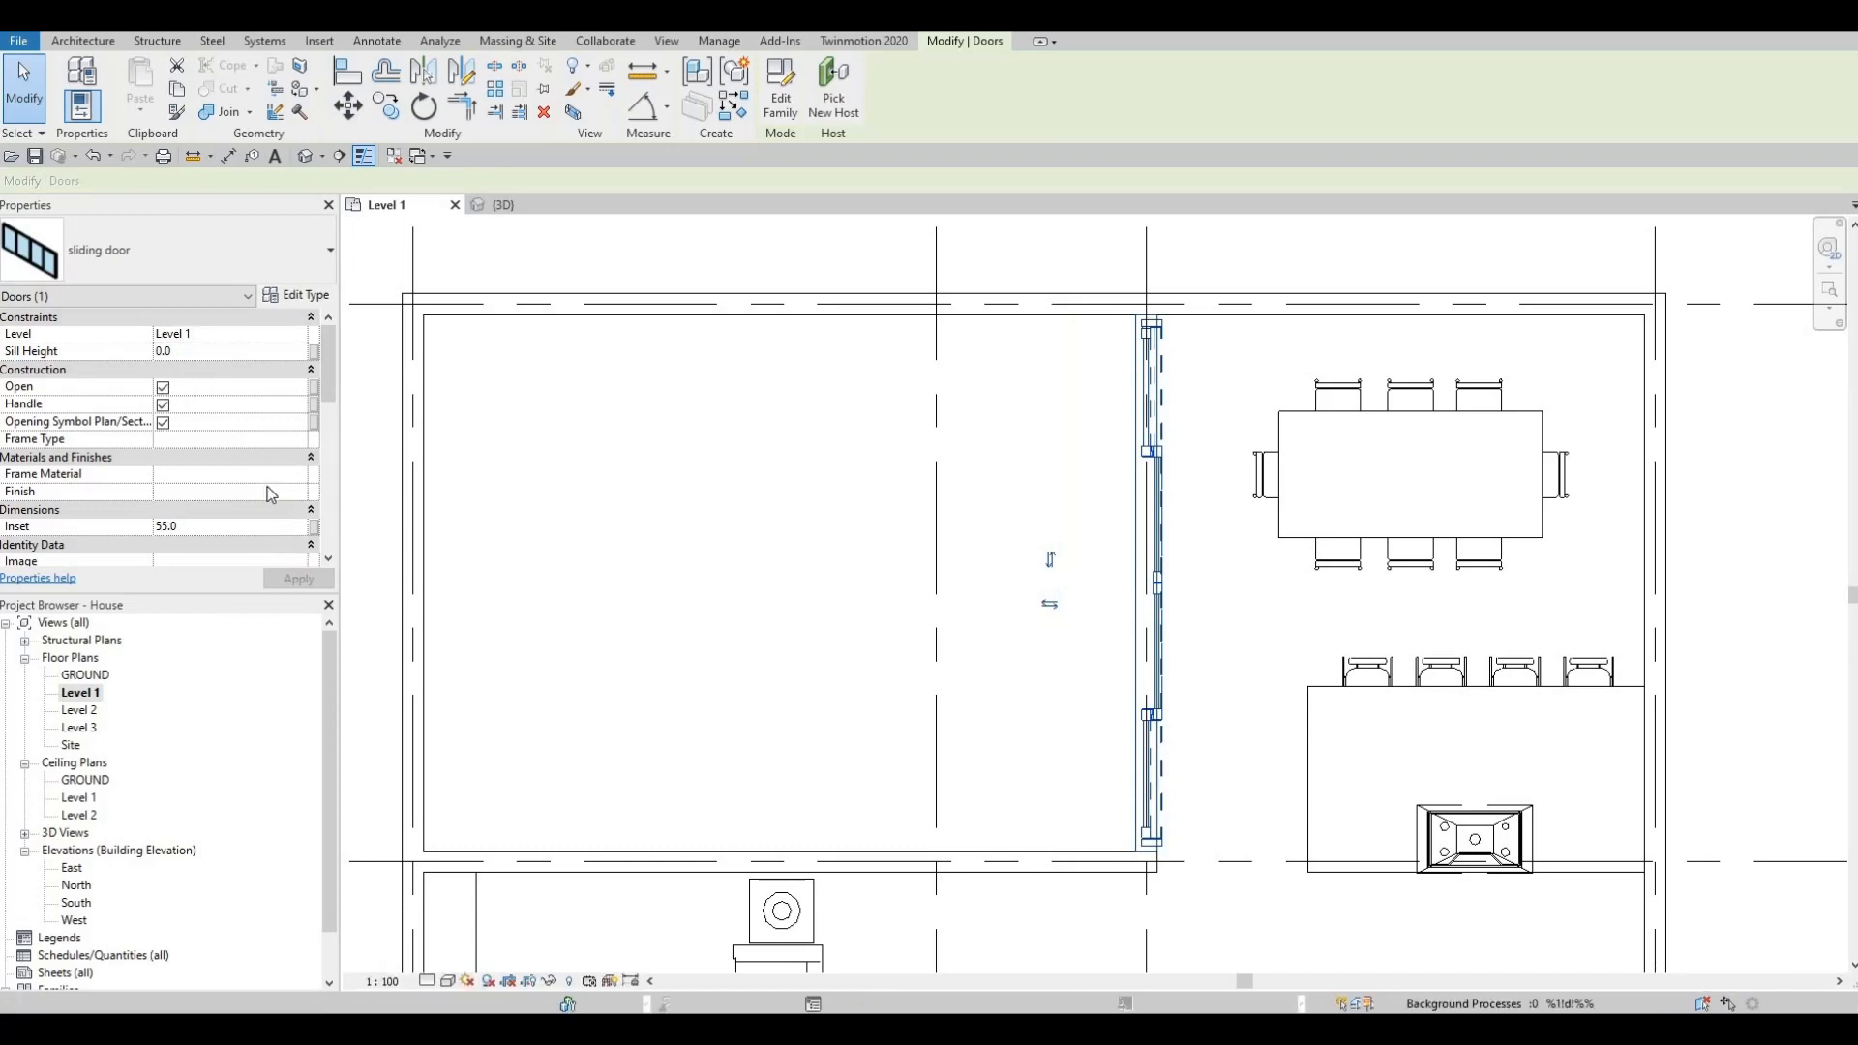
pyautogui.scroll(-5, 266, 485)
pyautogui.scroll(2, 275, 383)
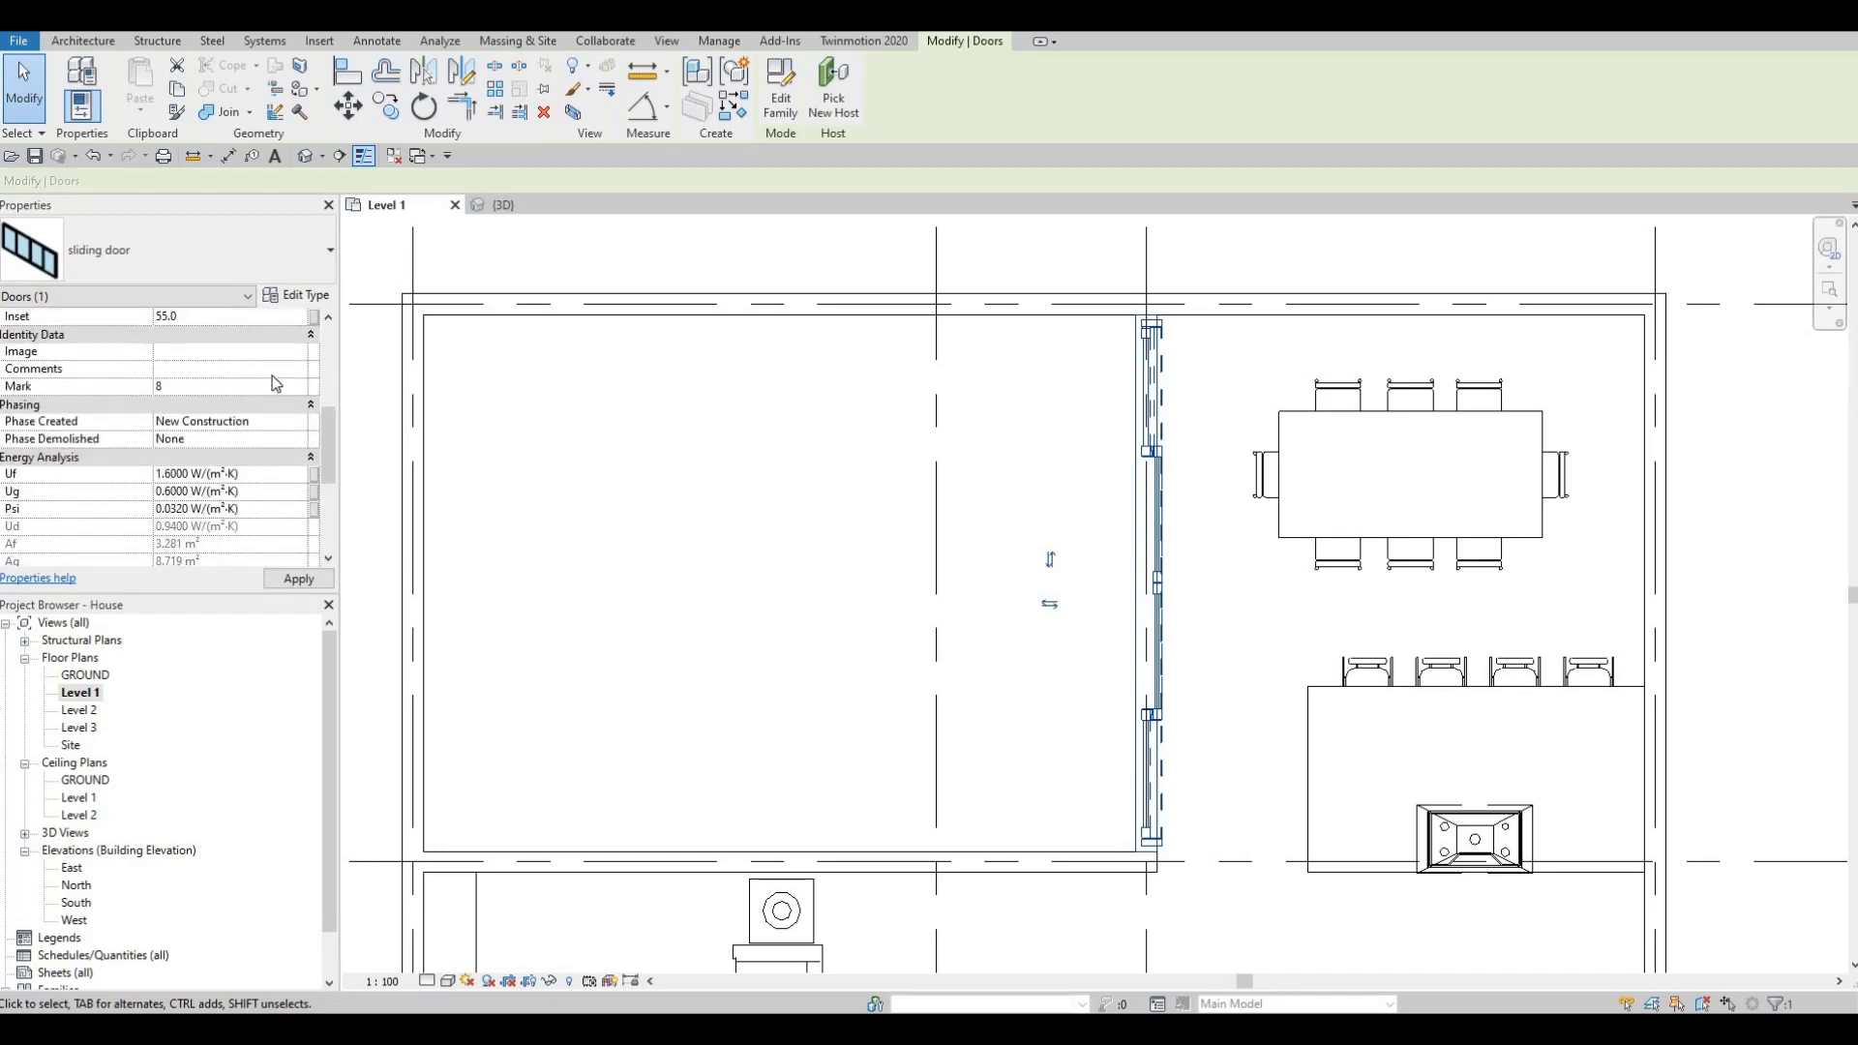
pyautogui.scroll(-4, 262, 459)
pyautogui.scroll(5, 259, 460)
# Set the sliding door type's Gap Top, Gap Left and Gap Right to 0 and apply the changes.
pyautogui.click(317, 296)
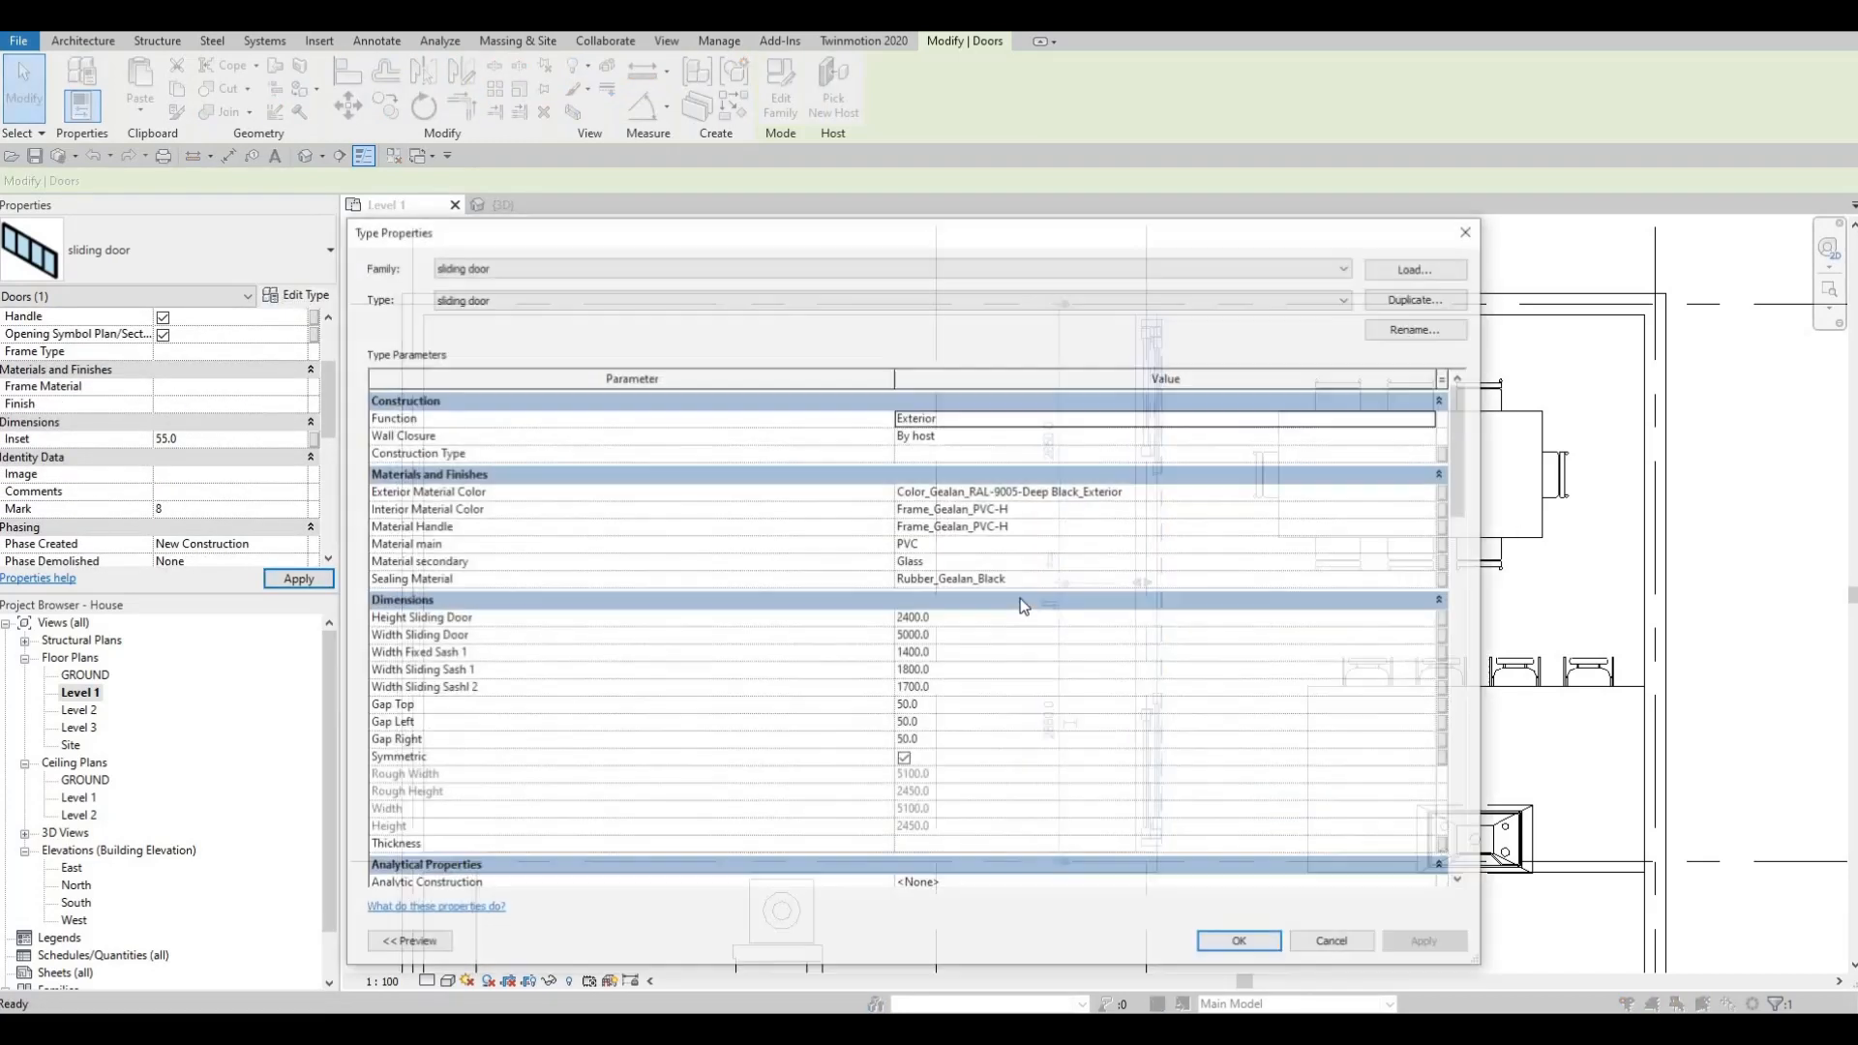
pyautogui.click(932, 706)
pyautogui.write('0')
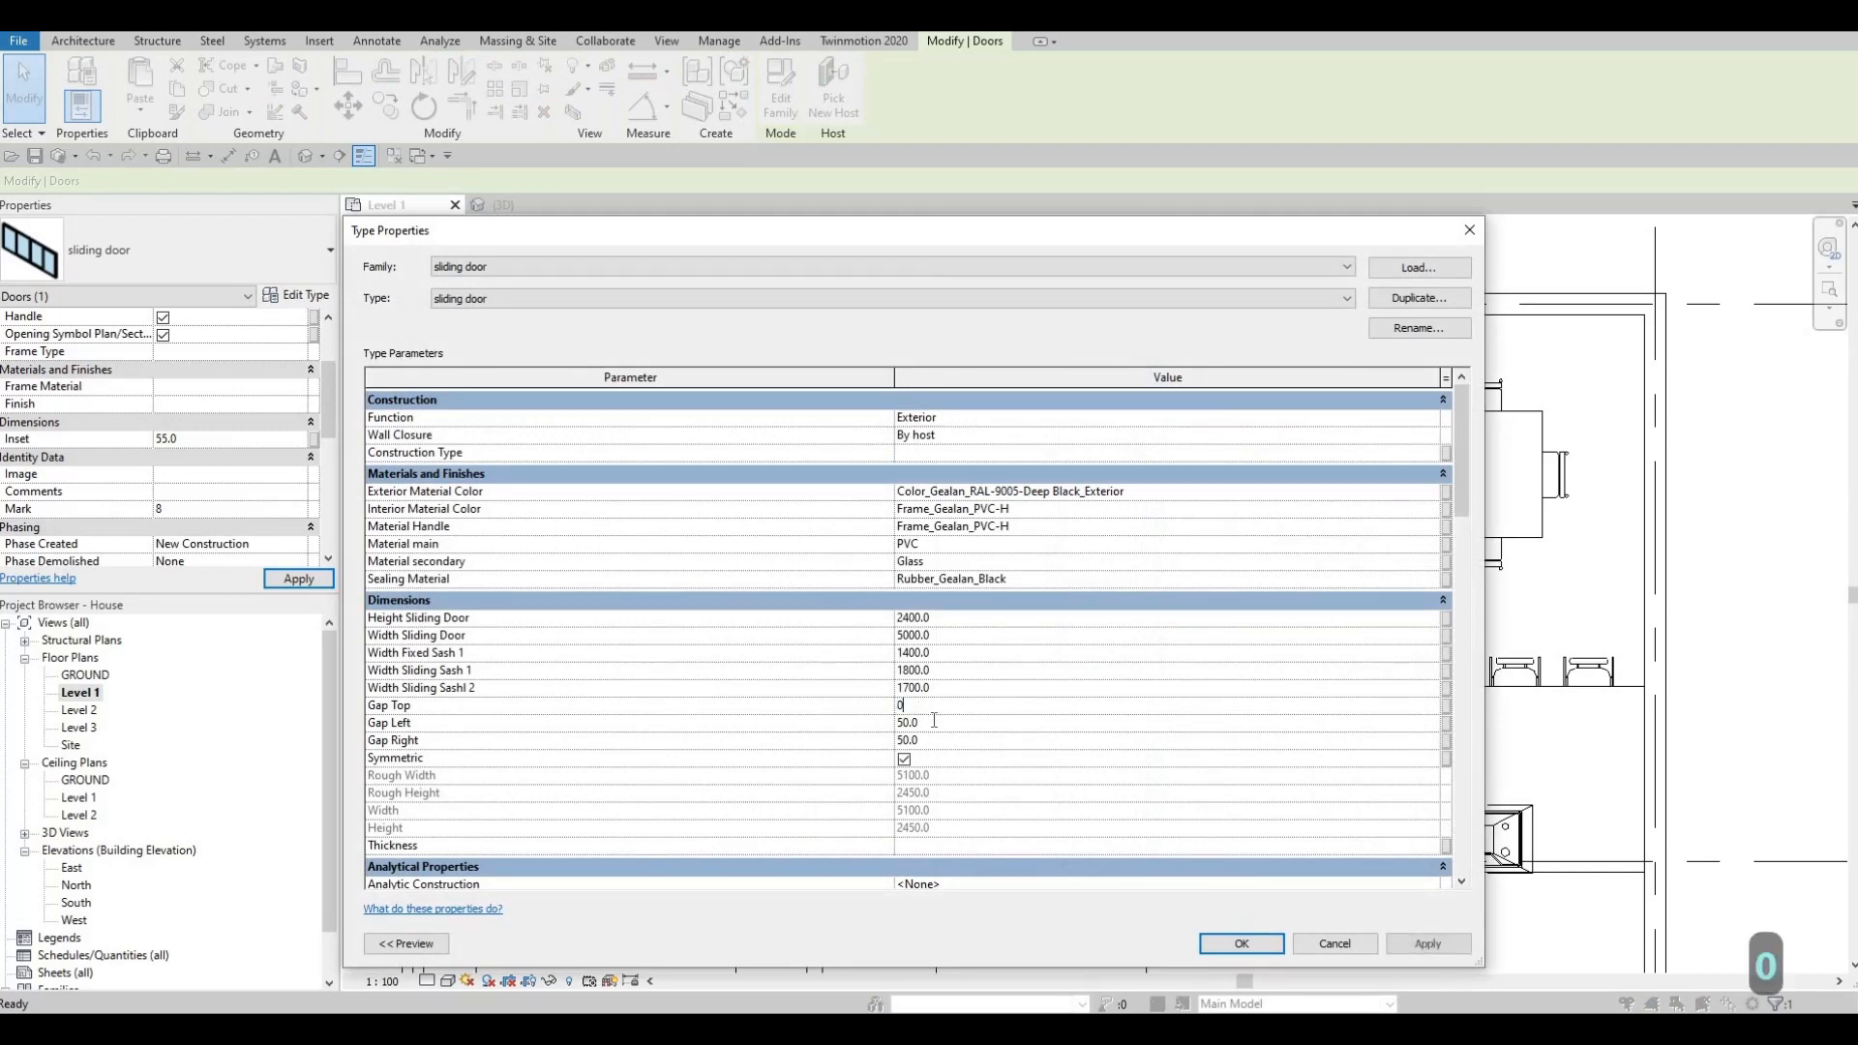
pyautogui.write('0')
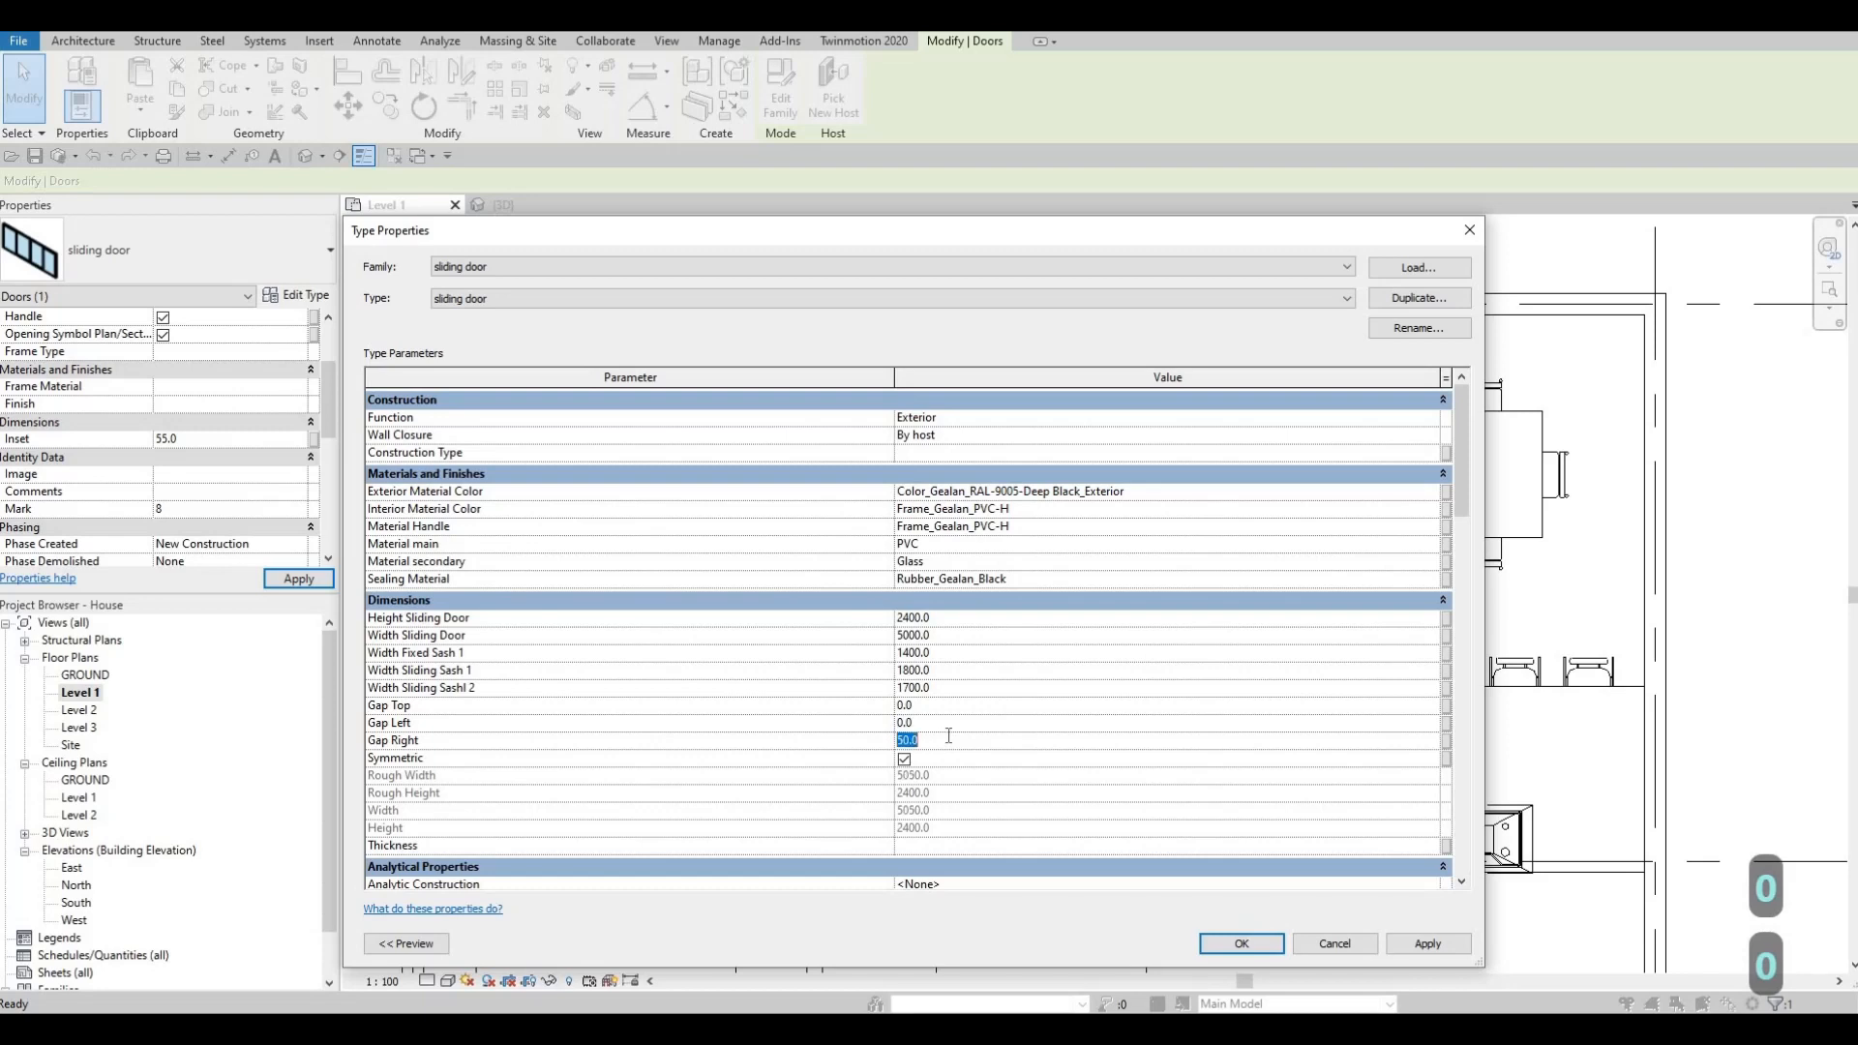
pyautogui.write('0')
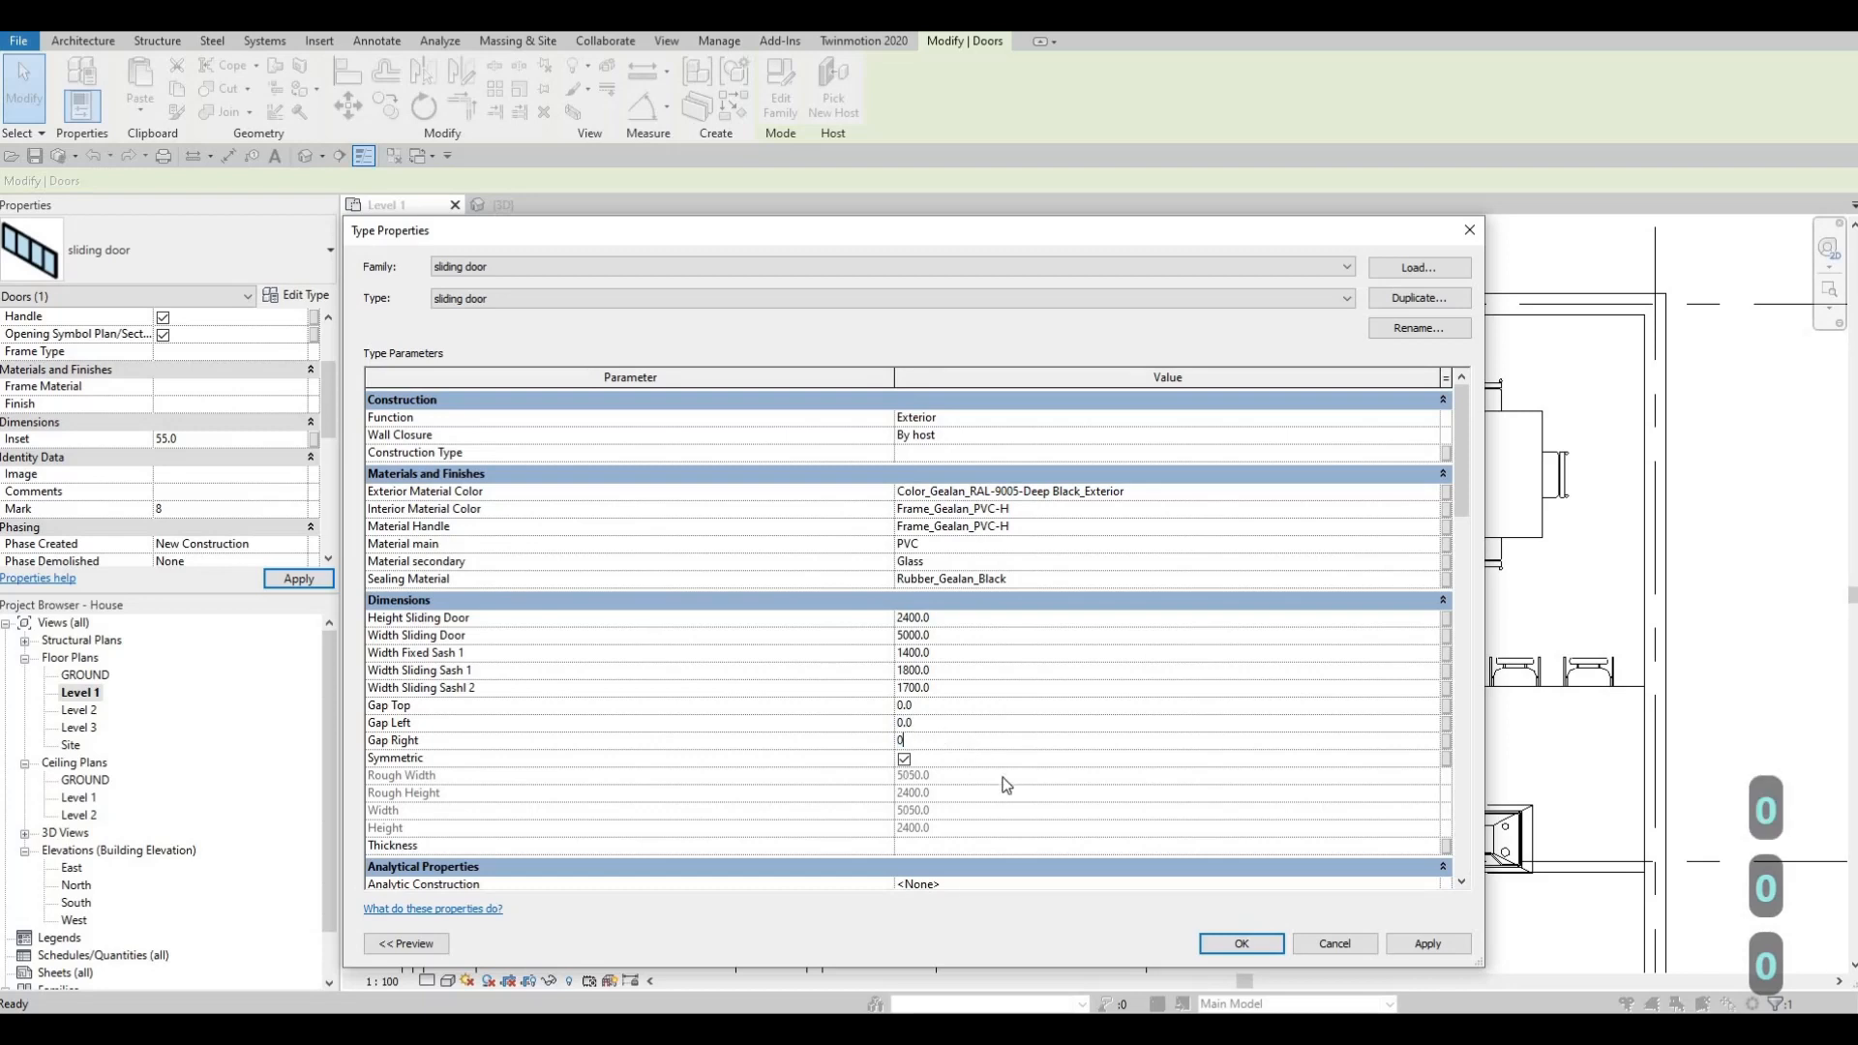
pyautogui.press('Tab')
pyautogui.scroll(-3, 1004, 779)
pyautogui.scroll(-10, 1006, 774)
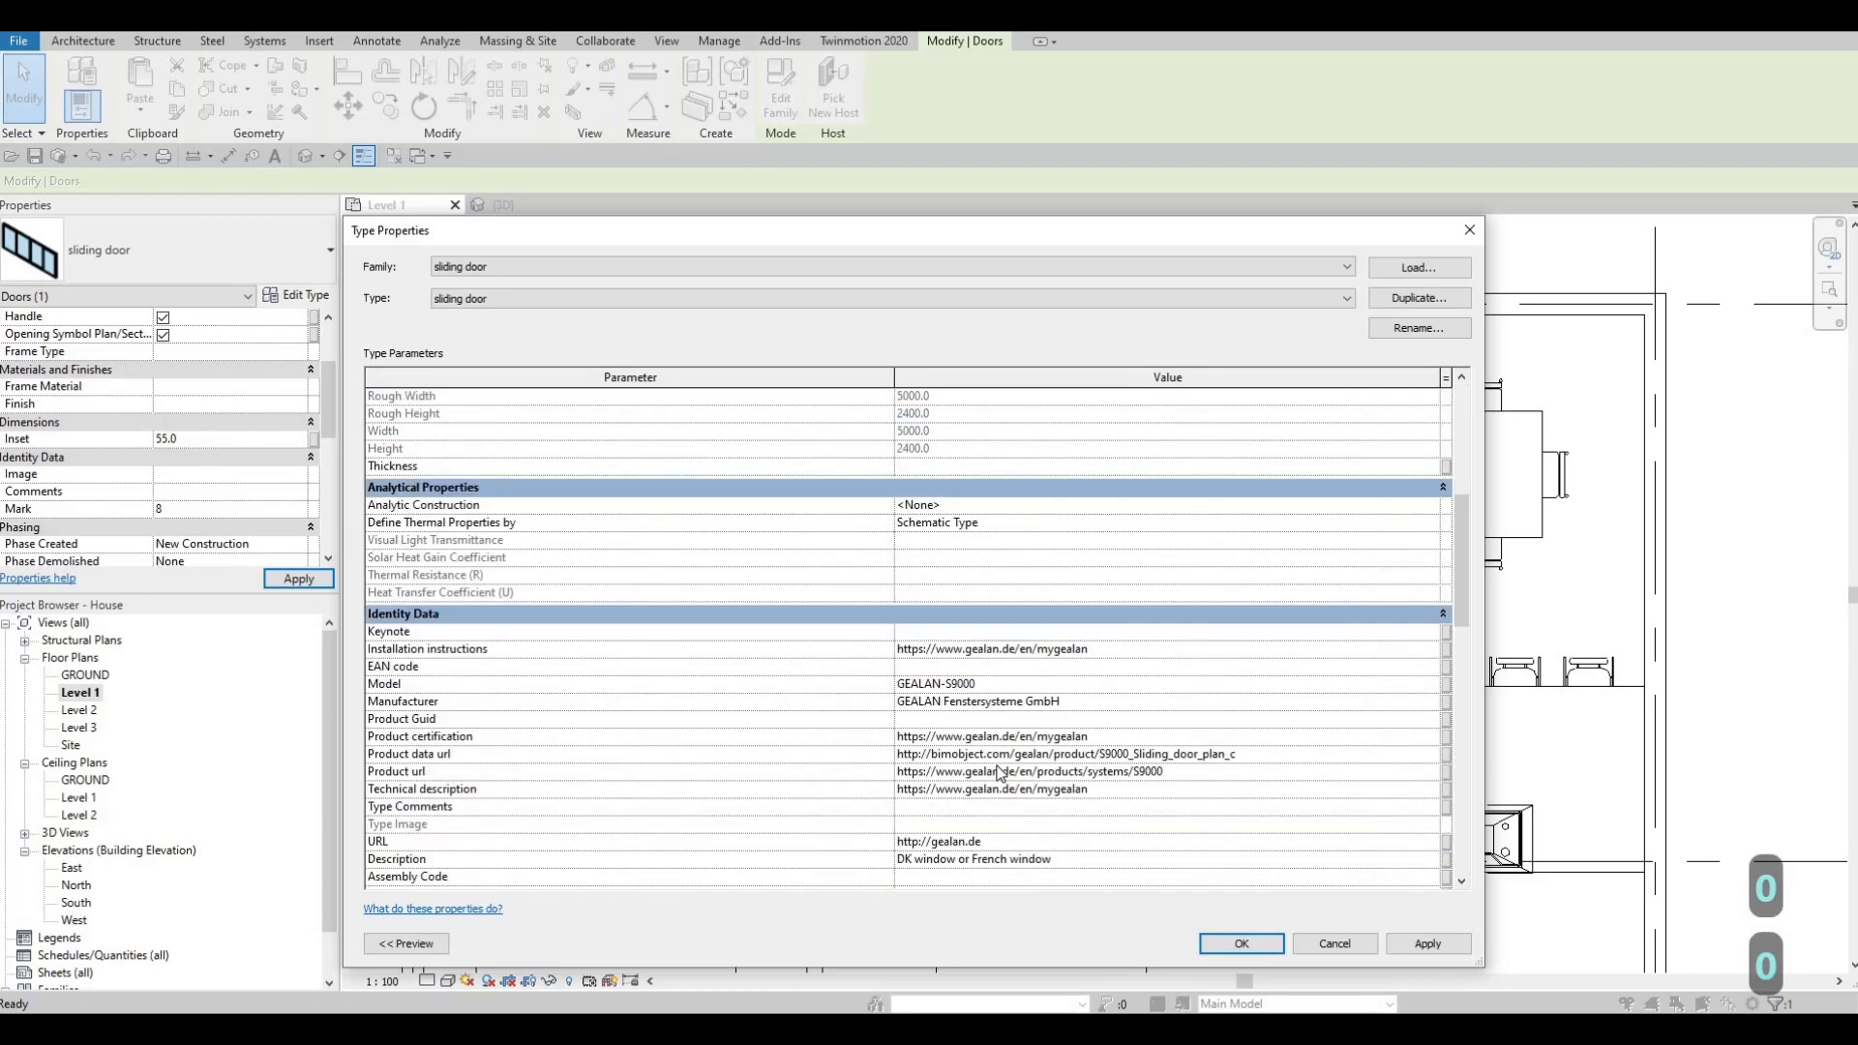
pyautogui.scroll(-4, 1019, 772)
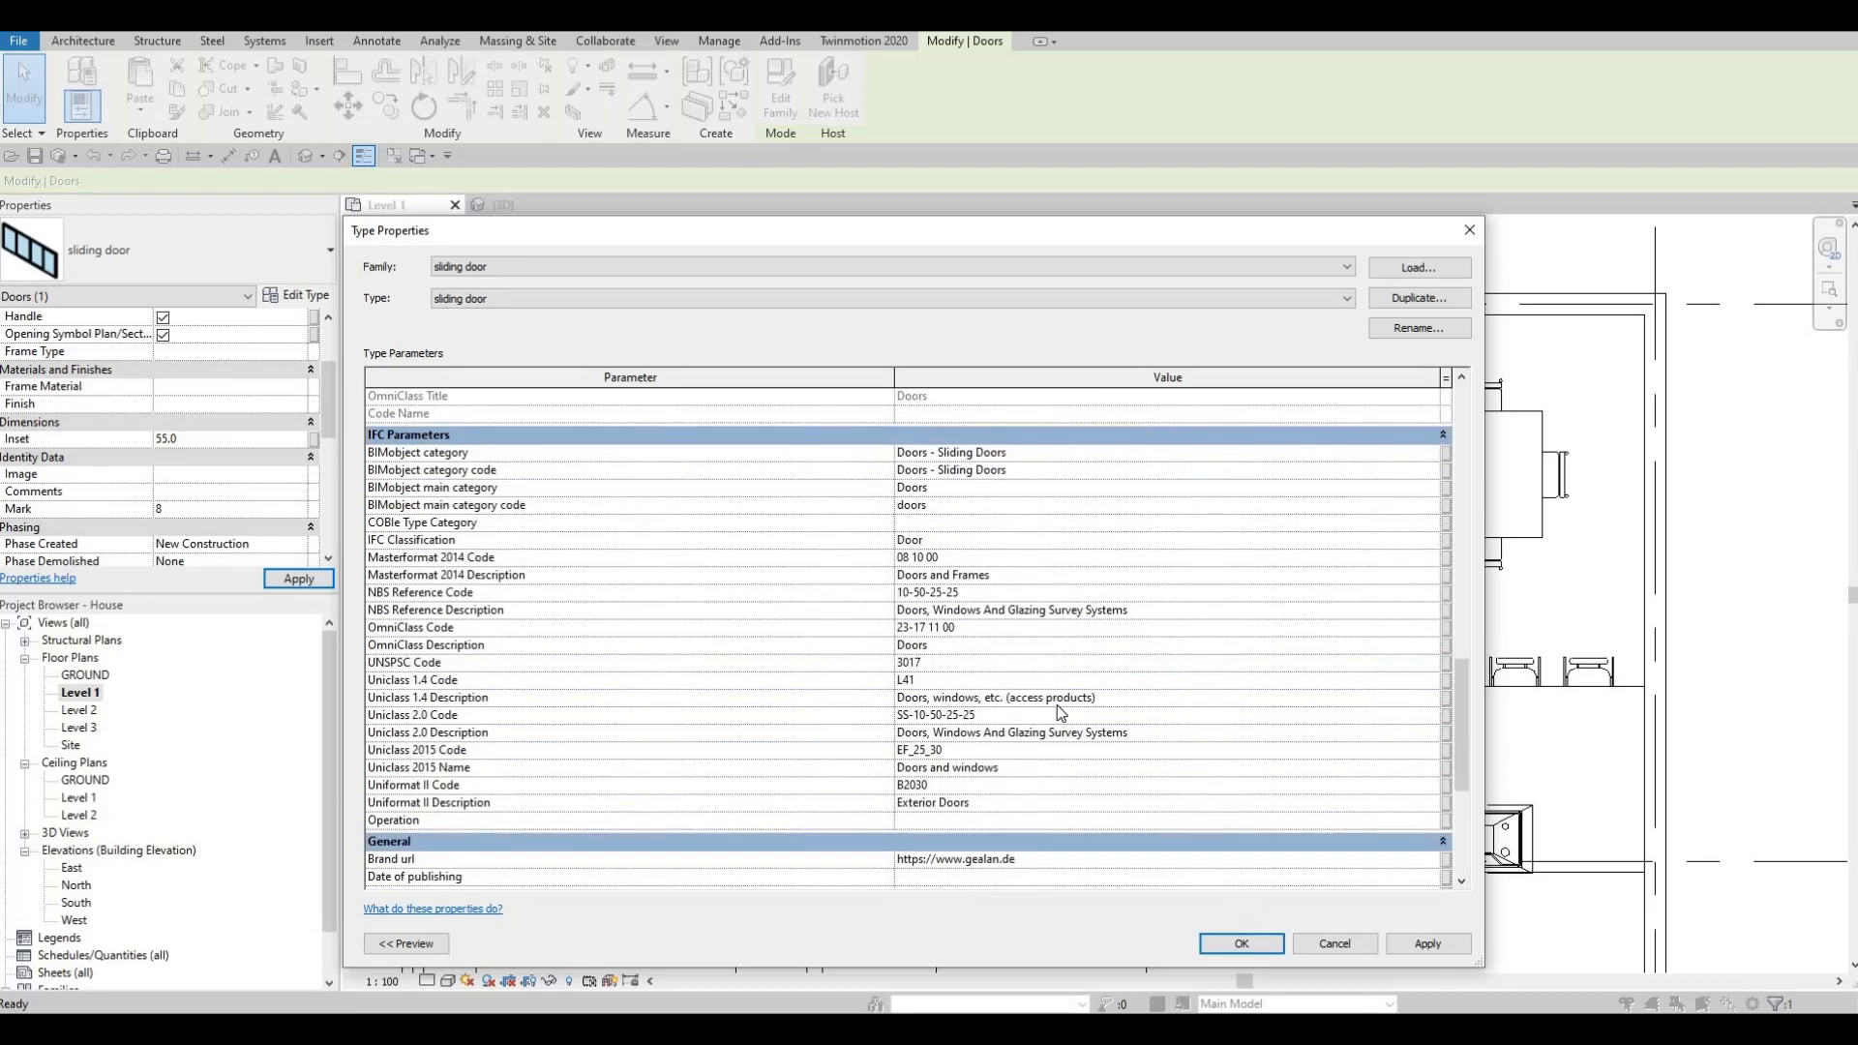
pyautogui.scroll(-5, 1060, 716)
pyautogui.click(1426, 943)
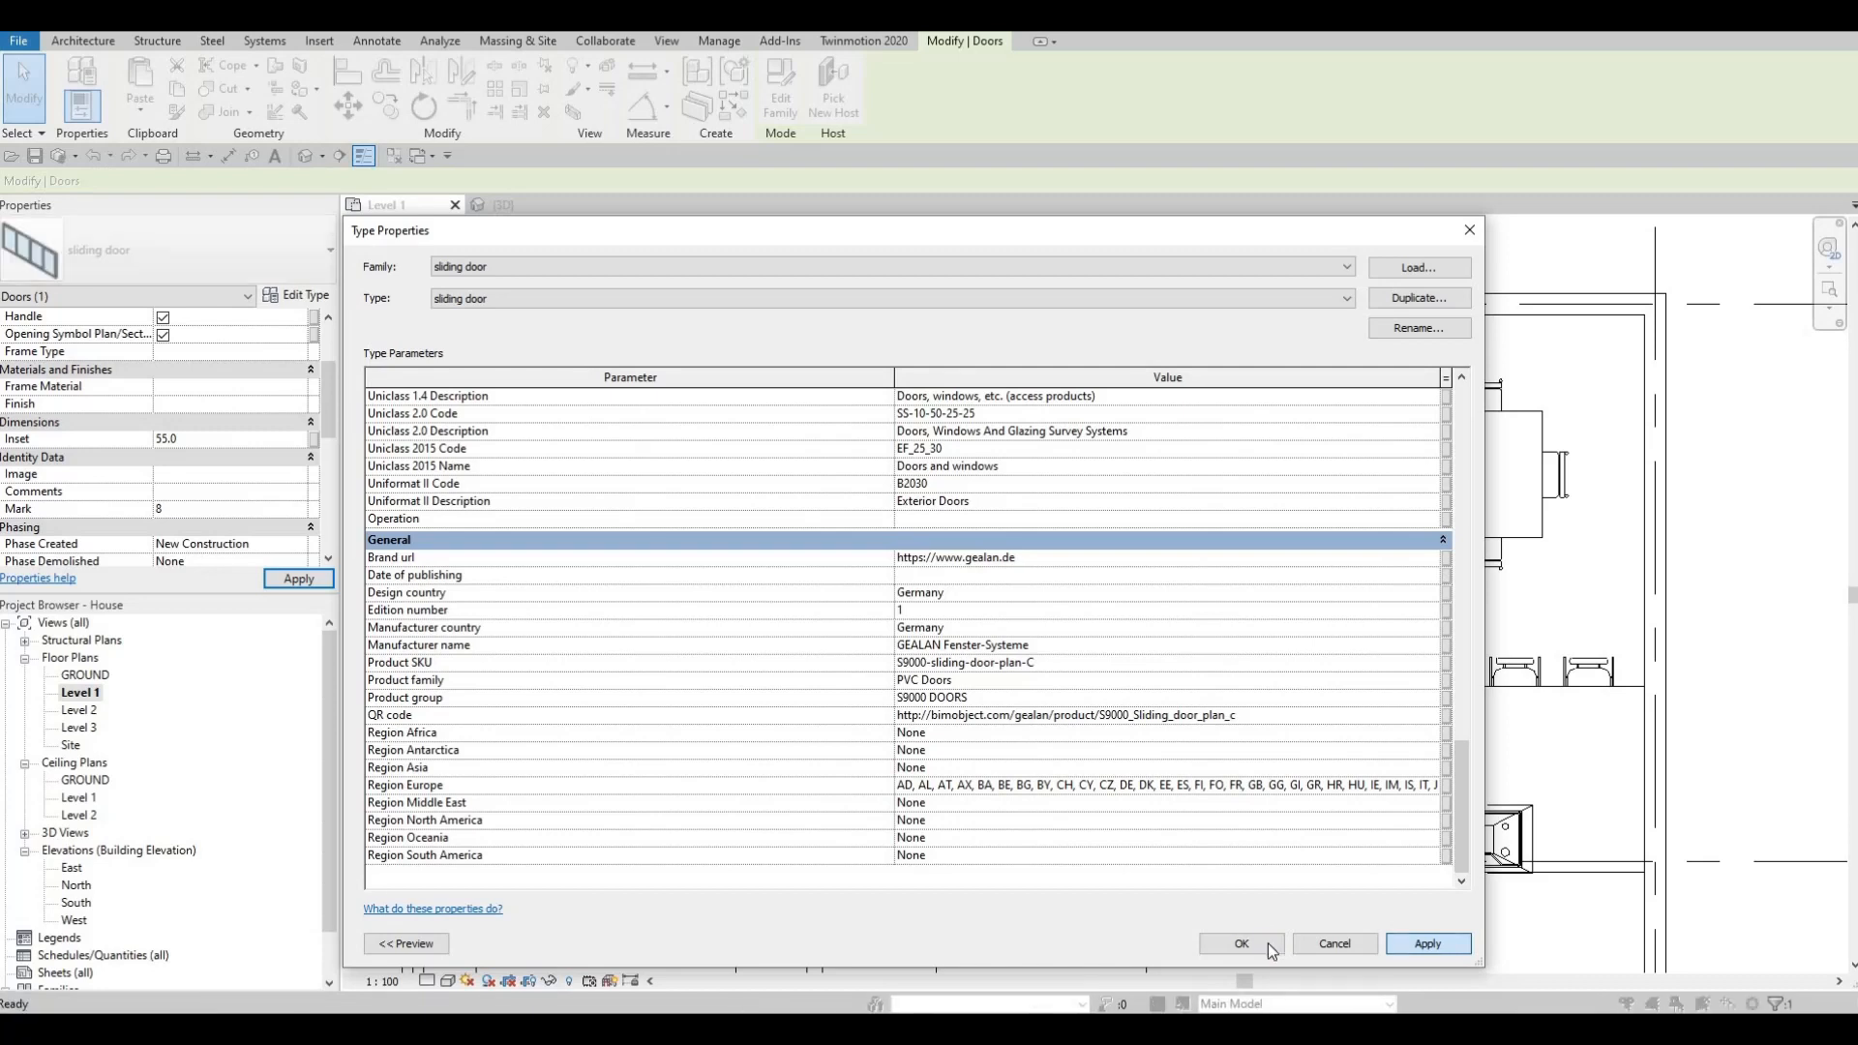
pyautogui.click(1268, 943)
pyautogui.press('Escape')
pyautogui.press('Escape')
pyautogui.press('Escape')
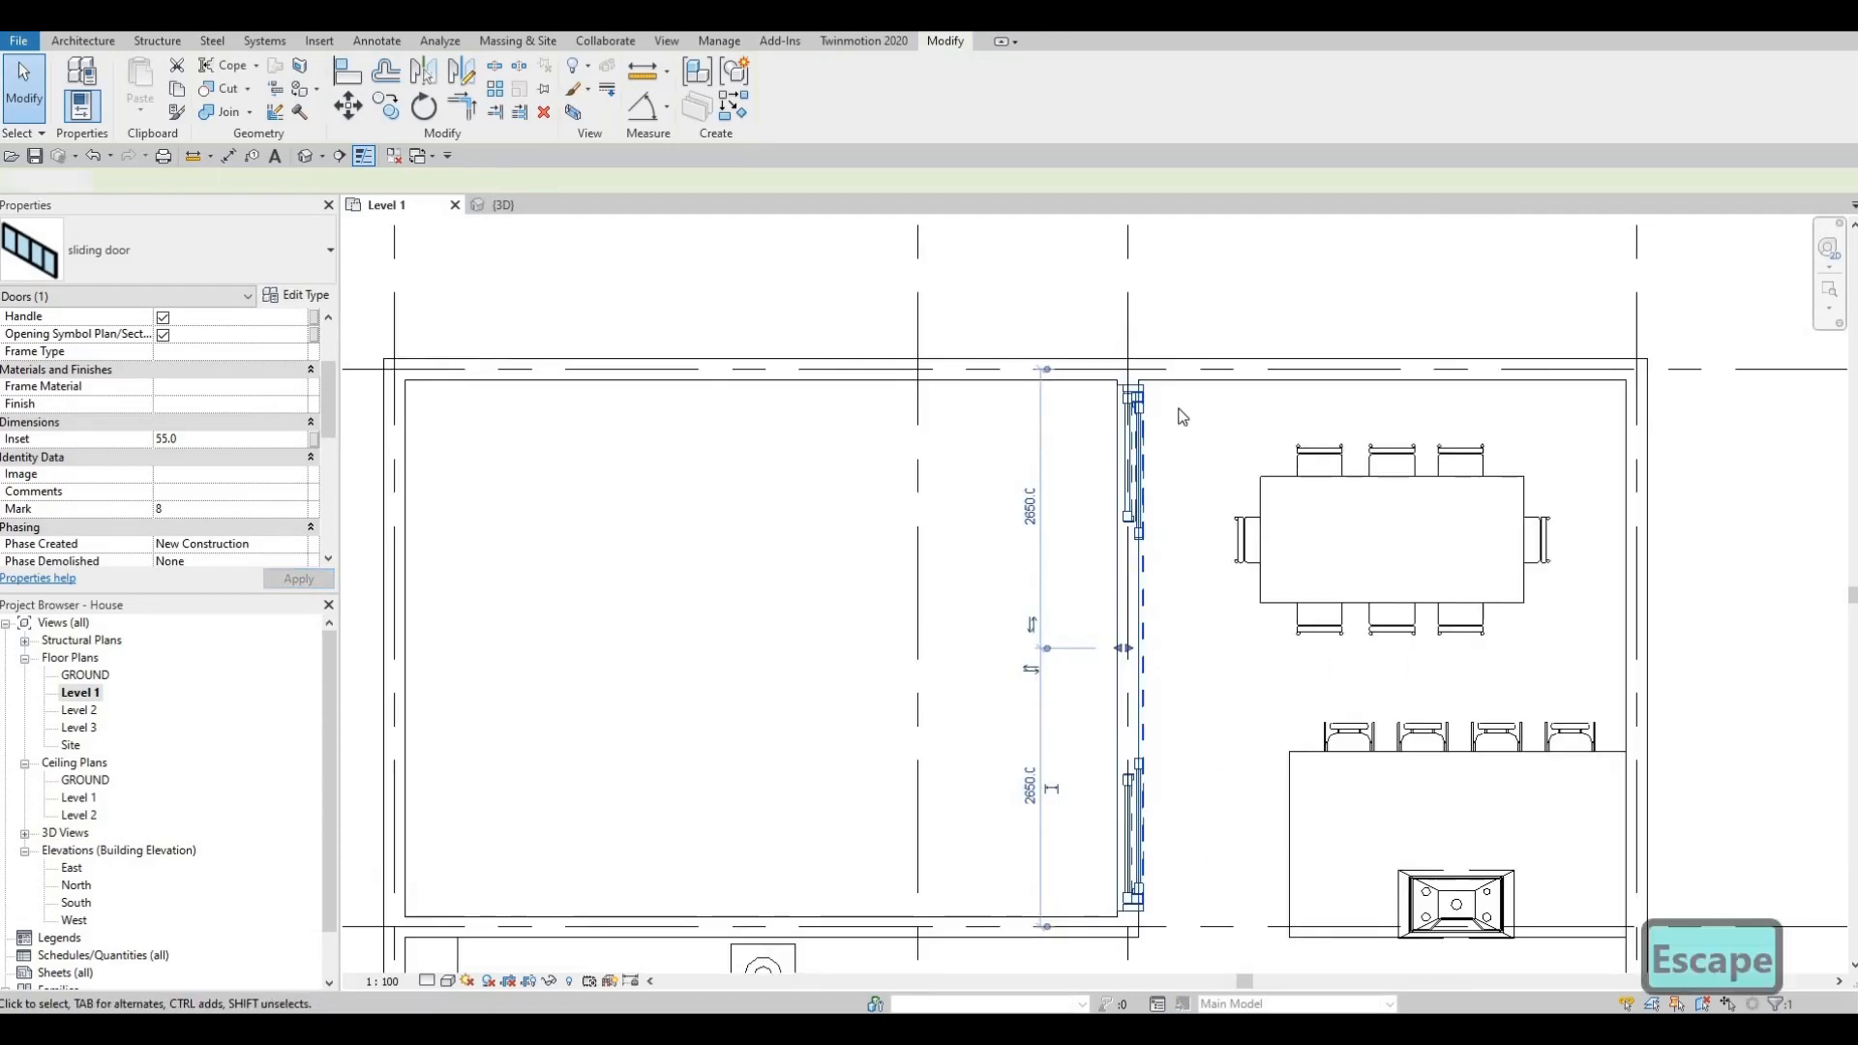
# Set the Inset of the sliding door beside the dining area to 0.
pyautogui.scroll(2, 1135, 280)
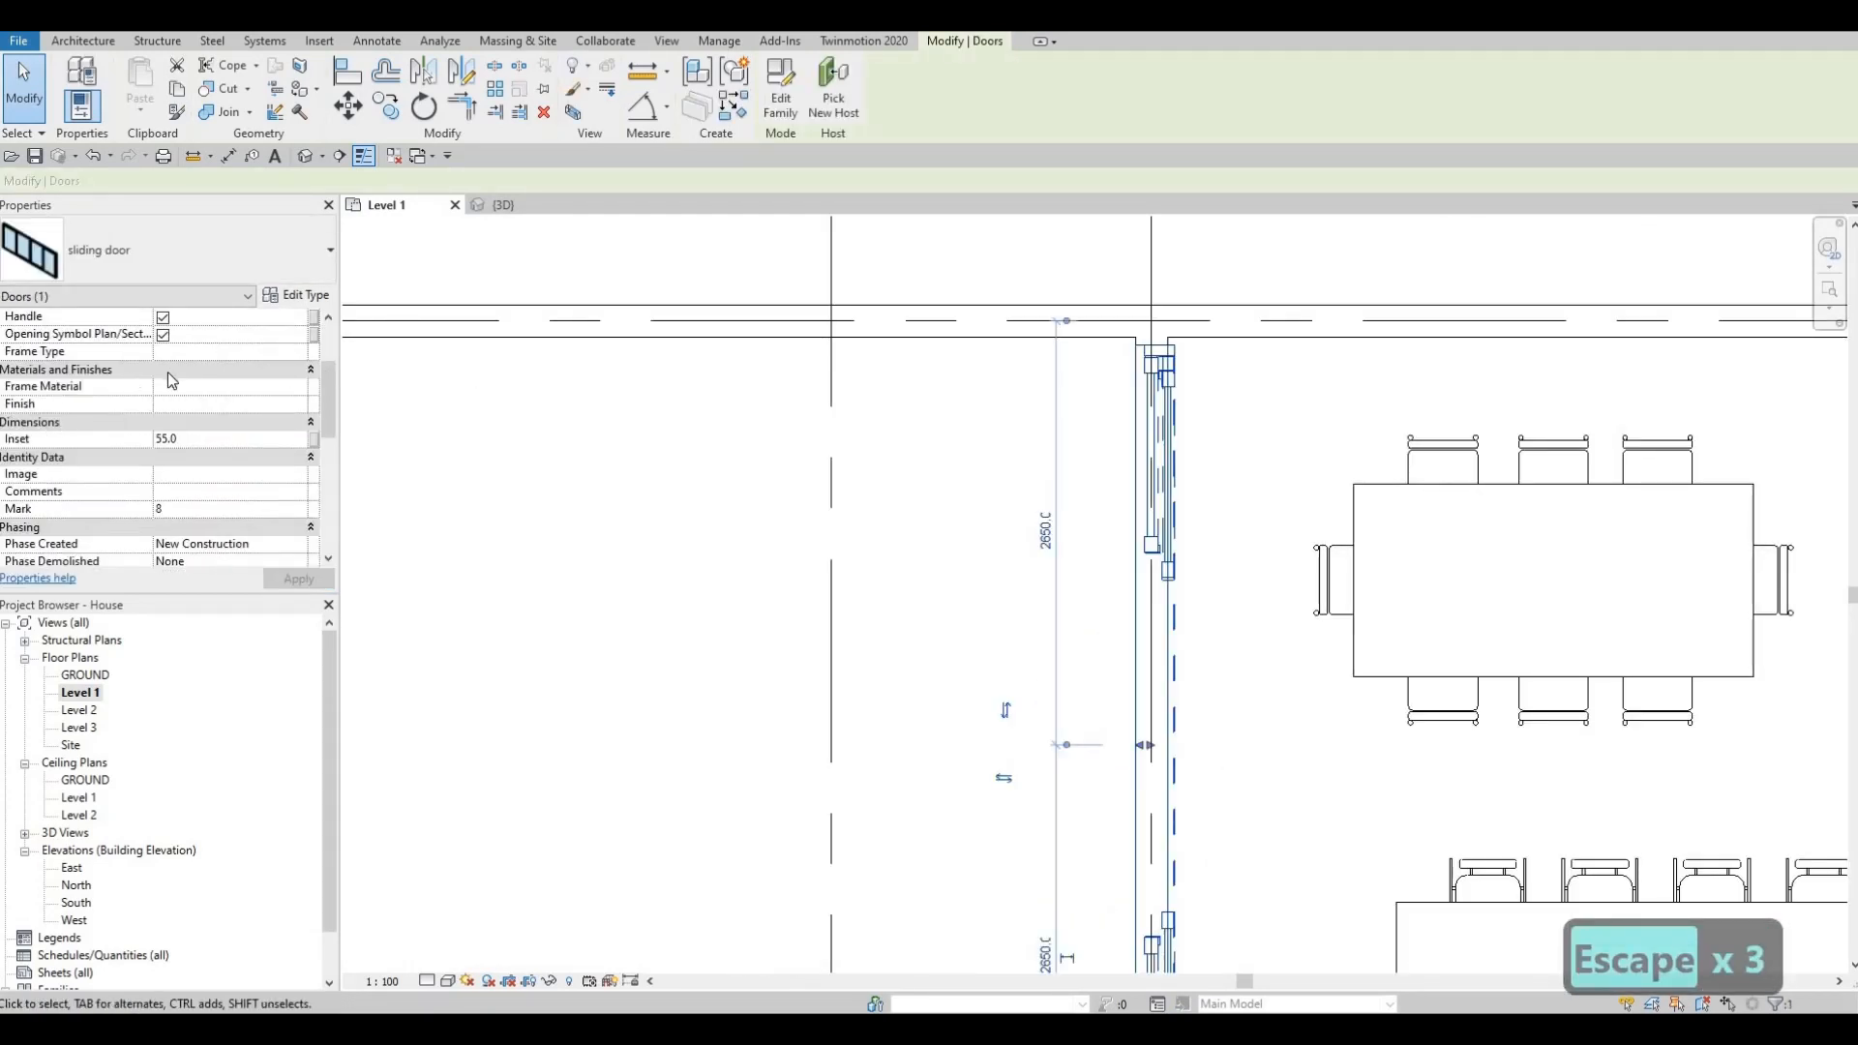
pyautogui.scroll(2, 170, 379)
pyautogui.scroll(-4, 247, 412)
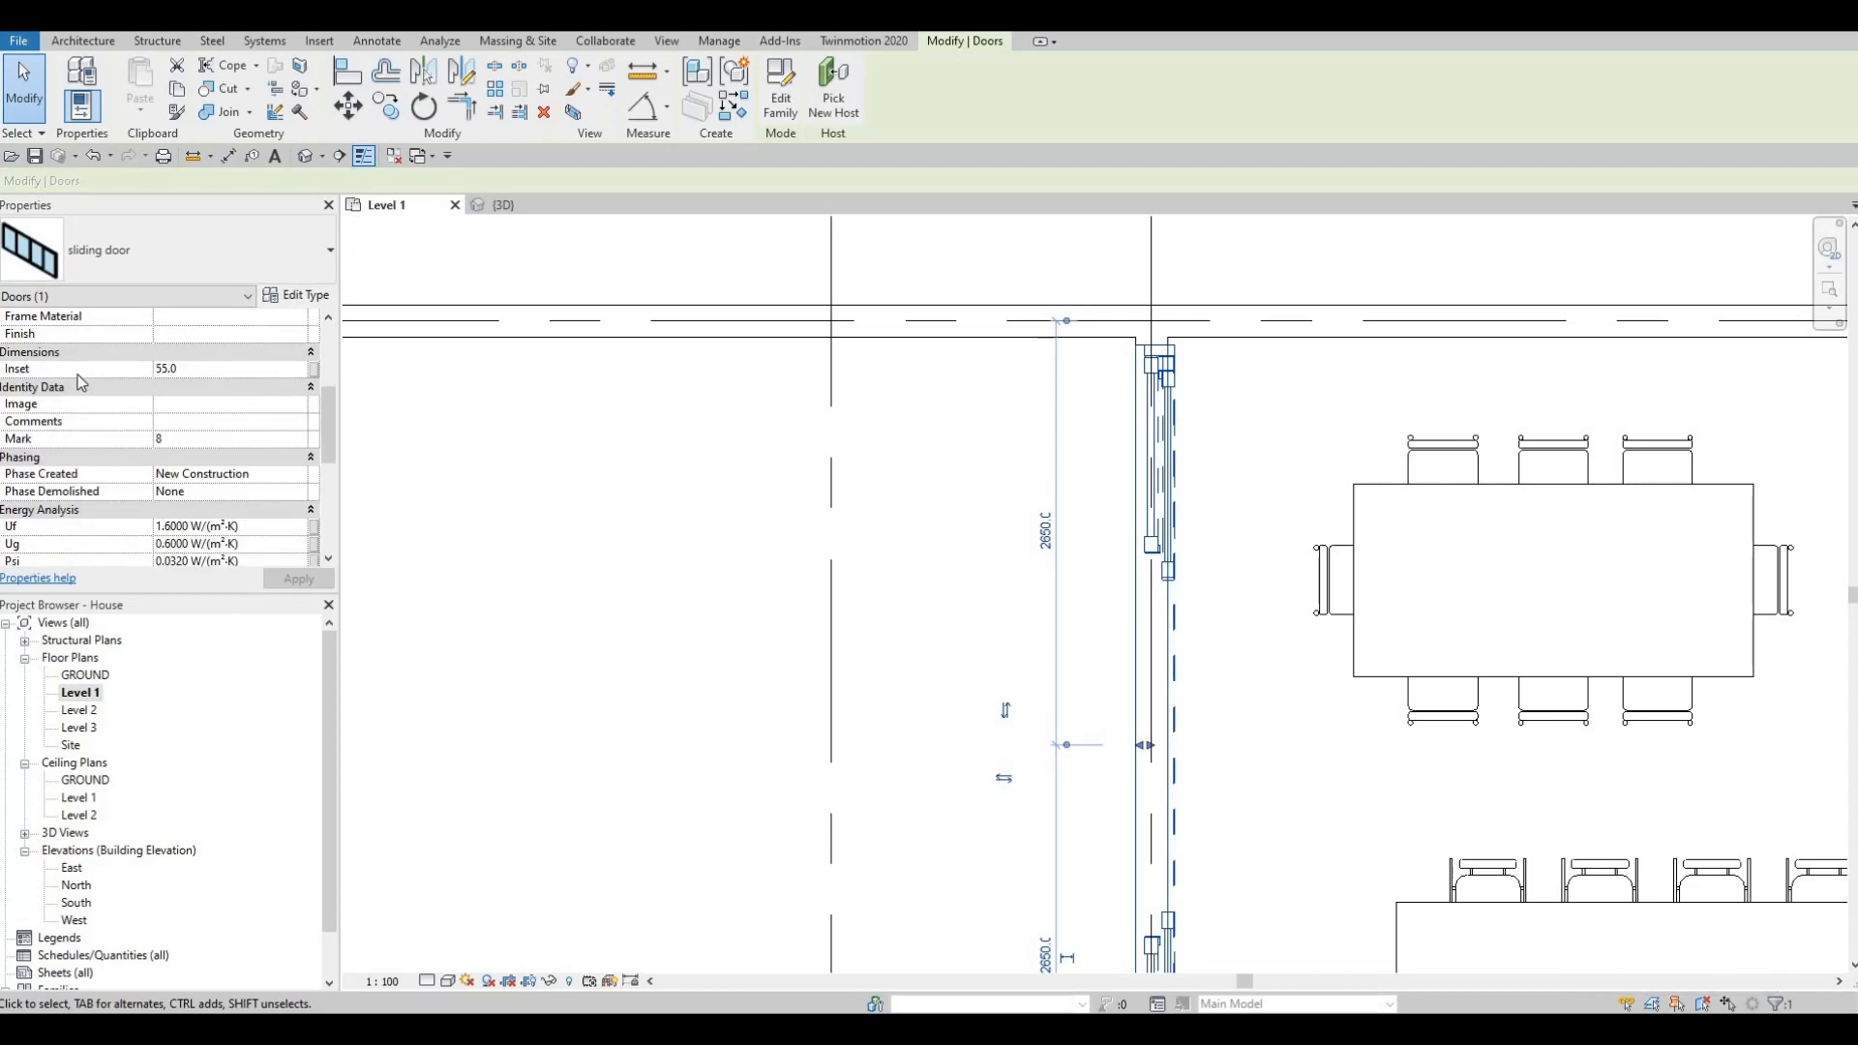
pyautogui.click(211, 362)
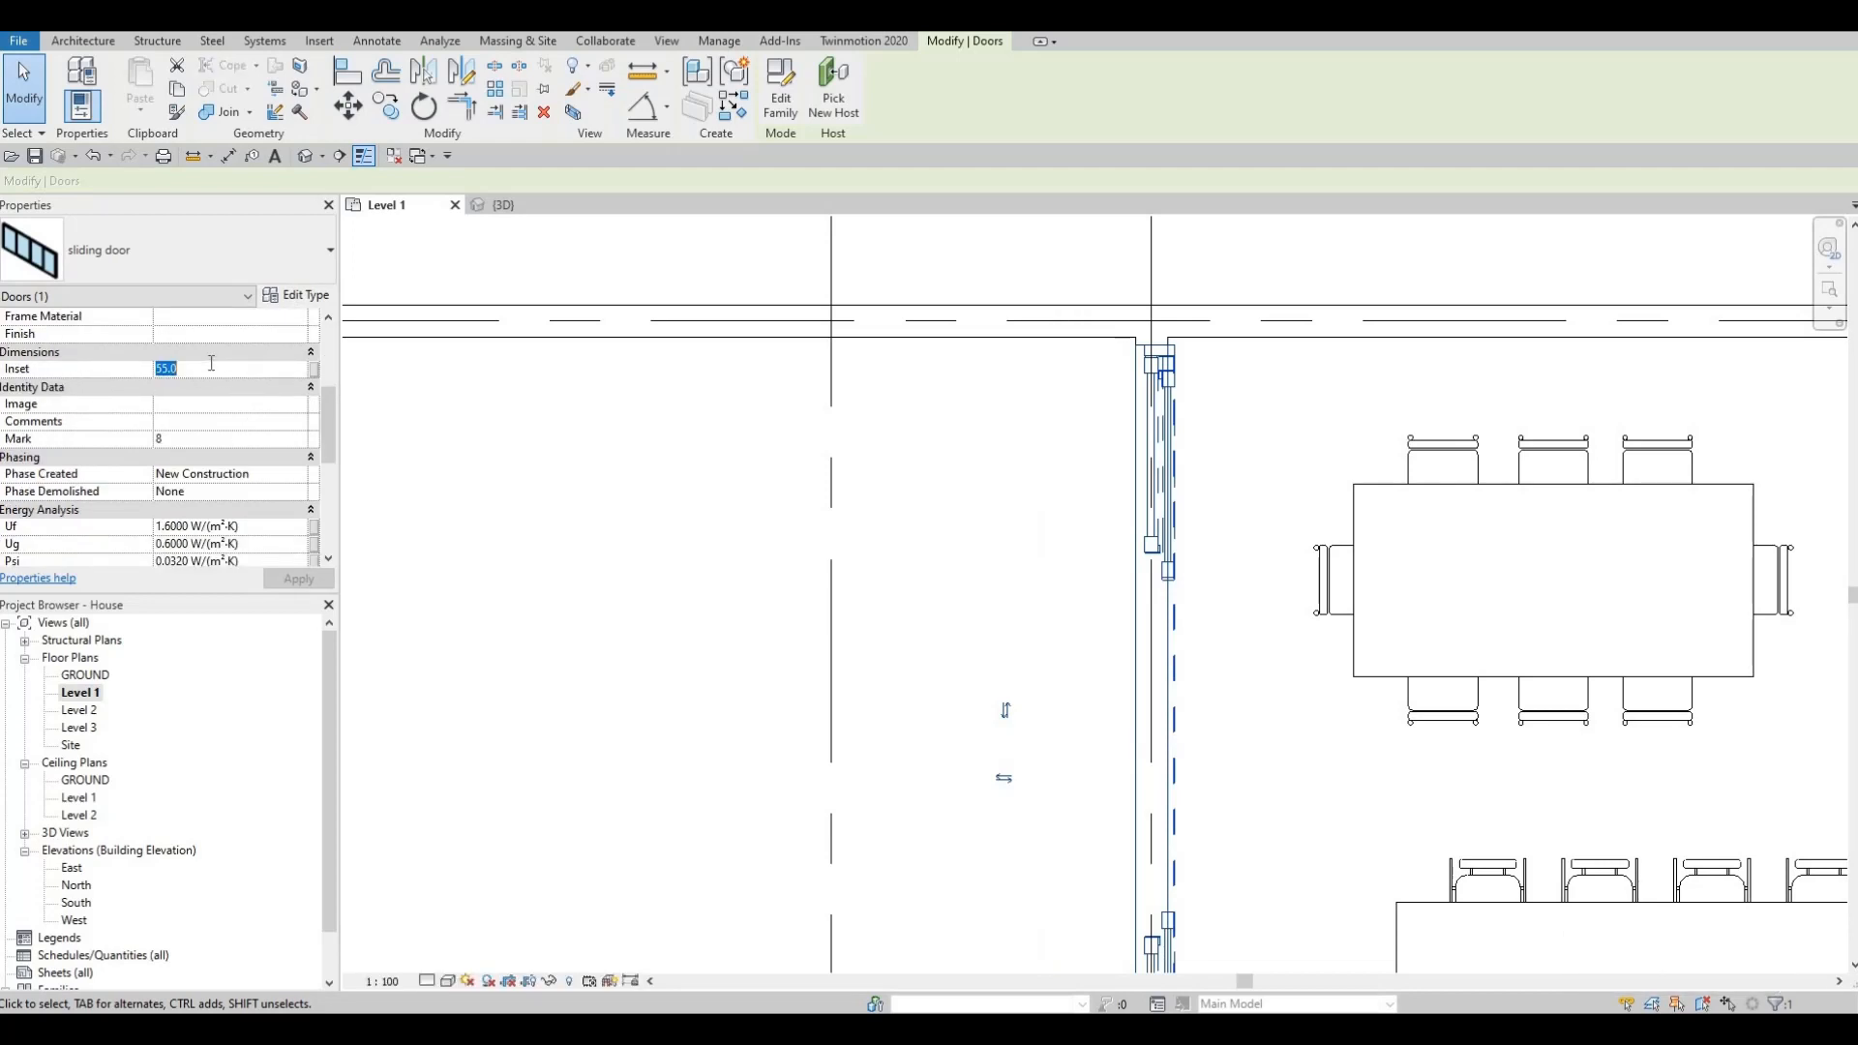
pyautogui.write('0')
pyautogui.press('Return')
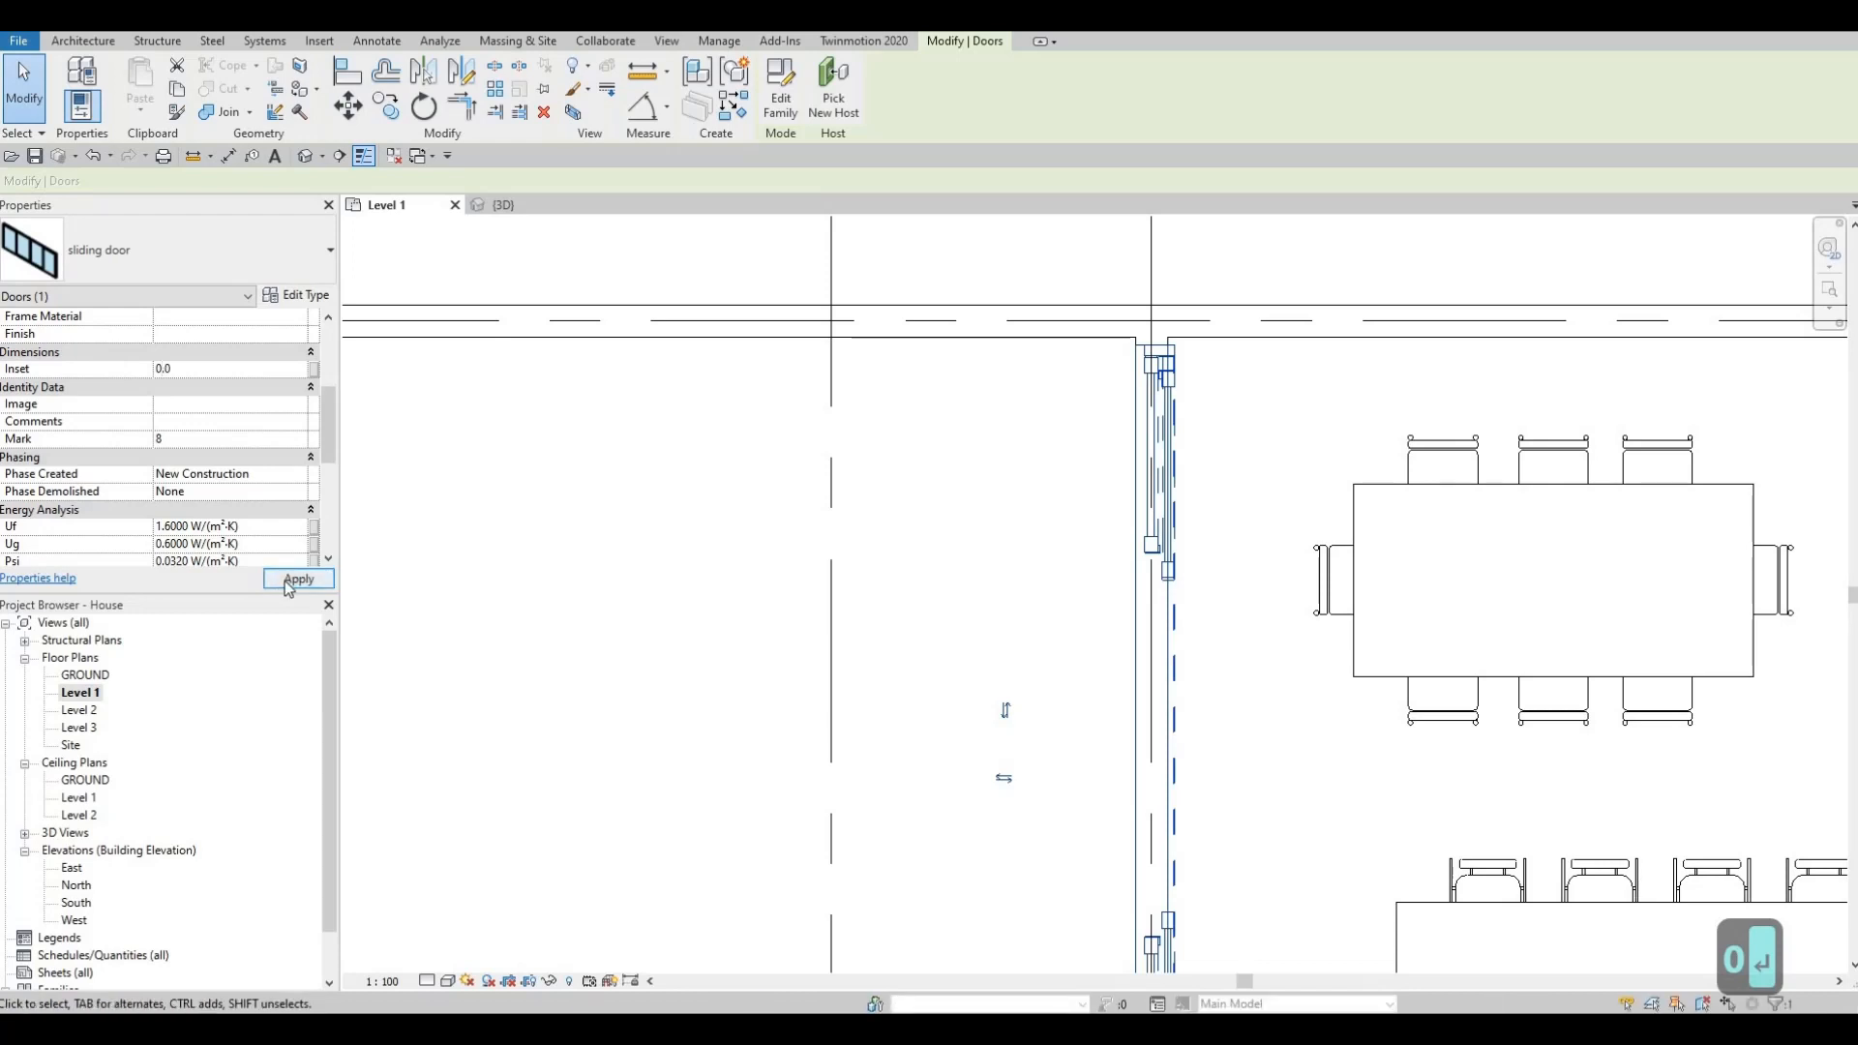
pyautogui.press('Escape')
pyautogui.press('Escape')
# Examine how both ends of the opened sliding door fit into the wall beside the dining area.
pyautogui.scroll(-2, 1035, 591)
pyautogui.moveTo(1036, 591); pyautogui.dragTo(1153, 474, button='middle')
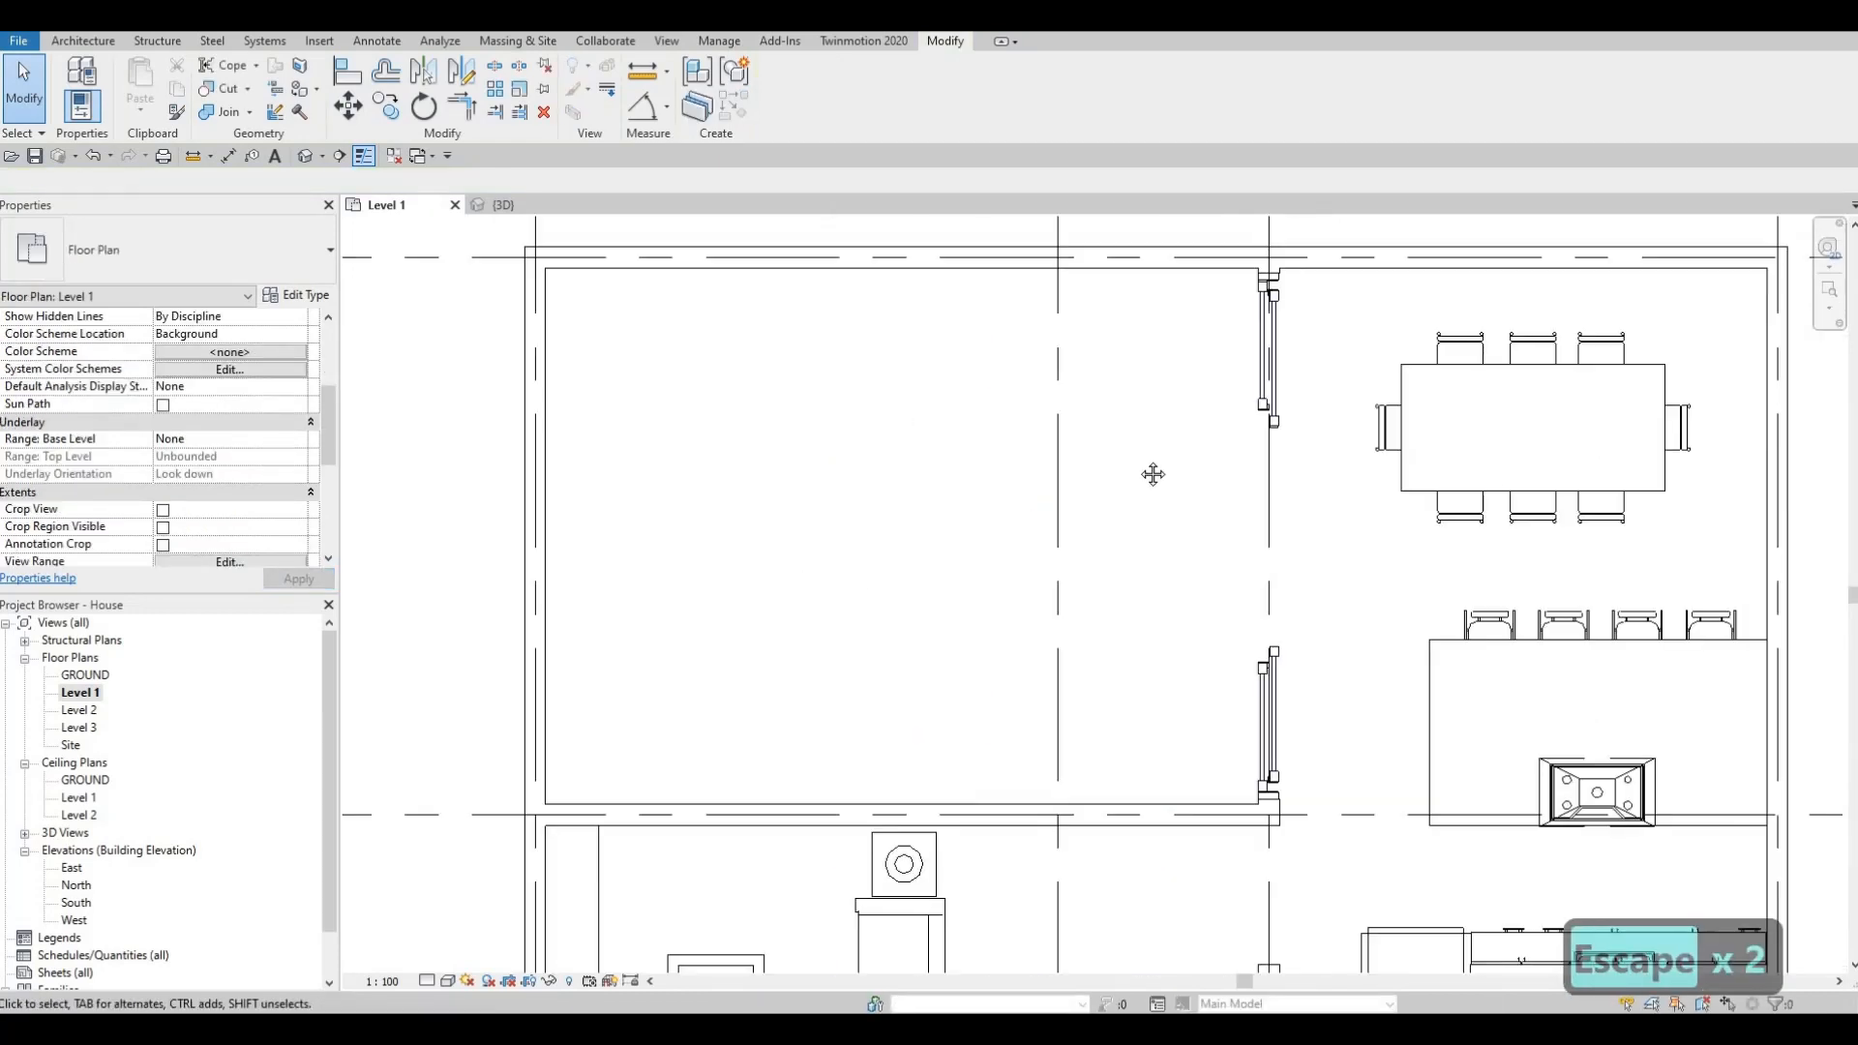
pyautogui.scroll(-3, 1236, 571)
pyautogui.scroll(2, 1237, 571)
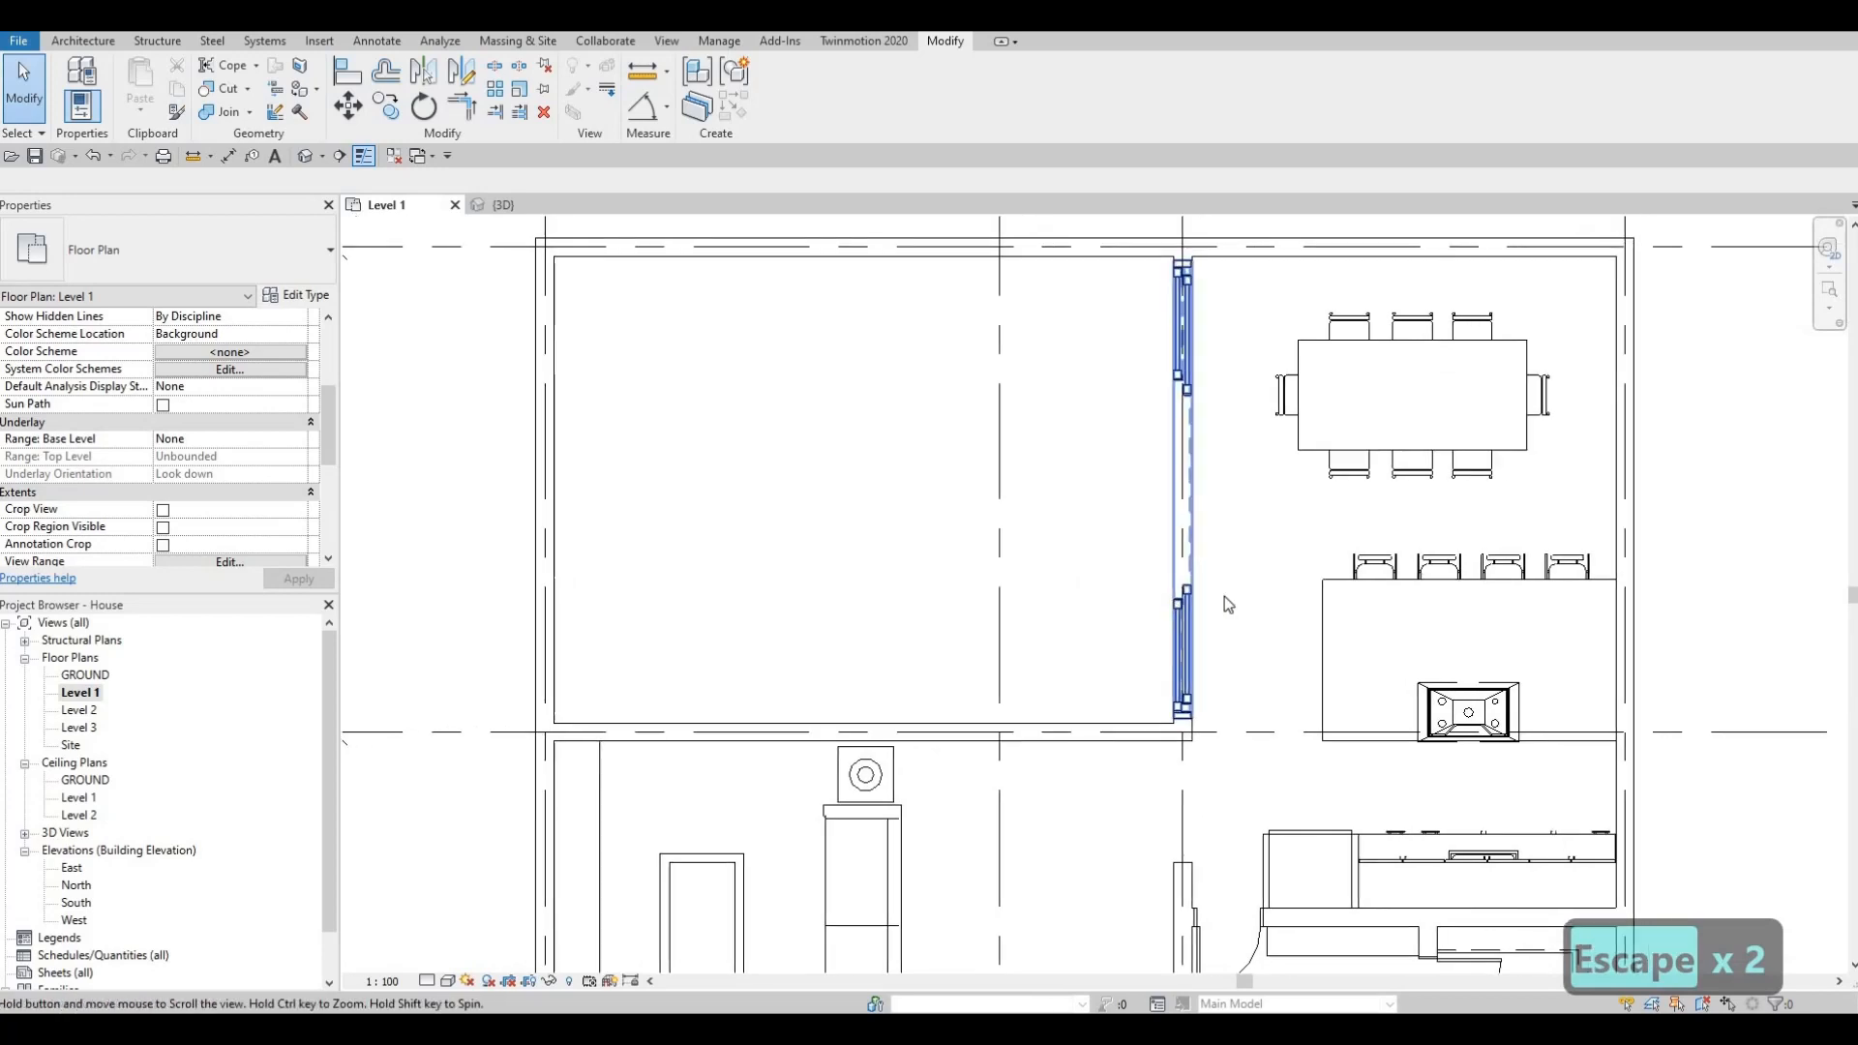
pyautogui.moveTo(1051, 488); pyautogui.dragTo(1009, 439, button='middle')
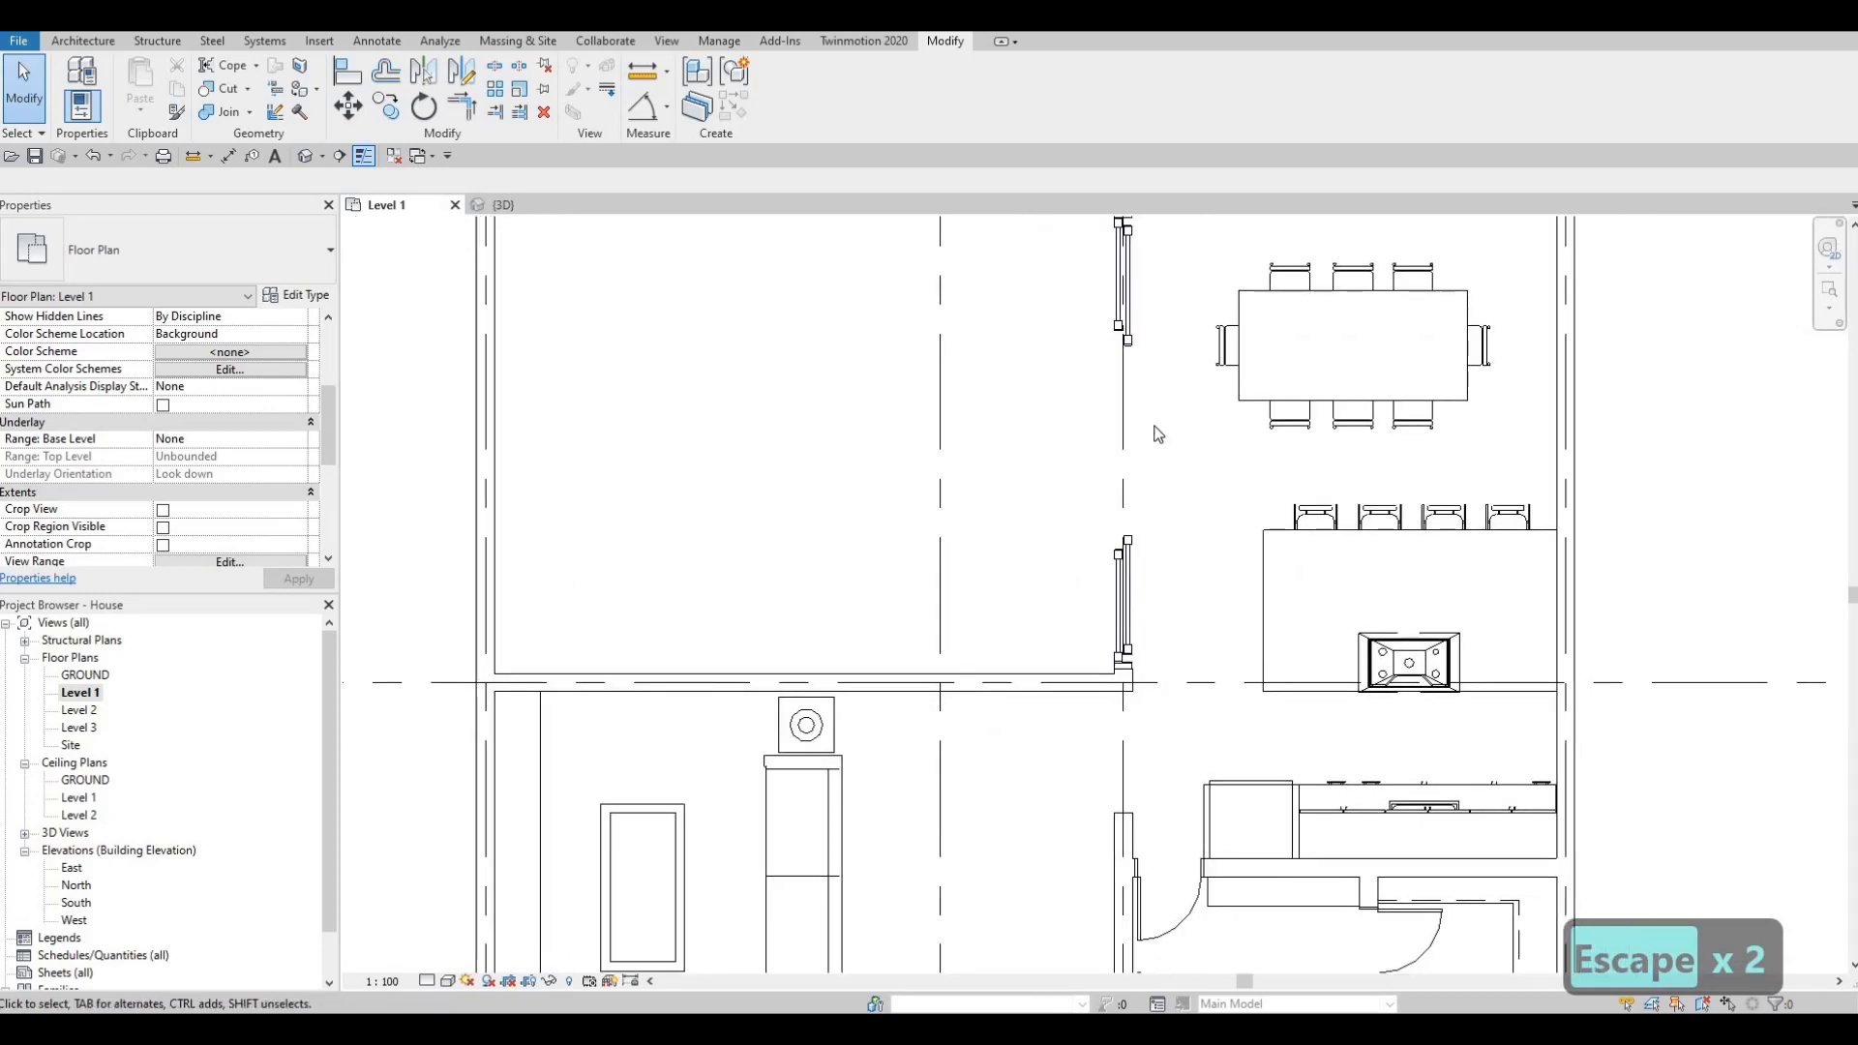
pyautogui.scroll(2, 1065, 701)
pyautogui.scroll(1, 1017, 341)
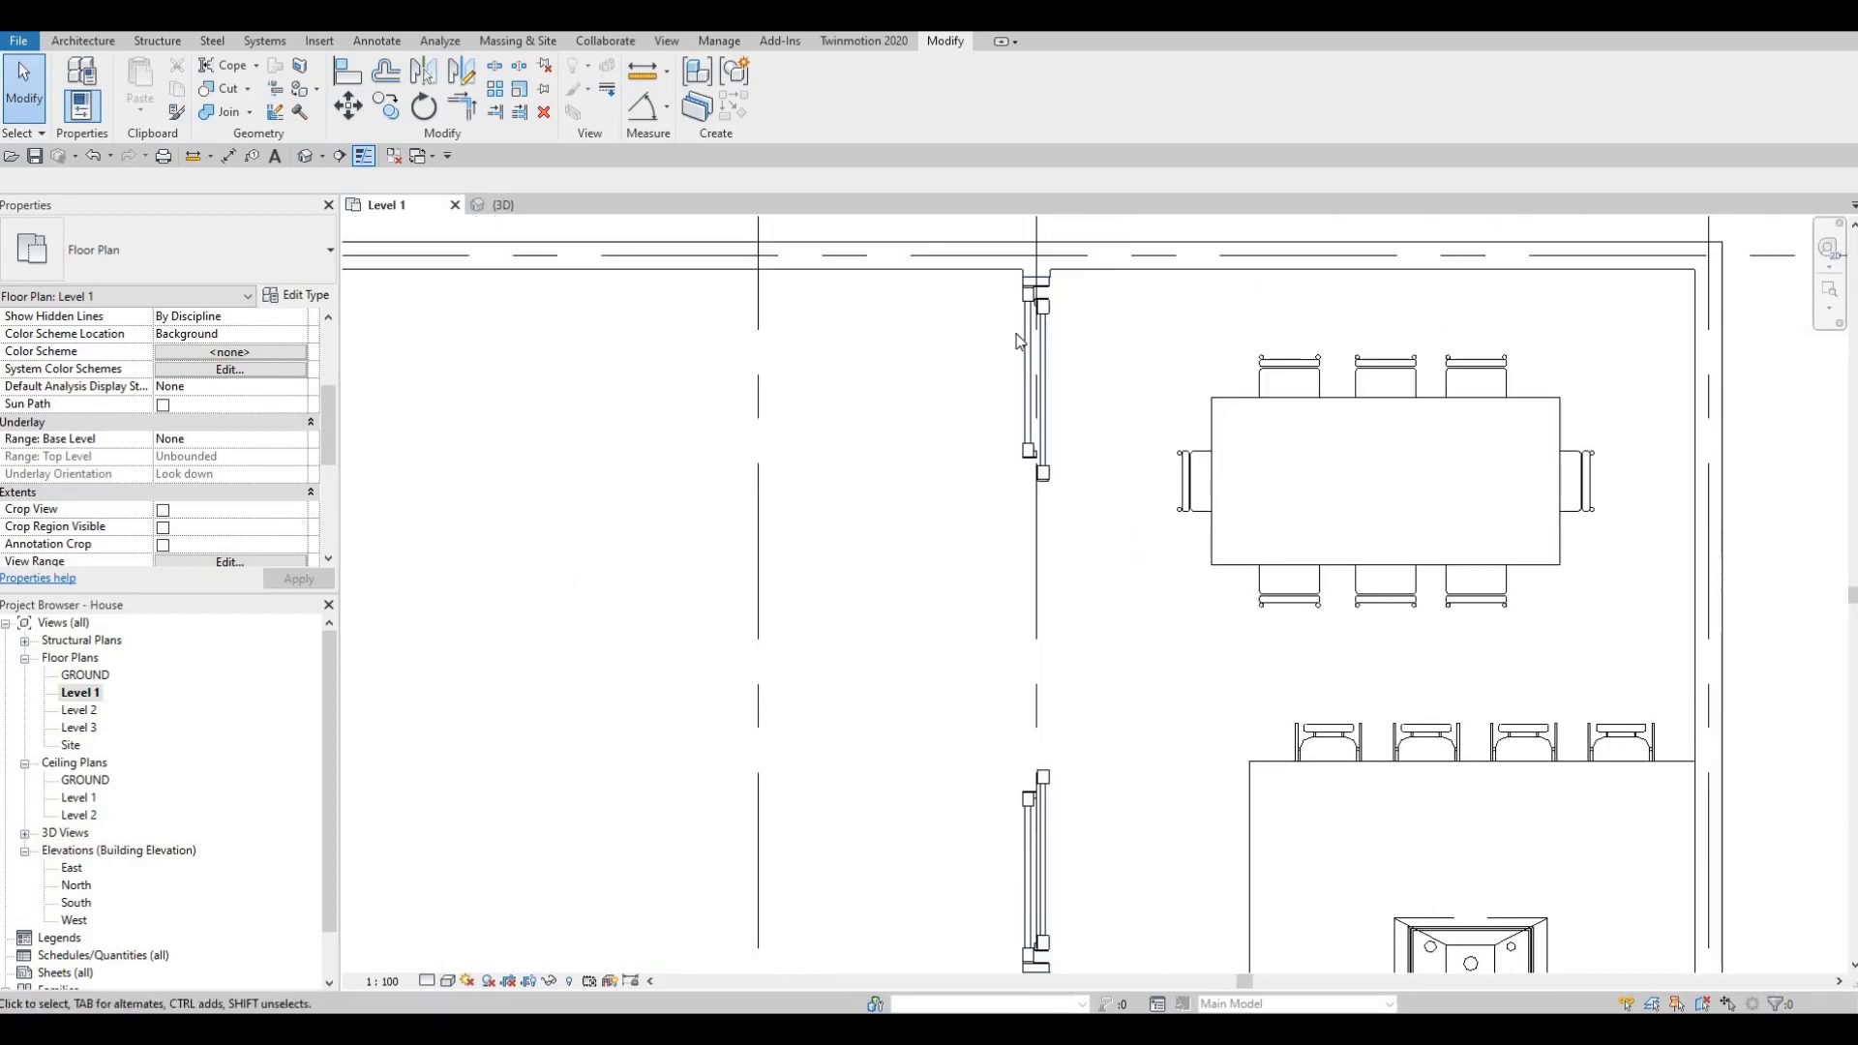
pyautogui.scroll(-1, 1017, 339)
pyautogui.moveTo(1018, 280); pyautogui.dragTo(1016, 364, button='middle')
pyautogui.scroll(6, 1046, 393)
pyautogui.scroll(-2, 1088, 522)
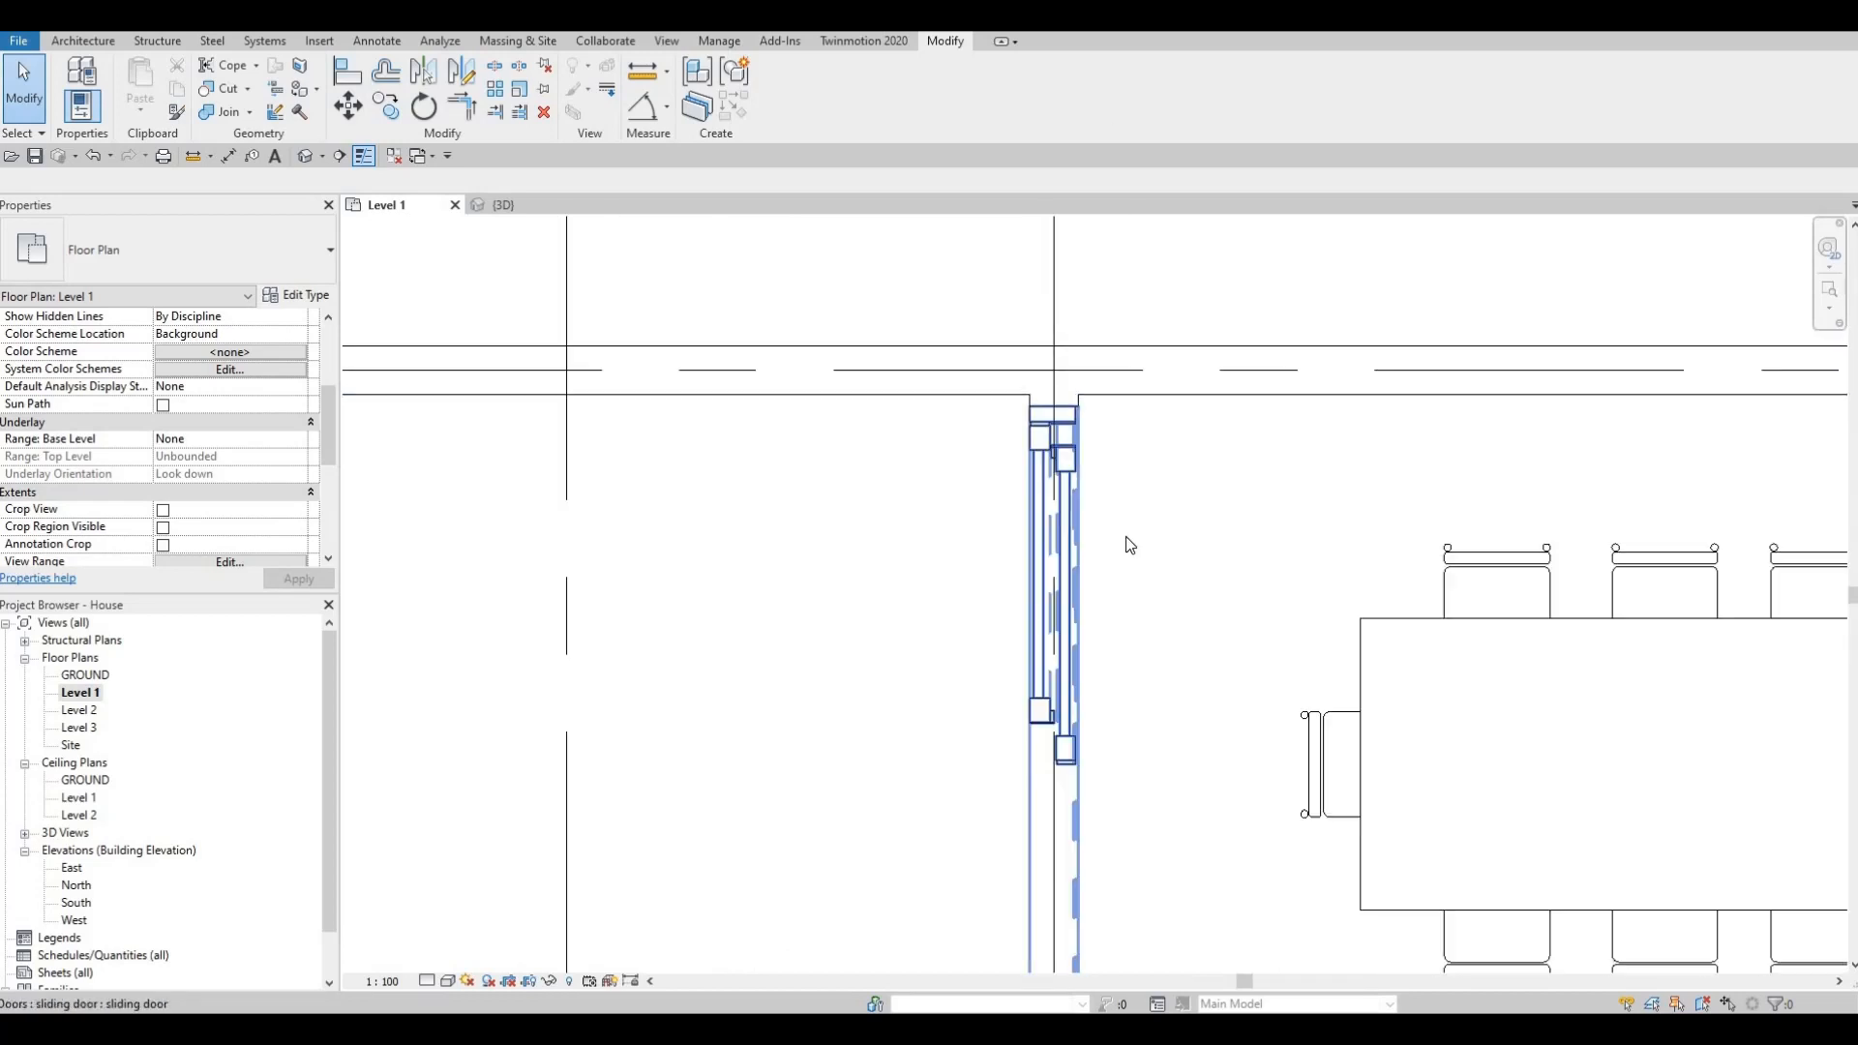
pyautogui.scroll(-2, 1083, 671)
pyautogui.scroll(1, 1228, 623)
pyautogui.scroll(1, 1228, 623)
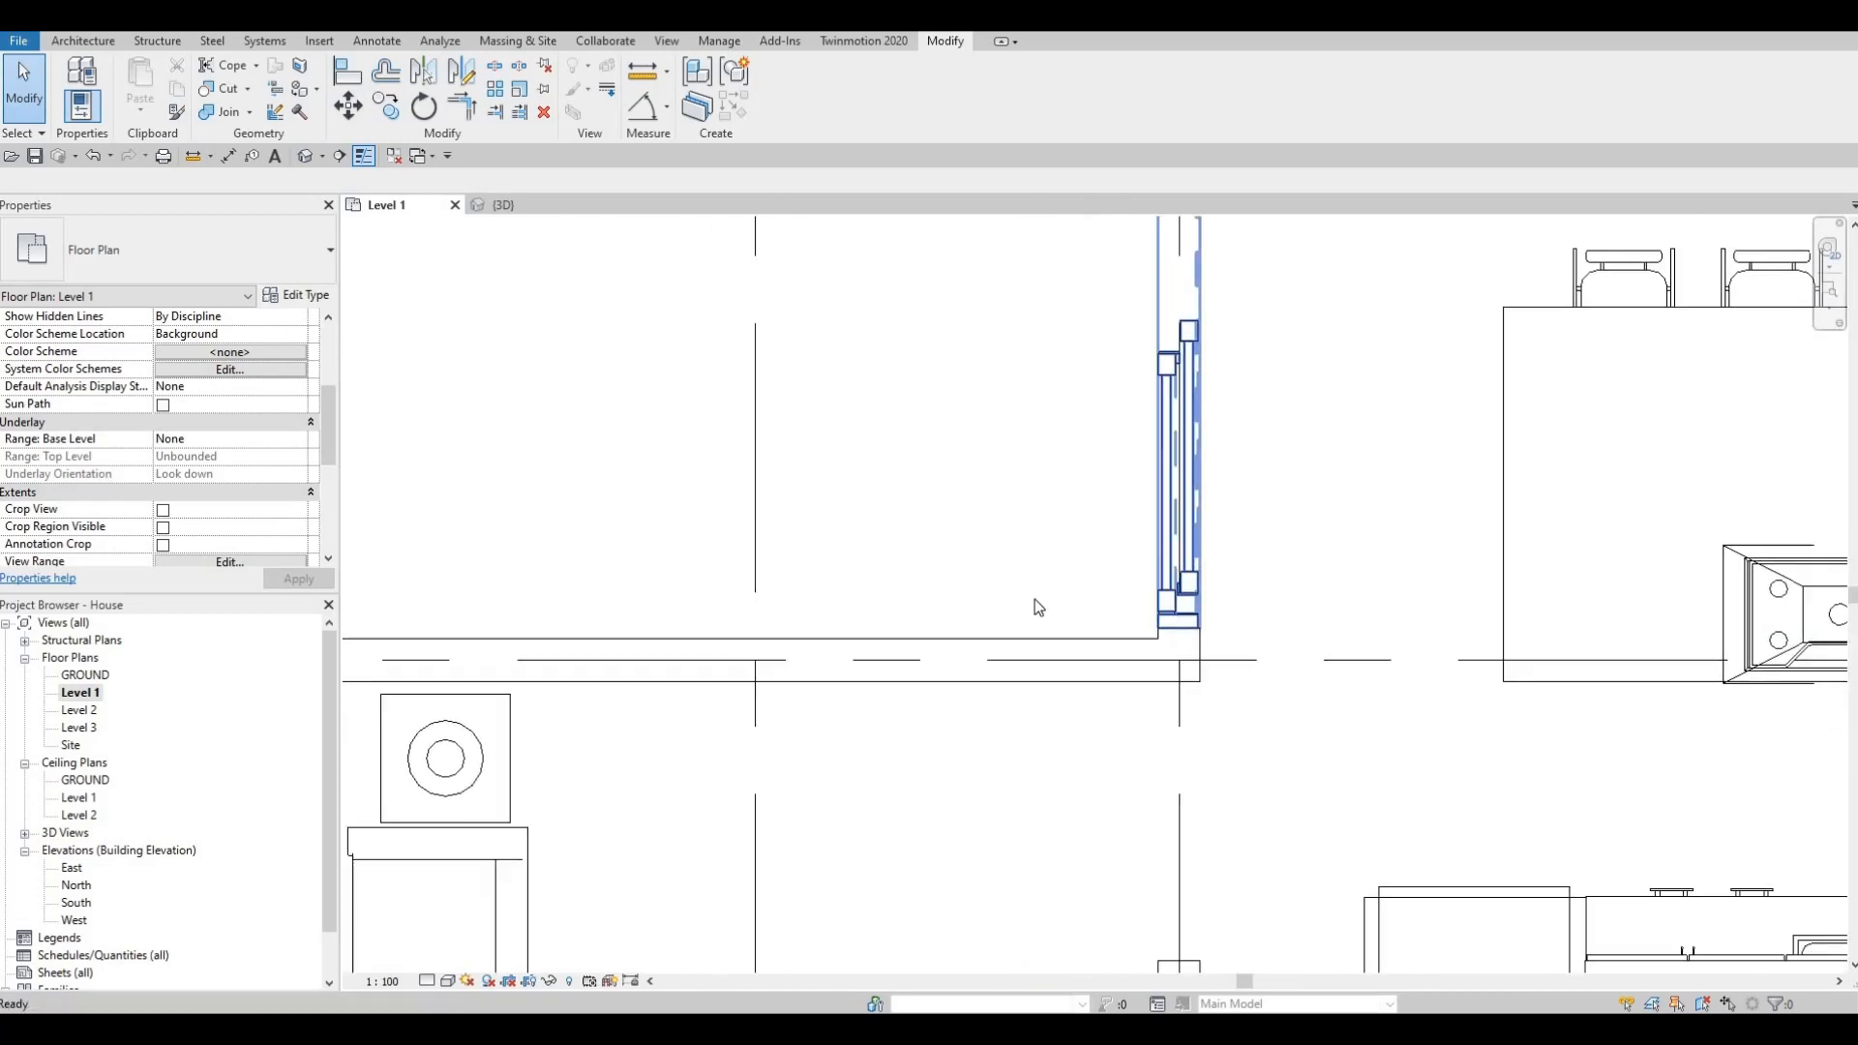
pyautogui.scroll(-2, 1221, 617)
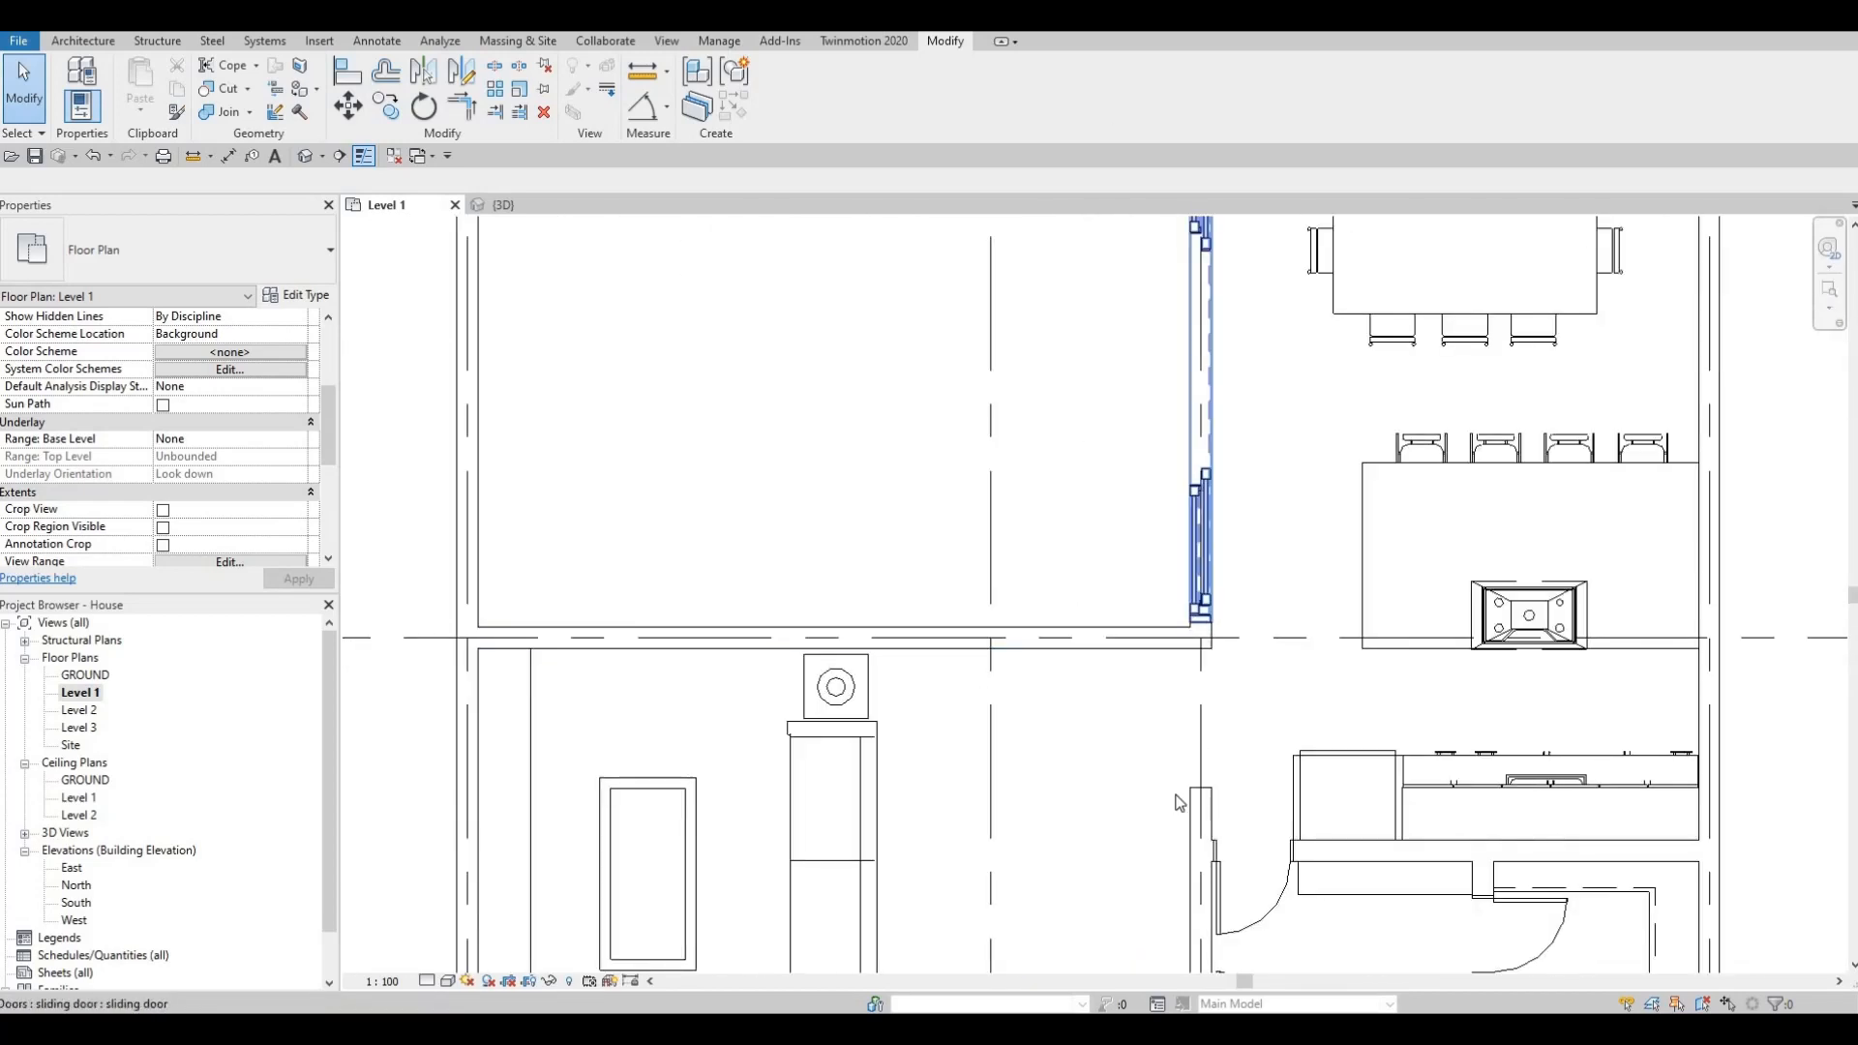
# Review the Level 1 layout from the new sliding door through the living room to the entrance.
pyautogui.scroll(-1, 1177, 236)
pyautogui.press('Escape')
pyautogui.press('Escape')
pyautogui.scroll(-1, 1200, 484)
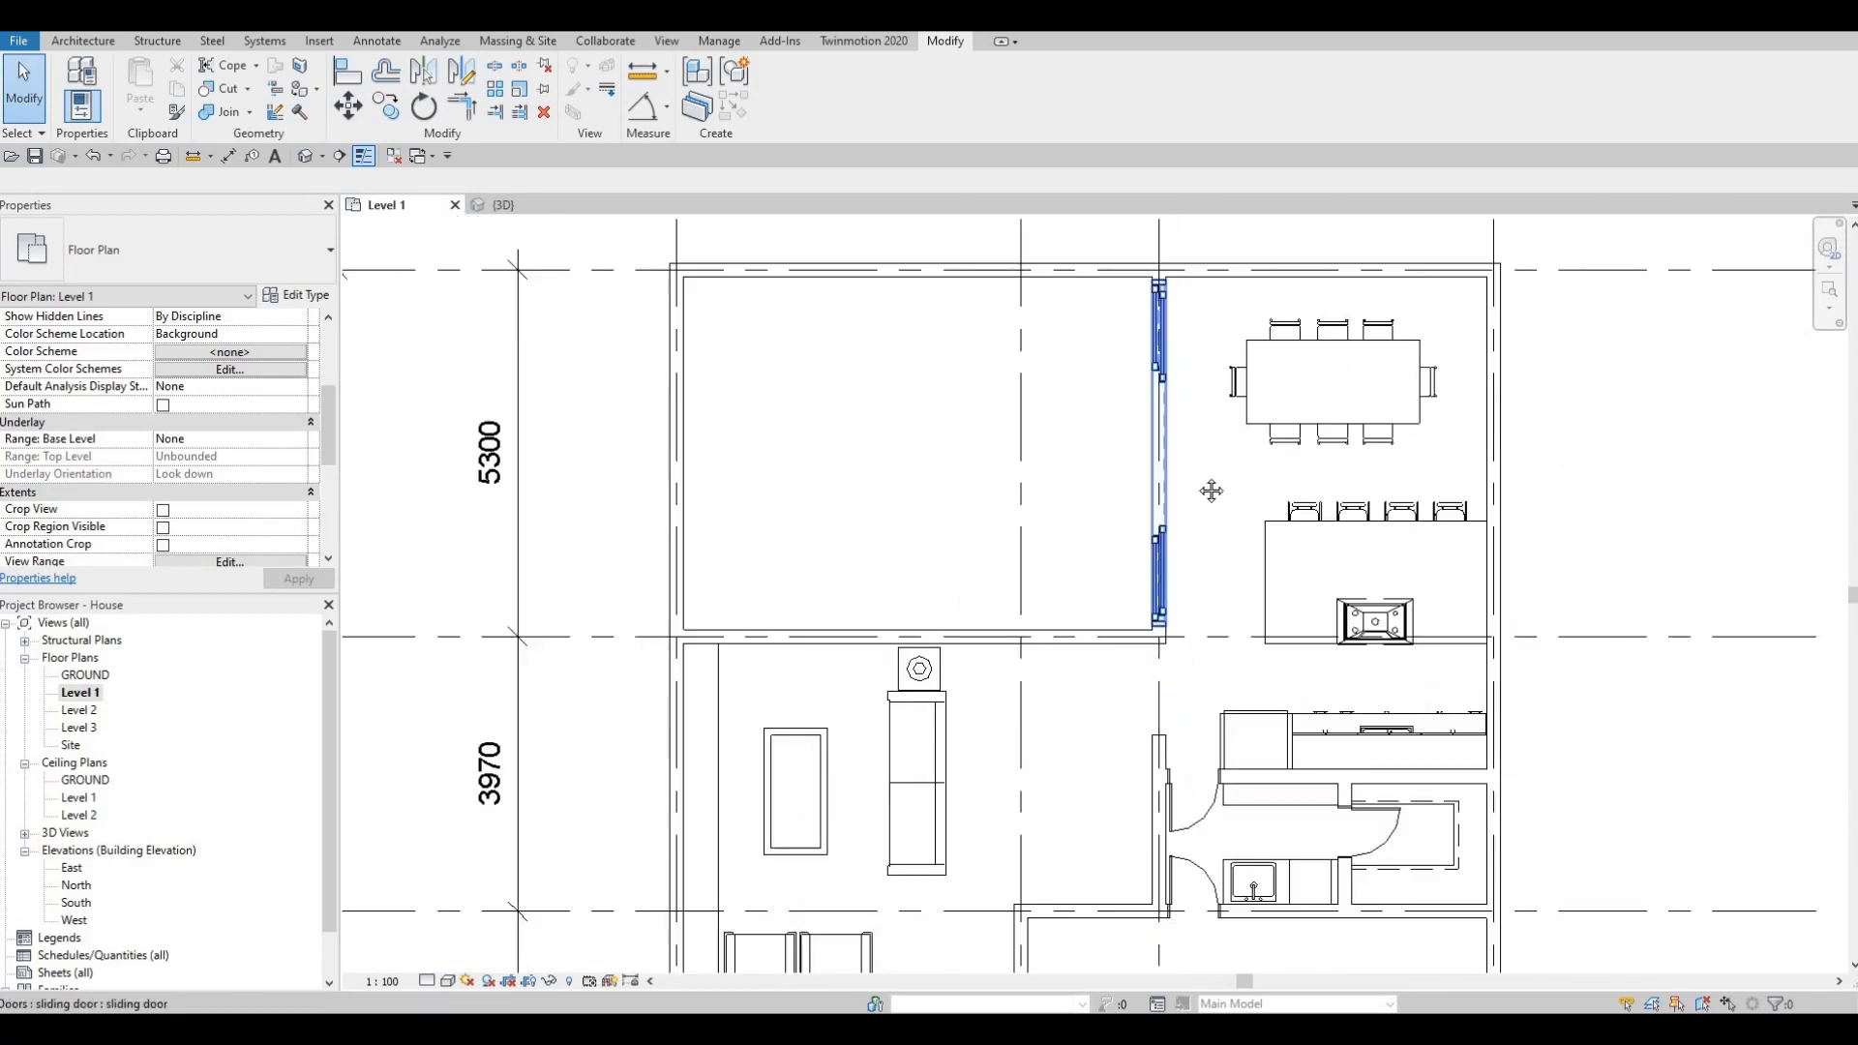
pyautogui.scroll(-2, 1200, 578)
pyautogui.scroll(1, 1287, 552)
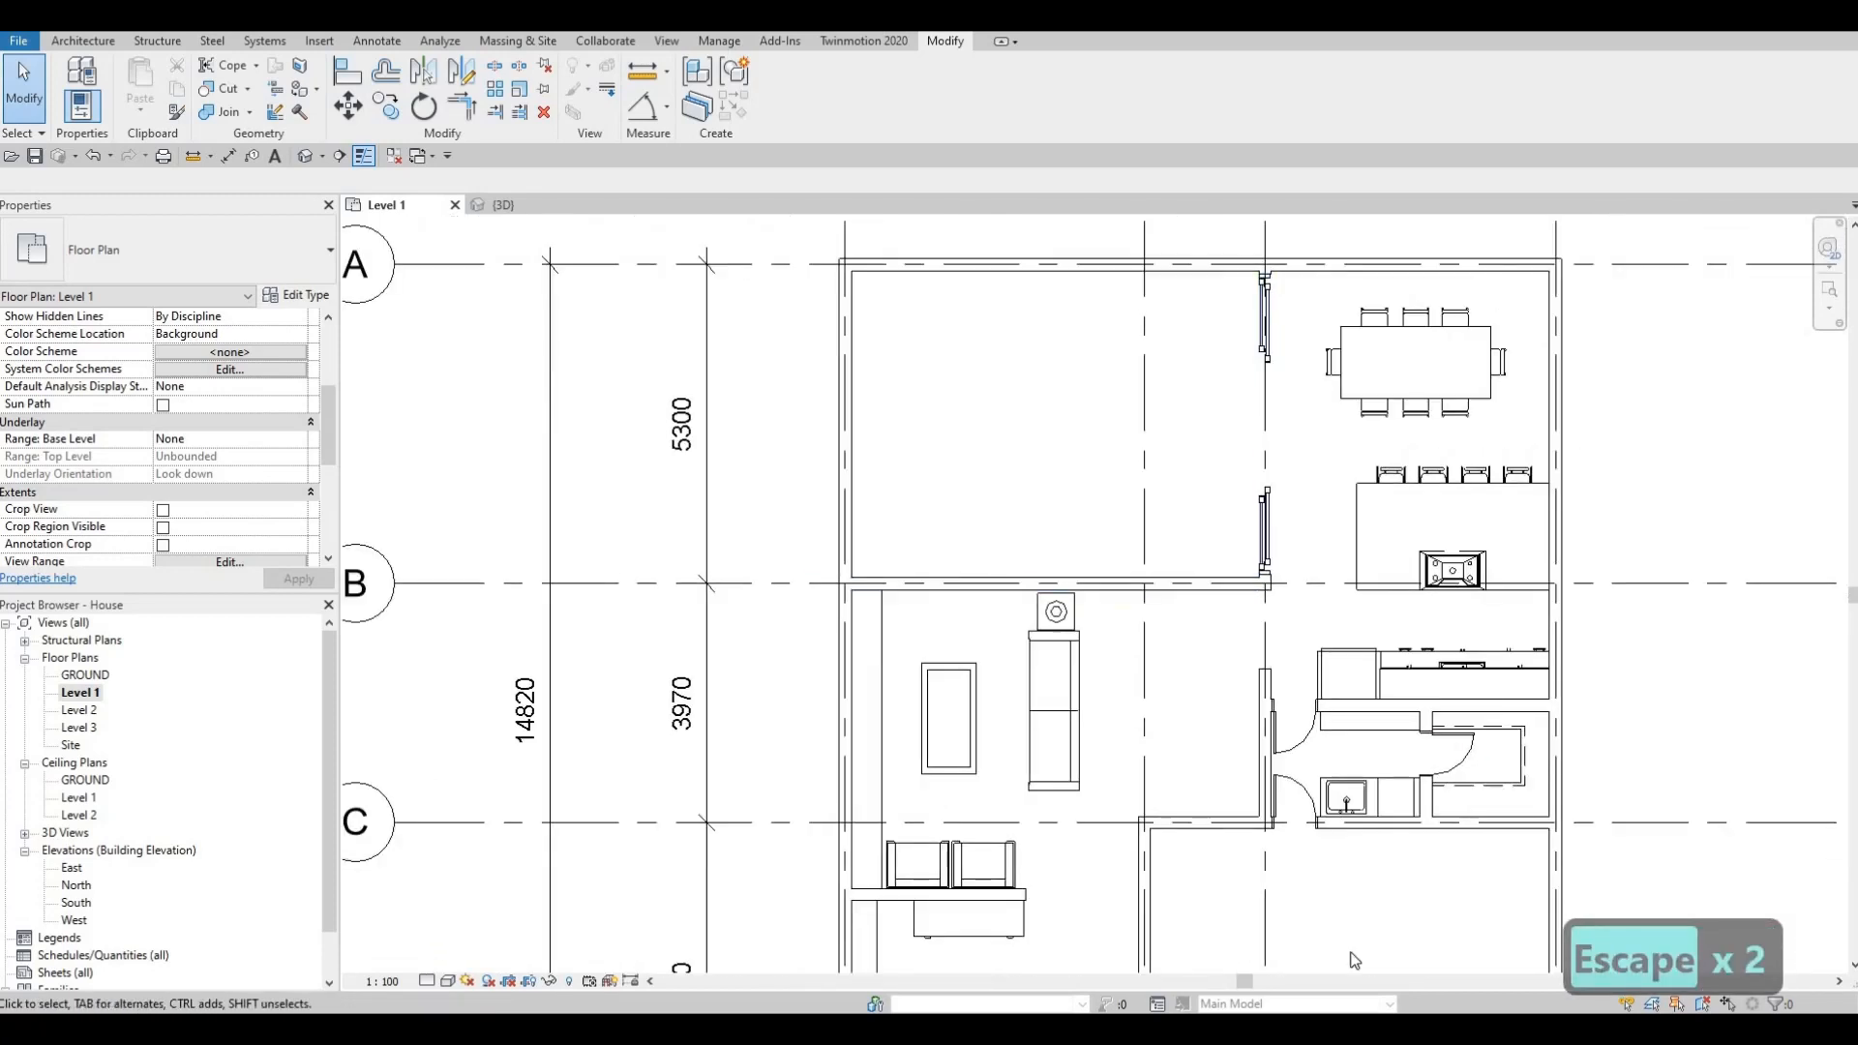
pyautogui.moveTo(1359, 481); pyautogui.dragTo(1339, 487, button='middle')
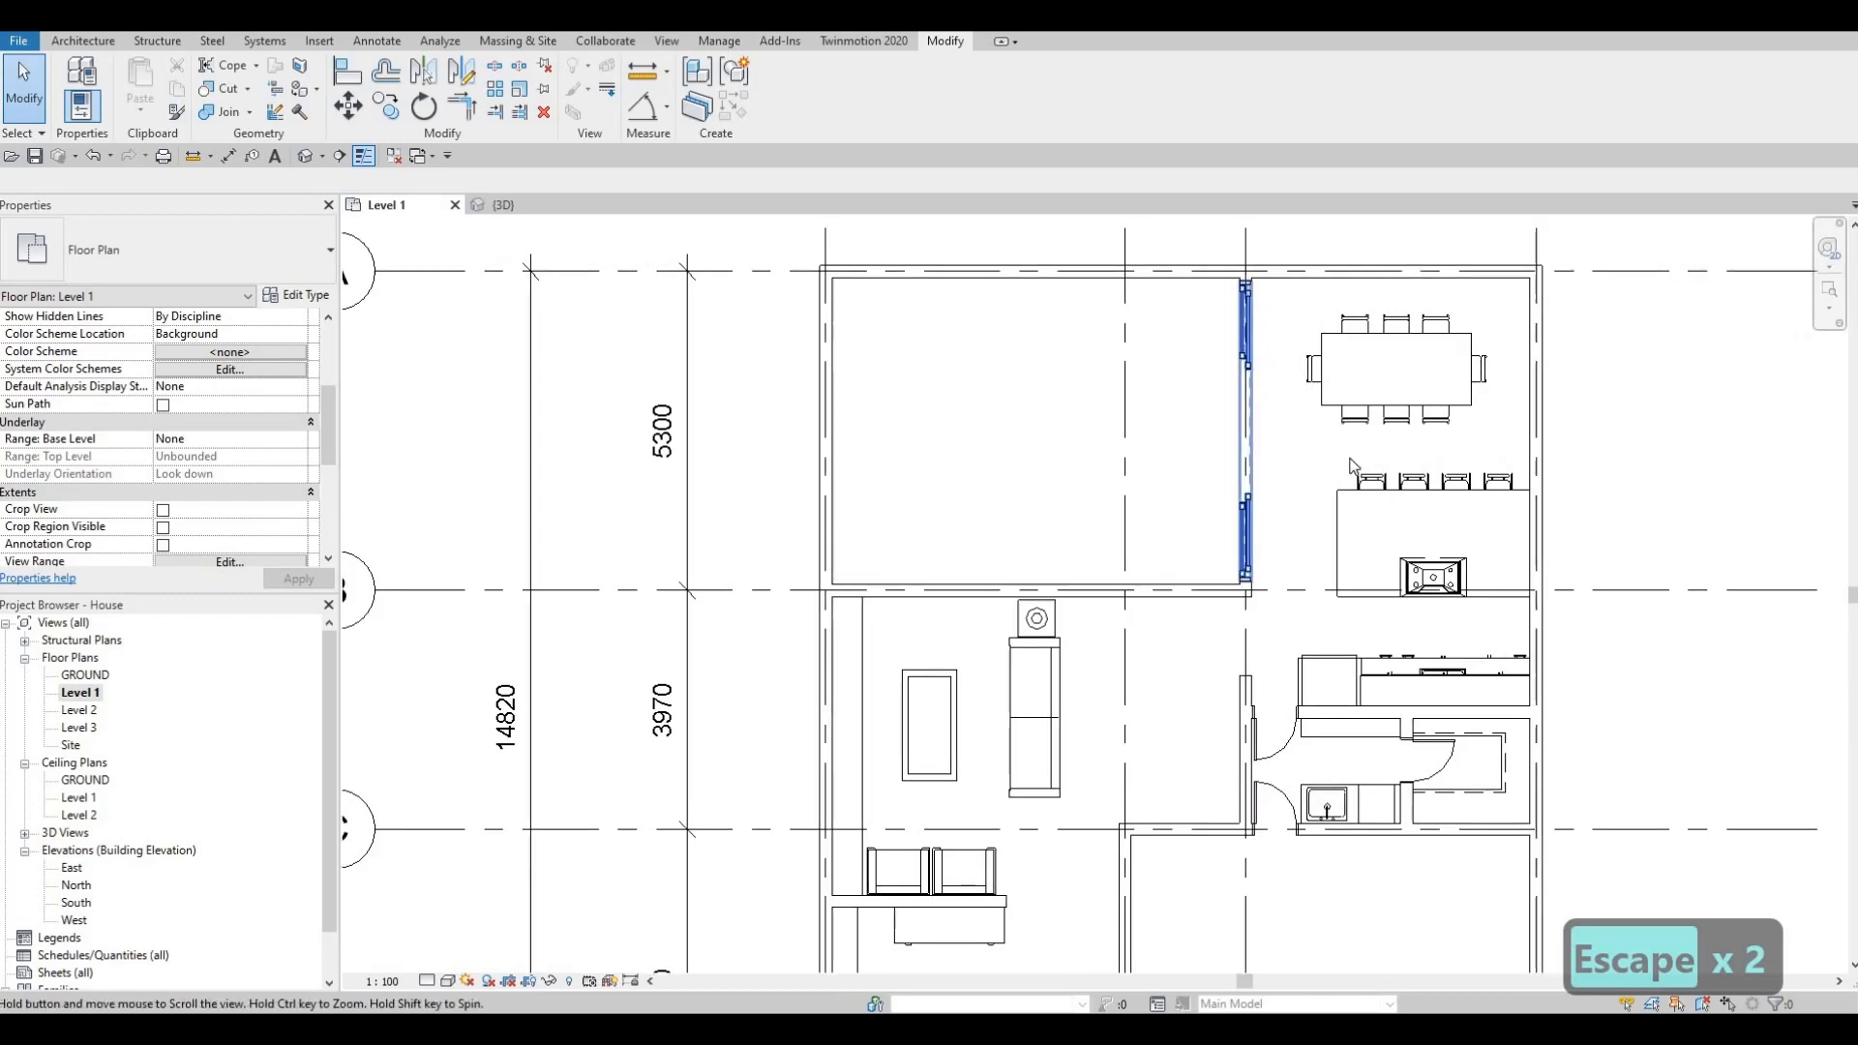
pyautogui.moveTo(1321, 587); pyautogui.dragTo(1311, 569, button='middle')
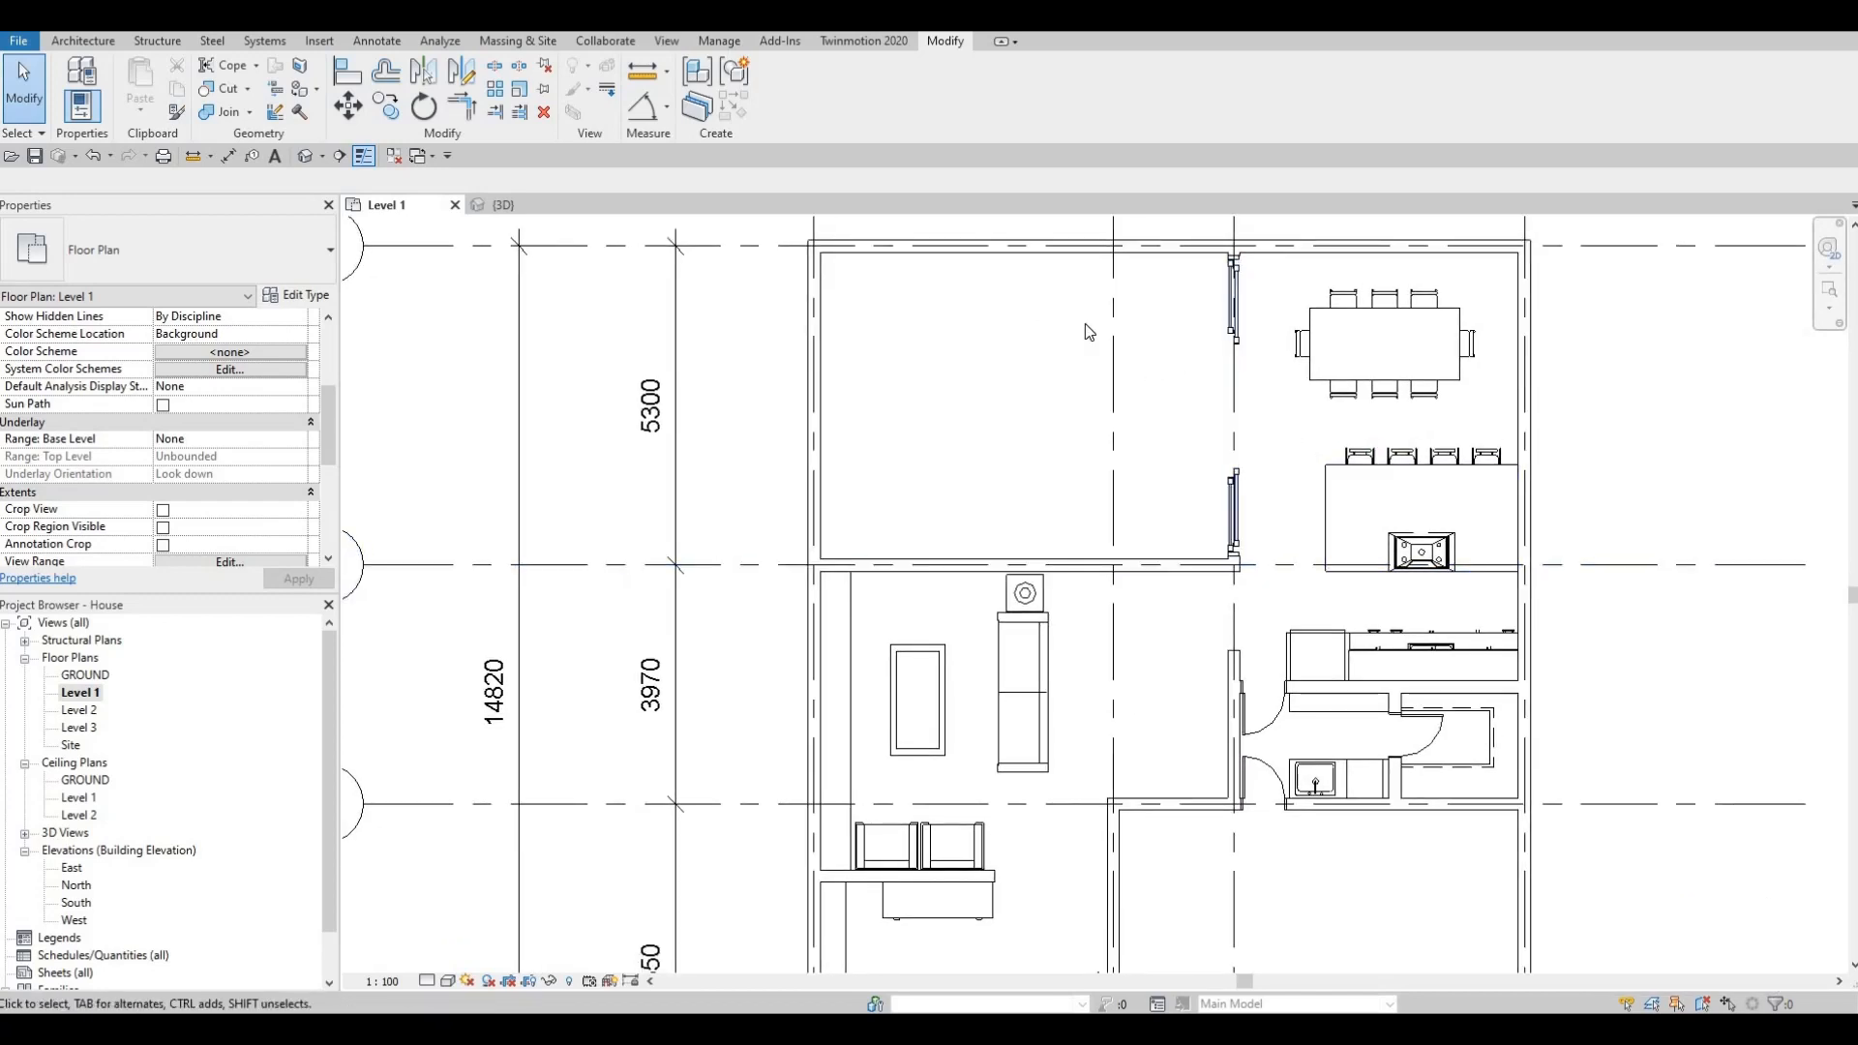
pyautogui.moveTo(1019, 638); pyautogui.dragTo(1025, 472, button='middle')
pyautogui.press('Escape')
pyautogui.press('Escape')
pyautogui.scroll(-1, 1024, 550)
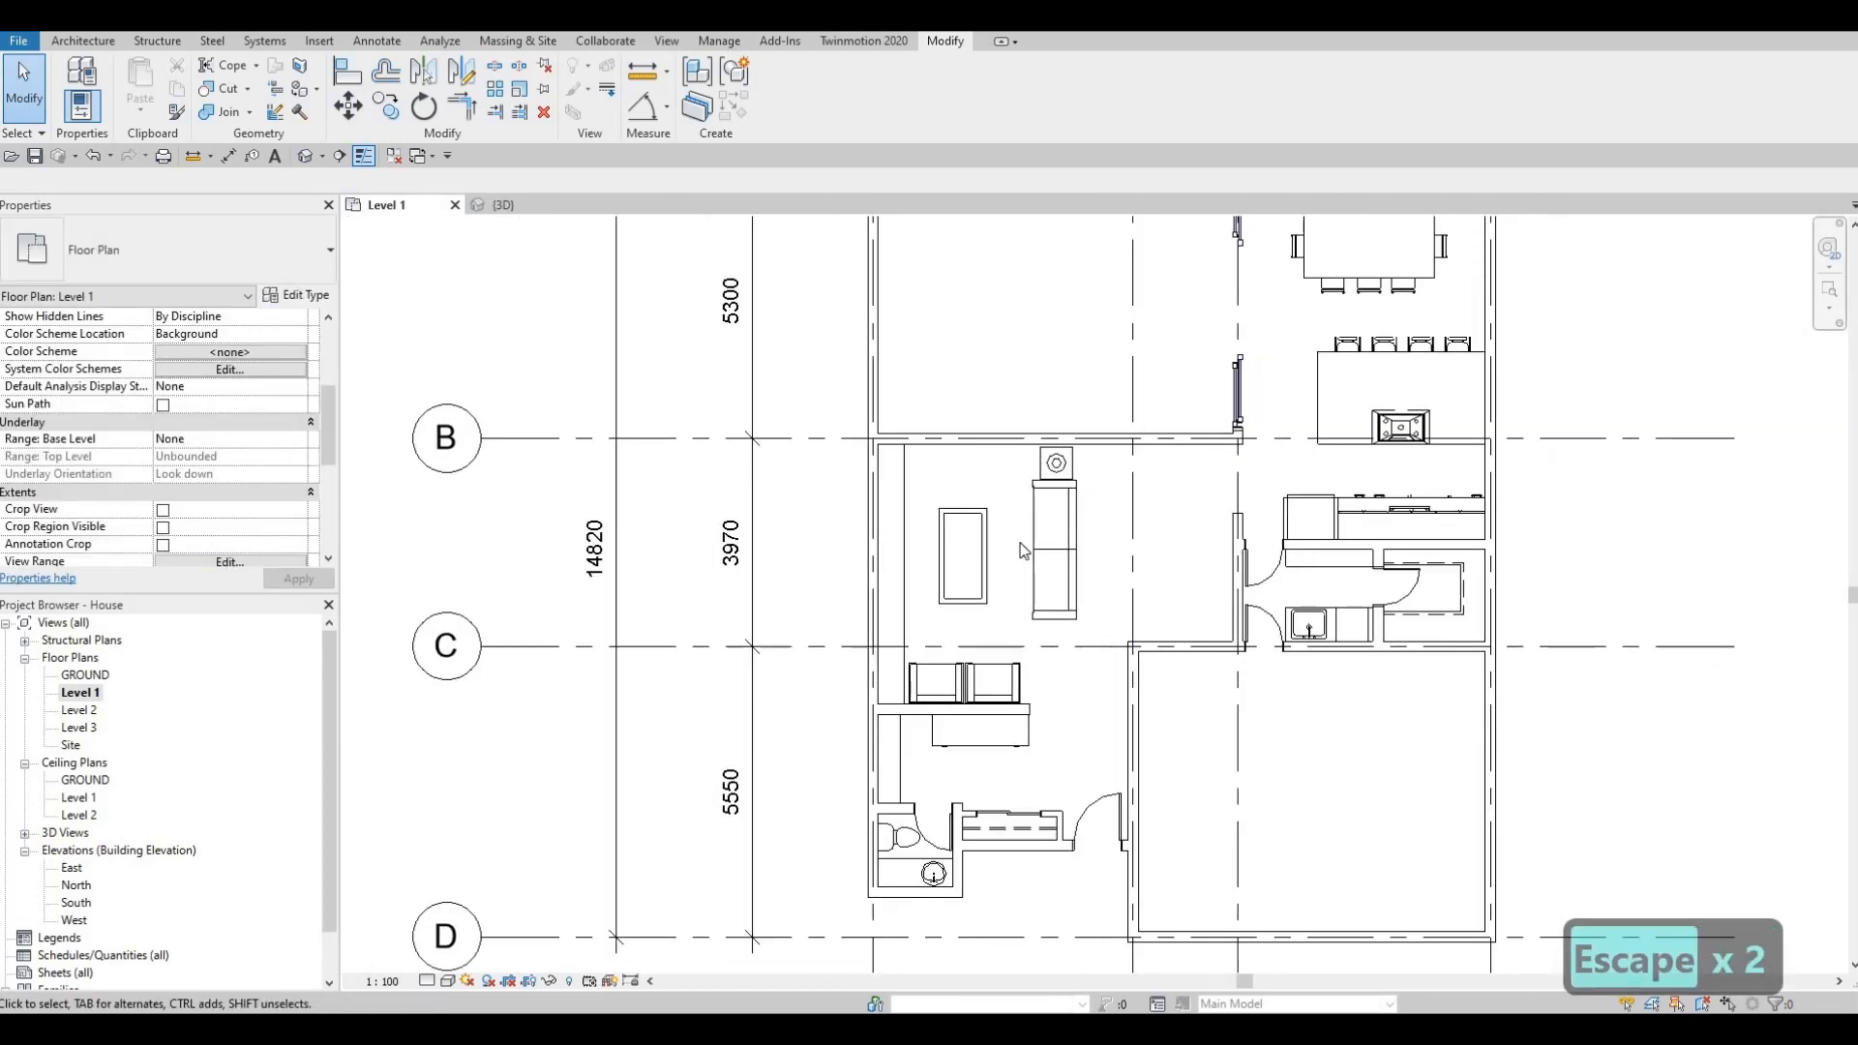
pyautogui.moveTo(1025, 578); pyautogui.dragTo(1026, 617, button='middle')
pyautogui.moveTo(1043, 503); pyautogui.dragTo(1028, 590, button='middle')
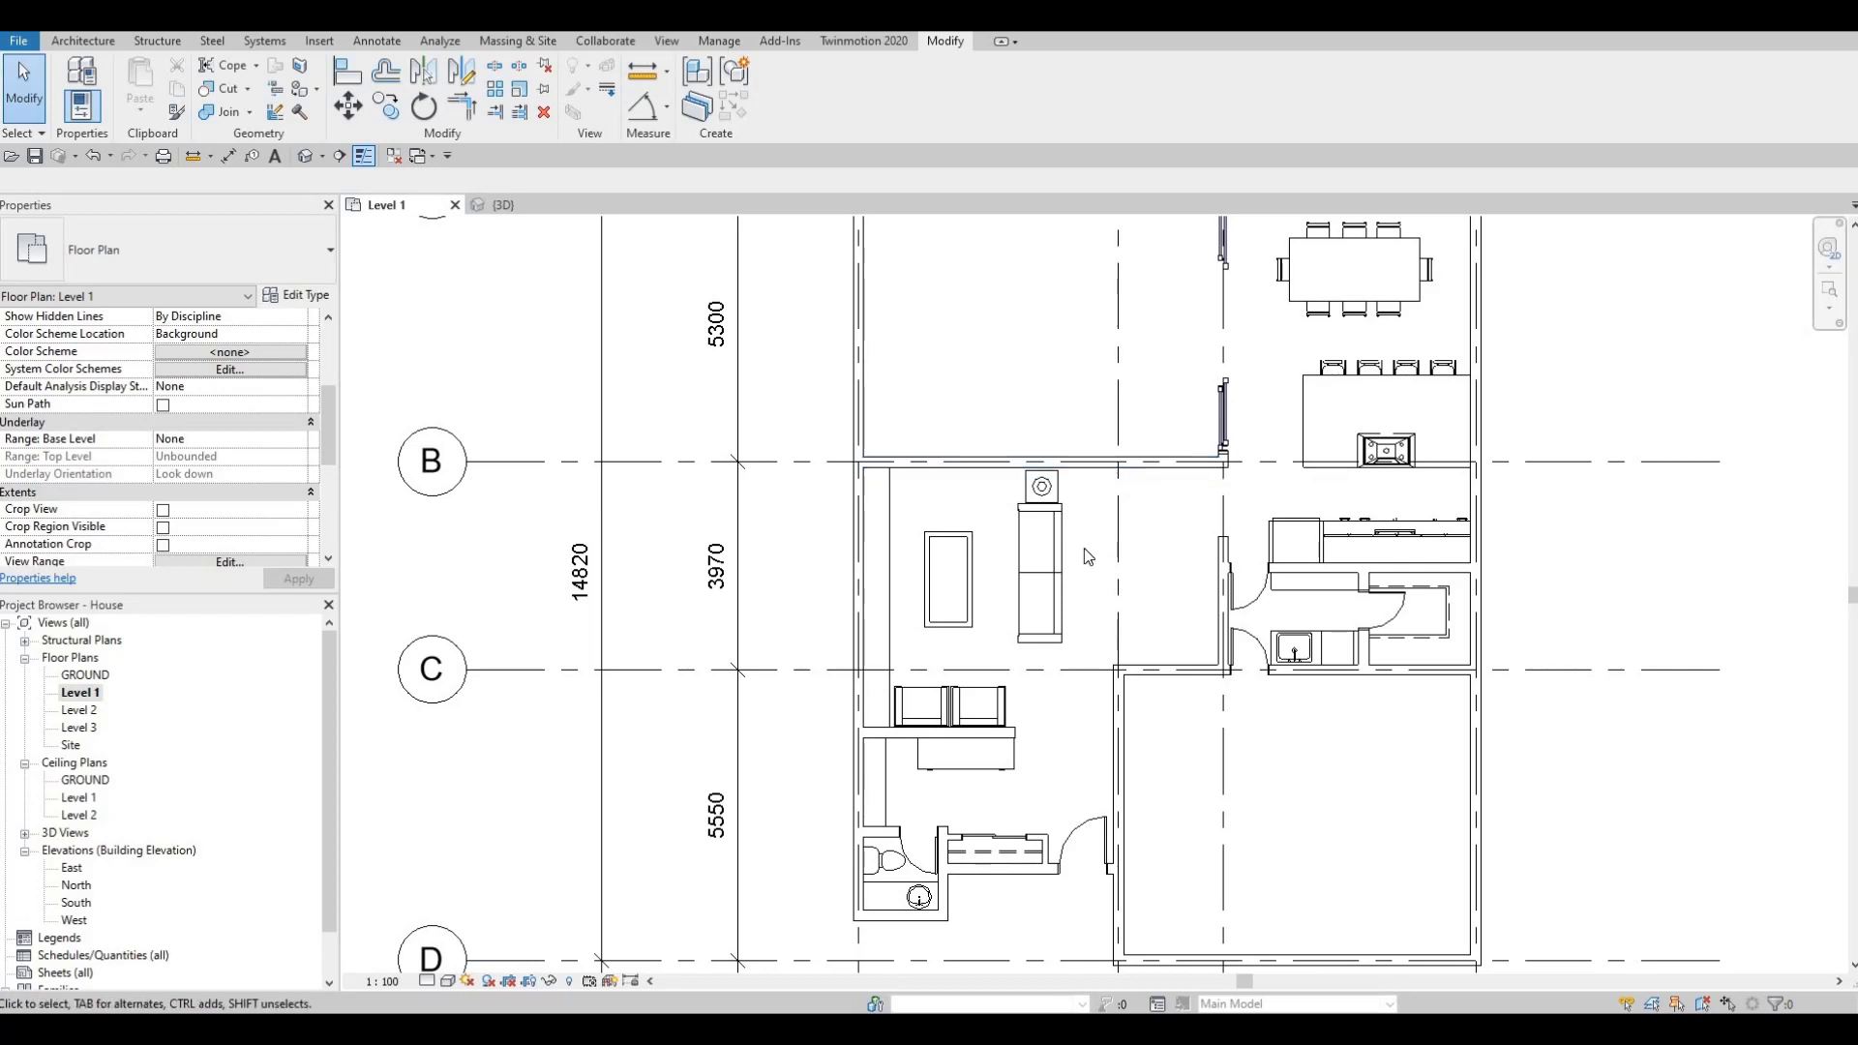
# Draw a Curtain Wall about 6540 mm long inside the grid B wall between the empty room and the living room.
pyautogui.moveTo(1069, 636); pyautogui.dragTo(966, 653, button='middle')
pyautogui.scroll(-1, 1016, 682)
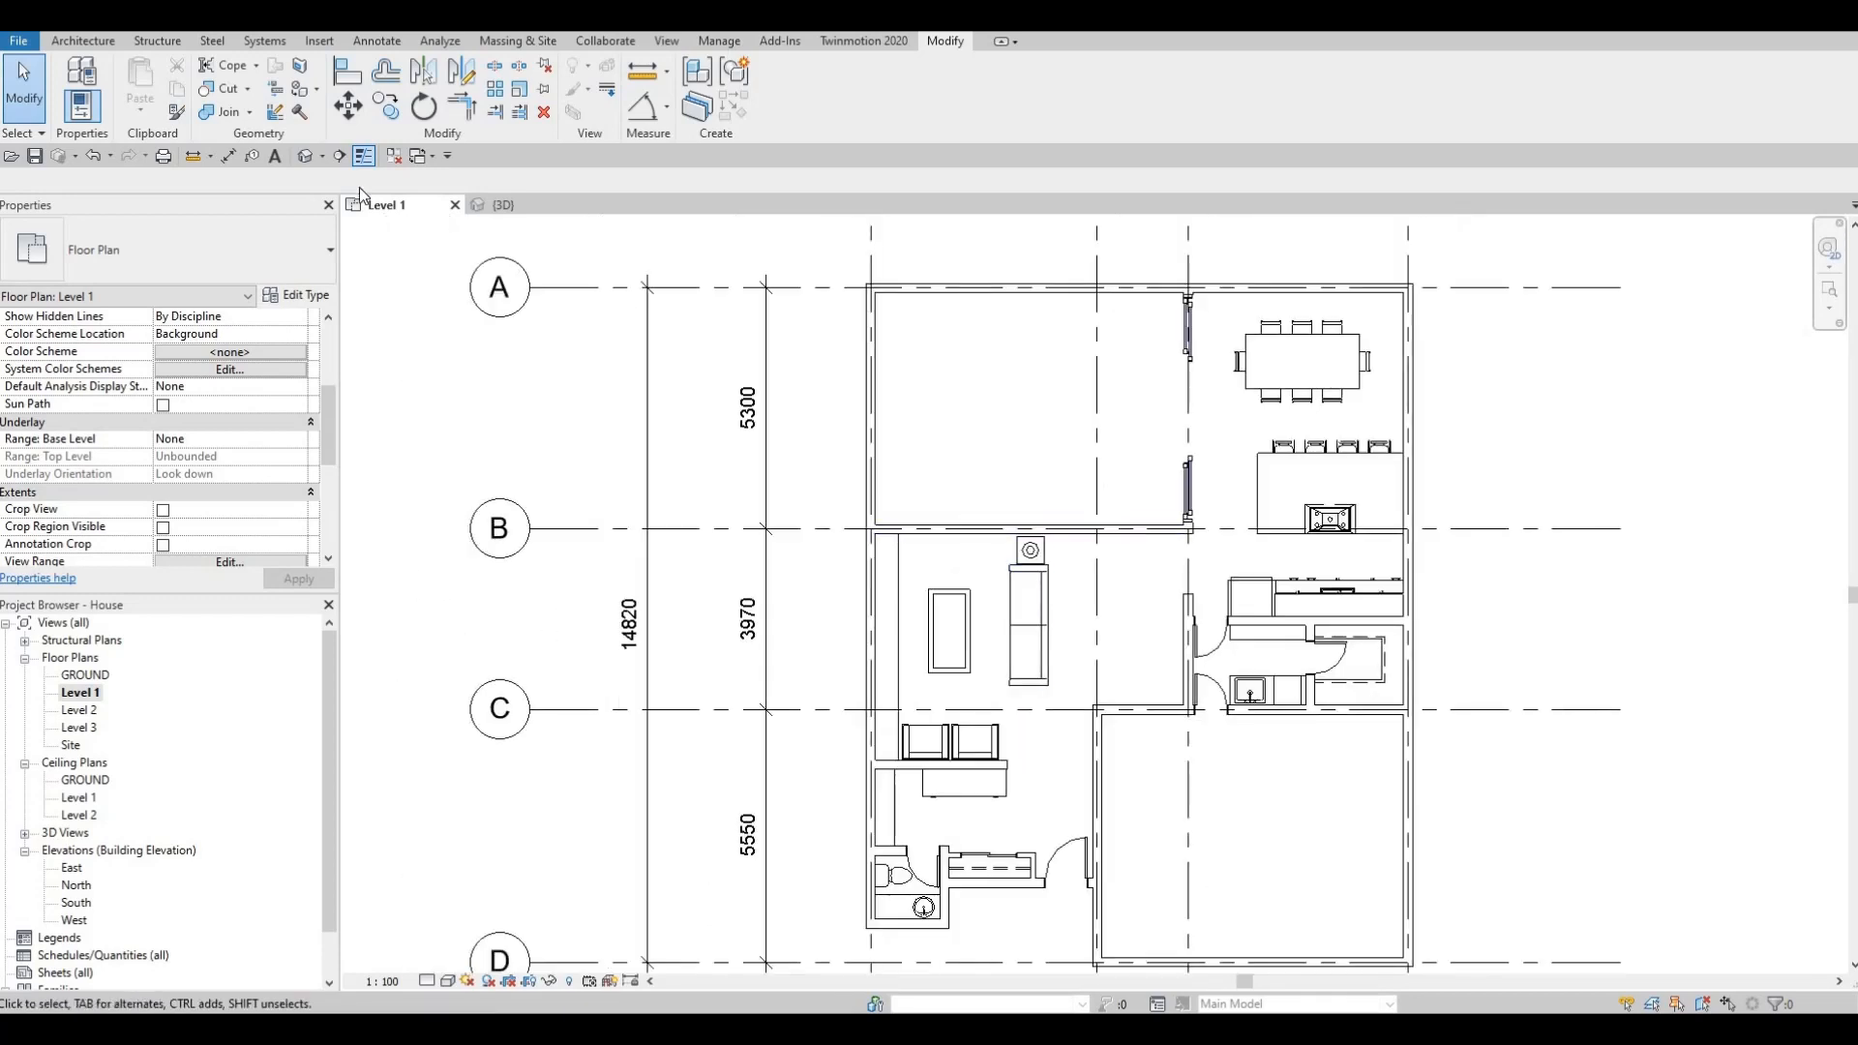
pyautogui.click(83, 42)
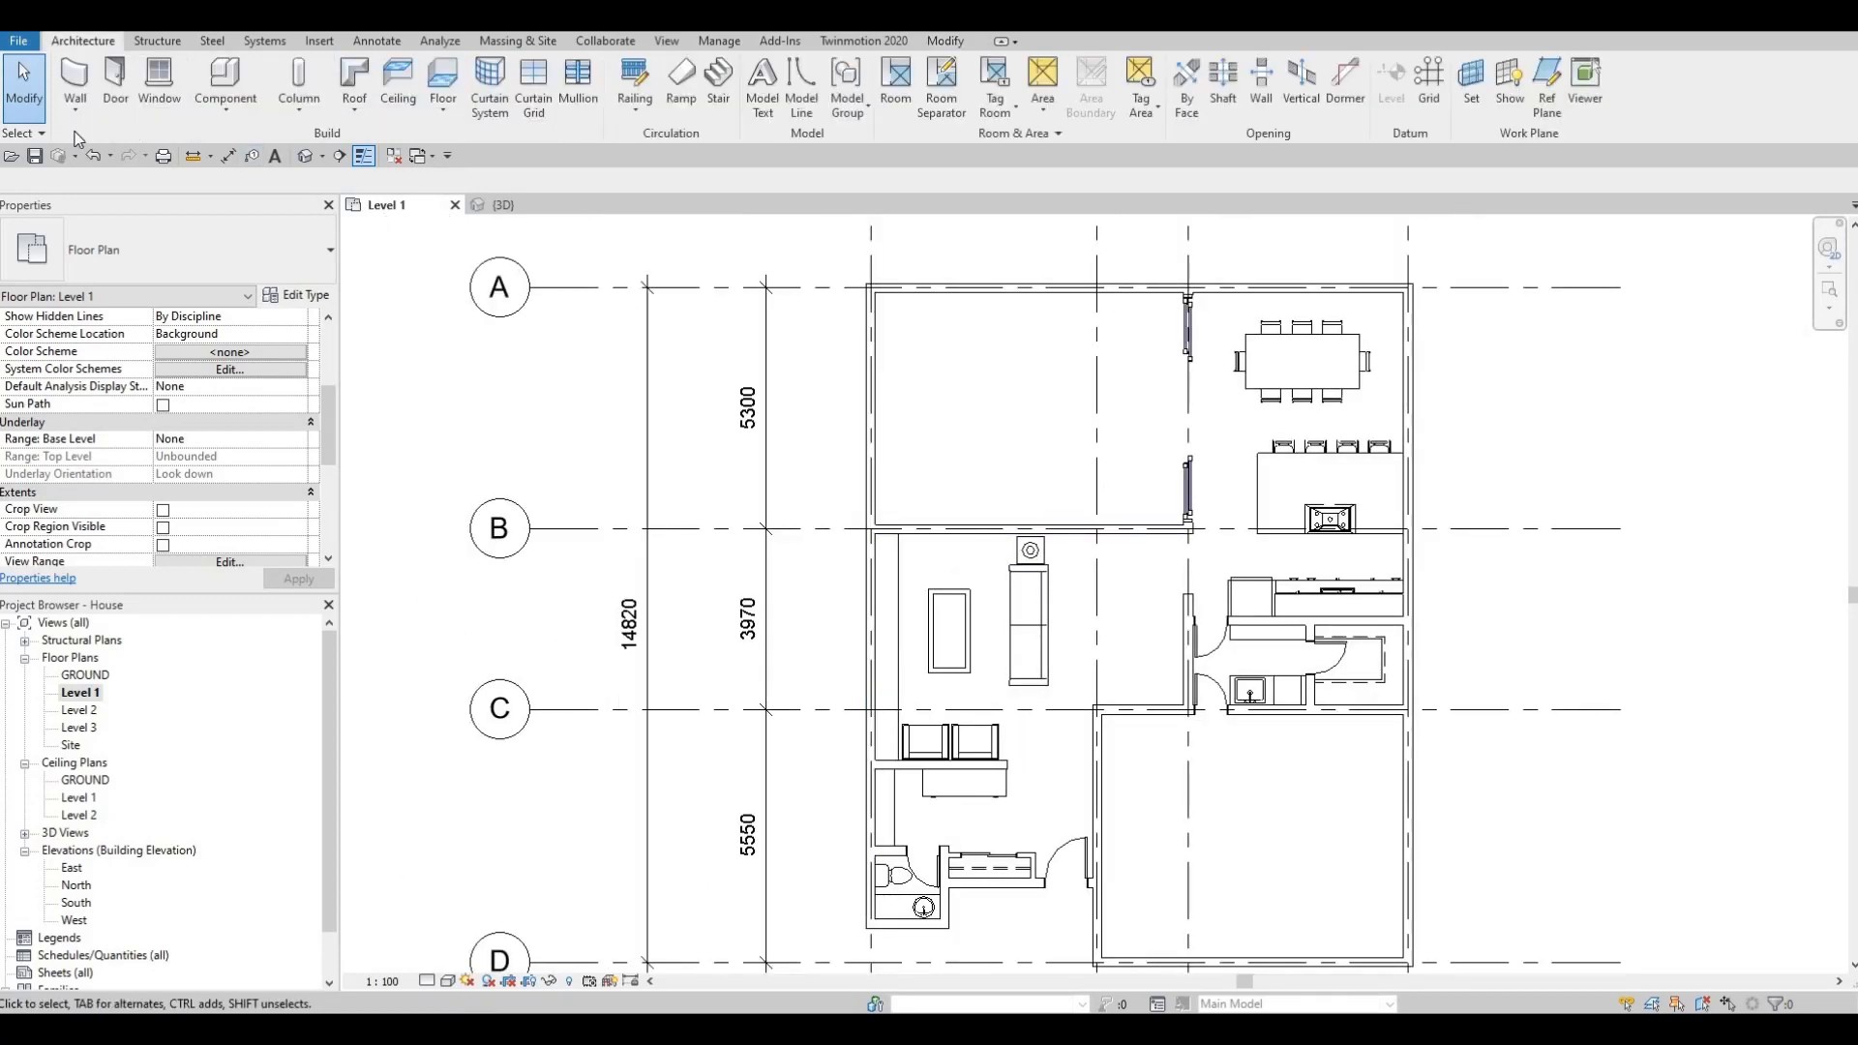
pyautogui.click(70, 76)
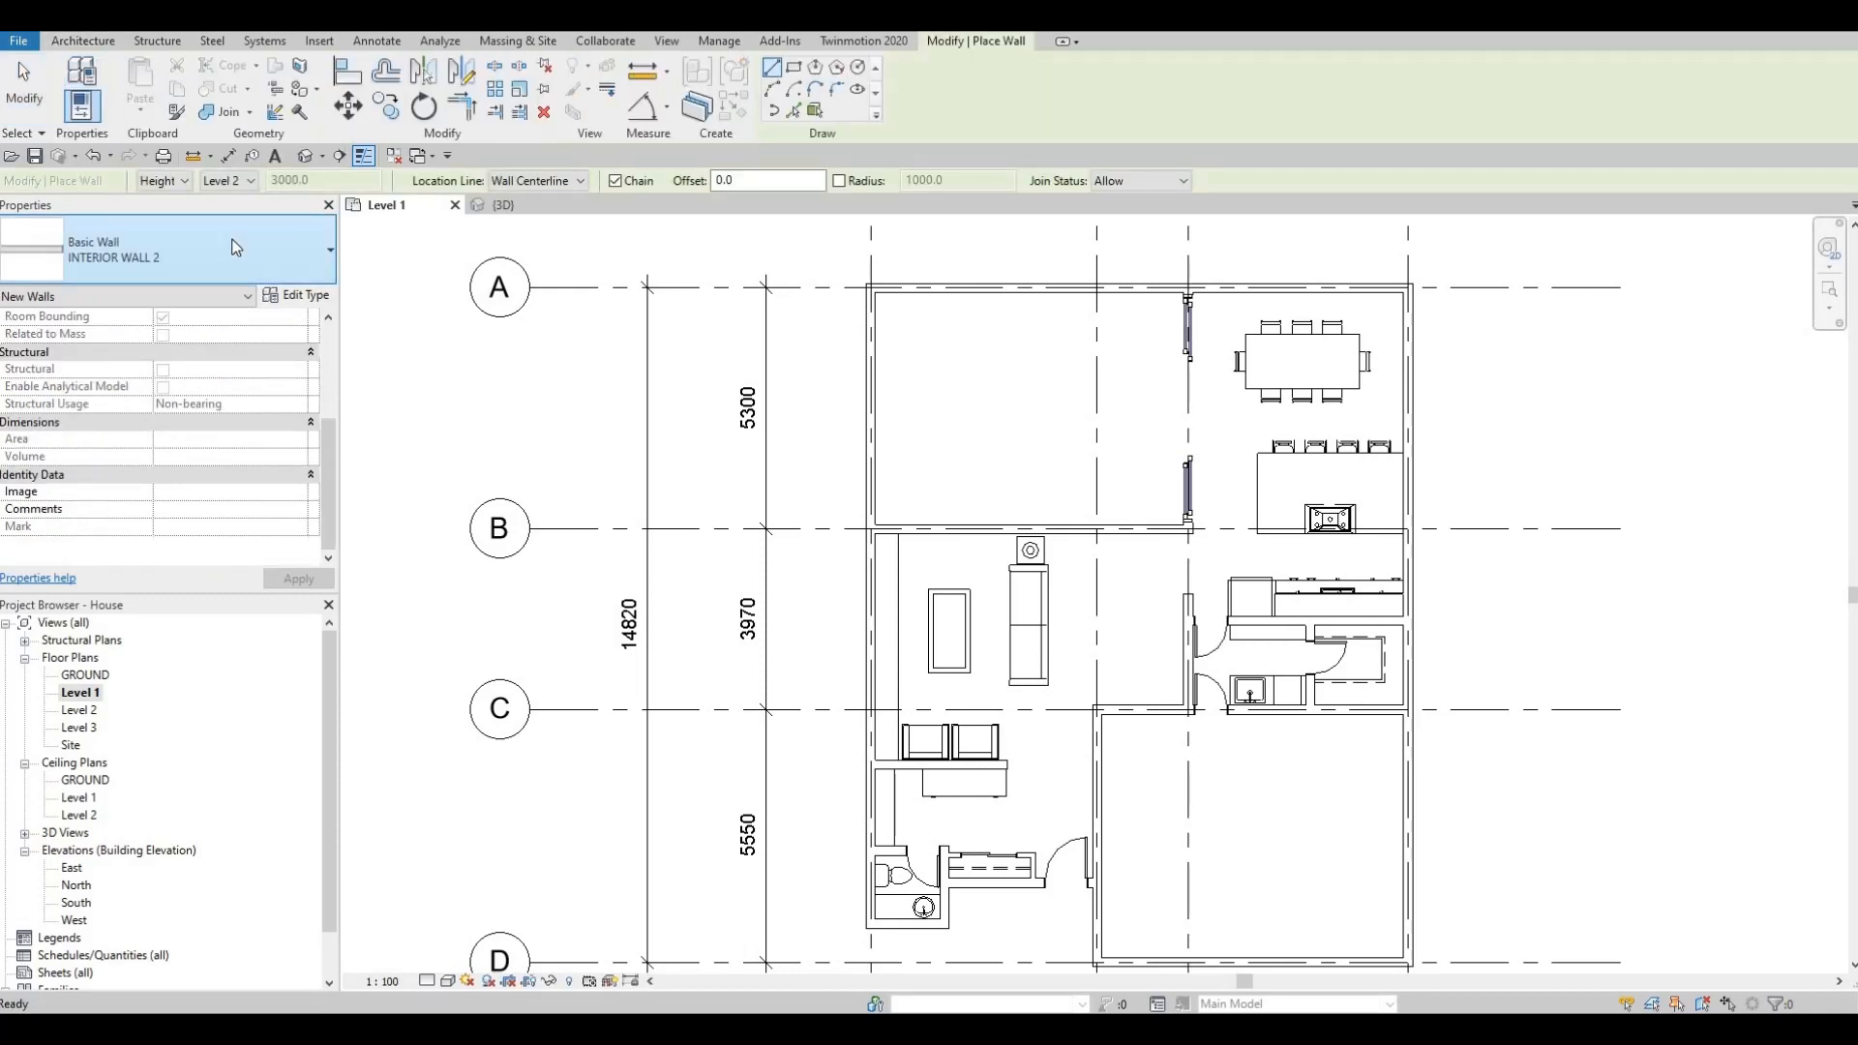
pyautogui.click(235, 248)
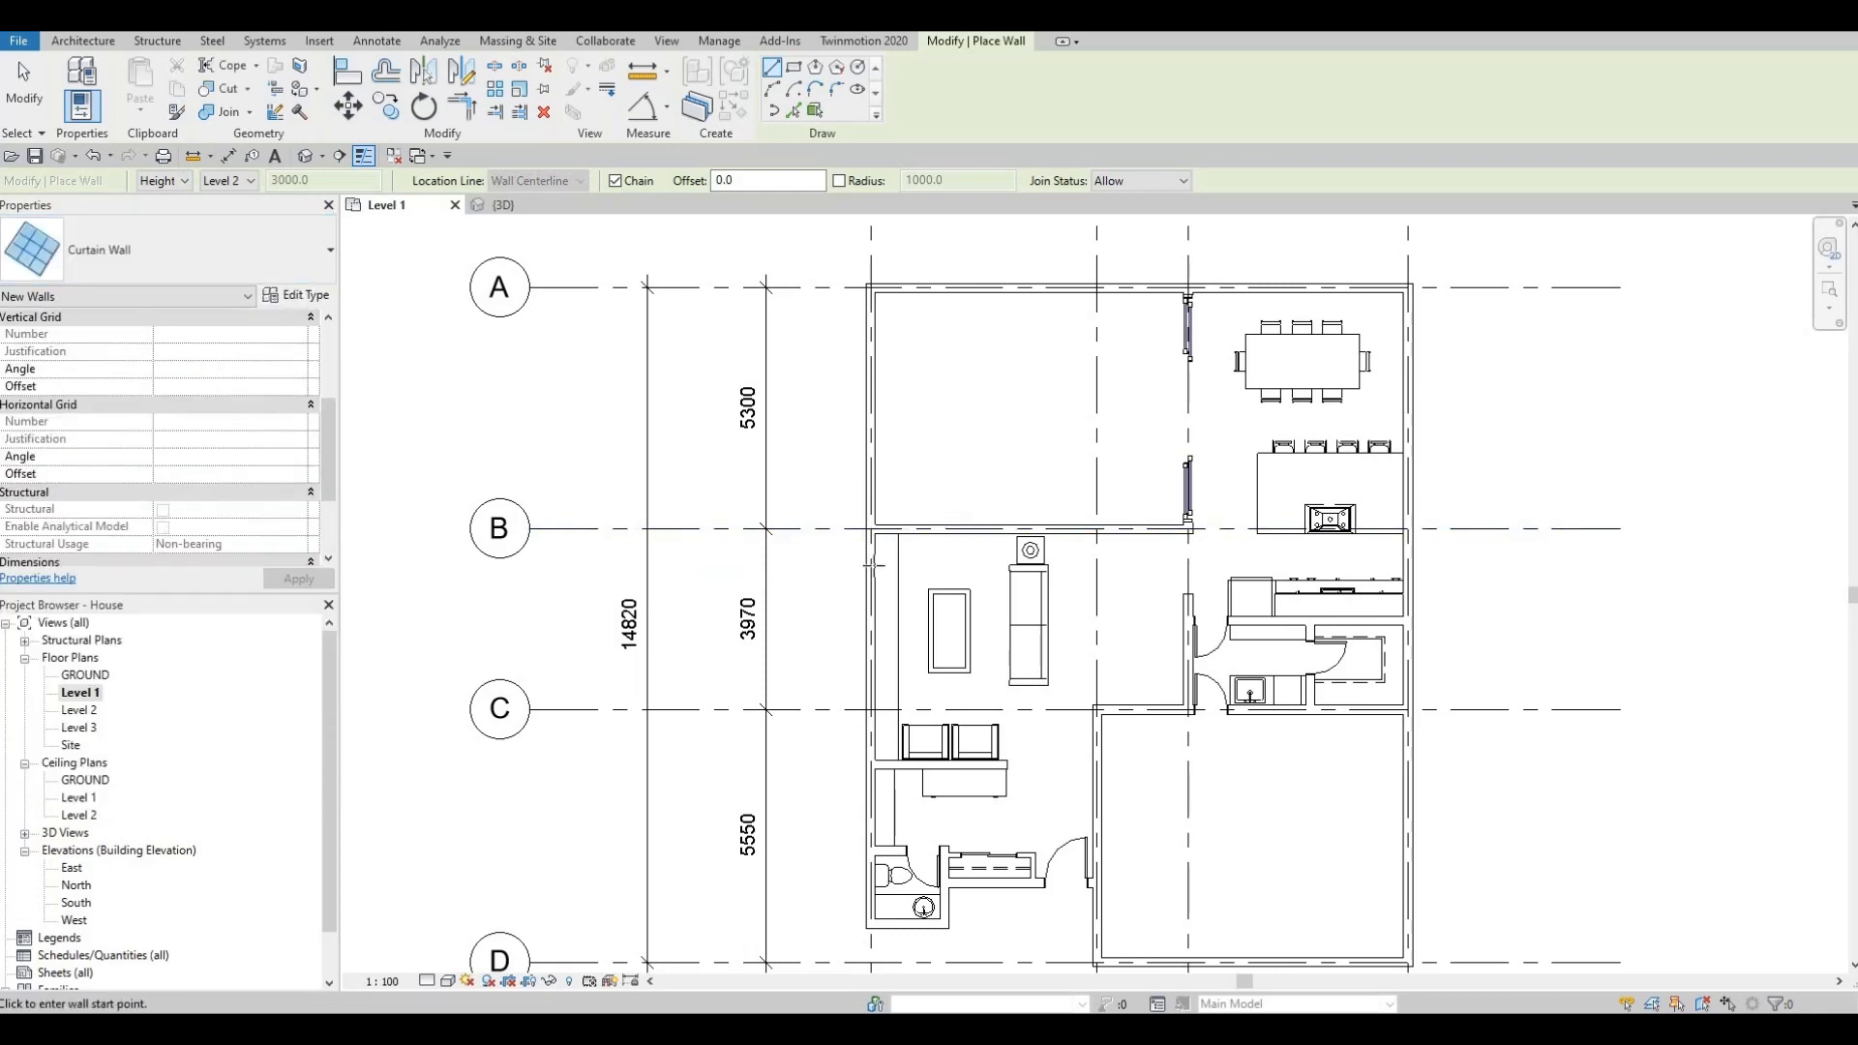
pyautogui.scroll(4, 960, 507)
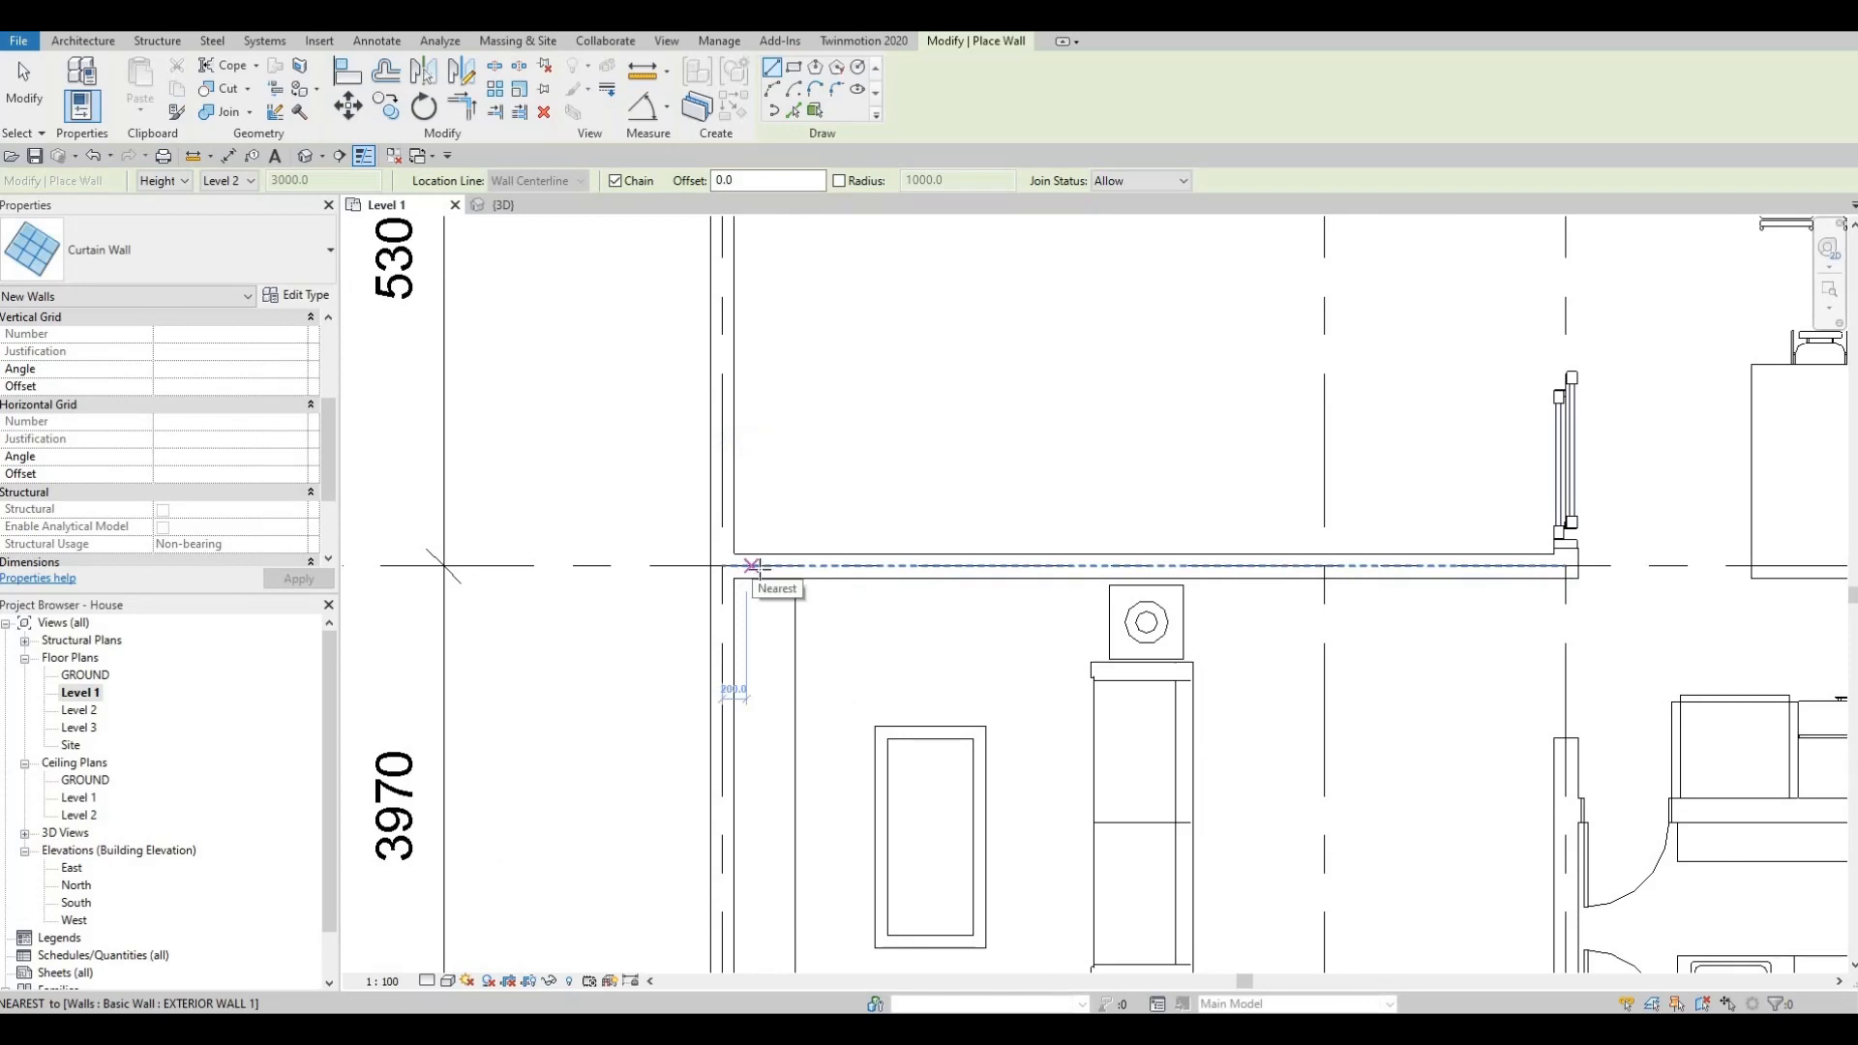
pyautogui.click(748, 566)
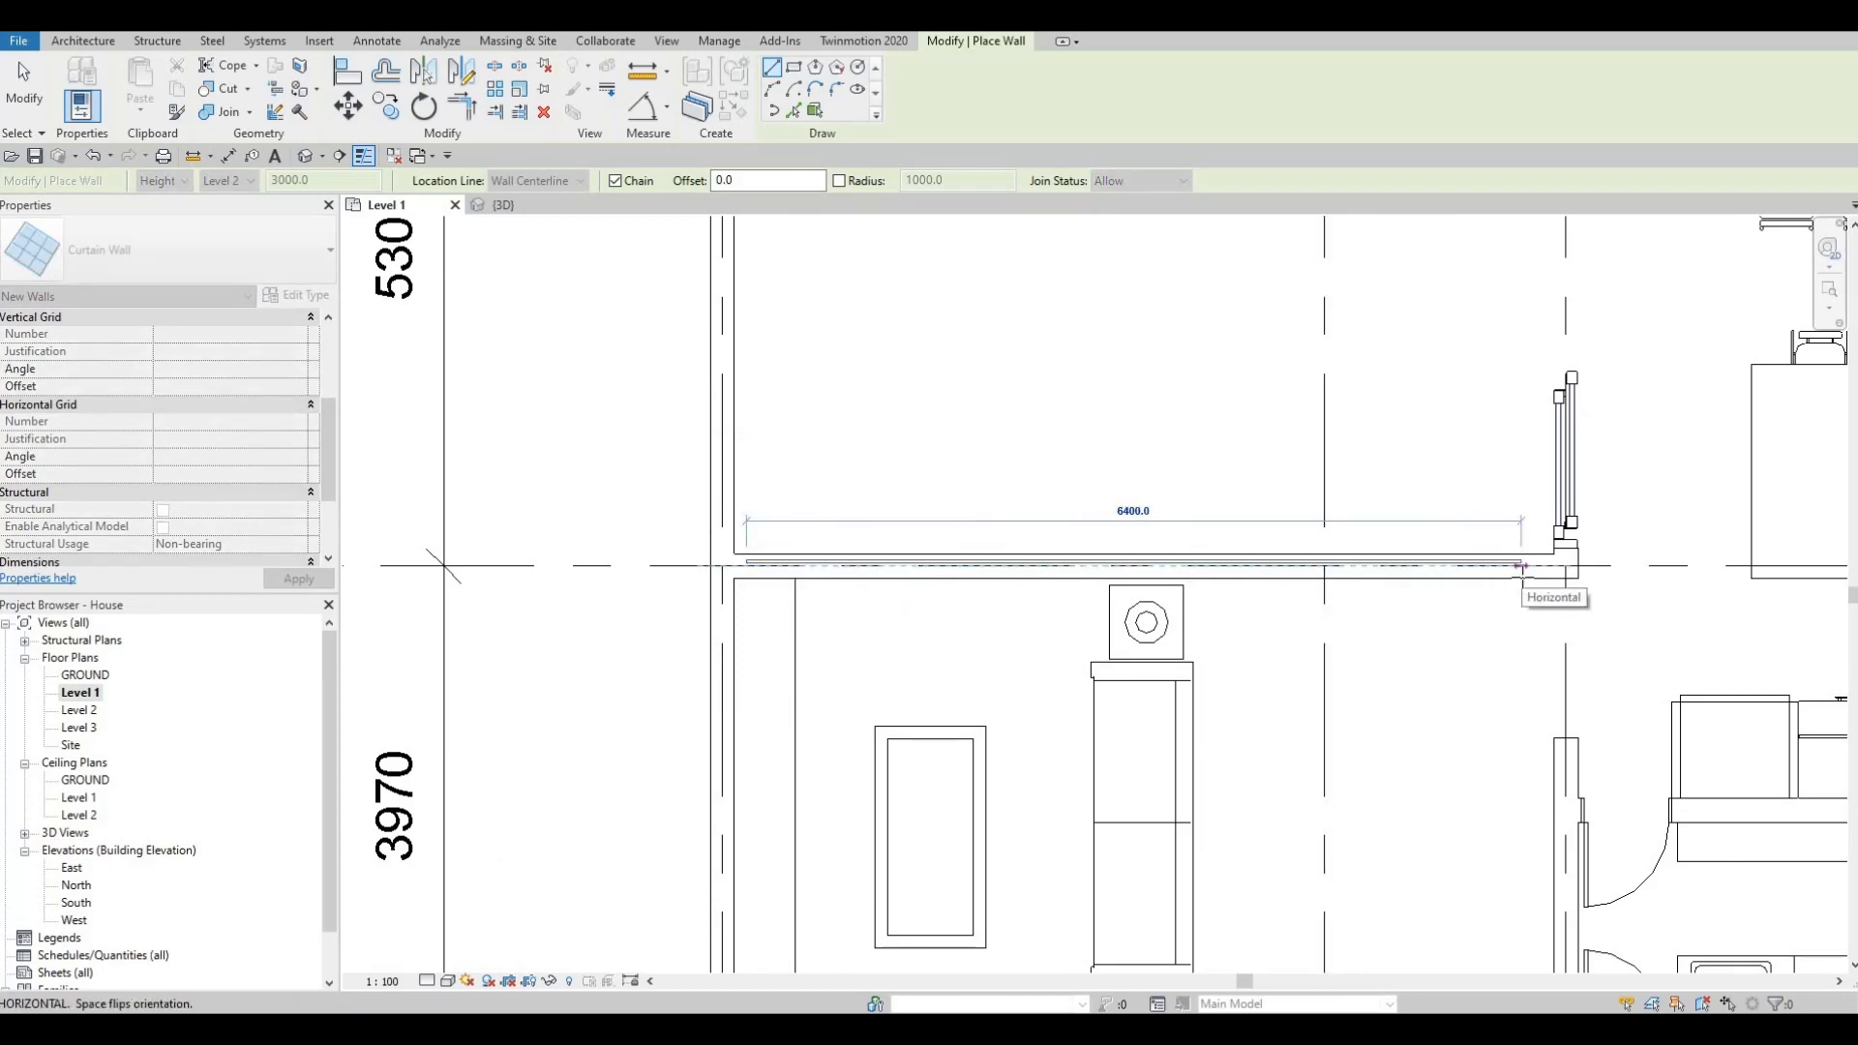
pyautogui.scroll(2, 1521, 571)
pyautogui.scroll(2, 1539, 559)
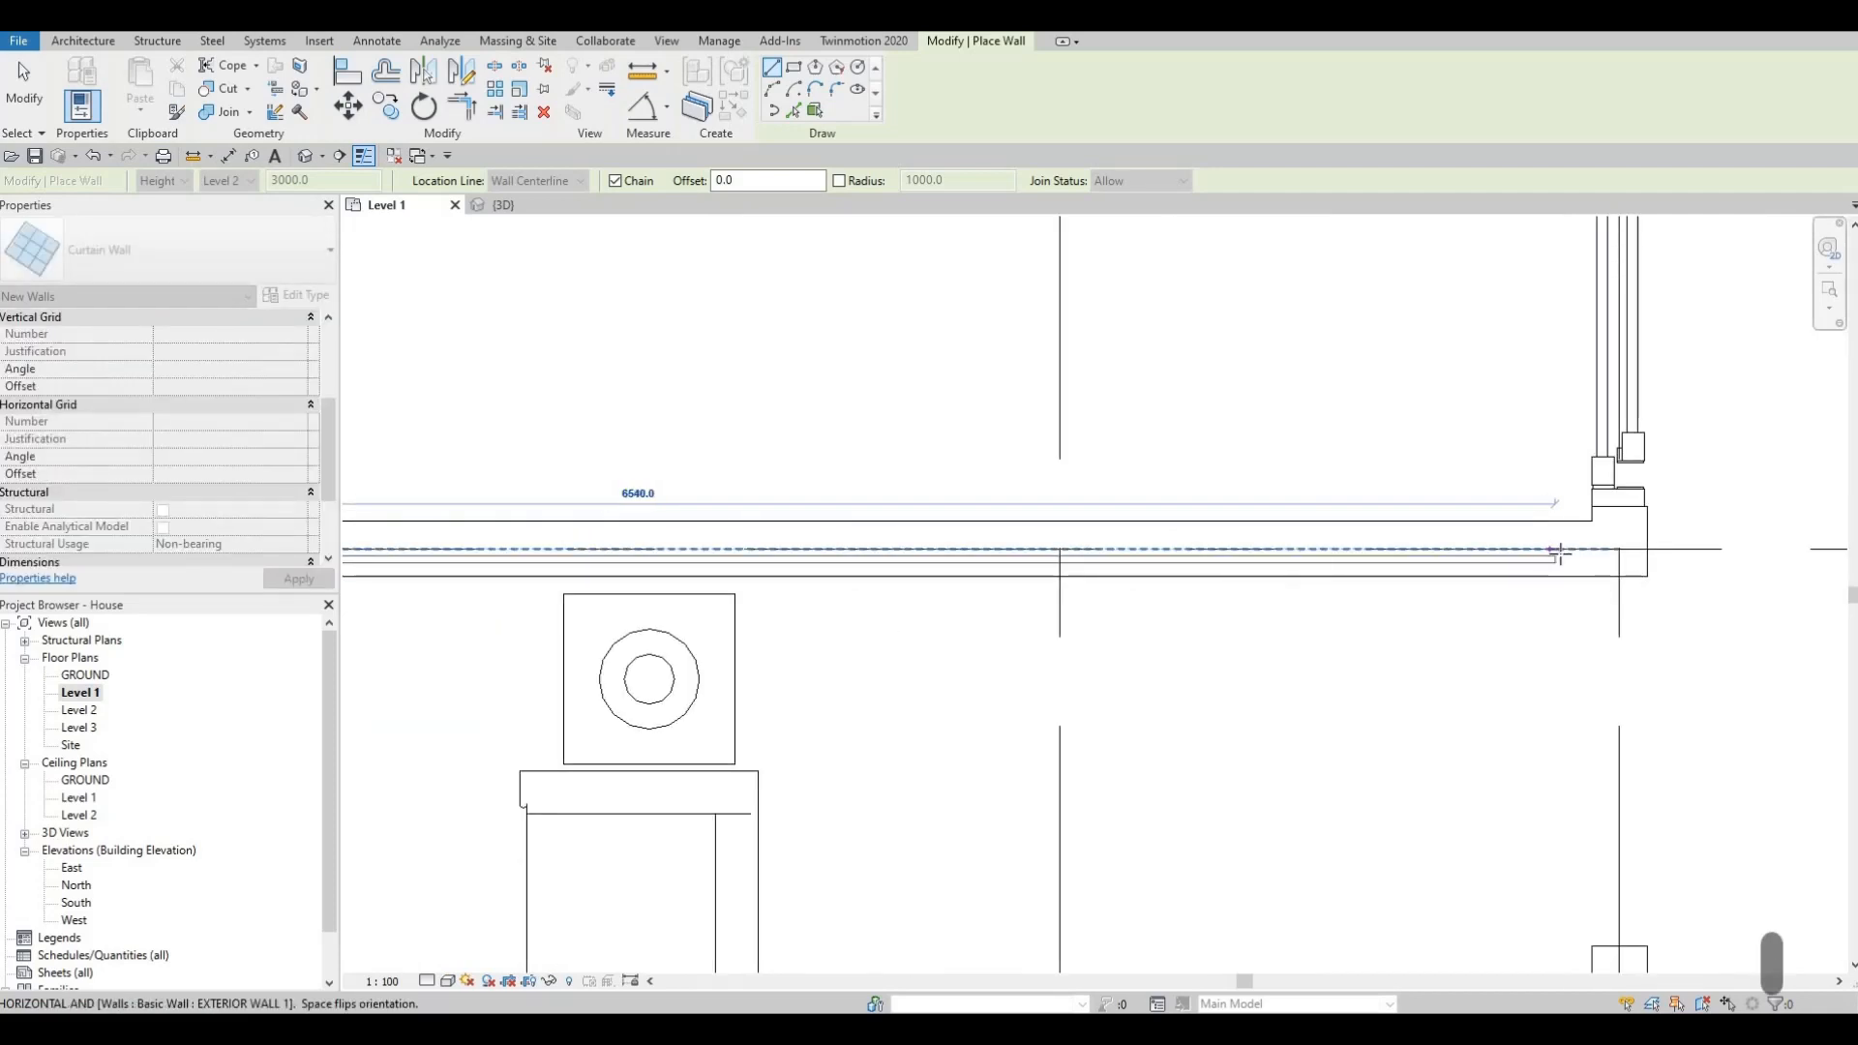
pyautogui.click(1560, 554)
pyautogui.scroll(-2, 1420, 611)
pyautogui.press('Escape')
pyautogui.press('Escape')
pyautogui.press('Escape')
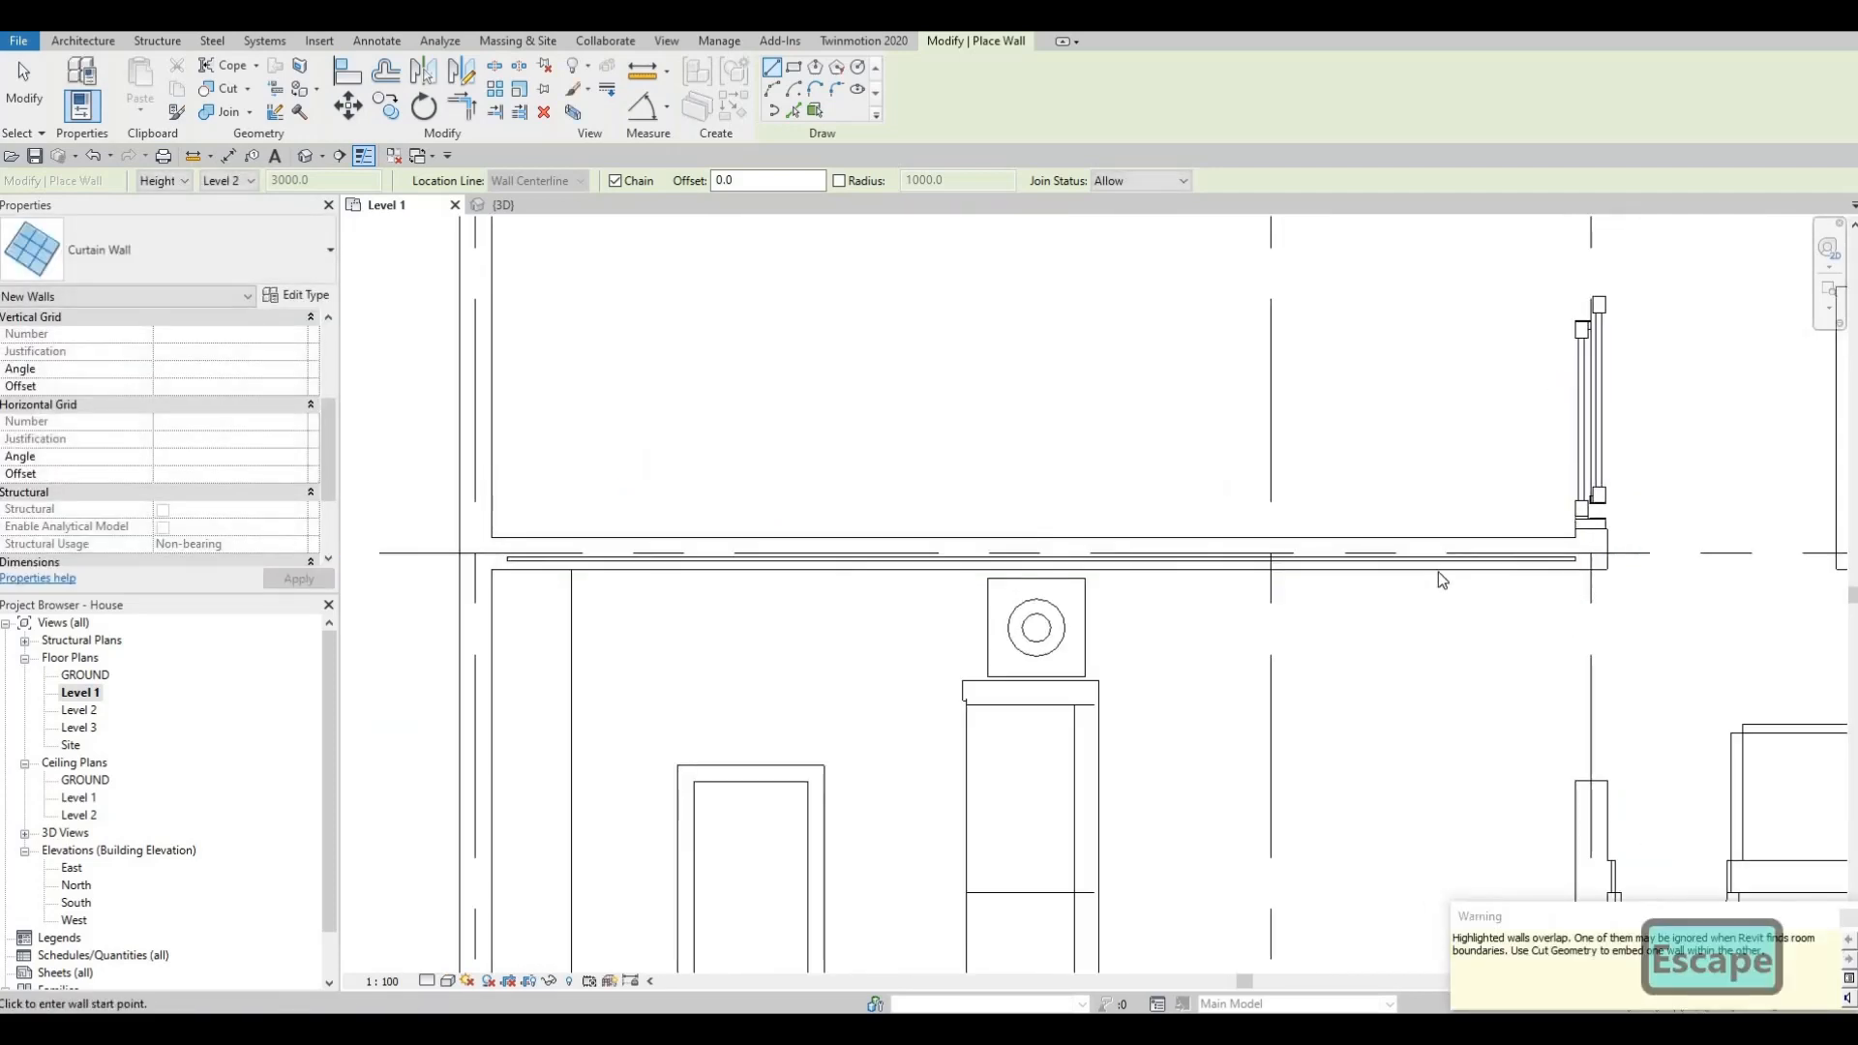
# Shorten the curtain wall at its sliding door end so it stops about 270 mm from the adjacent vertical grid line.
pyautogui.click(1644, 561)
pyautogui.scroll(2, 1643, 561)
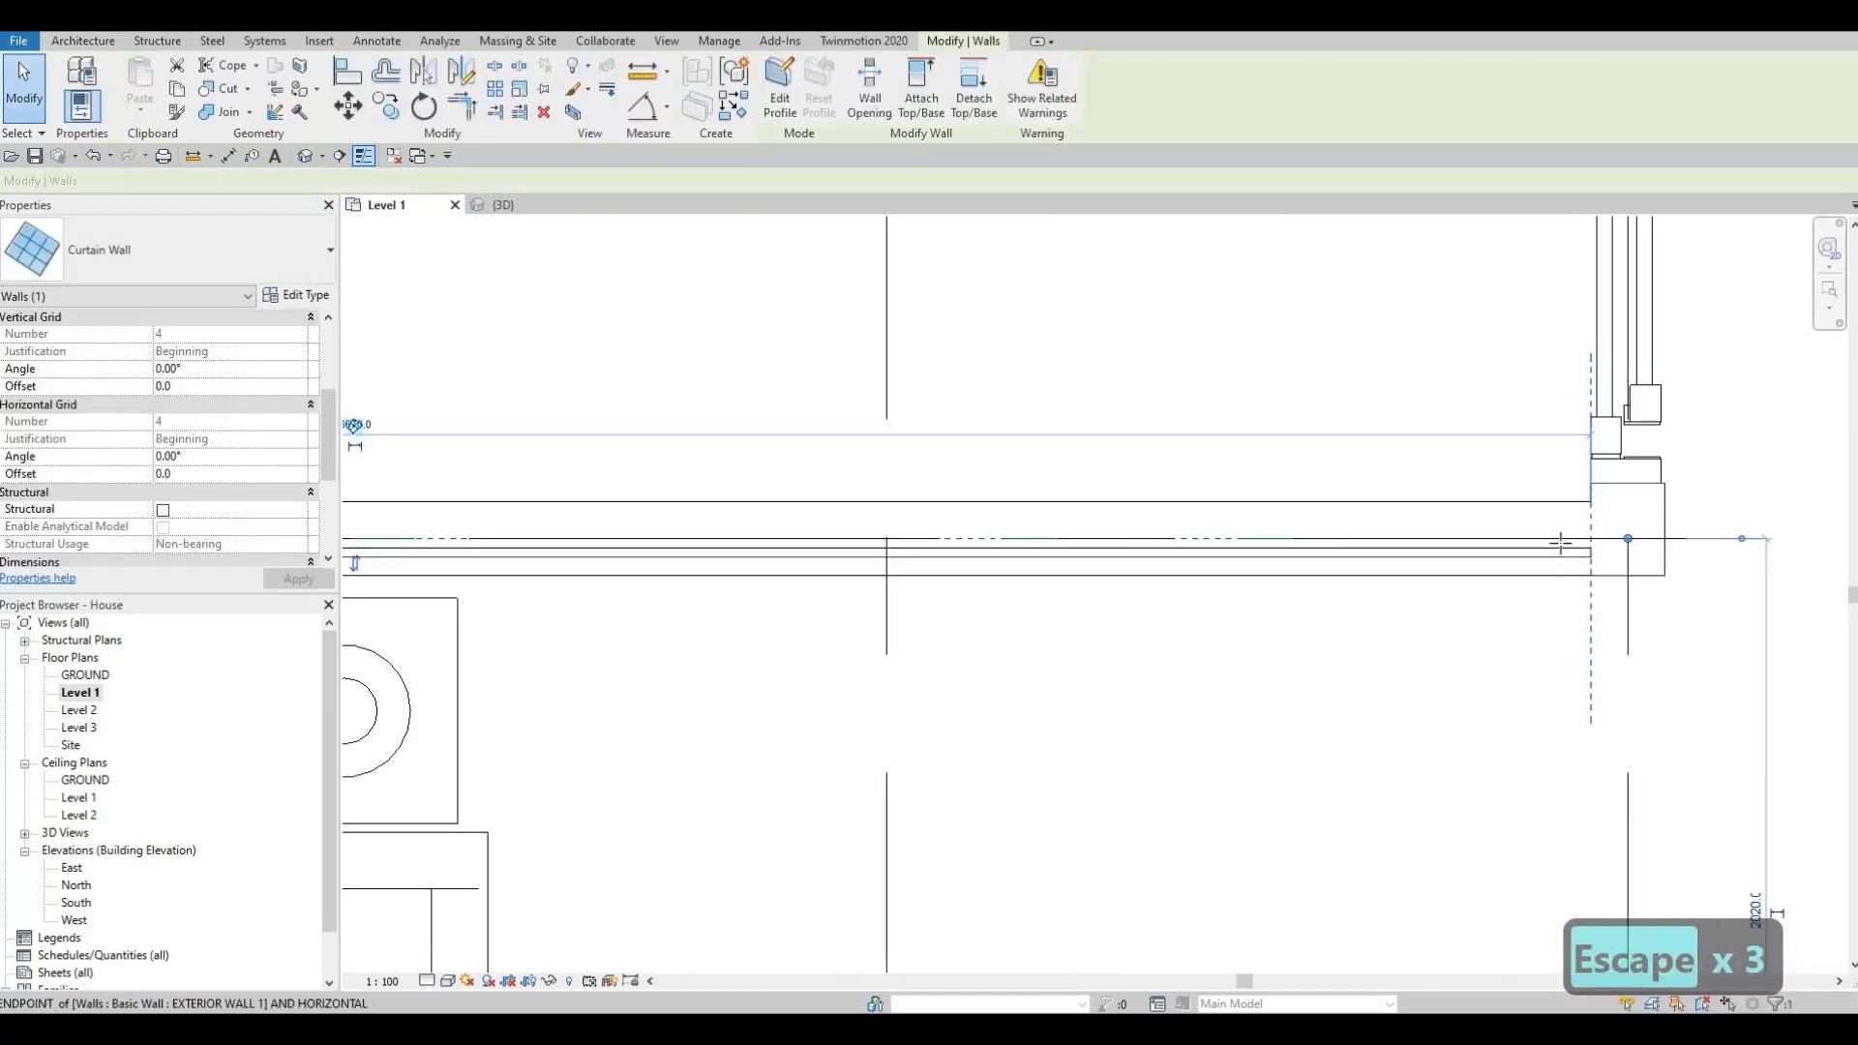
pyautogui.press('r')
pyautogui.press('s')
pyautogui.moveTo(1606, 552); pyautogui.dragTo(1604, 550)
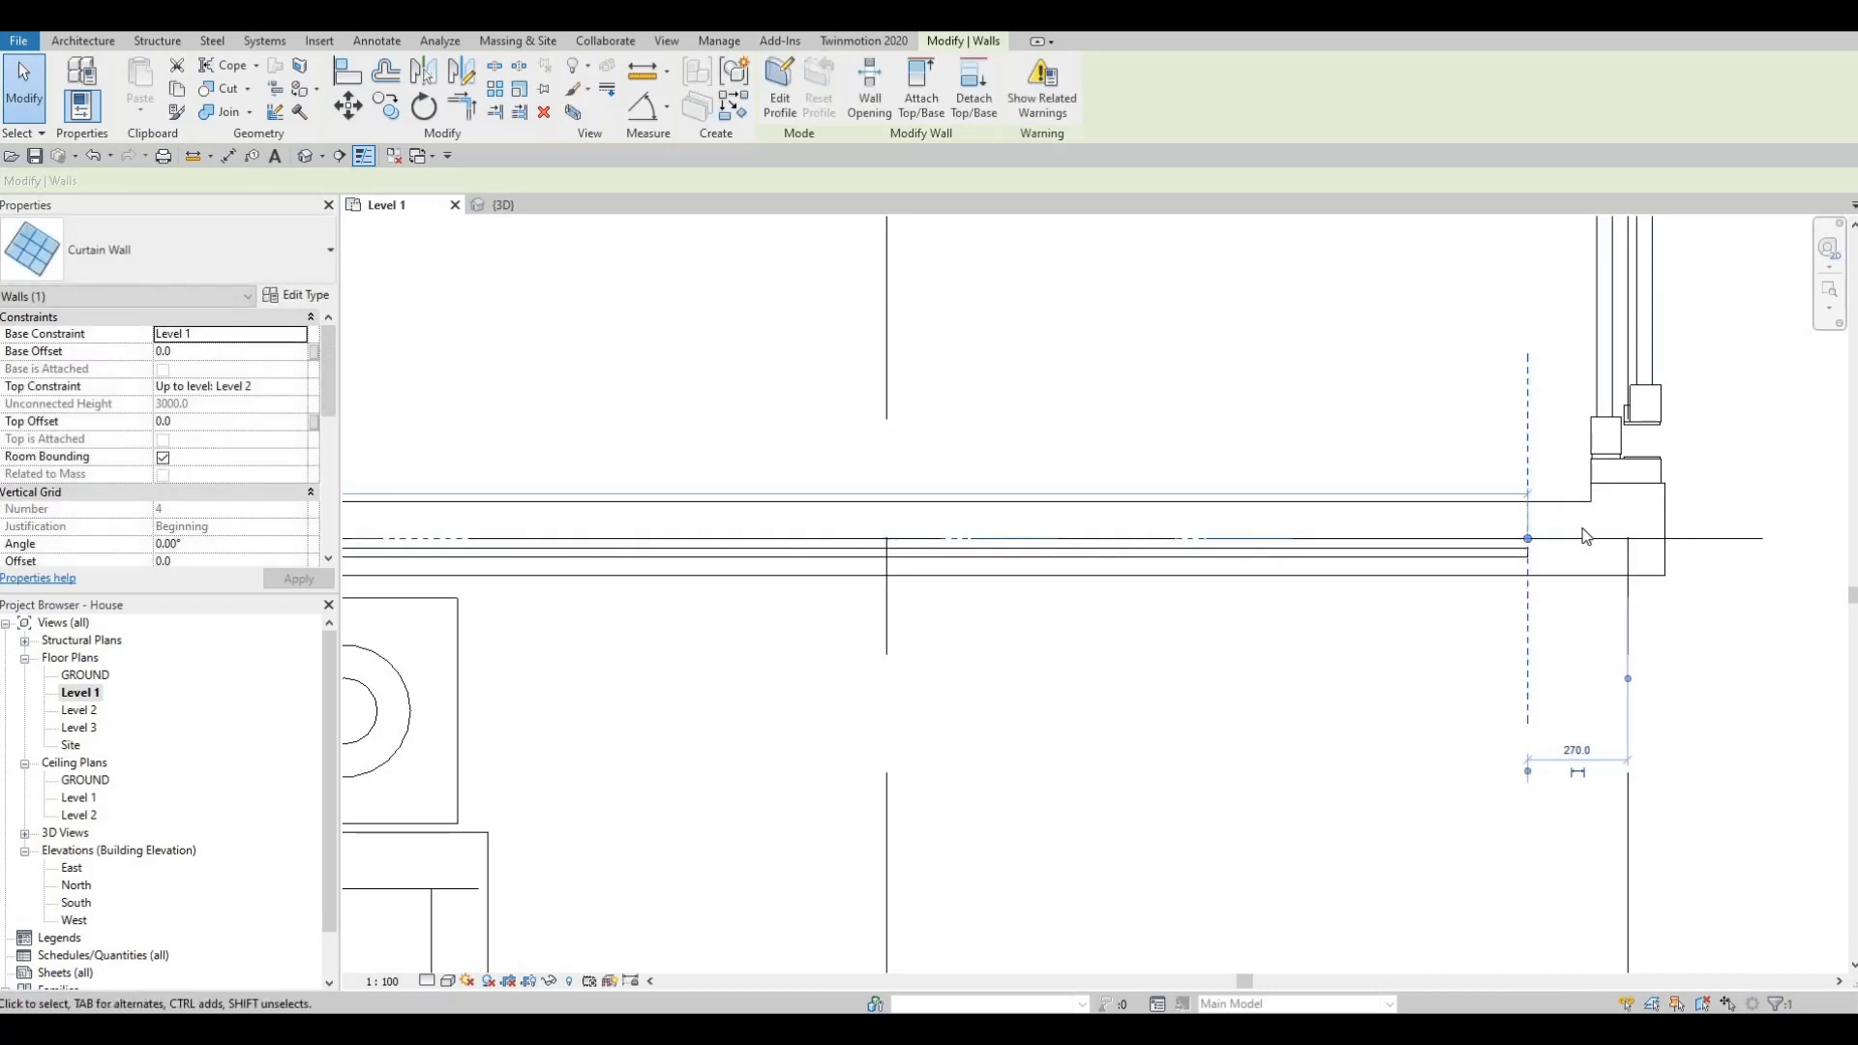
pyautogui.scroll(-2, 1529, 539)
pyautogui.moveTo(855, 590); pyautogui.dragTo(1033, 515, button='middle')
pyautogui.scroll(-1, 1033, 515)
pyautogui.press('Escape')
pyautogui.moveTo(1436, 508); pyautogui.dragTo(1284, 549, button='middle')
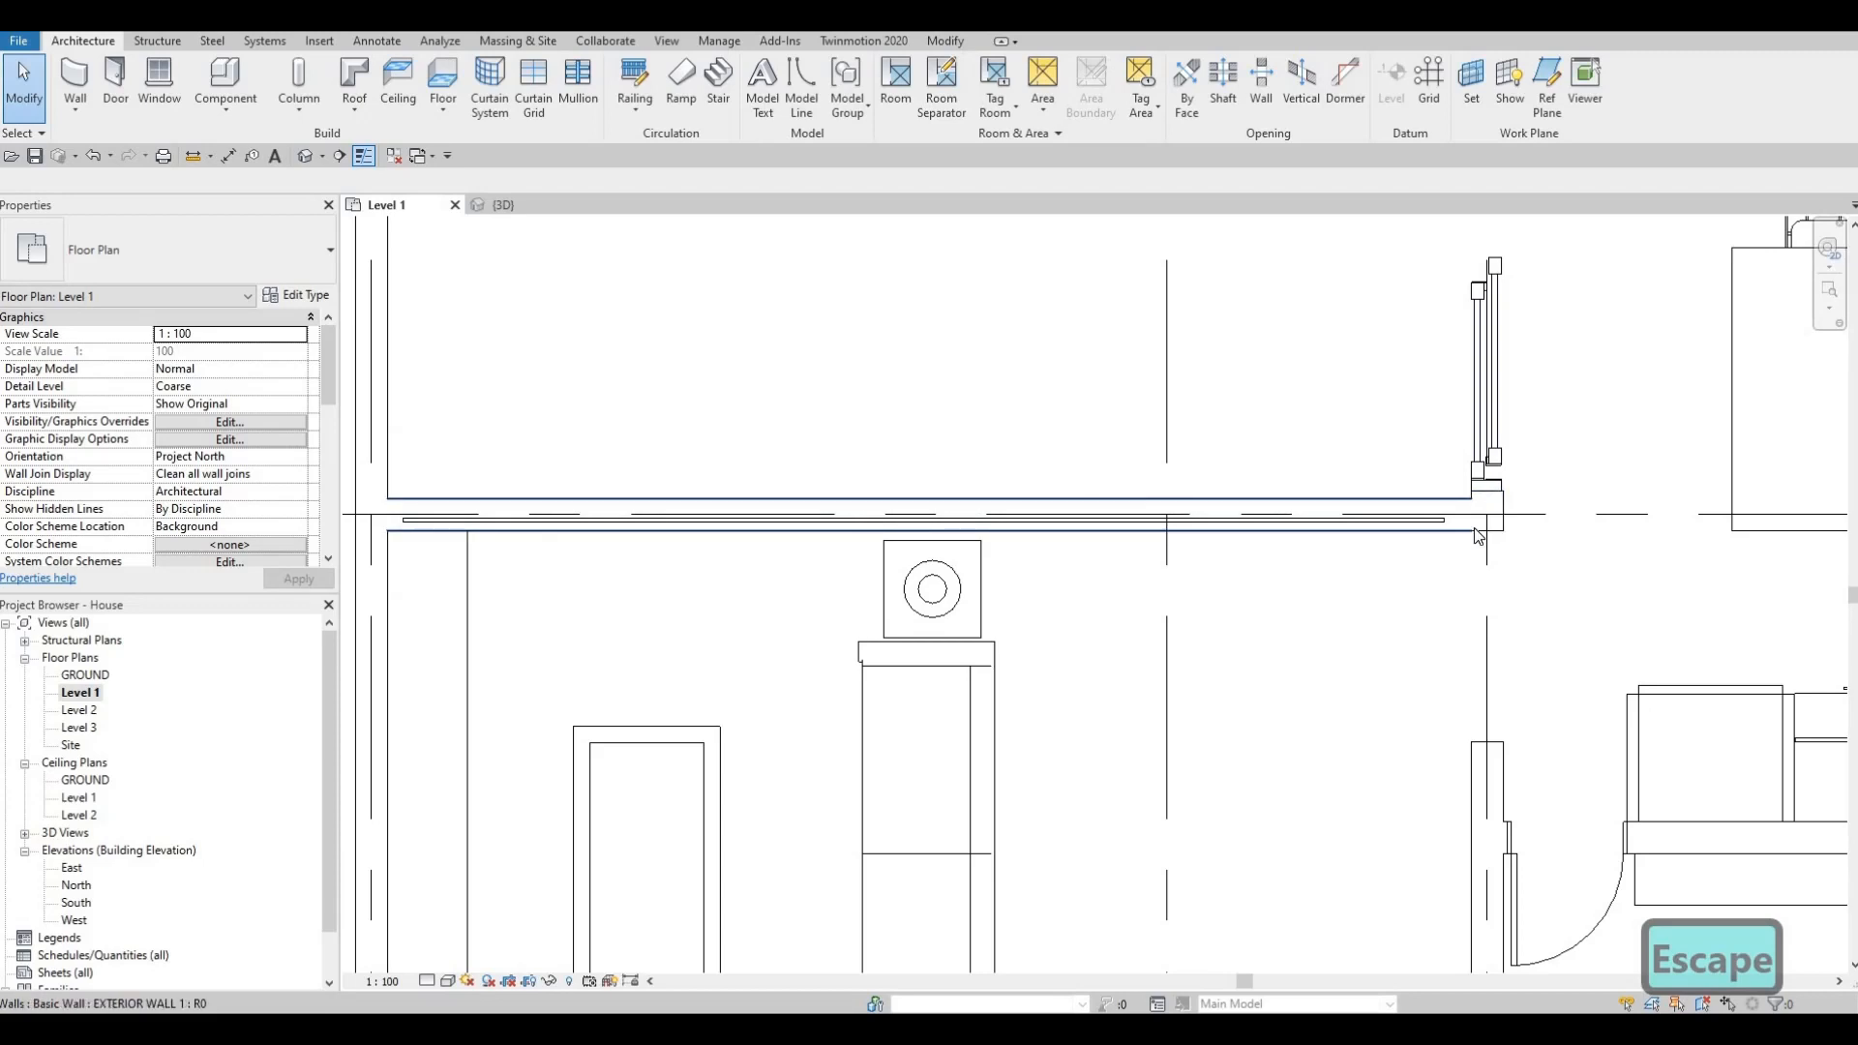
# Cut the grid B exterior wall with the overlapping curtain wall so the curtain wall is embedded in it.
pyautogui.scroll(4, 1478, 535)
pyautogui.scroll(-1, 1274, 523)
pyautogui.scroll(-2, 1231, 511)
pyautogui.moveTo(1095, 539); pyautogui.dragTo(1505, 547, button='middle')
pyautogui.scroll(-2, 1232, 512)
pyautogui.press('Escape')
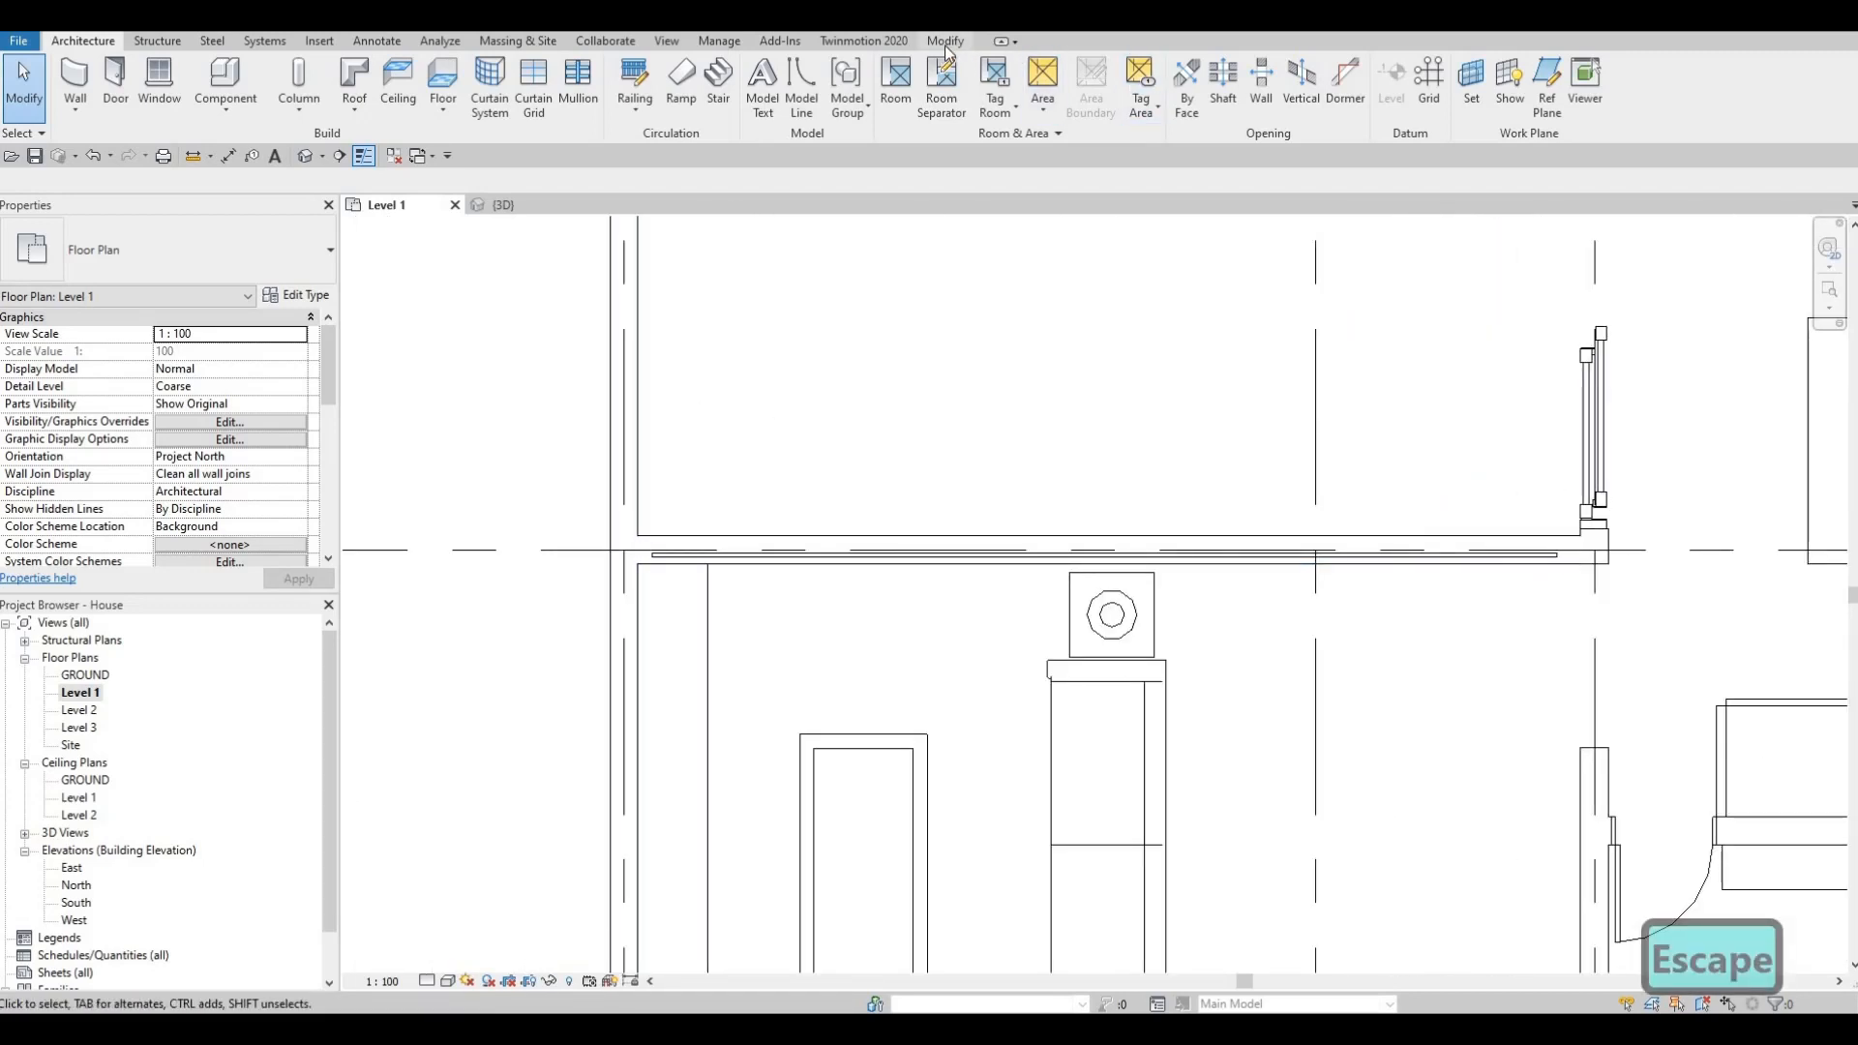
pyautogui.click(947, 42)
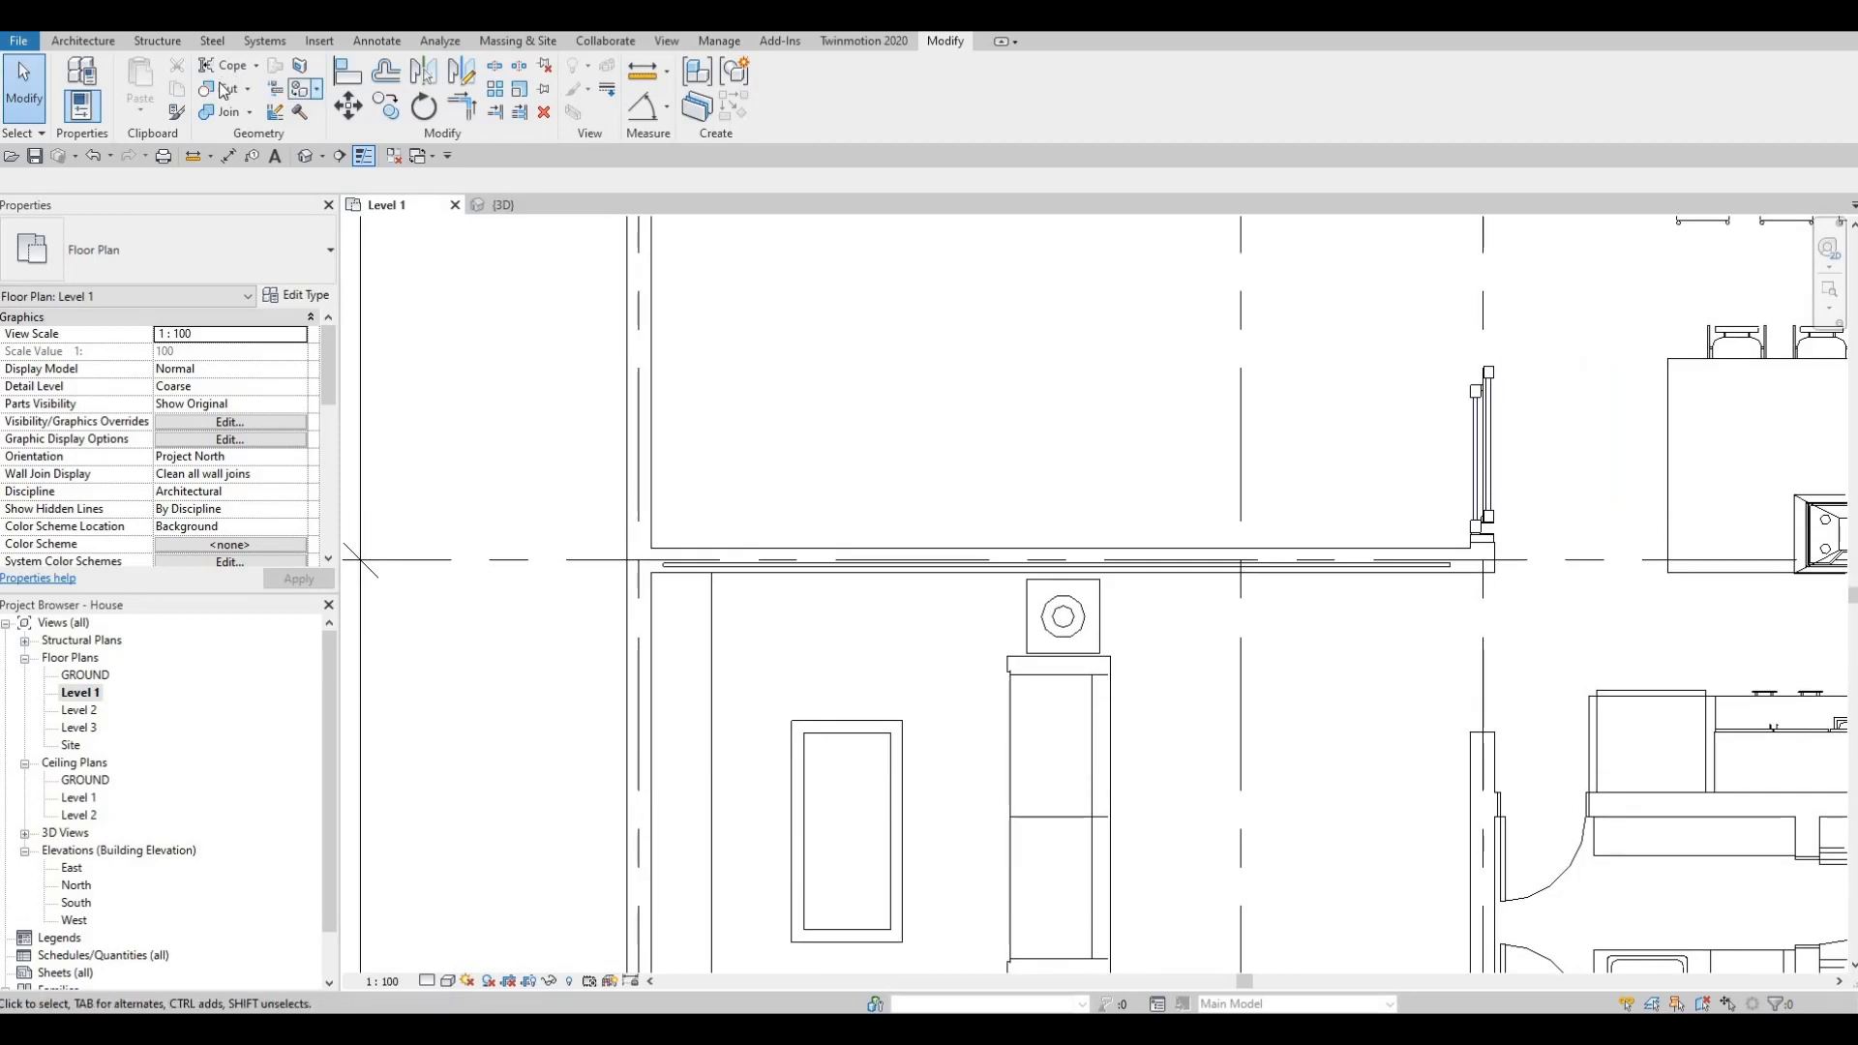
pyautogui.click(222, 88)
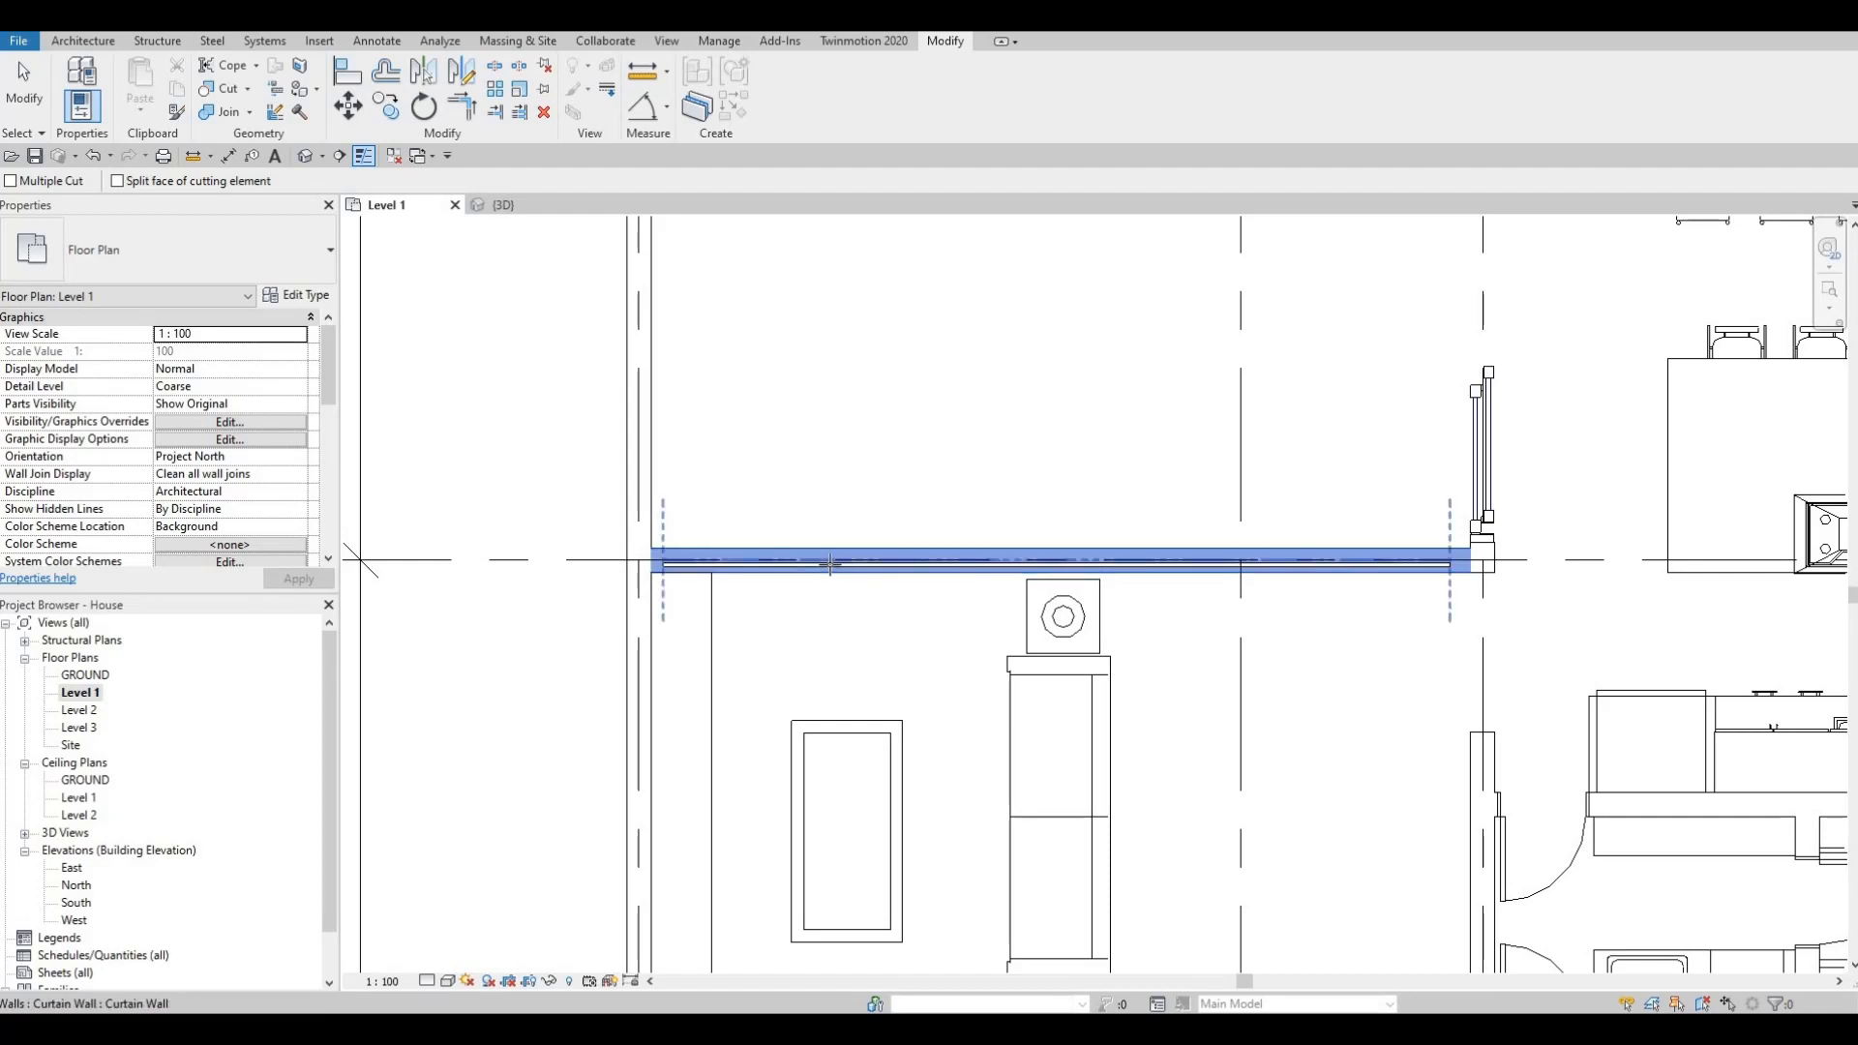
pyautogui.click(830, 563)
pyautogui.press('Escape')
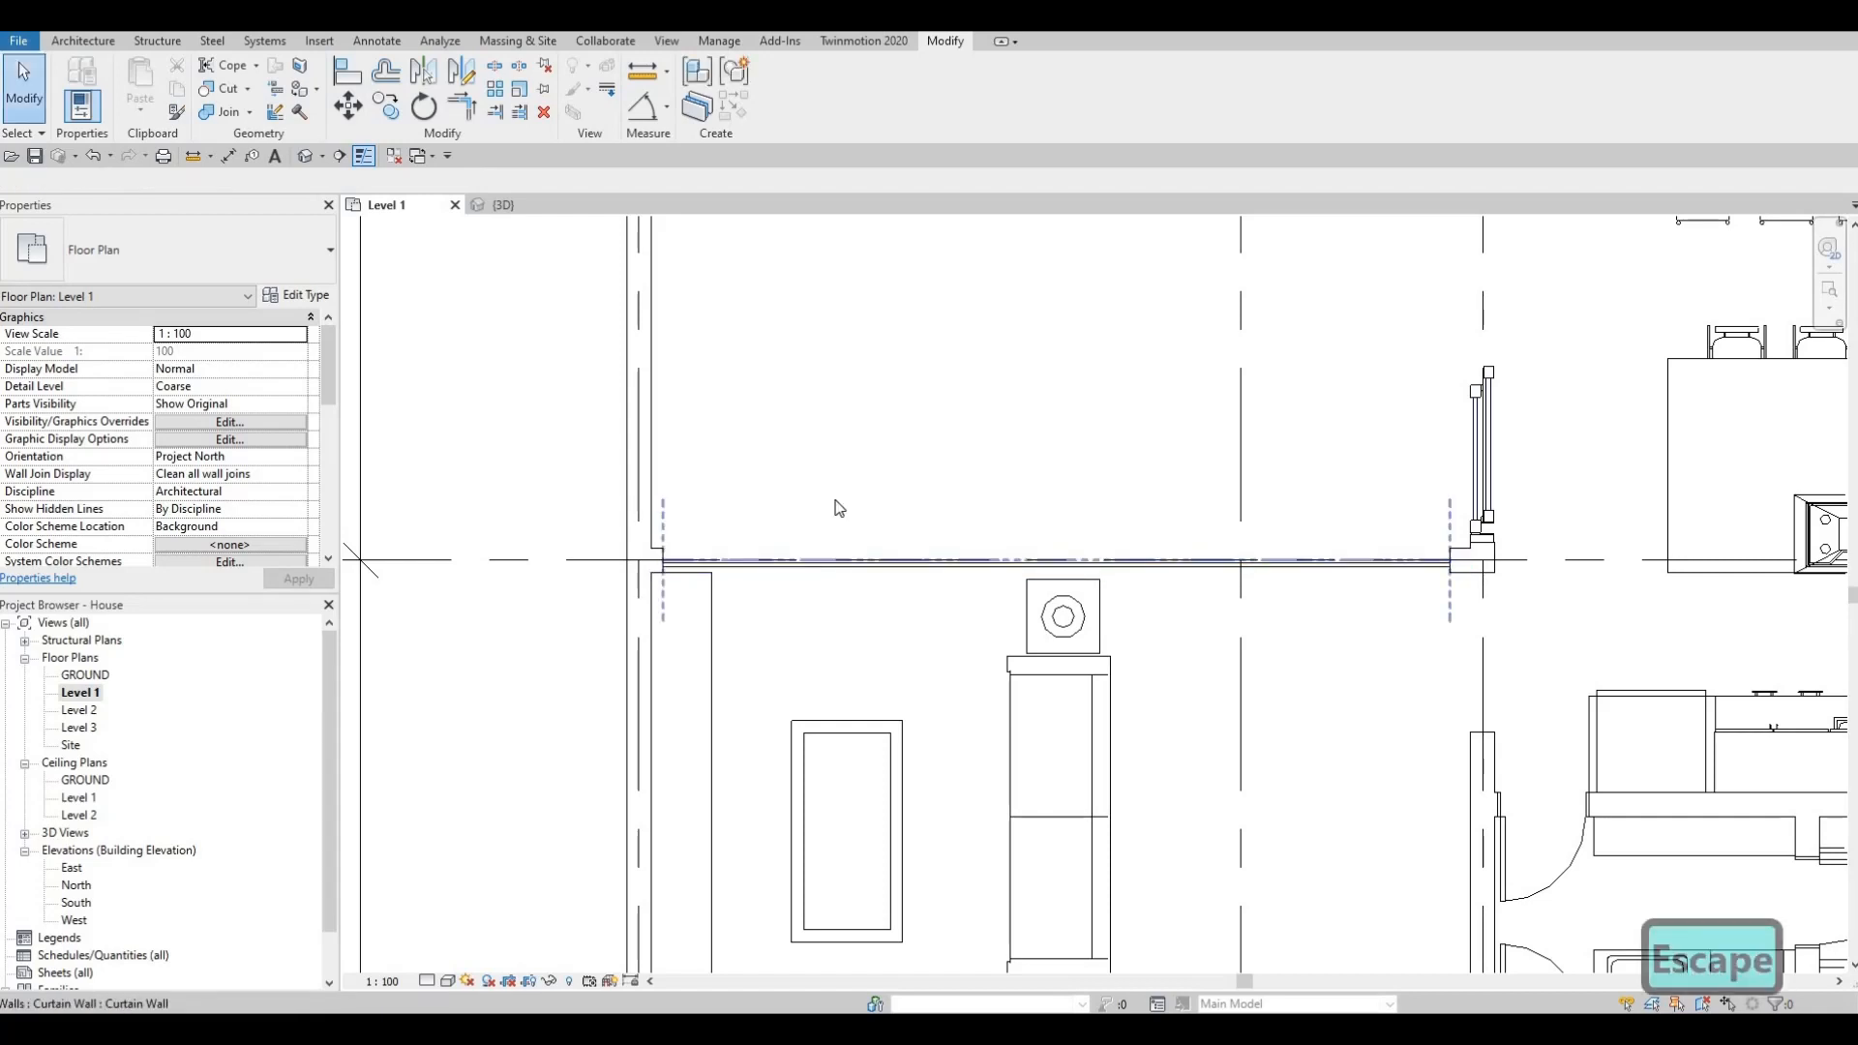
pyautogui.press('Escape')
# Open the 3D view and lower the top of the embedded curtain wall to about 455 mm below Level 2.
pyautogui.scroll(-2, 842, 526)
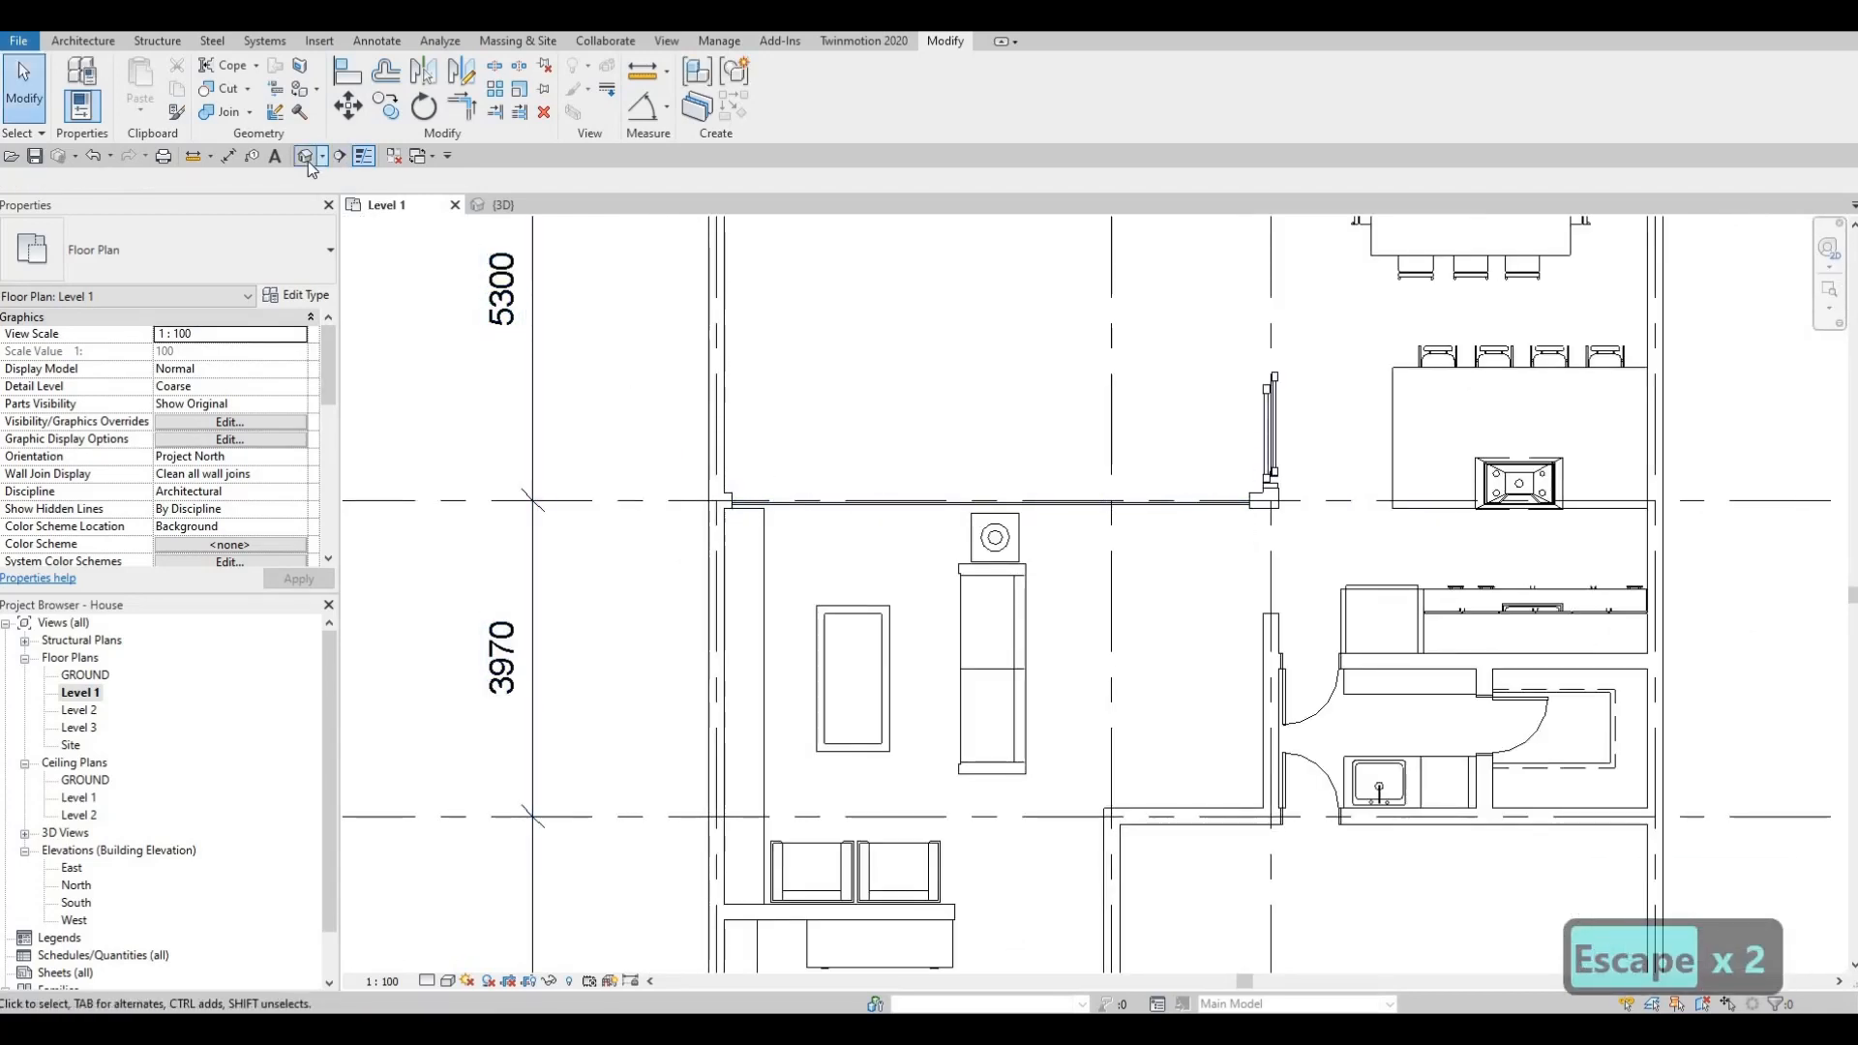
pyautogui.click(307, 159)
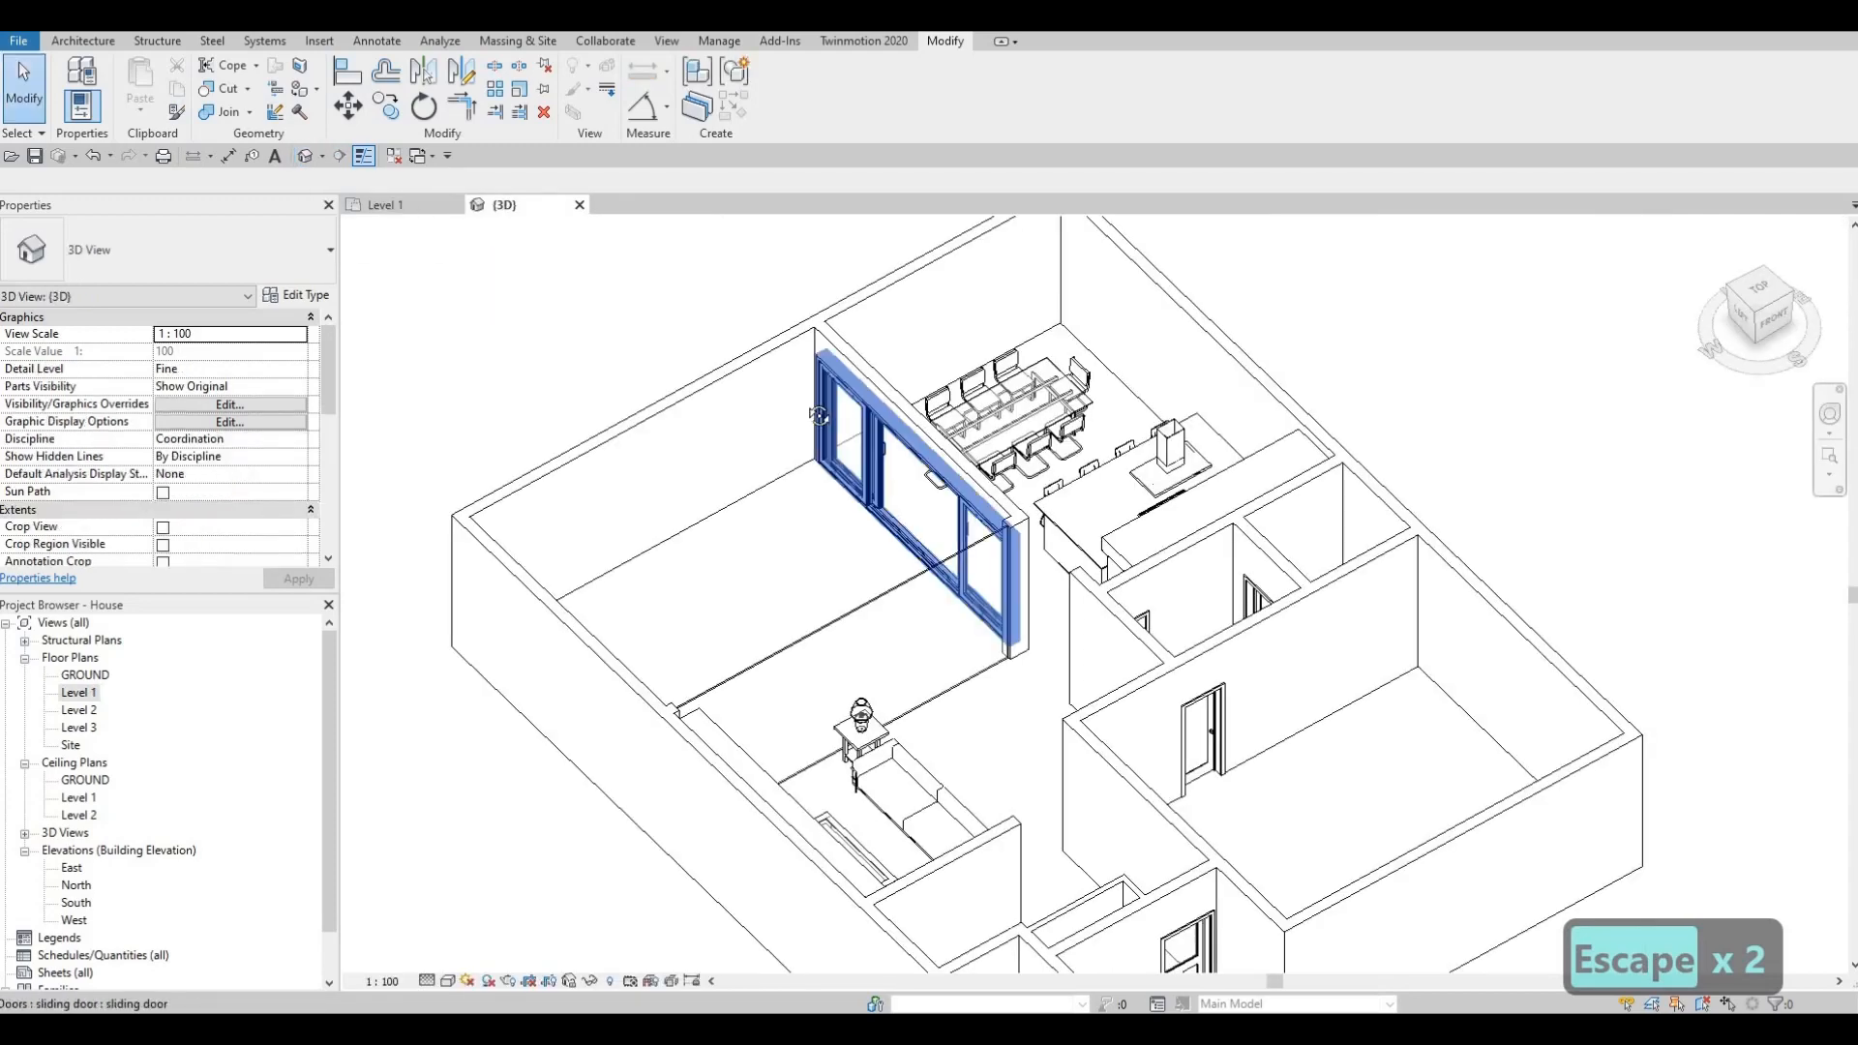
pyautogui.keyDown('shift'); pyautogui.moveTo(629, 426); pyautogui.dragTo(987, 511, button='middle'); pyautogui.keyUp('shift')
pyautogui.scroll(2, 988, 511)
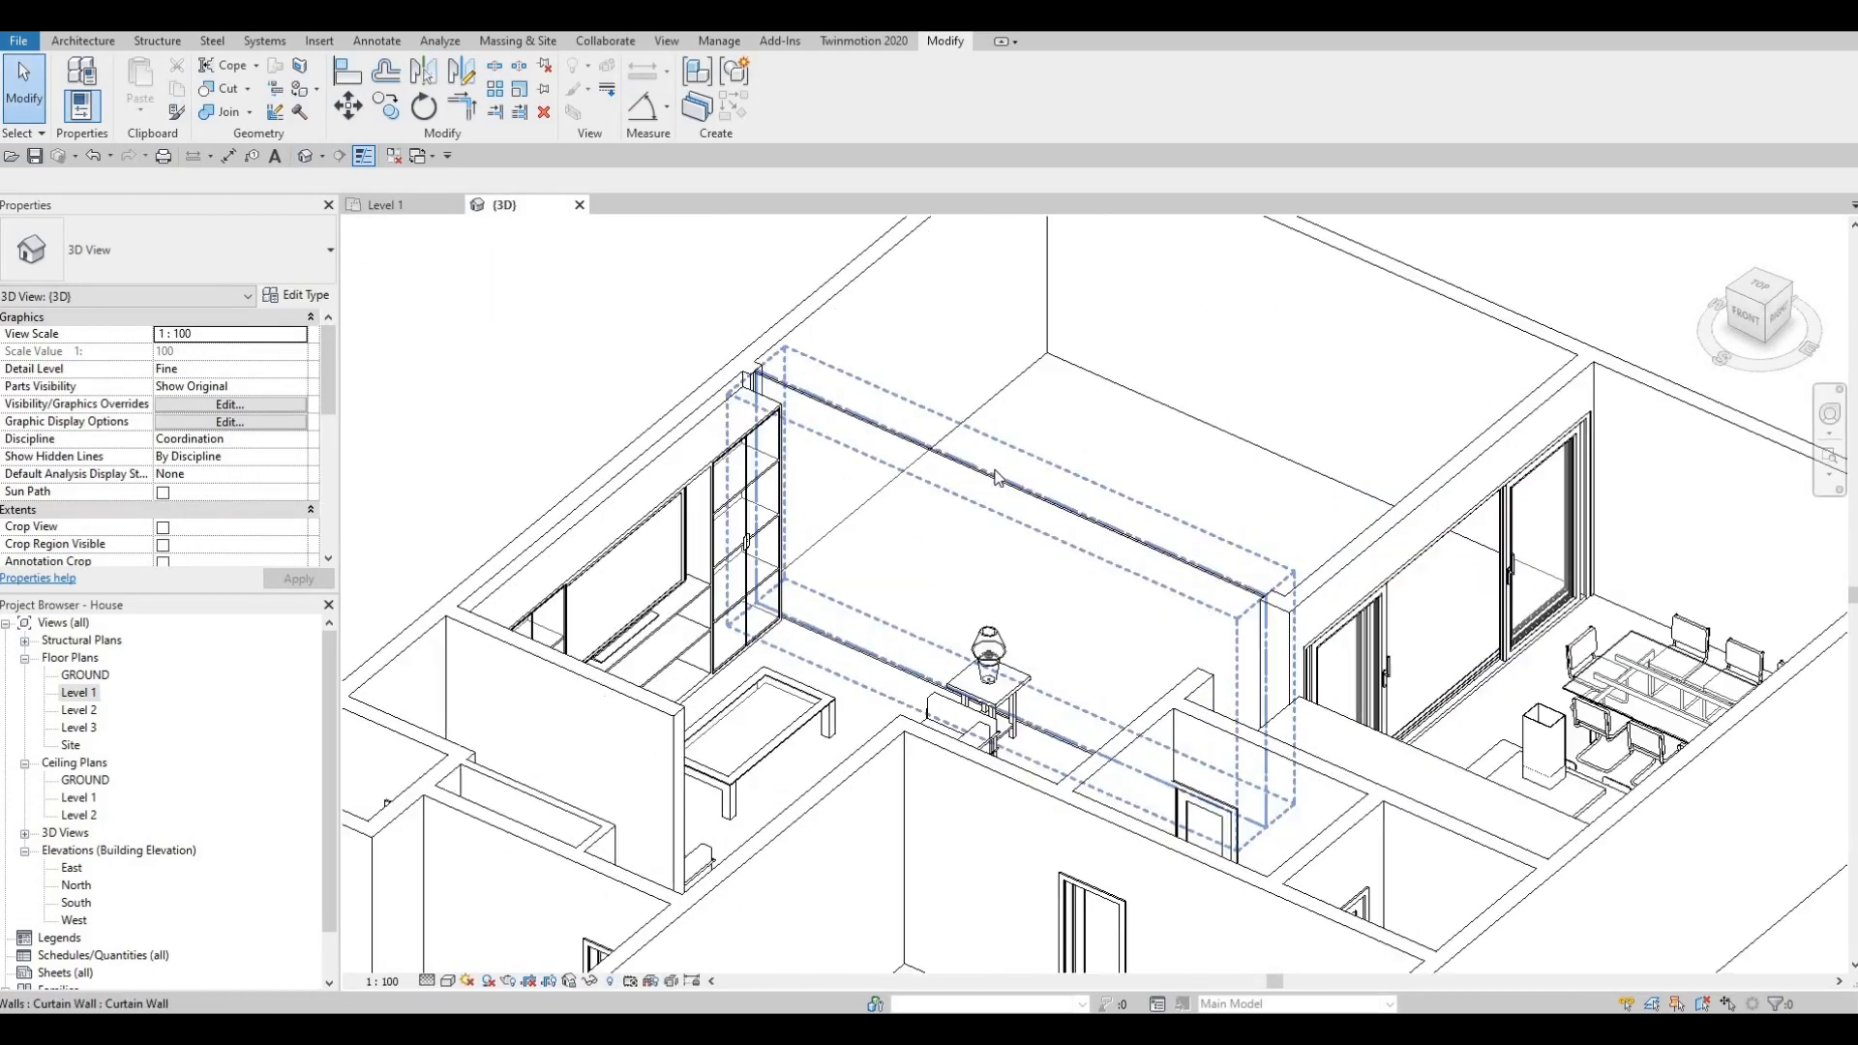
pyautogui.click(984, 482)
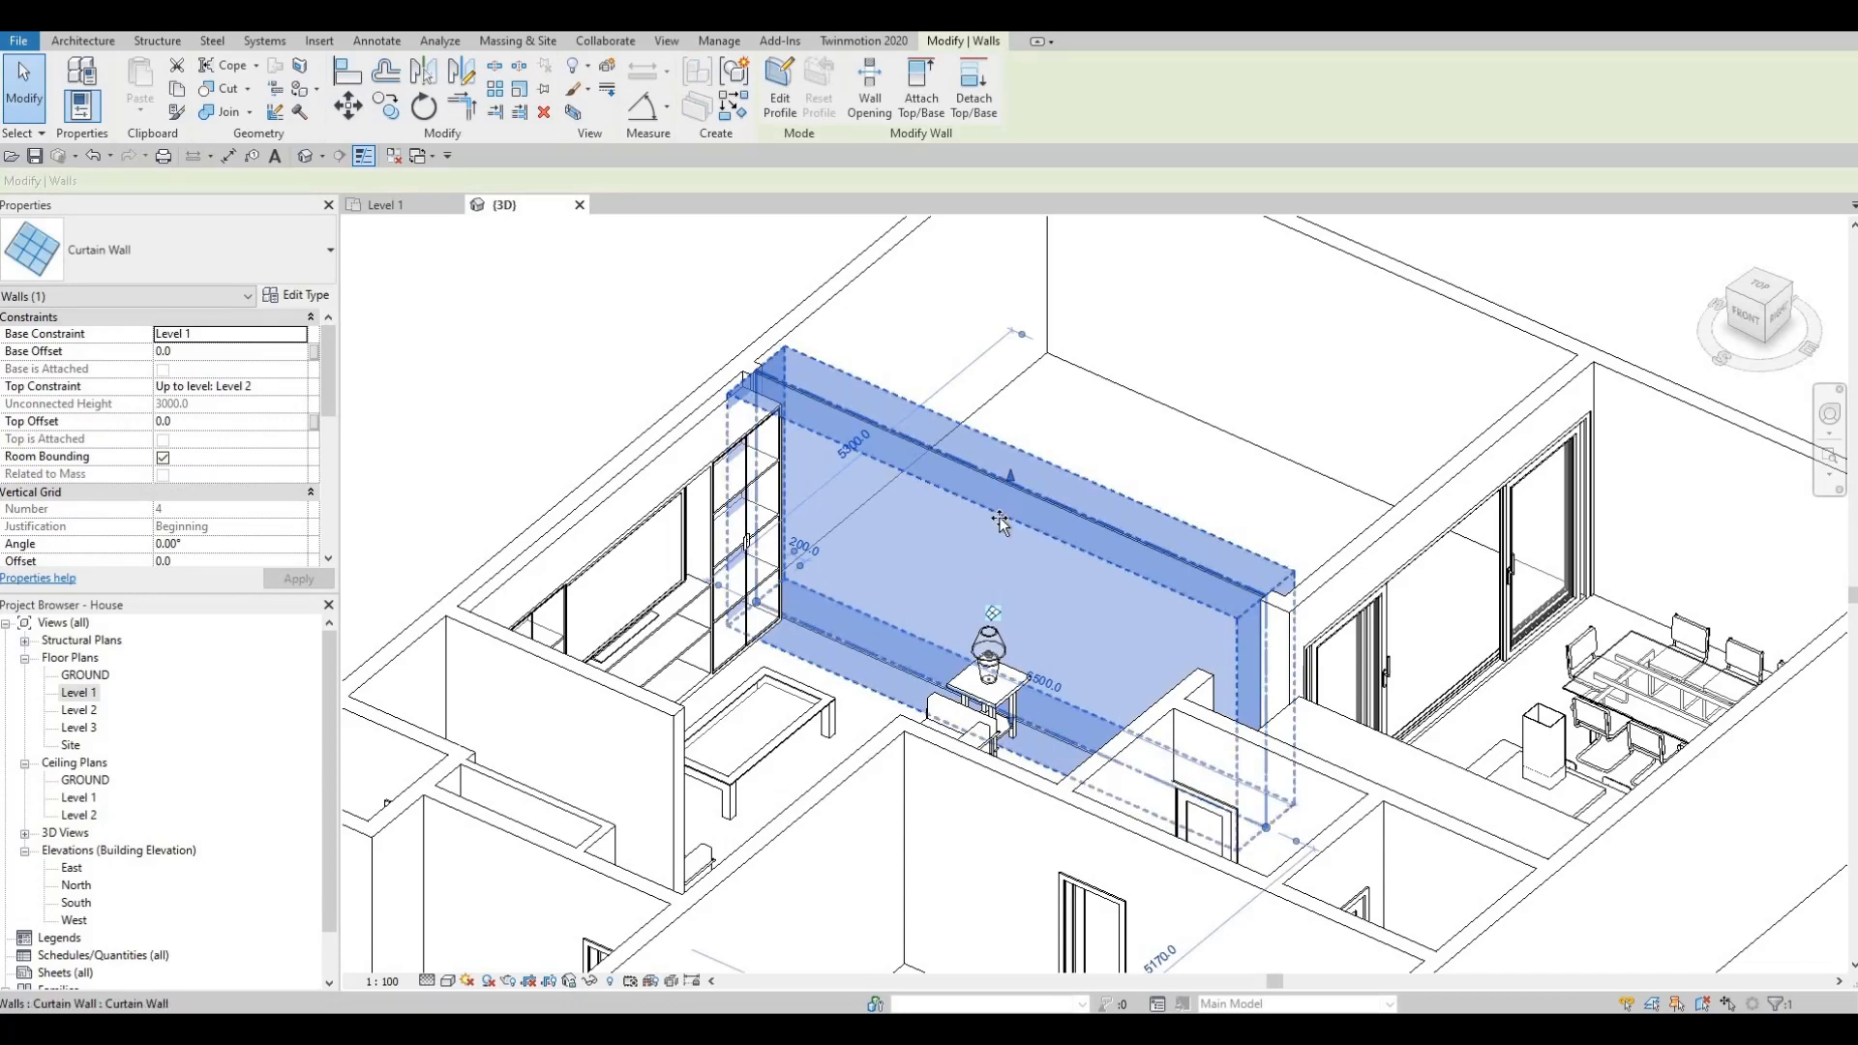
pyautogui.press('Escape')
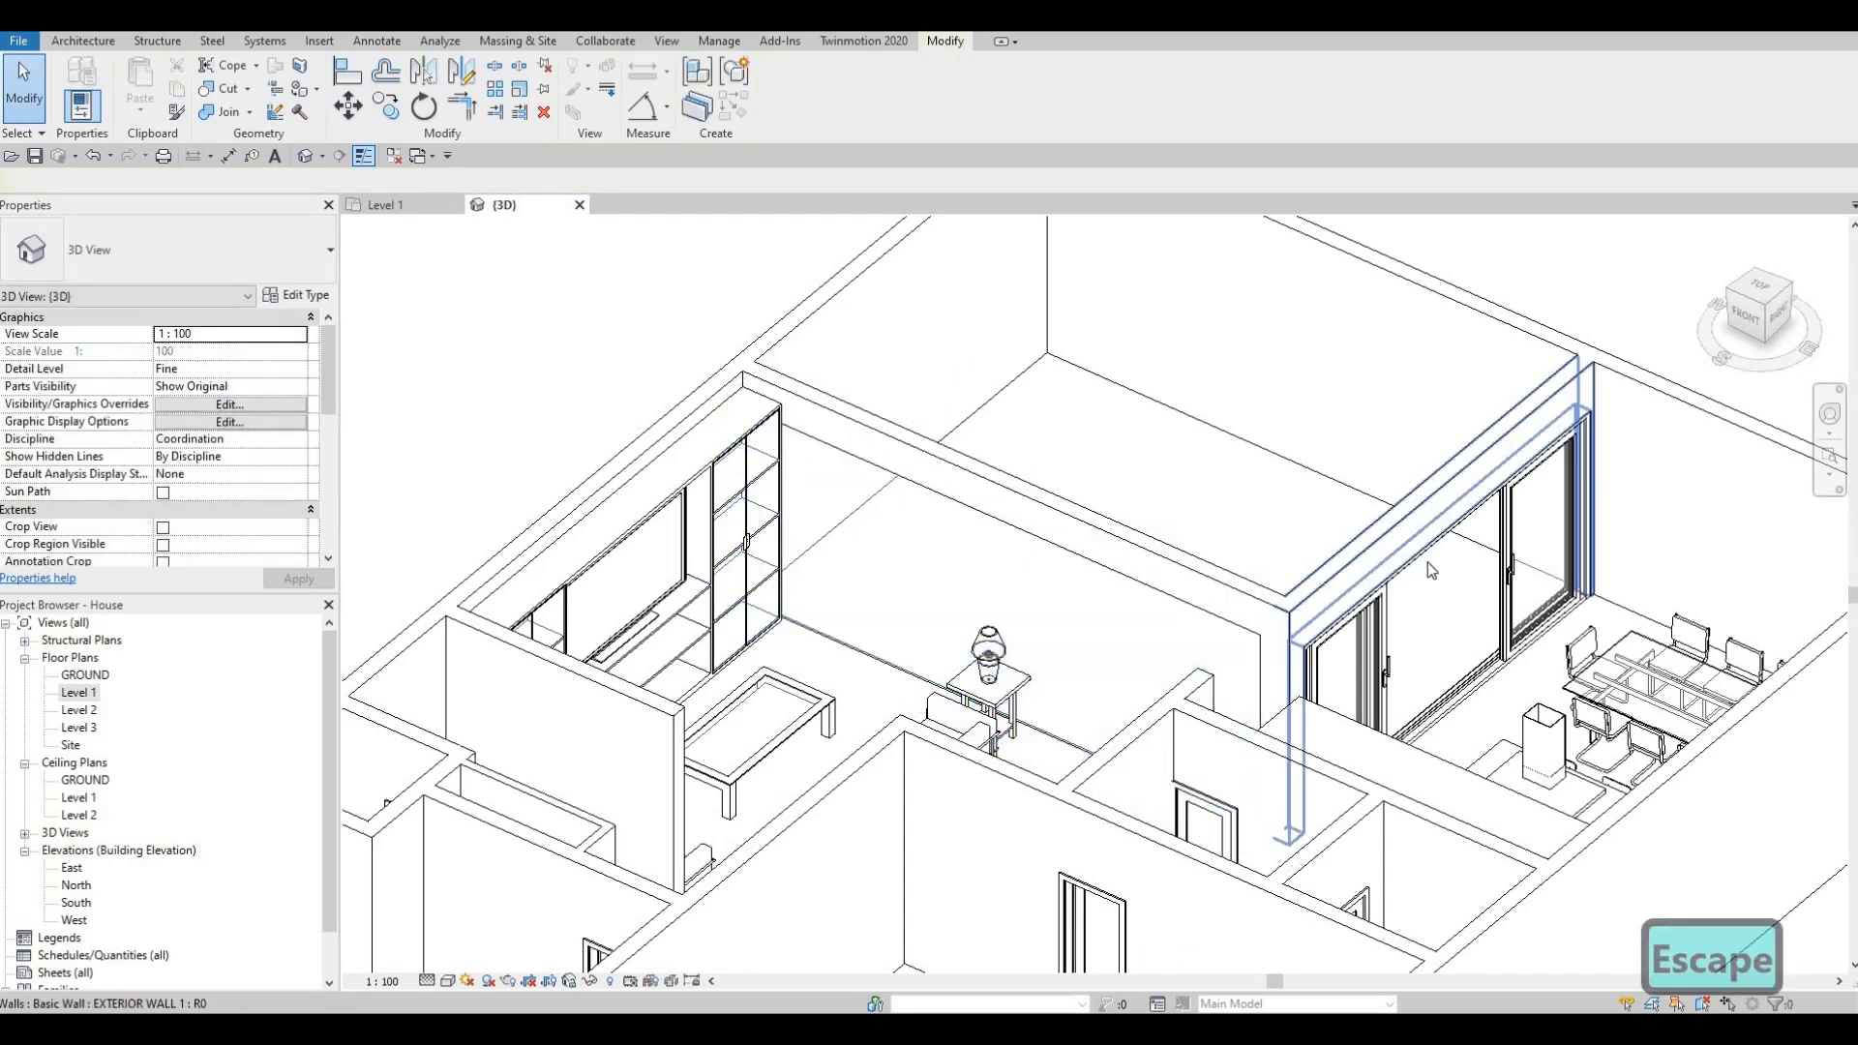
# Check the sliding door's height in its type properties.
pyautogui.click(1335, 677)
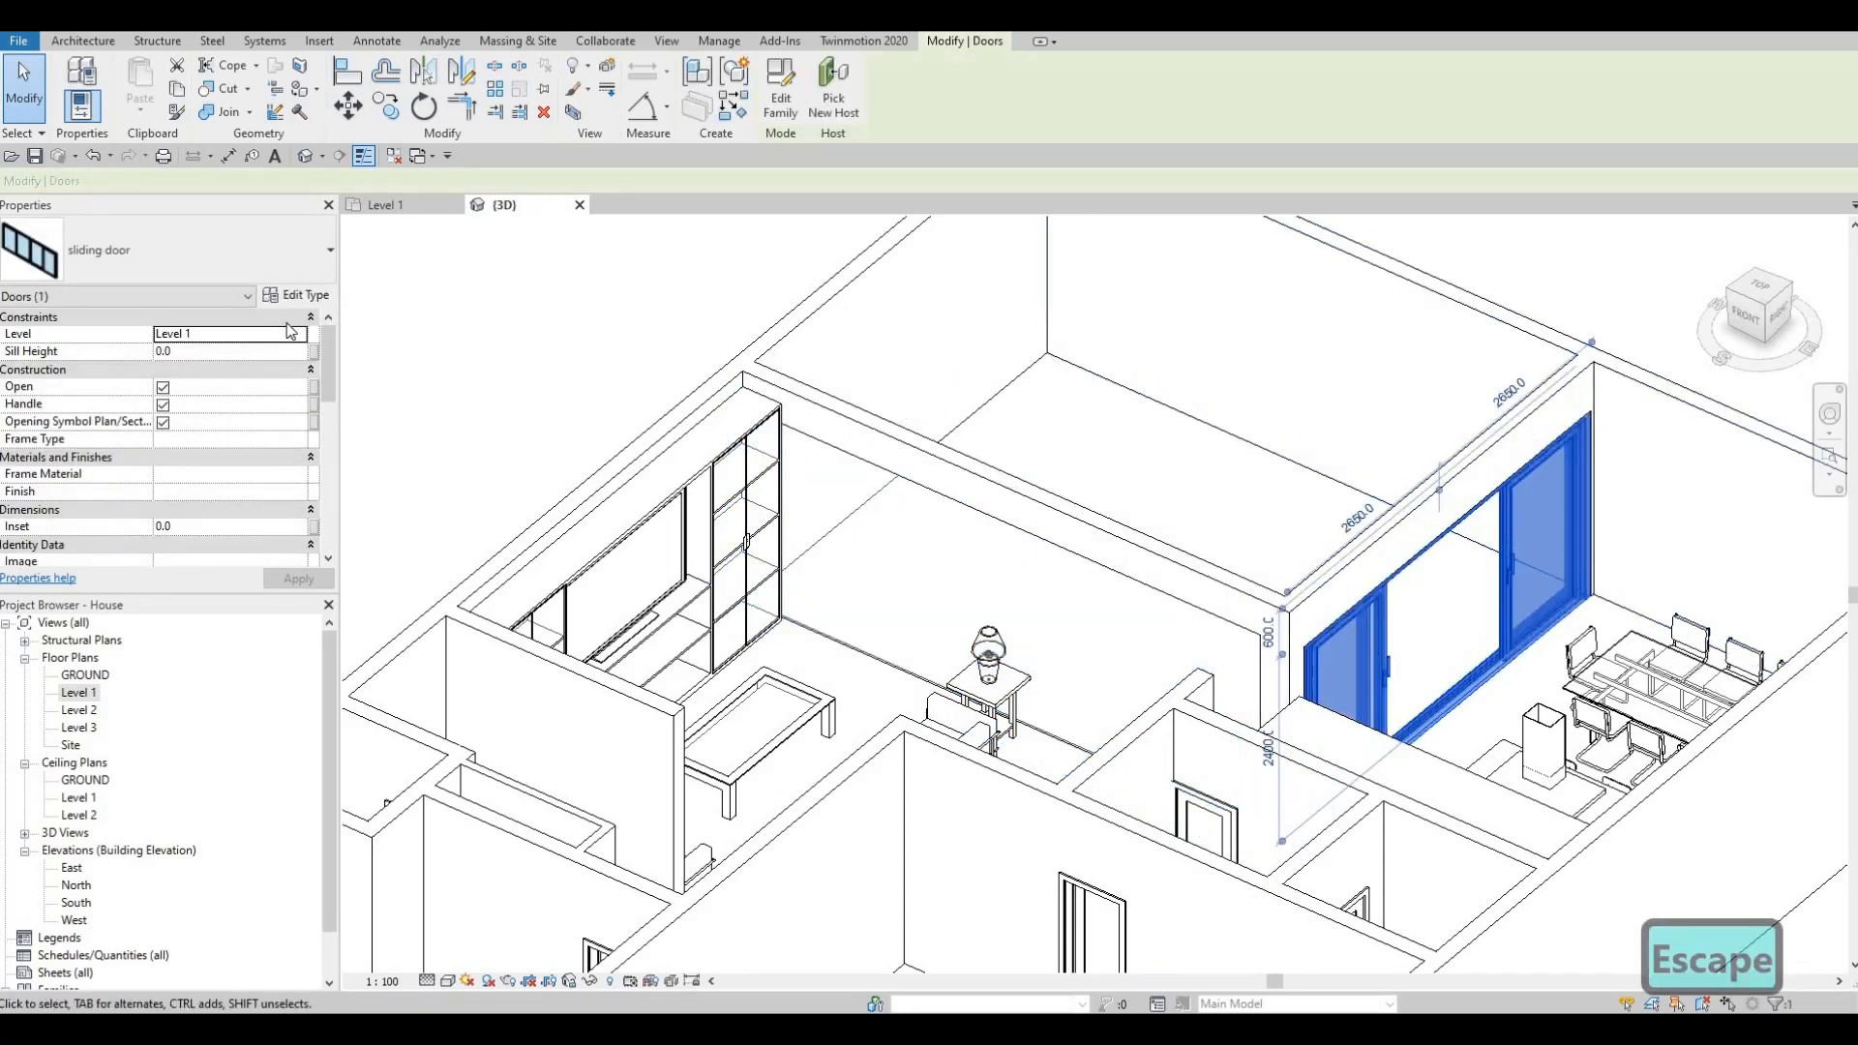
pyautogui.click(296, 295)
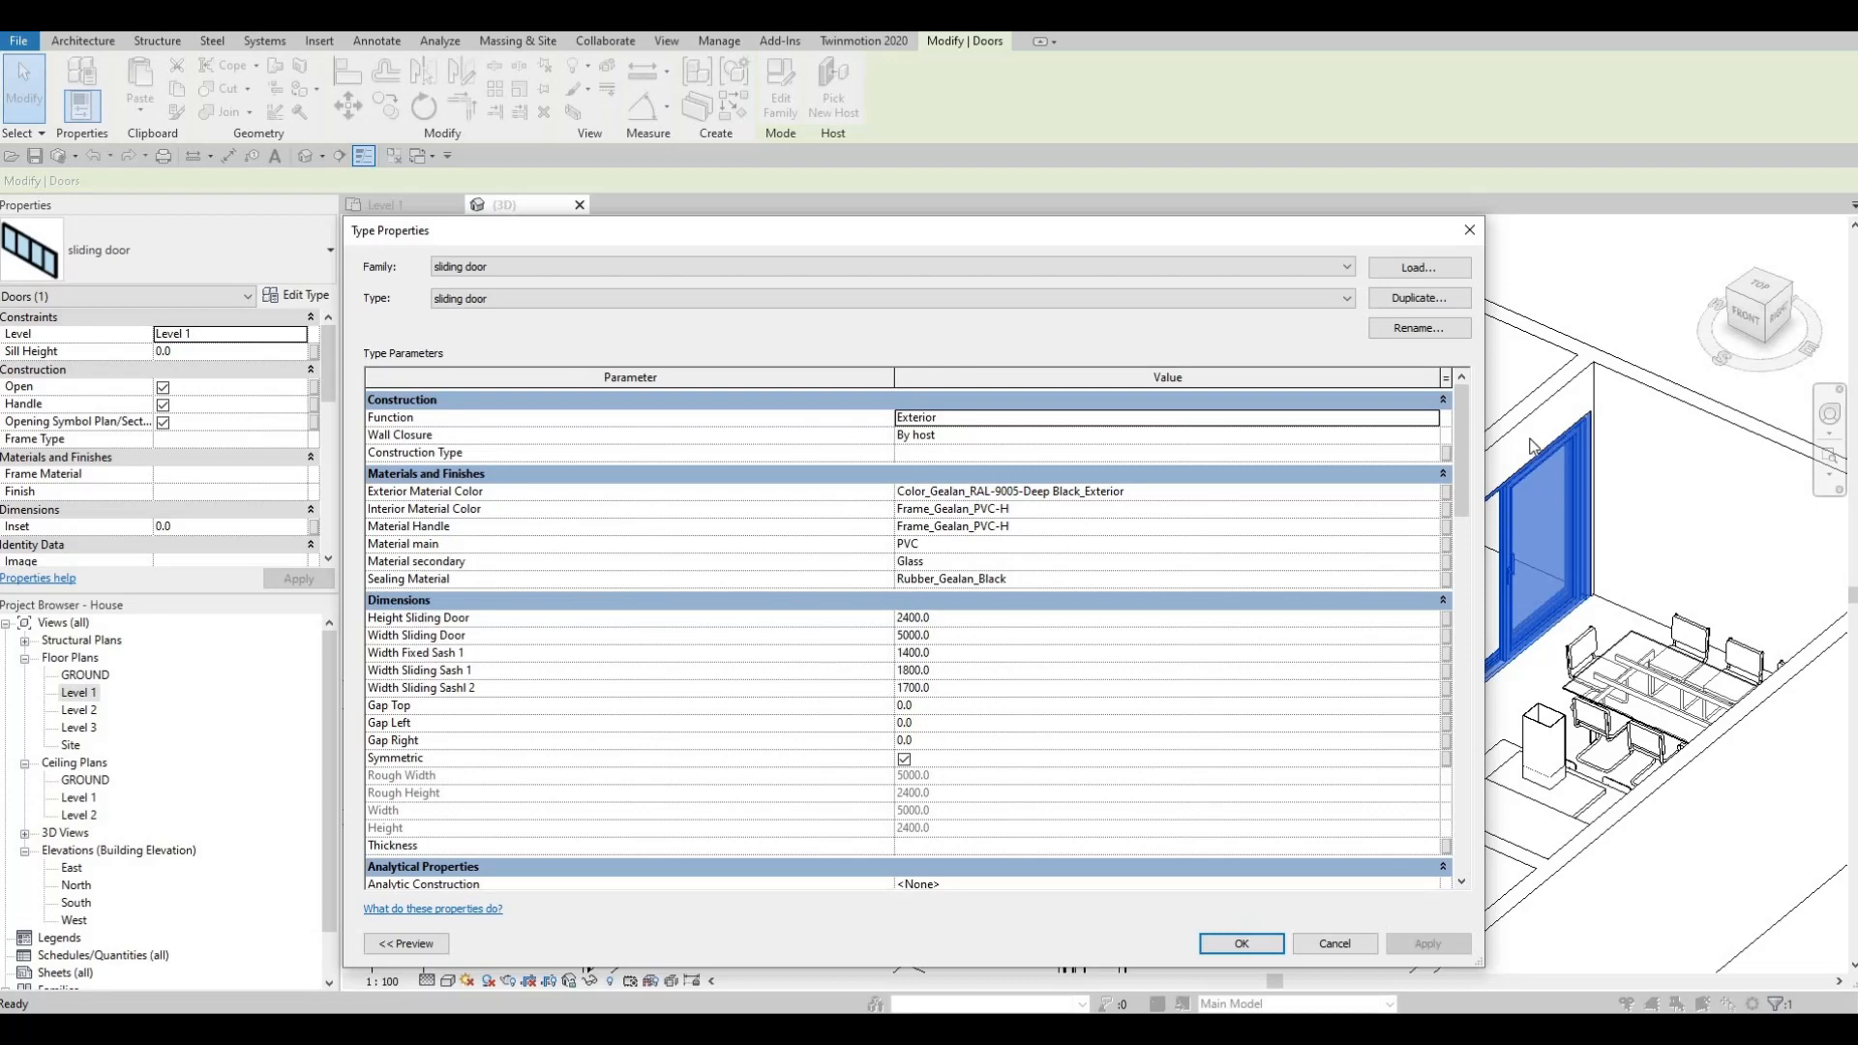
pyautogui.press('Escape')
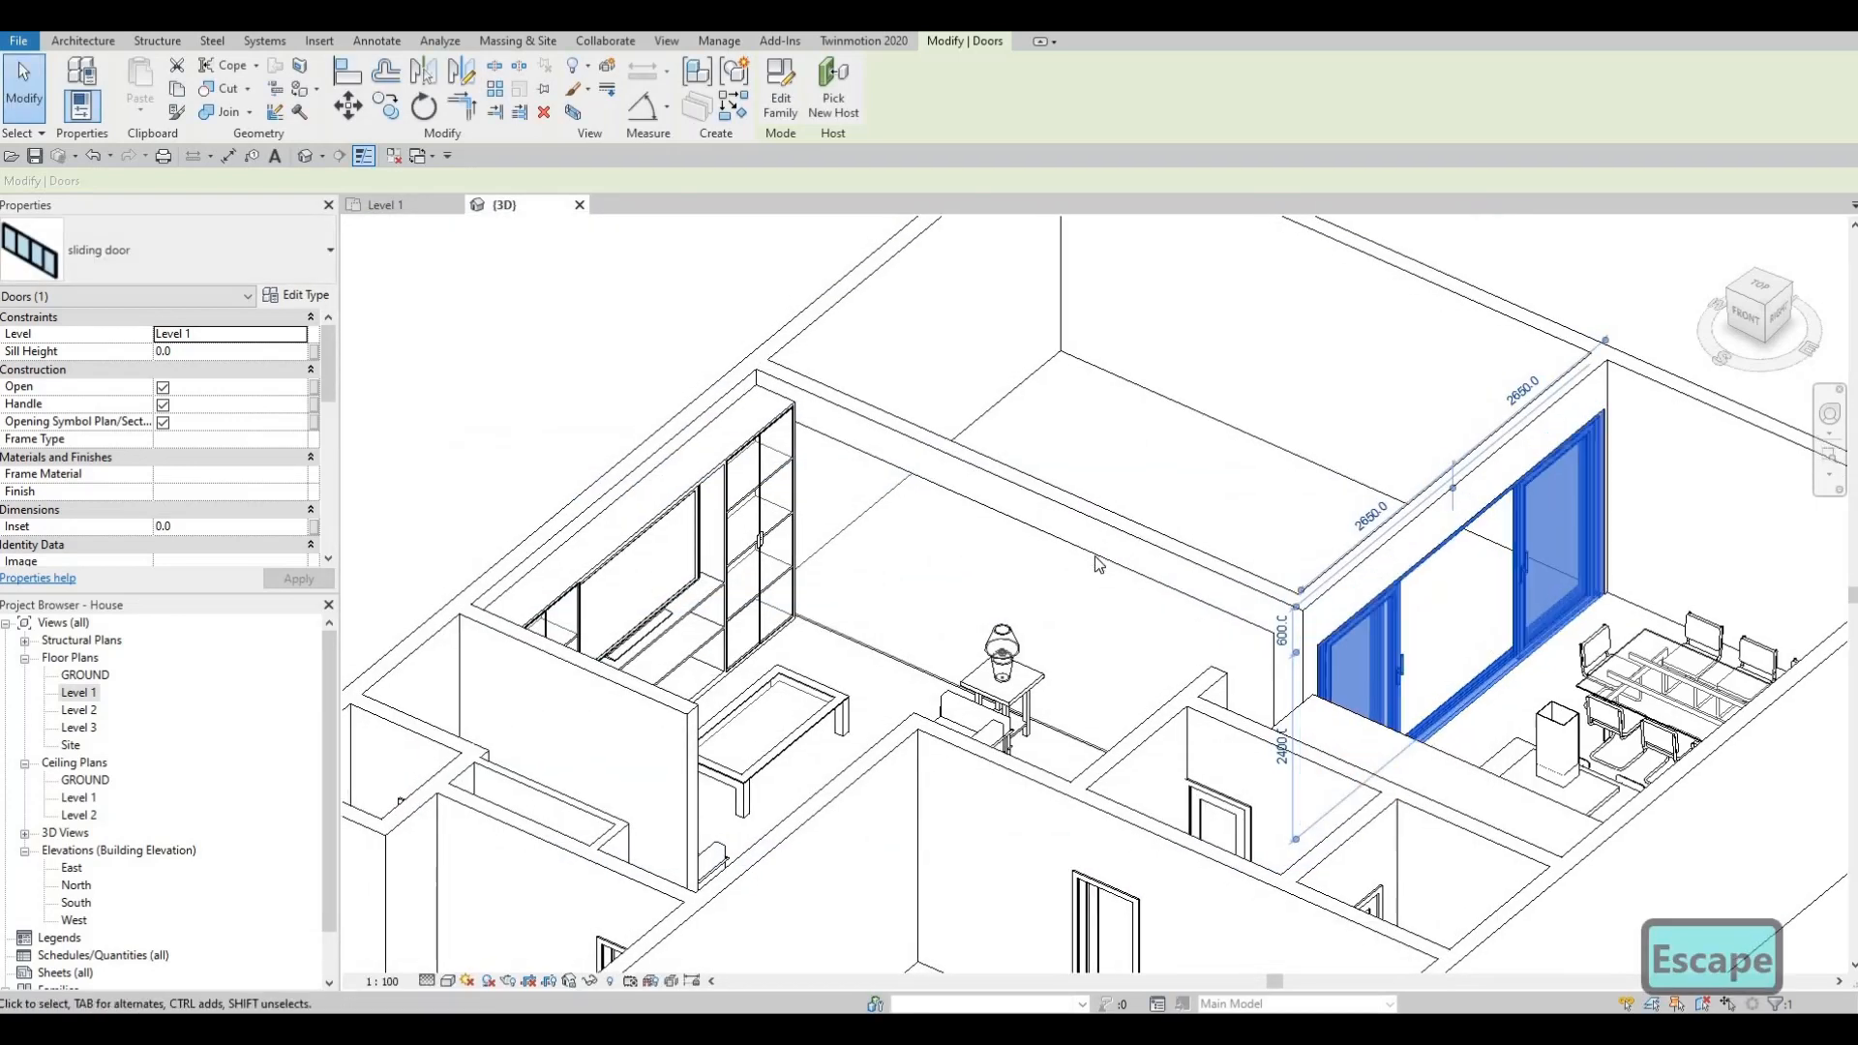
pyautogui.press('Escape')
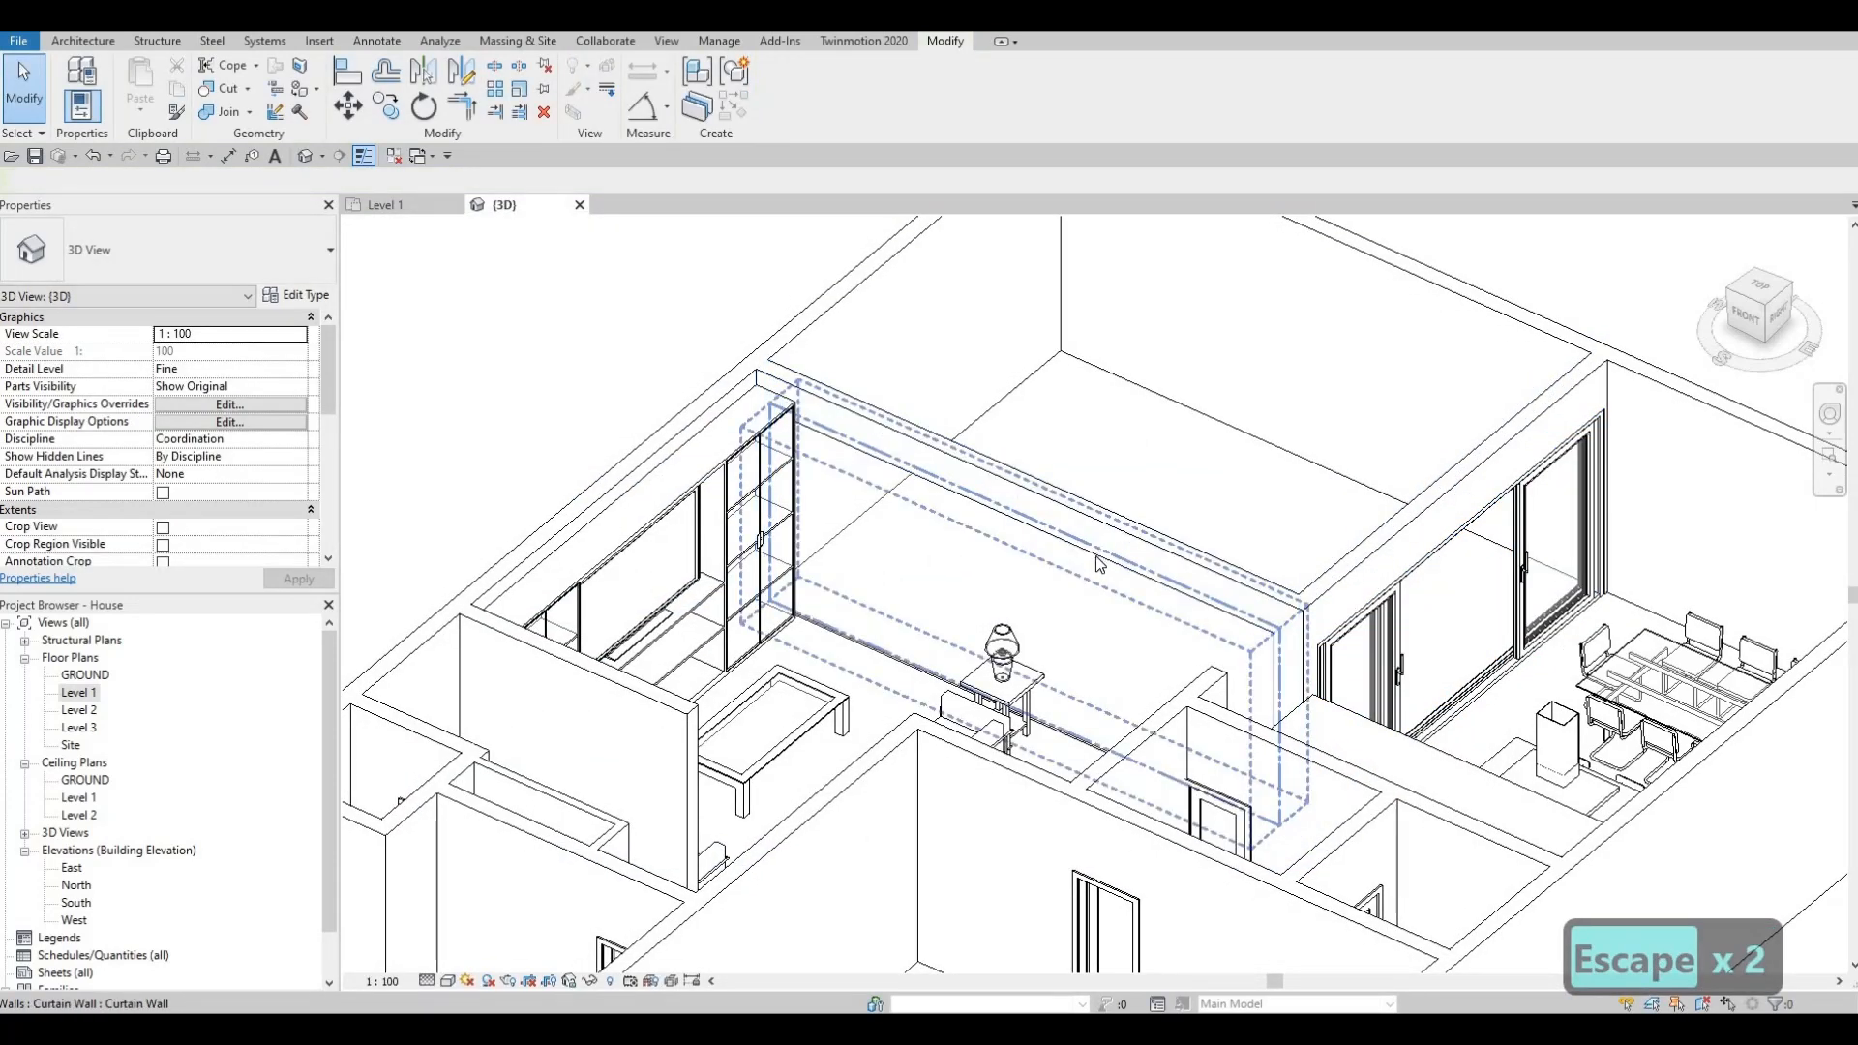
# Set the Top Offset of the curtain wall to -600 and apply it.
pyautogui.click(1098, 564)
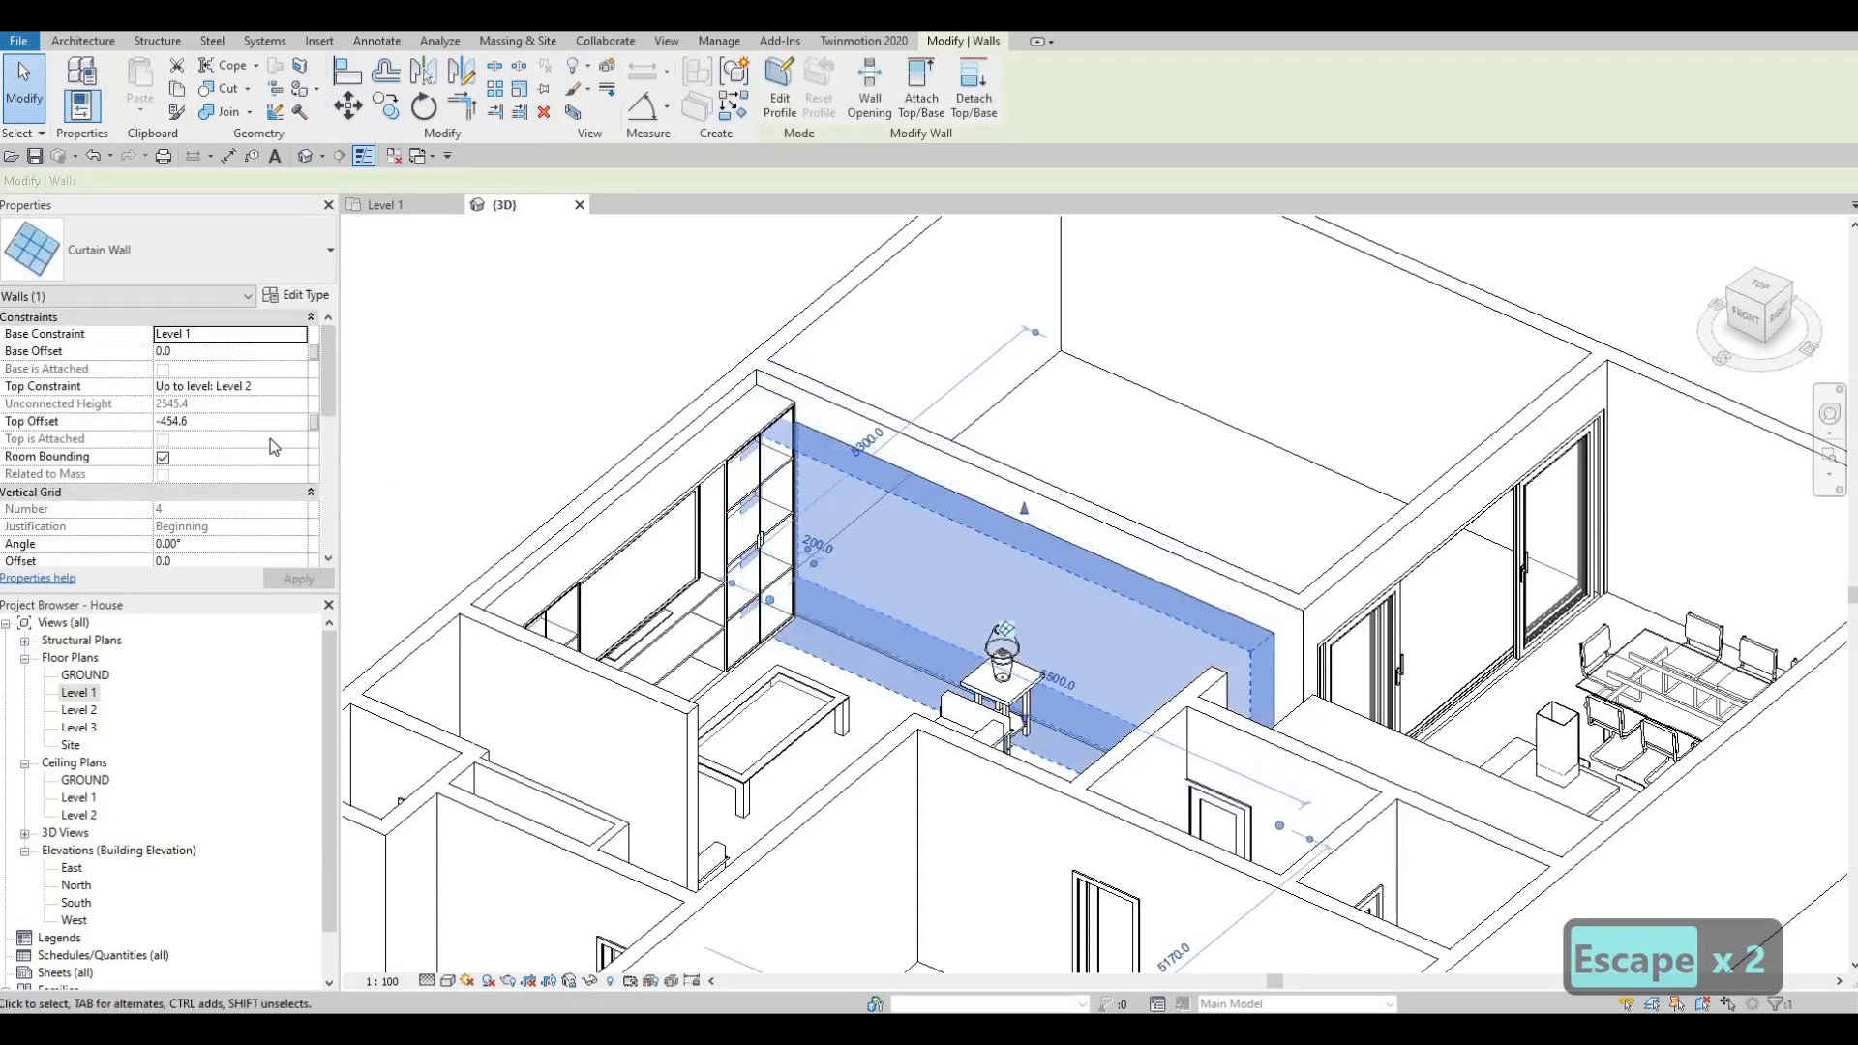
pyautogui.click(211, 423)
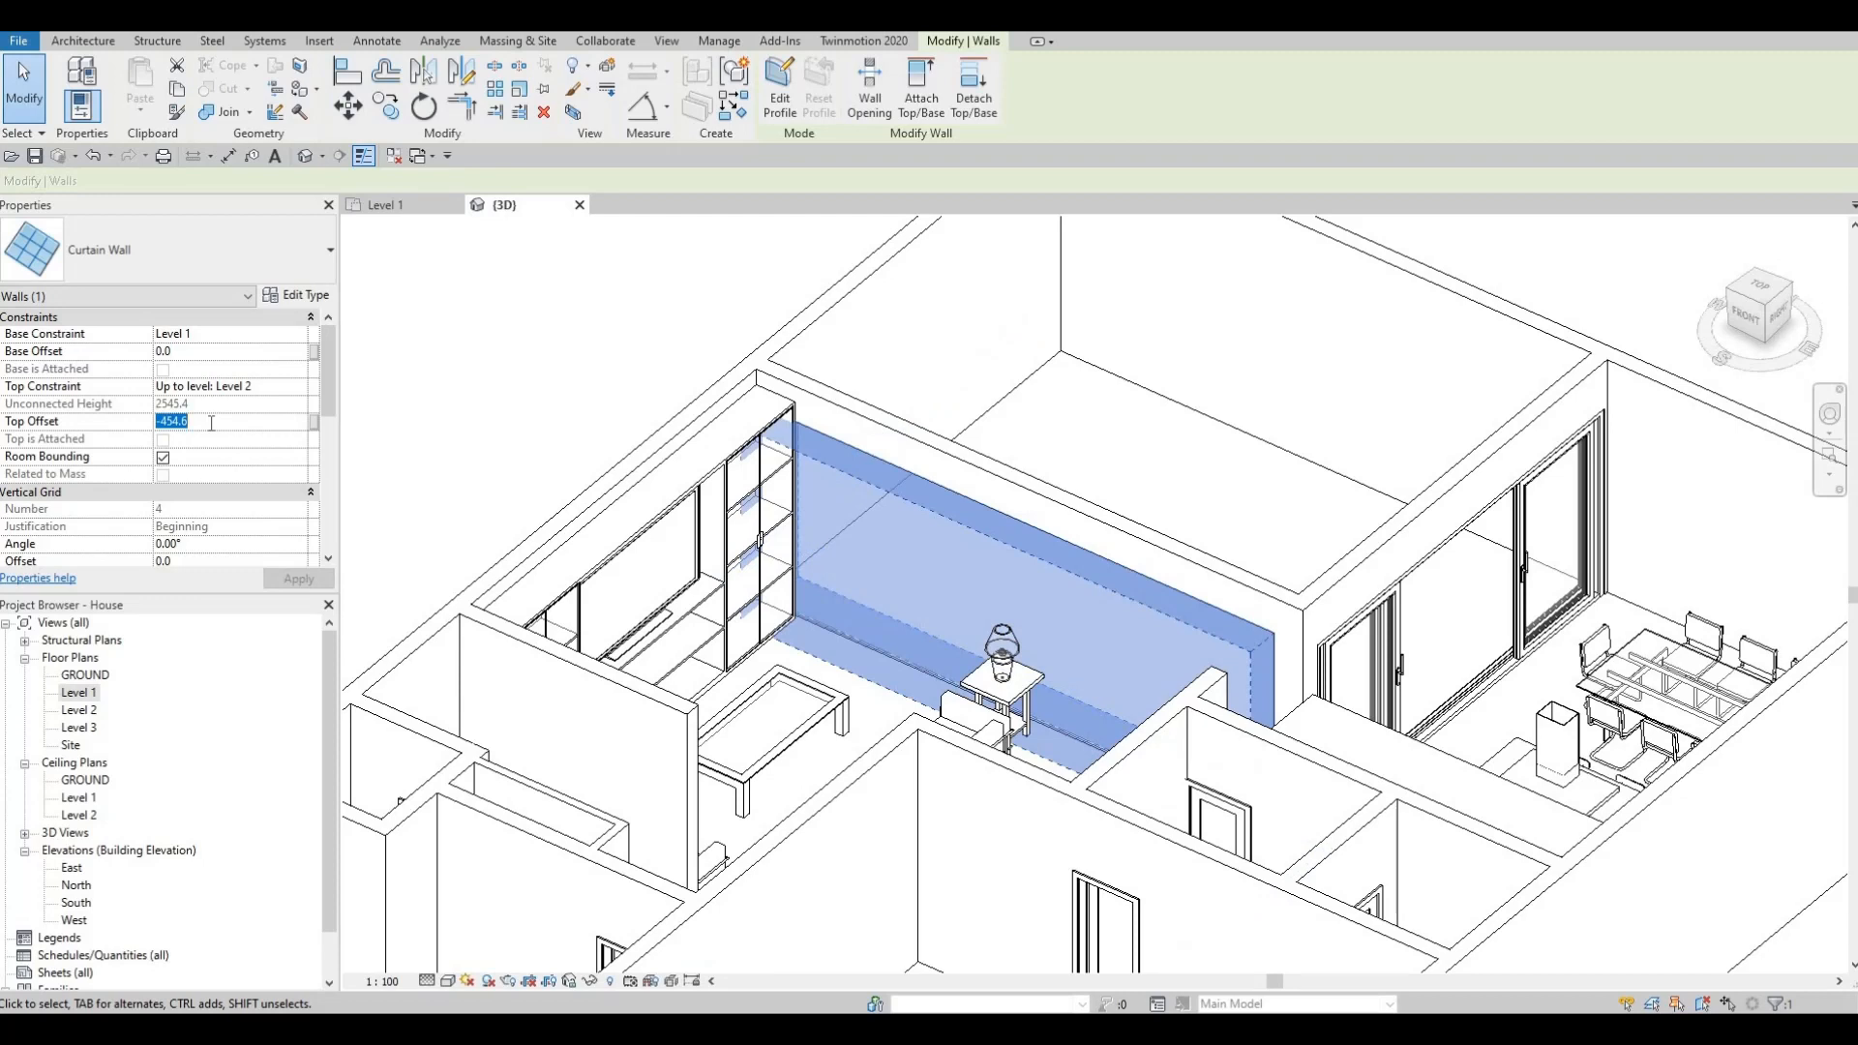
pyautogui.write('-600')
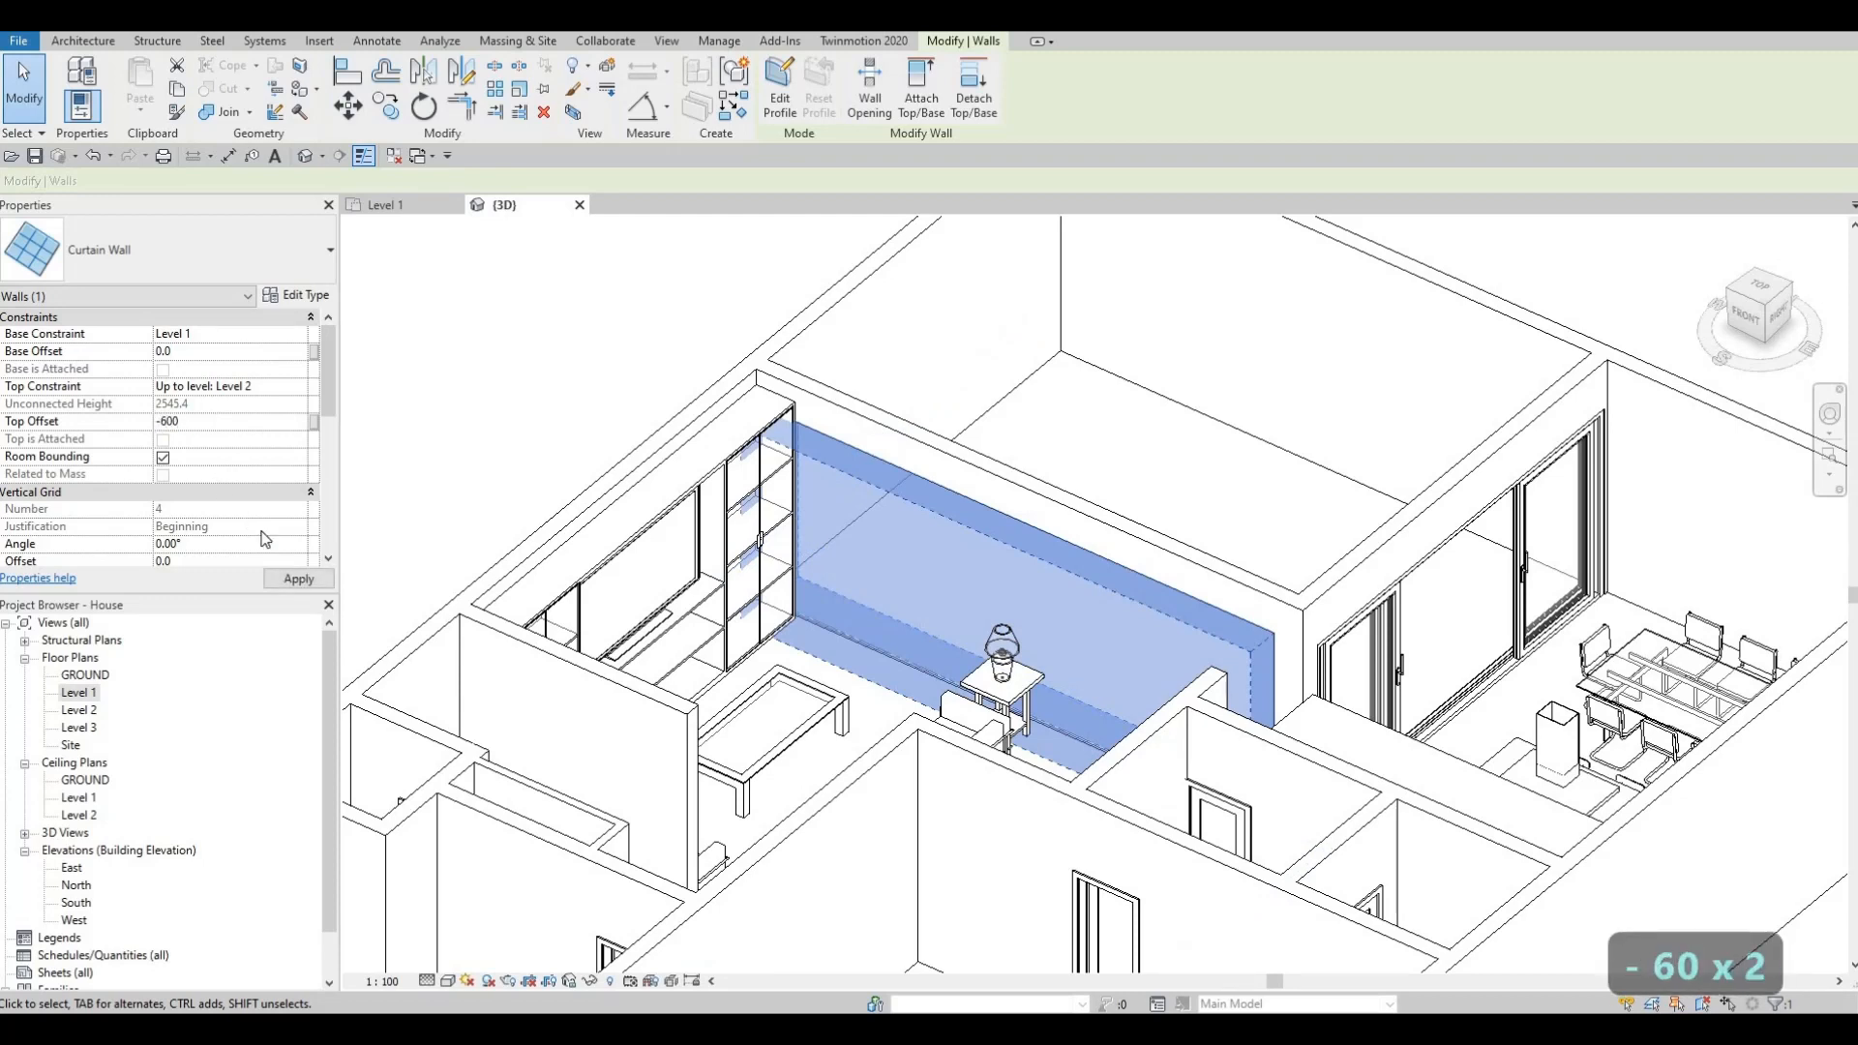
pyautogui.click(288, 582)
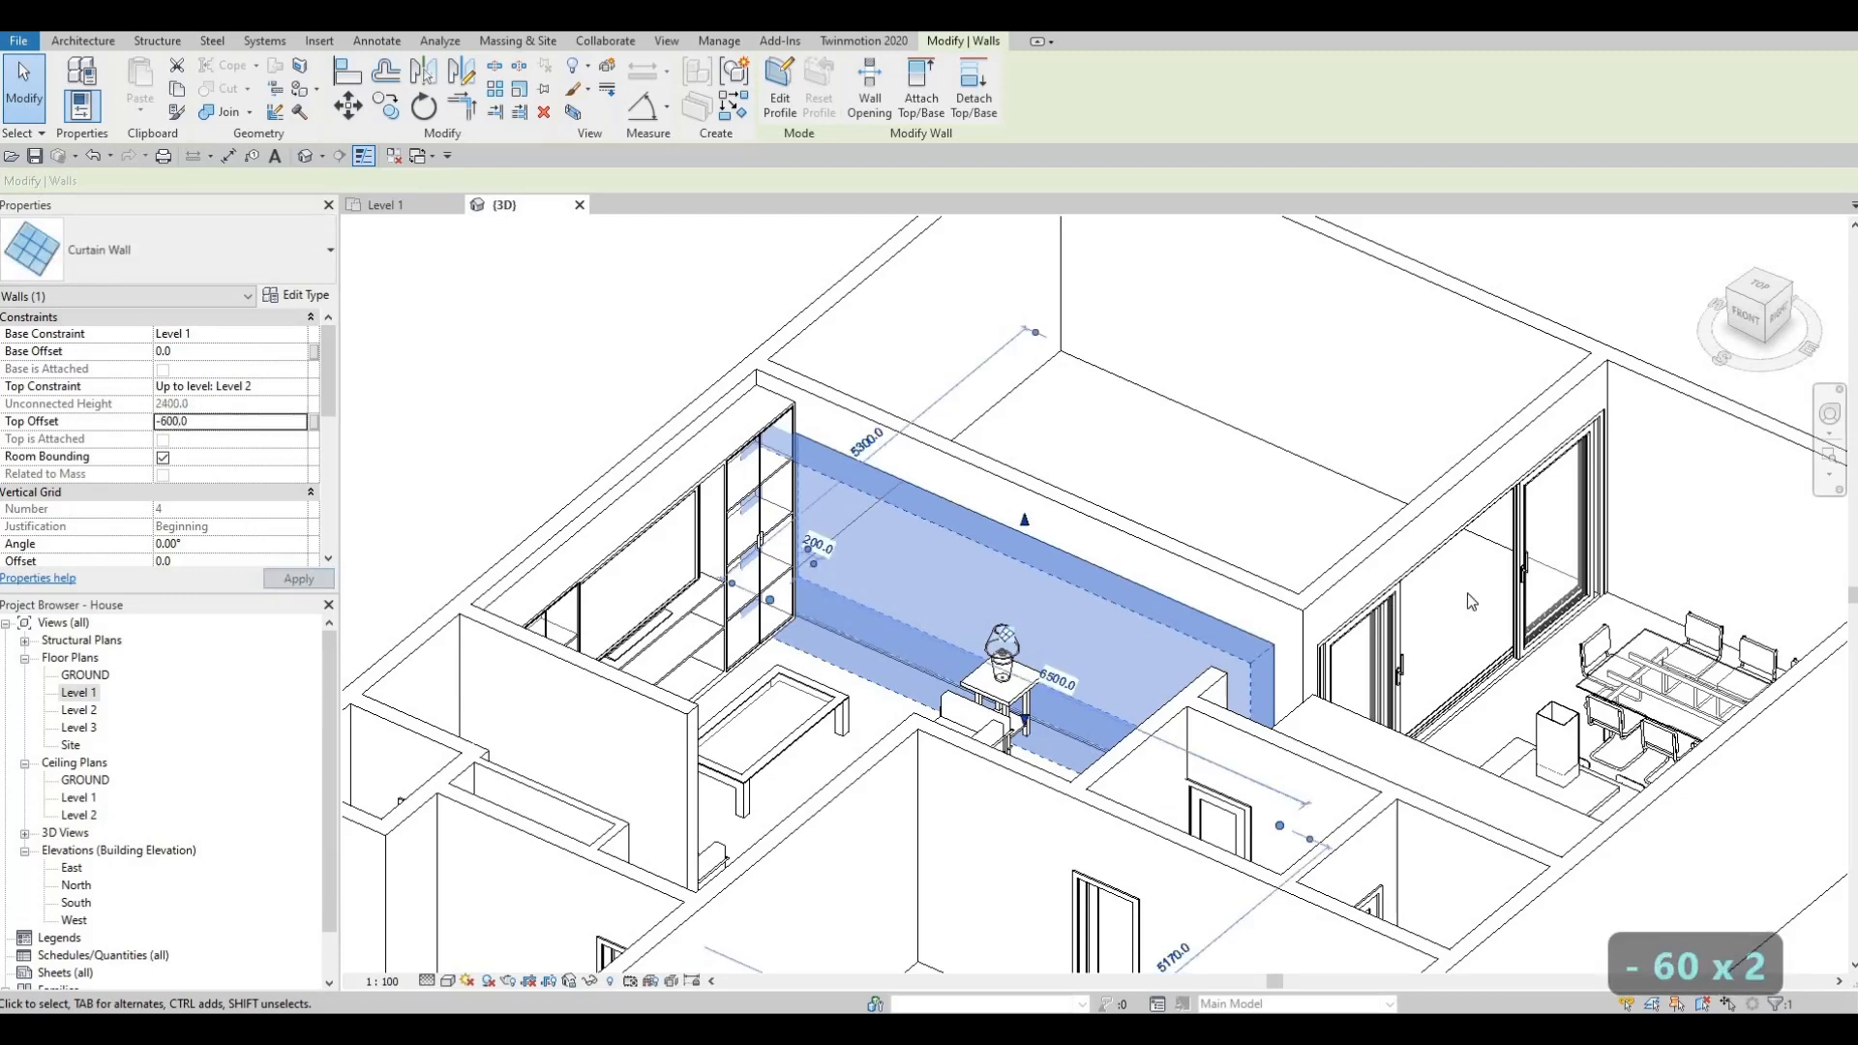
pyautogui.press('Escape')
pyautogui.press('Escape')
# Add a vertical curtain grid line across all segments at the midpoint of the embedded curtain wall, splitting it into two 3250 mm halves.
pyautogui.keyDown('shift'); pyautogui.moveTo(1258, 580); pyautogui.dragTo(1064, 600, button='middle'); pyautogui.keyUp('shift')
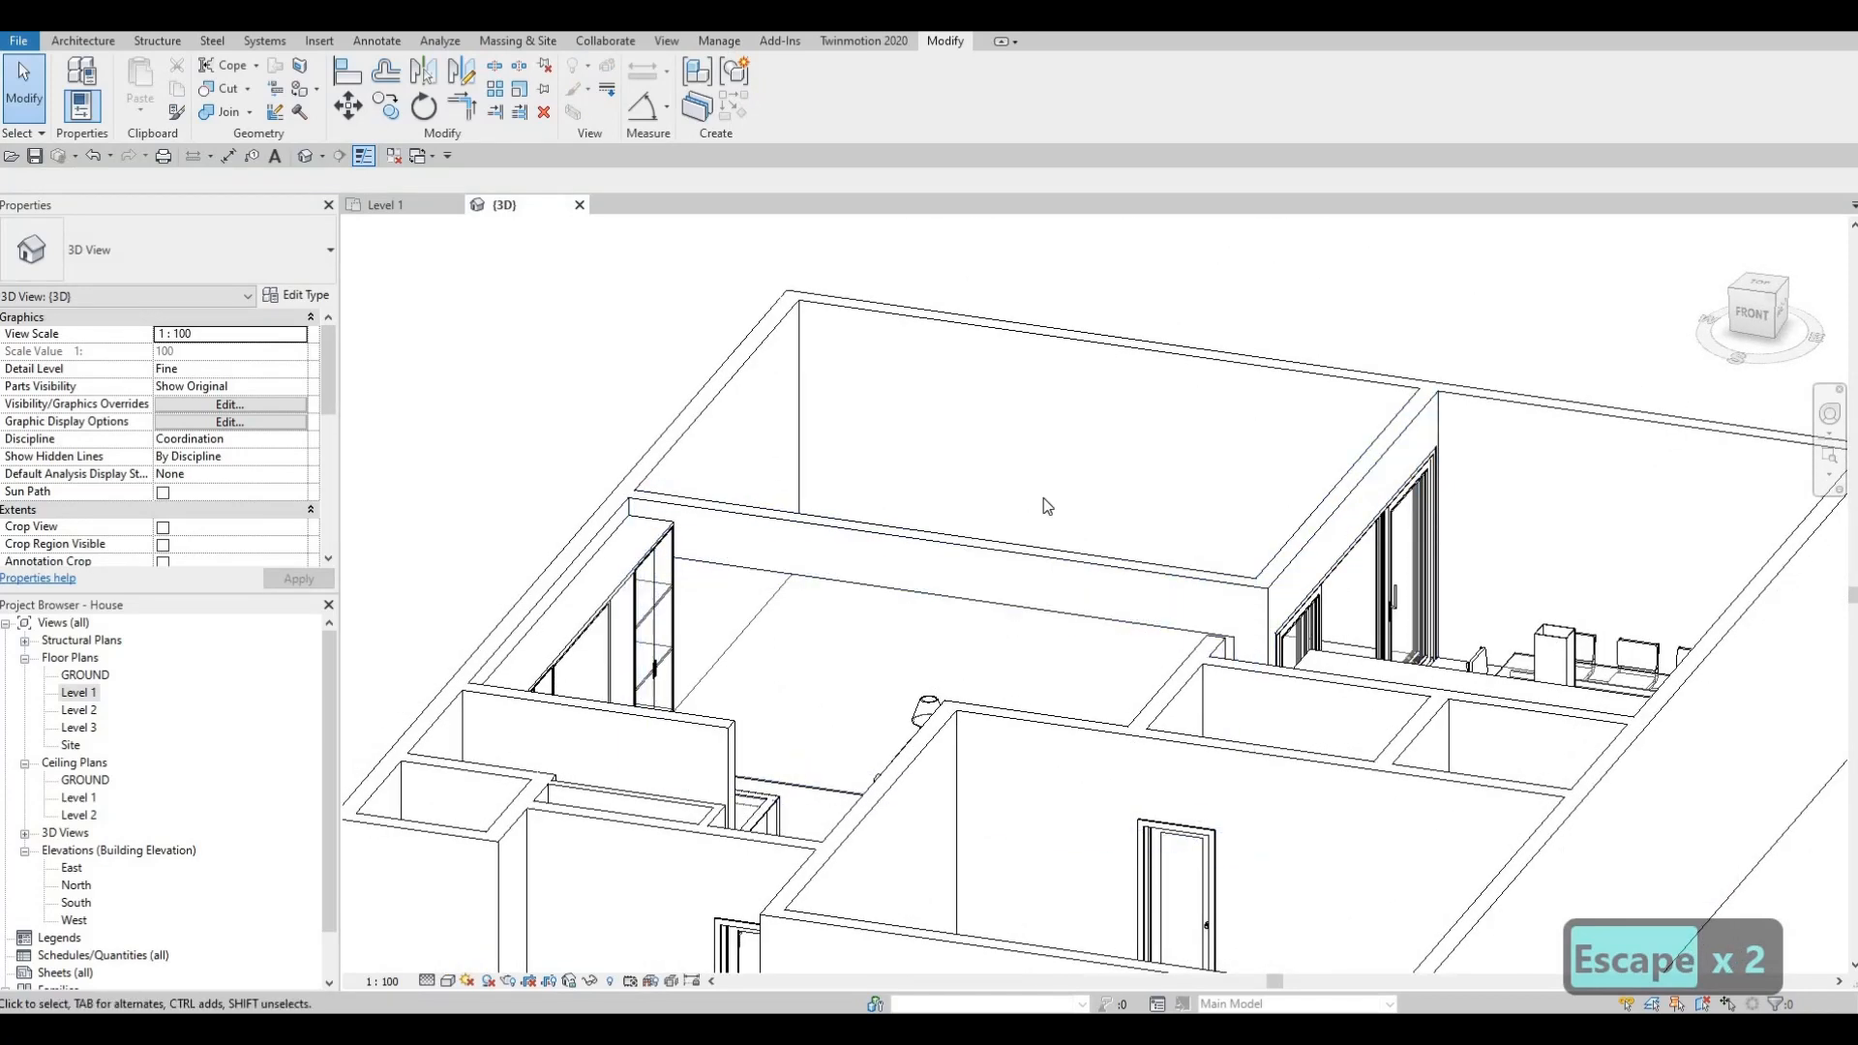
pyautogui.scroll(-3, 1045, 503)
pyautogui.keyDown('shift'); pyautogui.moveTo(1045, 503); pyautogui.dragTo(1013, 559, button='middle'); pyautogui.keyUp('shift')
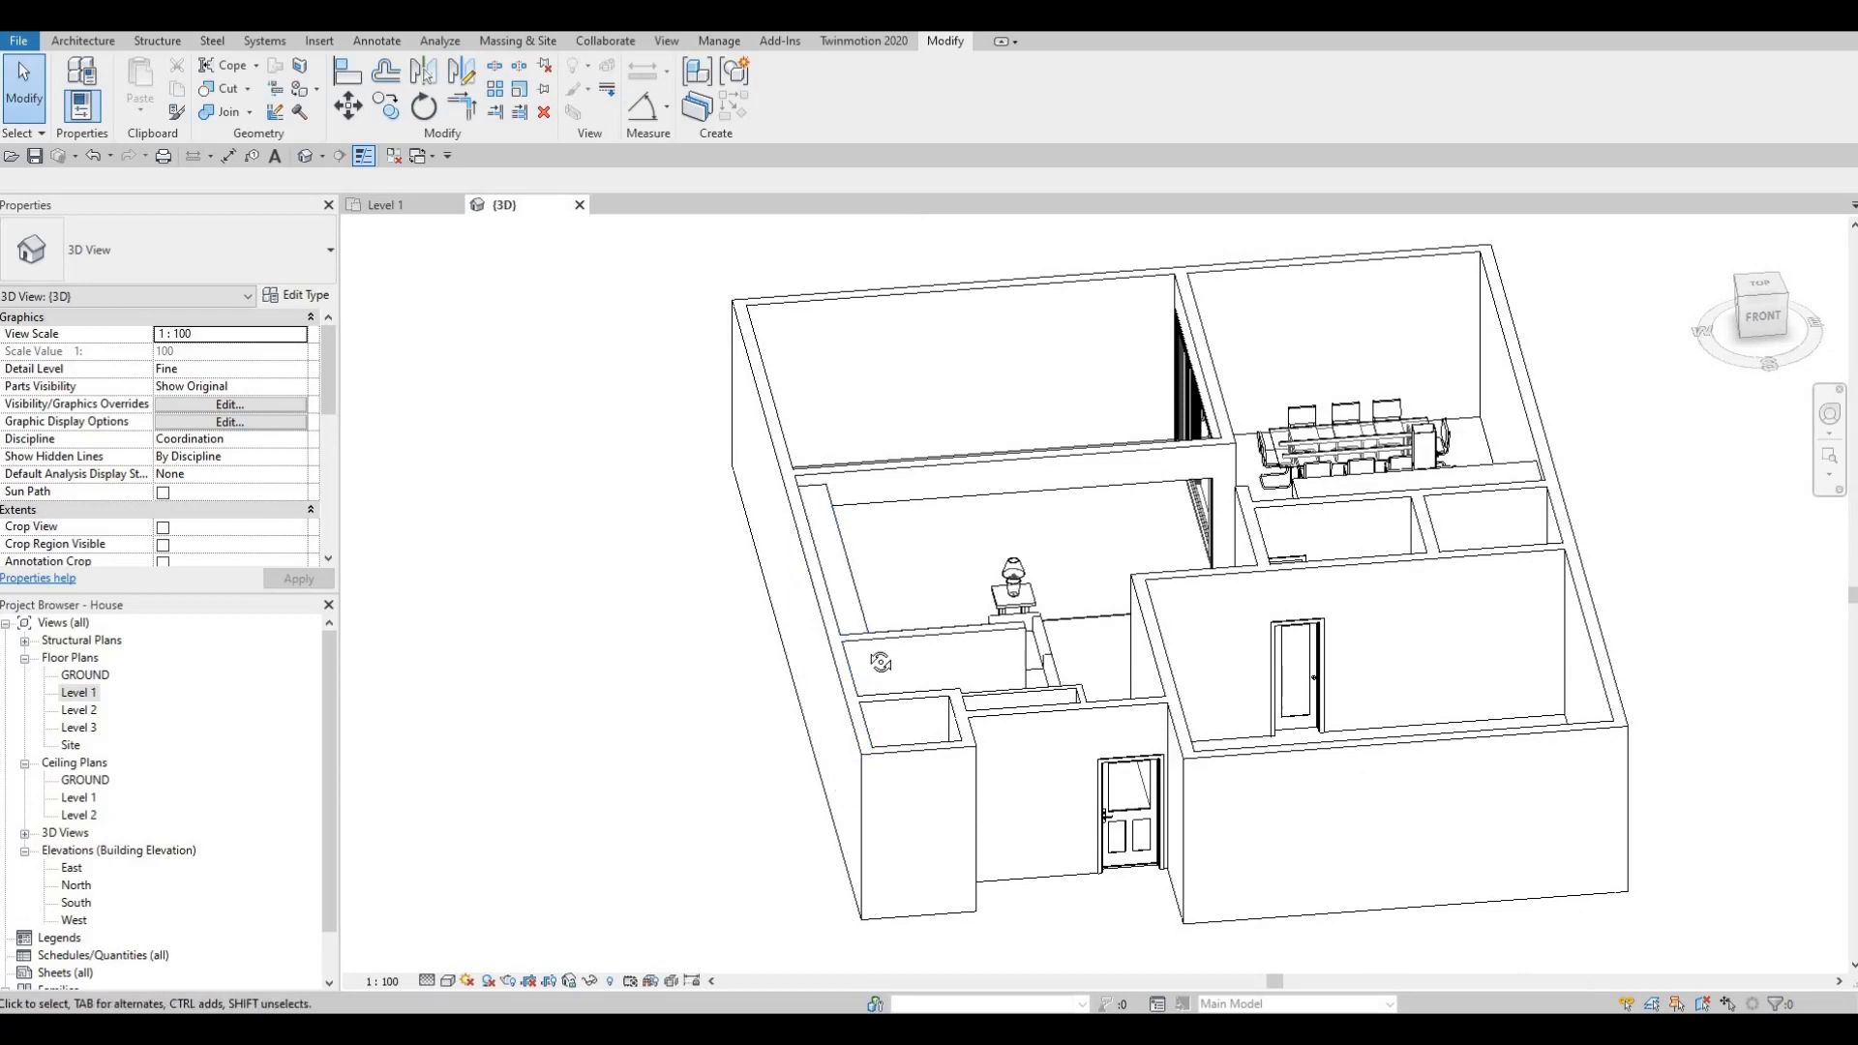
pyautogui.keyDown('shift'); pyautogui.moveTo(877, 668); pyautogui.dragTo(885, 849, button='middle'); pyautogui.keyUp('shift')
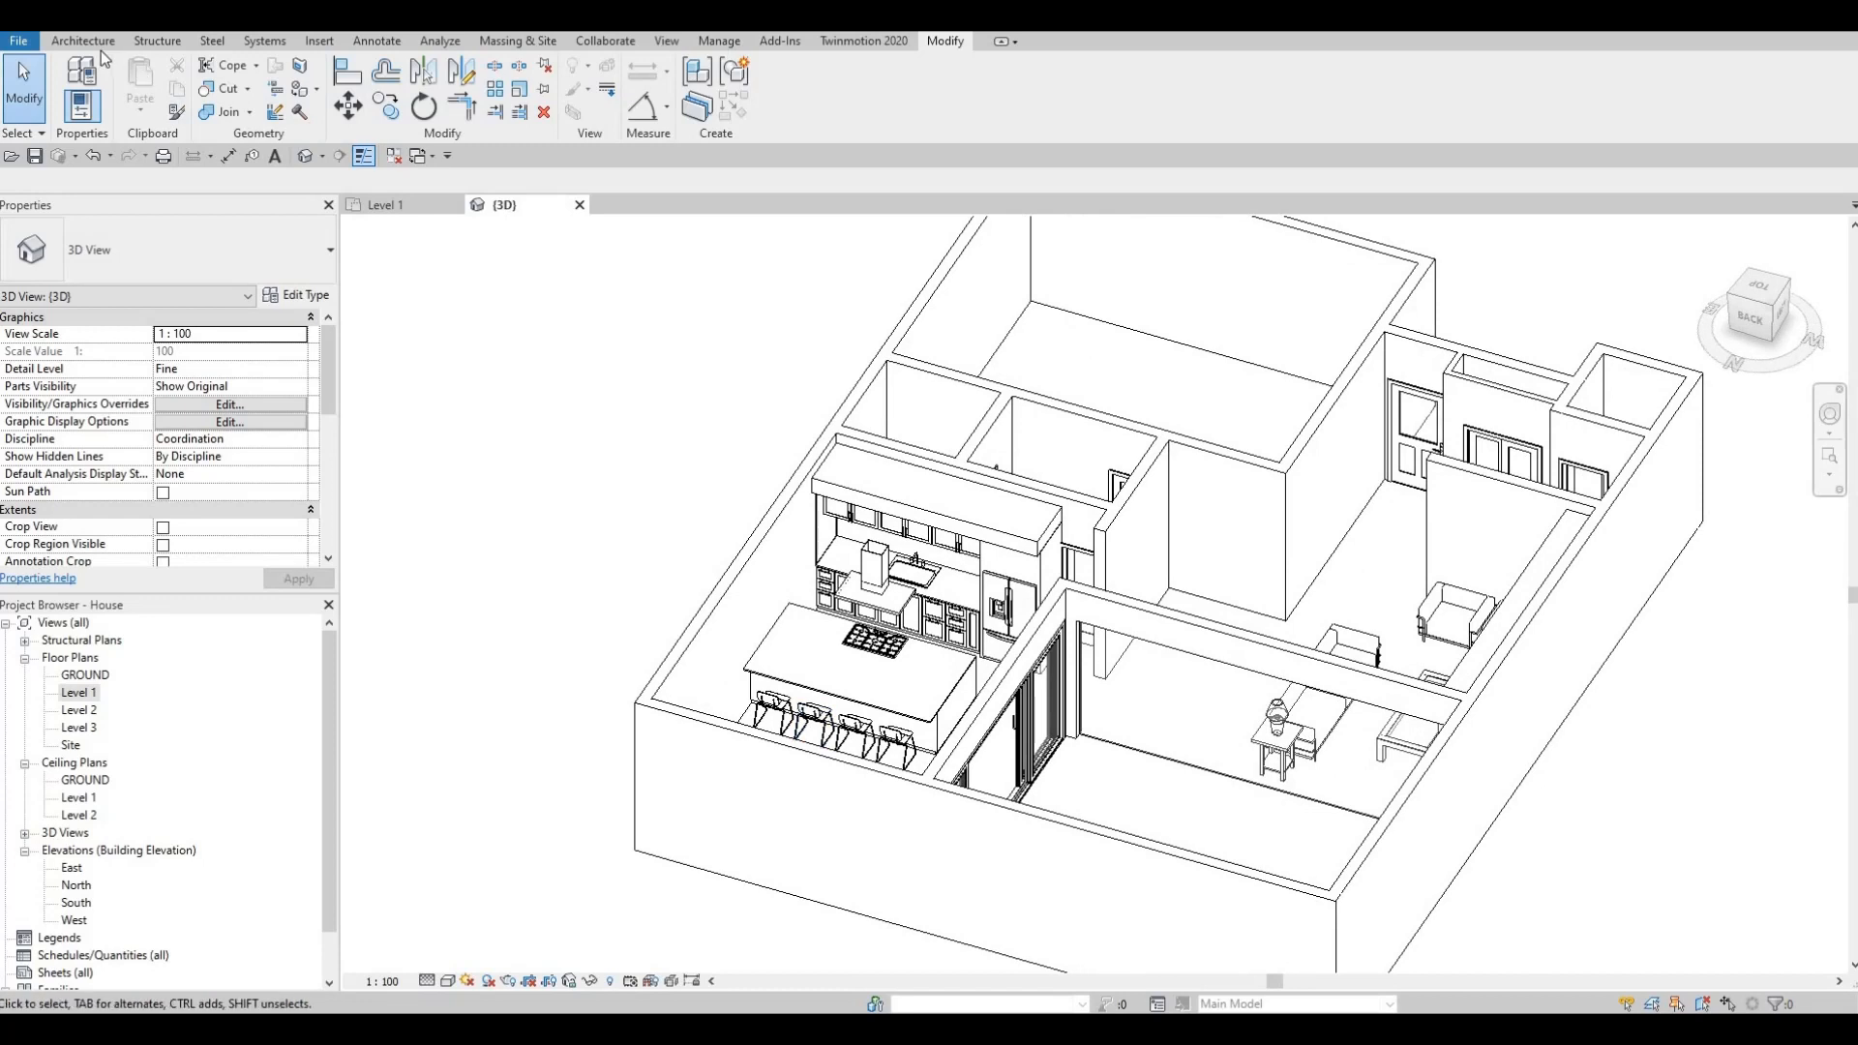
pyautogui.click(101, 44)
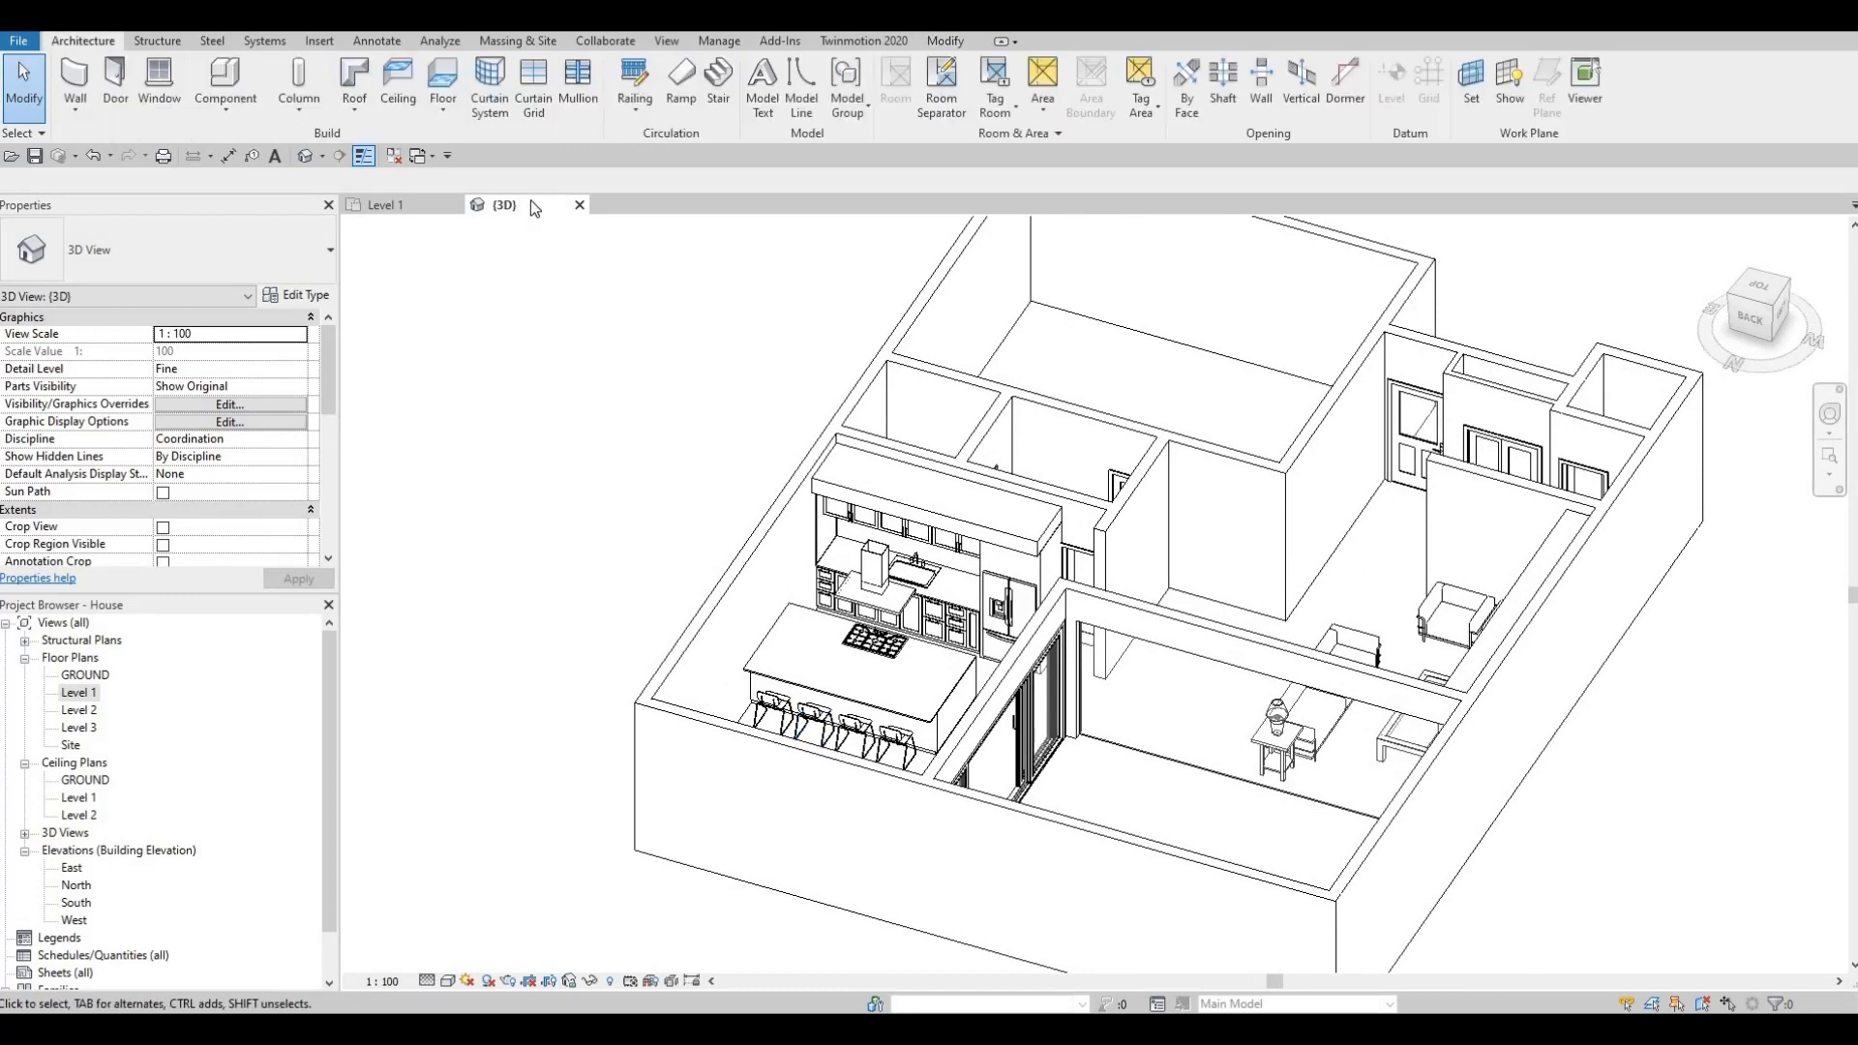
pyautogui.click(533, 107)
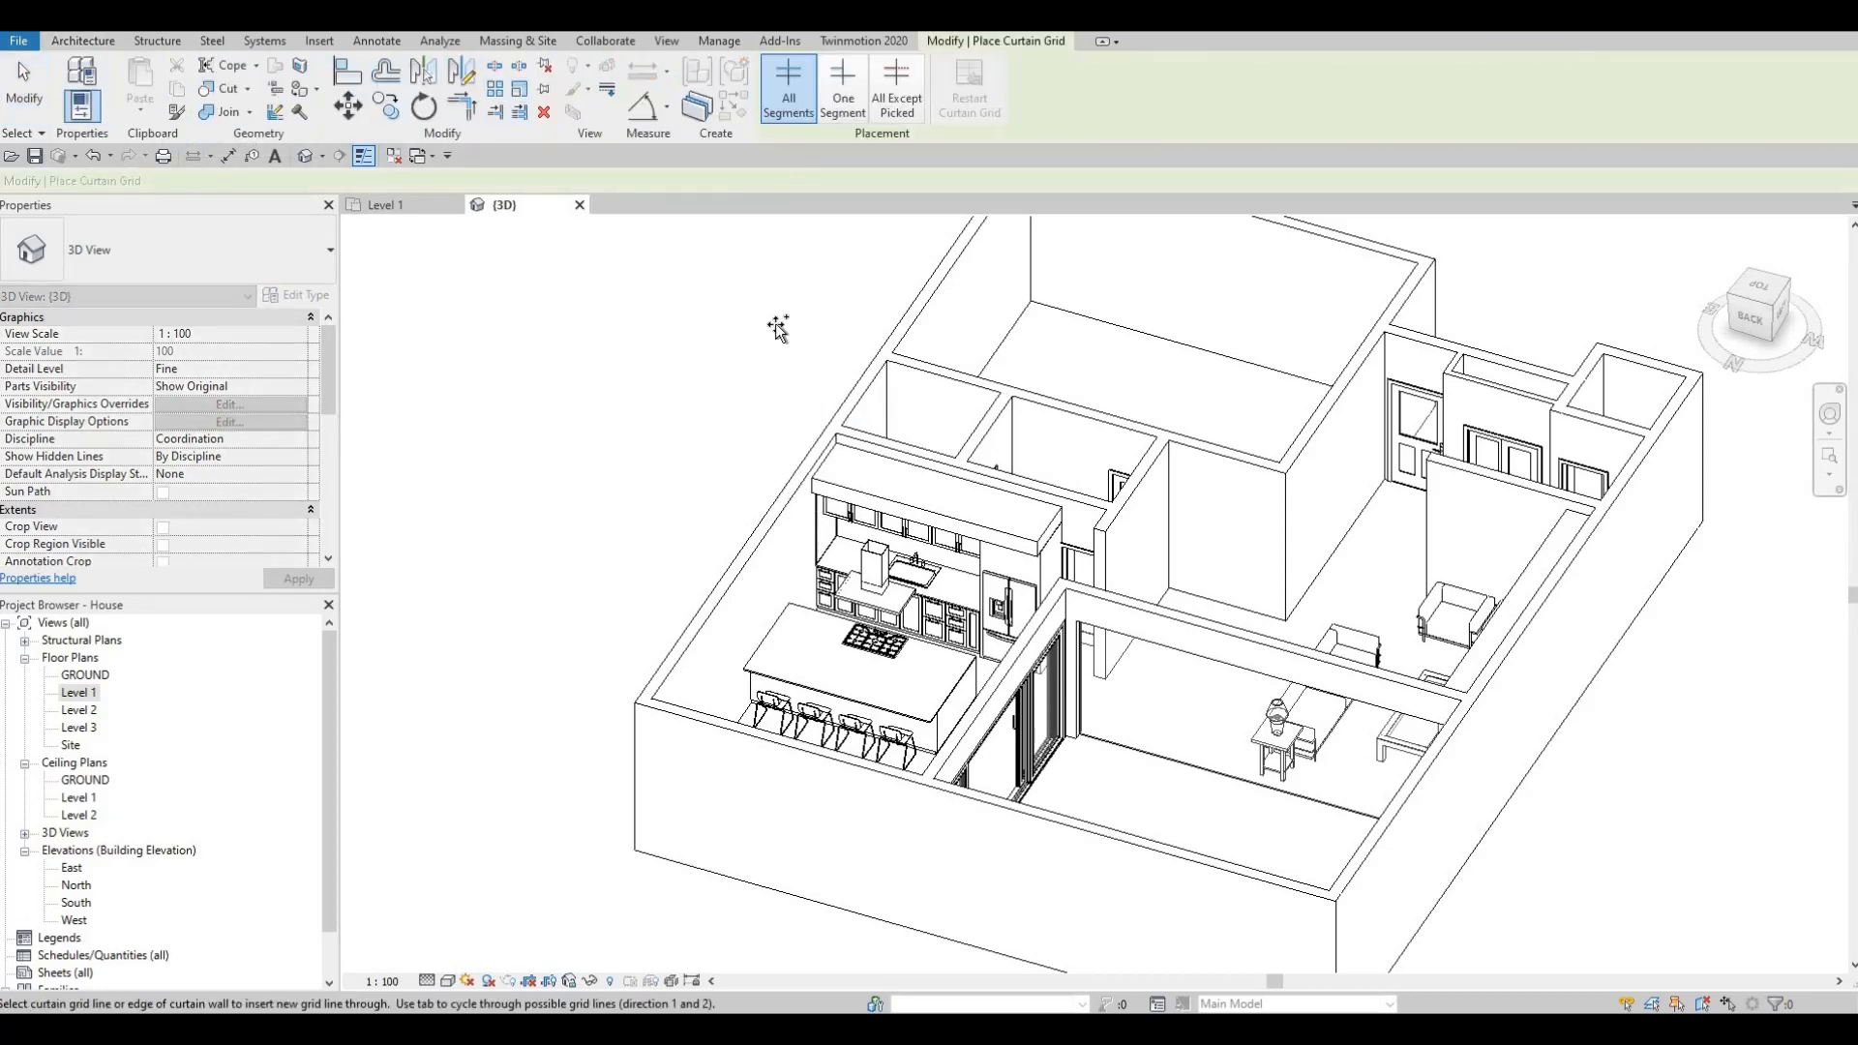
pyautogui.moveTo(1229, 796); pyautogui.dragTo(794, 115, button='middle')
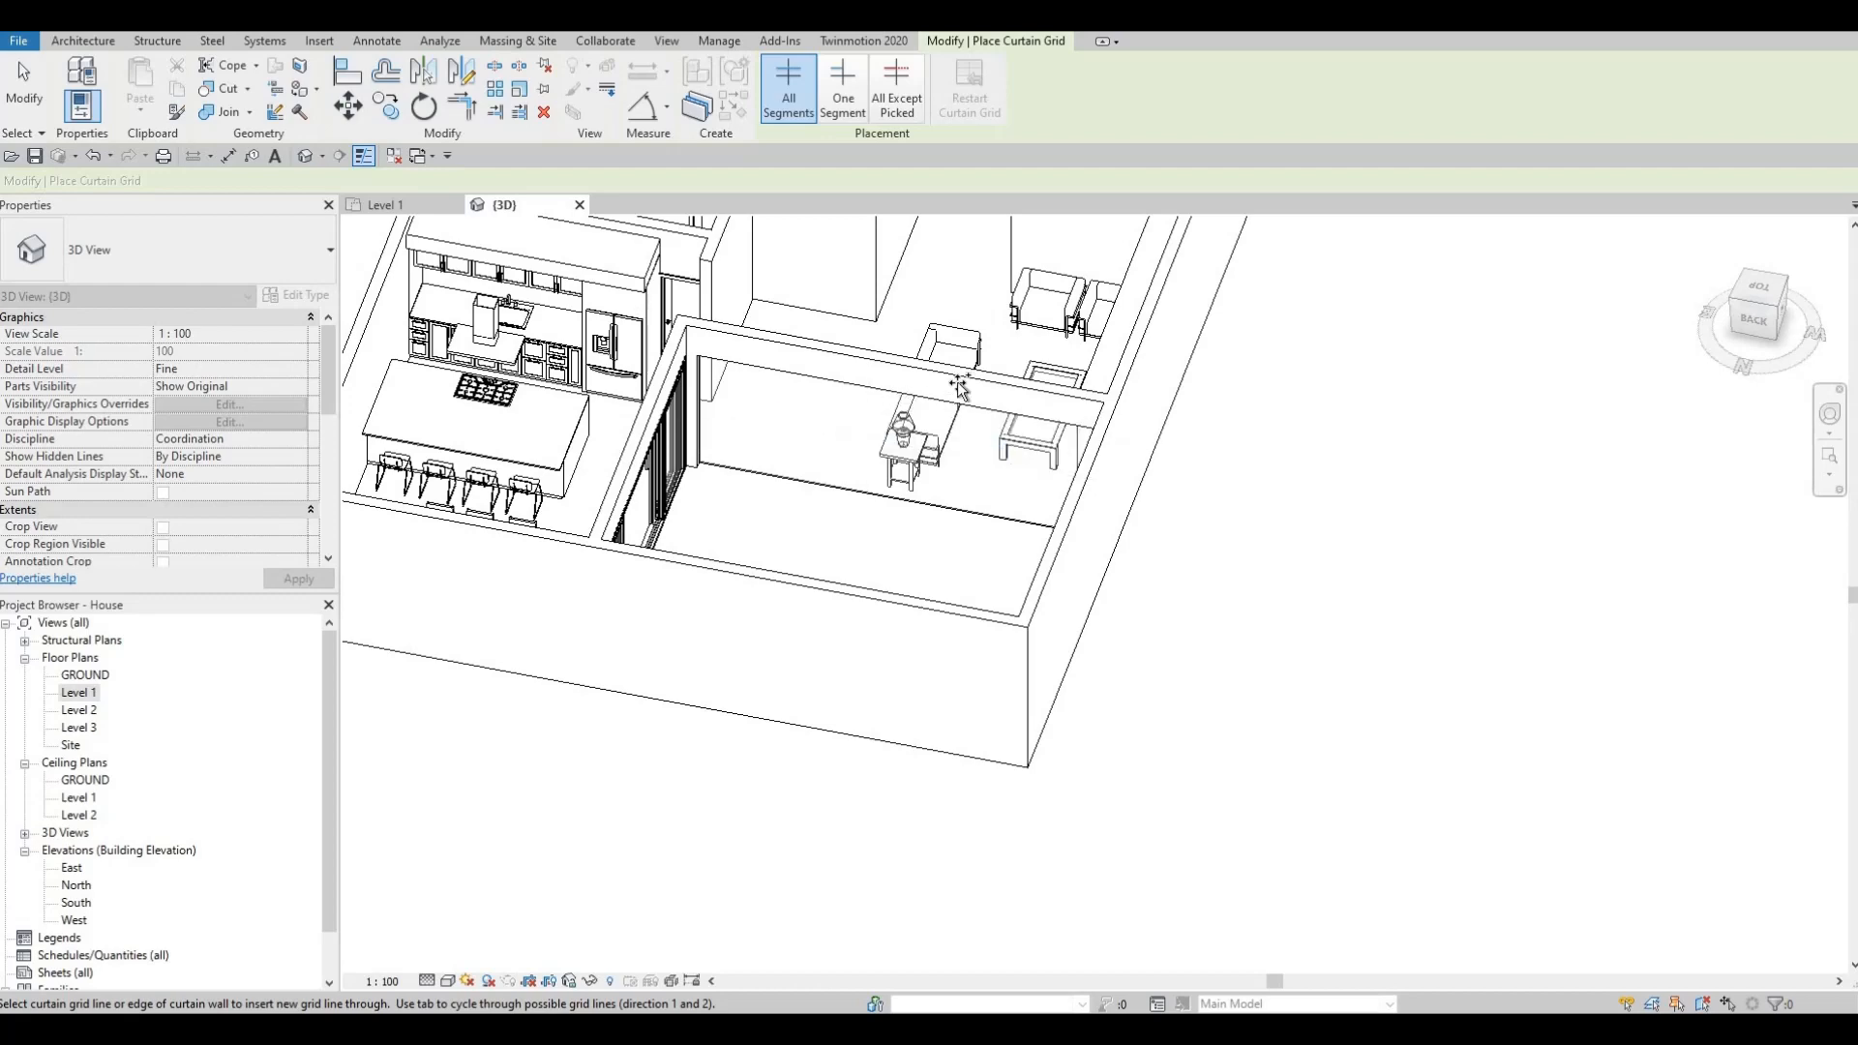
pyautogui.keyDown('shift'); pyautogui.moveTo(954, 387); pyautogui.dragTo(968, 321, button='middle'); pyautogui.keyUp('shift')
pyautogui.scroll(2, 972, 320)
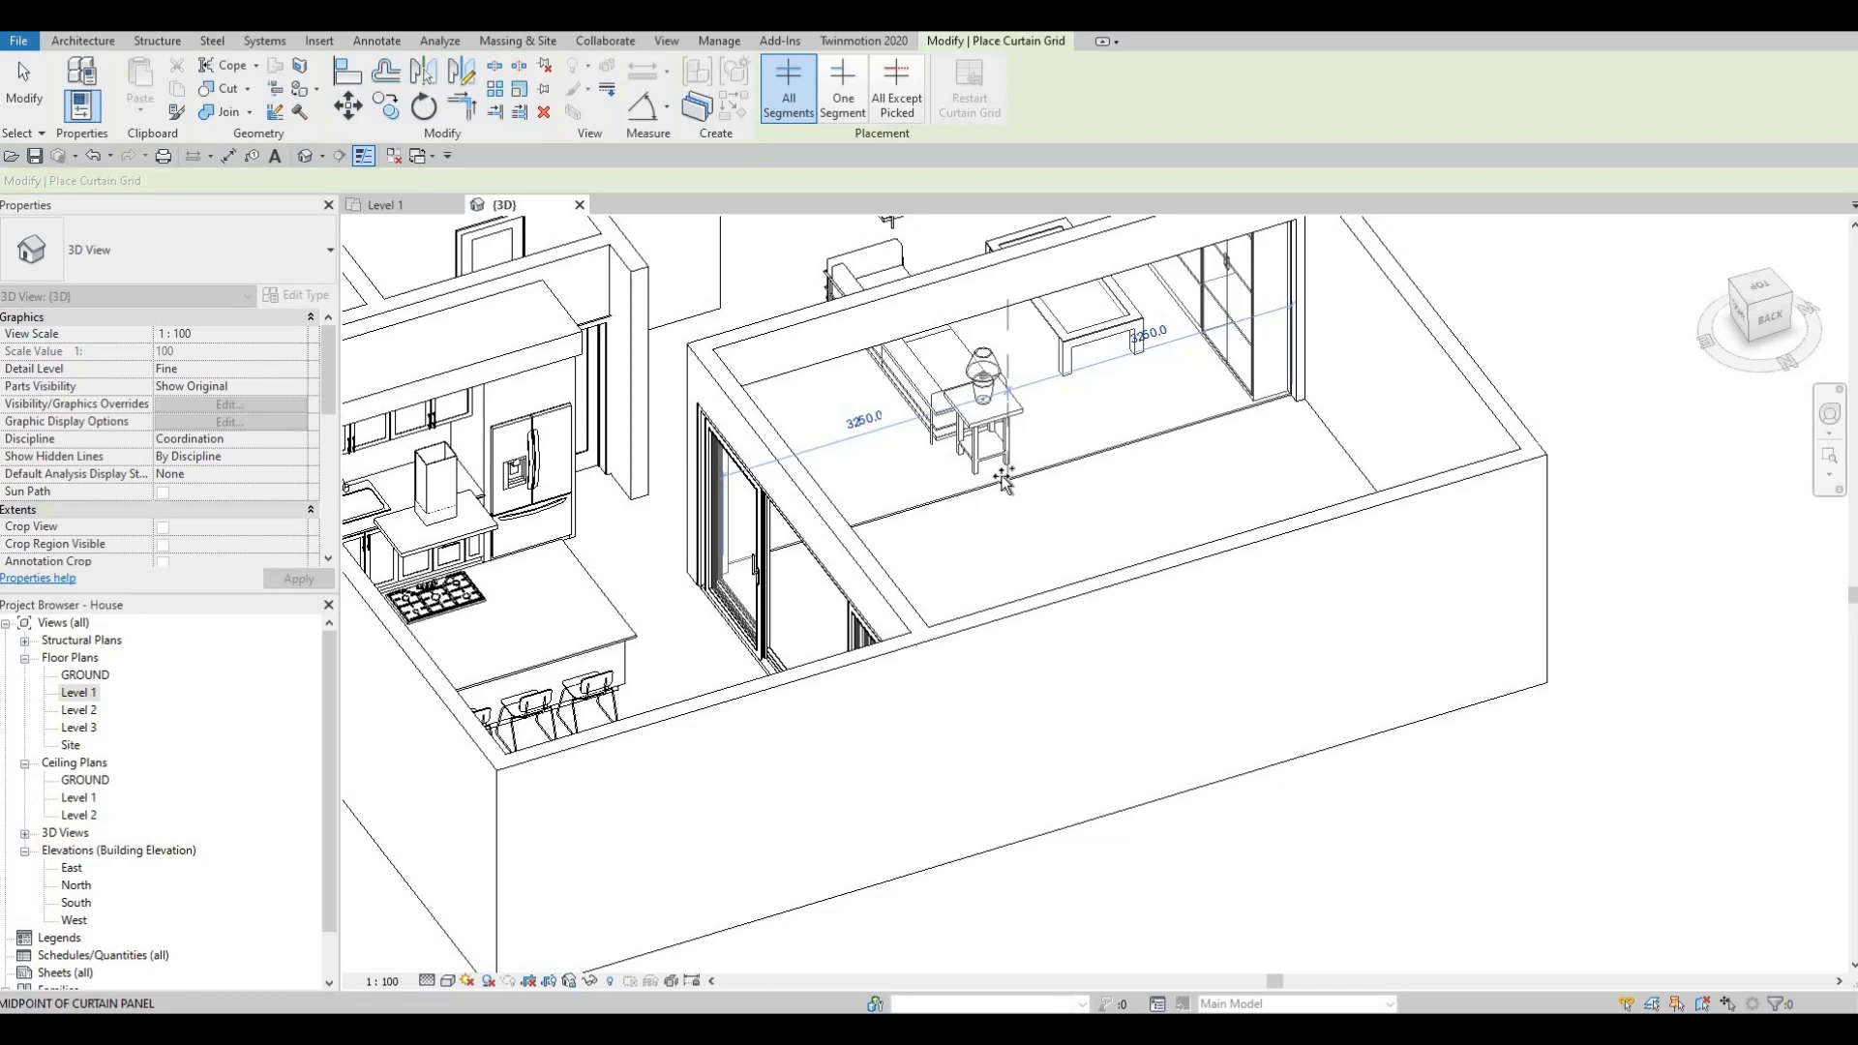
pyautogui.click(1004, 477)
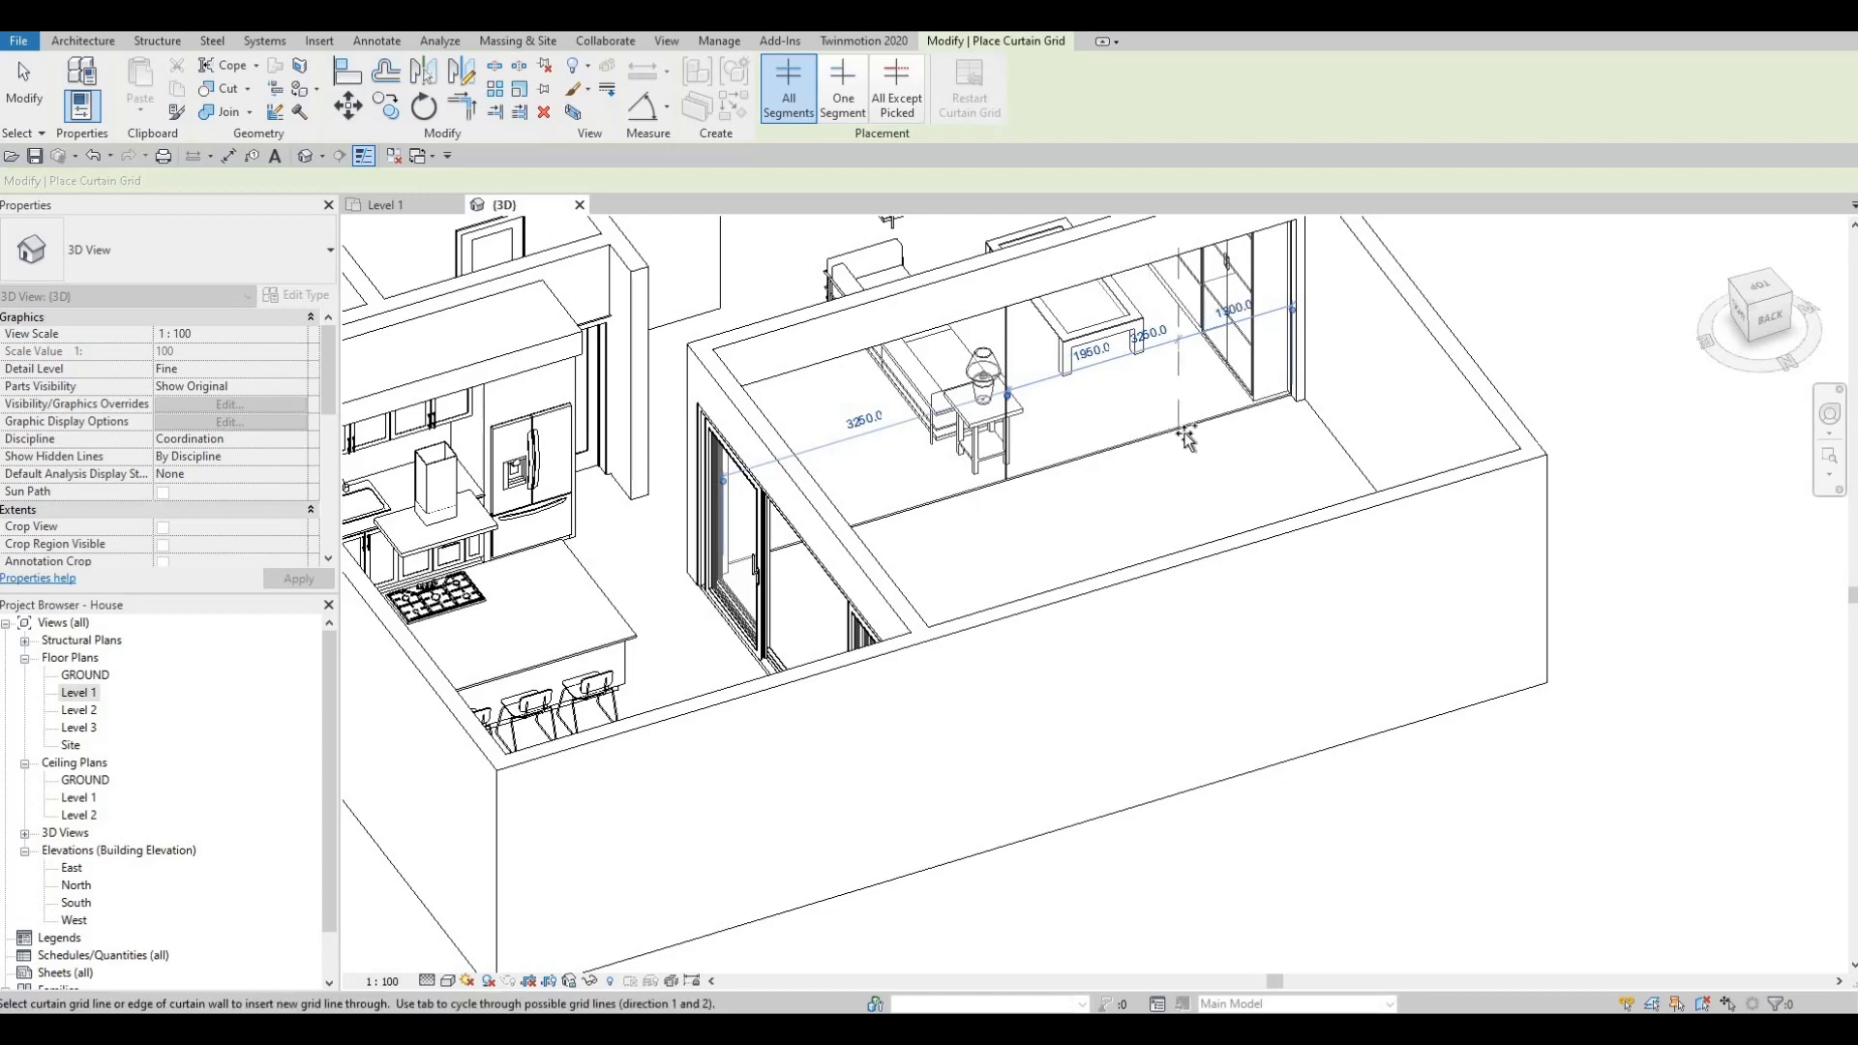
# Add two vertical grid lines in each half of the curtain wall to form equal panels about 1083.3 mm wide.
pyautogui.click(1107, 460)
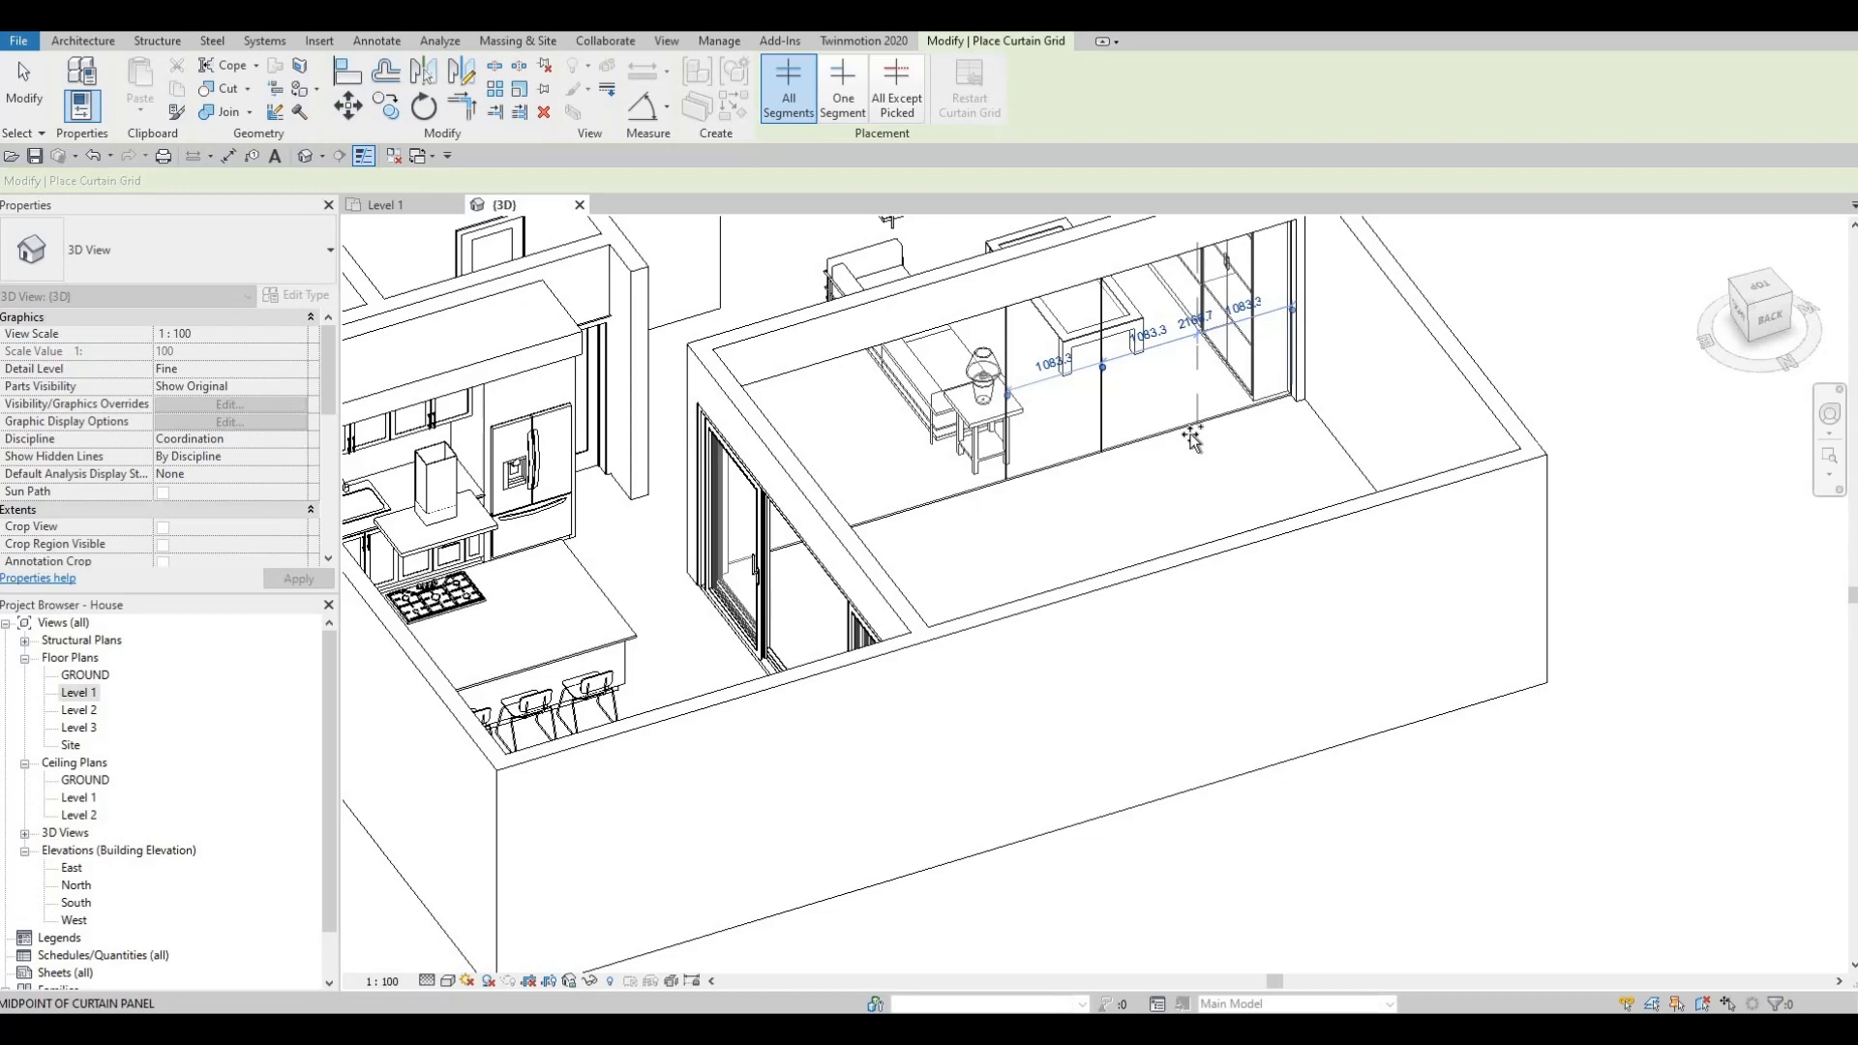
pyautogui.click(1193, 437)
pyautogui.keyDown('shift'); pyautogui.moveTo(962, 514); pyautogui.dragTo(892, 533, button='middle'); pyautogui.keyUp('shift')
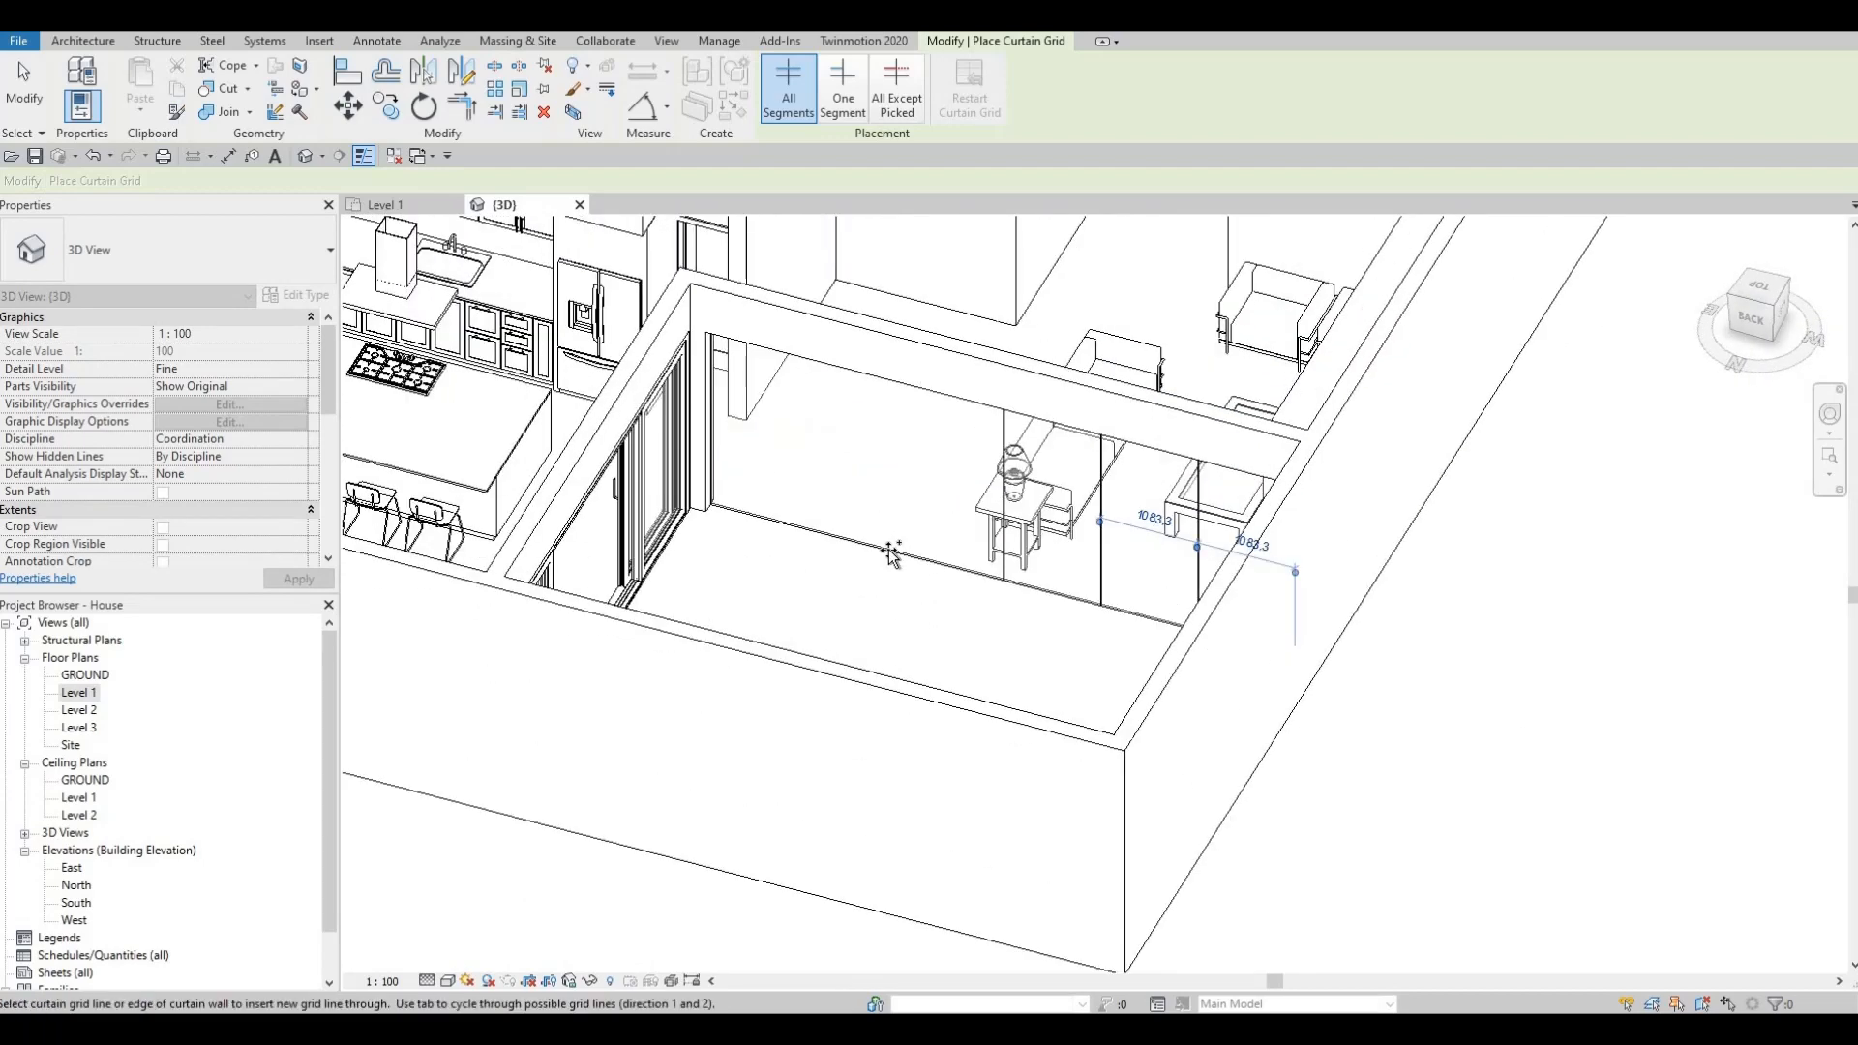
pyautogui.click(906, 554)
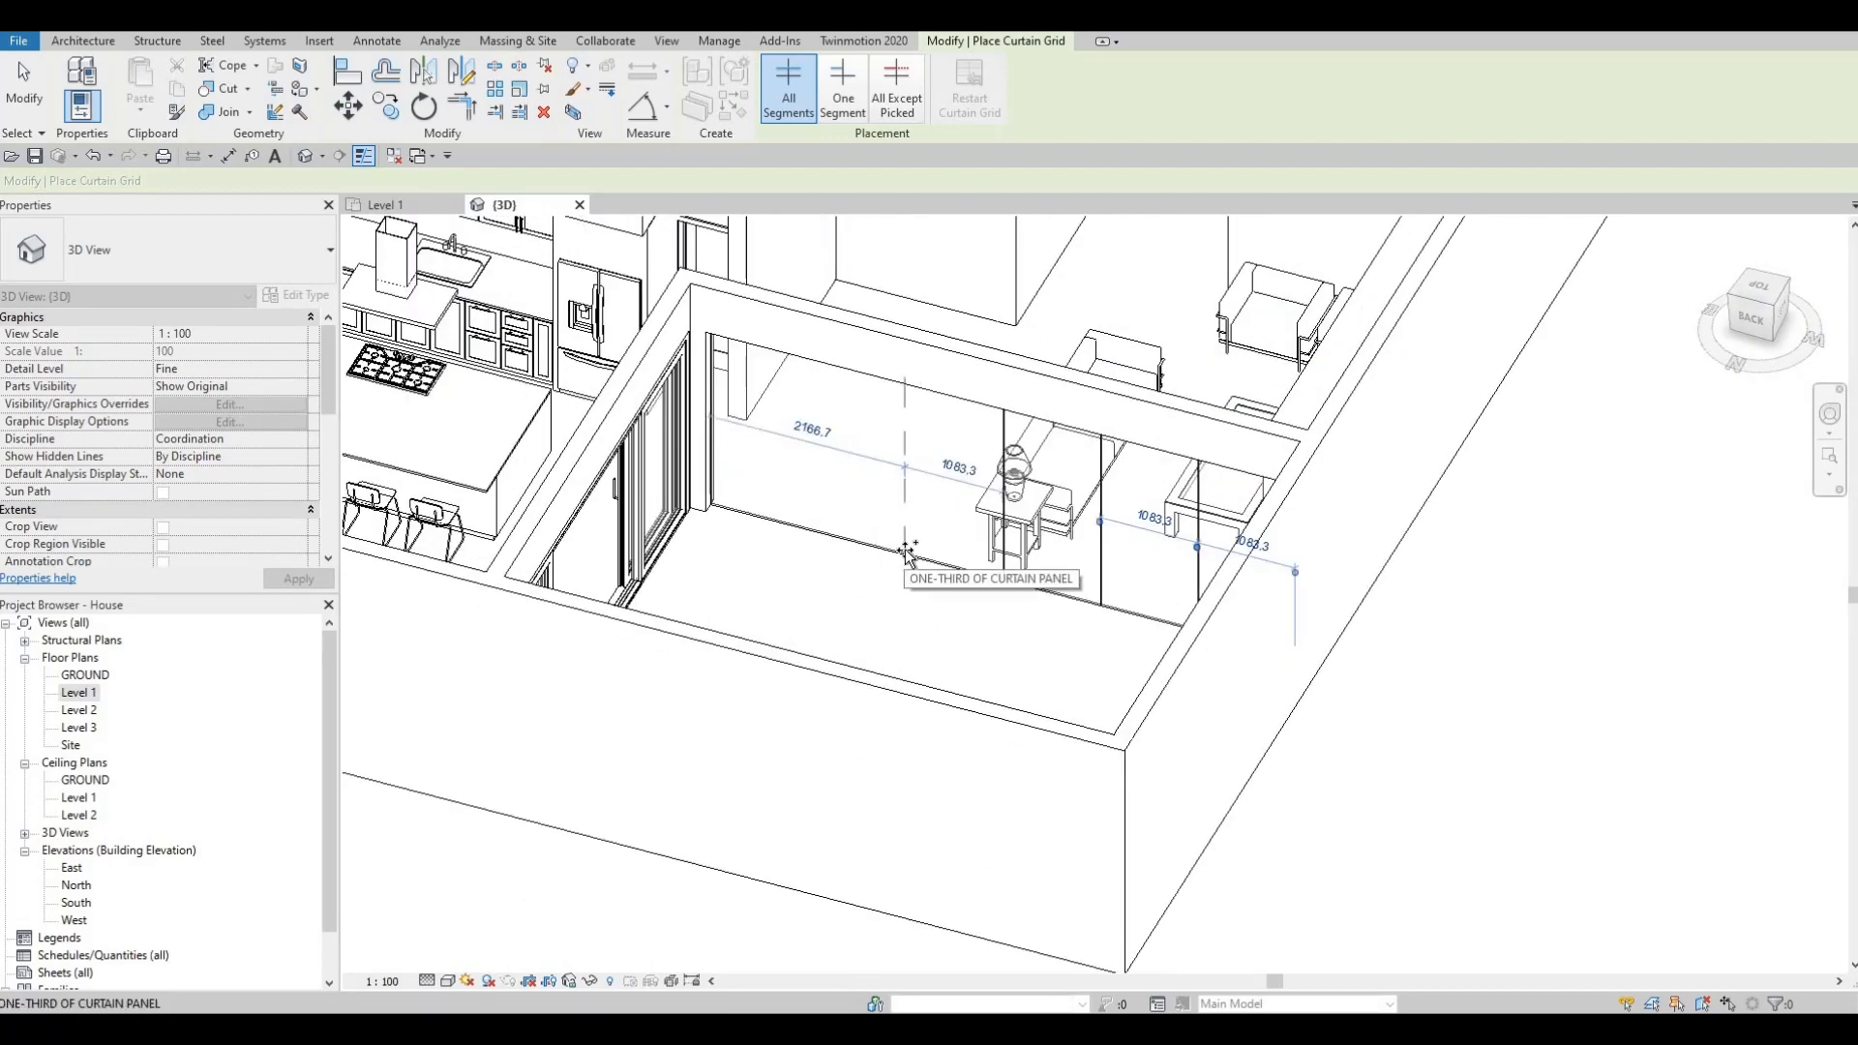
pyautogui.click(801, 538)
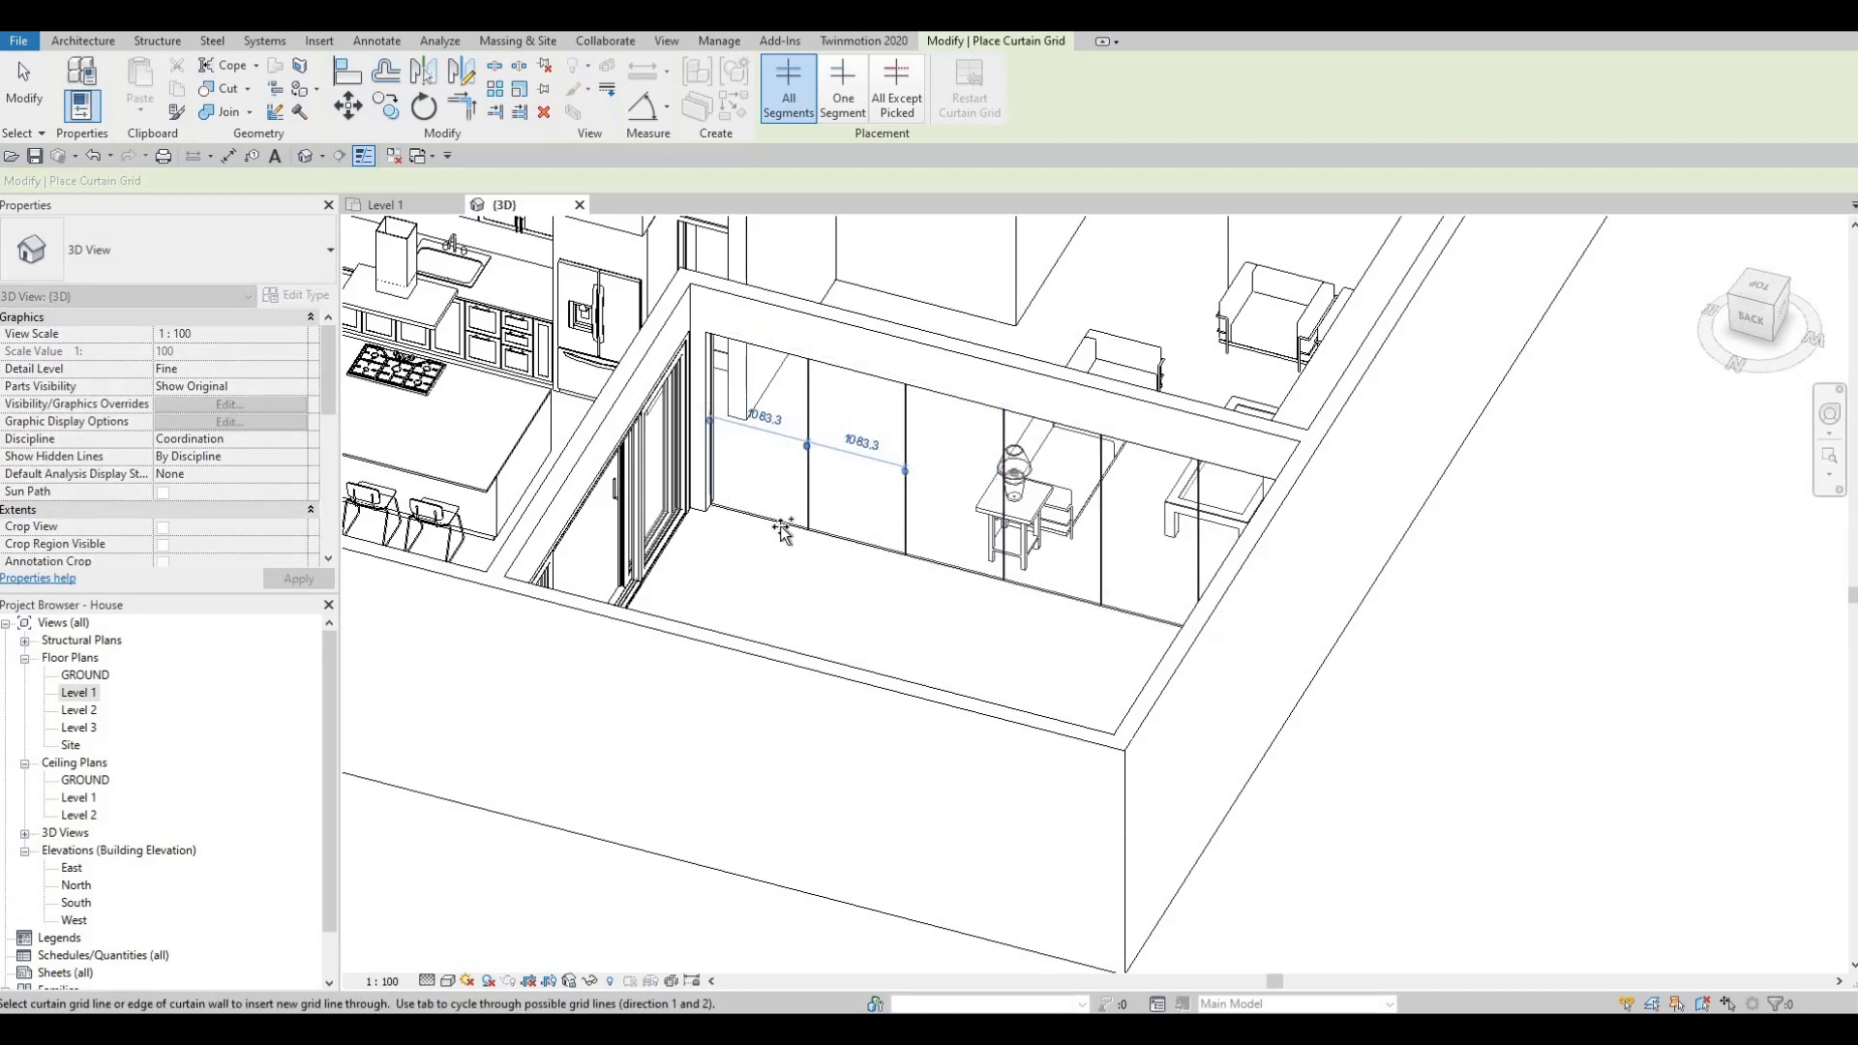
pyautogui.keyDown('shift'); pyautogui.moveTo(784, 531); pyautogui.dragTo(755, 419, button='middle'); pyautogui.keyUp('shift')
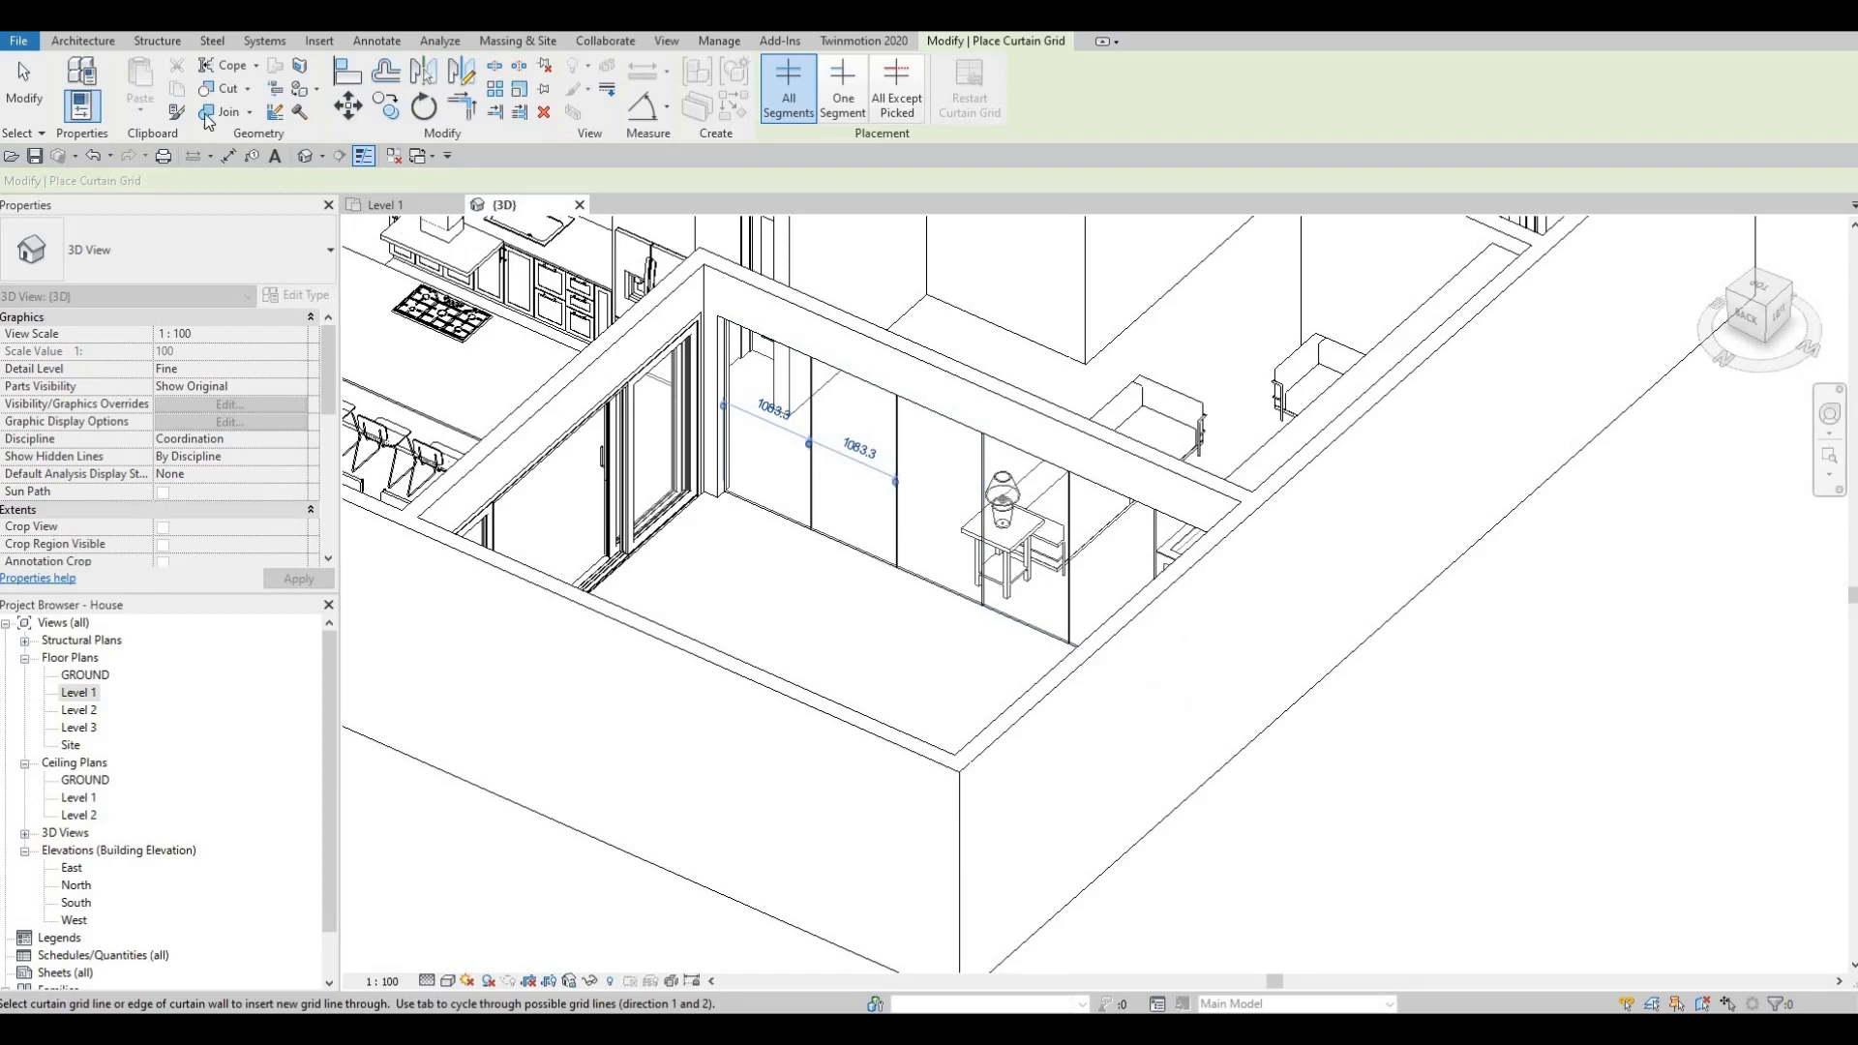
# Place 50mm x 65mm rectangular mullions on all grid lines of the embedded curtain wall.
pyautogui.click(84, 41)
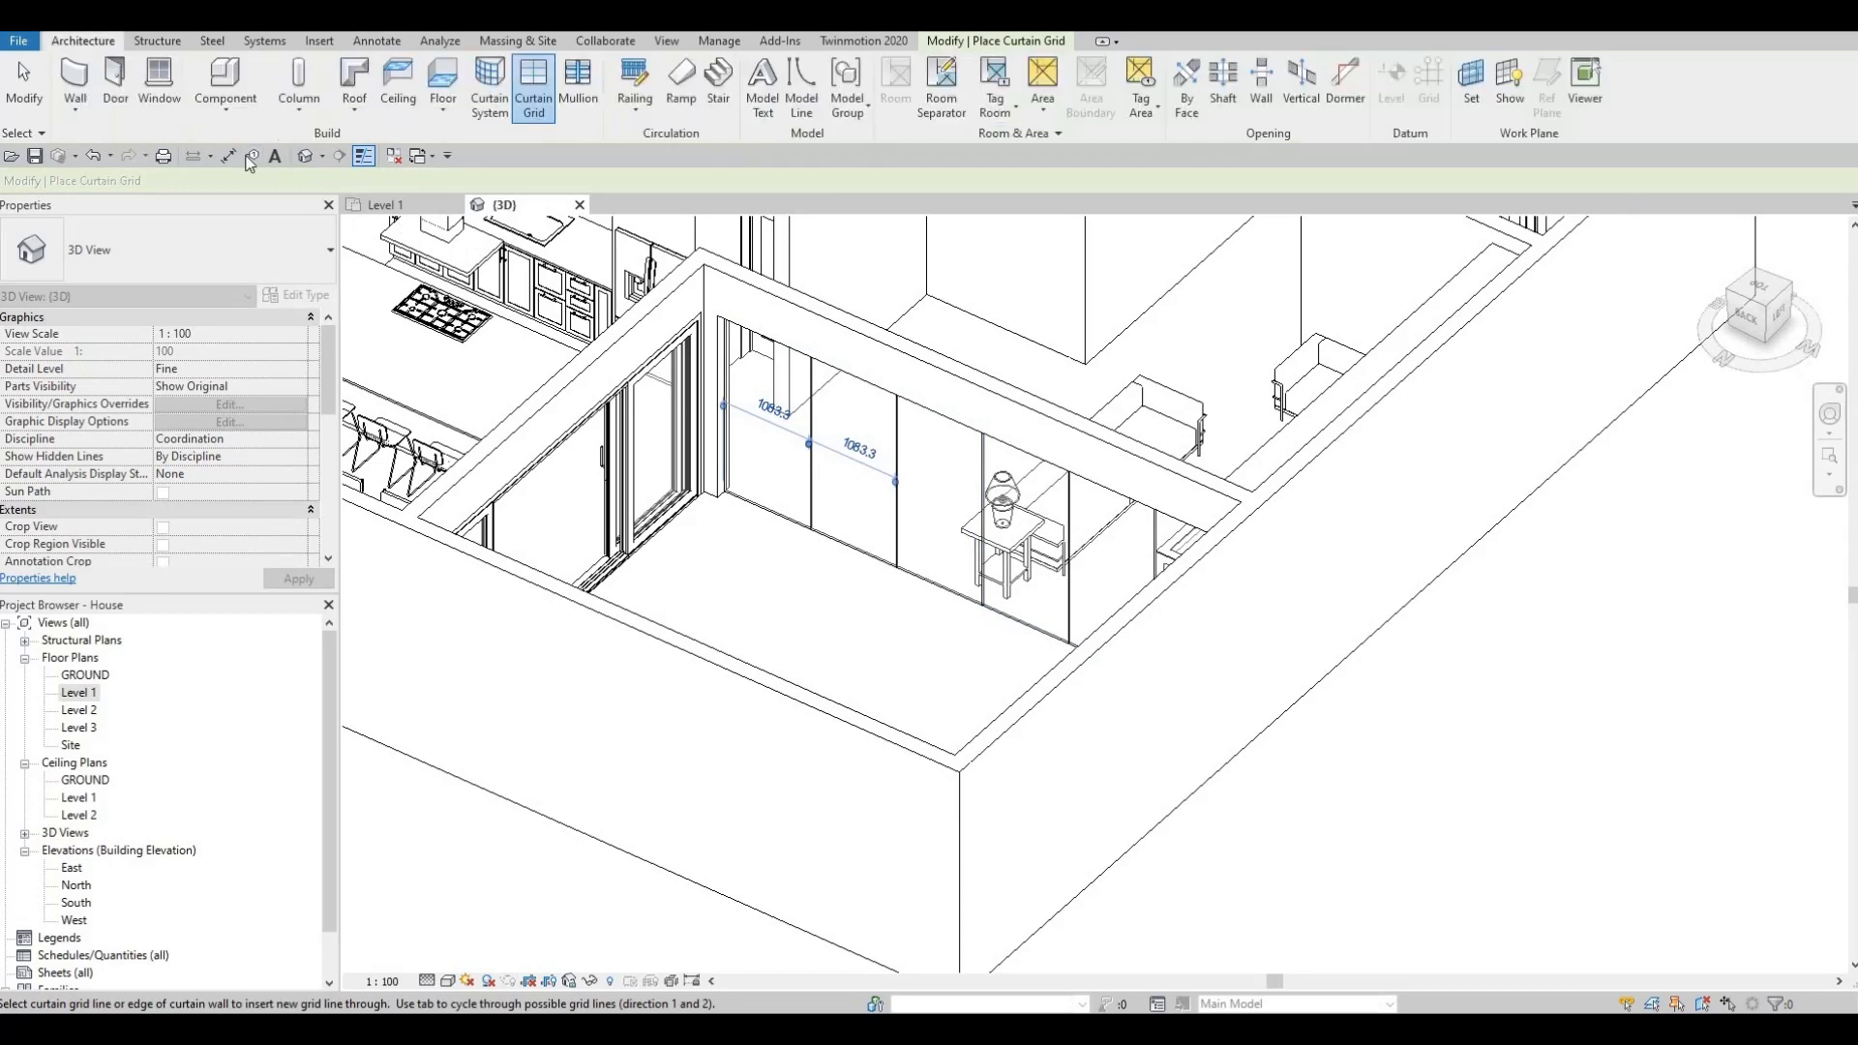
pyautogui.click(577, 98)
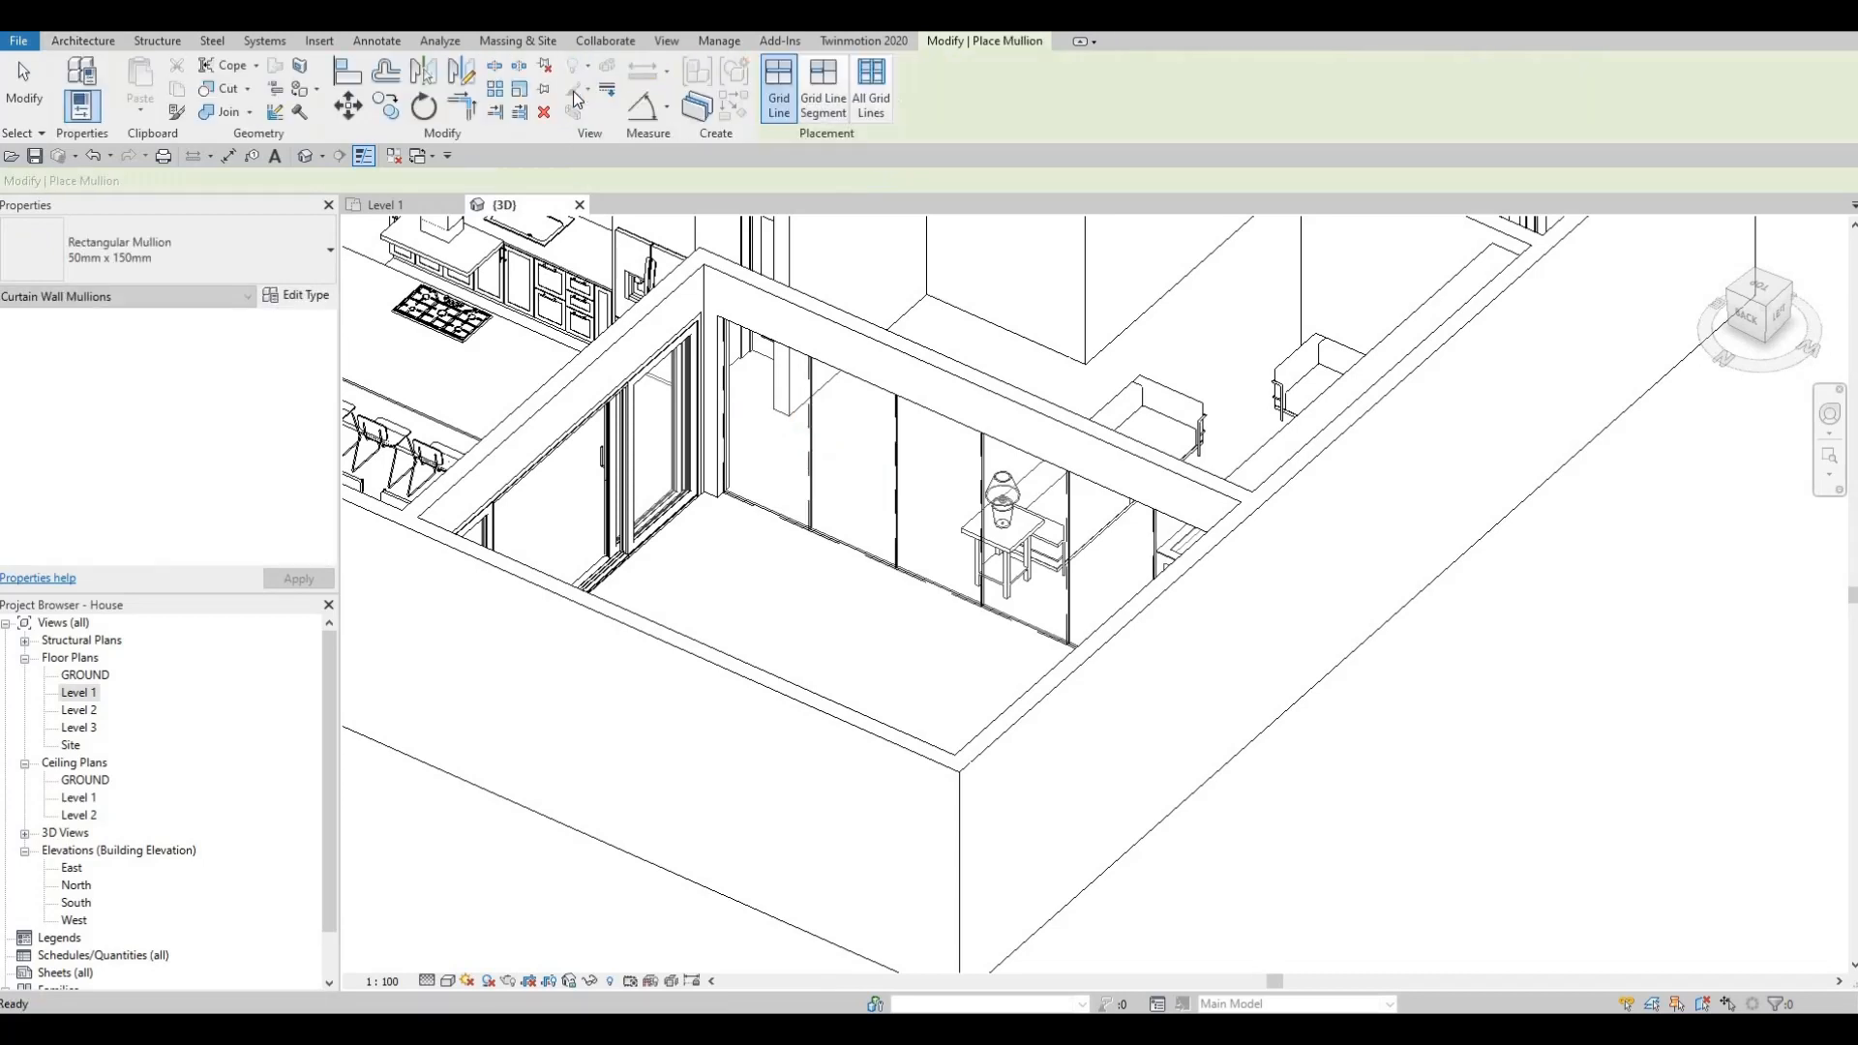
pyautogui.click(868, 105)
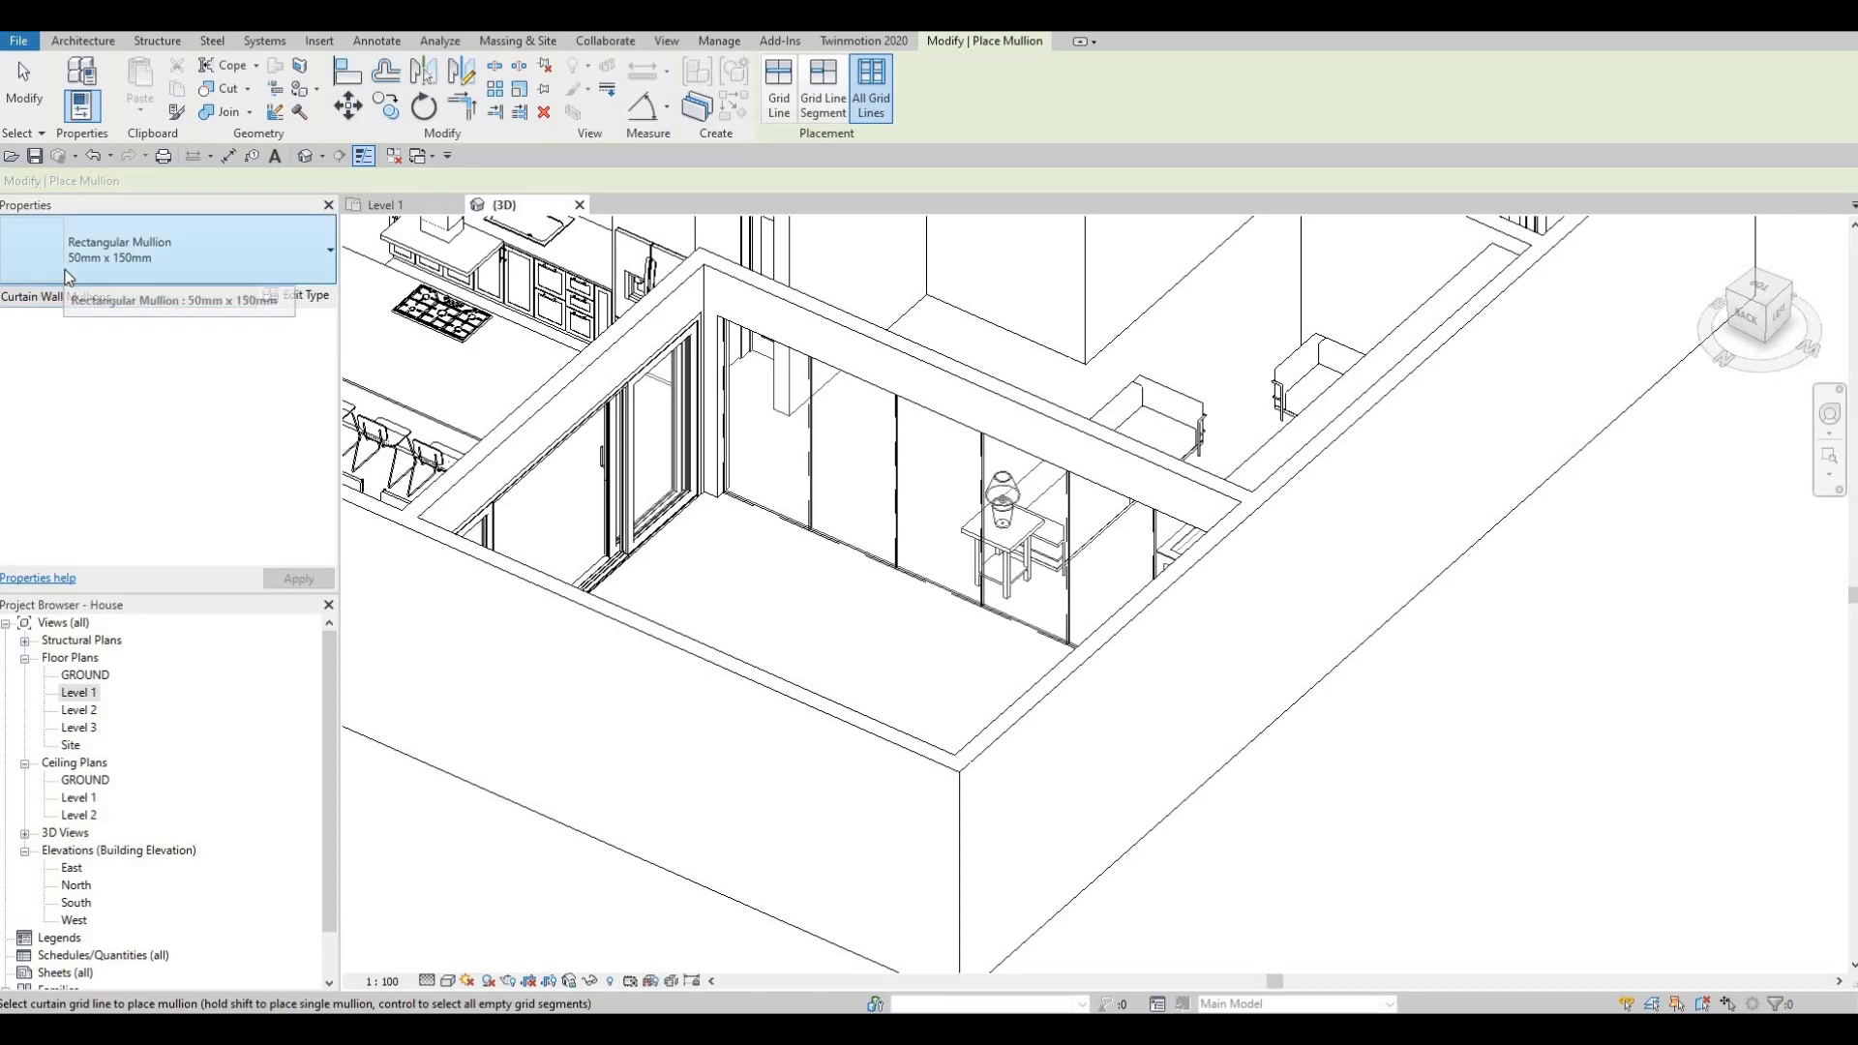
pyautogui.click(249, 272)
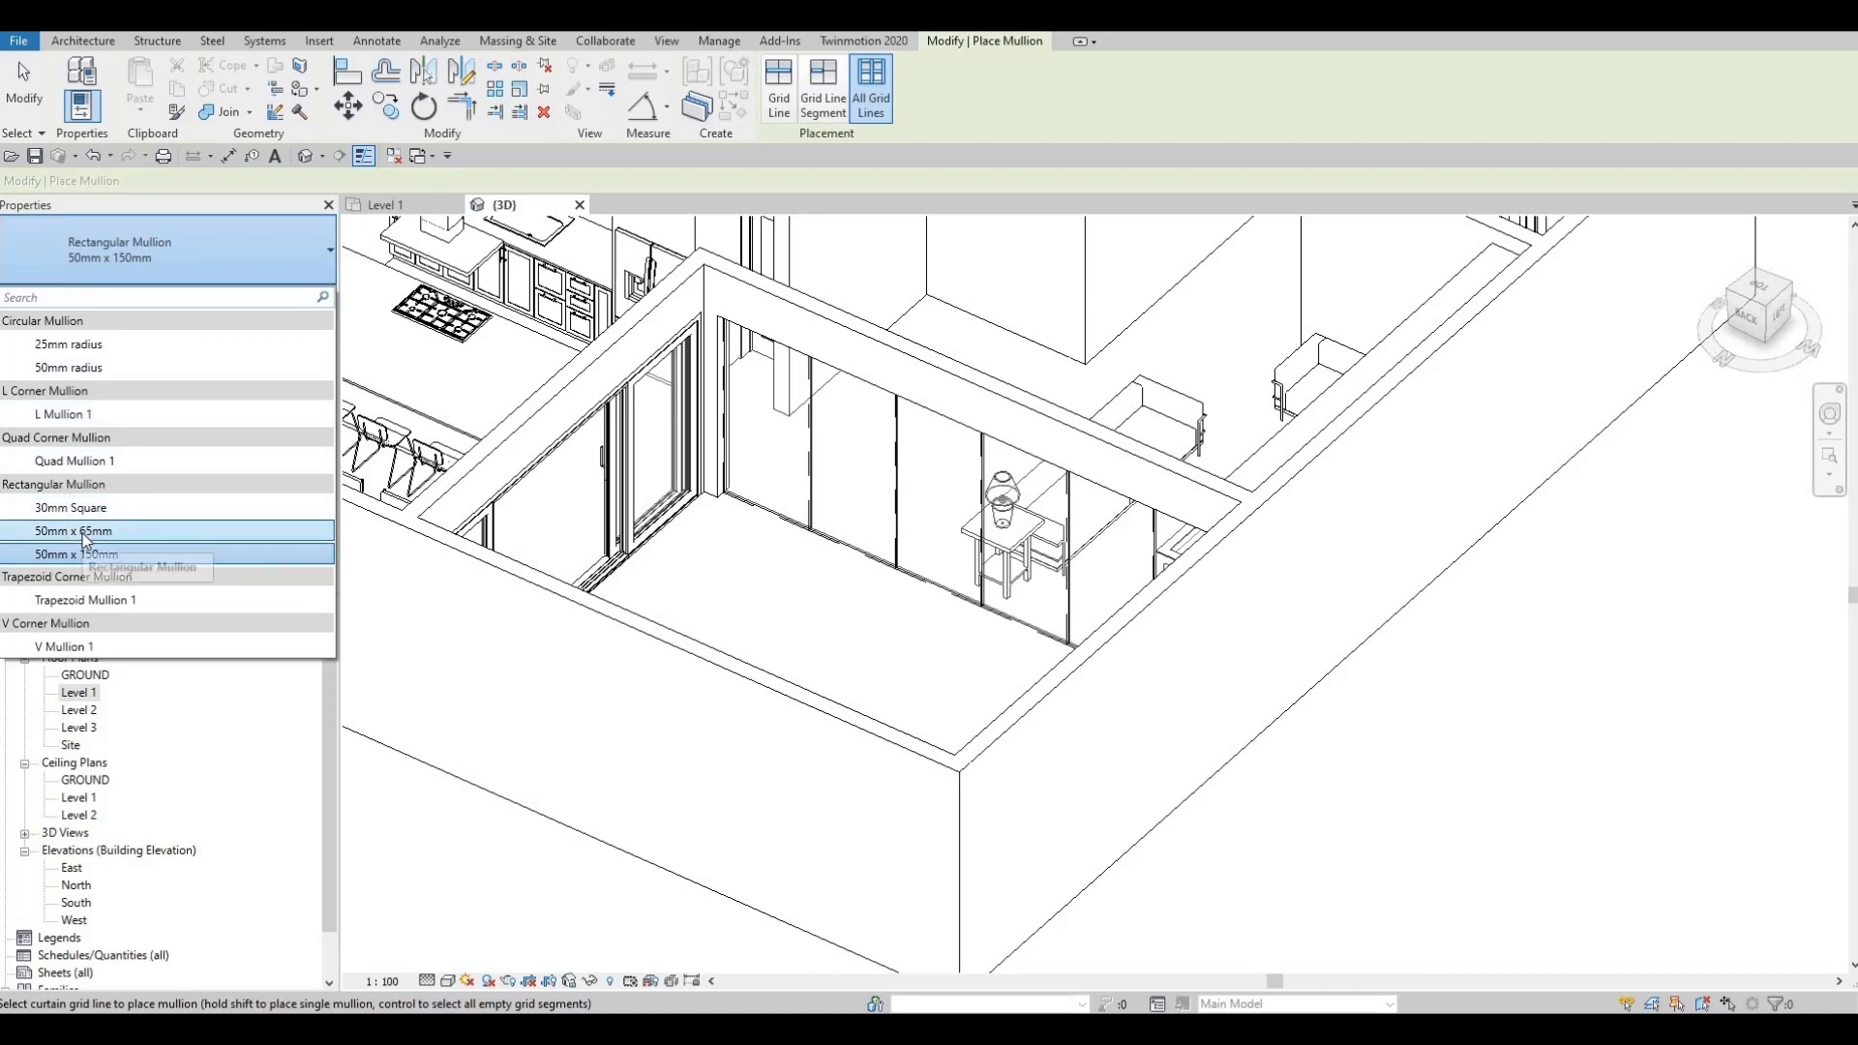
pyautogui.click(116, 534)
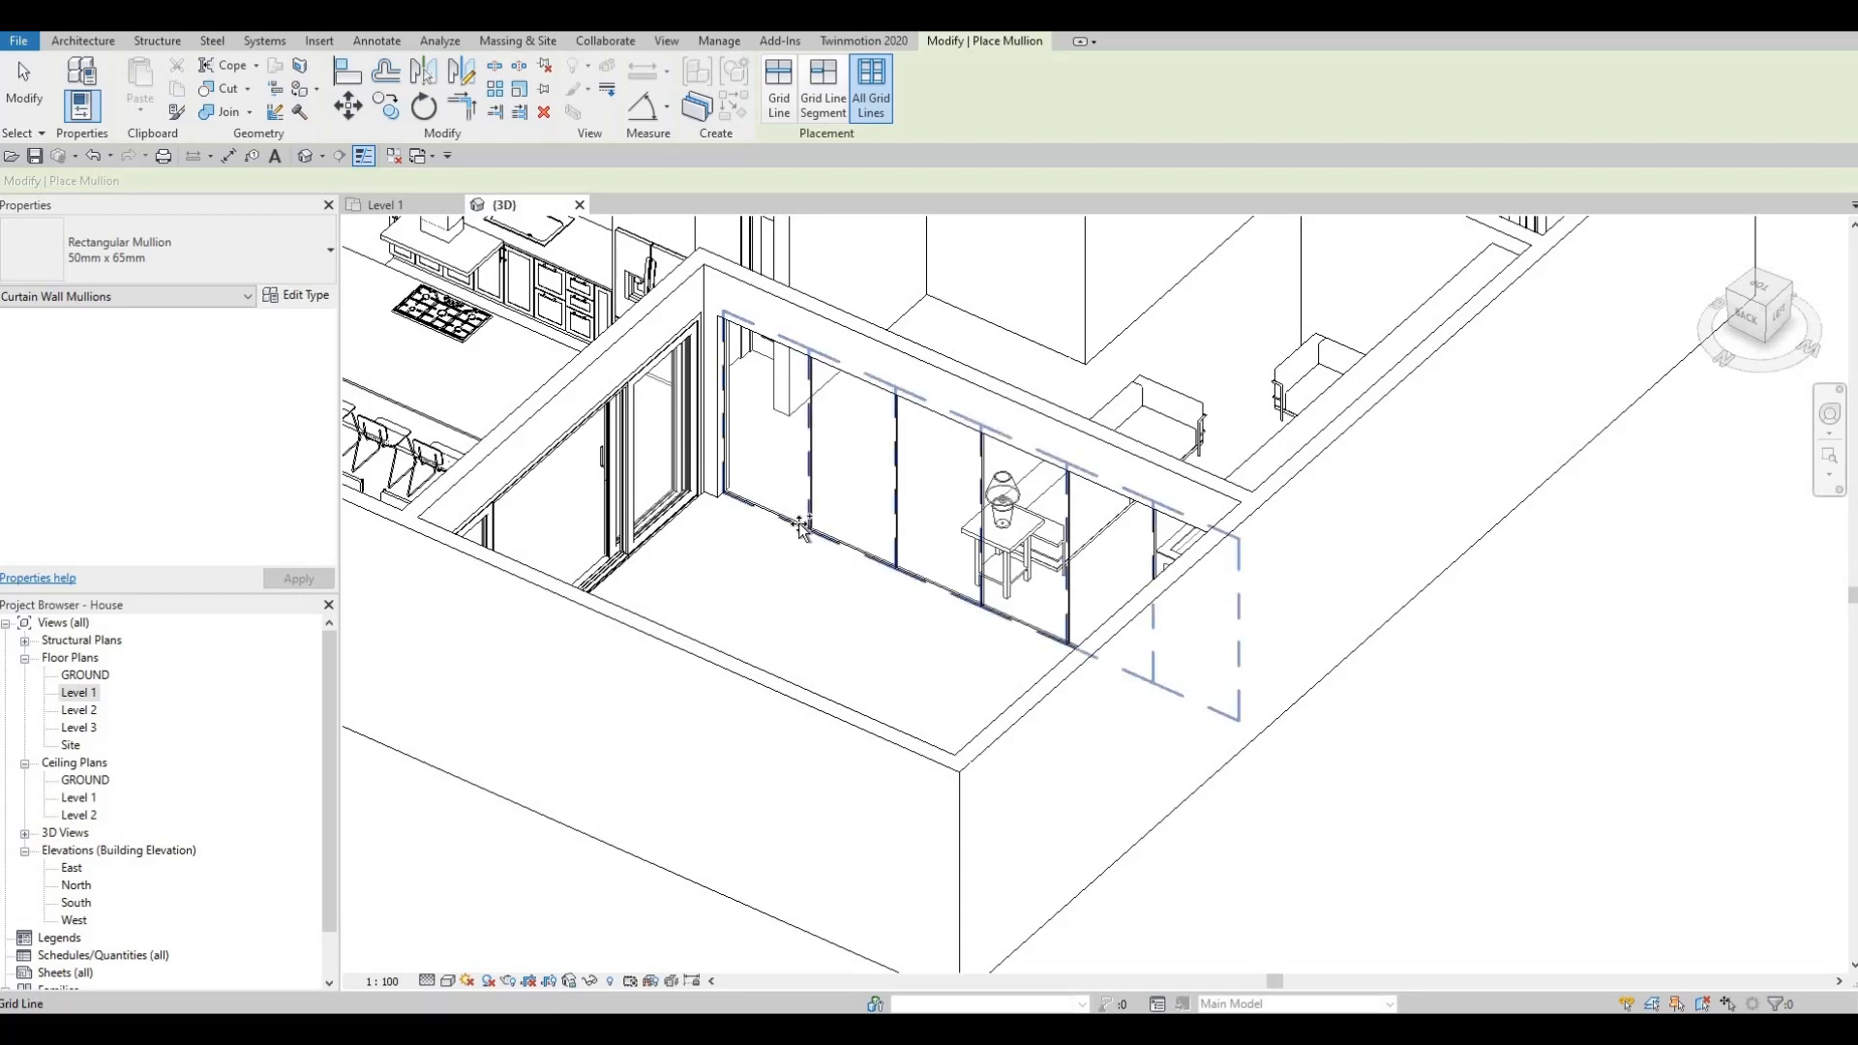
pyautogui.click(772, 576)
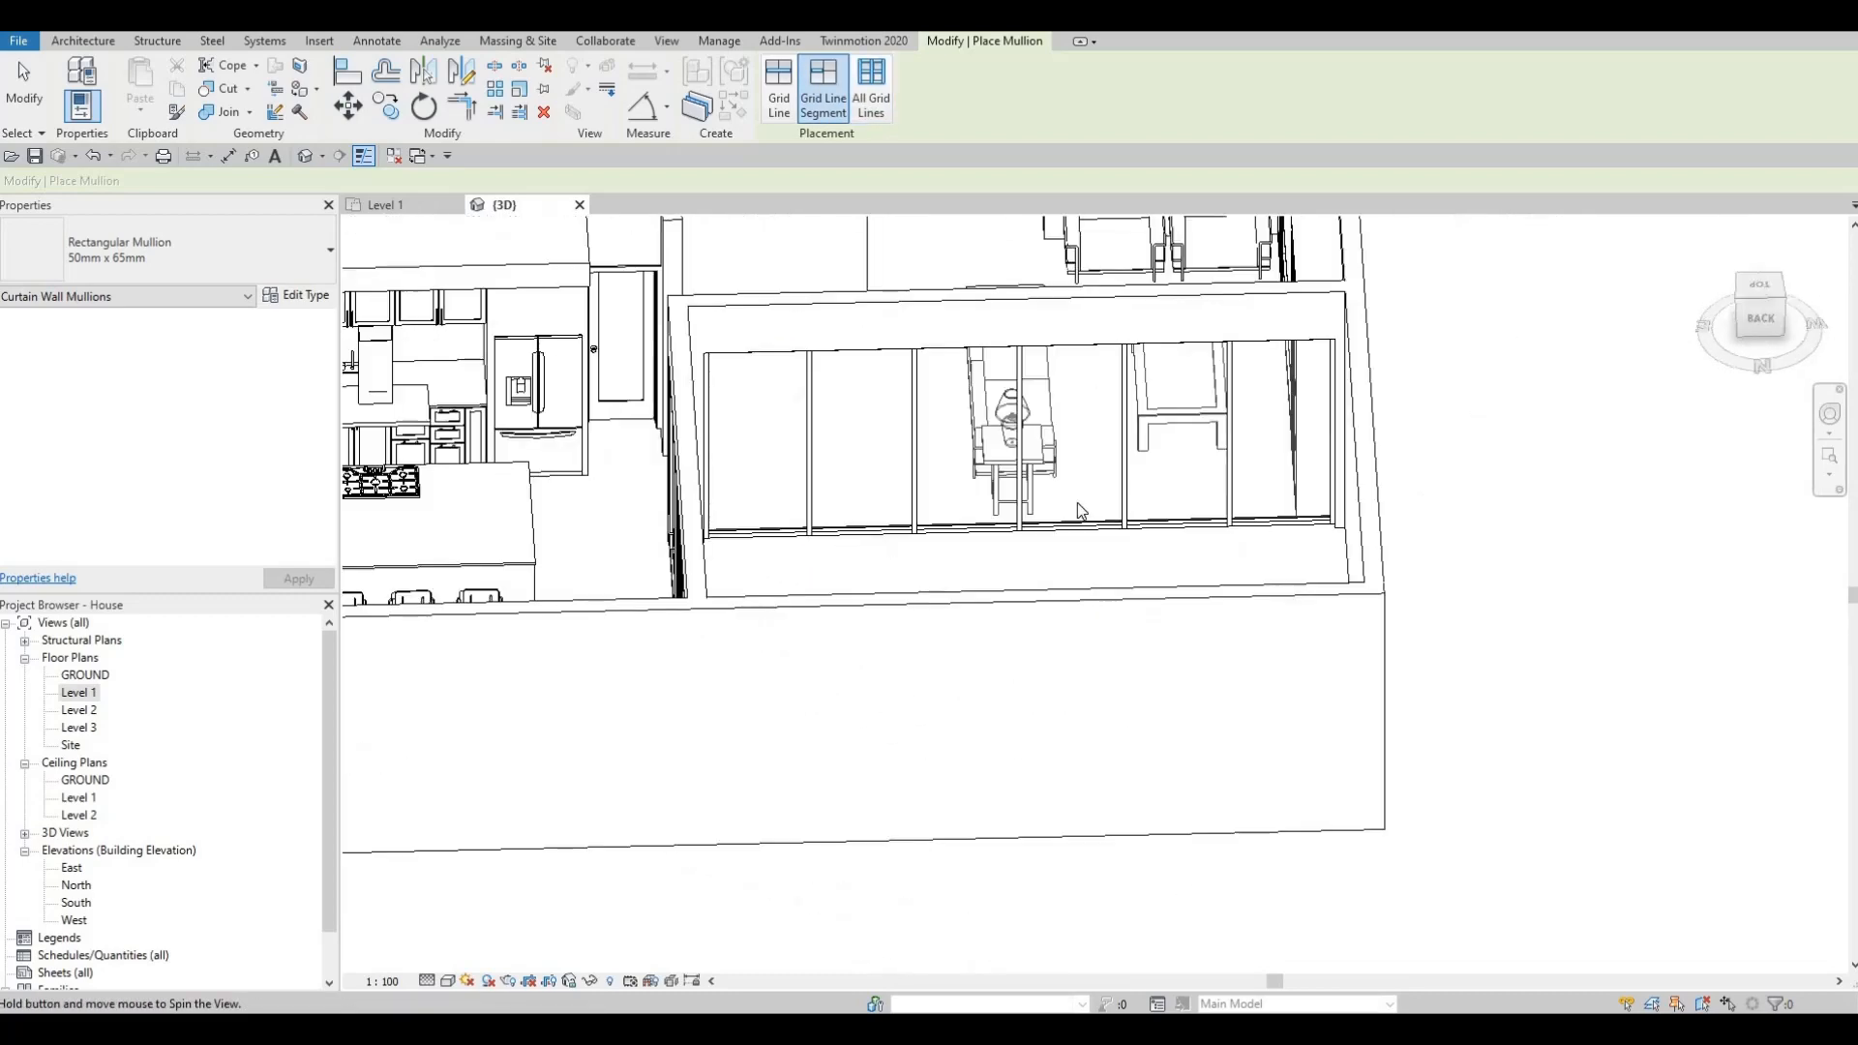
pyautogui.keyDown('shift'); pyautogui.moveTo(1081, 511); pyautogui.dragTo(223, 639, button='middle'); pyautogui.keyUp('shift')
pyautogui.press('Escape')
pyautogui.press('Escape')
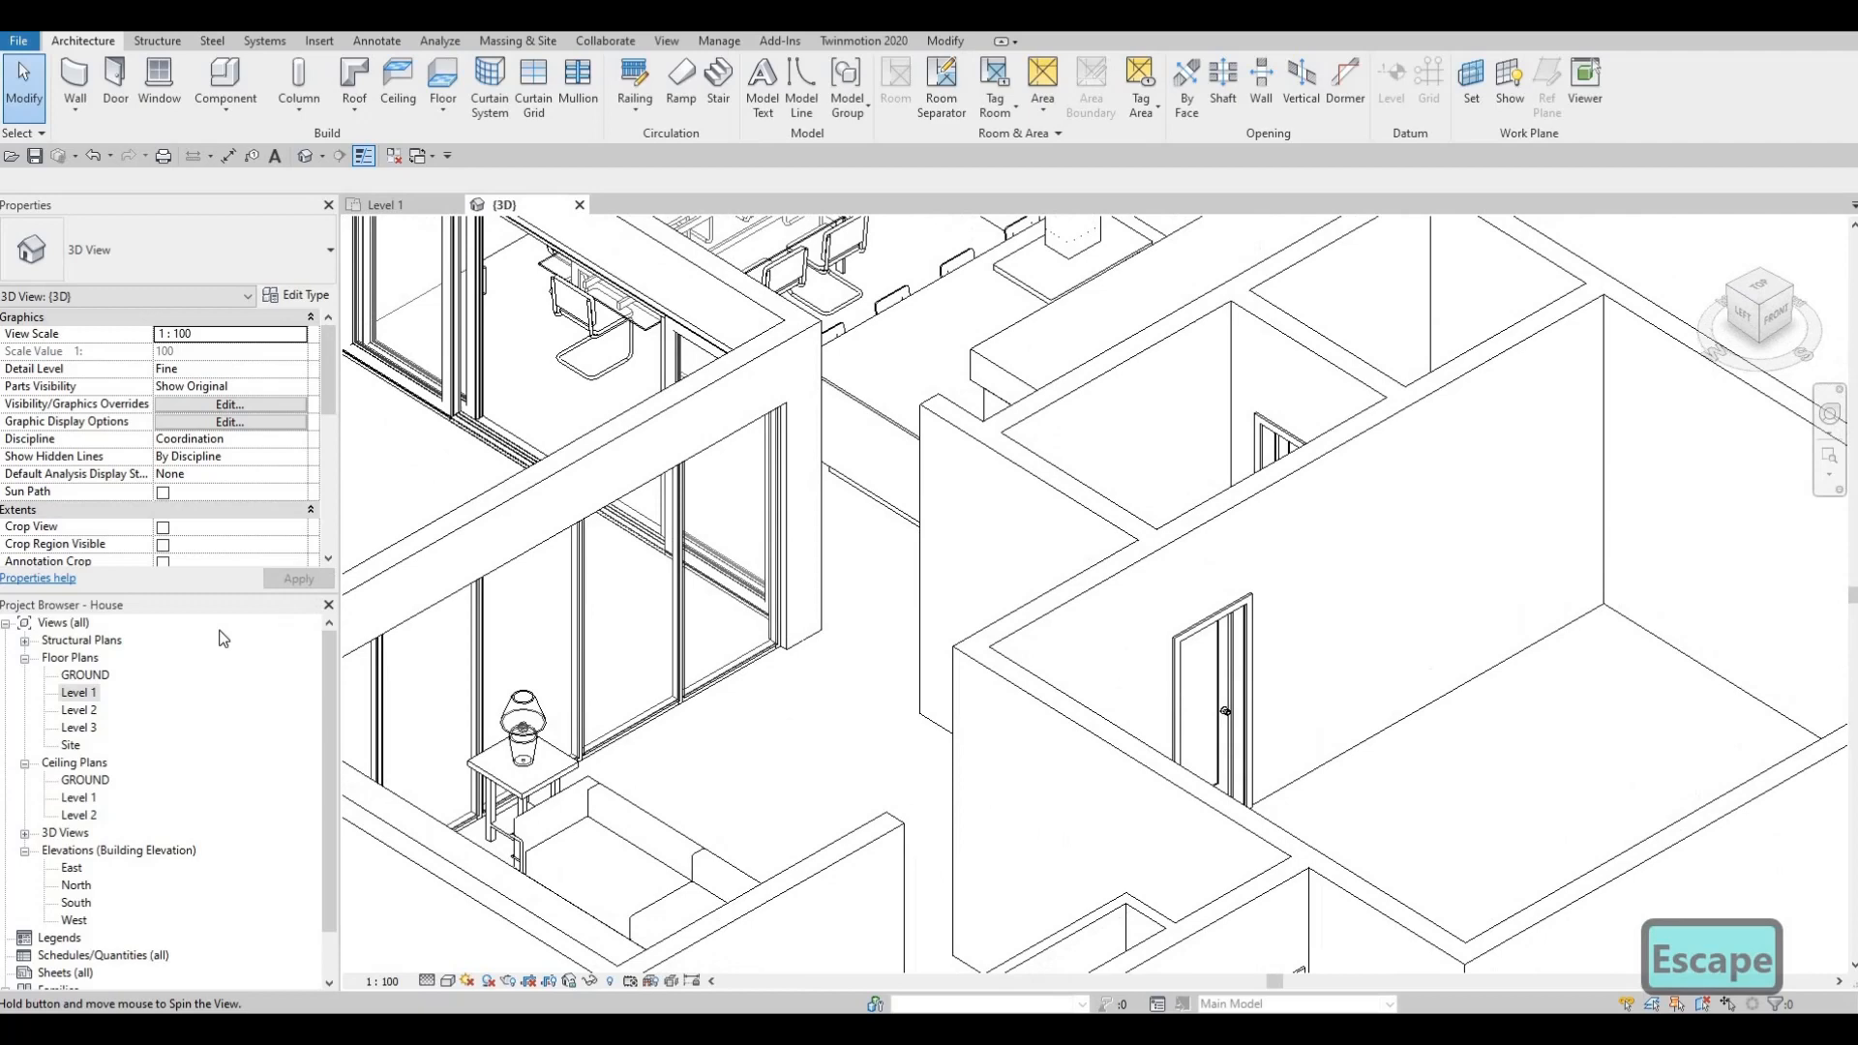
# Open the Level 1 floor plan and delete the vertical detail line beside the exterior wall, between the armchair partition and the toilet room.
pyautogui.doubleClick(73, 693)
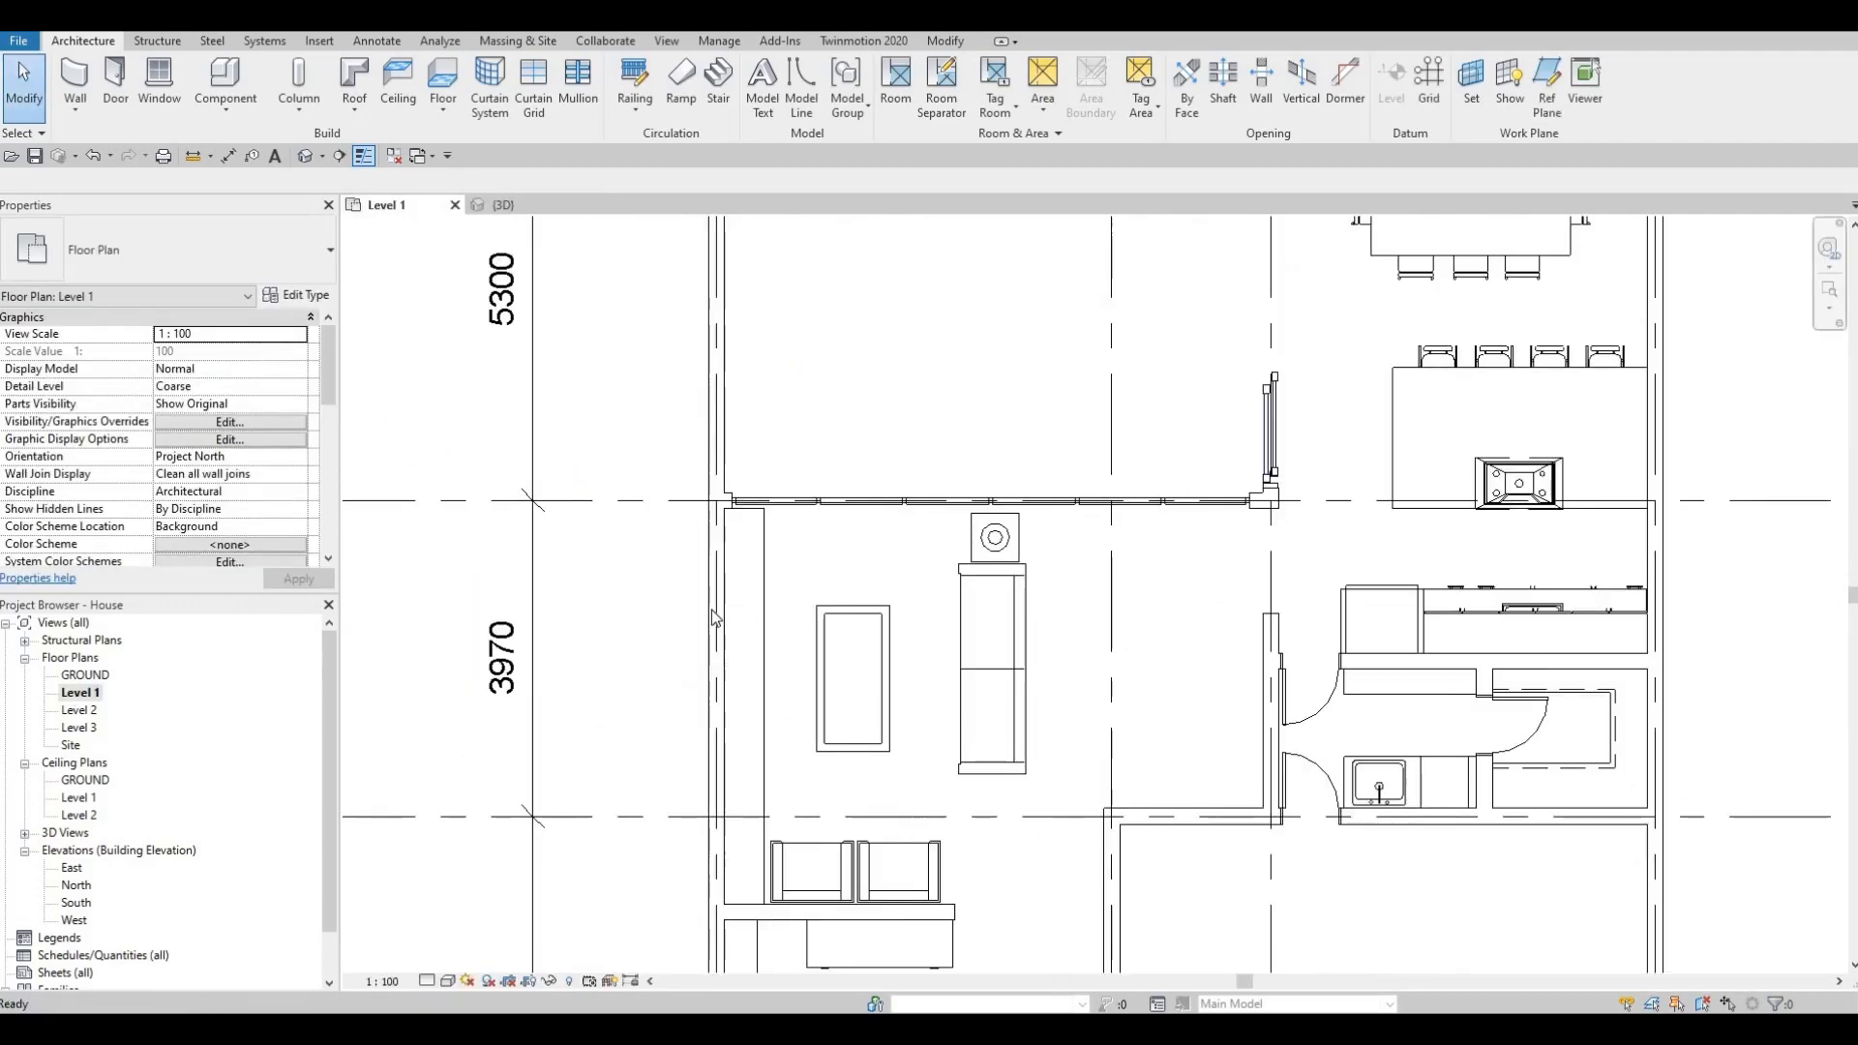
pyautogui.scroll(-3, 737, 613)
pyautogui.moveTo(736, 607); pyautogui.dragTo(728, 593, button='middle')
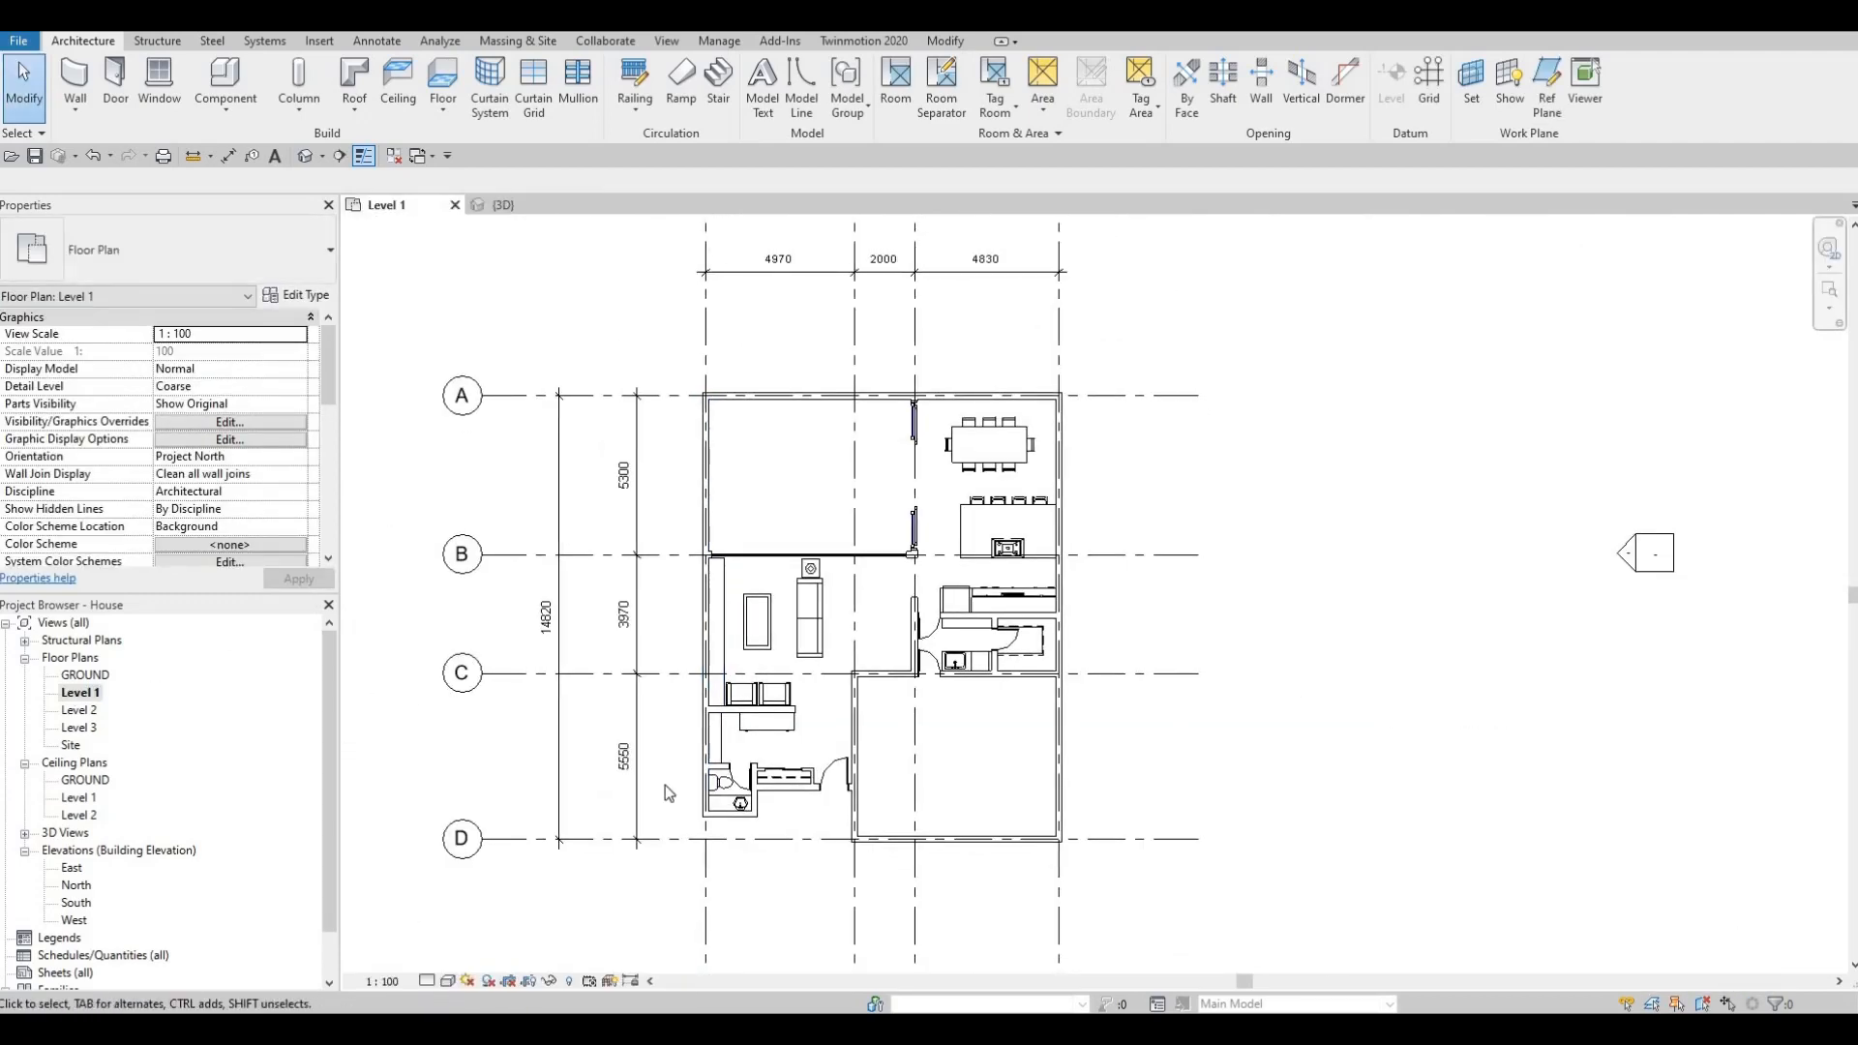
pyautogui.moveTo(854, 762); pyautogui.dragTo(935, 658, button='middle')
pyautogui.scroll(5, 838, 754)
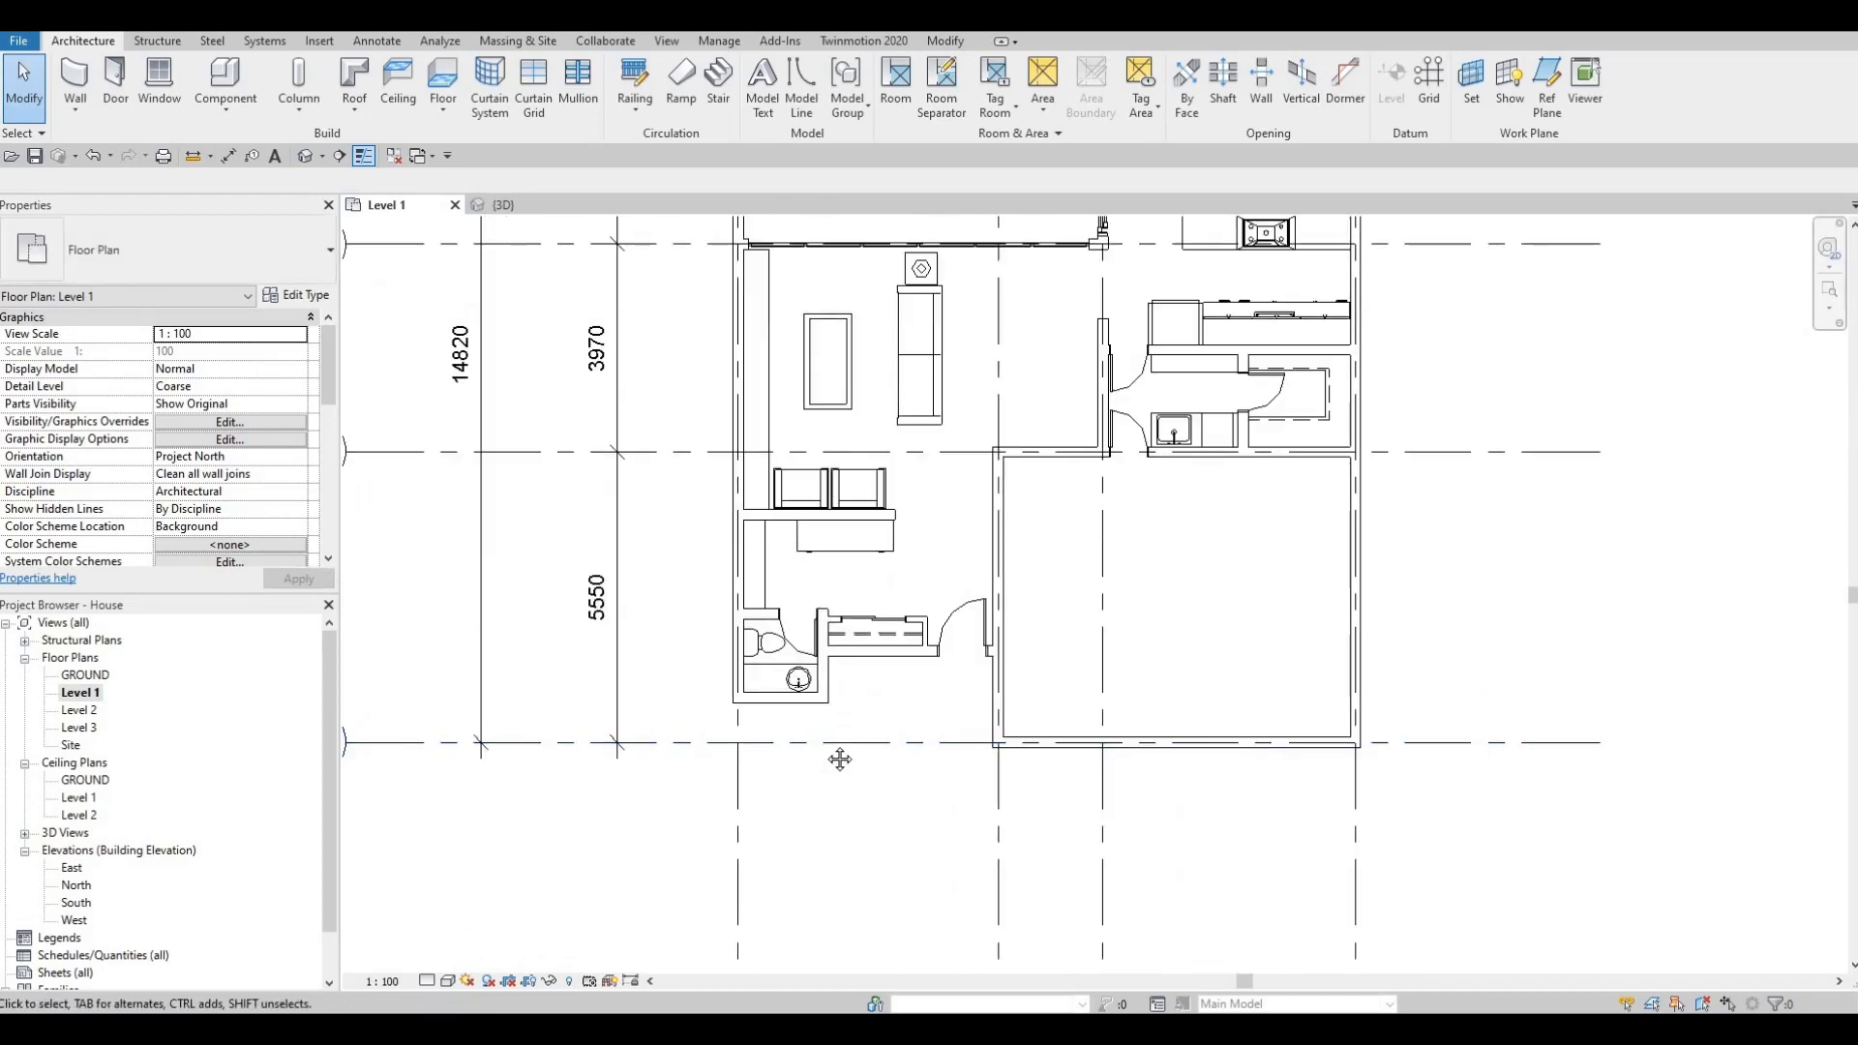
pyautogui.press('Escape')
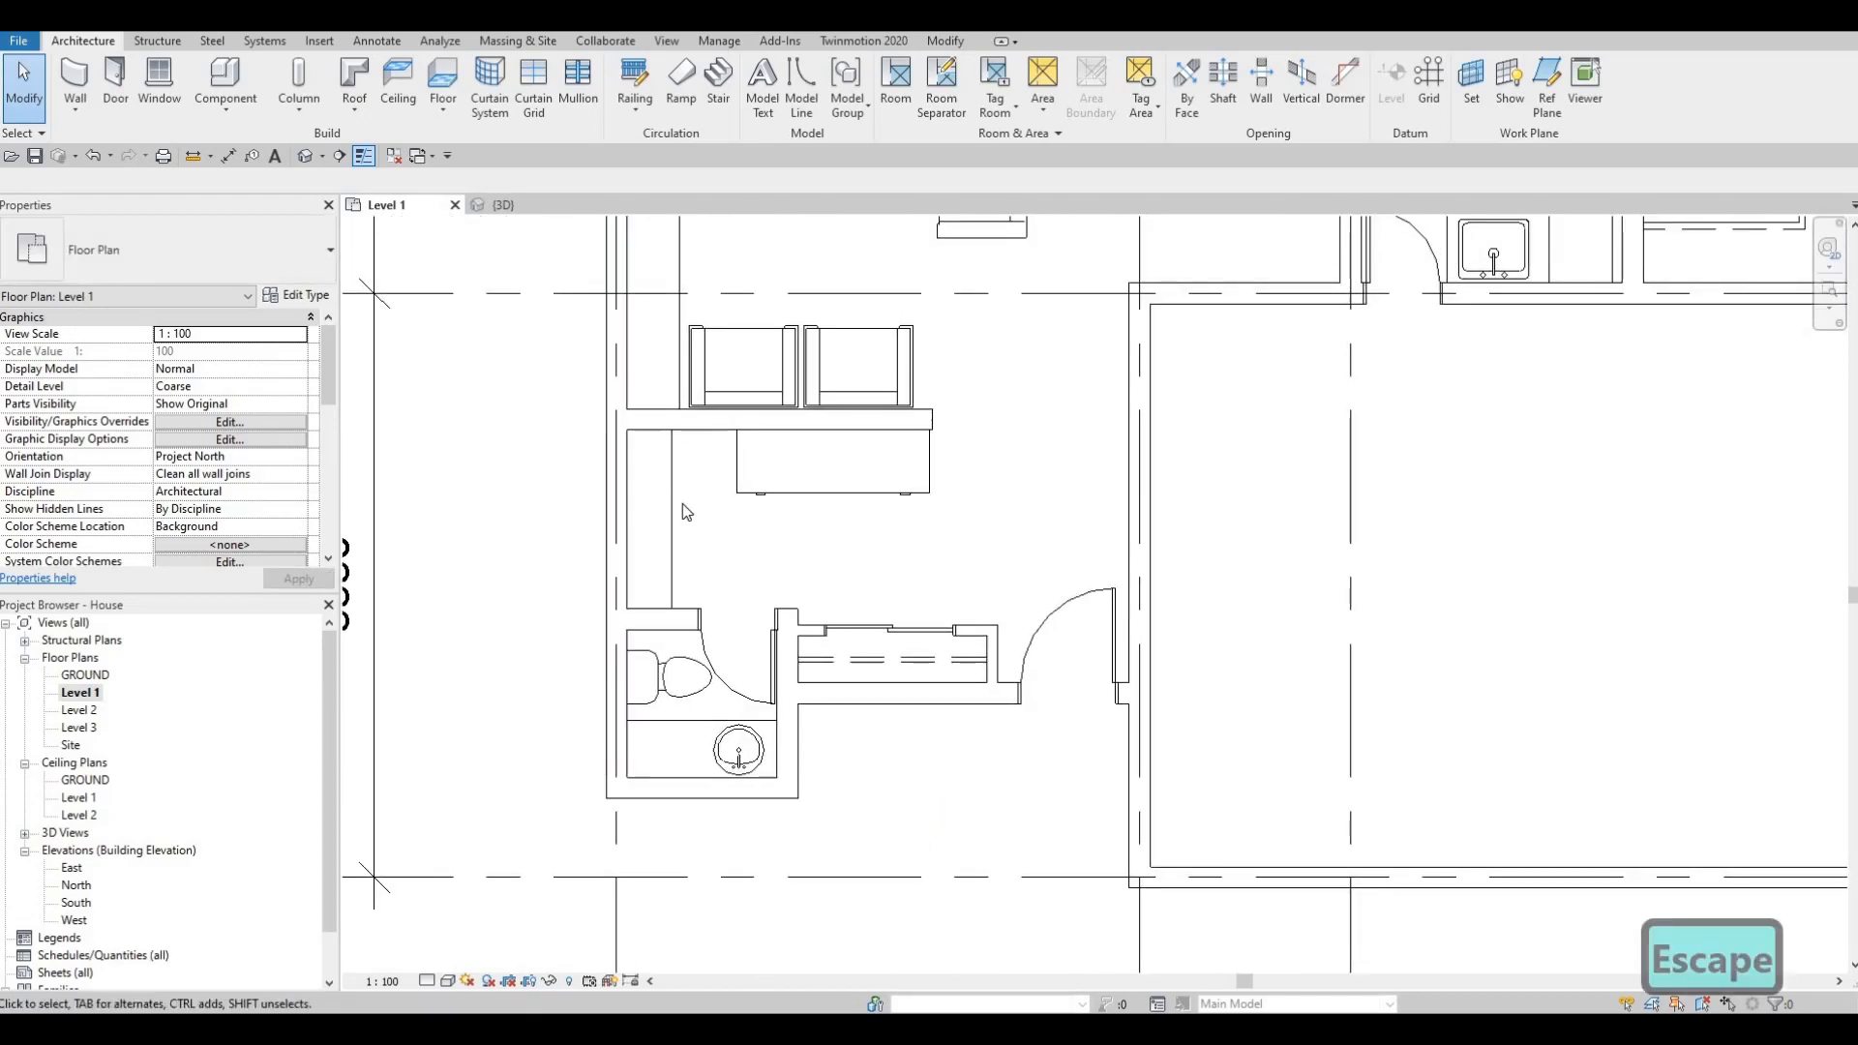
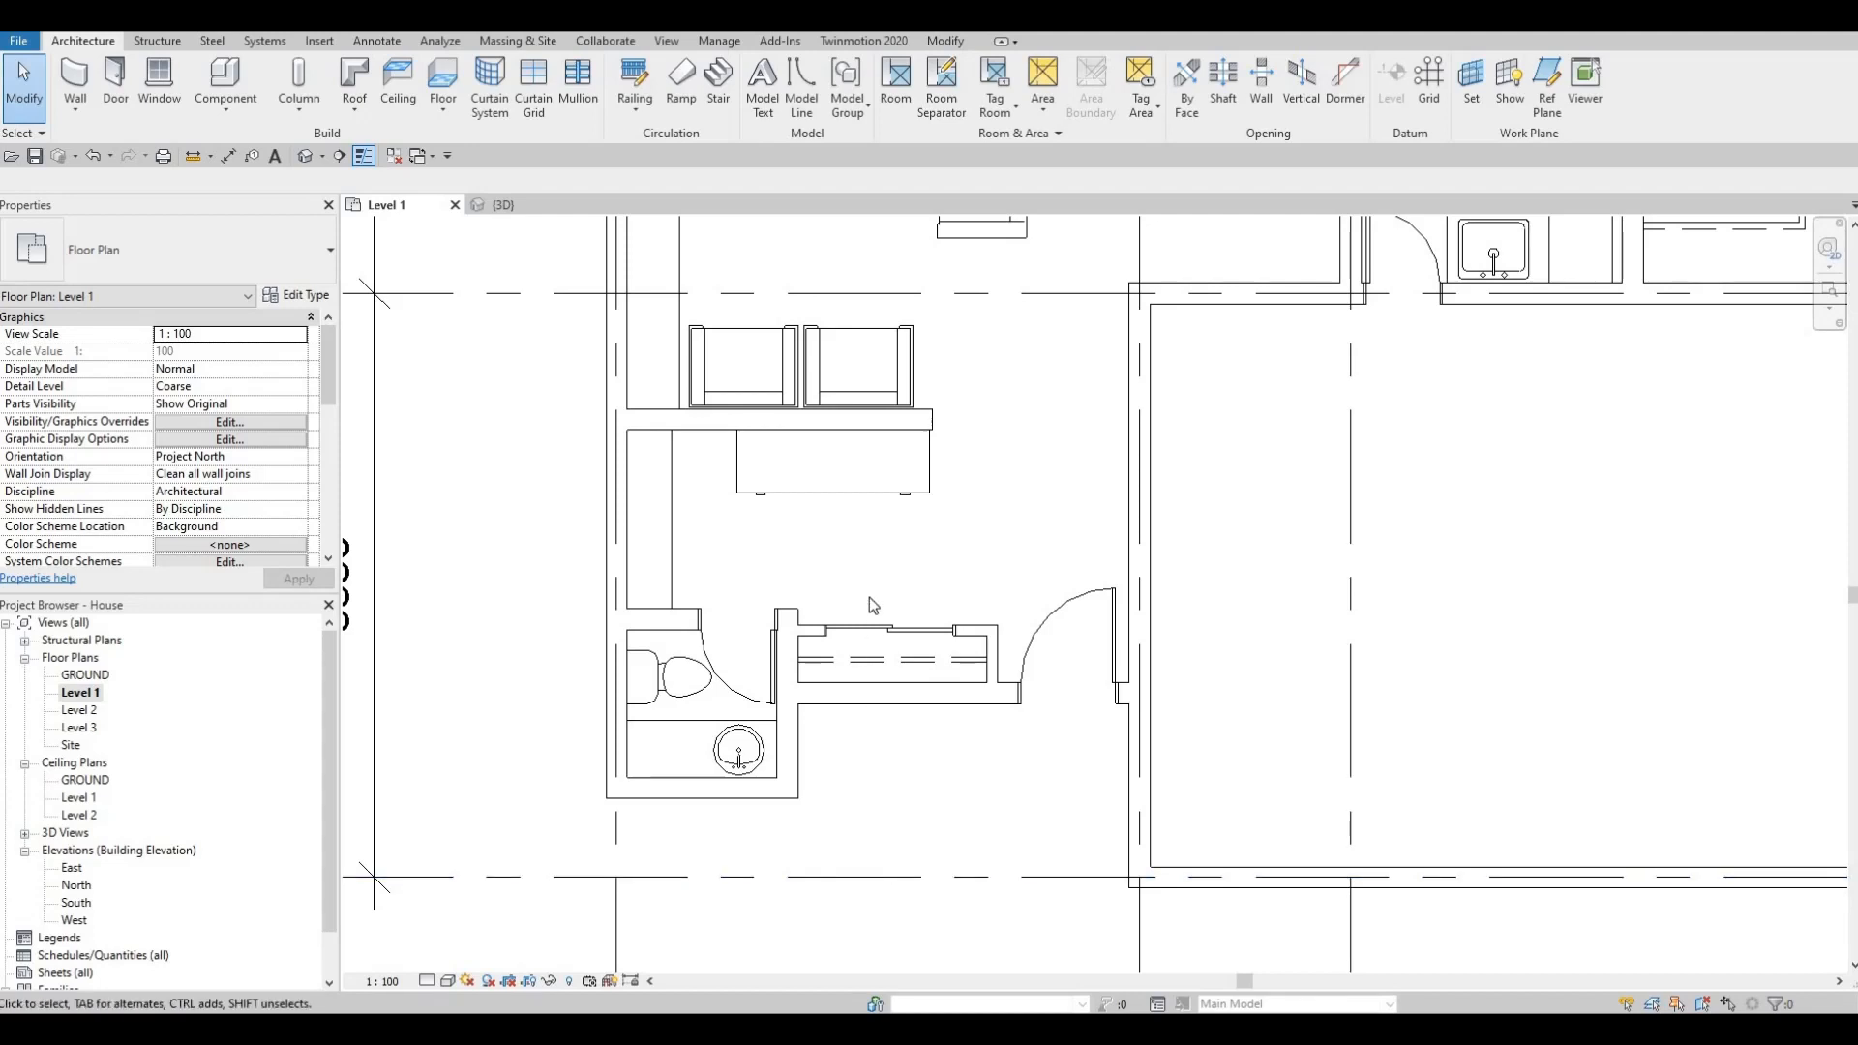
pyautogui.press('Escape')
pyautogui.click(673, 504)
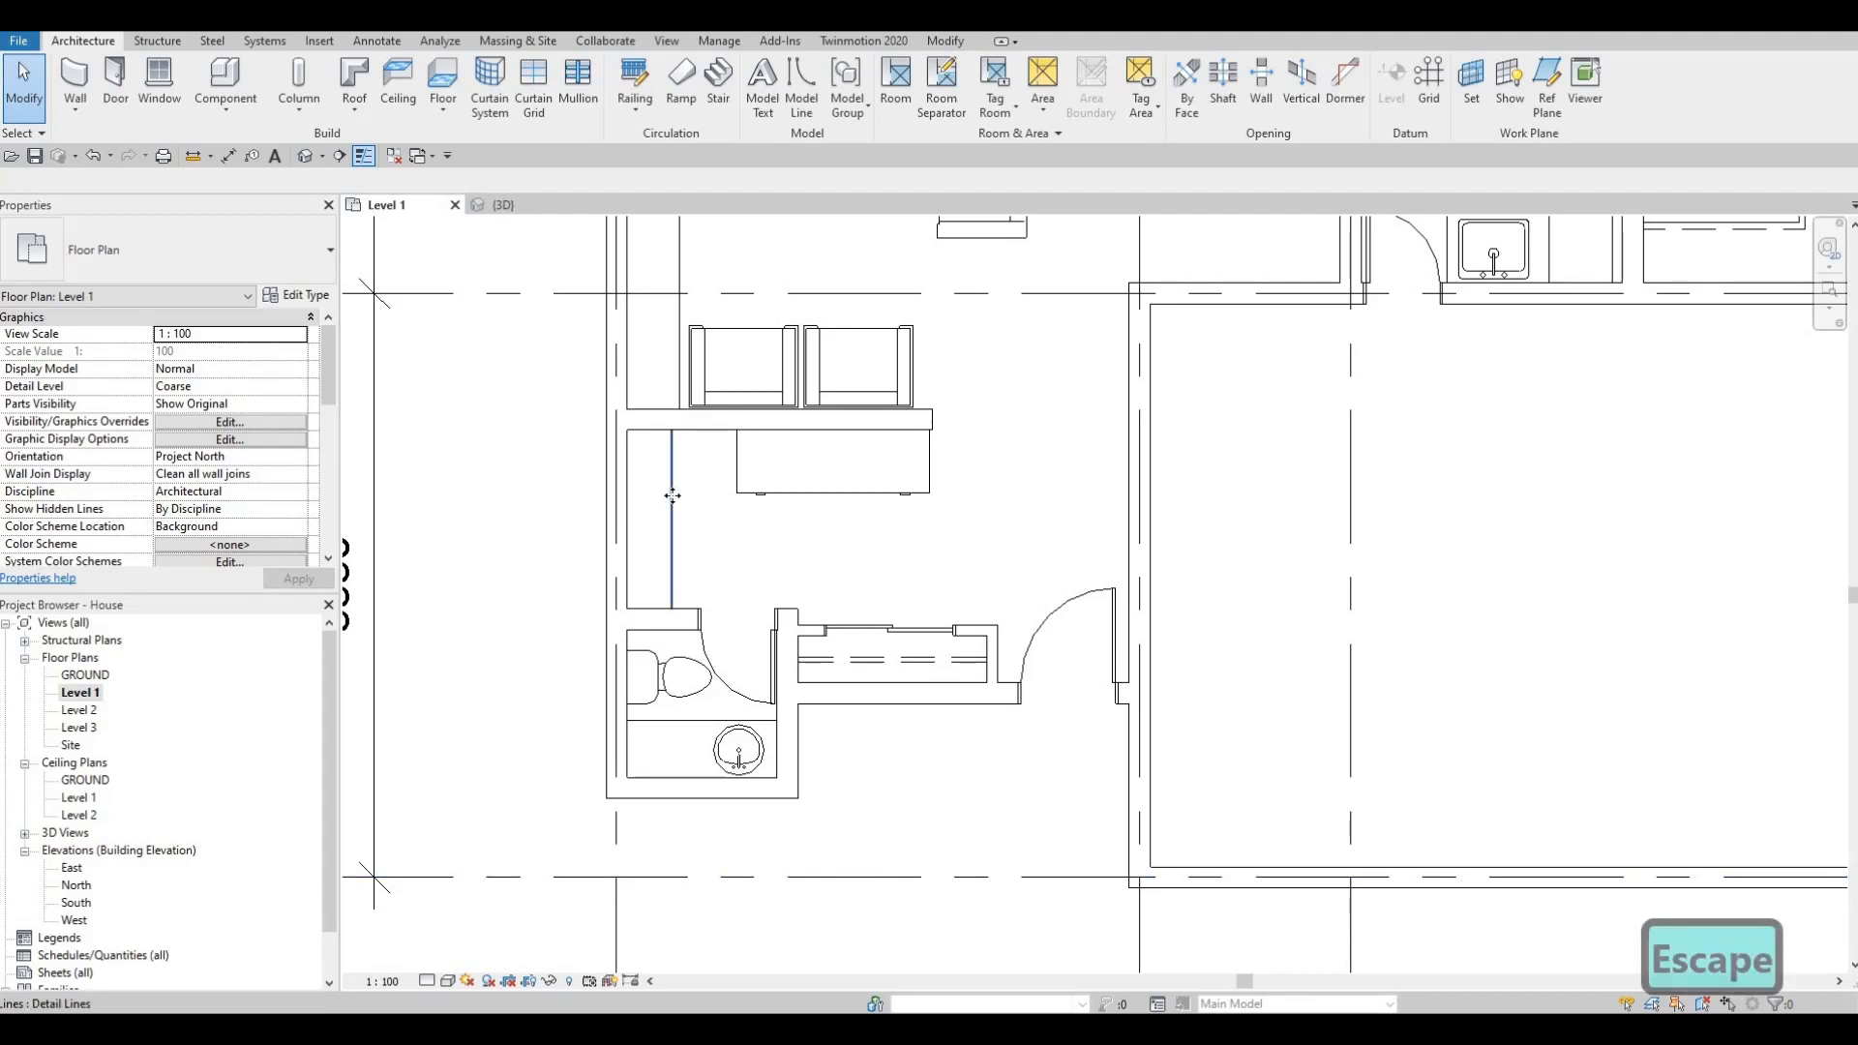
pyautogui.press('Delete')
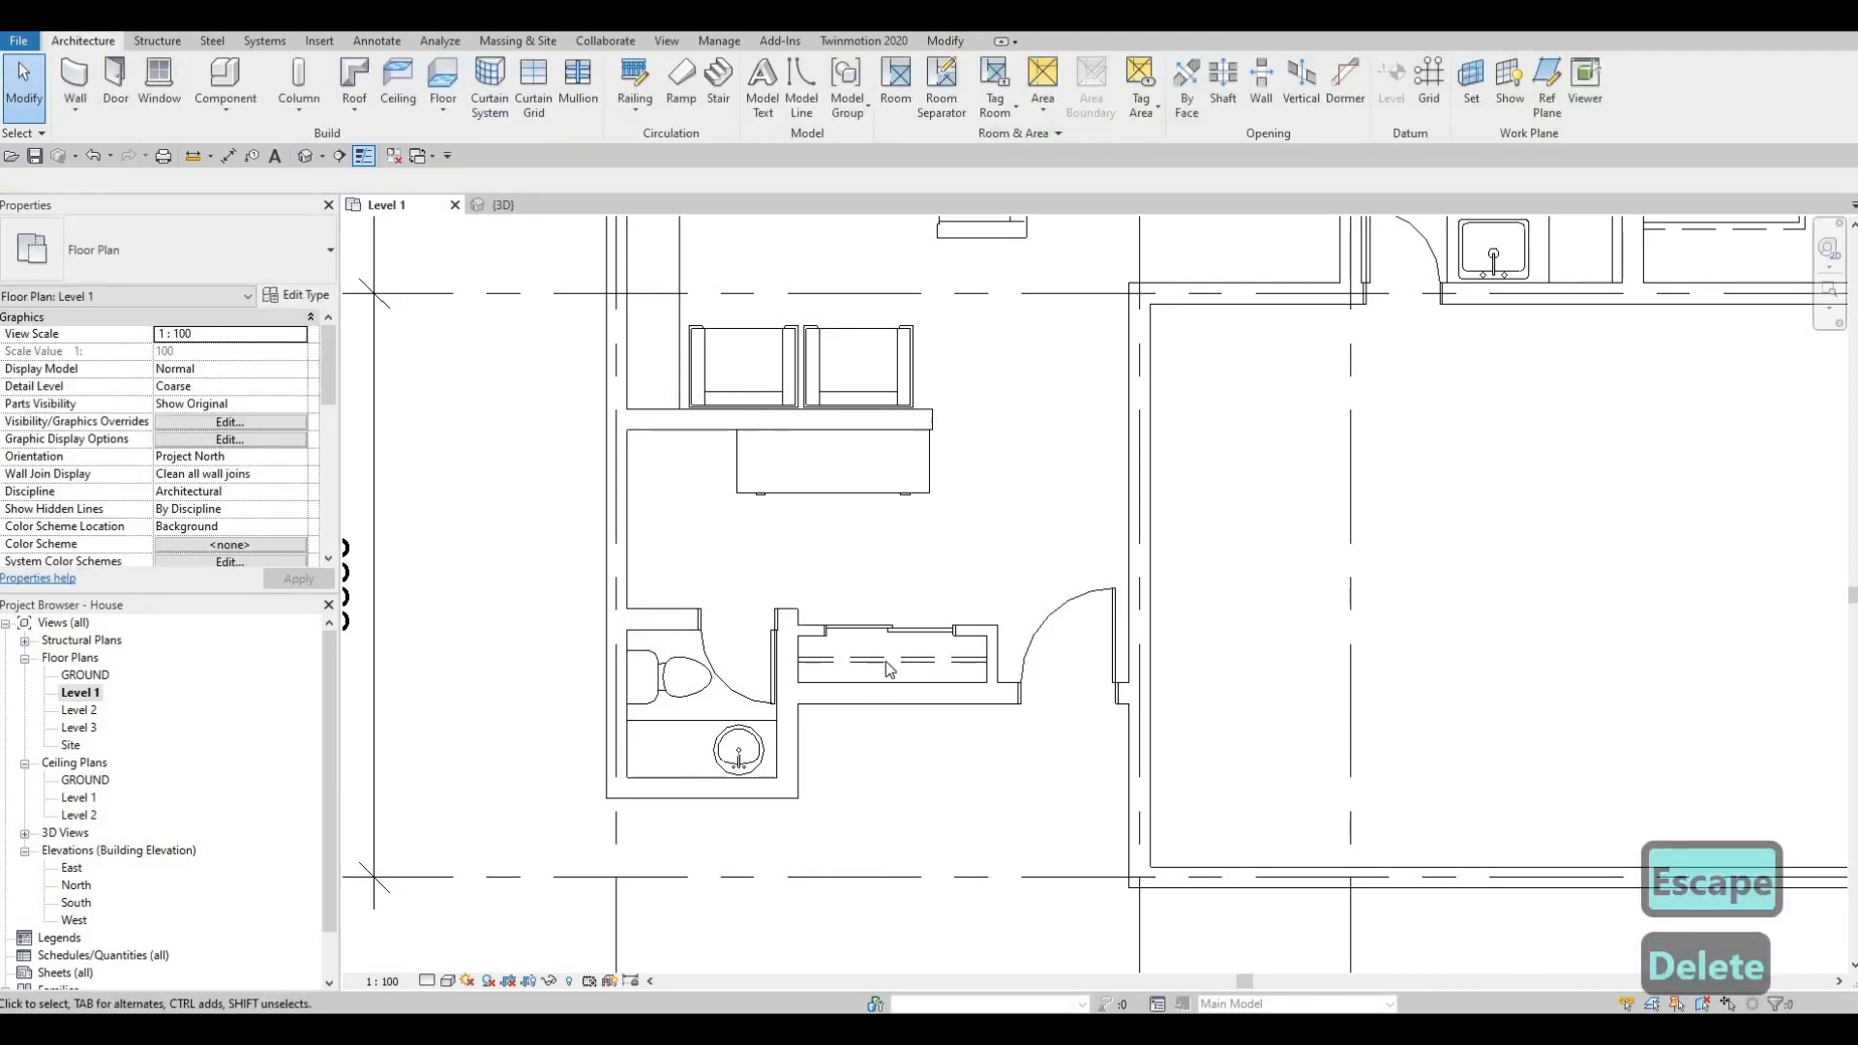
# Draw an INTERIOR WALL 2 partition from the bathroom's upper wall to the wall behind the chairs, 700 mm from the exterior wall's centreline.
pyautogui.press('Escape')
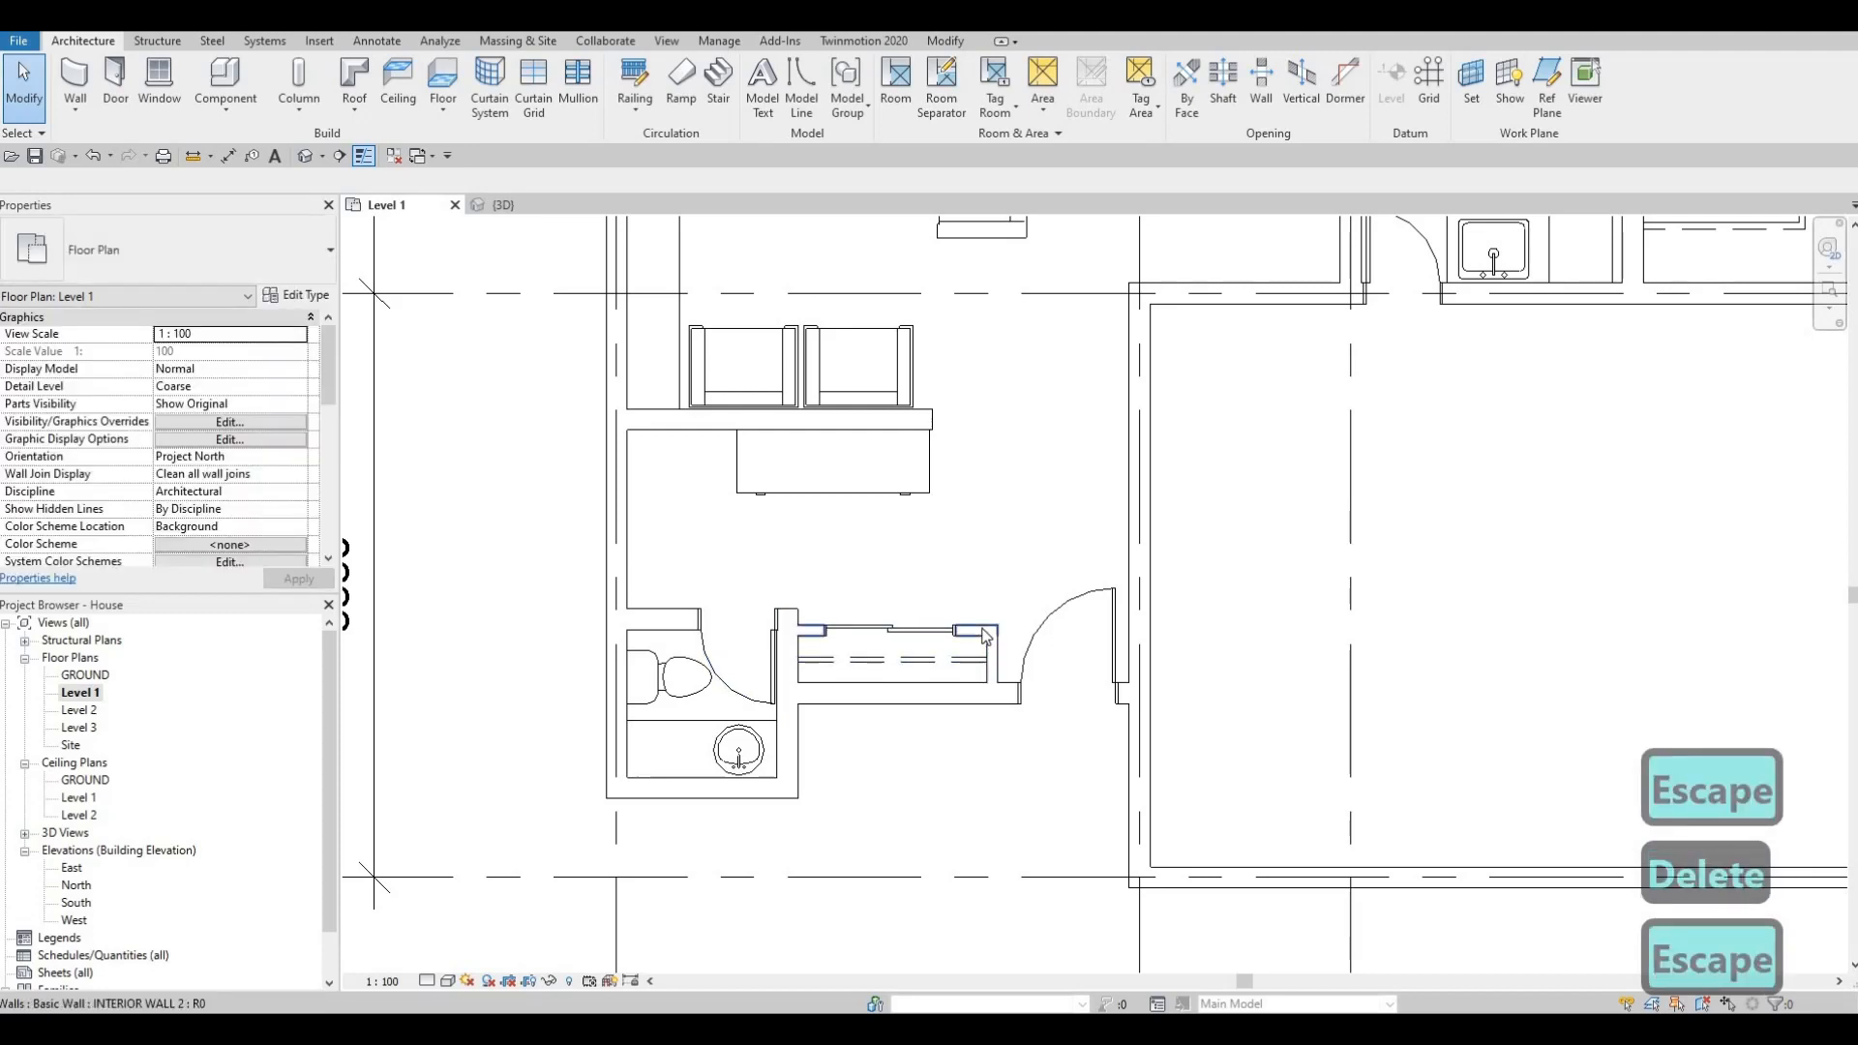
pyautogui.click(985, 634)
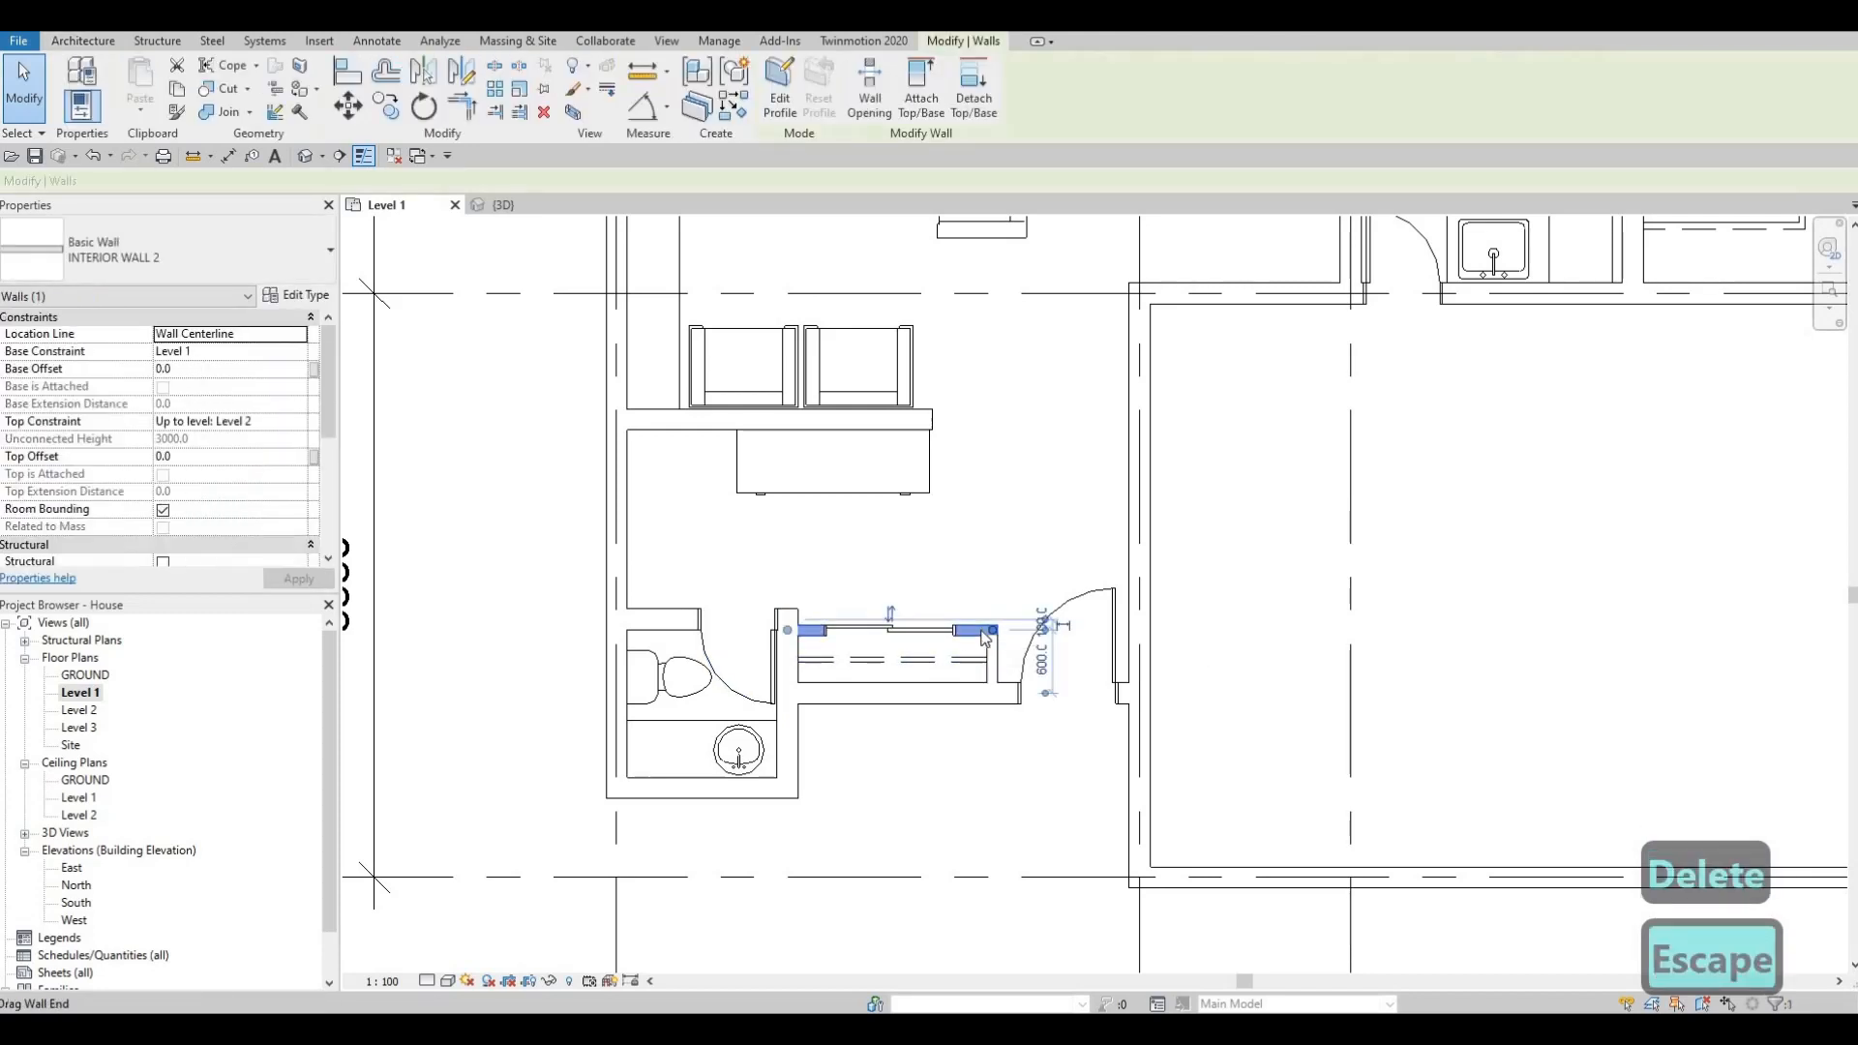
pyautogui.press('c')
pyautogui.press('s')
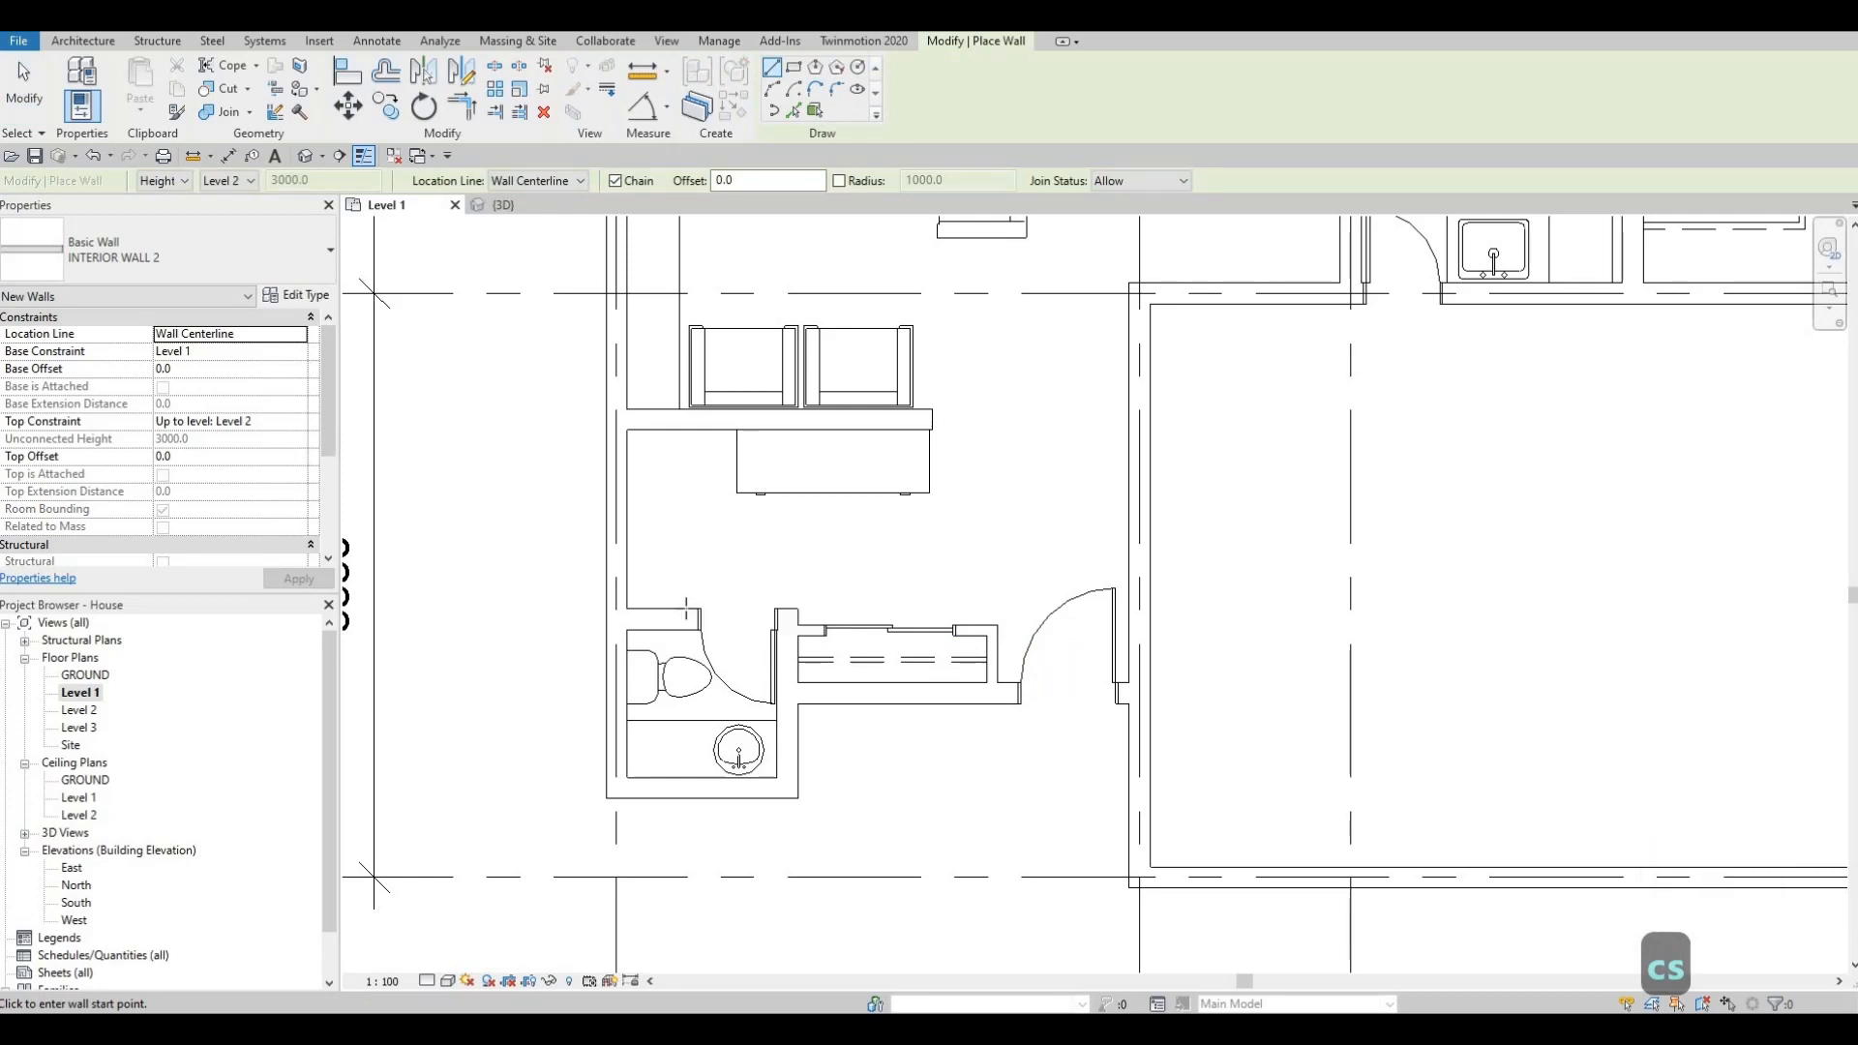
pyautogui.scroll(2, 686, 609)
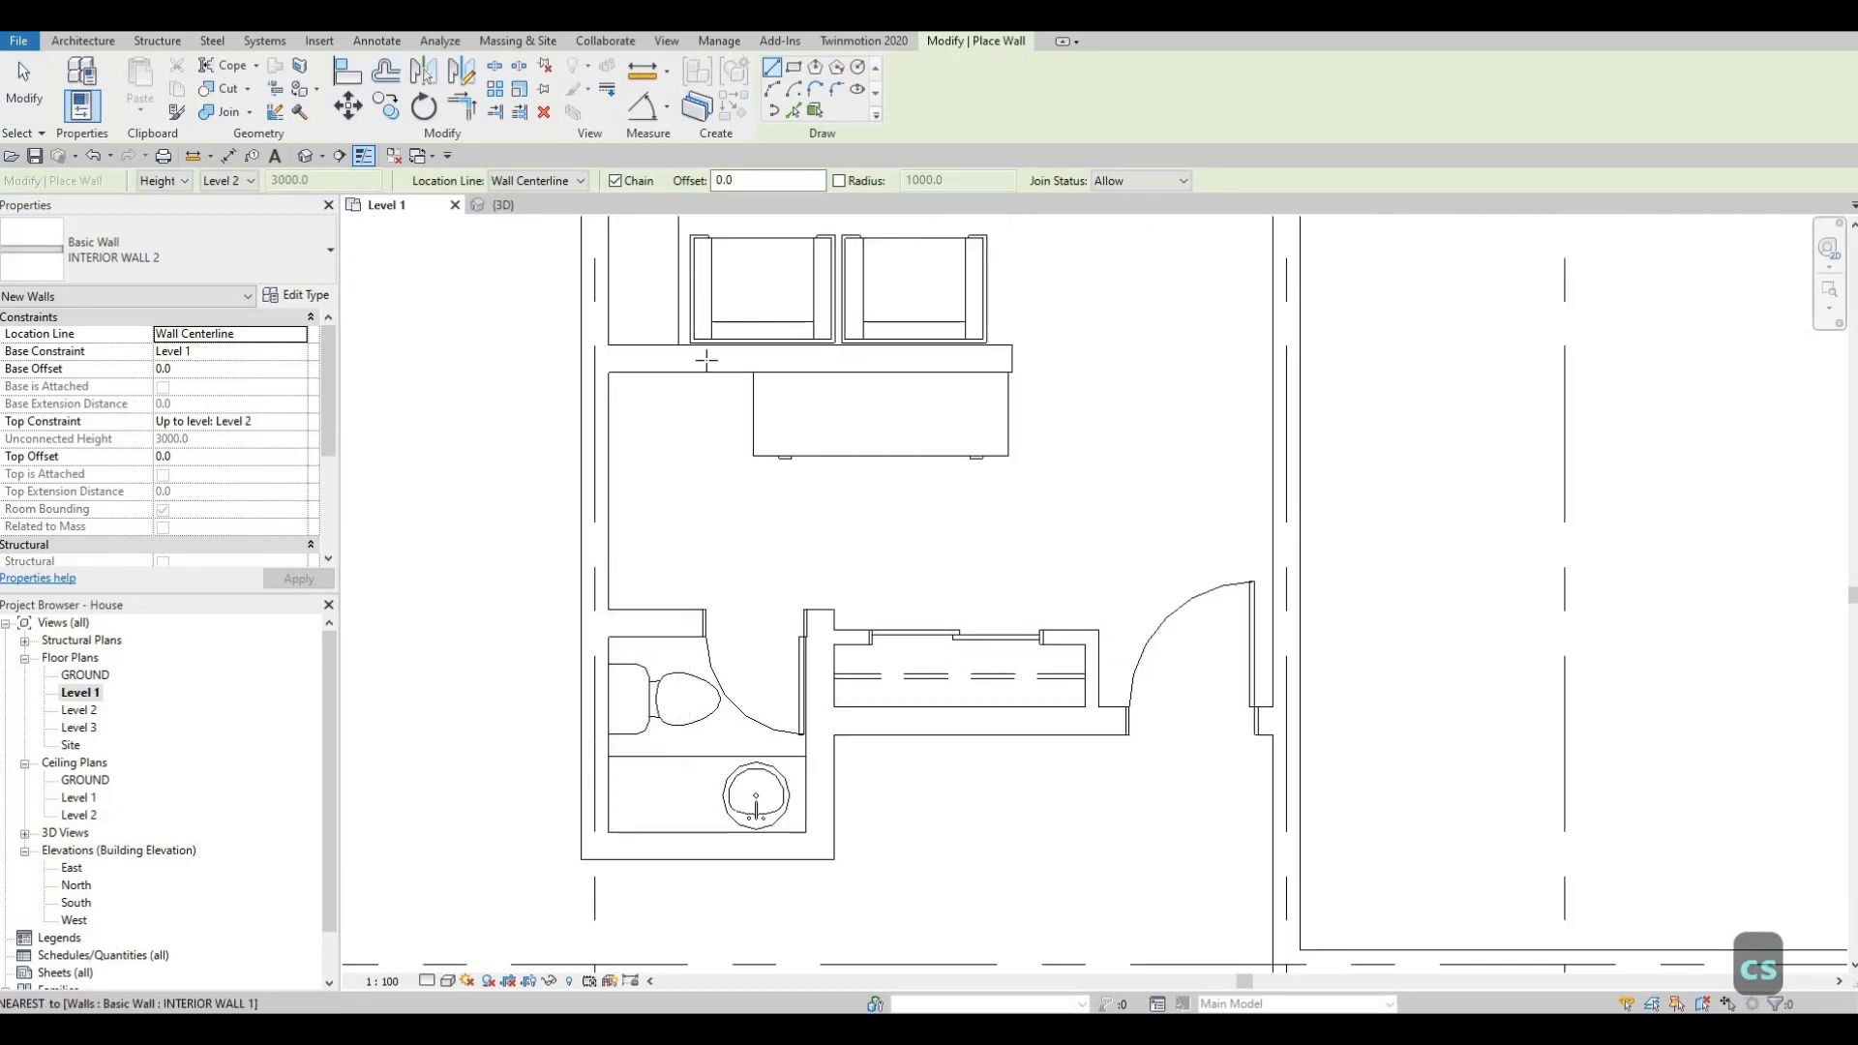
pyautogui.click(692, 610)
pyautogui.click(693, 360)
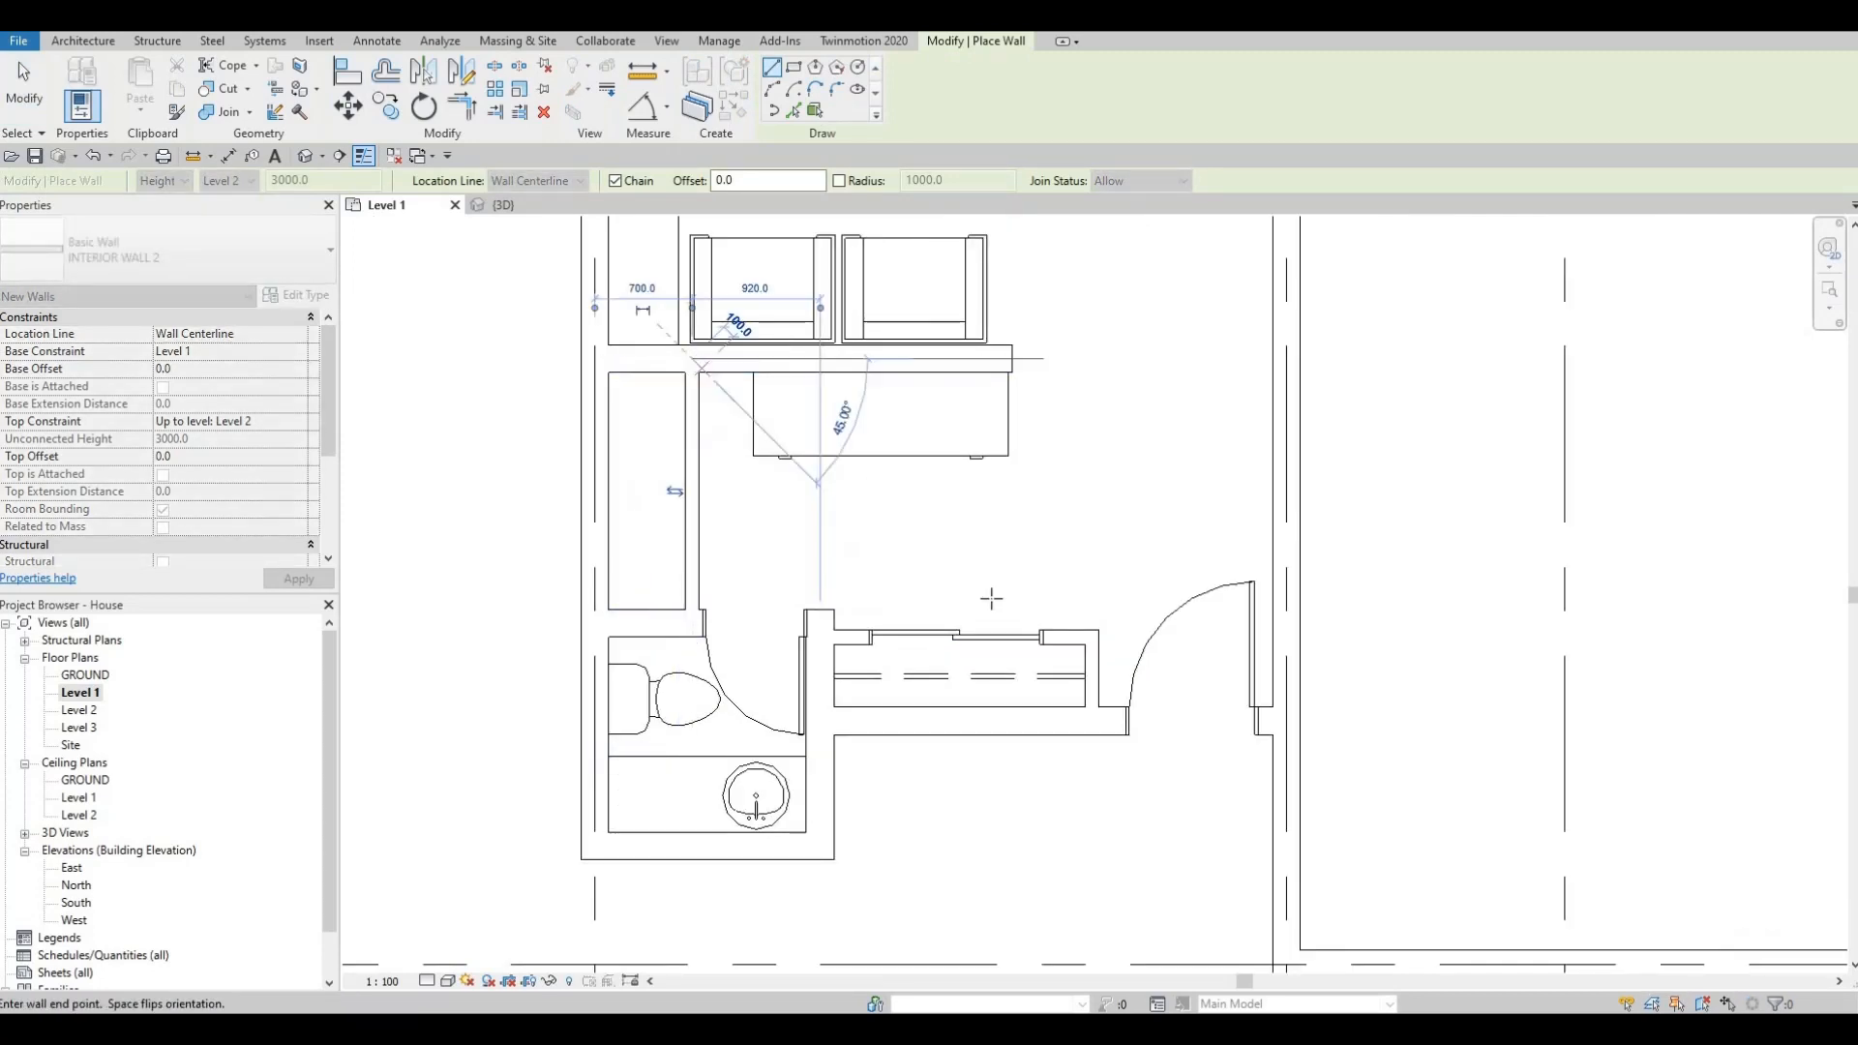
pyautogui.press('Escape')
pyautogui.press('Escape')
# Place a 1200 x 2000mm M_Door-Interior-Double-Sliding-2_Panel-Wood door in the new closet partition, matching the existing sliding door.
pyautogui.click(985, 640)
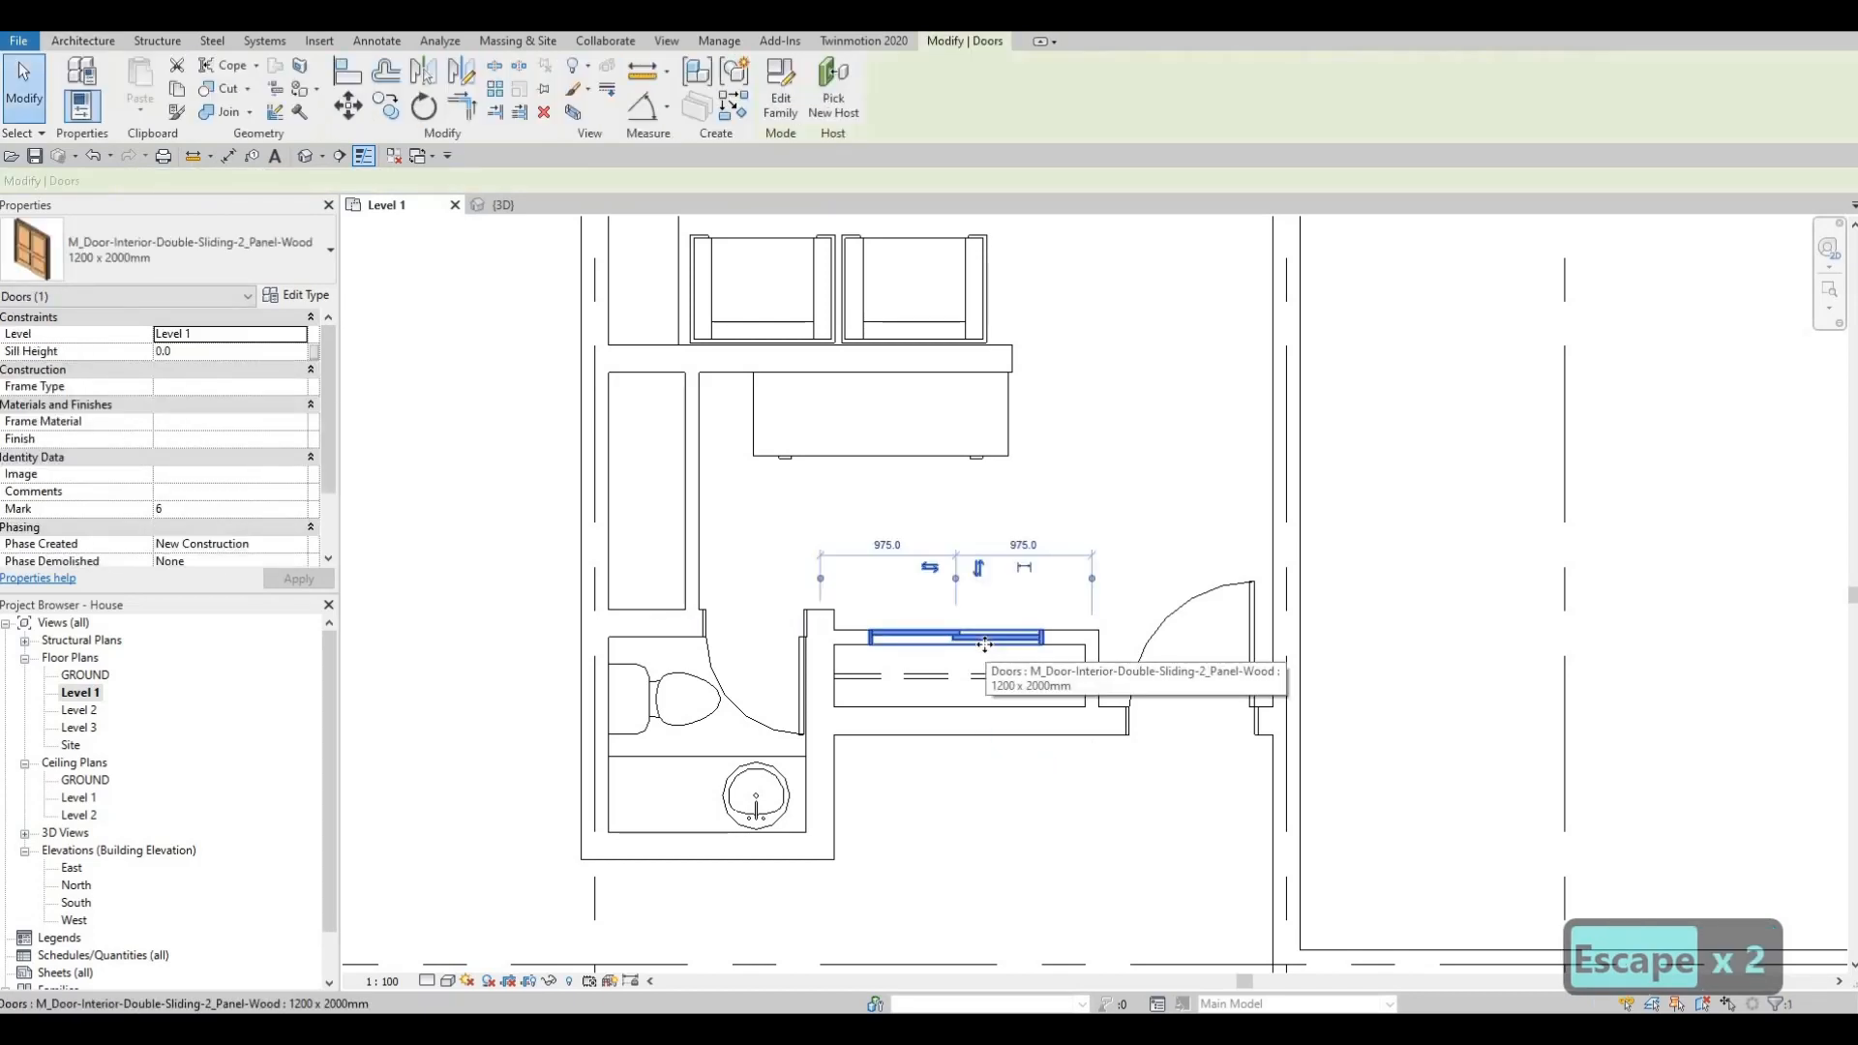
pyautogui.press('c')
pyautogui.press('s')
pyautogui.scroll(1, 687, 486)
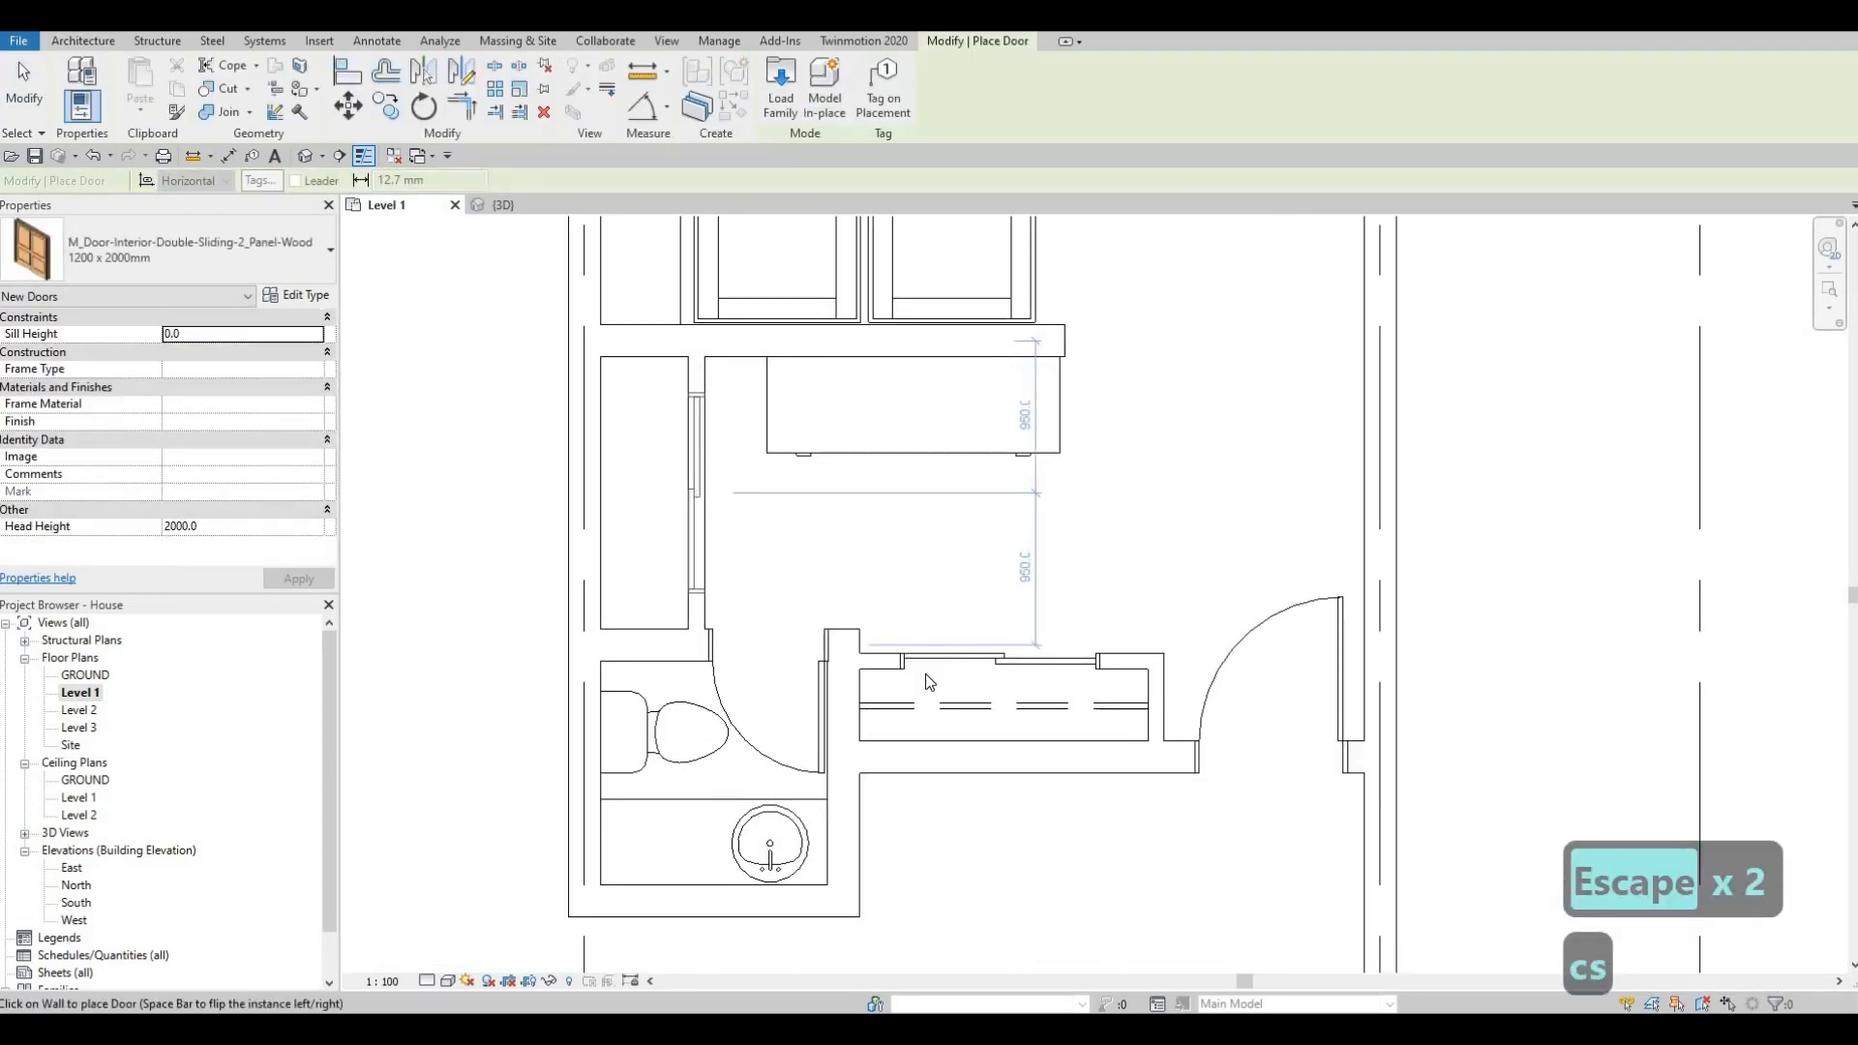
pyautogui.press('Escape')
pyautogui.press('Escape')
pyautogui.press('Escape')
# Draw two parallel 1700 mm detail lines in the <Demolished> line style along the length of the new closet above the bathroom.
pyautogui.press('c')
pyautogui.press('s')
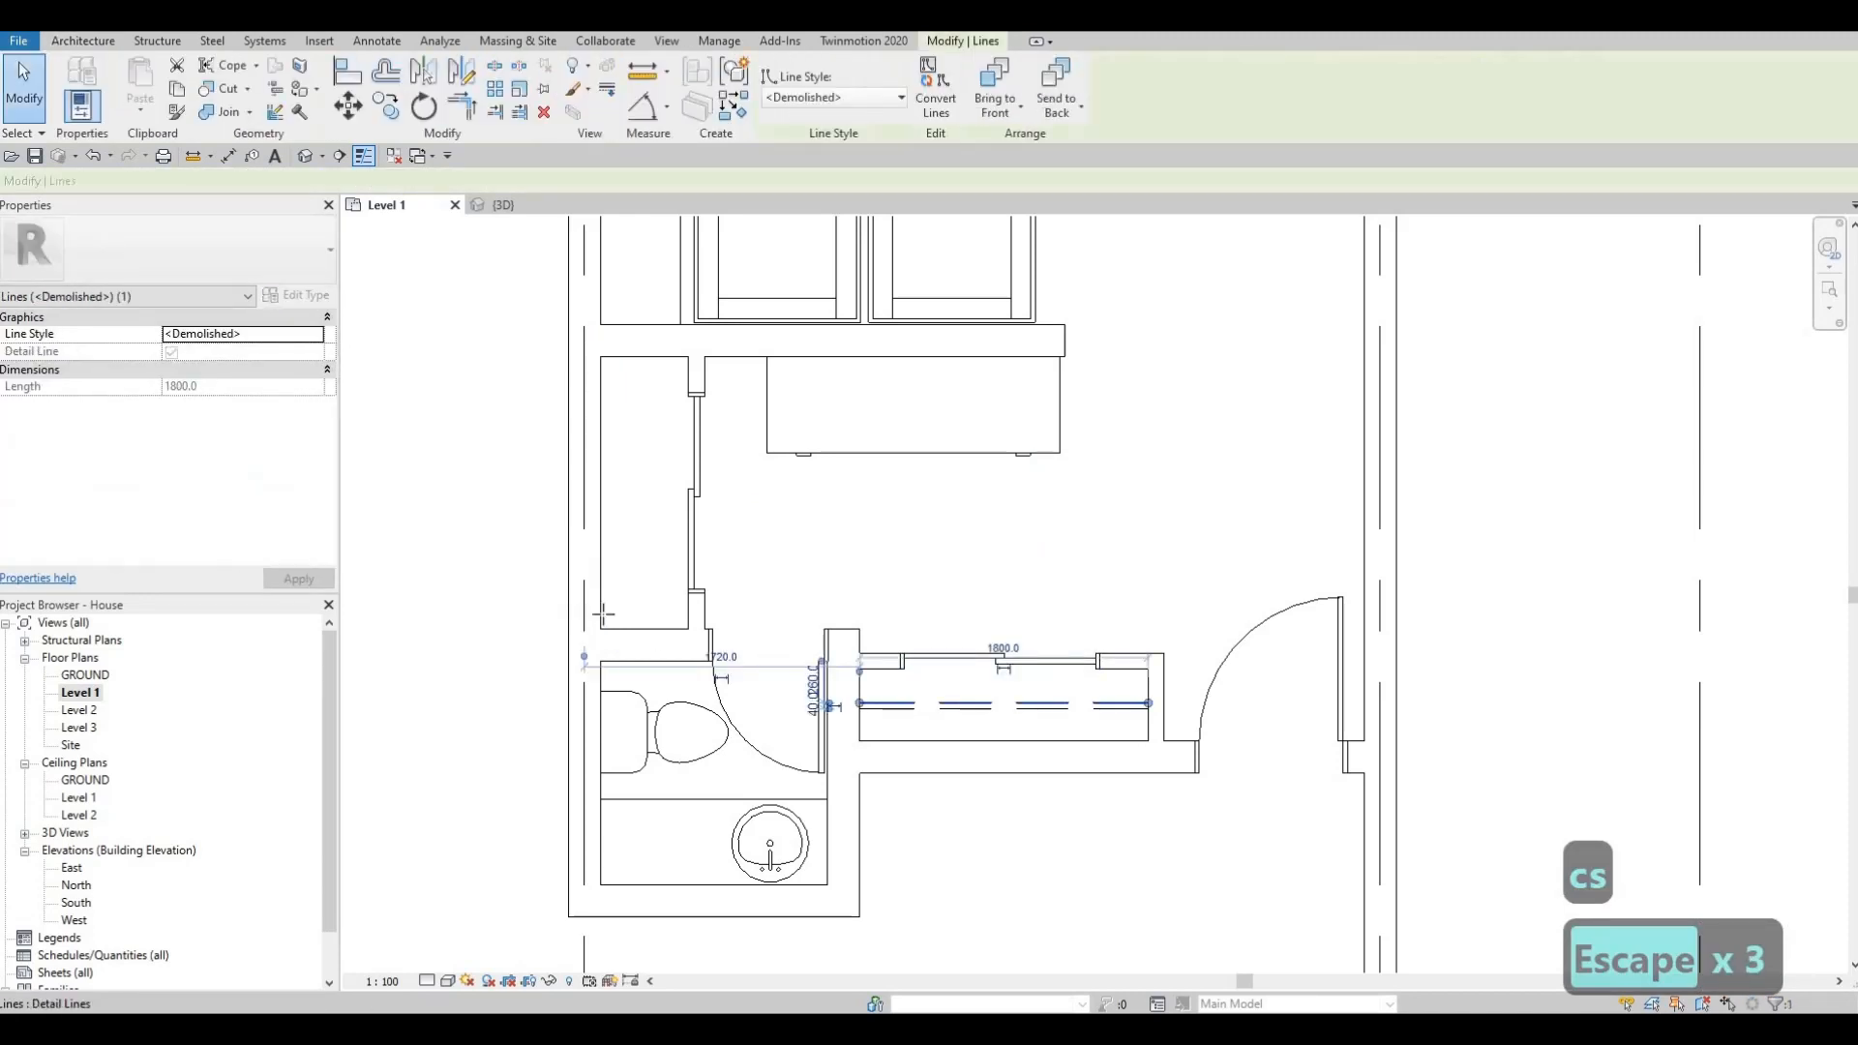
pyautogui.scroll(2, 659, 645)
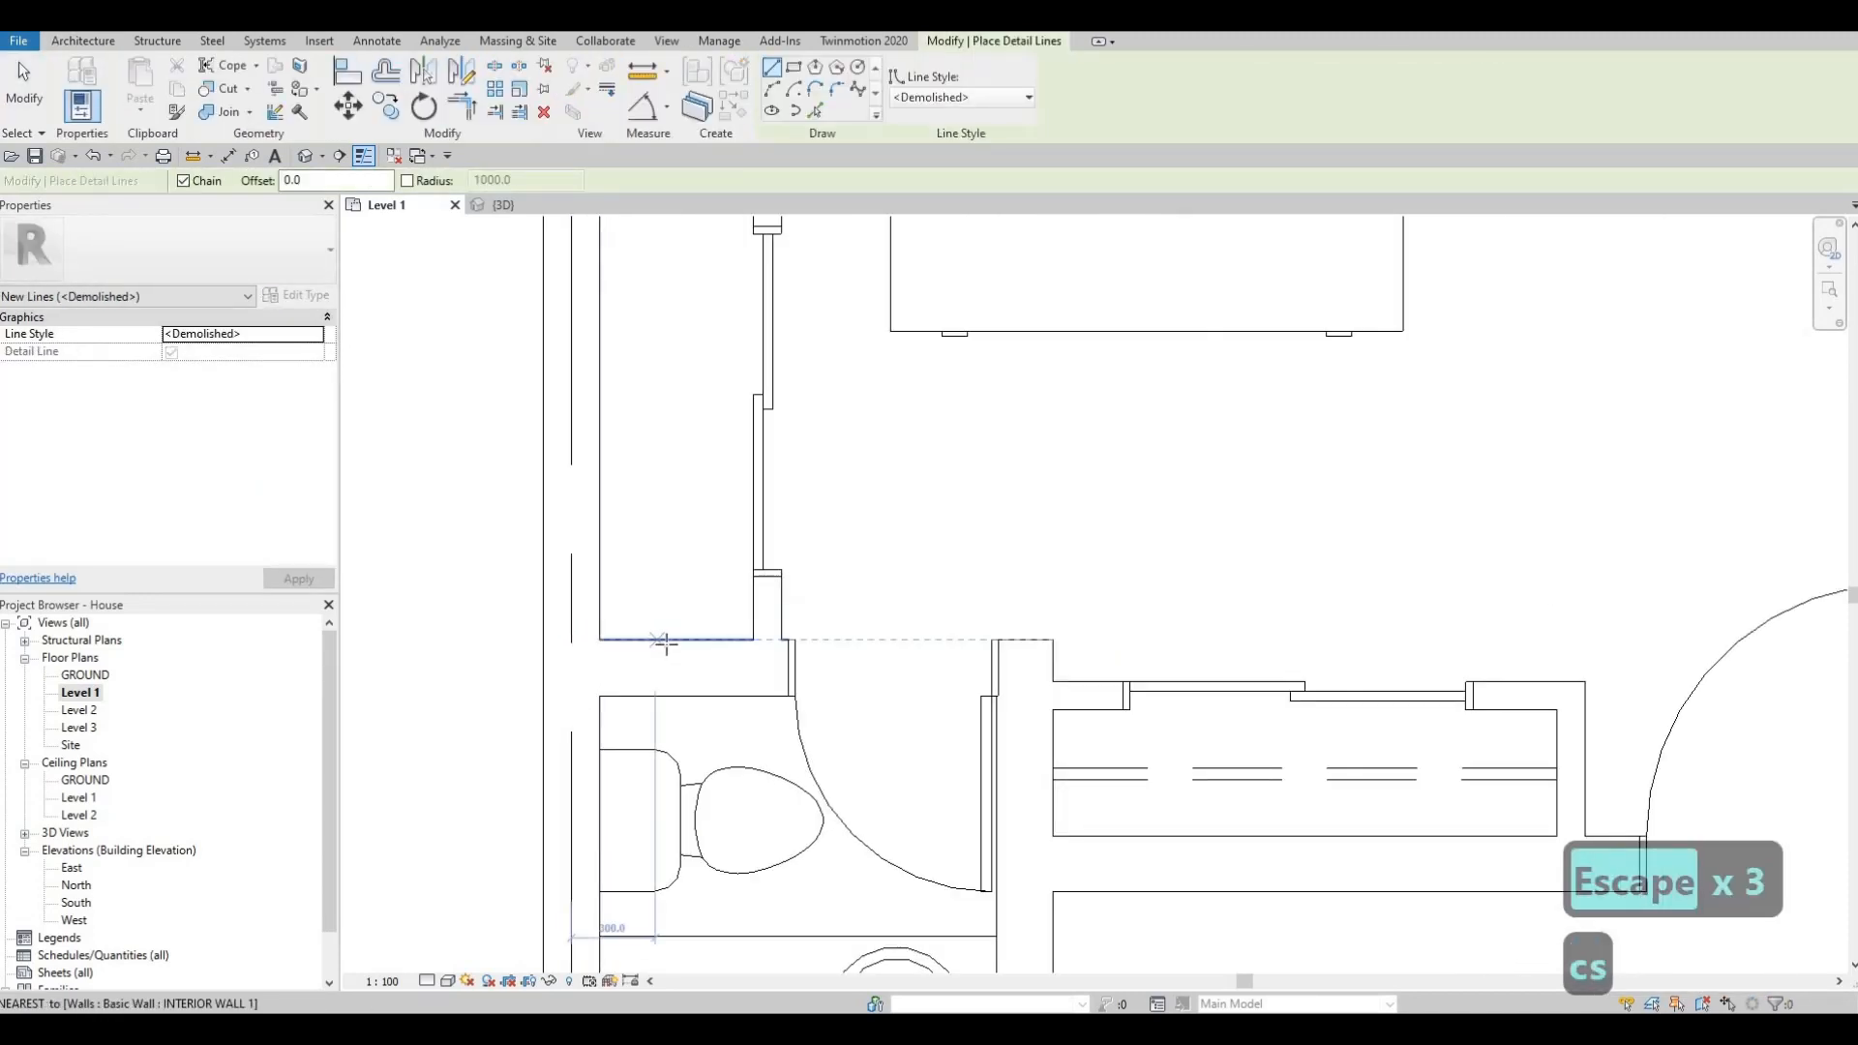
pyautogui.click(671, 640)
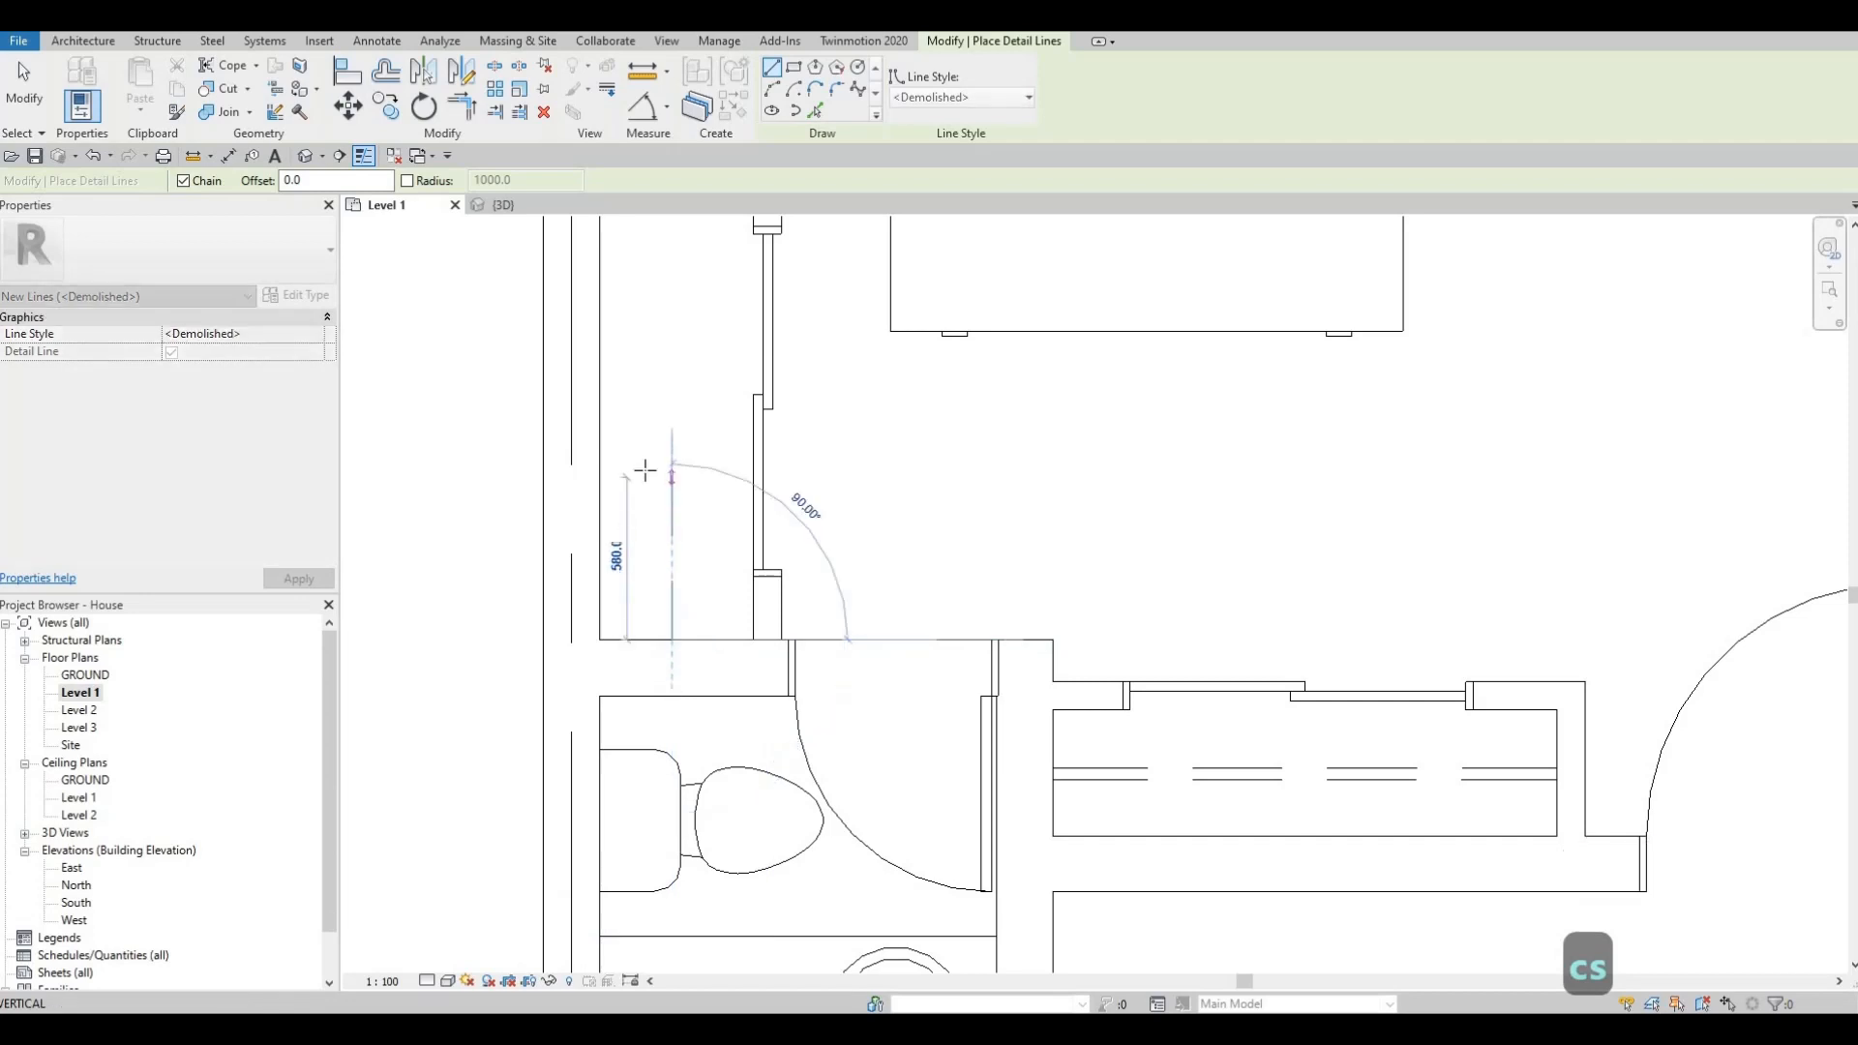
pyautogui.moveTo(643, 469); pyautogui.dragTo(619, 765, button='middle')
pyautogui.click(651, 461)
pyautogui.press('Escape')
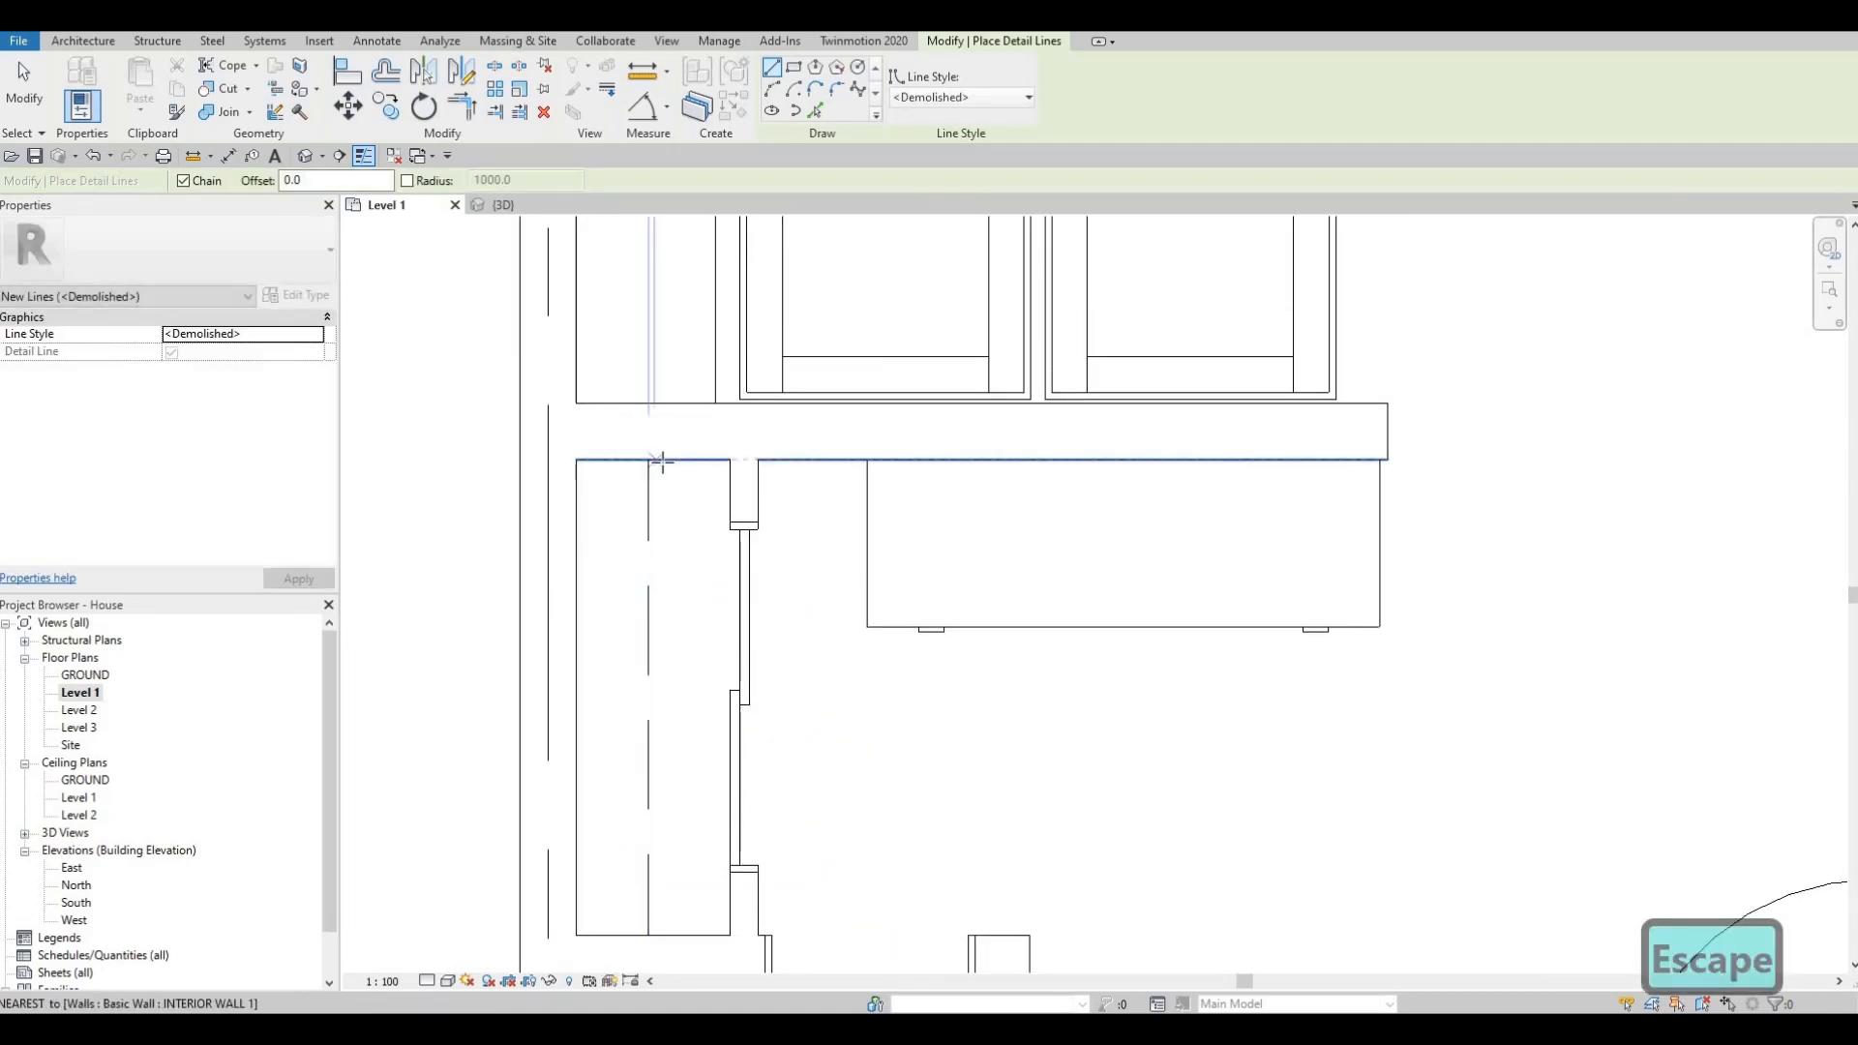
pyautogui.click(662, 461)
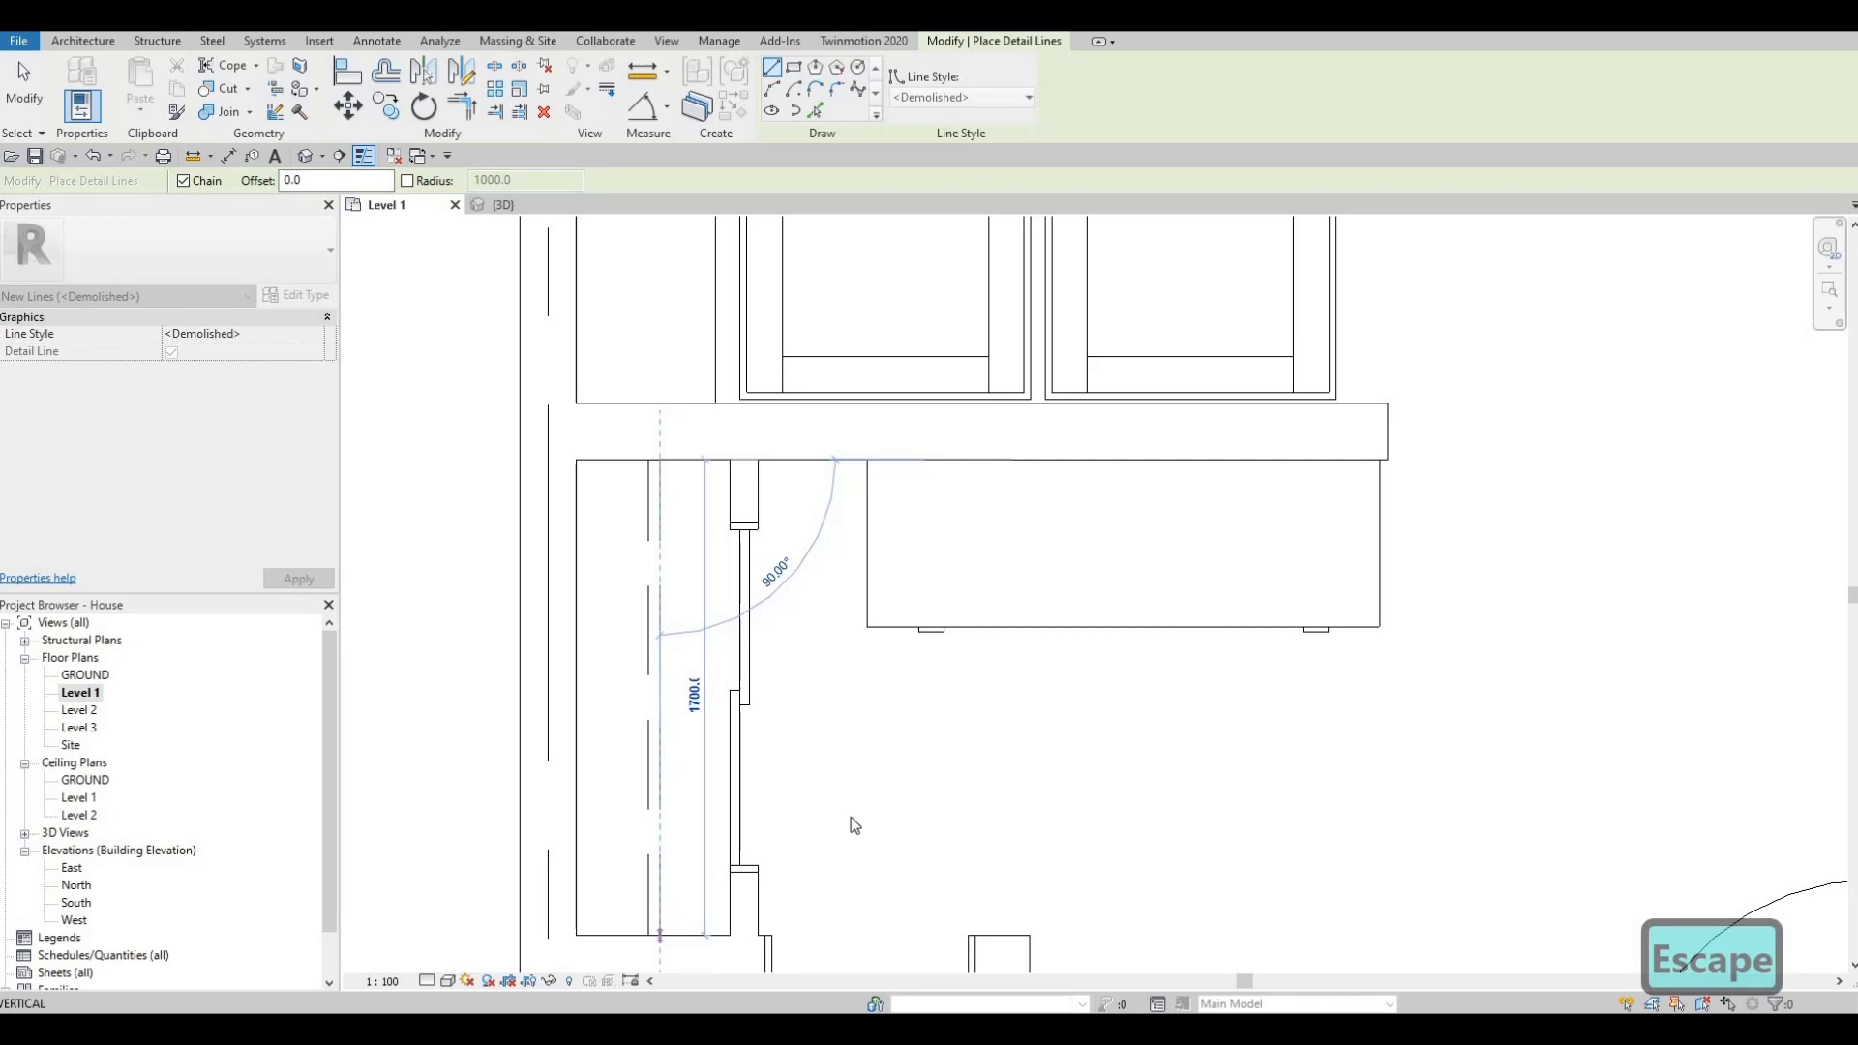
pyautogui.press('Escape')
pyautogui.scroll(-2, 897, 671)
pyautogui.press('Escape')
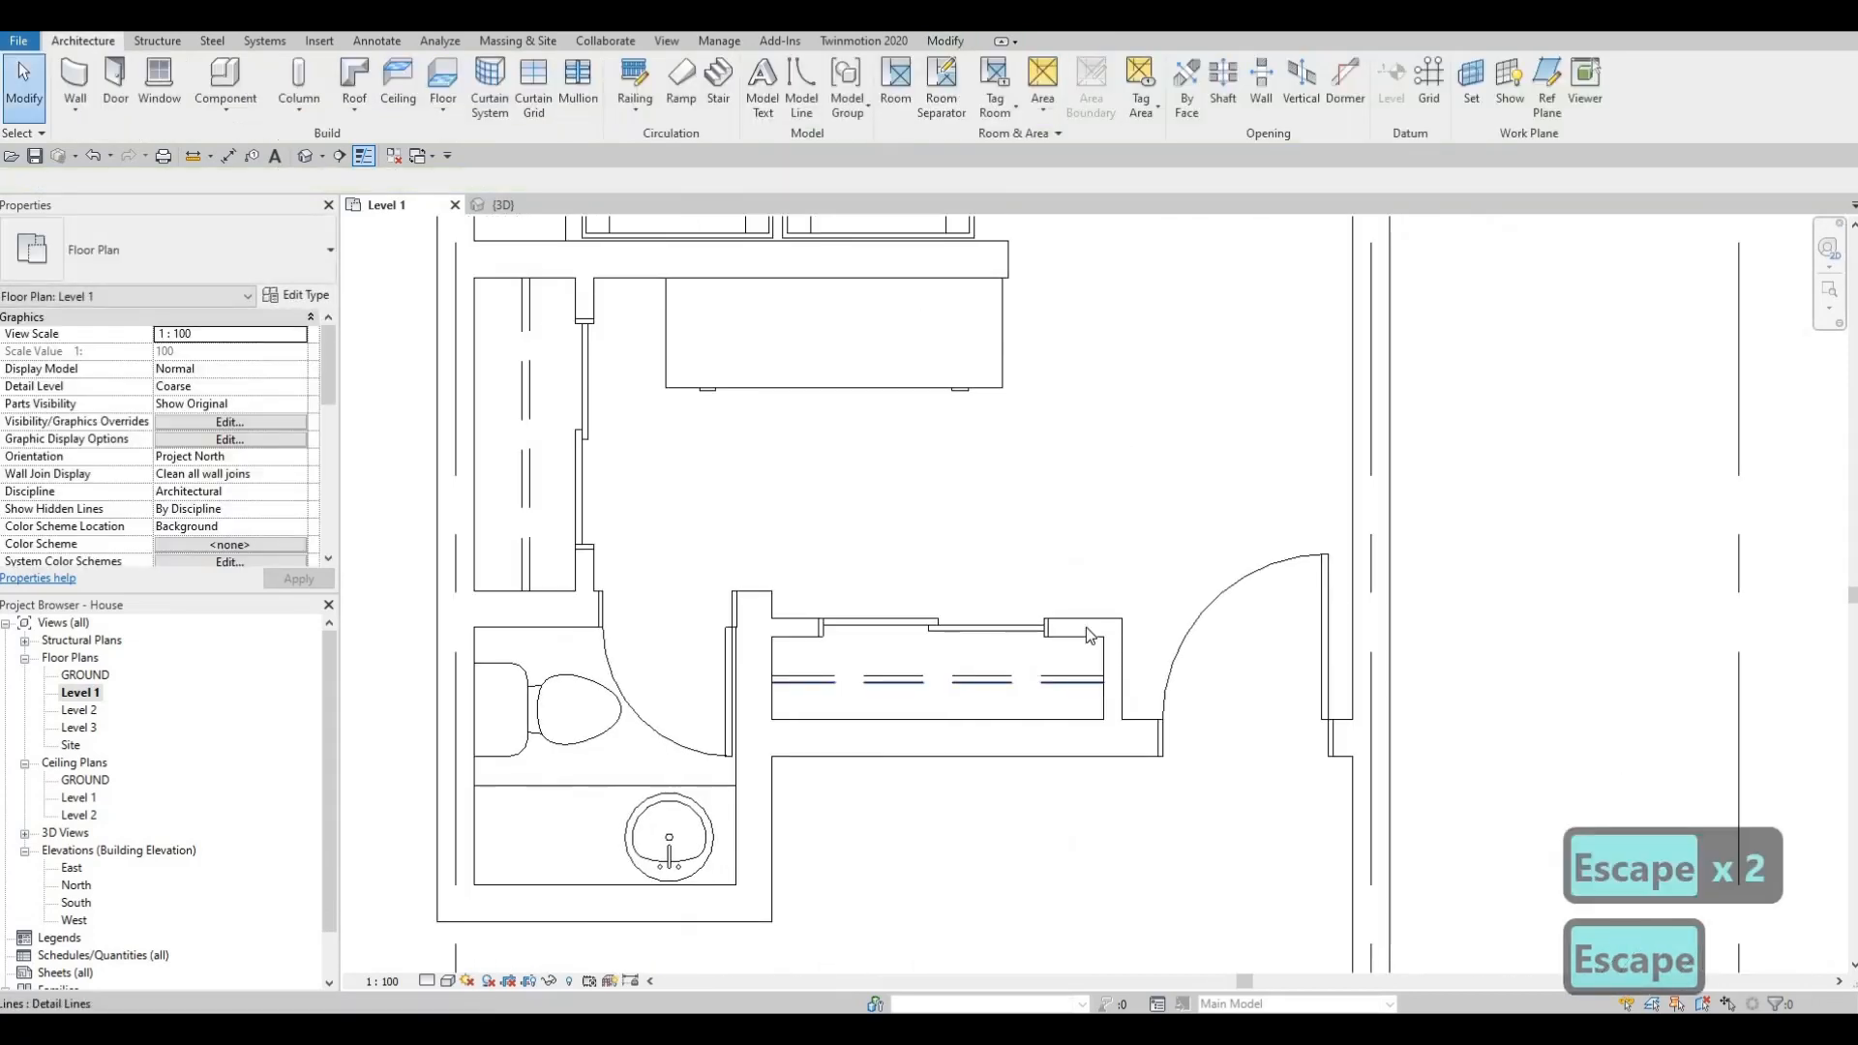
pyautogui.press('Escape')
# Delete the old closet beside the entrance door, including its front wall with sliding door, side wall and both dashed detail lines.
pyautogui.click(1086, 685)
pyautogui.press('Delete')
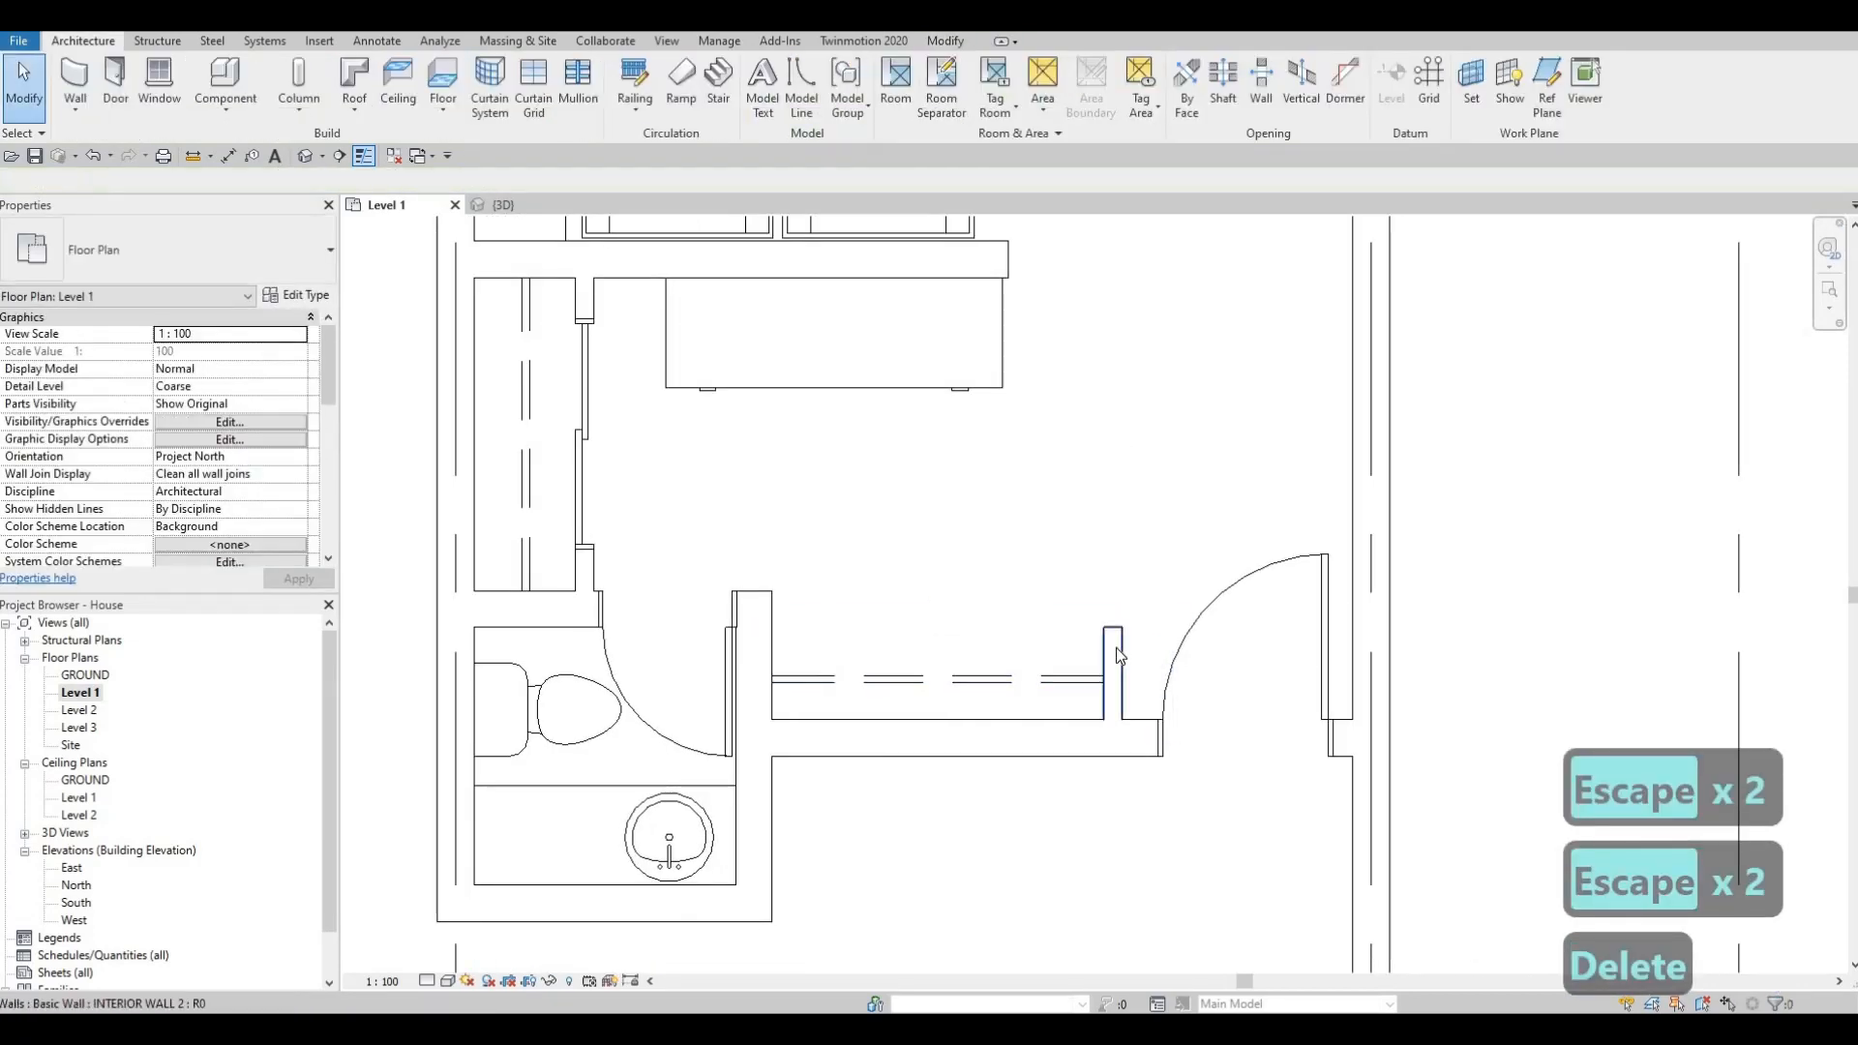
pyautogui.click(1042, 706)
pyautogui.press('Delete')
pyautogui.click(1055, 678)
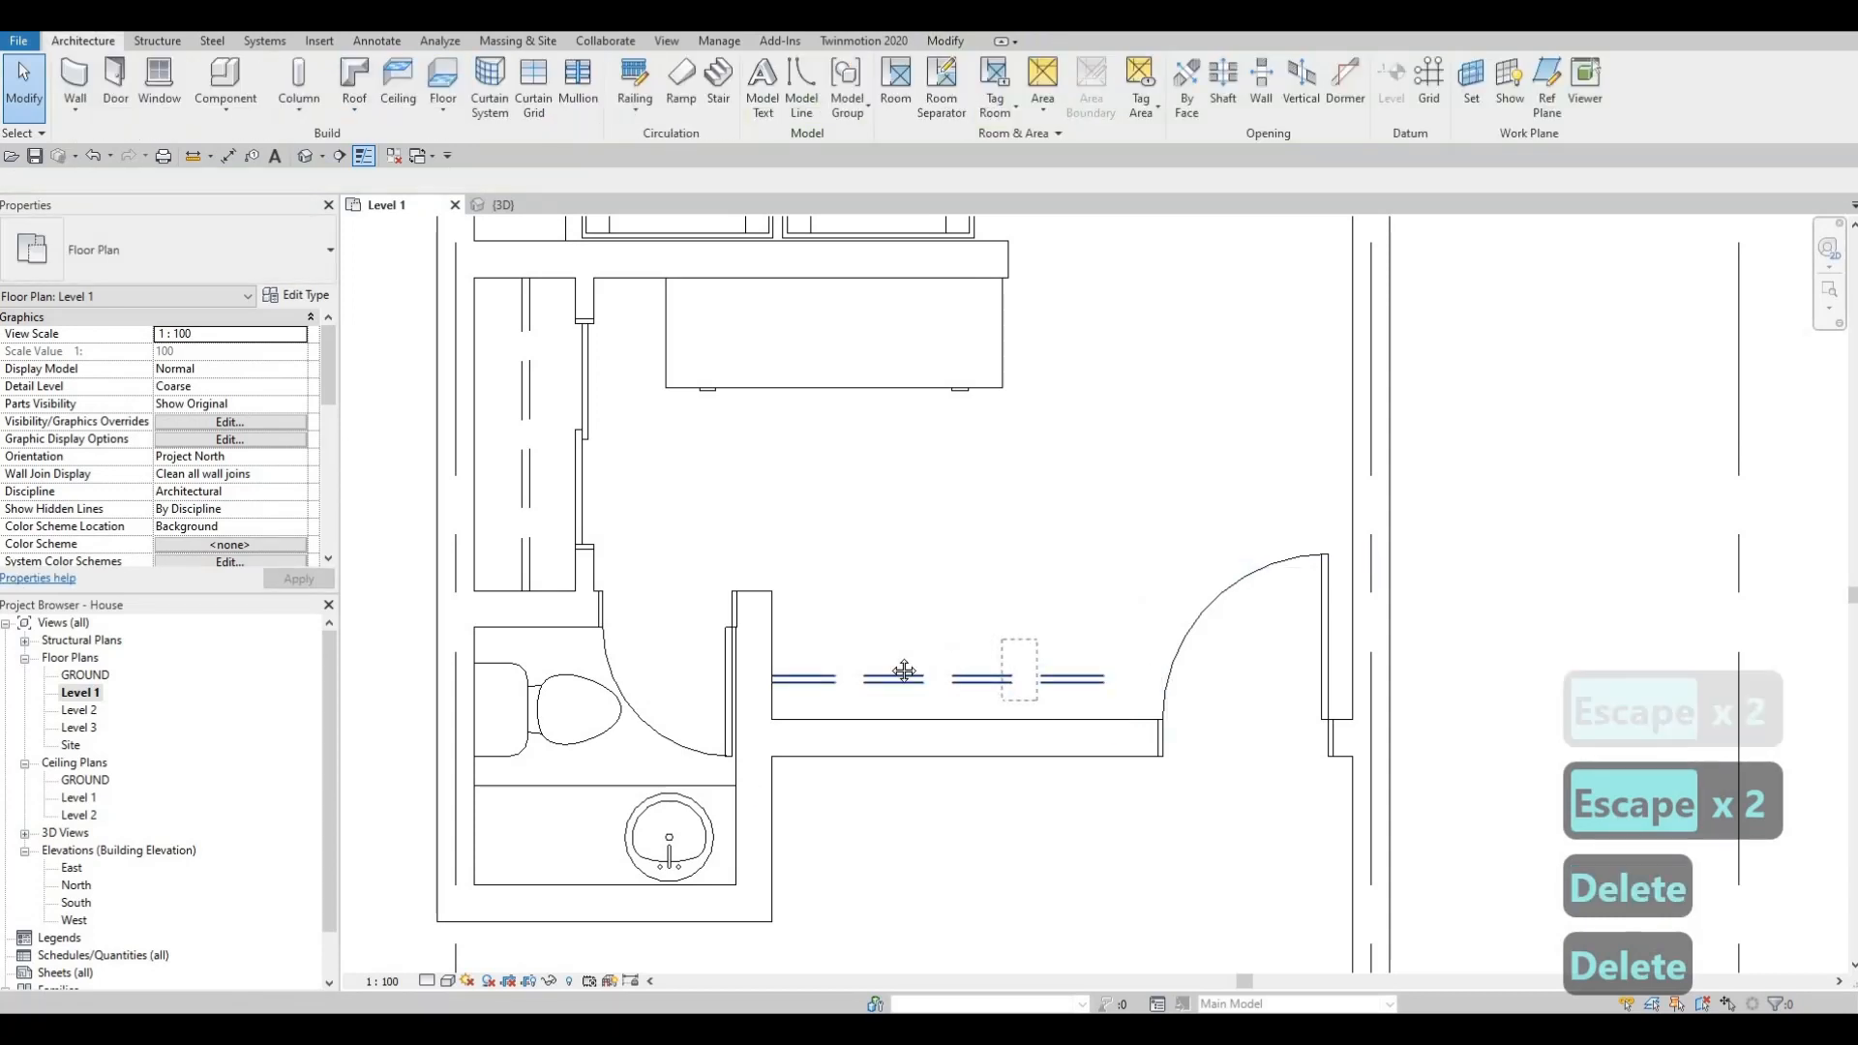
pyautogui.press('Delete')
pyautogui.scroll(-2, 882, 654)
pyautogui.press('Escape')
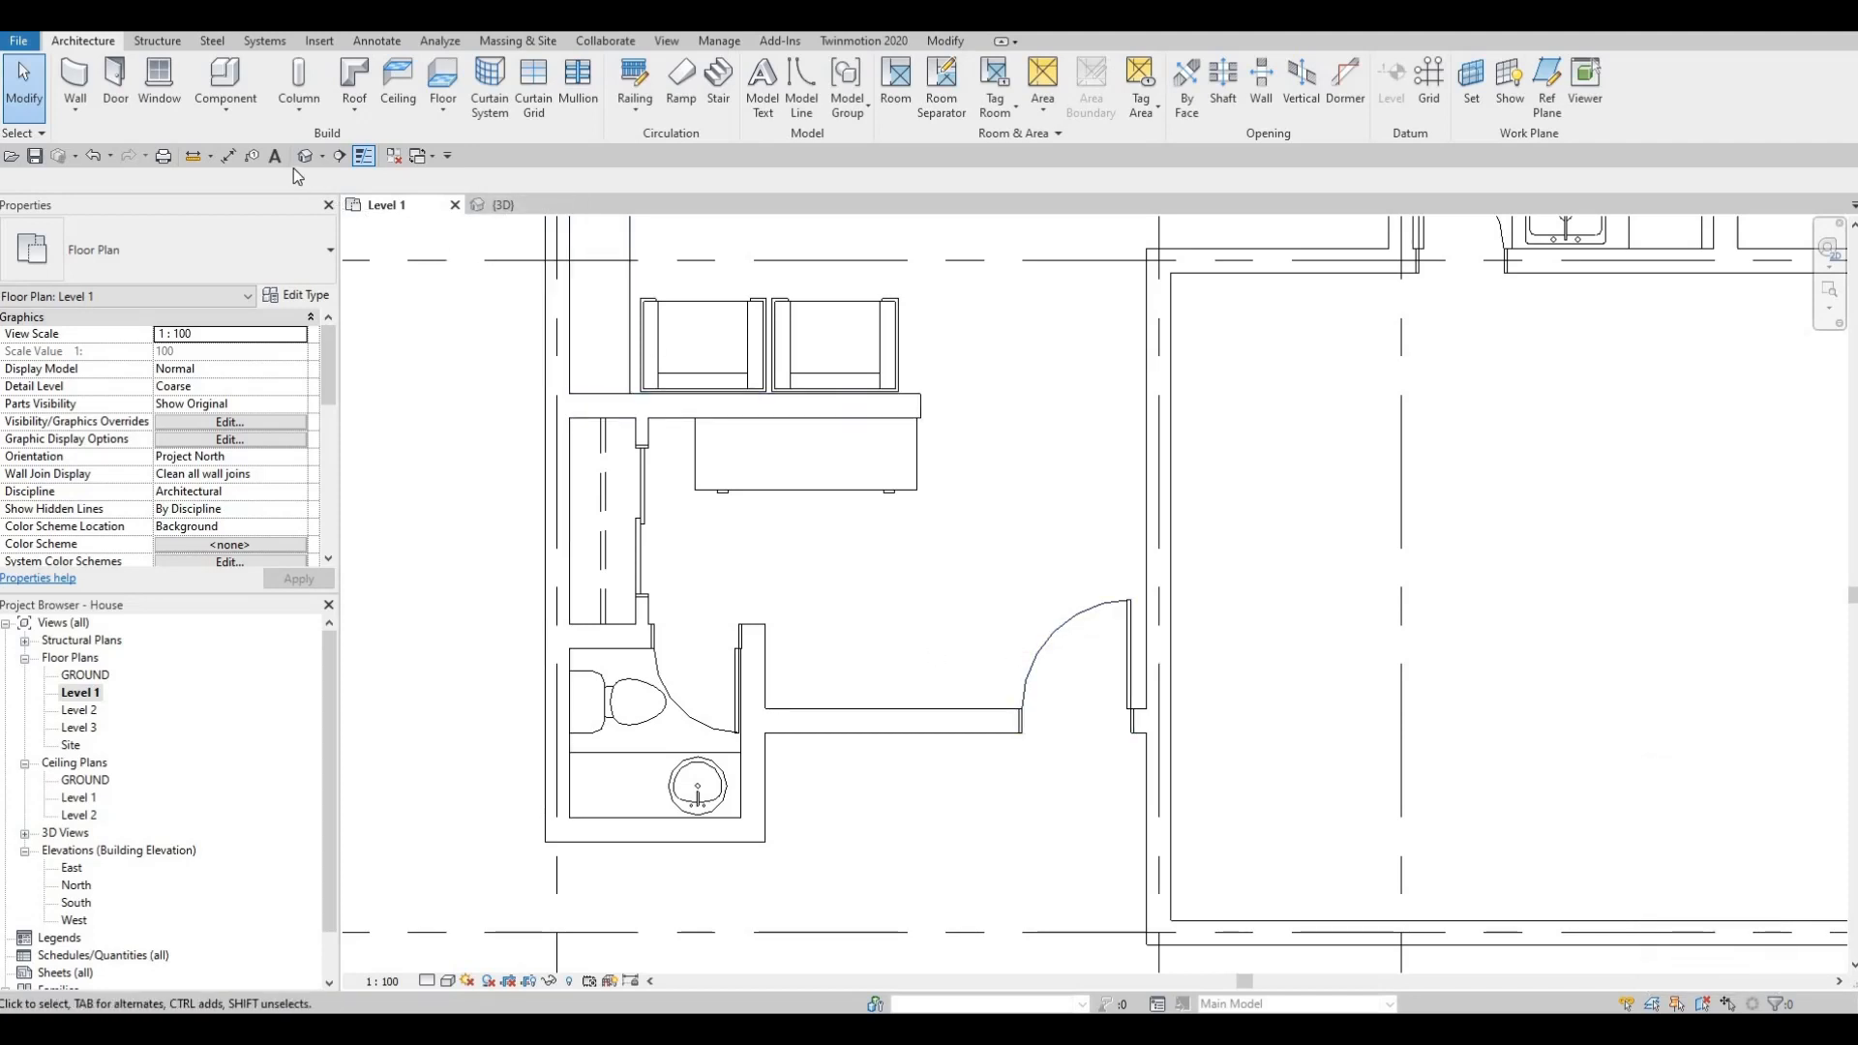
# Load the M_Bench-Locker Room family from the Furniture library's Seating folder.
pyautogui.click(319, 42)
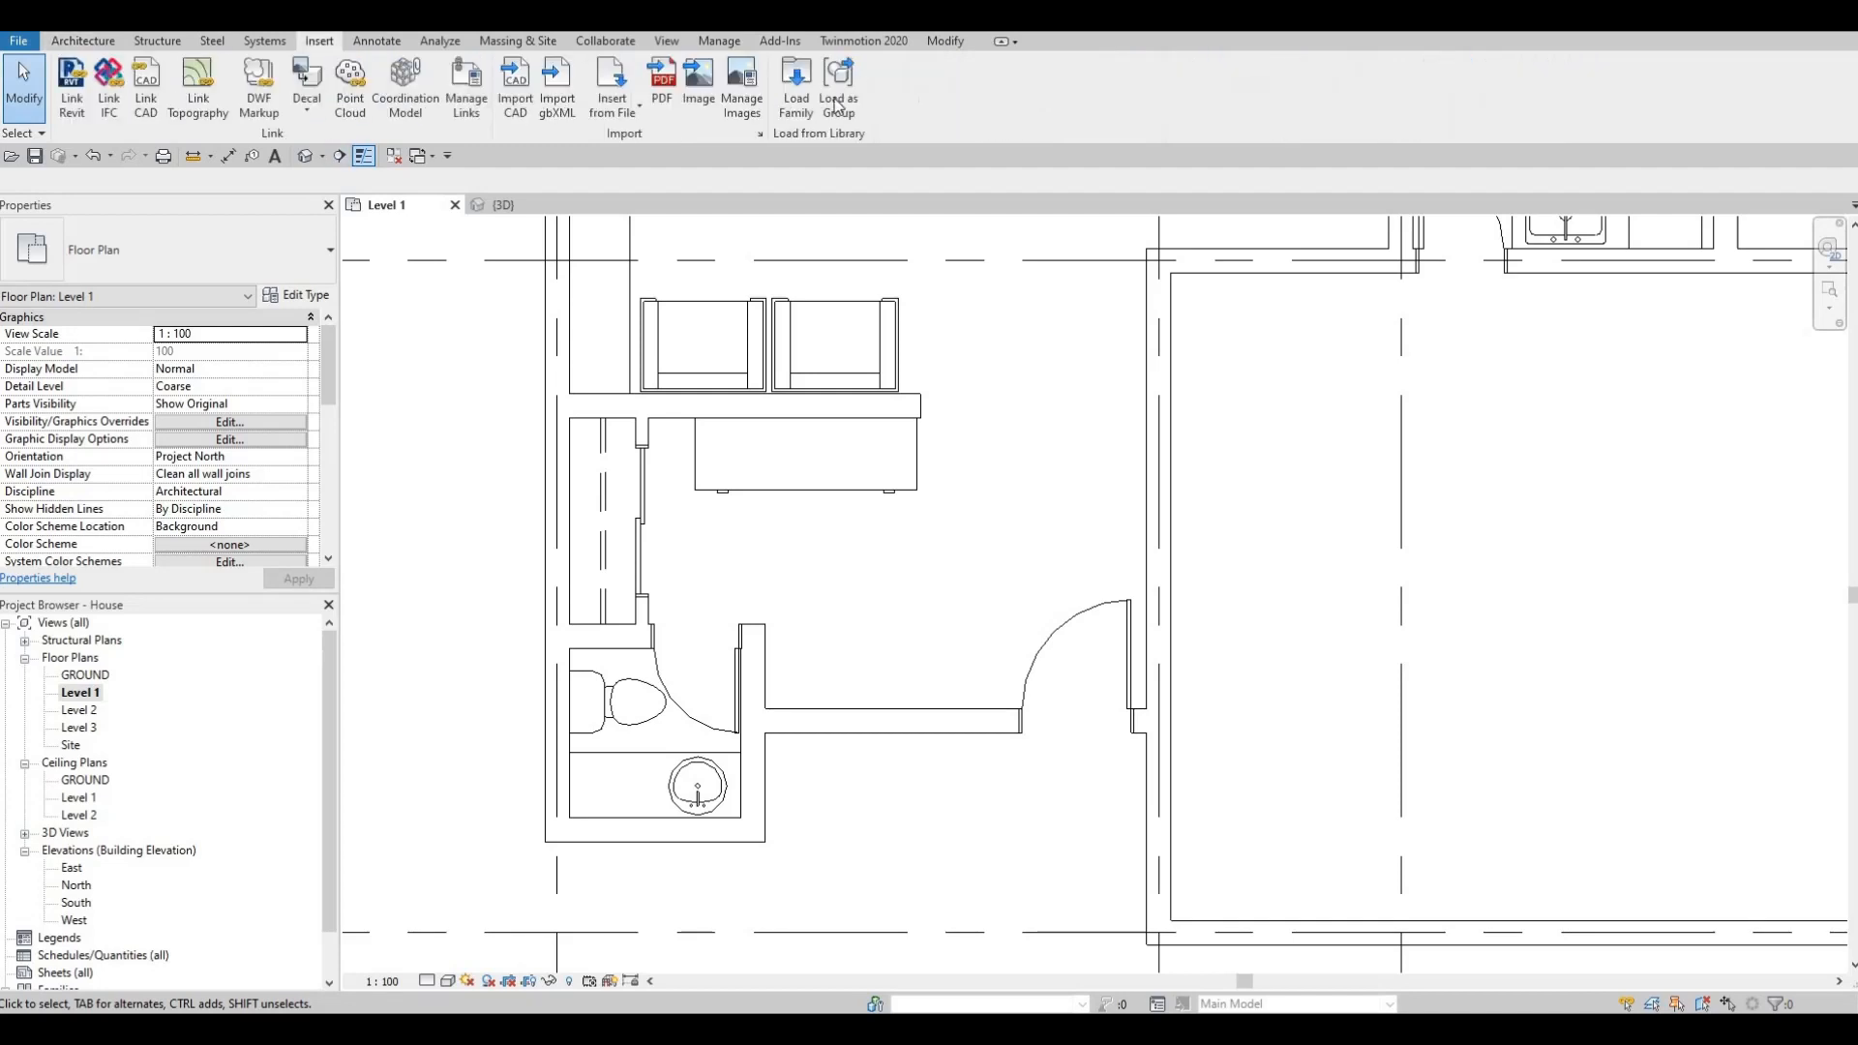
pyautogui.click(797, 97)
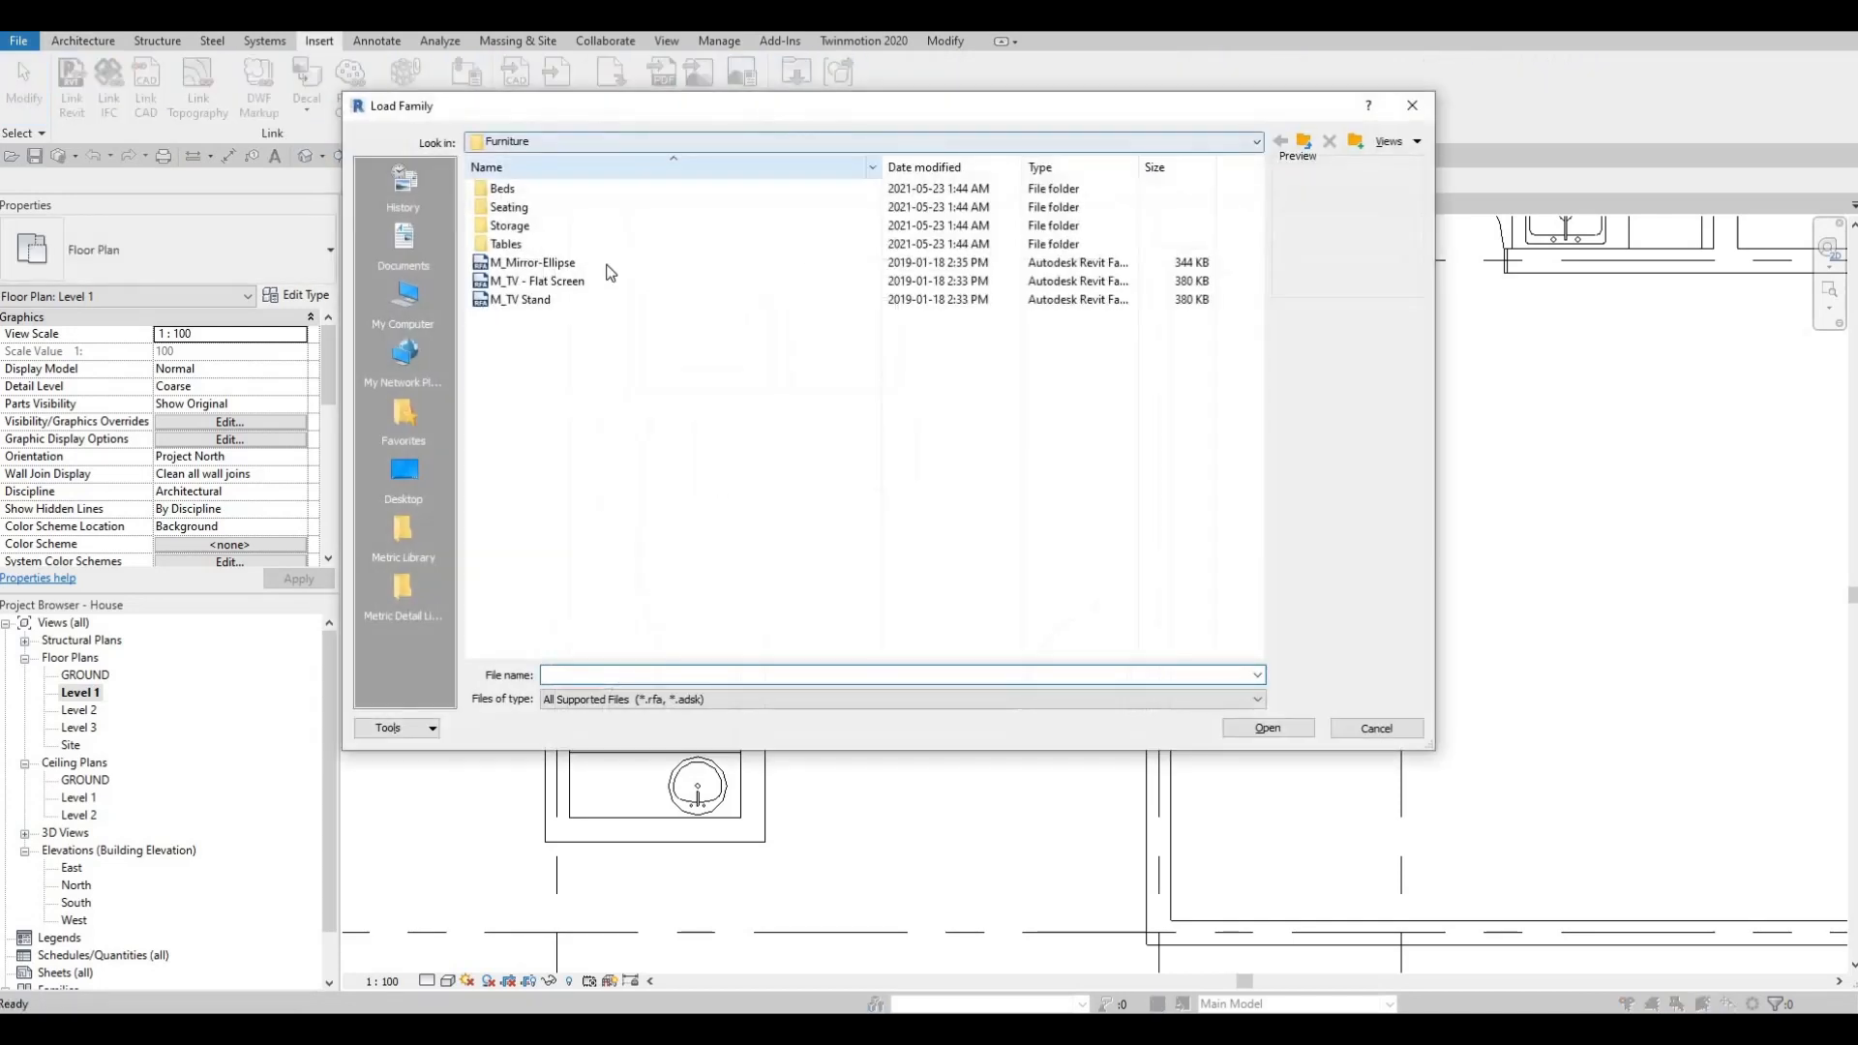
pyautogui.doubleClick(567, 207)
pyautogui.click(567, 190)
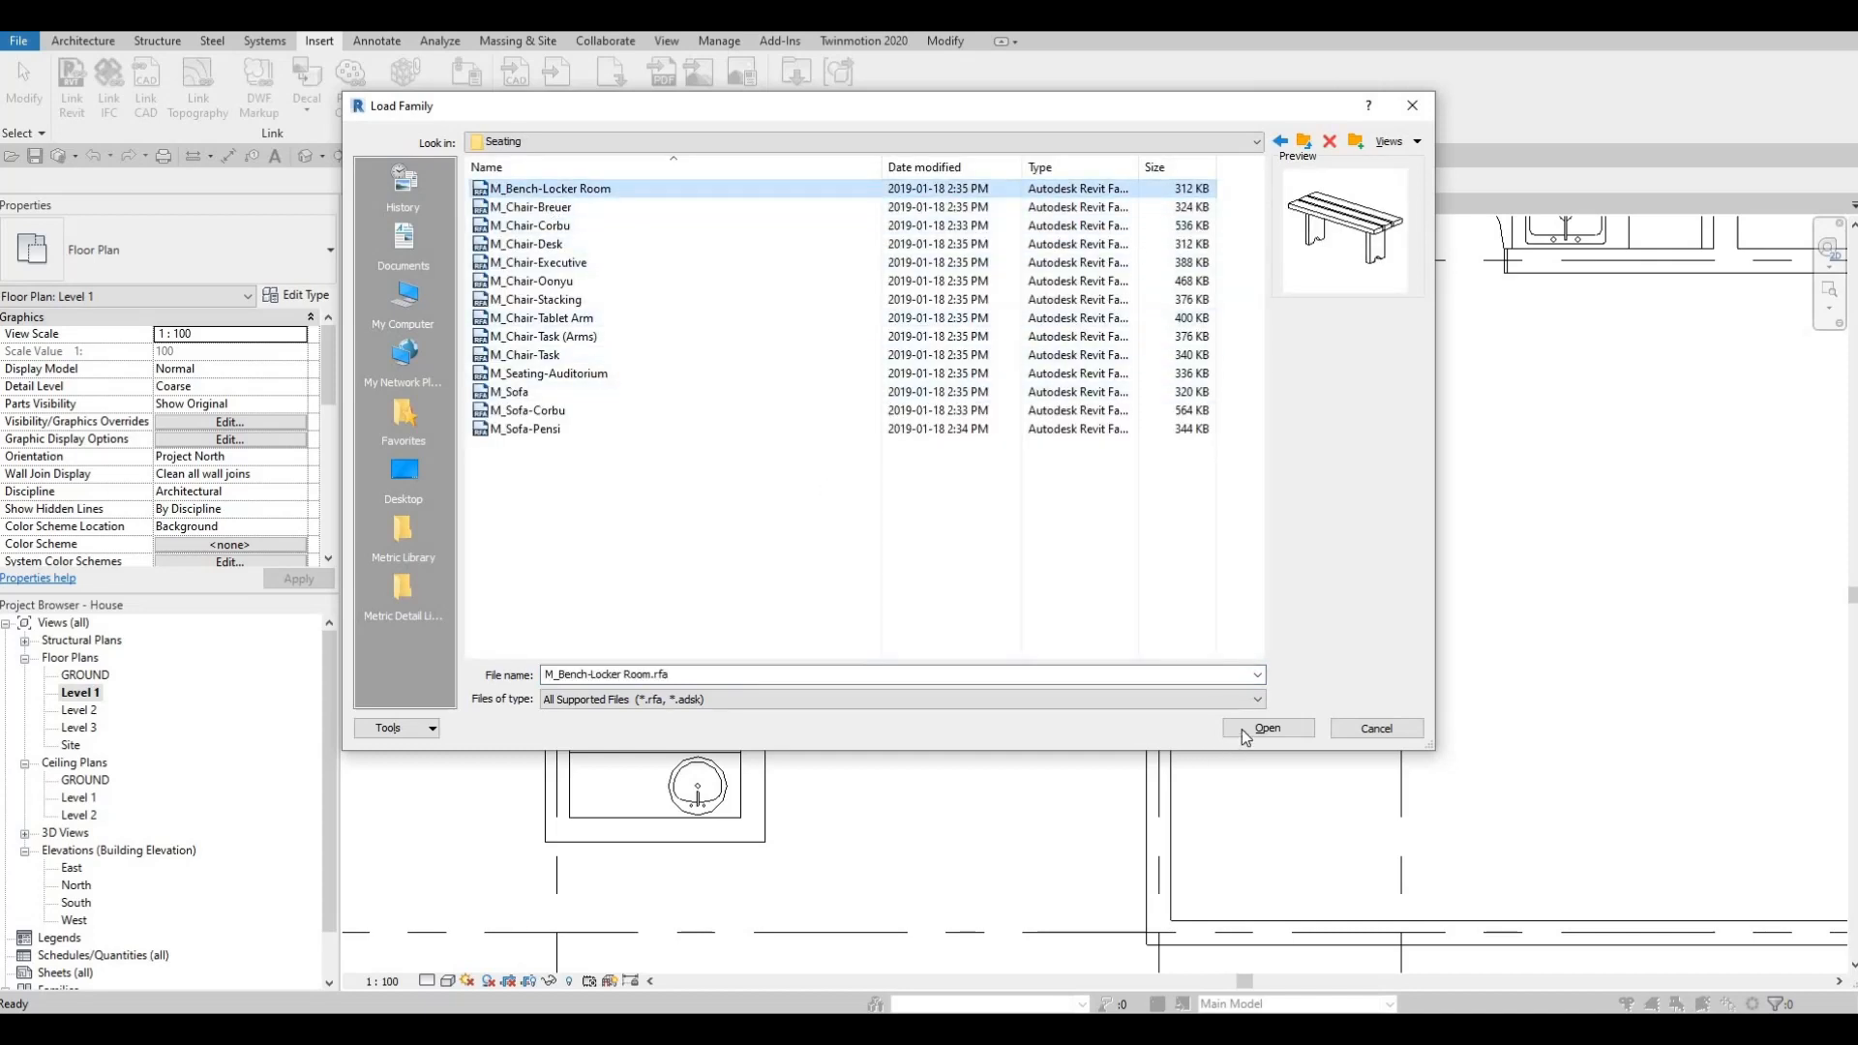
pyautogui.press('Return')
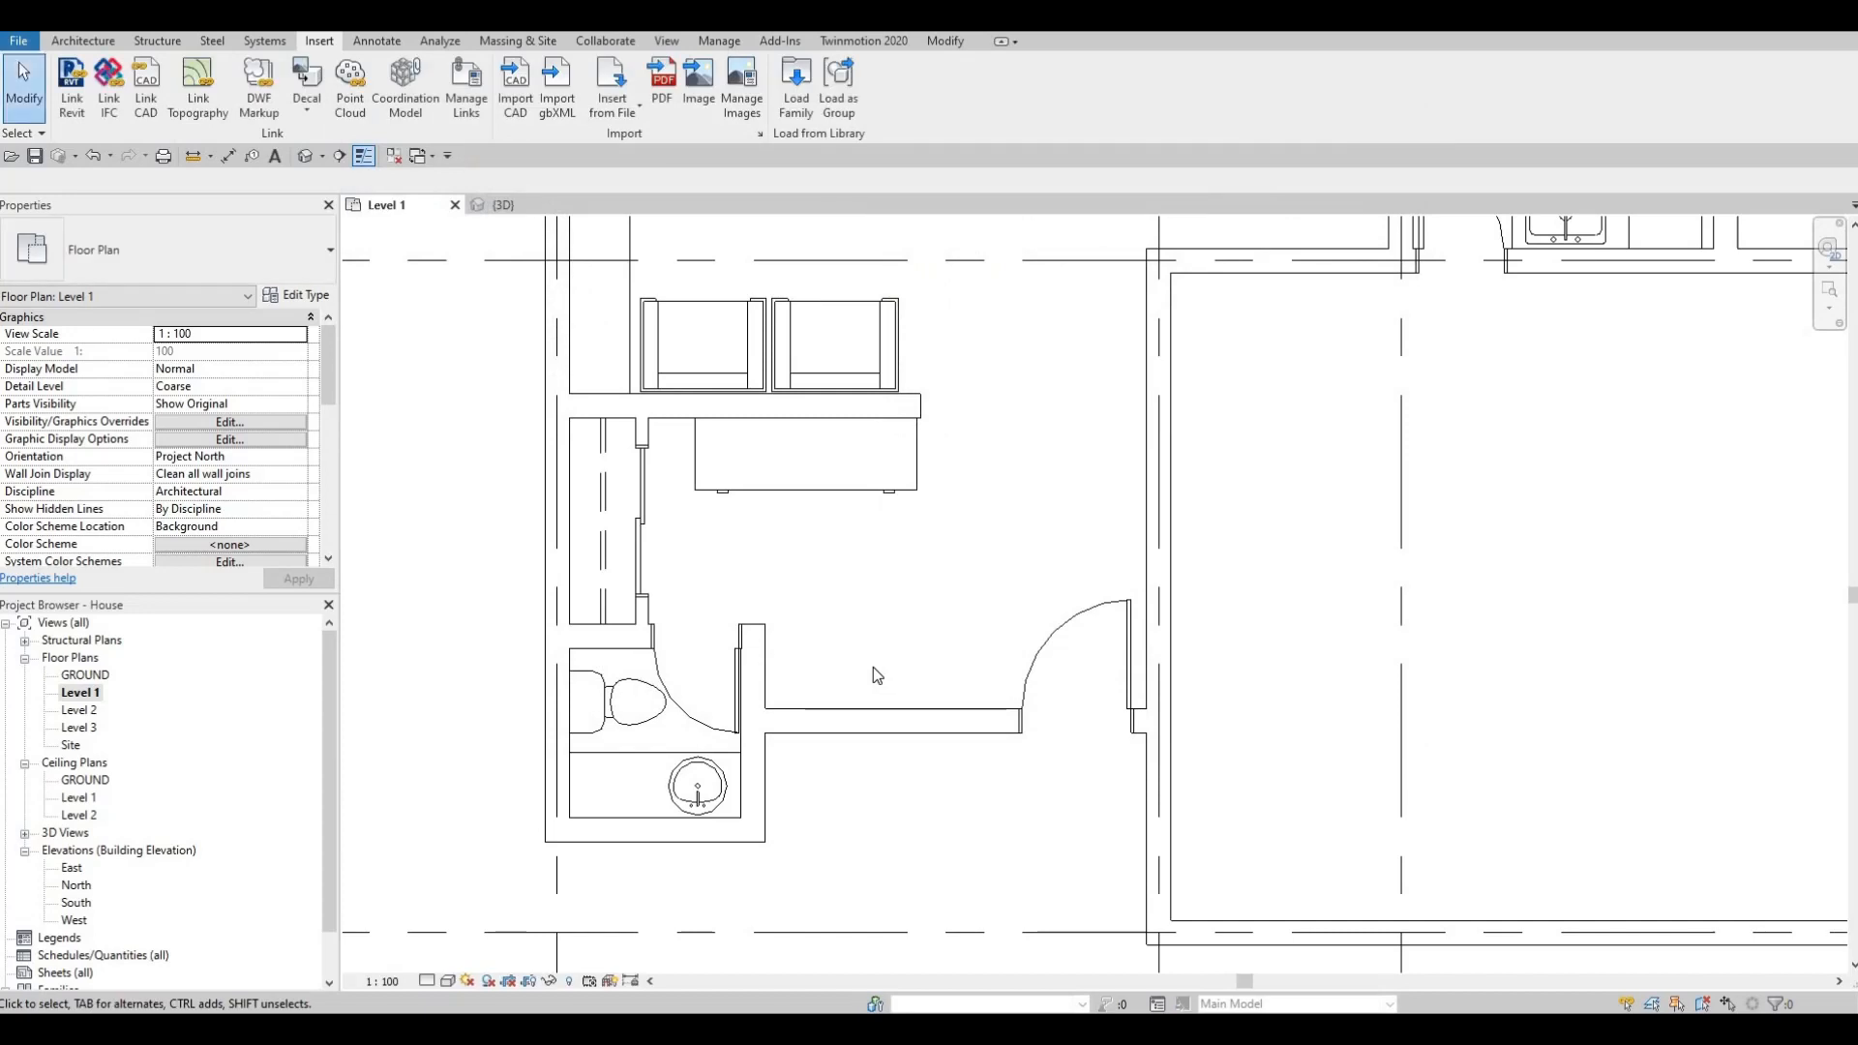
# Place the 1220 x 457 x 356mm locker room bench in the corner between the bathroom wall and the entrance wall.
pyautogui.press('c')
pyautogui.press('m')
pyautogui.scroll(2, 874, 678)
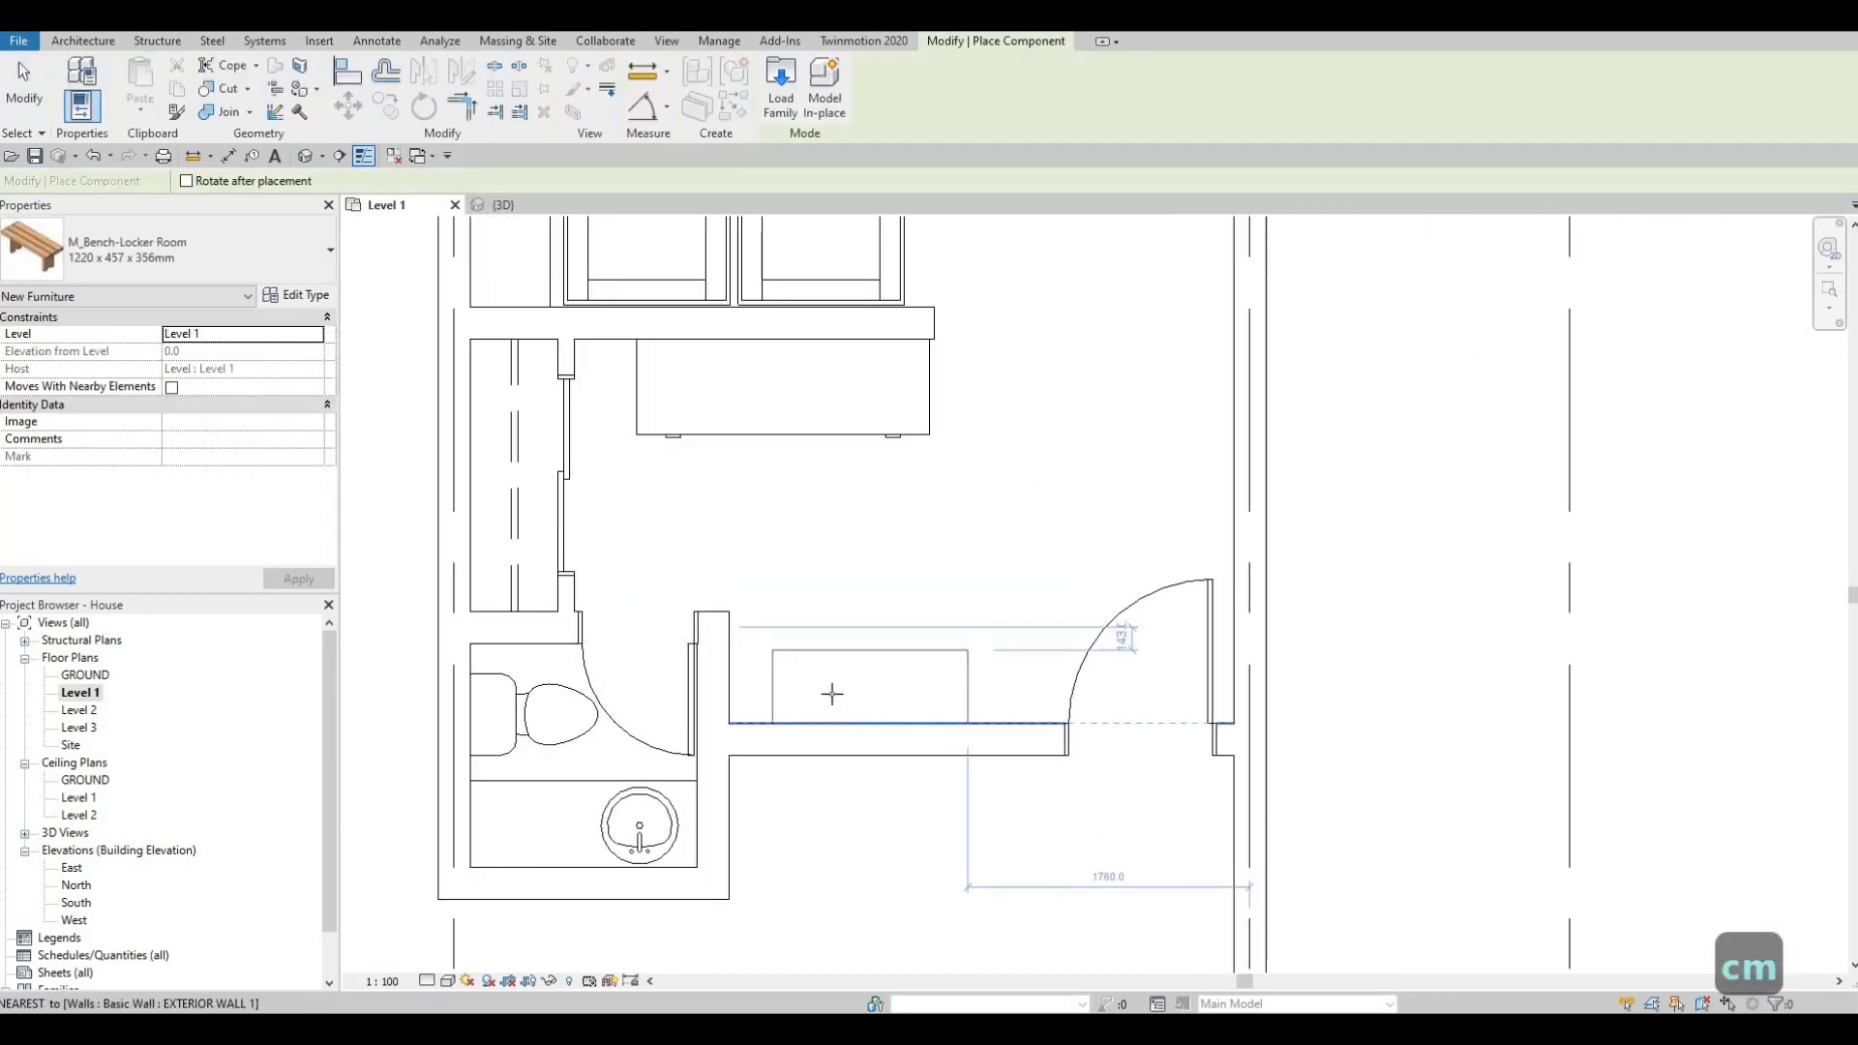
pyautogui.click(842, 695)
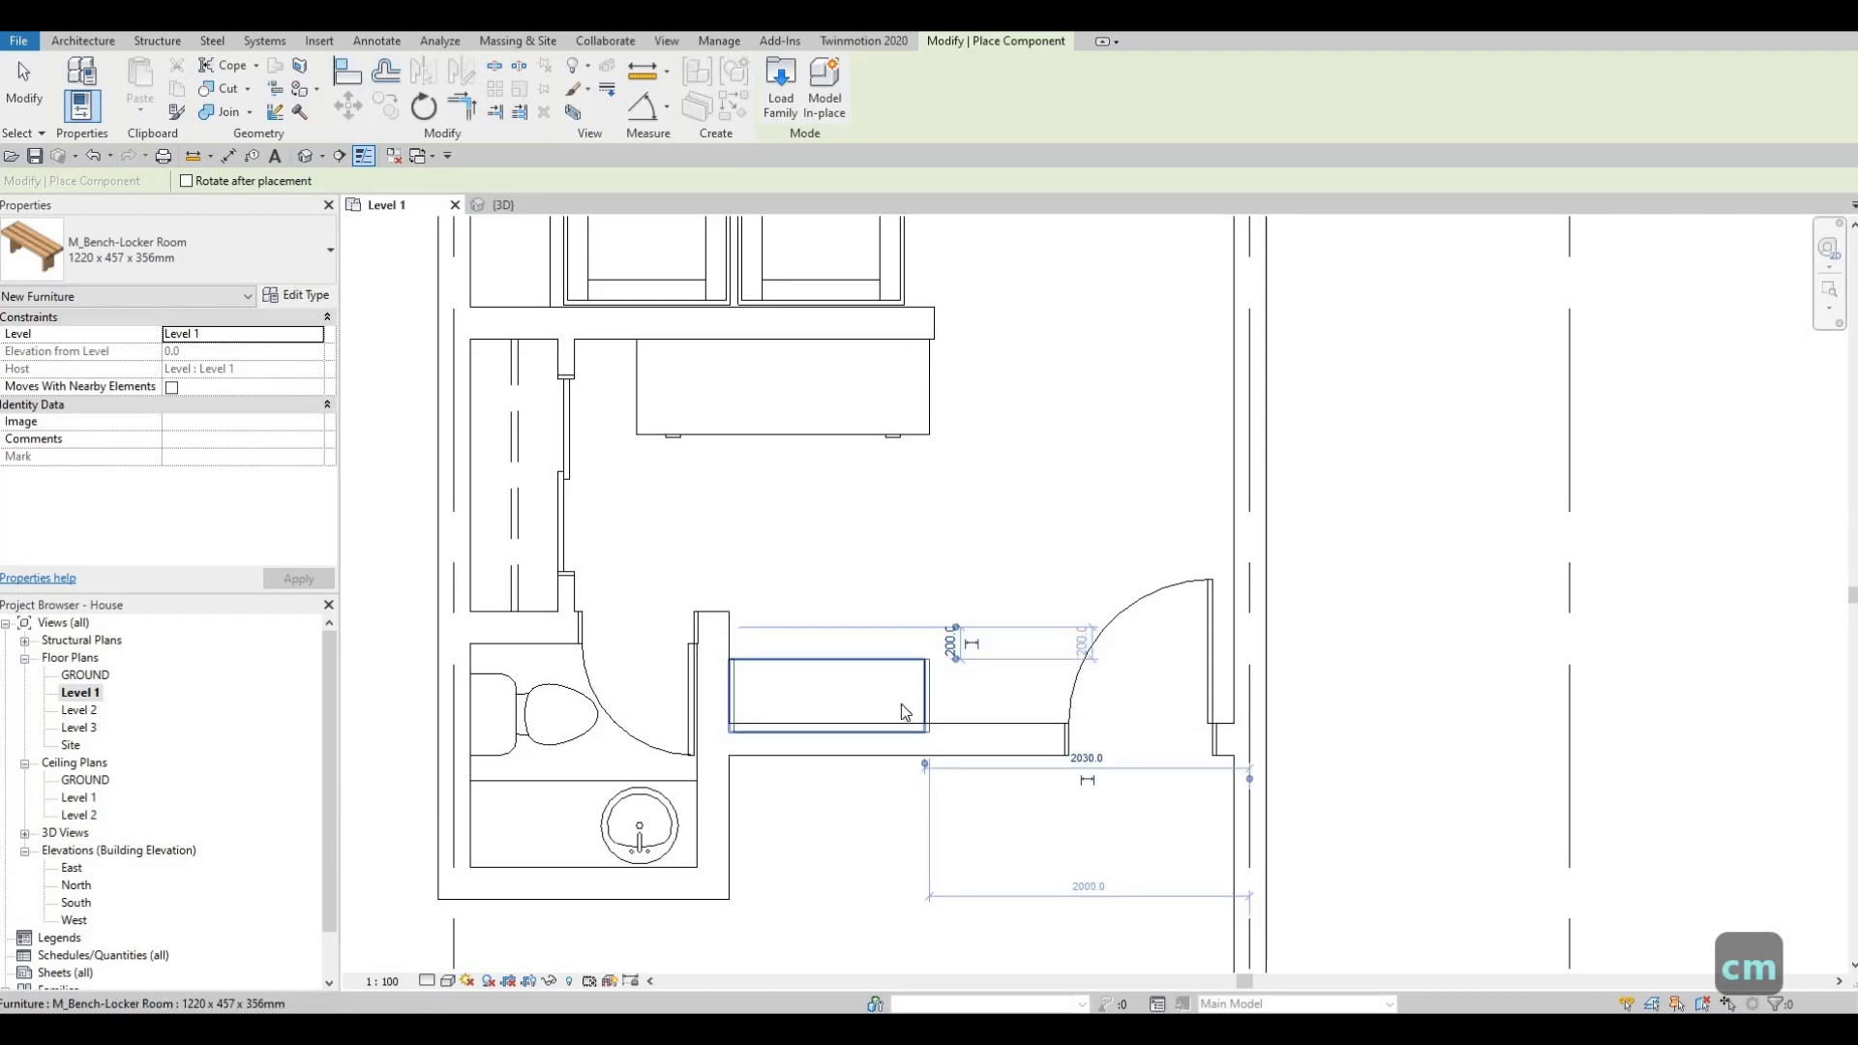
pyautogui.press('Escape')
pyautogui.press('Escape')
pyautogui.press('Escape')
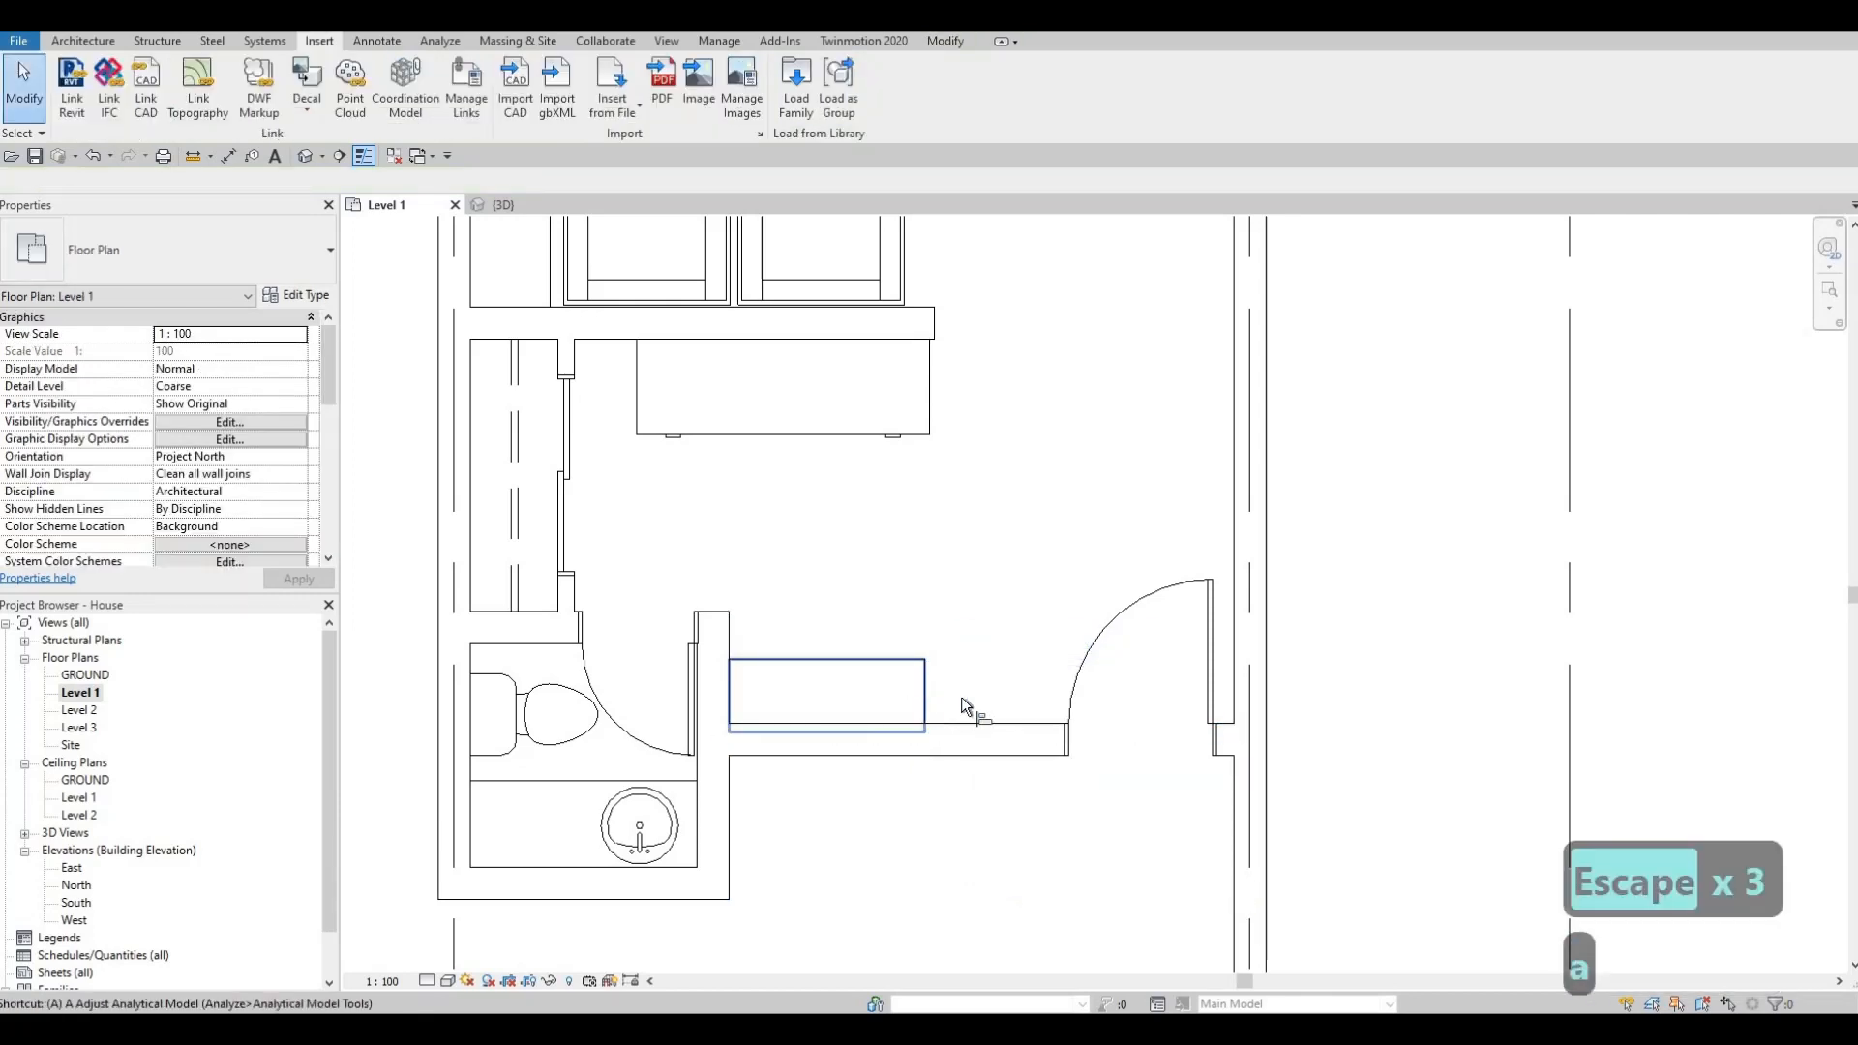
pyautogui.press('a')
pyautogui.press('l')
pyautogui.scroll(2, 968, 726)
pyautogui.click(880, 742)
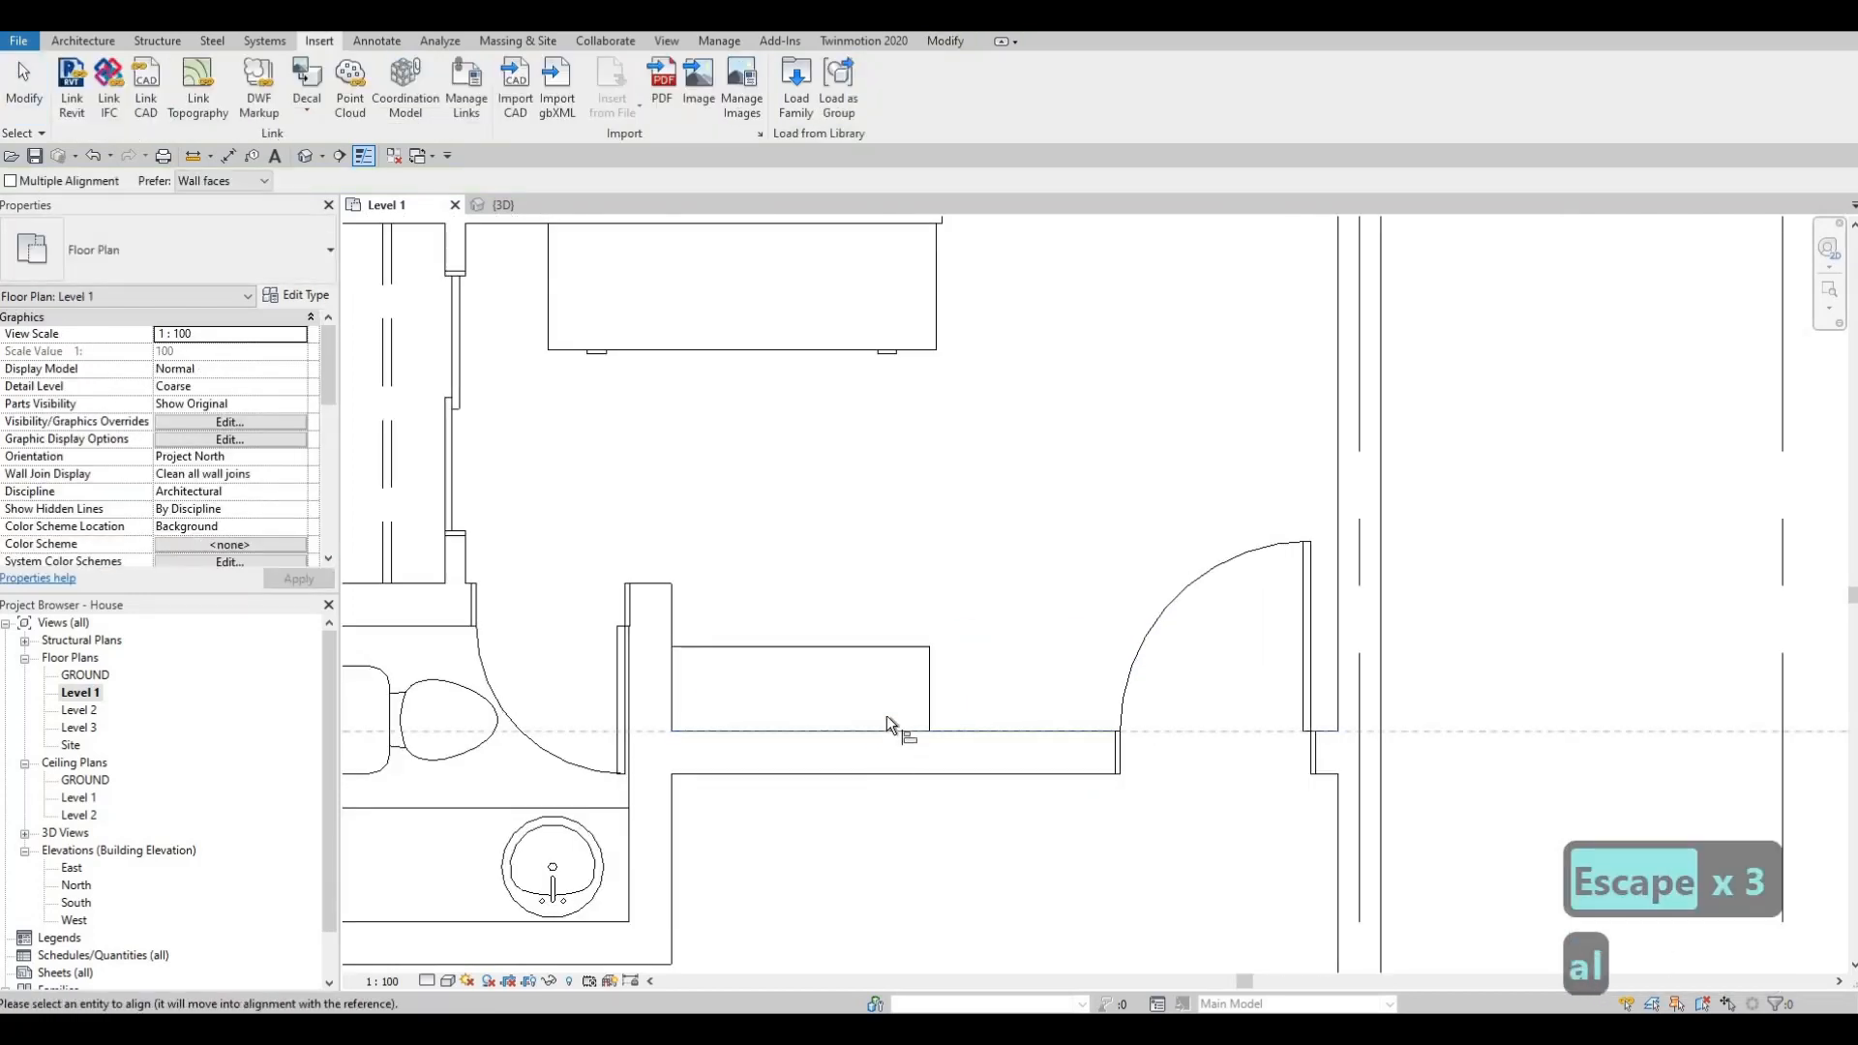
pyautogui.press('Escape')
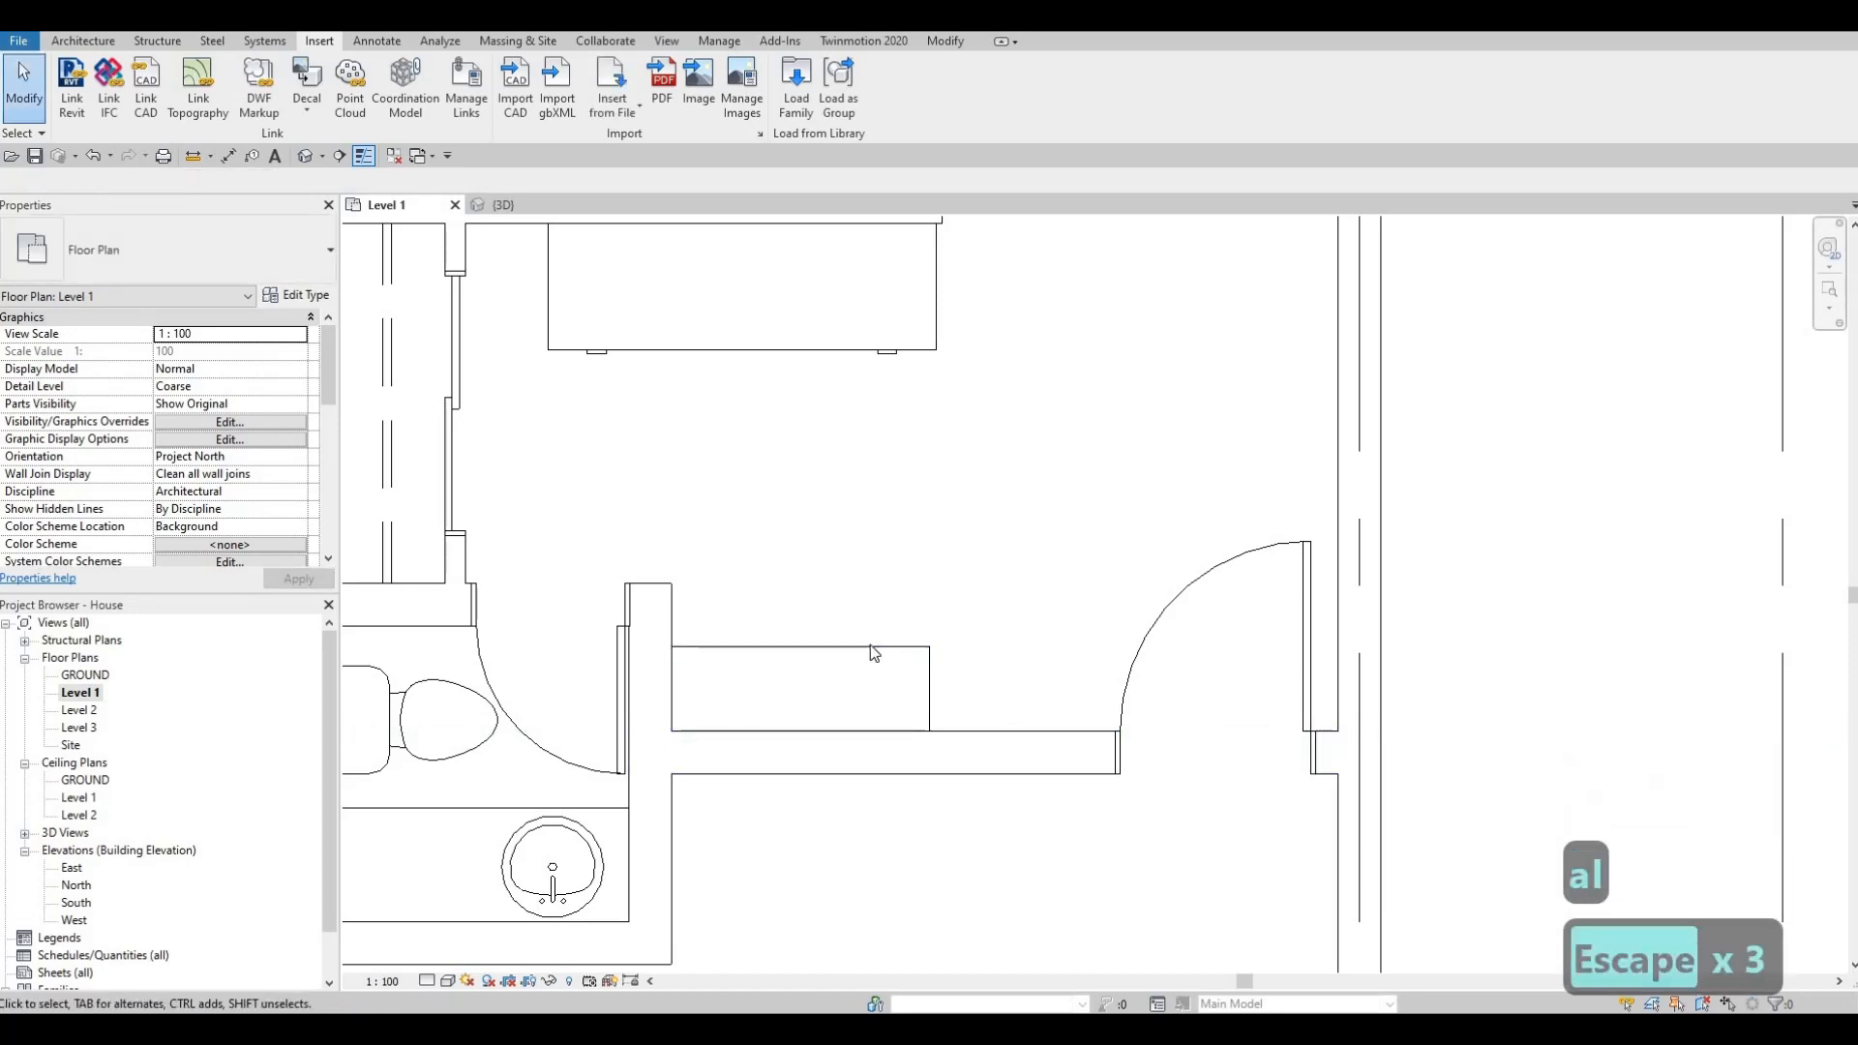
# Nudge the bench up seven increments so it clears the entrance wall.
pyautogui.click(869, 646)
pyautogui.press('Up')
pyautogui.press('Up')
pyautogui.press('Up')
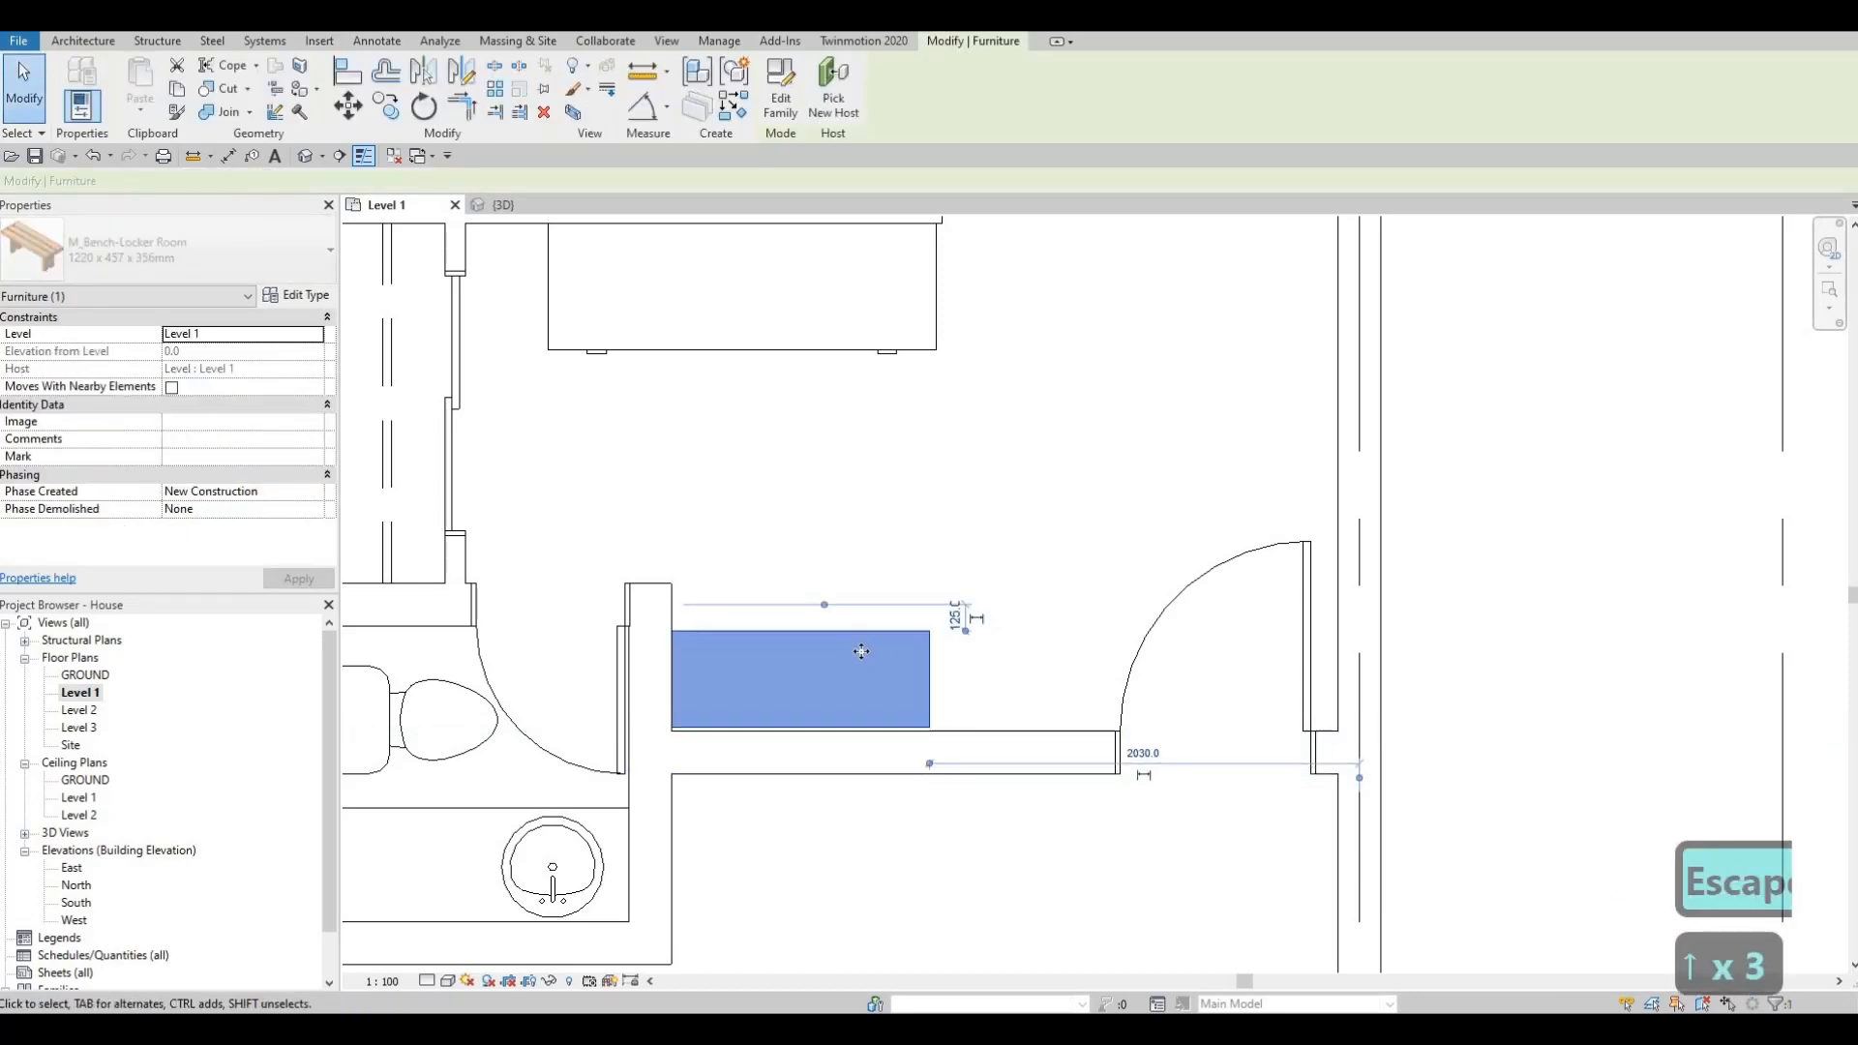
pyautogui.press('Up')
pyautogui.press('Up')
pyautogui.press('Up')
pyautogui.press('Up')
pyautogui.press('Escape')
pyautogui.press('Escape')
# Align the bench's lower edge with the interior face of the entrance wall.
pyautogui.press('a')
pyautogui.press('l')
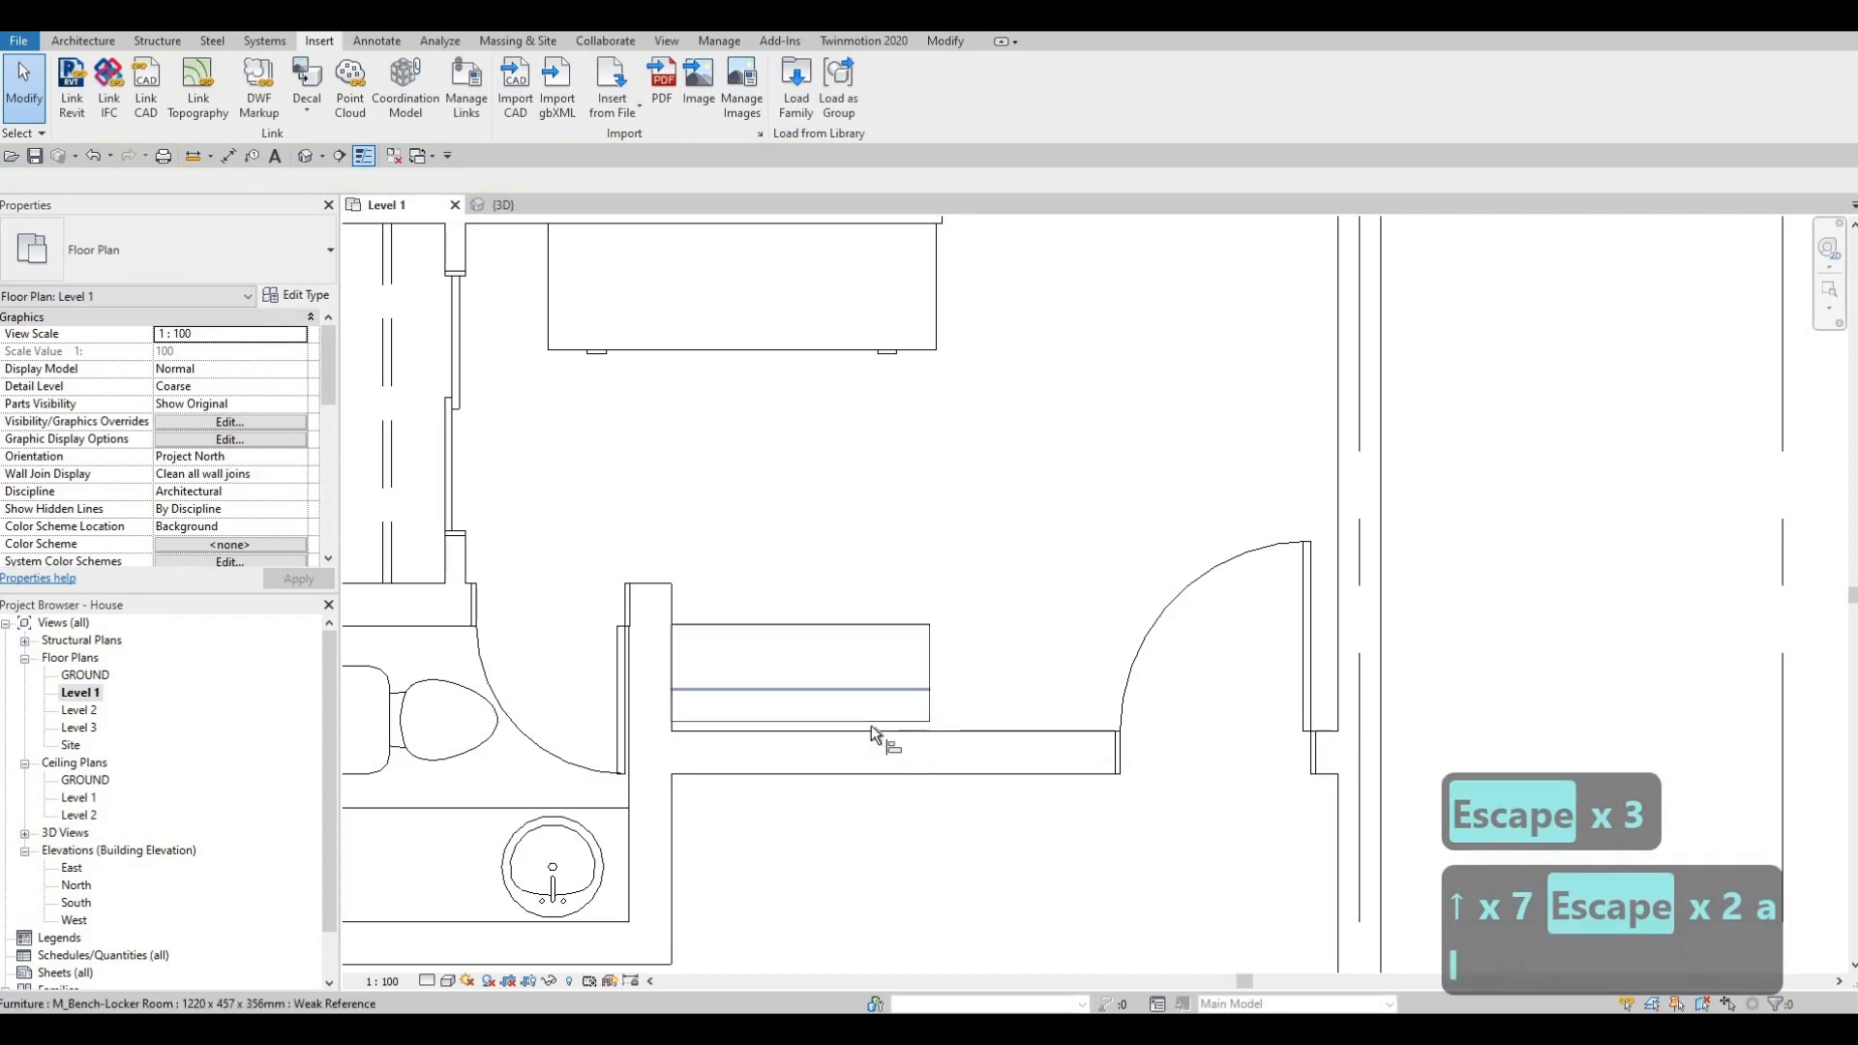
pyautogui.click(867, 732)
pyautogui.click(868, 737)
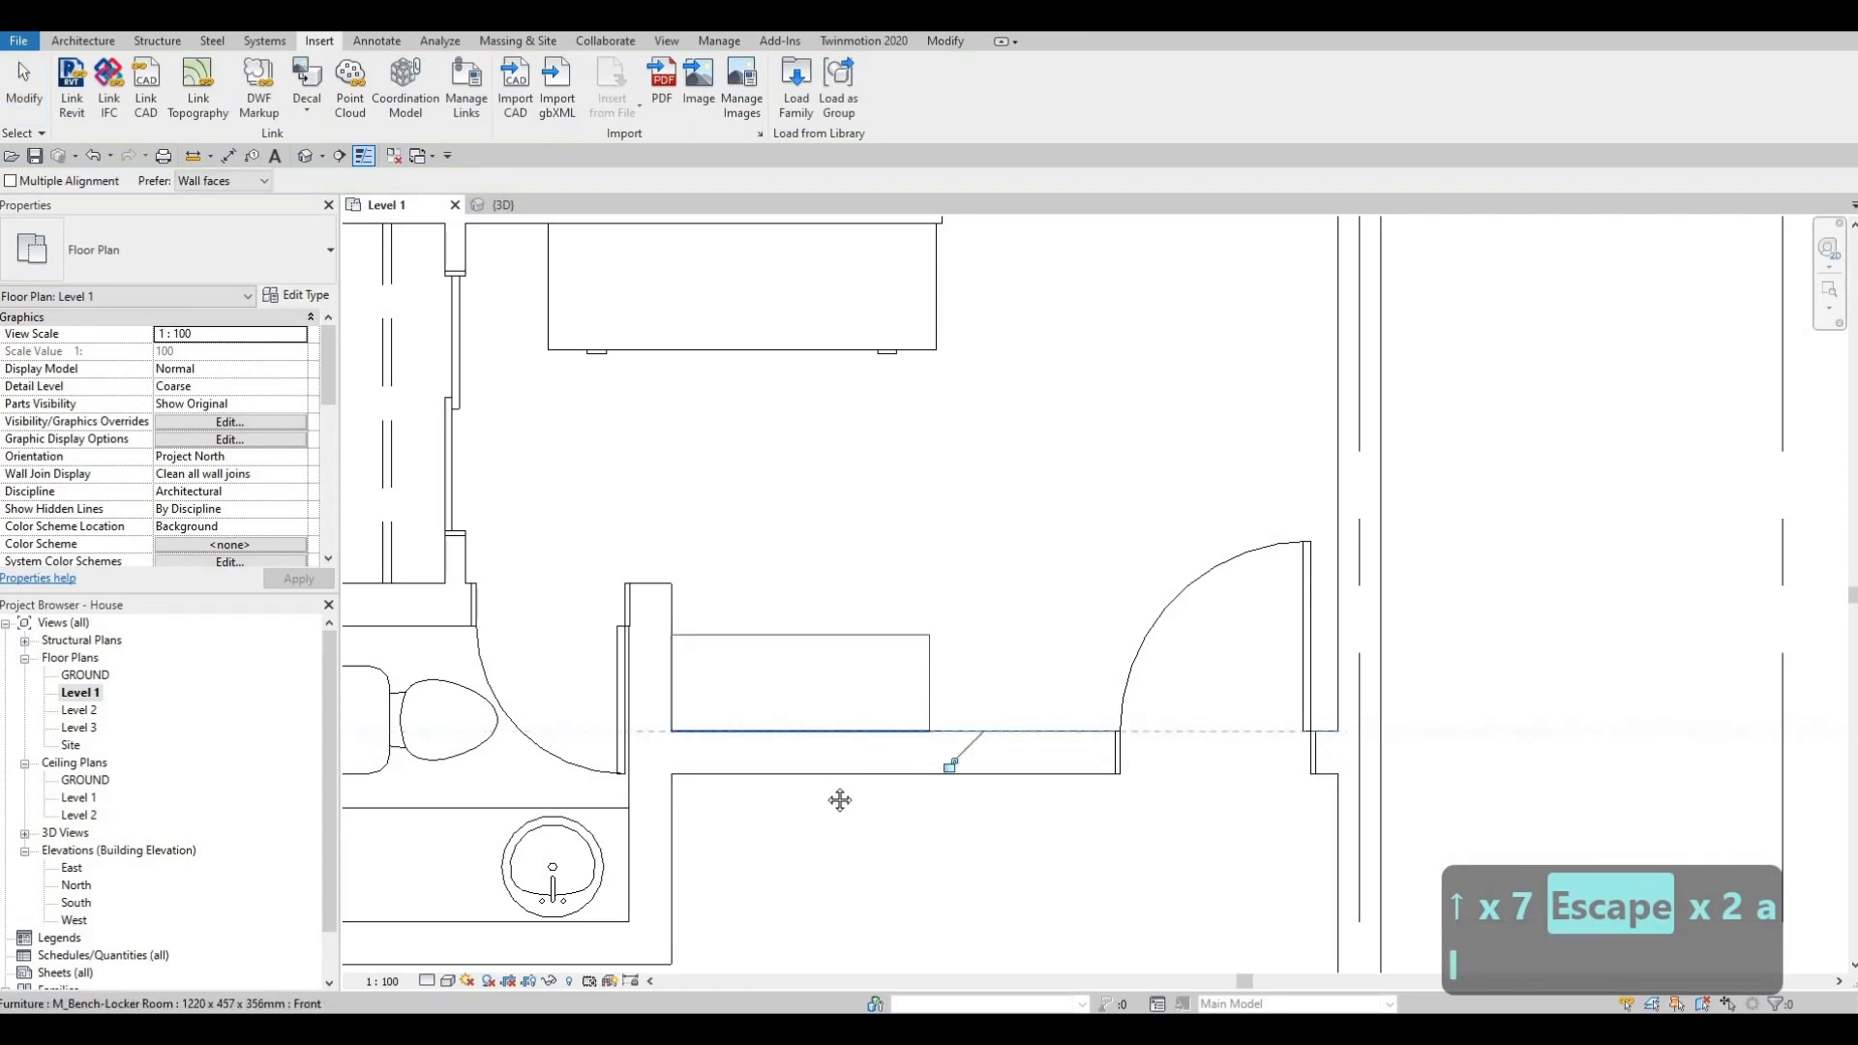
pyautogui.press('Escape')
pyautogui.press('Escape')
pyautogui.scroll(-2, 869, 724)
pyautogui.press('Escape')
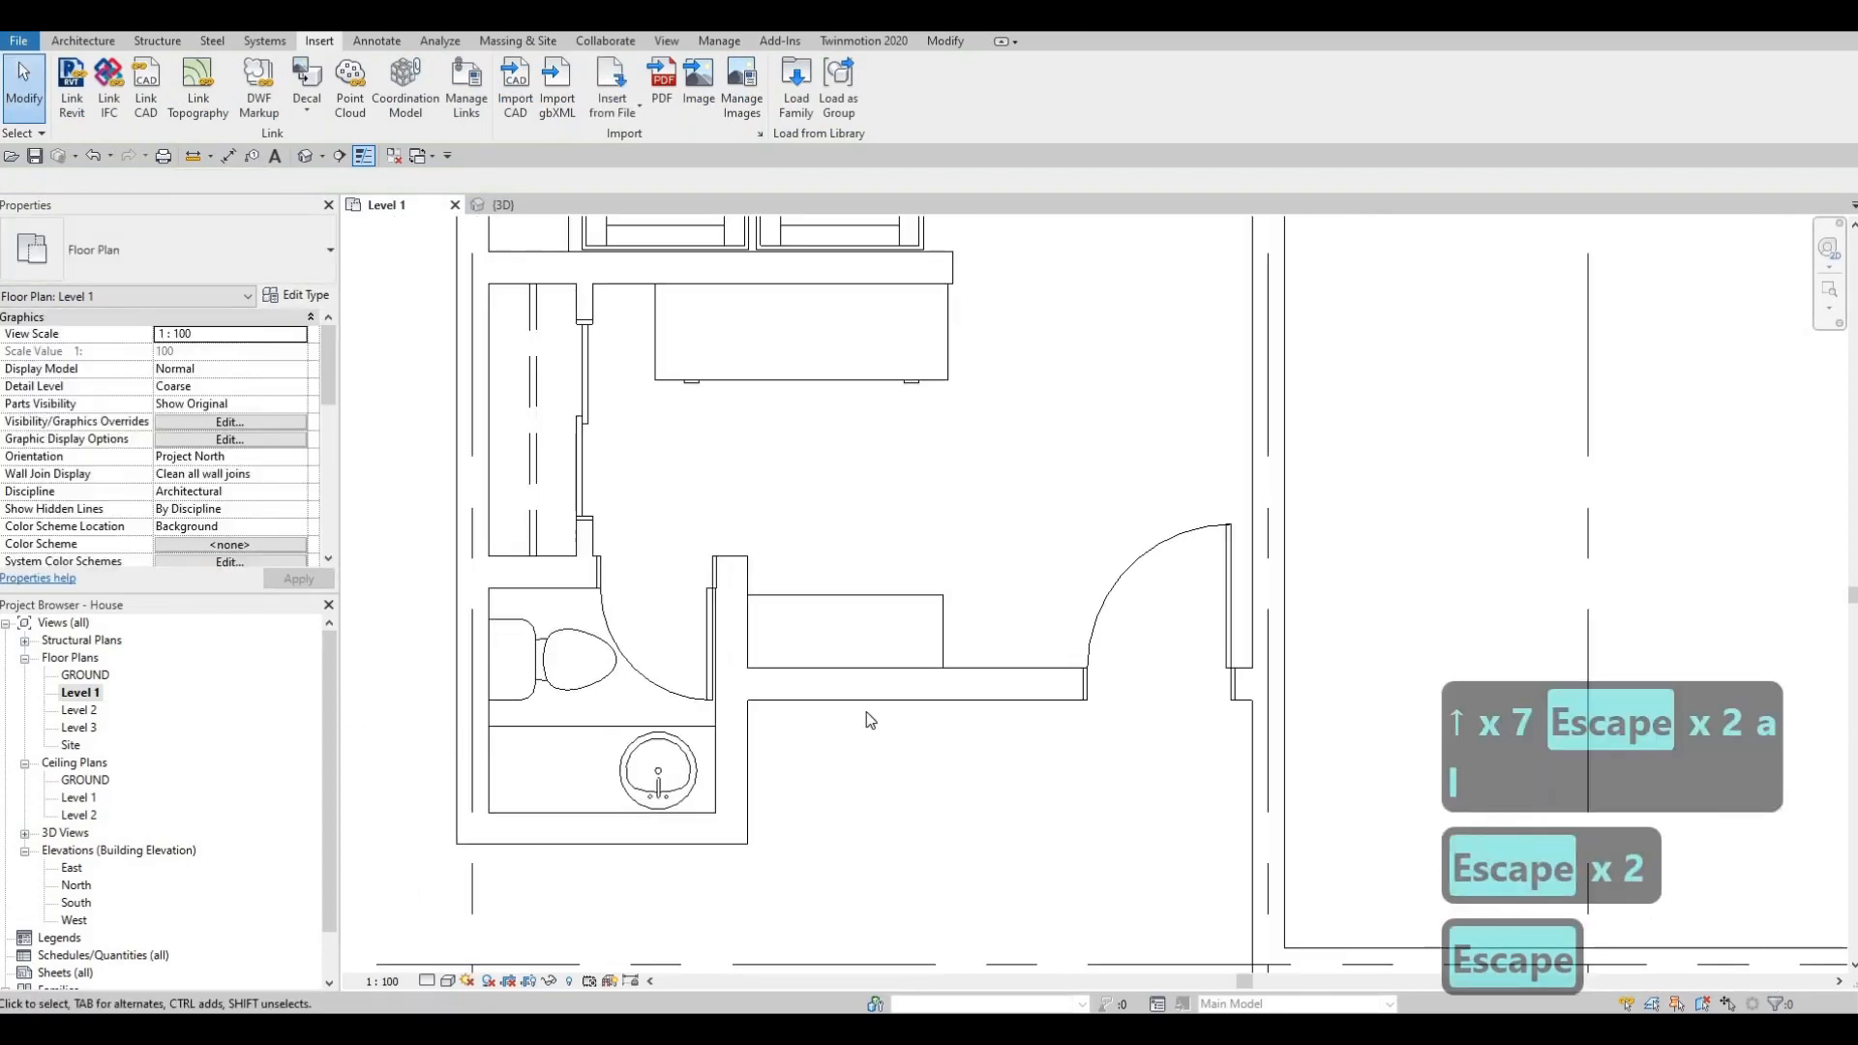
pyautogui.moveTo(855, 703); pyautogui.dragTo(849, 693, button='middle')
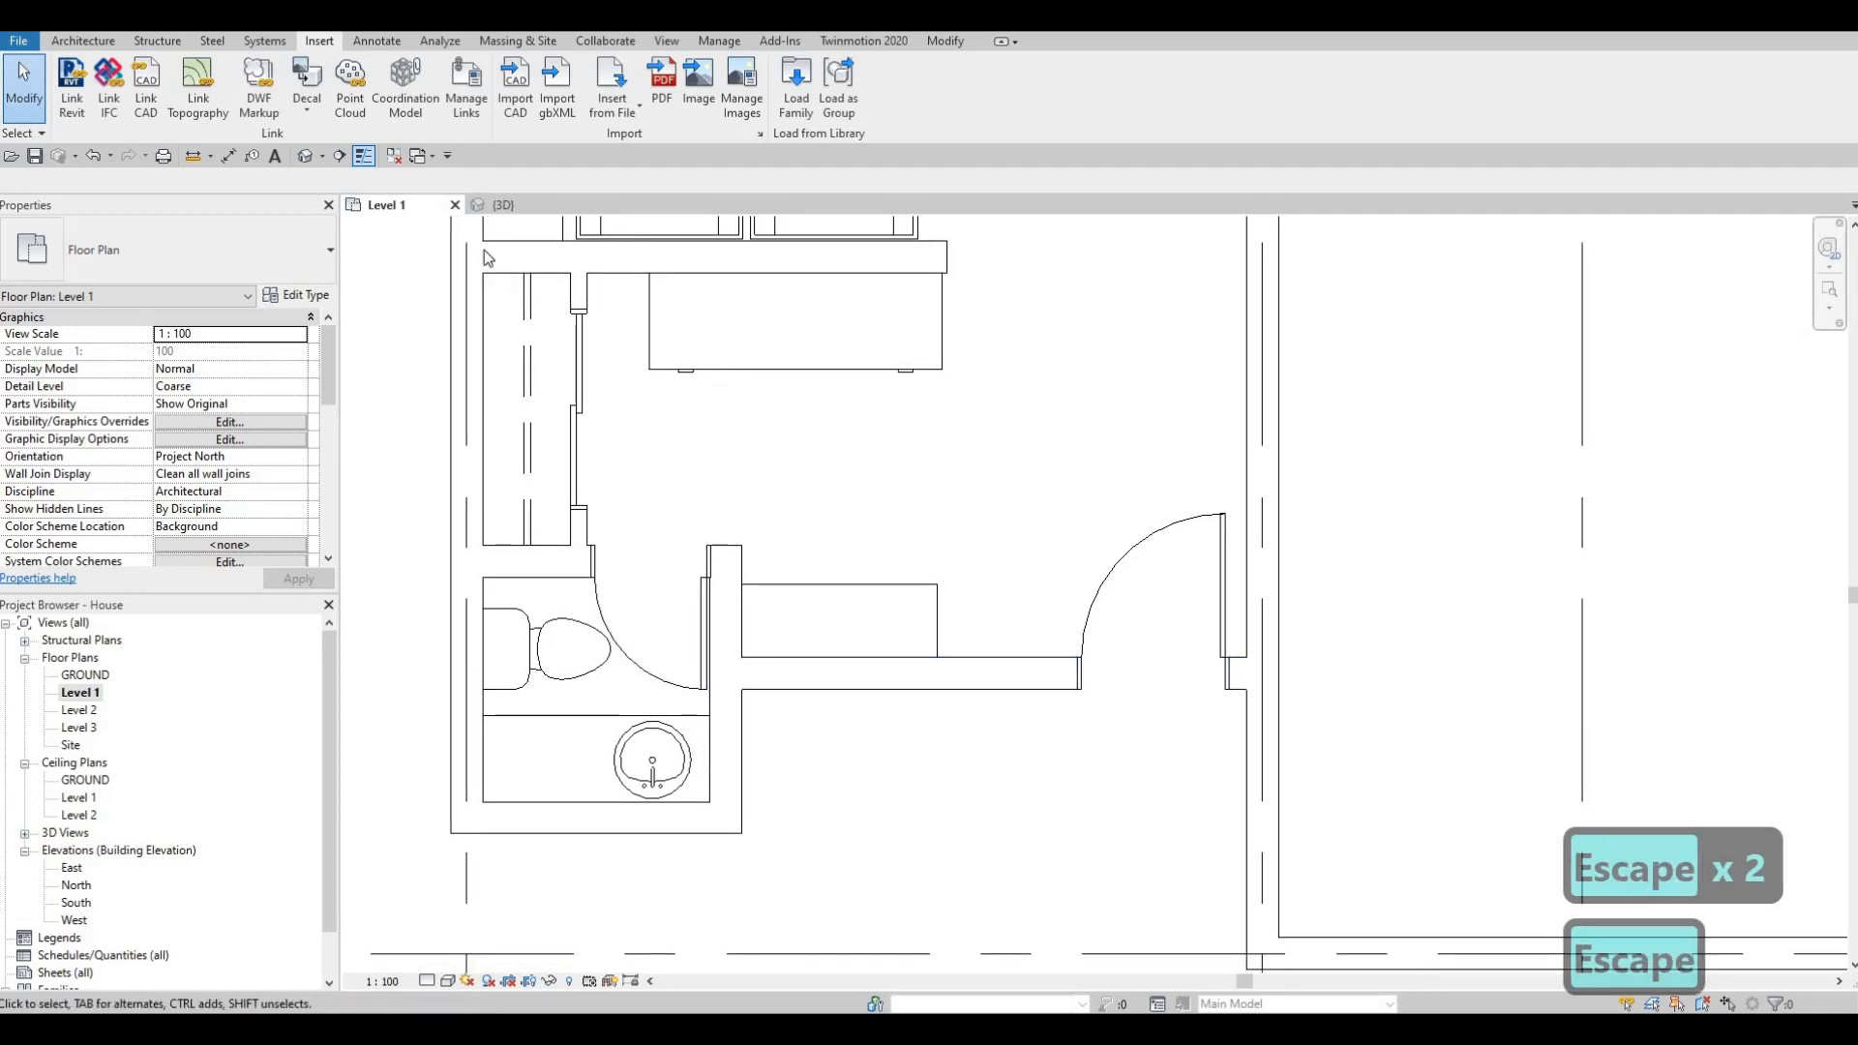
# Use Create Similar on the living room curtain wall to draw a 360 mm curtain wall within the entrance wall beside the bathroom.
pyautogui.scroll(-5, 707, 561)
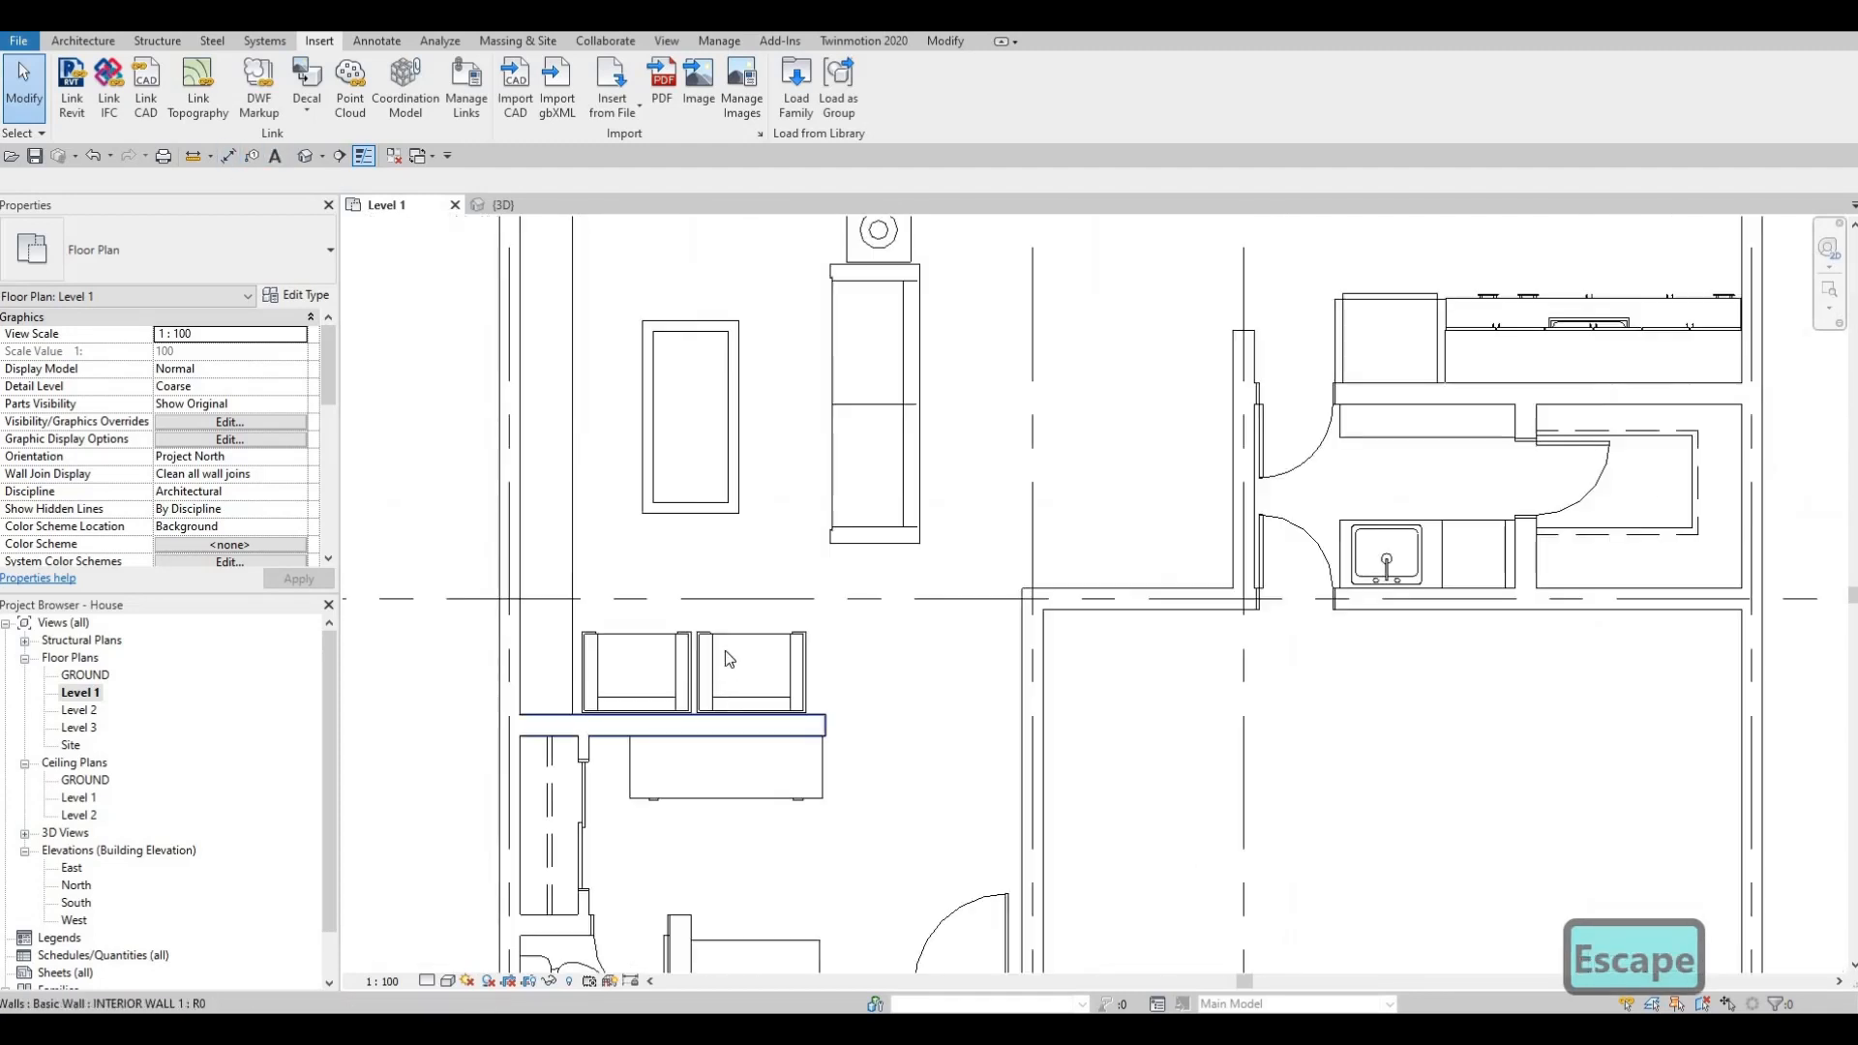
pyautogui.click(749, 440)
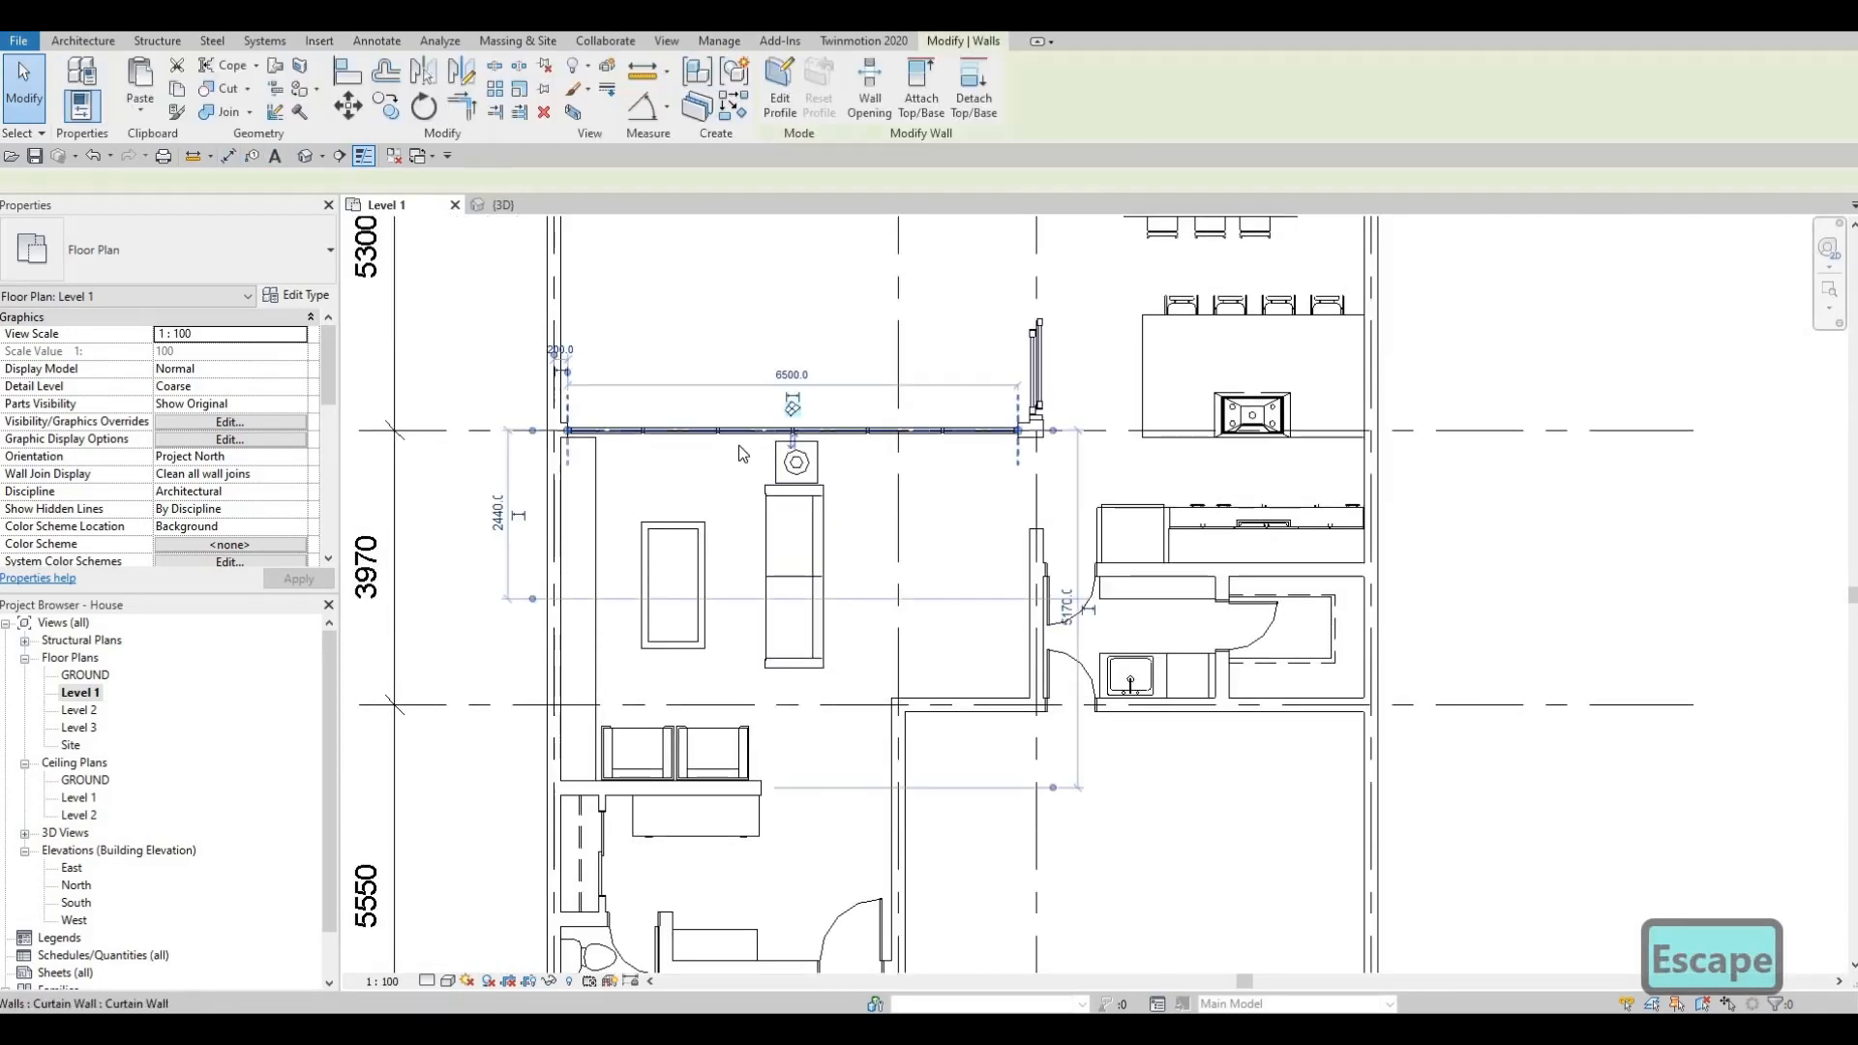
pyautogui.press('c')
pyautogui.press('s')
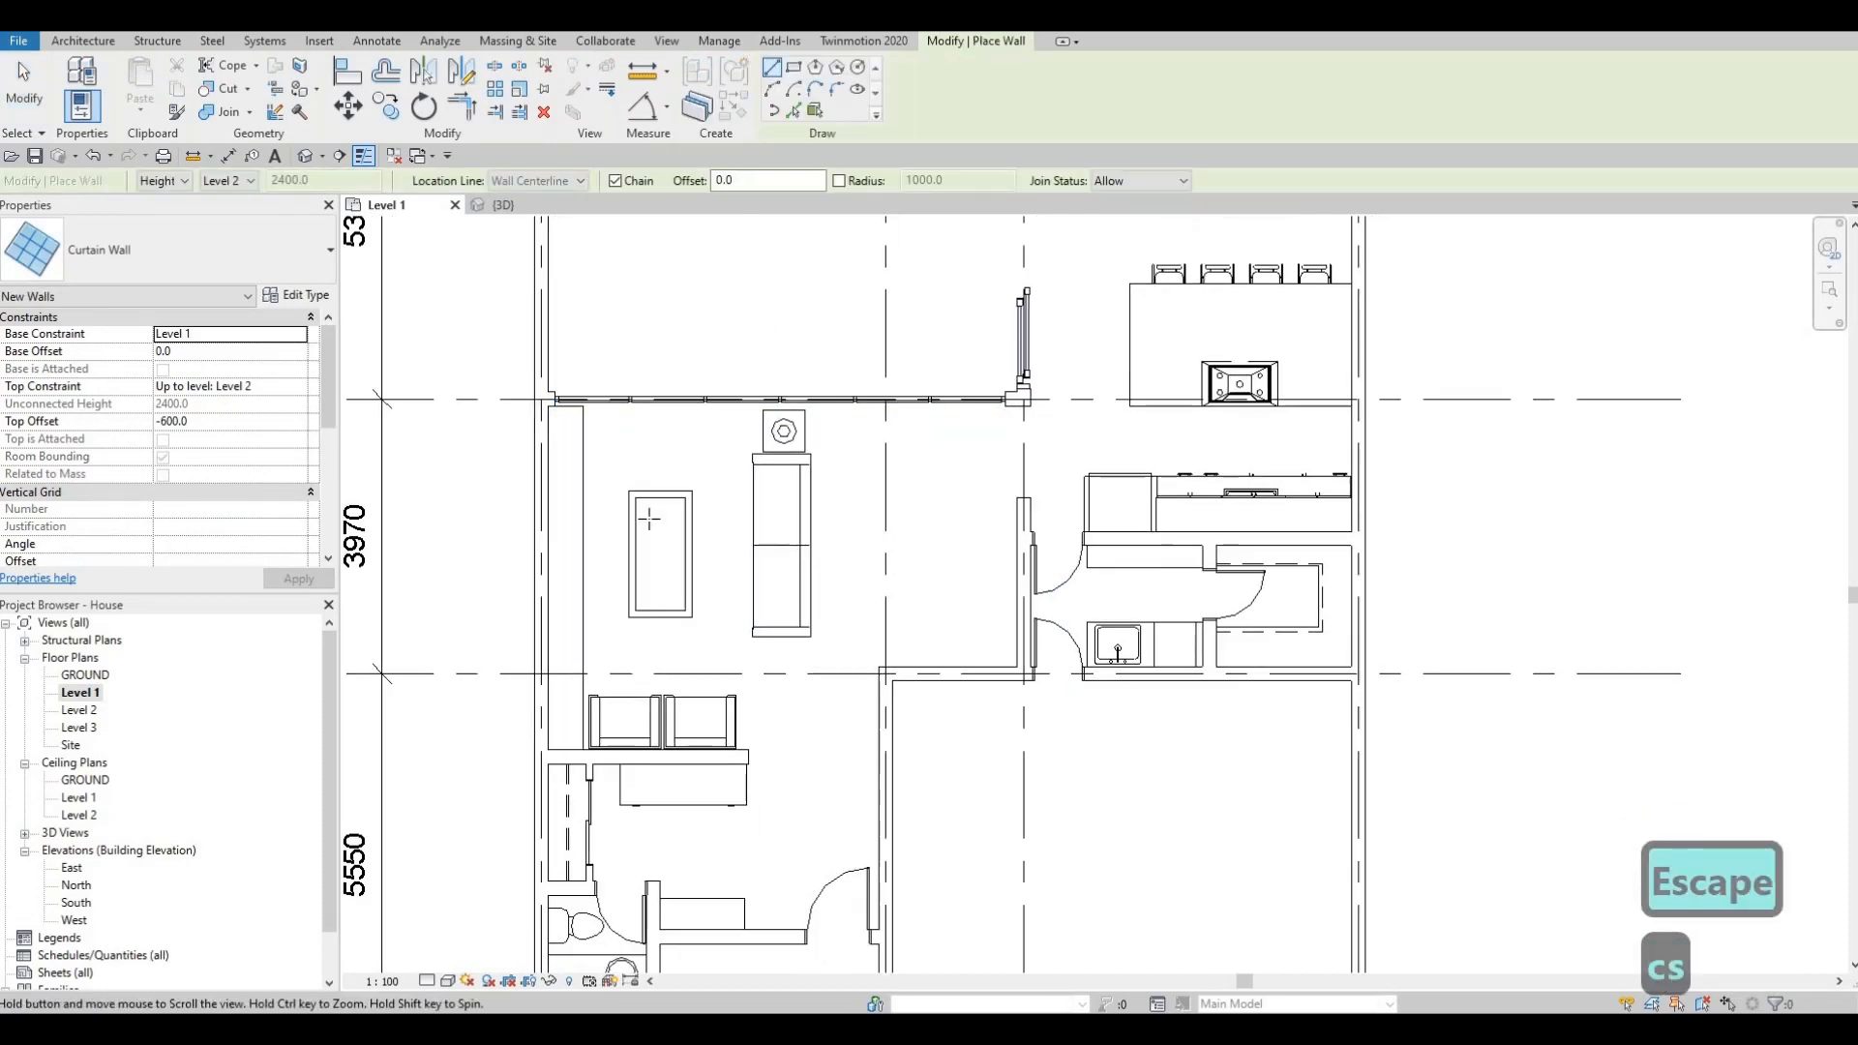
pyautogui.scroll(6, 627, 577)
pyautogui.scroll(1, 627, 577)
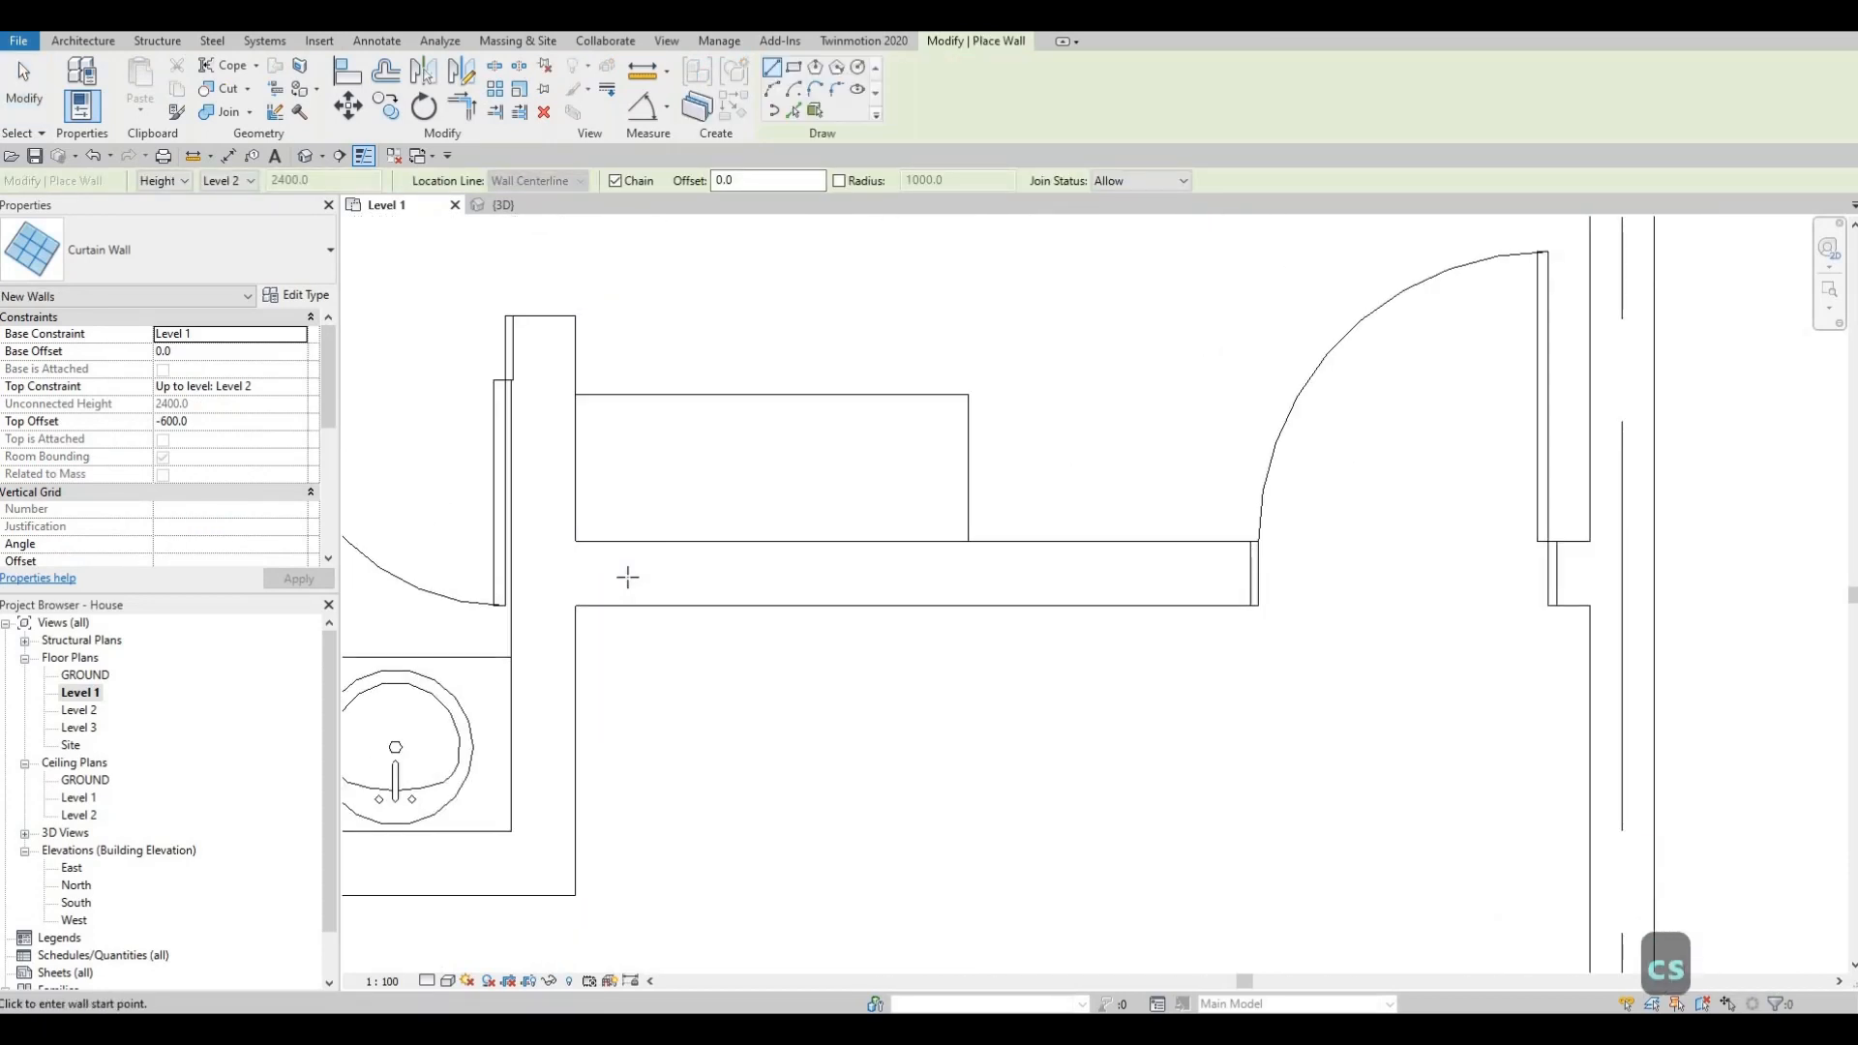
pyautogui.click(628, 574)
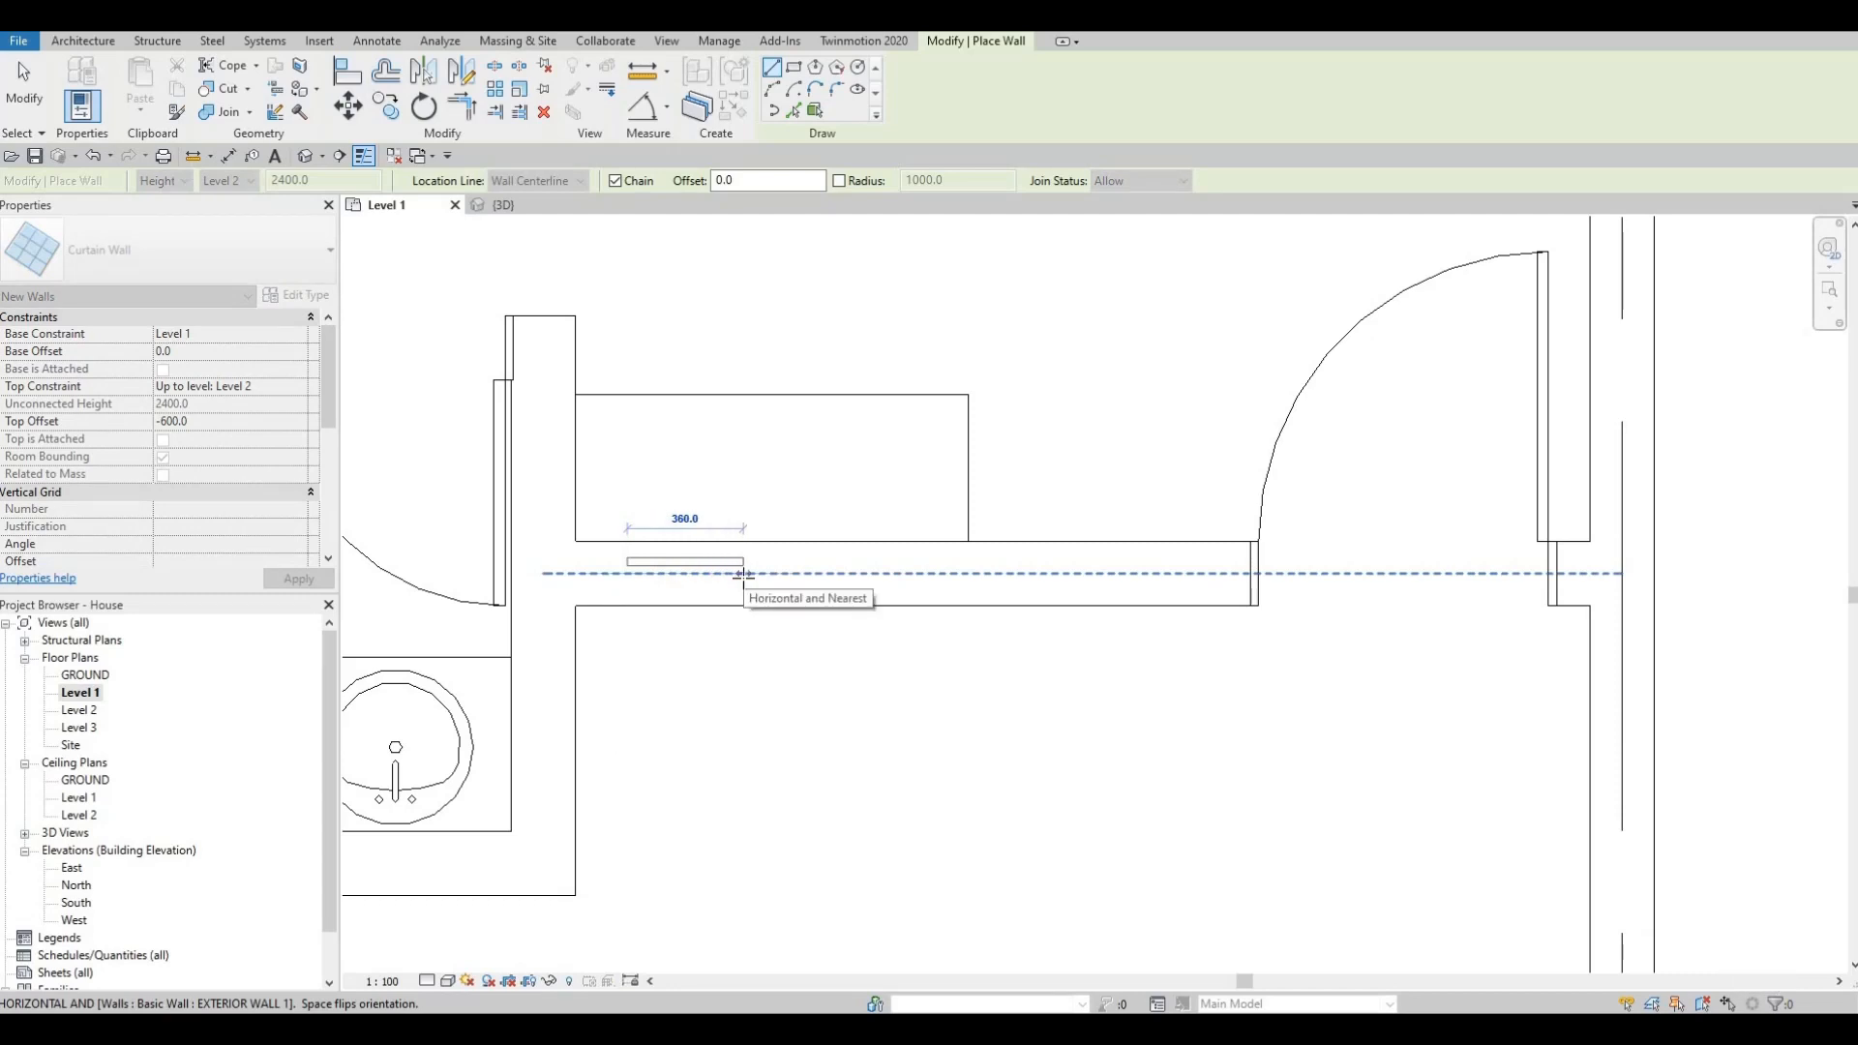
pyautogui.click(743, 575)
pyautogui.press('Escape')
pyautogui.press('Escape')
pyautogui.press('Escape')
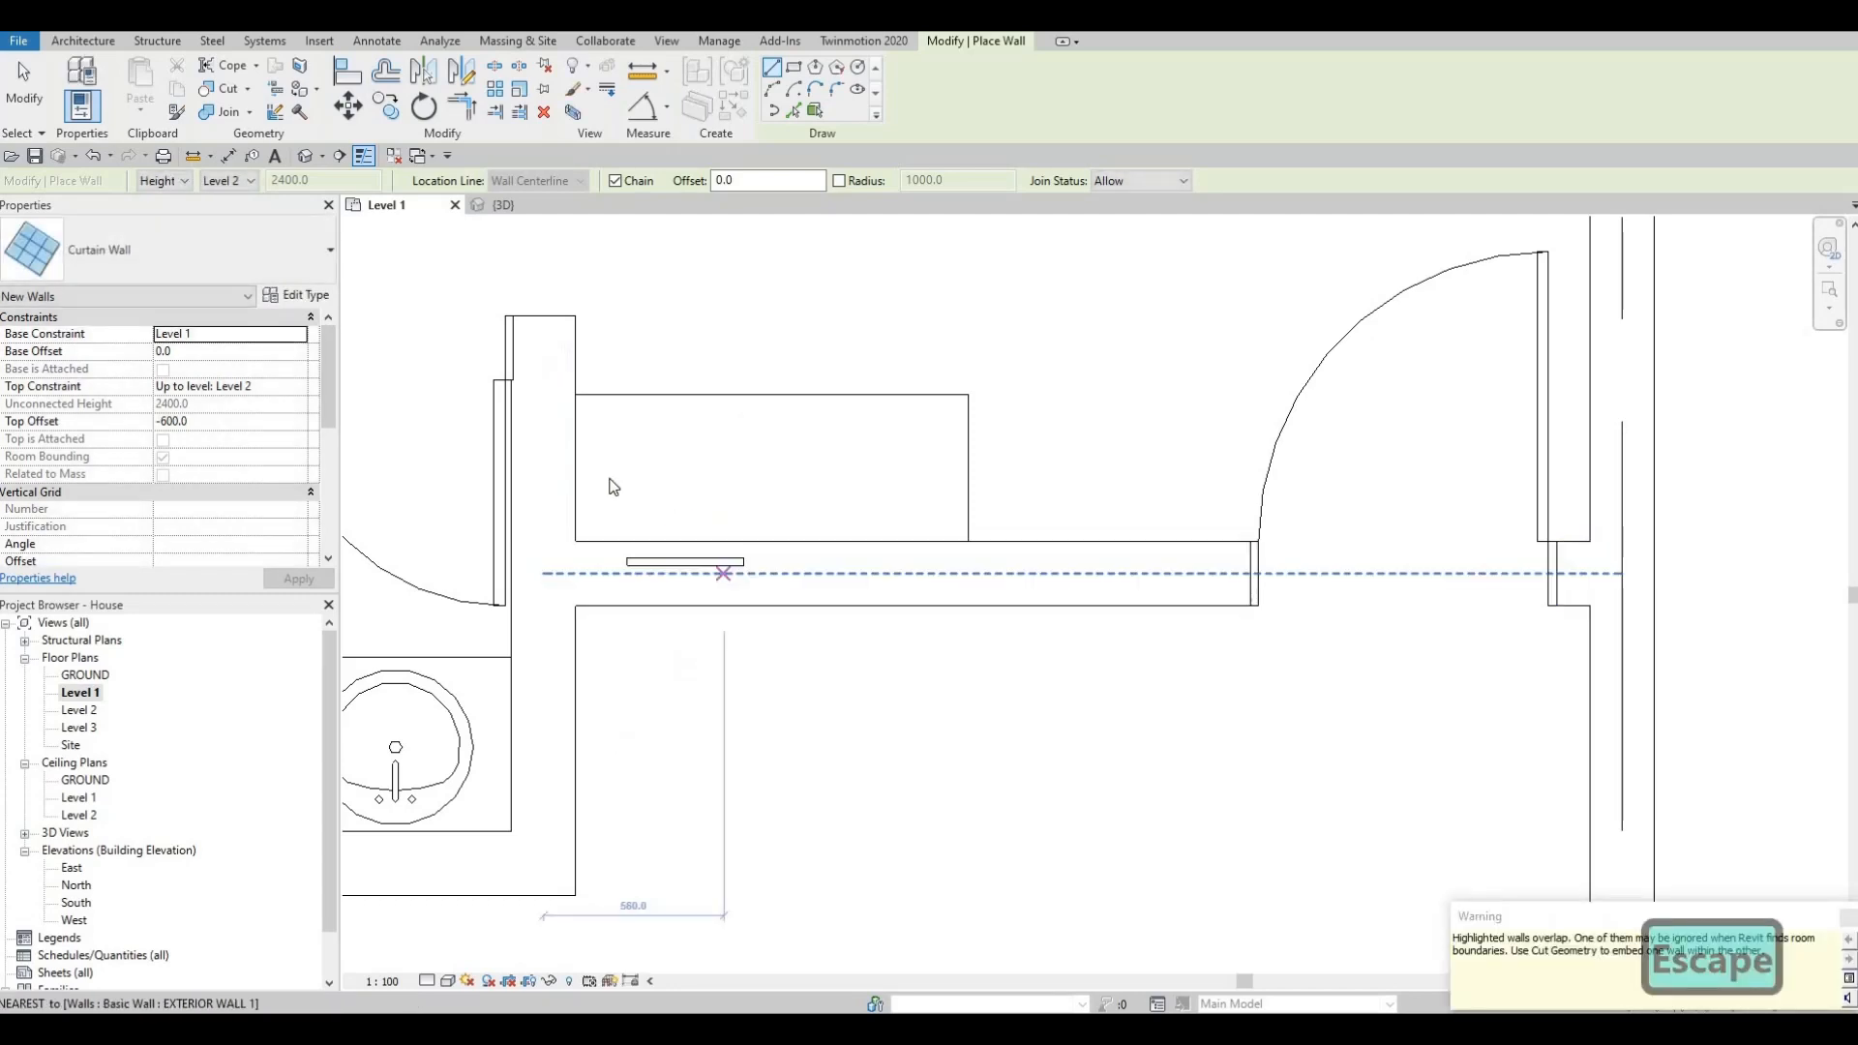
# Copy the short curtain wall twice along the entrance wall toward the door at 600 mm spacing.
pyautogui.click(655, 566)
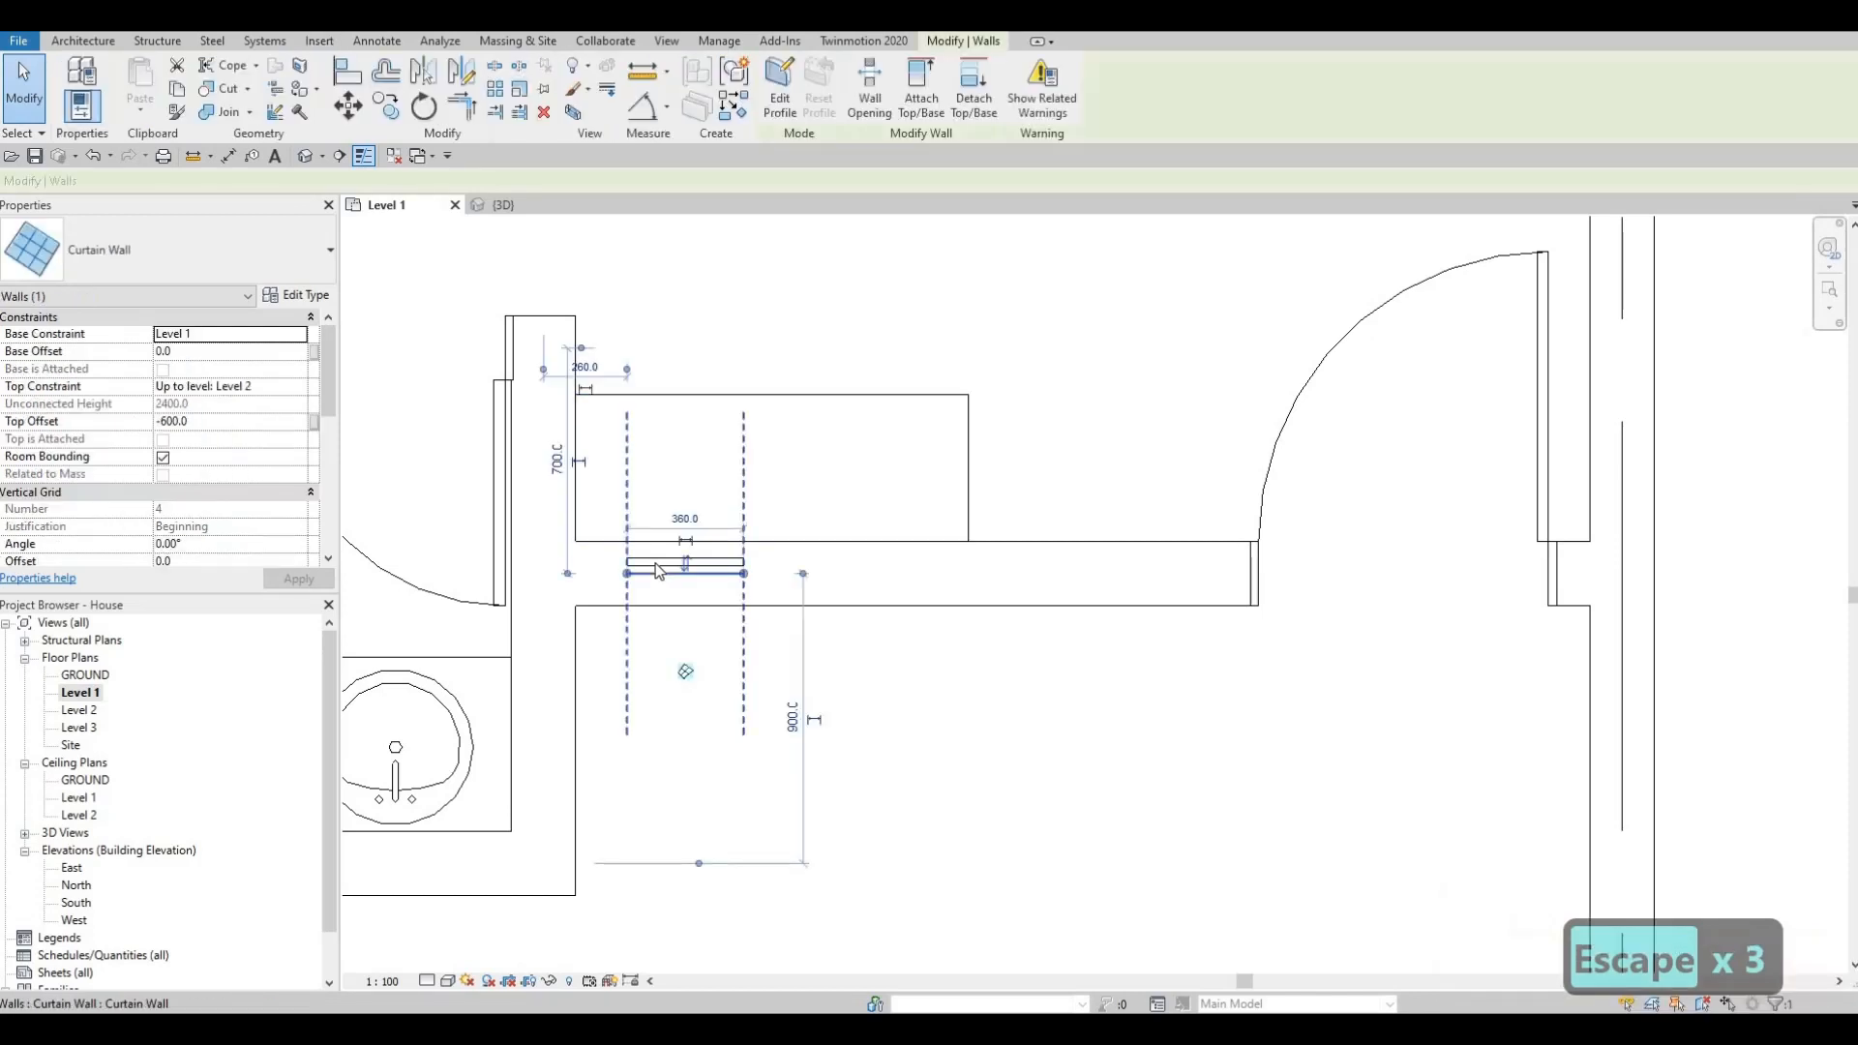
pyautogui.press('c')
pyautogui.press('o')
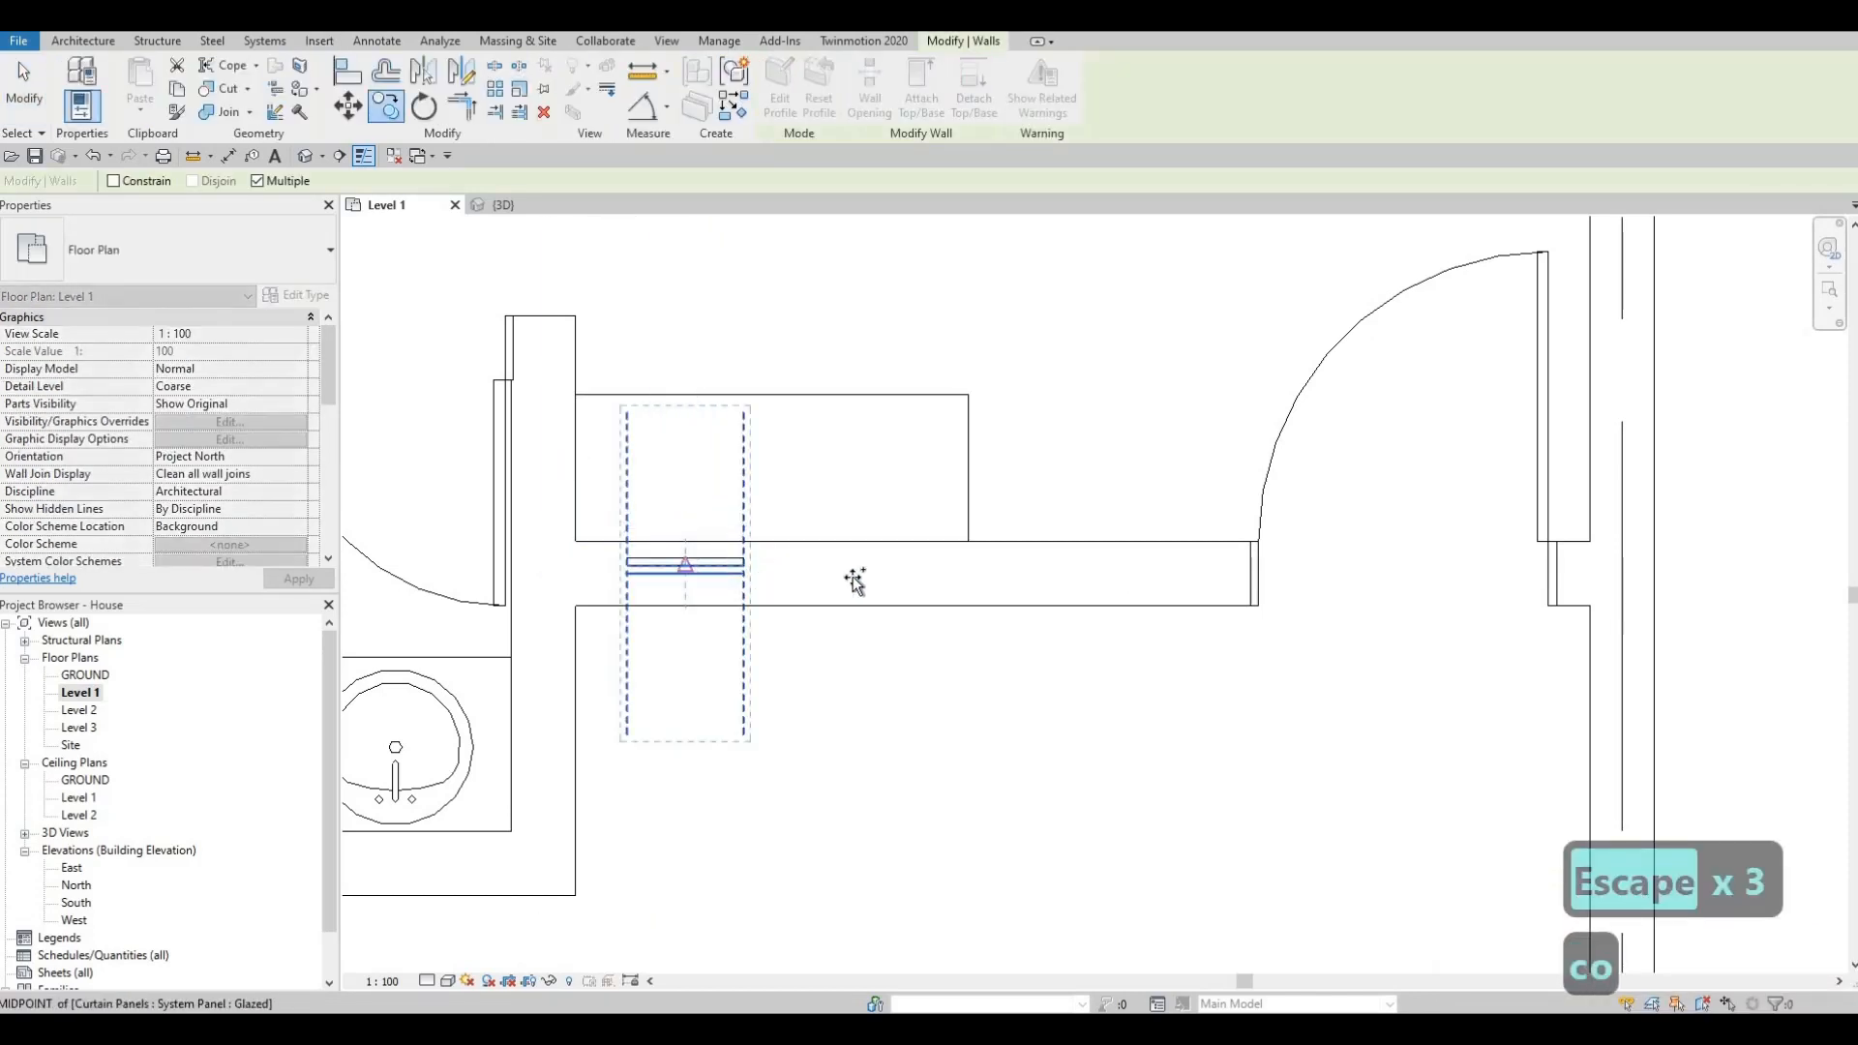
pyautogui.click(983, 580)
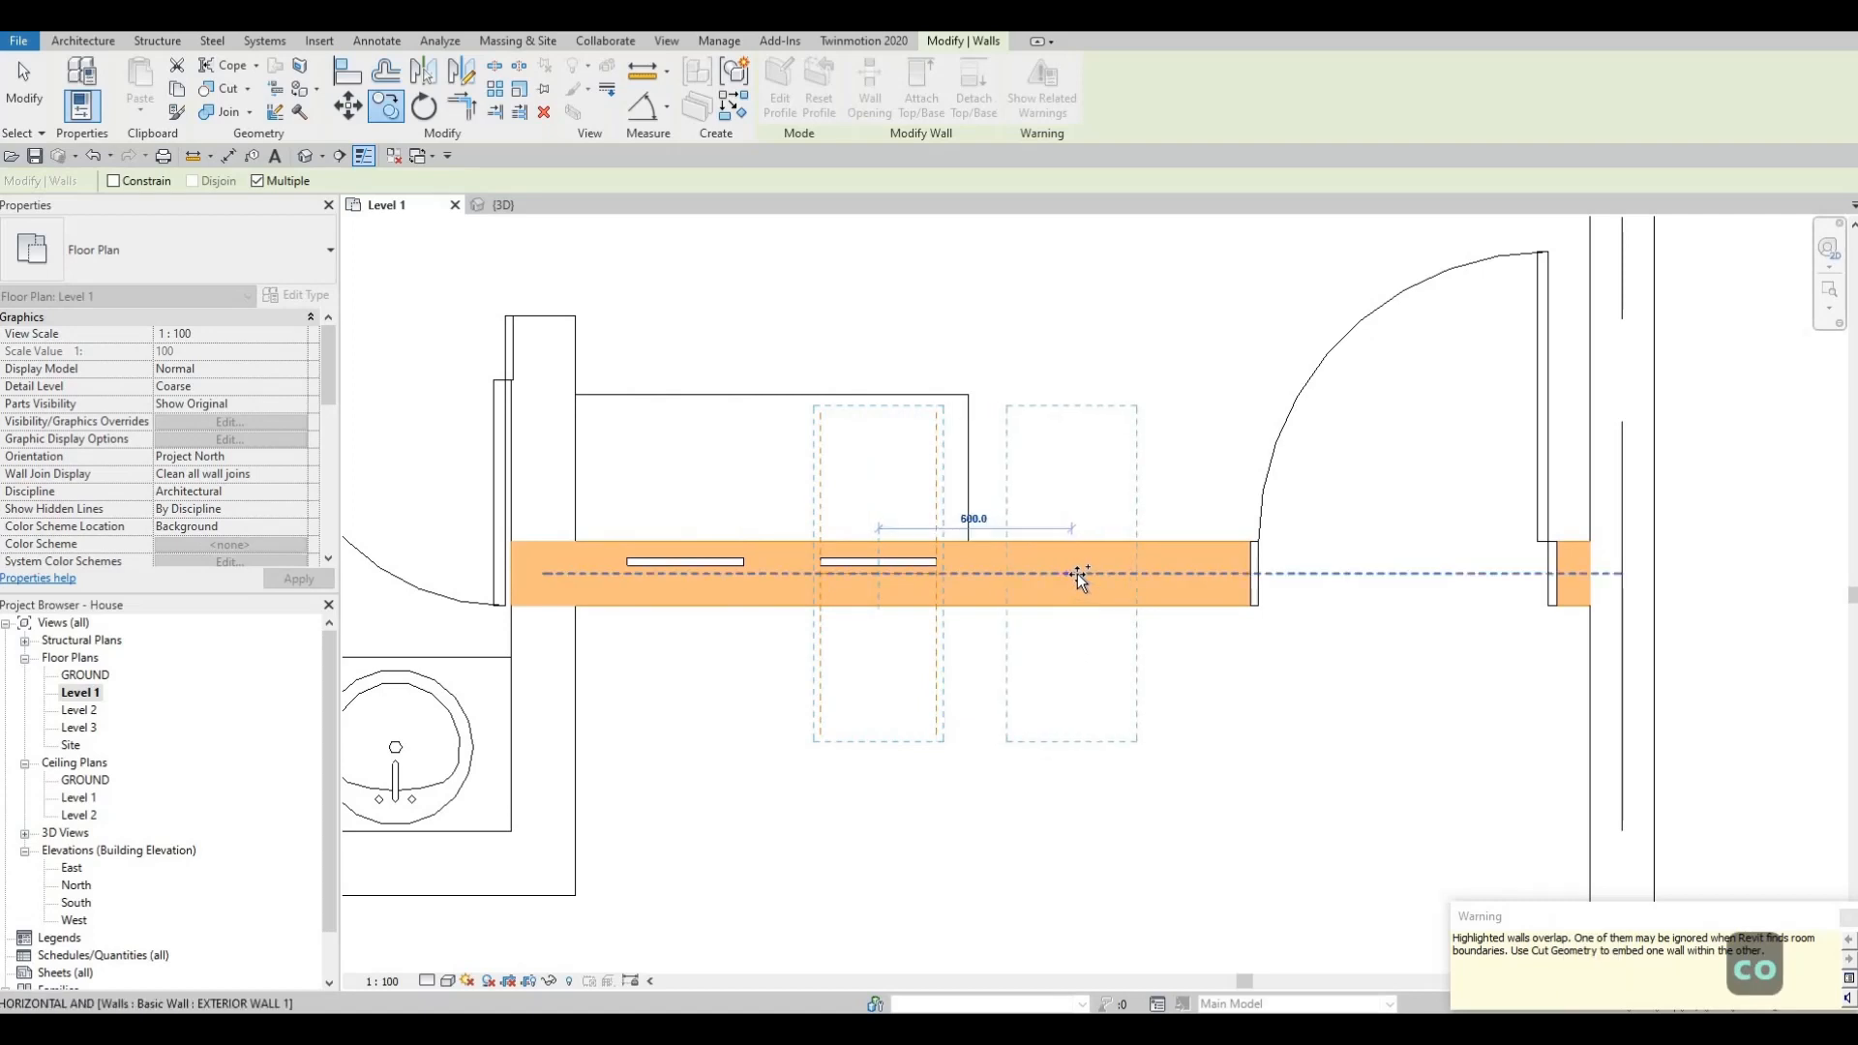
pyautogui.click(991, 608)
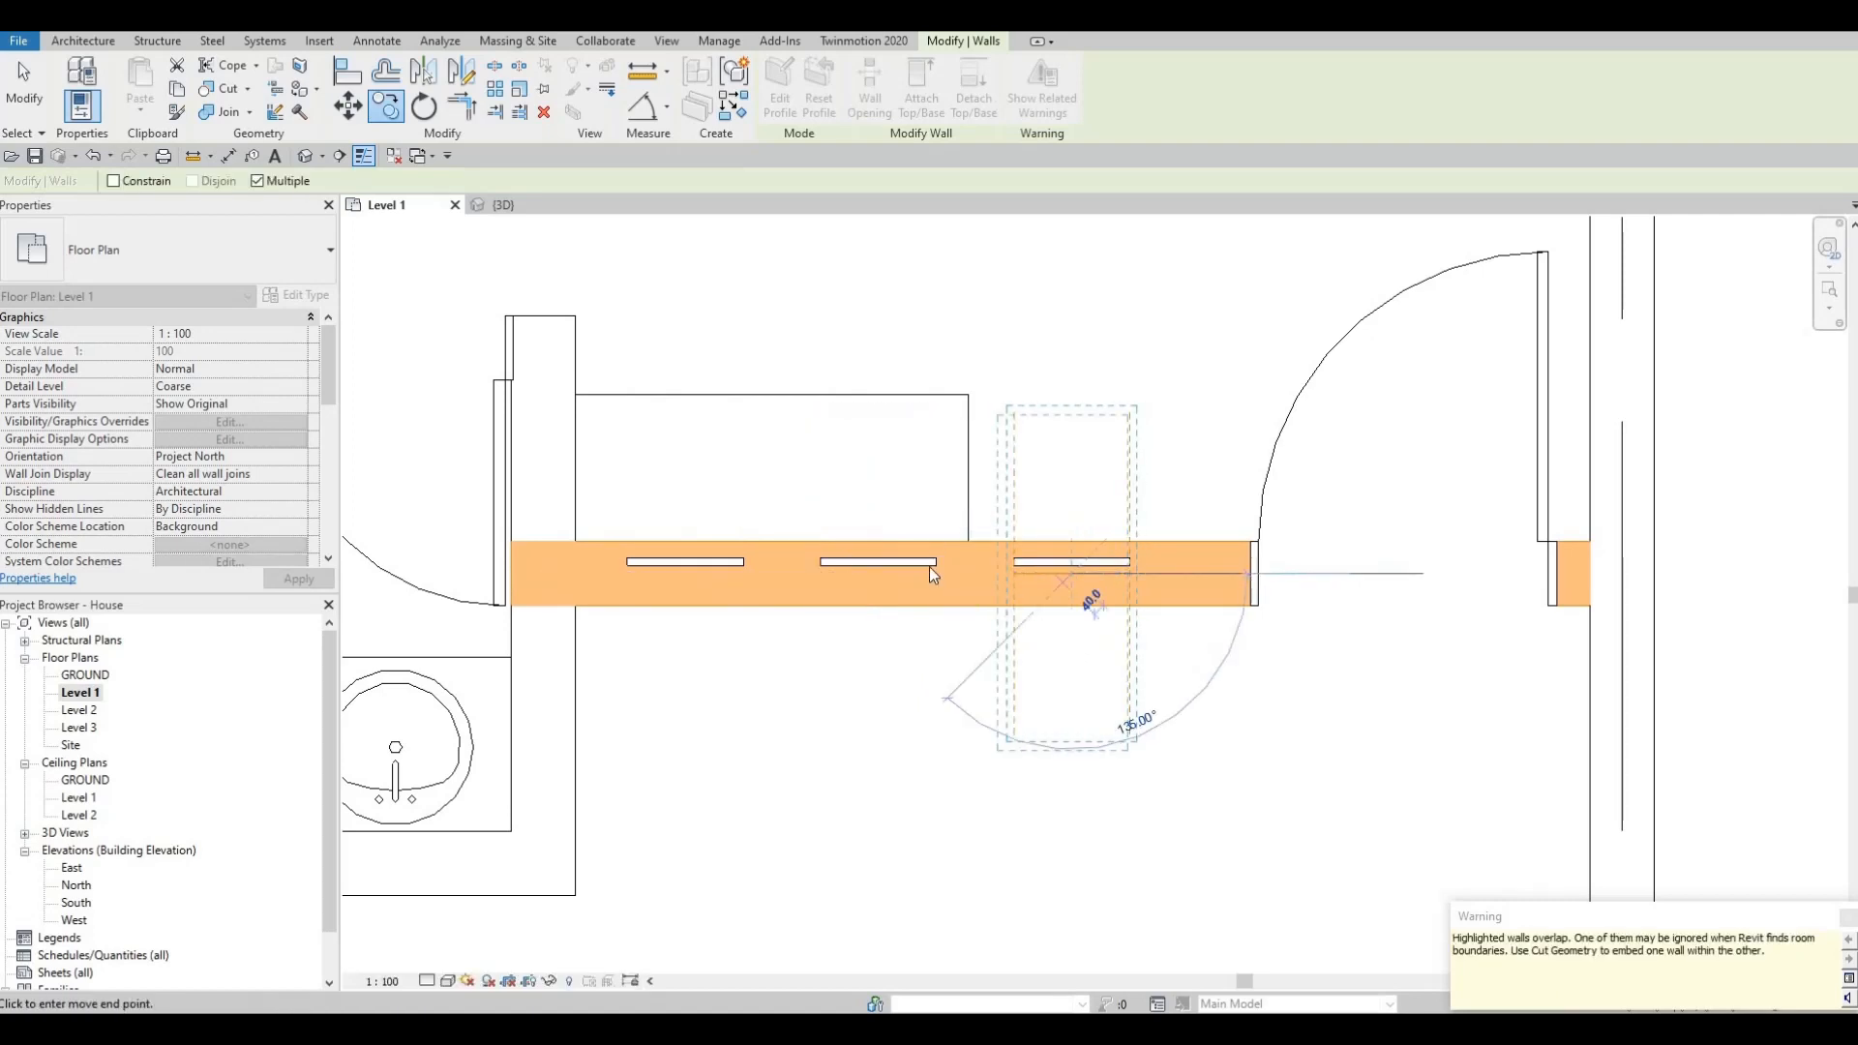
pyautogui.press('Escape')
pyautogui.press('Escape')
pyautogui.press('Escape')
pyautogui.scroll(-2, 852, 499)
pyautogui.press('Escape')
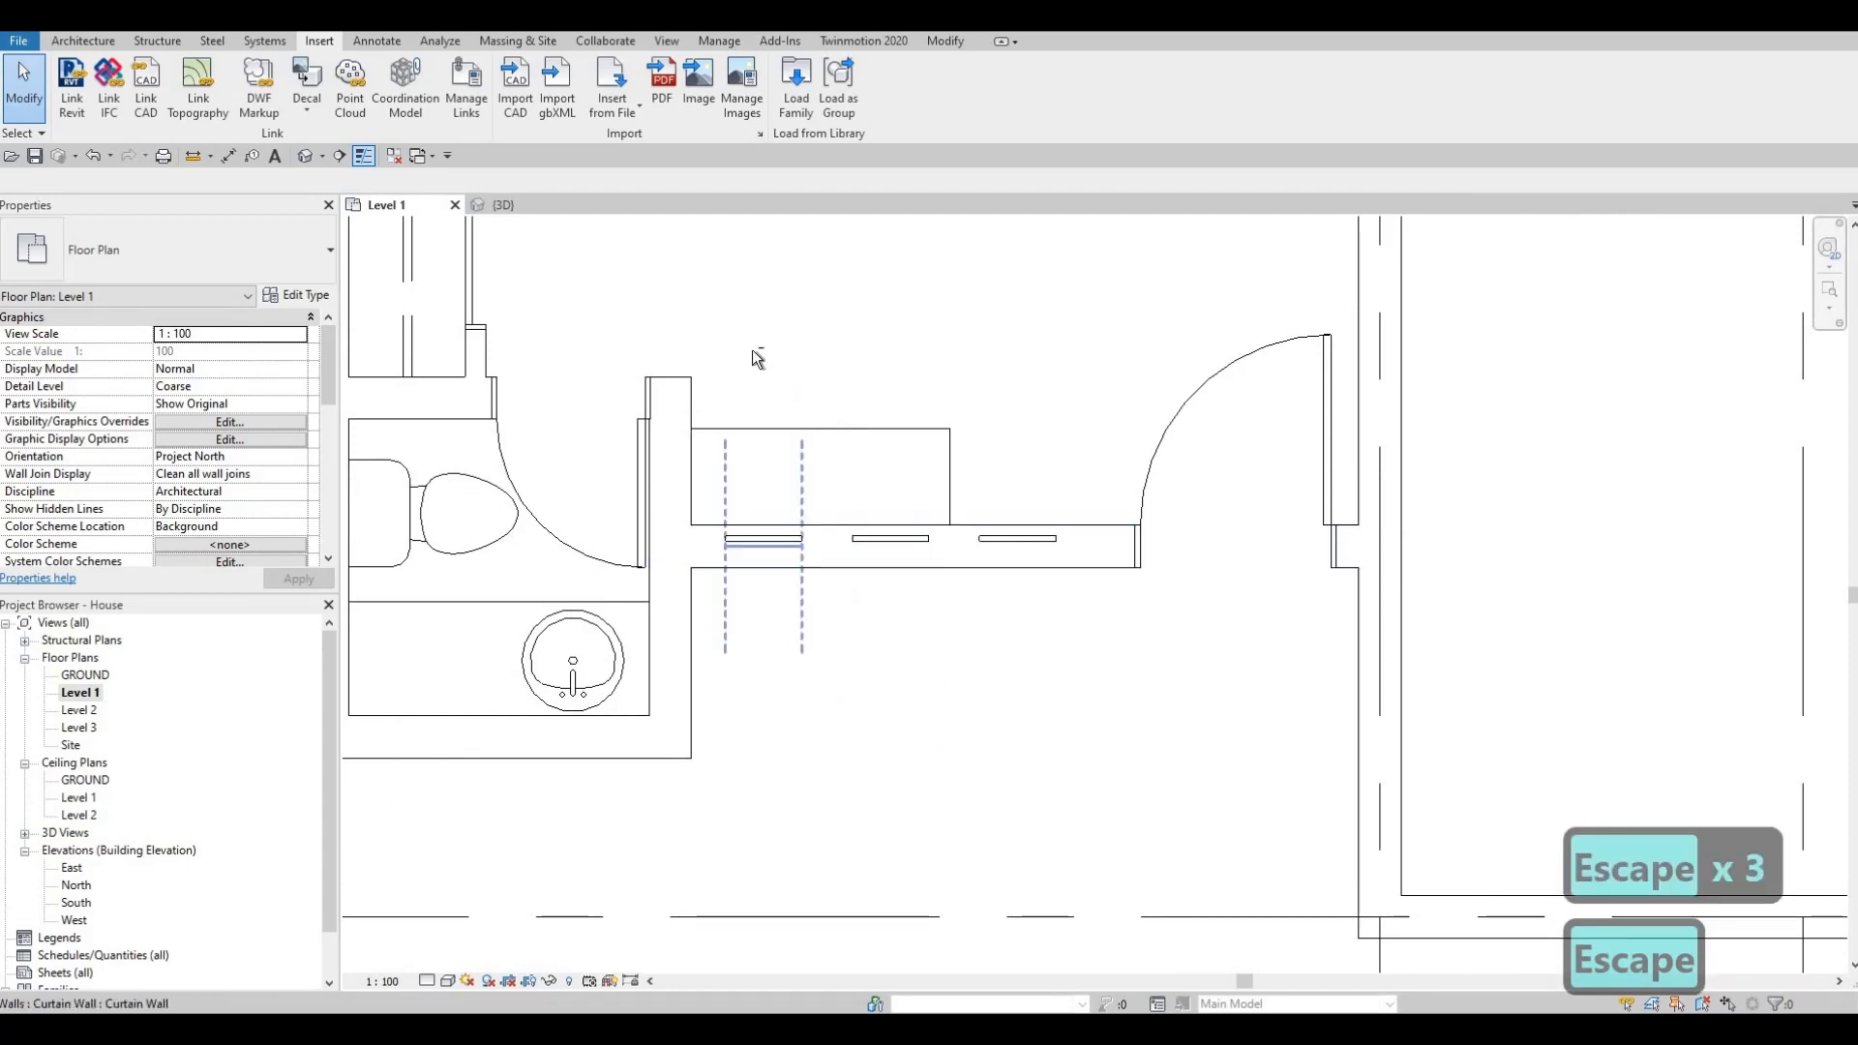
# Nudge the three short curtain walls together four increments toward the entrance door.
pyautogui.moveTo(723, 352); pyautogui.dragTo(1090, 683)
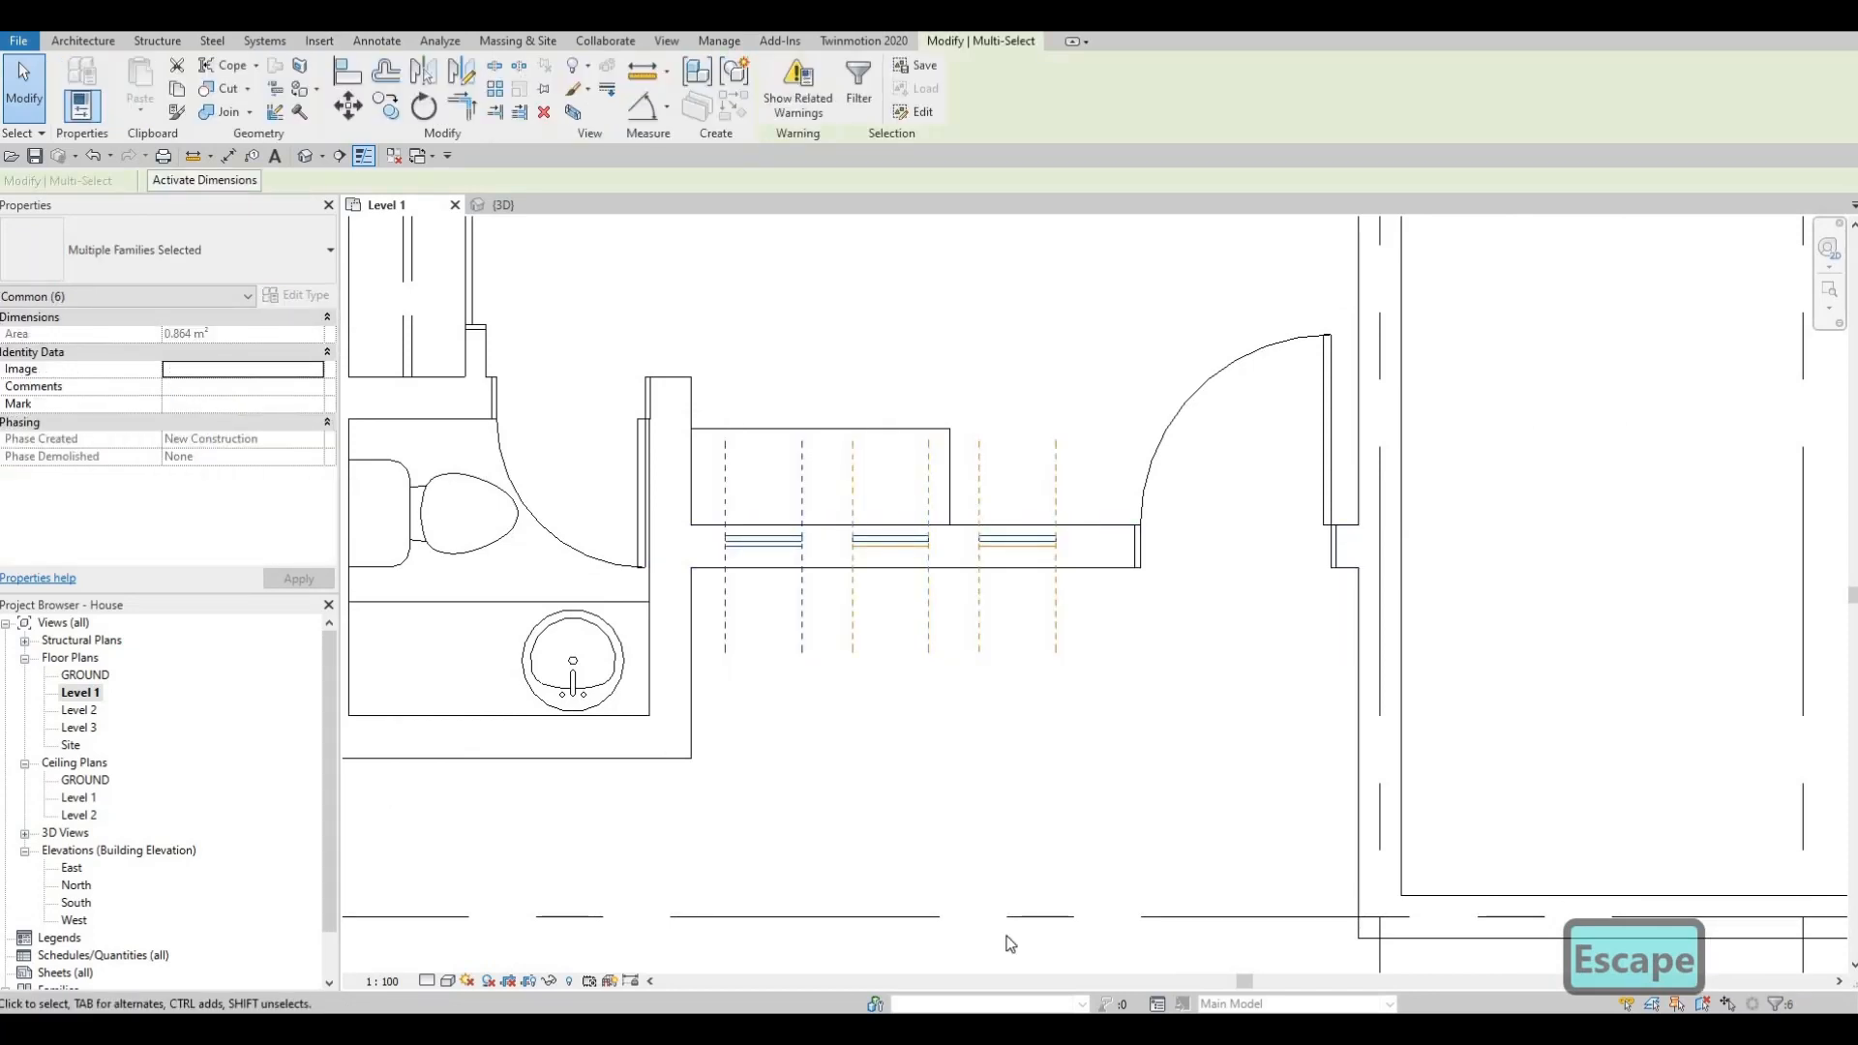
pyautogui.press('Right')
pyautogui.press('Right')
pyautogui.press('Right')
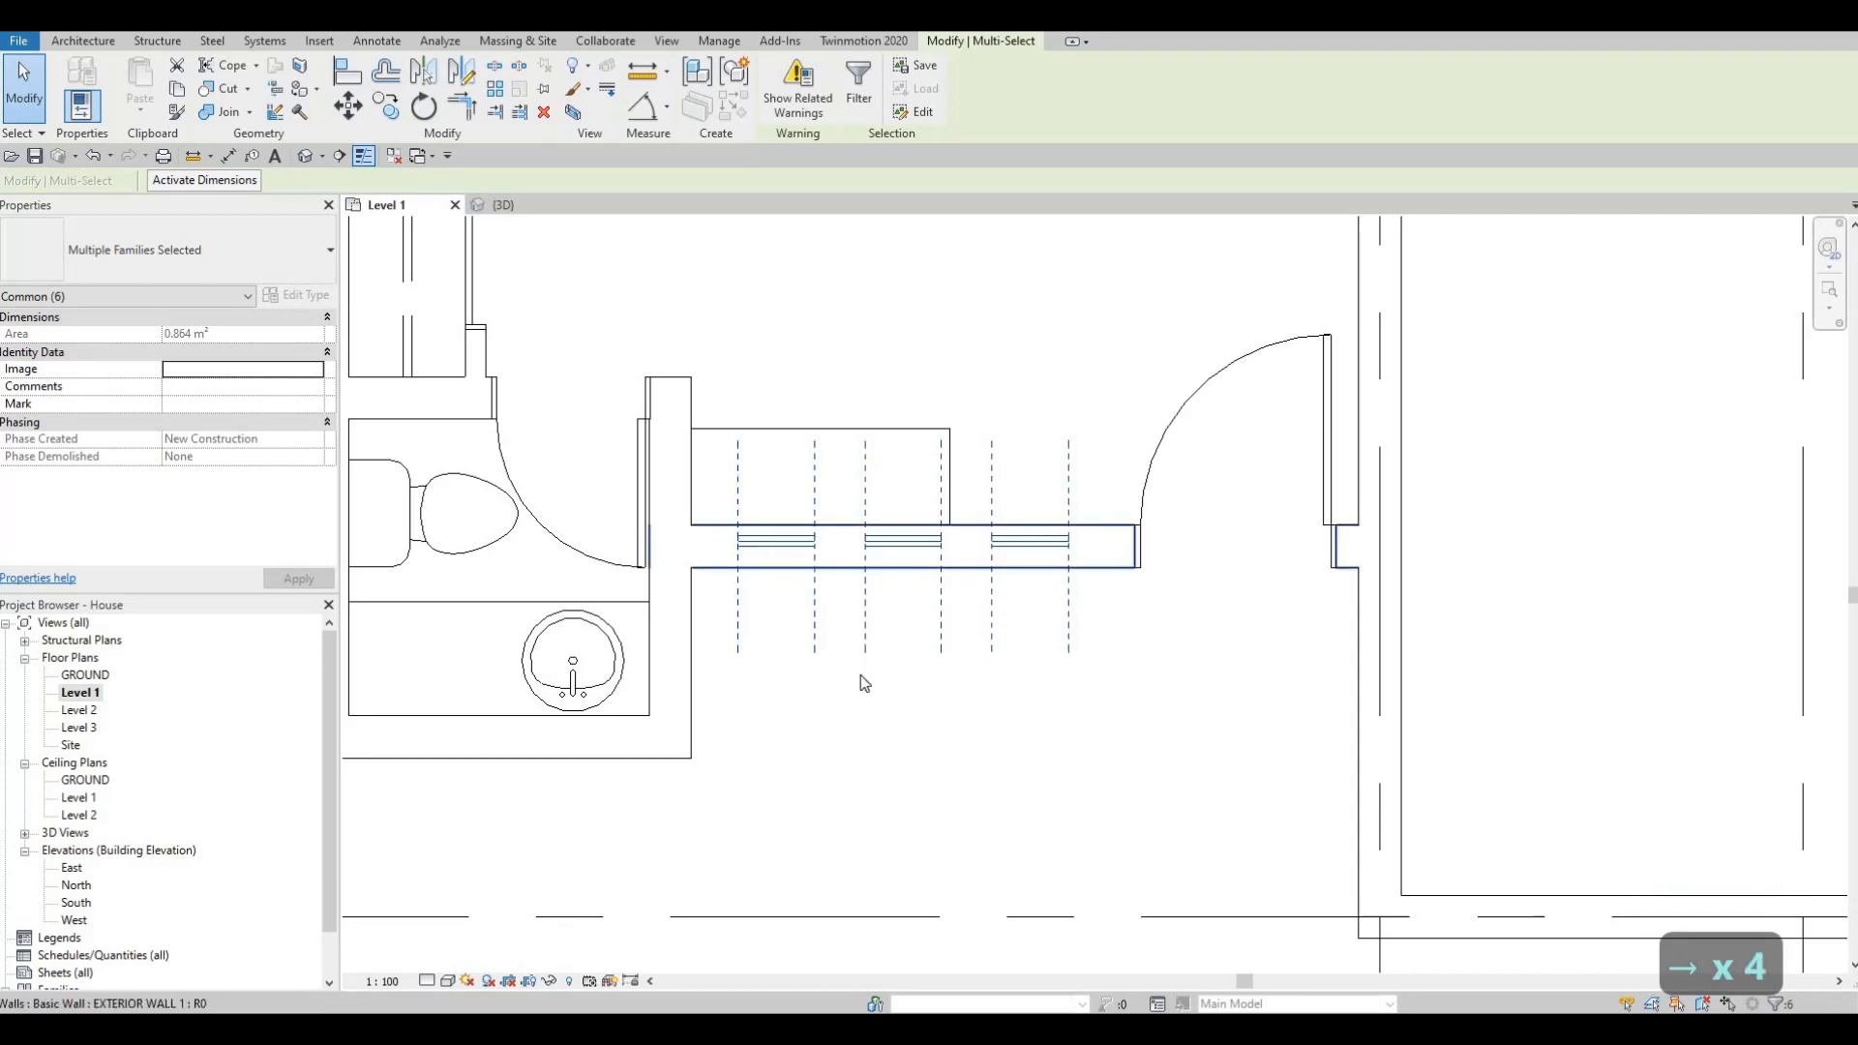
pyautogui.scroll(-1, 902, 561)
pyautogui.press('Escape')
pyautogui.press('Escape')
pyautogui.press('Escape')
# Draw a similar curtain wall 1120 mm long within the exterior wall behind the bathroom sink.
pyautogui.click(904, 561)
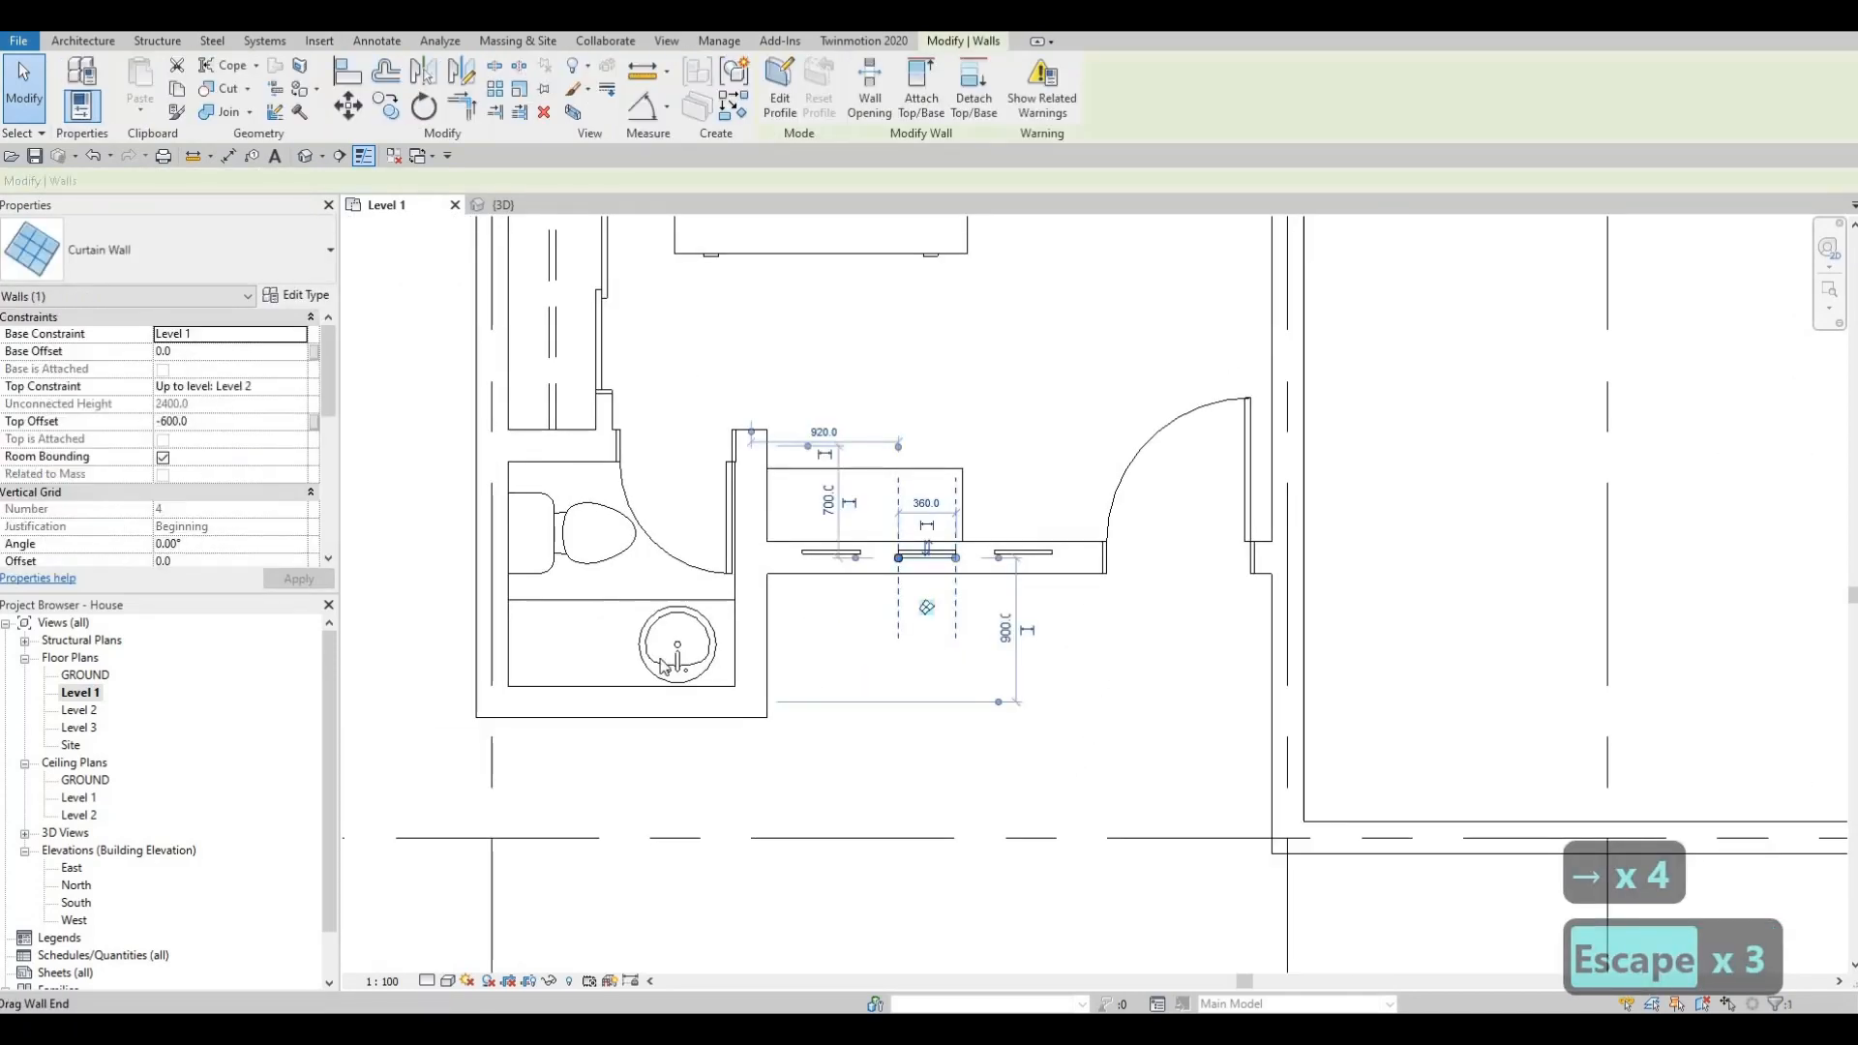
pyautogui.press('c')
pyautogui.press('s')
pyautogui.scroll(1, 538, 707)
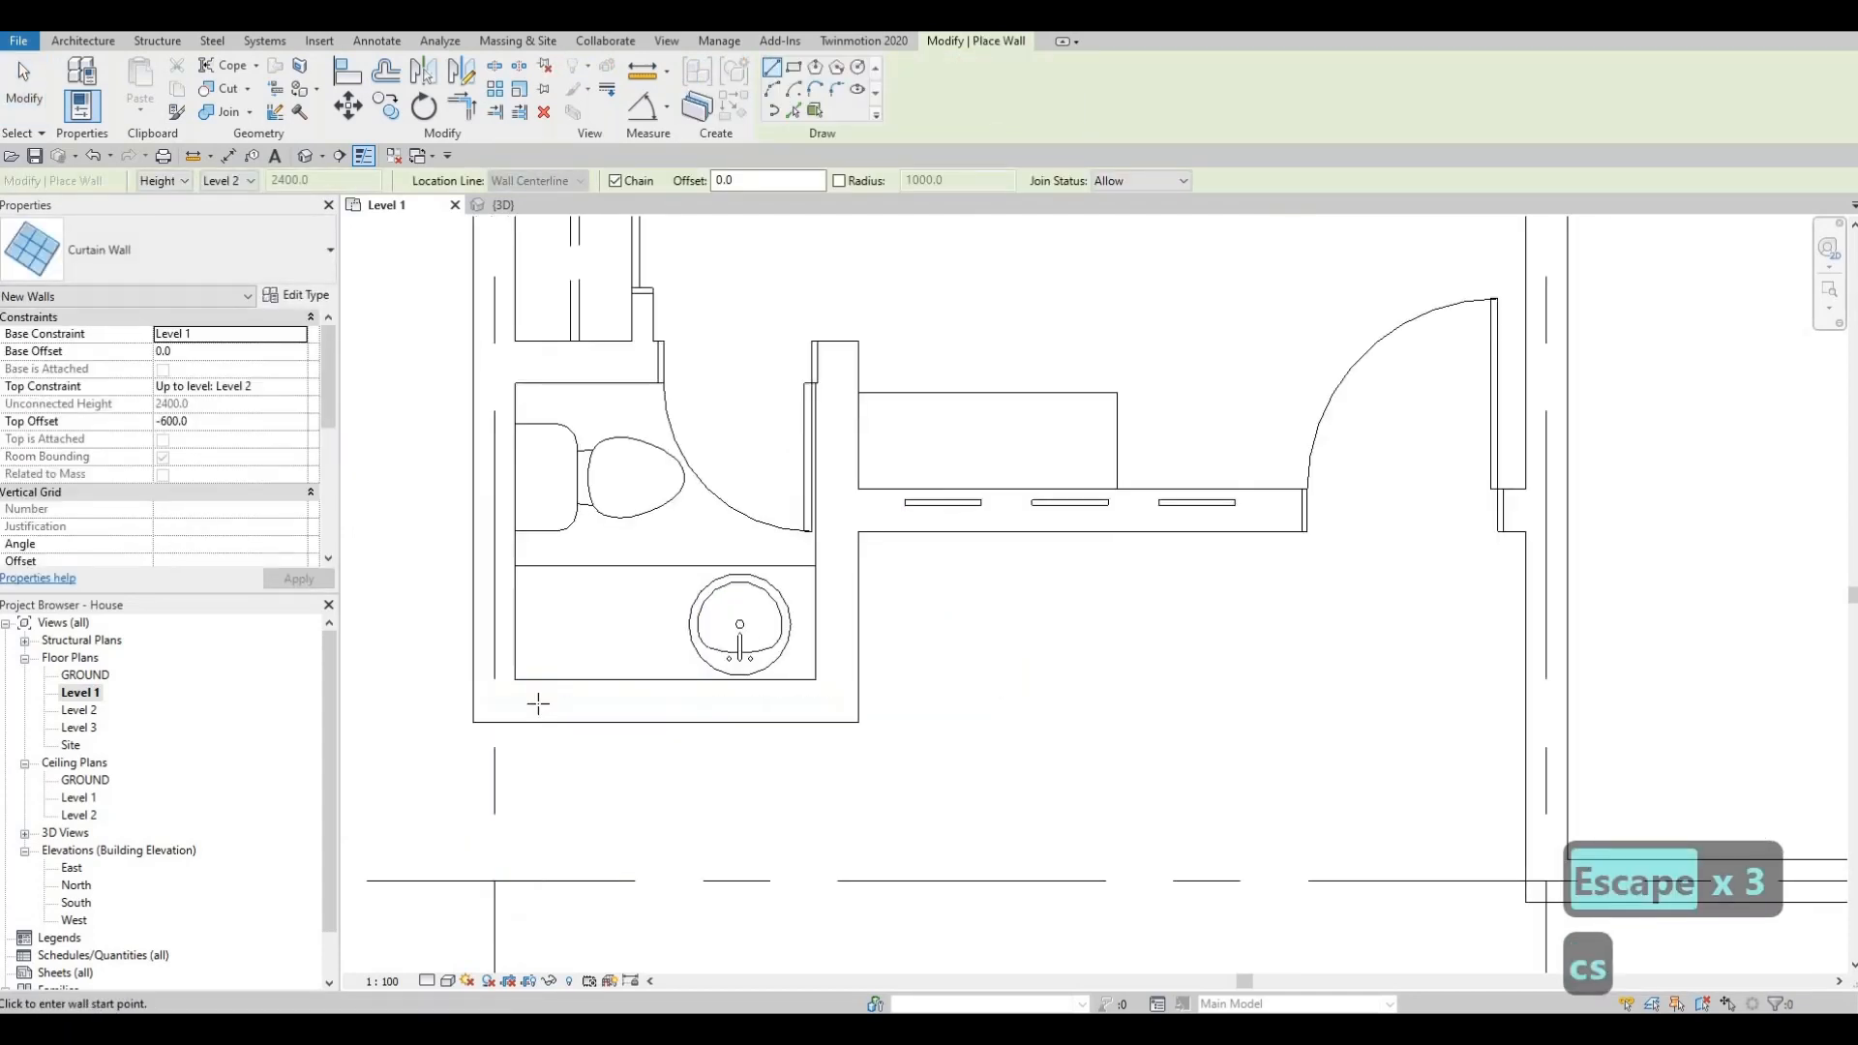
pyautogui.click(537, 701)
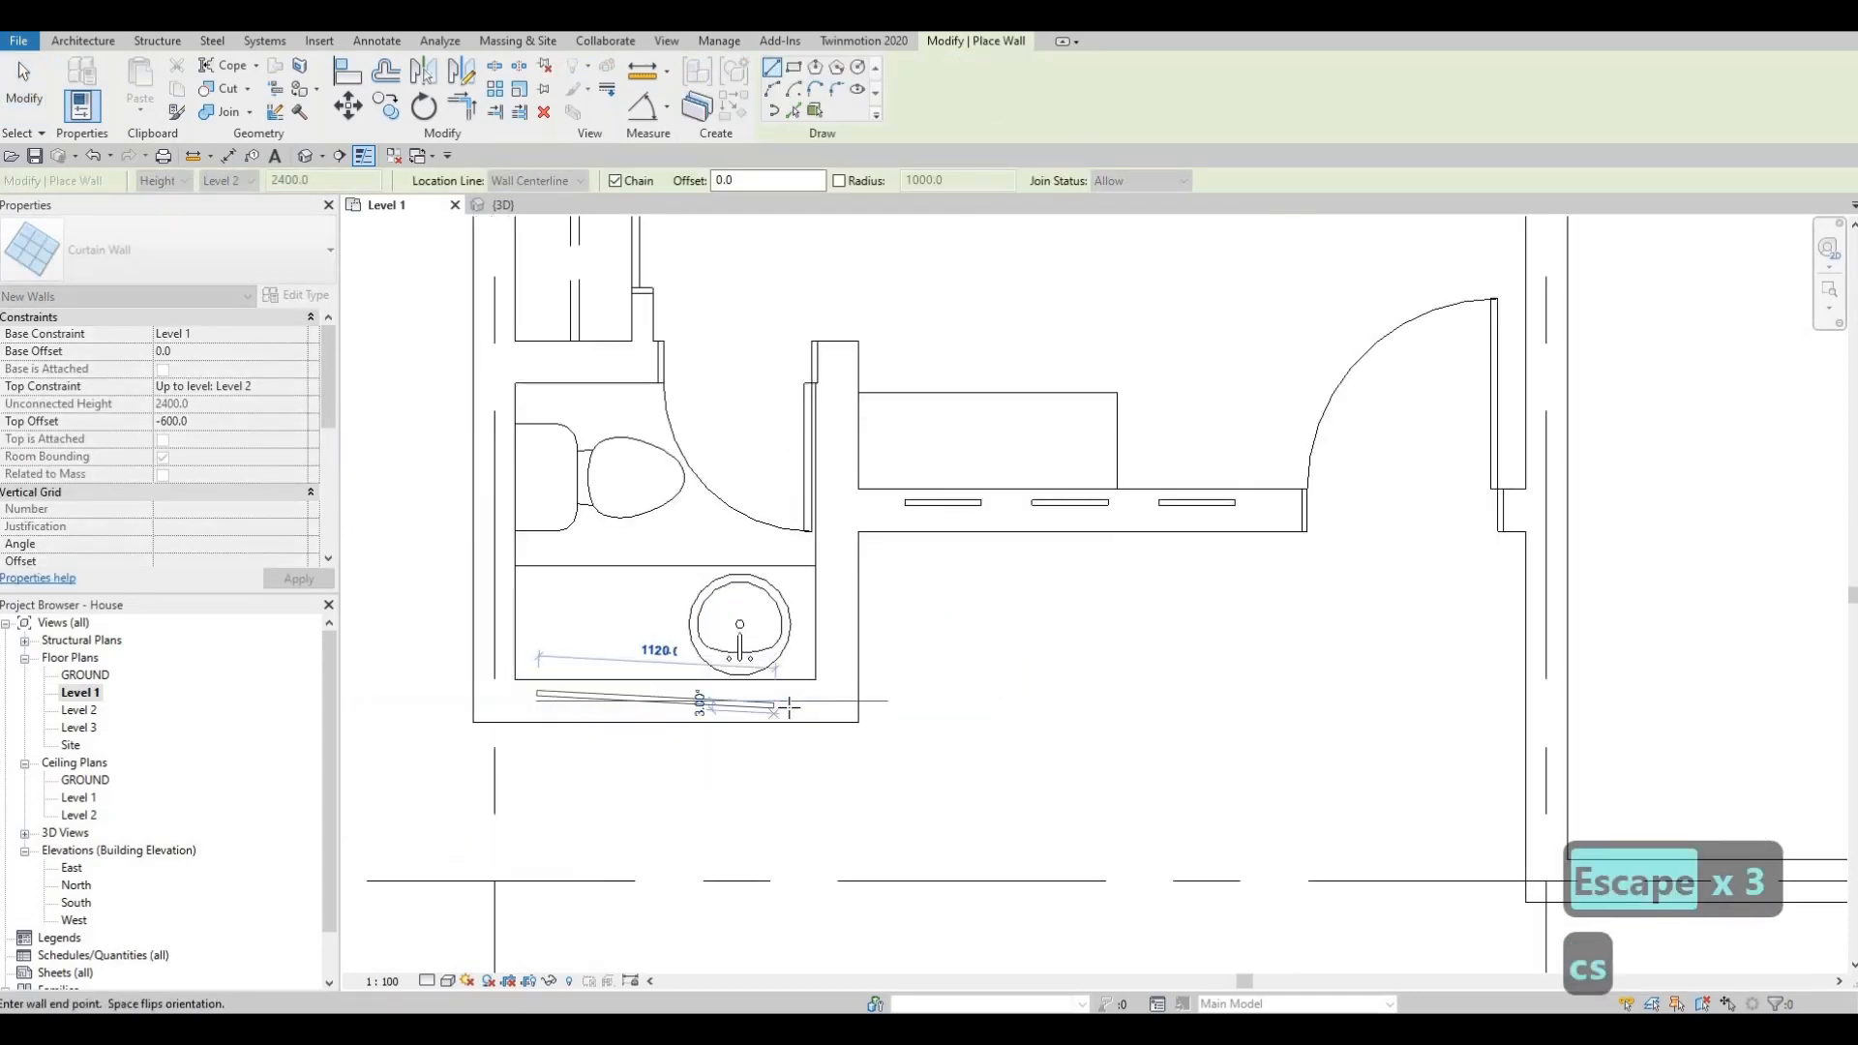
pyautogui.press('Escape')
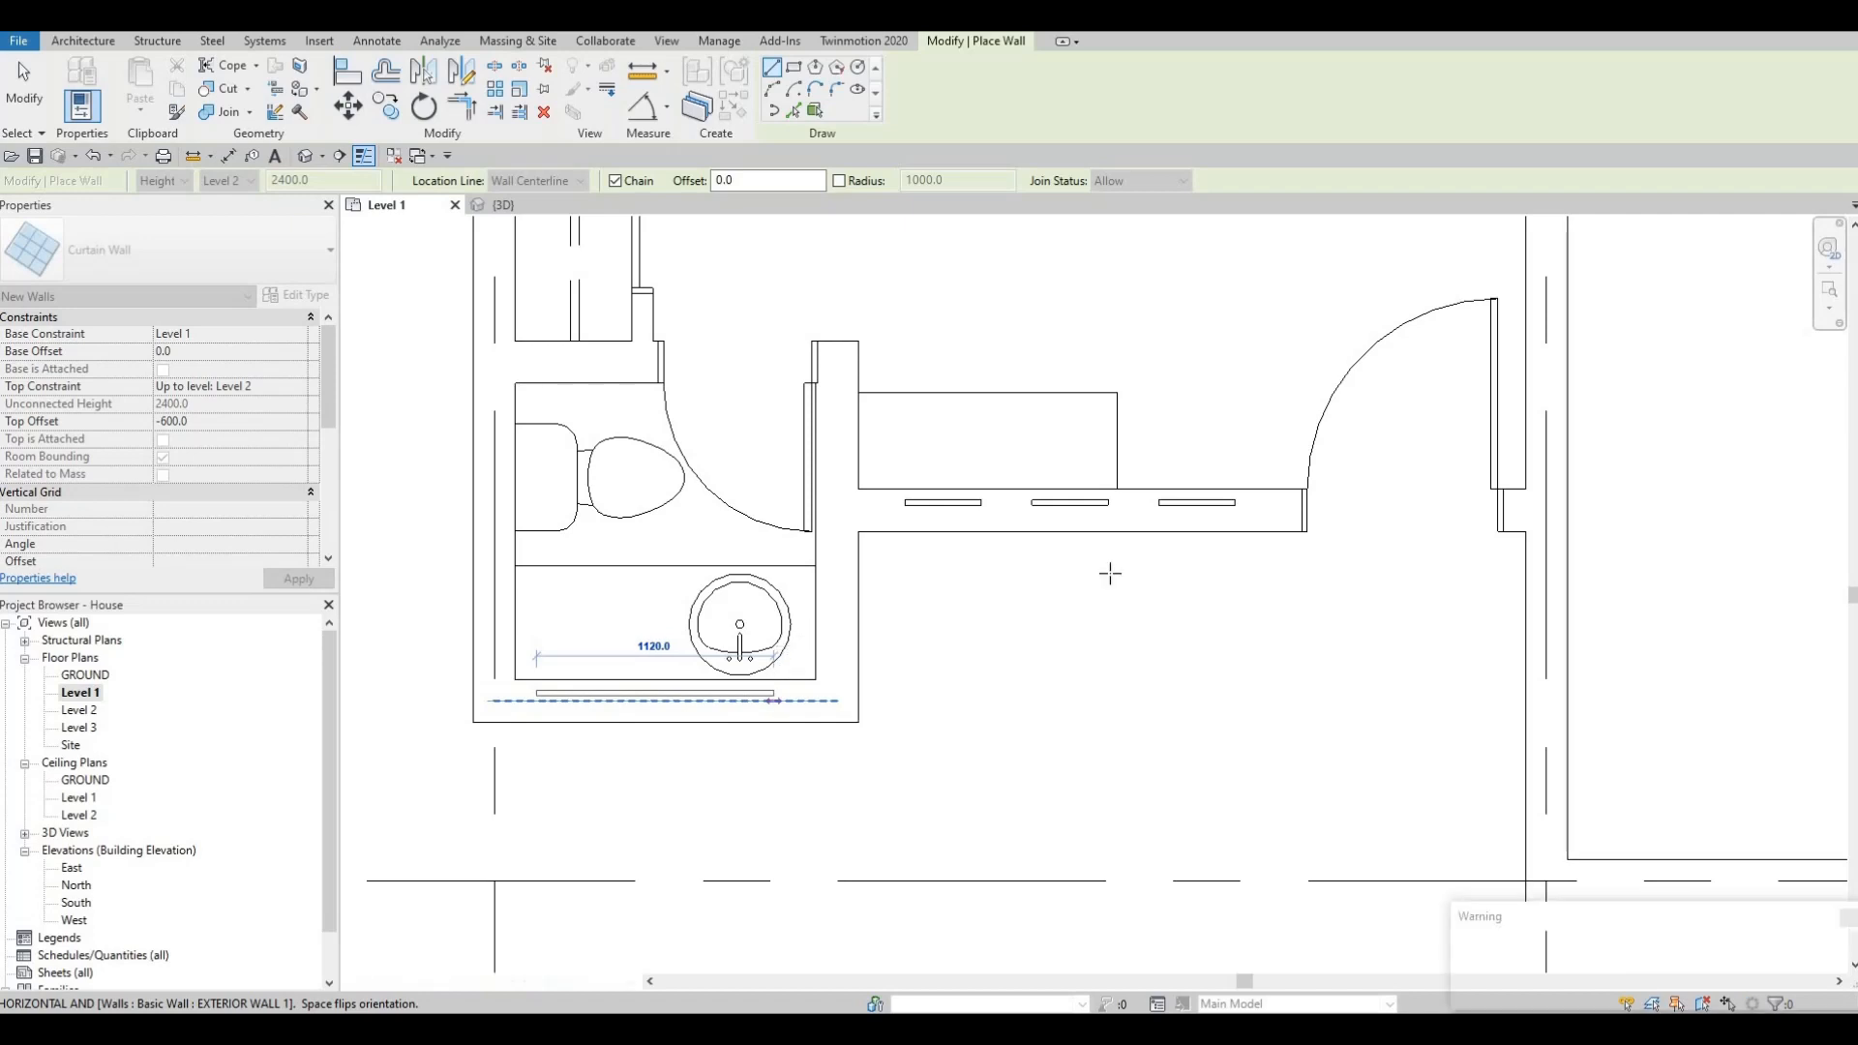
# Draw another curtain wall within the exterior wall behind the utility room sink, extending horizontally past the sink.
pyautogui.scroll(-2, 789, 648)
pyautogui.moveTo(1087, 683); pyautogui.dragTo(814, 852, button='middle')
pyautogui.scroll(-2, 814, 852)
pyautogui.moveTo(1165, 493); pyautogui.dragTo(1083, 577, button='middle')
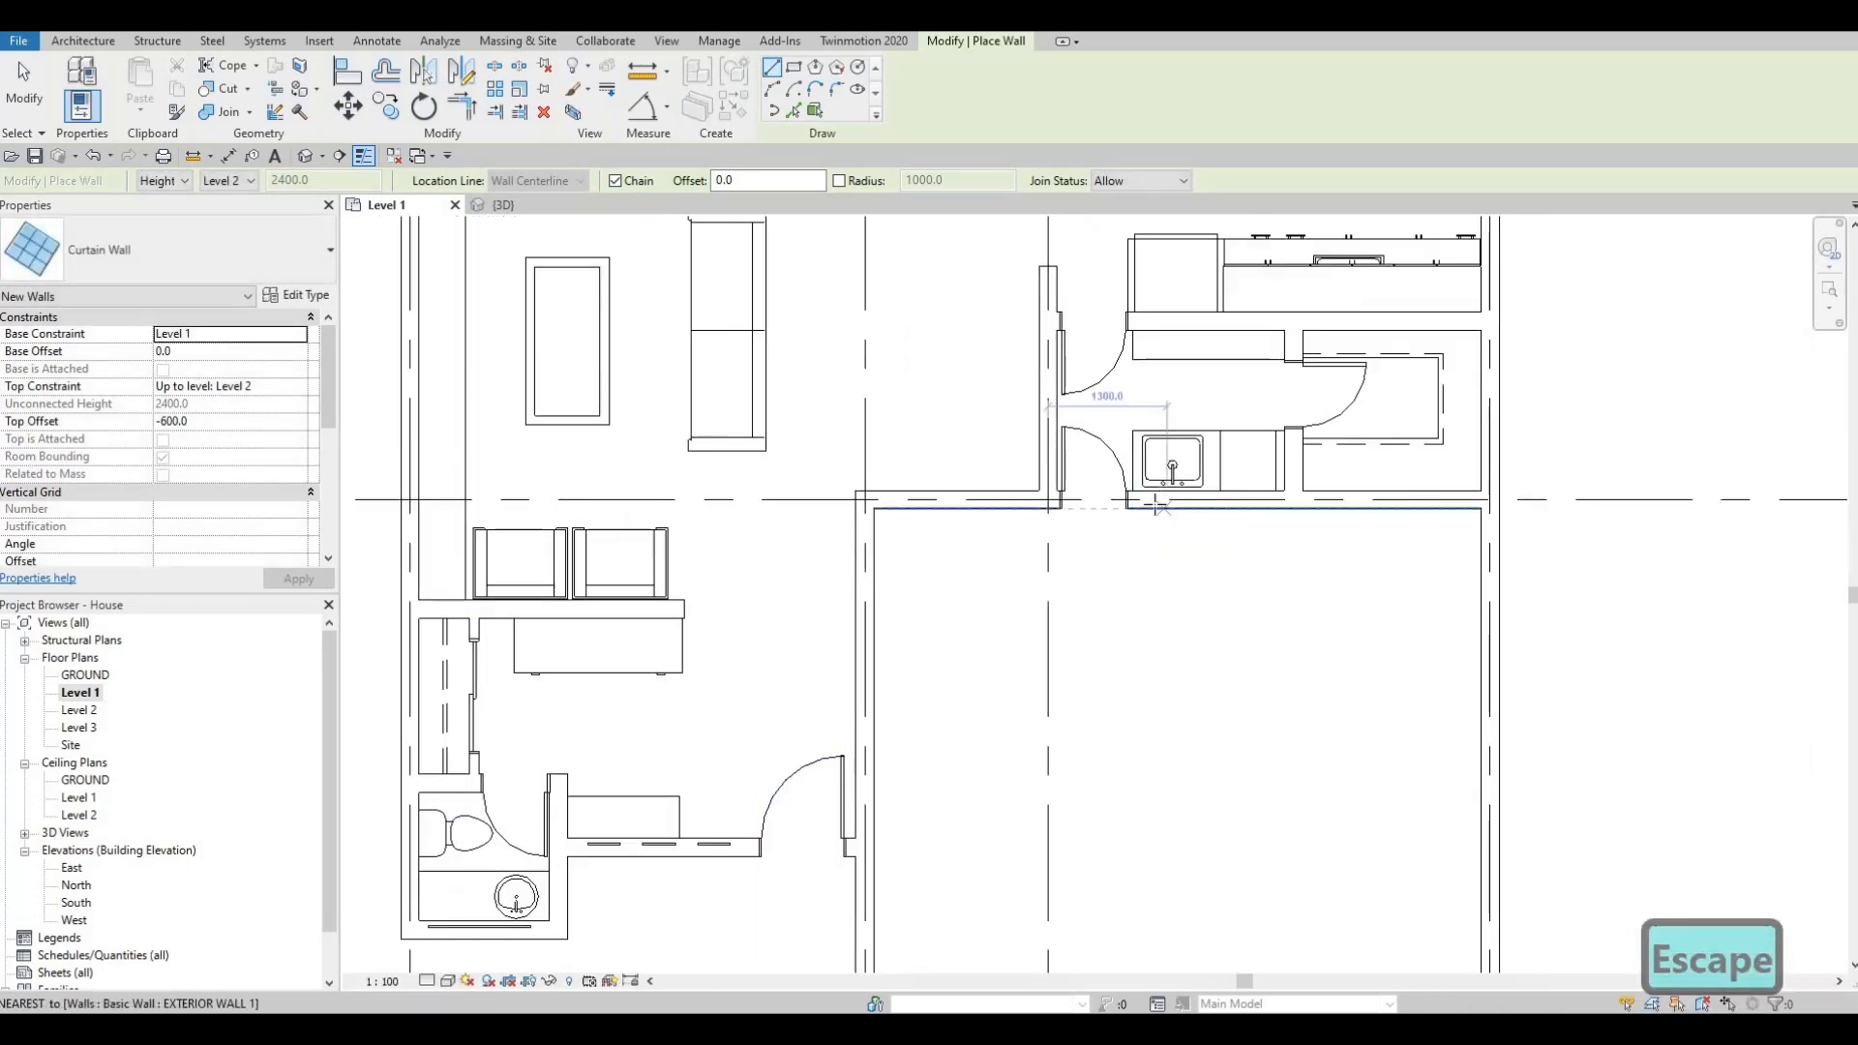
pyautogui.scroll(5, 1165, 497)
pyautogui.click(1143, 507)
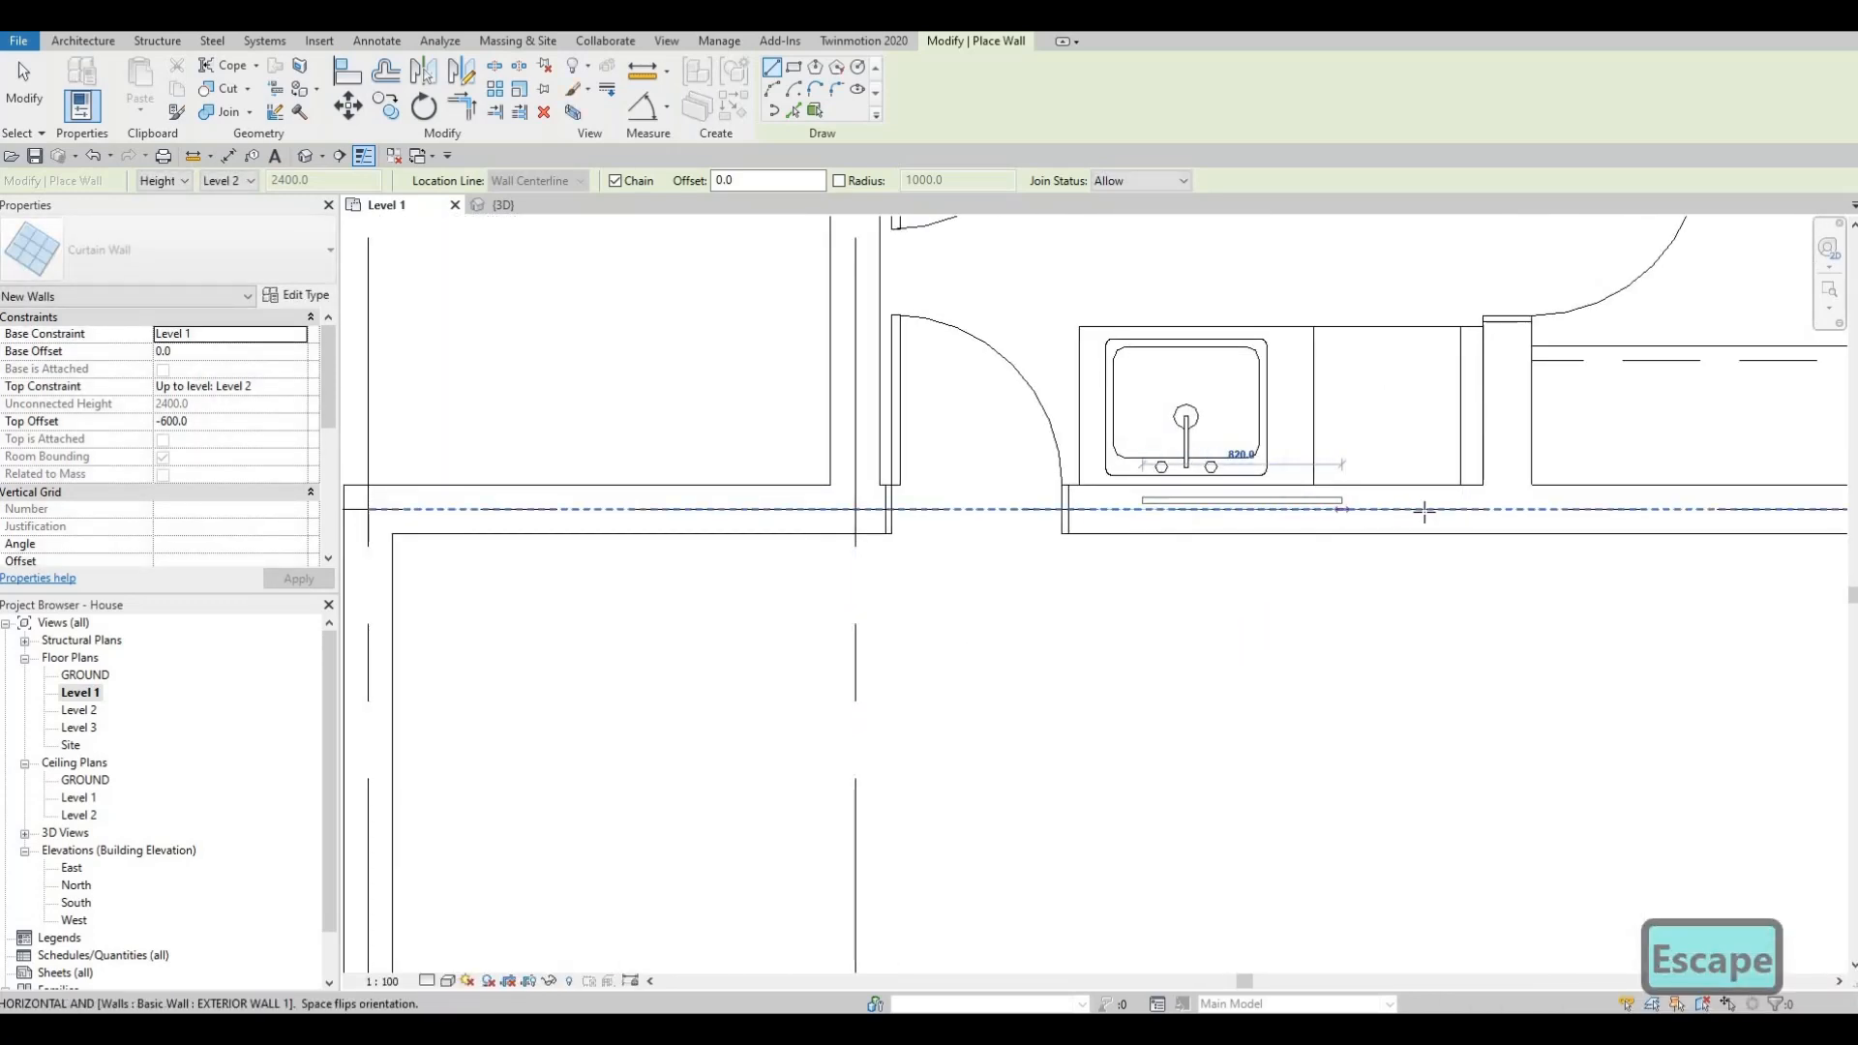
pyautogui.click(1421, 510)
pyautogui.scroll(-3, 1249, 561)
pyautogui.press('Escape')
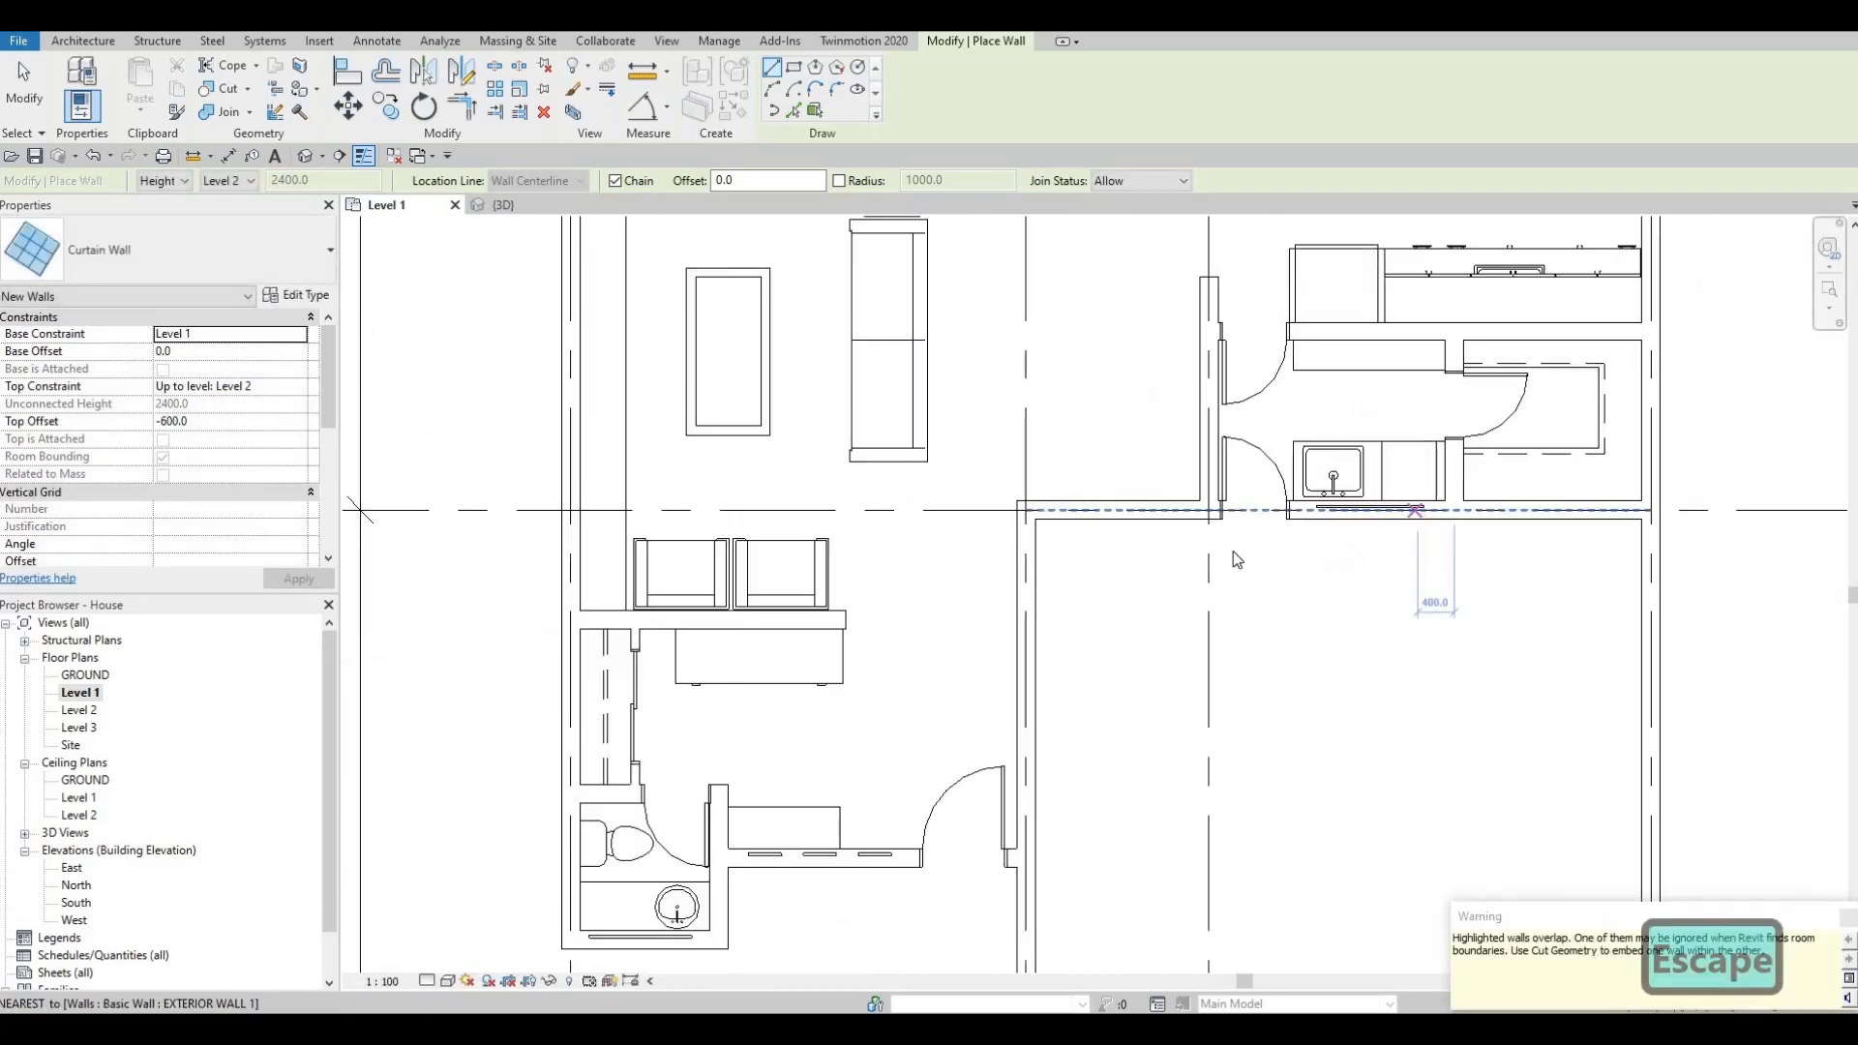
pyautogui.press('Escape')
# Review the Level 1 plan around the living area, kitchen and entrance for the placement of the new curtain walls.
pyautogui.moveTo(1168, 742); pyautogui.dragTo(1161, 770, button='middle')
pyautogui.moveTo(1030, 815); pyautogui.dragTo(1018, 782, button='middle')
pyautogui.scroll(-1, 1011, 544)
pyautogui.moveTo(997, 591); pyautogui.dragTo(989, 520, button='middle')
pyautogui.scroll(3, 991, 525)
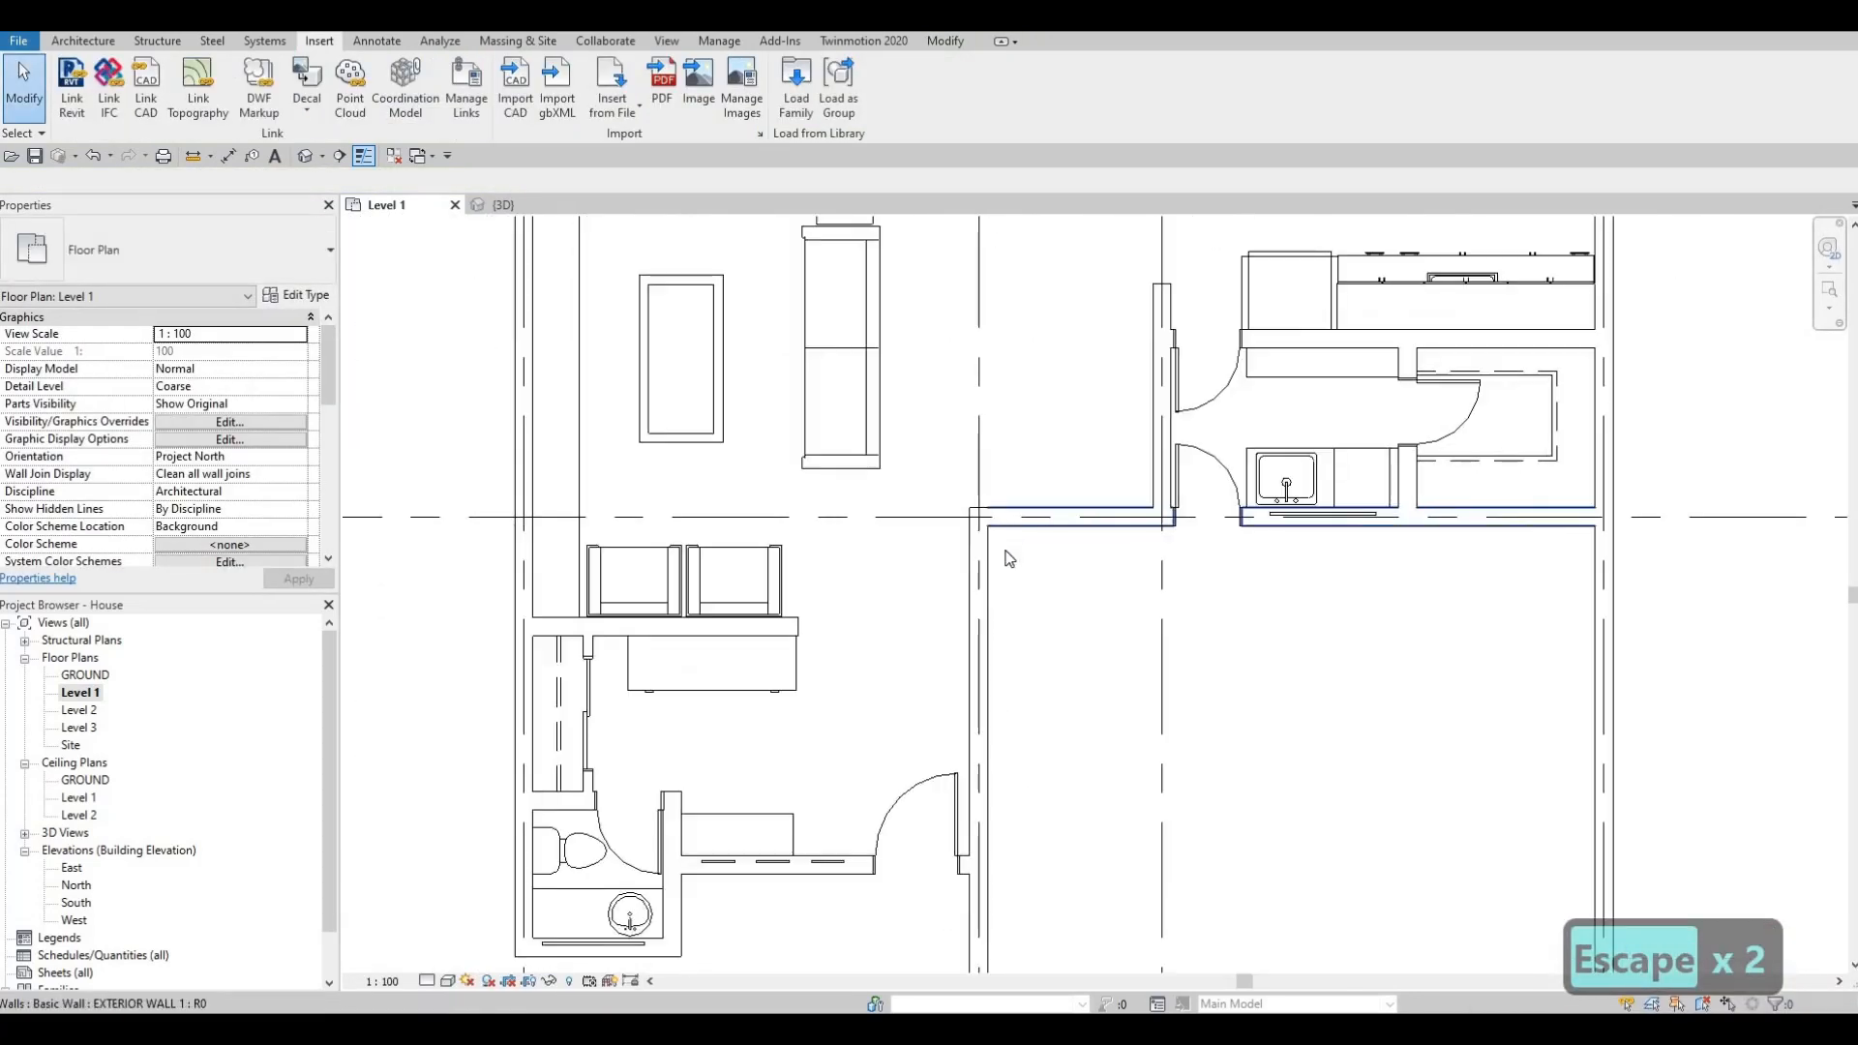
pyautogui.scroll(-2, 1026, 589)
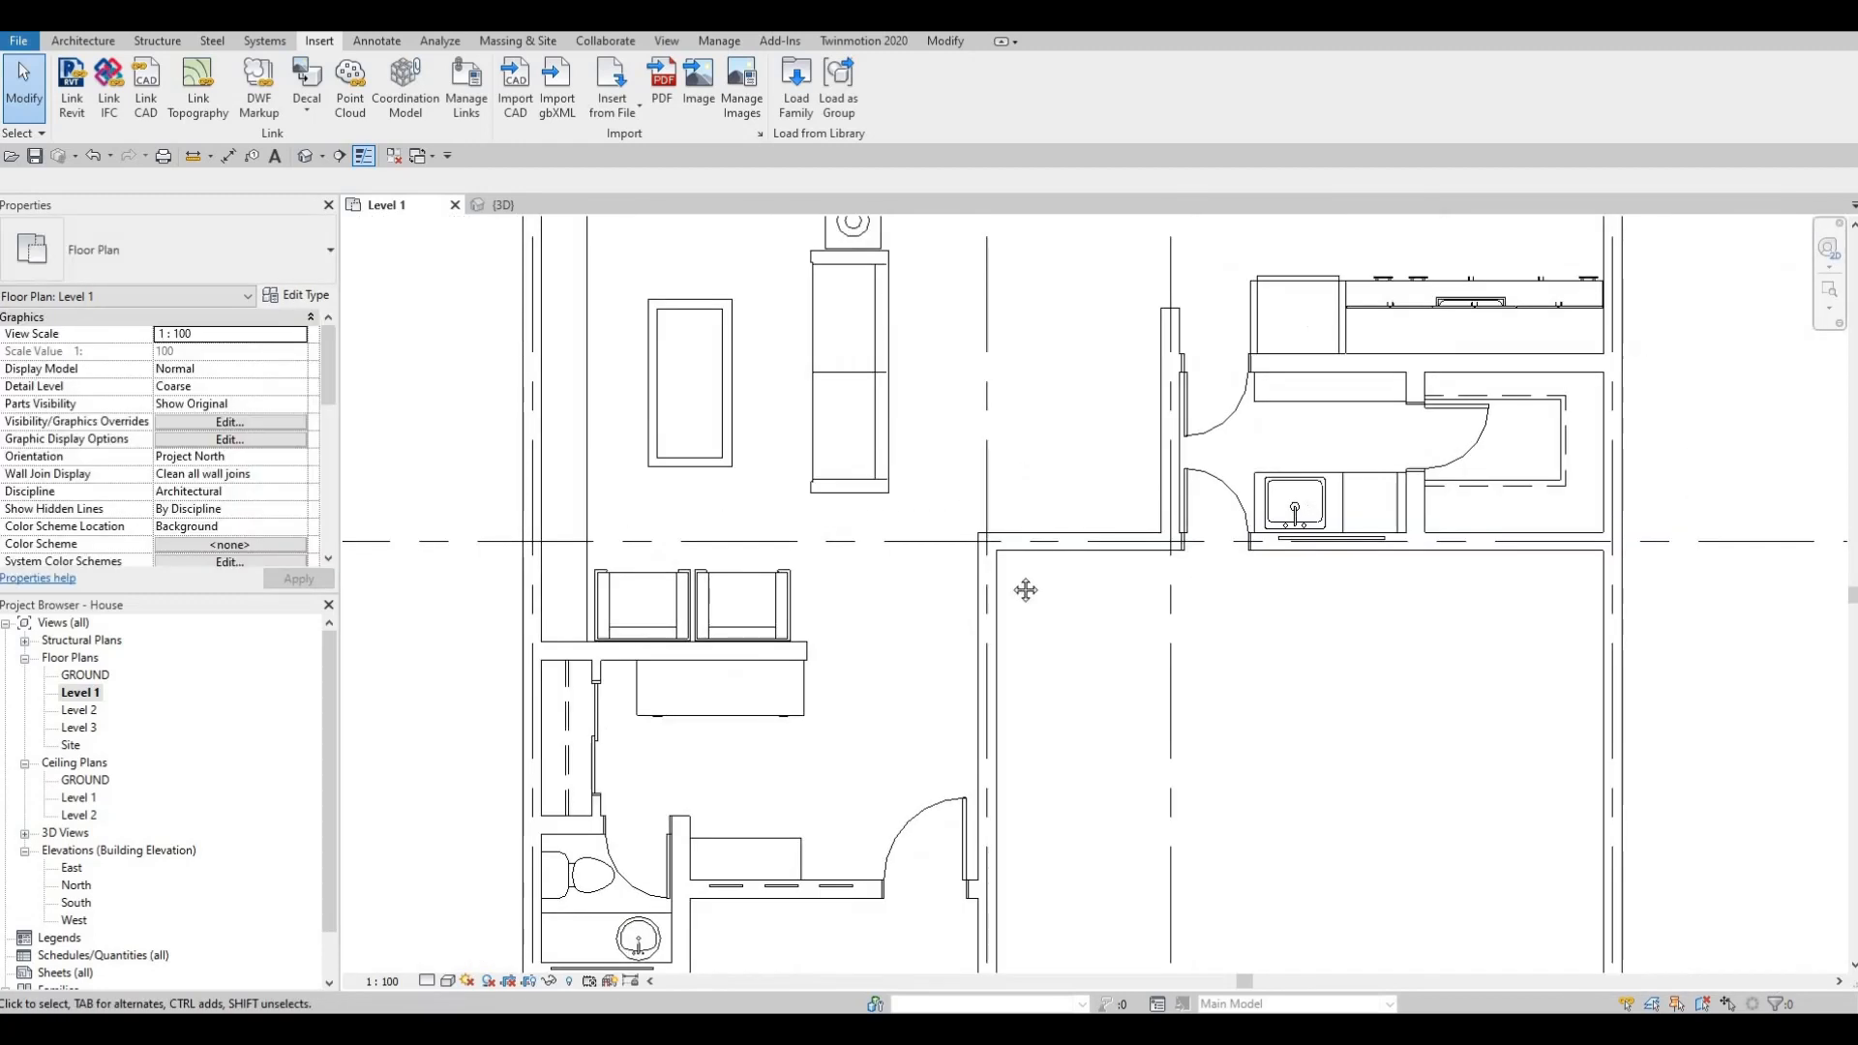
pyautogui.moveTo(1017, 492); pyautogui.dragTo(1009, 663, button='middle')
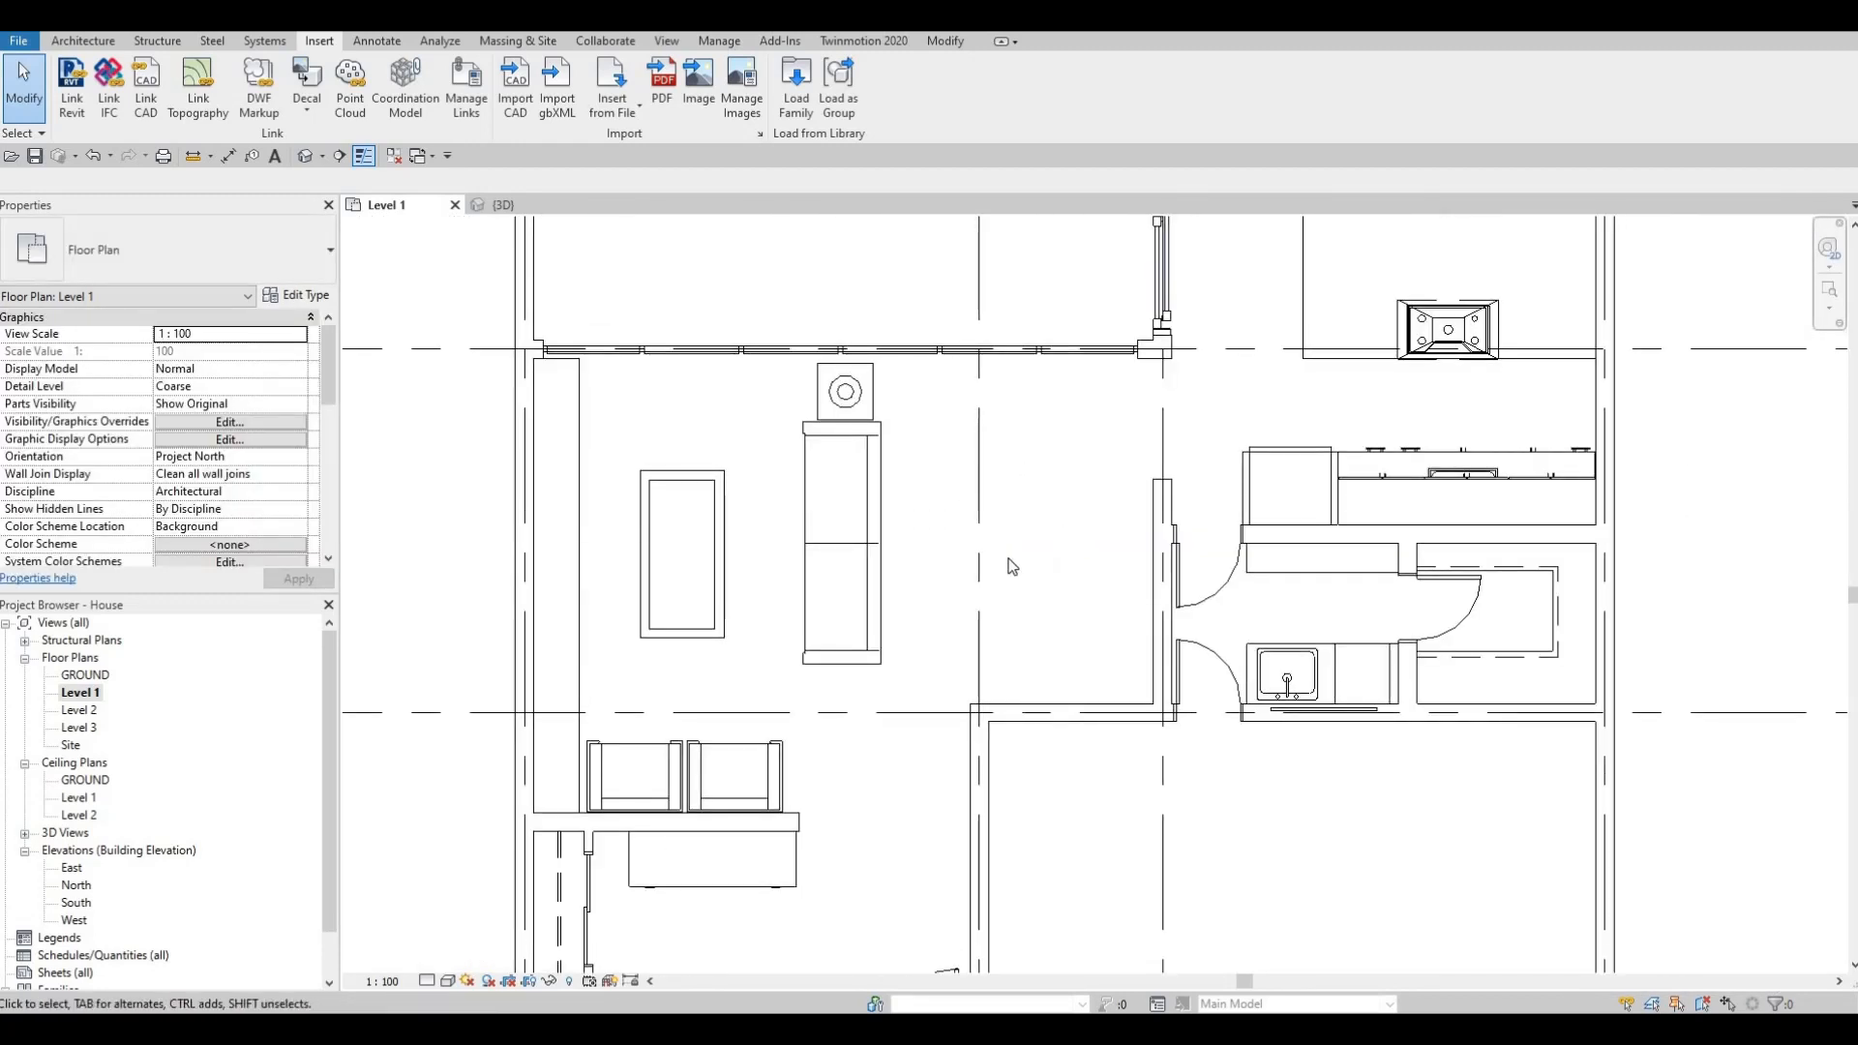
pyautogui.scroll(-3, 1007, 597)
pyautogui.press('Escape')
pyautogui.press('Escape')
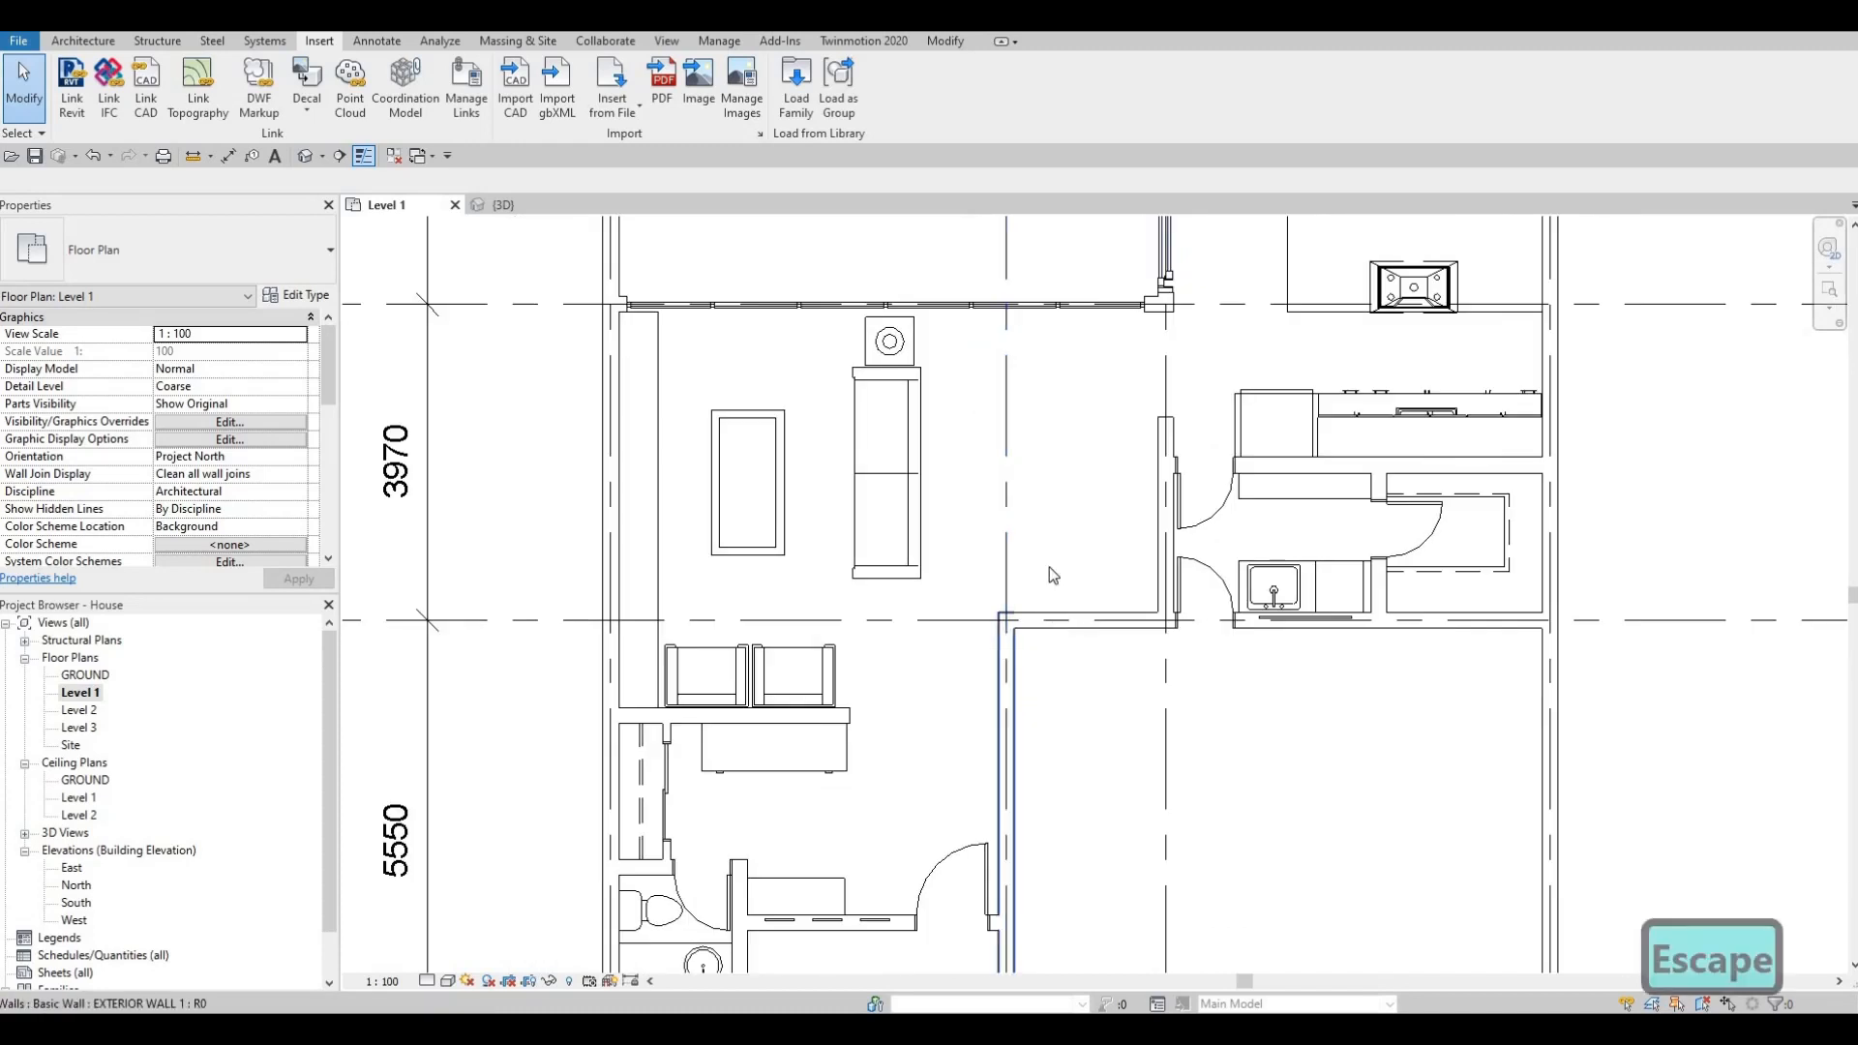
pyautogui.moveTo(1038, 671); pyautogui.dragTo(964, 861, button='middle')
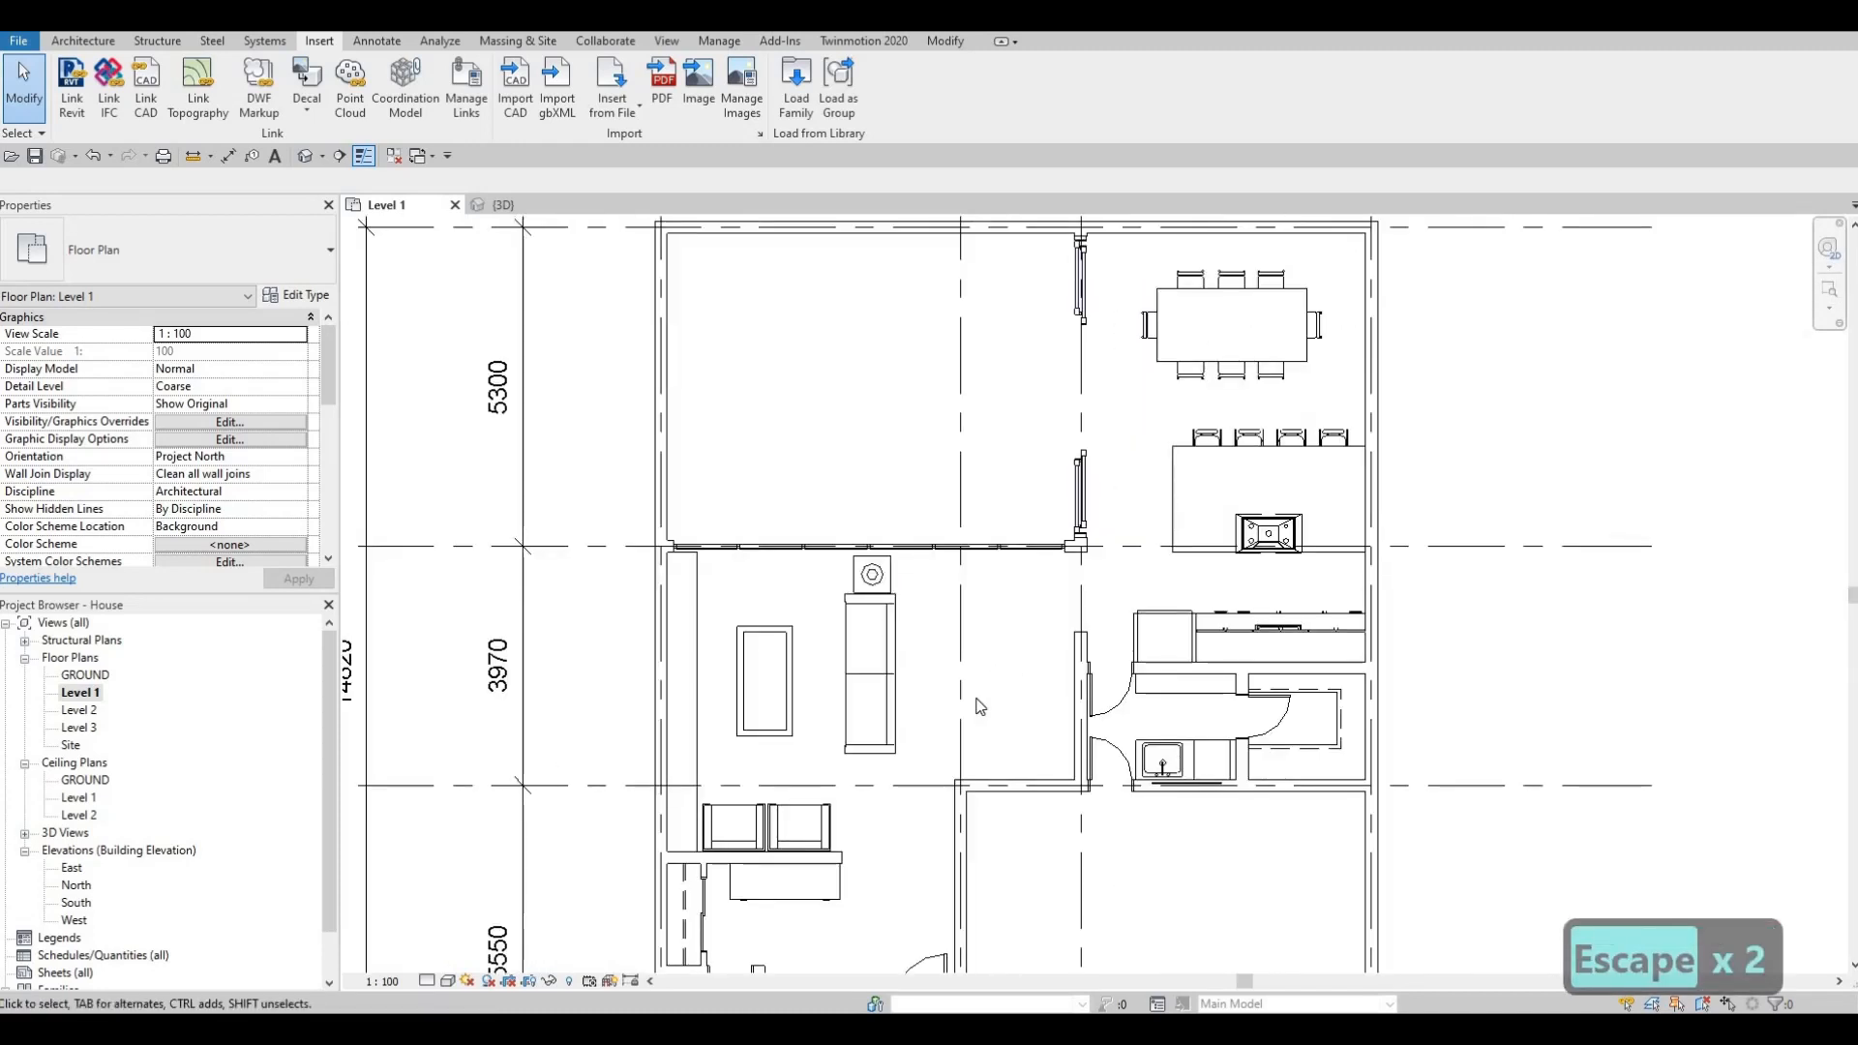
pyautogui.moveTo(987, 752); pyautogui.dragTo(1009, 417, button='middle')
pyautogui.scroll(-1, 930, 680)
pyautogui.scroll(3, 968, 675)
pyautogui.press('Escape')
pyautogui.press('Escape')
pyautogui.moveTo(984, 671); pyautogui.dragTo(1073, 642, button='middle')
pyautogui.scroll(3, 1073, 642)
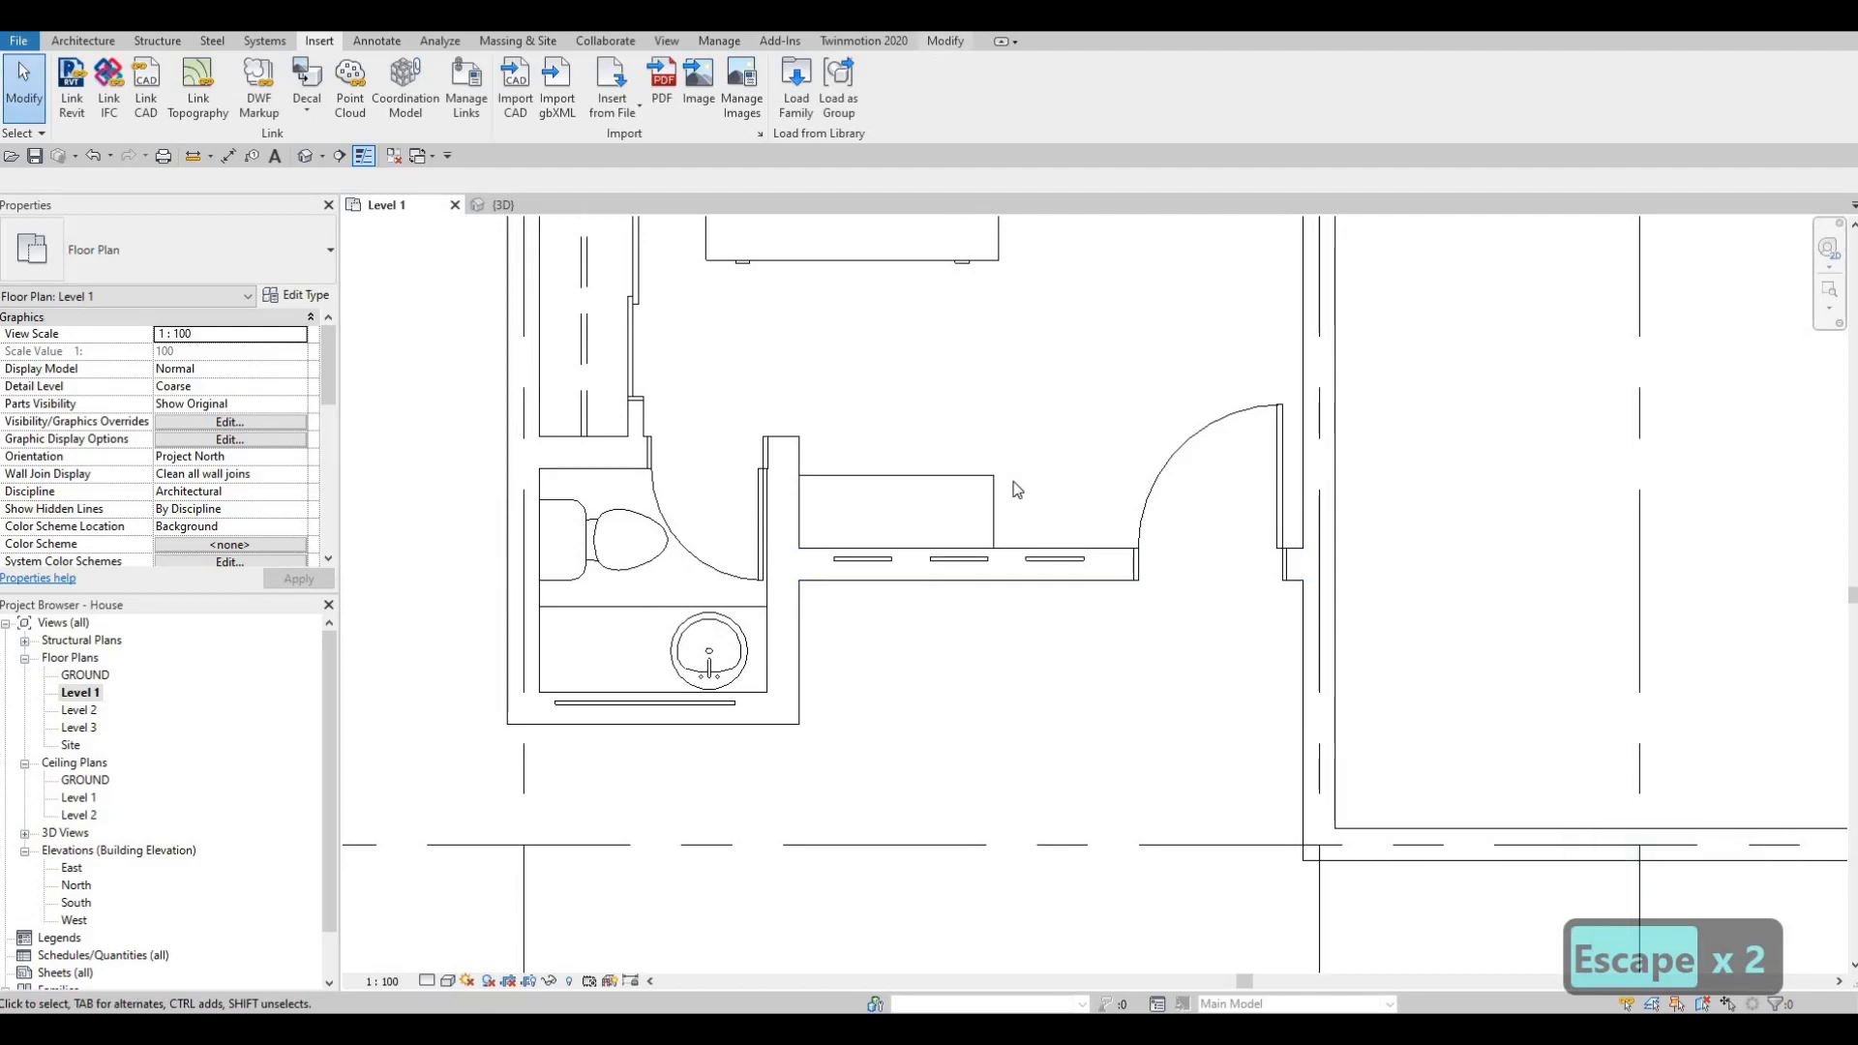
# Use Cut Geometry to cut the entrance wall with its three short curtain walls and the bathroom's exterior wall with its curtain wall.
pyautogui.scroll(-4, 591, 668)
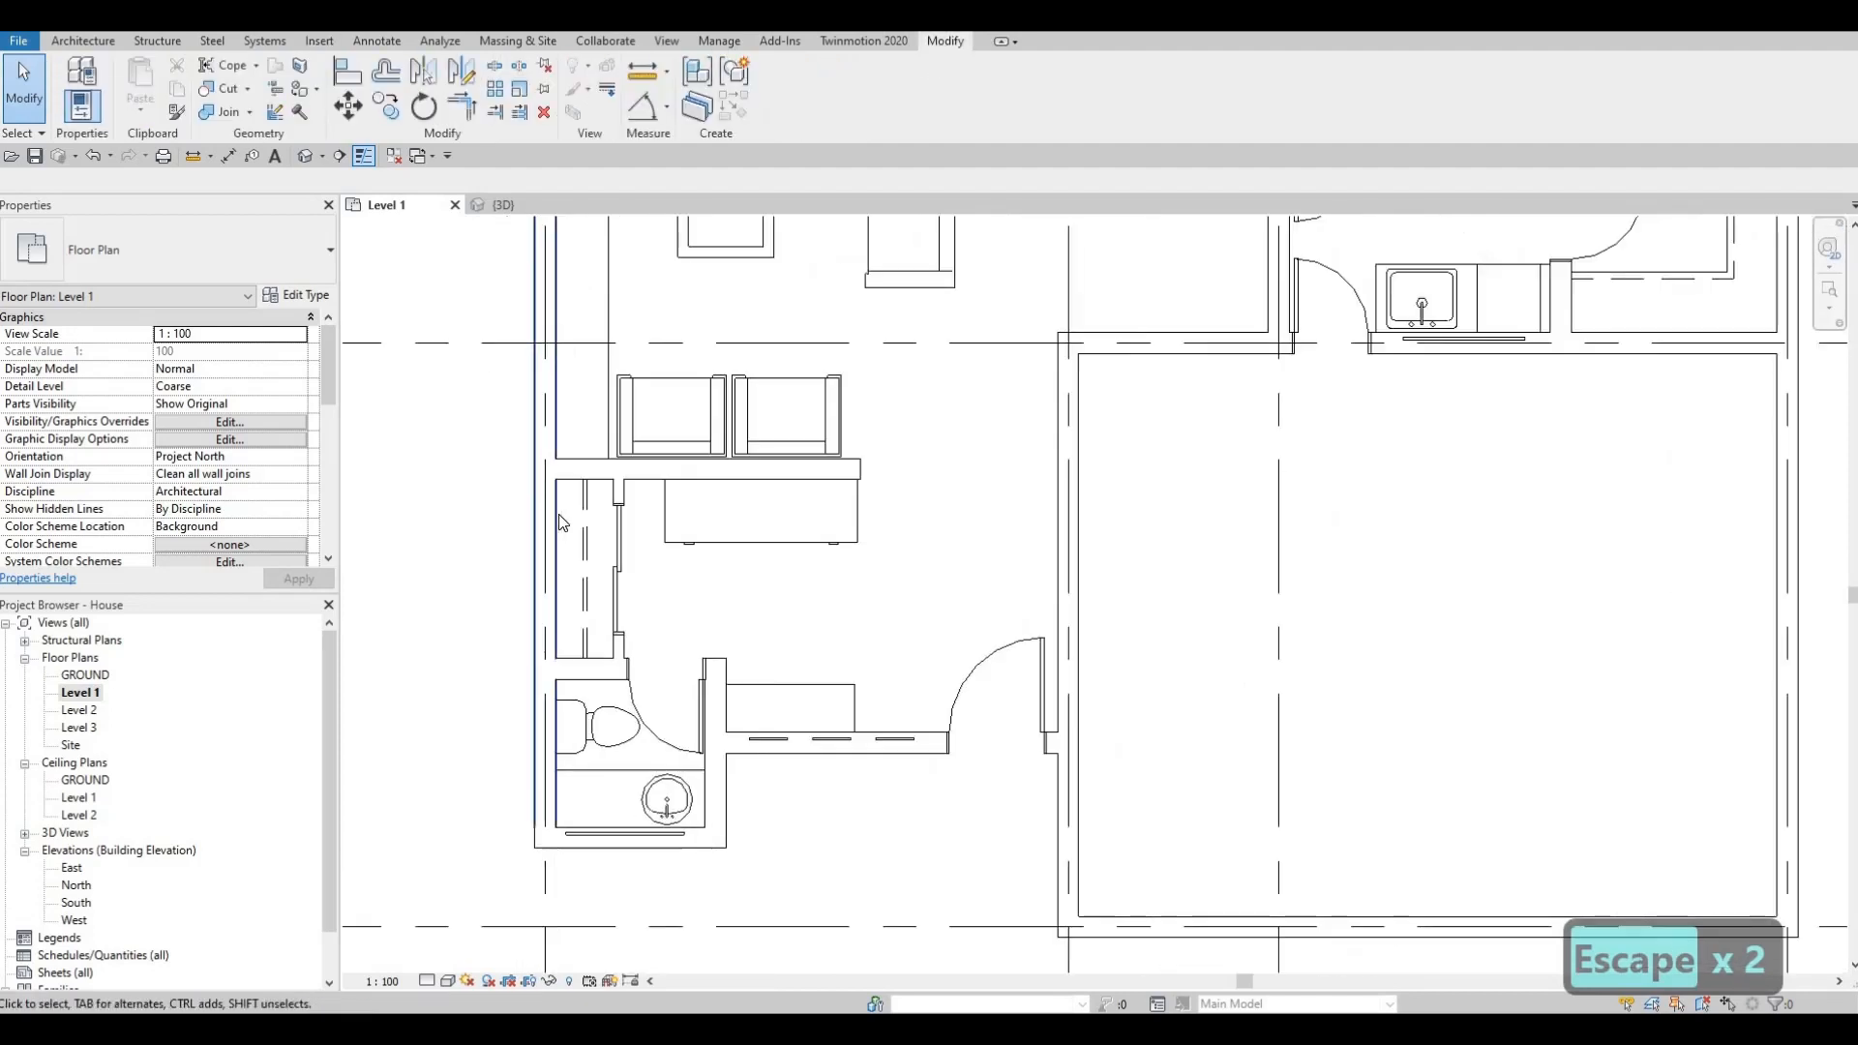
pyautogui.moveTo(627, 598); pyautogui.dragTo(678, 815, button='middle')
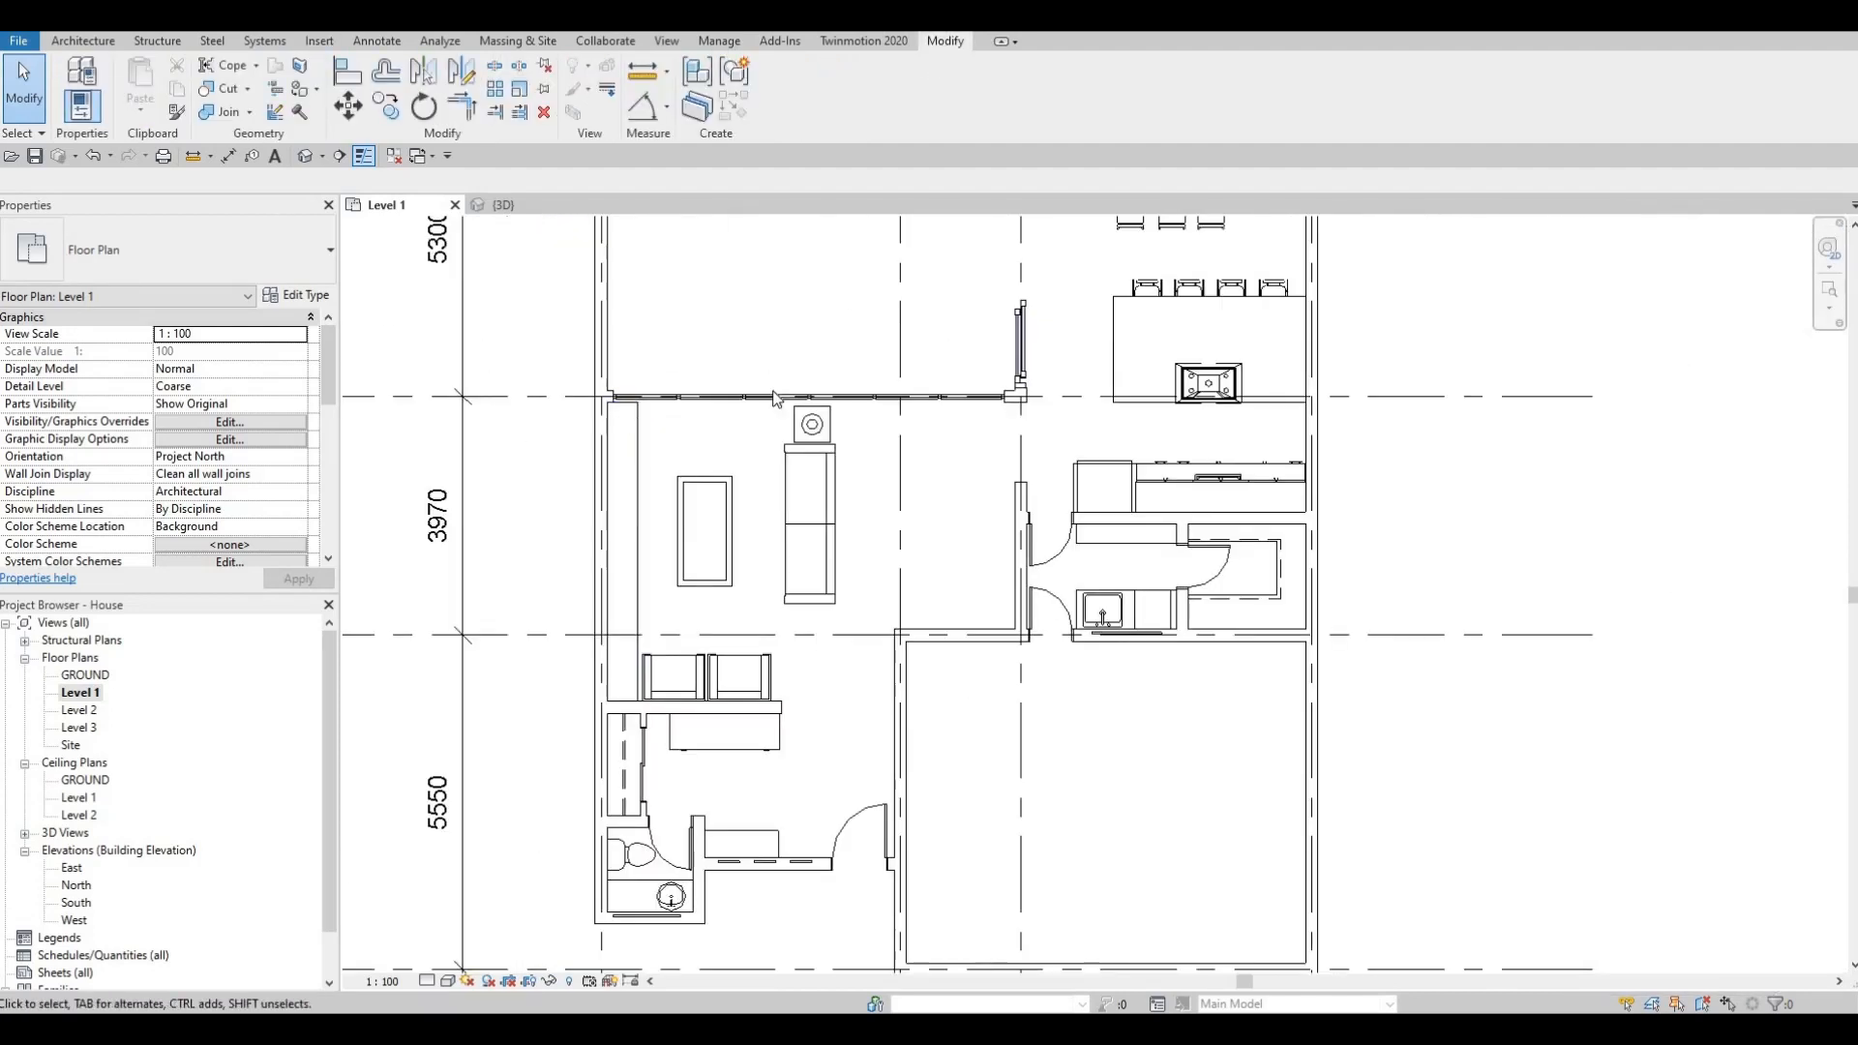
pyautogui.moveTo(777, 399); pyautogui.dragTo(1014, 335, button='middle')
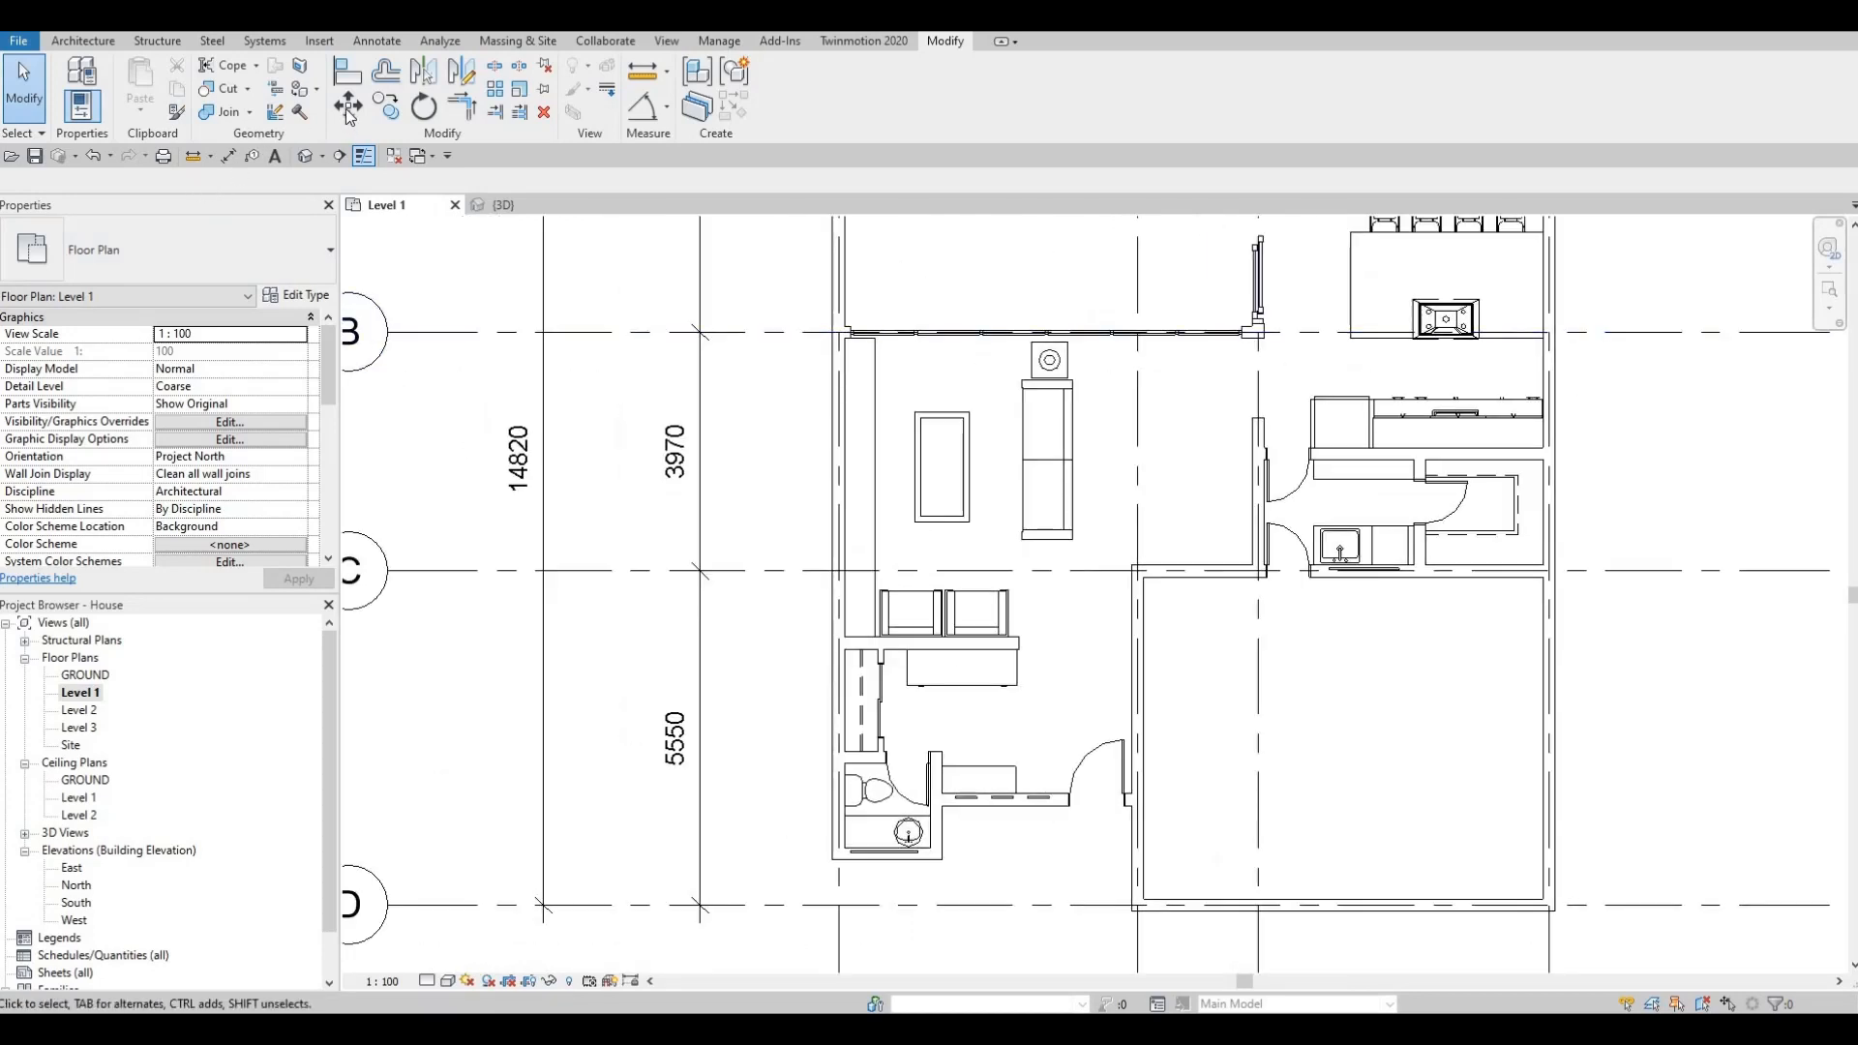
pyautogui.click(228, 88)
pyautogui.scroll(4, 1104, 620)
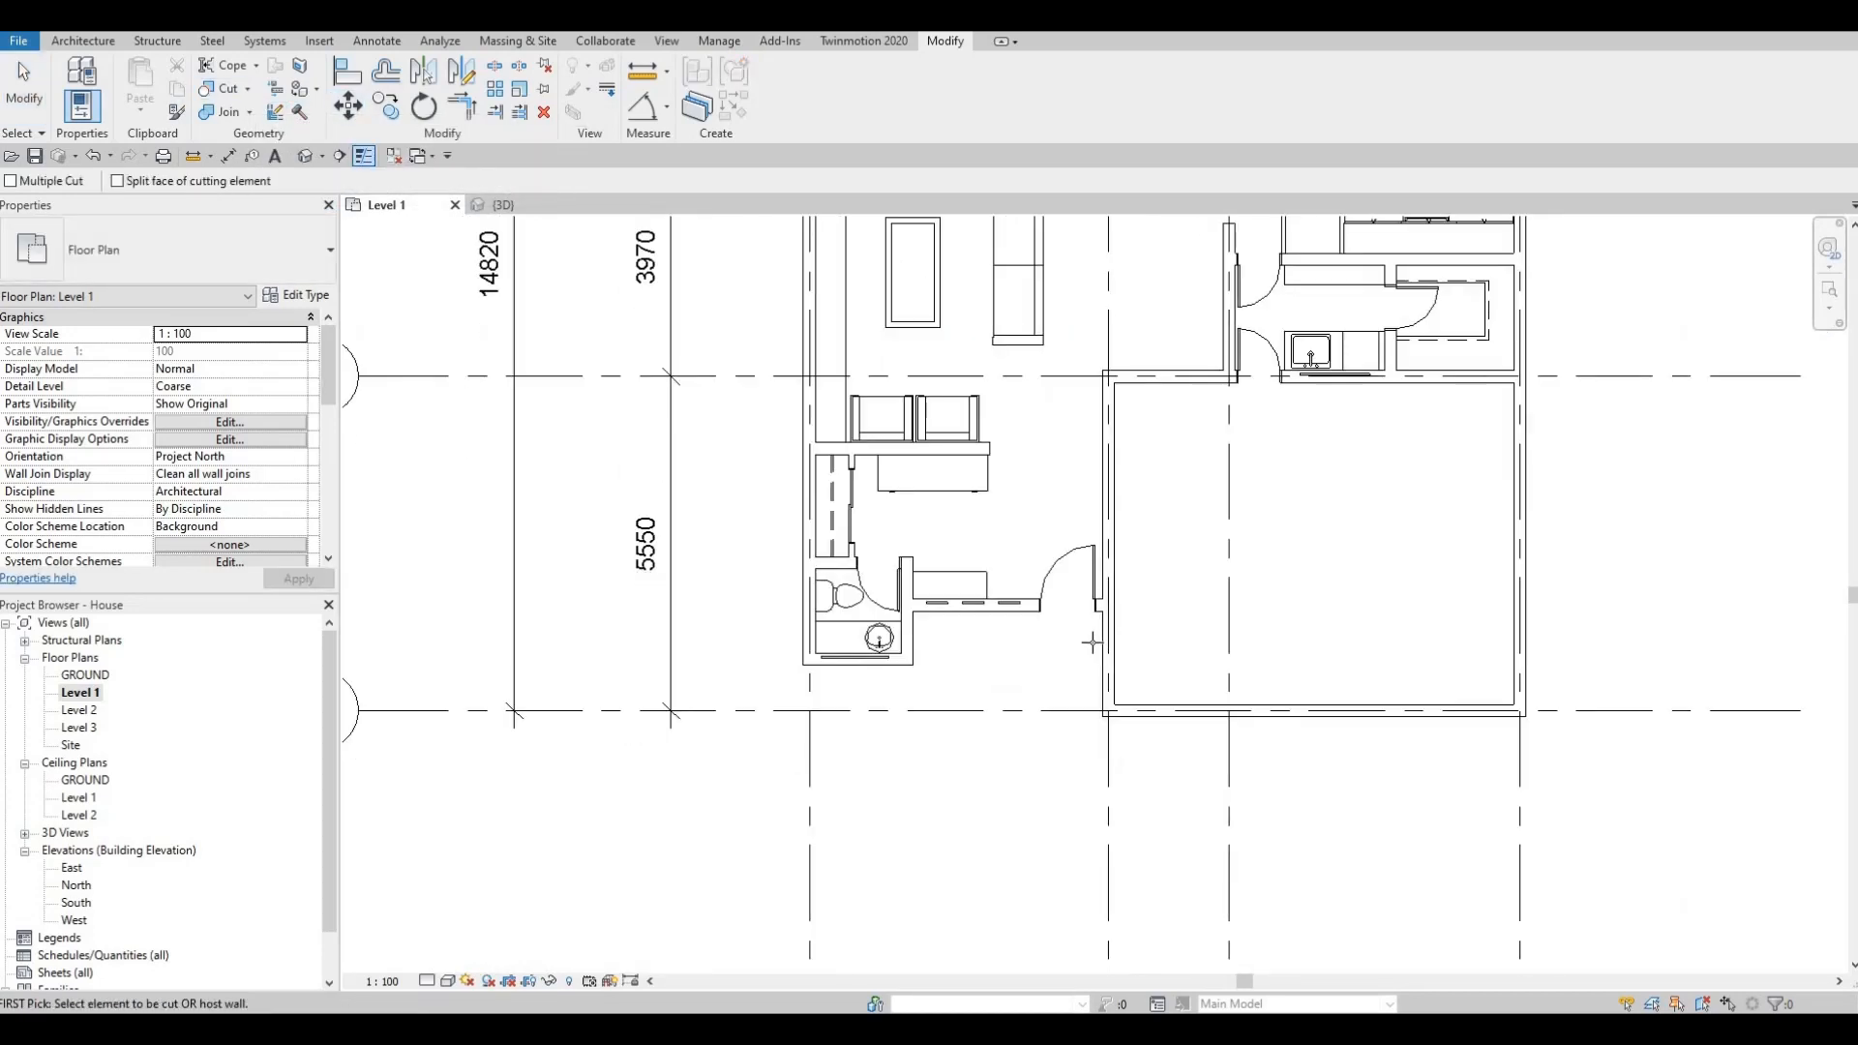
pyautogui.click(1125, 602)
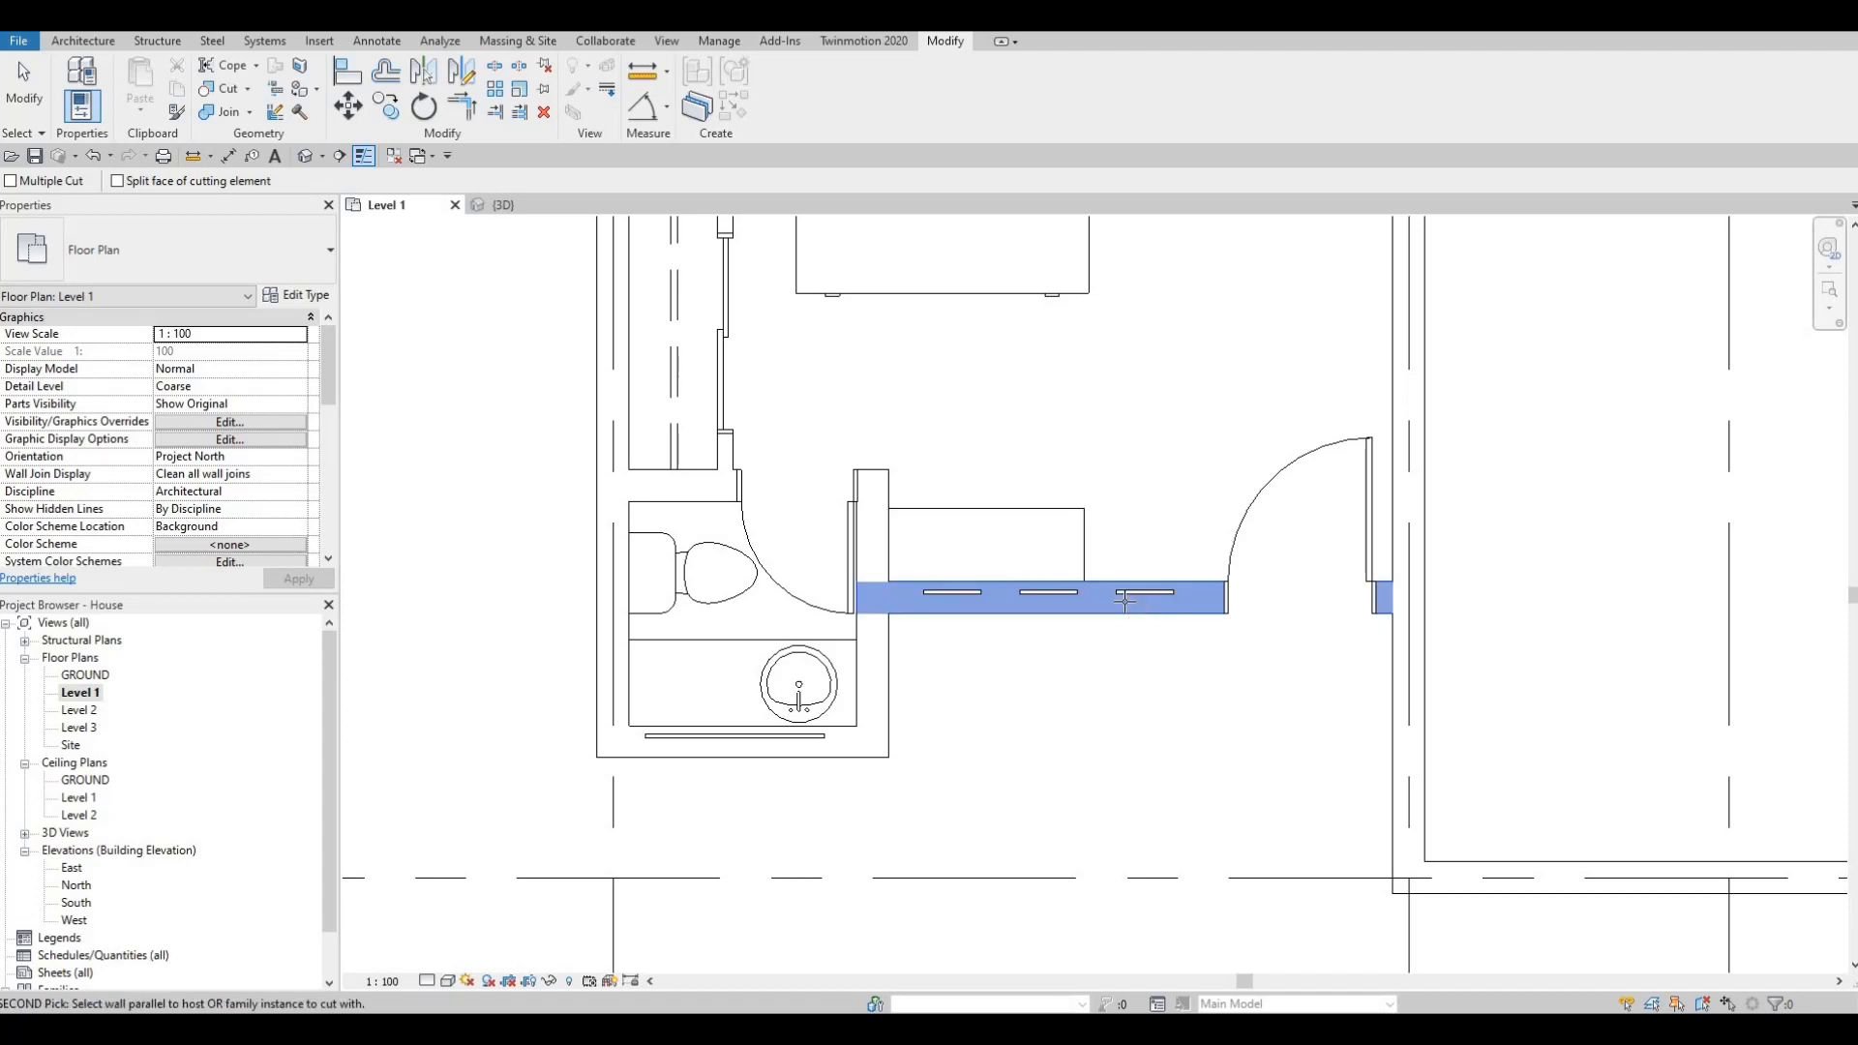
pyautogui.click(1060, 625)
pyautogui.click(1047, 597)
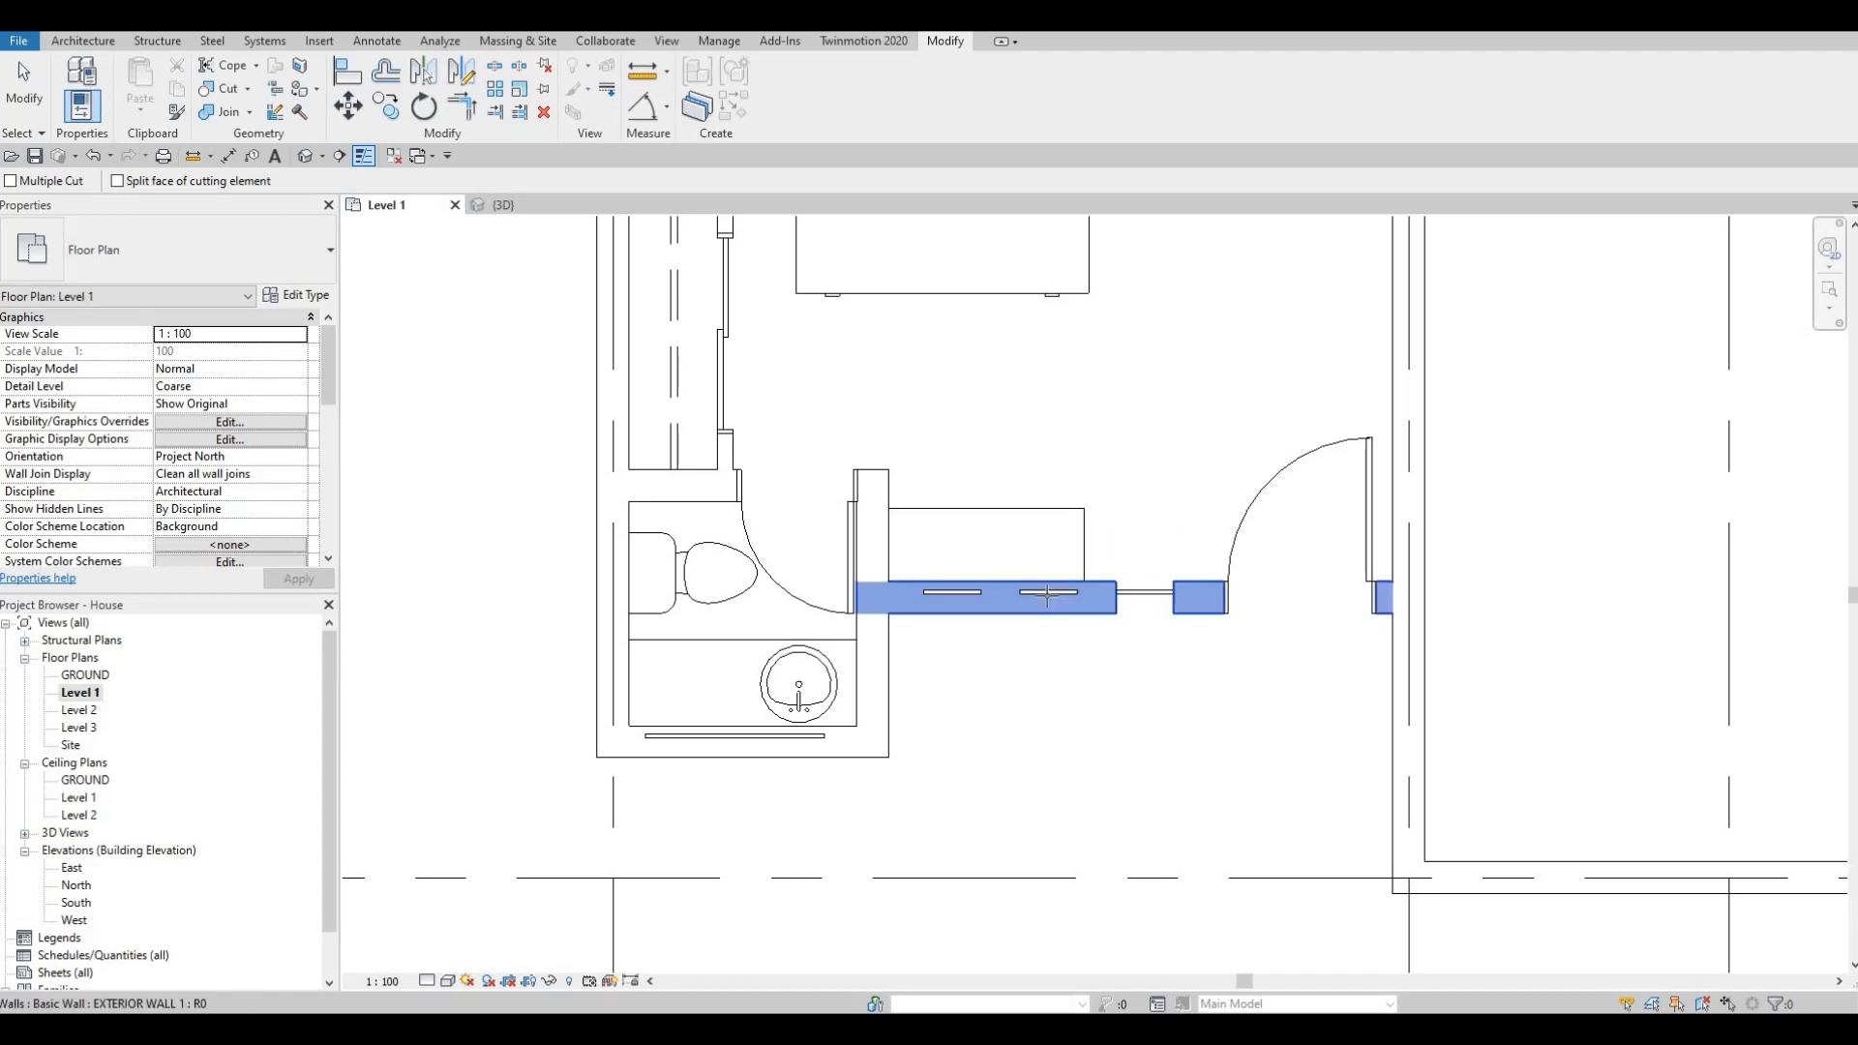
pyautogui.click(987, 617)
pyautogui.click(975, 600)
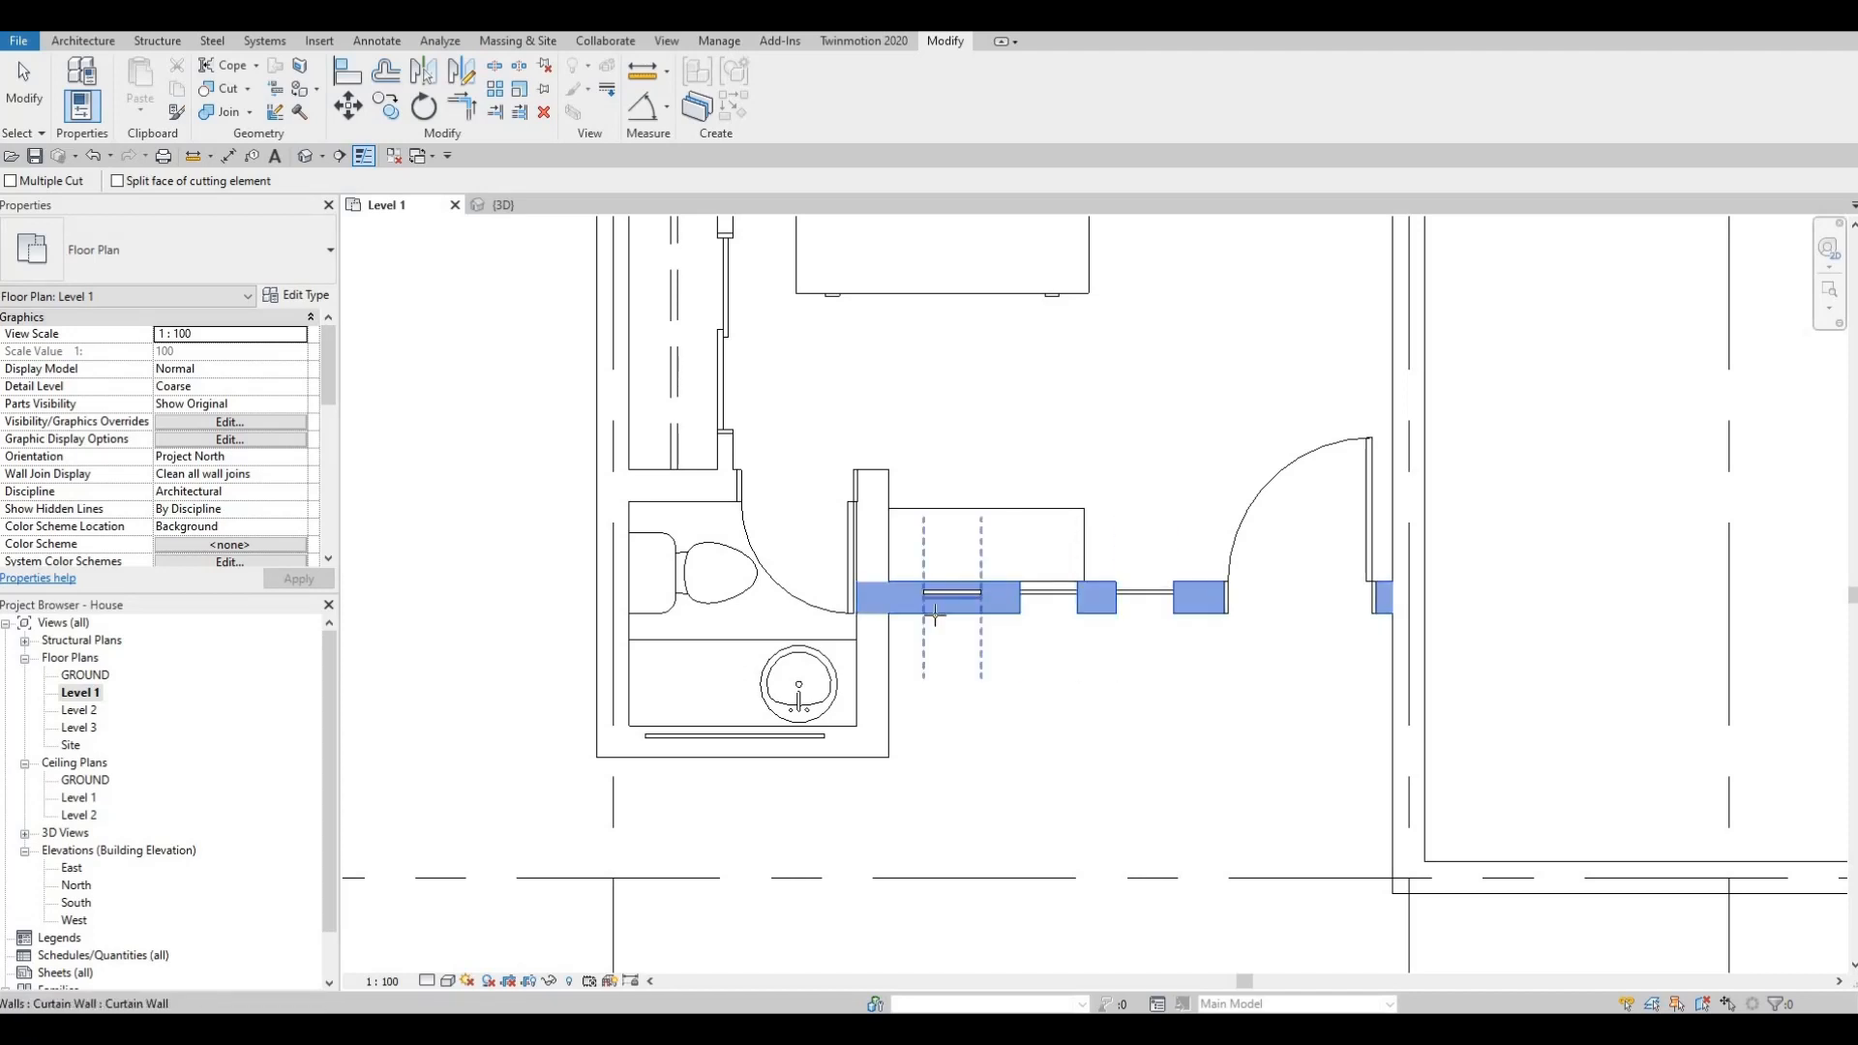
pyautogui.click(931, 606)
pyautogui.click(818, 739)
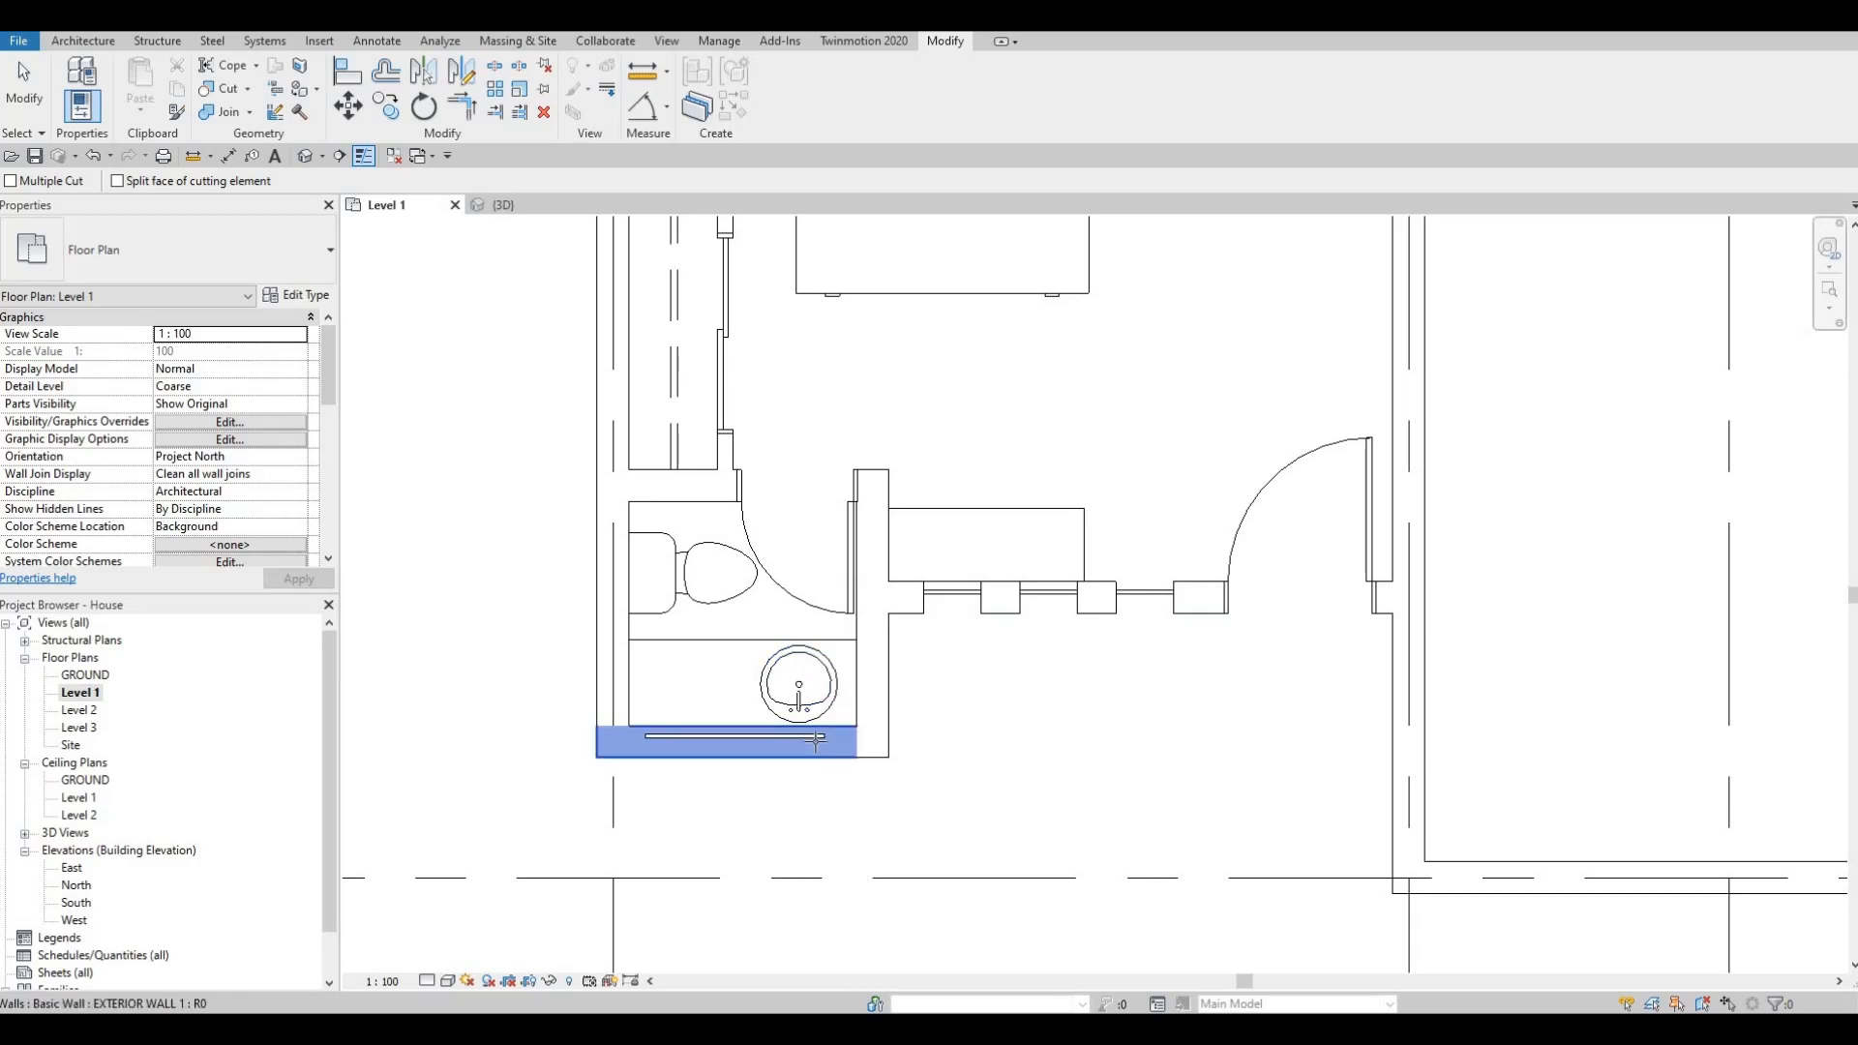
pyautogui.click(735, 740)
# Cut the exterior wall behind the utility room sink with its embedded curtain wall using Cut Geometry.
pyautogui.scroll(-4, 996, 676)
pyautogui.moveTo(1433, 397); pyautogui.dragTo(1191, 601, button='middle')
pyautogui.scroll(3, 1190, 586)
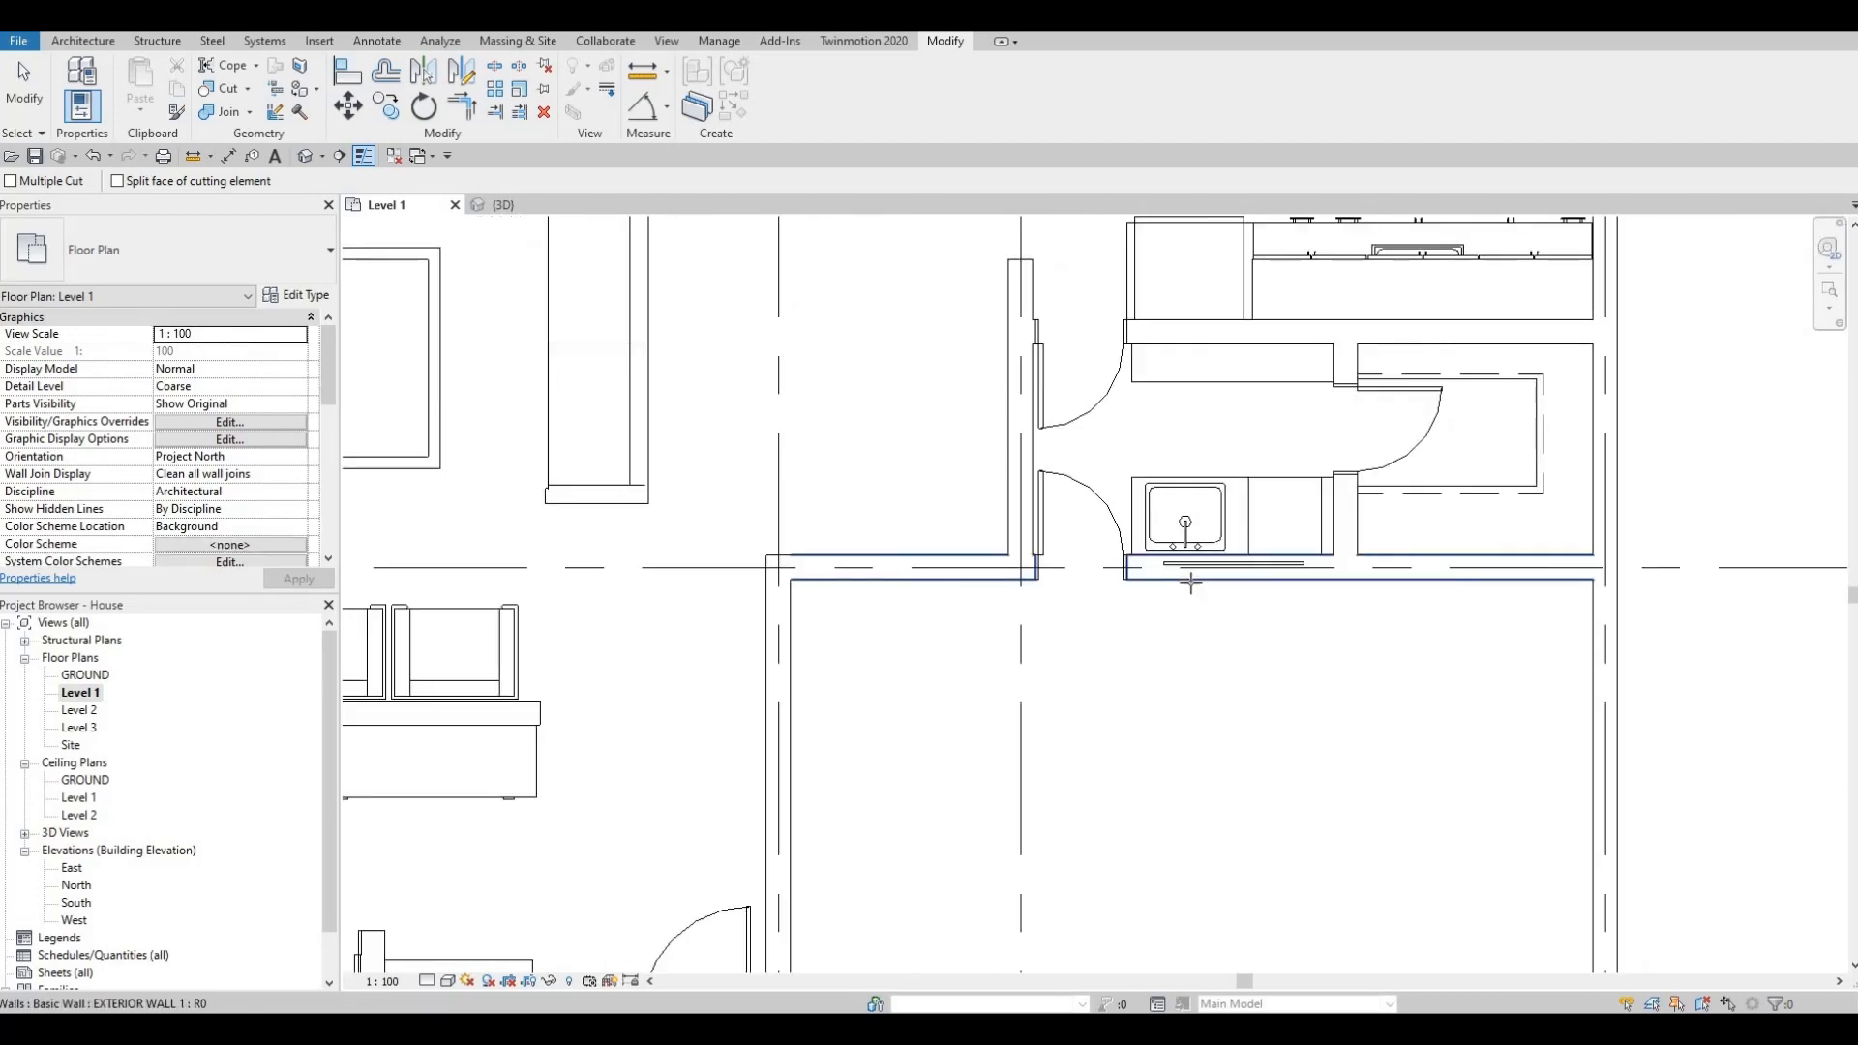
pyautogui.click(1196, 569)
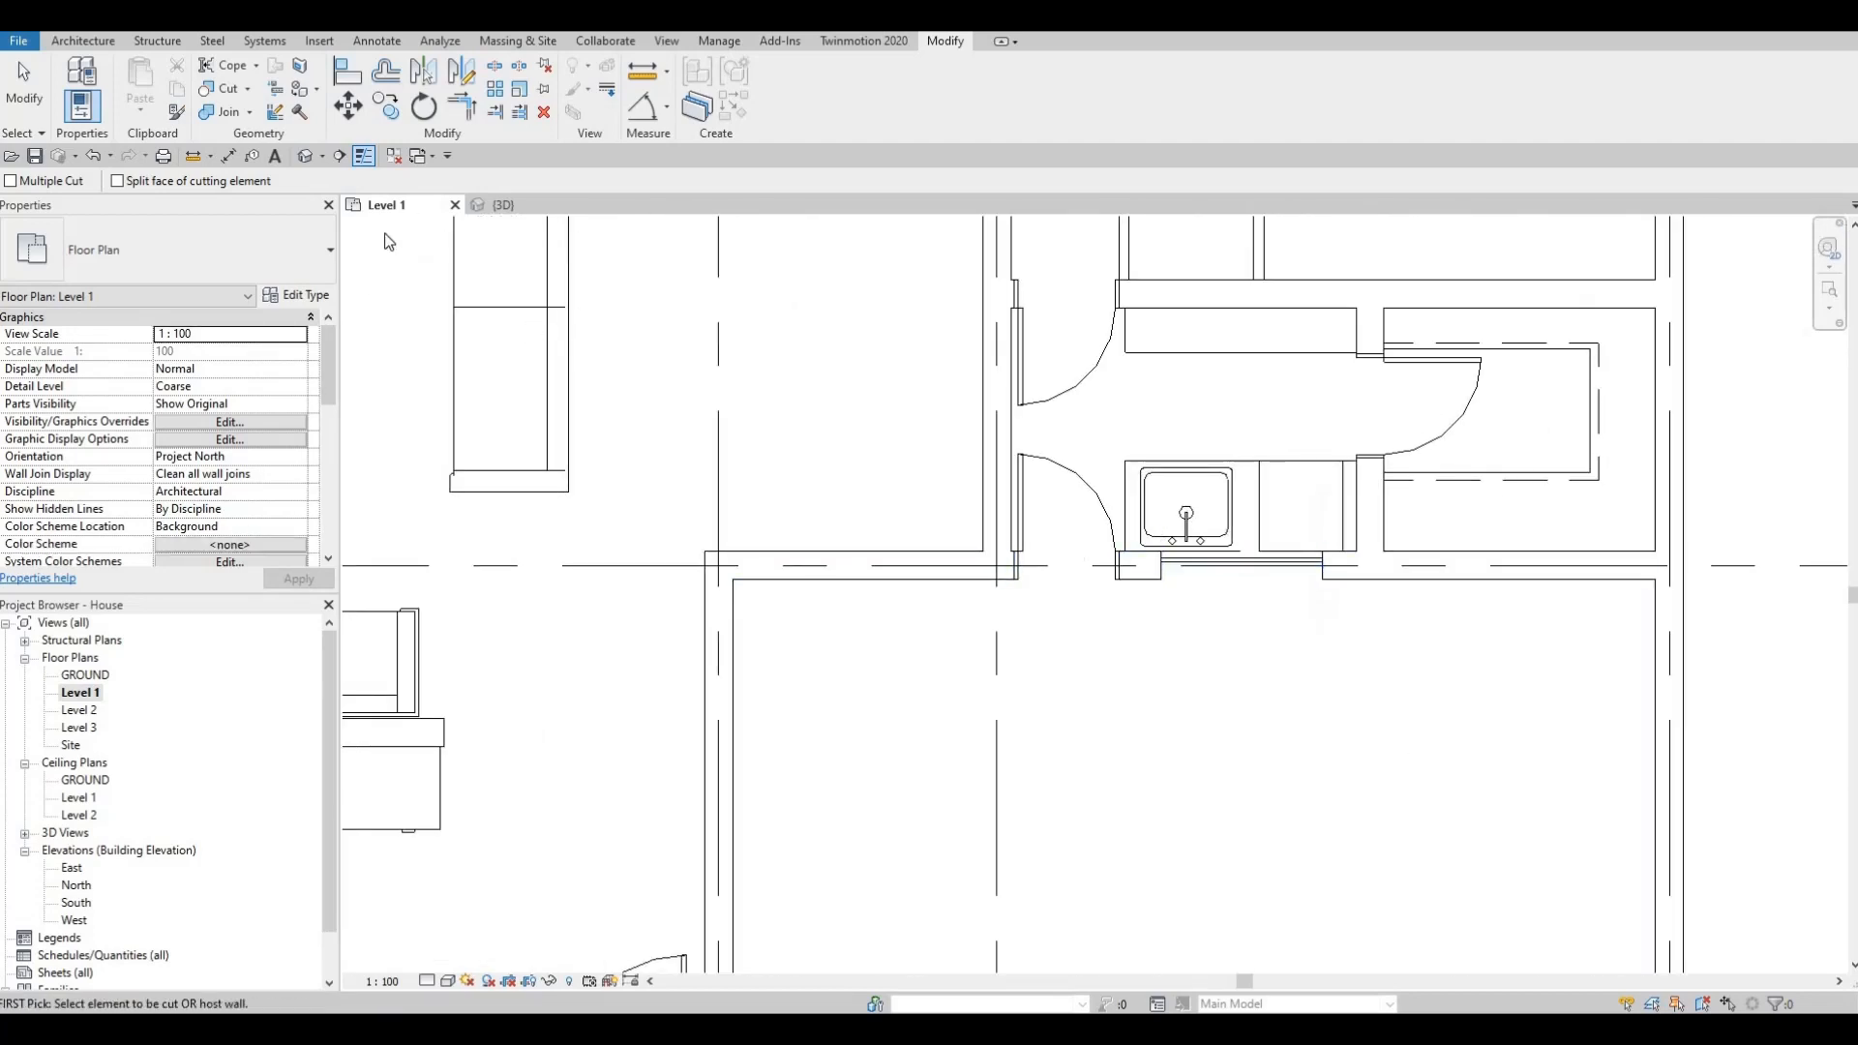
pyautogui.press('Escape')
pyautogui.press('Escape')
# In the 3D view, raise the base of the bathroom's curtain wall to a base offset of about 1824 mm.
pyautogui.click(305, 159)
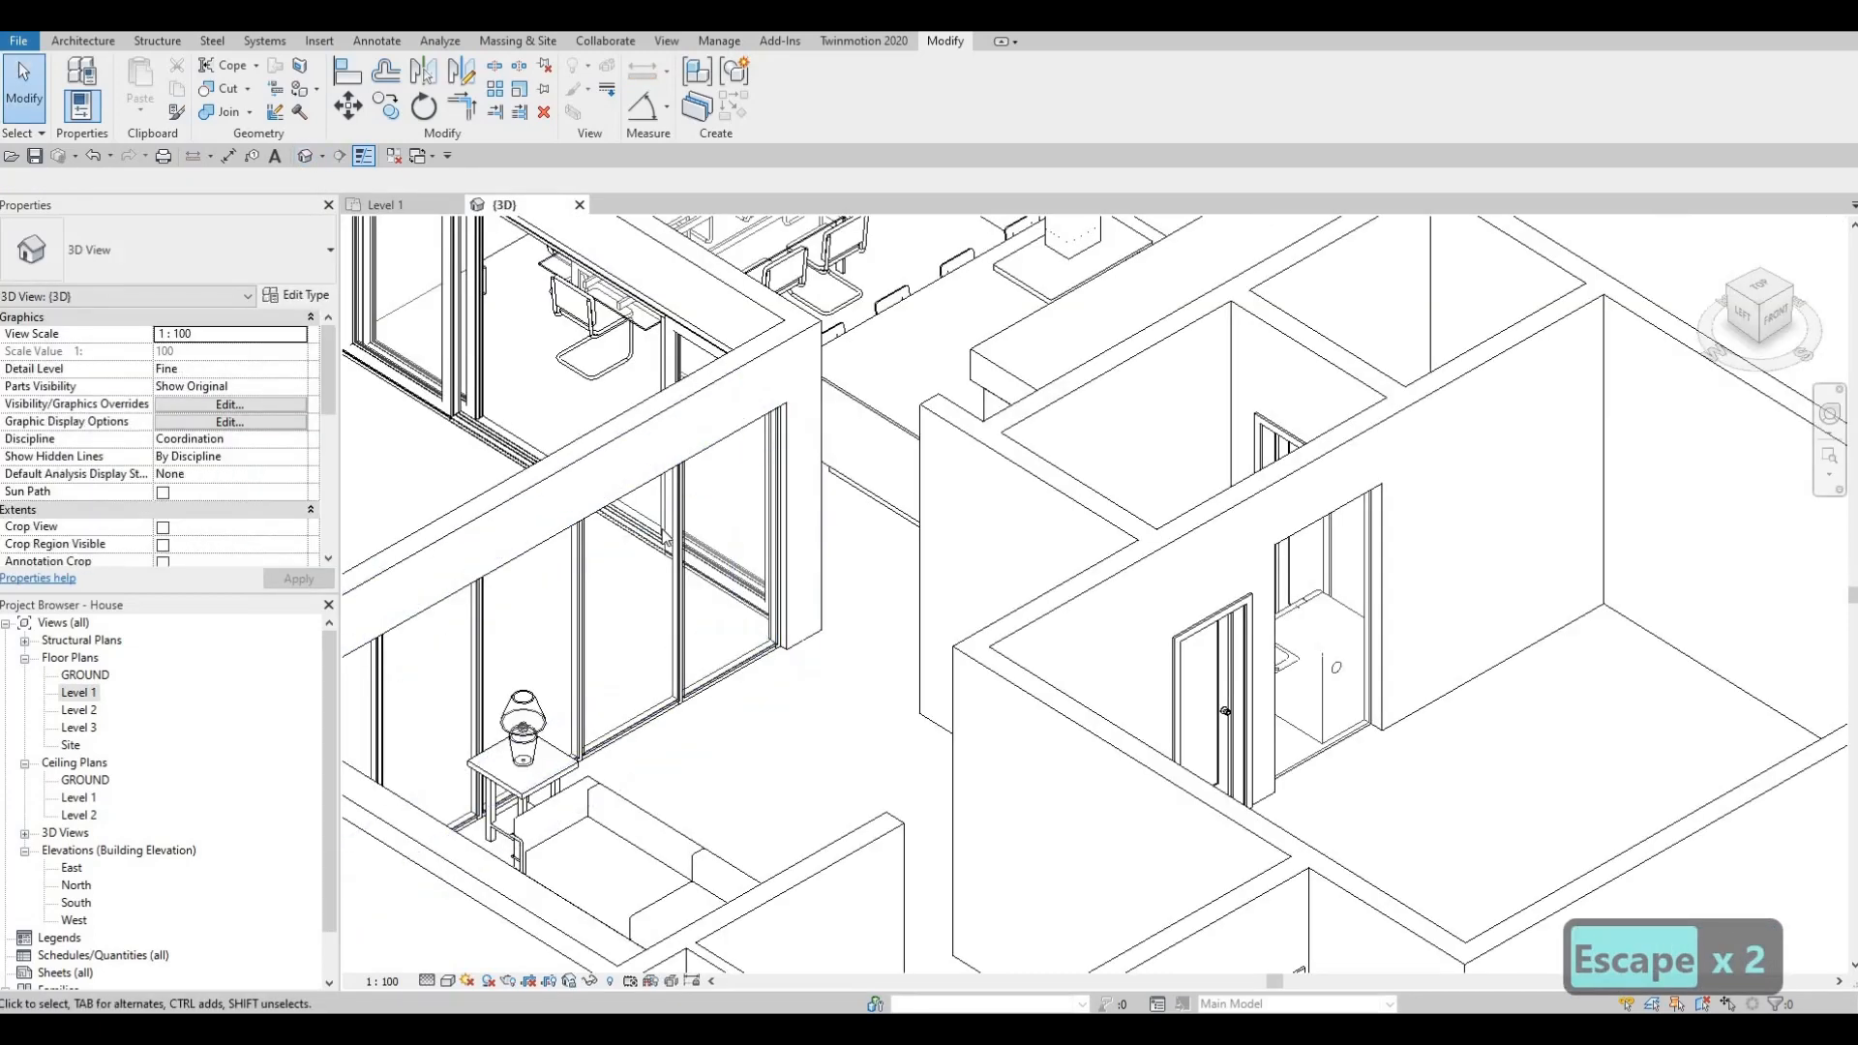
pyautogui.scroll(-2, 841, 593)
pyautogui.scroll(-3, 738, 624)
pyautogui.keyDown('shift'); pyautogui.moveTo(607, 713); pyautogui.dragTo(1040, 546, button='middle'); pyautogui.keyUp('shift')
pyautogui.scroll(3, 630, 727)
pyautogui.scroll(2, 838, 664)
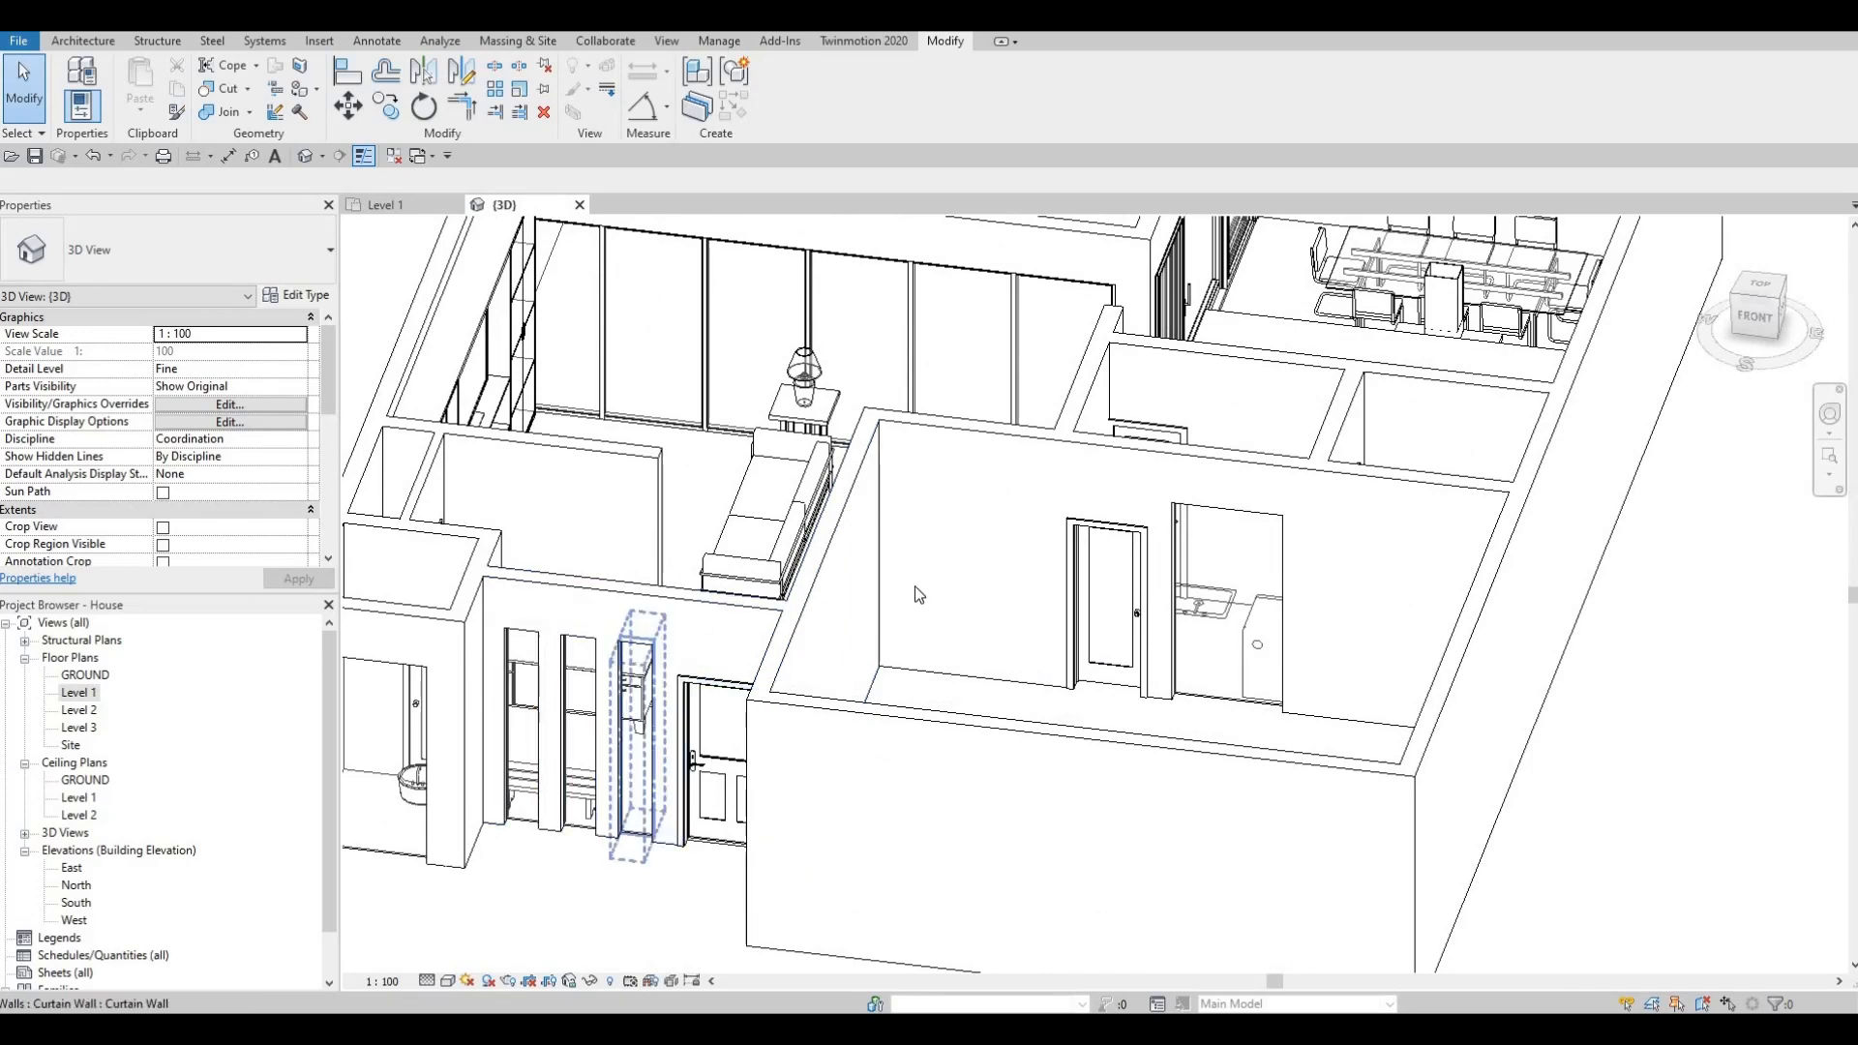
pyautogui.moveTo(914, 587); pyautogui.dragTo(1264, 467, button='middle')
pyautogui.scroll(-1, 958, 503)
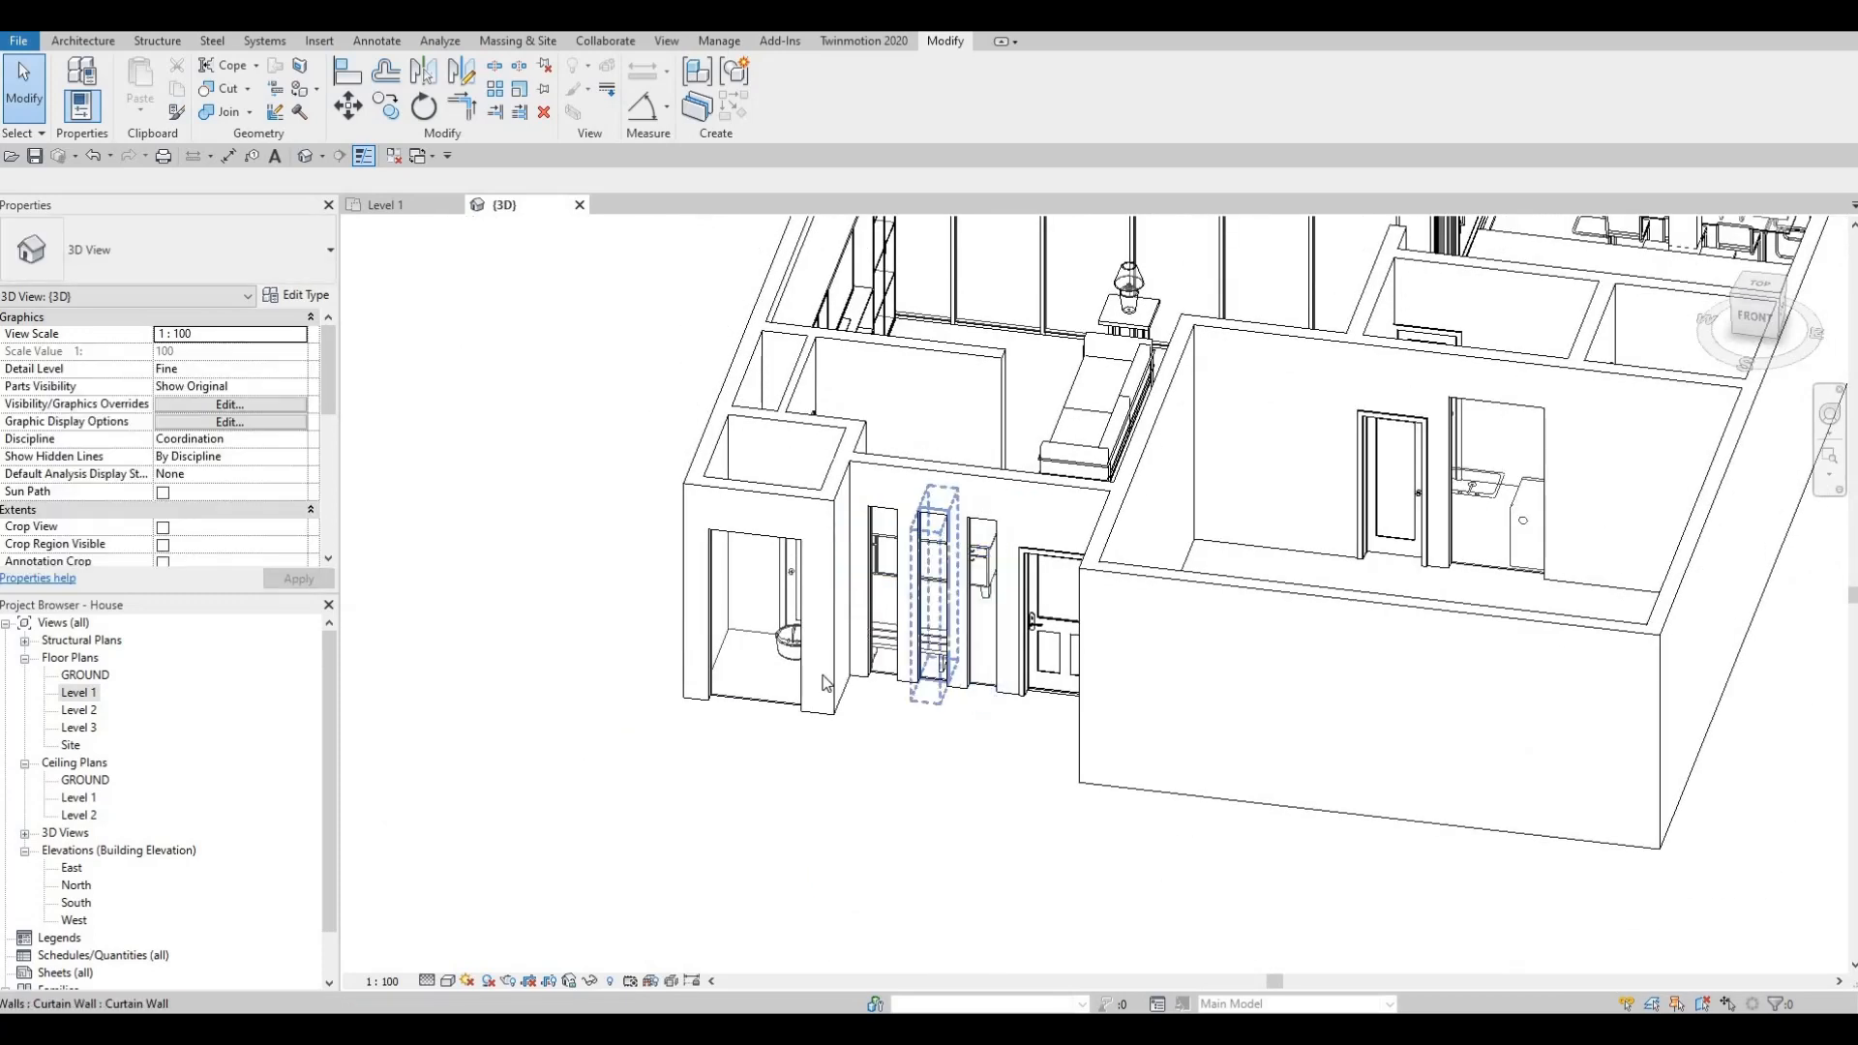
pyautogui.click(747, 709)
pyautogui.moveTo(765, 595); pyautogui.dragTo(766, 575)
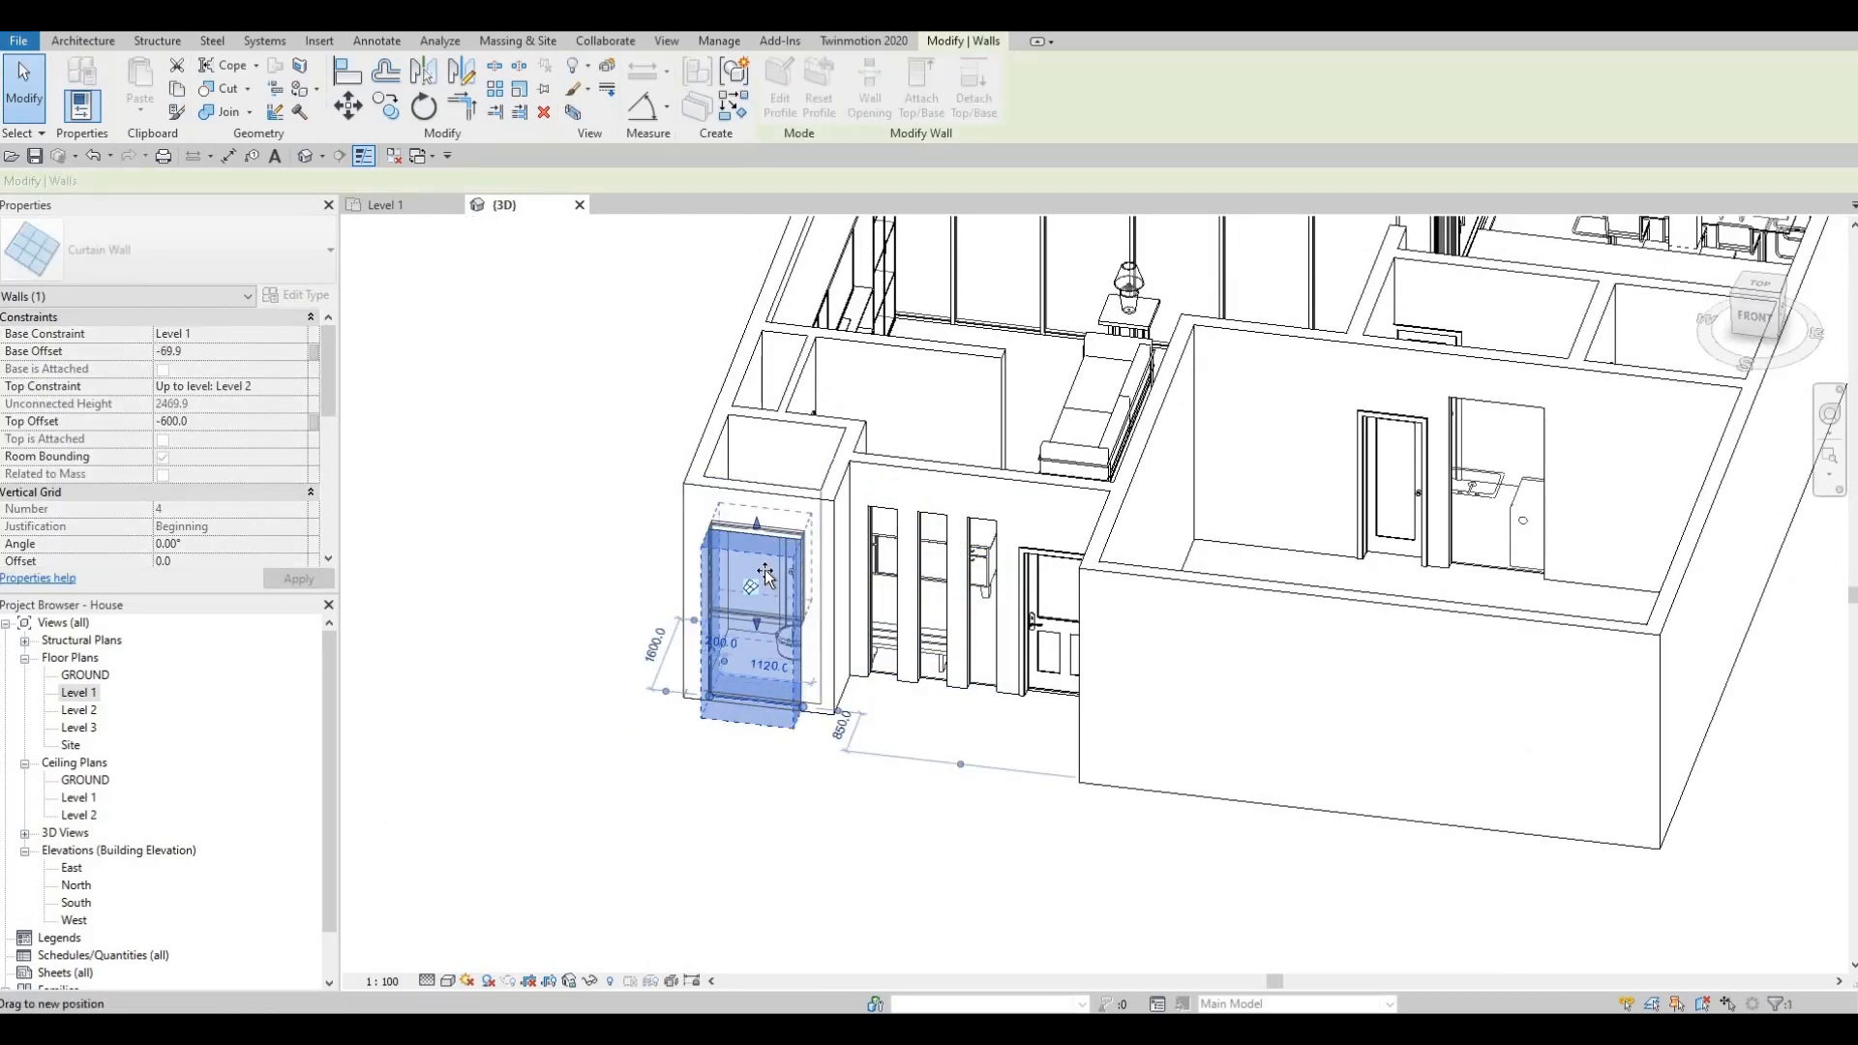
pyautogui.press('Escape')
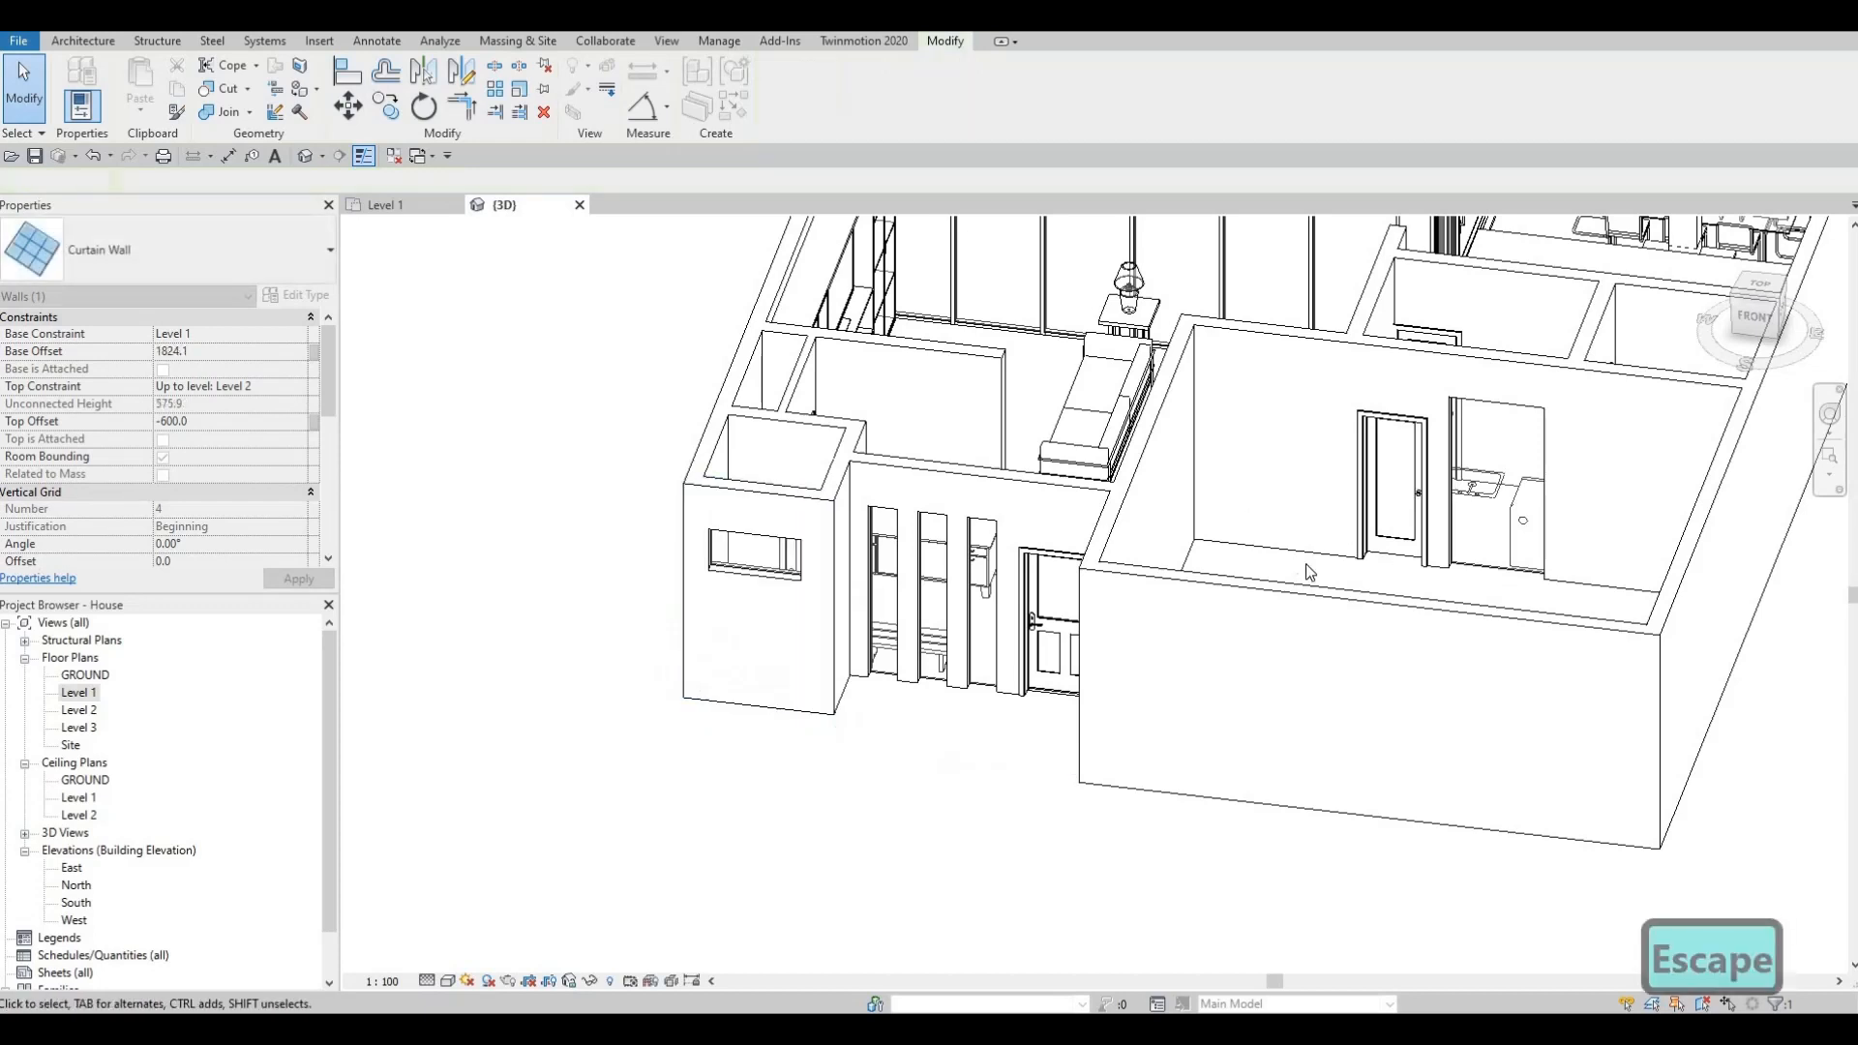
# Align the base of the utility room's curtain wall with the base of the bathroom's curtain wall.
pyautogui.moveTo(1415, 510); pyautogui.dragTo(1236, 524, button='middle')
pyautogui.press('Escape')
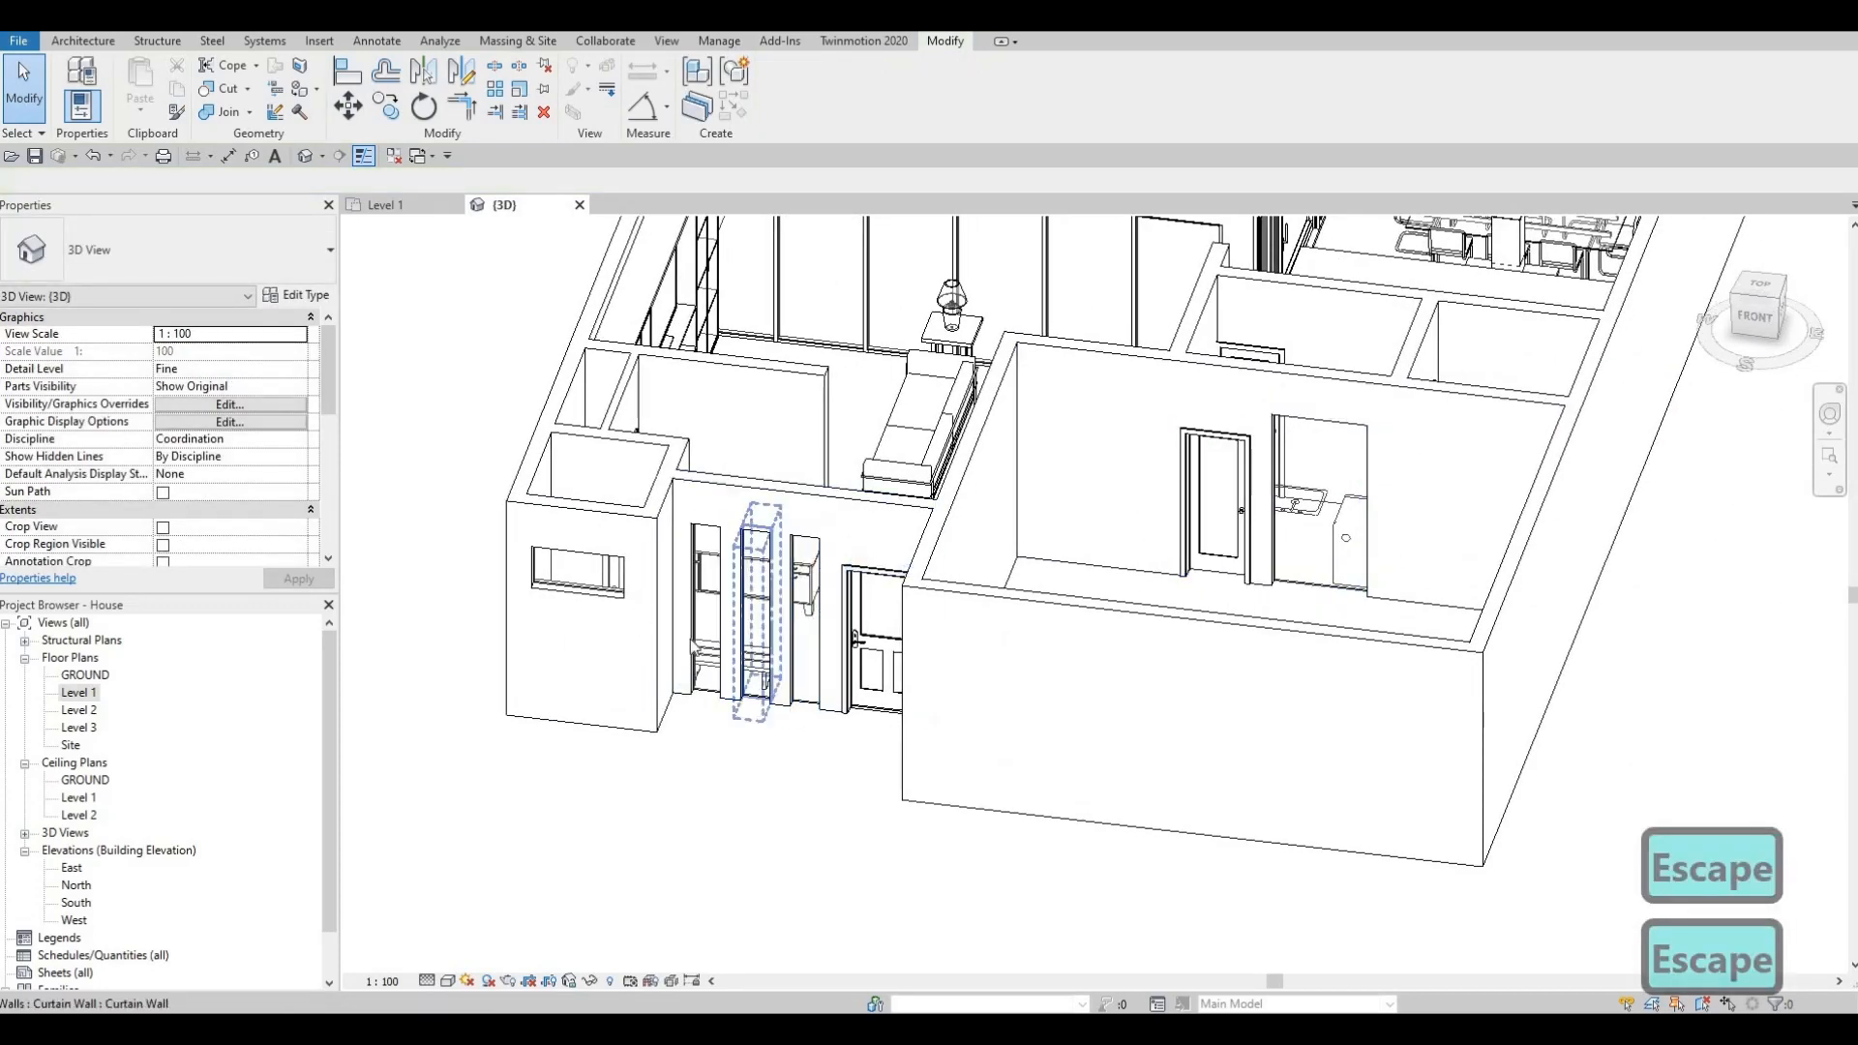
pyautogui.press('a')
pyautogui.press('l')
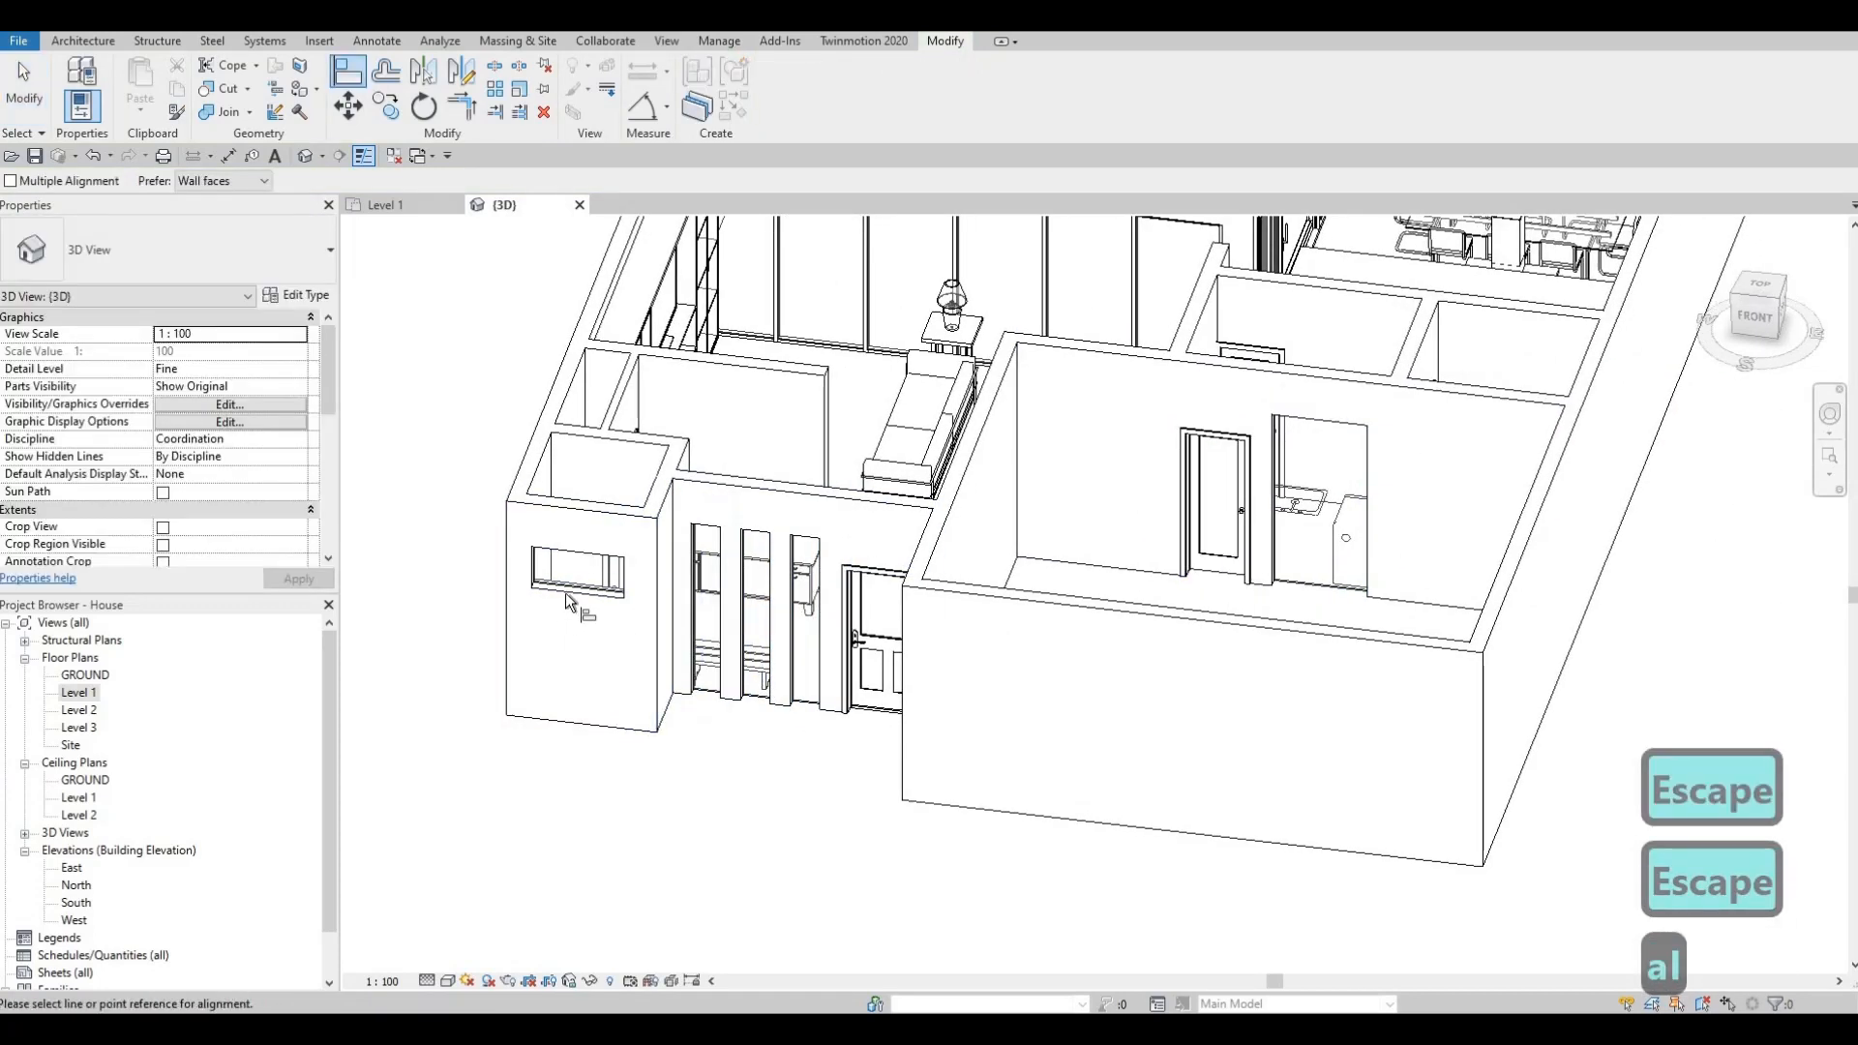
pyautogui.click(565, 604)
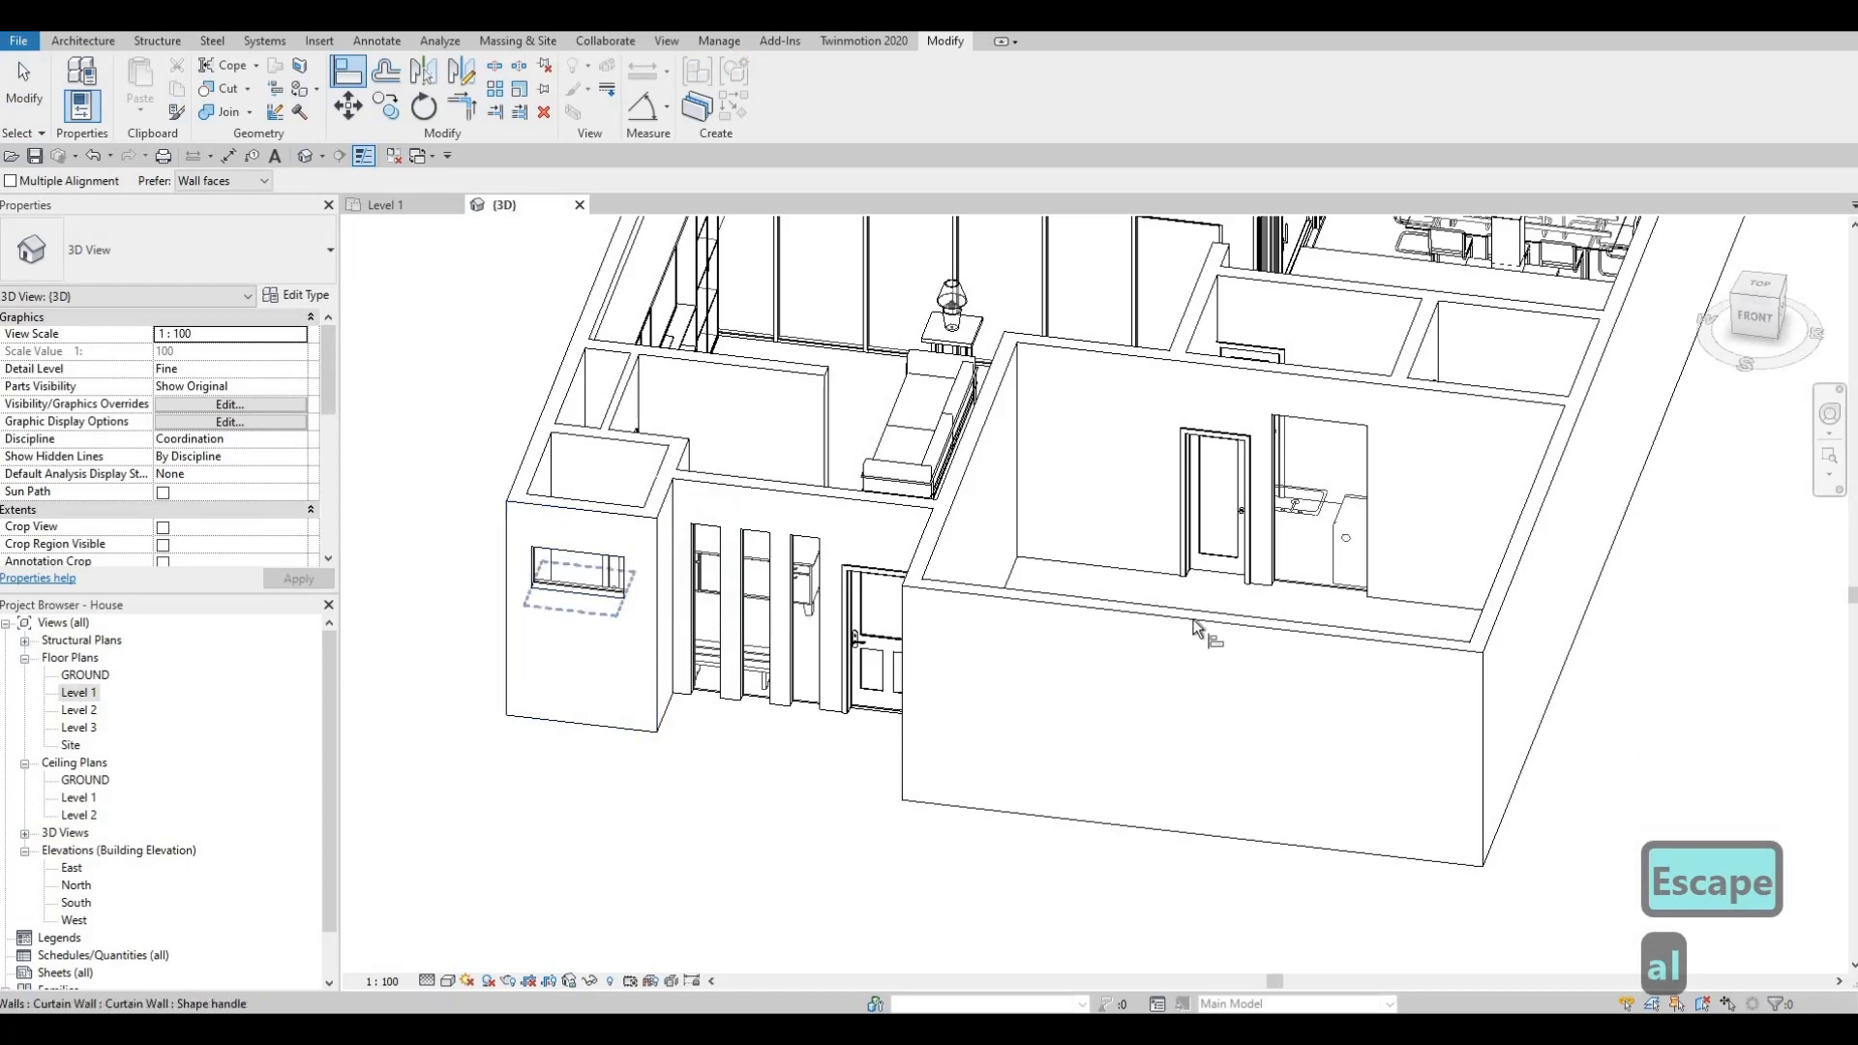
pyautogui.click(1289, 584)
pyautogui.press('Escape')
pyautogui.press('Escape')
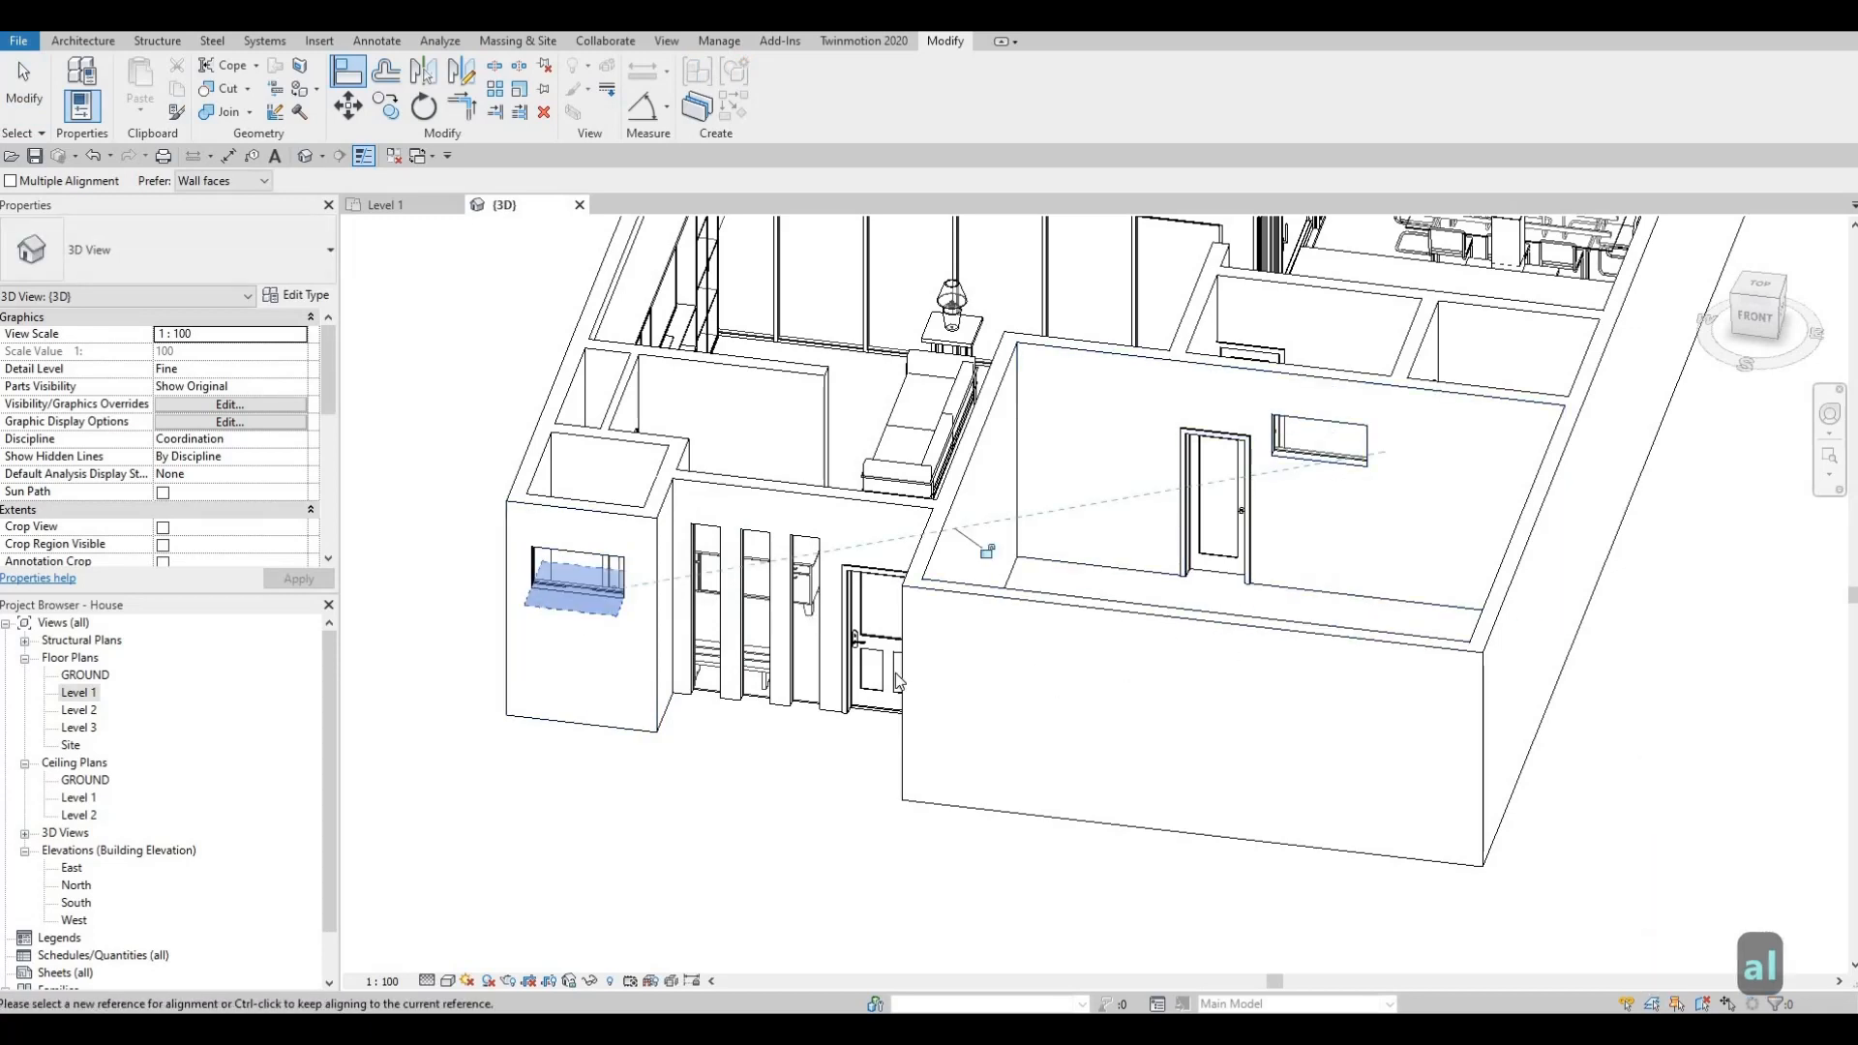
# Raise the base of the entrance curtain wall nearest the front door to a base offset of about 614 mm.
pyautogui.scroll(5, 736, 745)
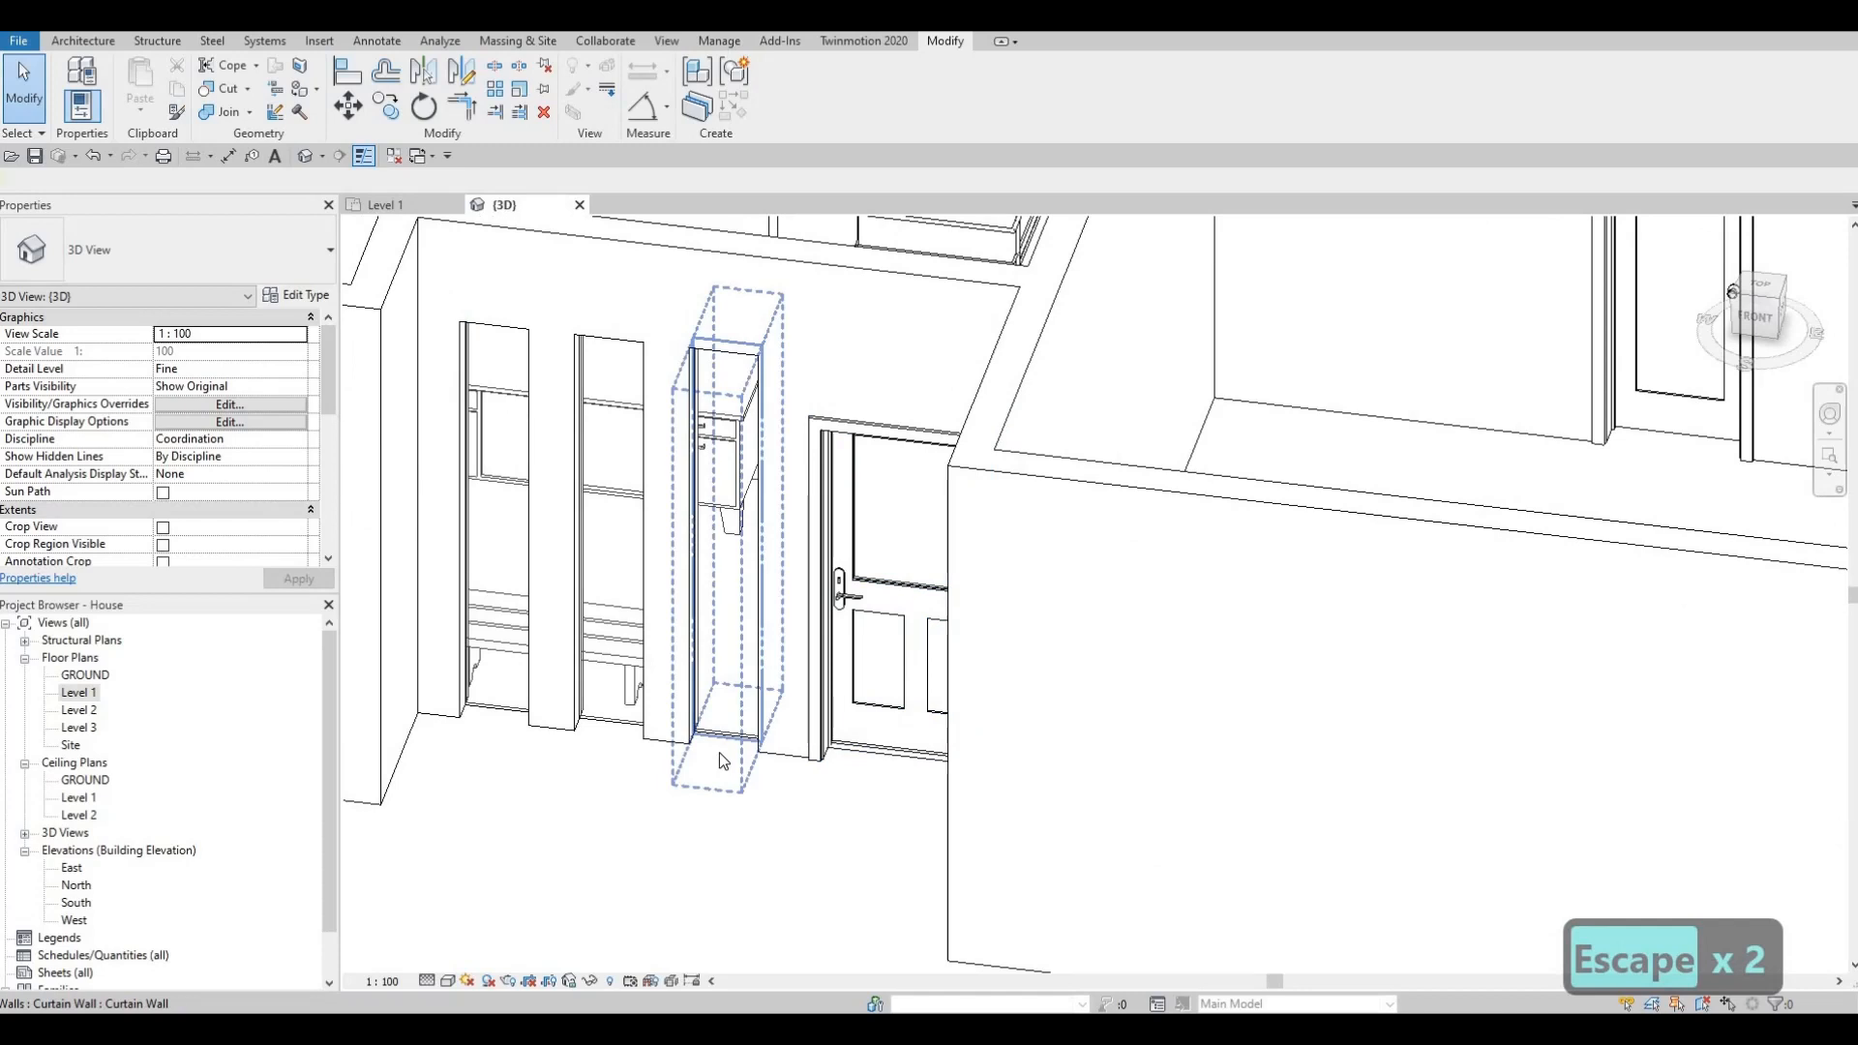
pyautogui.moveTo(718, 752)
pyautogui.mouseDown()
pyautogui.moveTo(716, 639)
pyautogui.moveTo(728, 739)
pyautogui.mouseUp()
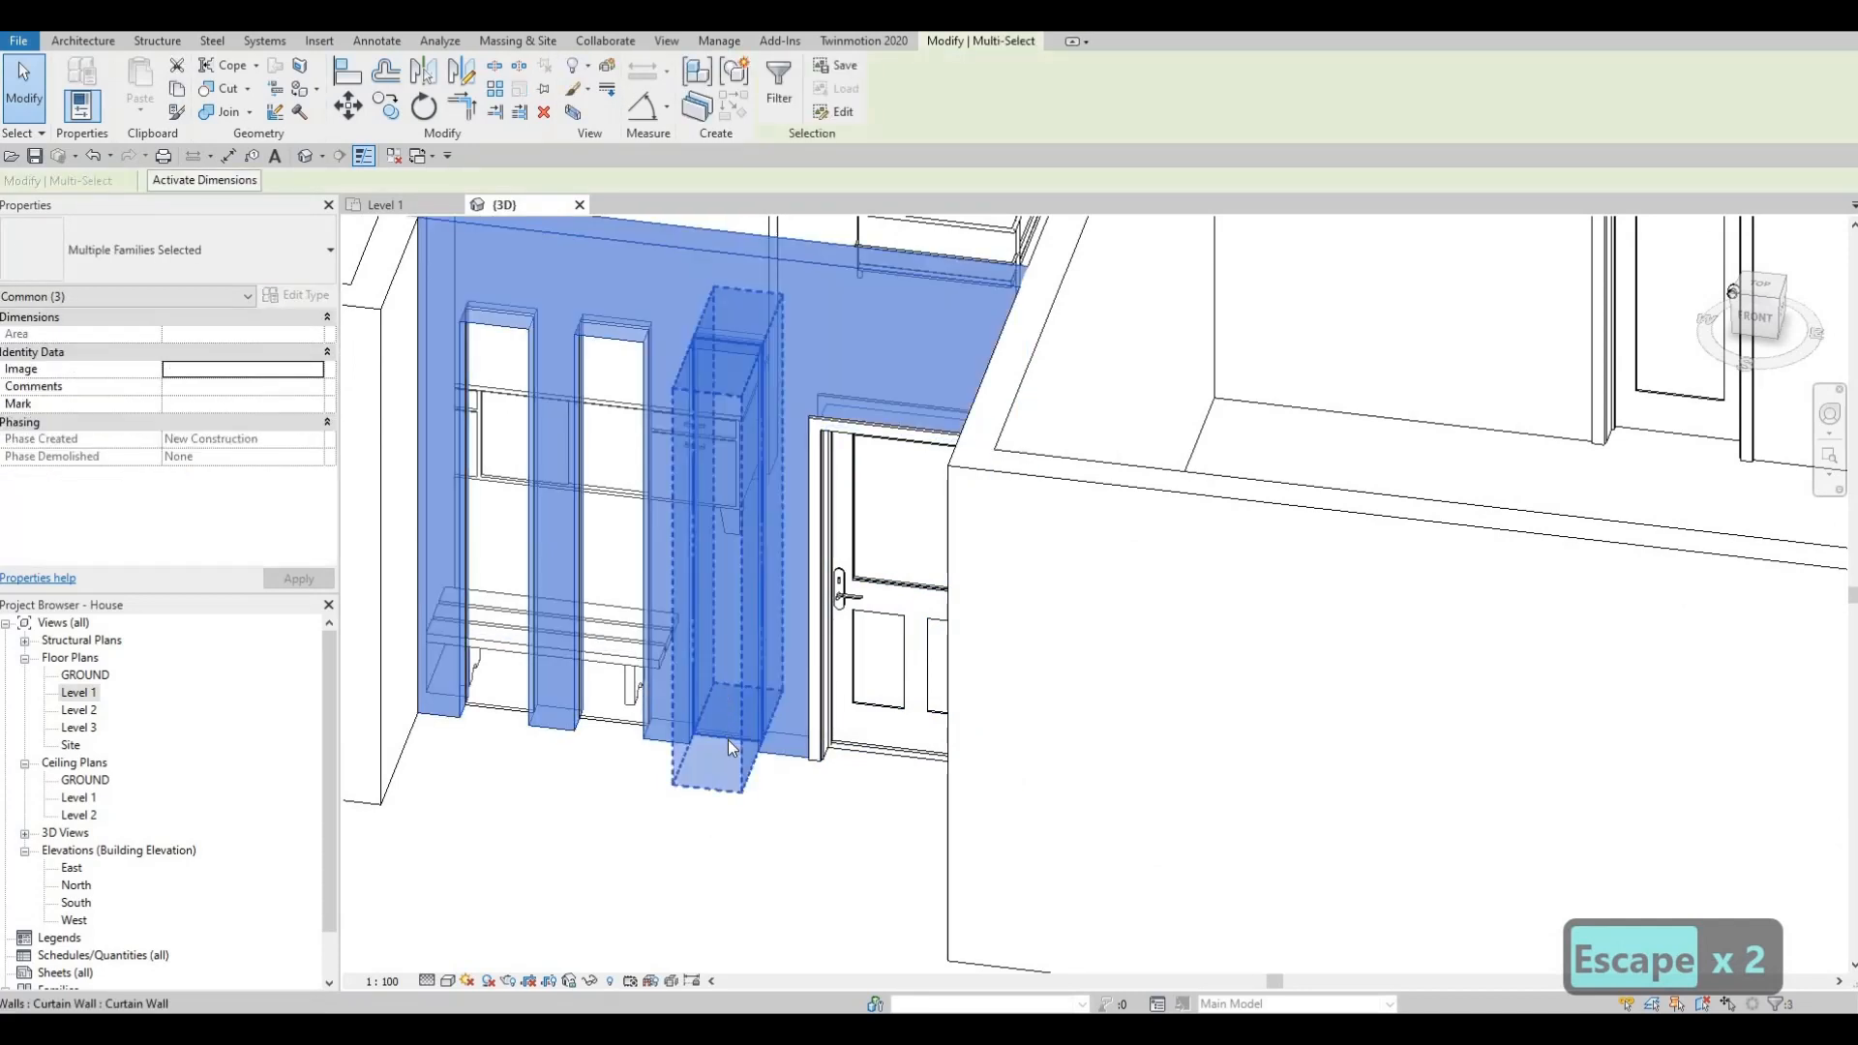
pyautogui.press('Escape')
pyautogui.click(730, 748)
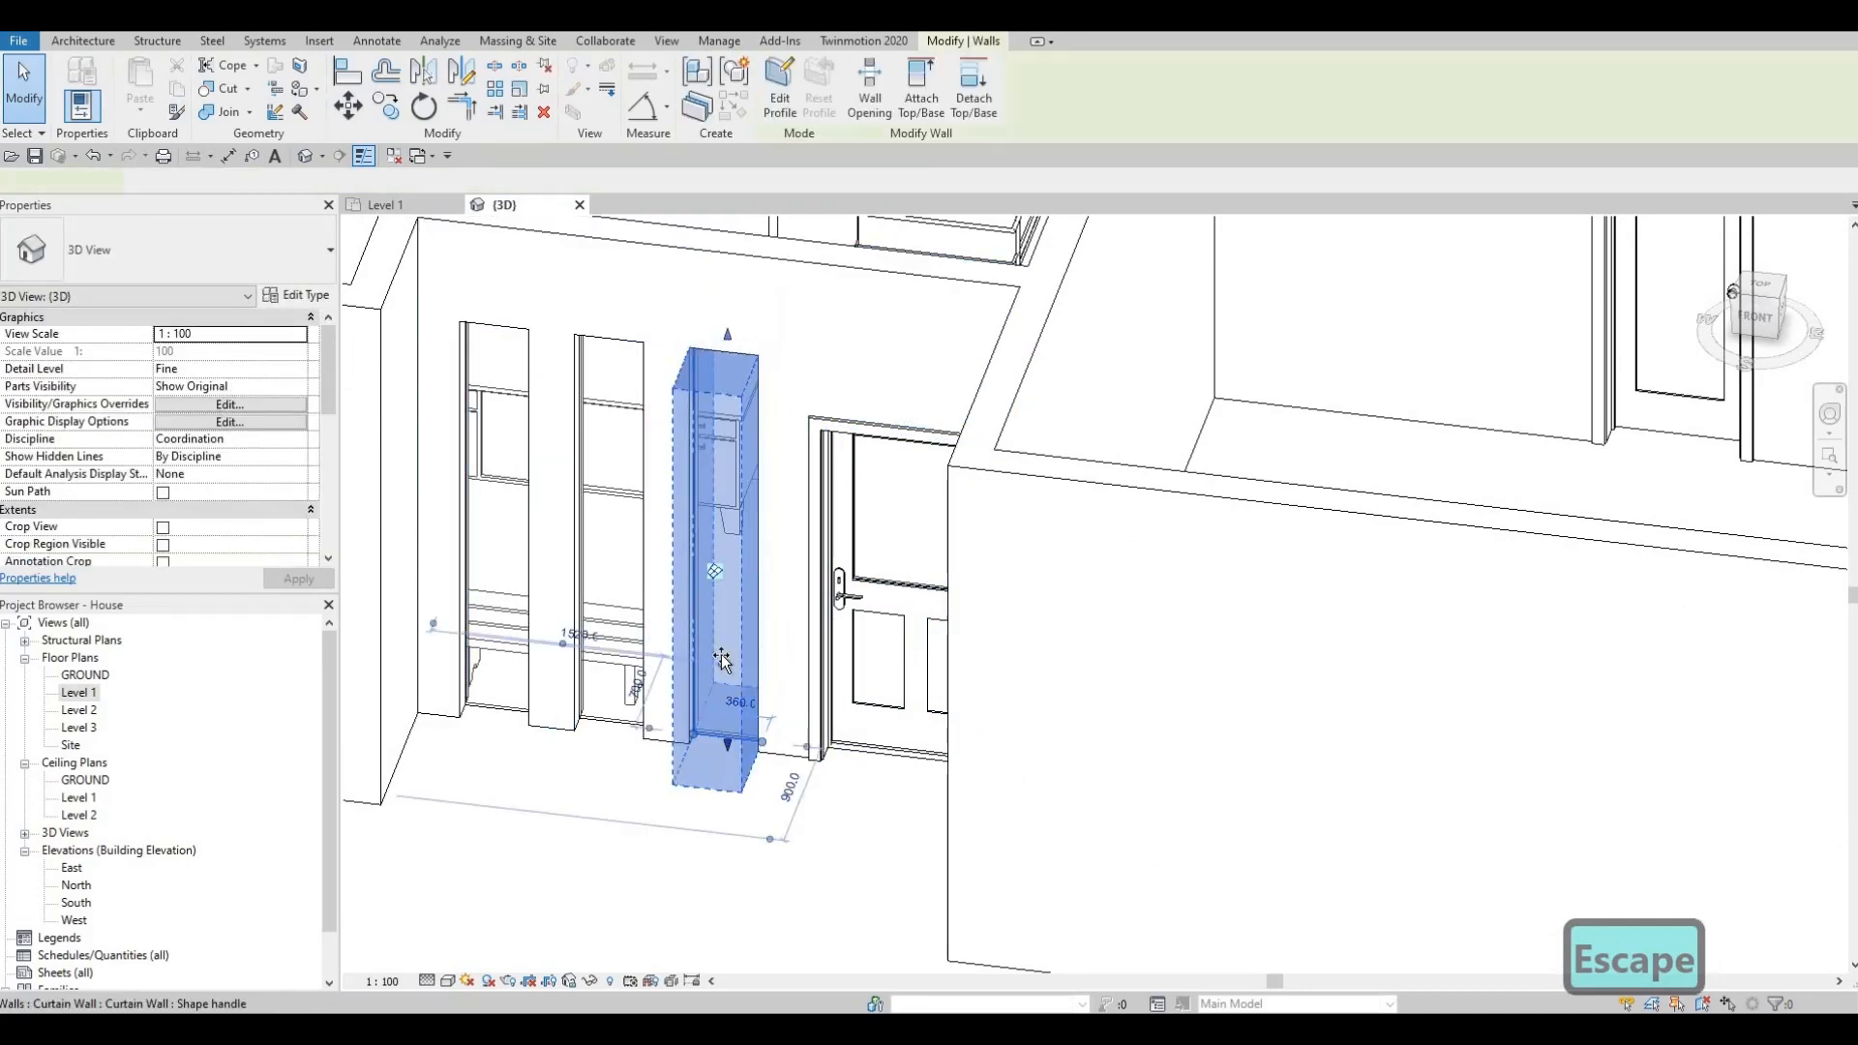
pyautogui.moveTo(729, 747); pyautogui.dragTo(706, 677)
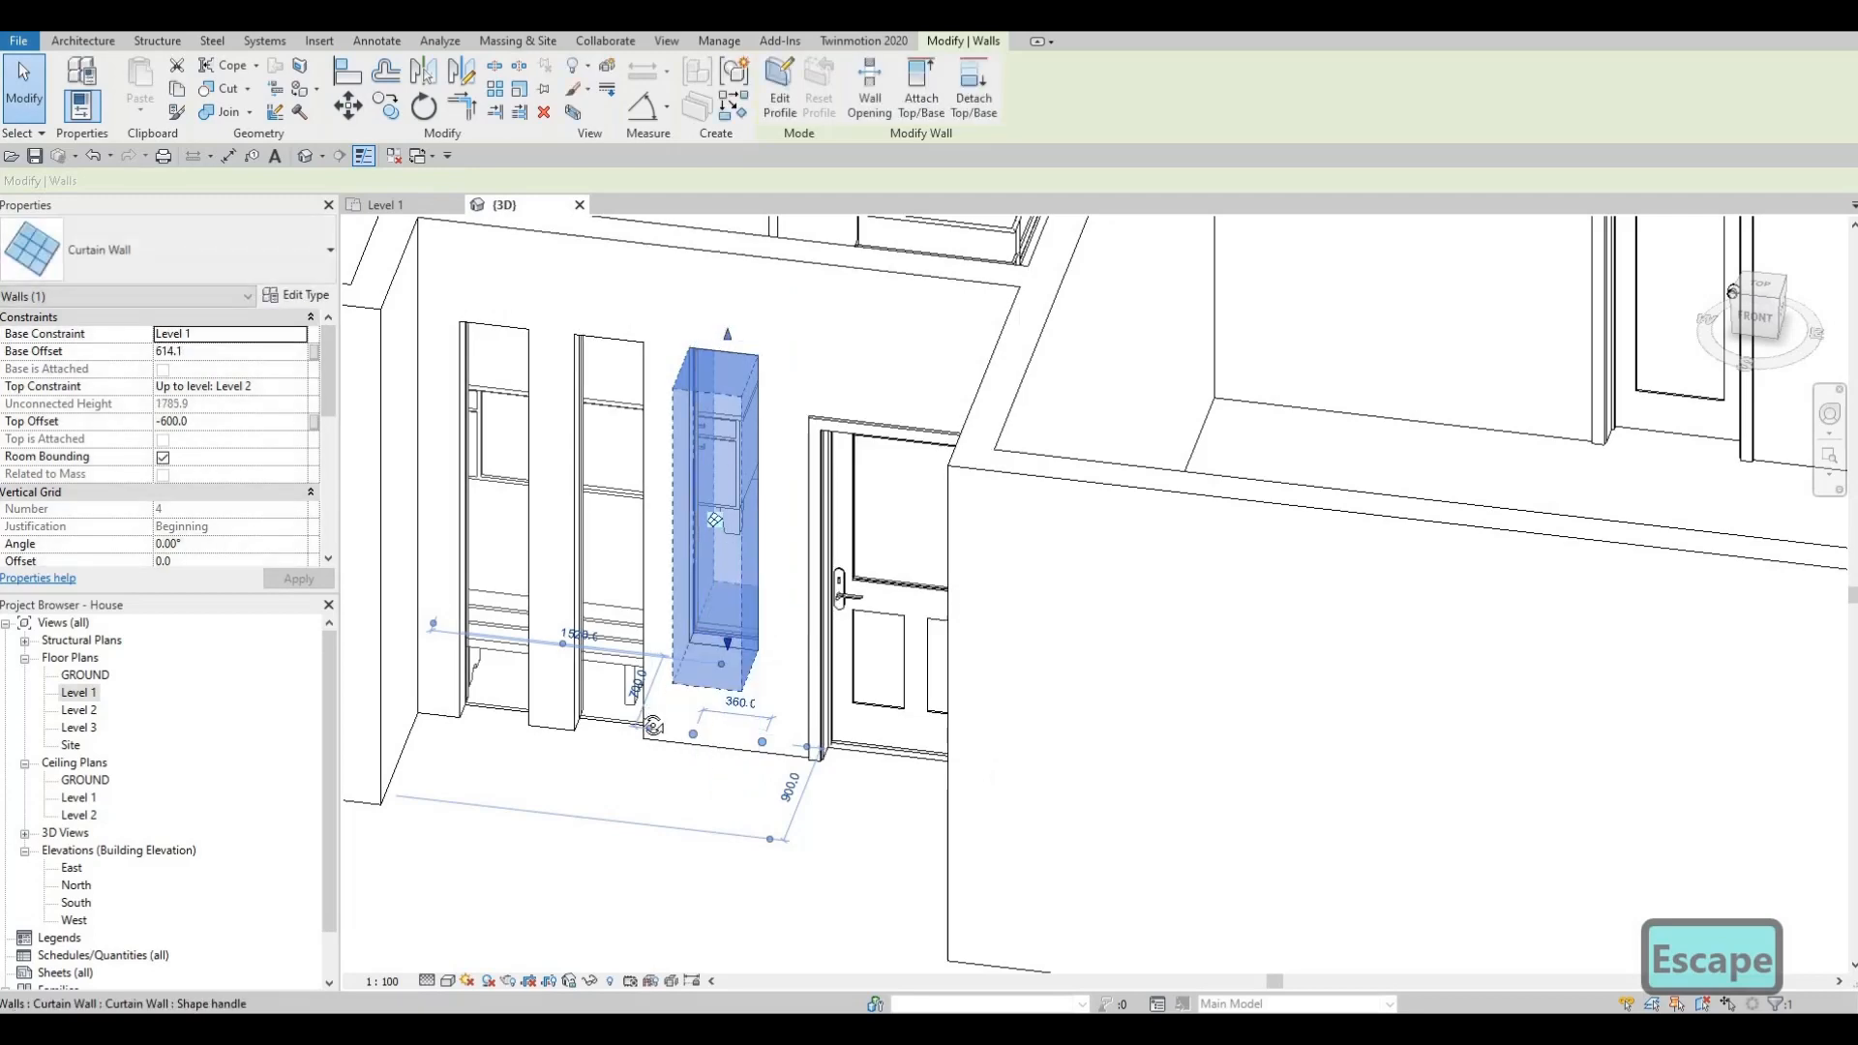
pyautogui.press('Escape')
# Align the bases of the other two entrance curtain walls with the raised base of the one nearest the door.
pyautogui.moveTo(745, 667)
pyautogui.keyDown('shift'); pyautogui.mouseDown(button='middle')
pyautogui.moveTo(693, 678)
pyautogui.moveTo(747, 666)
pyautogui.mouseUp(button='middle'); pyautogui.keyUp('shift')
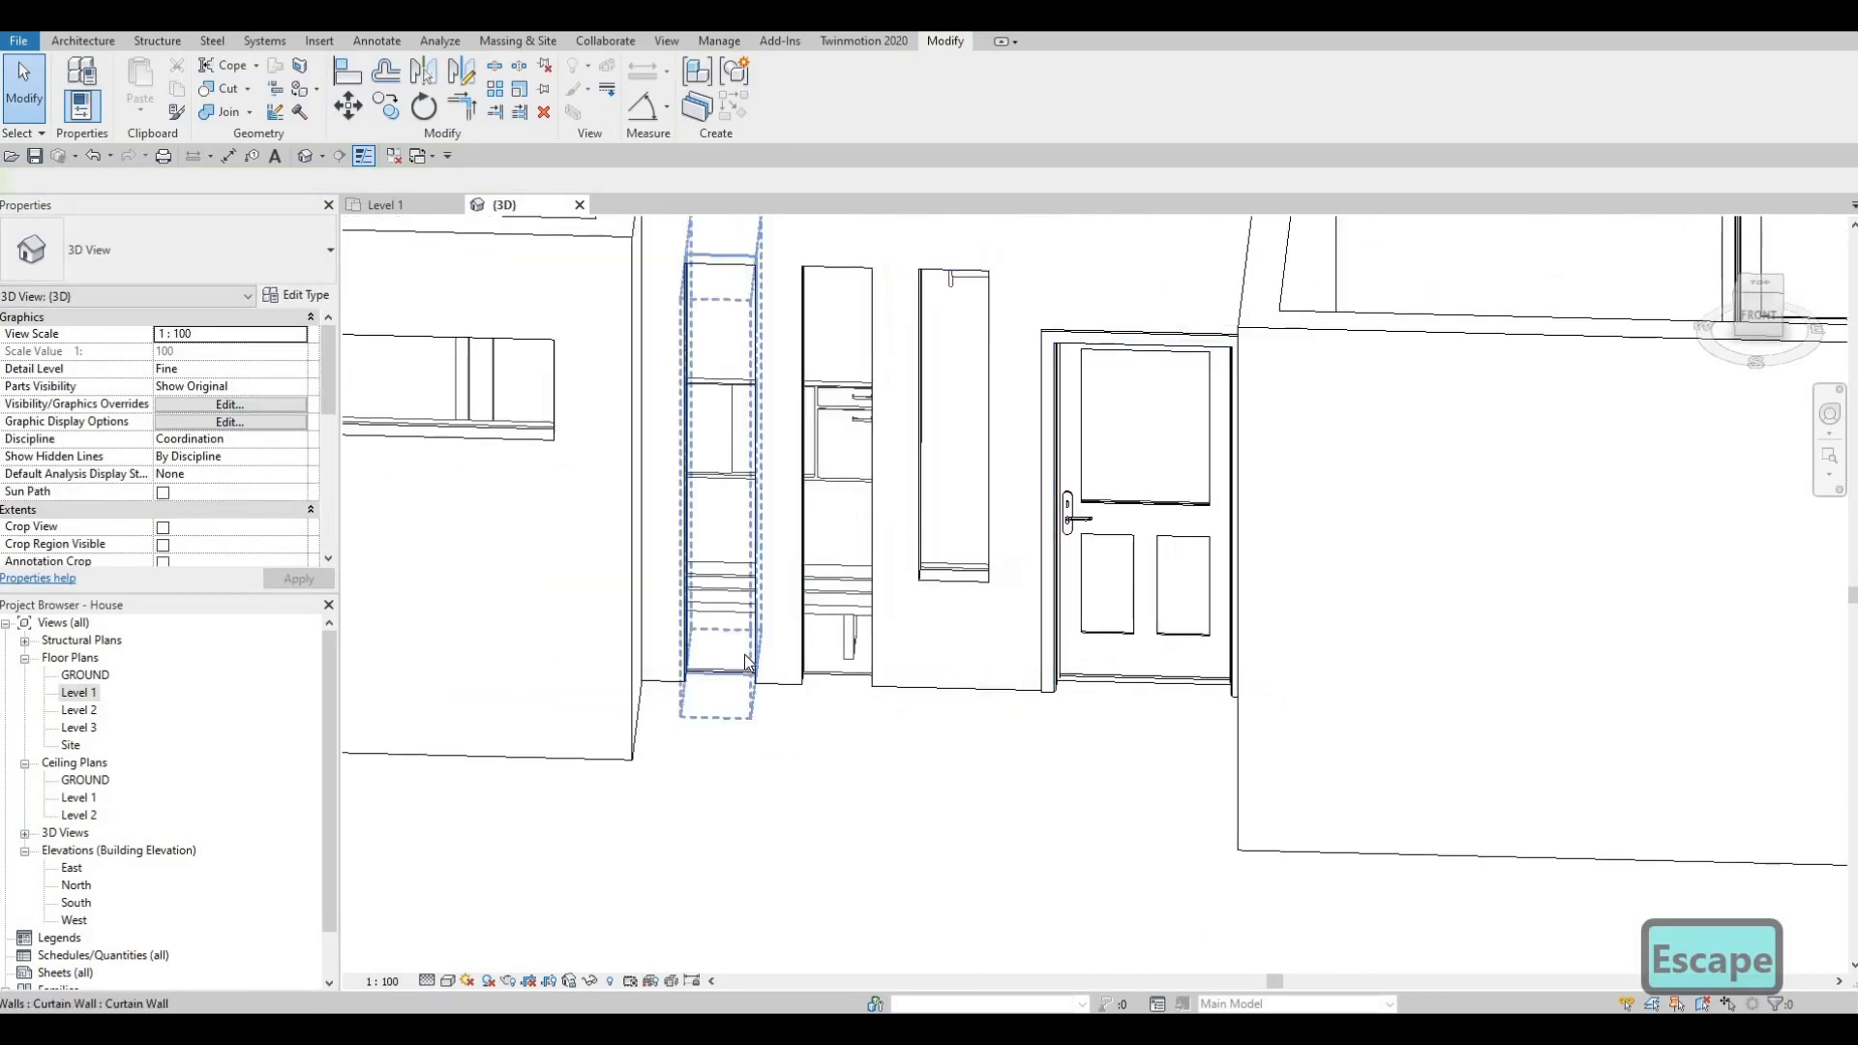
pyautogui.press('Escape')
pyautogui.press('a')
pyautogui.press('l')
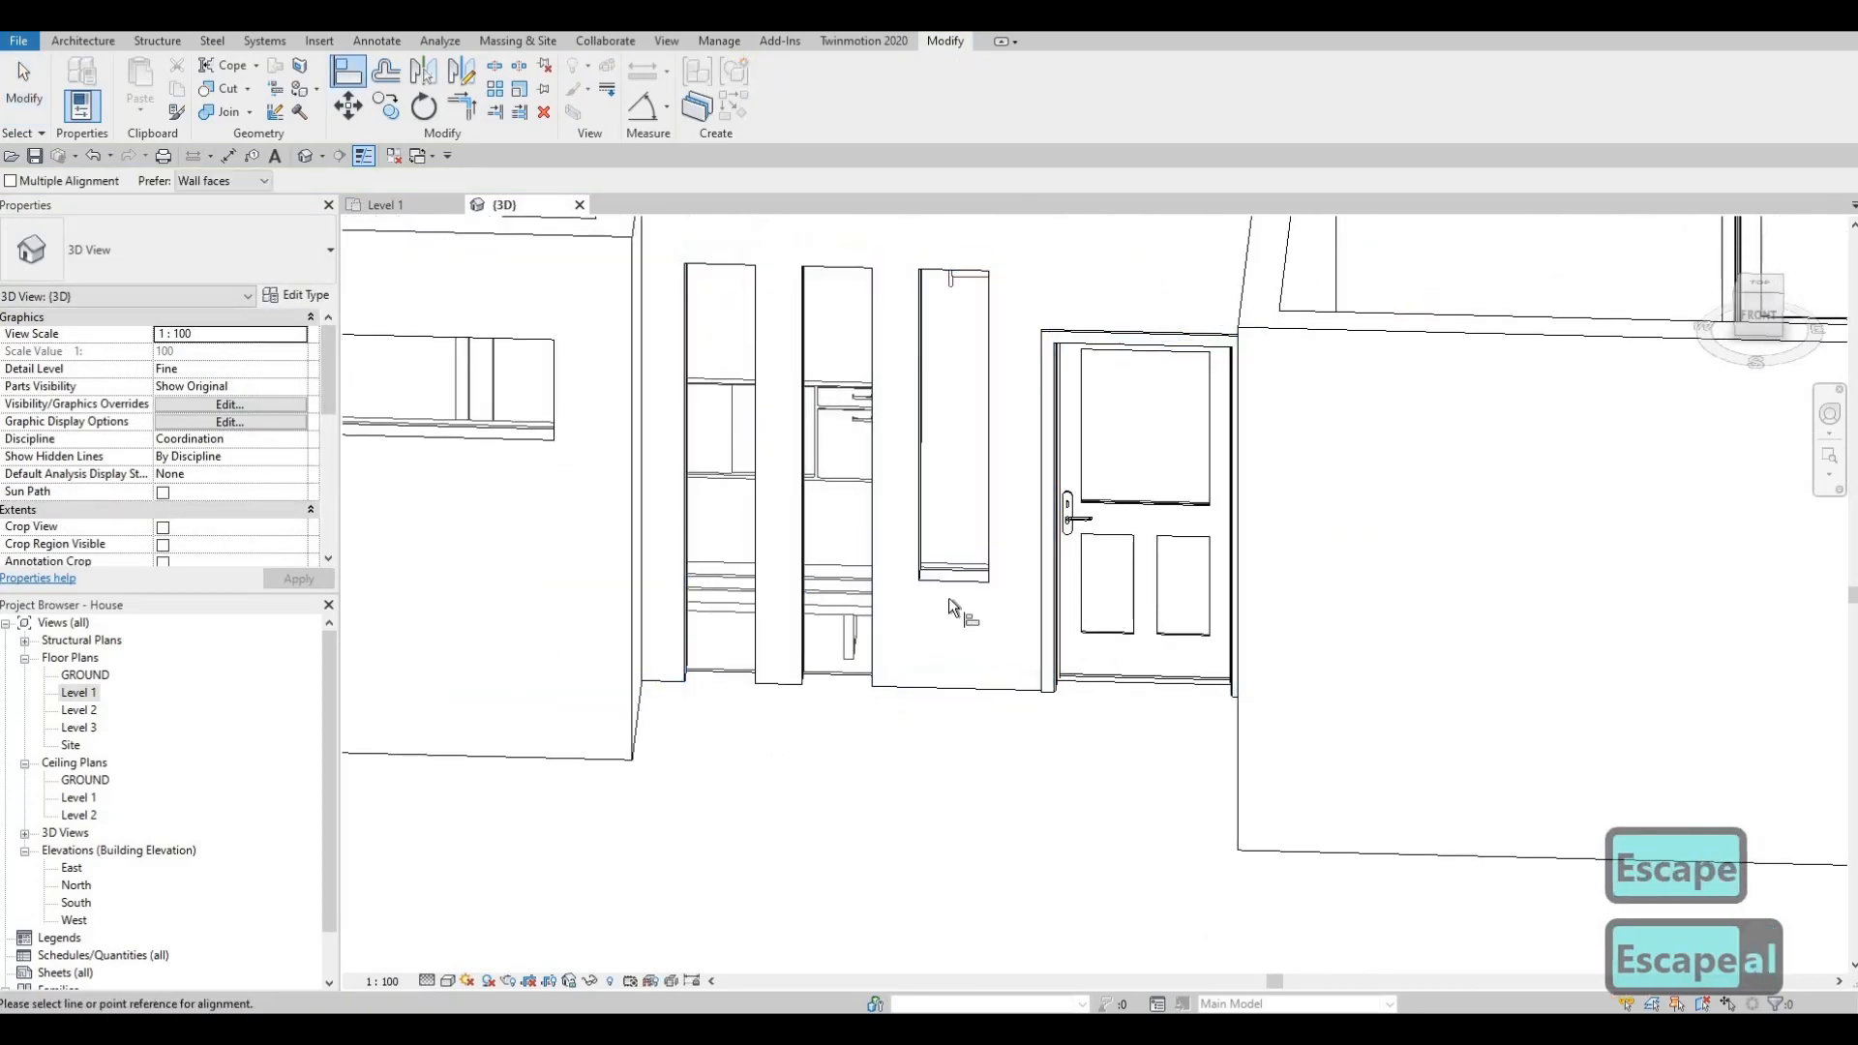
pyautogui.click(951, 582)
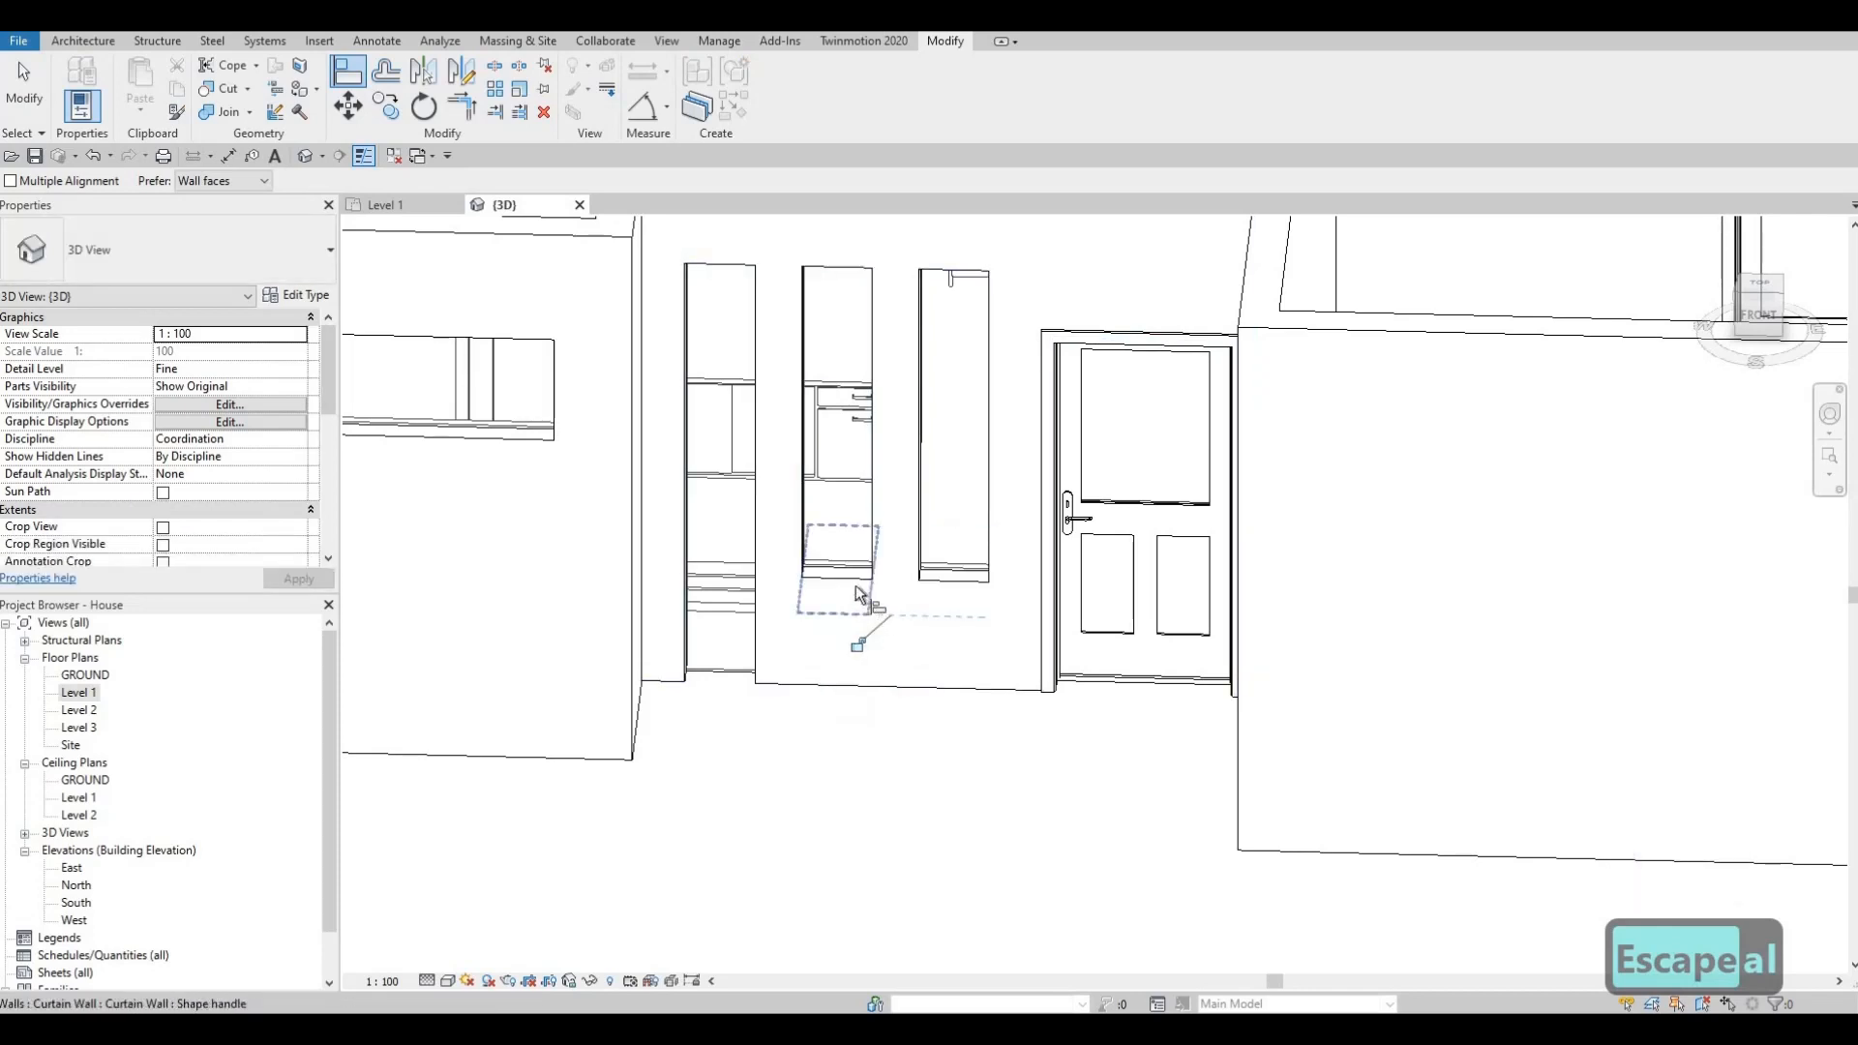
pyautogui.click(862, 574)
pyautogui.click(830, 598)
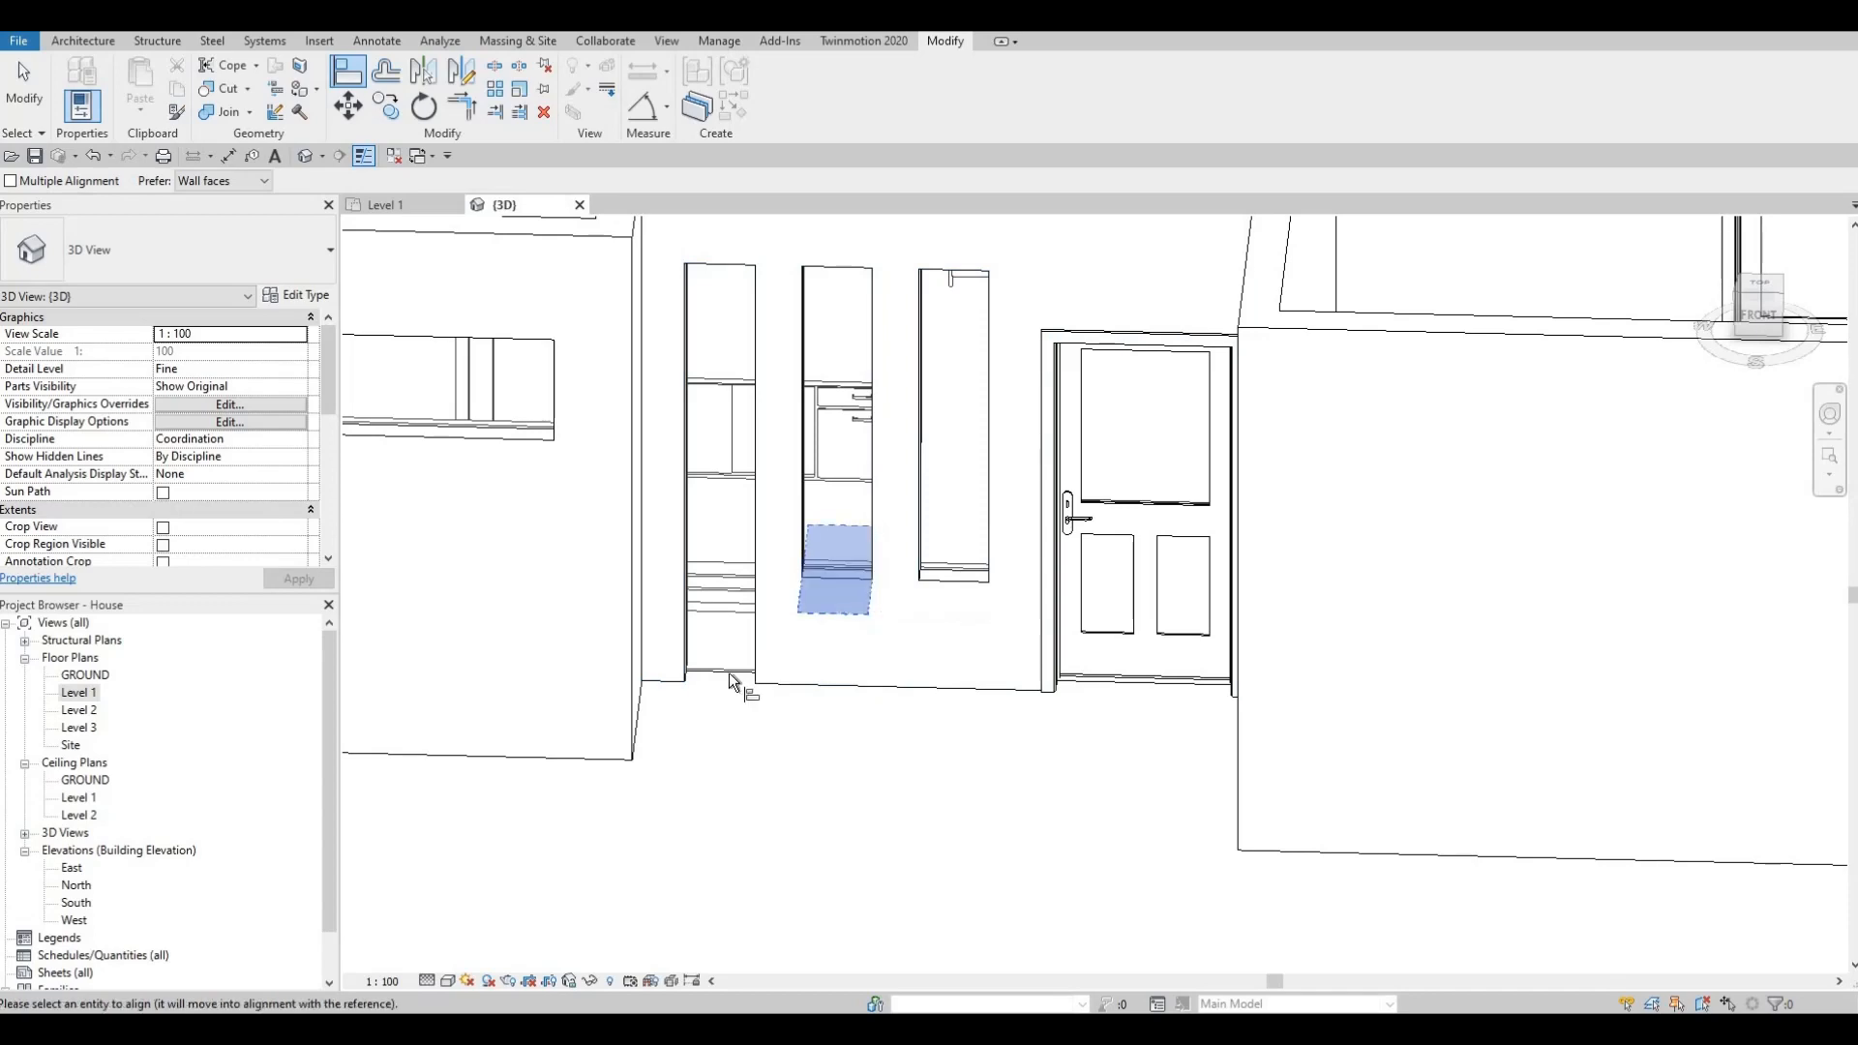
pyautogui.click(729, 671)
pyautogui.scroll(-3, 842, 587)
pyautogui.press('Escape')
pyautogui.keyDown('shift'); pyautogui.moveTo(925, 724); pyautogui.dragTo(1059, 663, button='middle'); pyautogui.keyUp('shift')
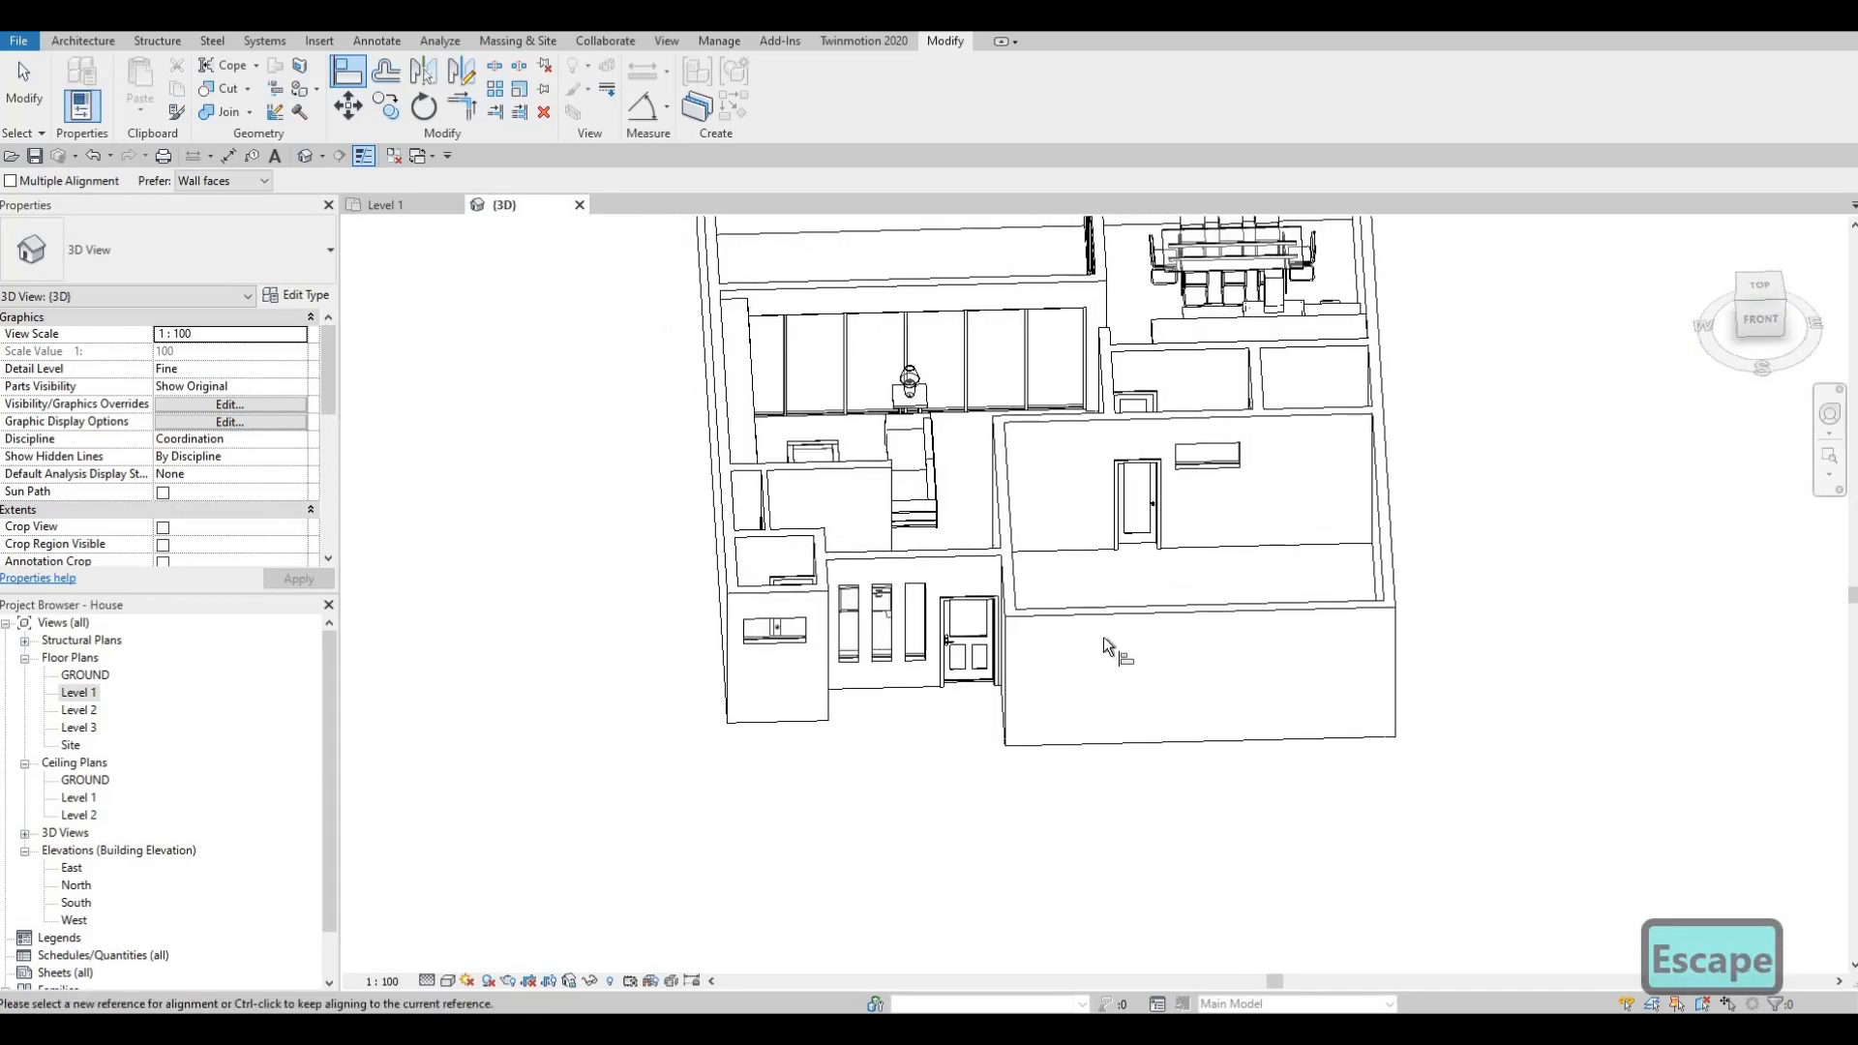
pyautogui.press('Escape')
pyautogui.press('Escape')
pyautogui.press('Escape')
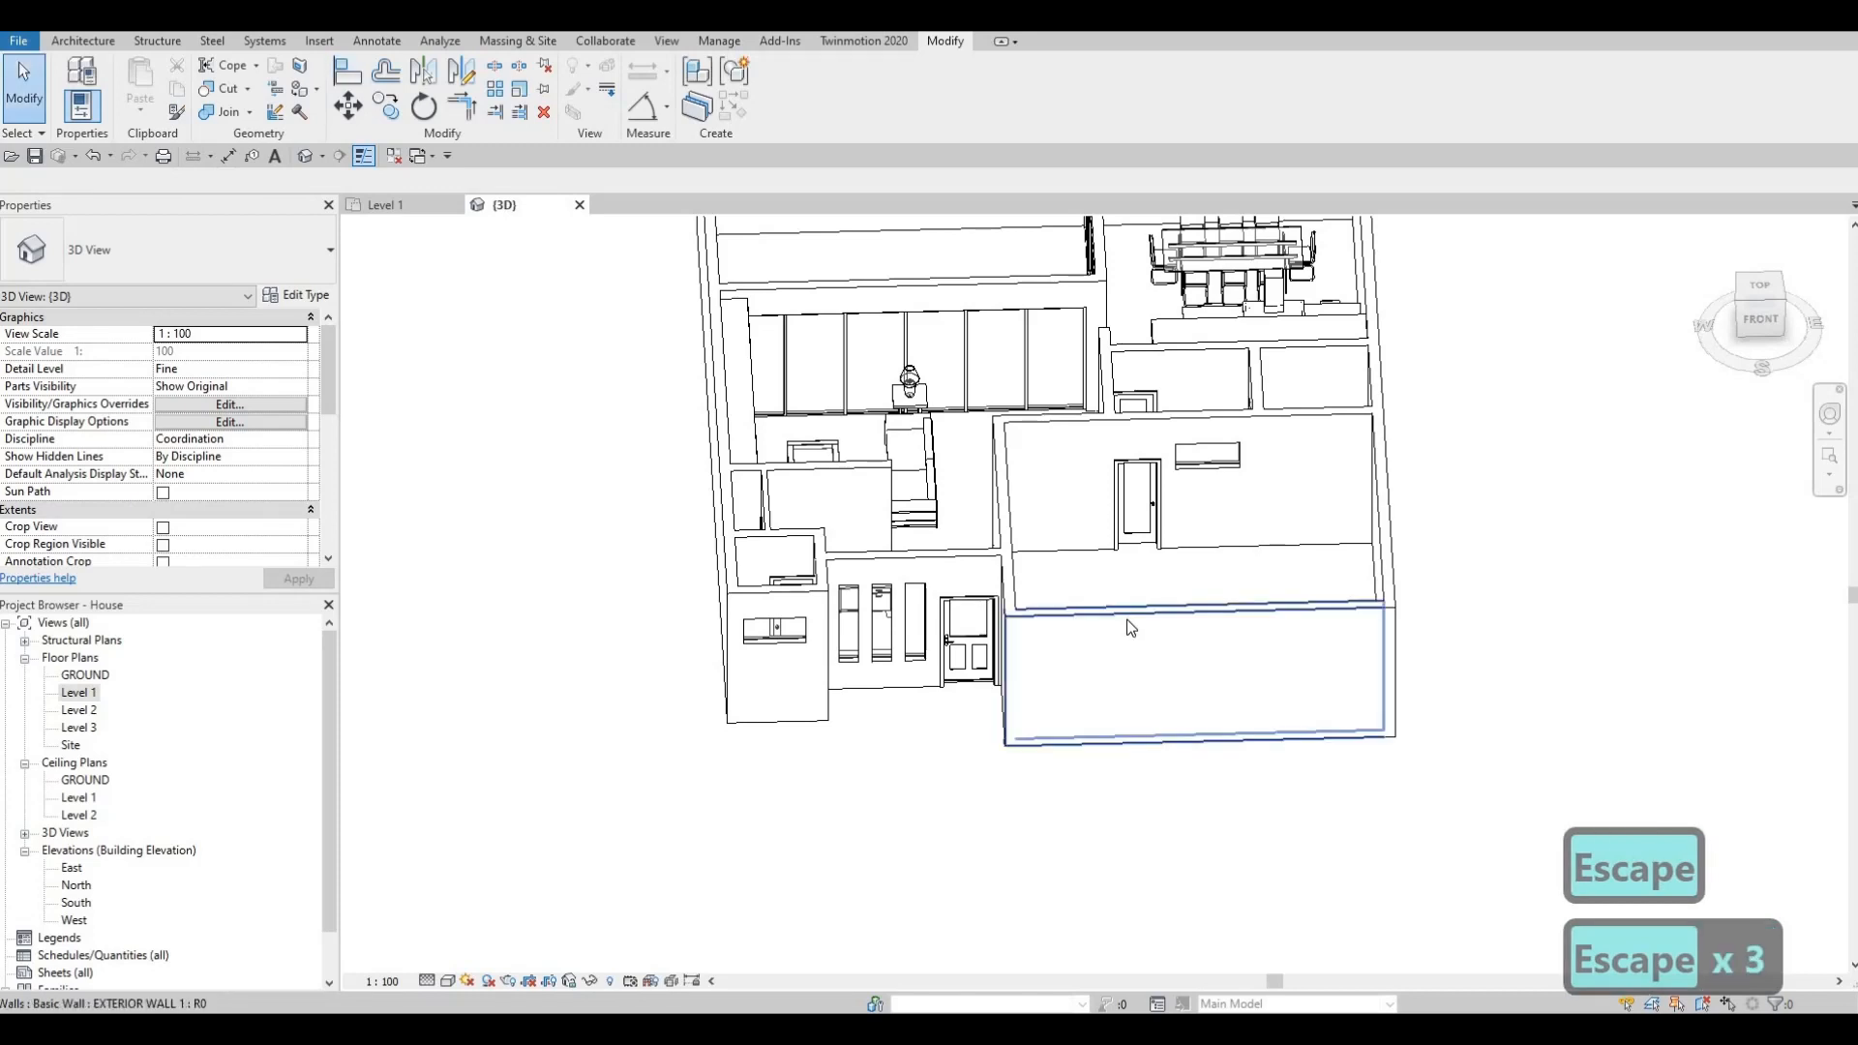
# Delete the front exterior wall of the large room beside the entrance.
pyautogui.click(1130, 627)
pyautogui.press('Delete')
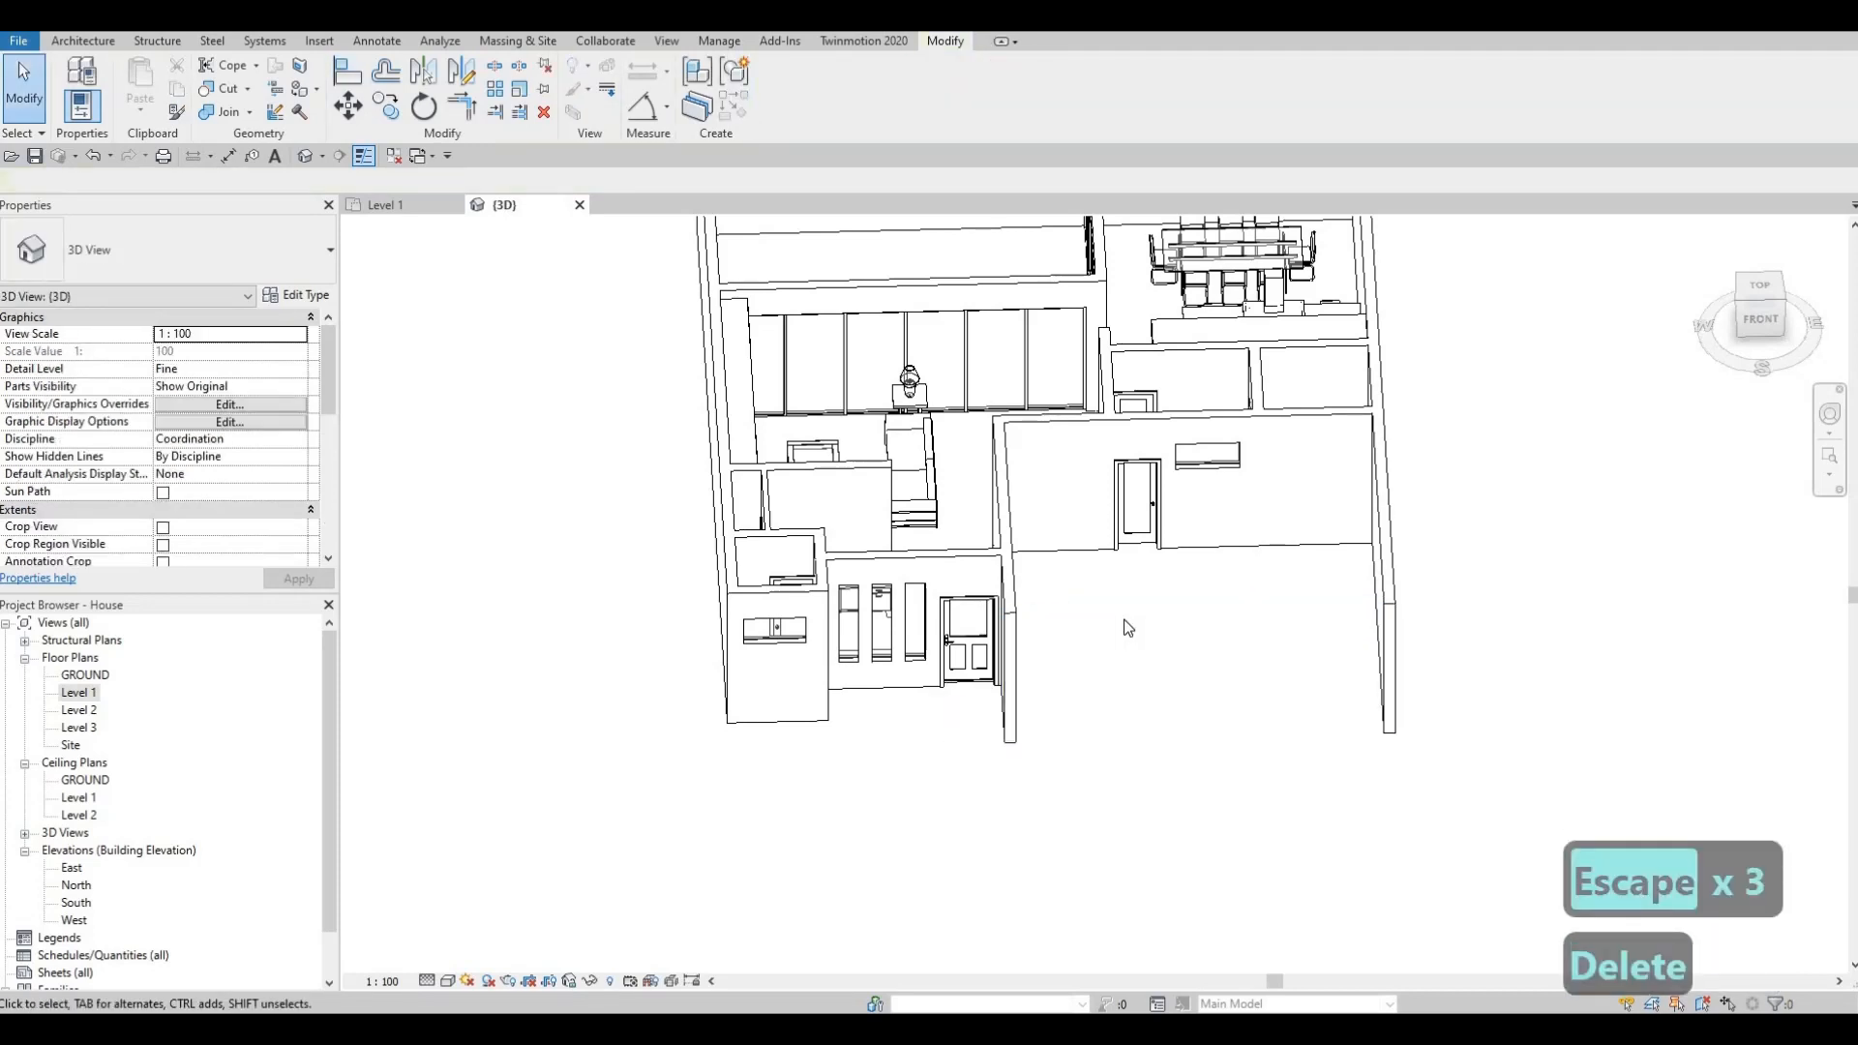
pyautogui.press('Escape')
pyautogui.press('Escape')
# Examine the entrance windows and the open front room in 3D, and the whole layout in the Level 1 floor plan.
pyautogui.keyDown('shift'); pyautogui.moveTo(1015, 661); pyautogui.dragTo(945, 754, button='middle'); pyautogui.keyUp('shift')
pyautogui.keyDown('shift'); pyautogui.moveTo(1062, 750); pyautogui.dragTo(1161, 742, button='middle'); pyautogui.keyUp('shift')
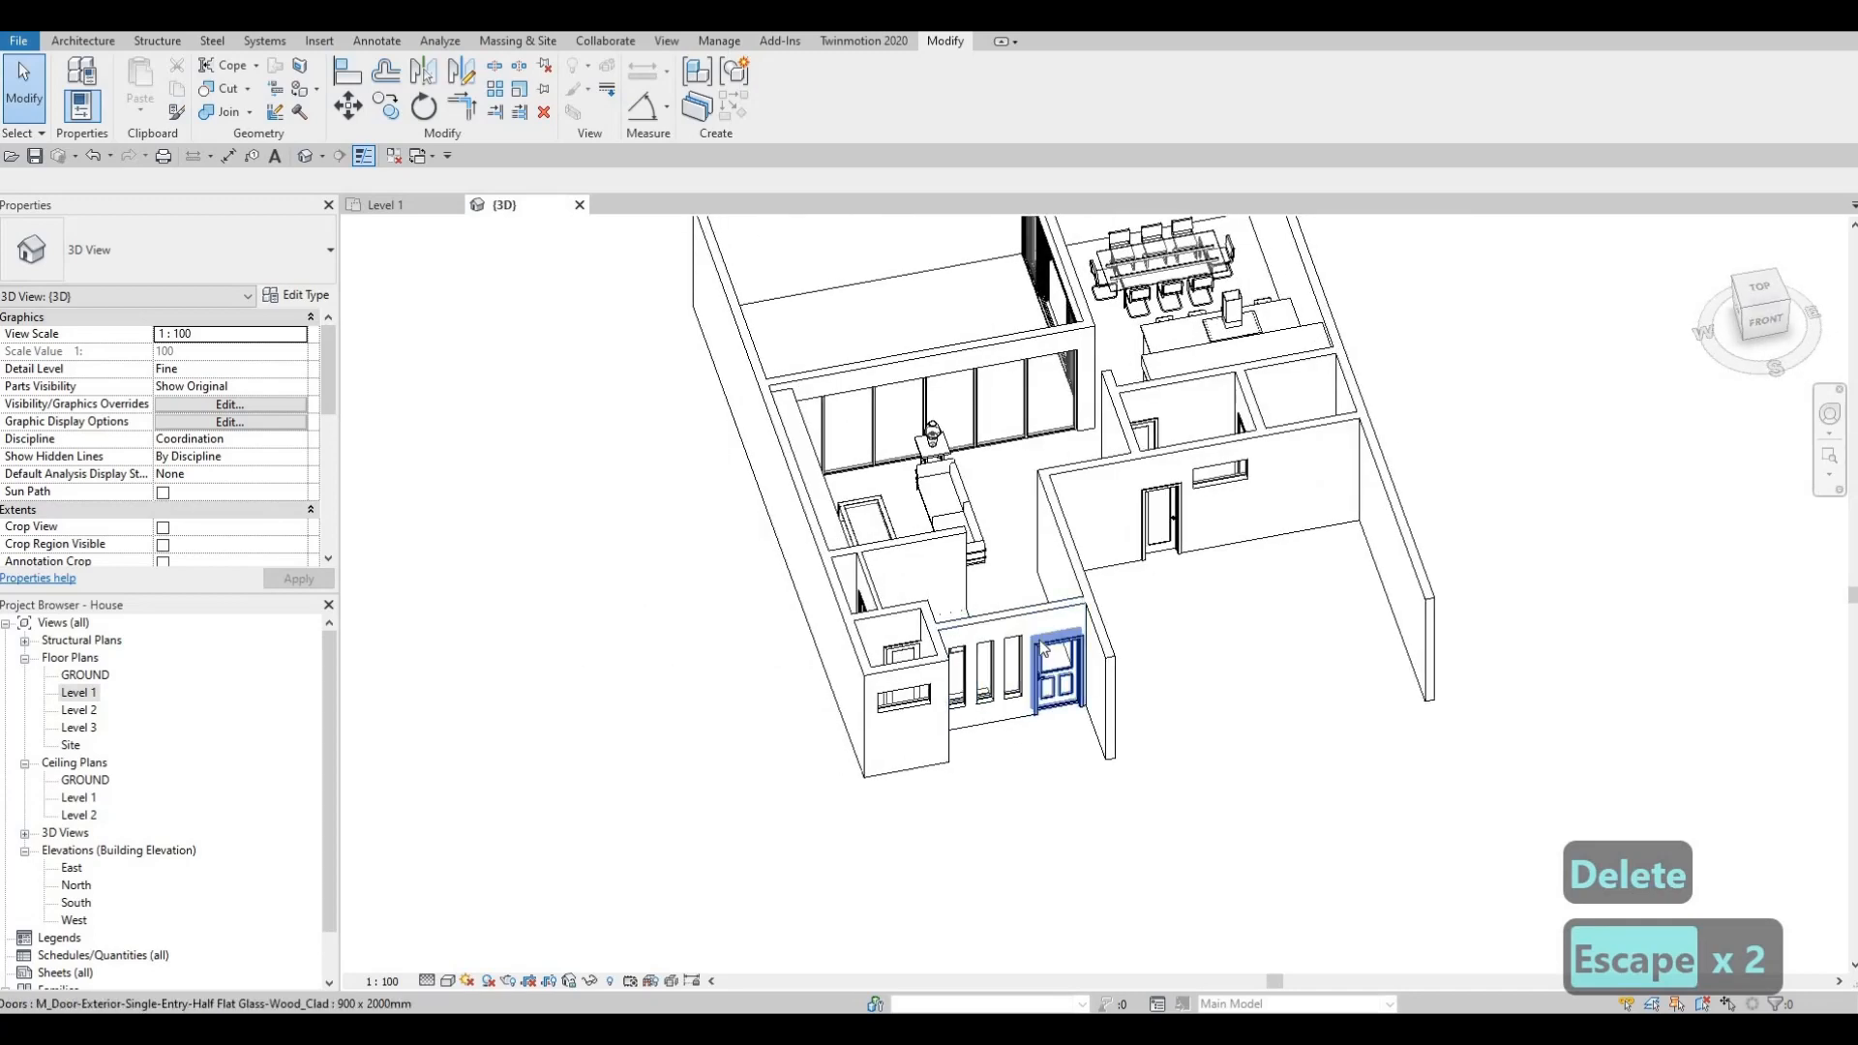
pyautogui.scroll(1, 1045, 619)
pyautogui.keyDown('shift'); pyautogui.moveTo(1203, 637); pyautogui.dragTo(965, 655, button='middle'); pyautogui.keyUp('shift')
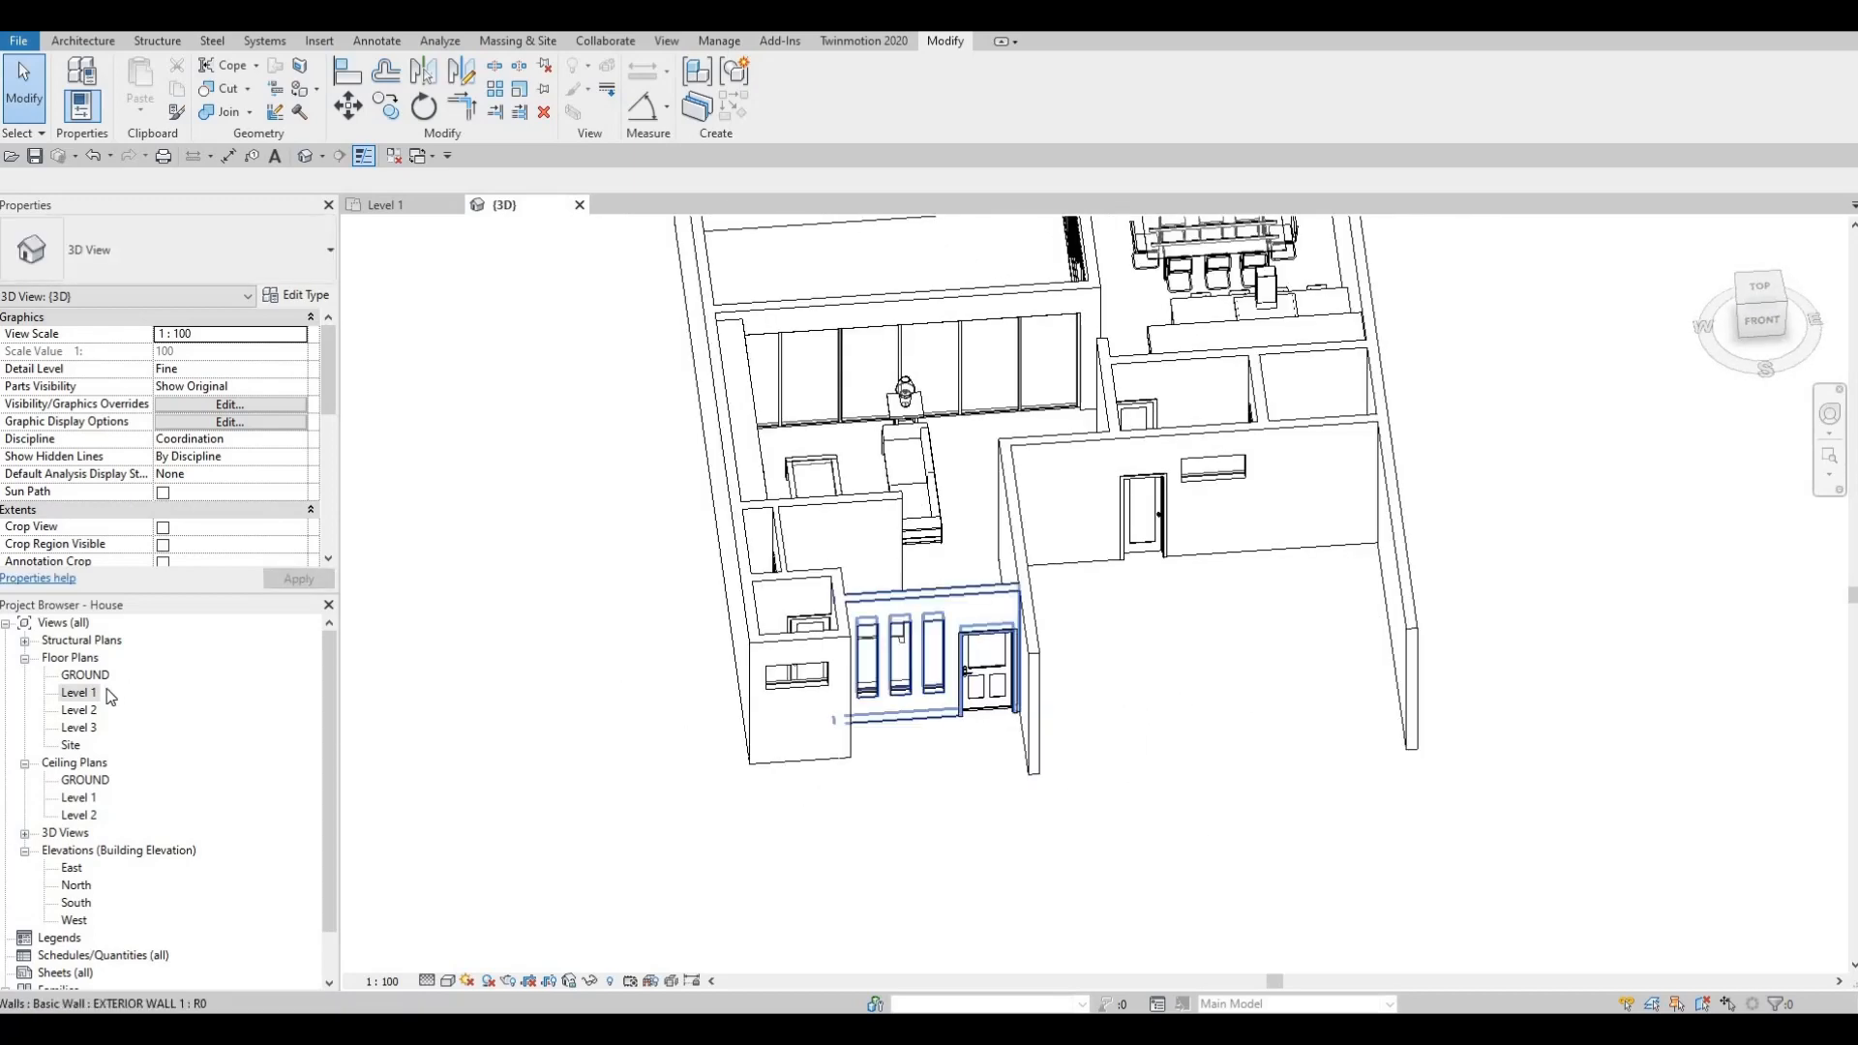
pyautogui.scroll(-5, 1082, 682)
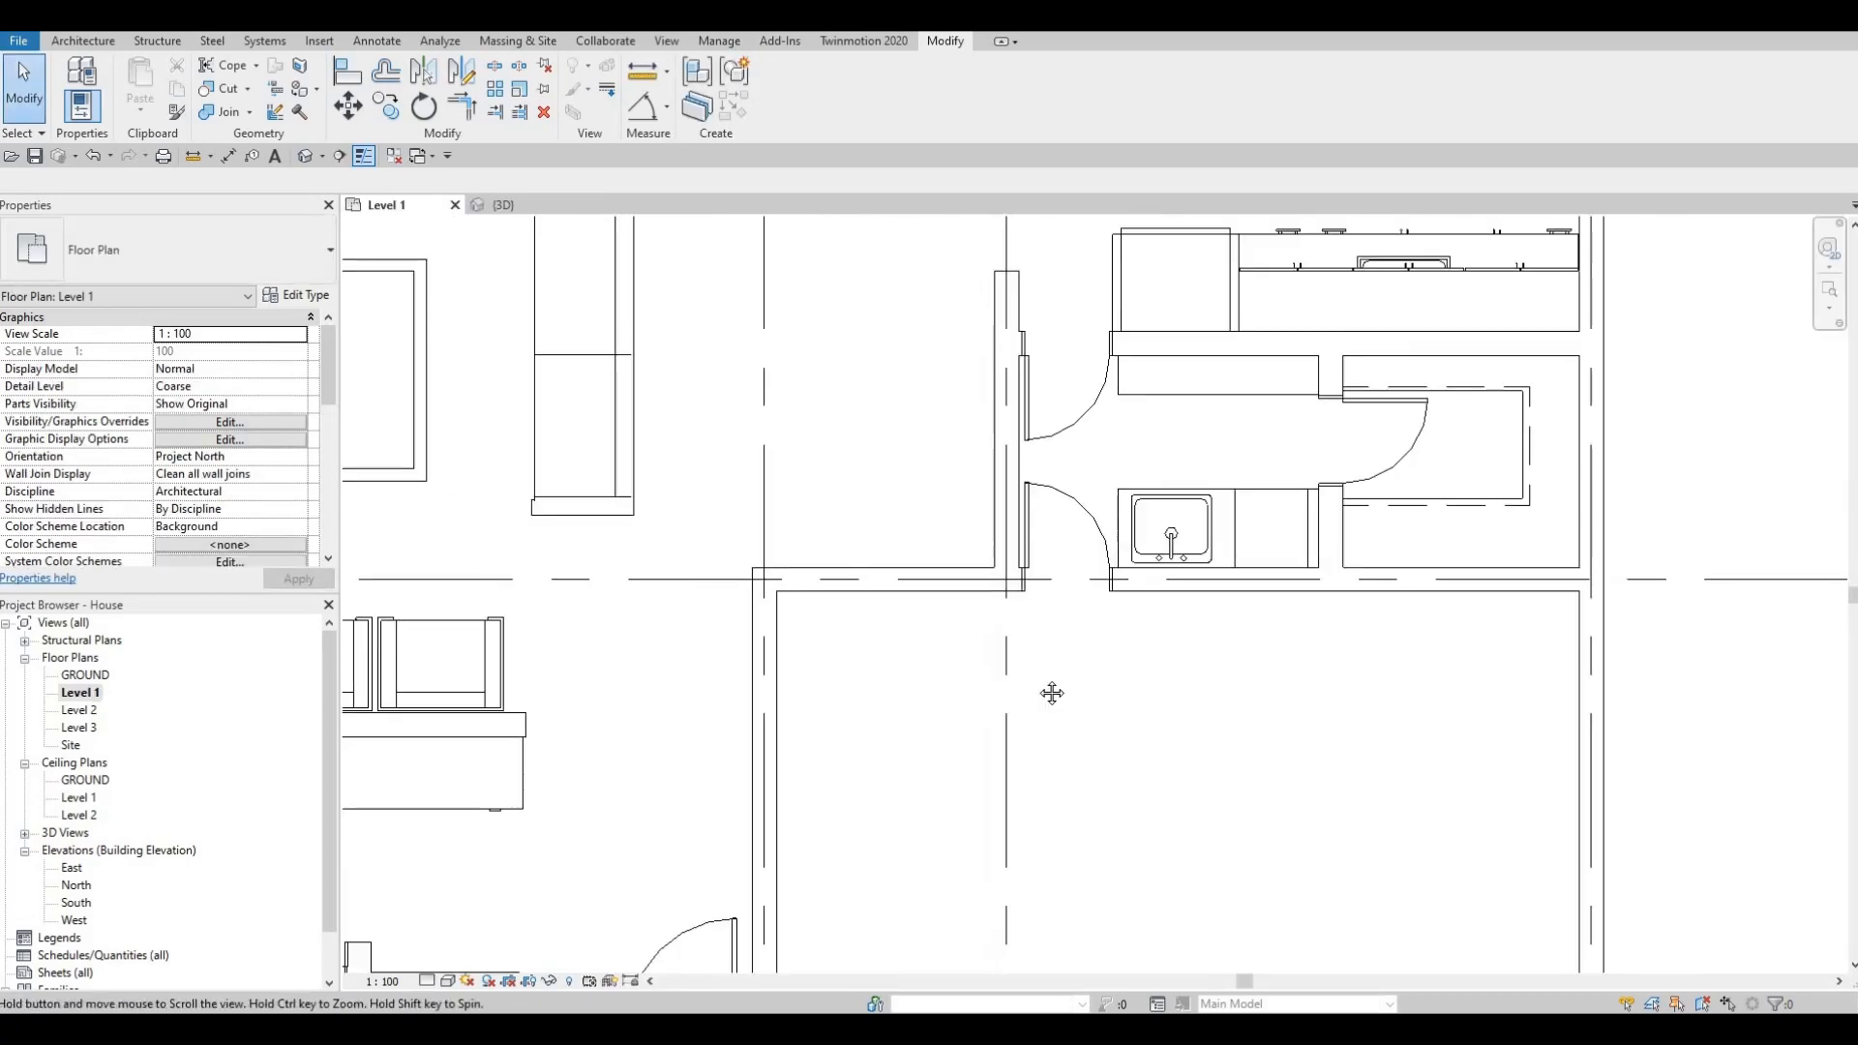
pyautogui.moveTo(1041, 742); pyautogui.dragTo(1062, 708, button='middle')
pyautogui.scroll(-2, 1027, 743)
pyautogui.press('Escape')
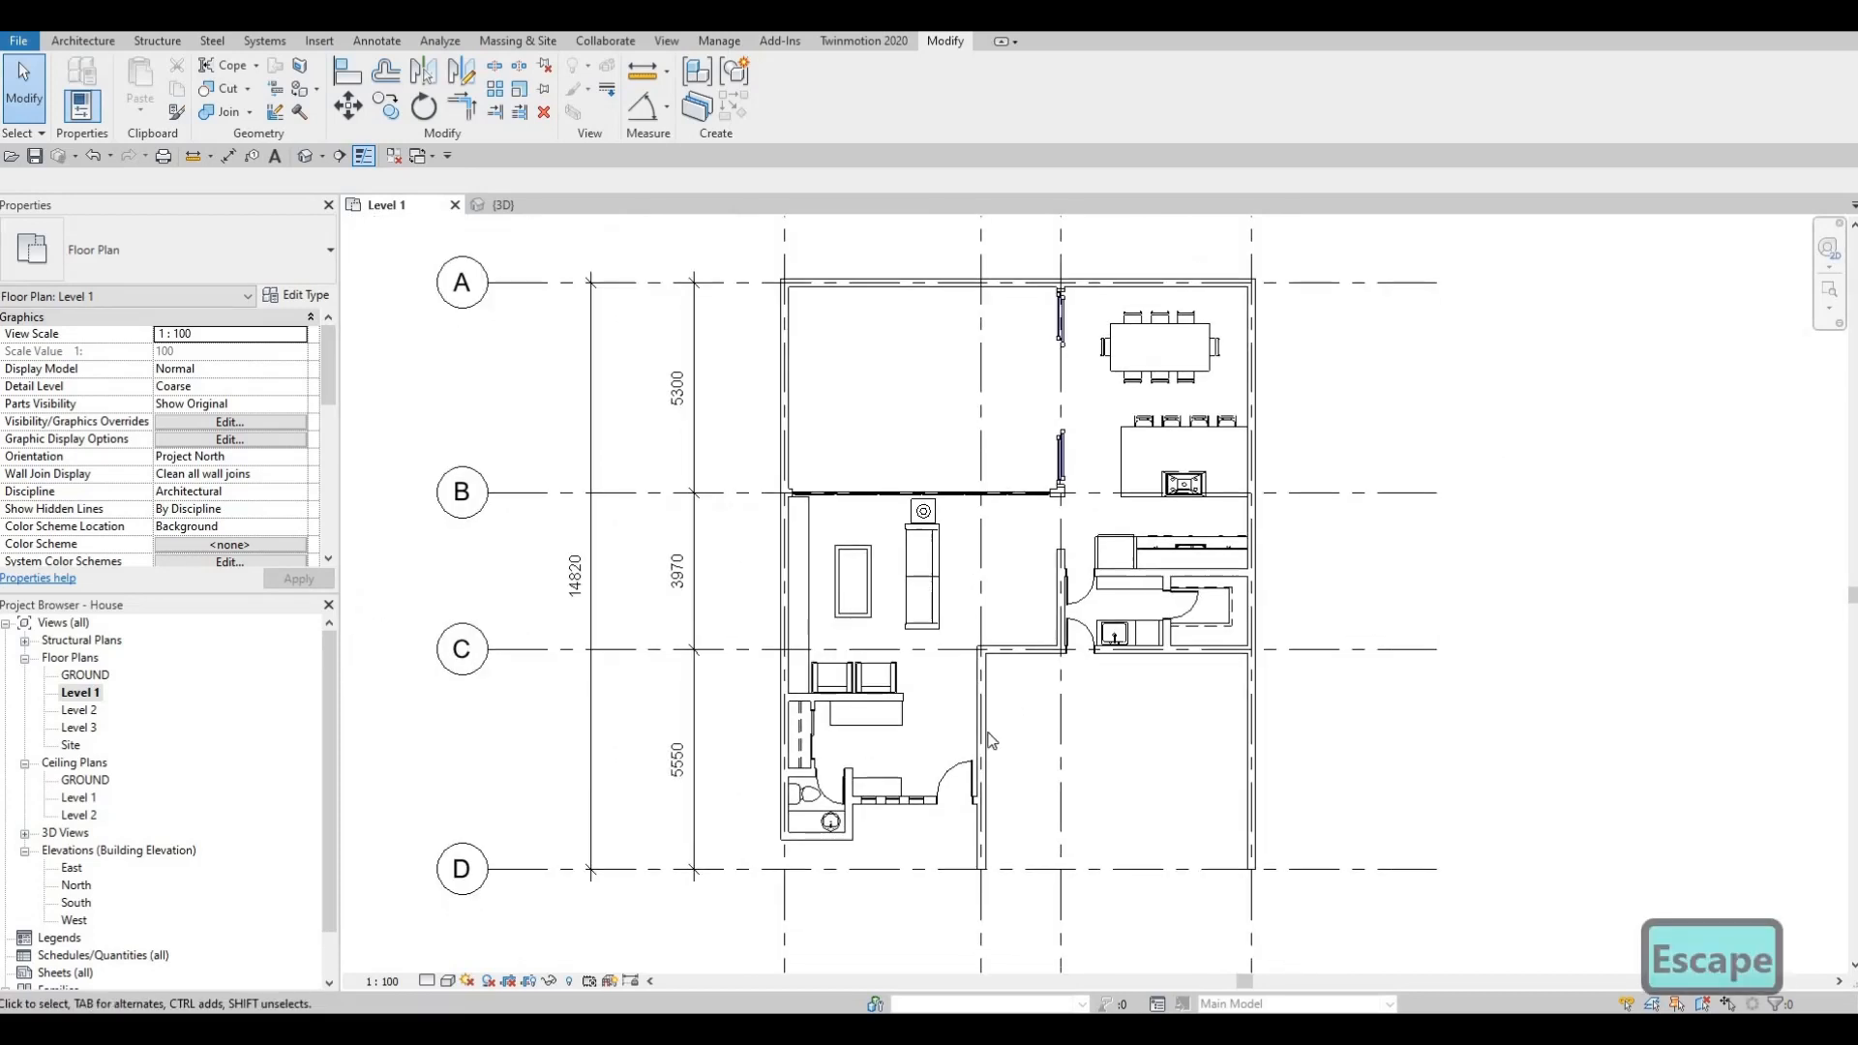
pyautogui.scroll(3, 987, 731)
pyautogui.scroll(-2, 1042, 577)
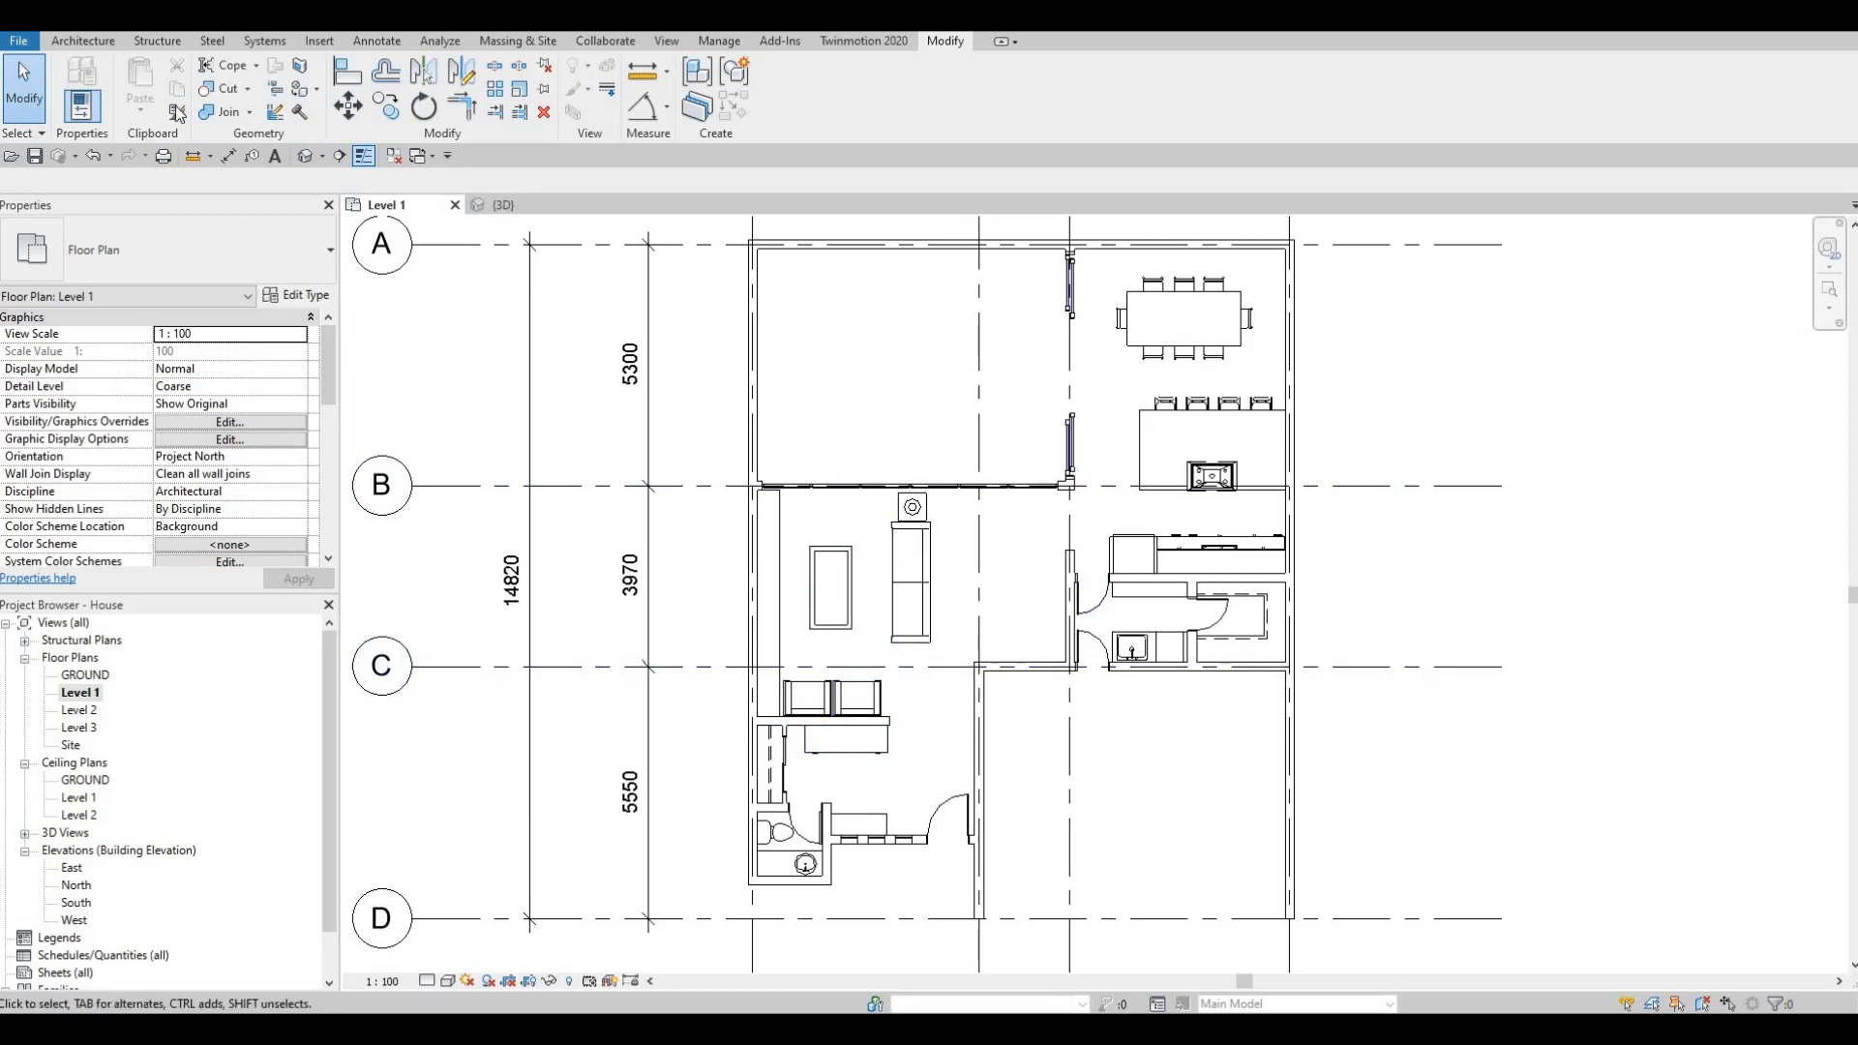
# Start an architectural floor on Level 1 and duplicate the Generic Floor - 400mm type as FLOOR 1.
pyautogui.click(89, 43)
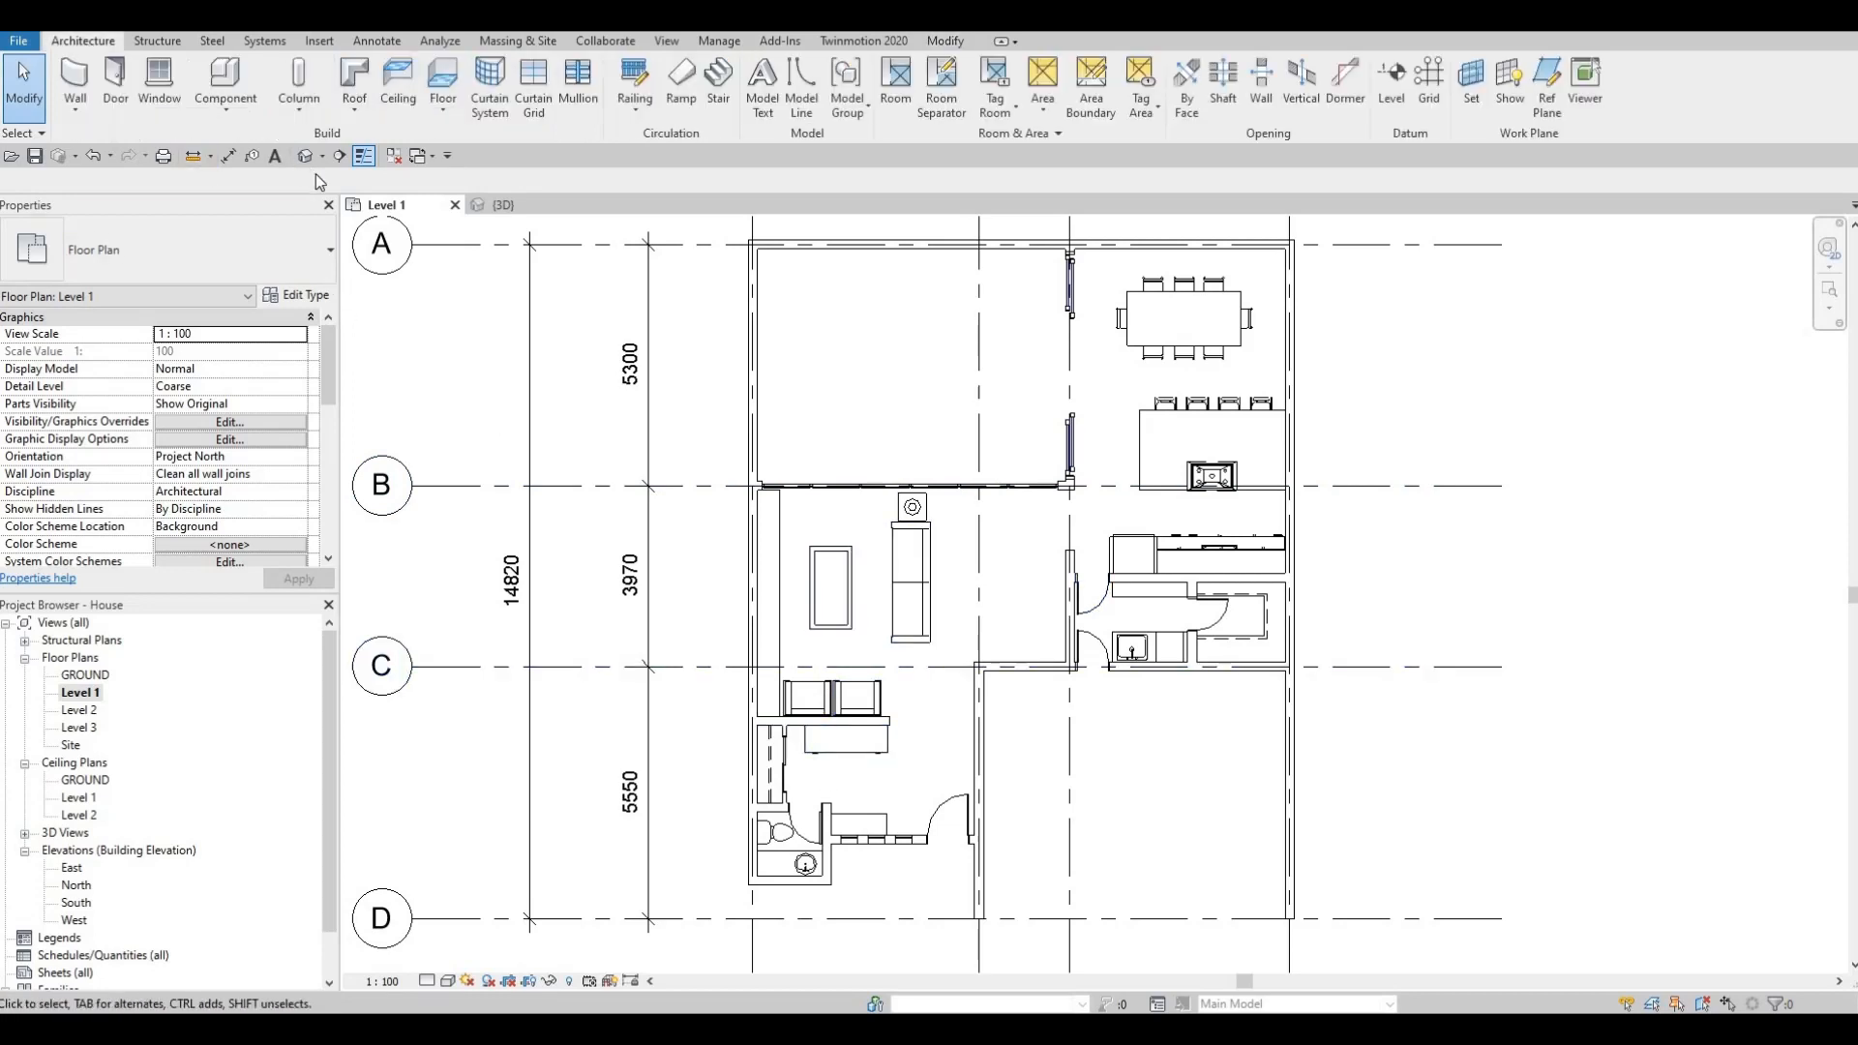
pyautogui.click(440, 79)
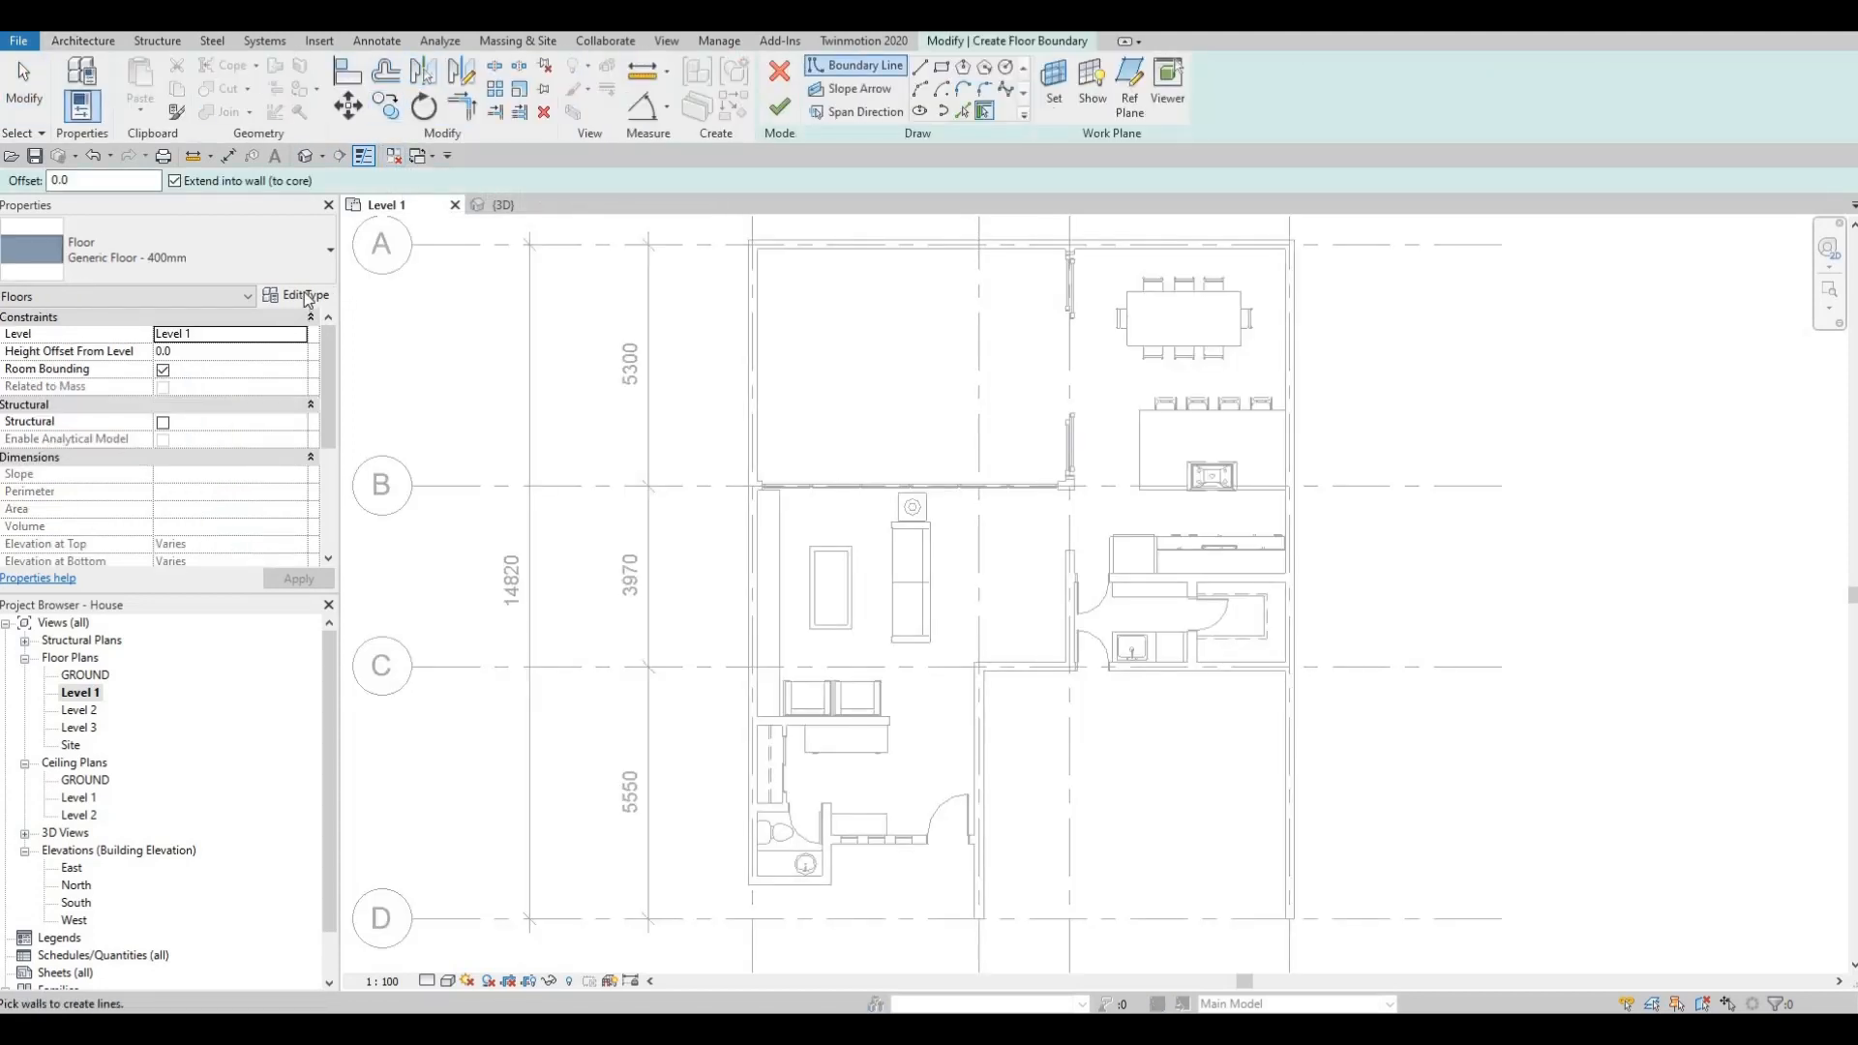
pyautogui.click(298, 295)
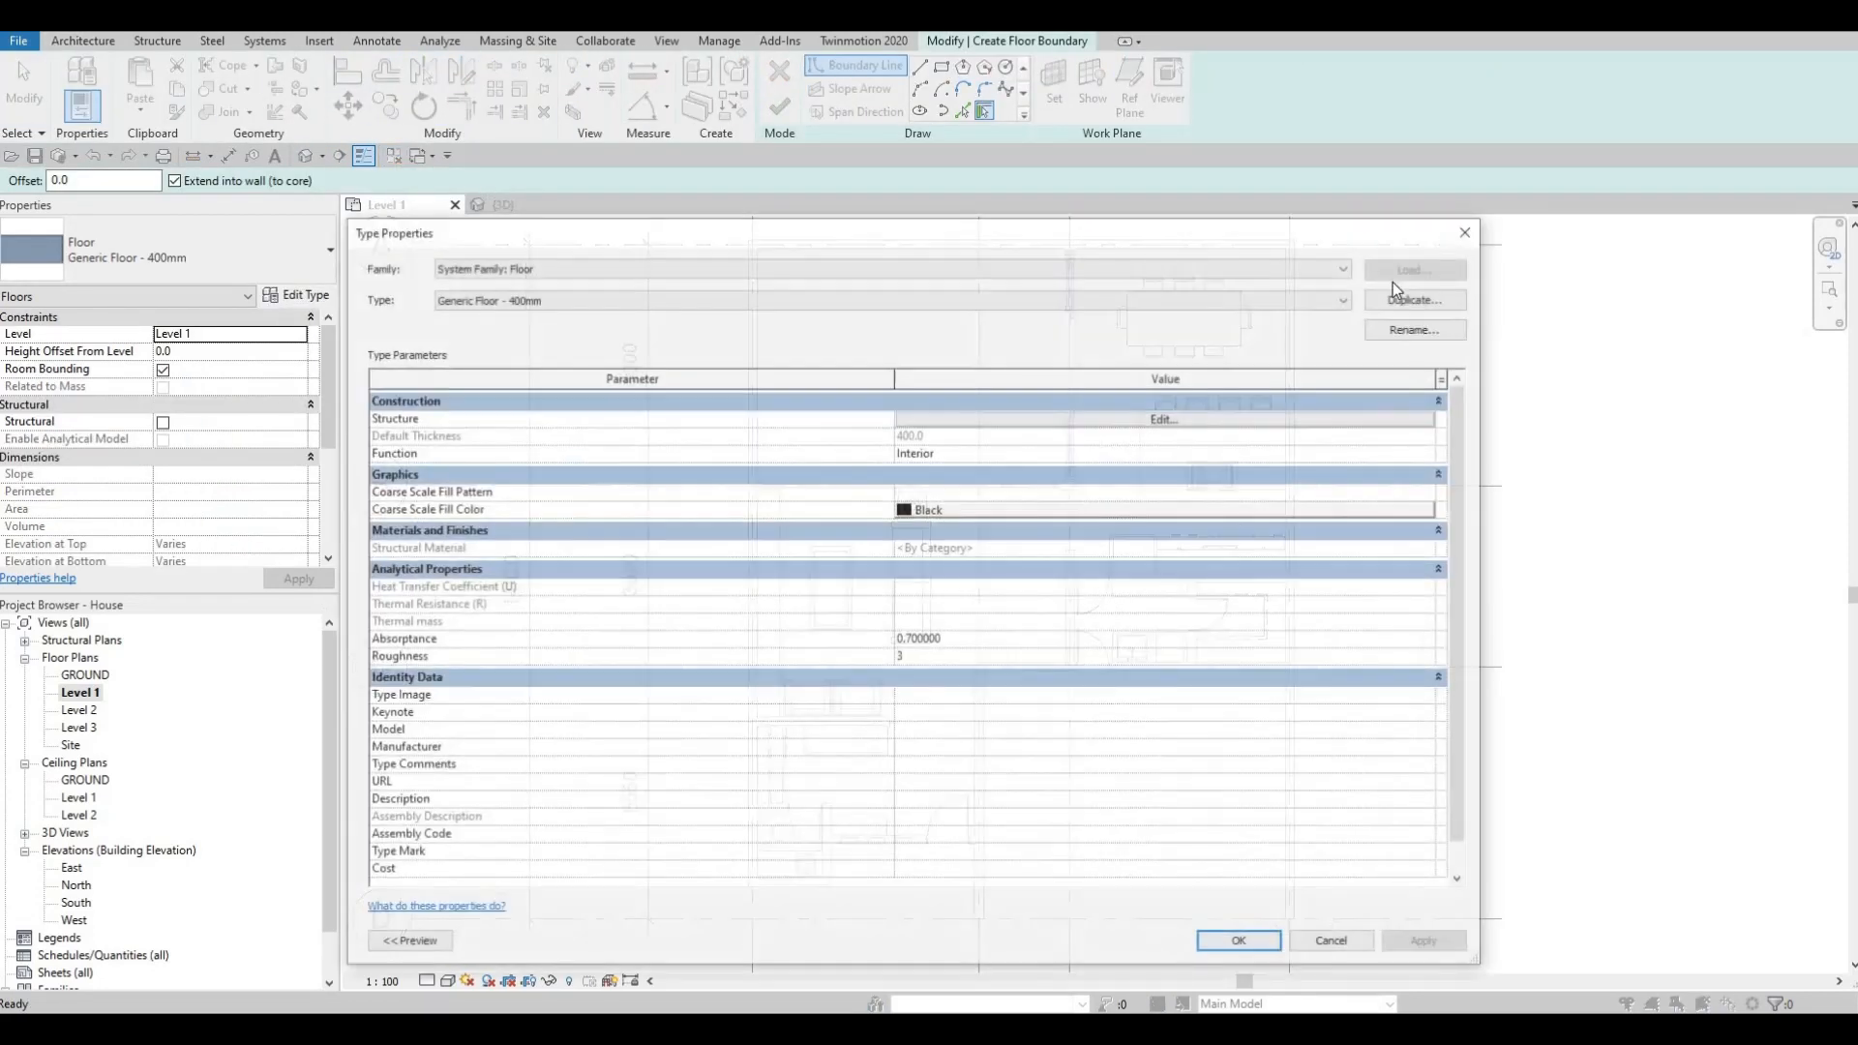
pyautogui.click(1418, 298)
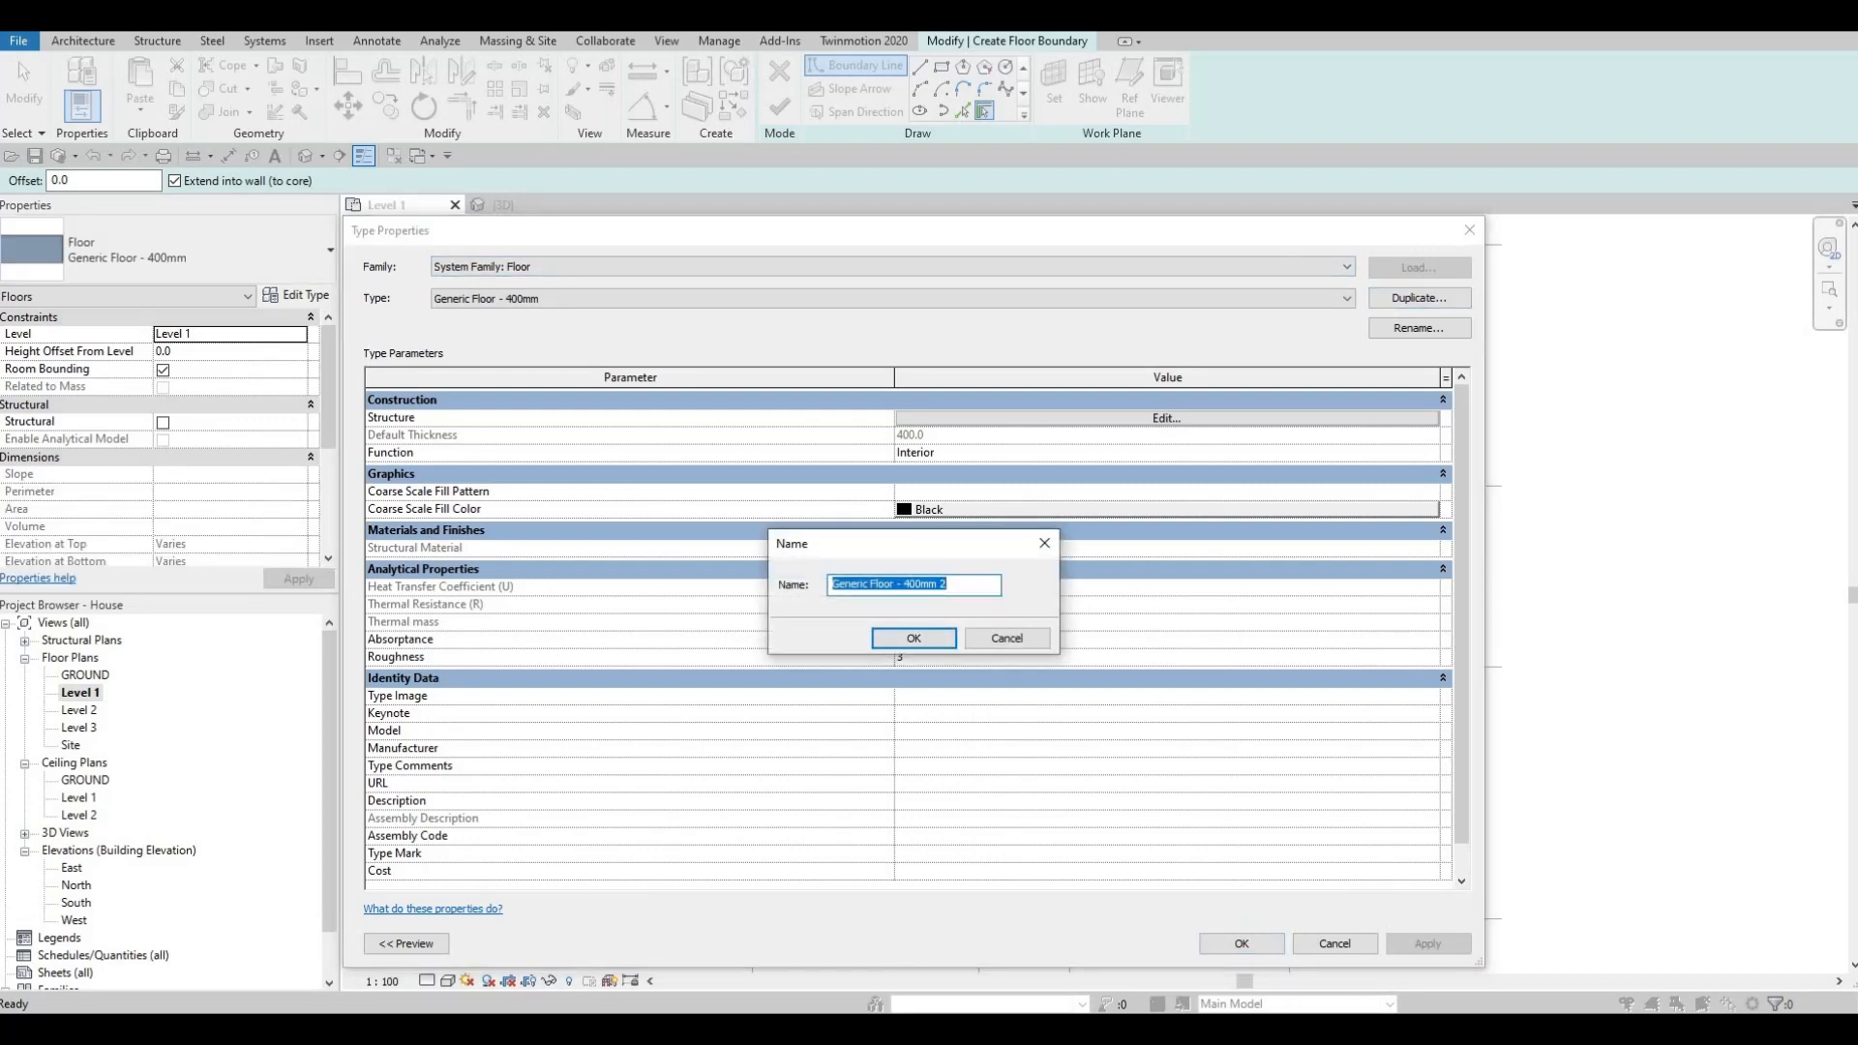
pyautogui.write('FLOOR 1')
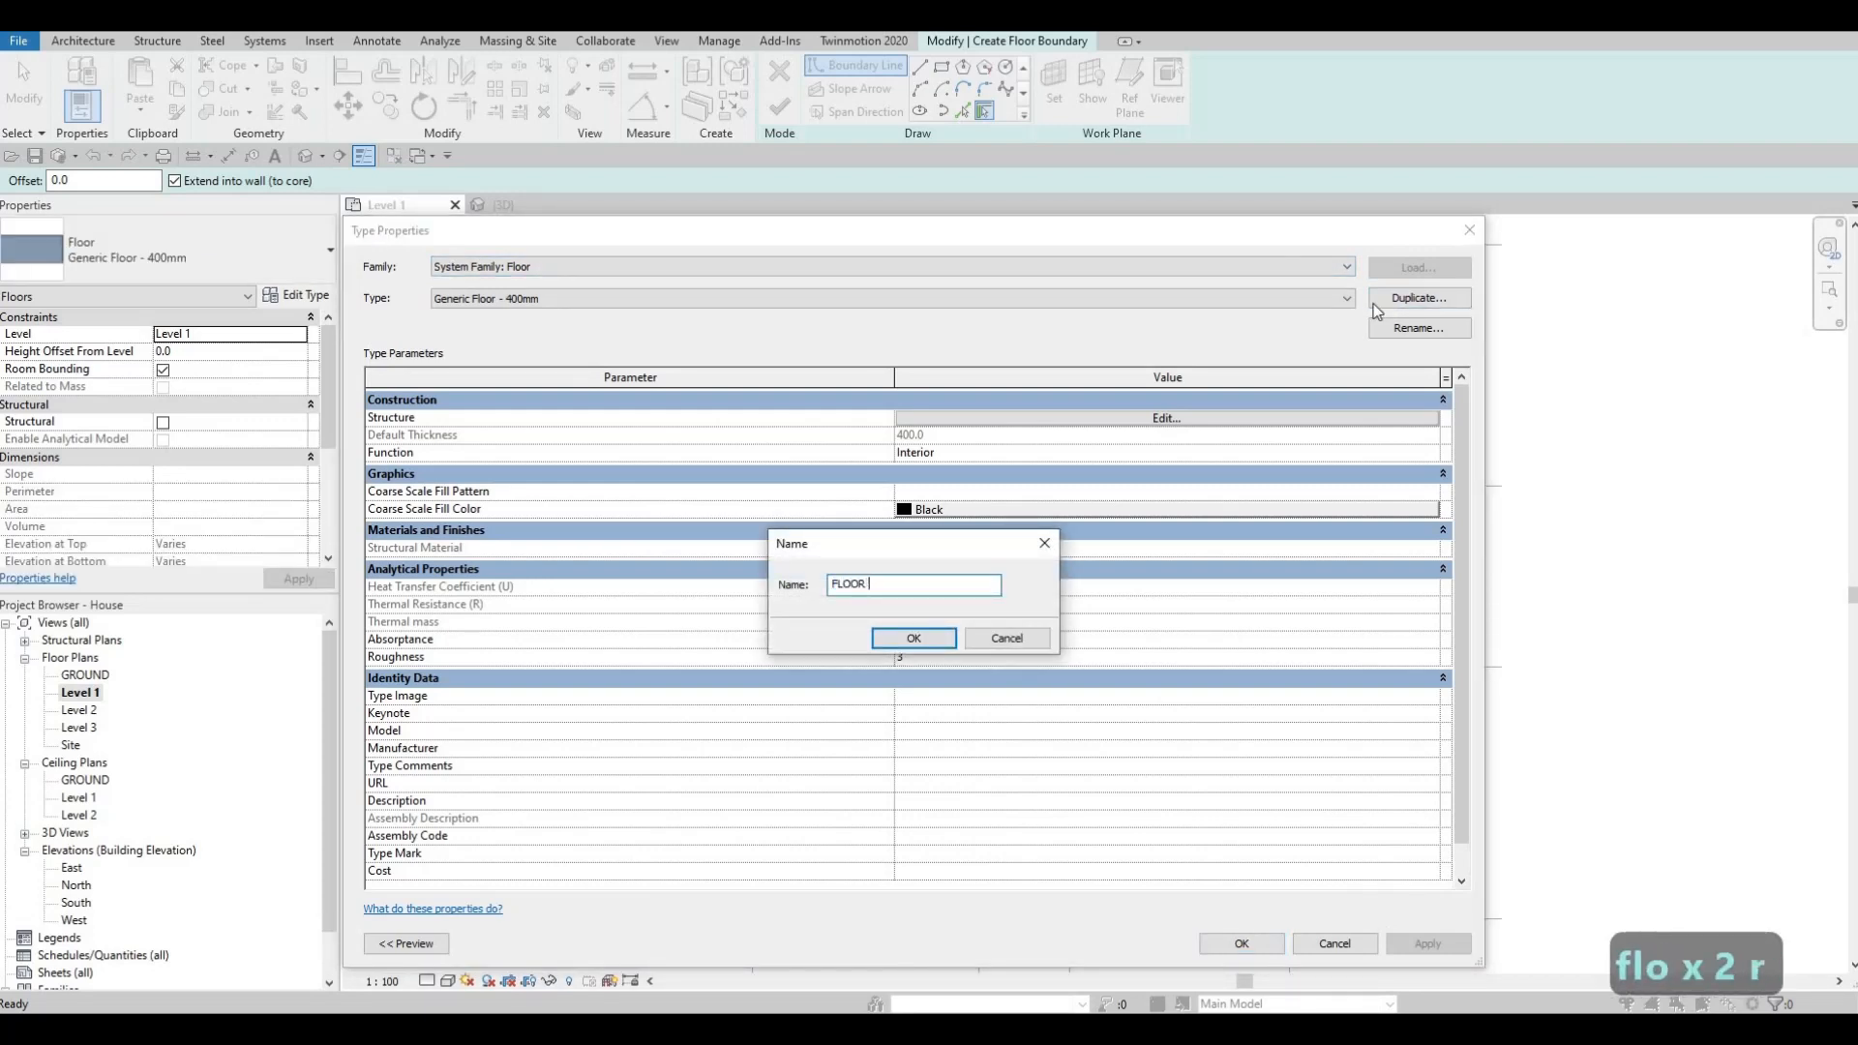
pyautogui.click(913, 638)
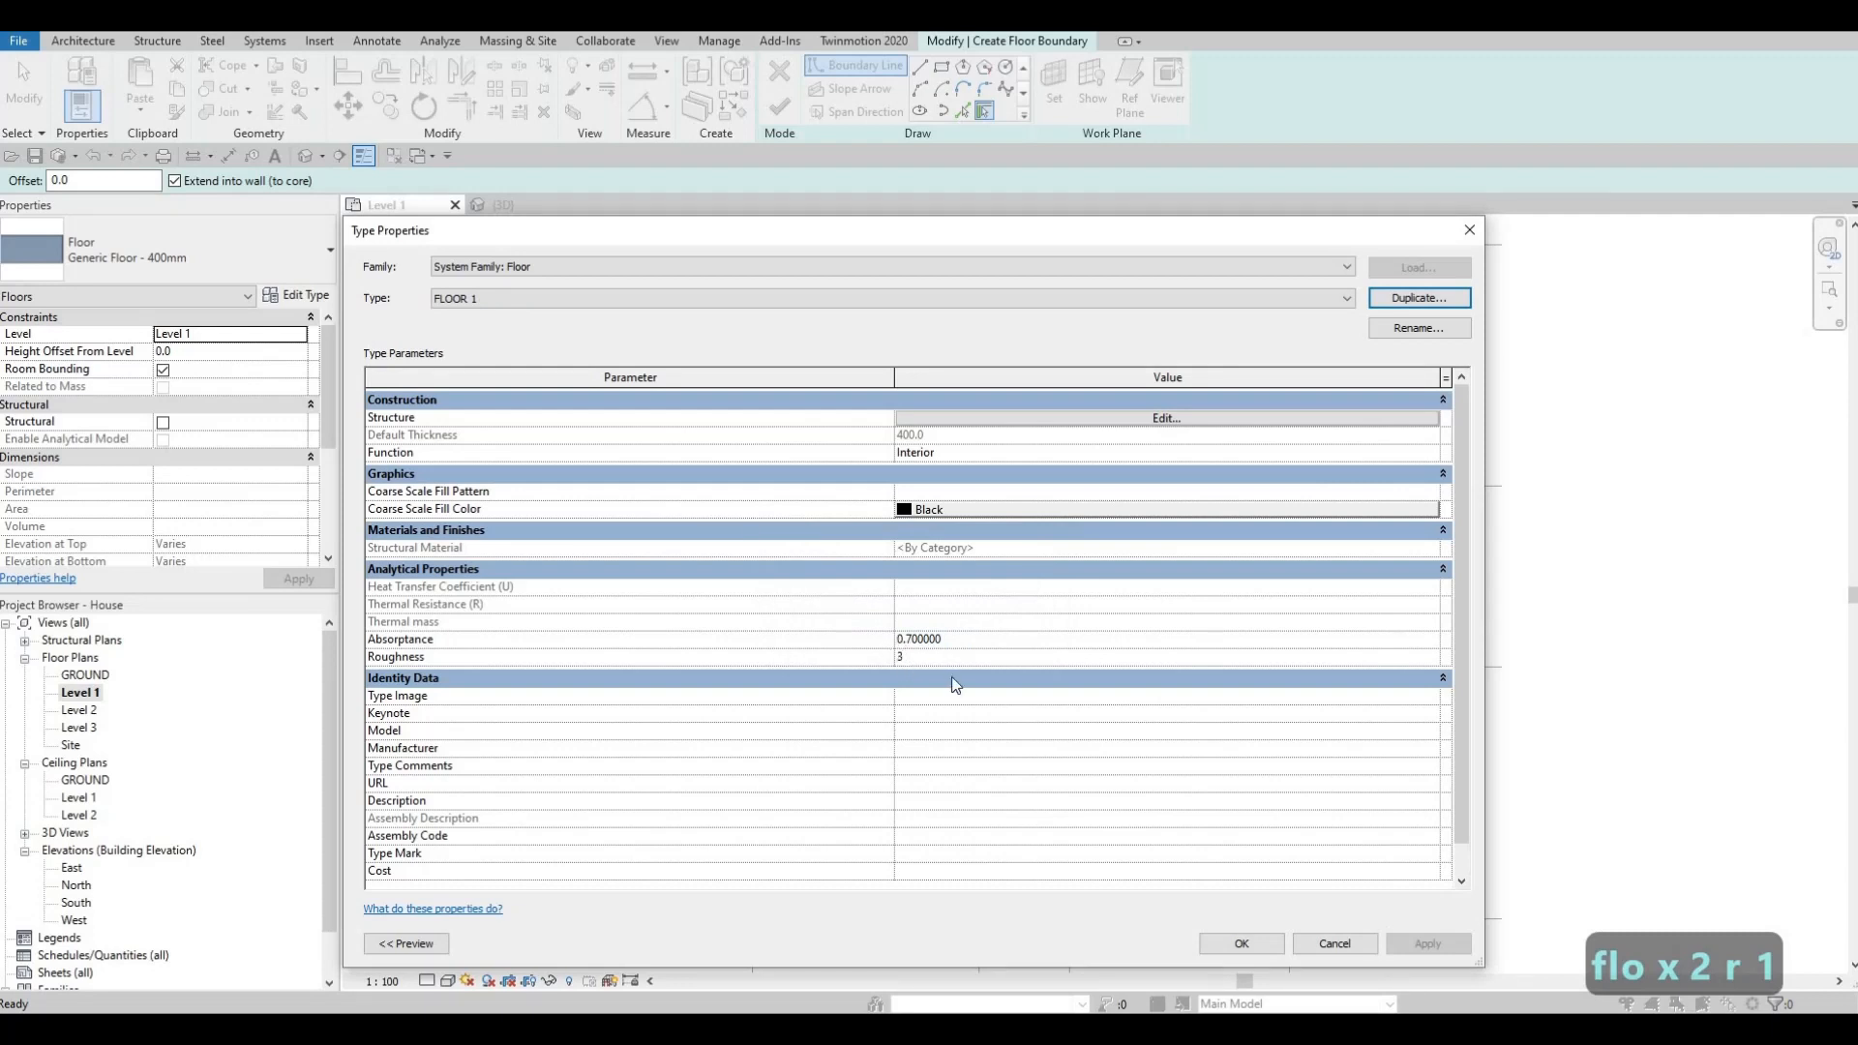
# Open FLOOR 1's layer structure and set the structure layer's thickness to 200.
pyautogui.click(1152, 426)
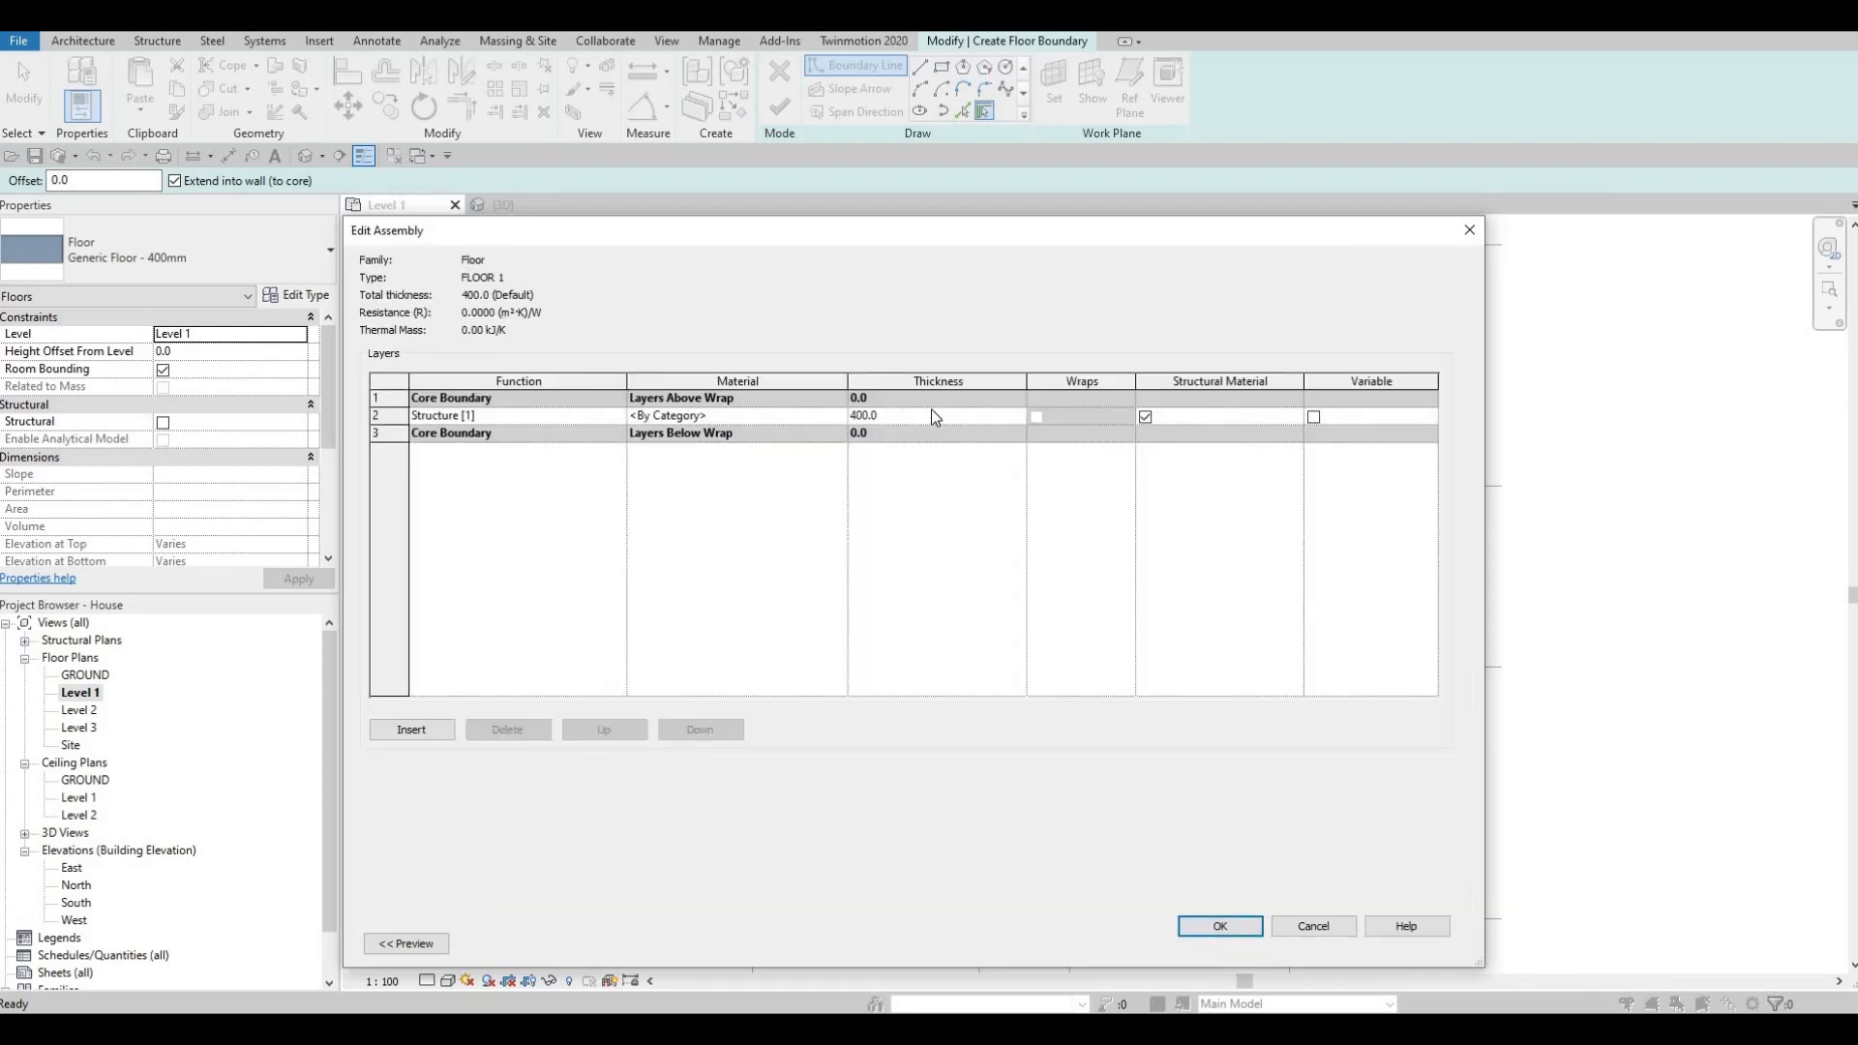
pyautogui.write('200')
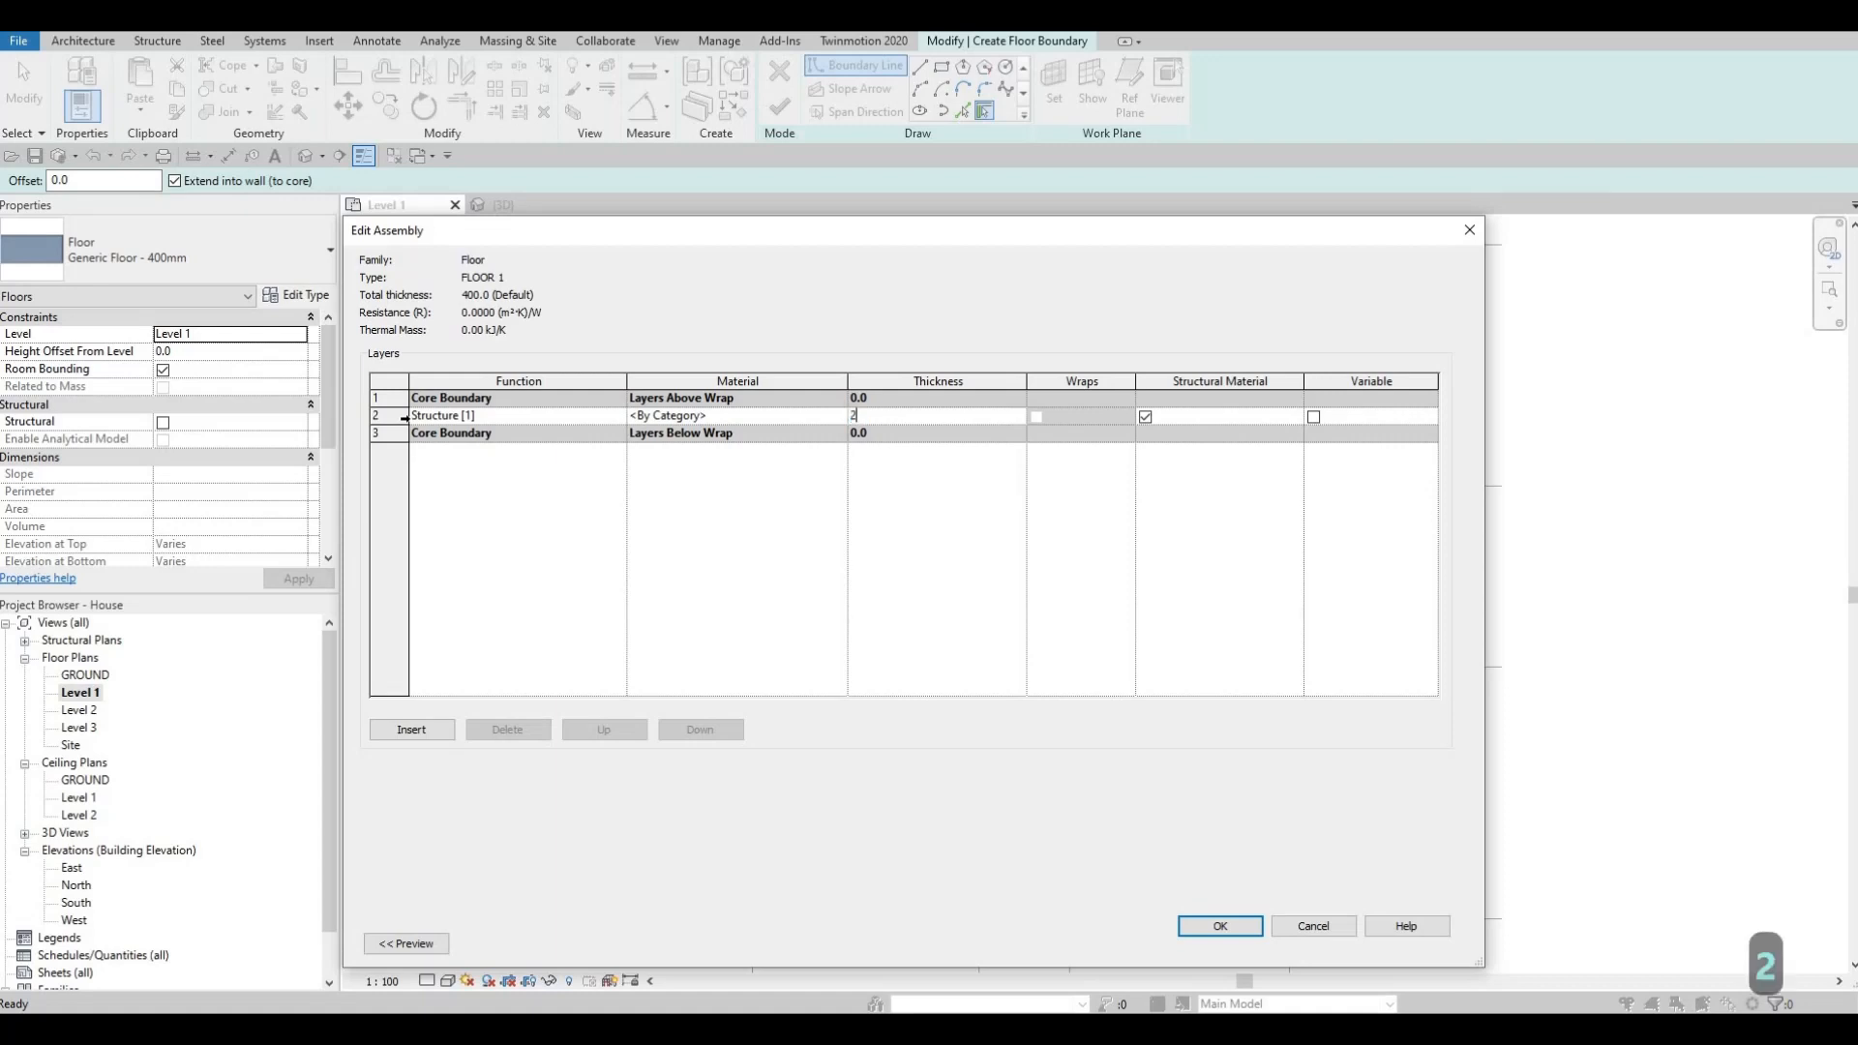
pyautogui.click(752, 418)
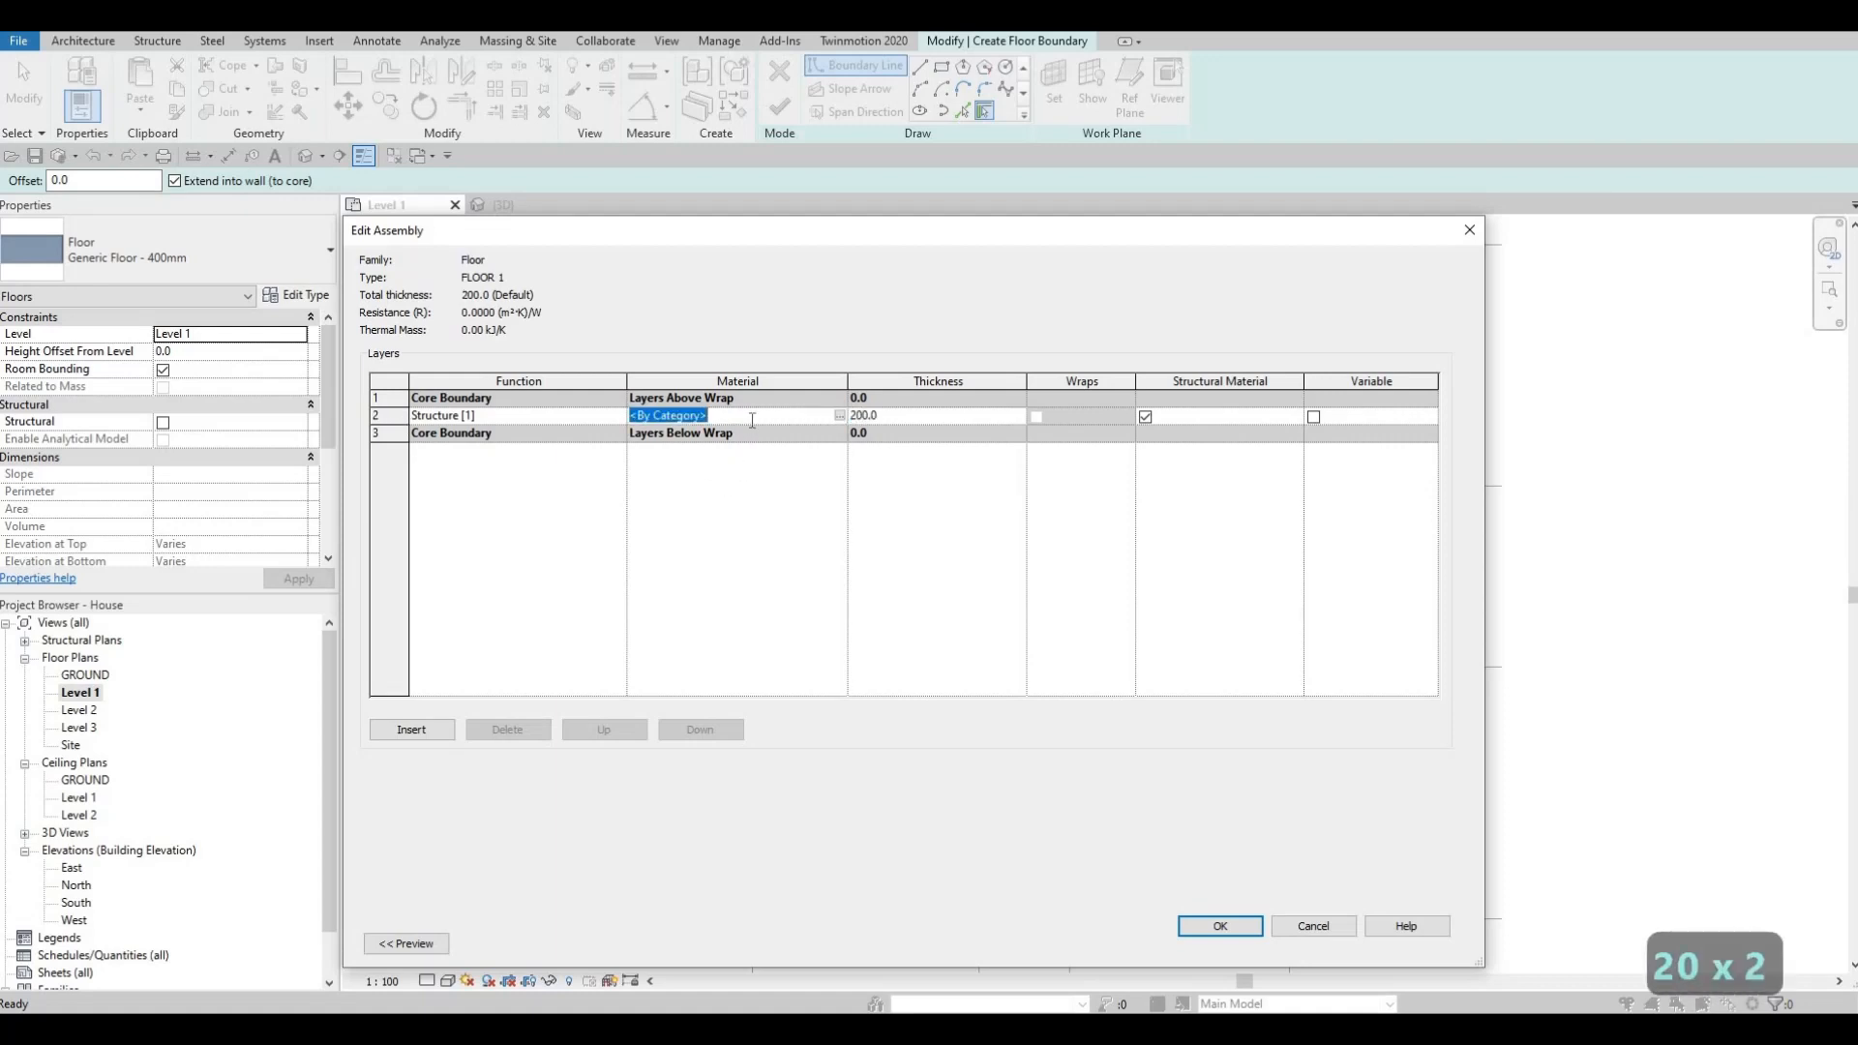
# Assign the Rubble material from the Stone category of AEC Materials to FLOOR 1's structure layer and accept the type settings.
pyautogui.click(839, 419)
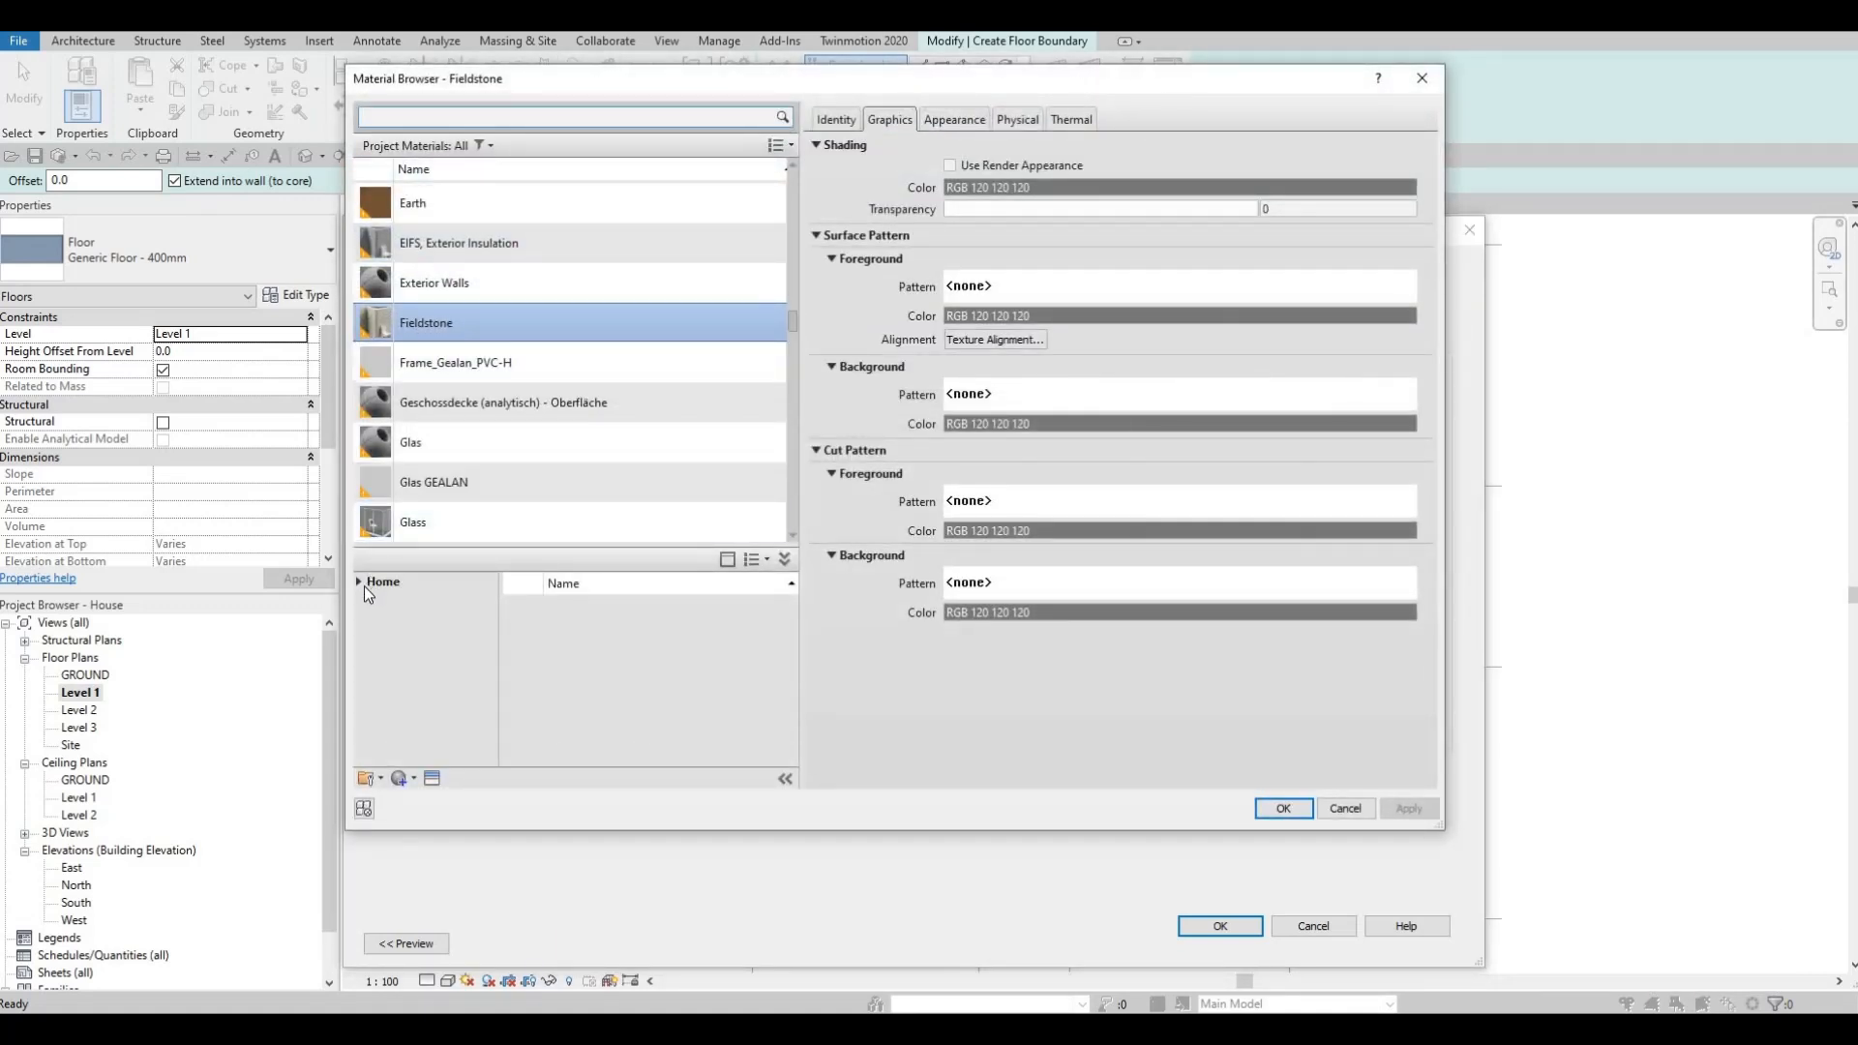
pyautogui.click(366, 583)
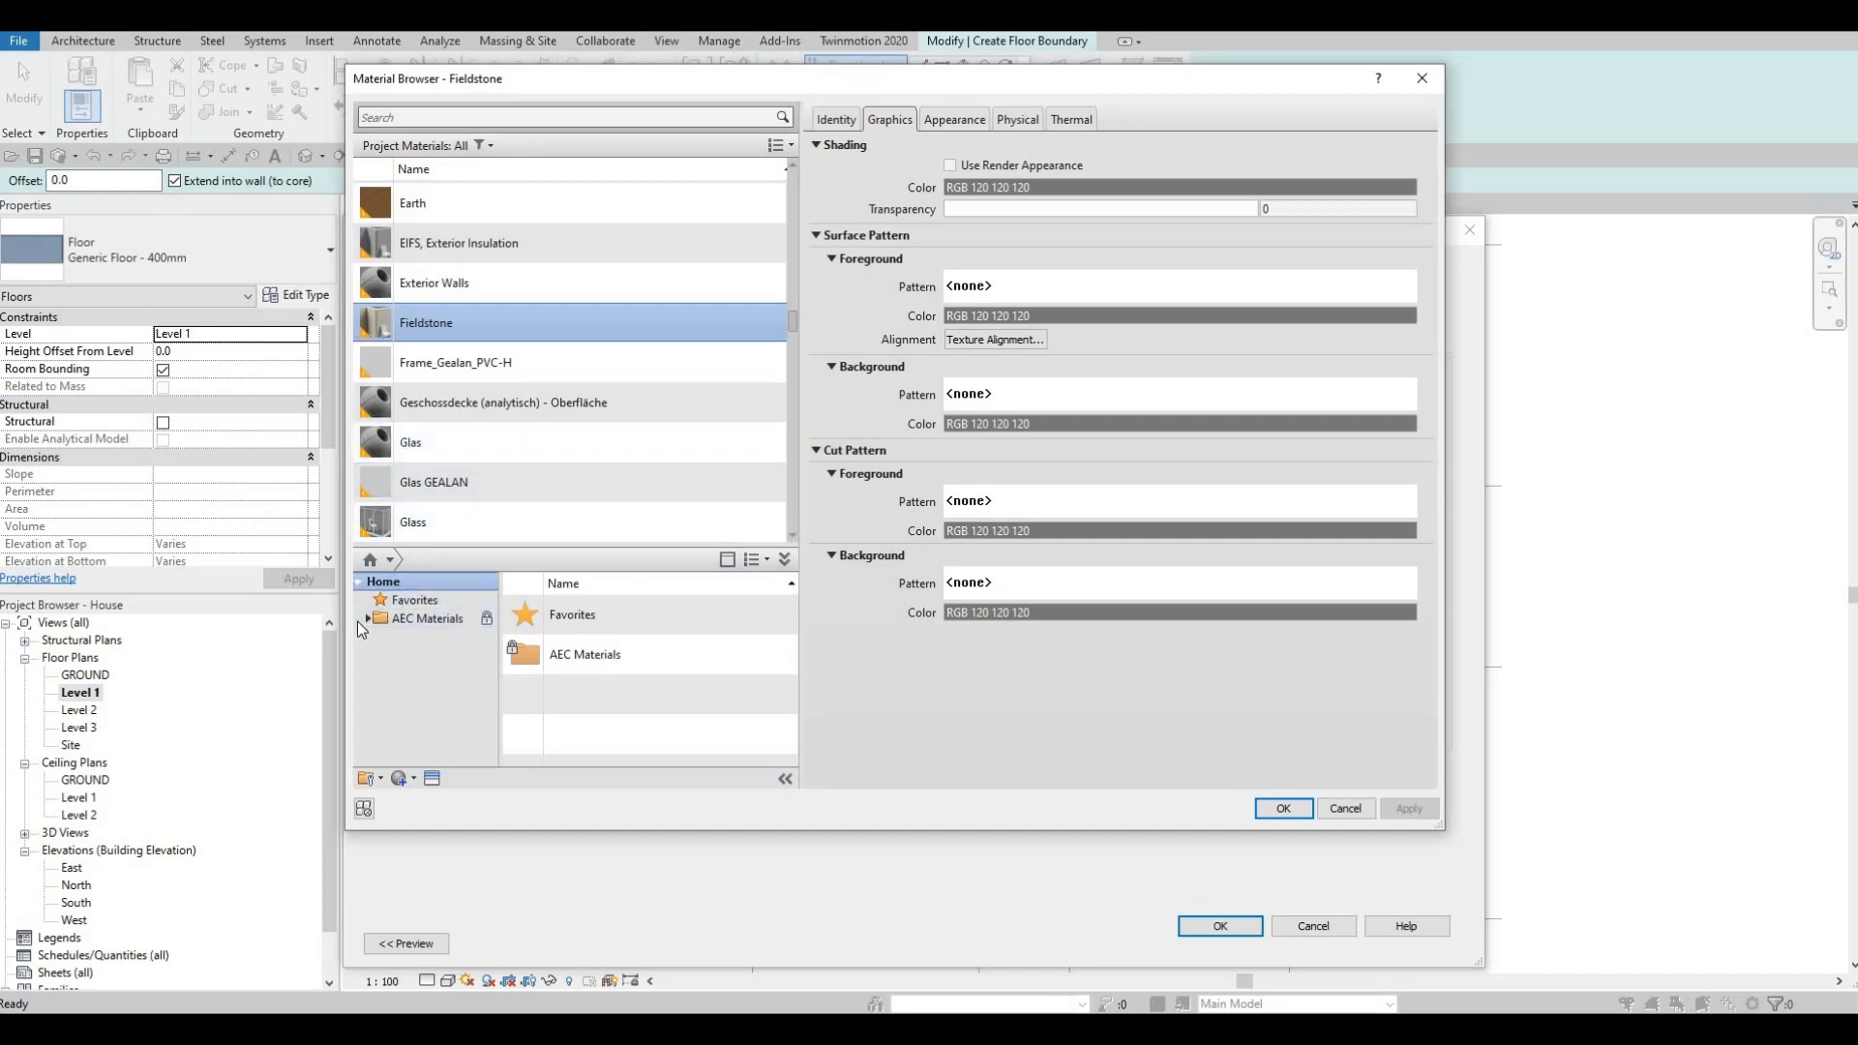
pyautogui.click(359, 620)
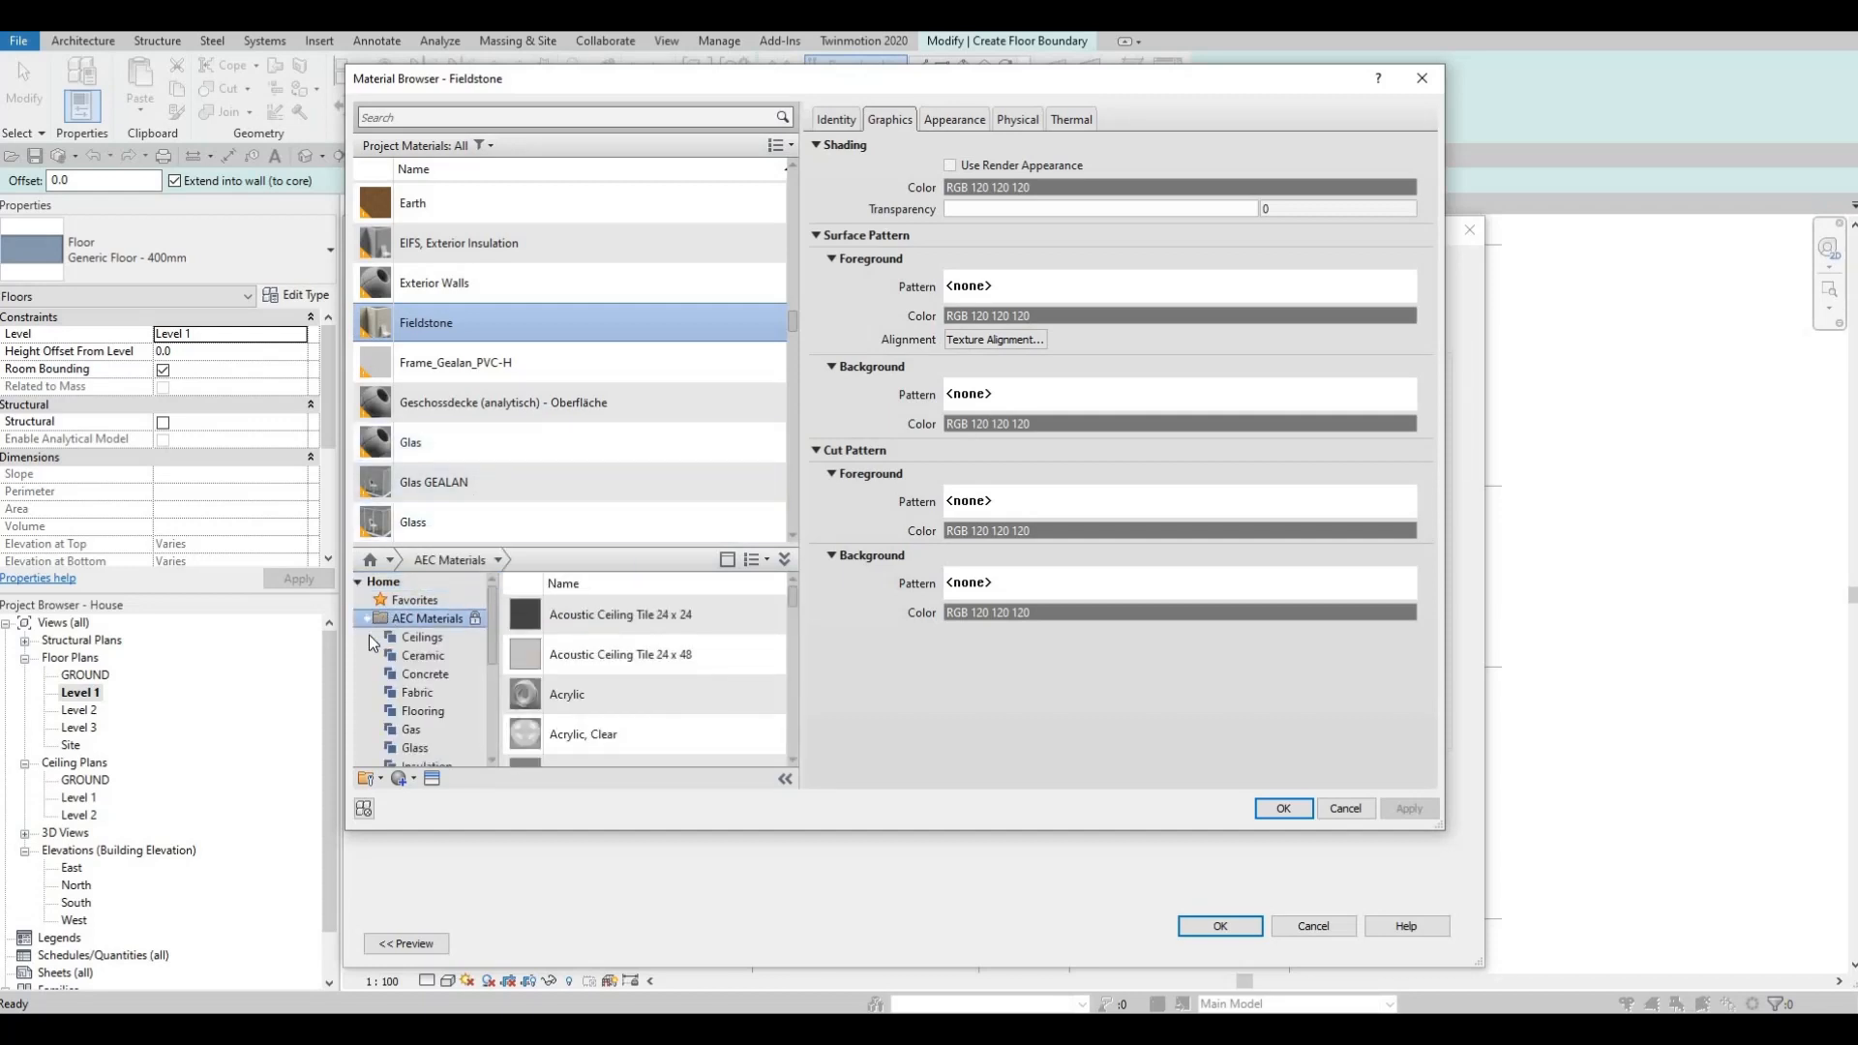
pyautogui.scroll(-4, 369, 635)
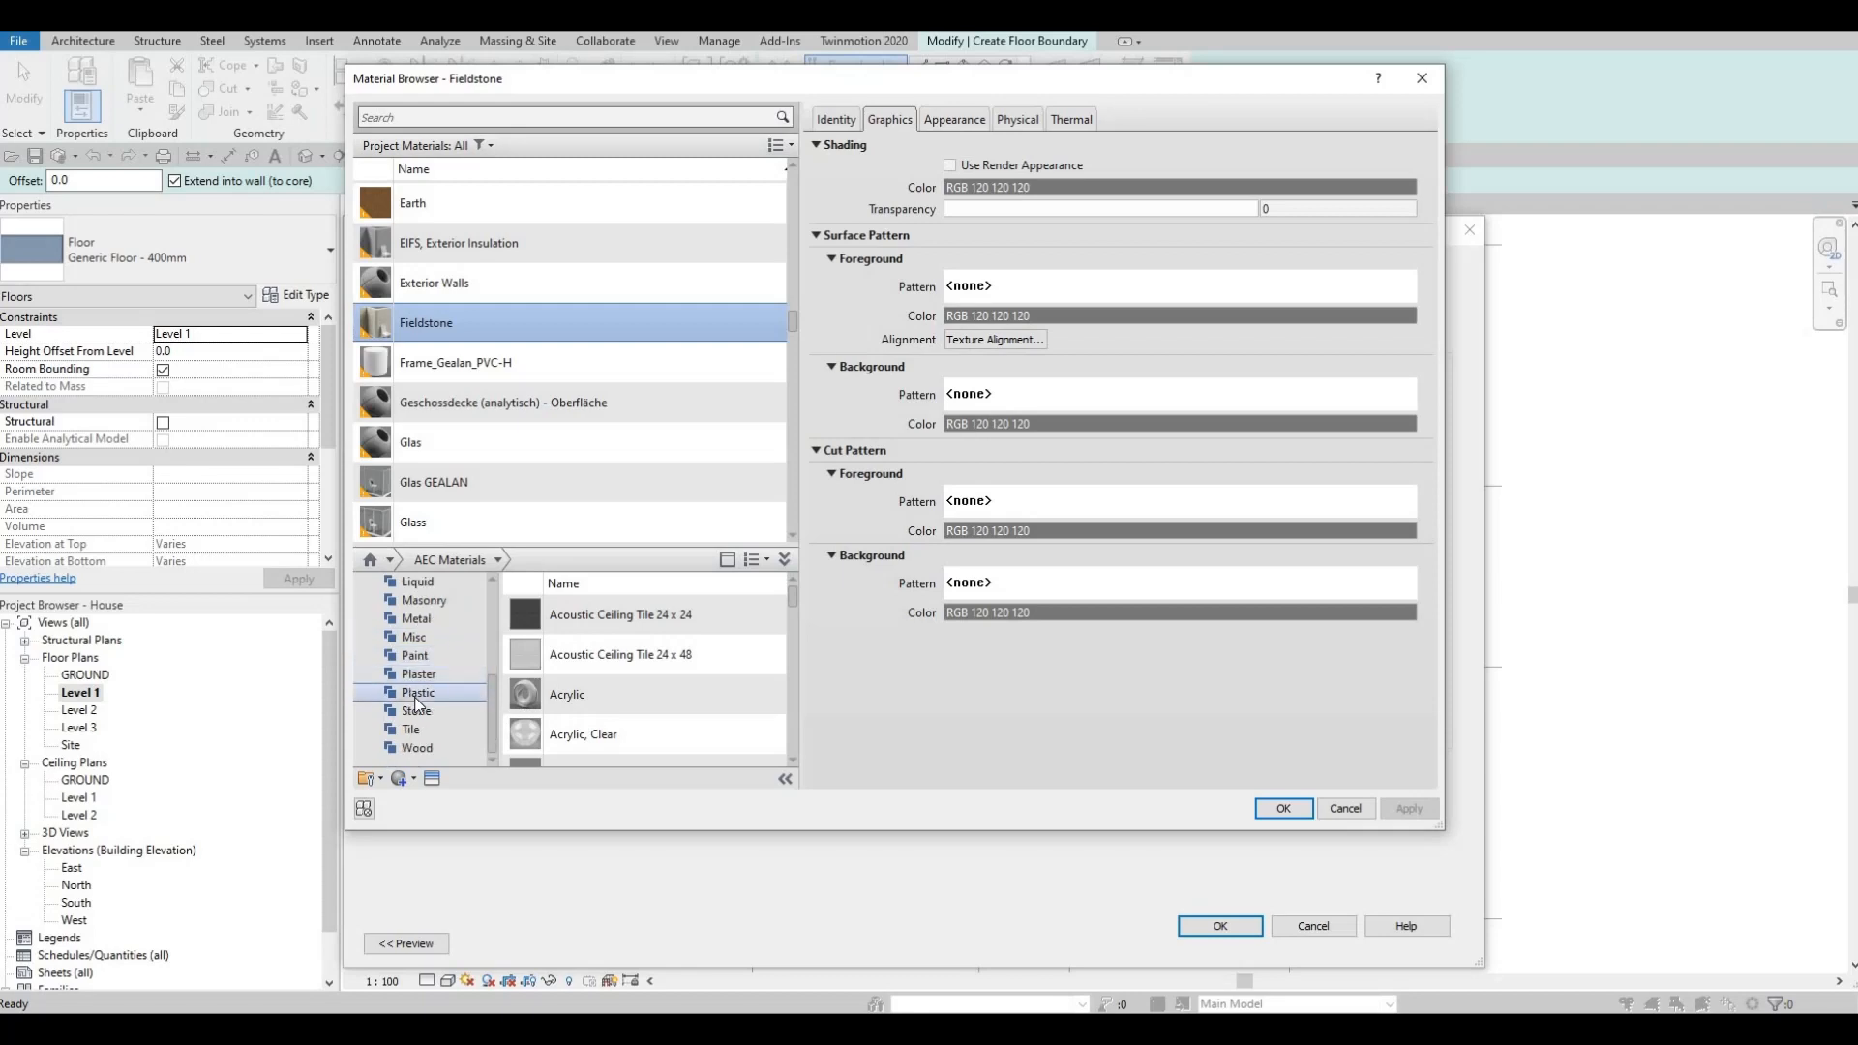
pyautogui.scroll(1, 417, 704)
pyautogui.scroll(-1, 431, 747)
pyautogui.click(418, 711)
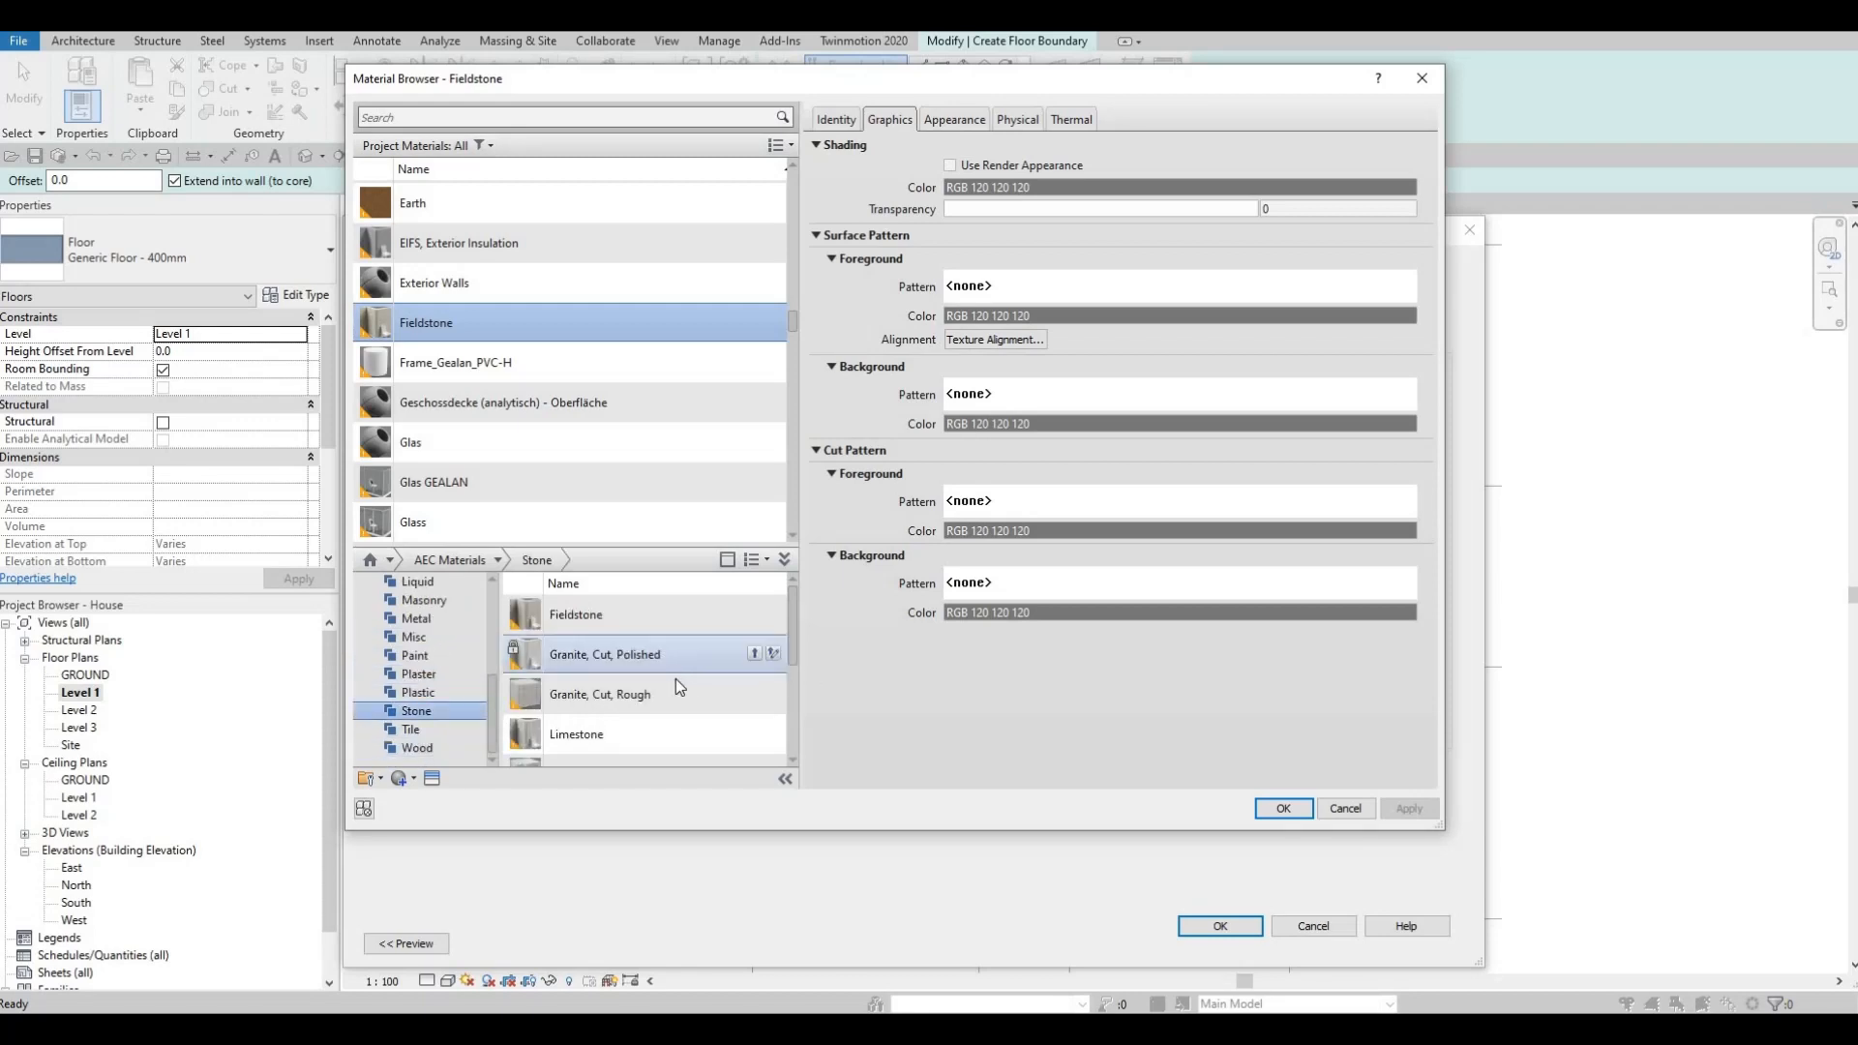
pyautogui.scroll(-3, 682, 680)
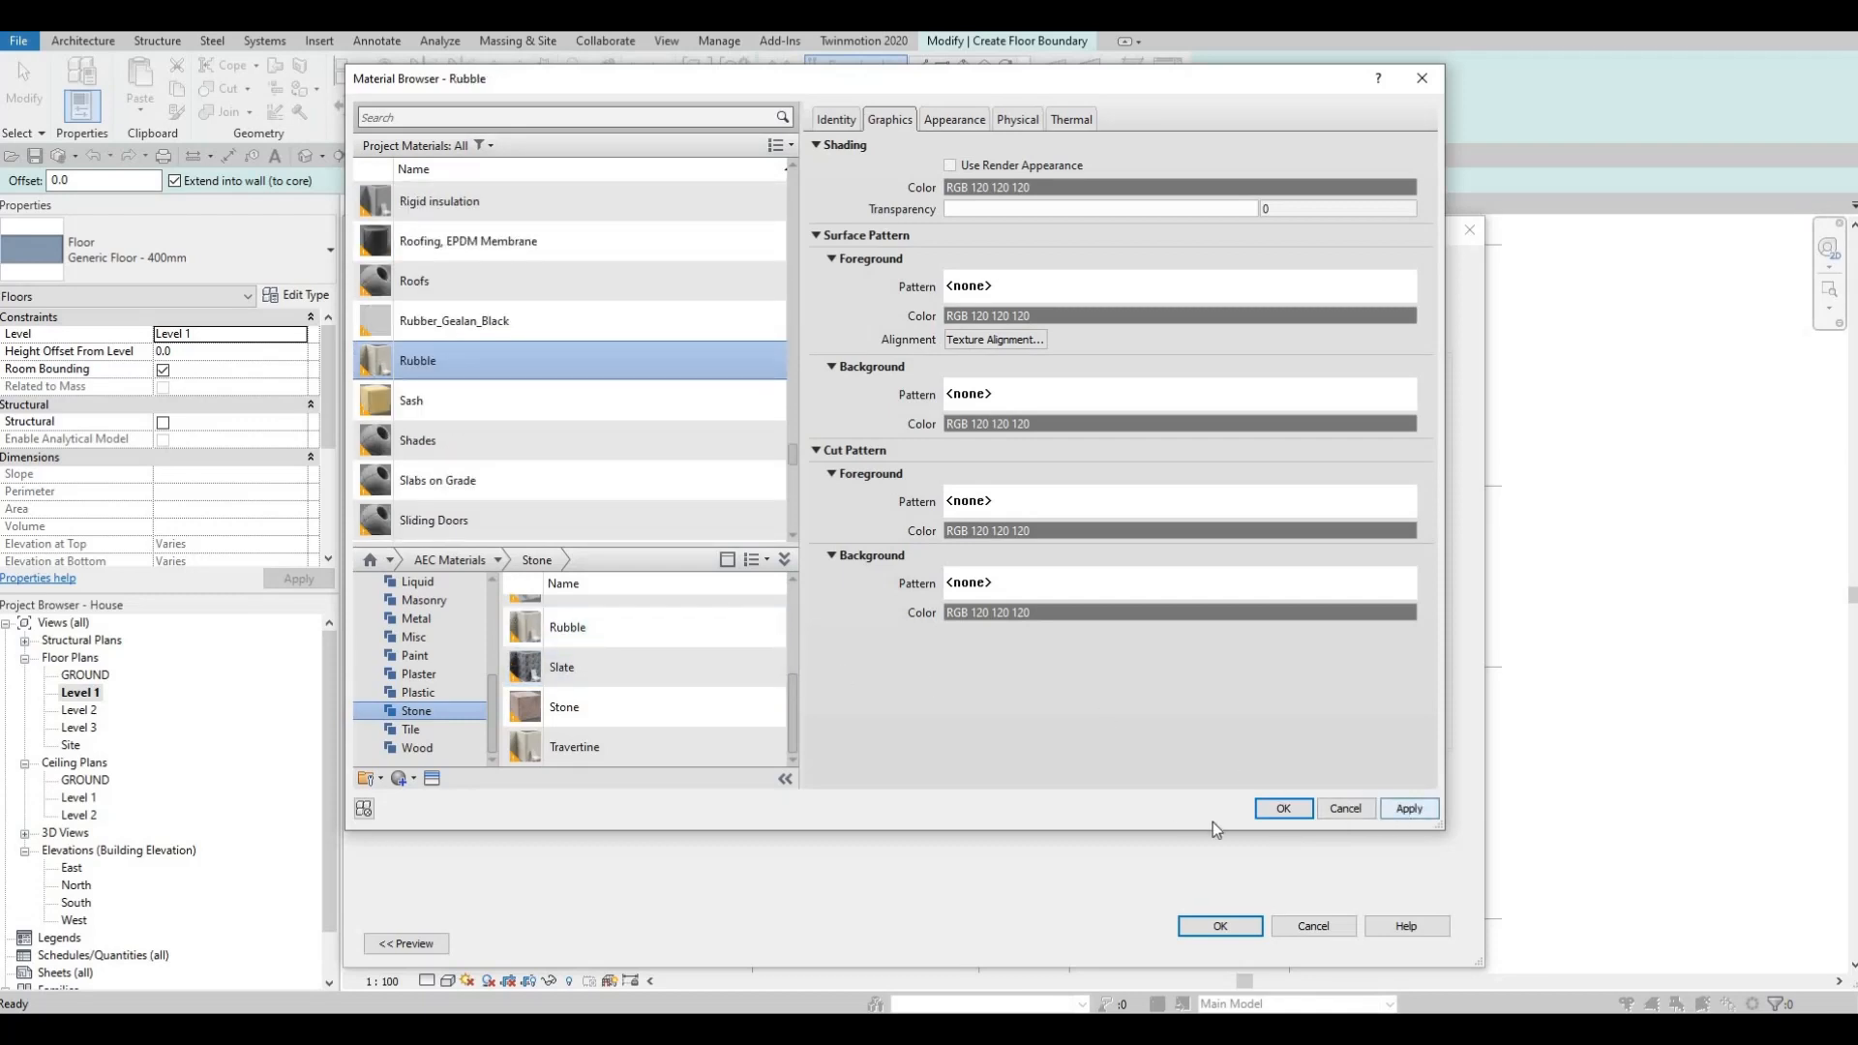
pyautogui.click(1283, 809)
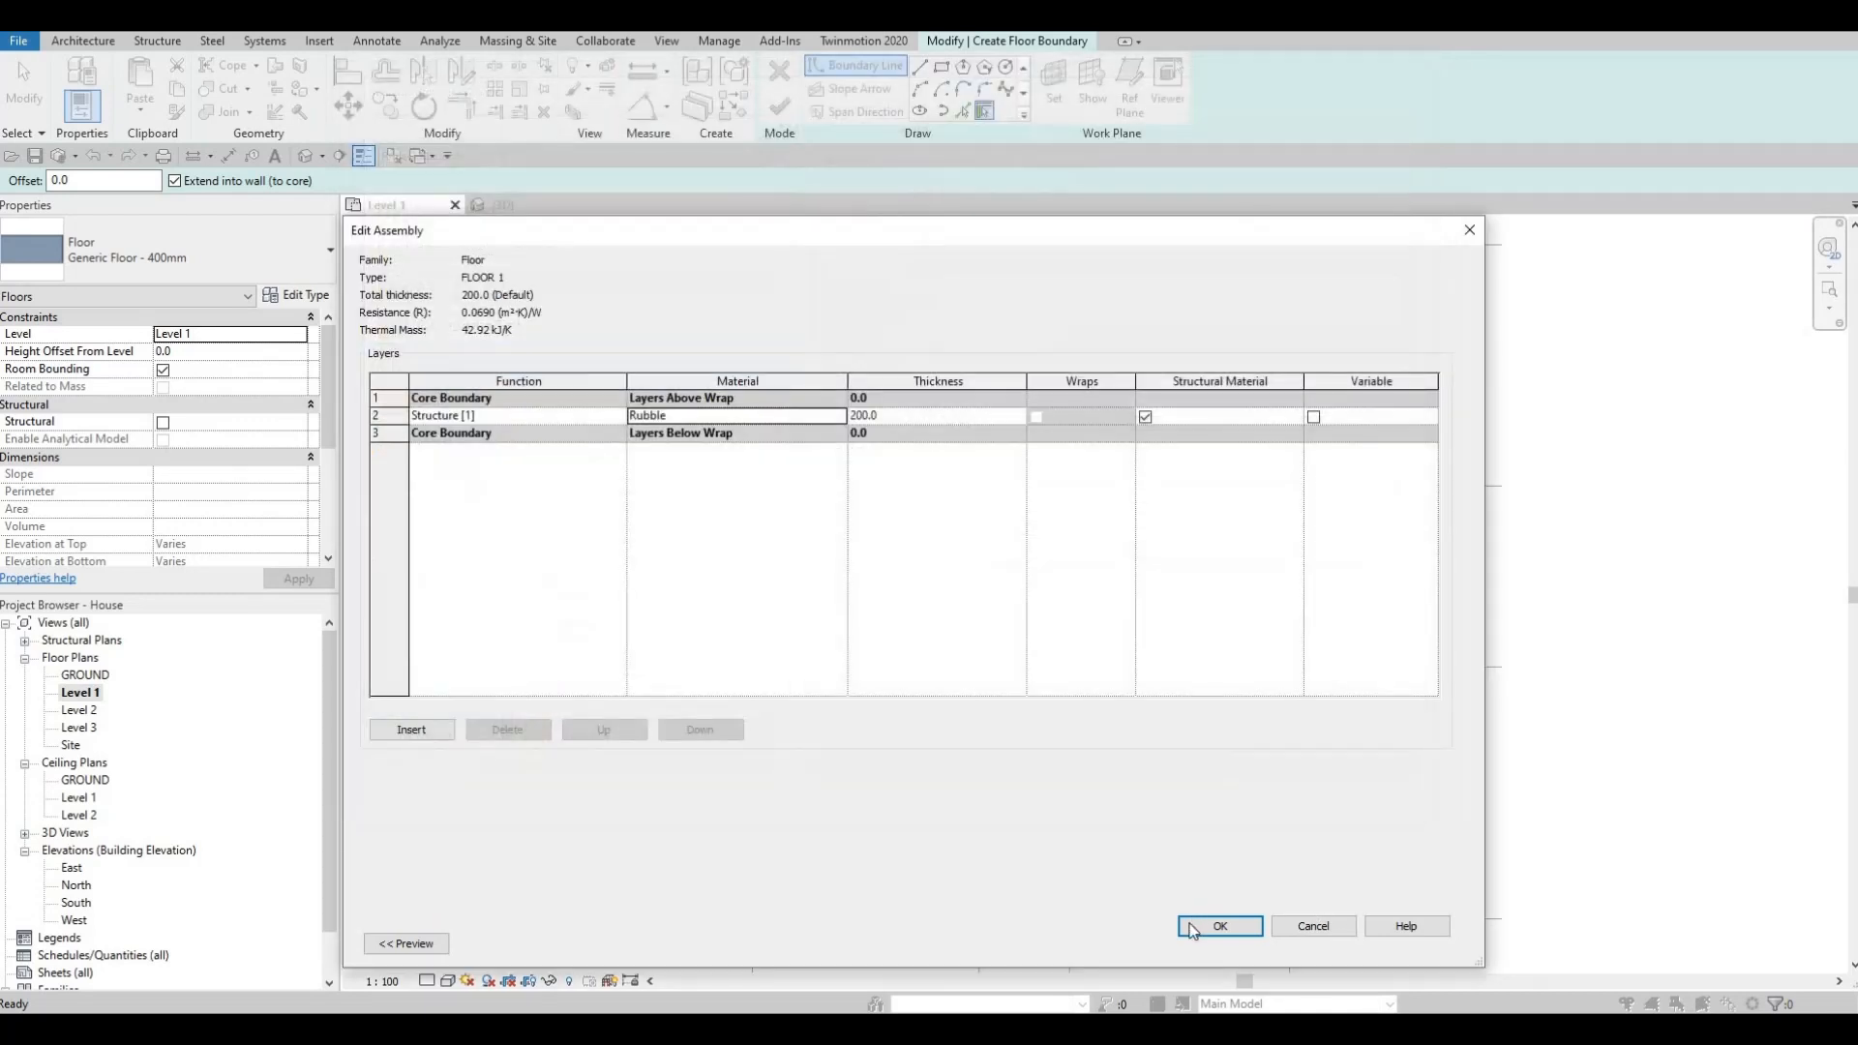
pyautogui.click(1219, 926)
pyautogui.click(1248, 944)
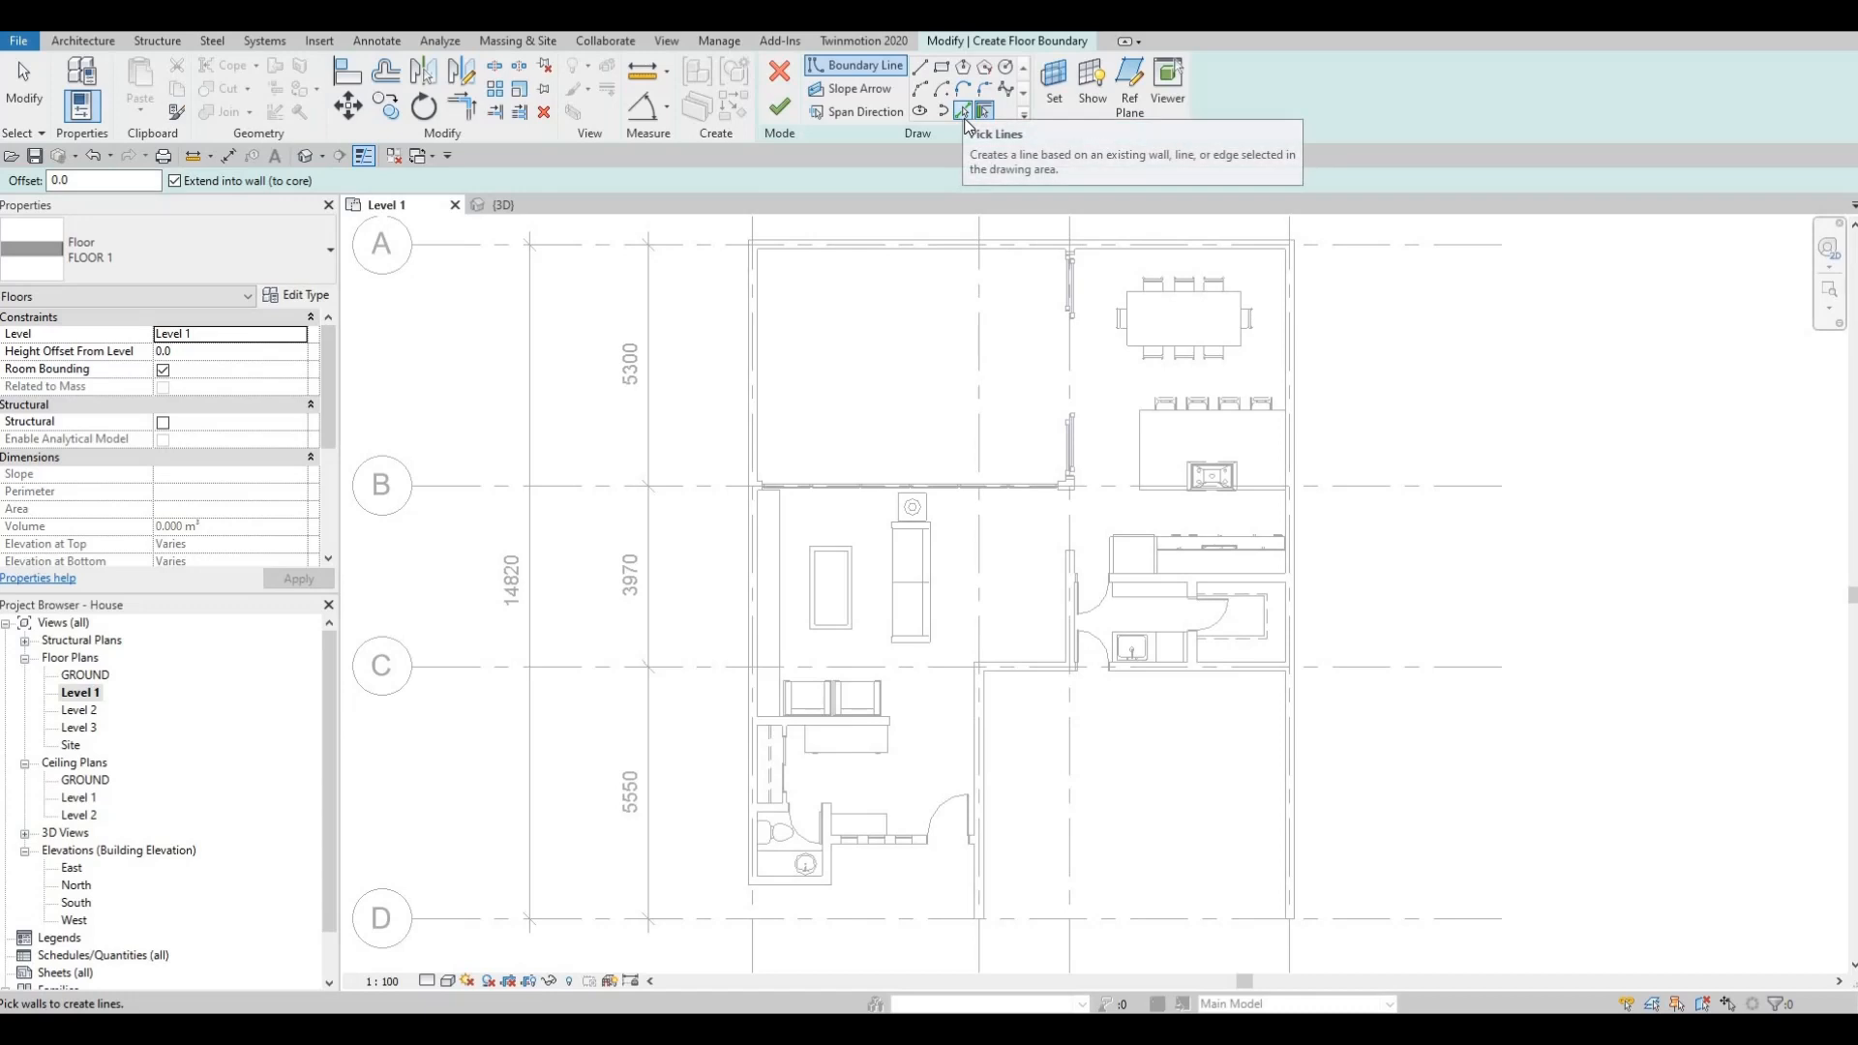
# Create floor boundary lines with Pick Lines along the inner faces of the grid A exterior wall and the dining-side exterior wall.
pyautogui.click(964, 113)
pyautogui.scroll(5, 1140, 370)
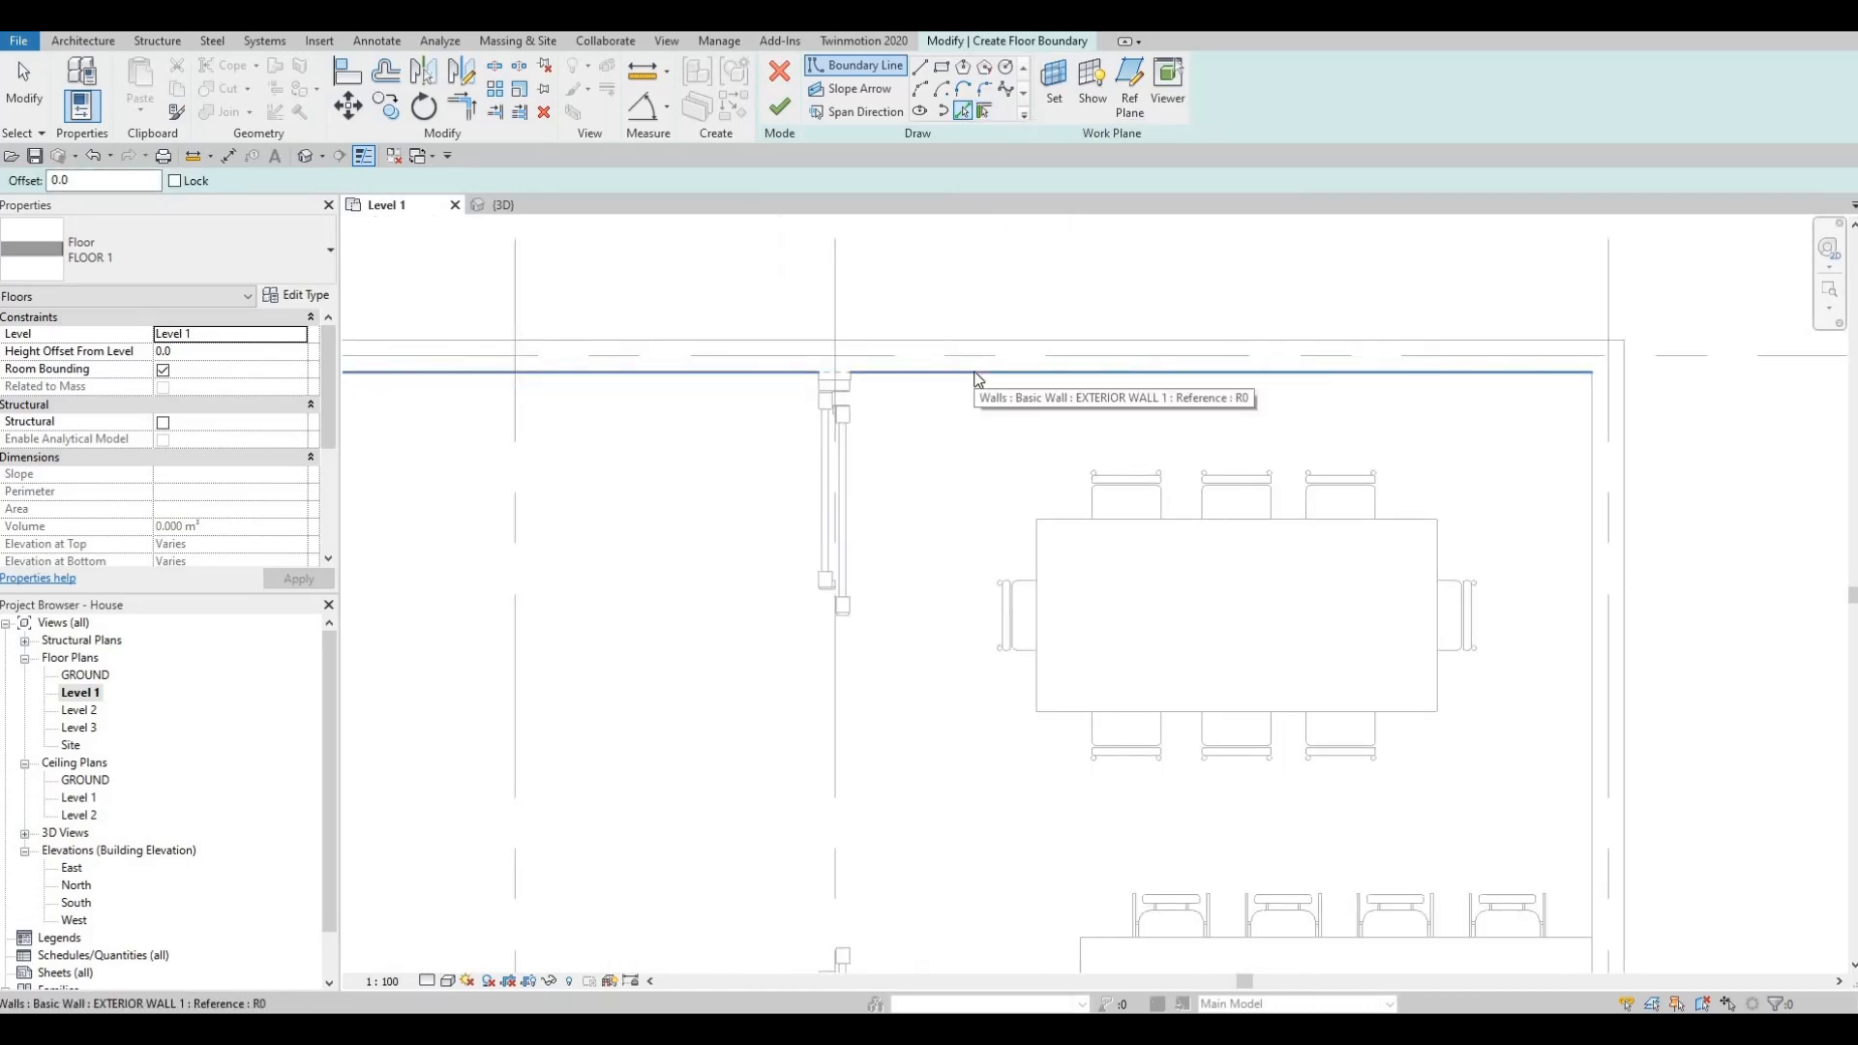
pyautogui.click(1582, 427)
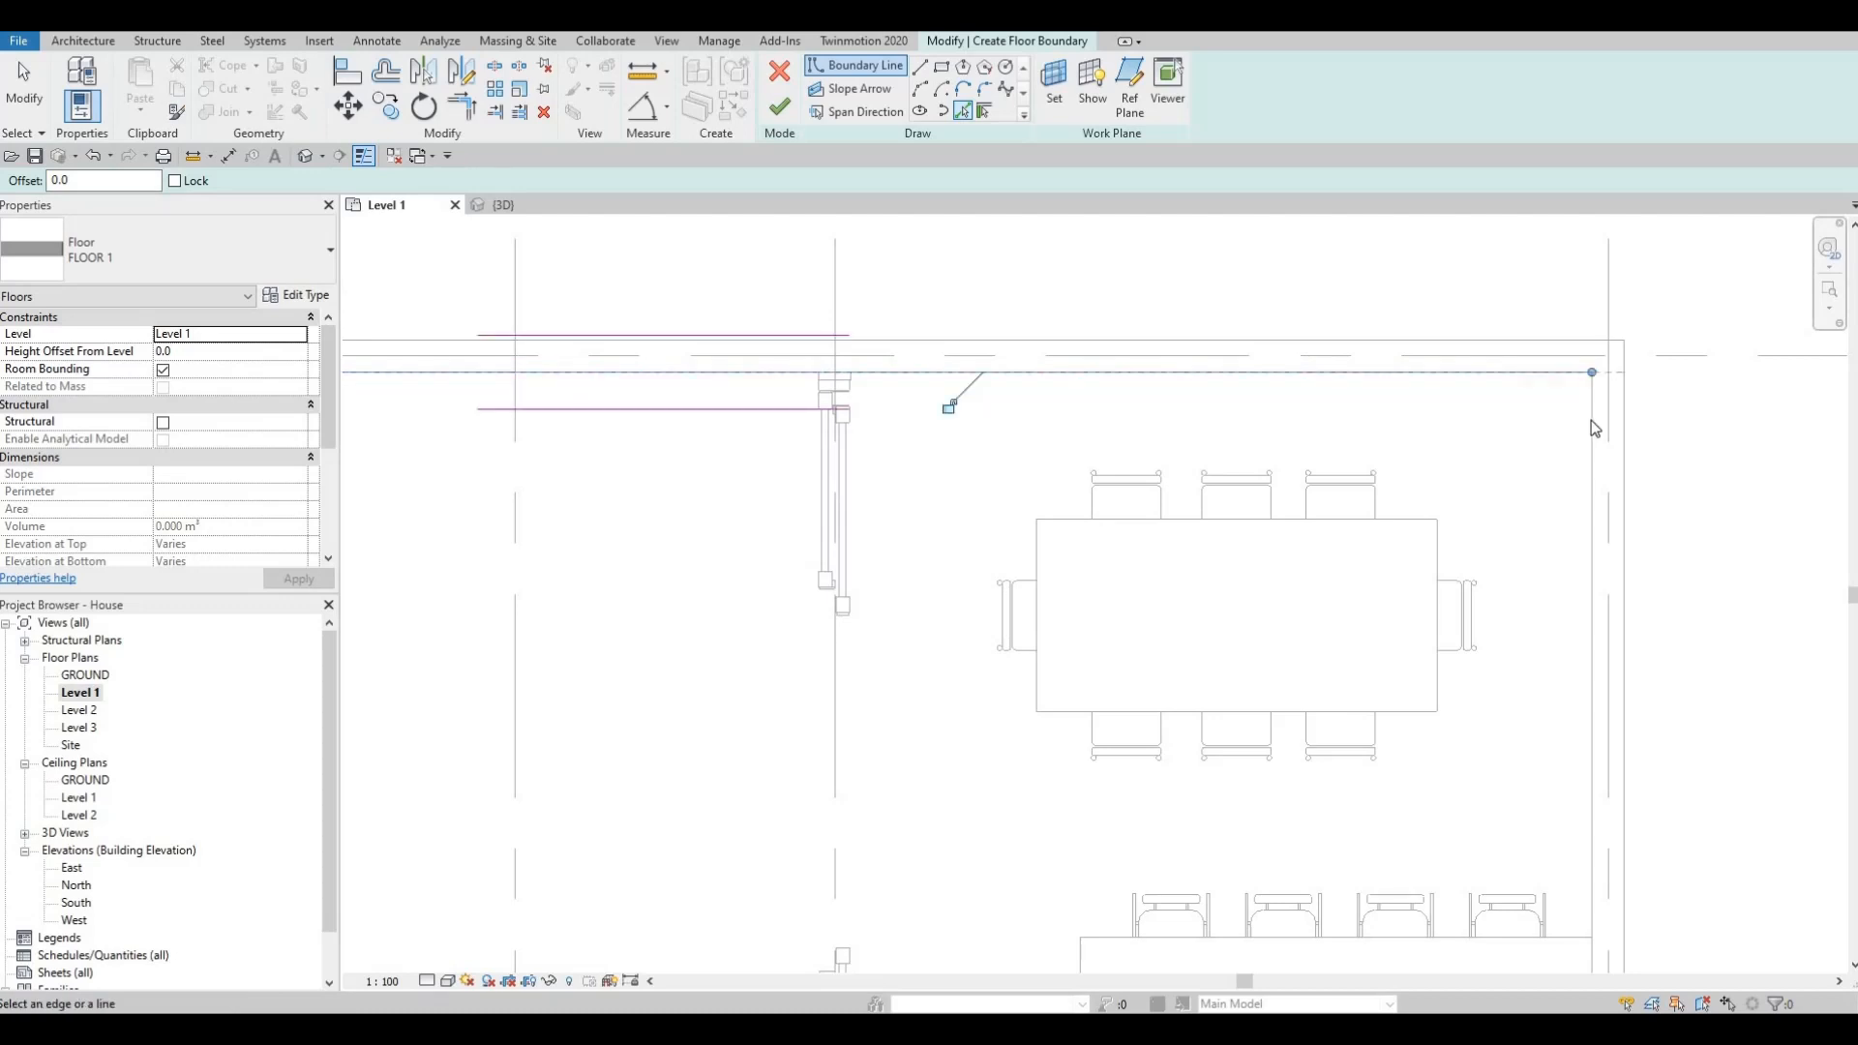
pyautogui.click(1589, 426)
# Pick boundary lines along the inner faces of the grid C wall, the side wall beside the entrance door, and the entrance front wall.
pyautogui.scroll(-2, 1084, 581)
pyautogui.moveTo(1001, 710); pyautogui.dragTo(1119, 280, button='middle')
pyautogui.moveTo(1105, 459); pyautogui.dragTo(1122, 262, button='middle')
pyautogui.scroll(-2, 1122, 261)
pyautogui.moveTo(1377, 530); pyautogui.dragTo(1390, 451, button='middle')
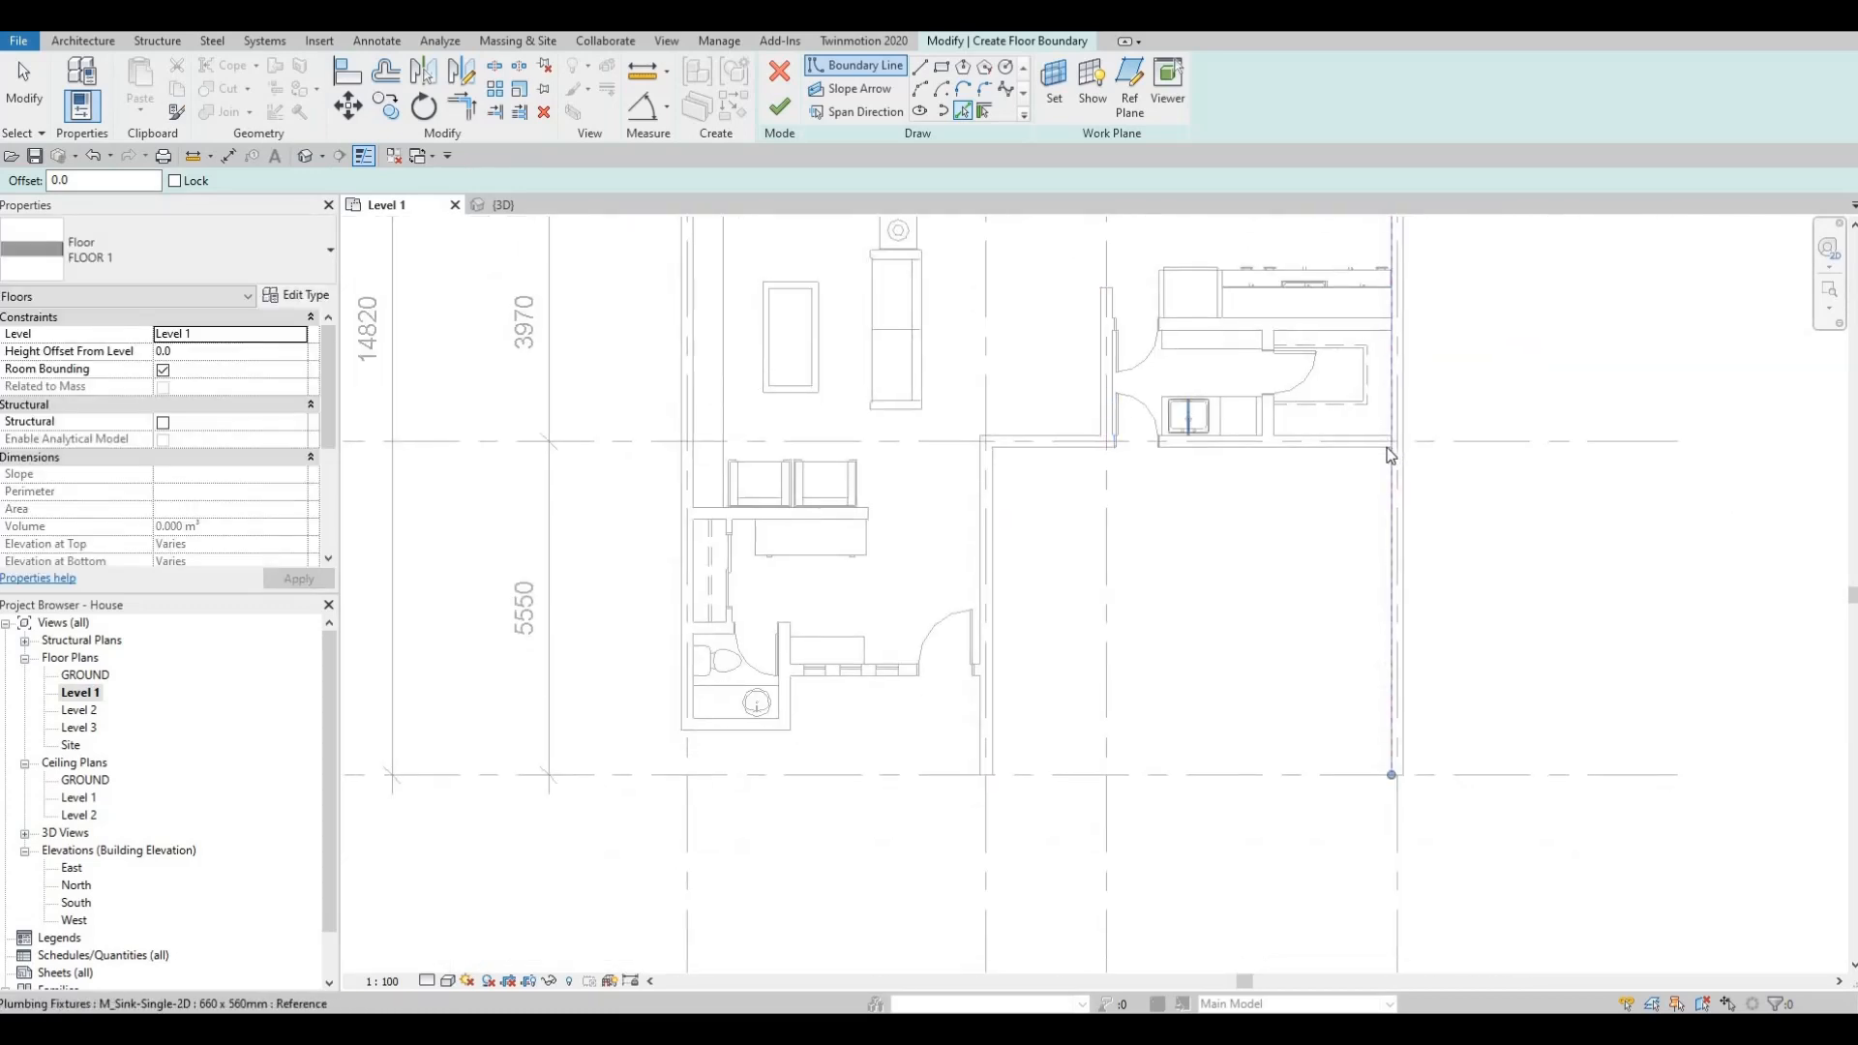
pyautogui.scroll(2, 1387, 451)
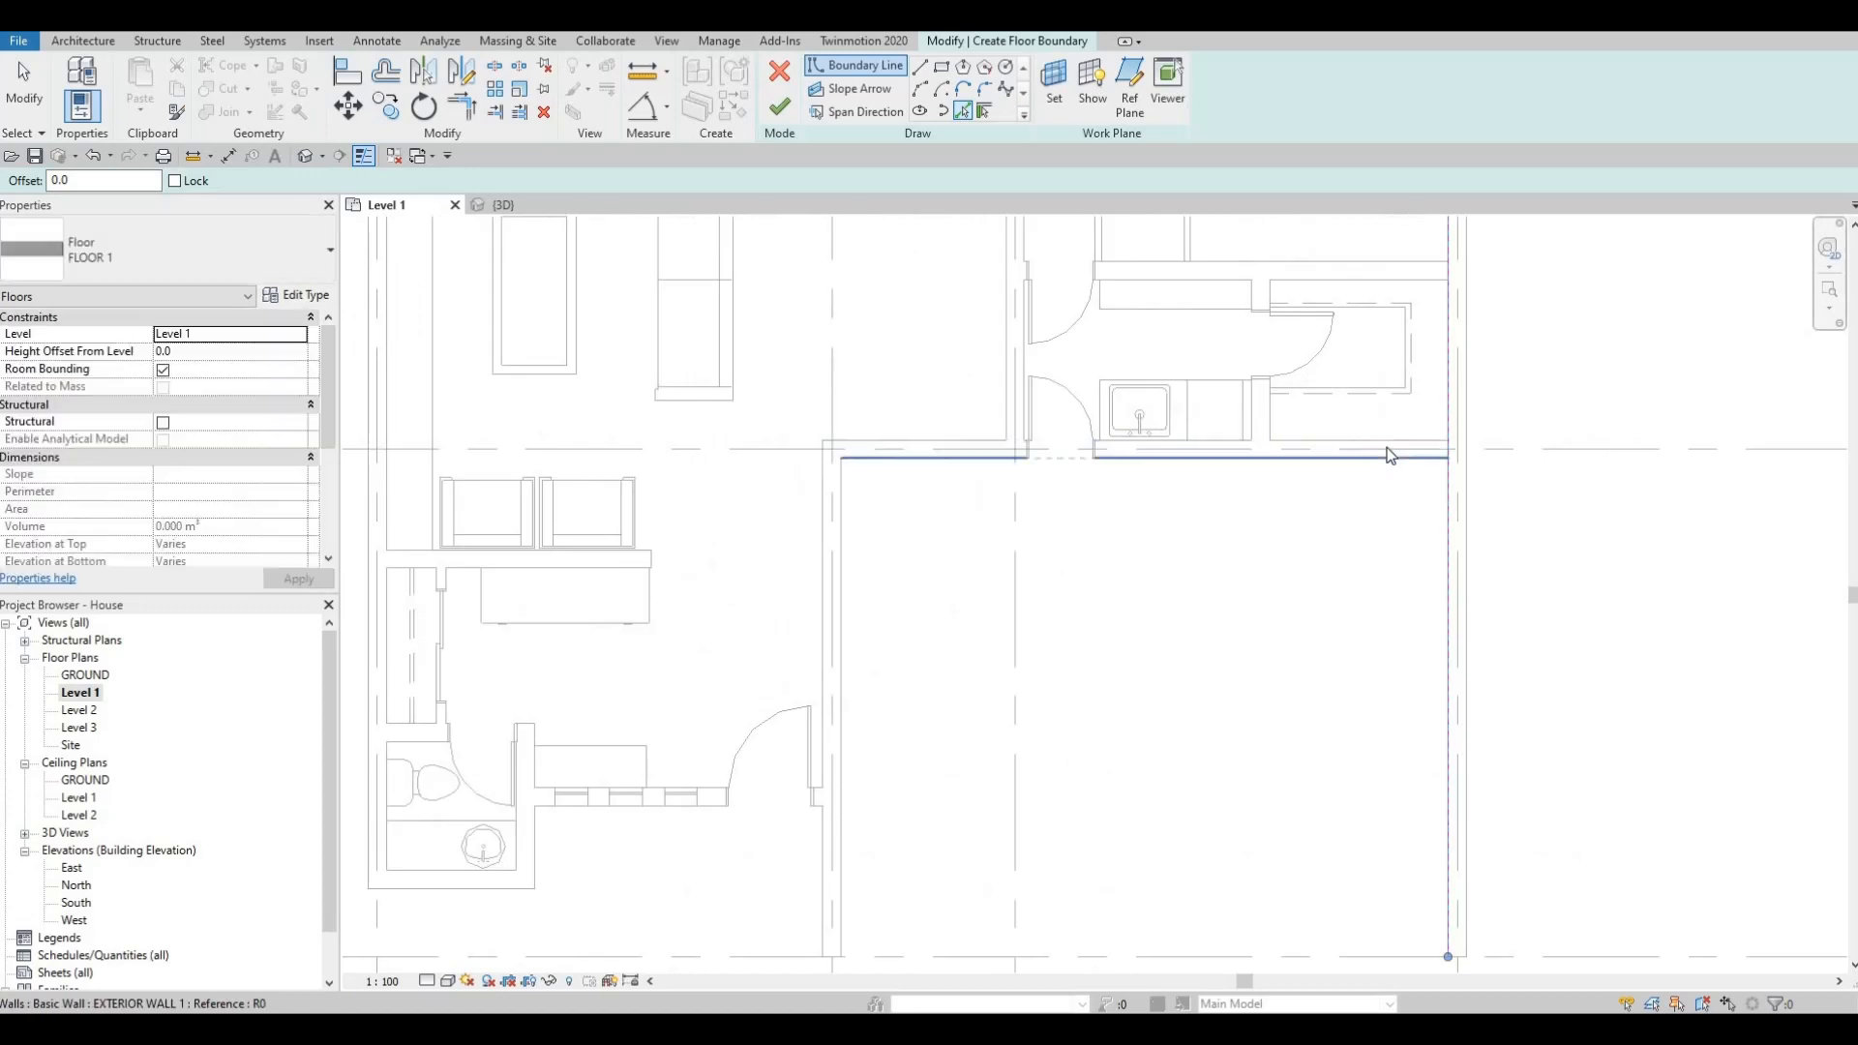
pyautogui.click(822, 537)
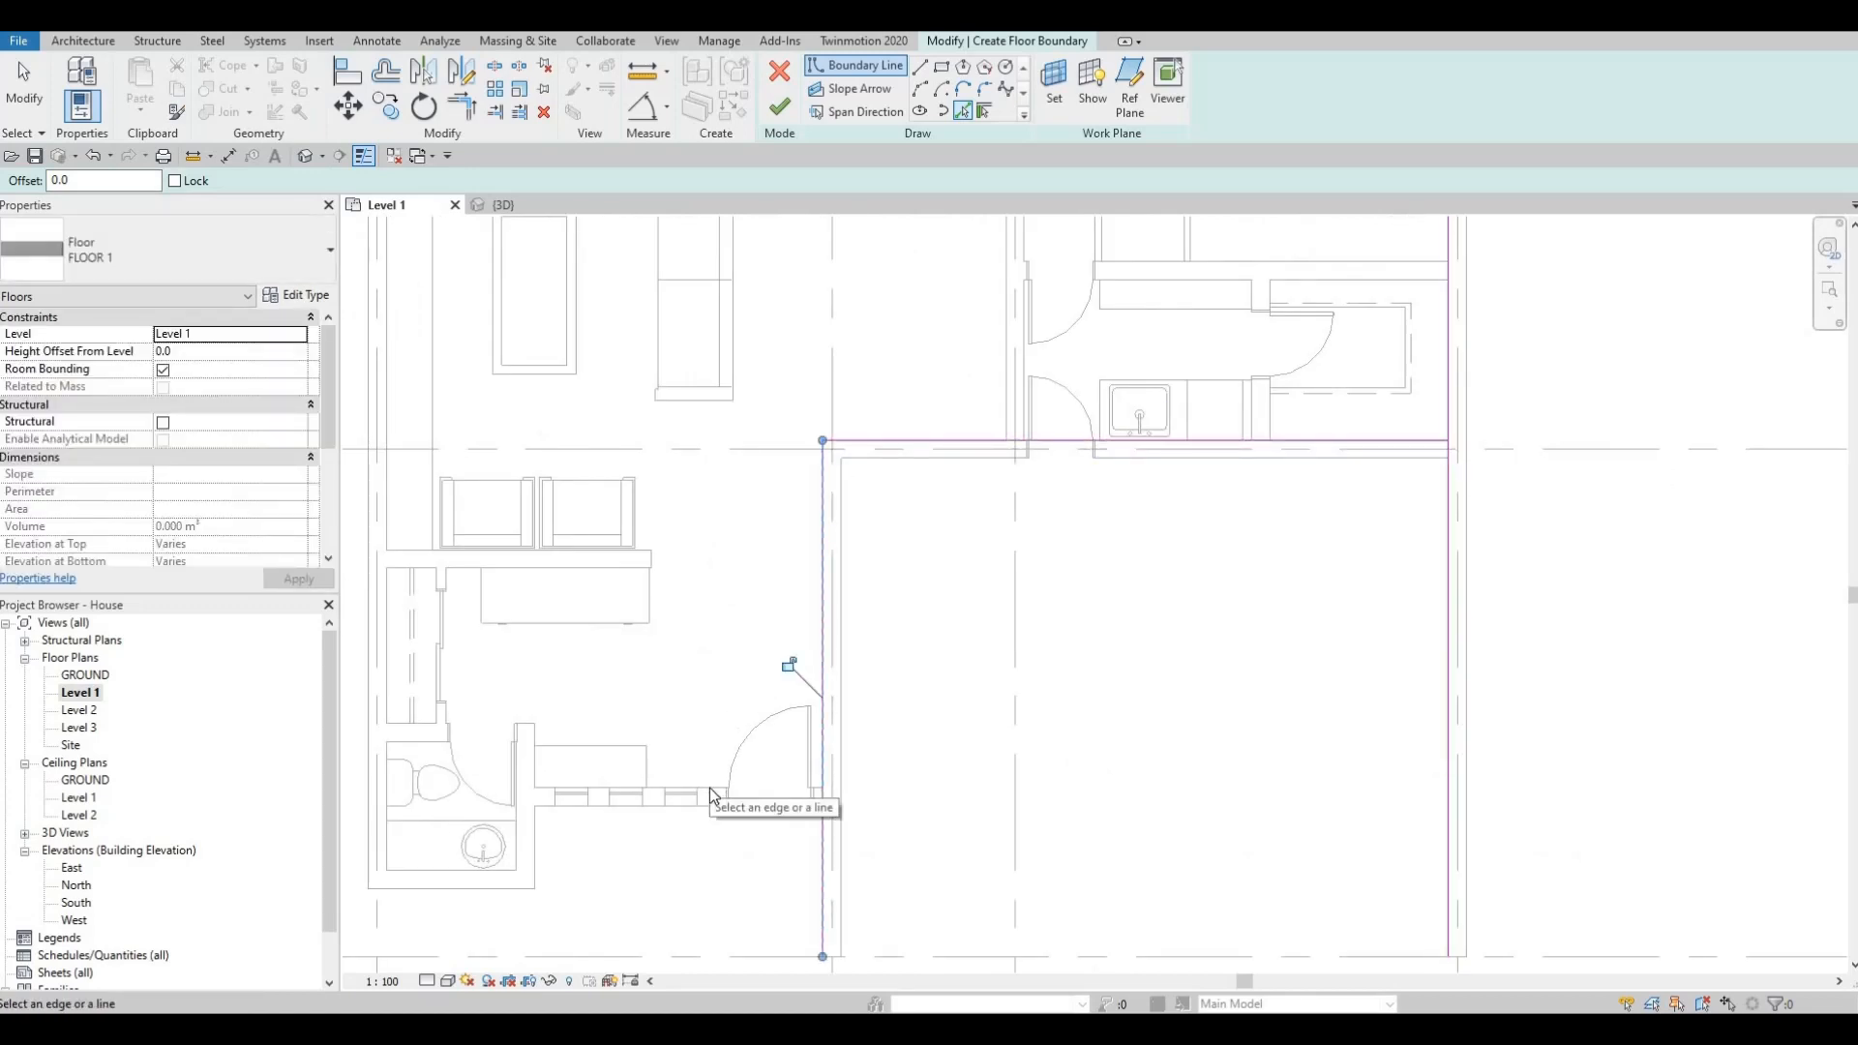
pyautogui.click(710, 787)
# Pick boundary lines along the inner faces of the bathroom's exterior walls and the long exterior wall beside it.
pyautogui.moveTo(624, 741); pyautogui.dragTo(917, 445, button='middle')
pyautogui.scroll(2, 774, 532)
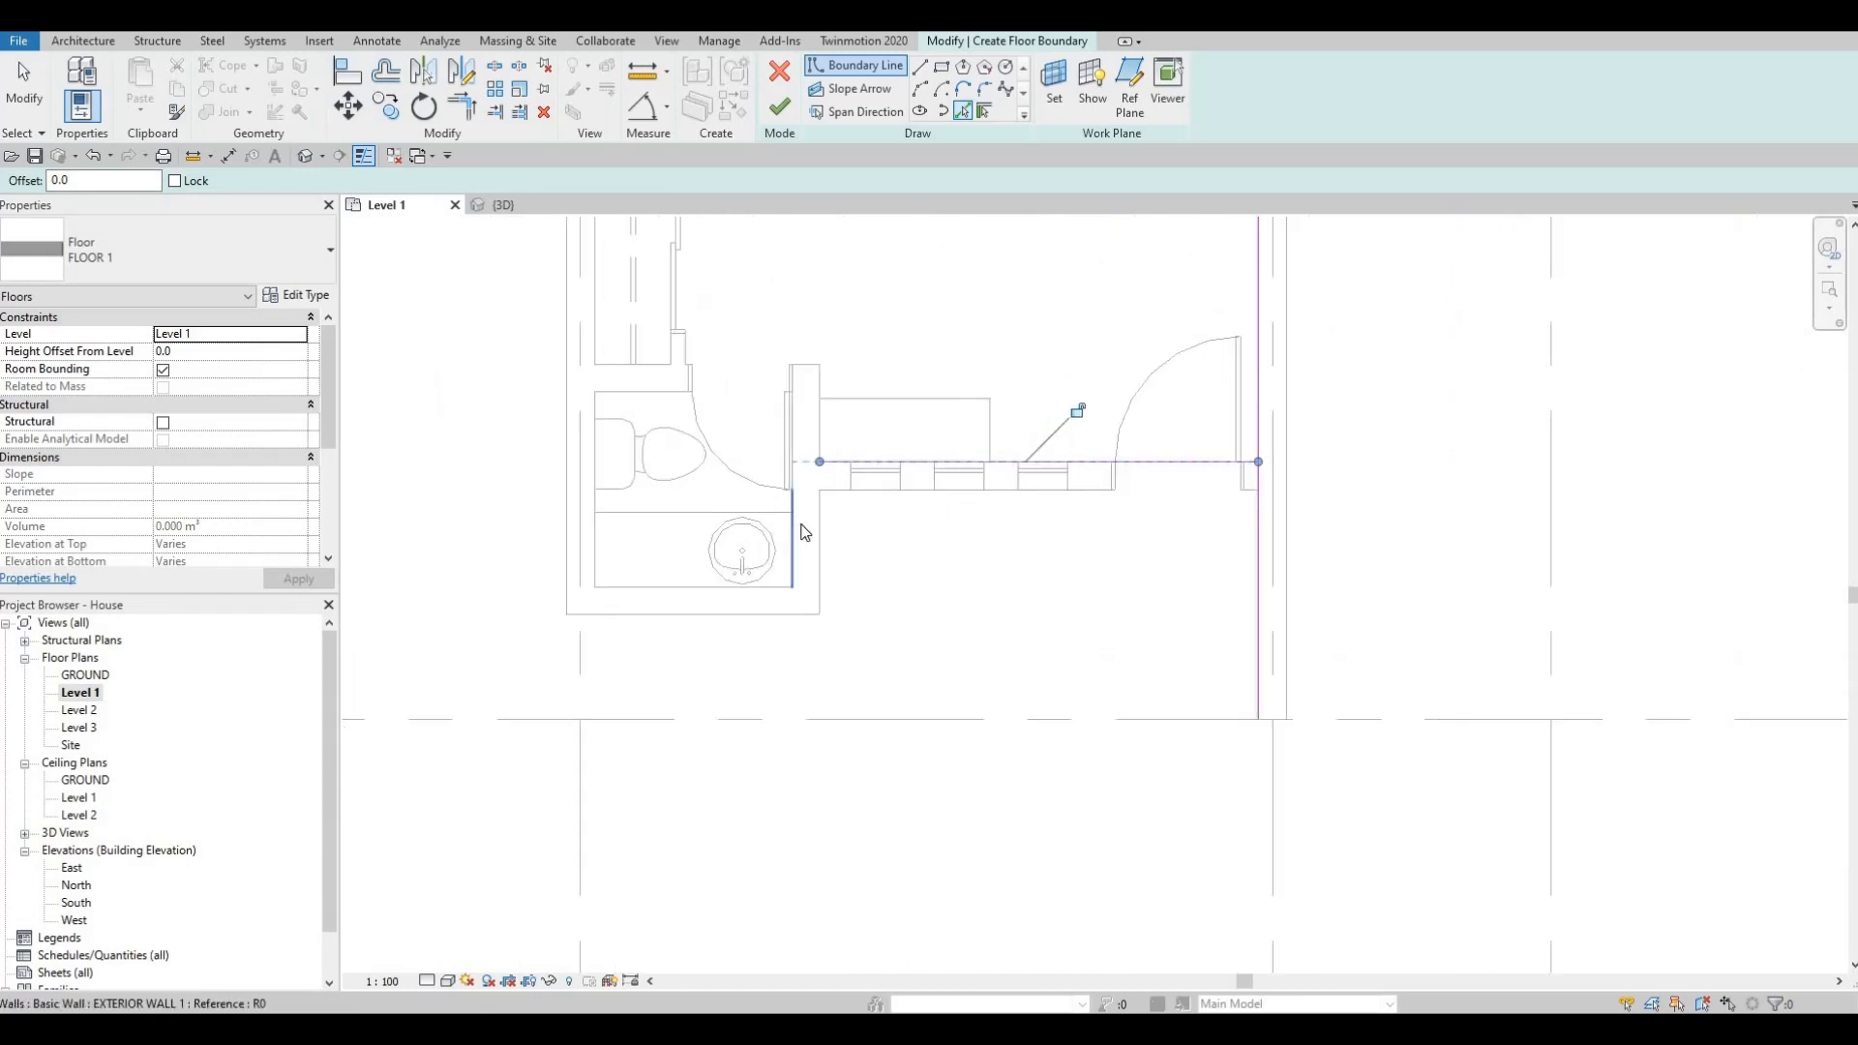
pyautogui.click(678, 590)
pyautogui.click(600, 557)
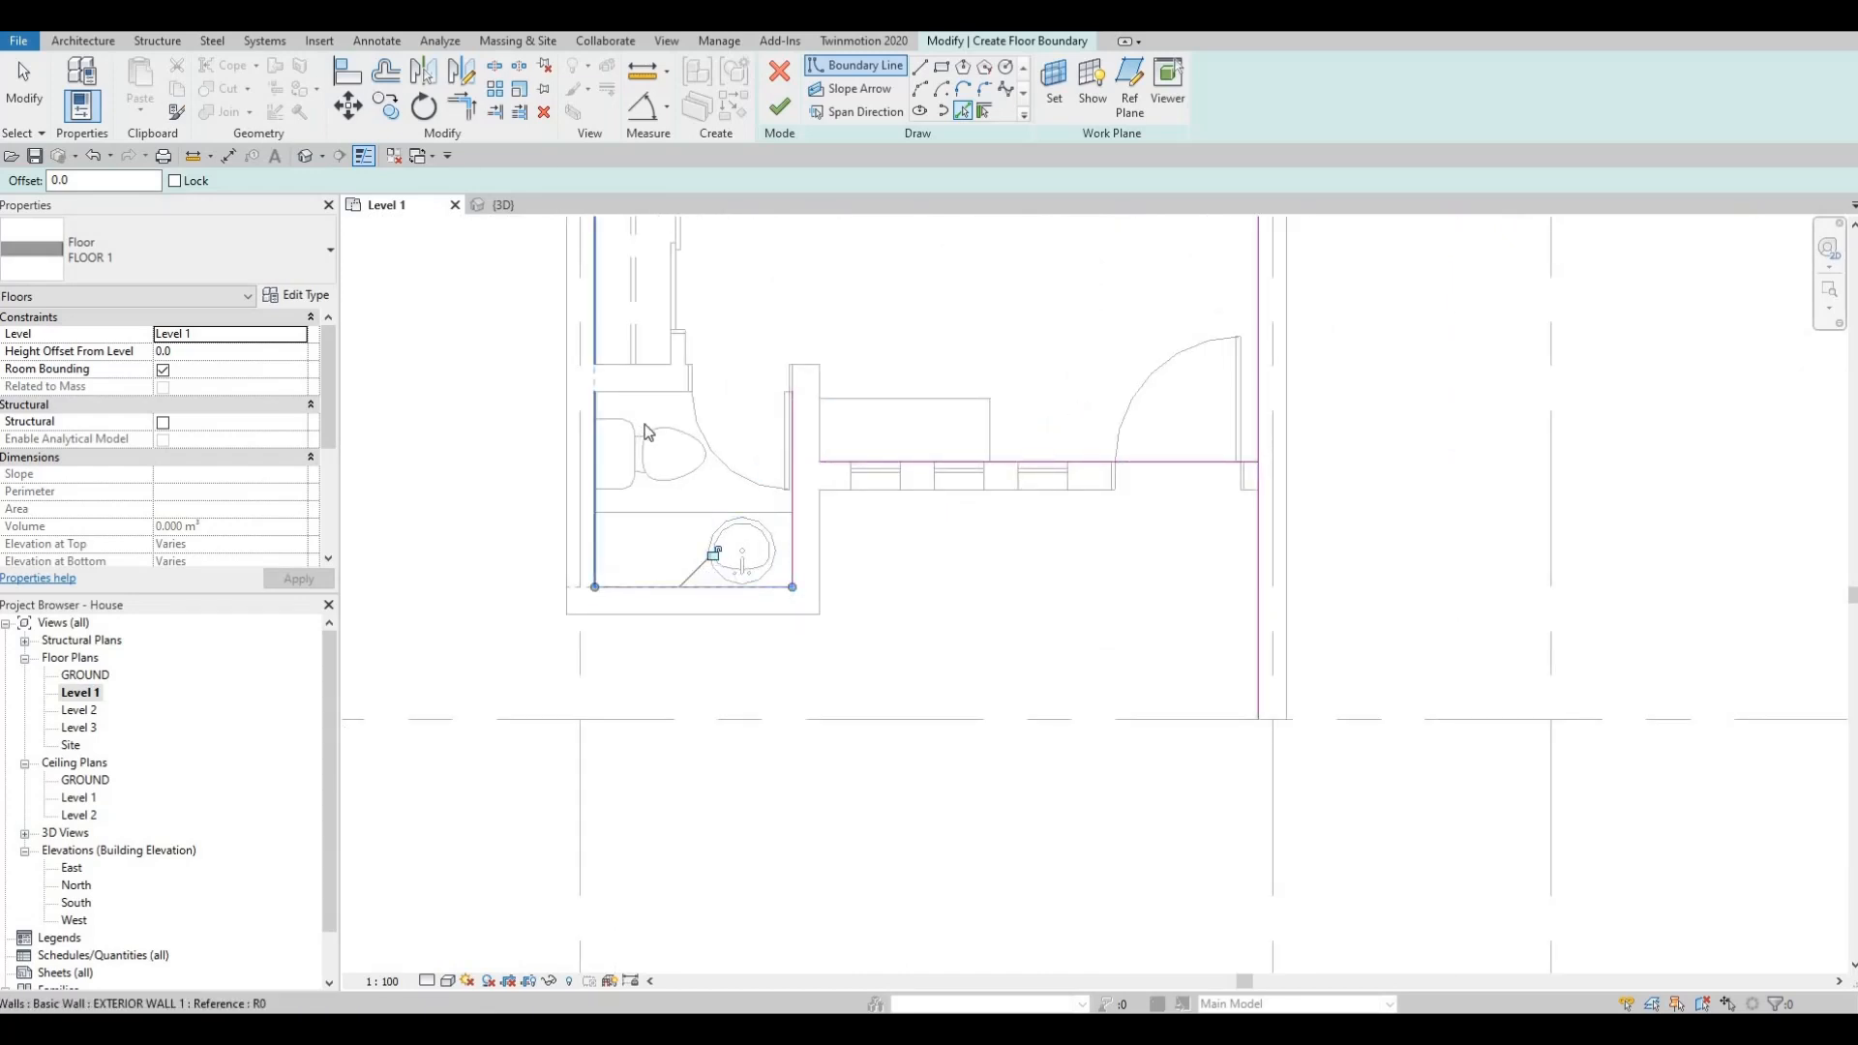
# Pick boundary lines along the sliding-door wall and the grid B curtain wall on their sides facing the empty room.
pyautogui.scroll(-3, 802, 540)
pyautogui.scroll(5, 708, 452)
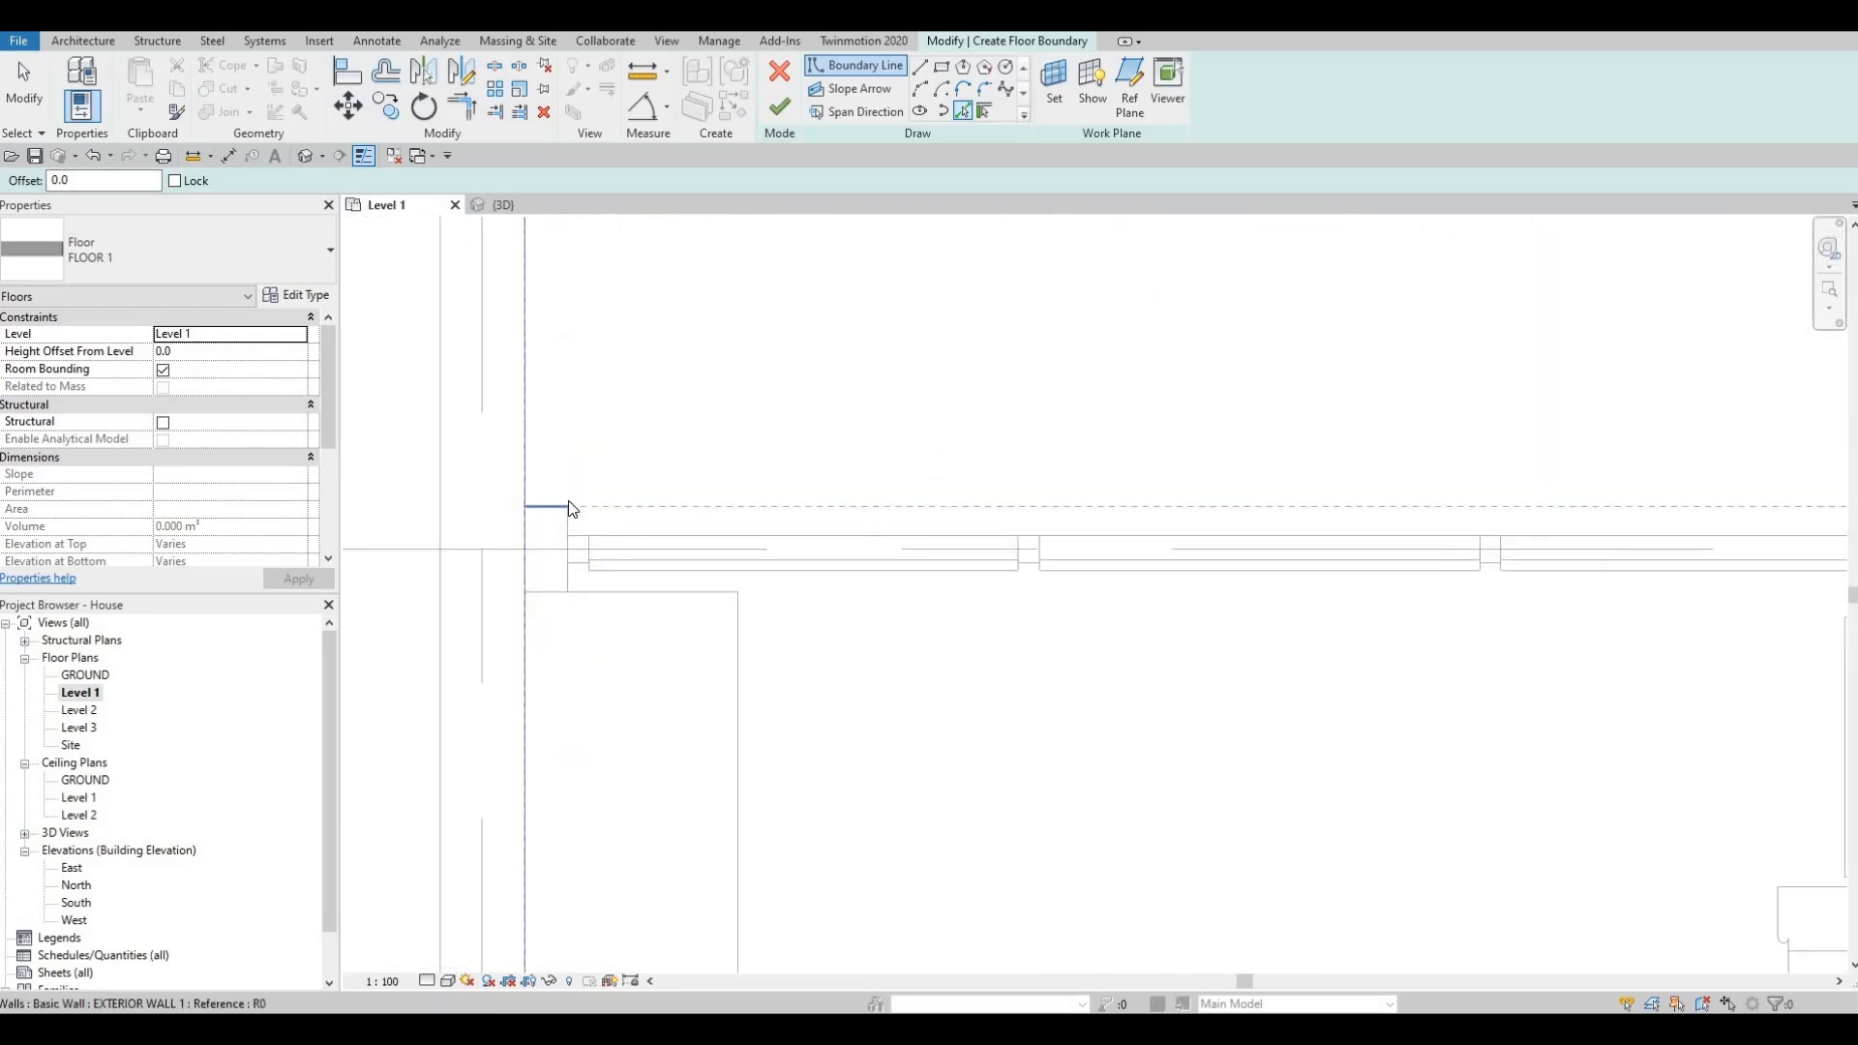
pyautogui.scroll(-5, 751, 535)
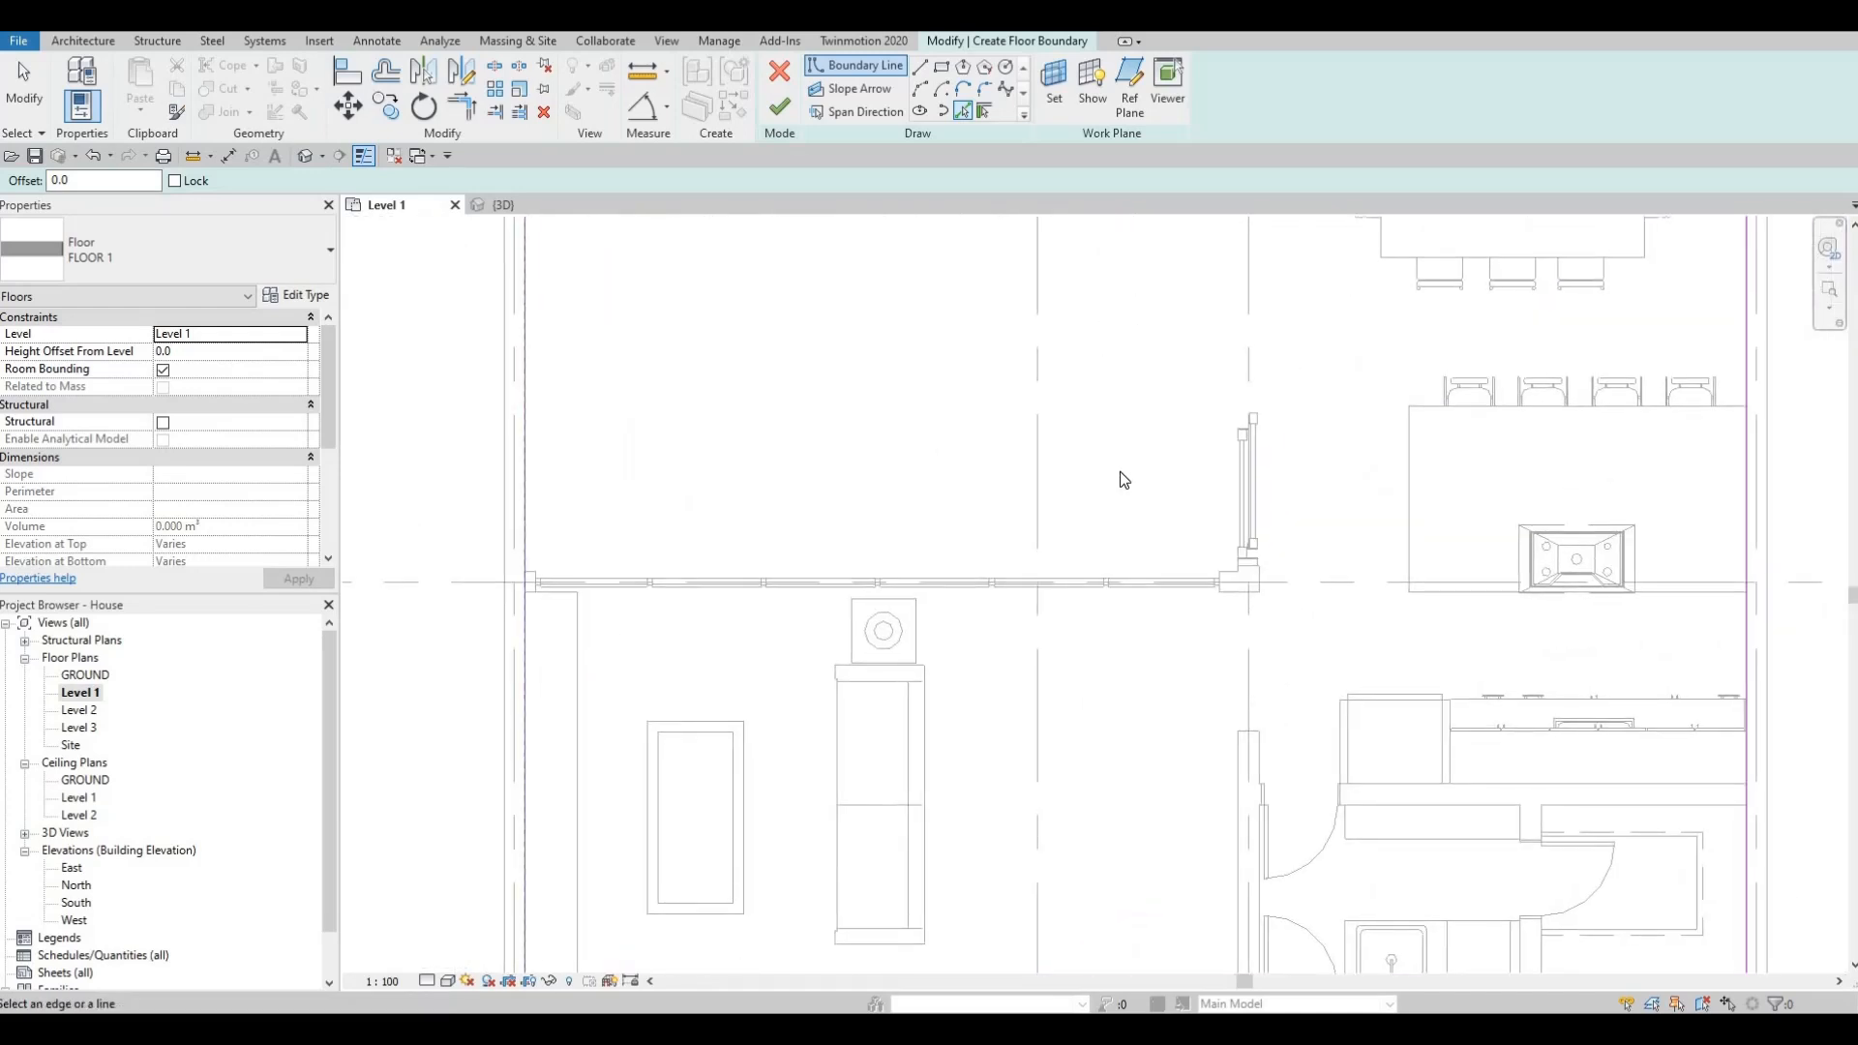
pyautogui.moveTo(1213, 332); pyautogui.dragTo(1162, 726, button='middle')
pyautogui.moveTo(1196, 398); pyautogui.dragTo(1100, 568, button='middle')
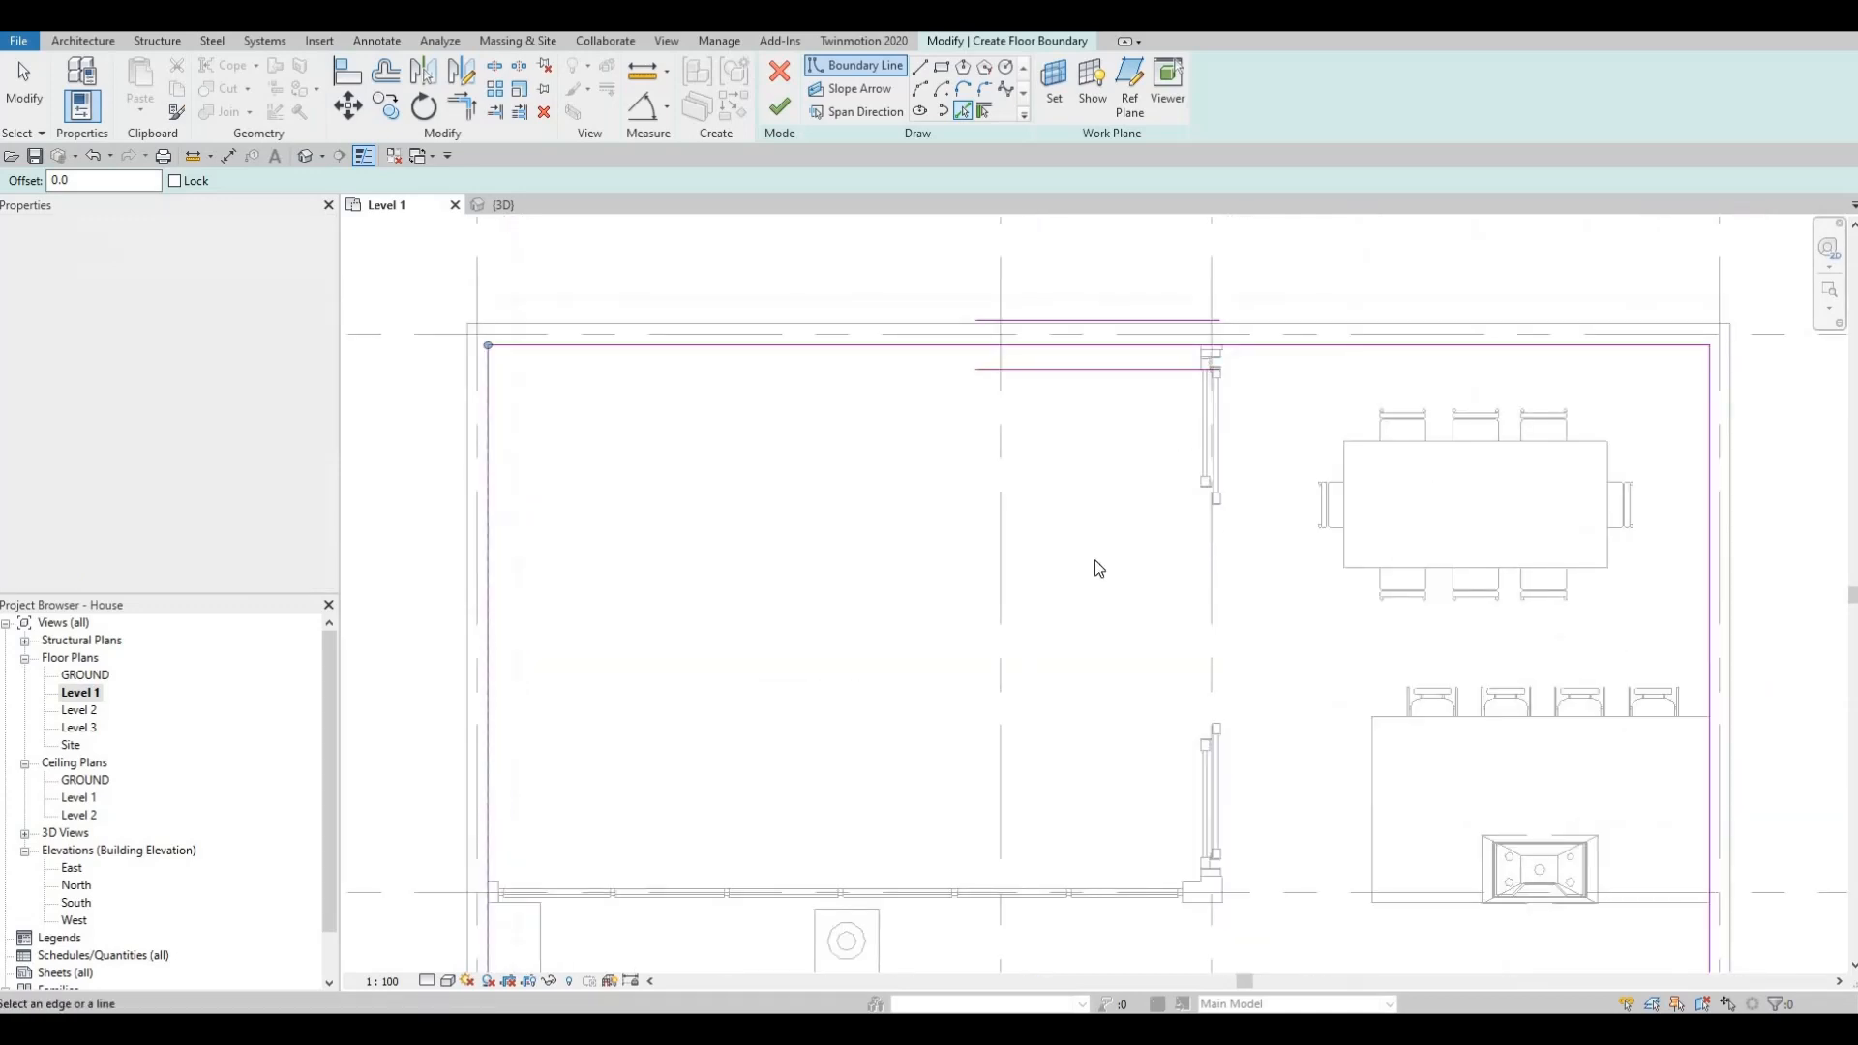
pyautogui.scroll(5, 1174, 282)
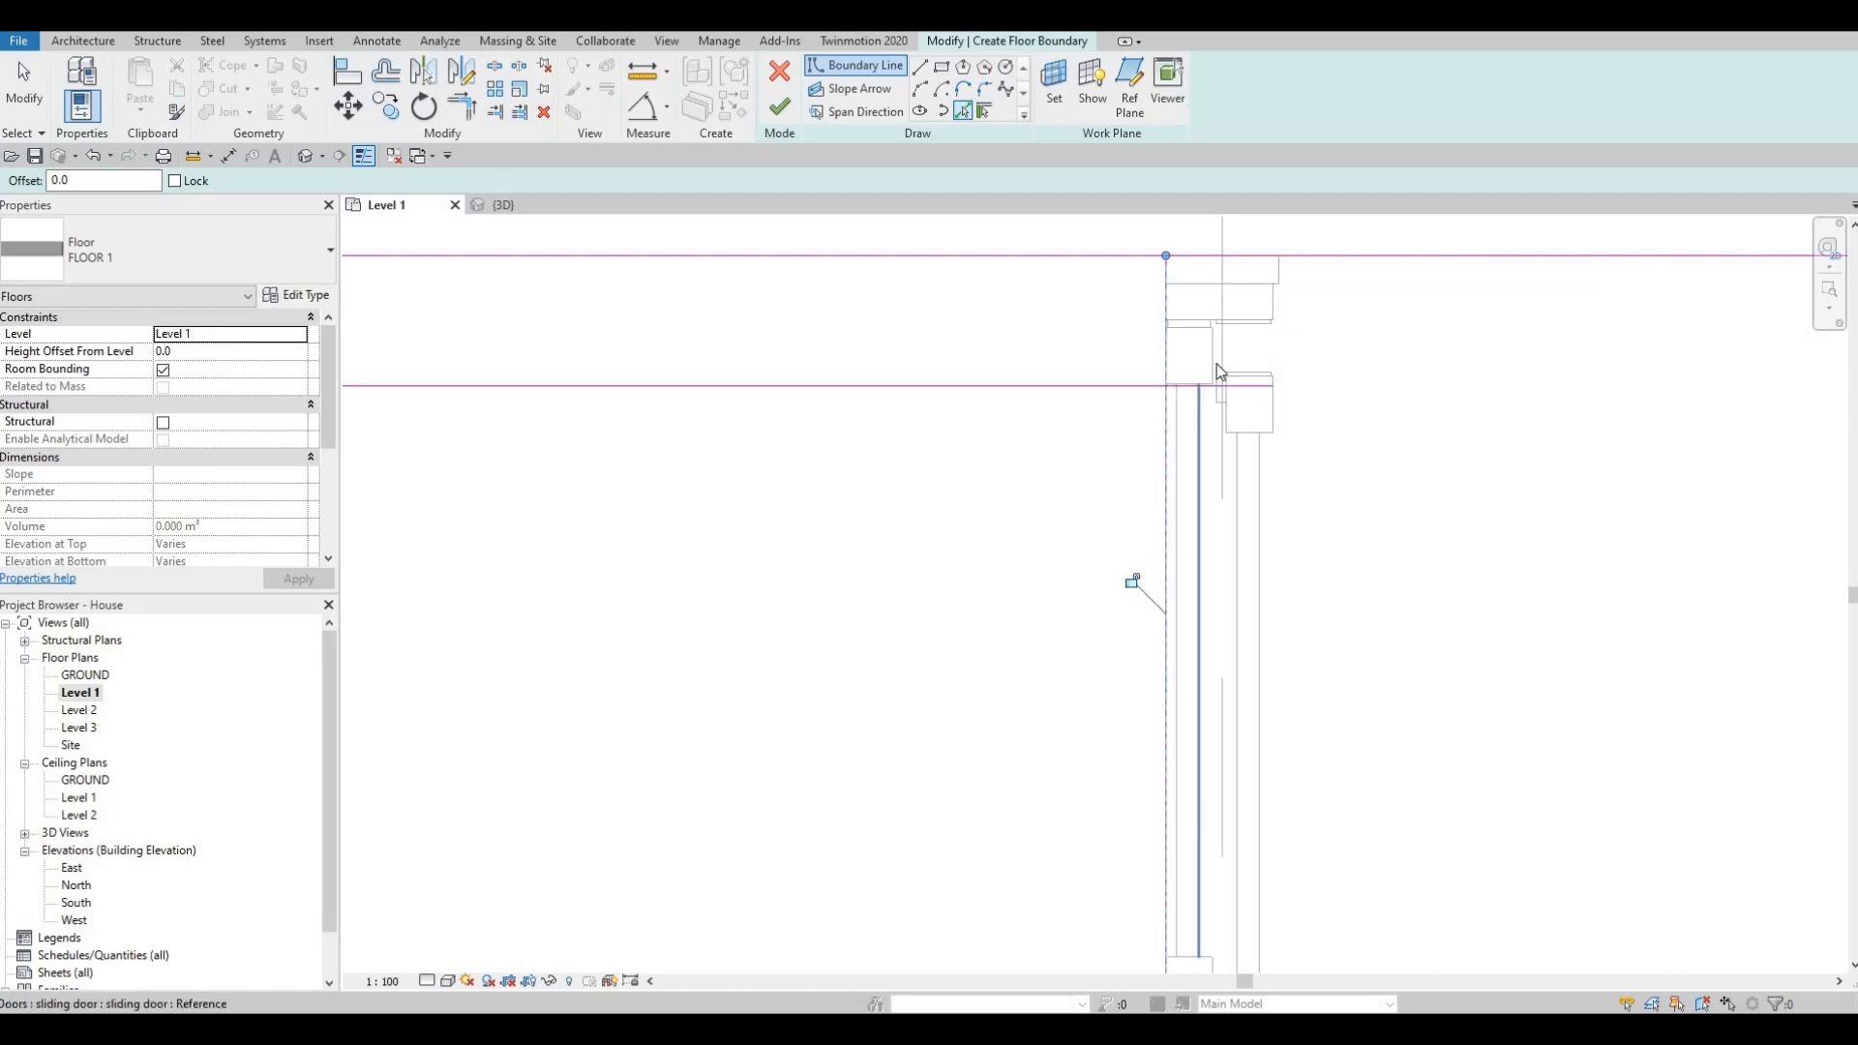
pyautogui.scroll(-3, 1198, 392)
pyautogui.moveTo(1066, 699); pyautogui.dragTo(1148, 435, button='middle')
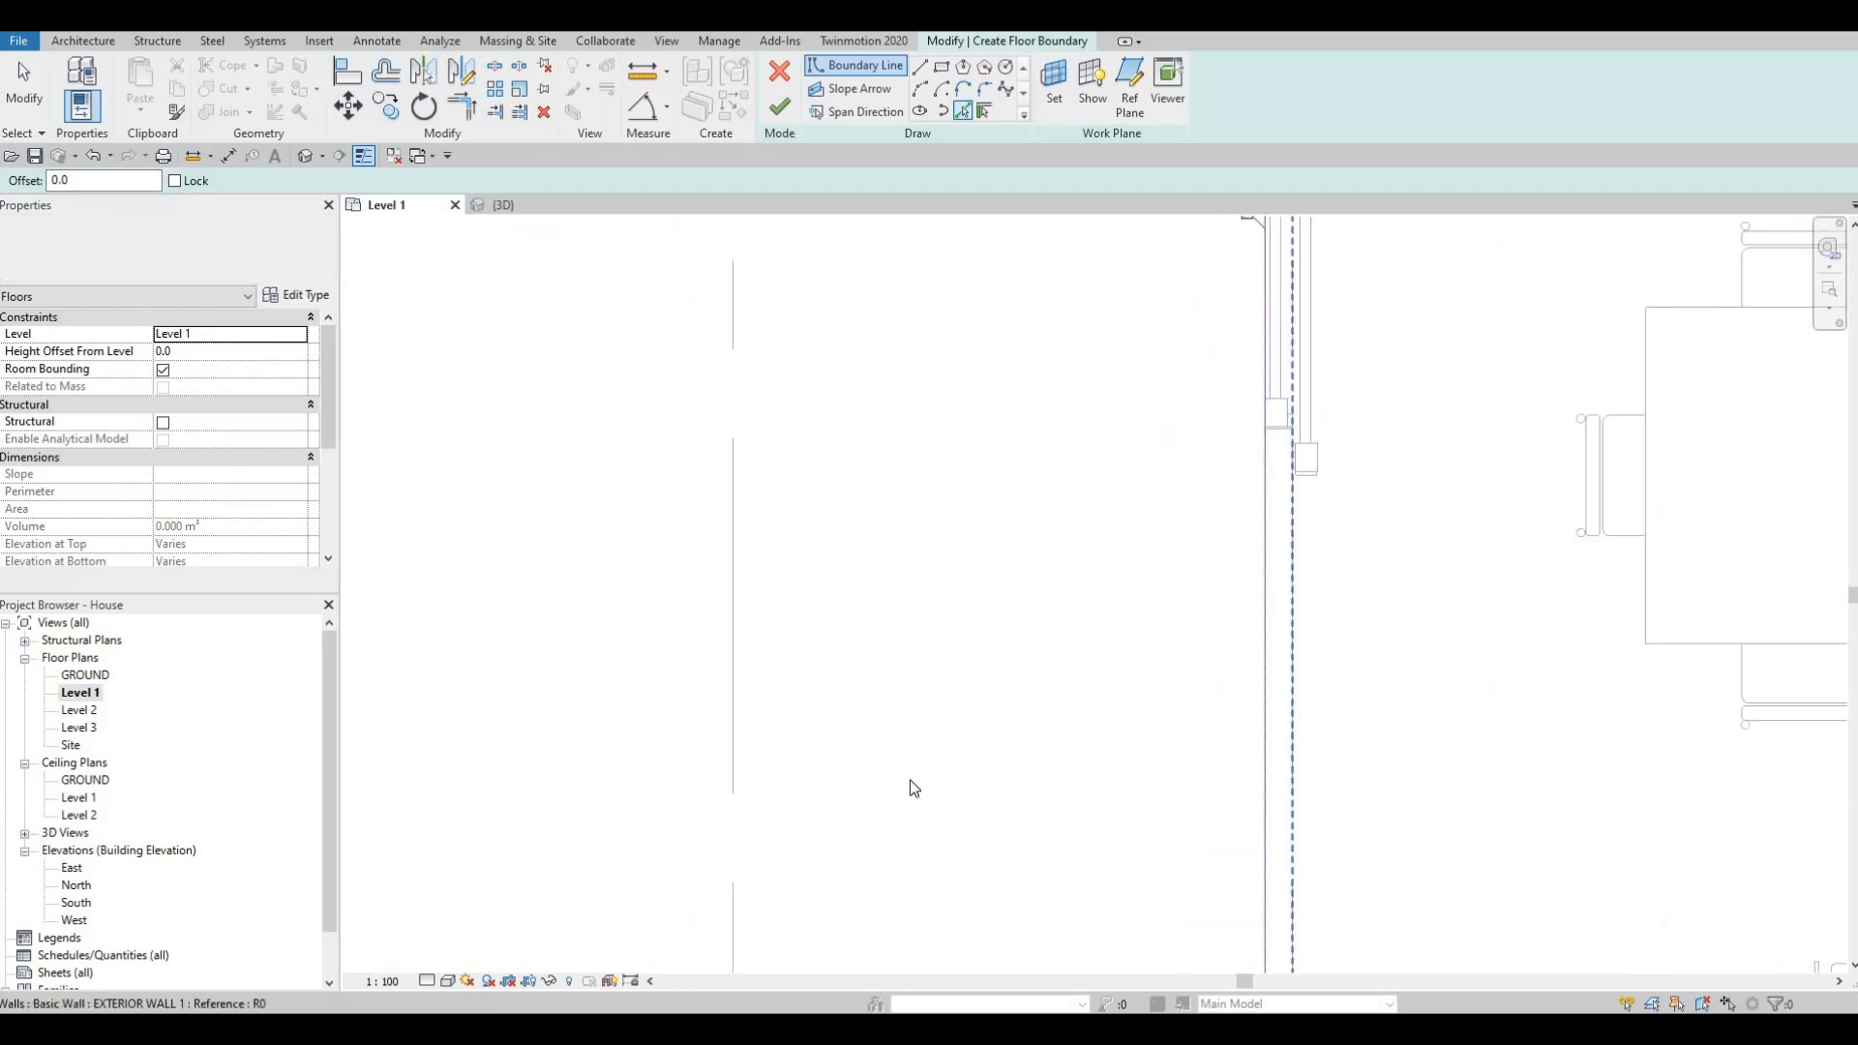
pyautogui.scroll(-2, 913, 788)
pyautogui.moveTo(668, 823); pyautogui.dragTo(1055, 339, button='middle')
pyautogui.moveTo(436, 542); pyautogui.dragTo(601, 367, button='middle')
pyautogui.scroll(1, 403, 557)
pyautogui.scroll(3, 404, 555)
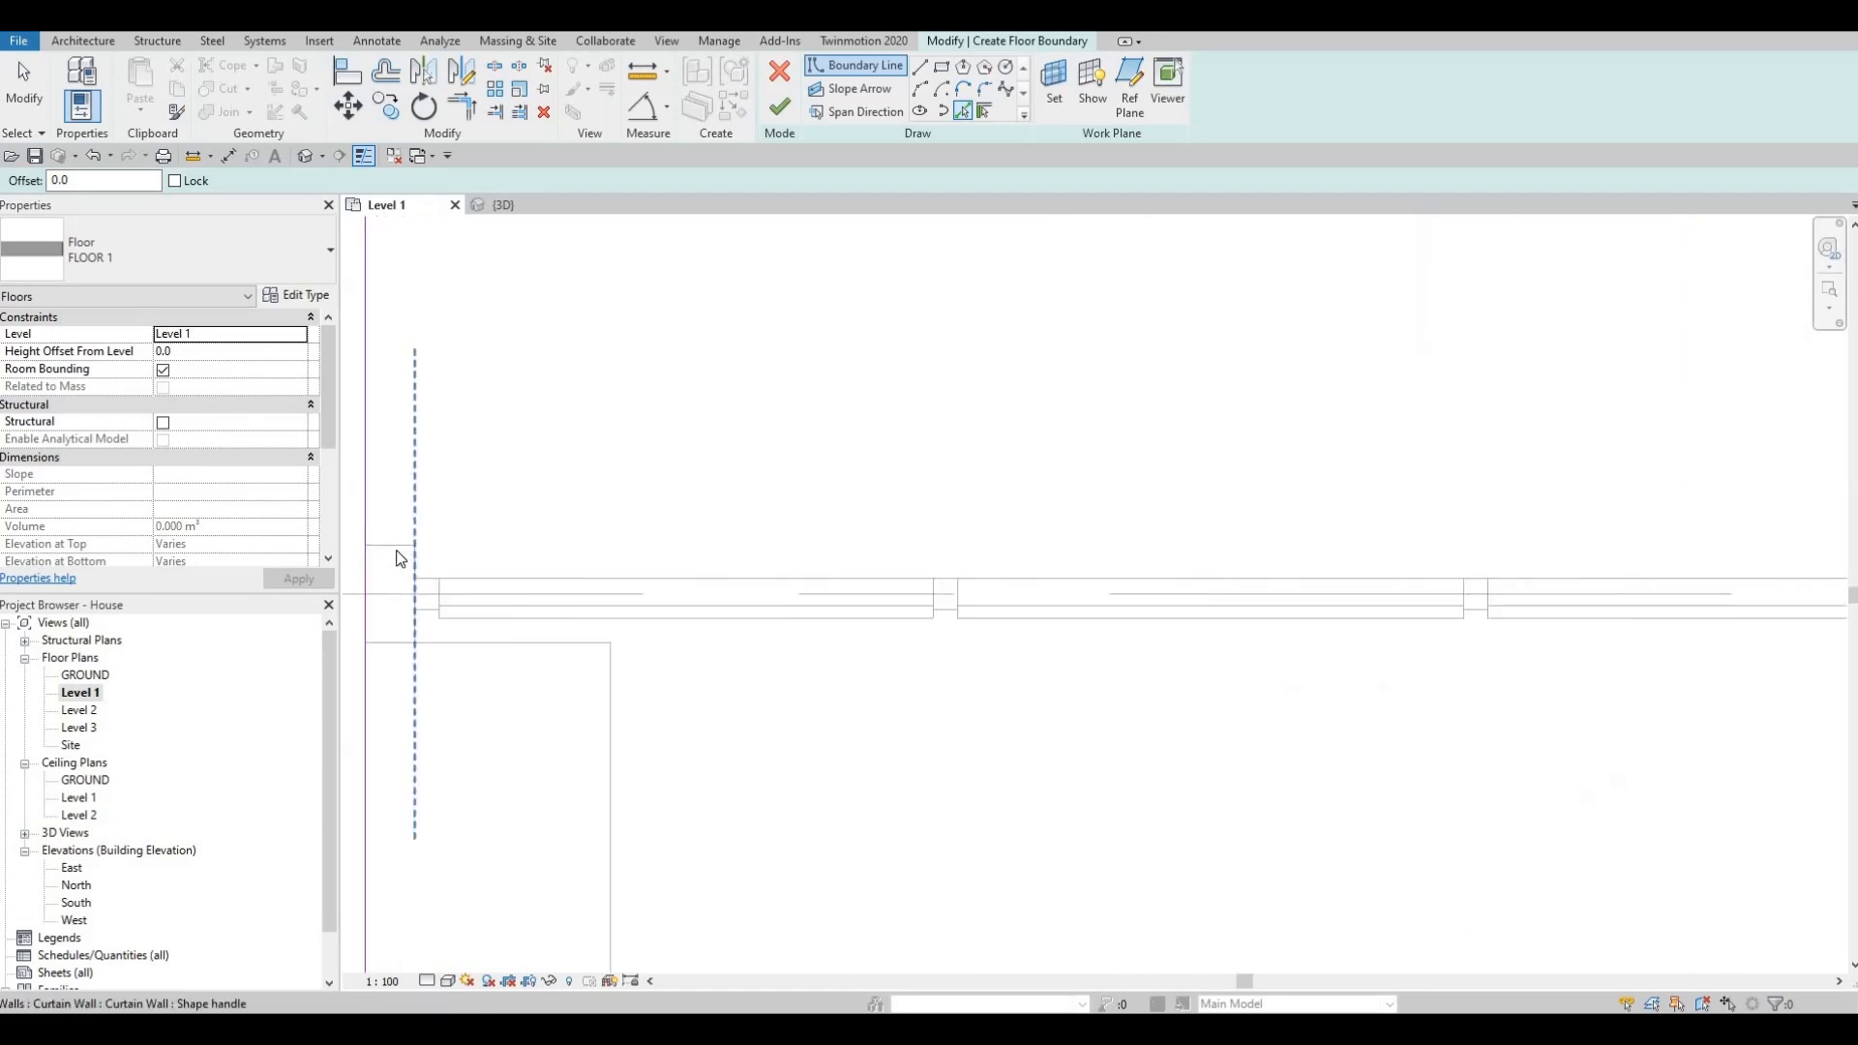
pyautogui.click(586, 534)
# Check the picked floor boundary outline across the Level 1 plan and finish picking lines.
pyautogui.scroll(-4, 695, 533)
pyautogui.scroll(-3, 873, 624)
pyautogui.moveTo(908, 572)
pyautogui.mouseDown(button='middle')
pyautogui.moveTo(938, 662)
pyautogui.moveTo(933, 559)
pyautogui.mouseUp(button='middle')
pyautogui.scroll(-3, 938, 662)
pyautogui.scroll(-1, 1000, 588)
pyautogui.scroll(-1, 1000, 593)
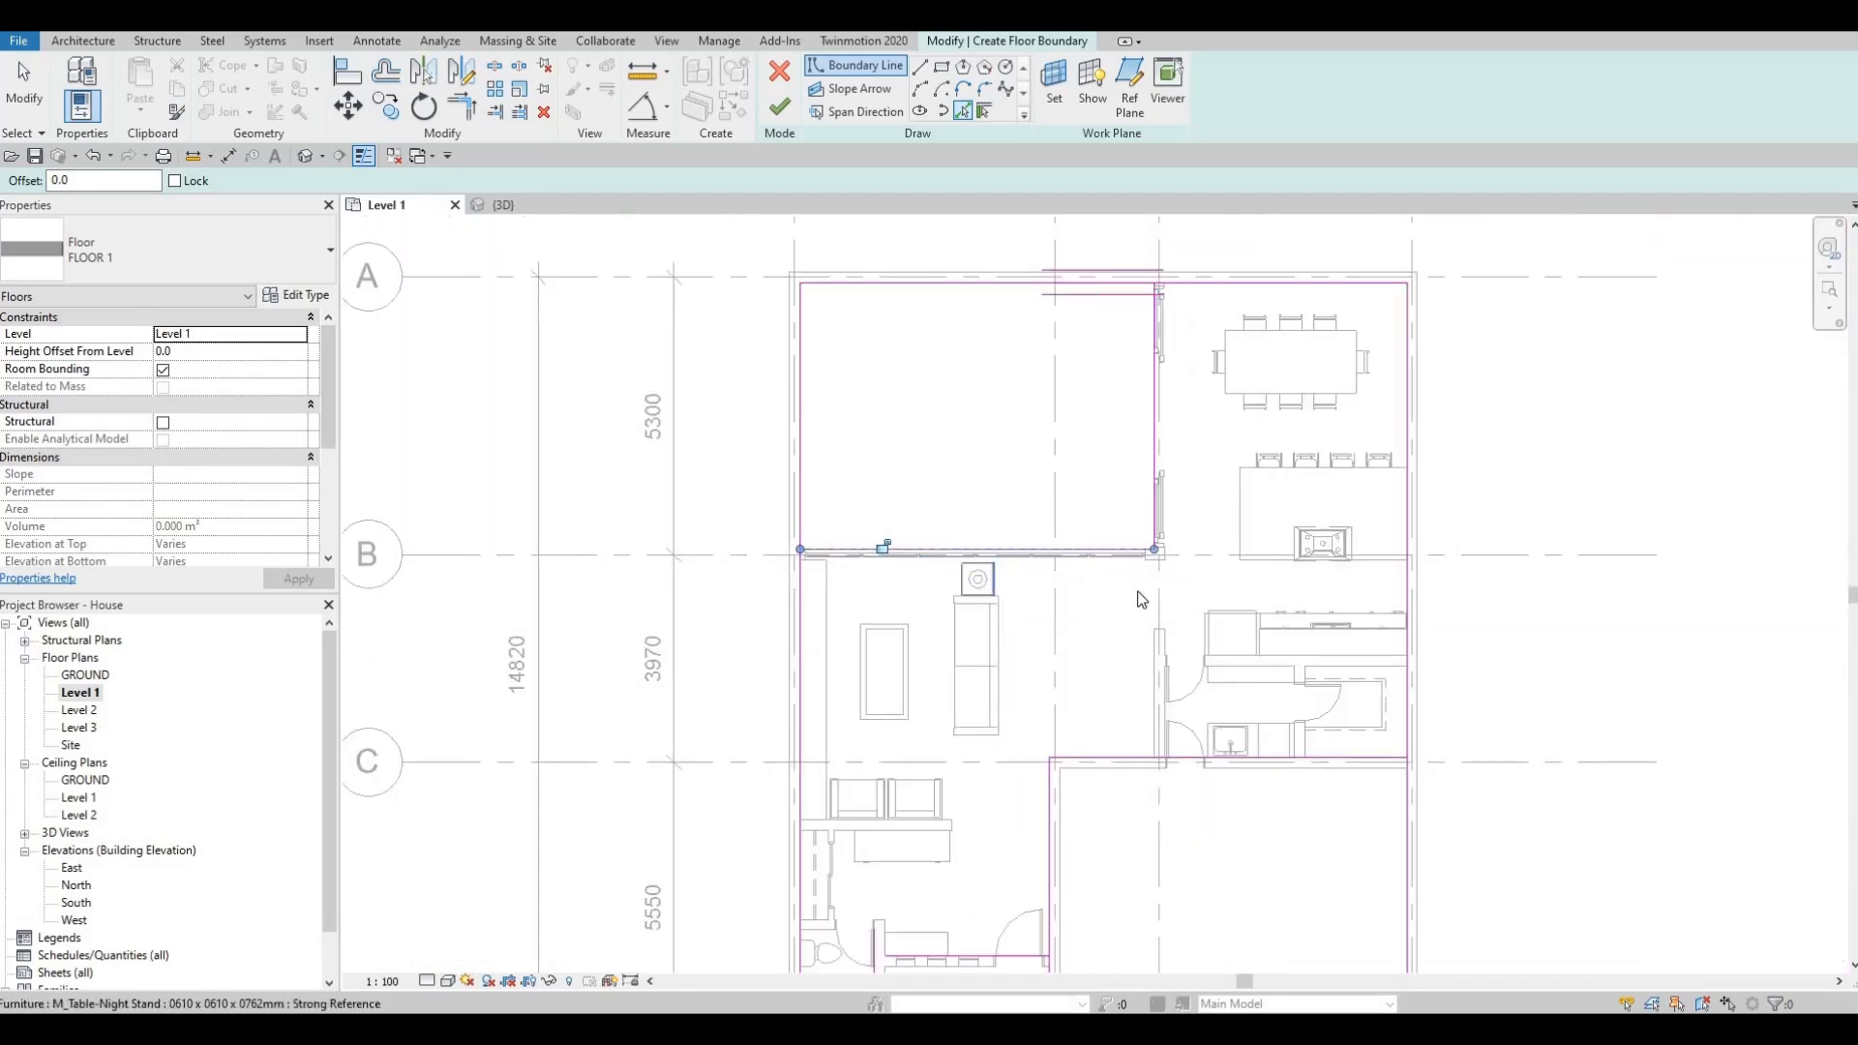
pyautogui.moveTo(1140, 593); pyautogui.dragTo(1140, 601, button='middle')
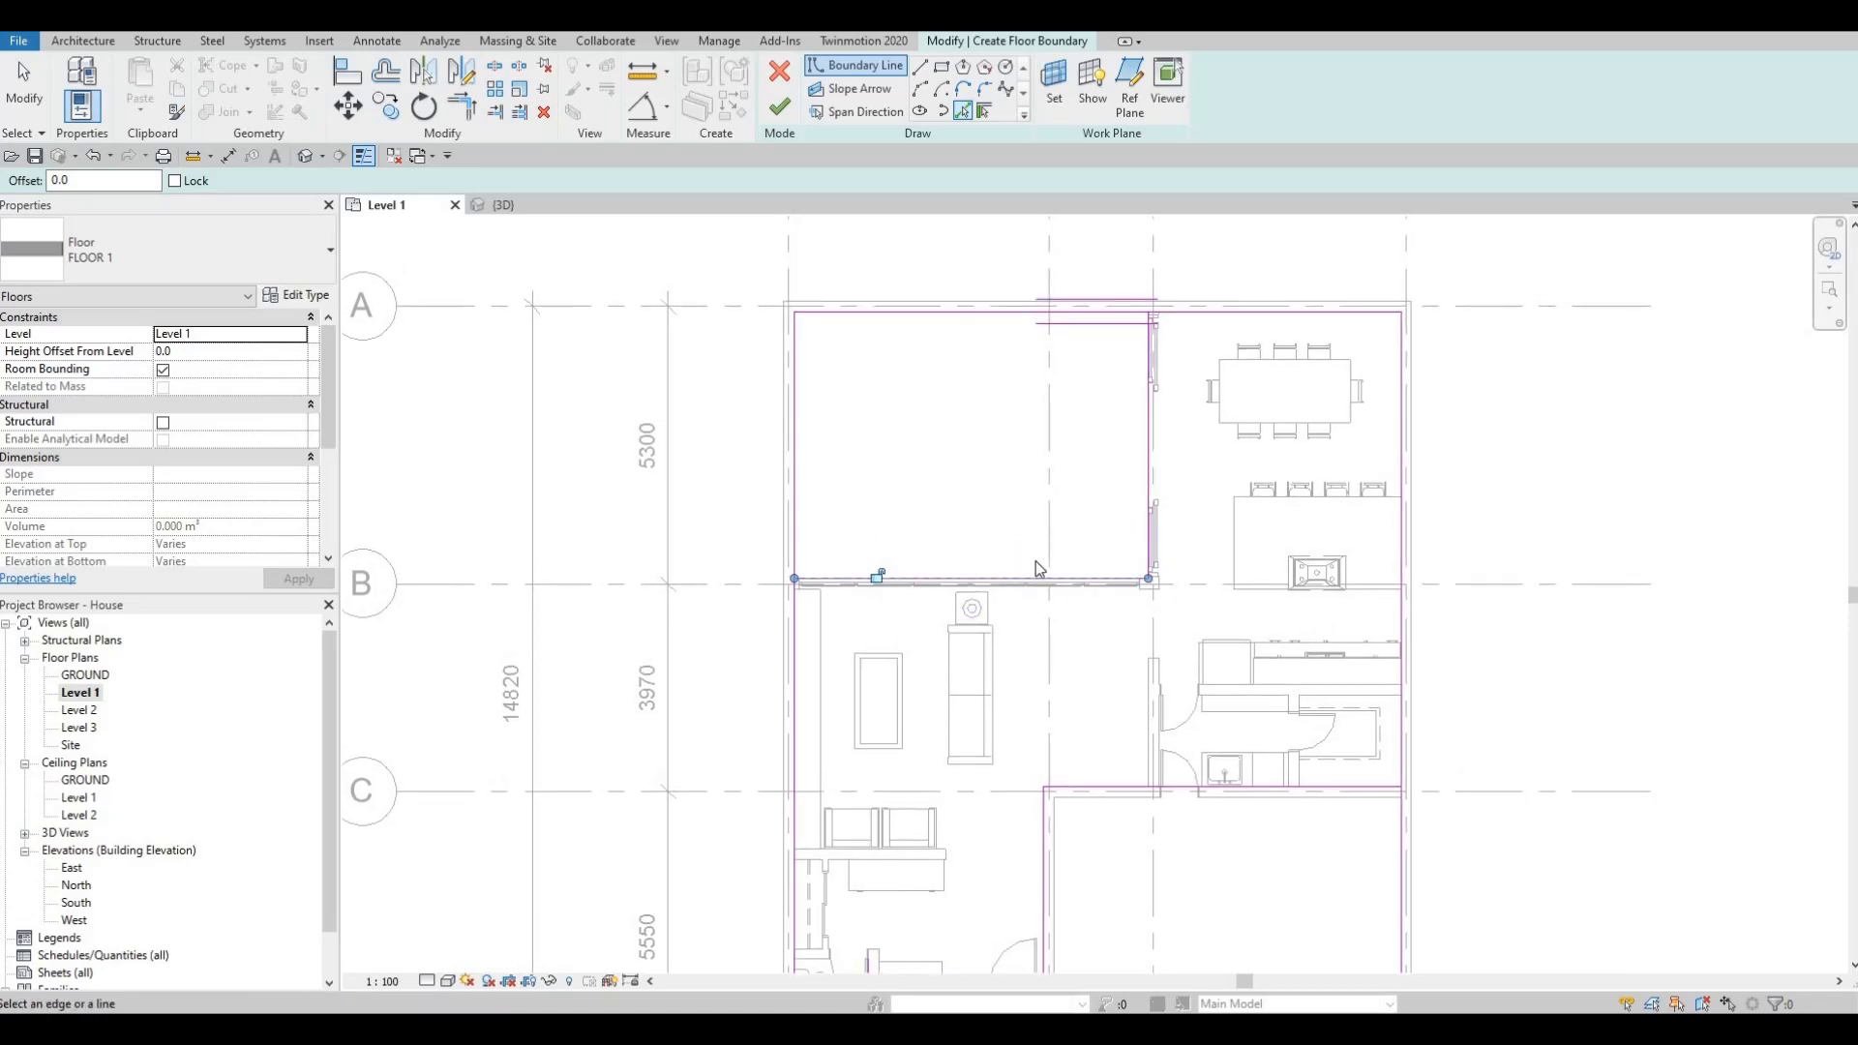
pyautogui.moveTo(1040, 568); pyautogui.dragTo(1021, 485, button='middle')
pyautogui.scroll(-1, 1112, 532)
pyautogui.press('Escape')
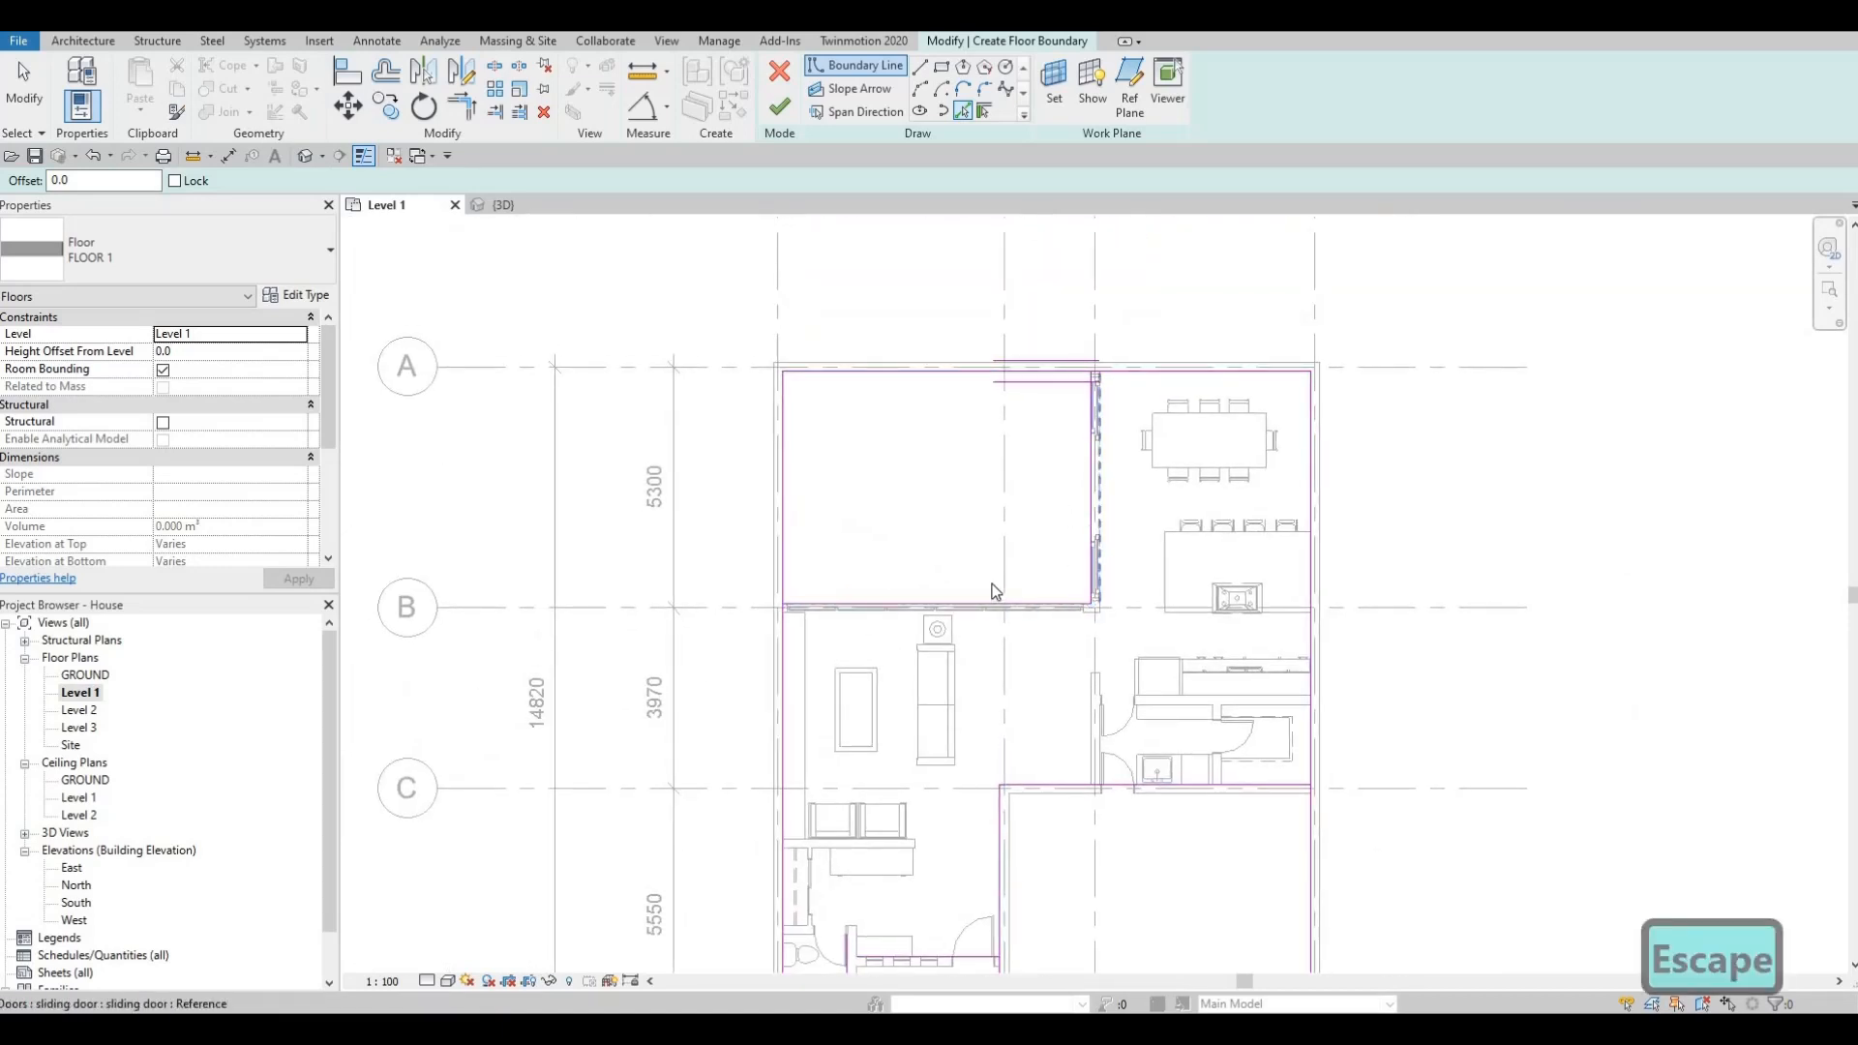
pyautogui.press('Escape')
pyautogui.press('Escape')
pyautogui.press('Escape')
# Trim the sliding-door boundary line to the grid A line, and the grid B line to the long exterior wall line, excluding the empty room.
pyautogui.press('t')
pyautogui.press('r')
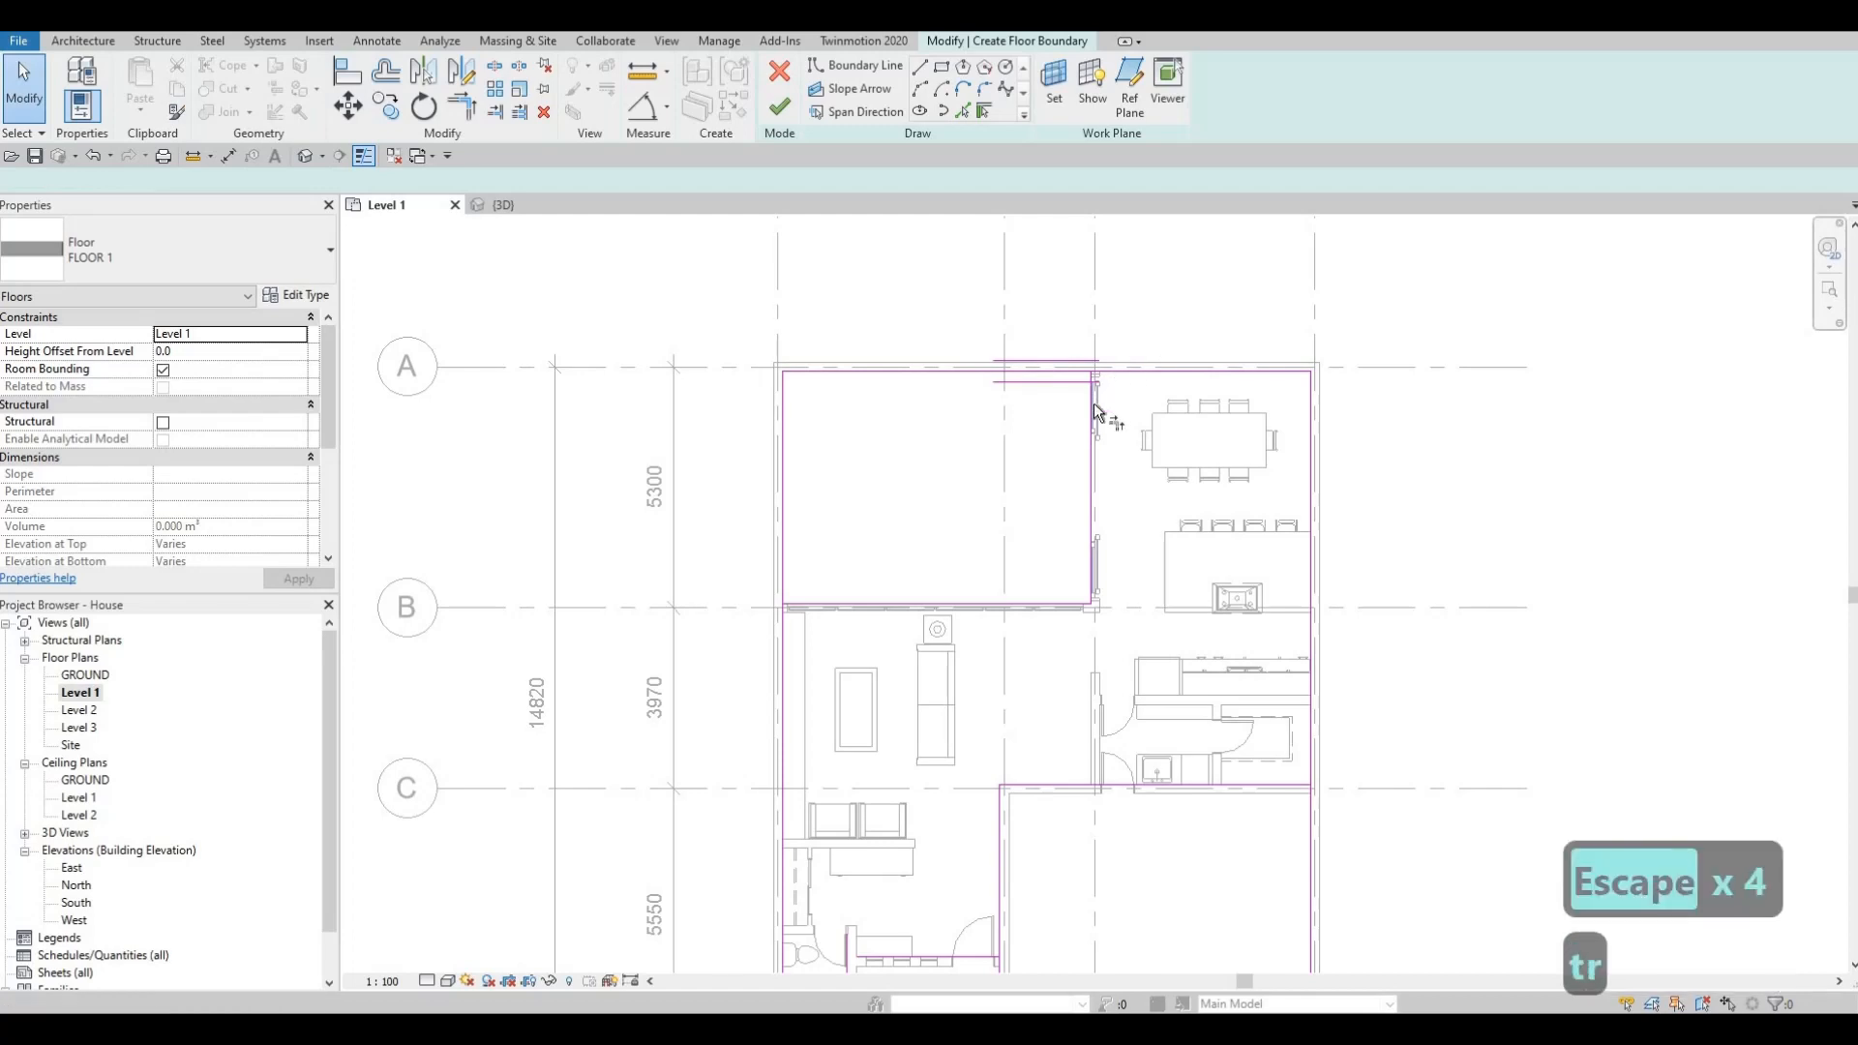
pyautogui.scroll(4, 1113, 392)
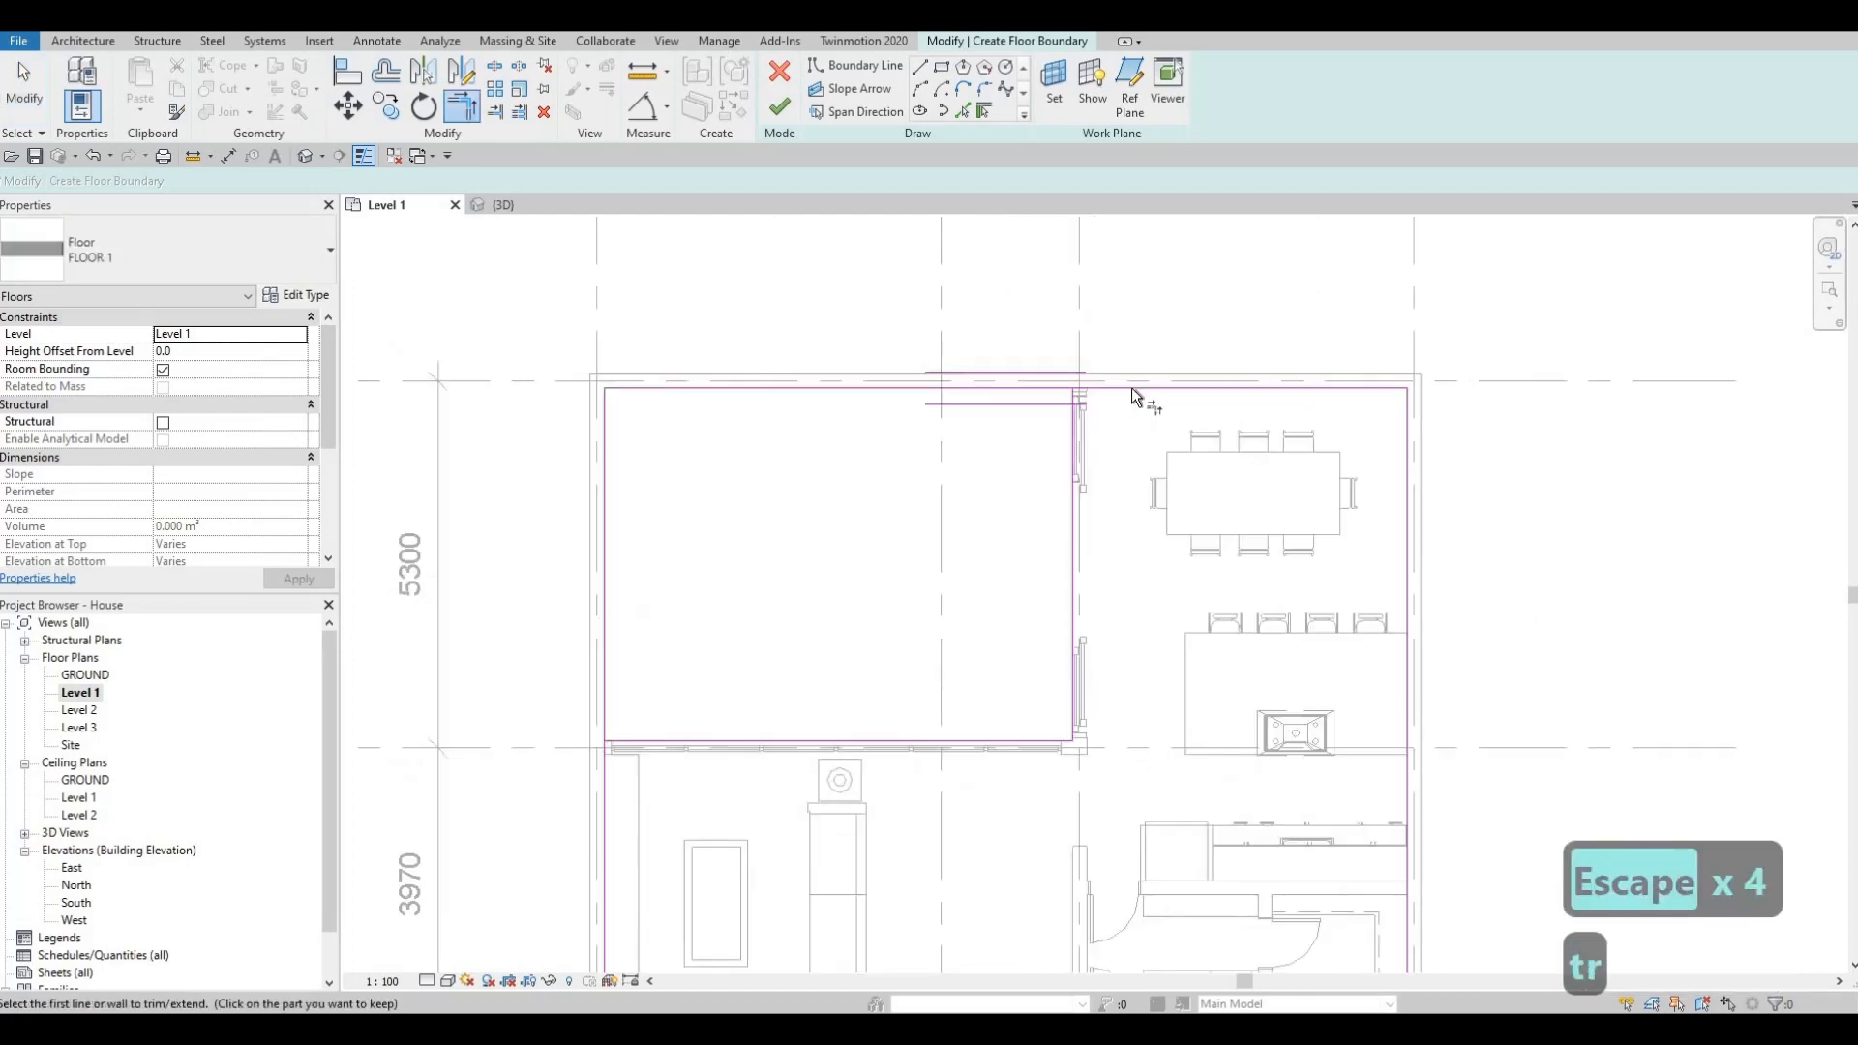
pyautogui.click(1069, 457)
pyautogui.moveTo(572, 564); pyautogui.dragTo(804, 453, button='middle')
pyautogui.scroll(-1, 804, 453)
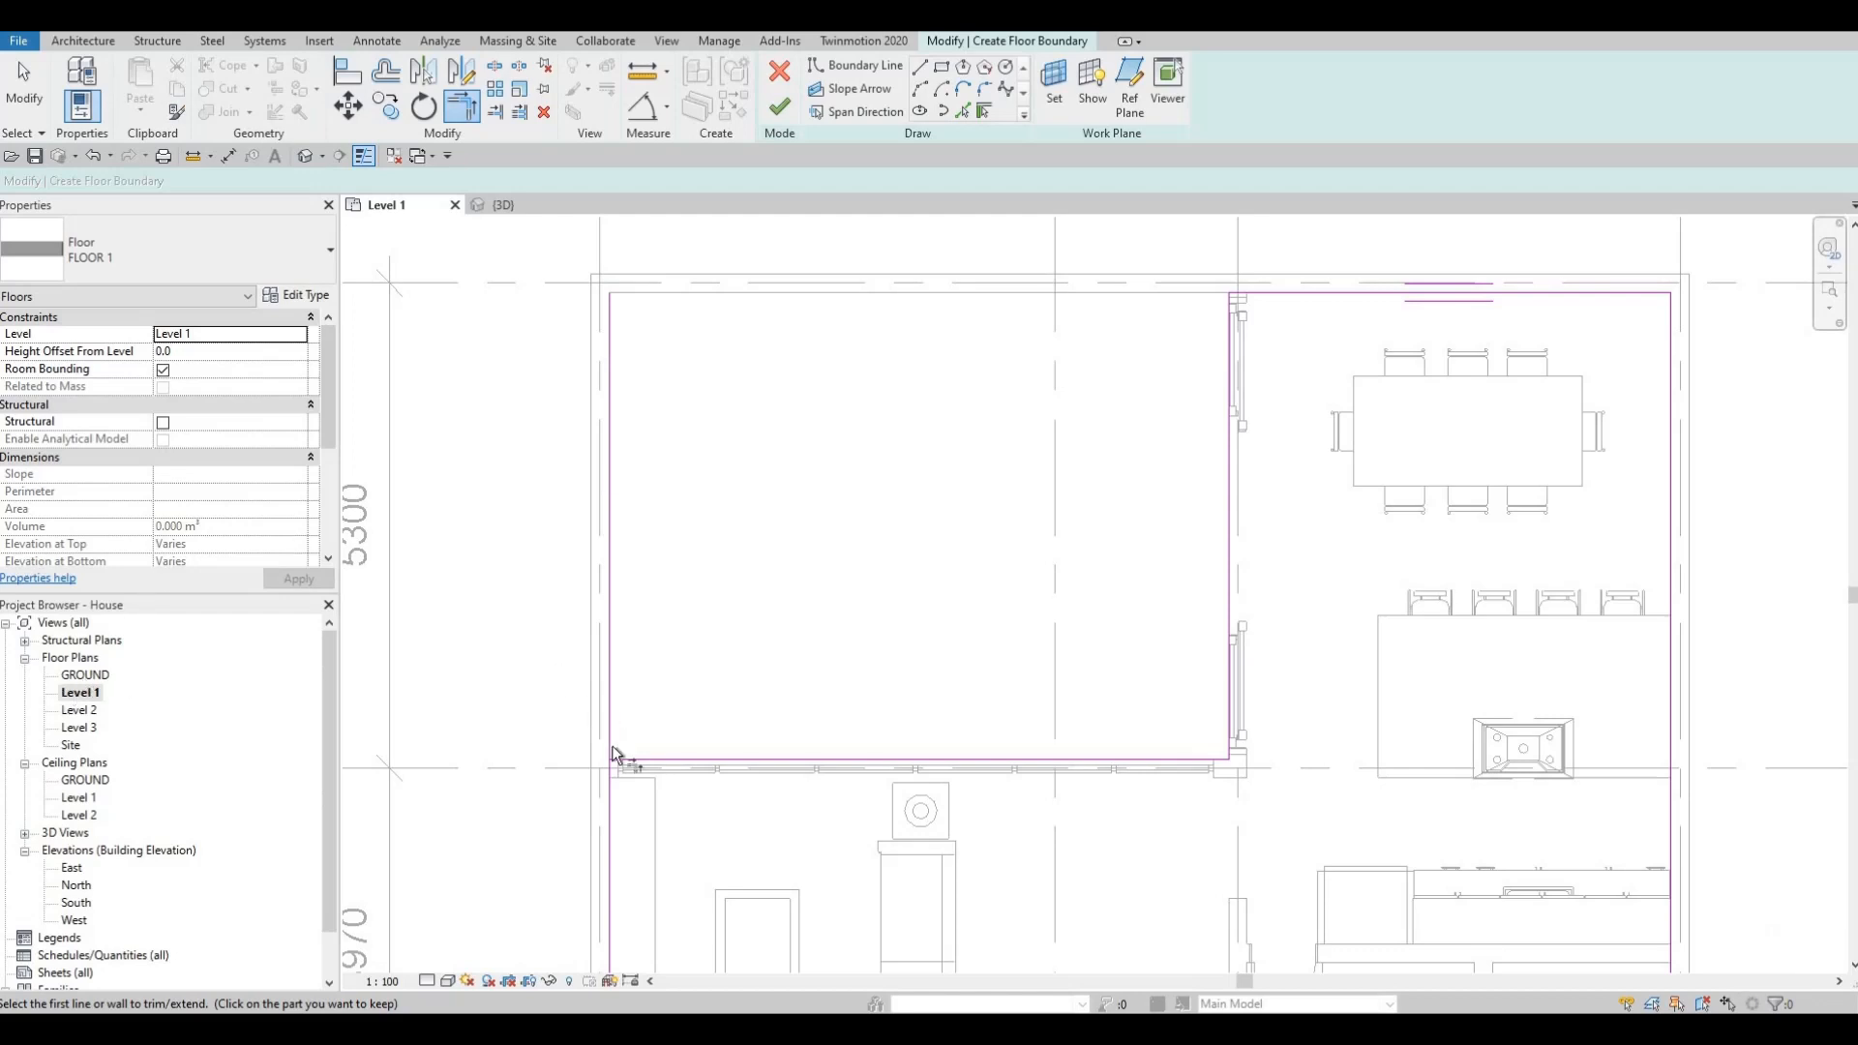
pyautogui.click(614, 776)
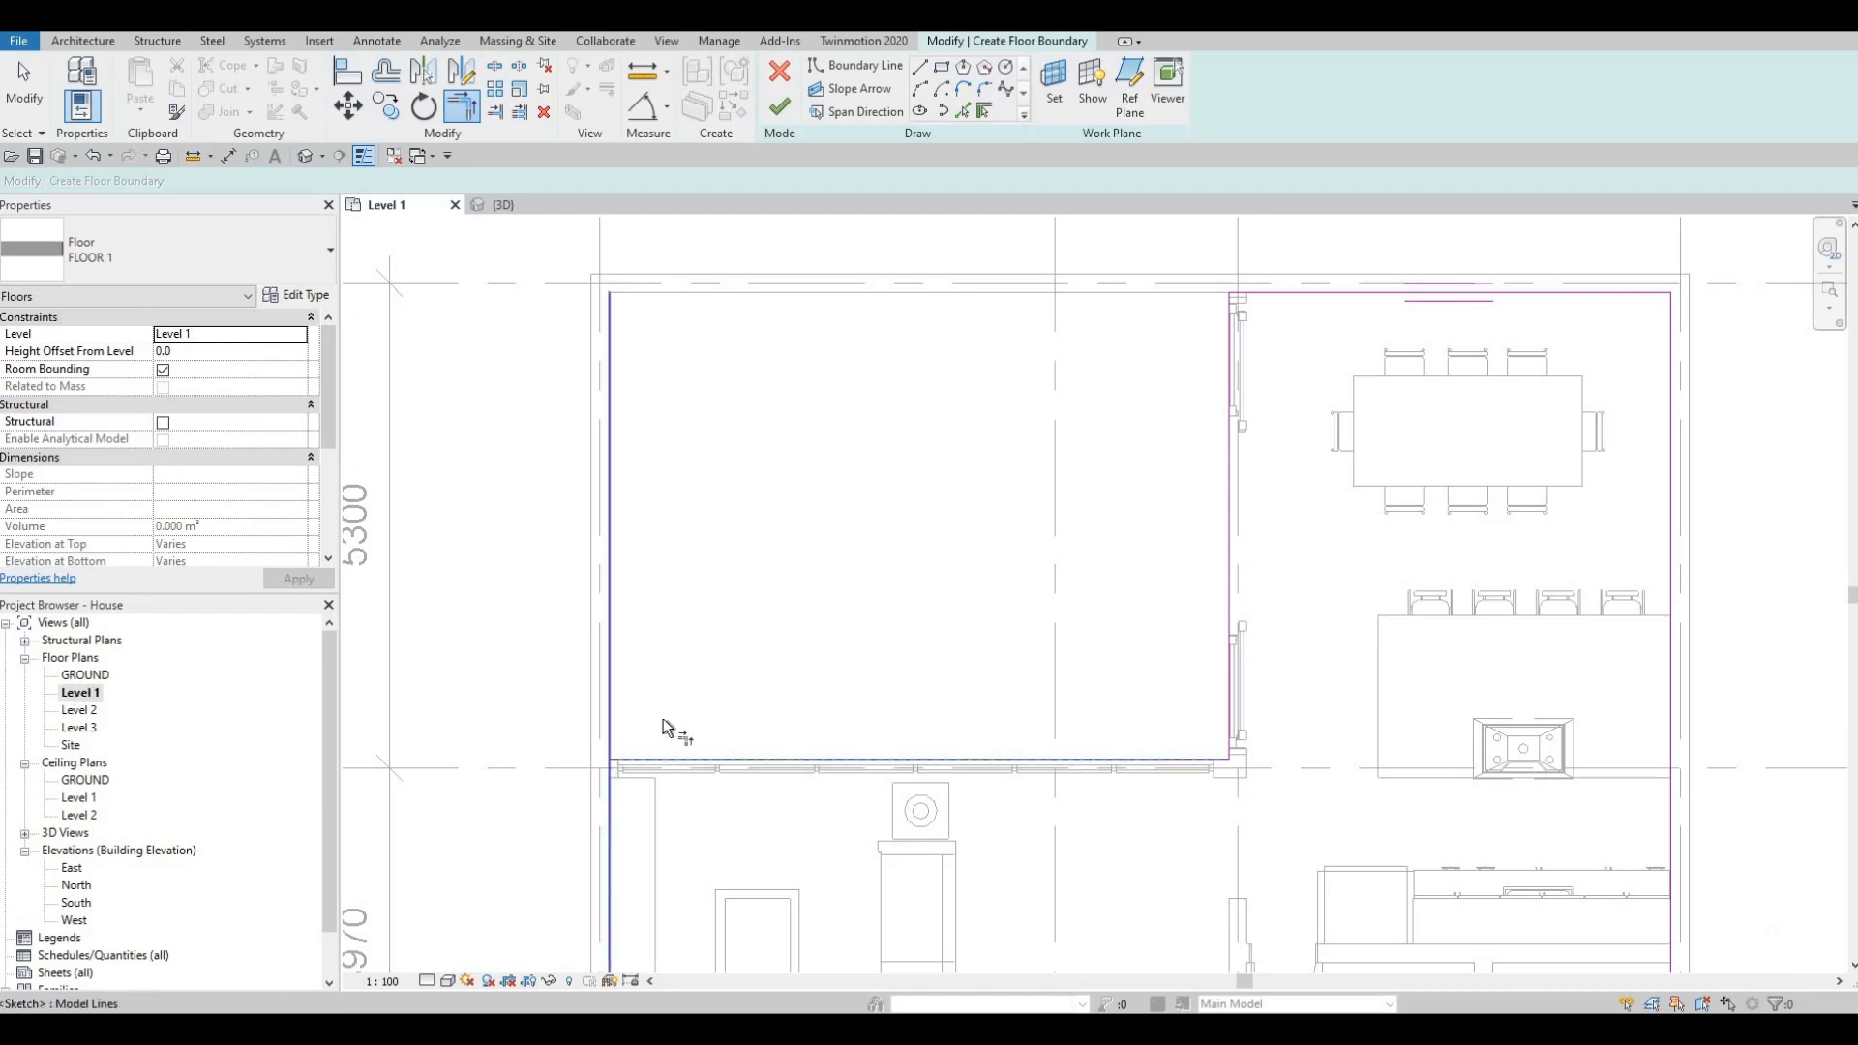
pyautogui.click(671, 759)
# Trim the entrance front boundary line into clean corners with the bathroom wall line and the side wall line beside the door.
pyautogui.scroll(-3, 868, 501)
pyautogui.scroll(5, 916, 704)
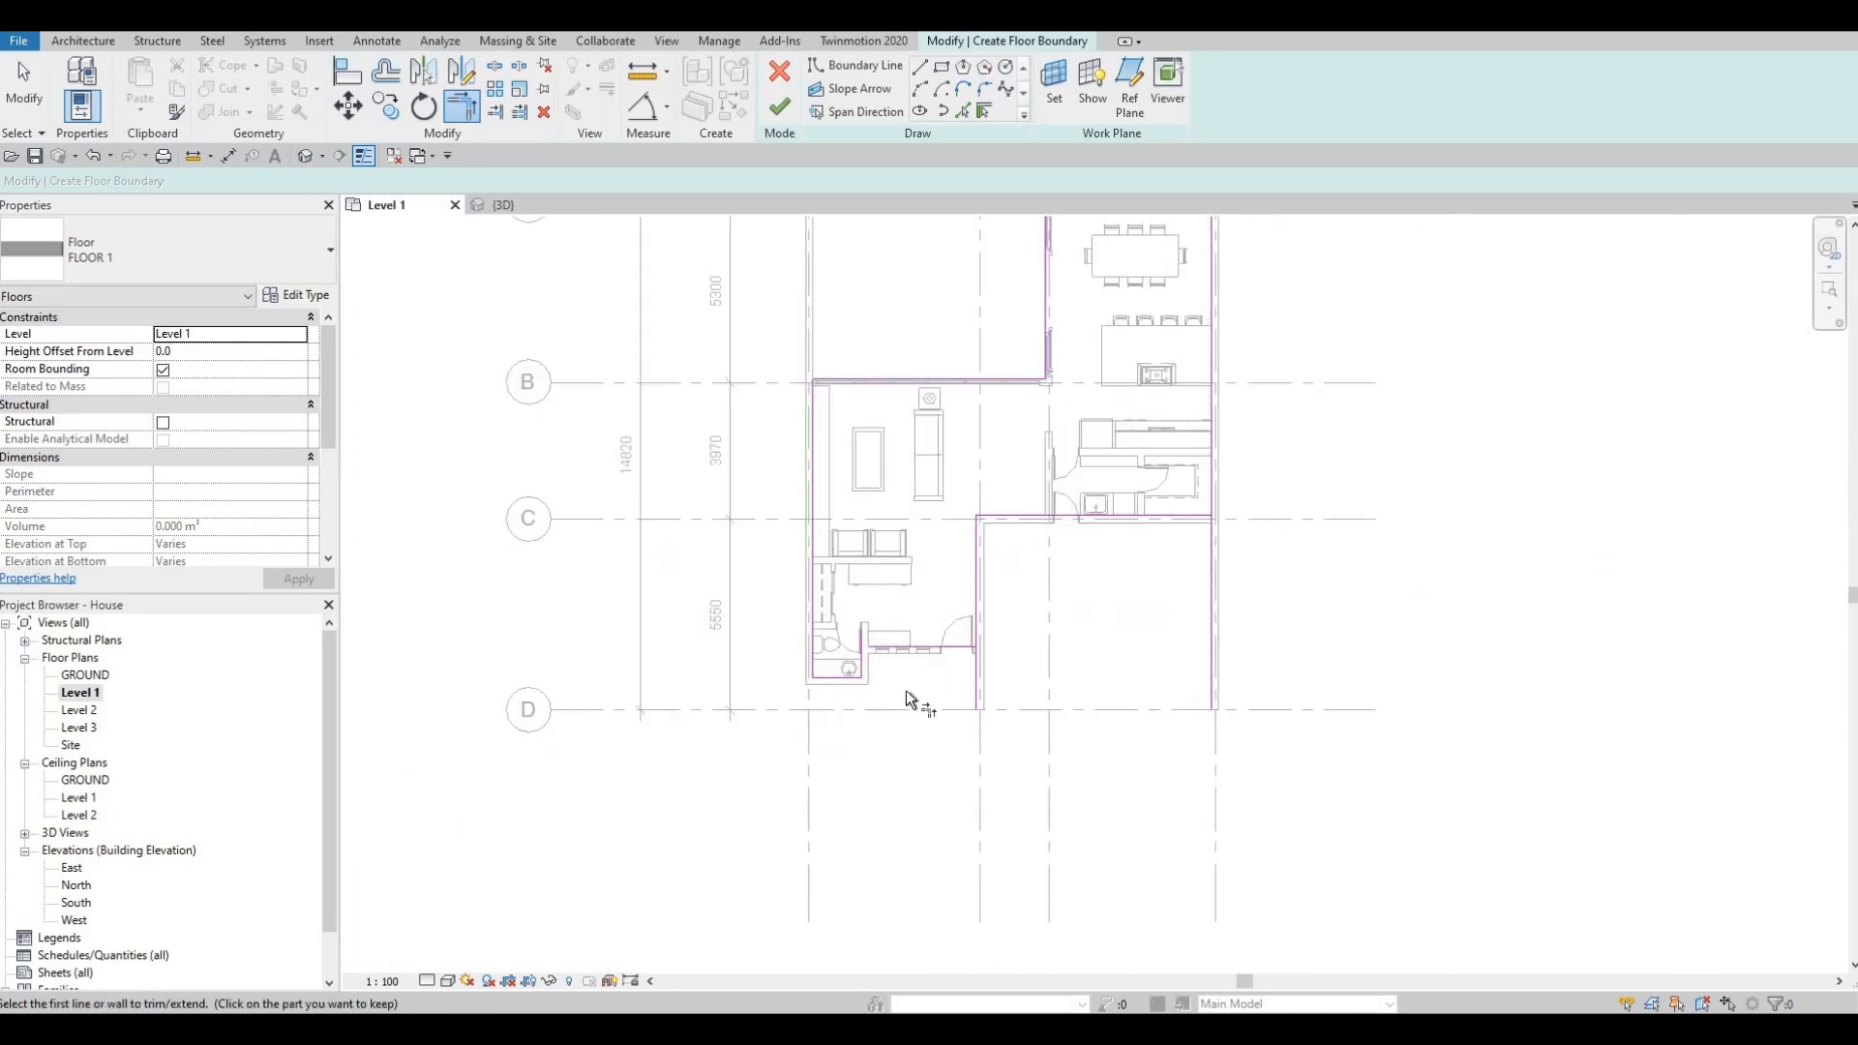
pyautogui.click(937, 695)
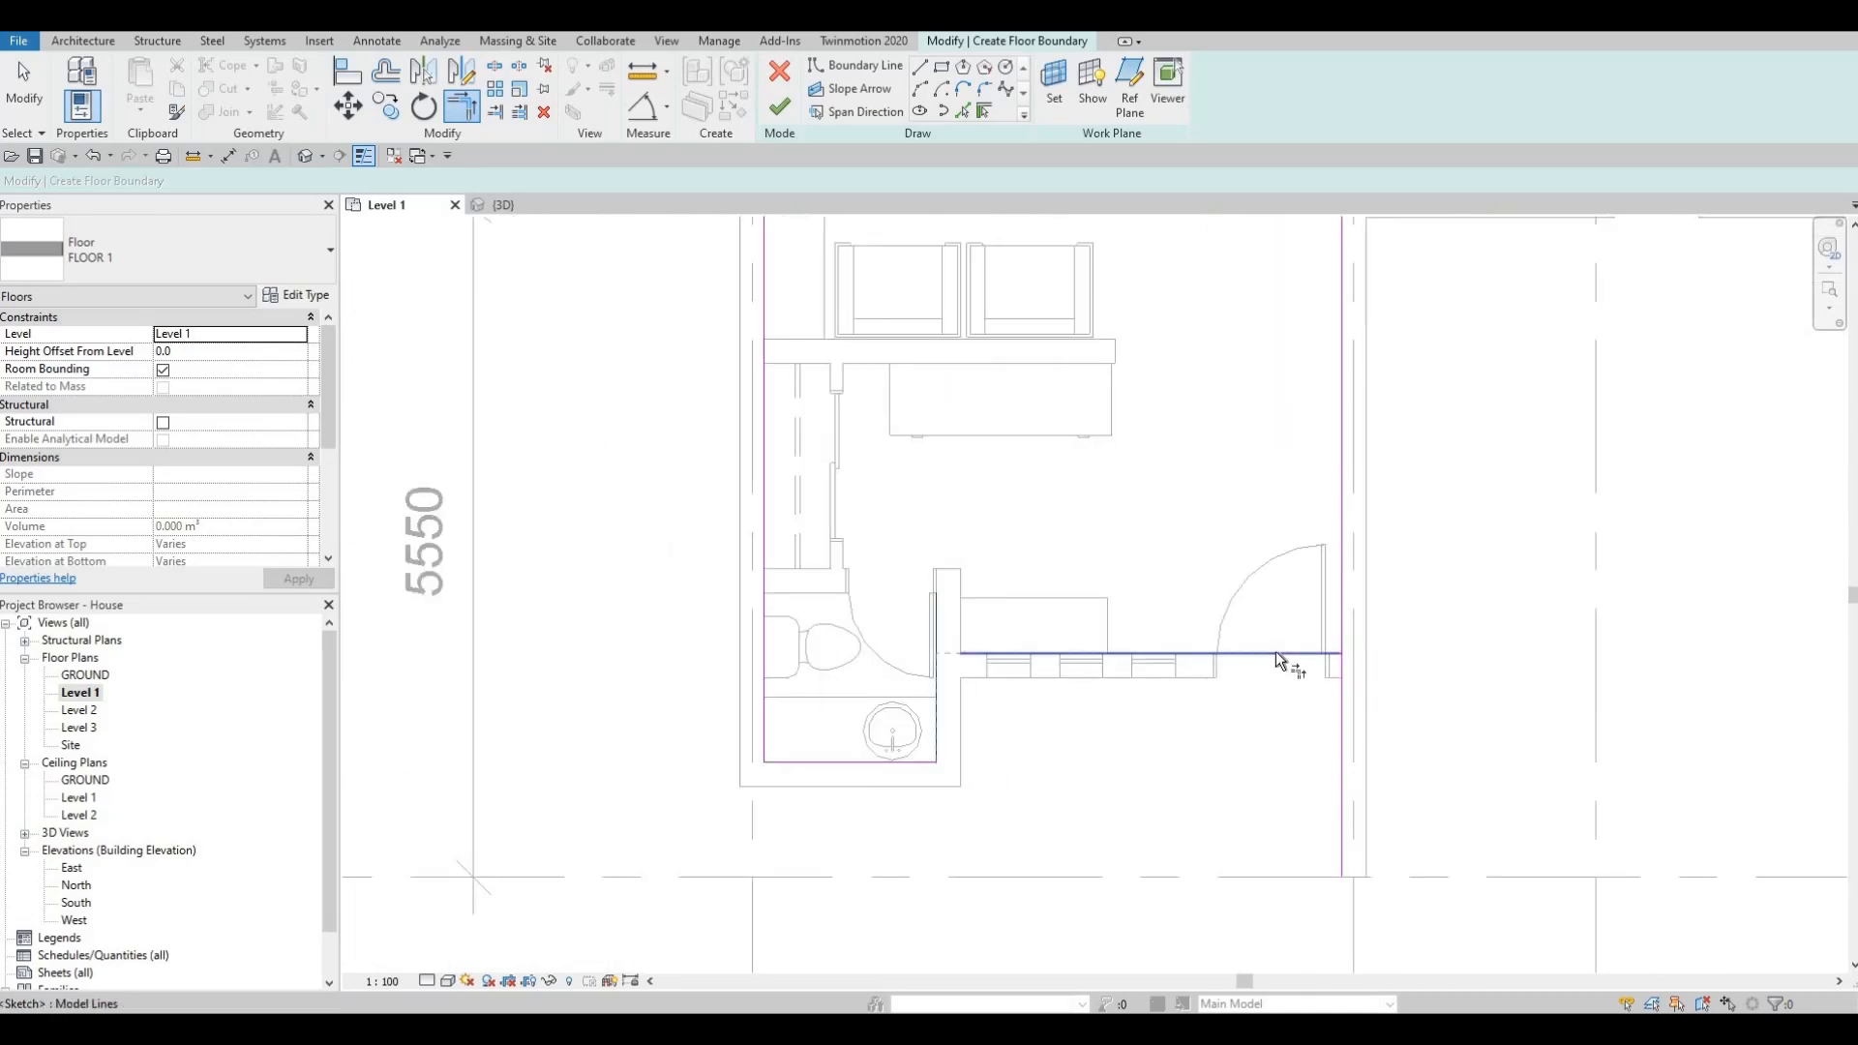
pyautogui.click(1340, 542)
# Trim the dining-side exterior wall boundary line to a corner with the grid C wall line.
pyautogui.scroll(-3, 1297, 513)
pyautogui.scroll(3, 1292, 583)
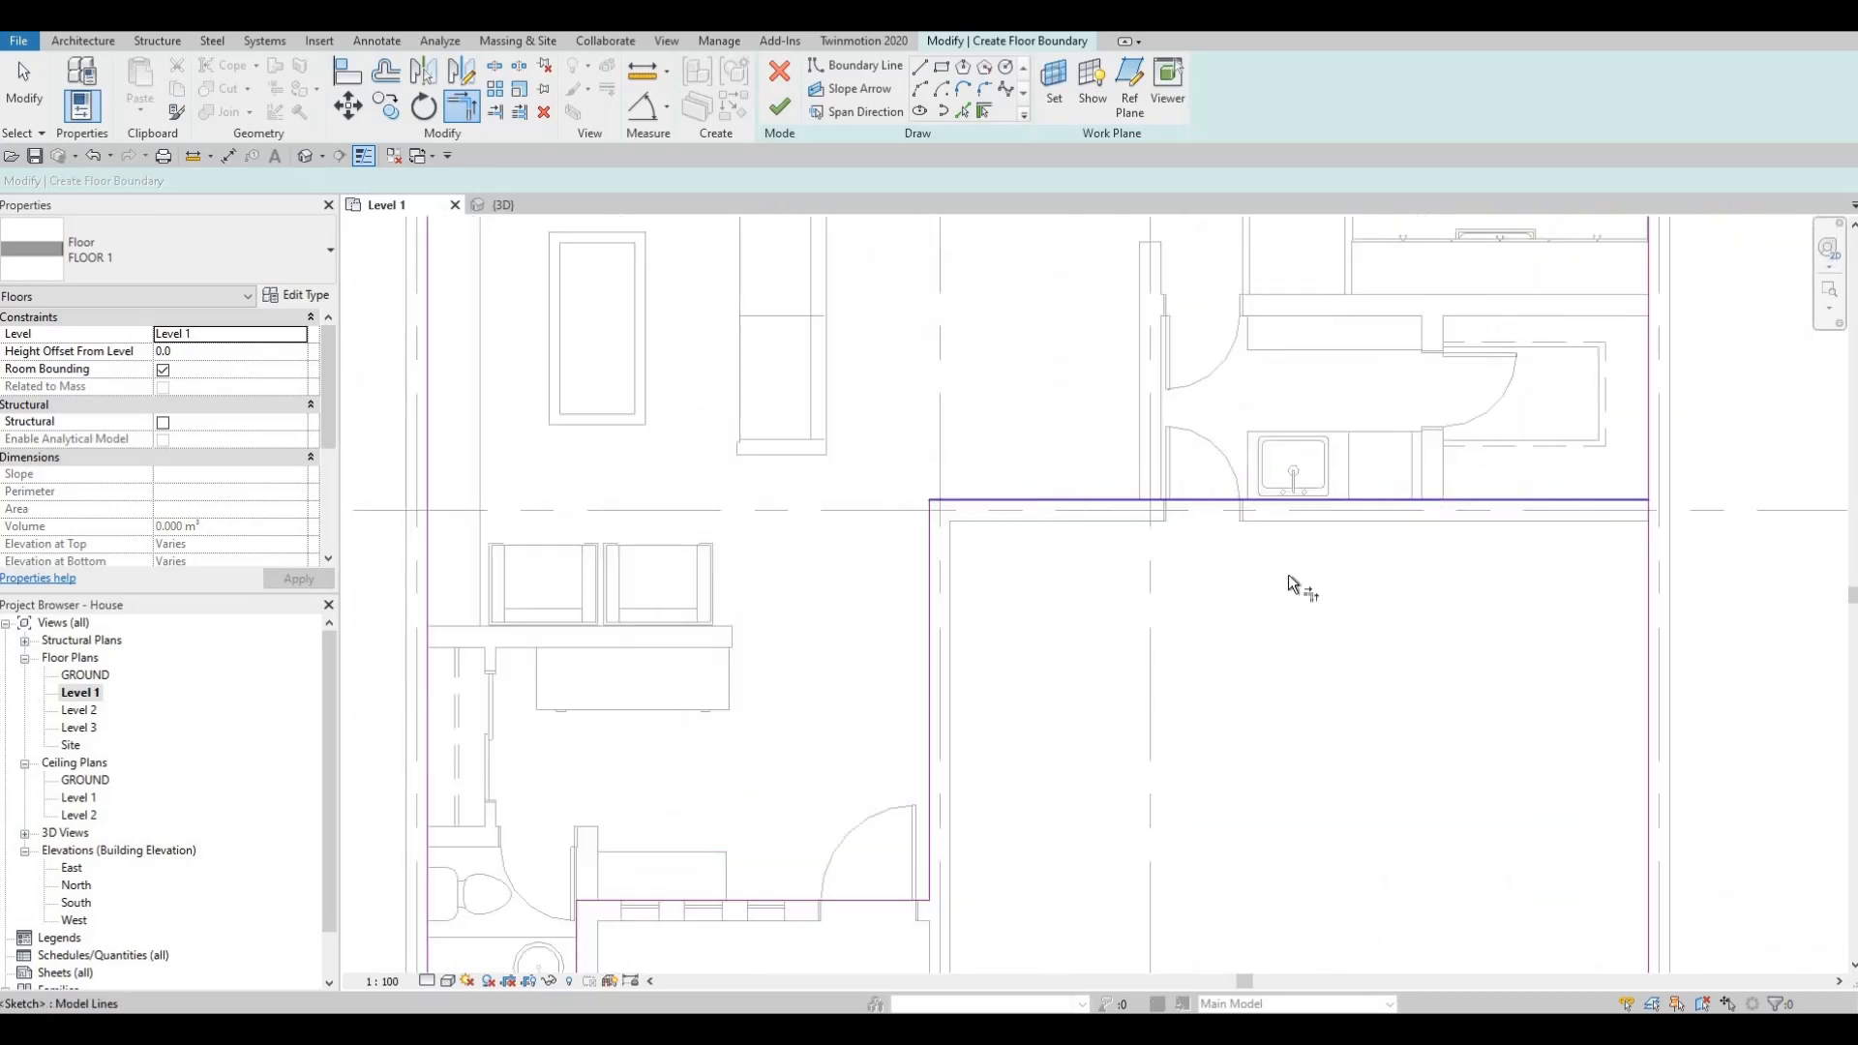
pyautogui.moveTo(1602, 499); pyautogui.dragTo(1326, 568, button='middle')
pyautogui.click(1329, 570)
pyautogui.click(1374, 511)
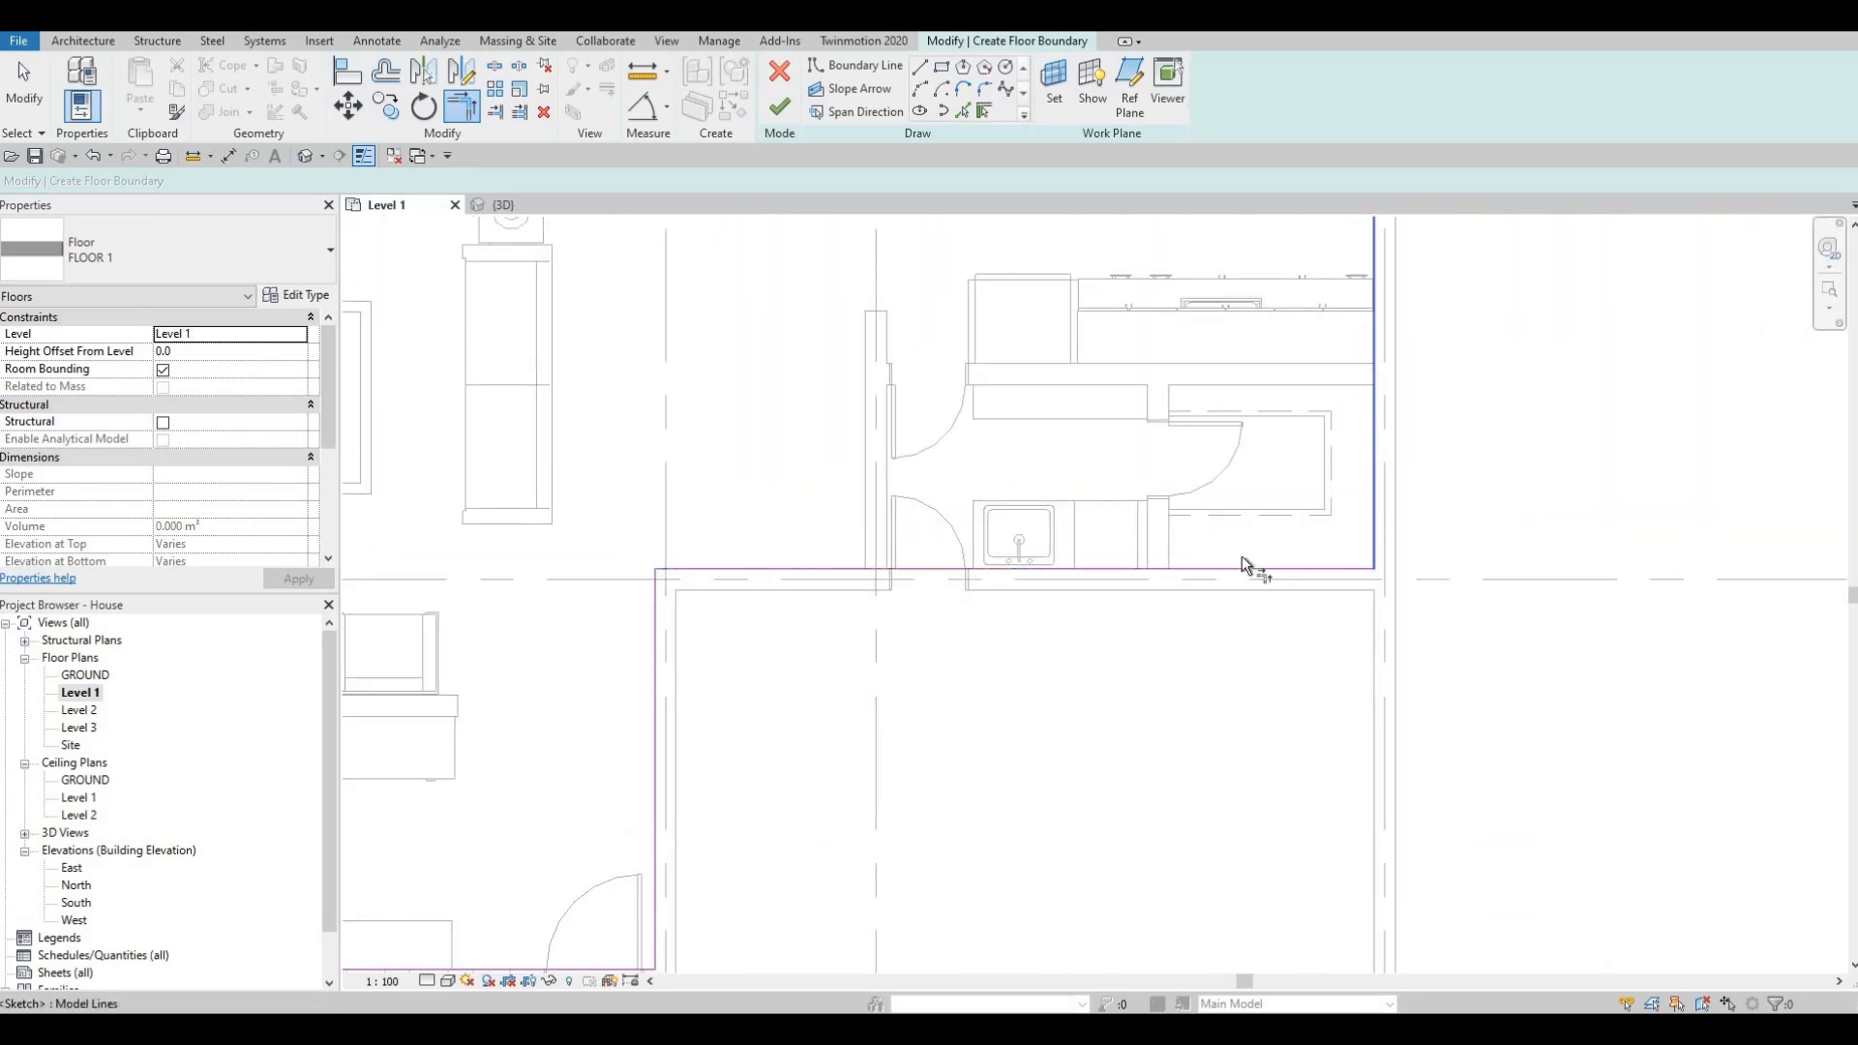
# Finish the Level 1 floor sketch to create the FLOOR 1 floor inside the interior walls, and clear the selection.
pyautogui.scroll(-4, 1245, 564)
pyautogui.scroll(3, 1265, 572)
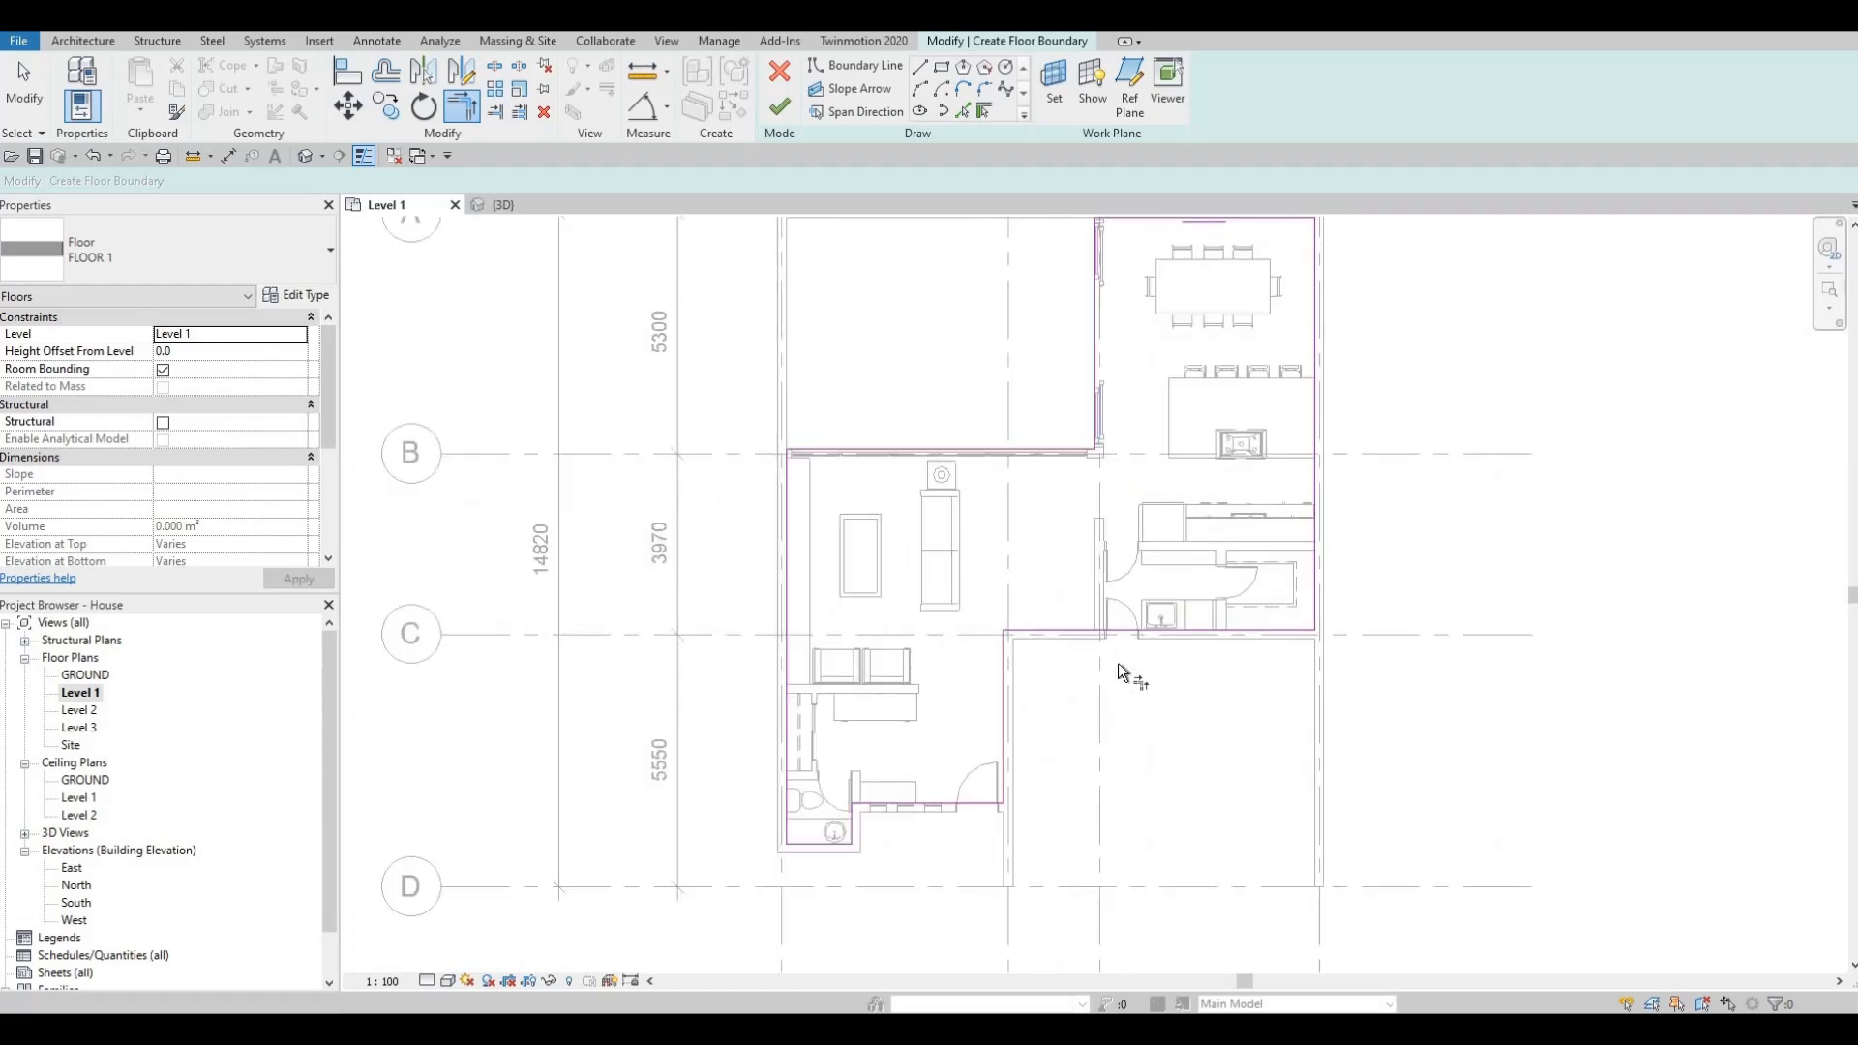
pyautogui.moveTo(1122, 673); pyautogui.dragTo(1092, 593, button='middle')
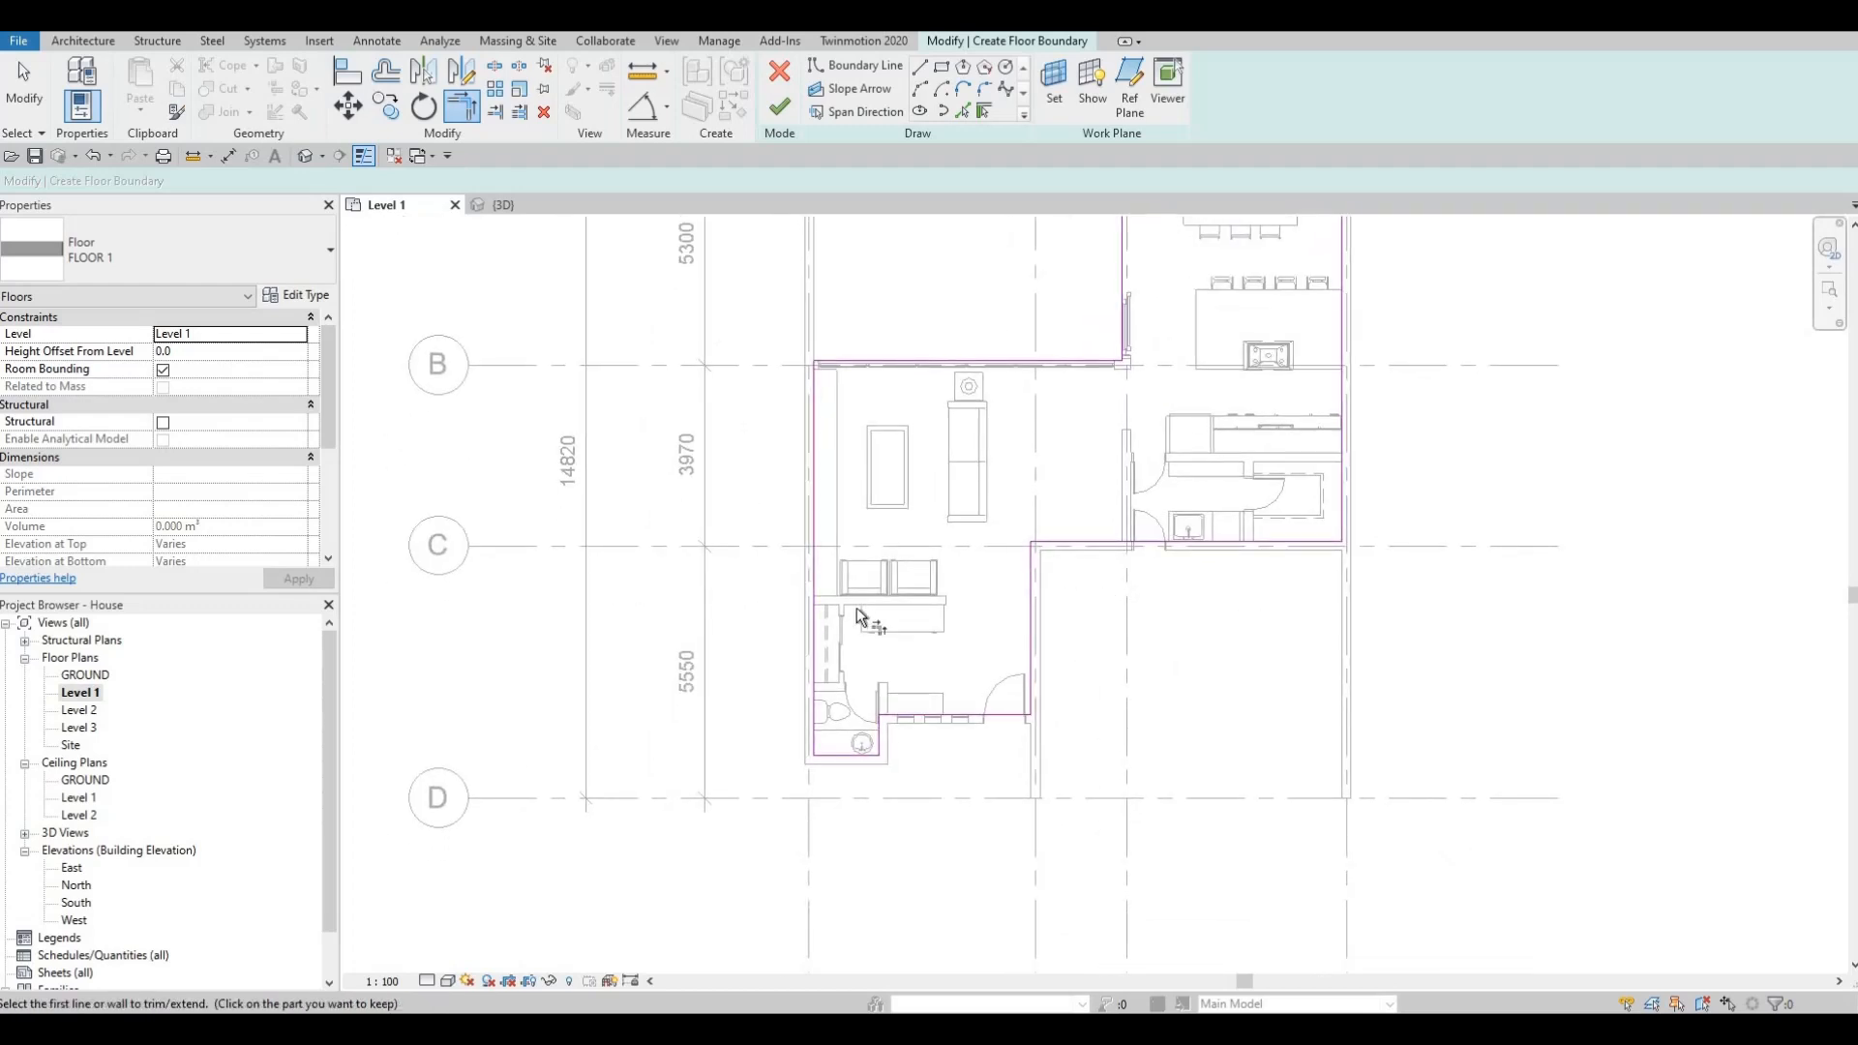
pyautogui.click(779, 107)
pyautogui.moveTo(680, 99); pyautogui.dragTo(665, 261, button='middle')
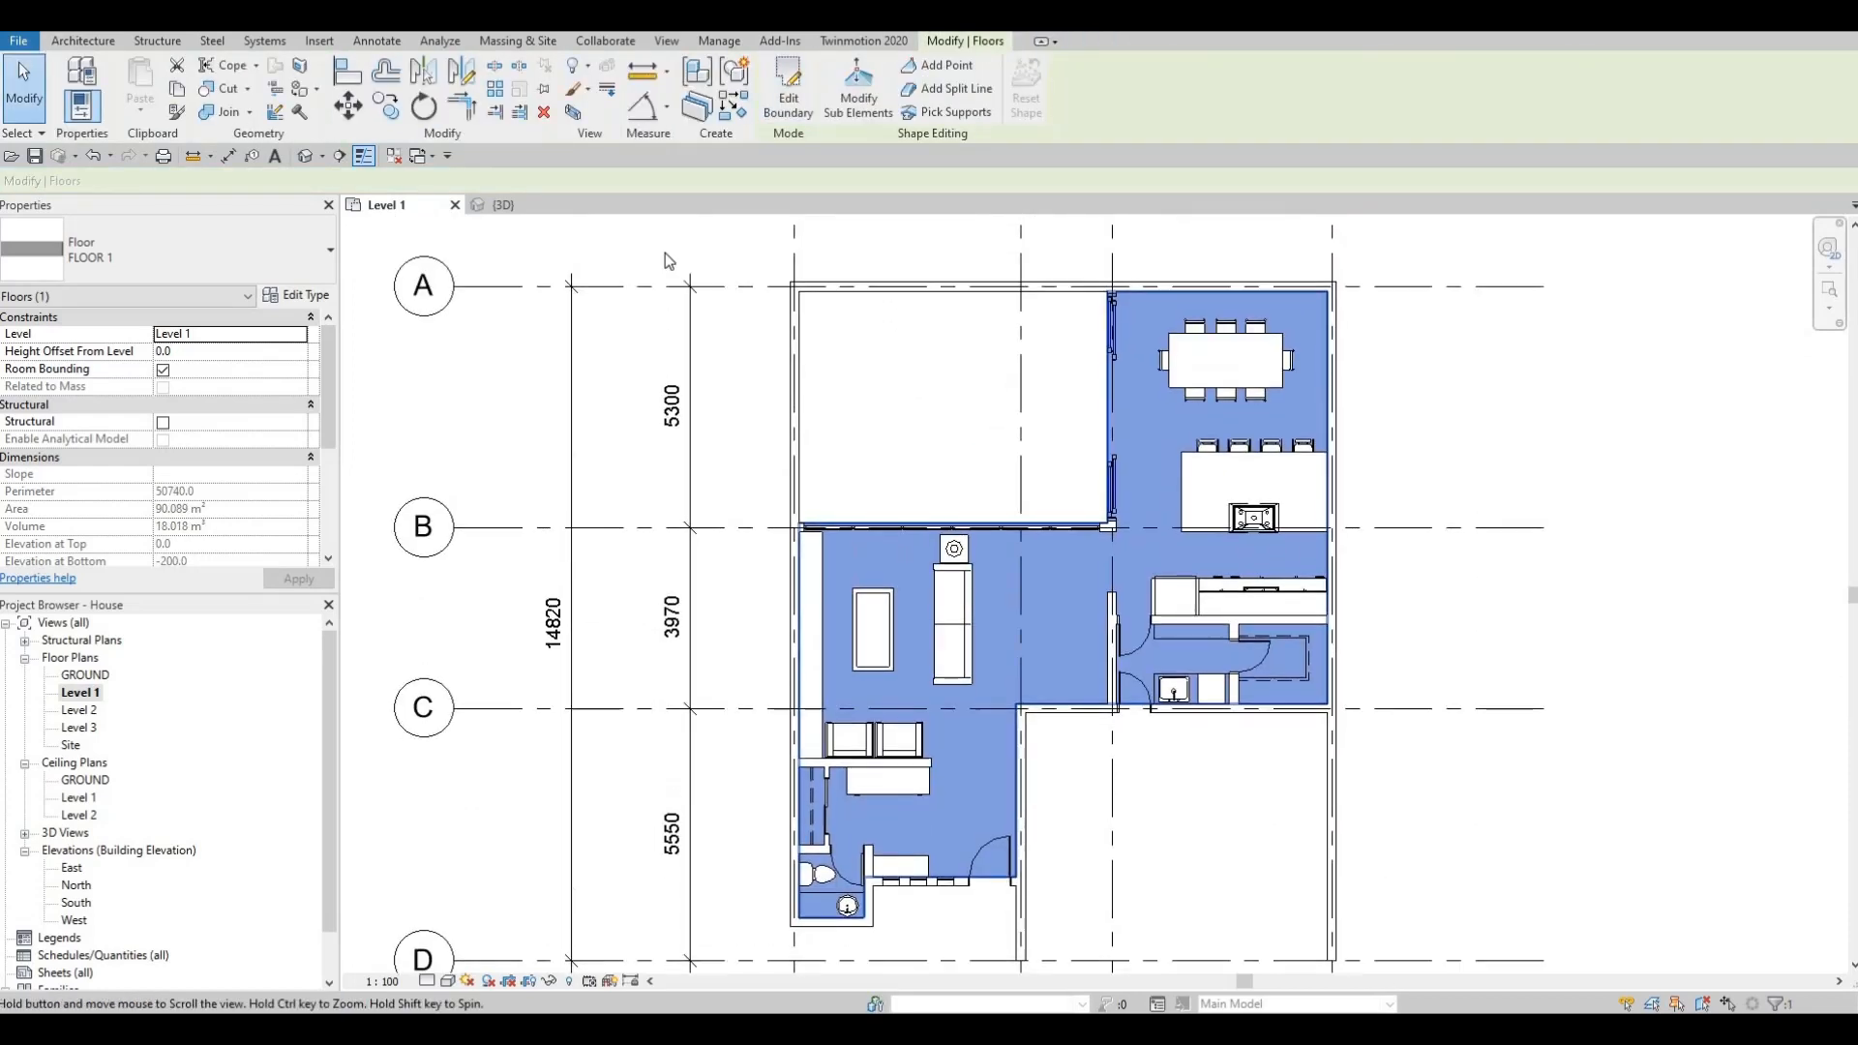
pyautogui.scroll(3, 1034, 406)
pyautogui.press('Escape')
pyautogui.press('Escape')
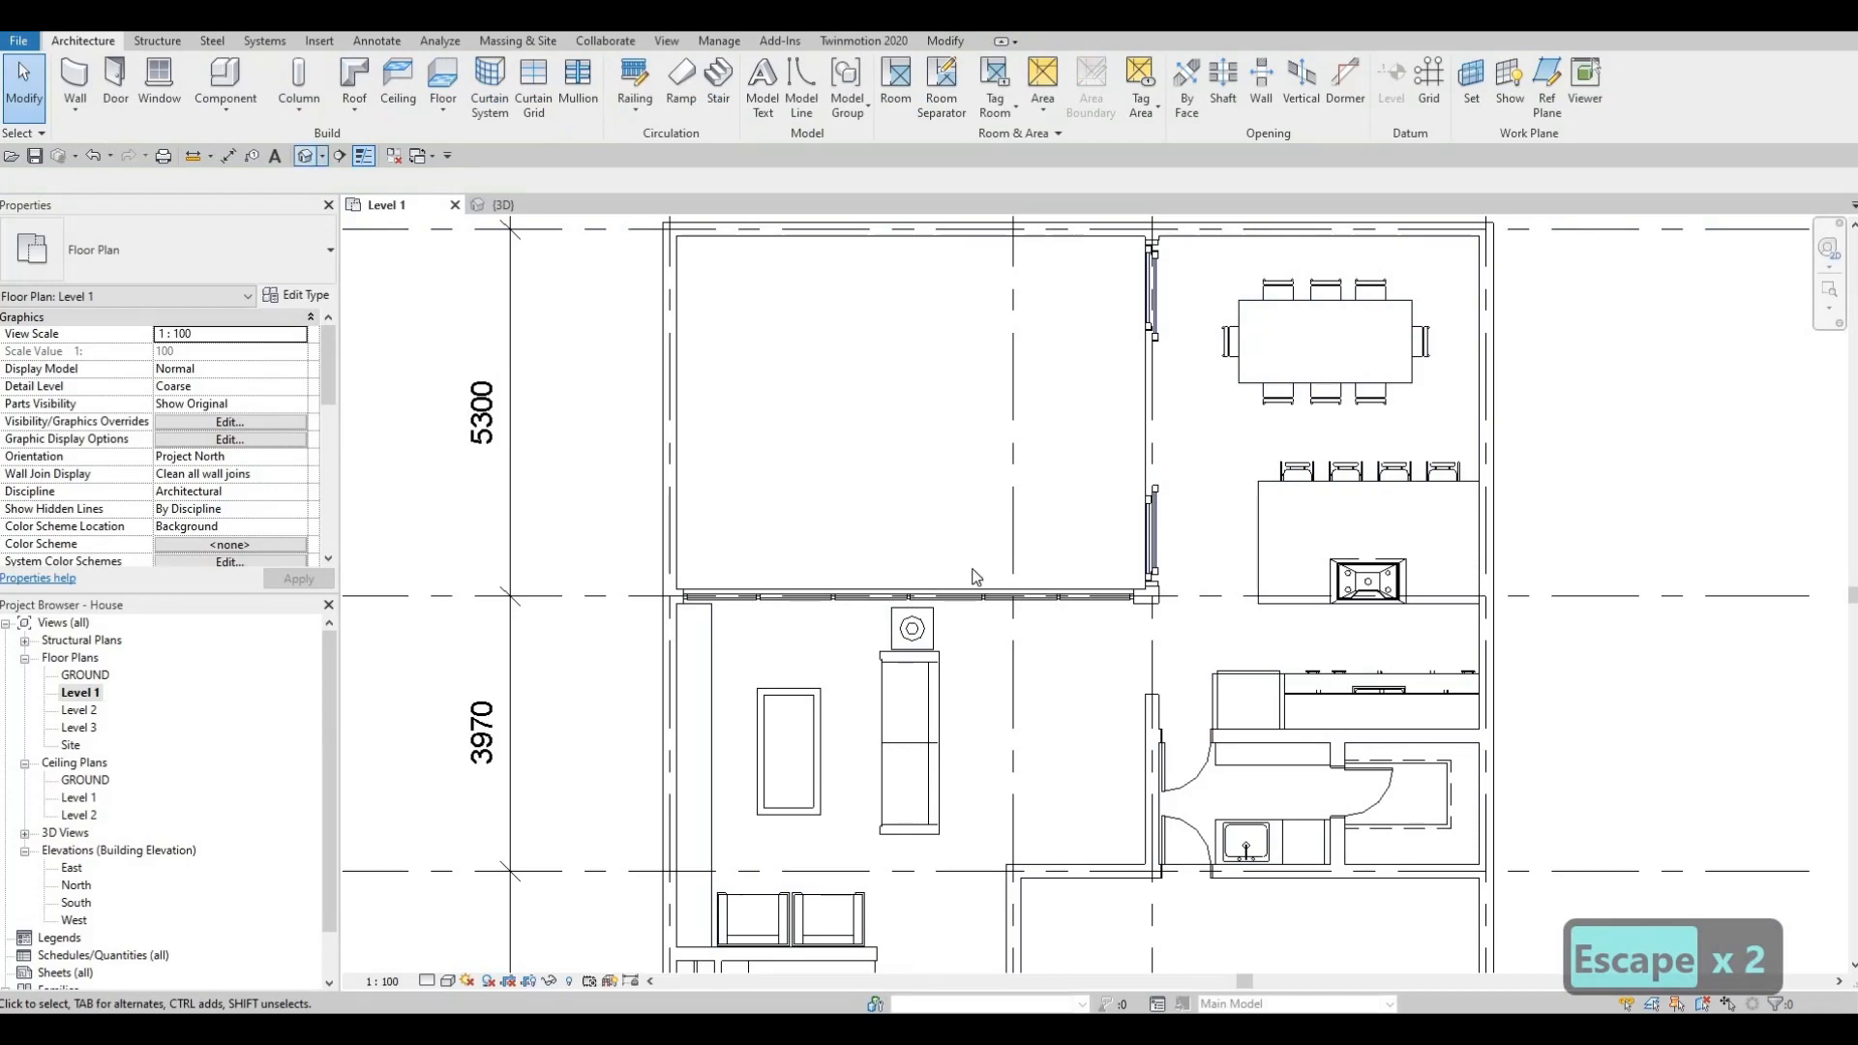
# Inspect the new floor in 3D, especially its edges under the sliding doors and curtain wall around the empty room.
pyautogui.scroll(5, 879, 397)
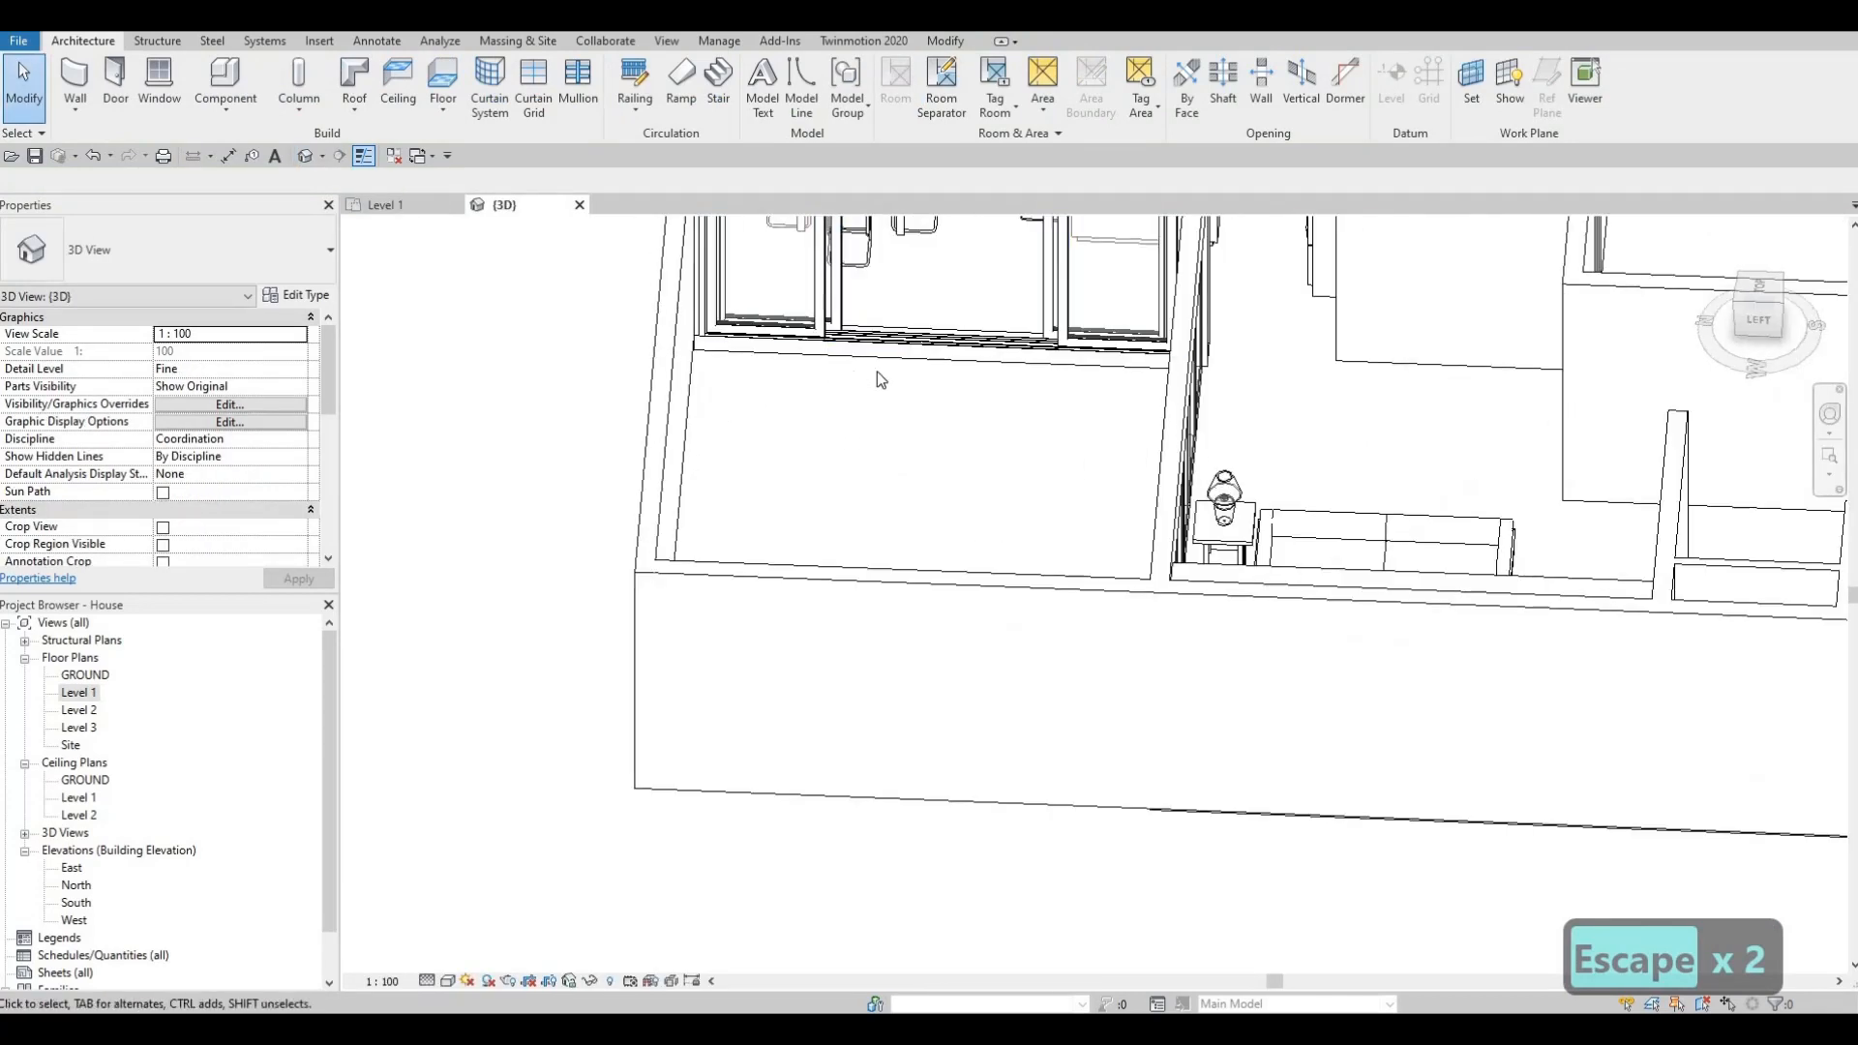
pyautogui.scroll(3, 877, 373)
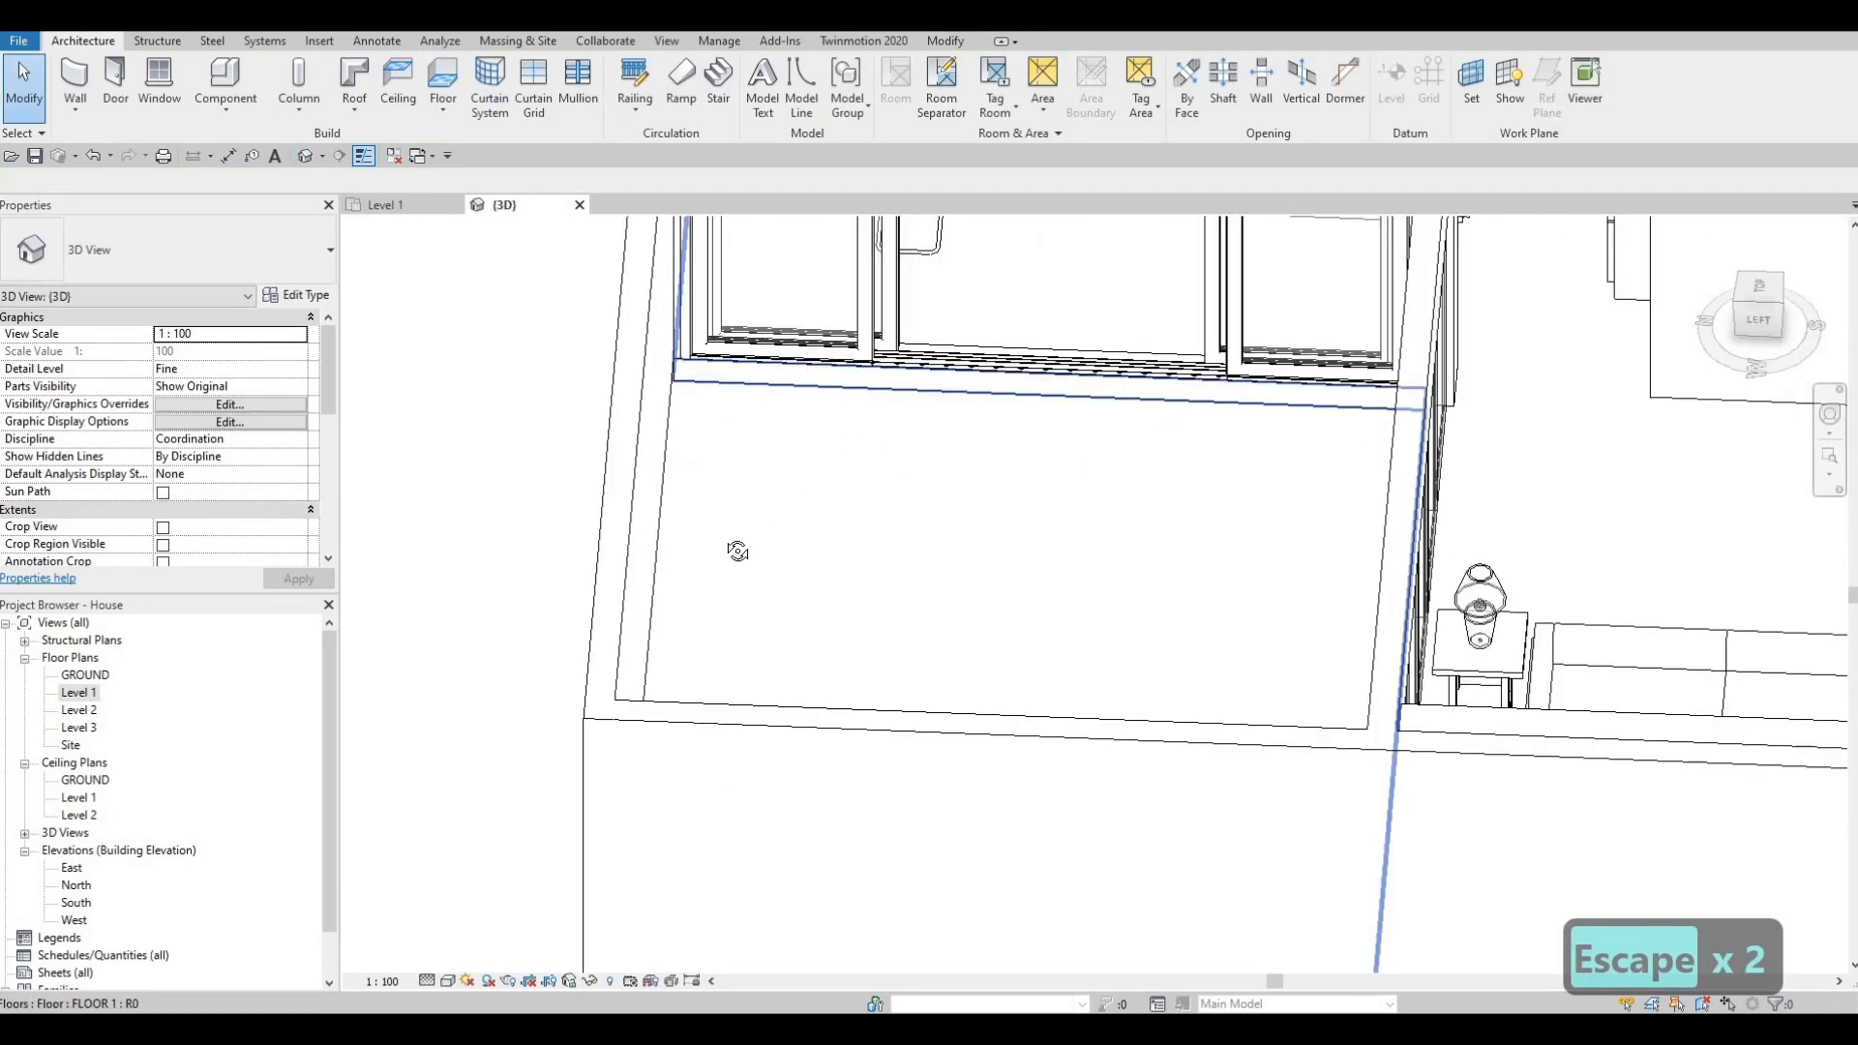
pyautogui.click(877, 375)
pyautogui.keyDown('shift'); pyautogui.moveTo(737, 551); pyautogui.dragTo(1111, 520, button='middle'); pyautogui.keyUp('shift')
pyautogui.moveTo(1355, 252); pyautogui.dragTo(1111, 462, button='middle')
pyautogui.scroll(1, 1112, 463)
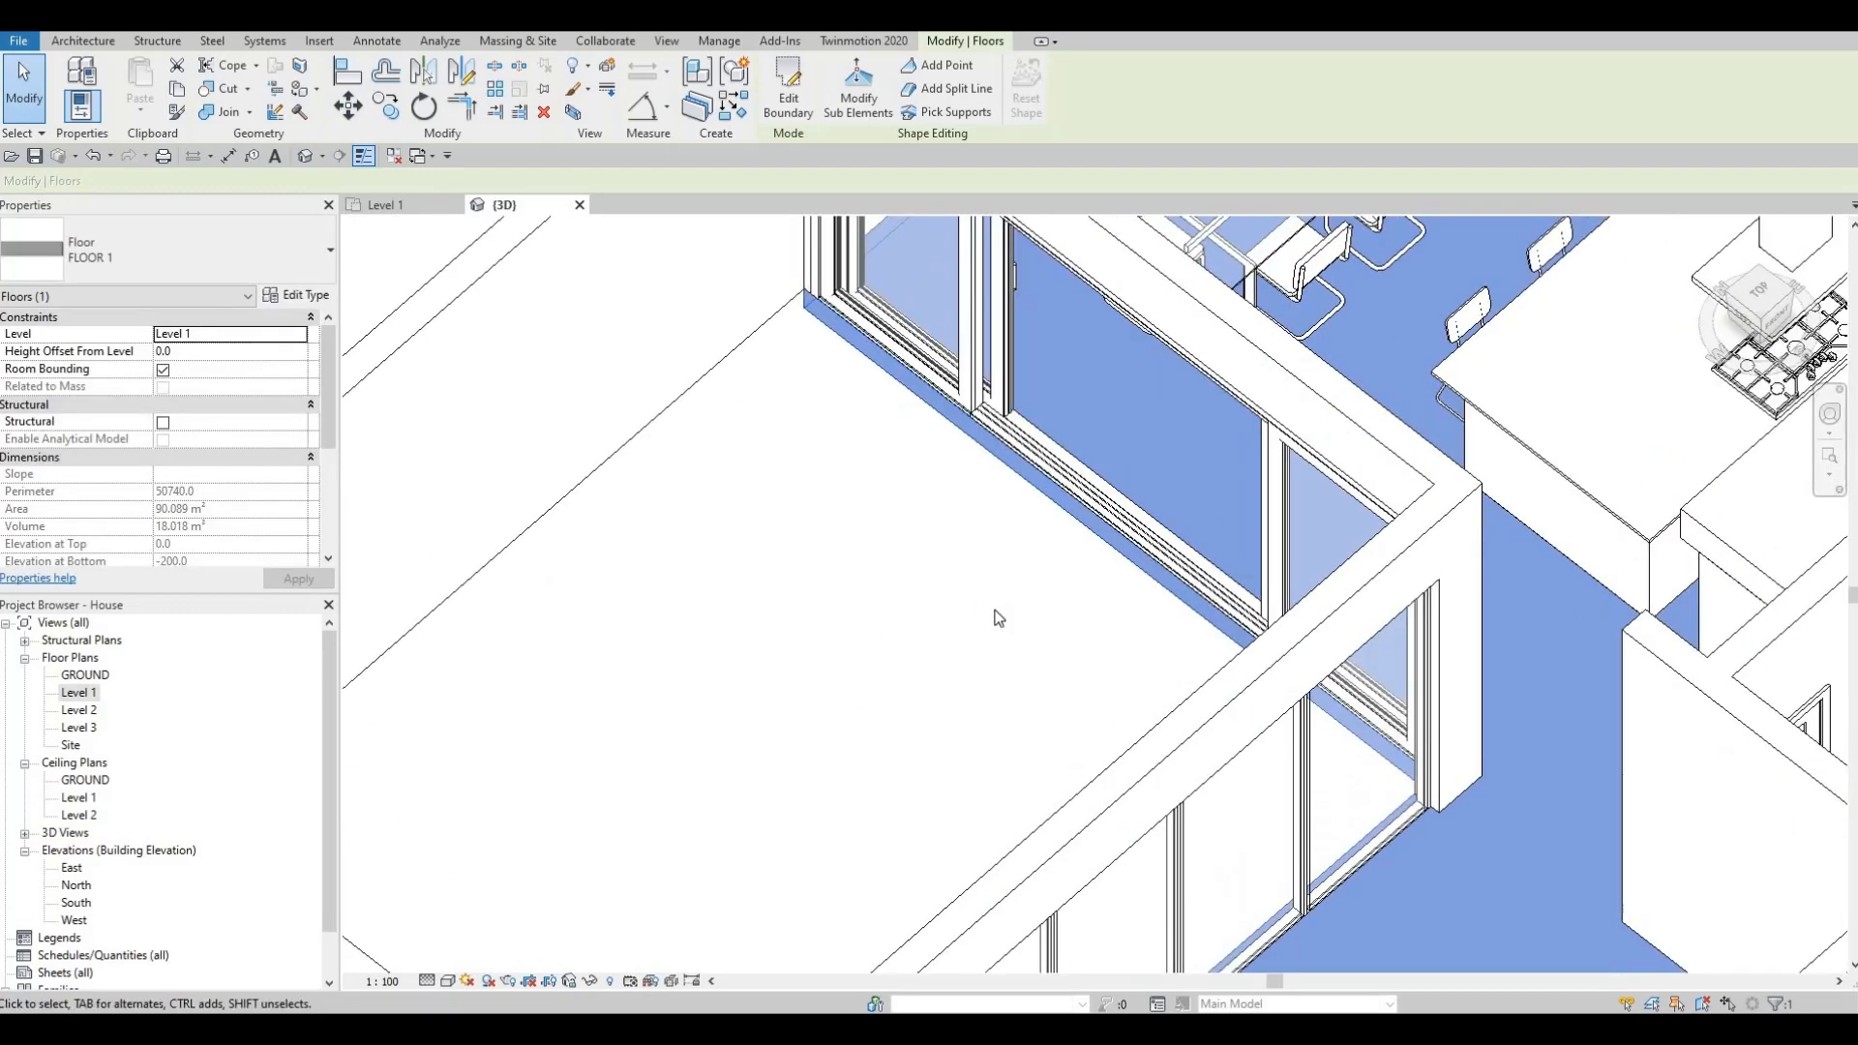
pyautogui.keyDown('shift'); pyautogui.moveTo(1012, 565); pyautogui.dragTo(1049, 513, button='middle'); pyautogui.keyUp('shift')
pyautogui.moveTo(987, 668); pyautogui.dragTo(1037, 537, button='middle')
pyautogui.scroll(-1, 1035, 556)
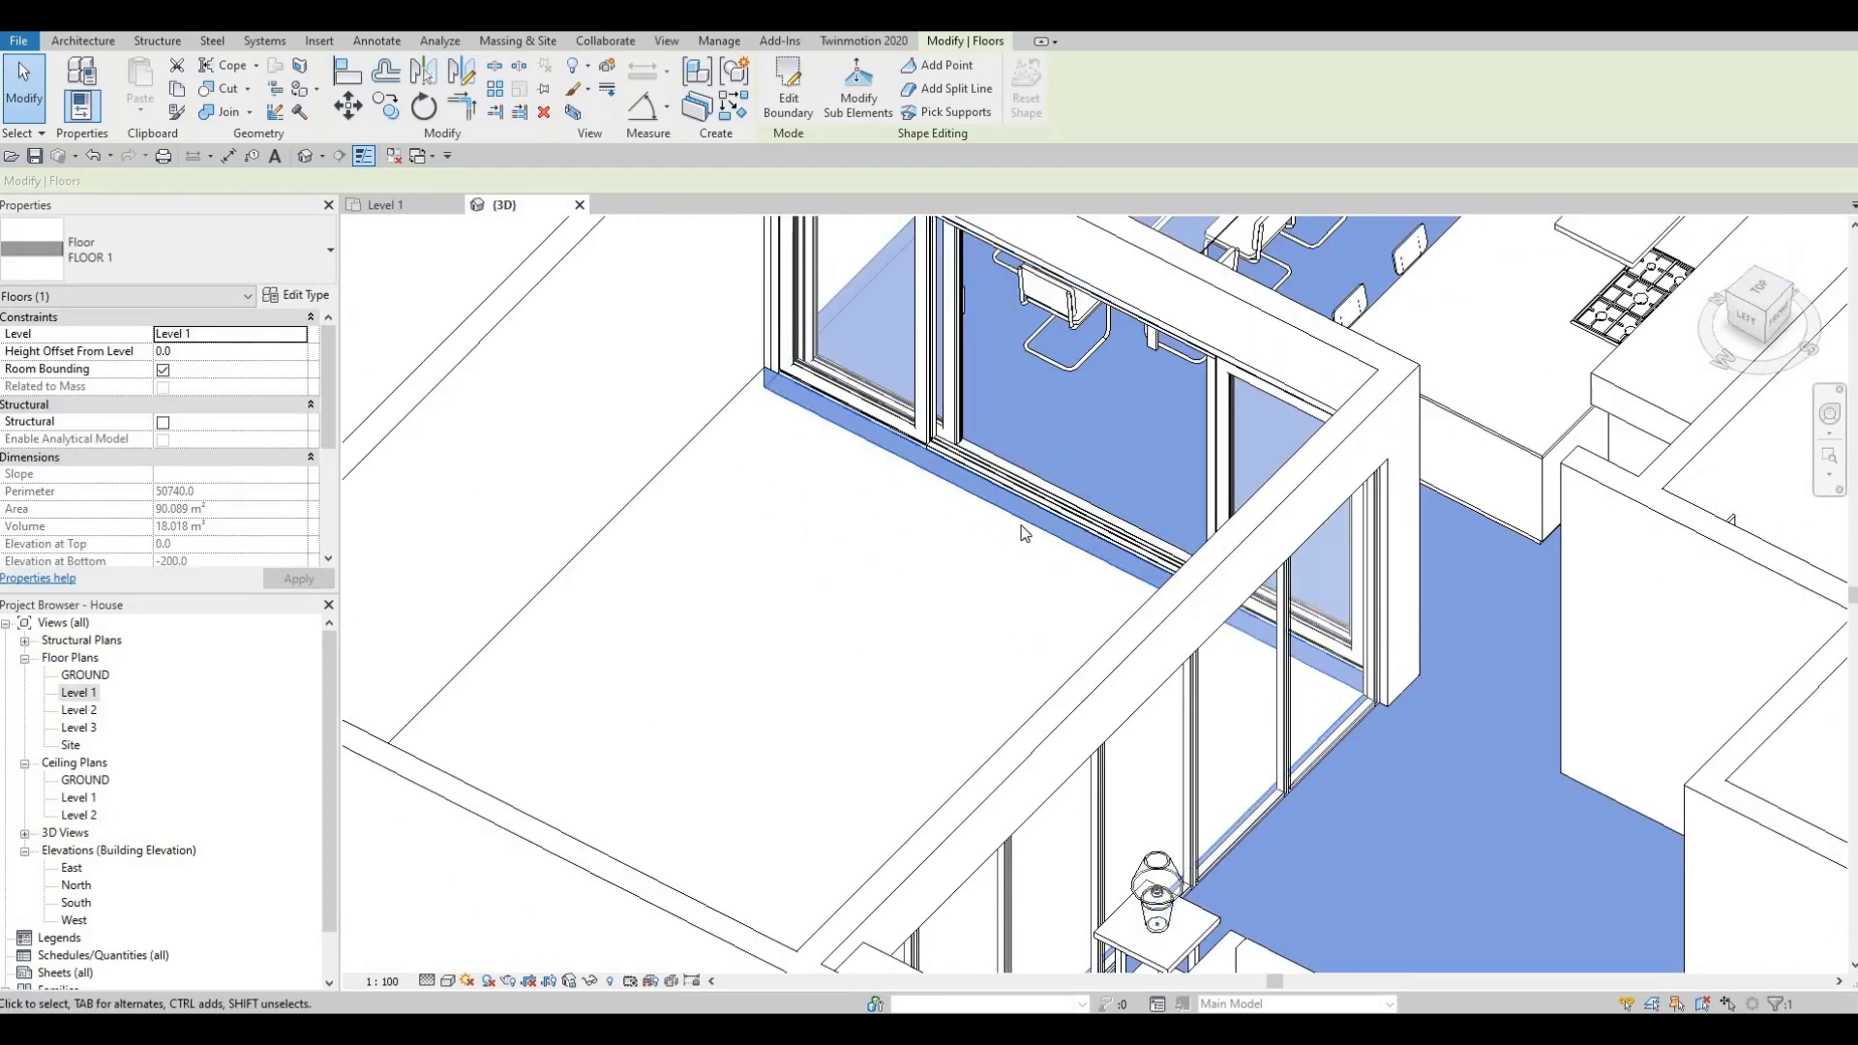
pyautogui.scroll(-2, 1025, 522)
pyautogui.moveTo(1014, 610)
pyautogui.keyDown('shift'); pyautogui.mouseDown(button='middle')
pyautogui.moveTo(1040, 590)
pyautogui.moveTo(1022, 561)
pyautogui.moveTo(1026, 619)
pyautogui.mouseUp(button='middle'); pyautogui.keyUp('shift')
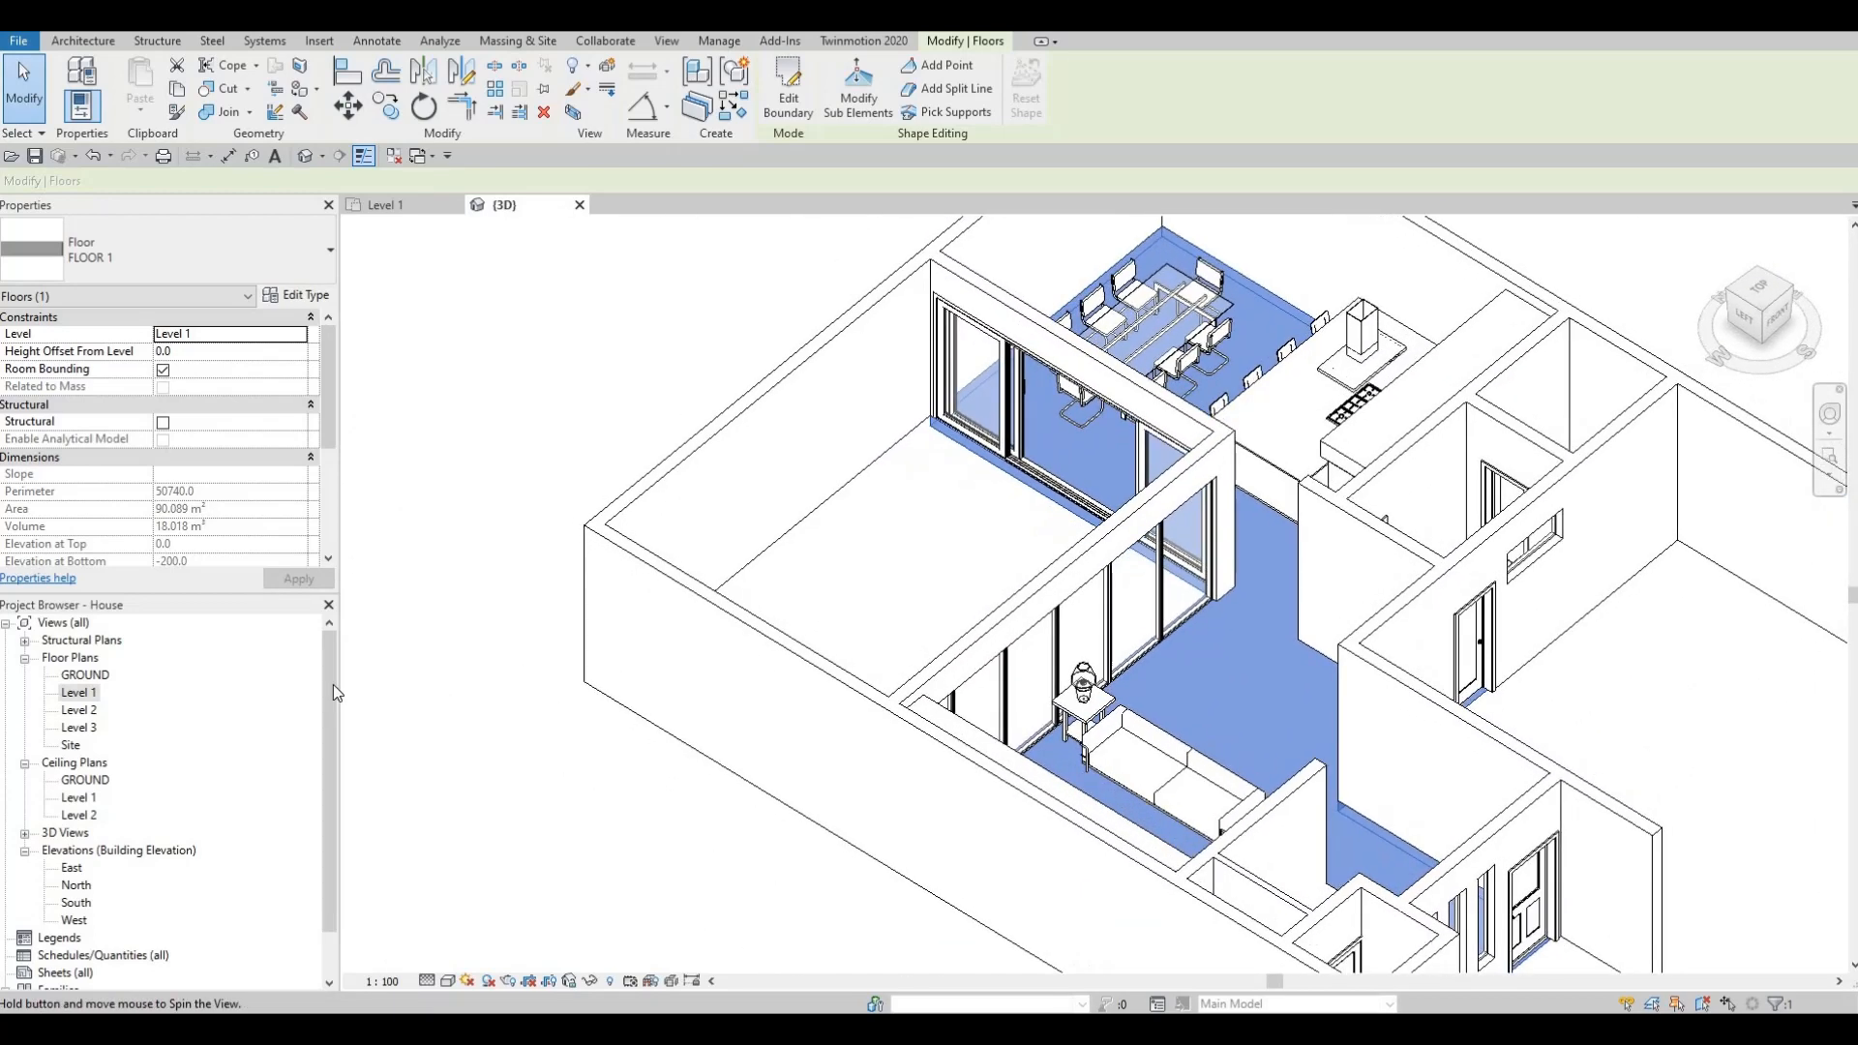
# Open the GROUND floor plan and clear the floor selection.
pyautogui.doubleClick(85, 675)
pyautogui.scroll(3, 831, 613)
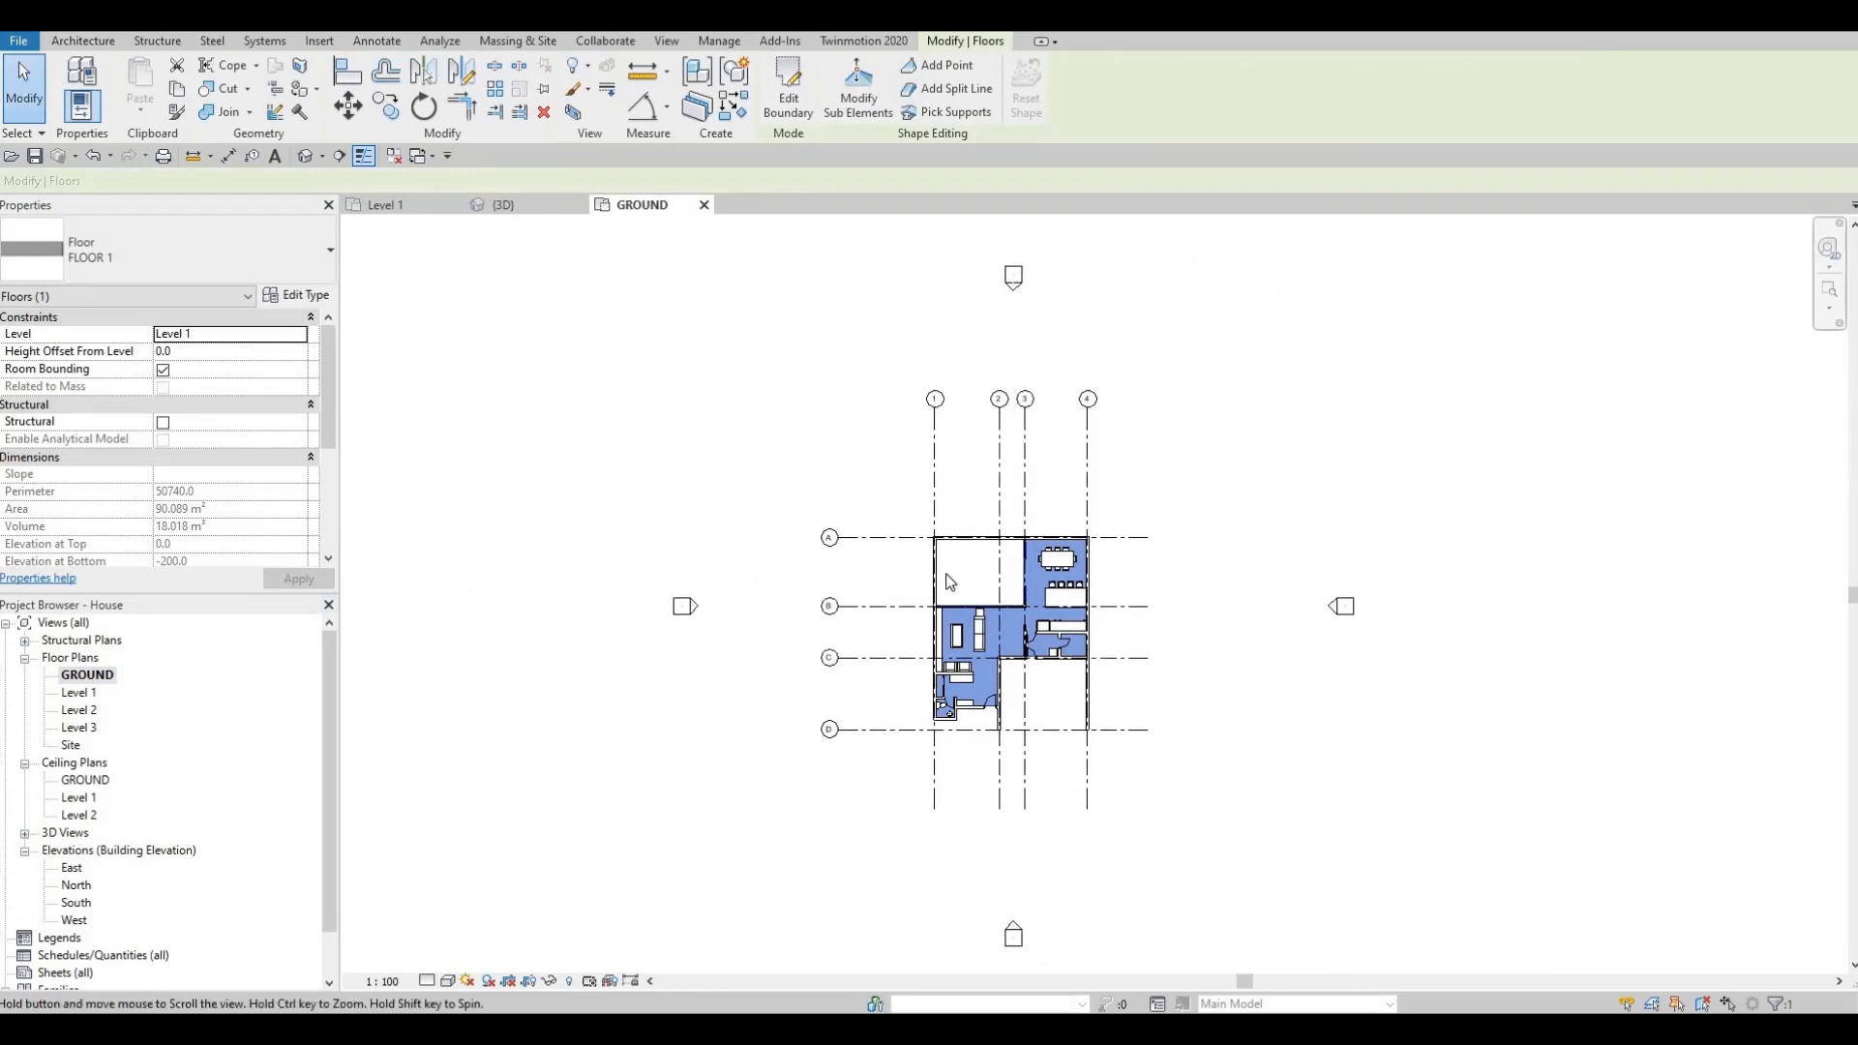
pyautogui.scroll(3, 948, 577)
pyautogui.press('Escape')
pyautogui.press('Escape')
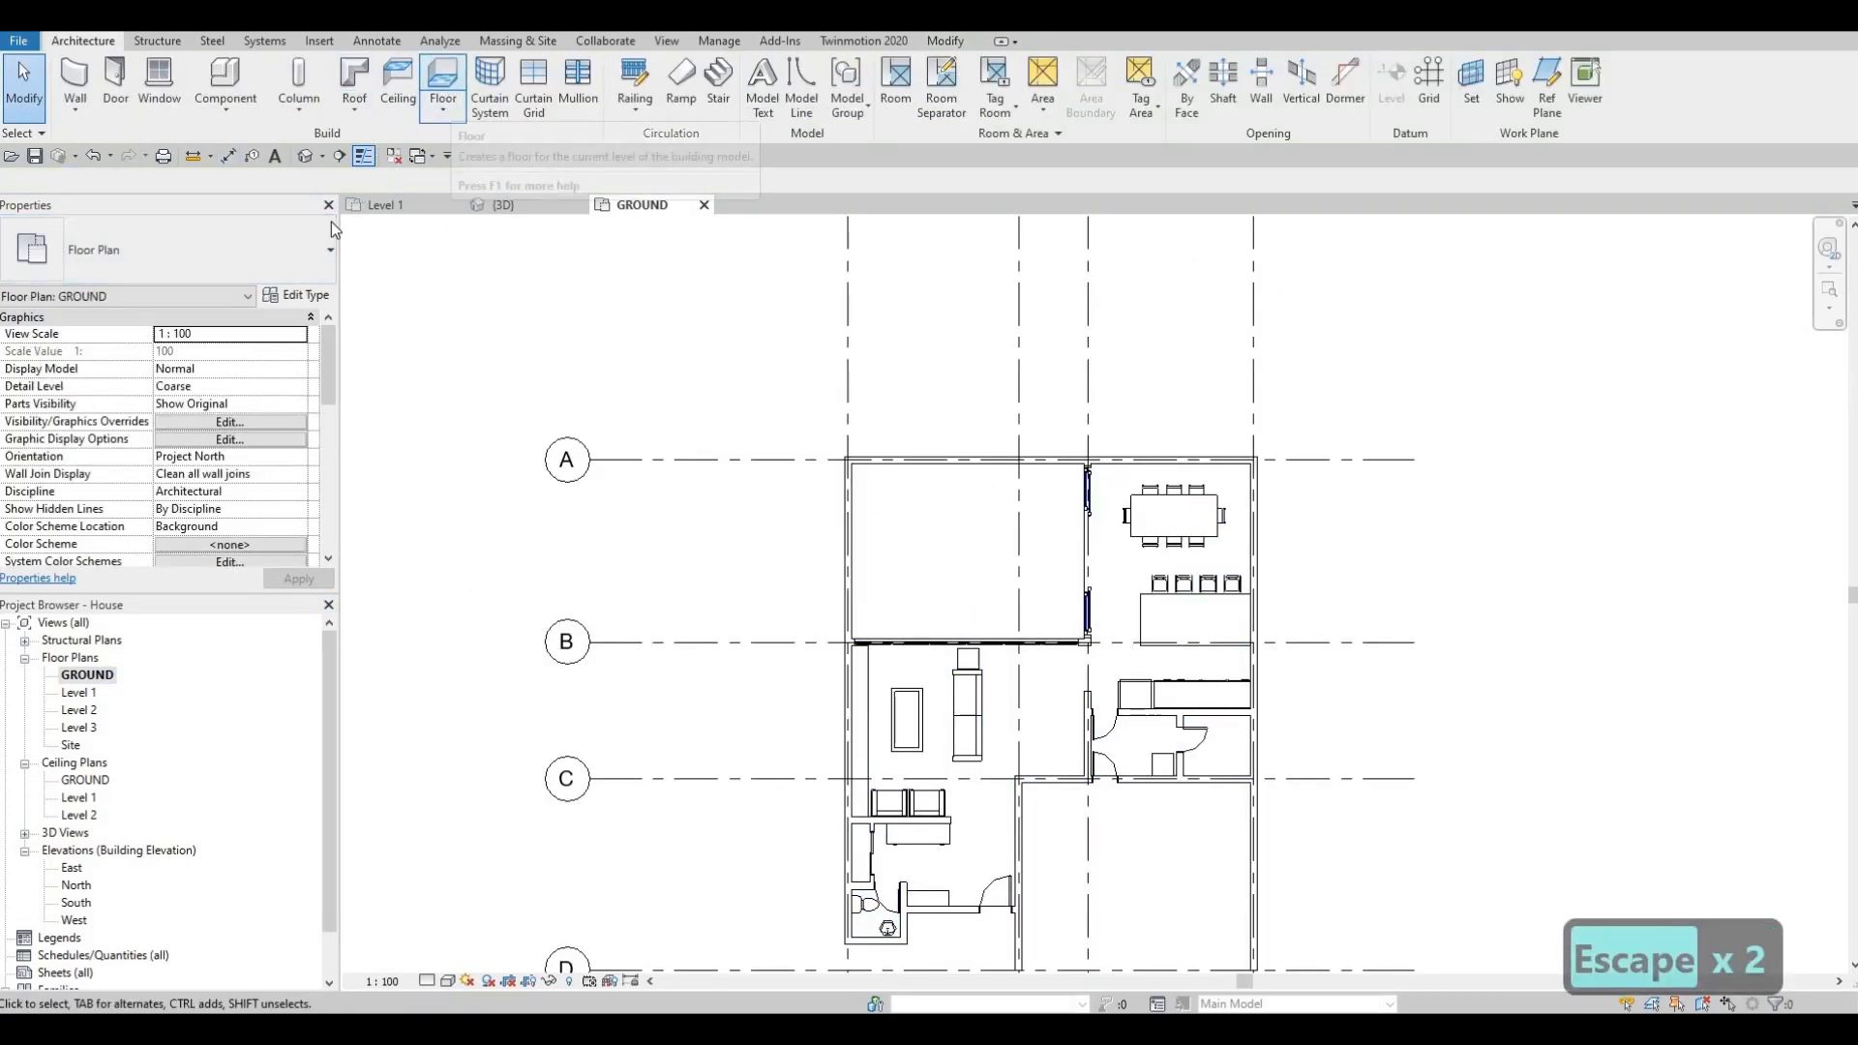
# Start a new floor on the GROUND level and duplicate the FLOOR 1 type as FLOOR 2.
pyautogui.click(448, 83)
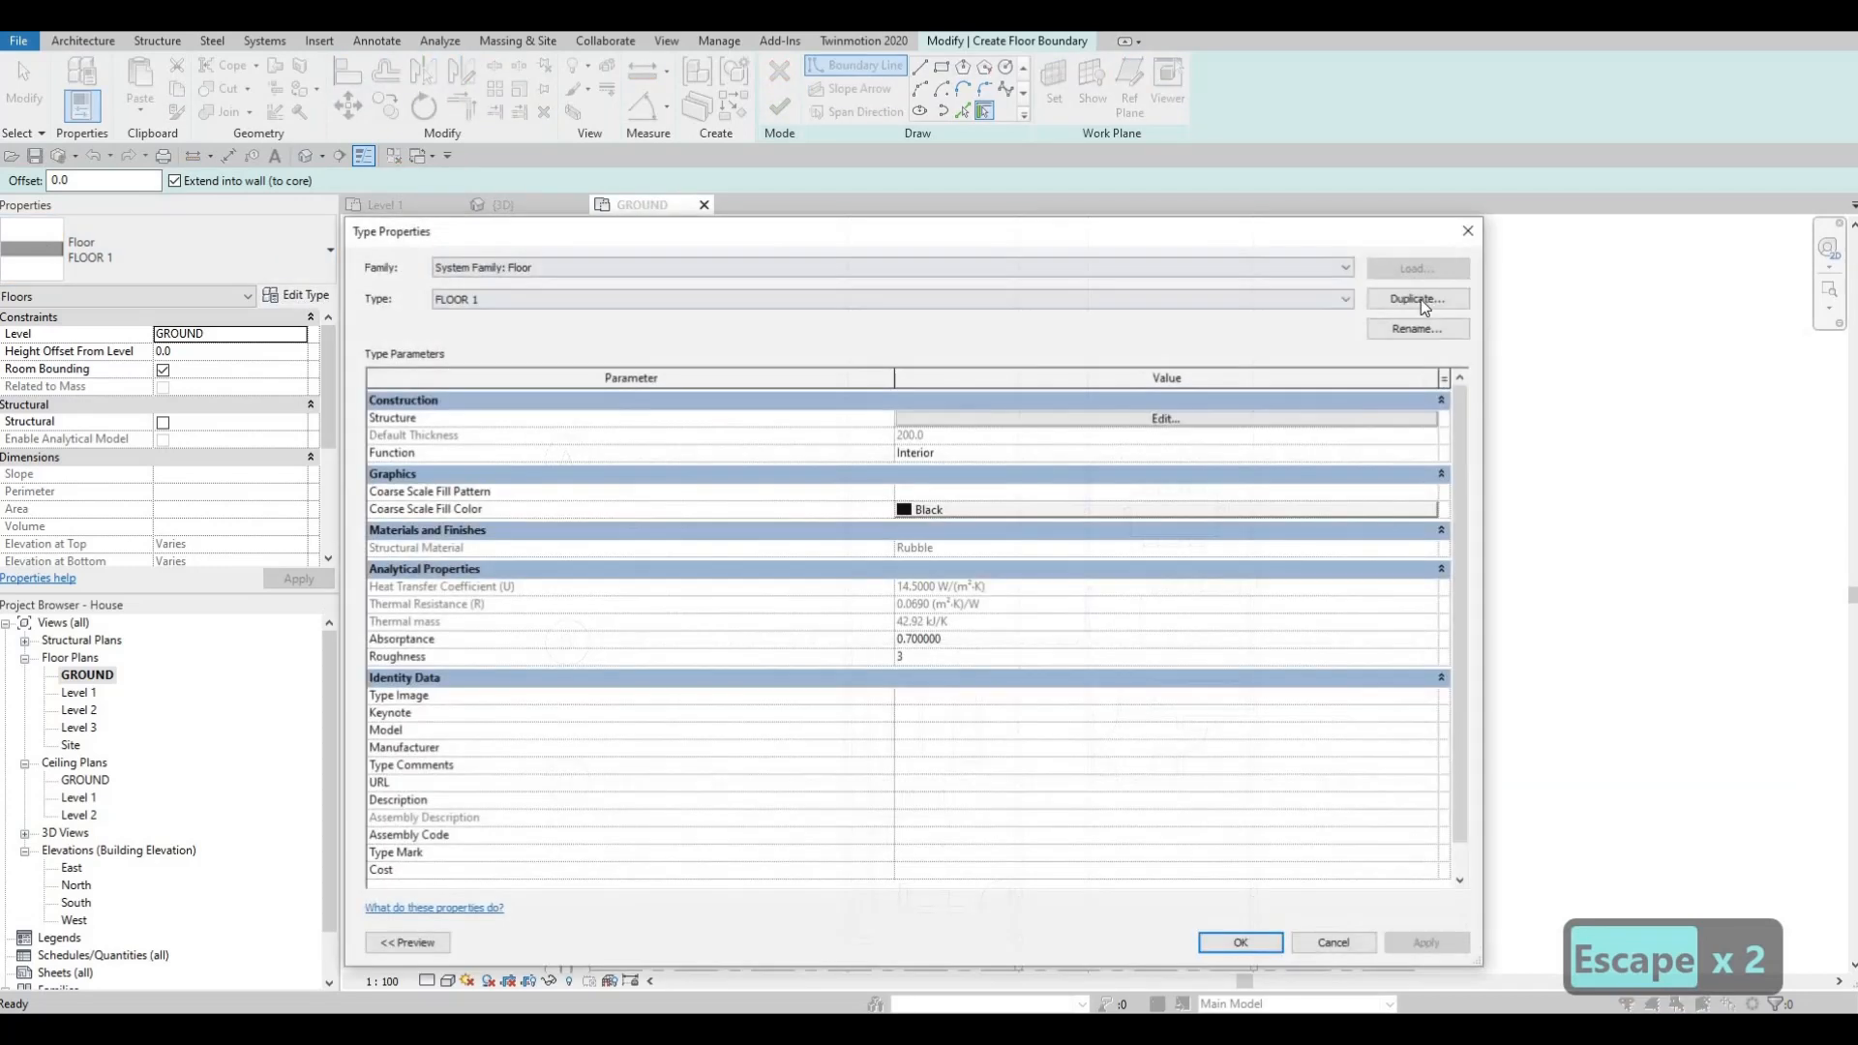
pyautogui.click(1419, 298)
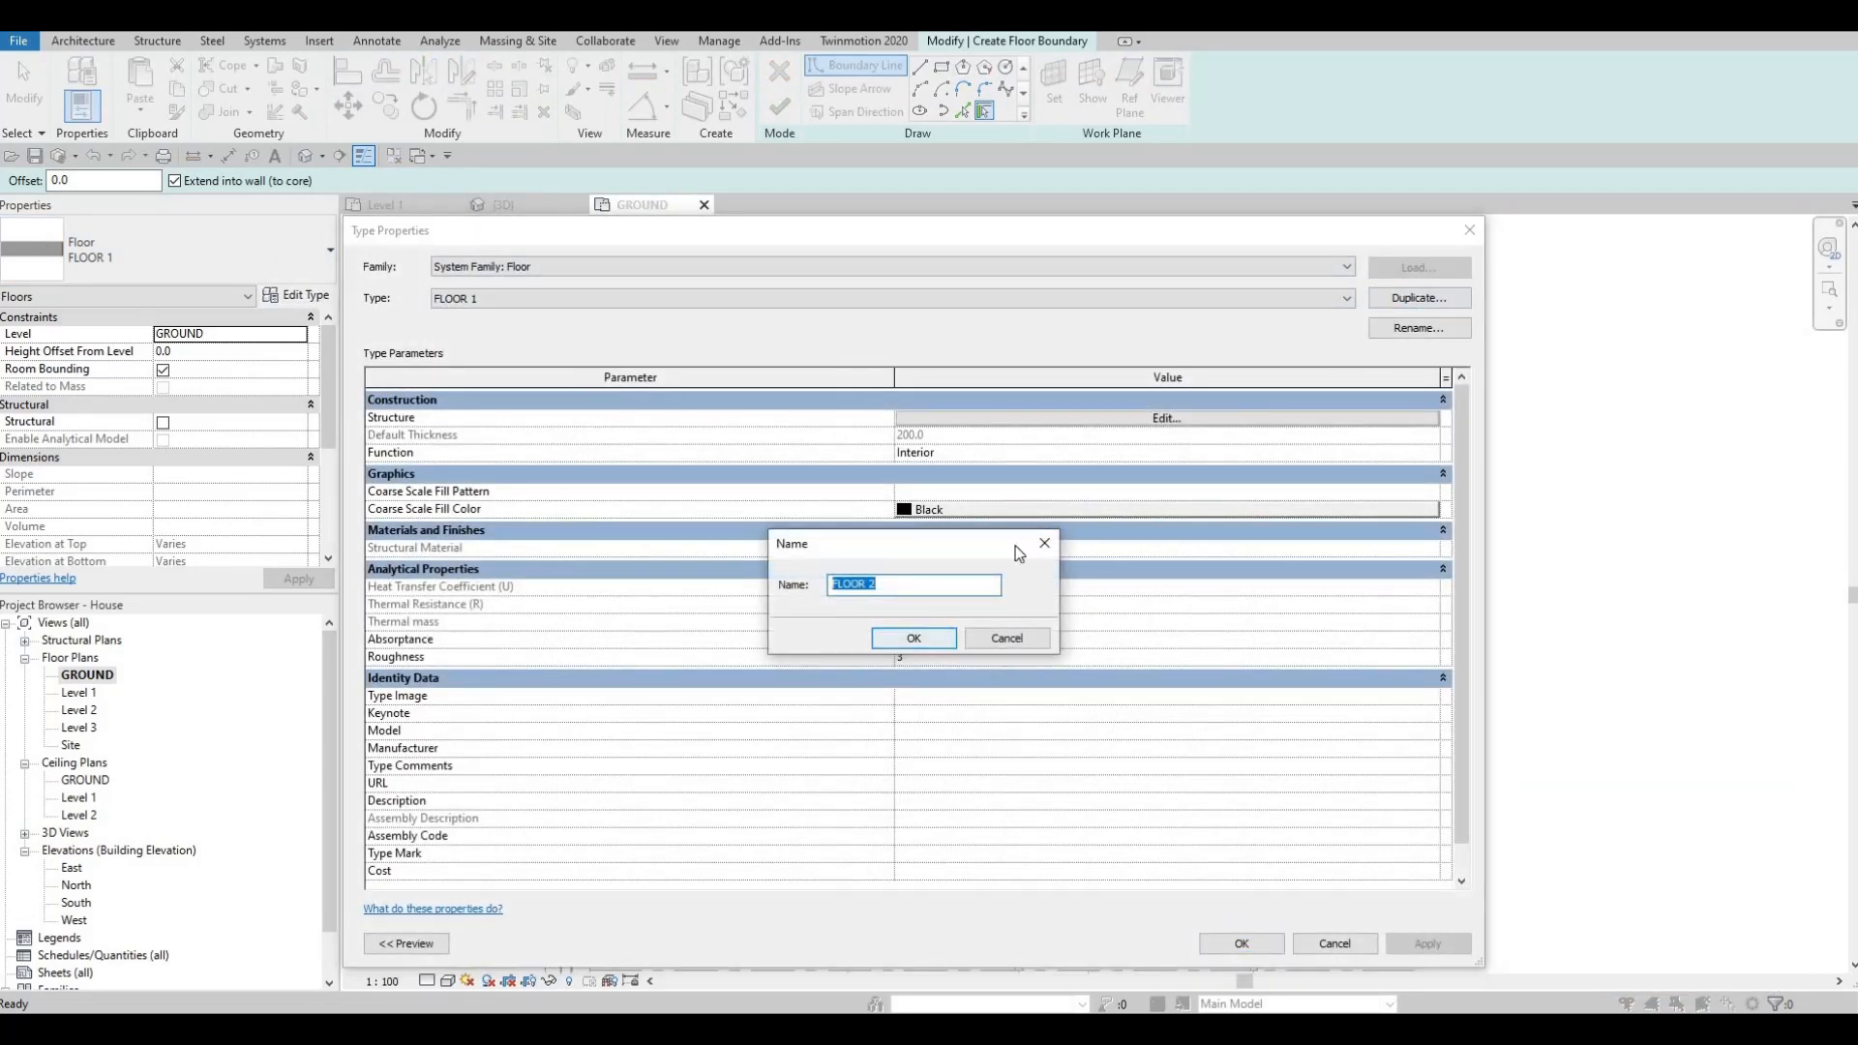
pyautogui.click(900, 640)
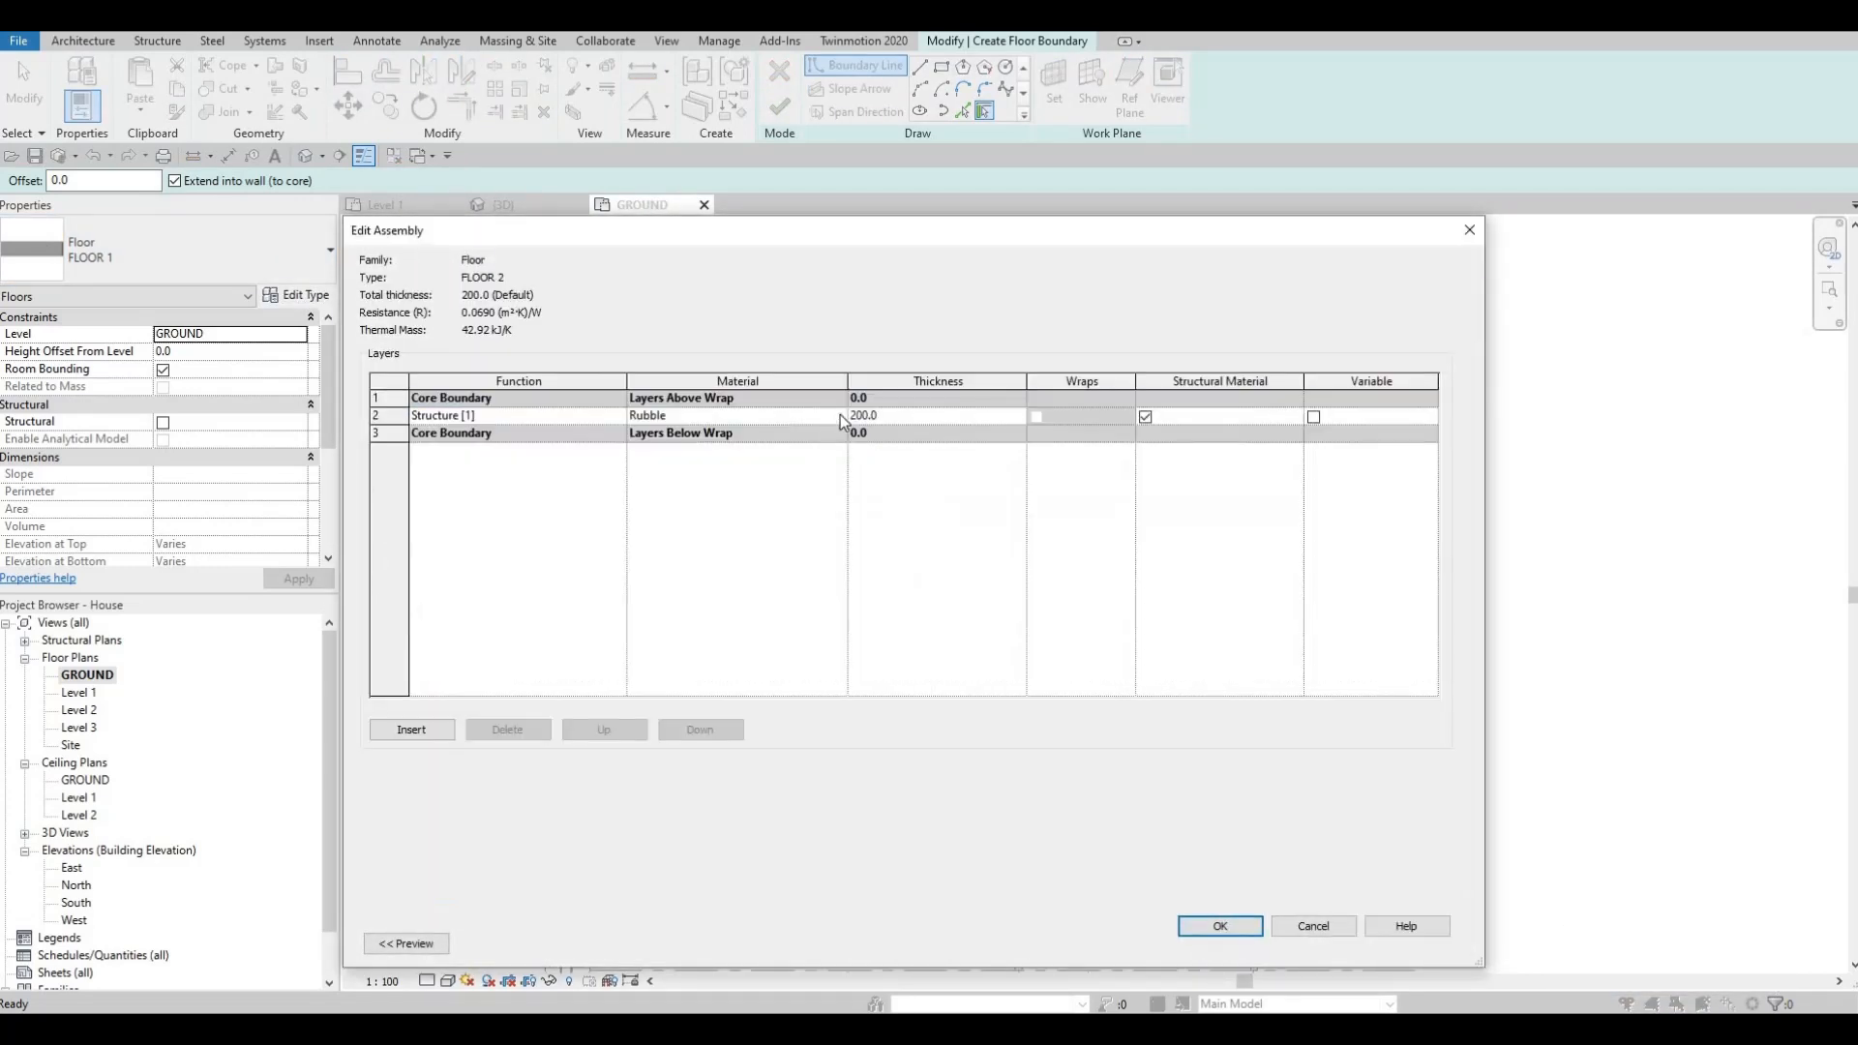
# Assign the Grass material to FLOOR 2's structure layer and confirm the type settings.
pyautogui.click(841, 414)
pyautogui.click(835, 416)
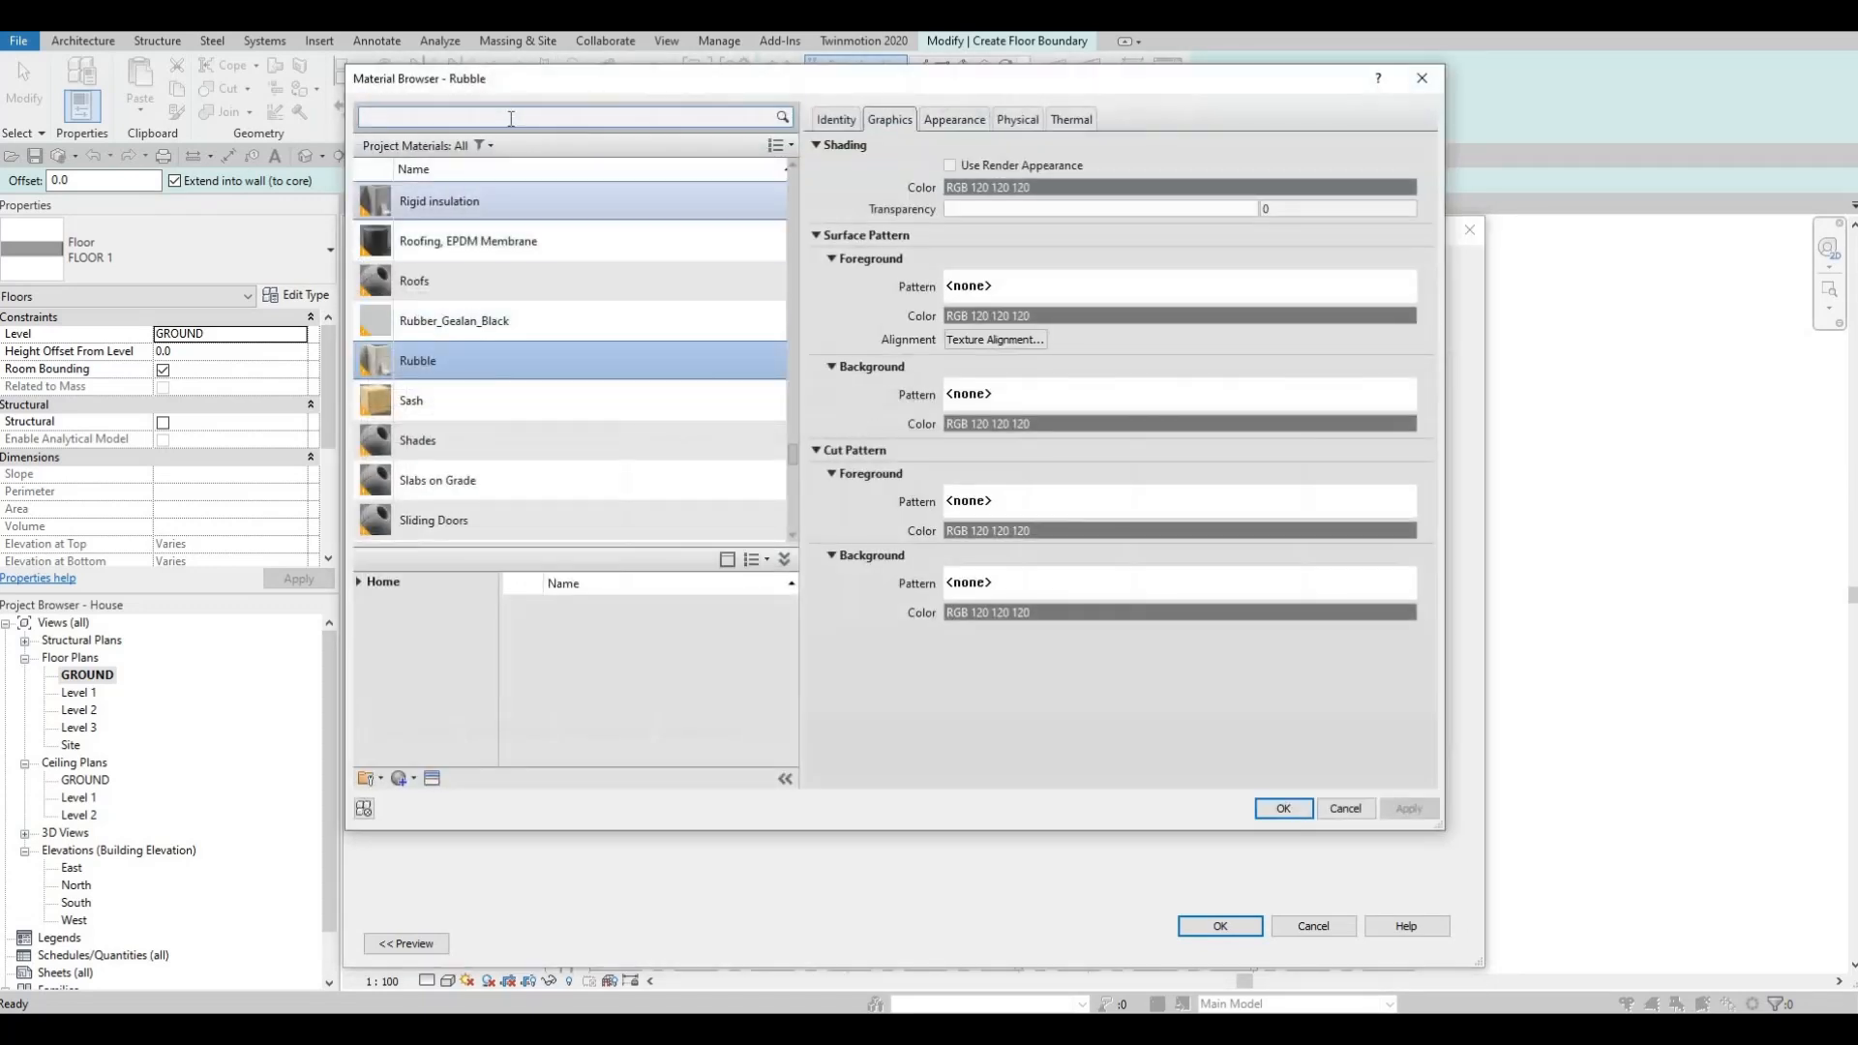
pyautogui.click(509, 118)
pyautogui.write('GRASS')
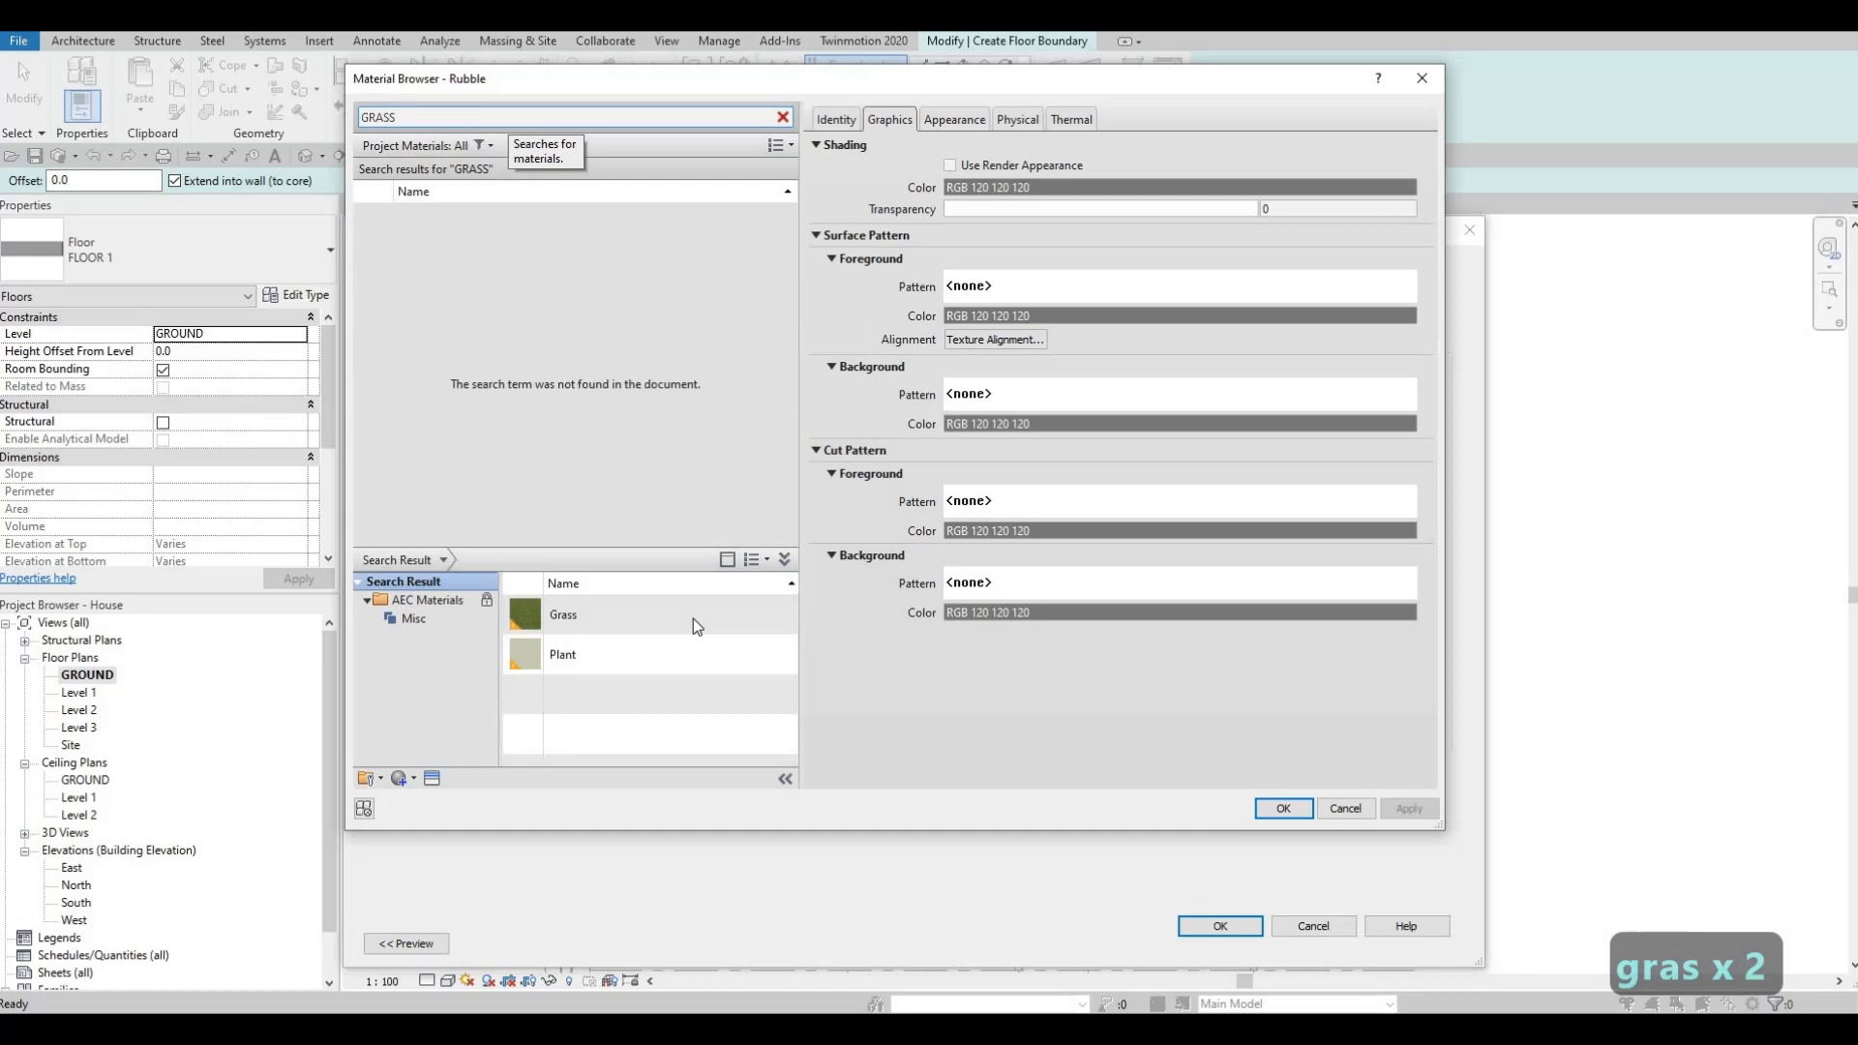
pyautogui.click(760, 613)
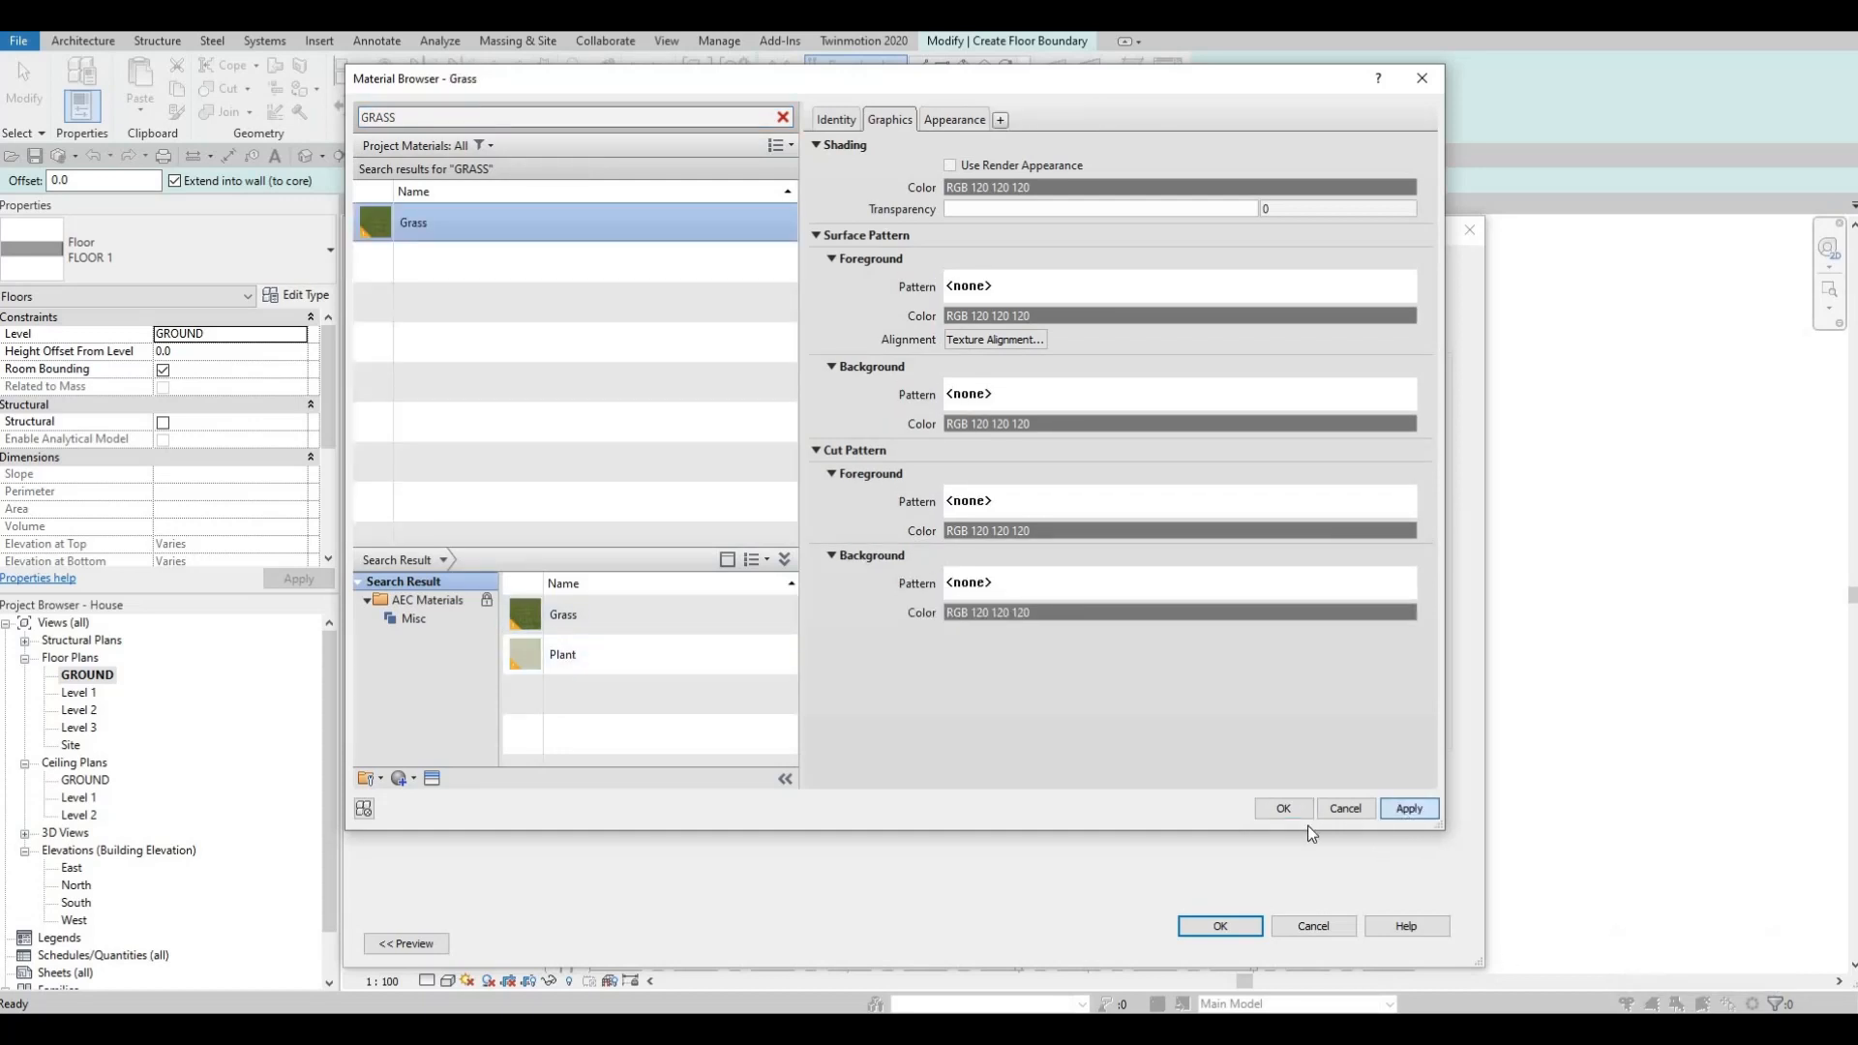
pyautogui.press('Return')
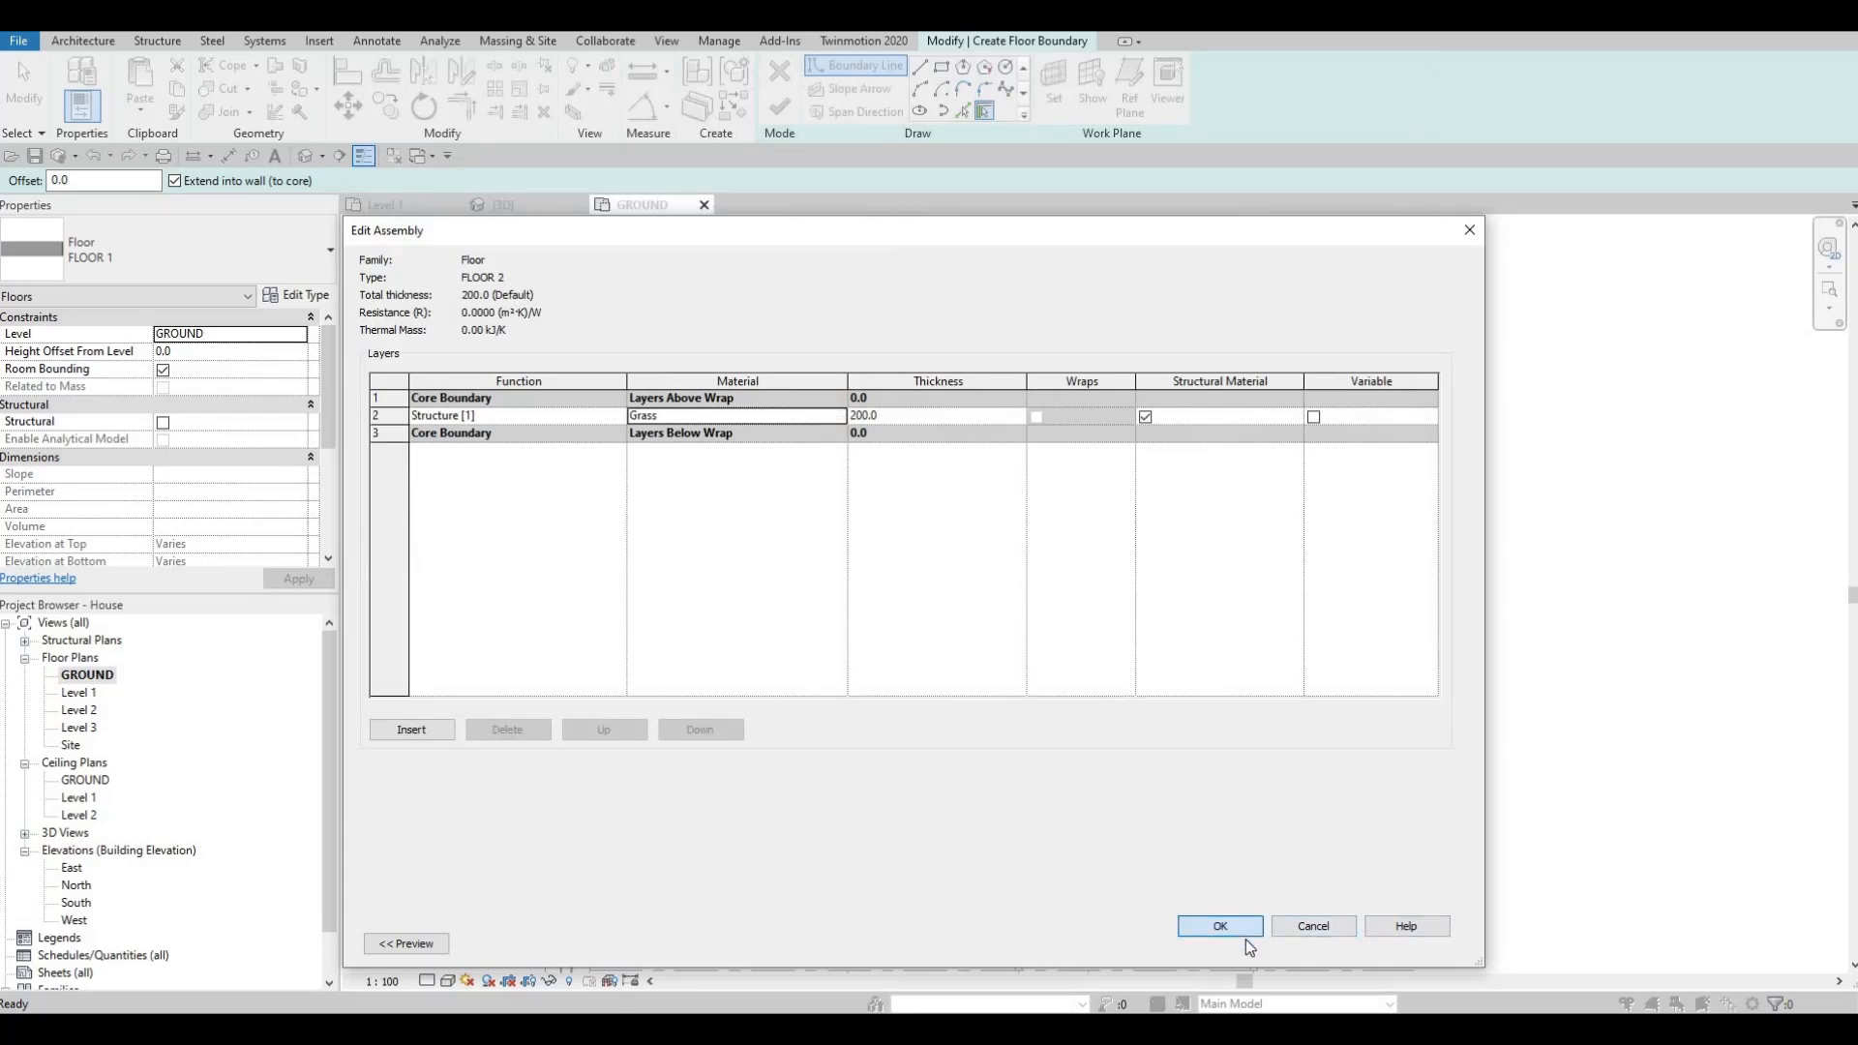
pyautogui.click(1246, 927)
pyautogui.click(1243, 941)
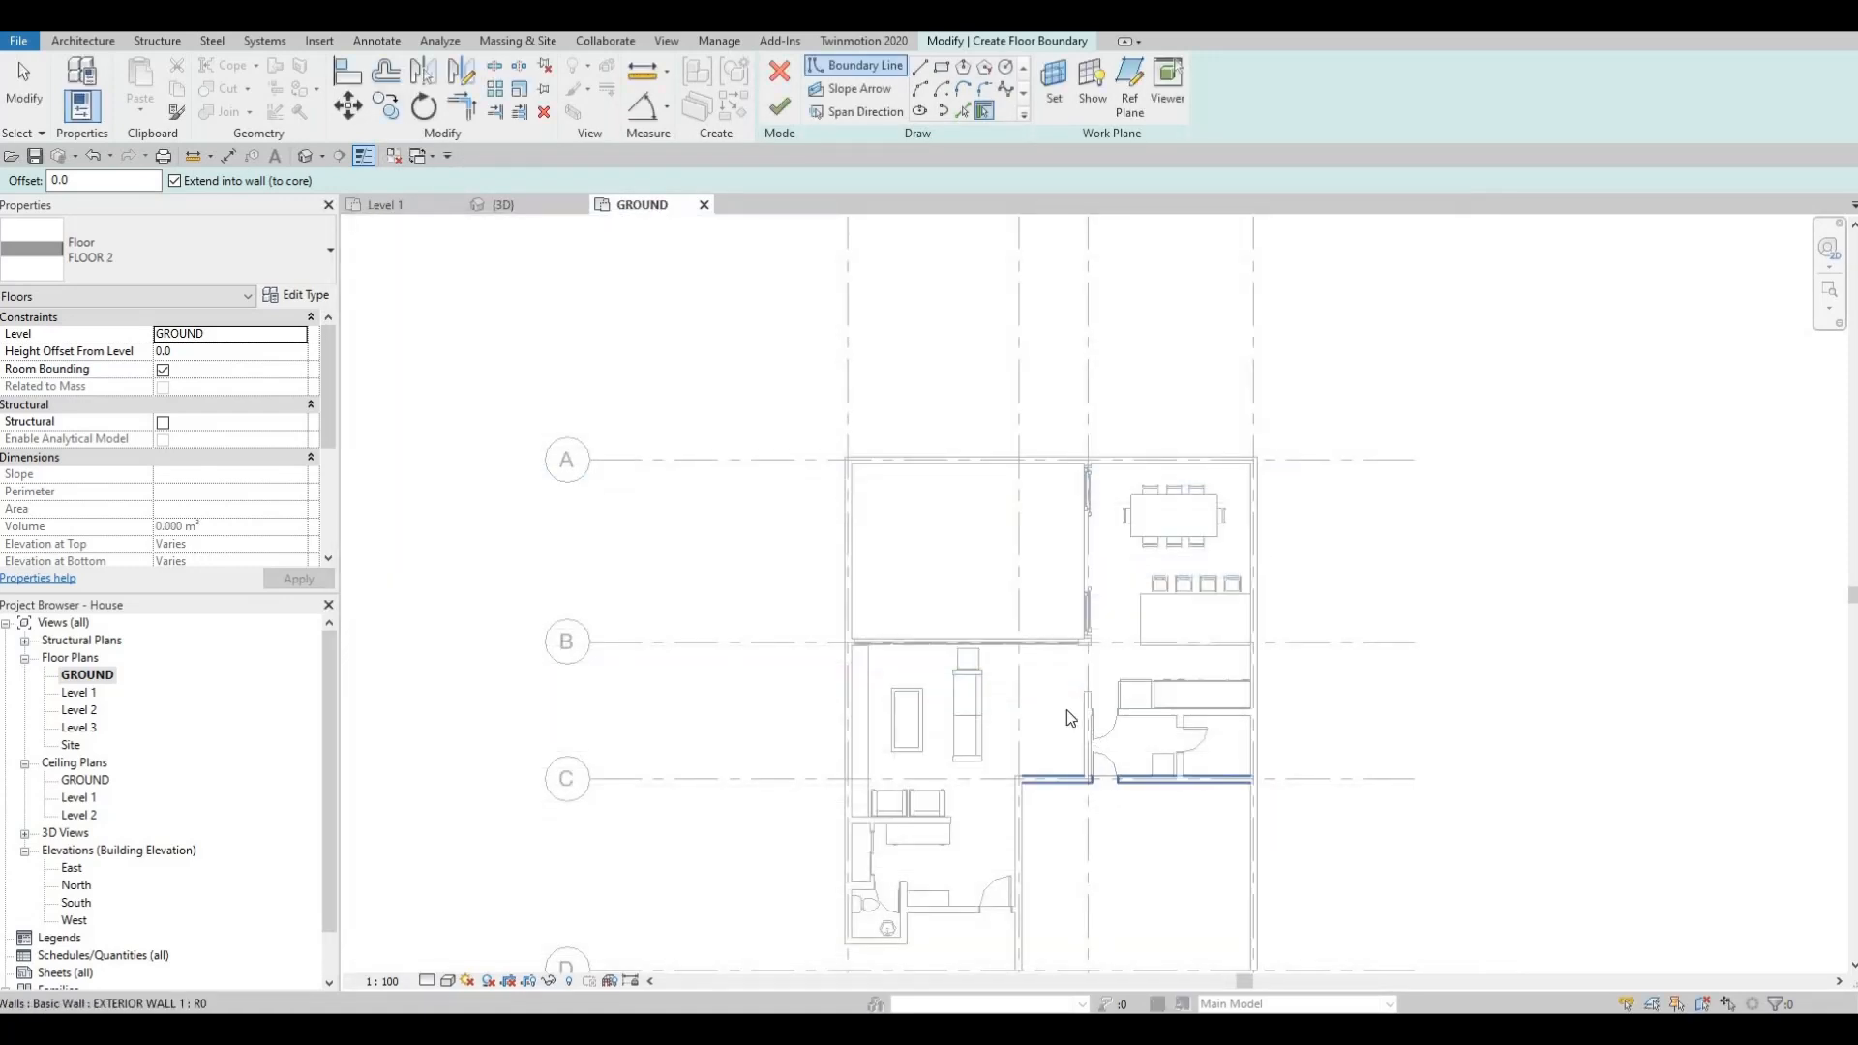
# Sketch a rectangular floor boundary about 5100 mm deep along the inner wall faces of the empty room between grids A and B.
pyautogui.click(941, 68)
pyautogui.scroll(5, 818, 503)
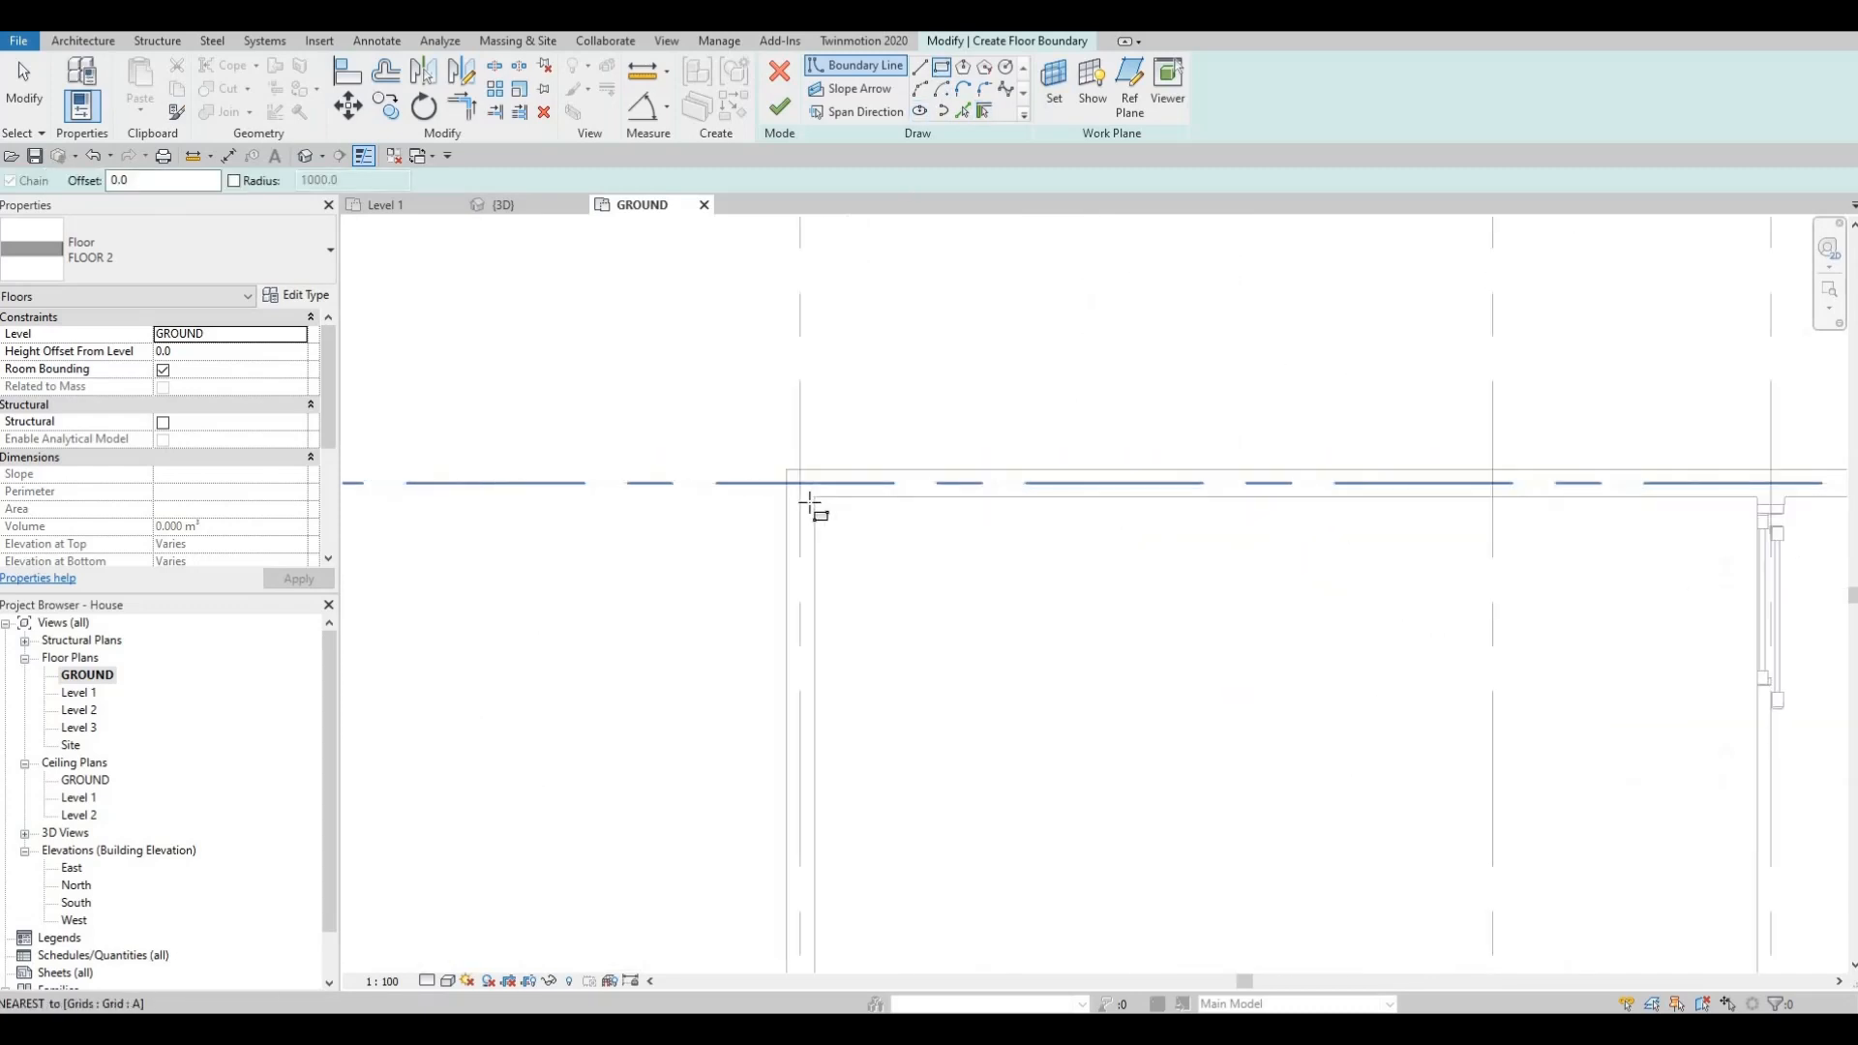
pyautogui.click(815, 497)
pyautogui.moveTo(996, 635); pyautogui.dragTo(1054, 398, button='middle')
pyautogui.scroll(-3, 1054, 398)
pyautogui.scroll(3, 1303, 577)
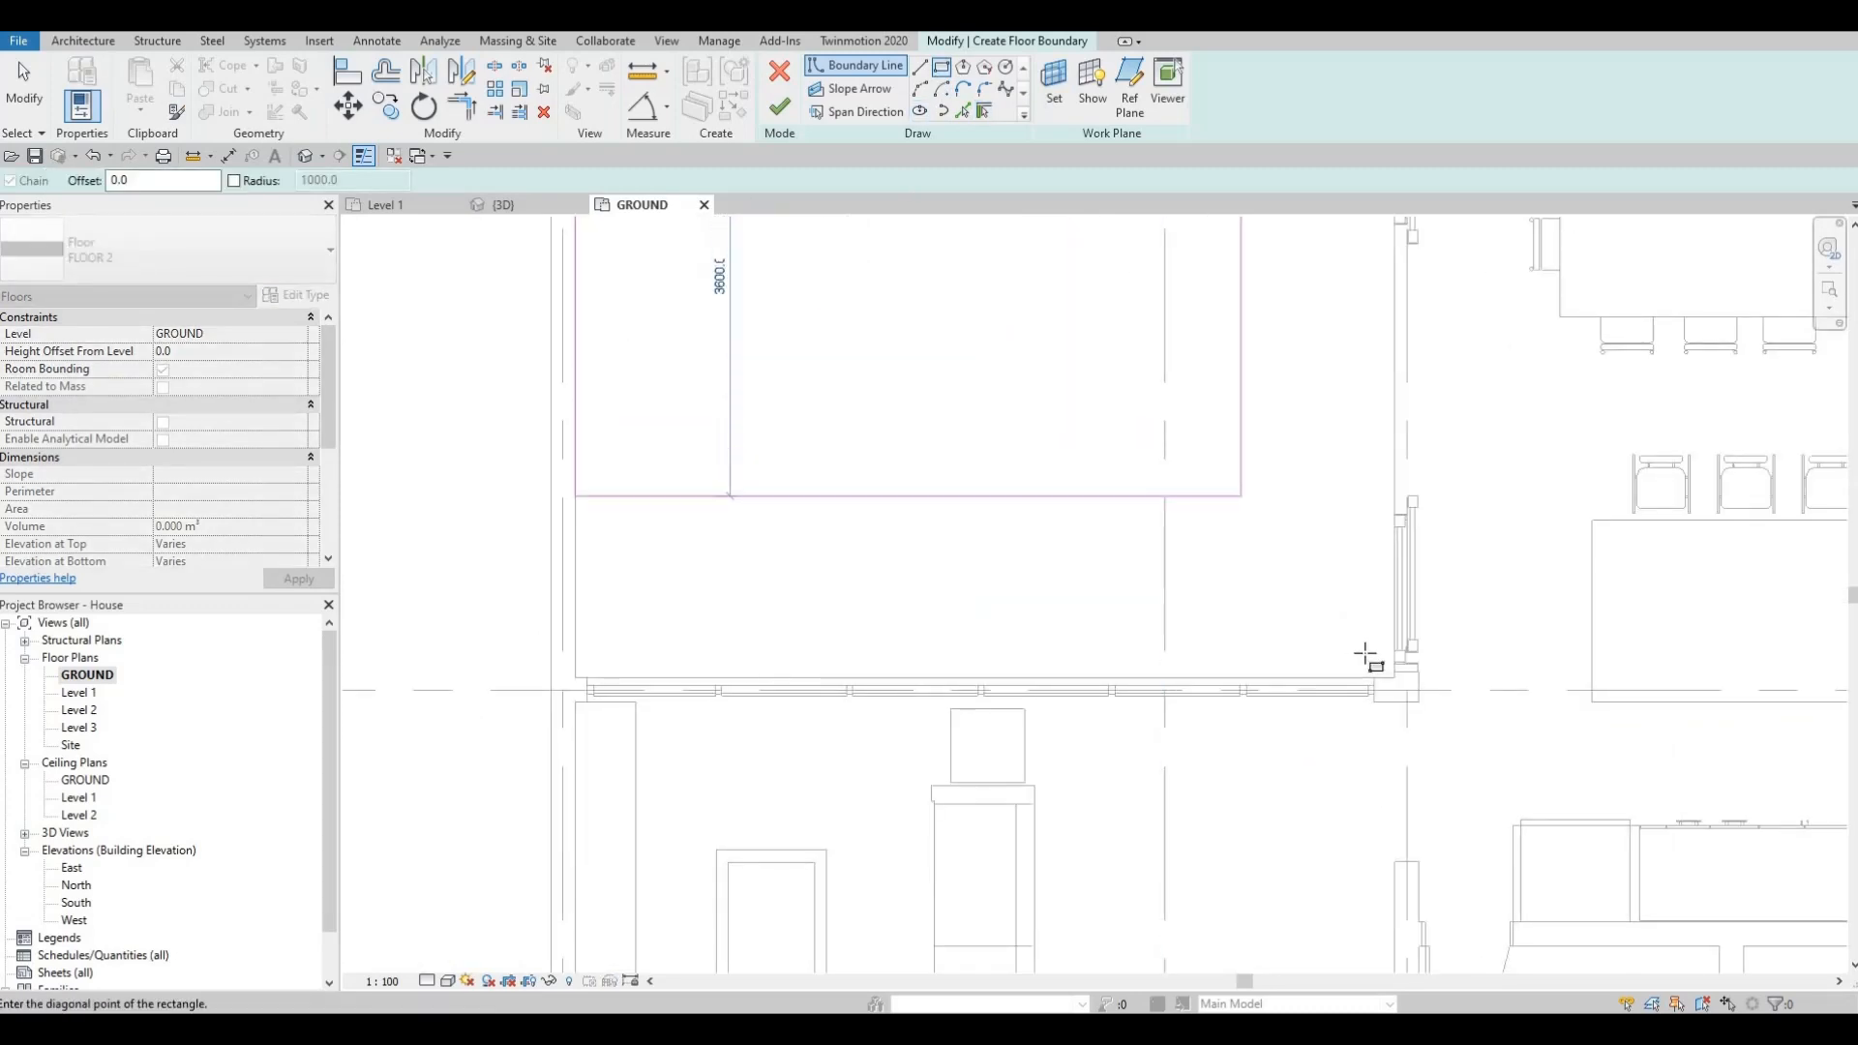
pyautogui.scroll(2, 1366, 656)
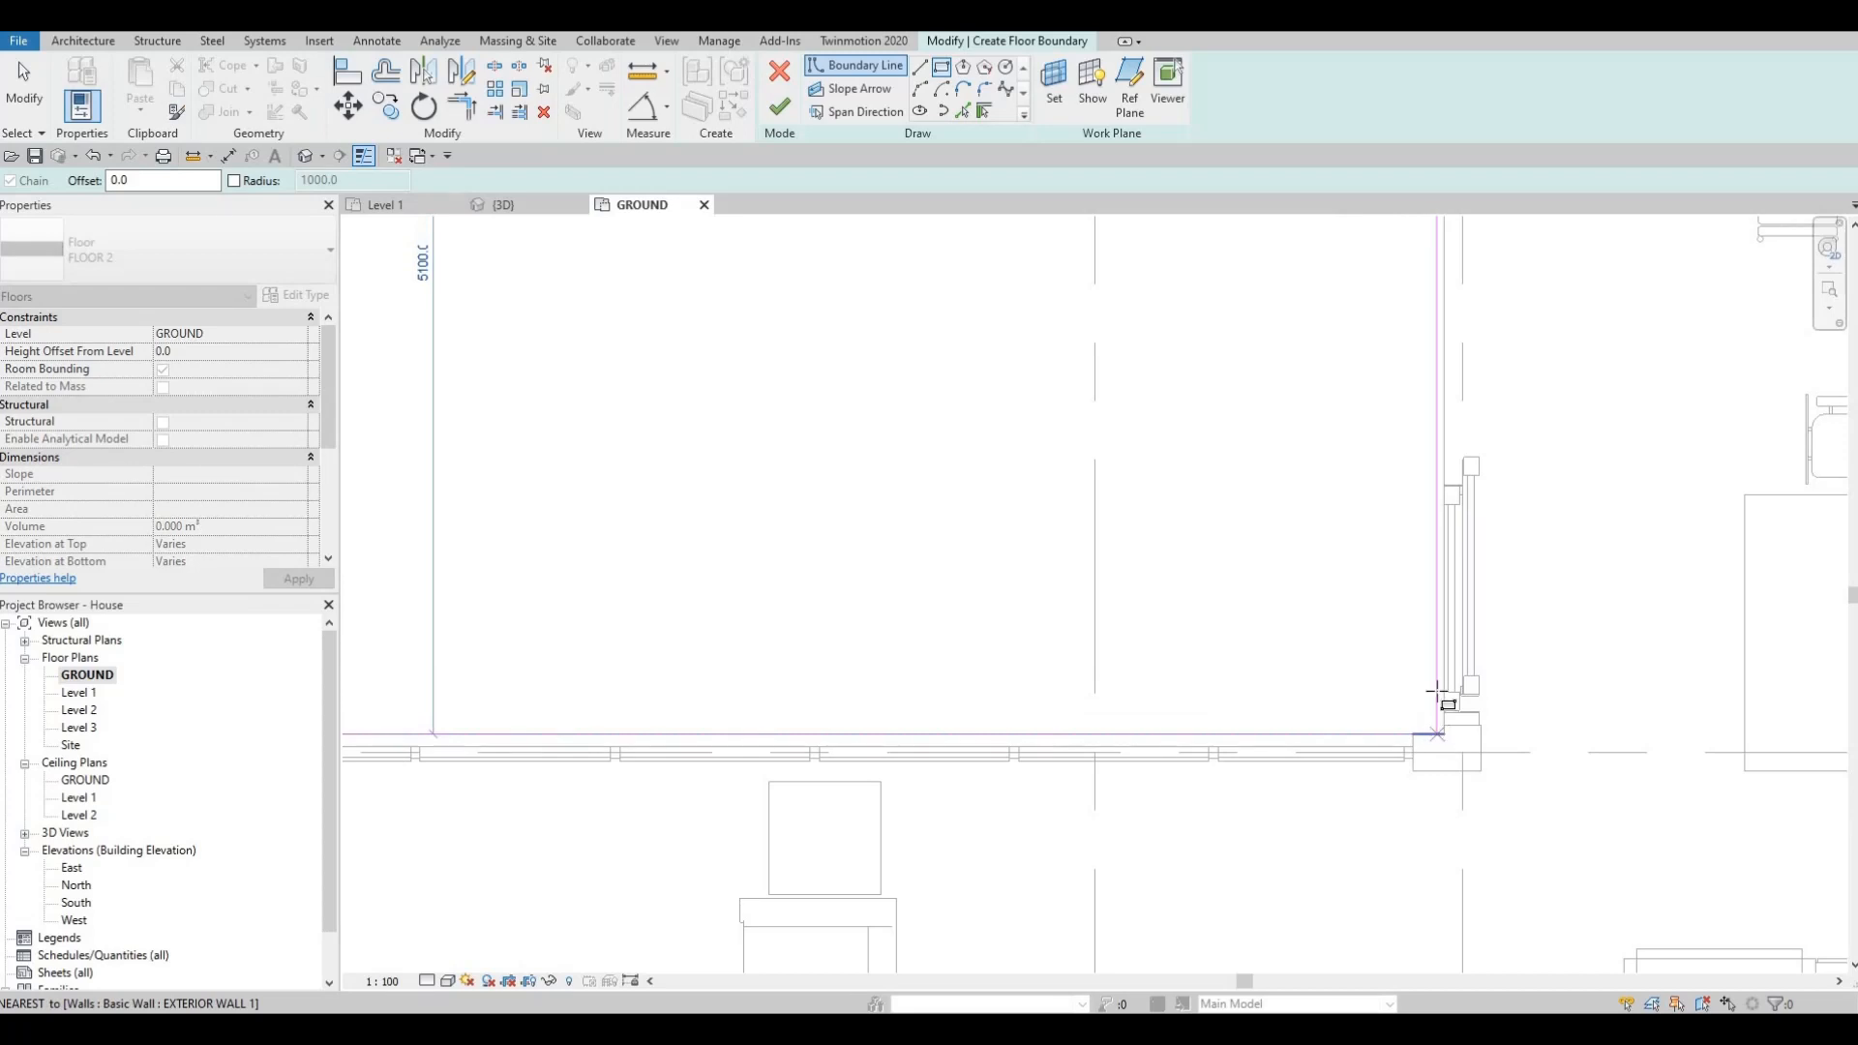
pyautogui.click(1432, 733)
pyautogui.scroll(-3, 1413, 406)
pyautogui.press('Escape')
pyautogui.press('Escape')
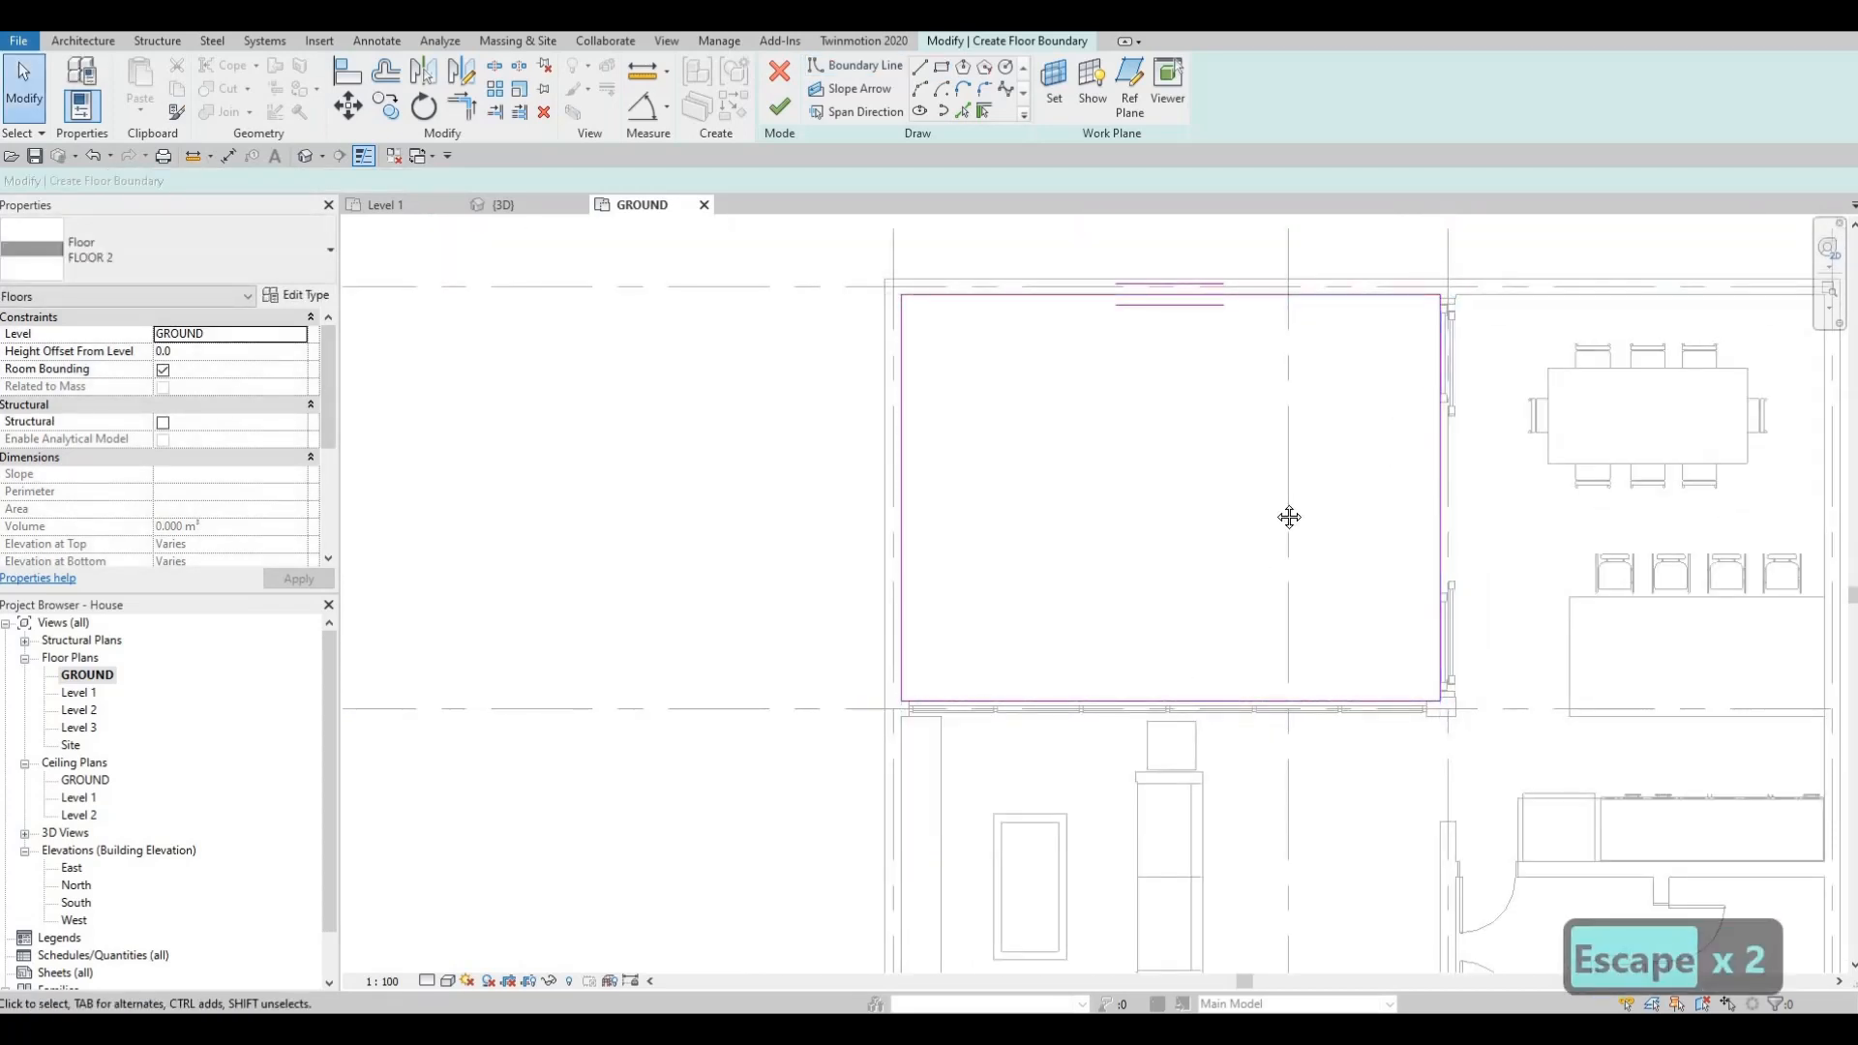
# Finish the sketch to create the FLOOR 2 floor in the empty room, and clear the selection.
pyautogui.scroll(-3, 1290, 514)
pyautogui.moveTo(936, 360); pyautogui.dragTo(851, 273, button='middle')
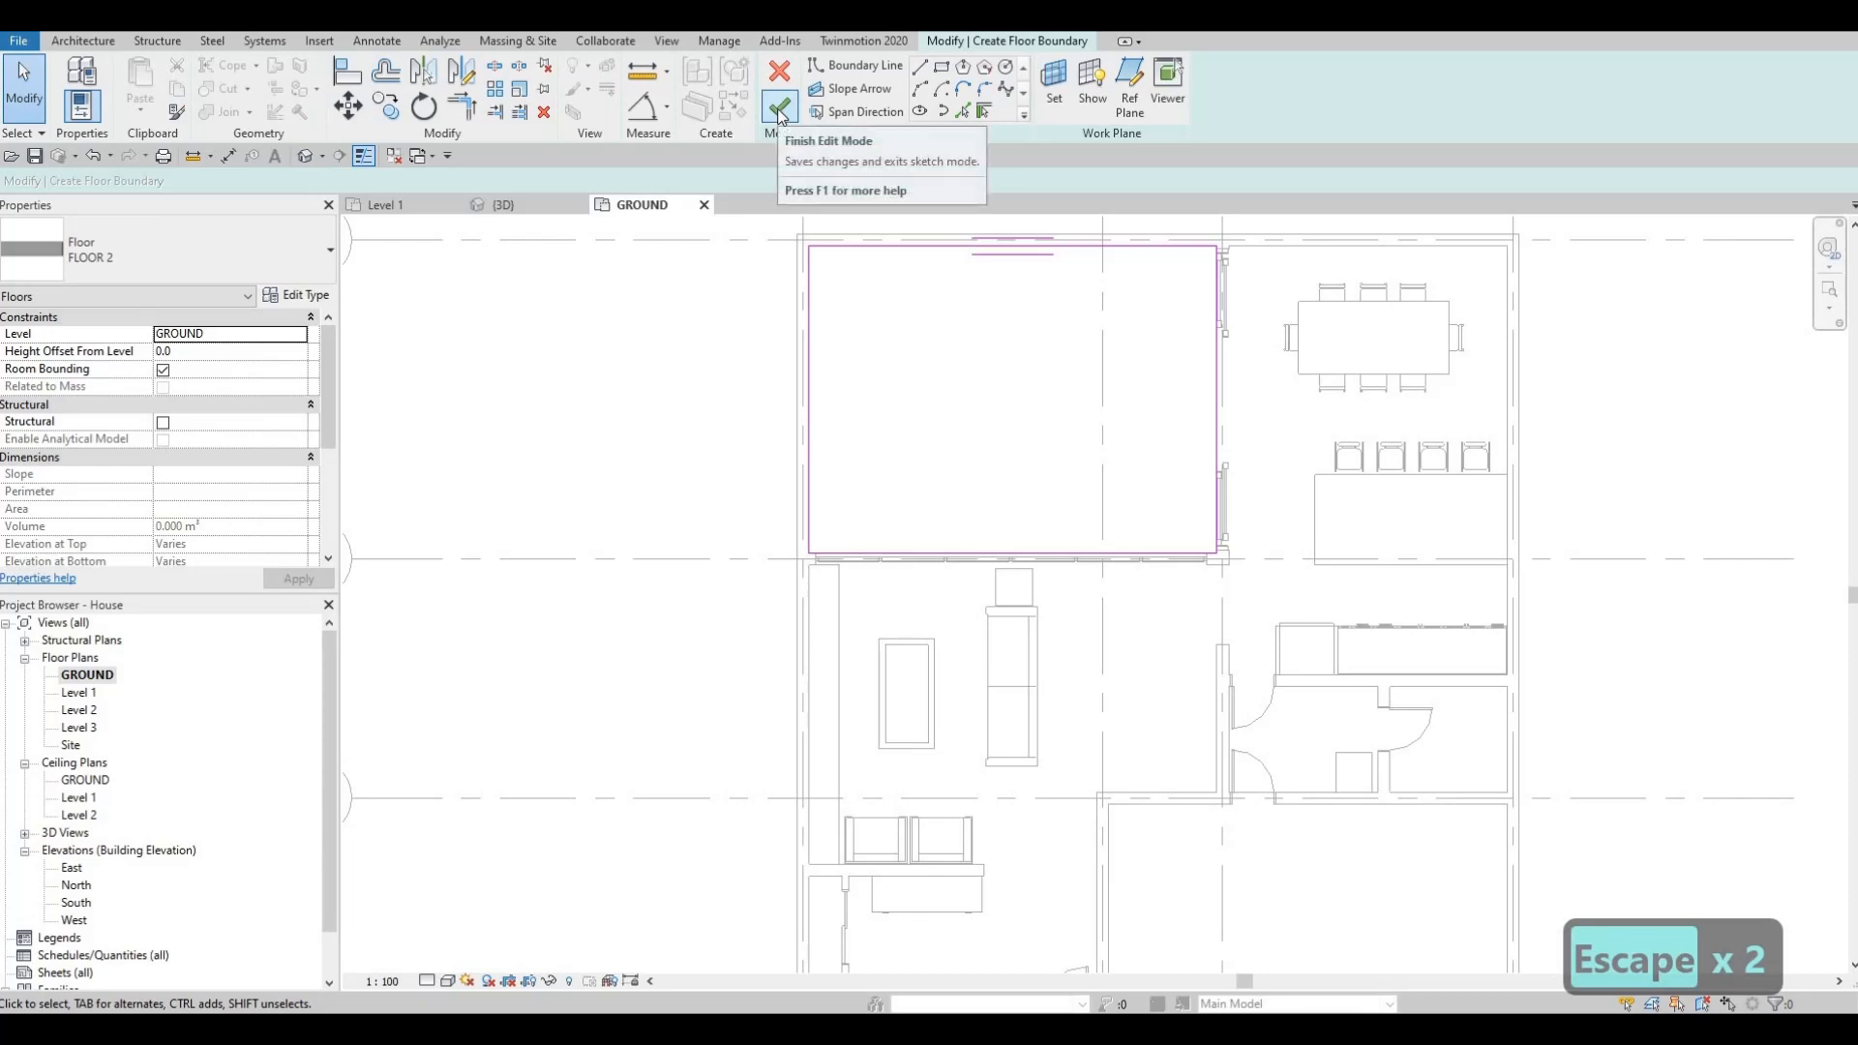
pyautogui.click(779, 109)
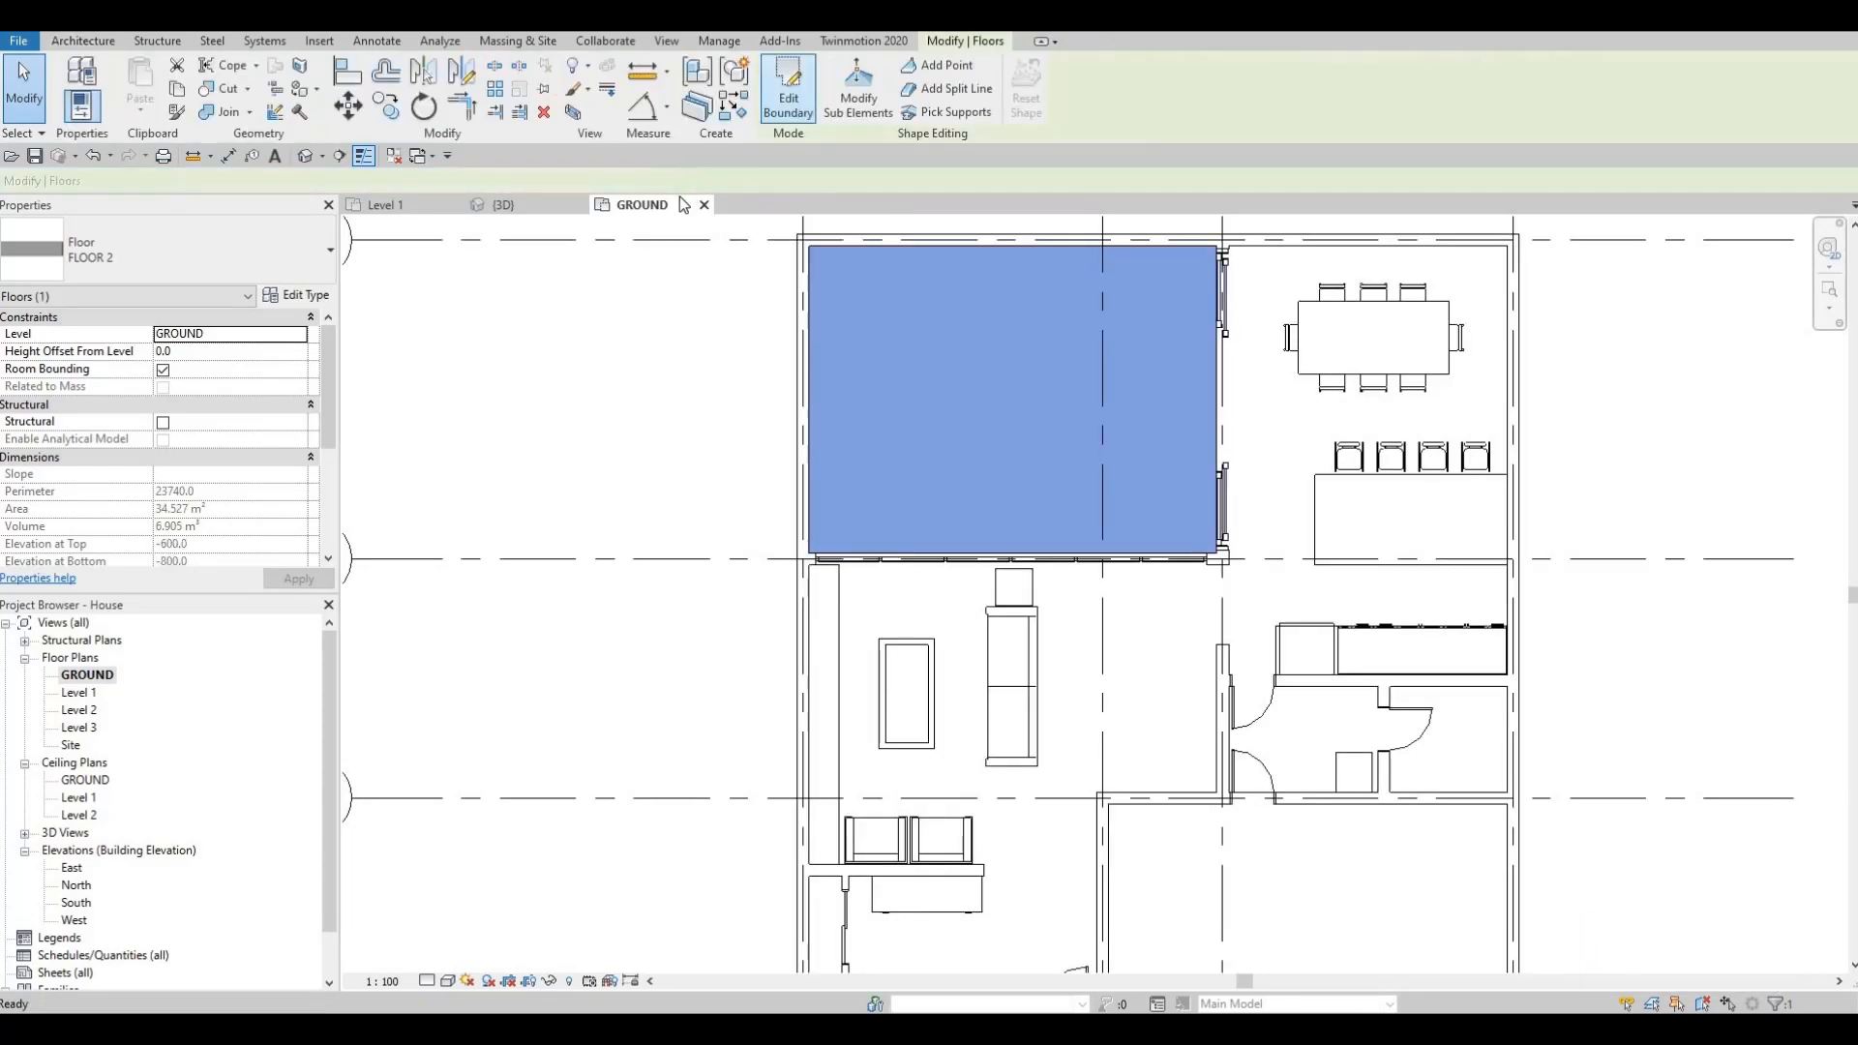
pyautogui.scroll(-2, 844, 382)
pyautogui.press('Escape')
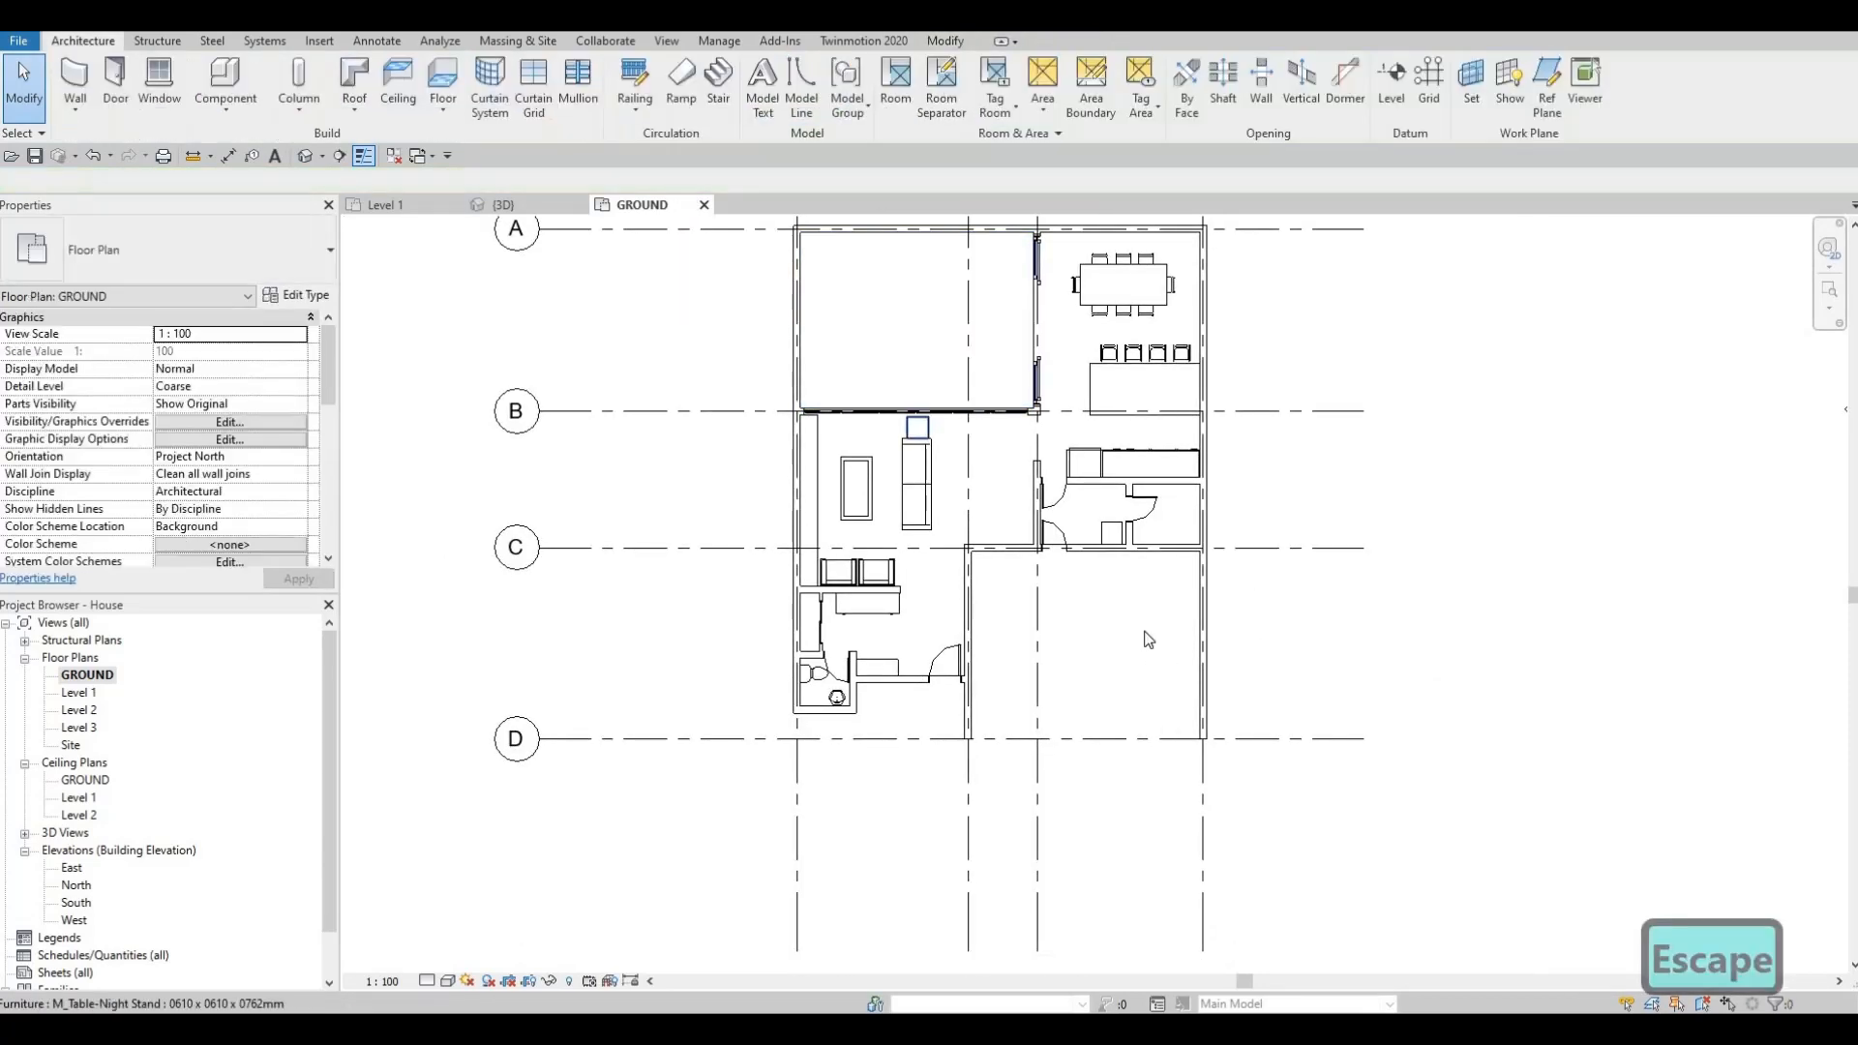
pyautogui.press('Escape')
# Start another floor on the GROUND level and duplicate the FLOOR 2 type as FLOOR 3.
pyautogui.scroll(2, 1100, 561)
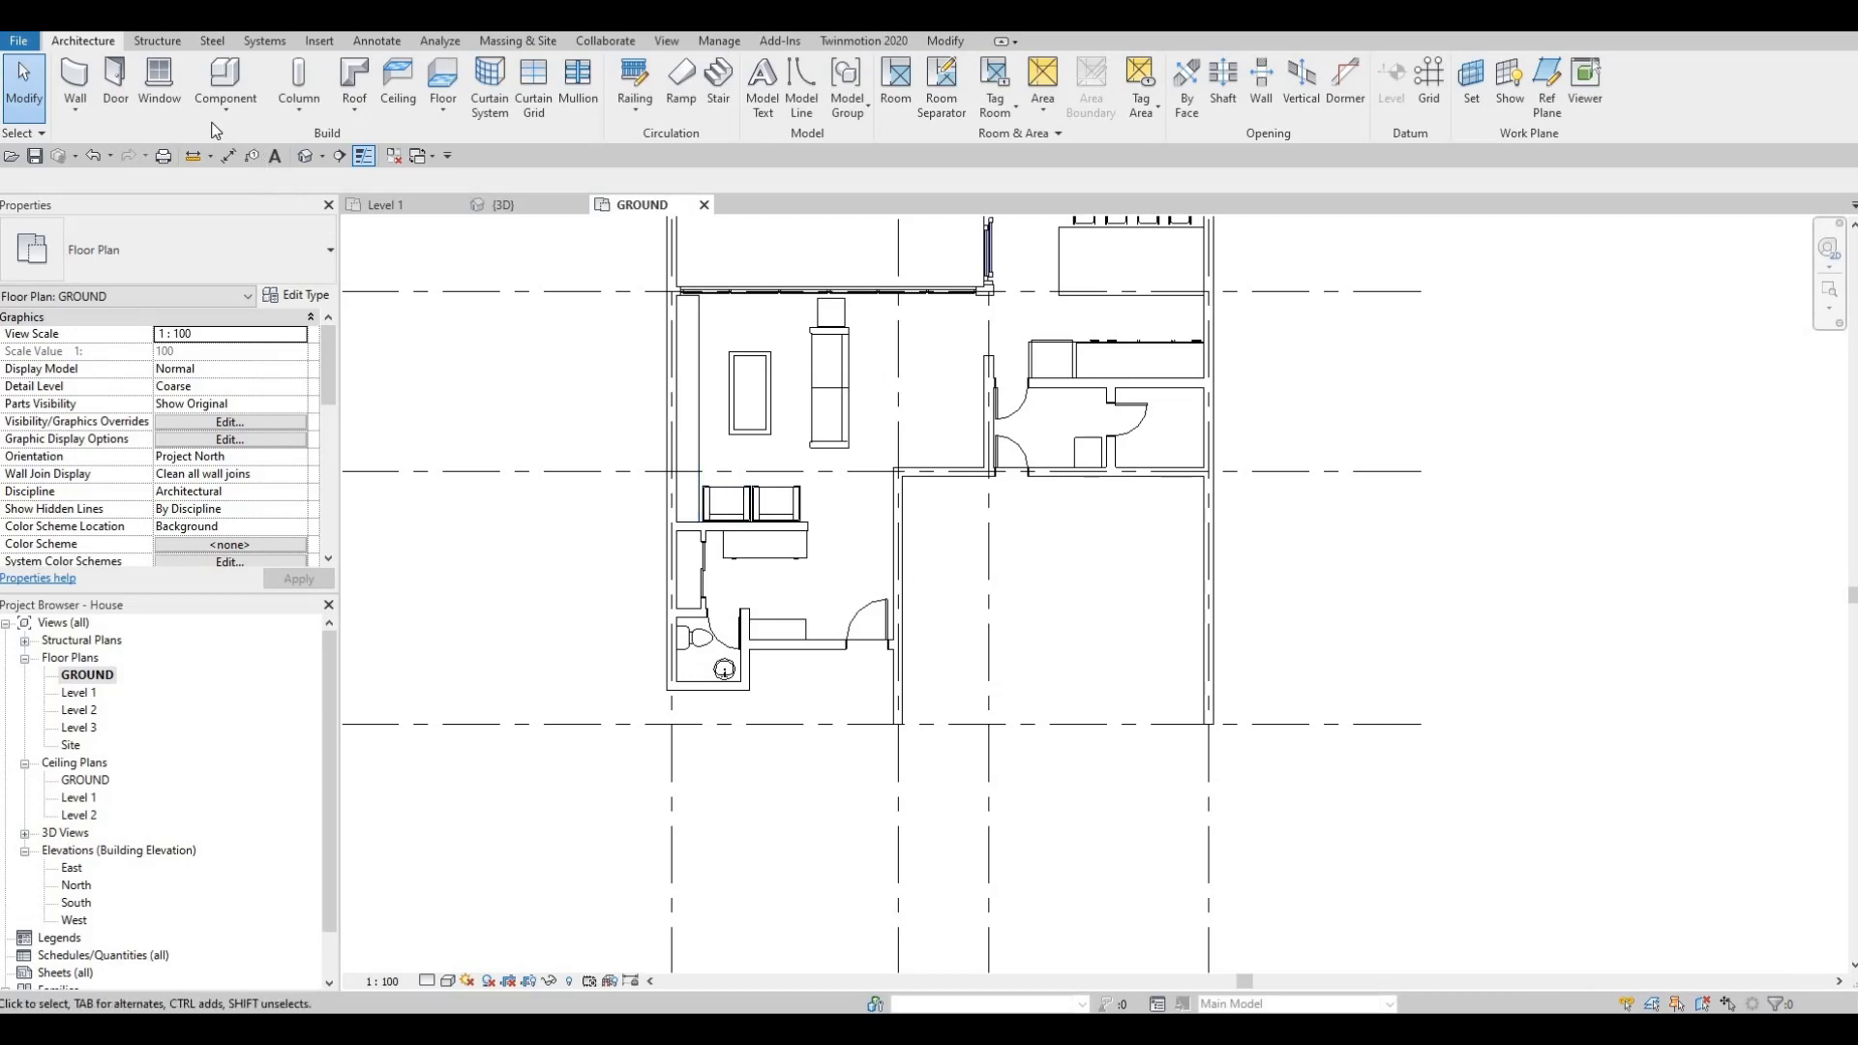
pyautogui.click(435, 82)
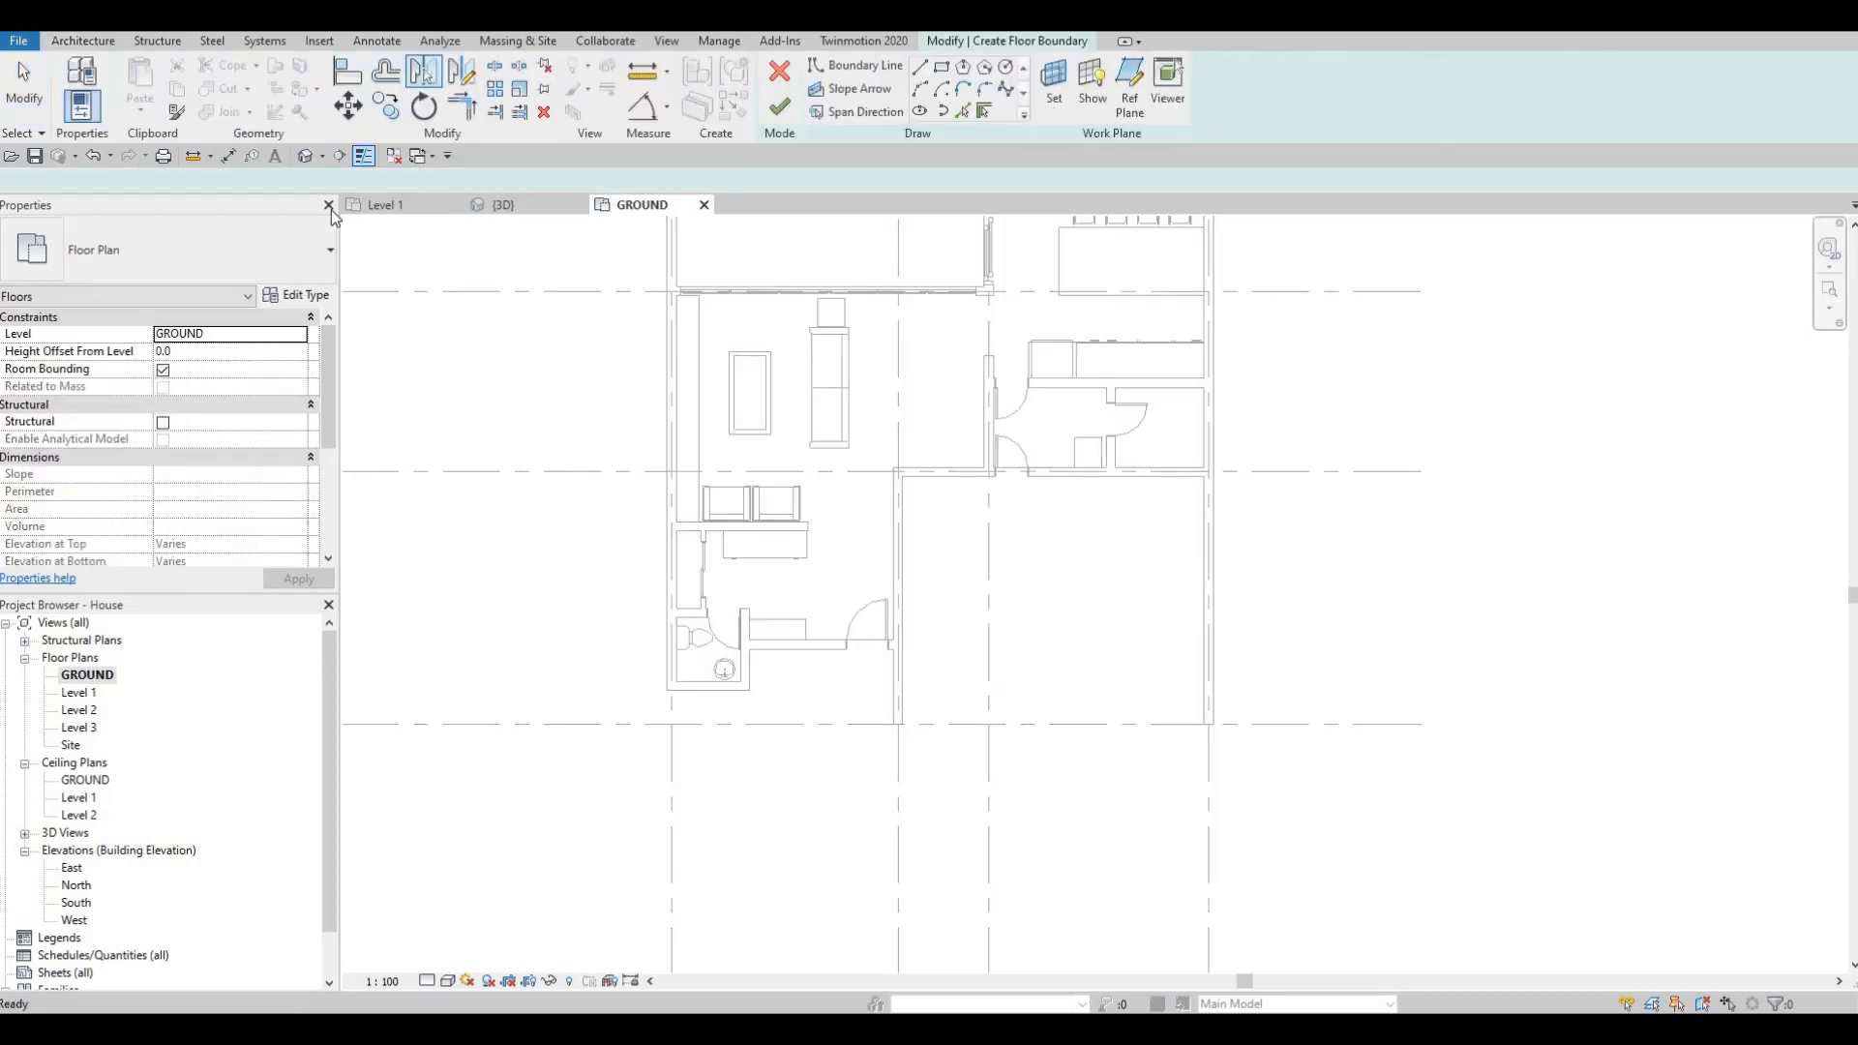
pyautogui.click(300, 295)
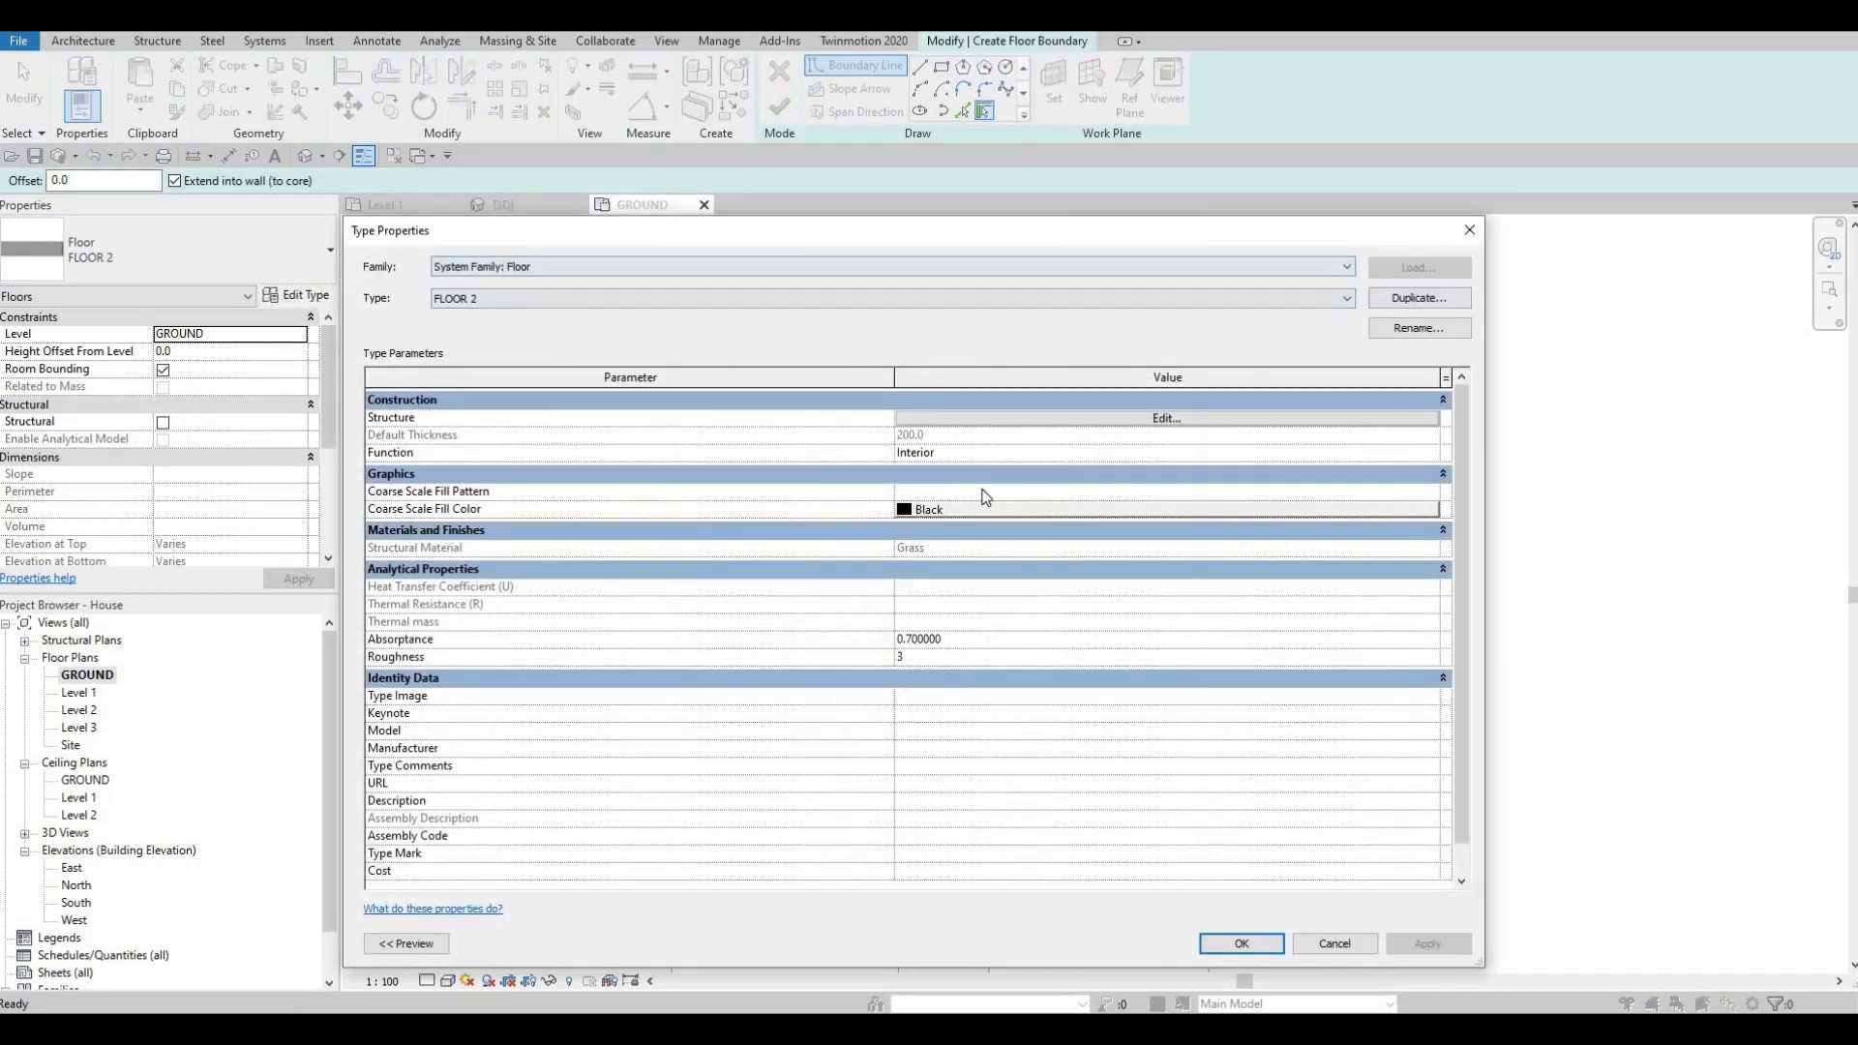
pyautogui.click(1411, 298)
pyautogui.press('Return')
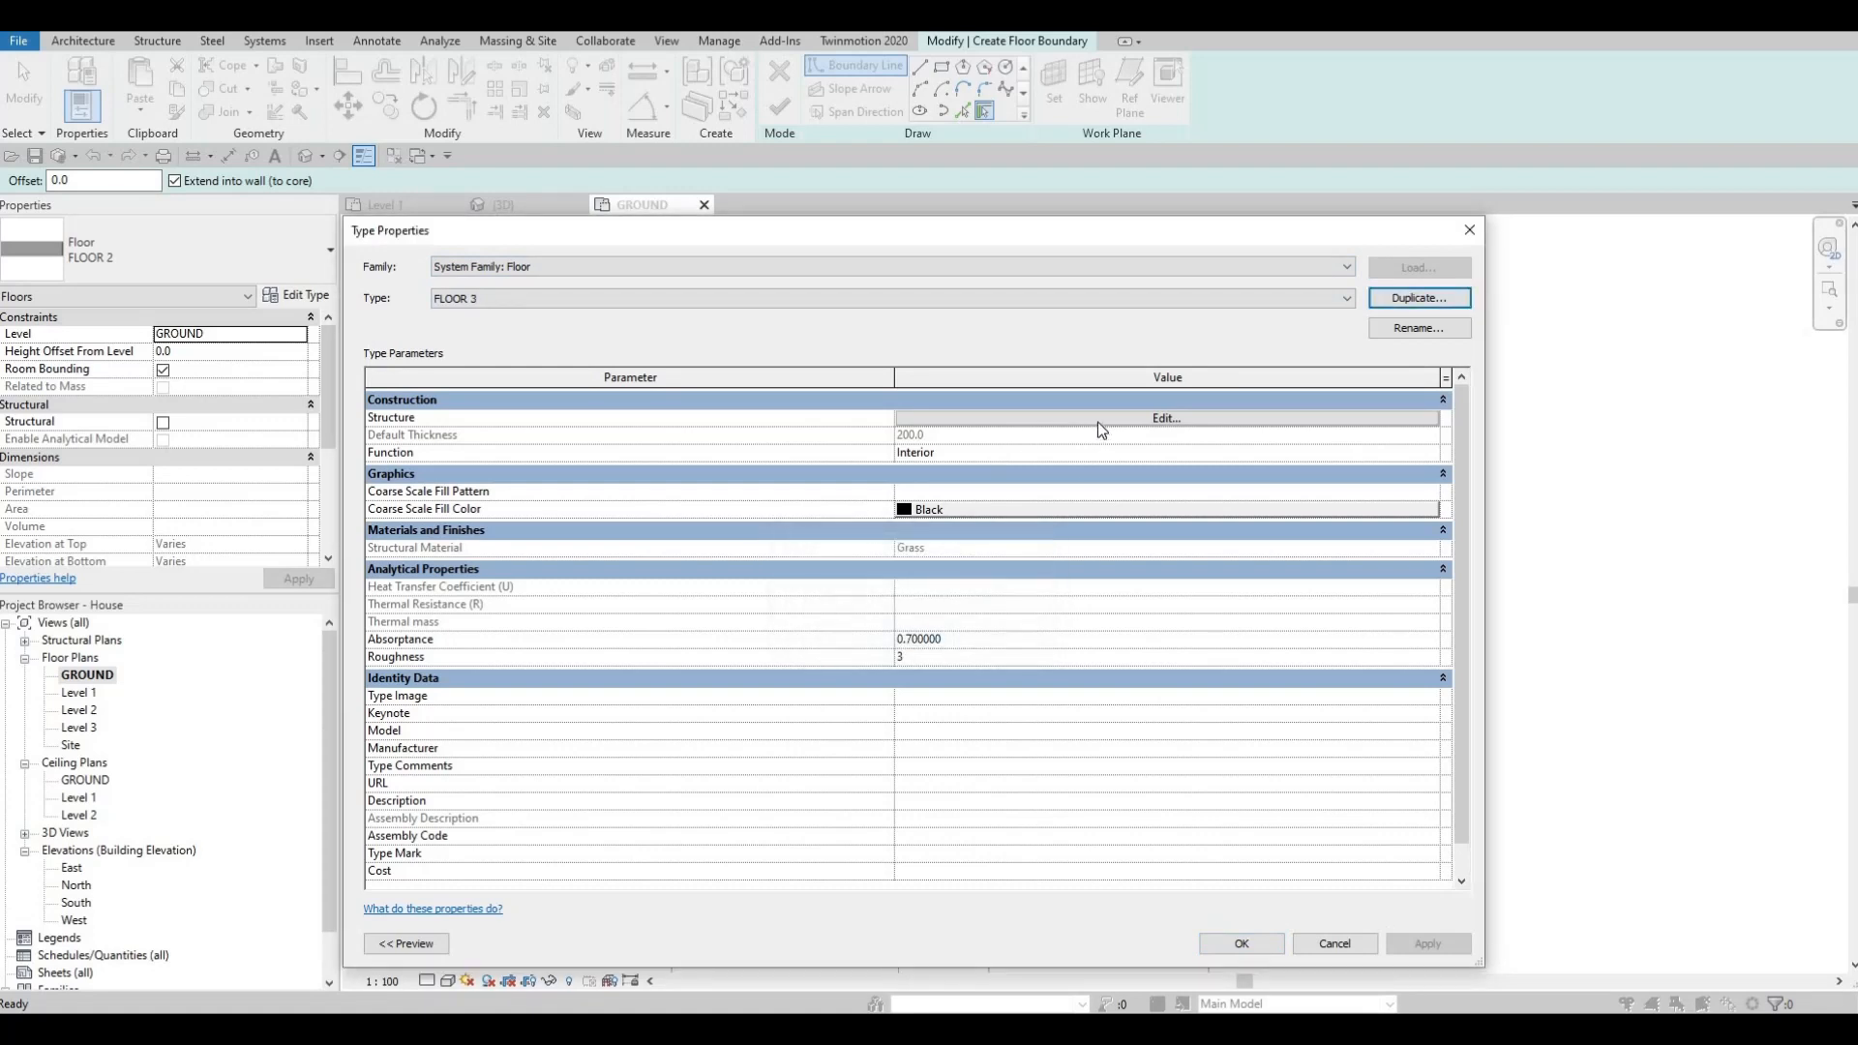
# Assign the Concrete, Cast-in-Place gray material to FLOOR 3's structure layer and confirm the type settings.
pyautogui.click(1099, 422)
pyautogui.click(840, 416)
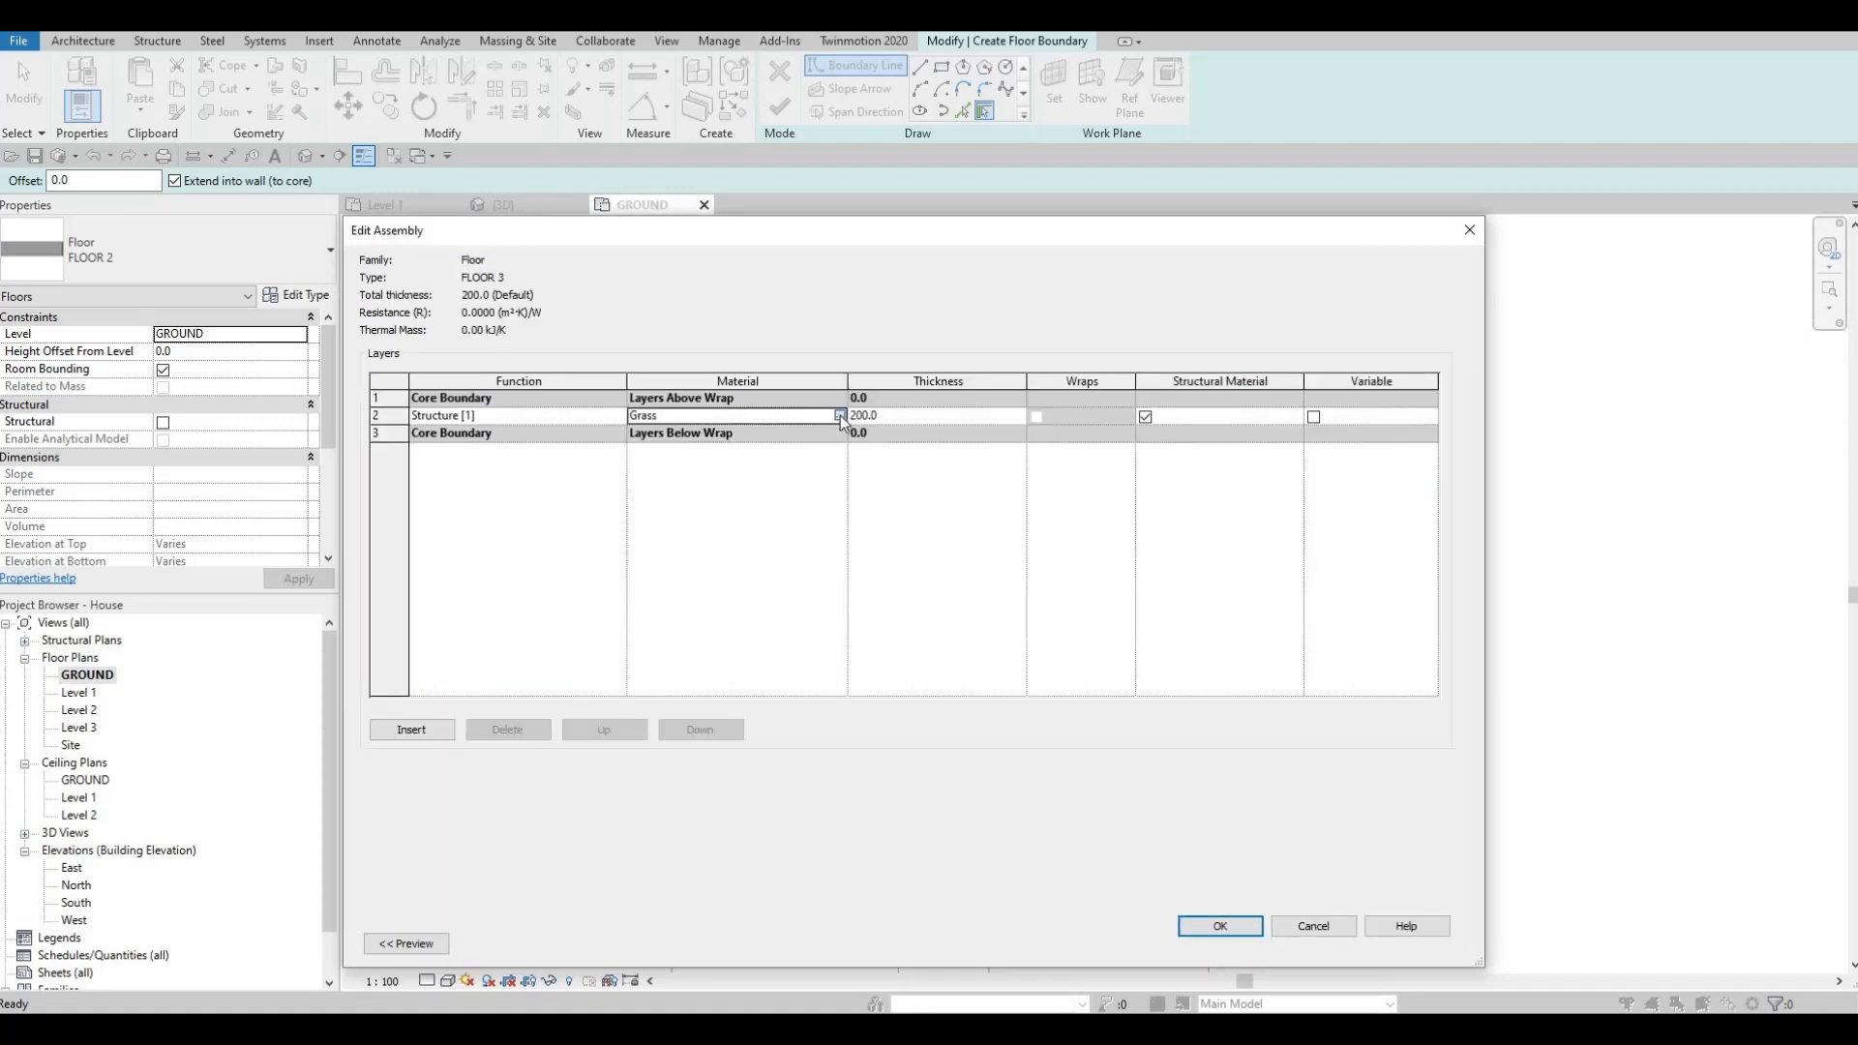
pyautogui.click(838, 416)
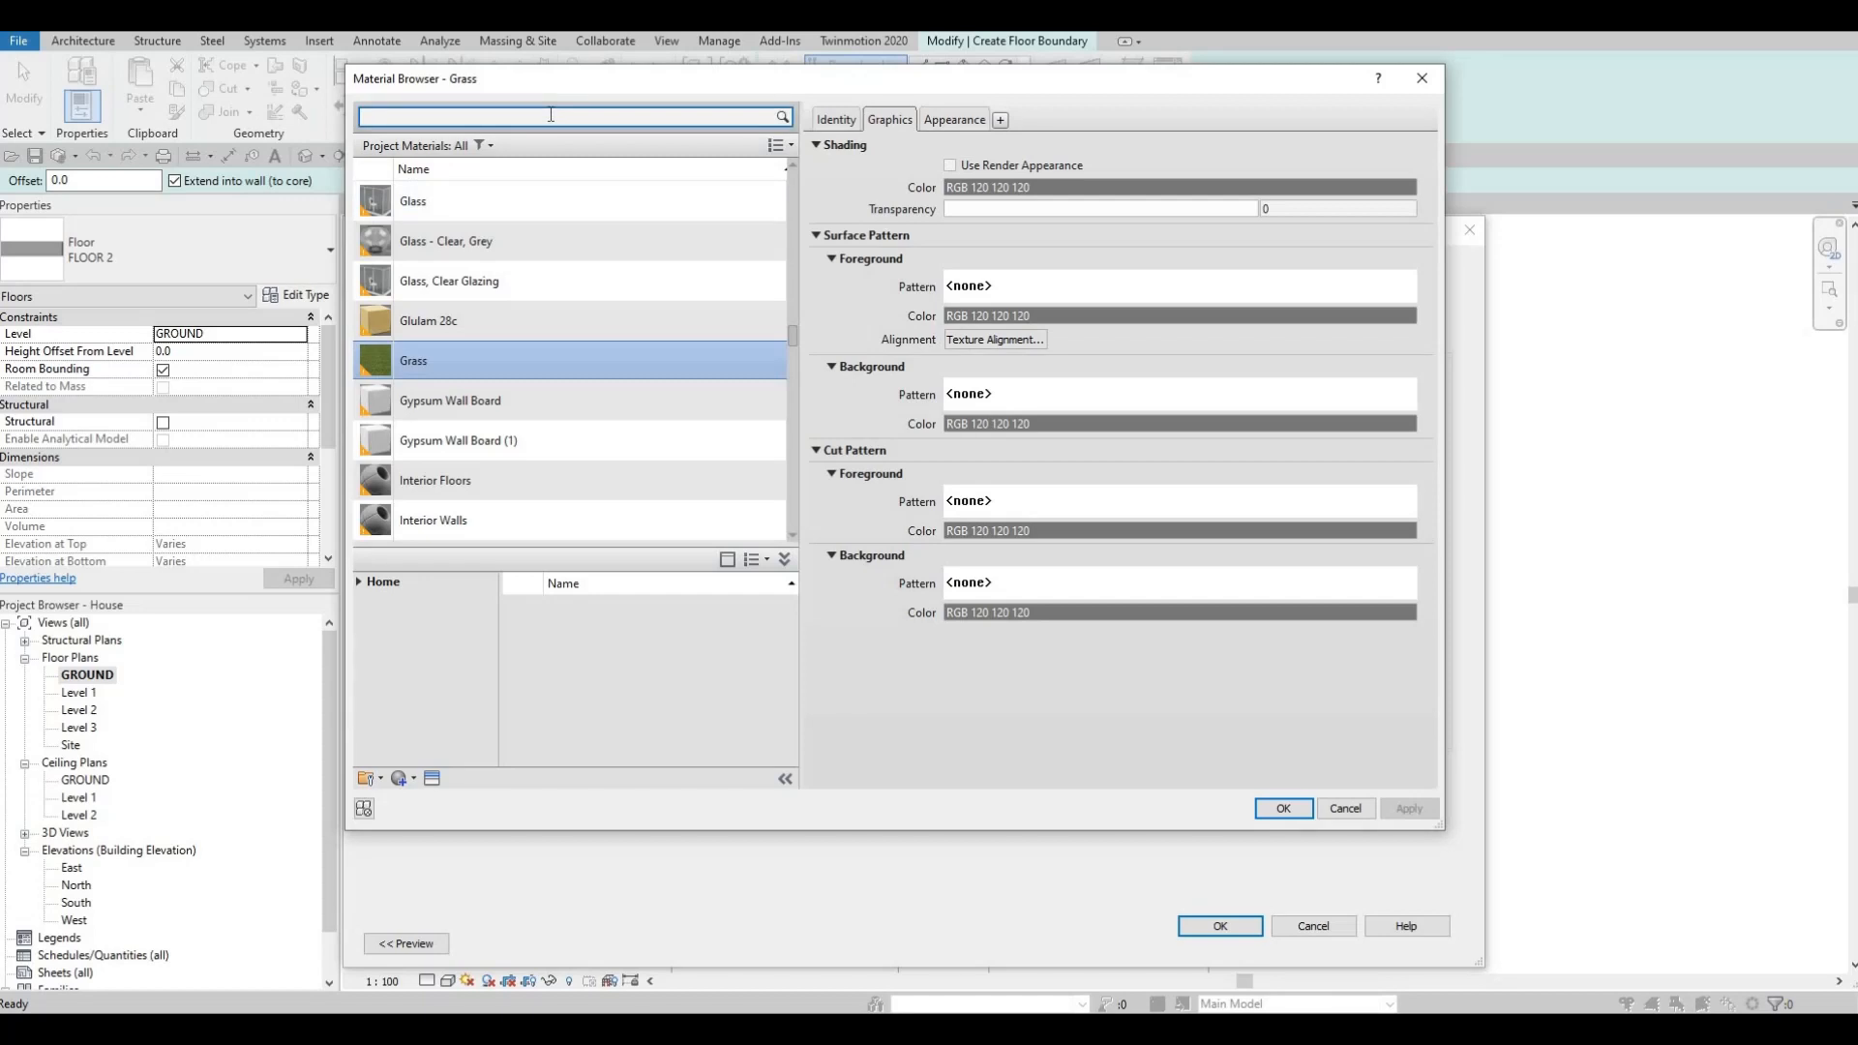
pyautogui.click(550, 114)
pyautogui.write('CONCRET')
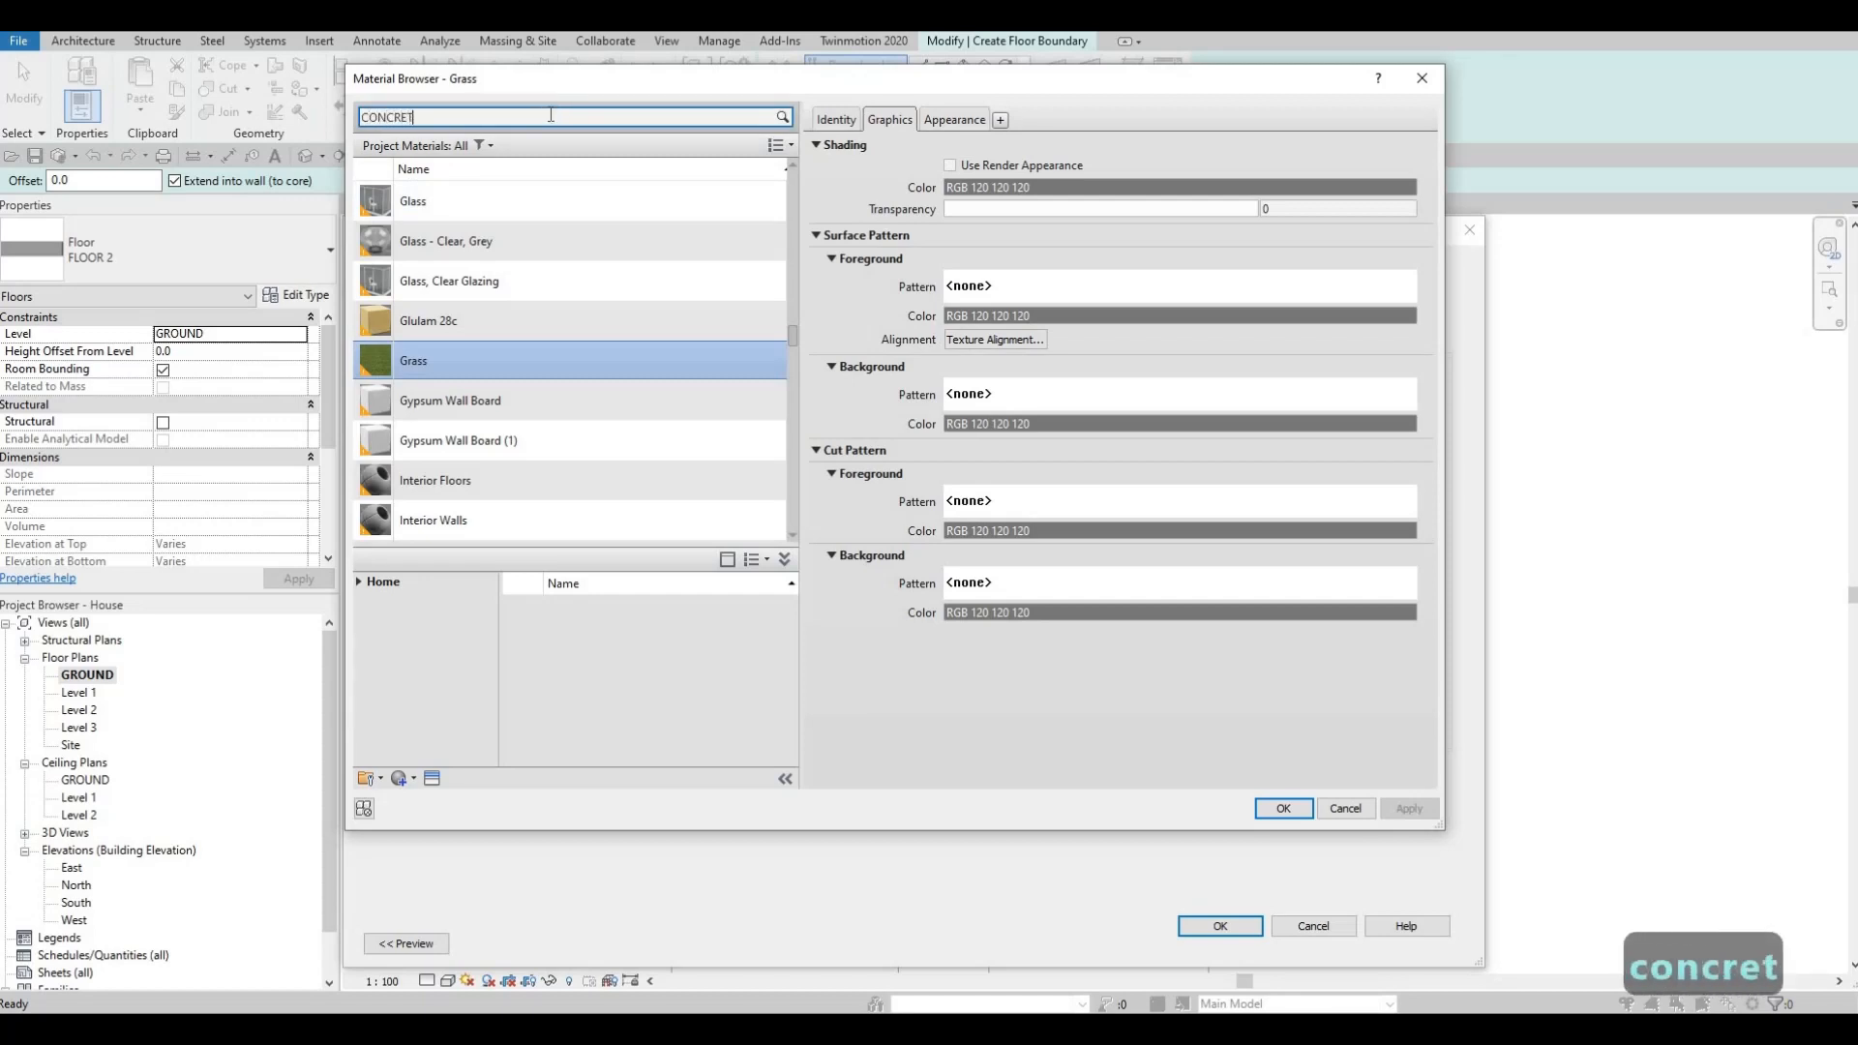
pyautogui.write('E')
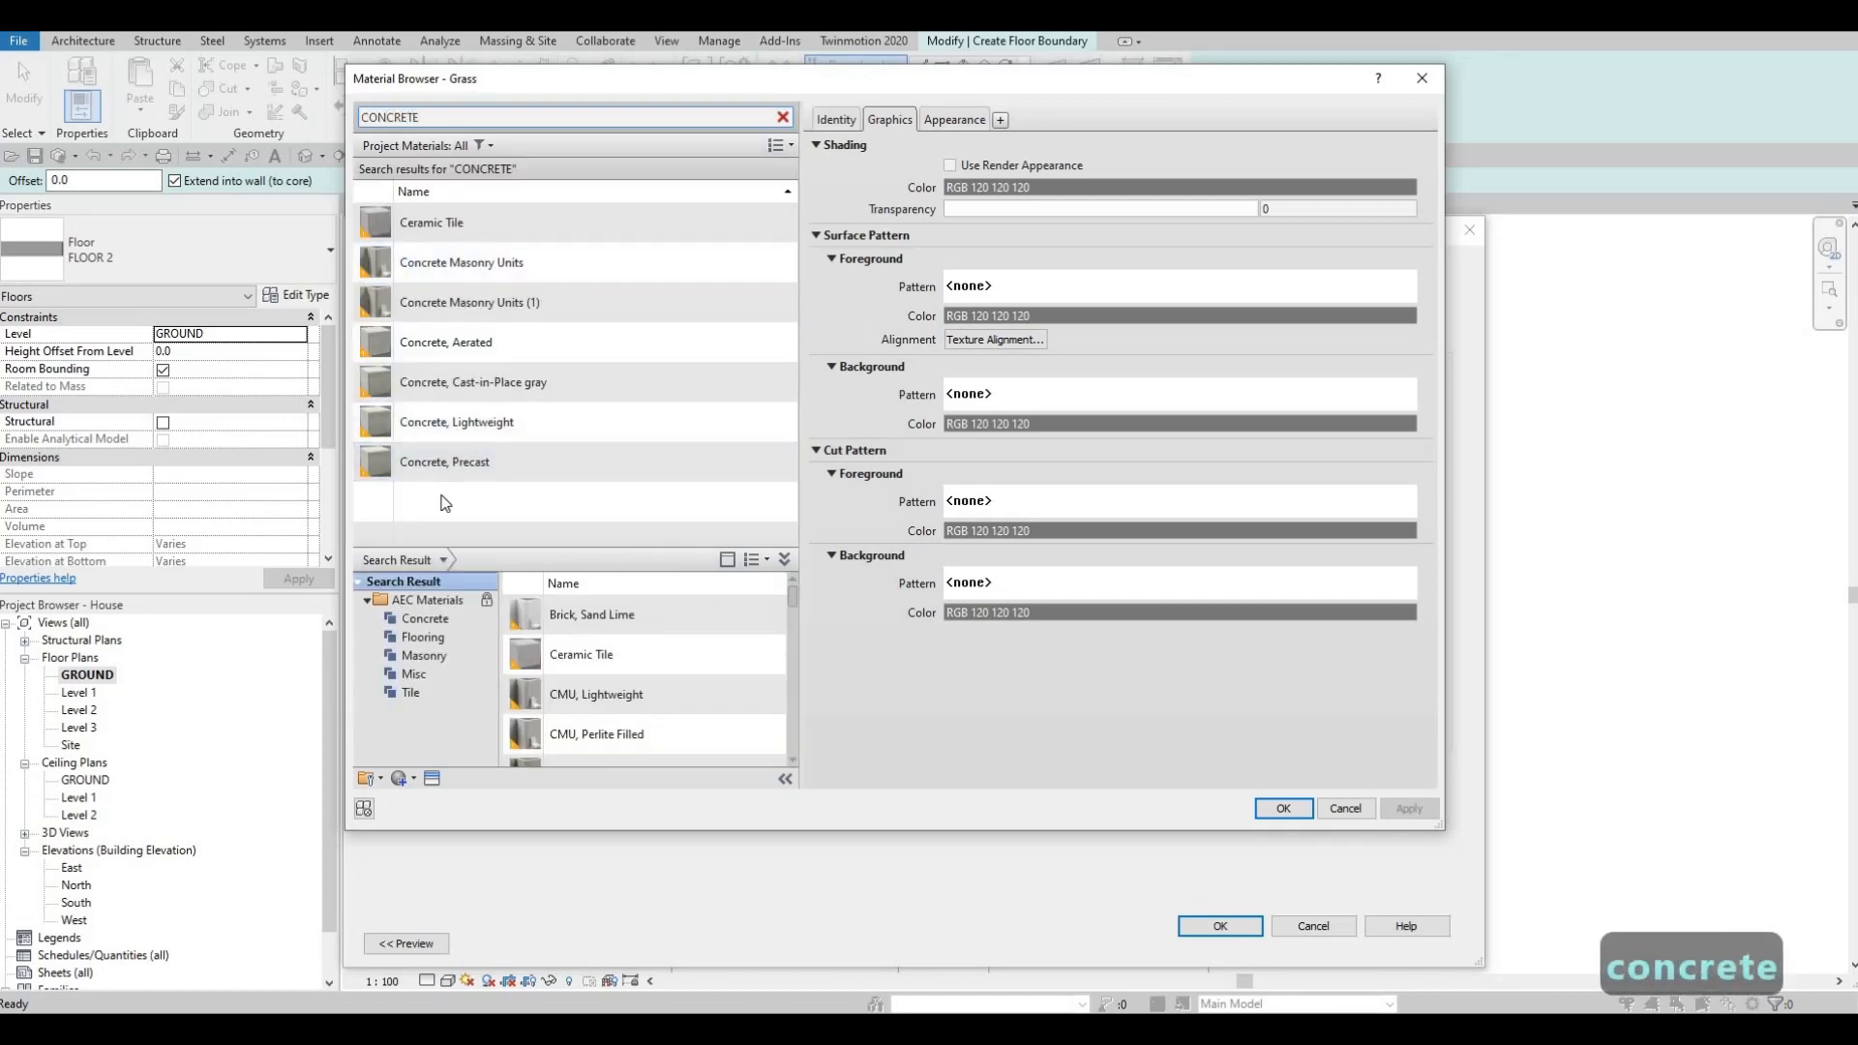
pyautogui.click(637, 379)
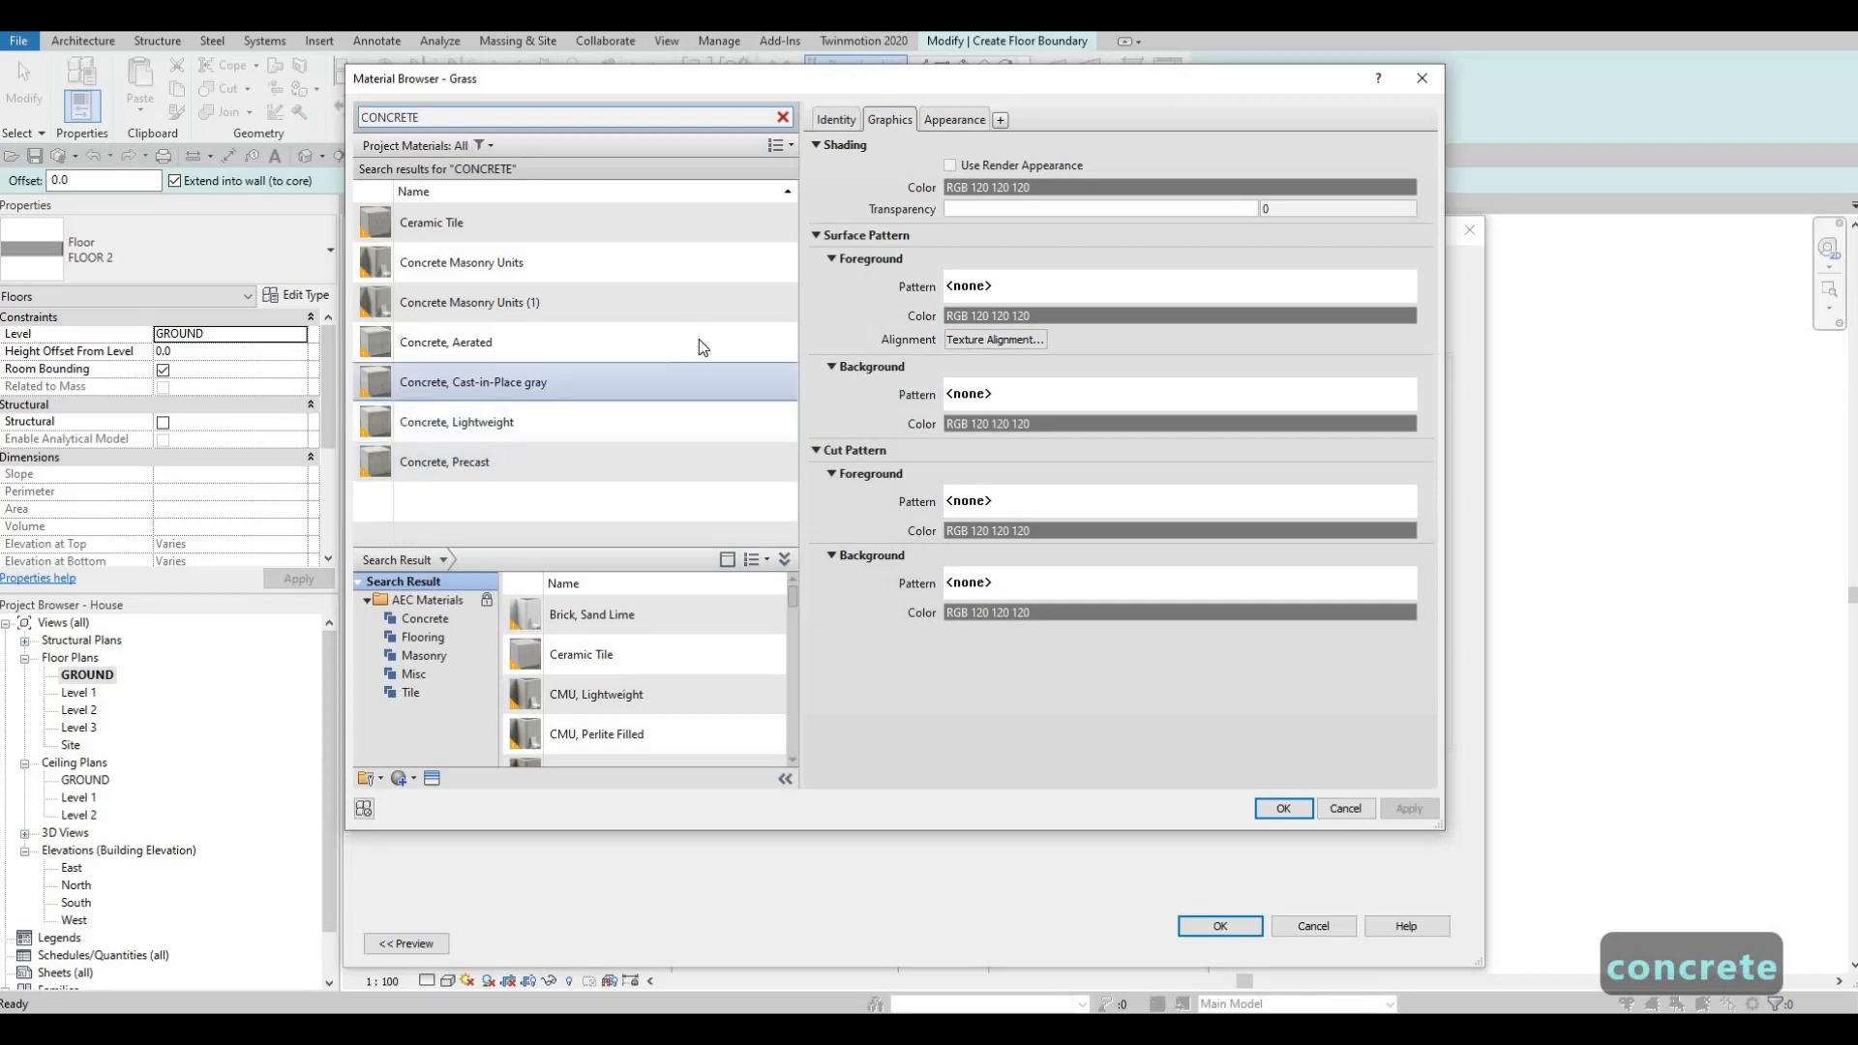
pyautogui.click(768, 383)
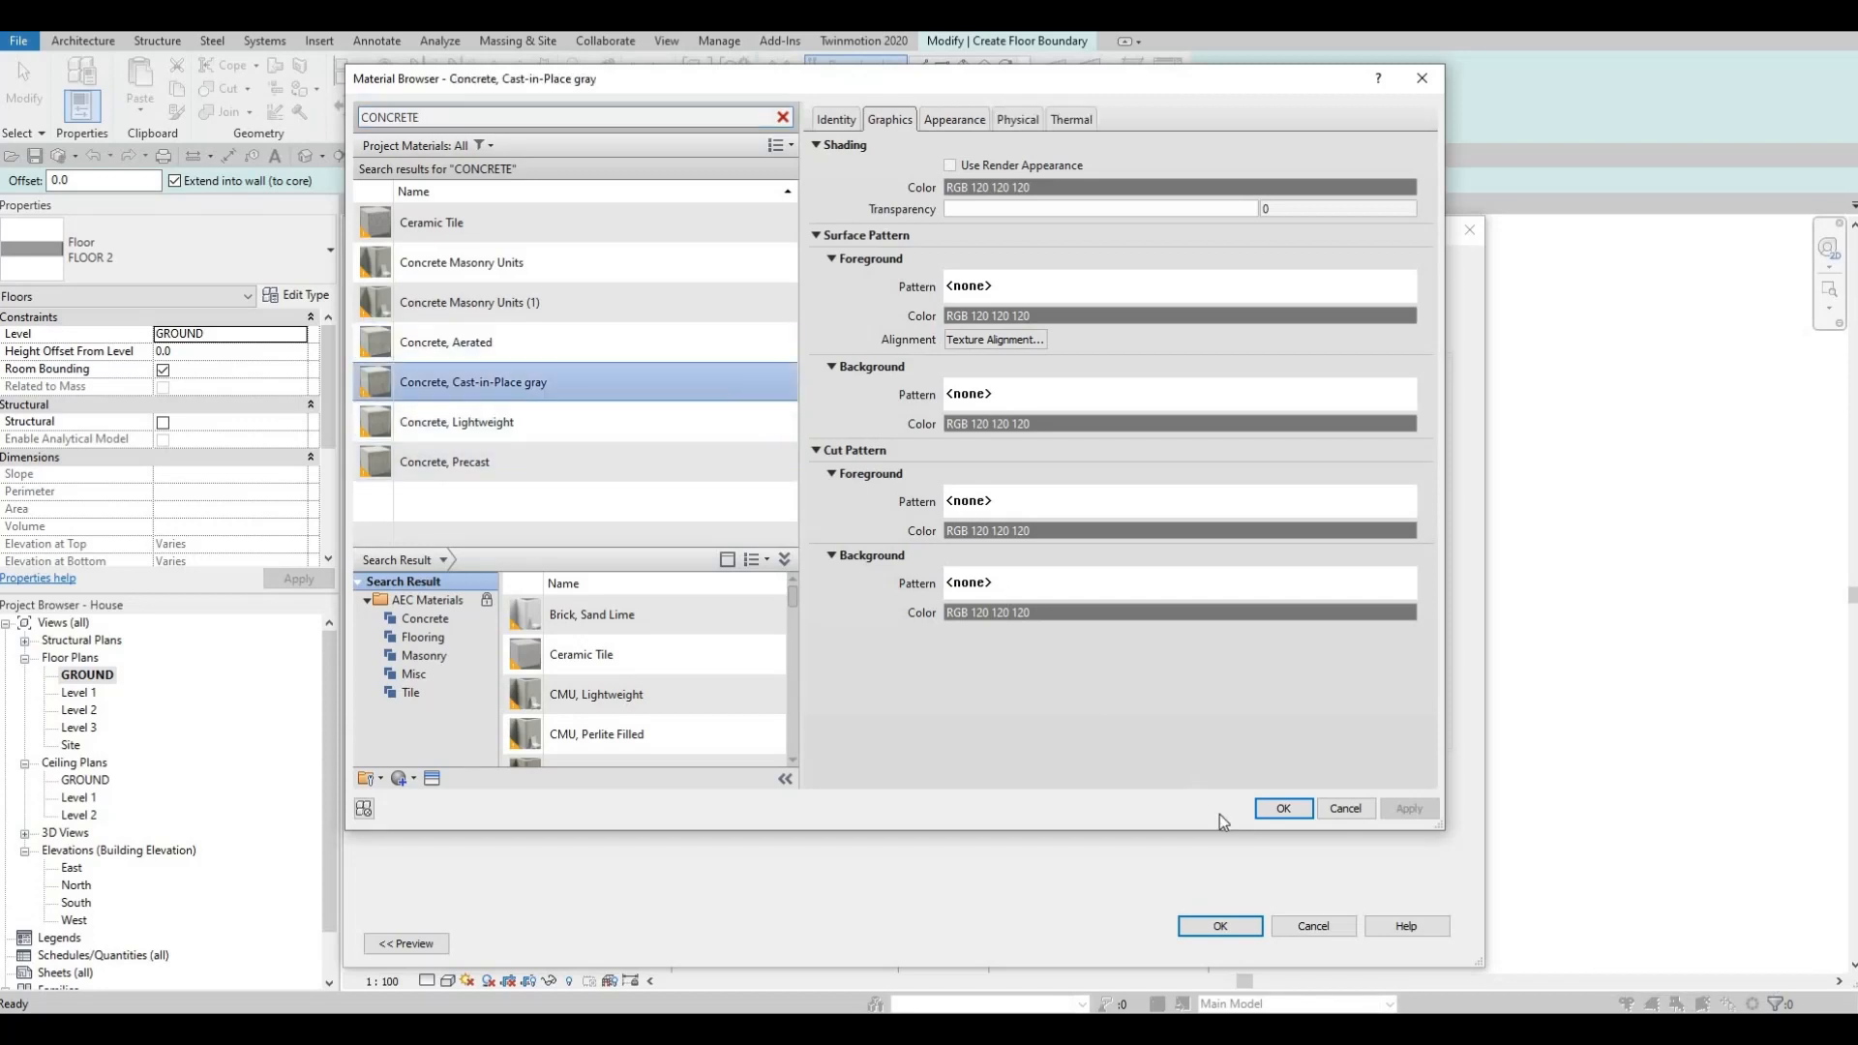
pyautogui.click(1280, 805)
pyautogui.click(1219, 925)
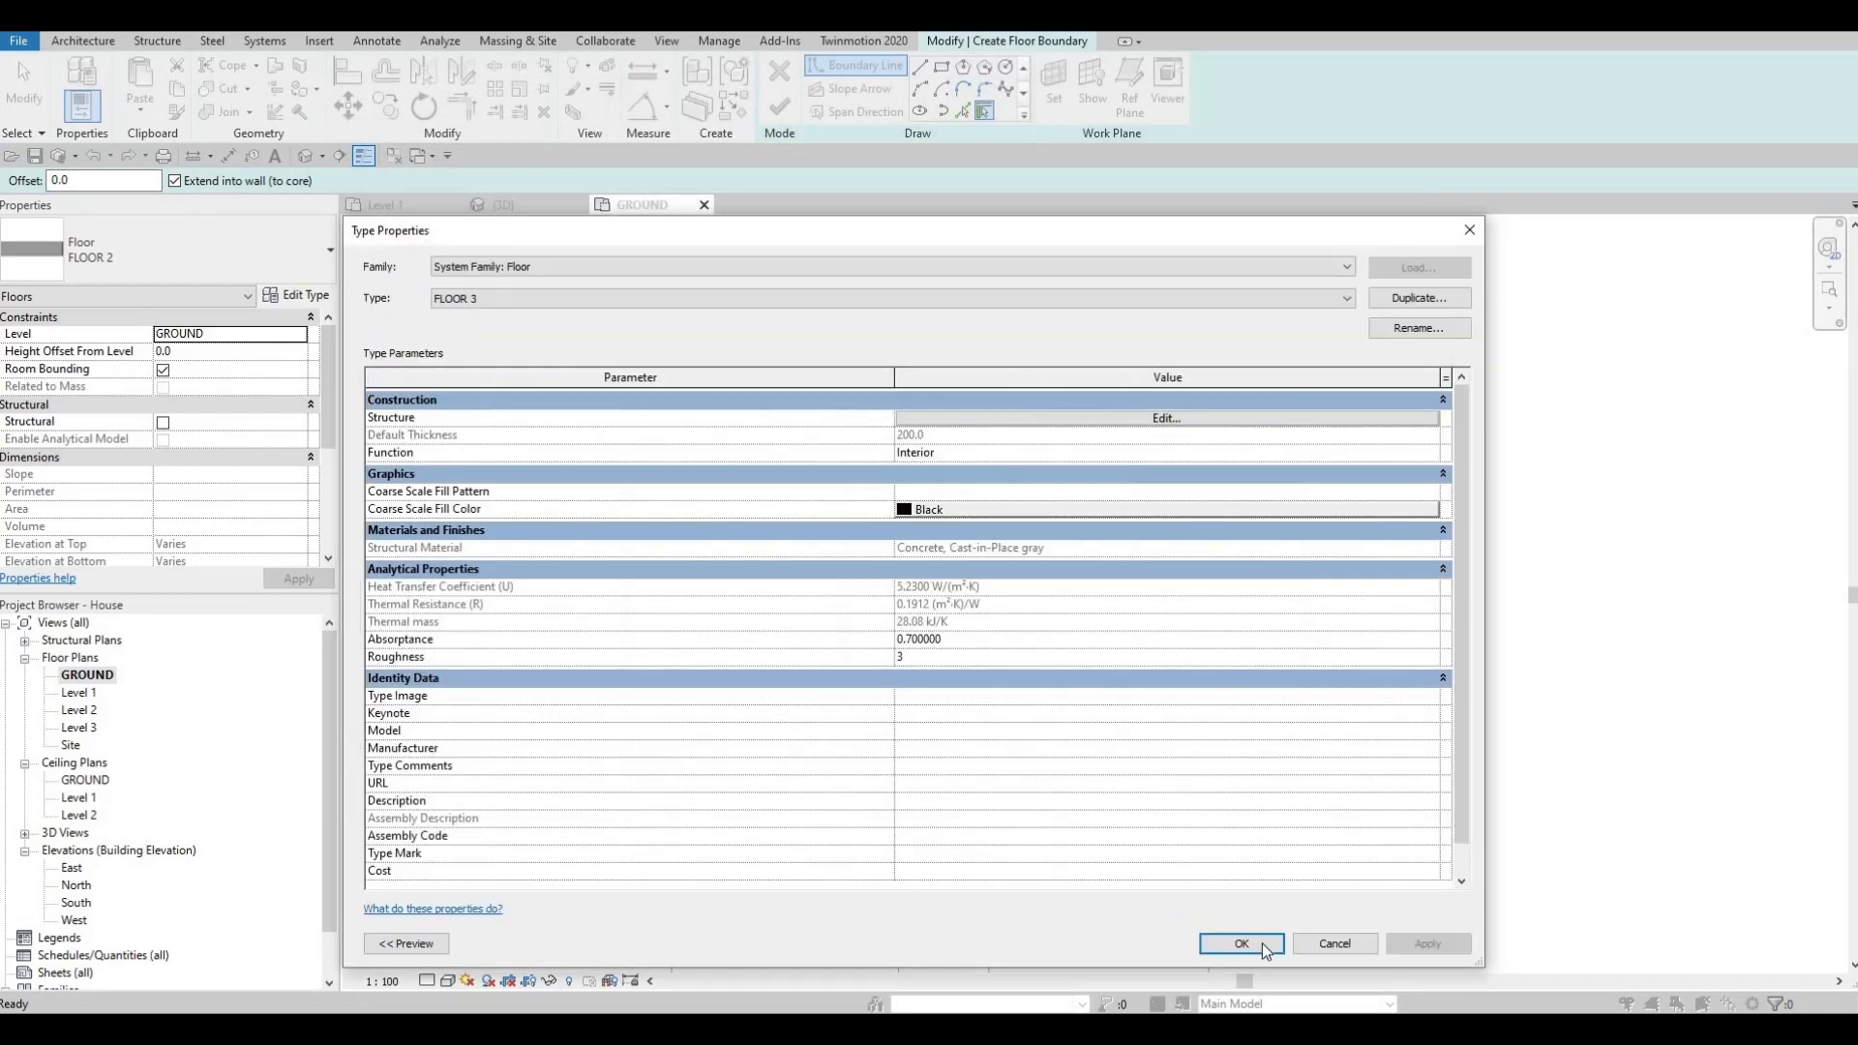
pyautogui.click(1260, 943)
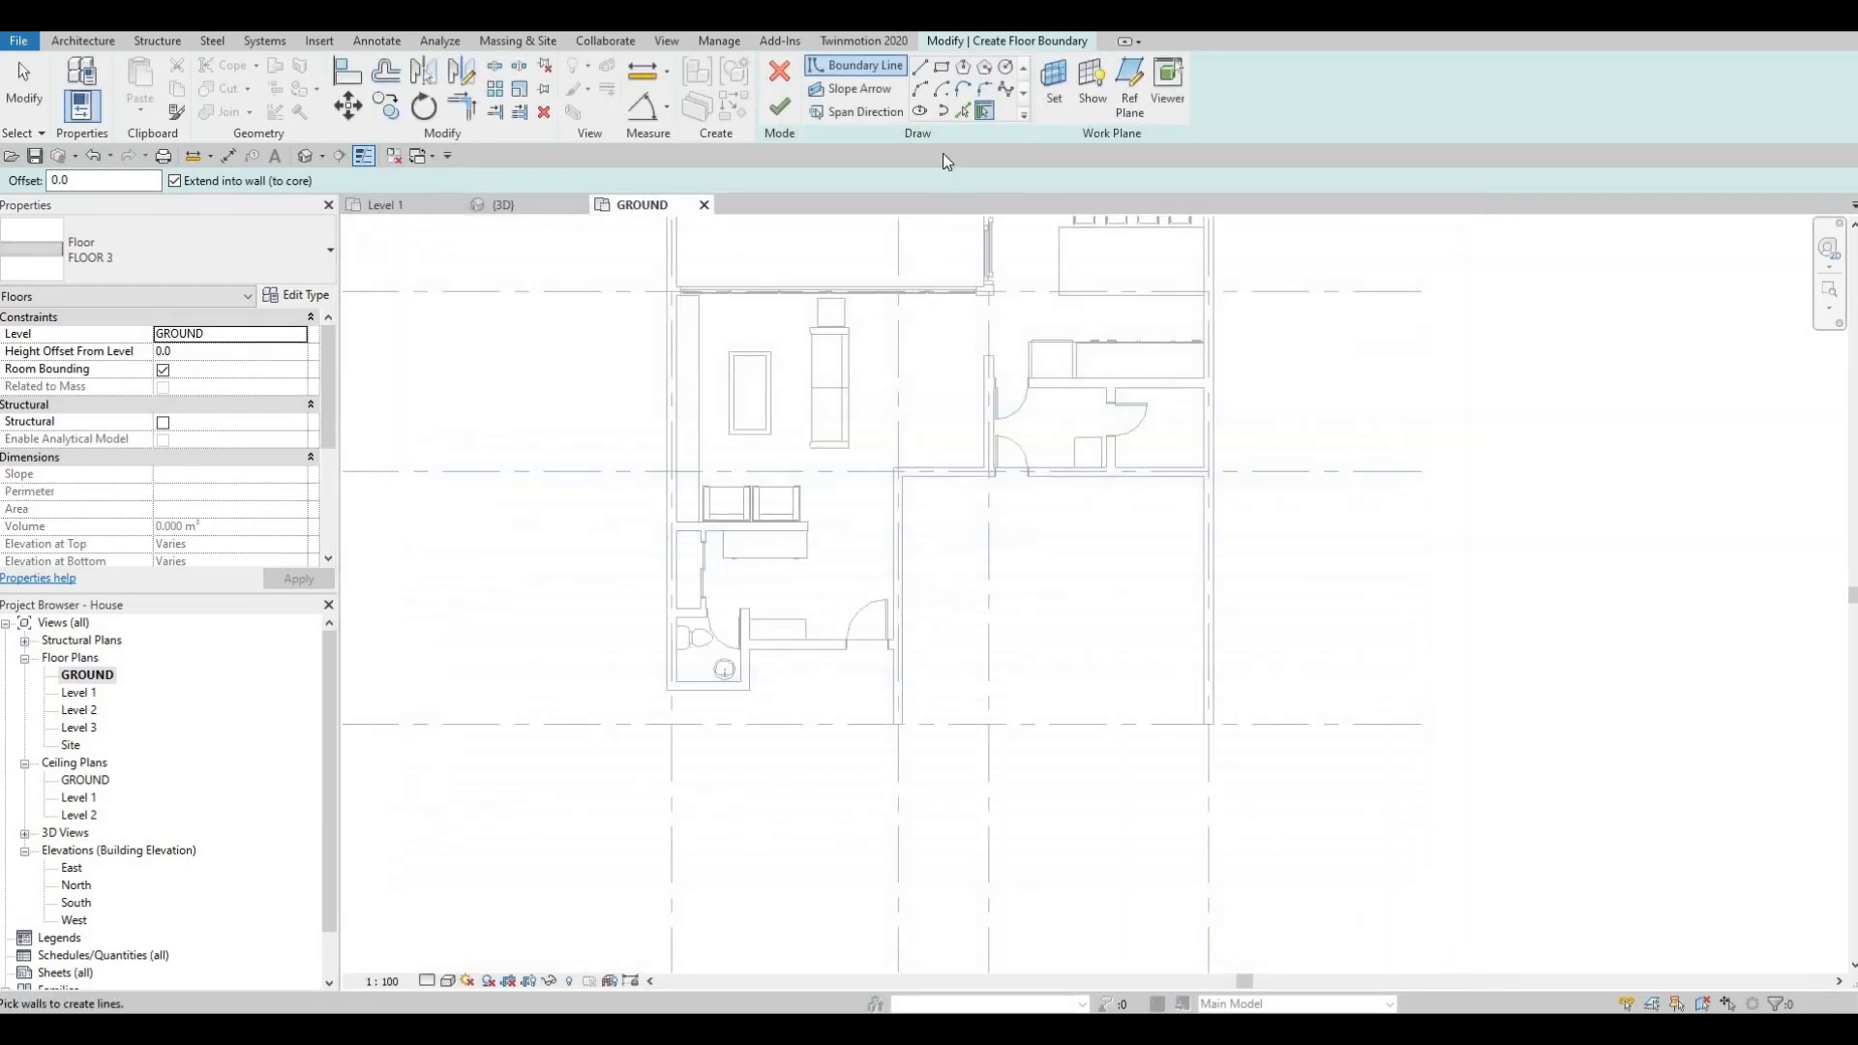
# Sketch a rectangular boundary about 5450 mm deep along the inner wall faces of the open-fronted bay and finish the FLOOR 3 floor.
pyautogui.click(941, 67)
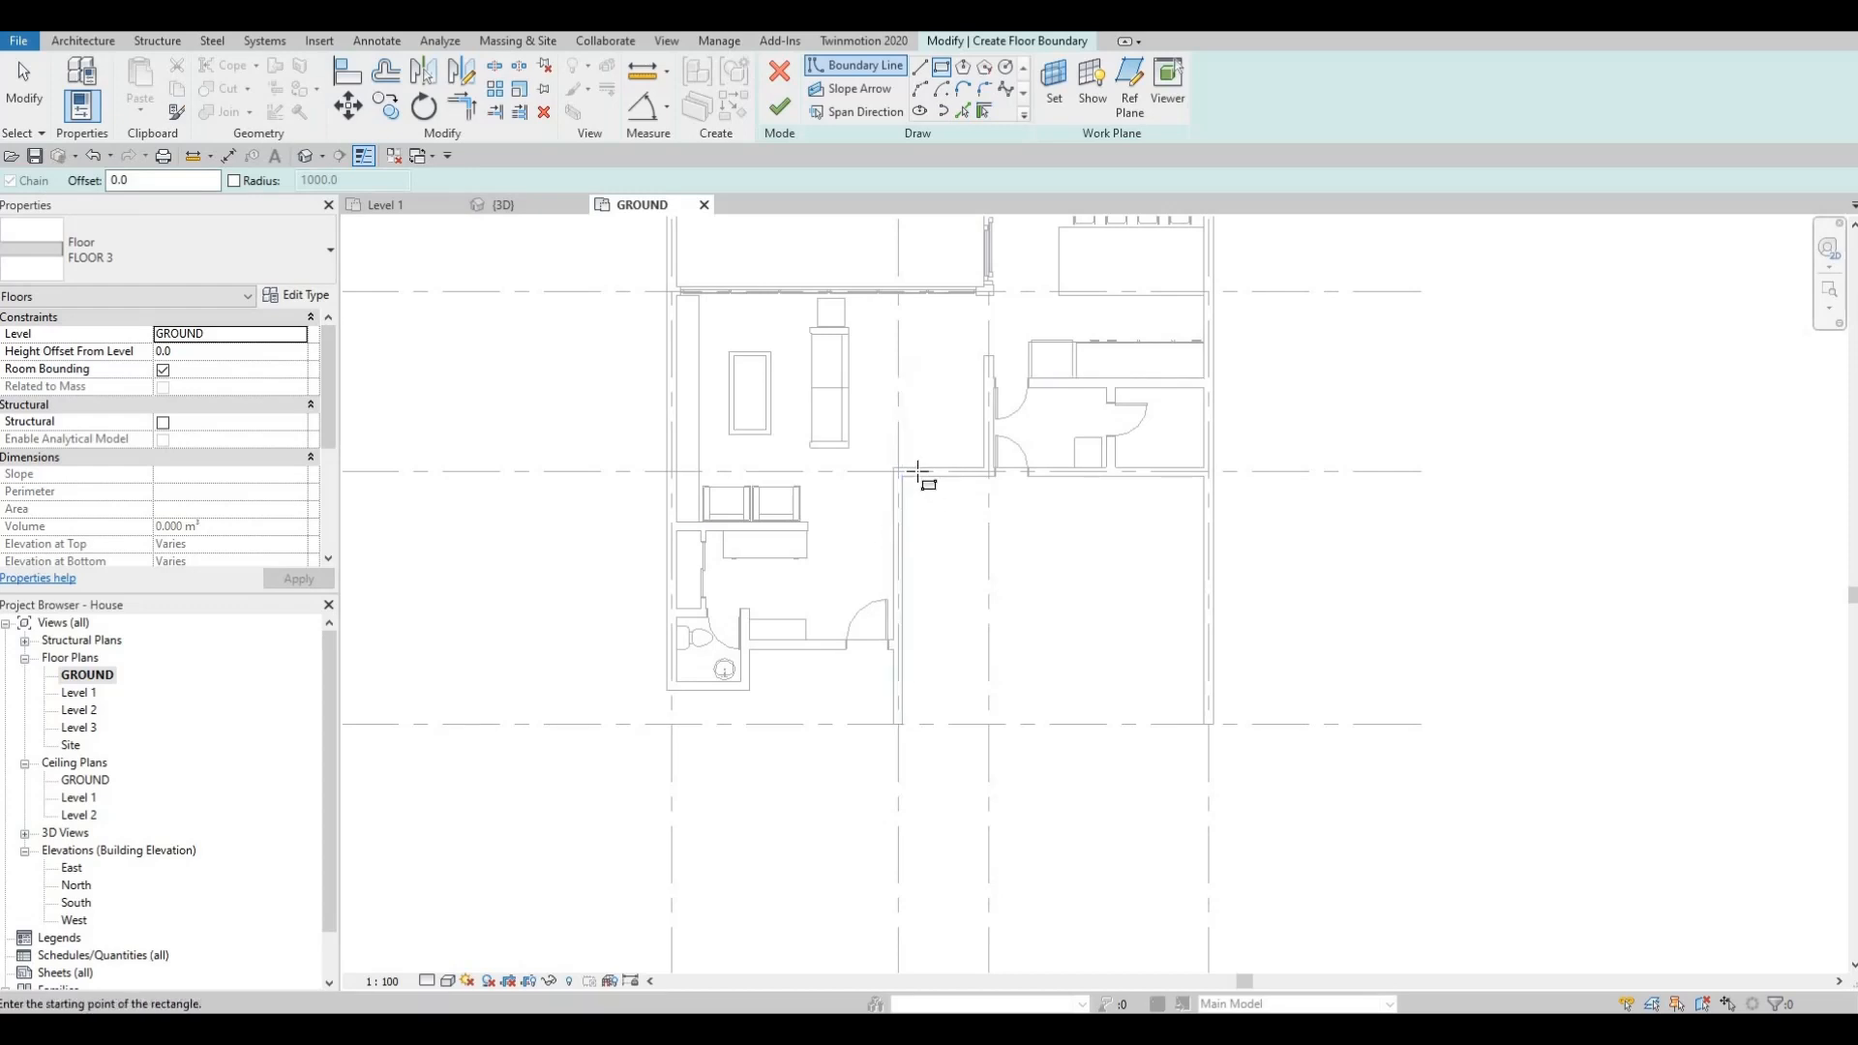
pyautogui.scroll(2, 921, 476)
pyautogui.click(876, 445)
pyautogui.scroll(2, 880, 450)
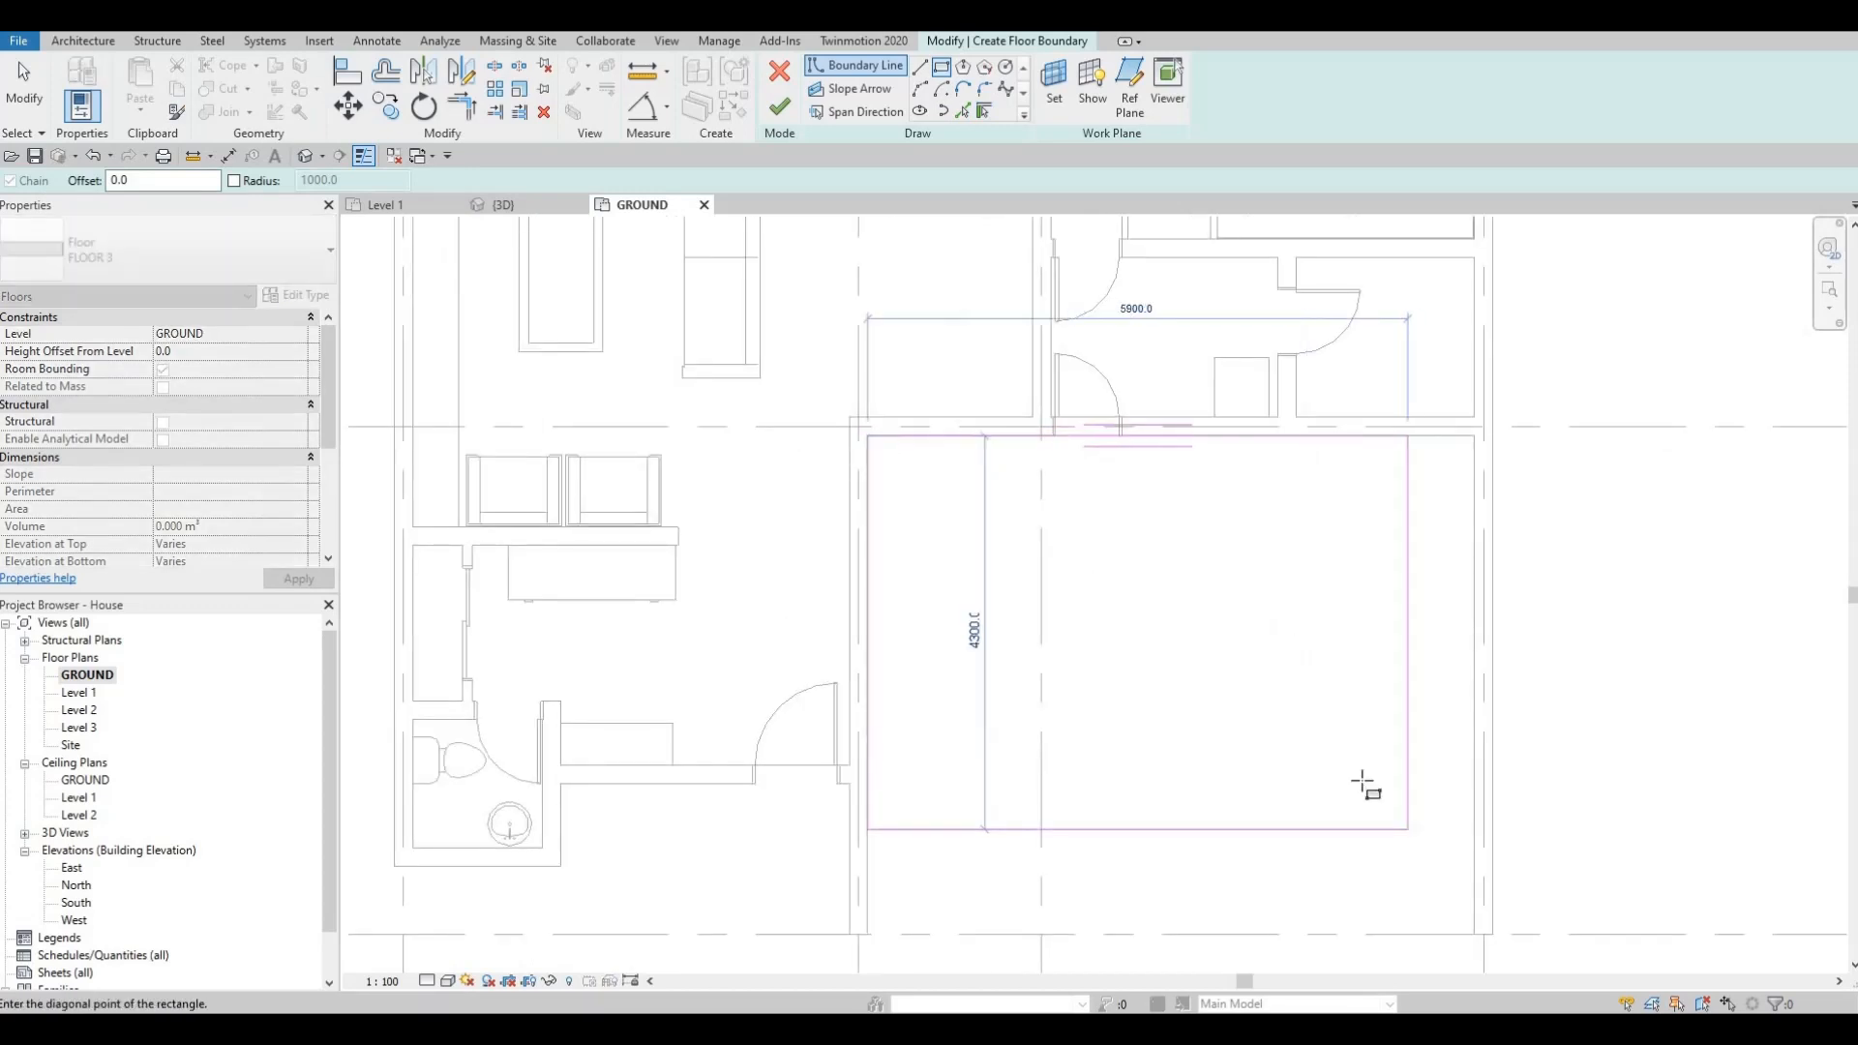
pyautogui.moveTo(1479, 937); pyautogui.dragTo(1348, 708, button='middle')
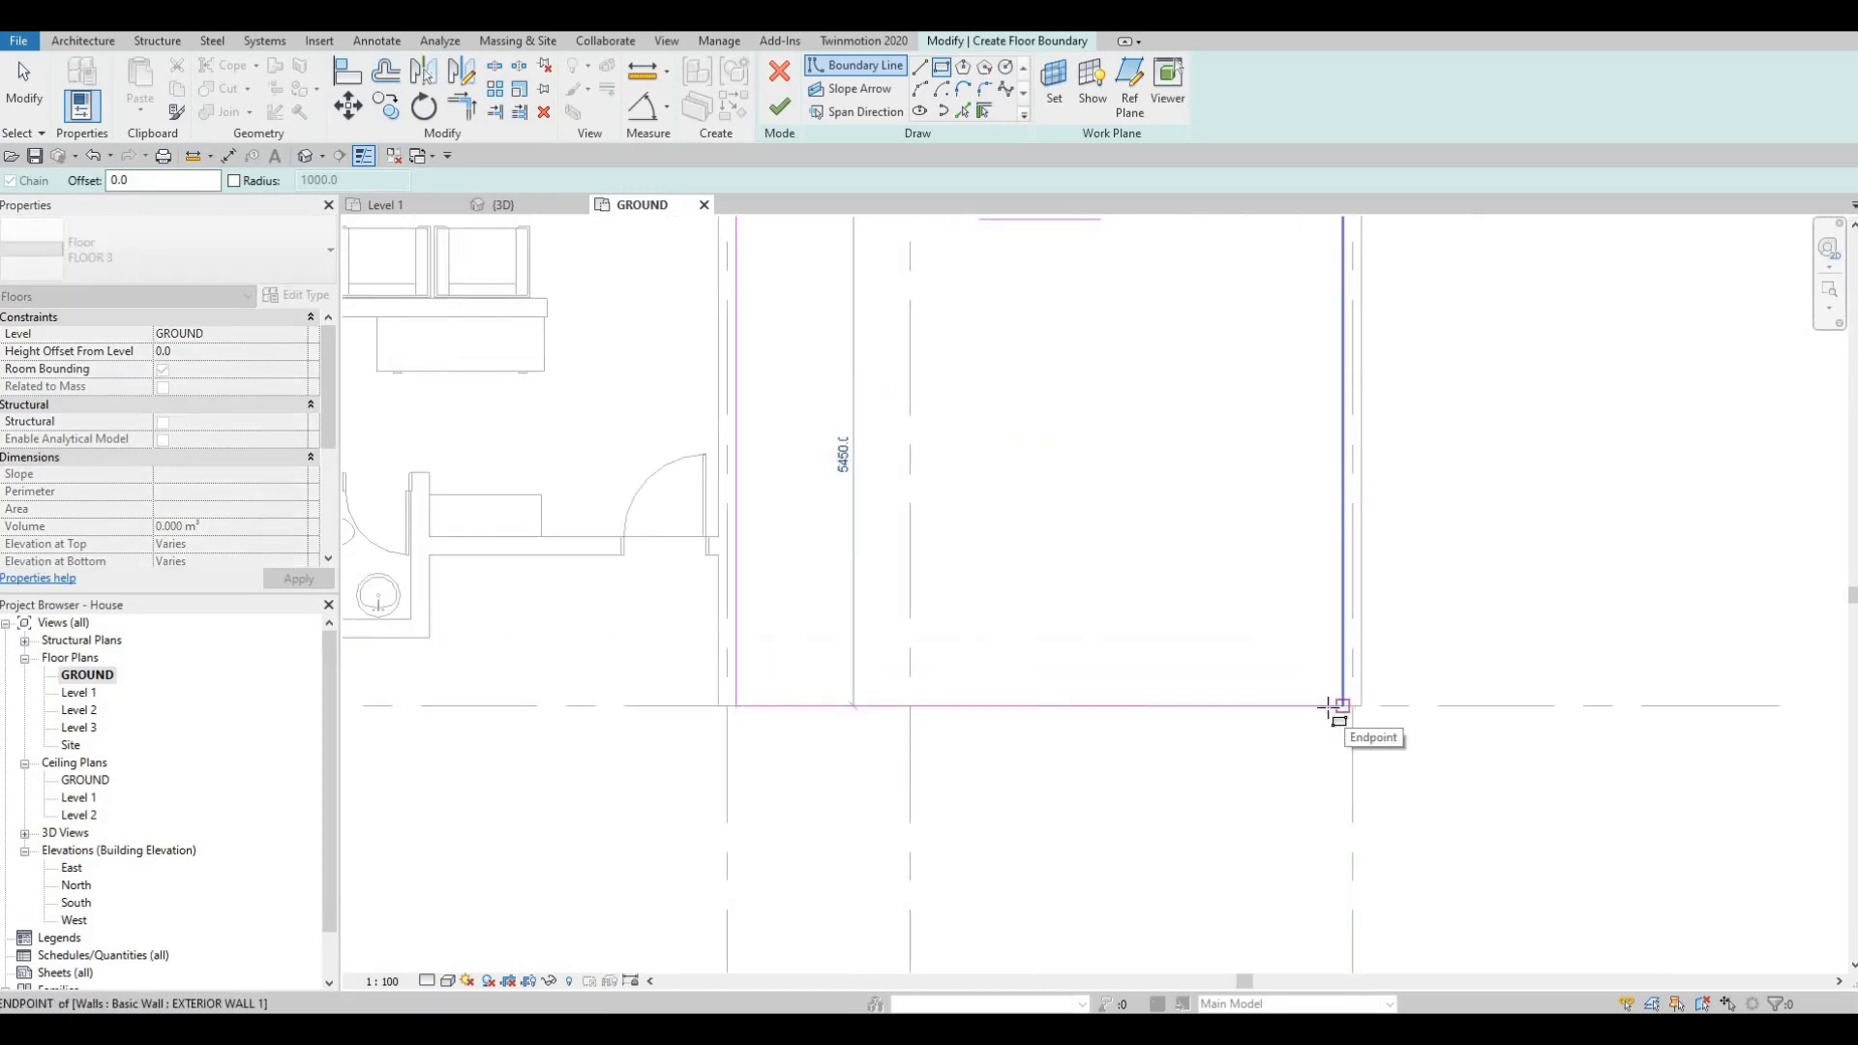
pyautogui.click(1338, 707)
pyautogui.press('Escape')
pyautogui.press('Escape')
pyautogui.press('Escape')
pyautogui.scroll(-2, 1326, 706)
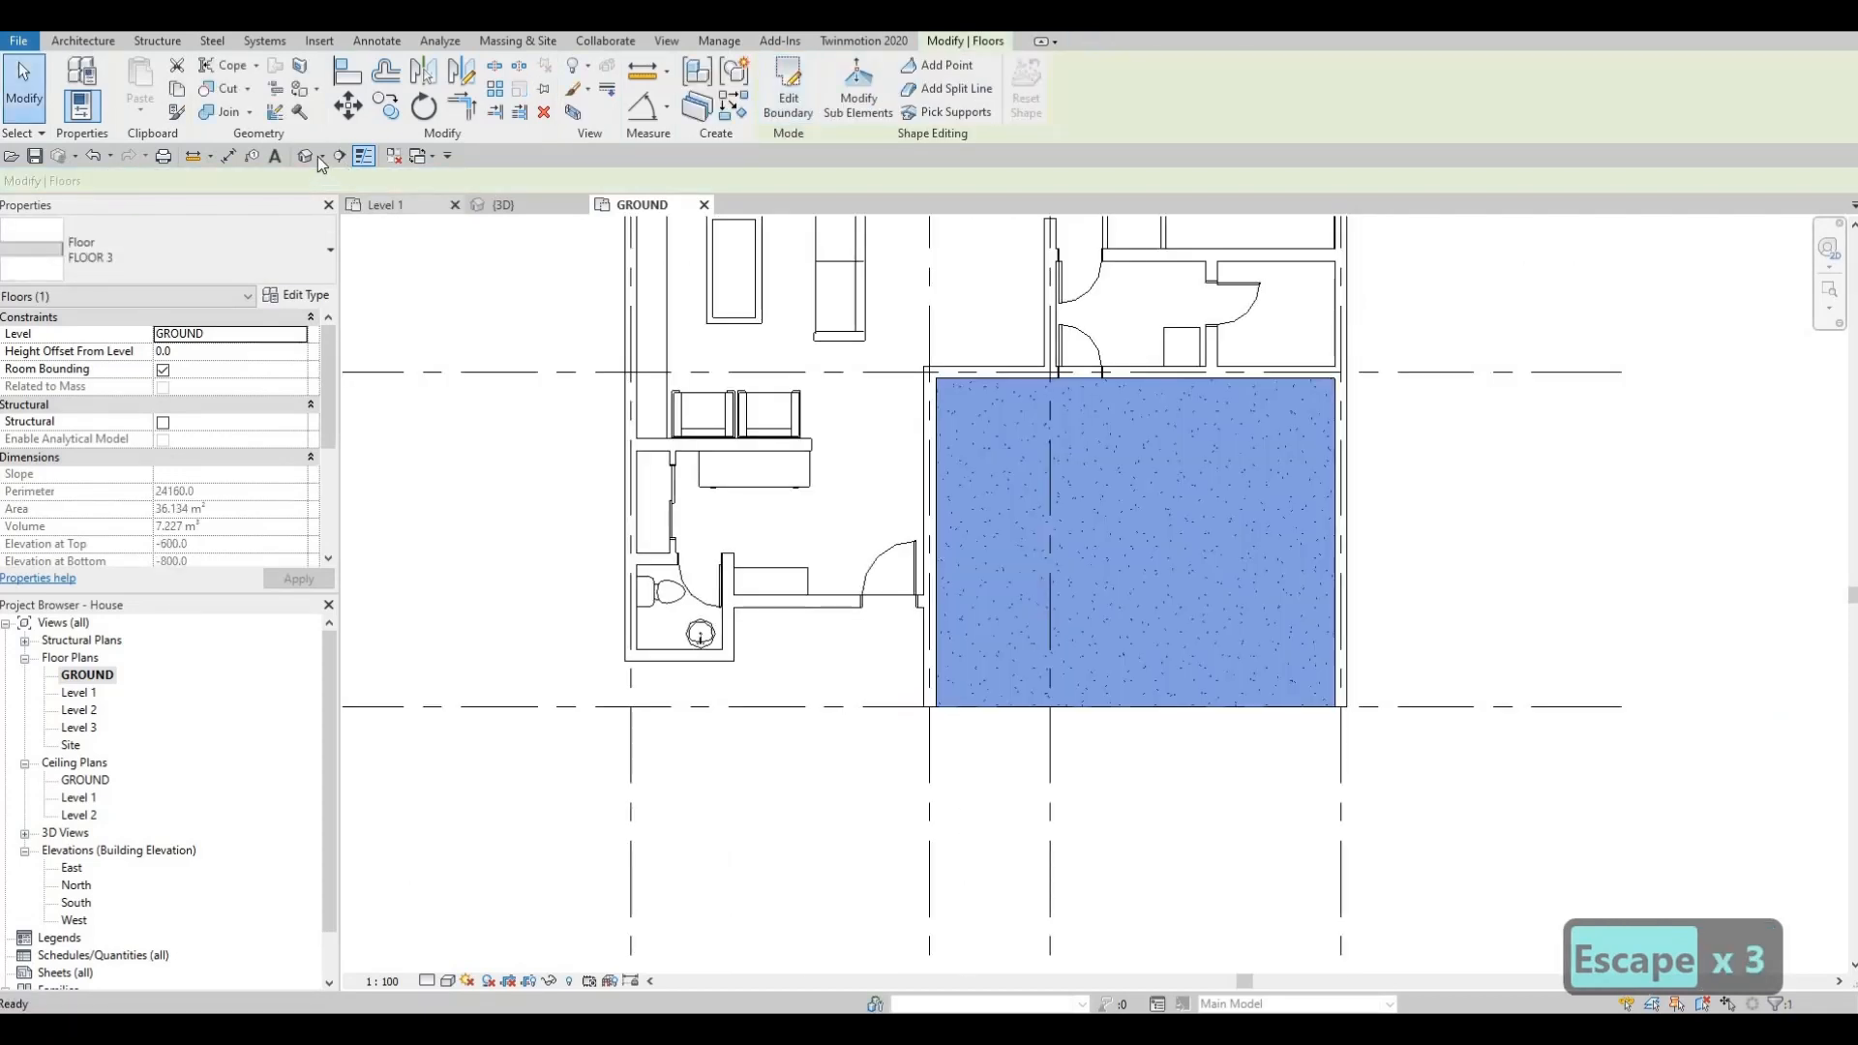
# In the 3D view, select the chain of outer exterior walls and set their base constraint to GROUND.
pyautogui.click(307, 153)
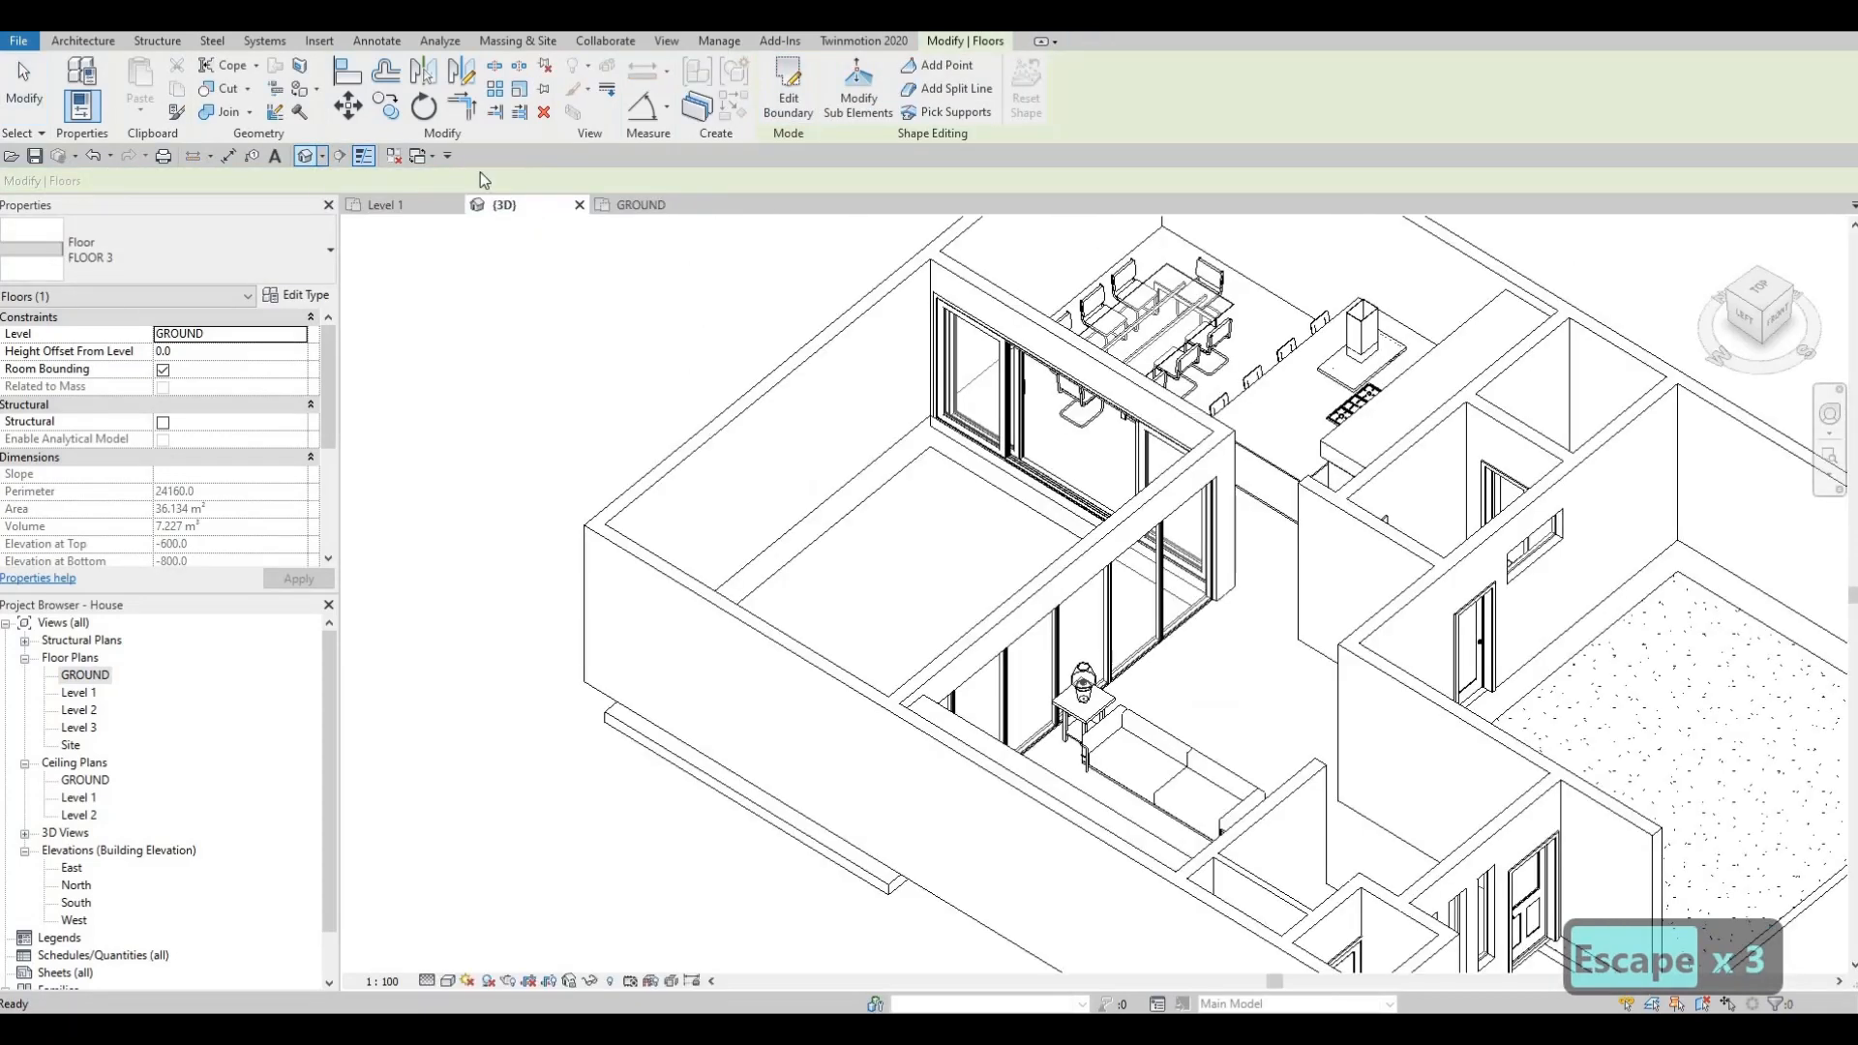
pyautogui.keyDown('shift'); pyautogui.moveTo(589, 199); pyautogui.dragTo(956, 385, button='middle'); pyautogui.keyUp('shift')
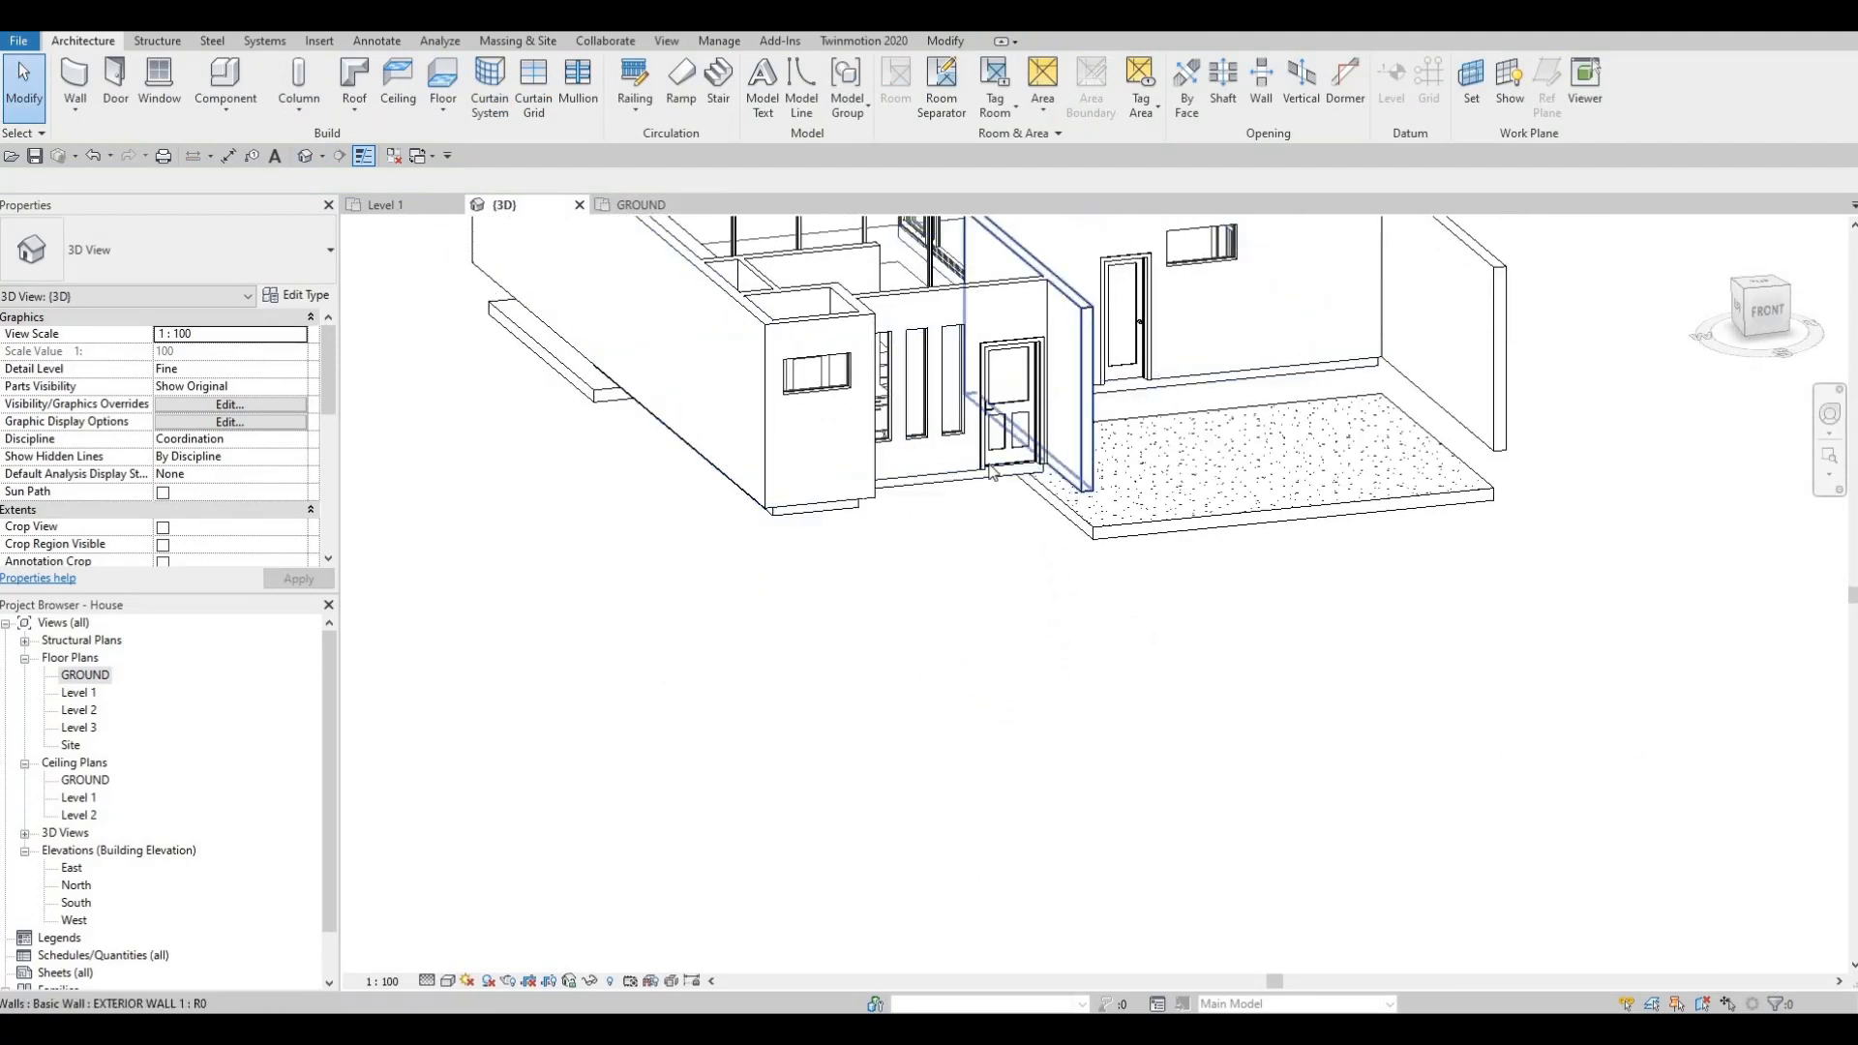
pyautogui.scroll(-1, 1073, 475)
pyautogui.keyDown('shift'); pyautogui.moveTo(948, 481); pyautogui.dragTo(845, 375, button='middle'); pyautogui.keyUp('shift')
pyautogui.press('Escape')
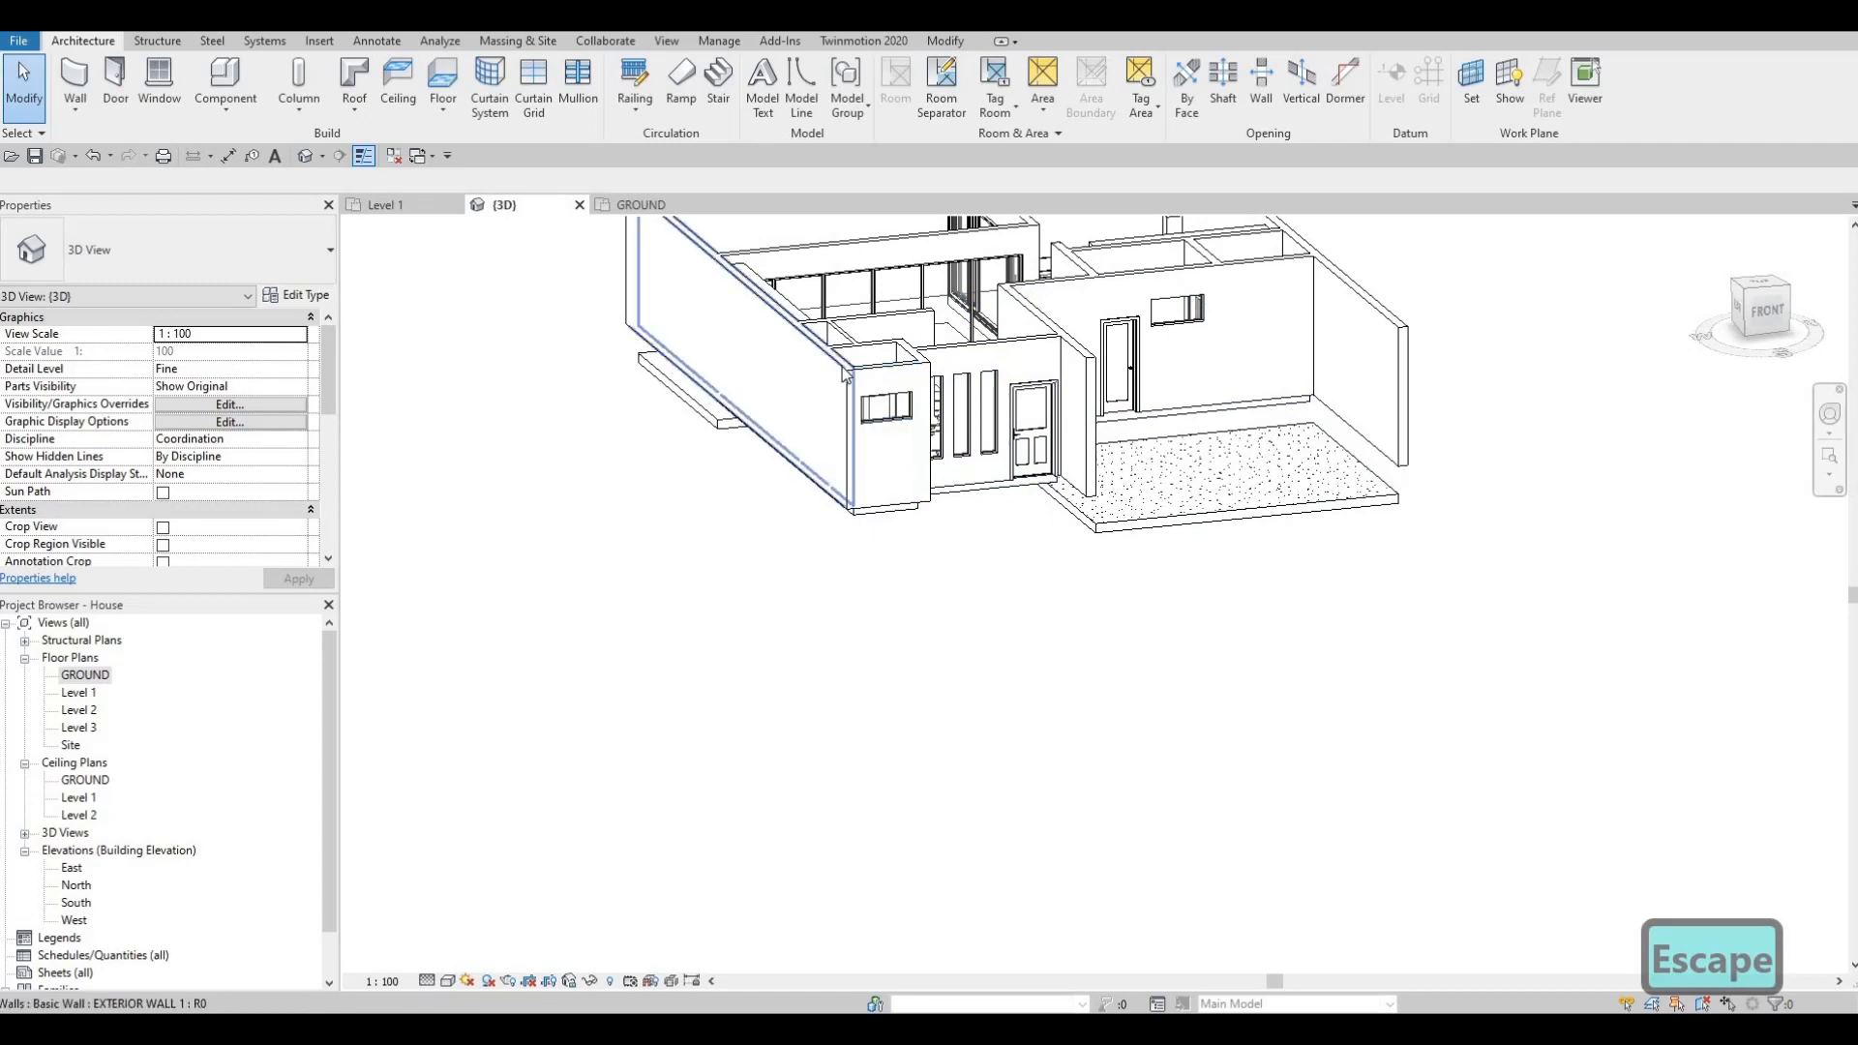
pyautogui.press('Tab')
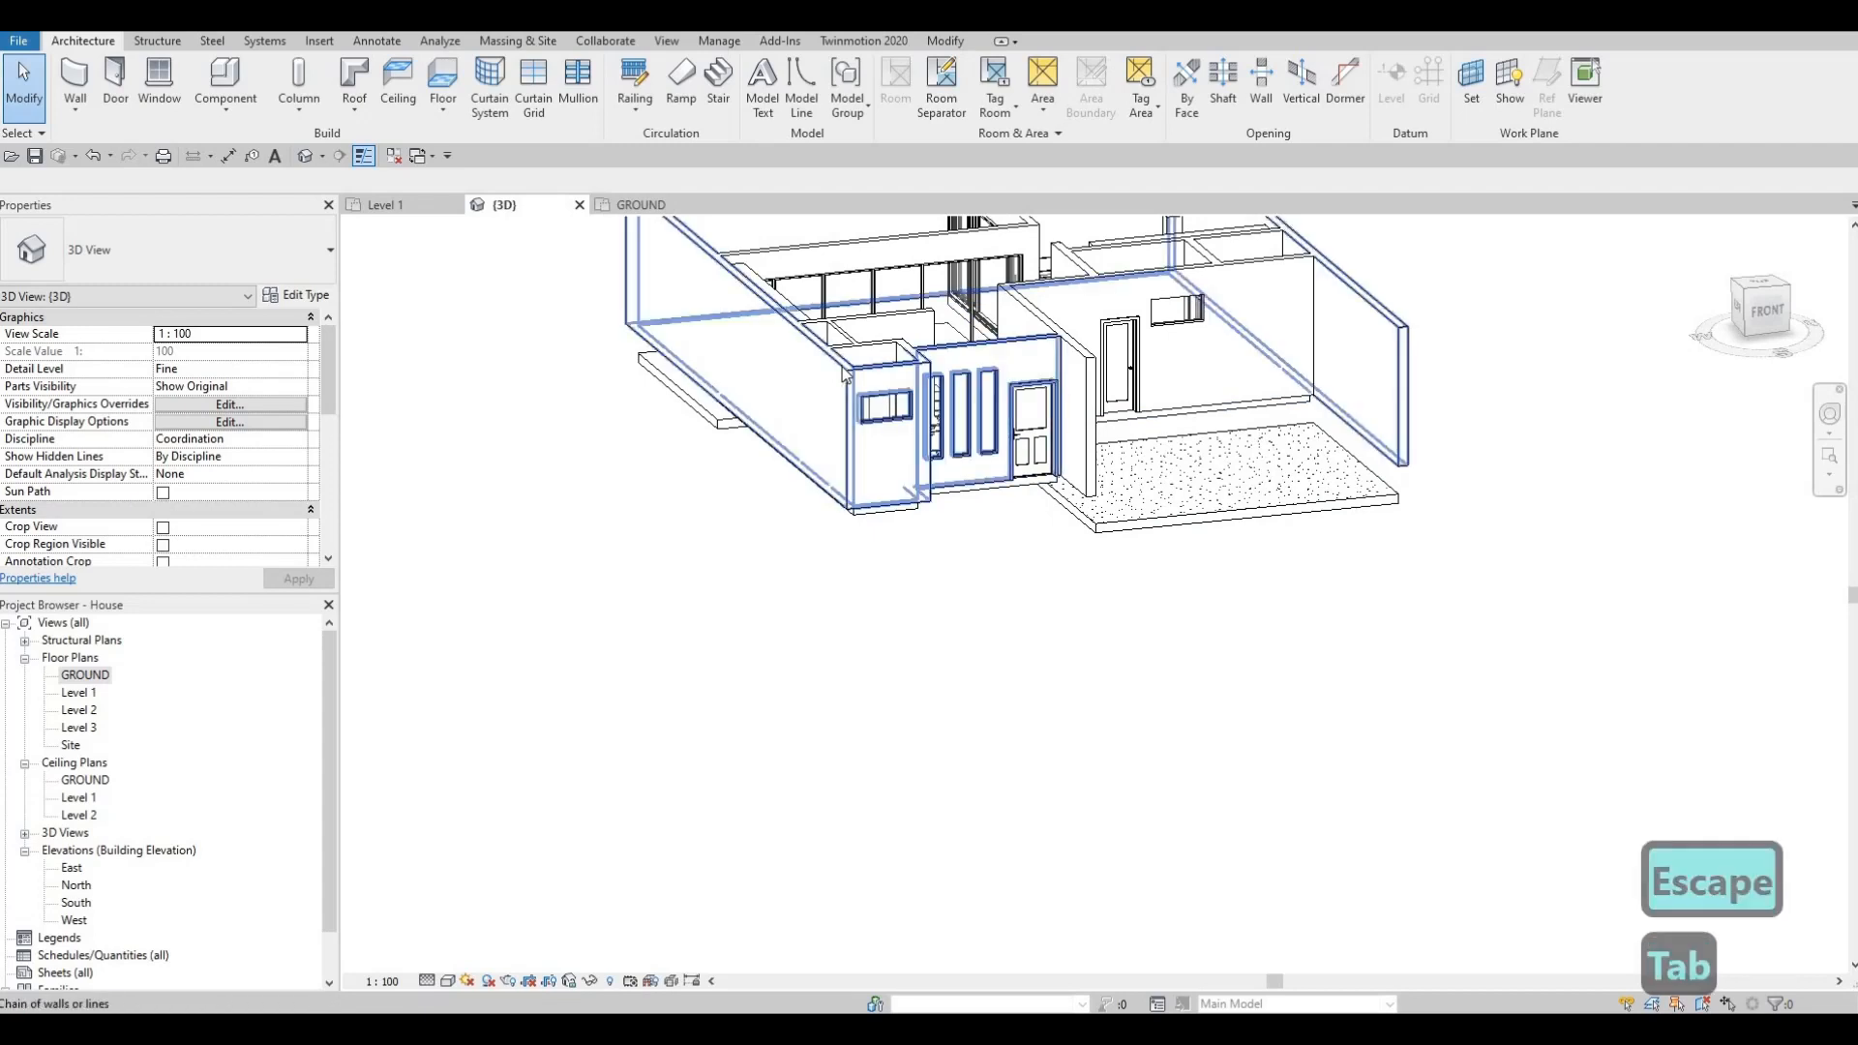
pyautogui.click(1061, 426)
pyautogui.keyDown('shift'); pyautogui.moveTo(1057, 511); pyautogui.dragTo(321, 364, button='middle'); pyautogui.keyUp('shift')
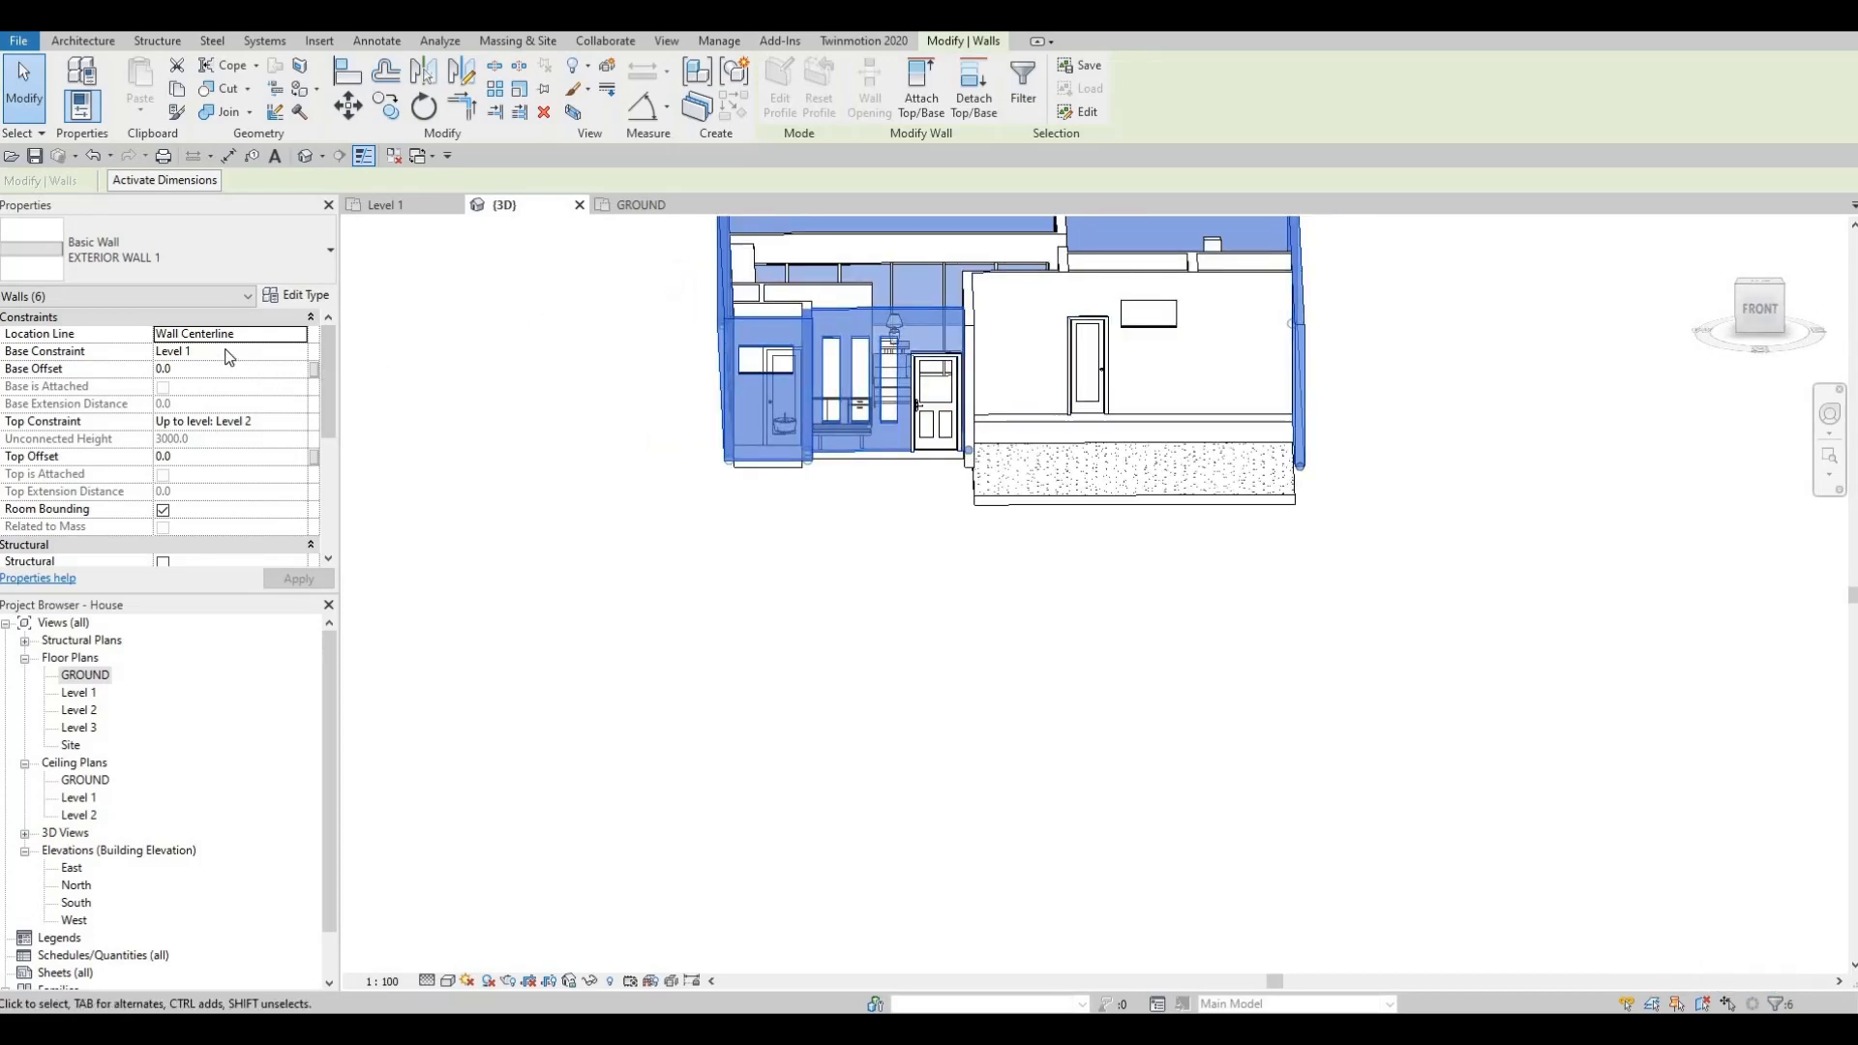
pyautogui.click(299, 352)
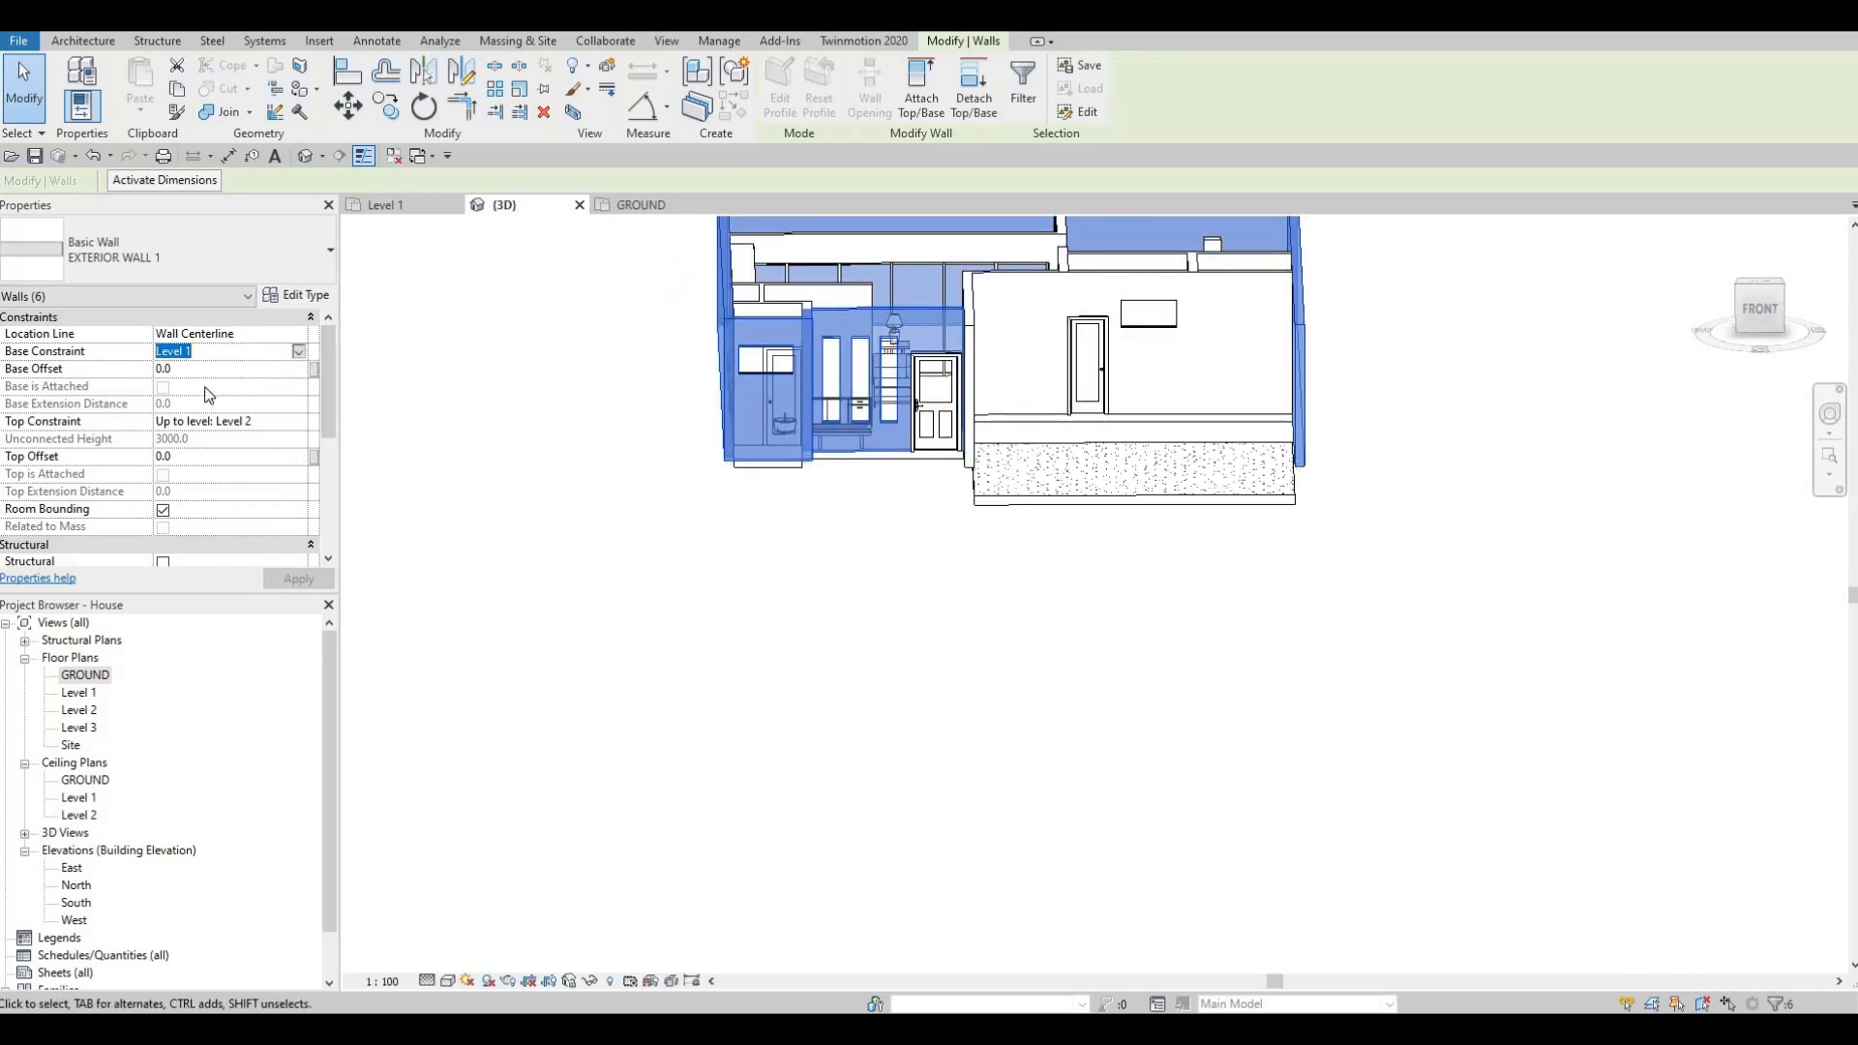
pyautogui.press('Up')
pyautogui.press('Return')
pyautogui.click(295, 578)
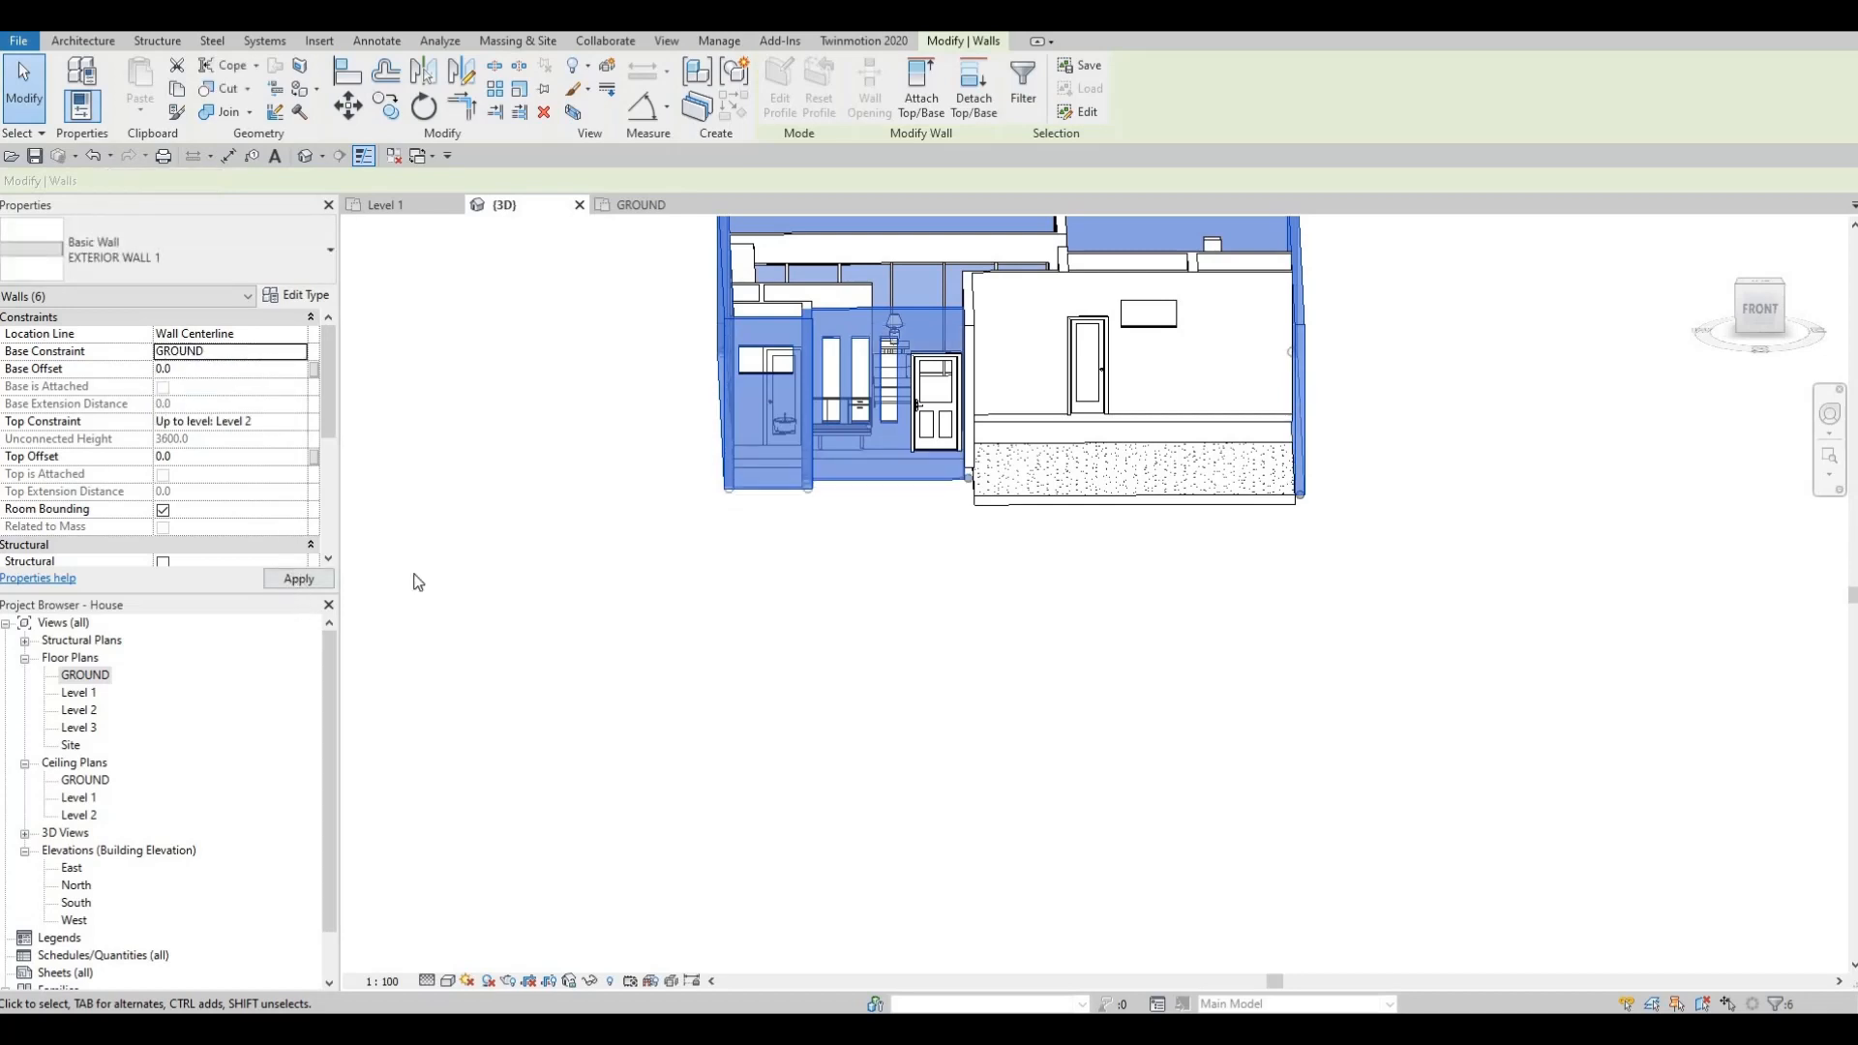
pyautogui.press('Escape')
pyautogui.press('Escape')
# Set the base constraint of the exterior wall with the door behind the concrete floor to GROUND.
pyautogui.keyDown('shift'); pyautogui.moveTo(1129, 340); pyautogui.dragTo(1245, 258, button='middle'); pyautogui.keyUp('shift')
pyautogui.click(1245, 258)
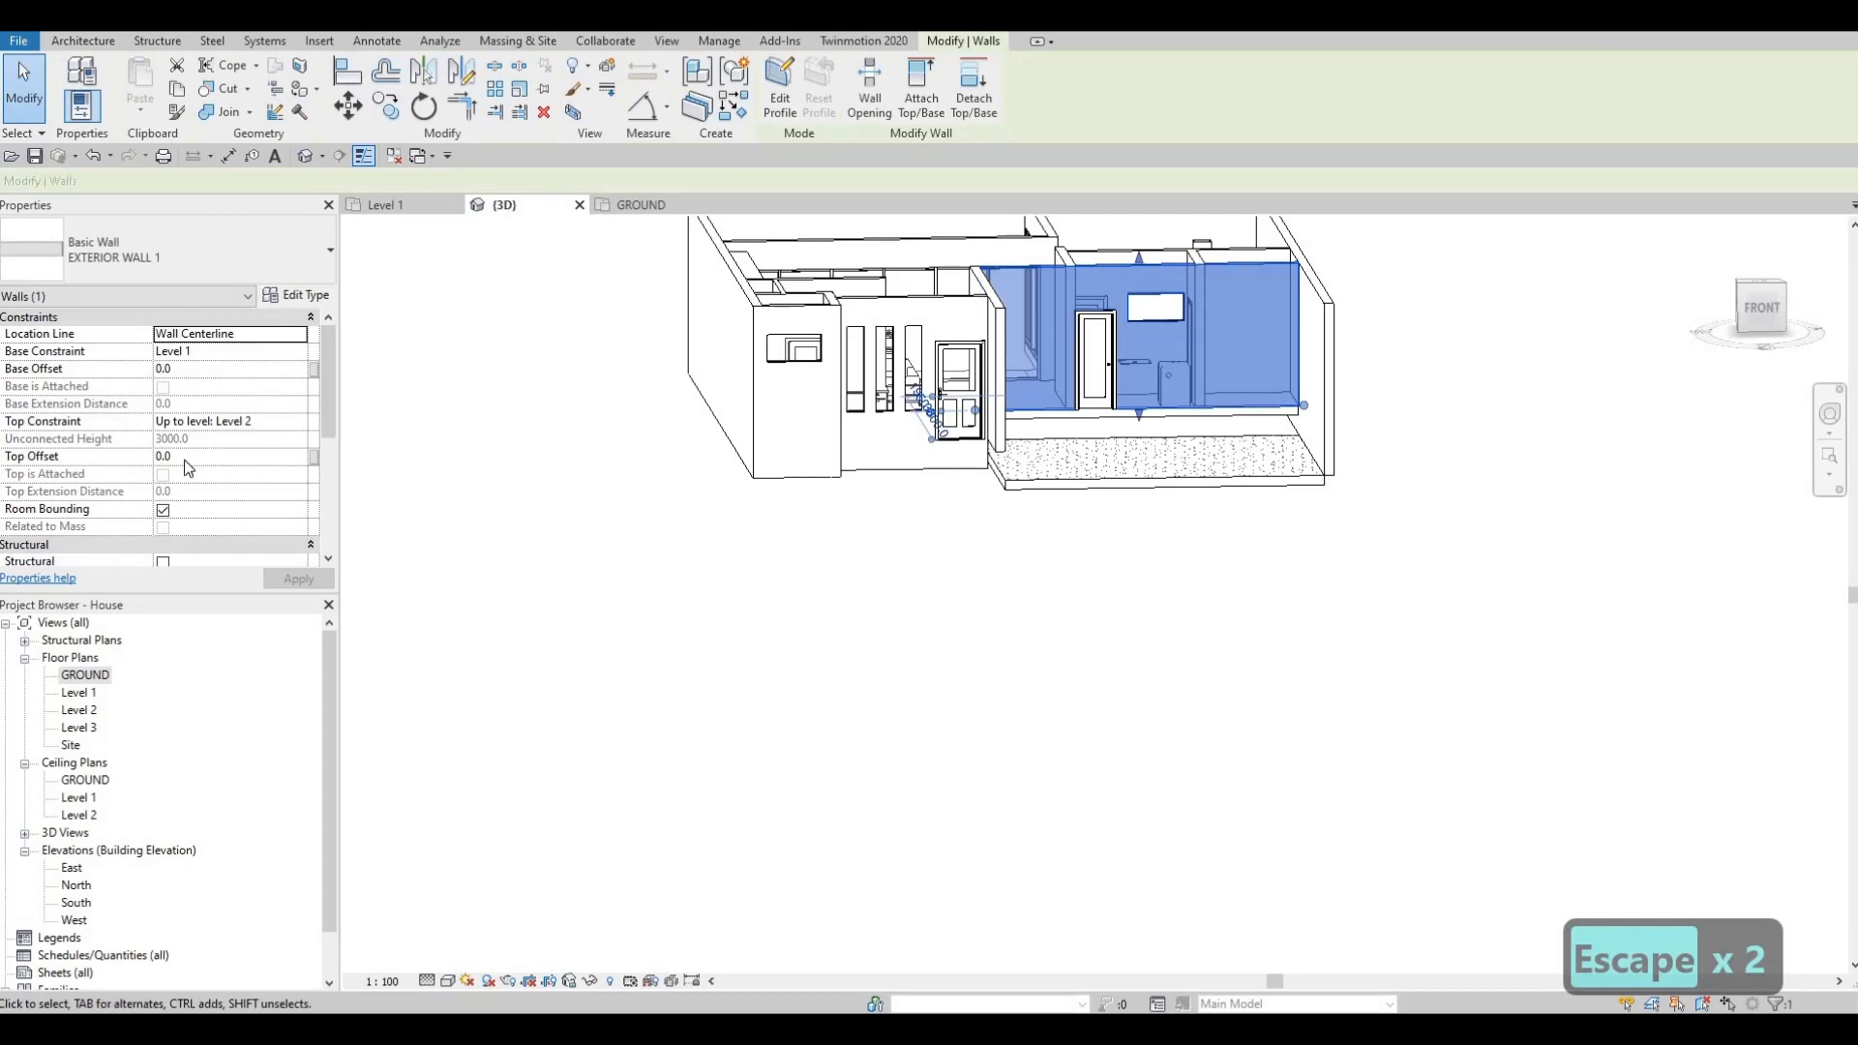
pyautogui.click(294, 351)
pyautogui.press('Return')
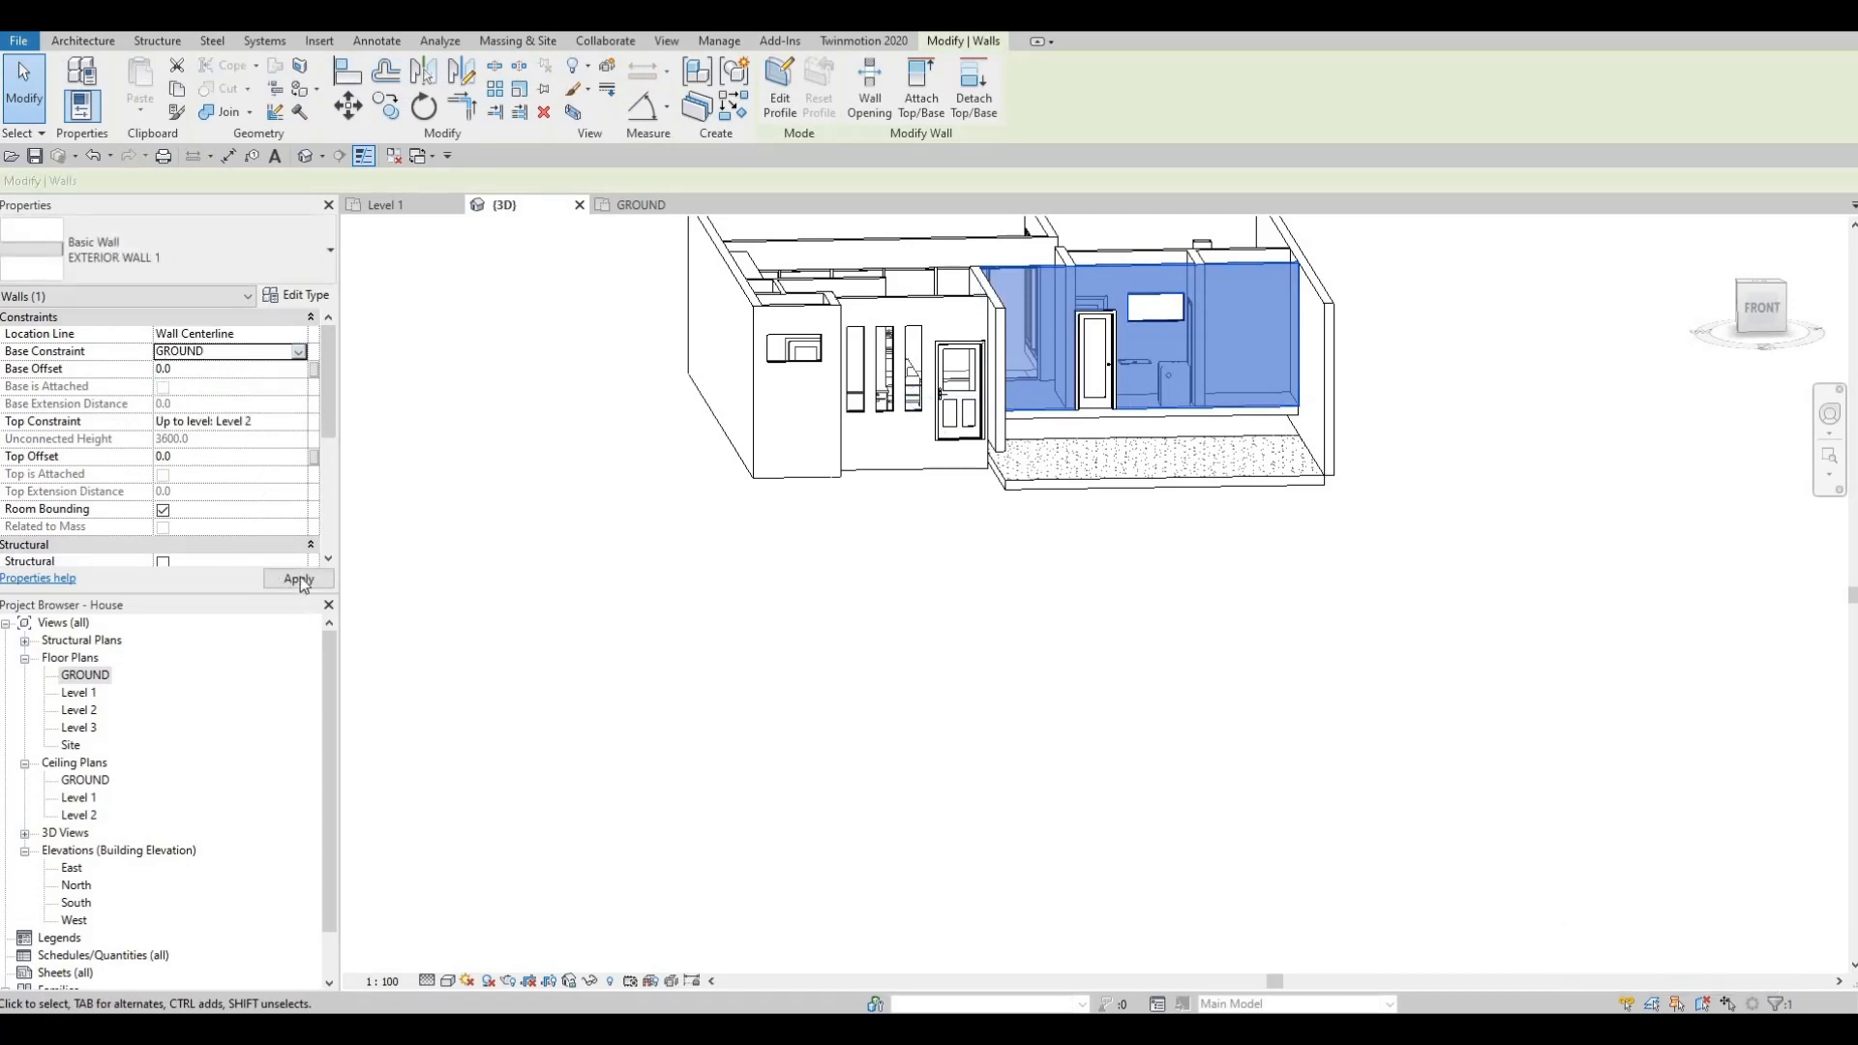
pyautogui.press('Escape')
pyautogui.press('Escape')
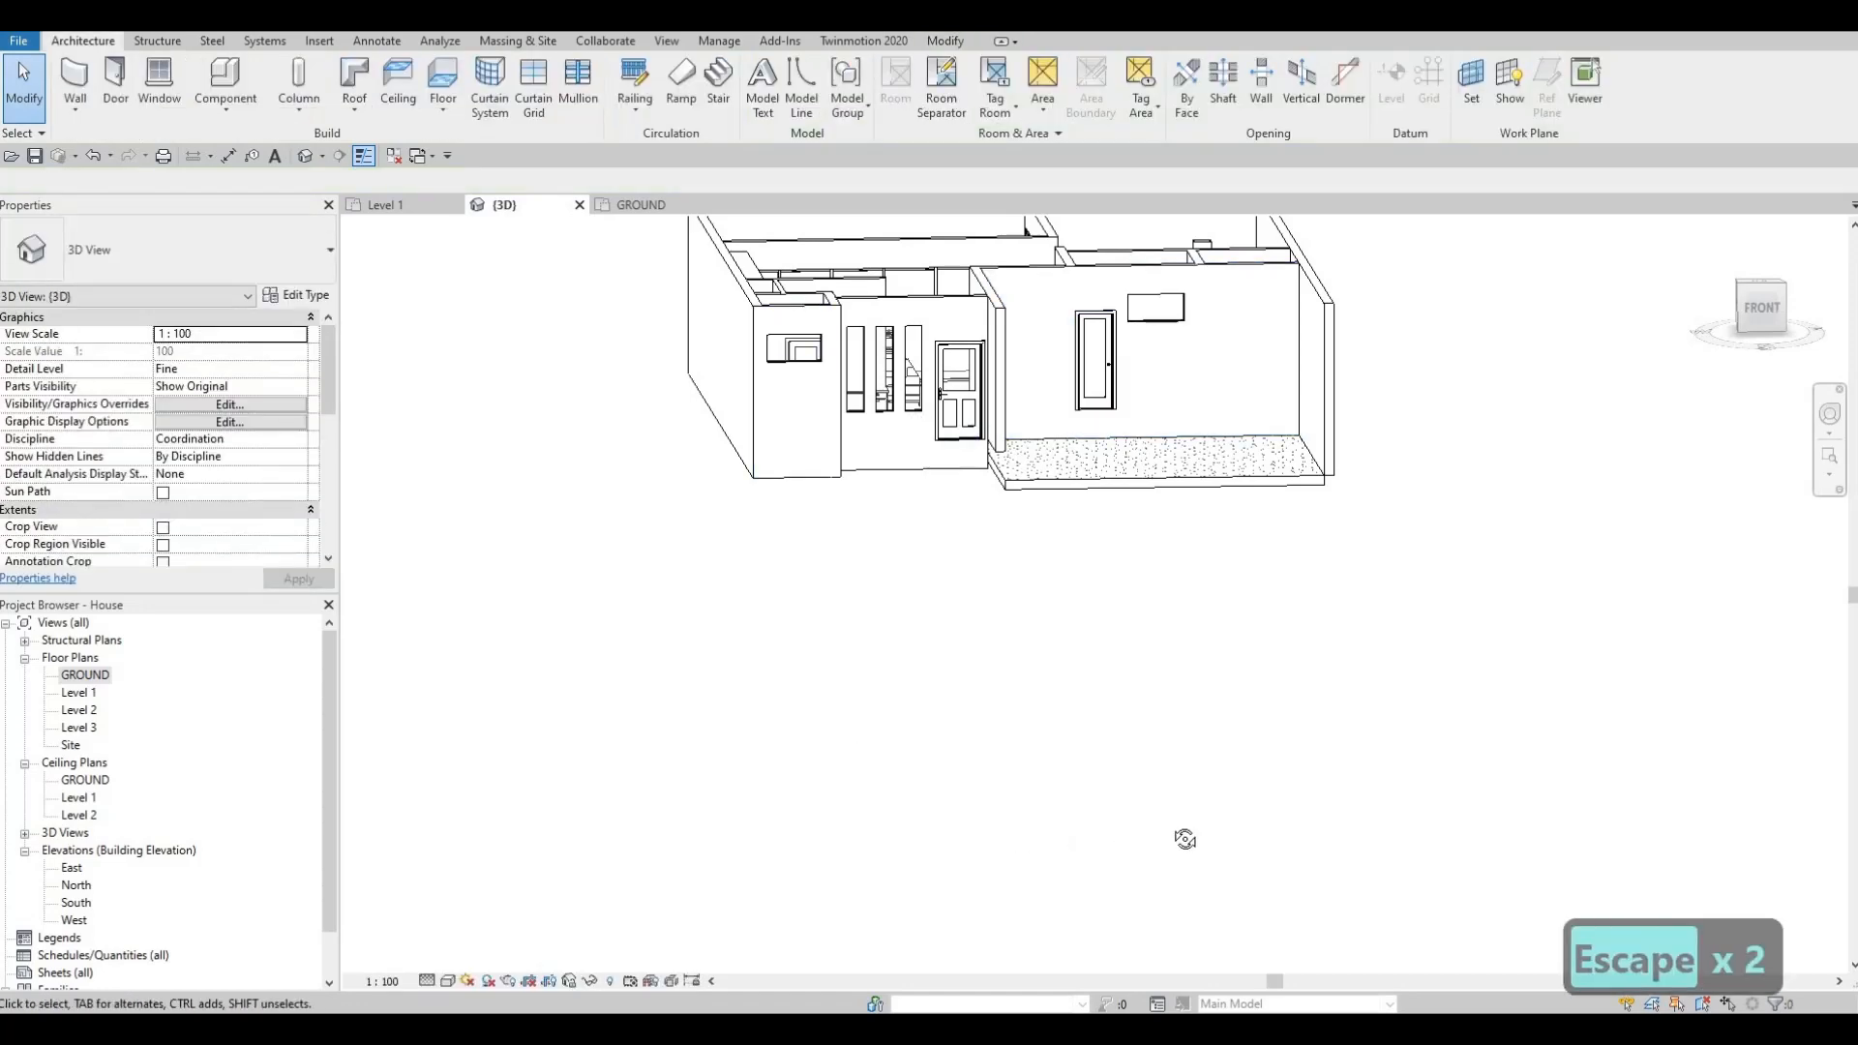
# Trim the exterior walls around the grass area to corners with the sliding-door wall and the glazed living-room wall, opening the area.
pyautogui.keyDown('shift'); pyautogui.moveTo(1070, 833); pyautogui.dragTo(842, 871, button='middle'); pyautogui.keyUp('shift')
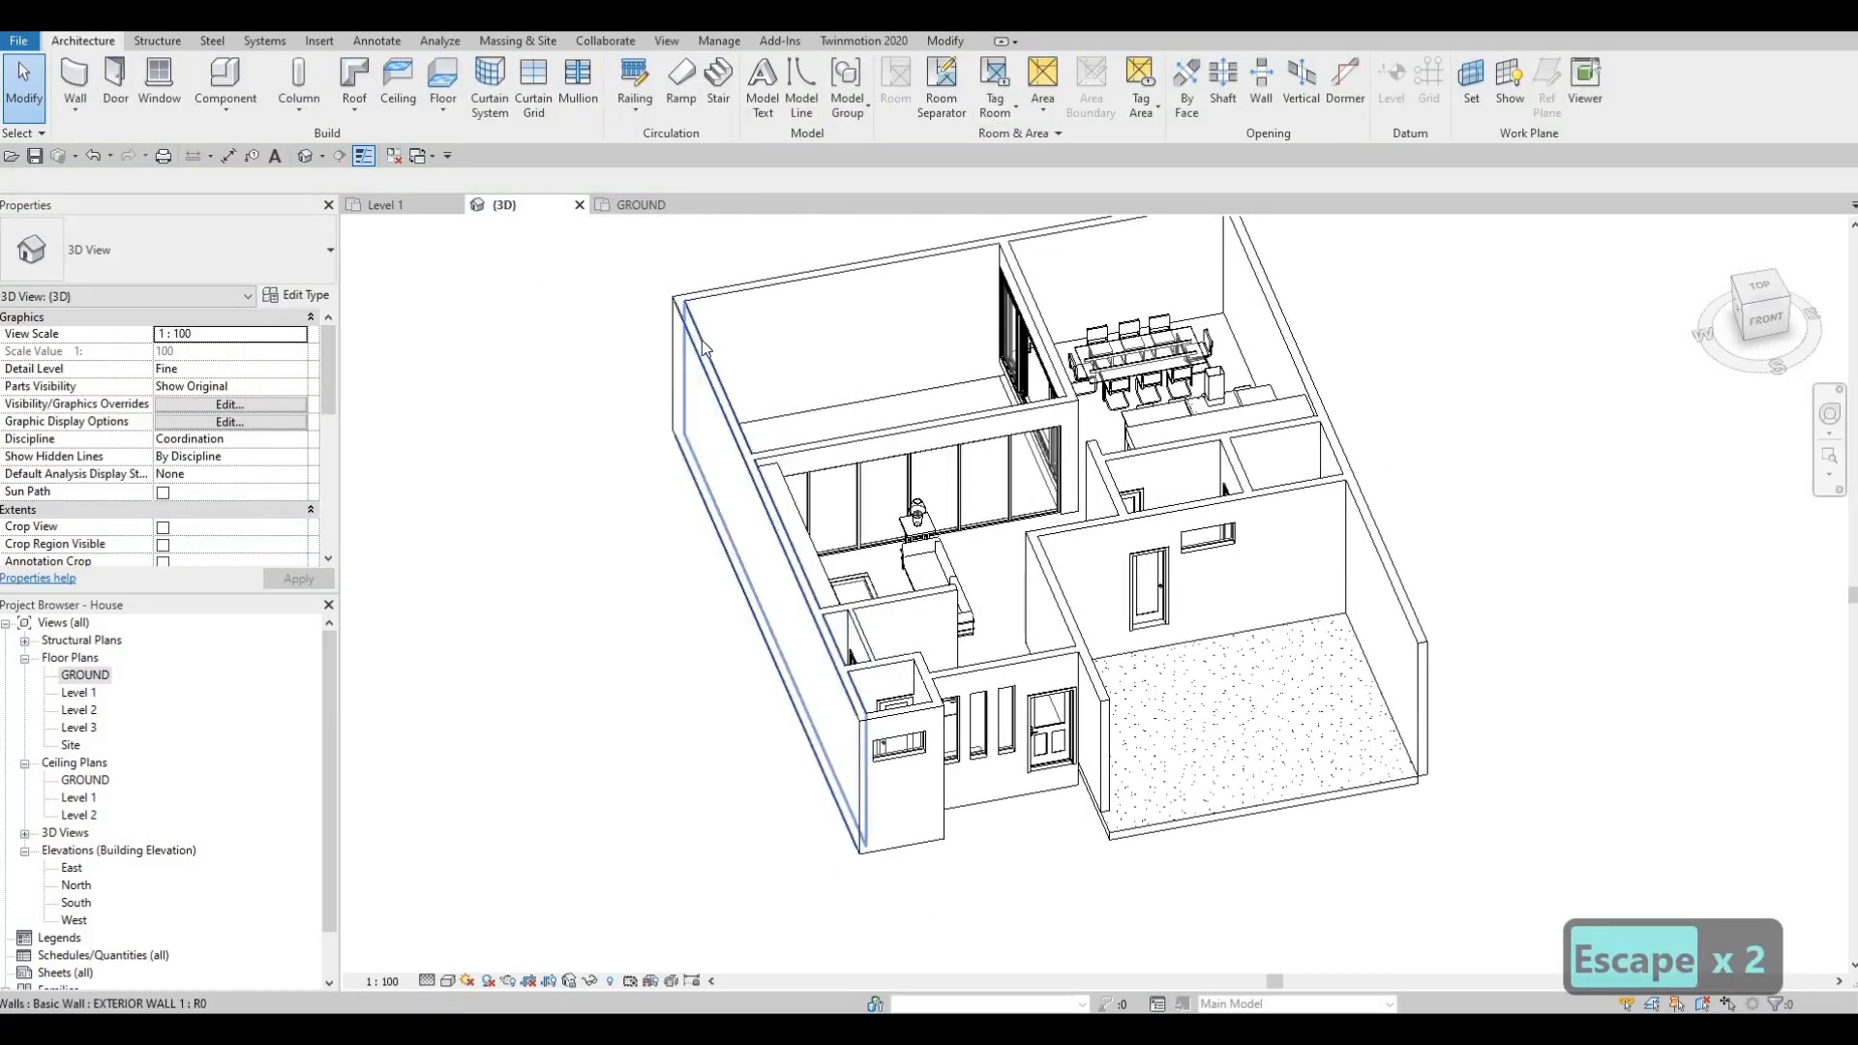
pyautogui.keyDown('shift'); pyautogui.moveTo(922, 263); pyautogui.dragTo(1007, 535, button='middle'); pyautogui.keyUp('shift')
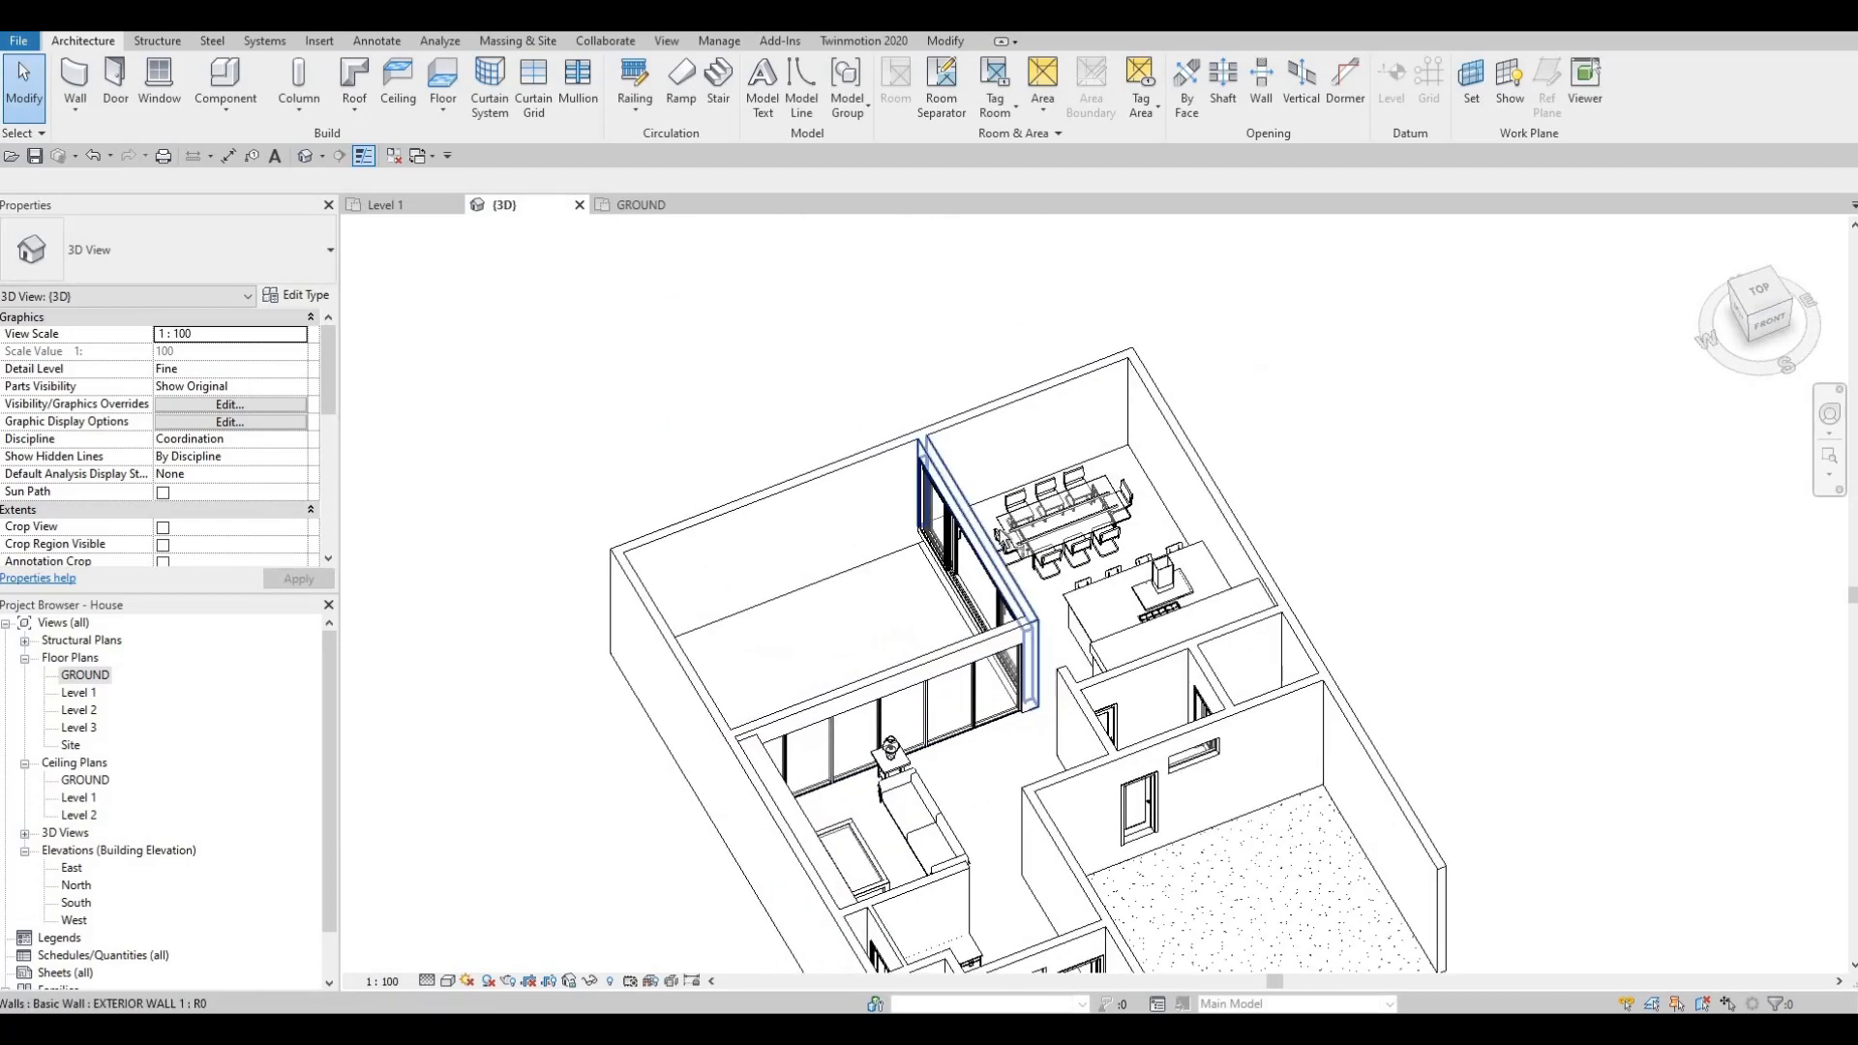
pyautogui.click(943, 427)
pyautogui.press('Delete')
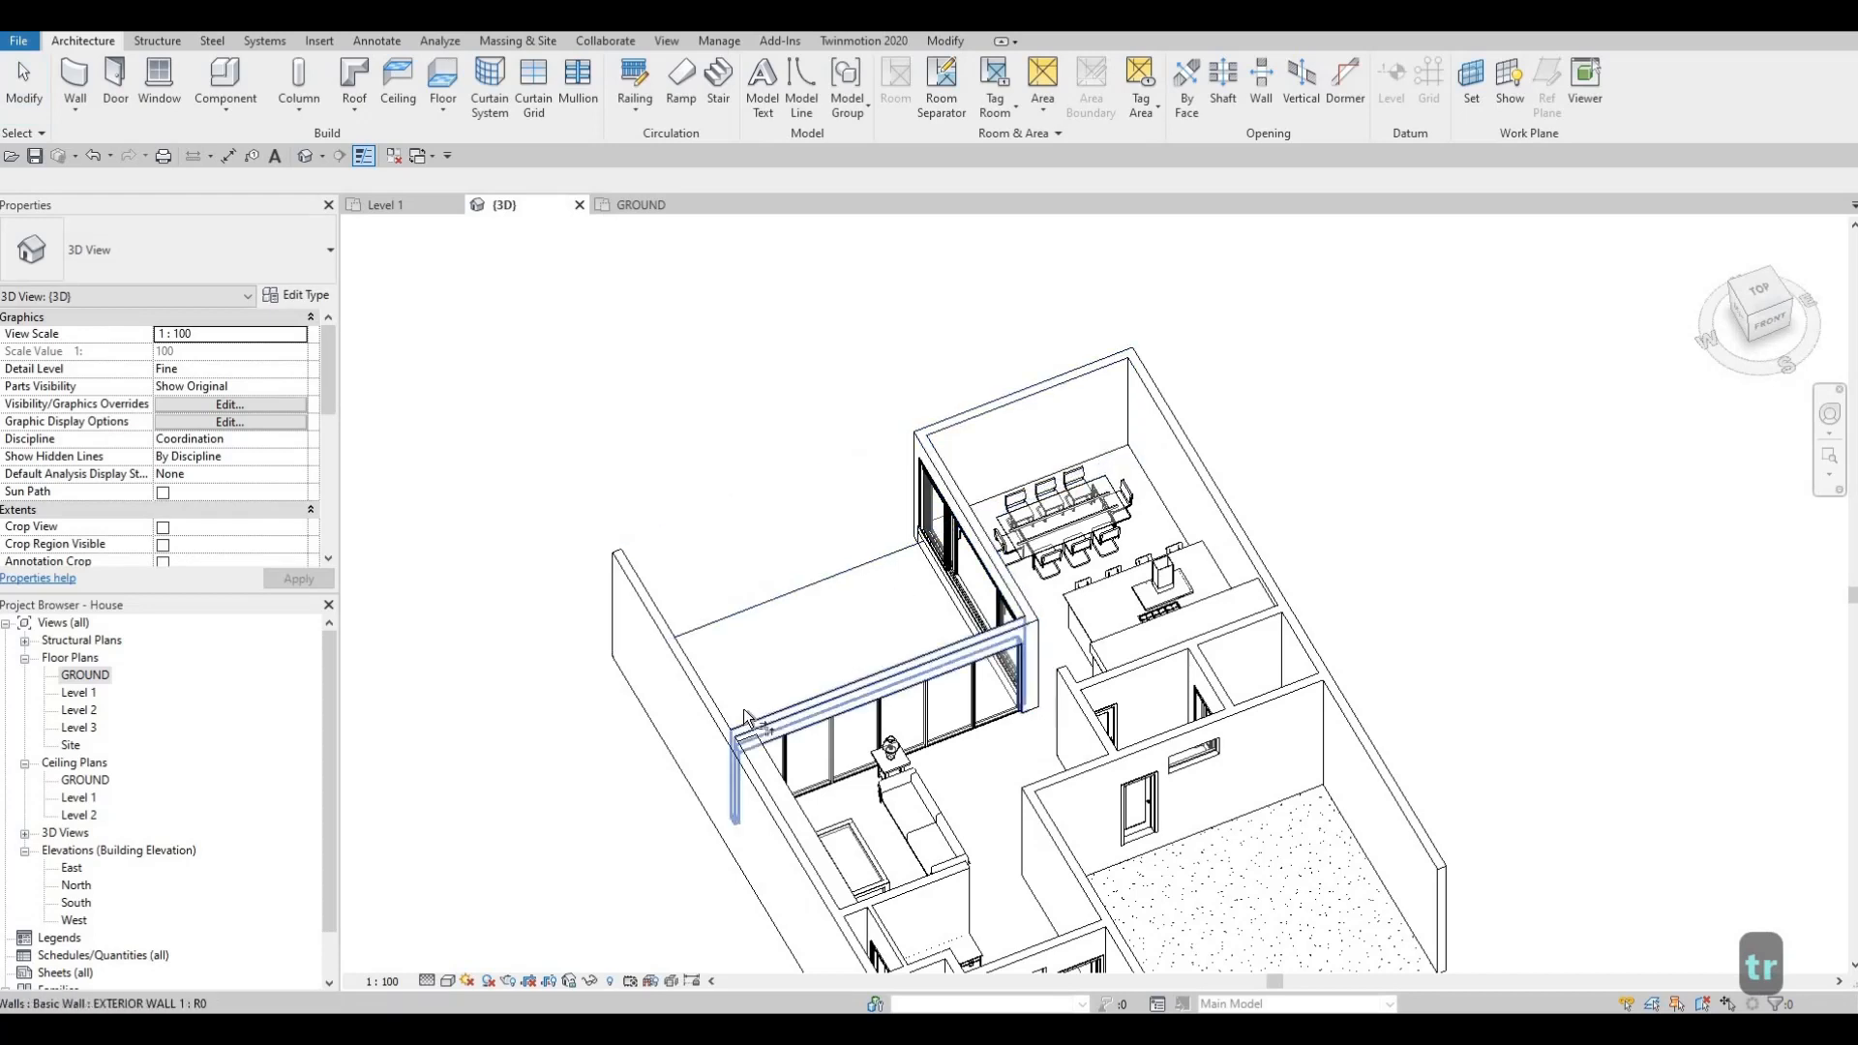
pyautogui.click(759, 740)
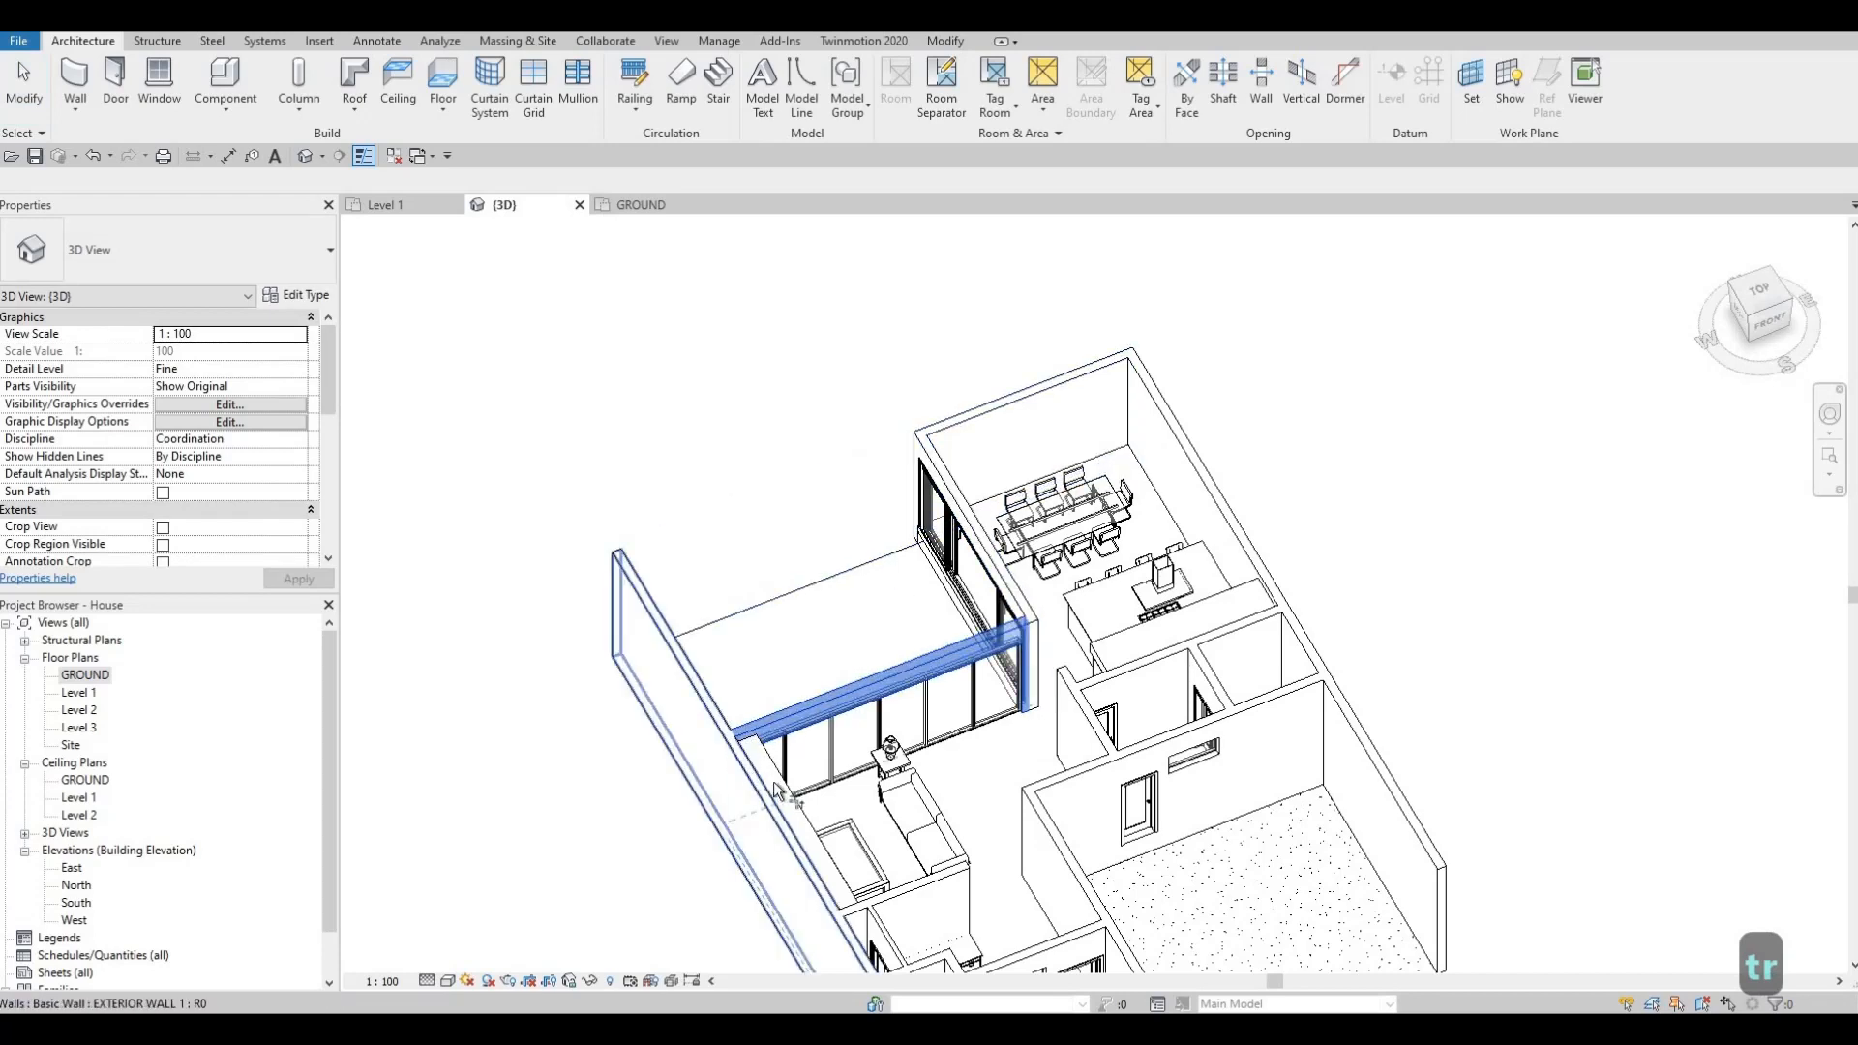
pyautogui.press('Delete')
pyautogui.moveTo(755, 748); pyautogui.dragTo(725, 690, button='middle')
pyautogui.press('Escape')
# Examine the floor edges and wall bases below the sliding doors and glazed wall from several angles in 3D.
pyautogui.keyDown('shift'); pyautogui.moveTo(600, 880); pyautogui.dragTo(760, 794, button='middle'); pyautogui.keyUp('shift')
pyautogui.scroll(4, 931, 801)
pyautogui.keyDown('shift'); pyautogui.moveTo(874, 867); pyautogui.dragTo(774, 780, button='middle'); pyautogui.keyUp('shift')
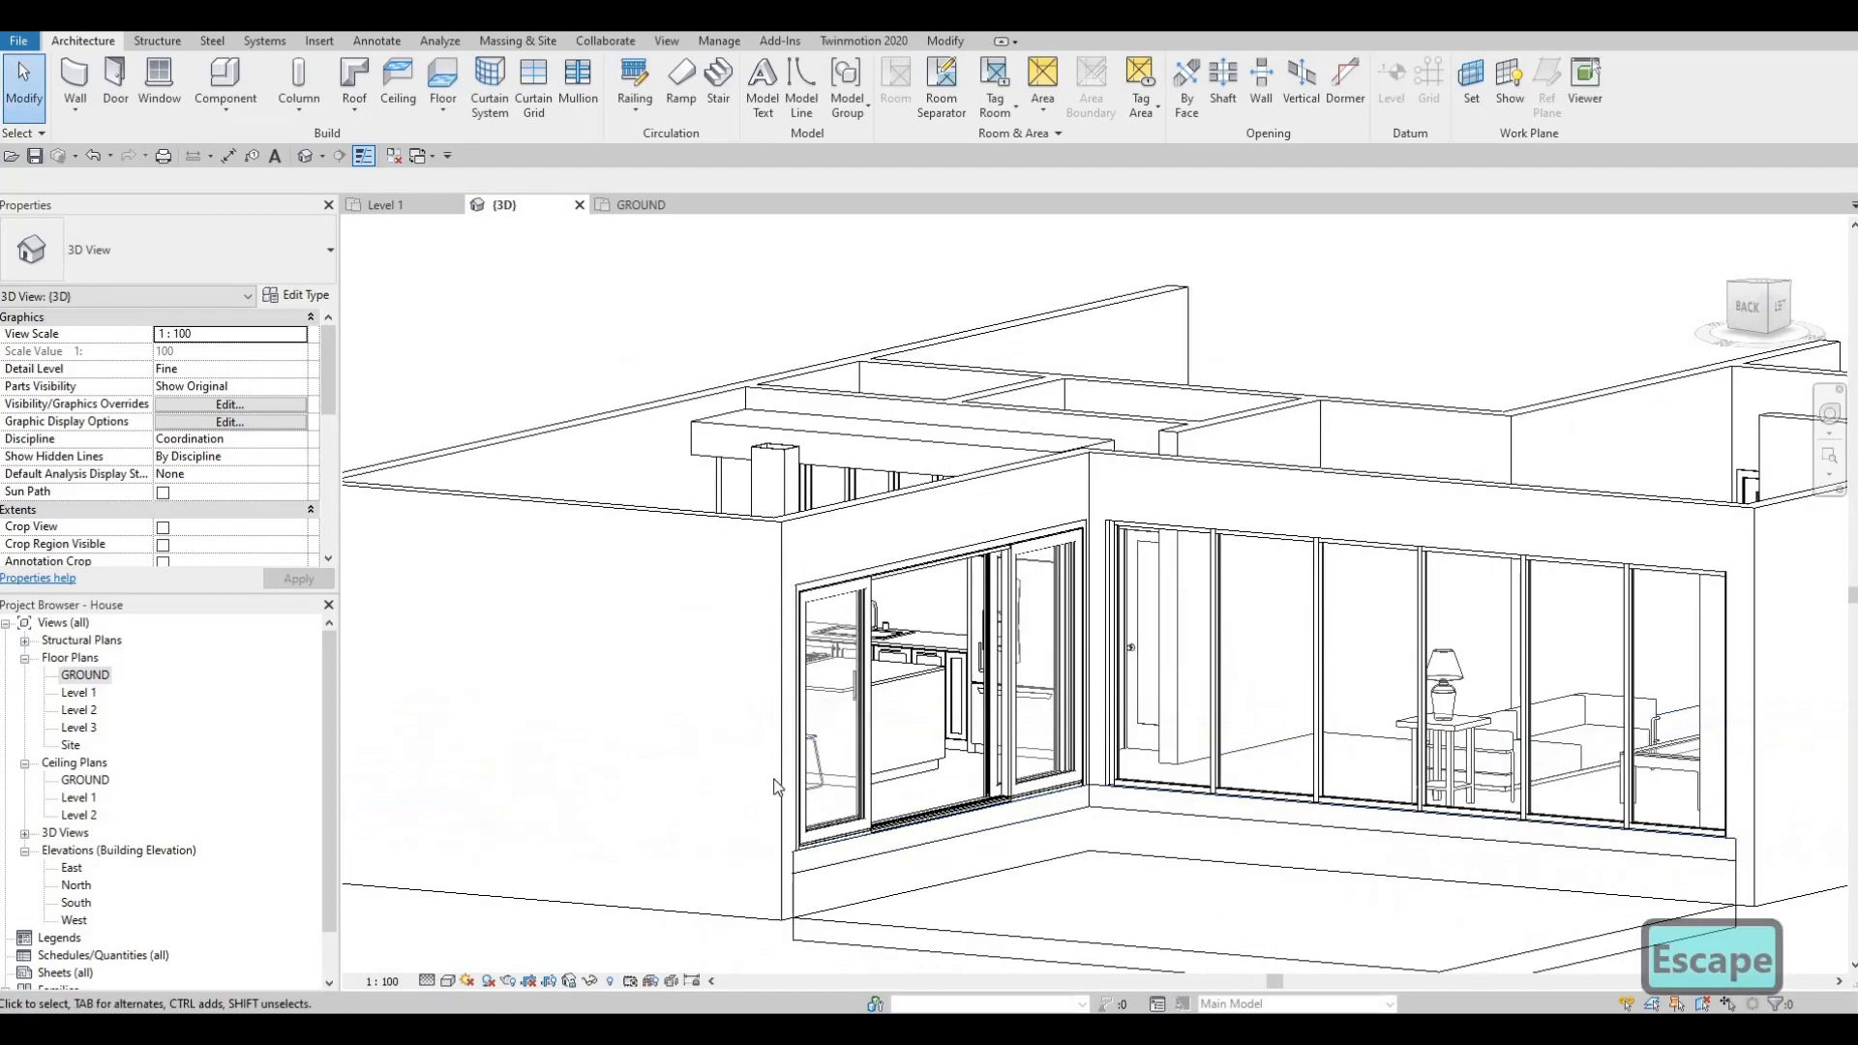
pyautogui.click(818, 840)
pyautogui.scroll(2, 755, 851)
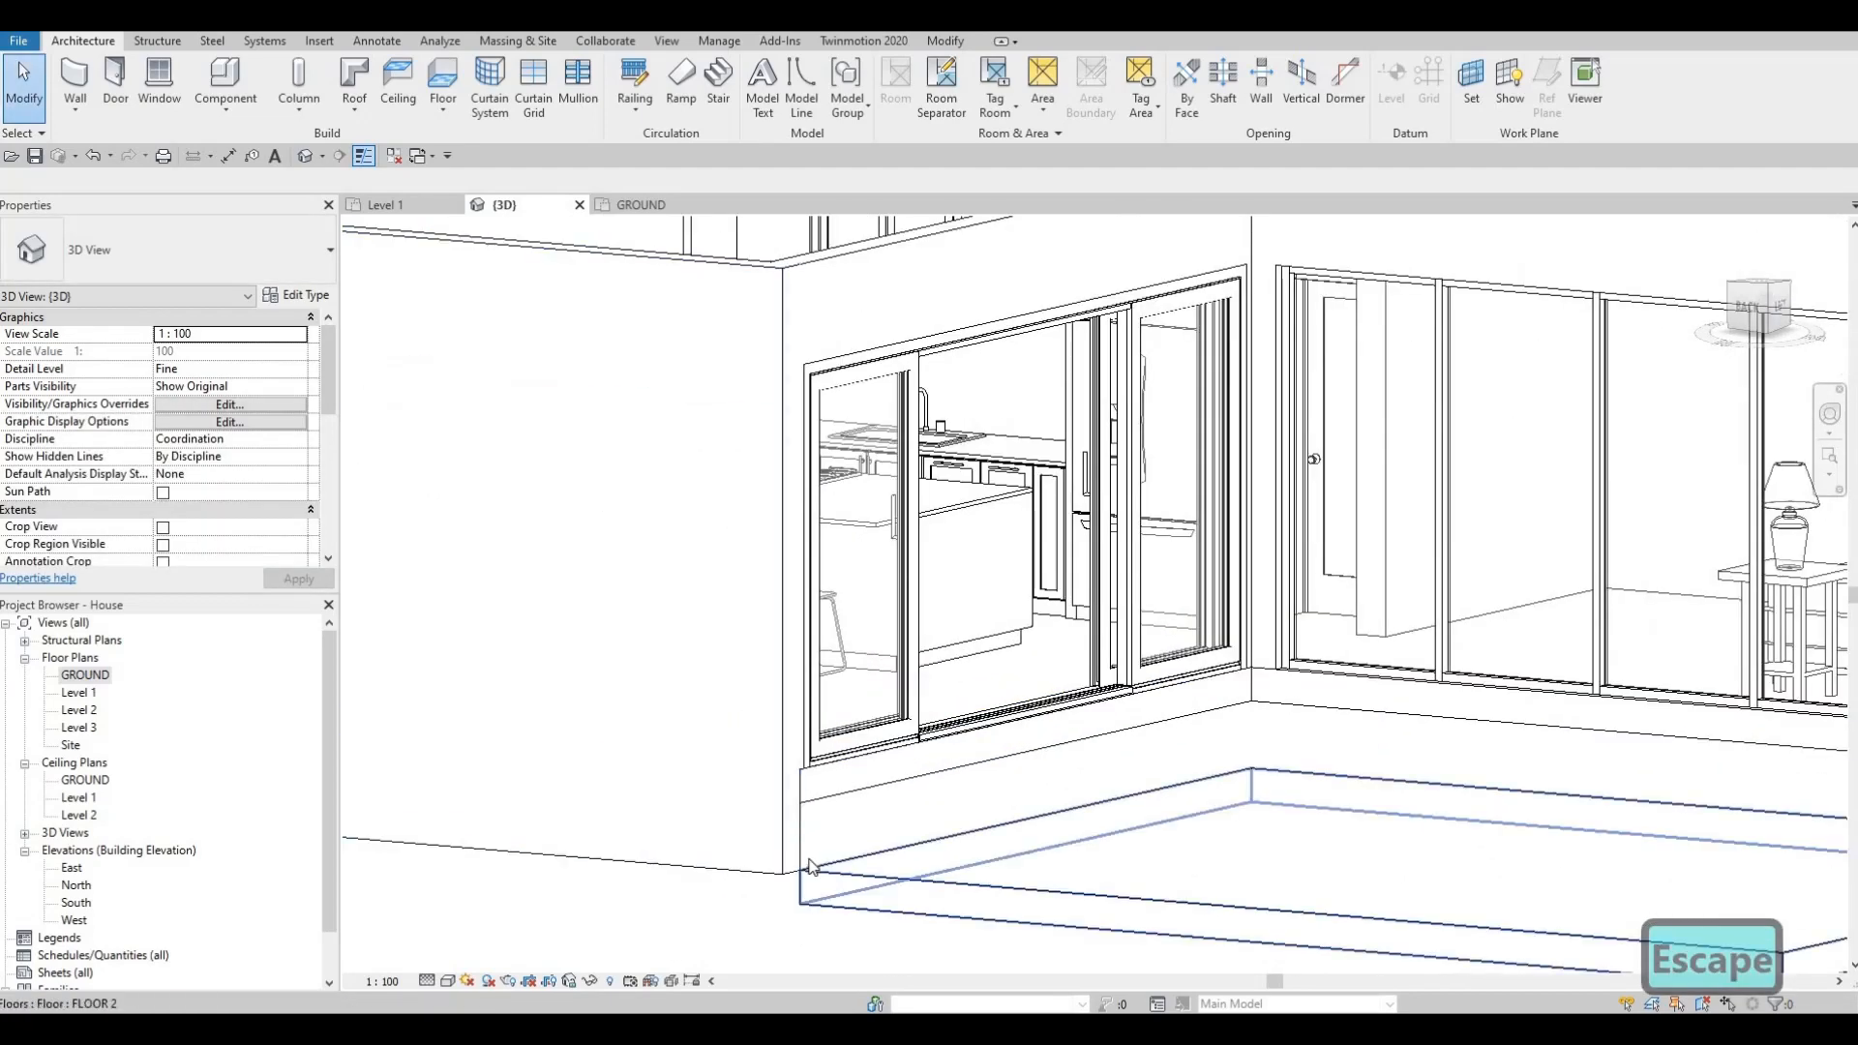
pyautogui.keyDown('shift'); pyautogui.moveTo(685, 863); pyautogui.dragTo(816, 799, button='middle'); pyautogui.keyUp('shift')
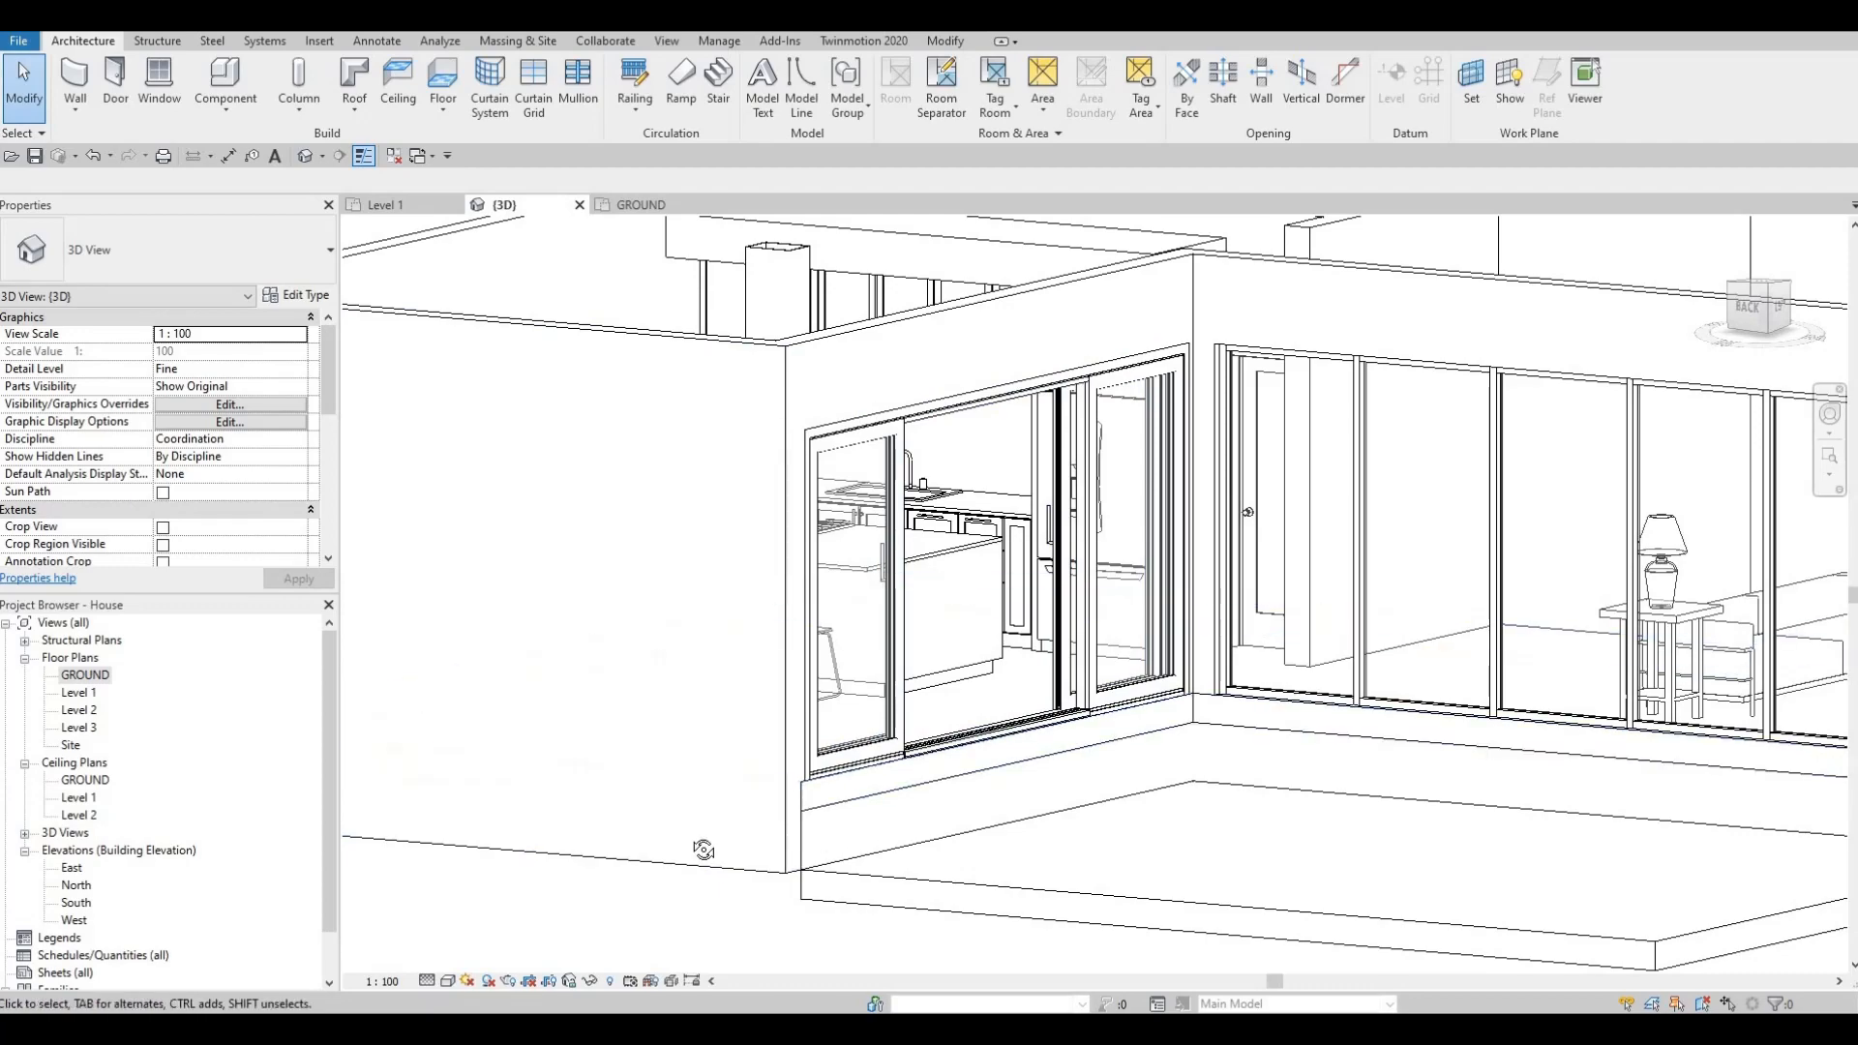
pyautogui.keyDown('shift'); pyautogui.moveTo(887, 791); pyautogui.dragTo(598, 677, button='middle'); pyautogui.keyUp('shift')
pyautogui.moveTo(1026, 465); pyautogui.dragTo(962, 592, button='middle')
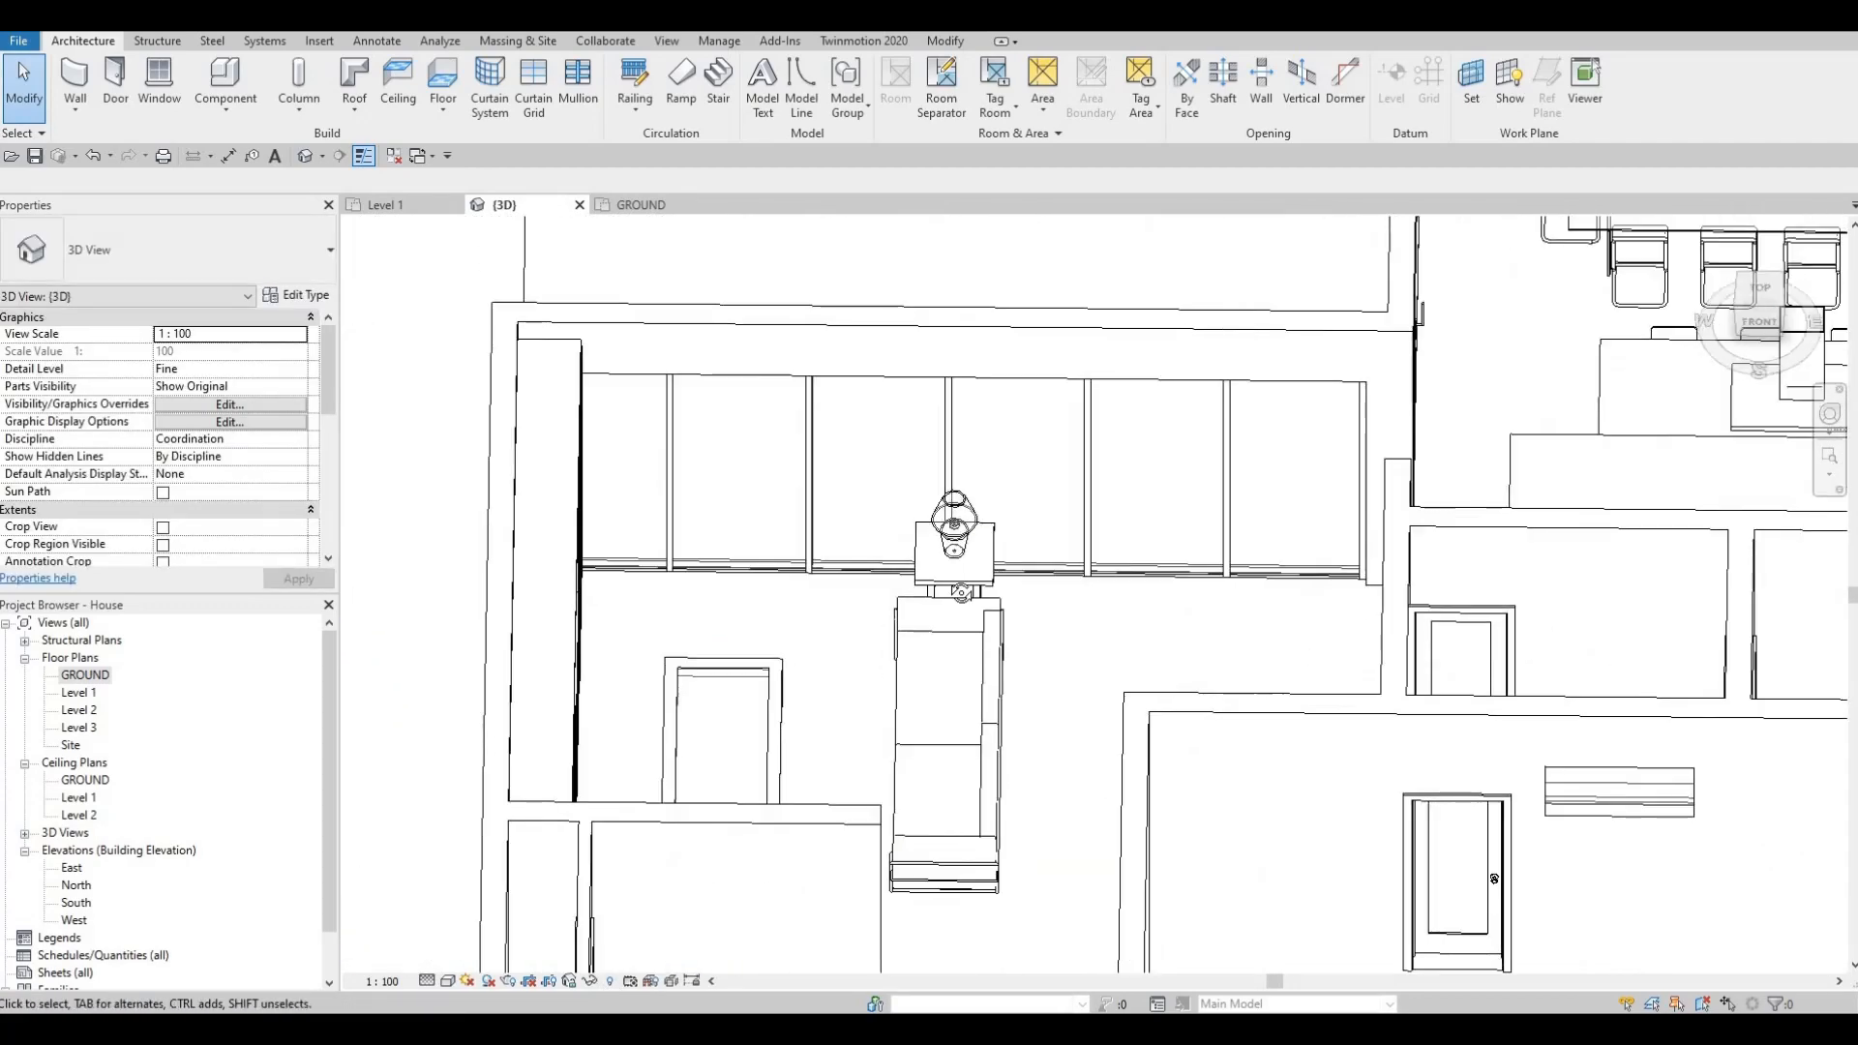
pyautogui.keyDown('shift'); pyautogui.moveTo(1196, 604); pyautogui.dragTo(1327, 418, button='middle'); pyautogui.keyUp('shift')
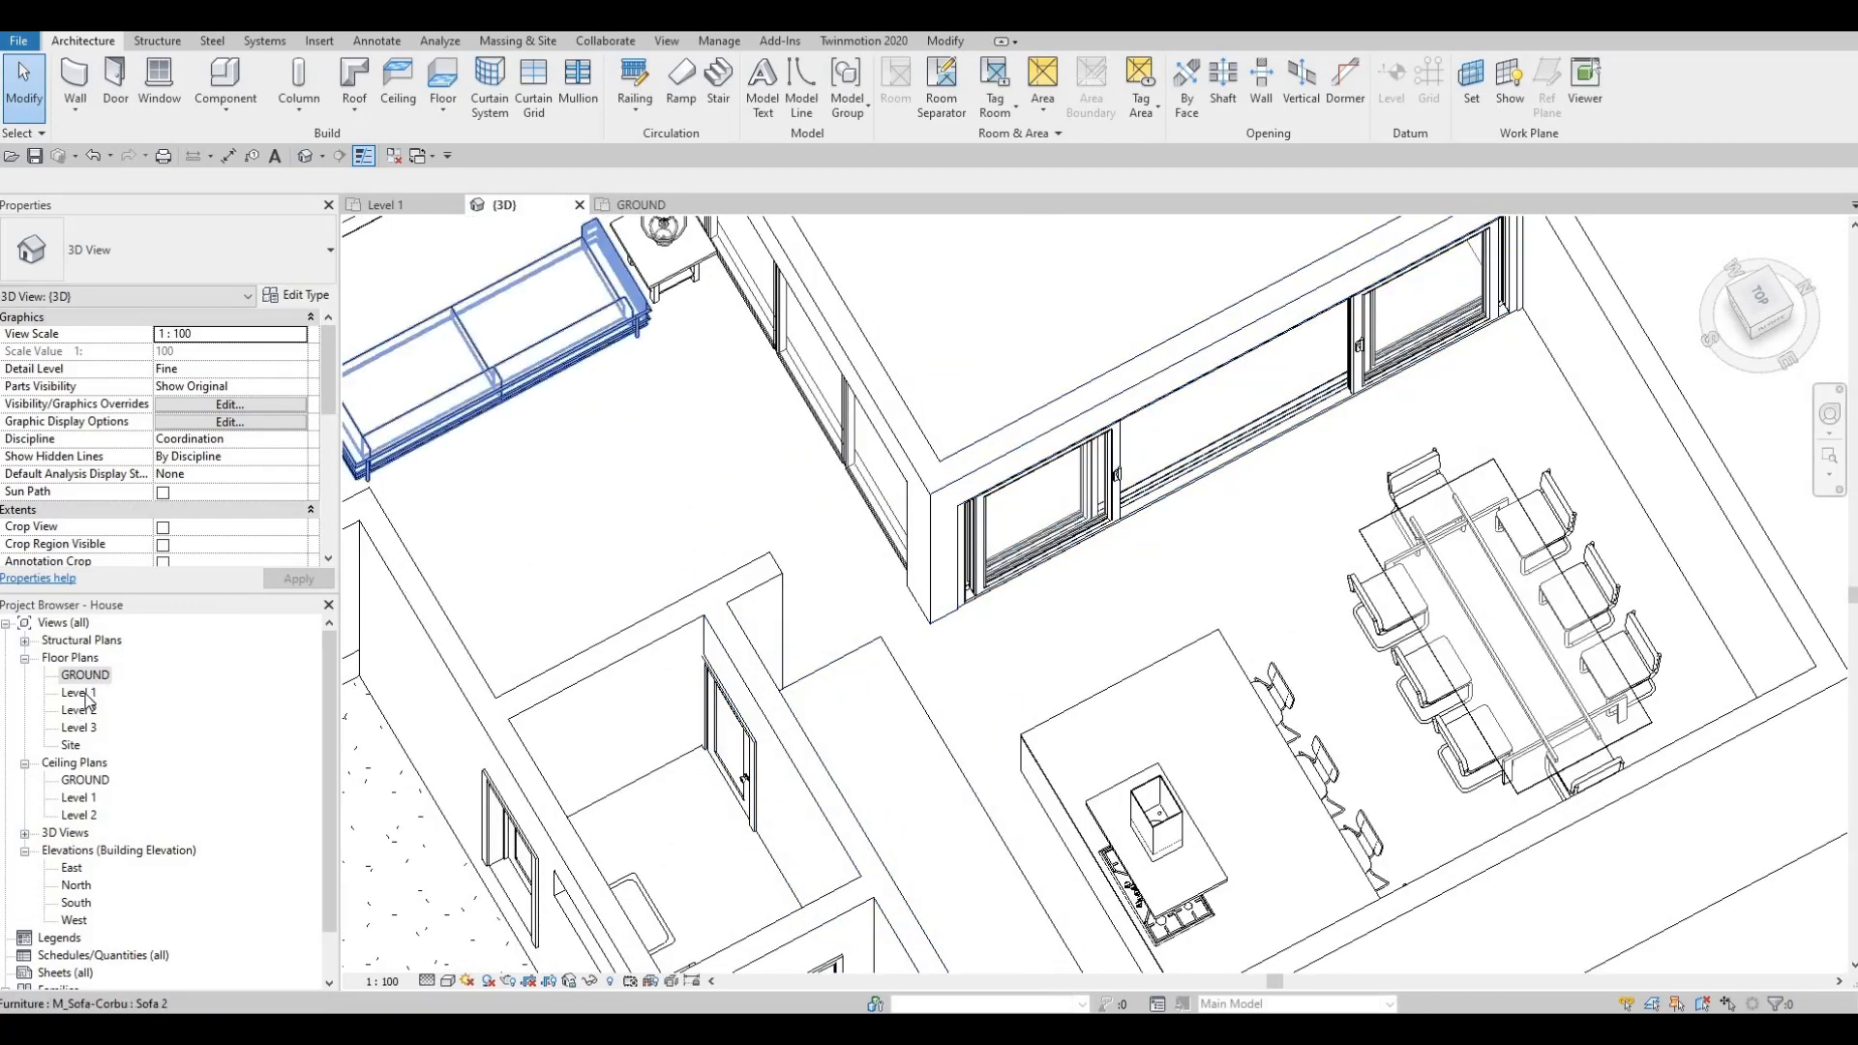
# In the Level 1 plan, edit FLOOR 1's boundary and nudge the edge at the sliding doors three increments towards the dining area.
pyautogui.doubleClick(81, 693)
pyautogui.scroll(5, 1128, 384)
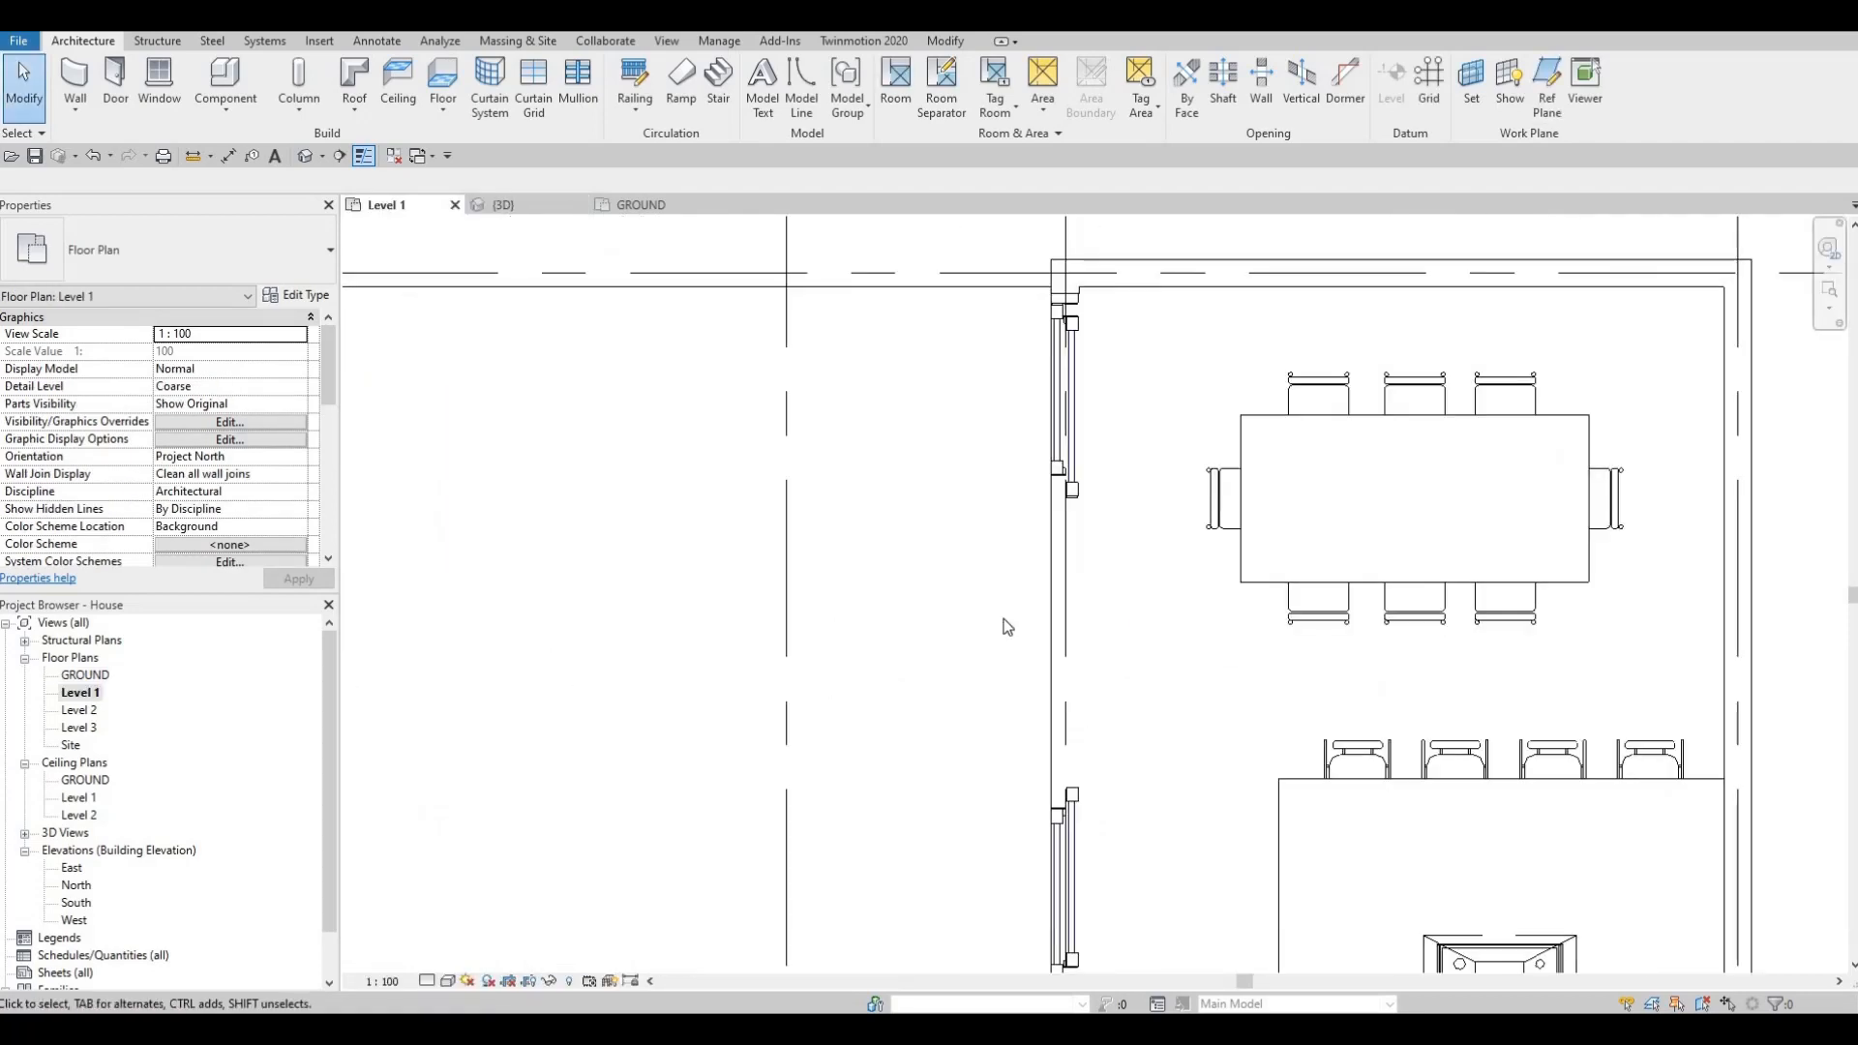
pyautogui.press('Tab')
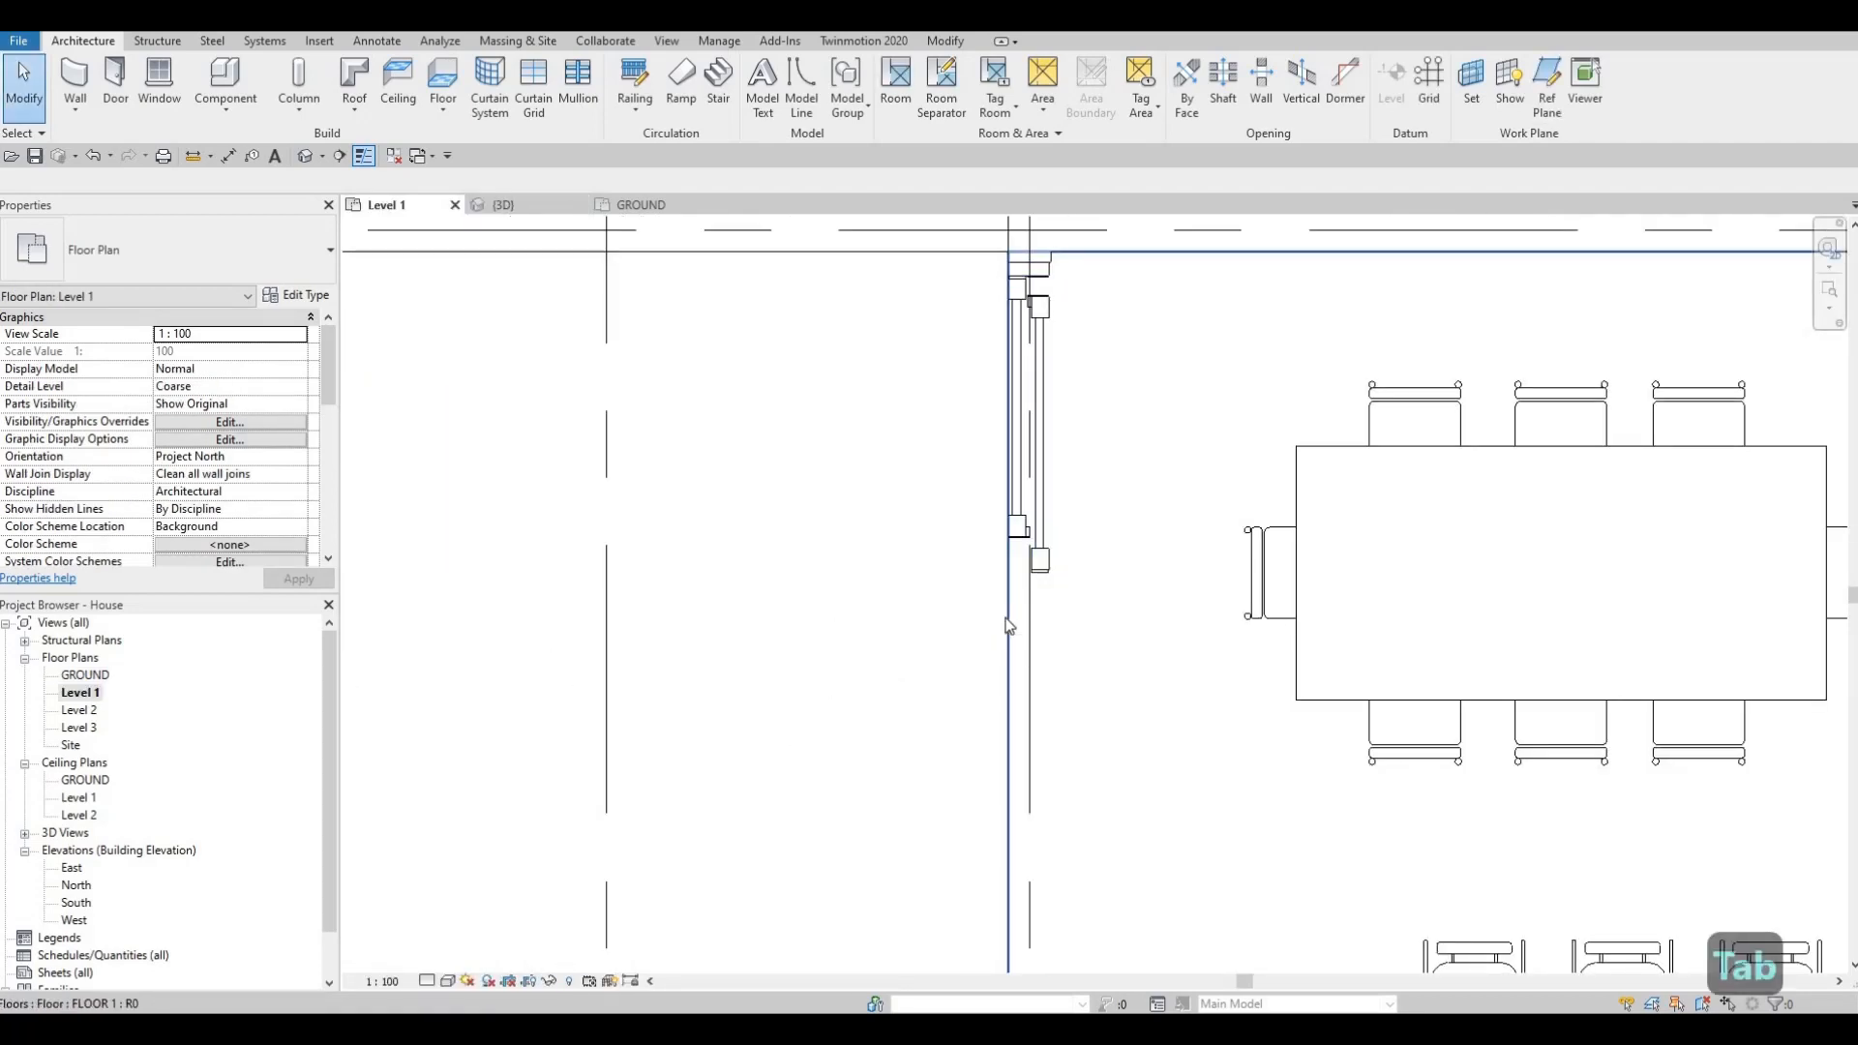
pyautogui.click(1007, 621)
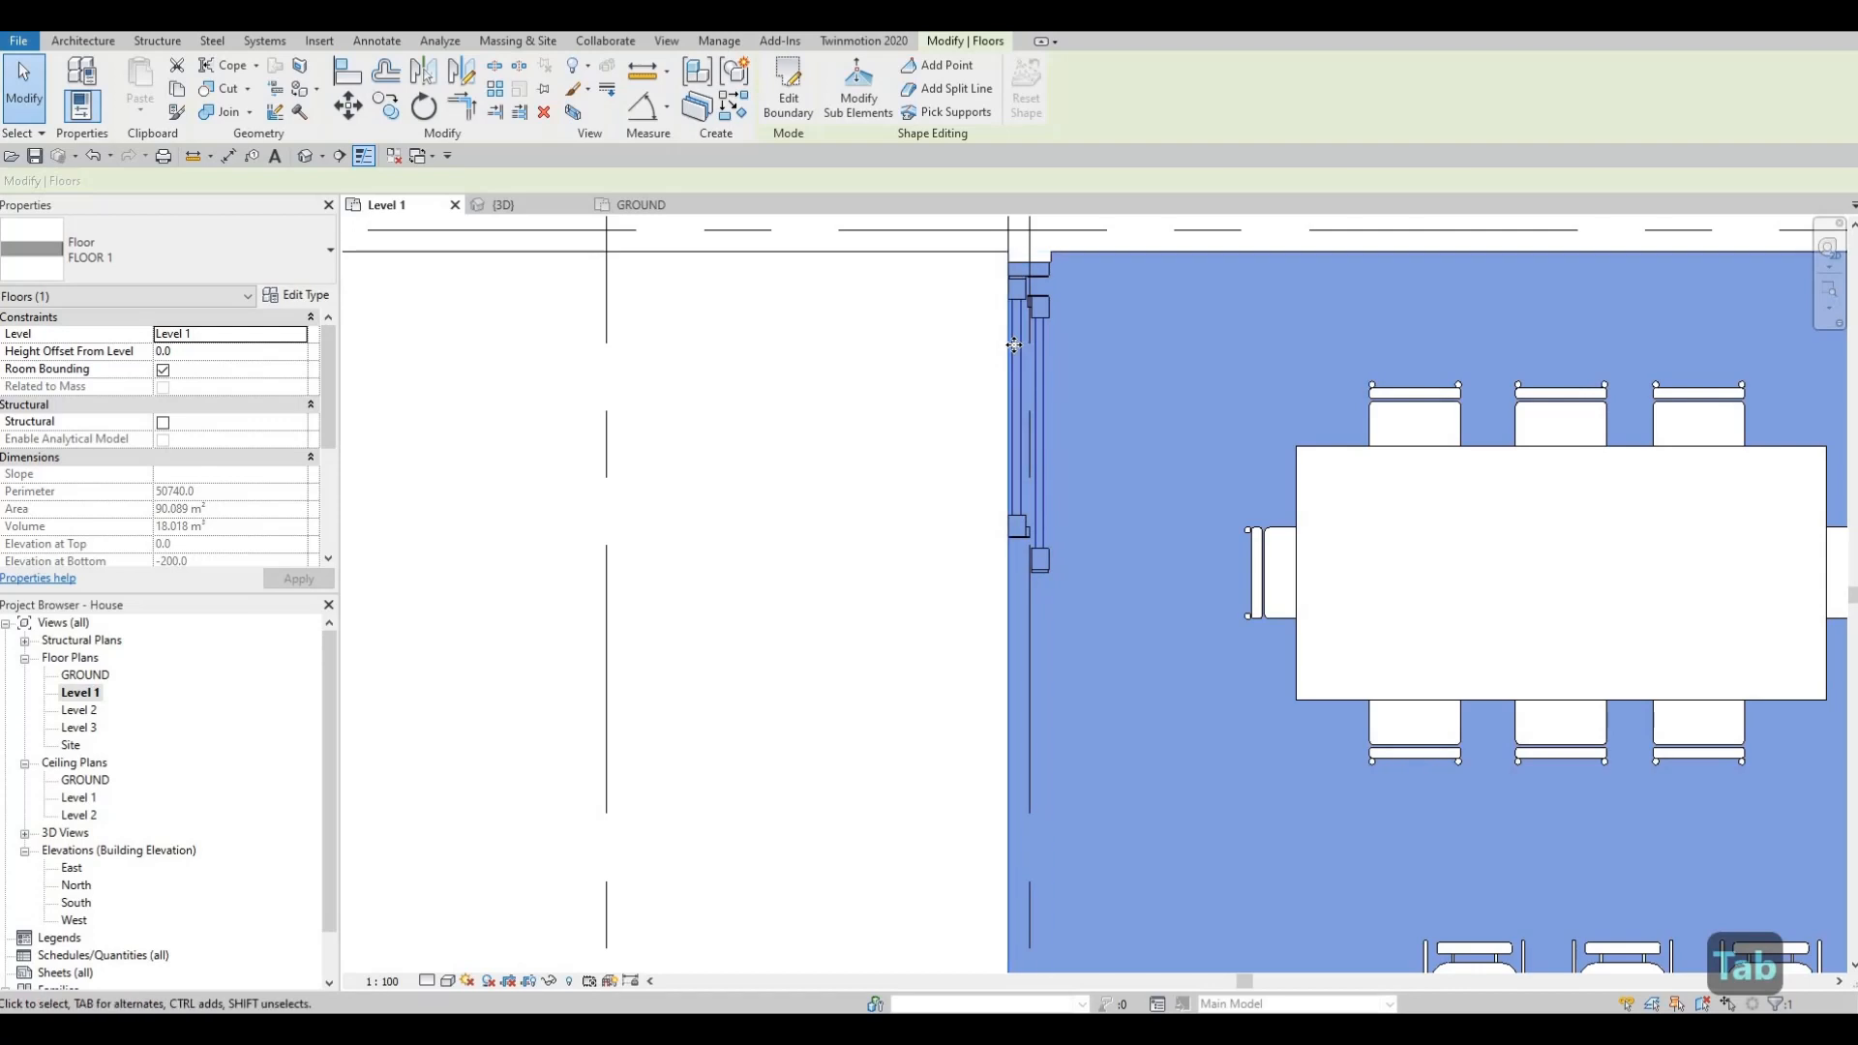
pyautogui.click(788, 94)
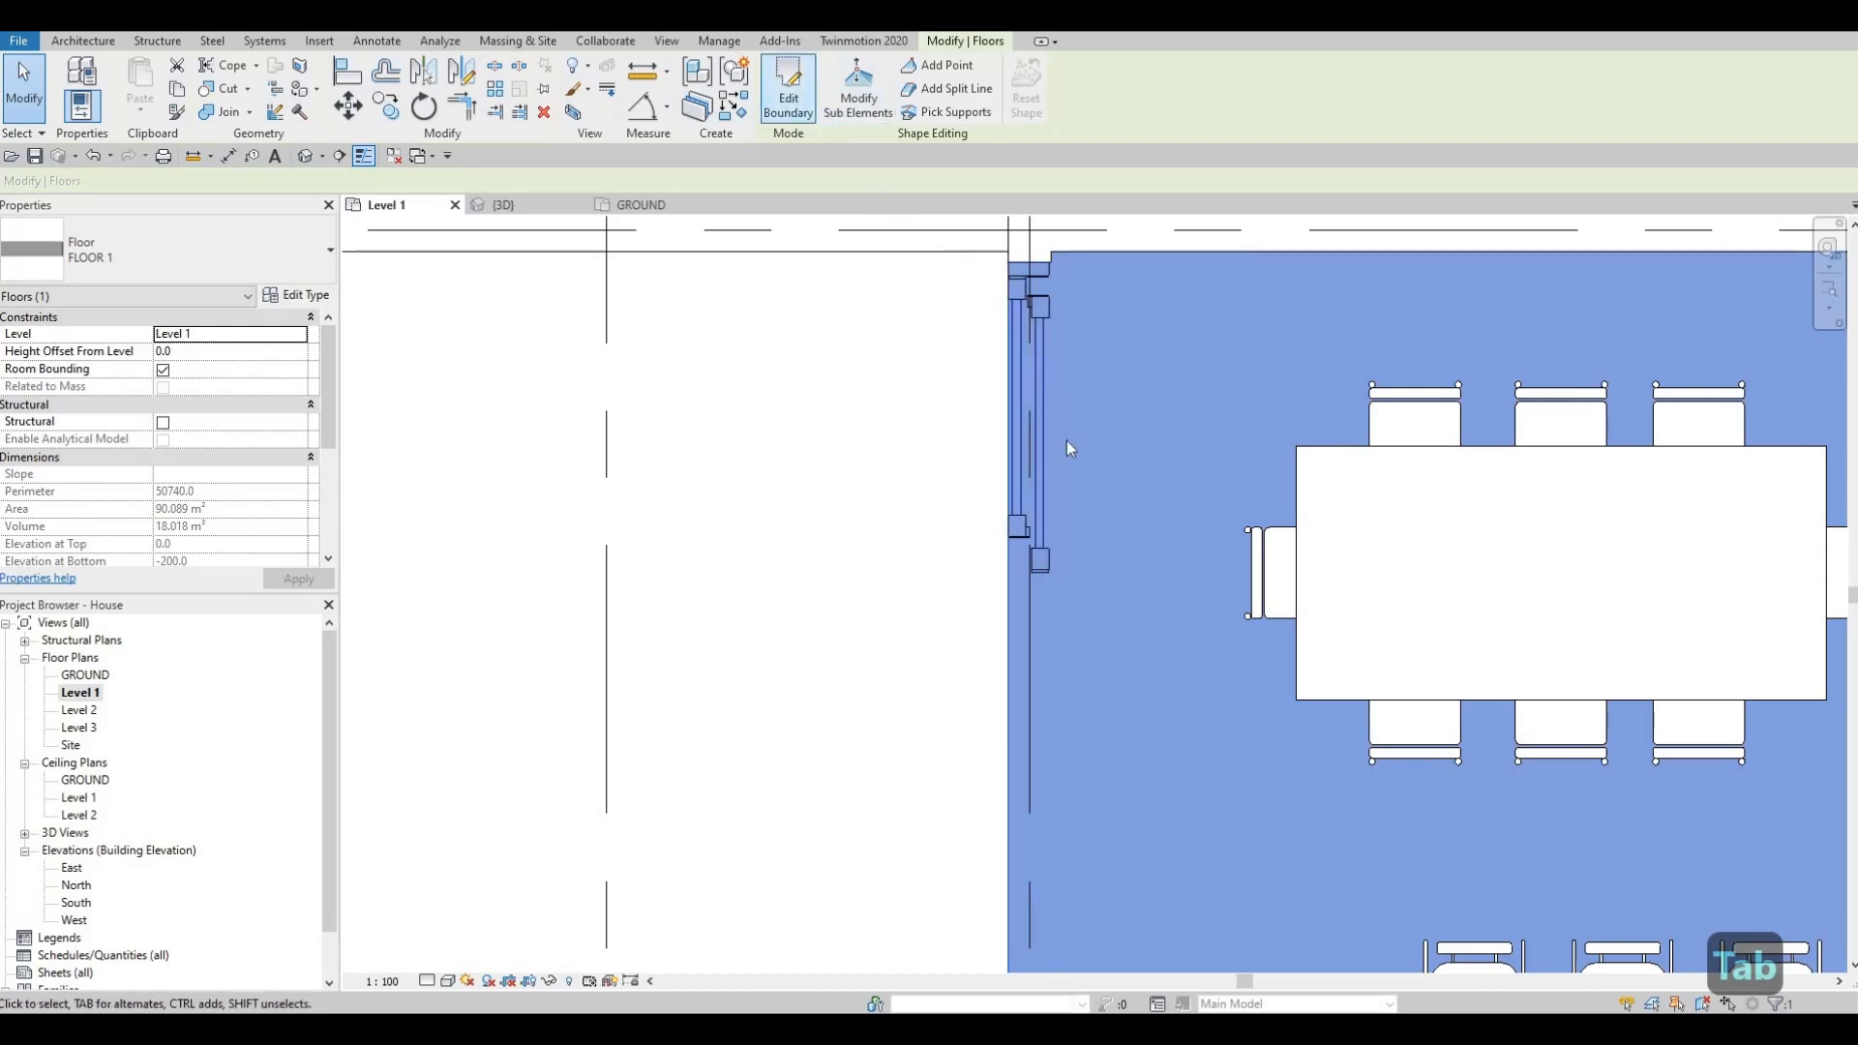
pyautogui.scroll(-2, 1058, 385)
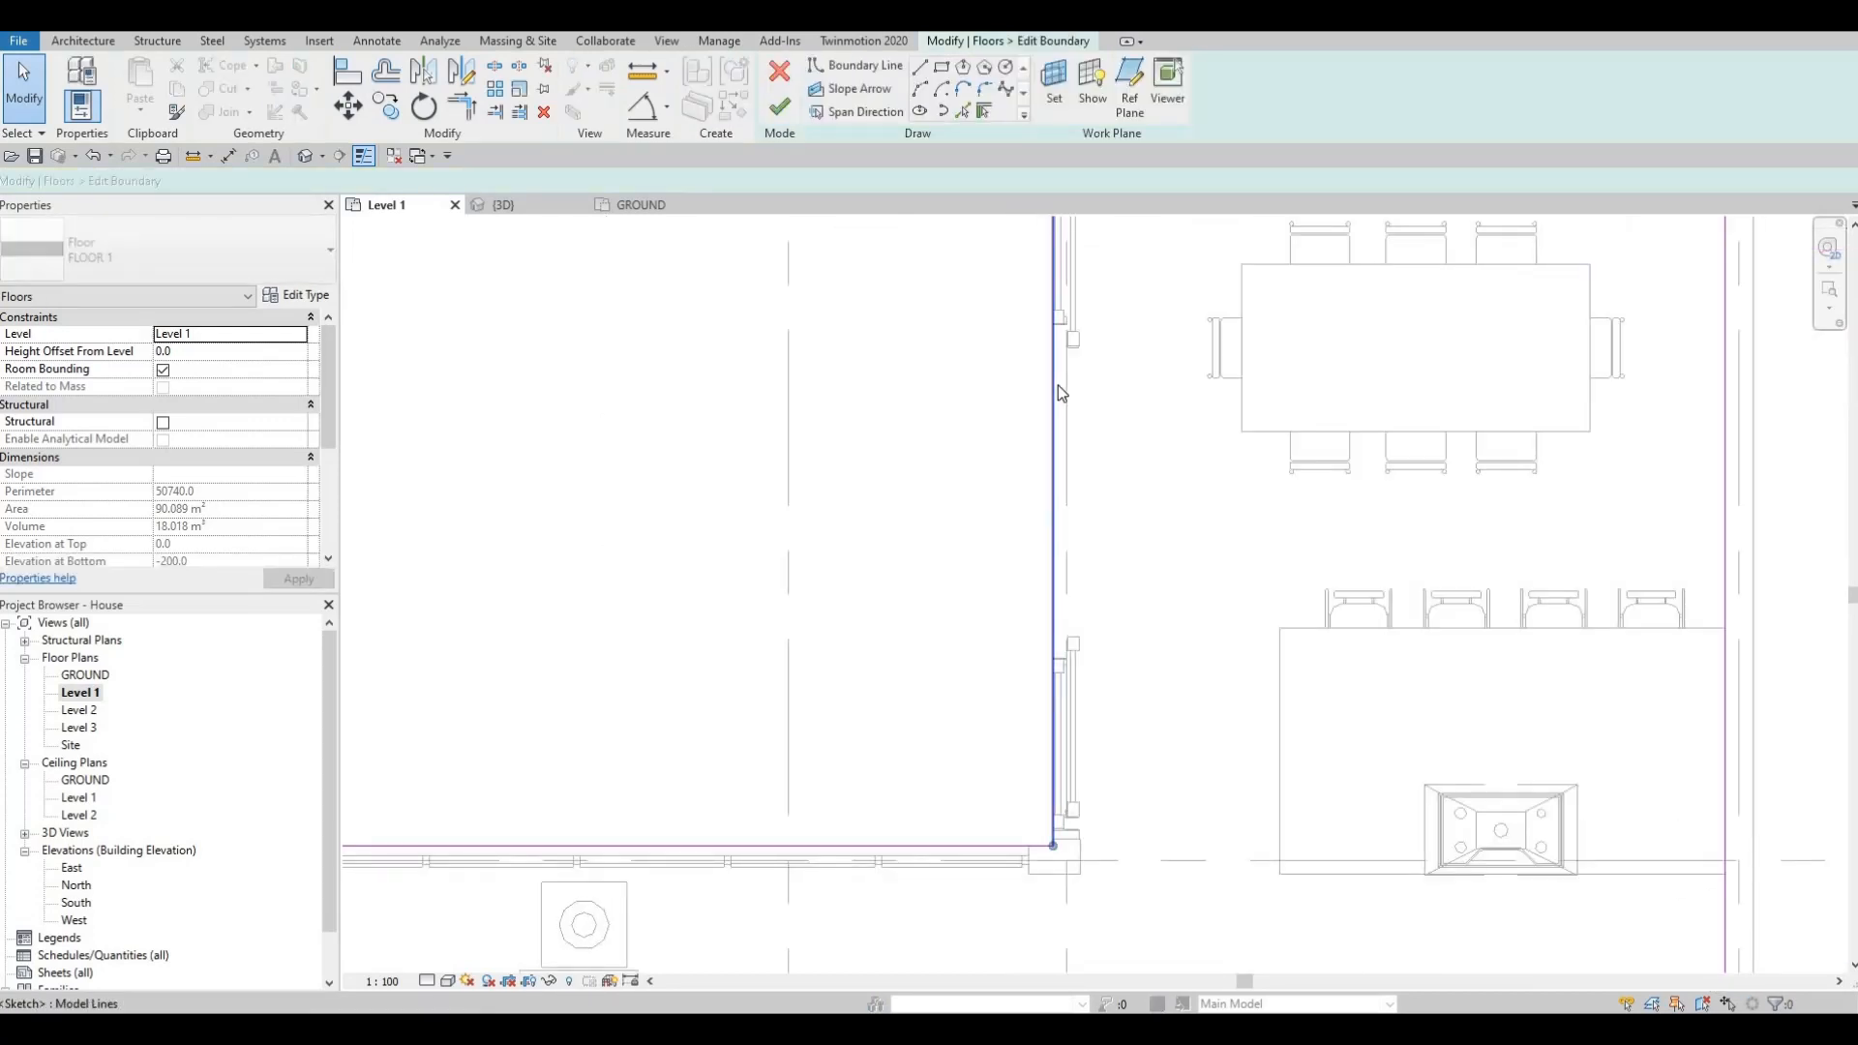
pyautogui.click(1059, 385)
pyautogui.press('Right')
pyautogui.press('Right')
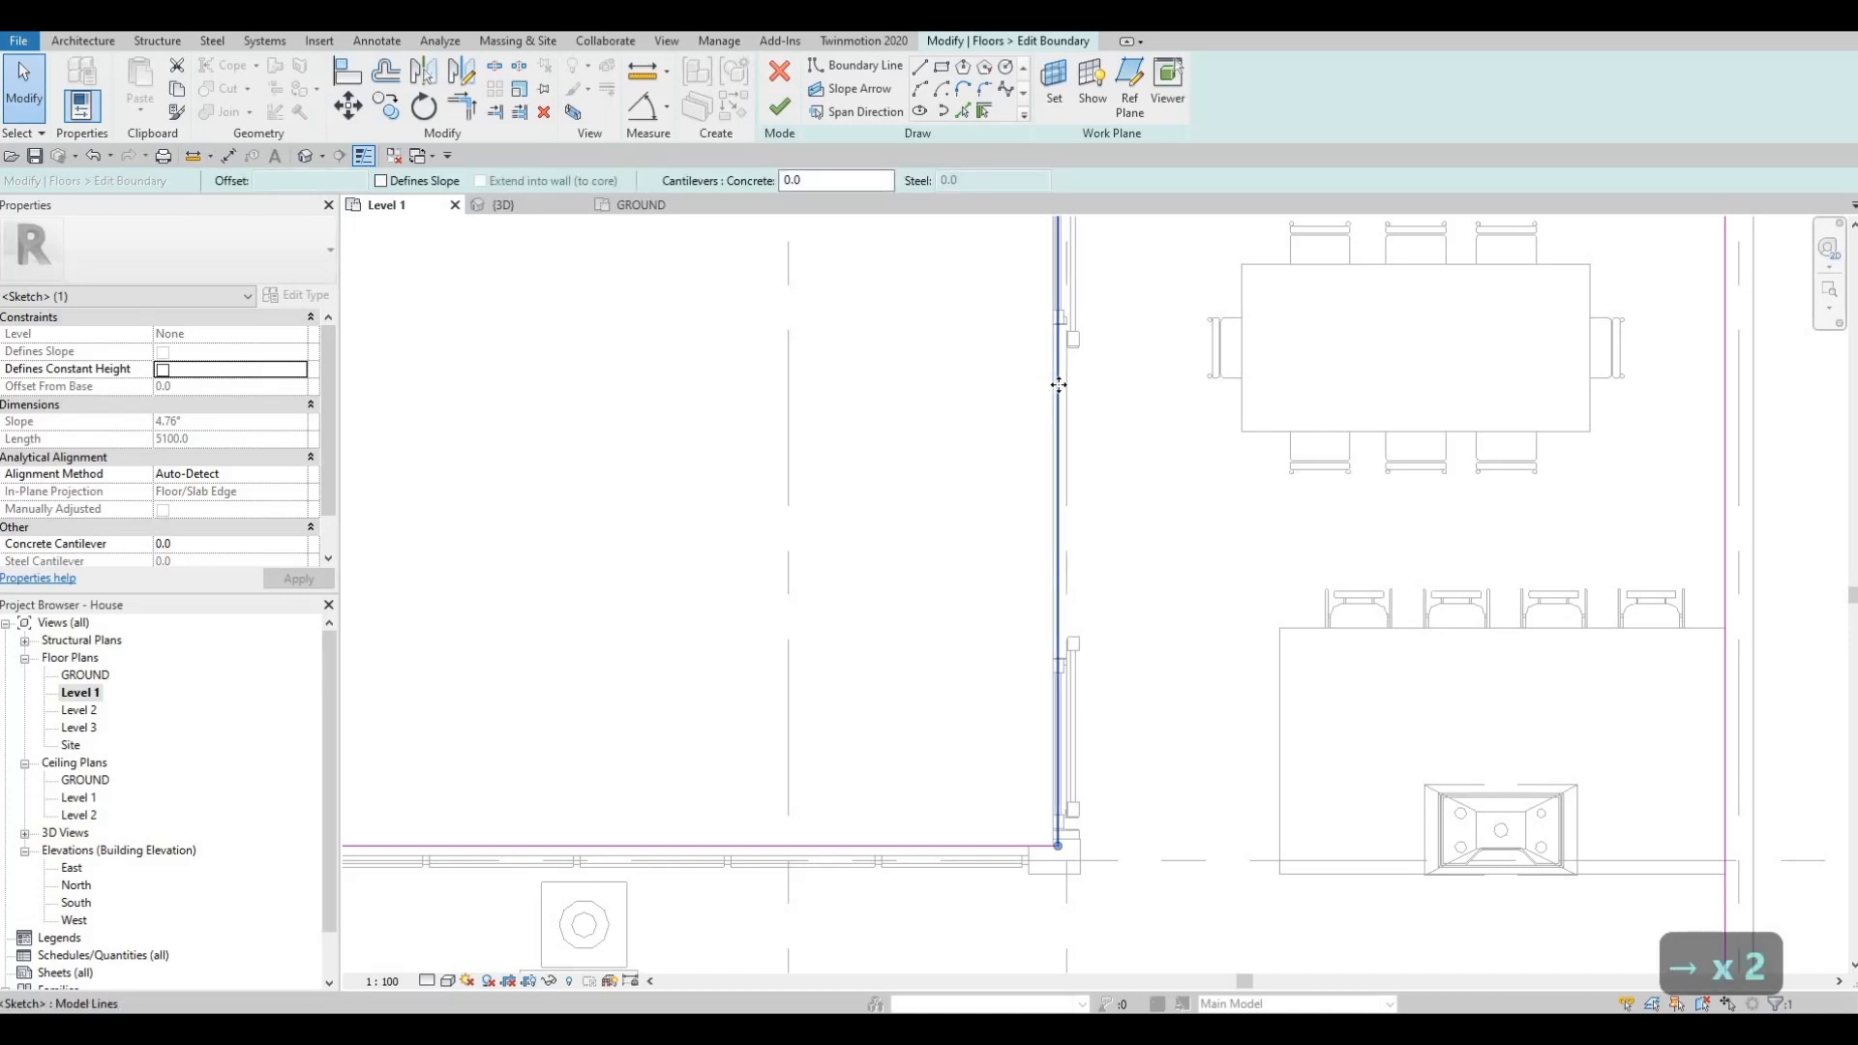
pyautogui.press('Right')
pyautogui.moveTo(833, 845); pyautogui.dragTo(1045, 693, button='middle')
pyautogui.press('Escape')
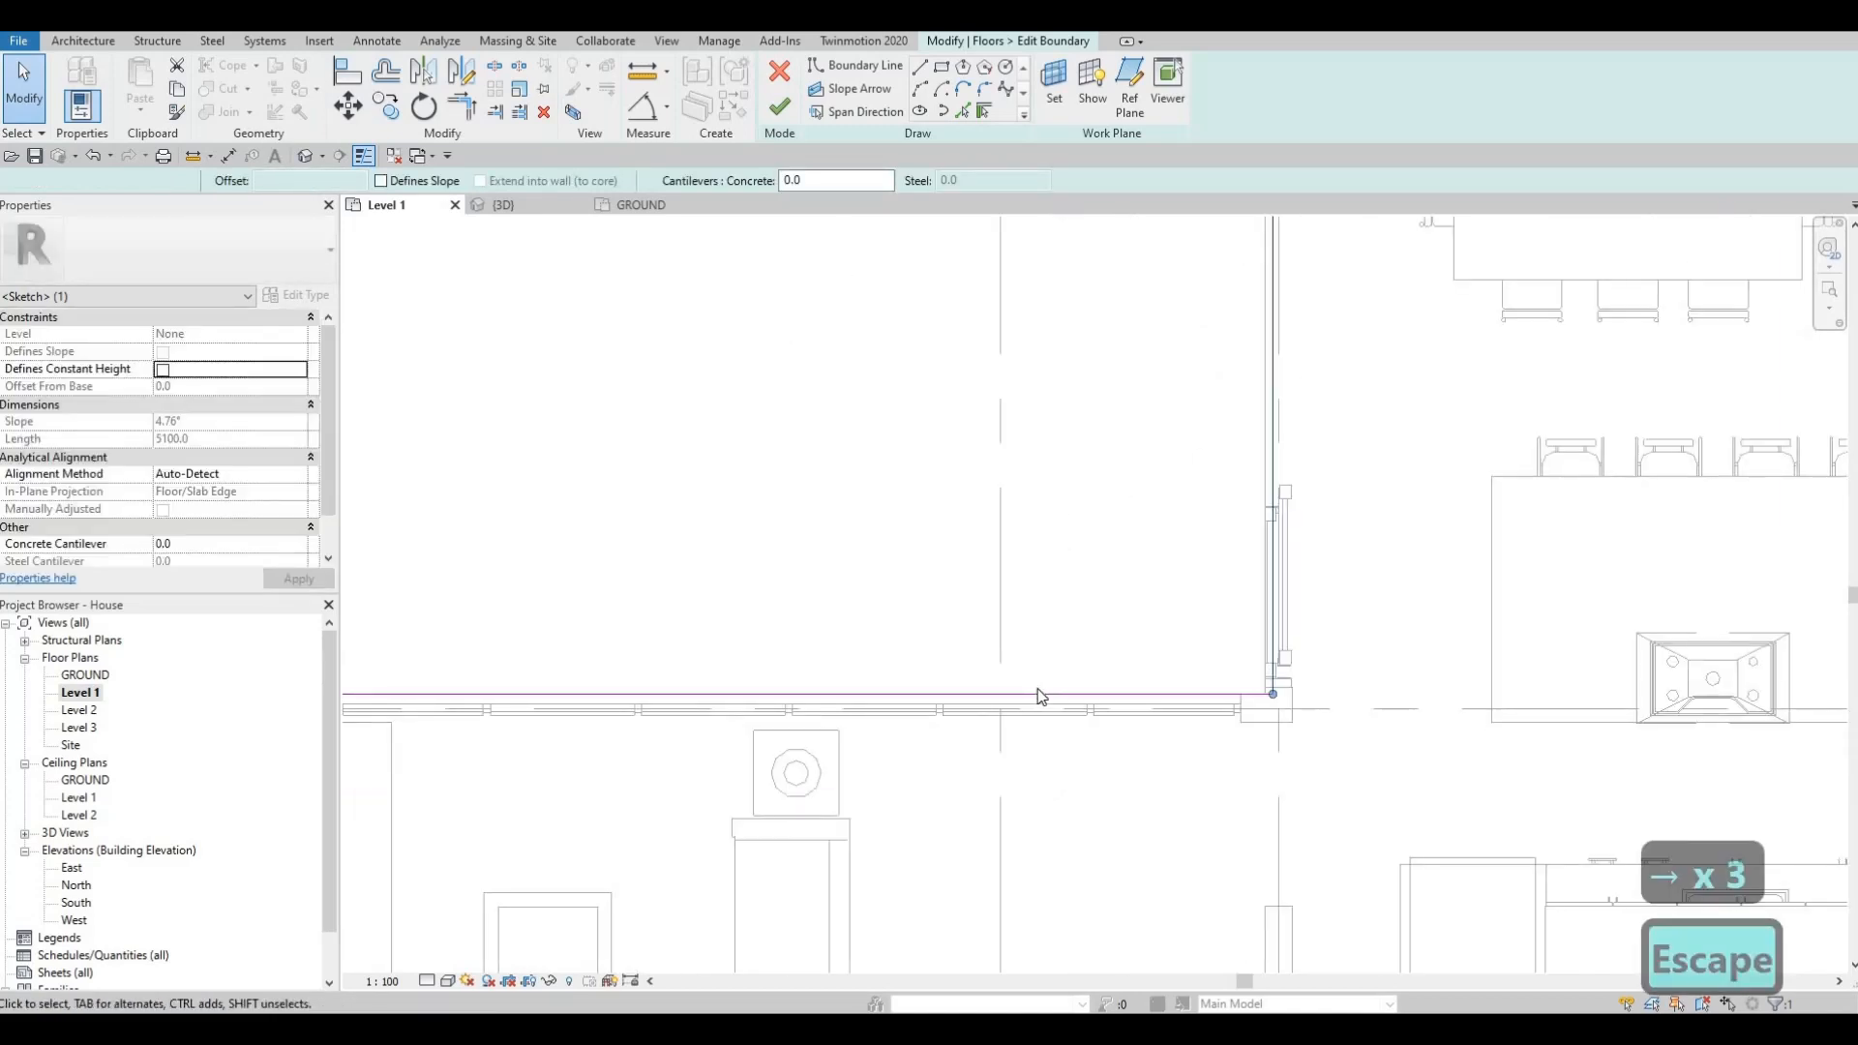
# Nudge FLOOR 1's boundary edge at the glazed living-room wall three increments towards the living room and finish the boundary.
pyautogui.click(1039, 694)
pyautogui.press('Down')
pyautogui.press('Down')
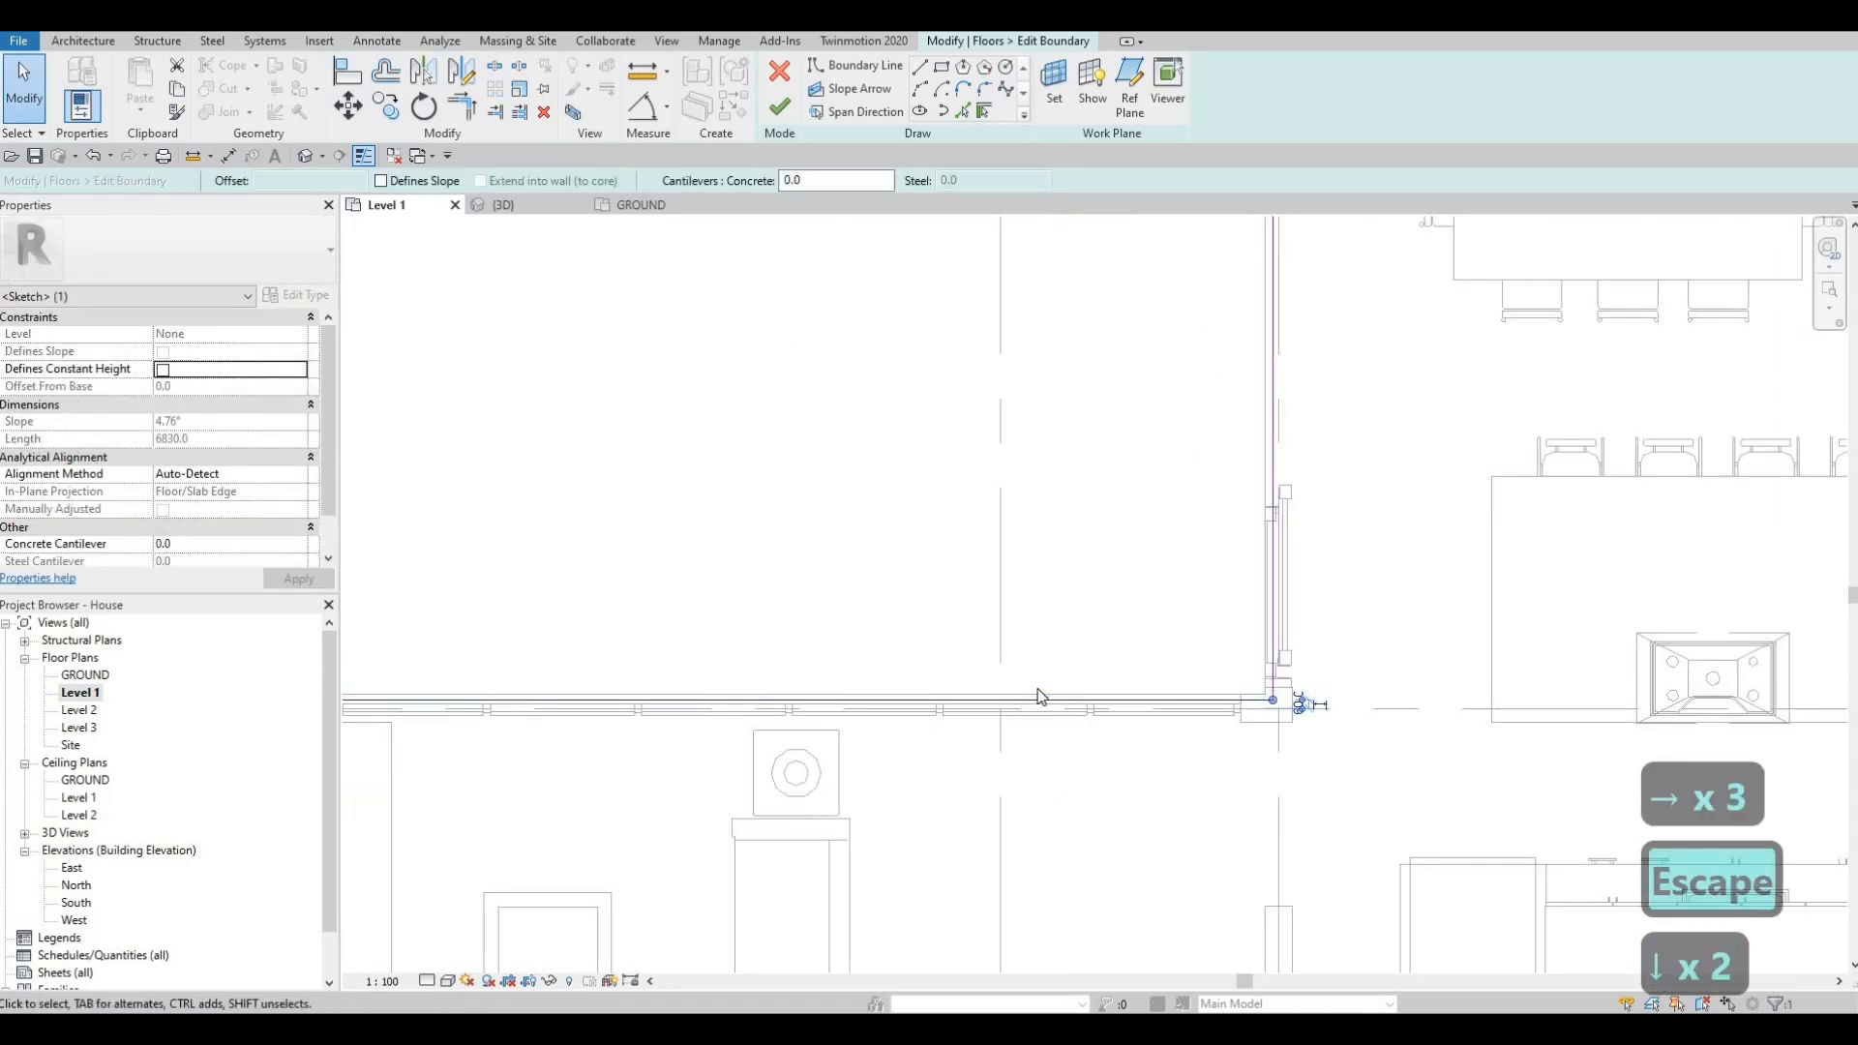
pyautogui.press('Down')
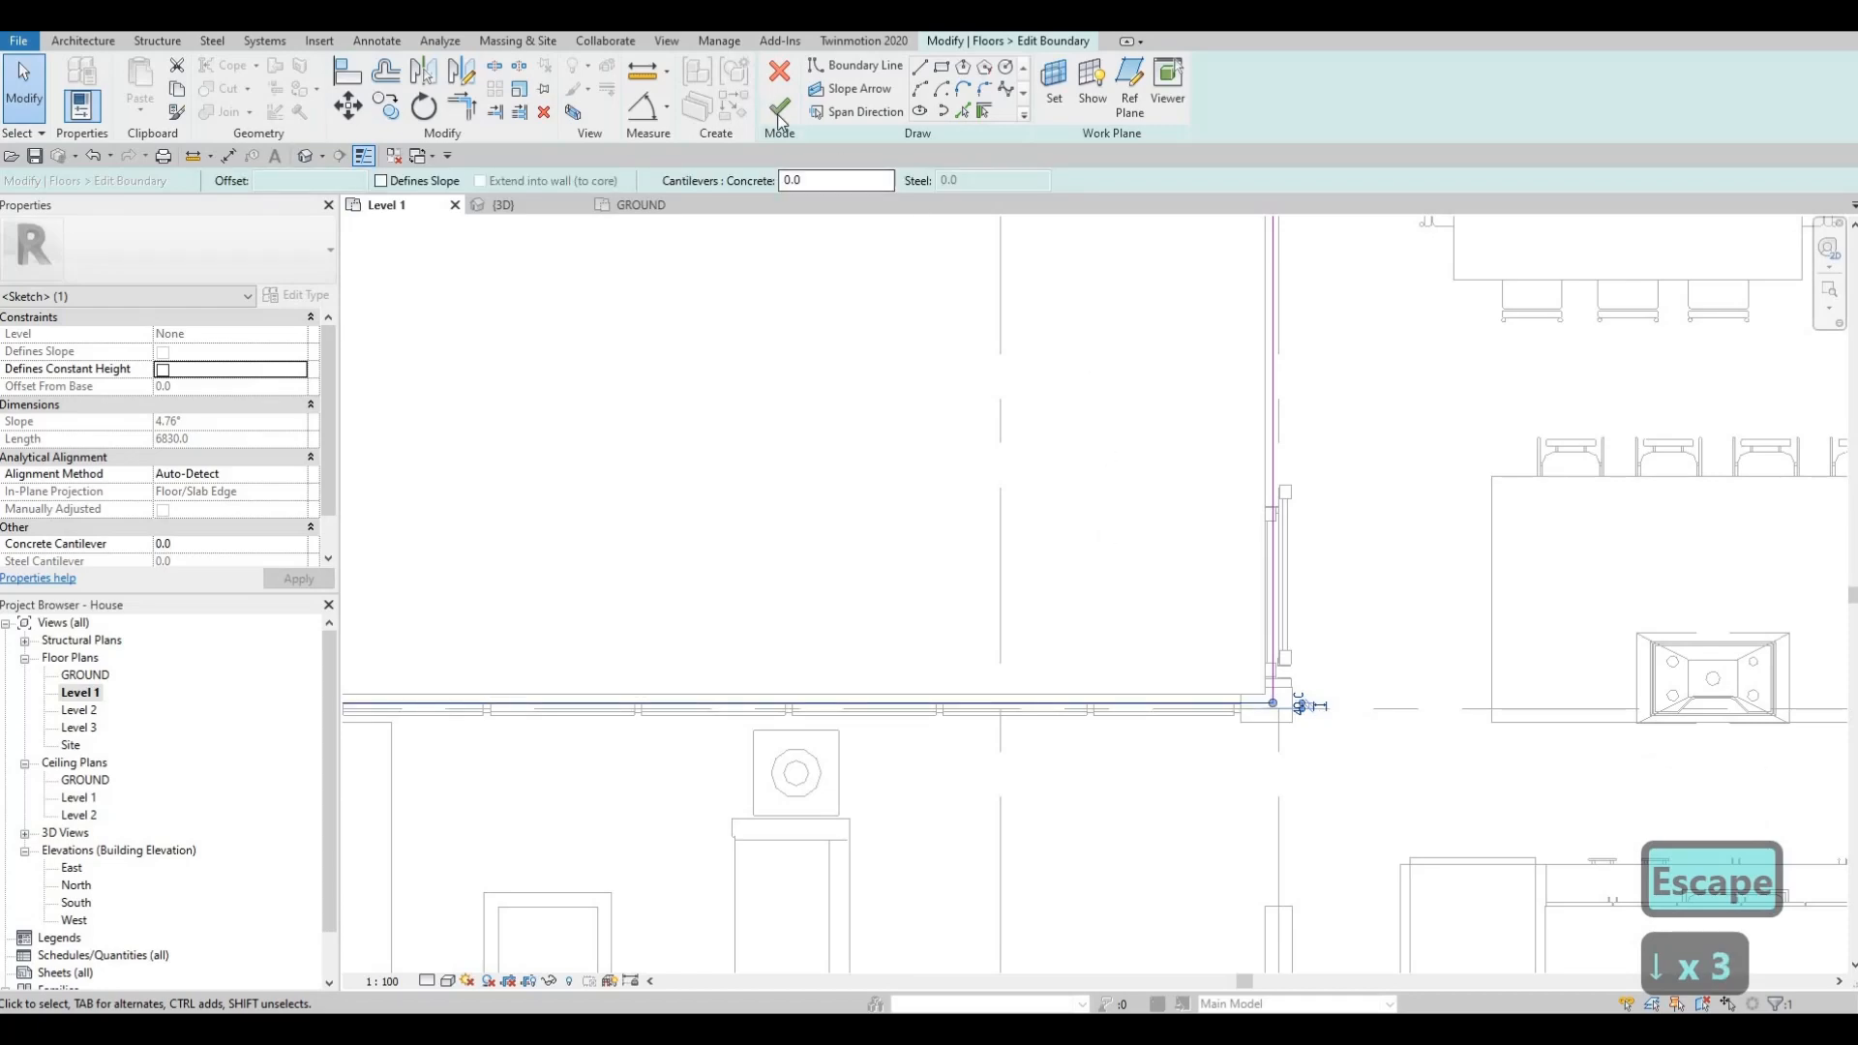
pyautogui.click(779, 108)
pyautogui.press('Escape')
pyautogui.press('Escape')
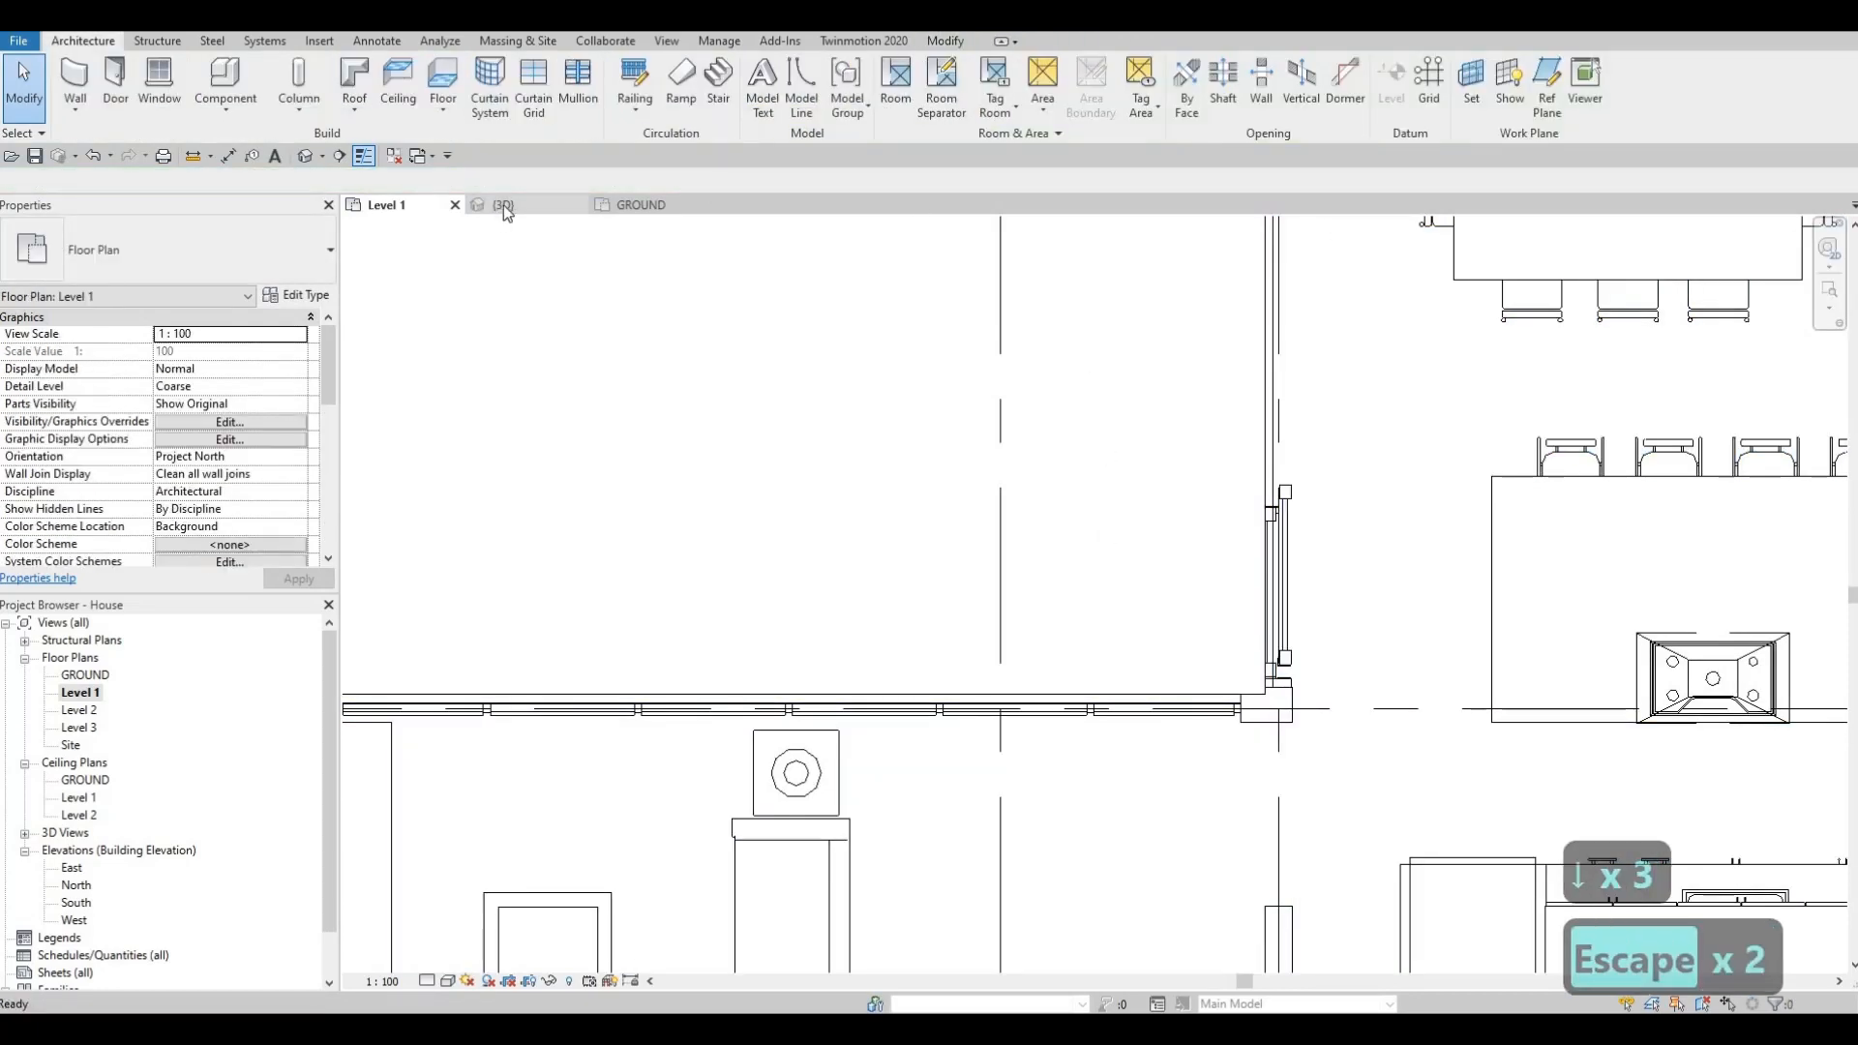
# Examine in 3D how FLOOR 1's edge and the wall bases meet below the sliding doors and the glazed wall.
pyautogui.click(503, 205)
pyautogui.keyDown('shift'); pyautogui.moveTo(805, 488); pyautogui.dragTo(1062, 539, button='middle'); pyautogui.keyUp('shift')
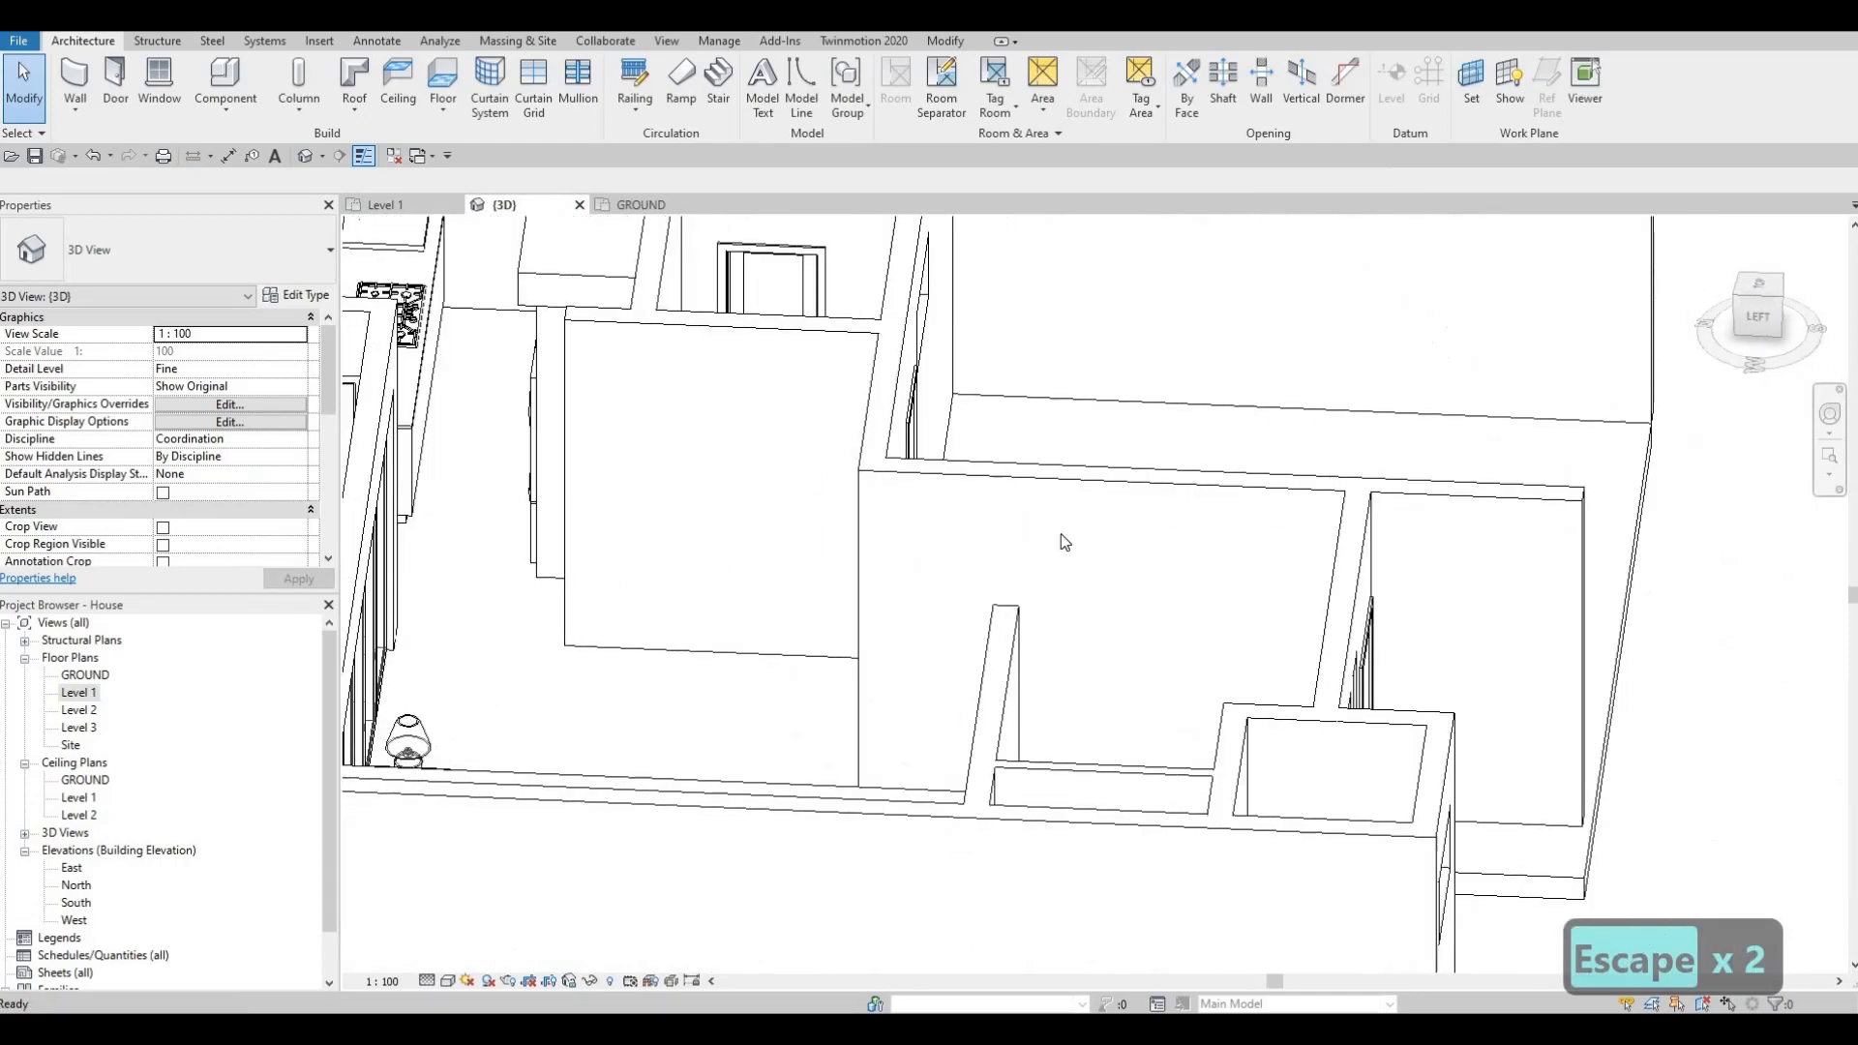
pyautogui.moveTo(581, 549); pyautogui.dragTo(1355, 542, button='middle')
pyautogui.keyDown('shift'); pyautogui.moveTo(775, 895); pyautogui.dragTo(919, 707, button='middle'); pyautogui.keyUp('shift')
pyautogui.scroll(2, 915, 755)
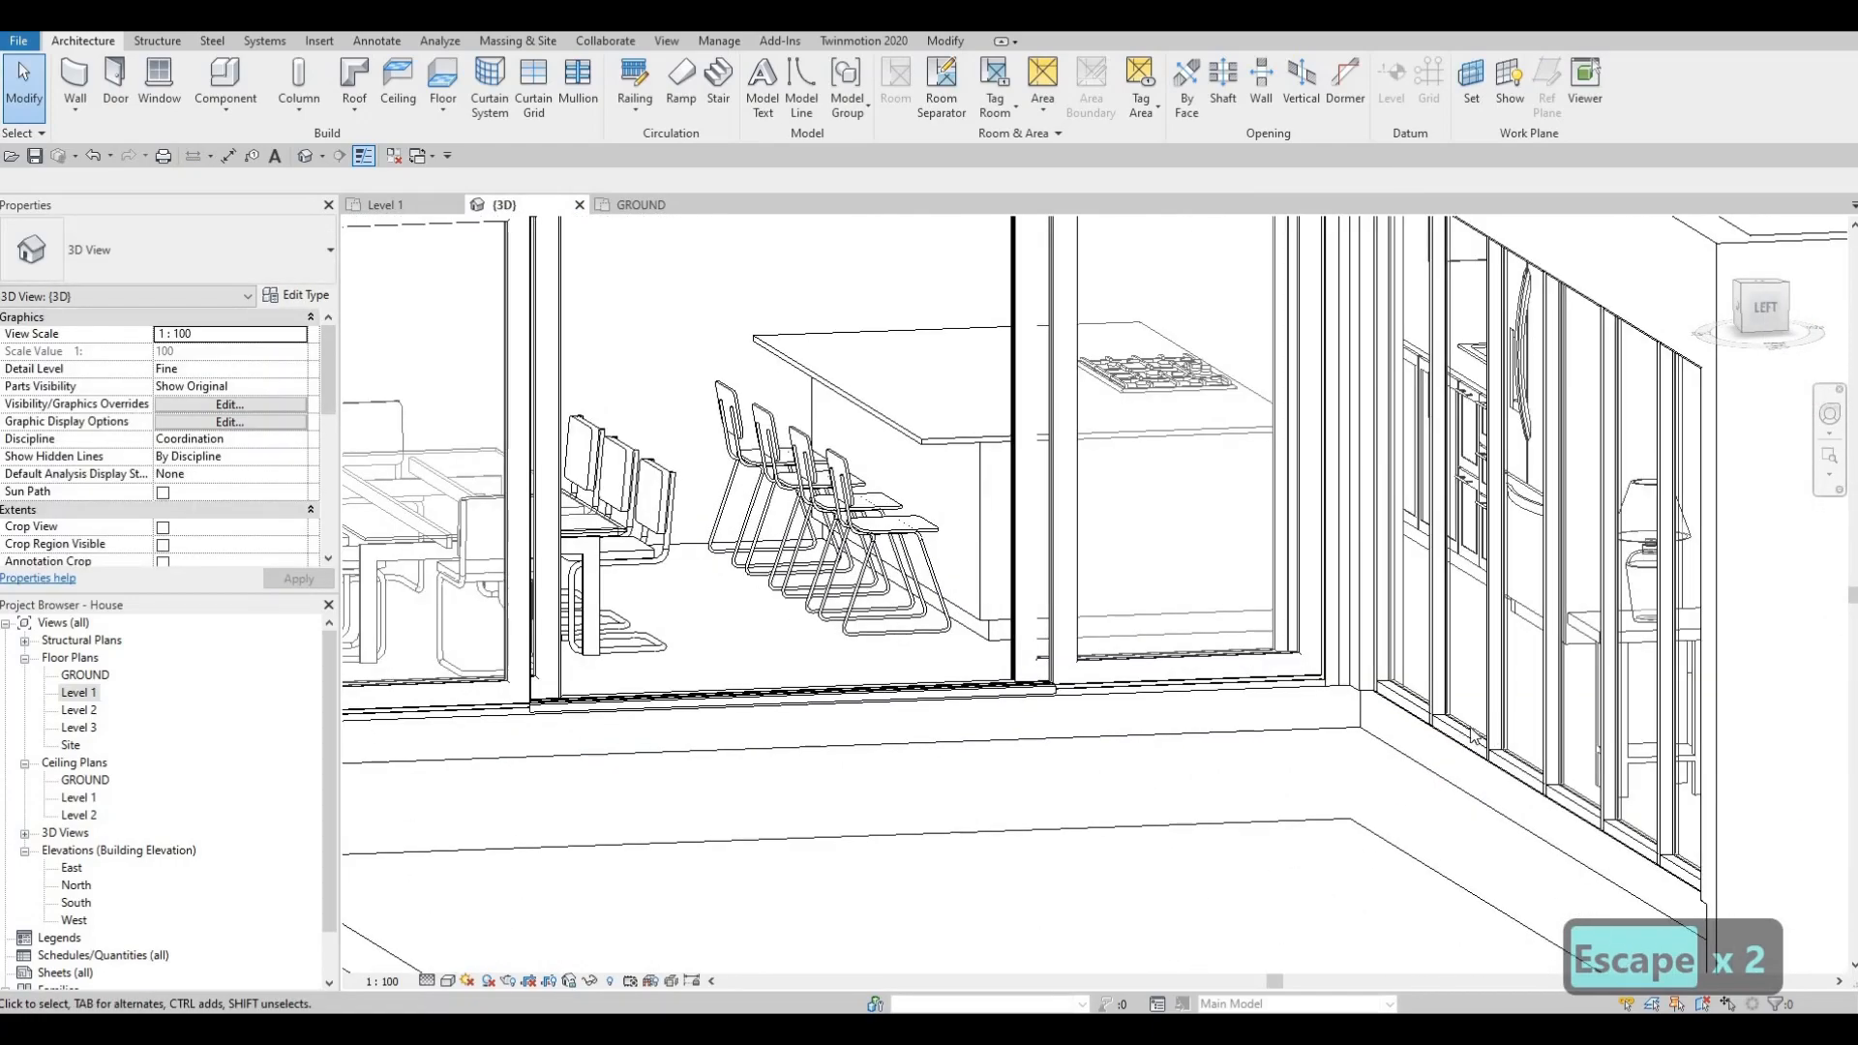
pyautogui.scroll(2, 1200, 692)
pyautogui.scroll(-5, 1386, 690)
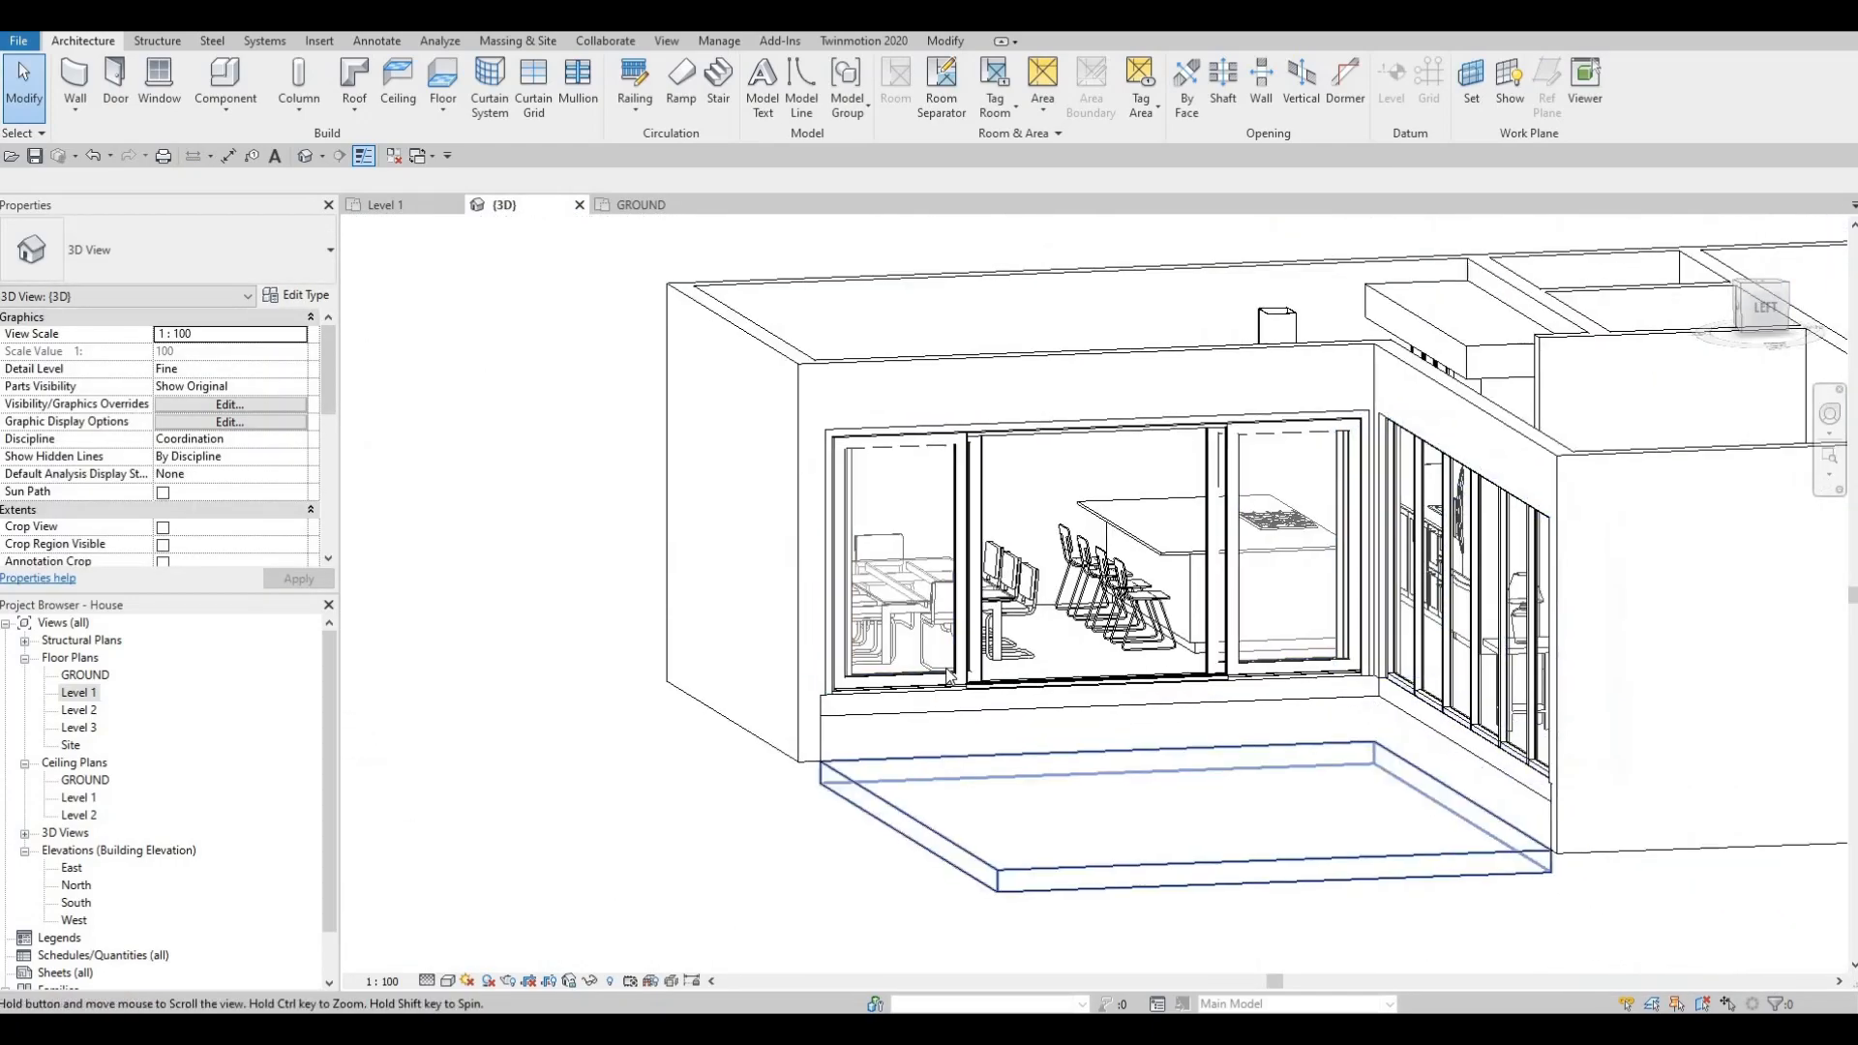
pyautogui.scroll(3, 1004, 679)
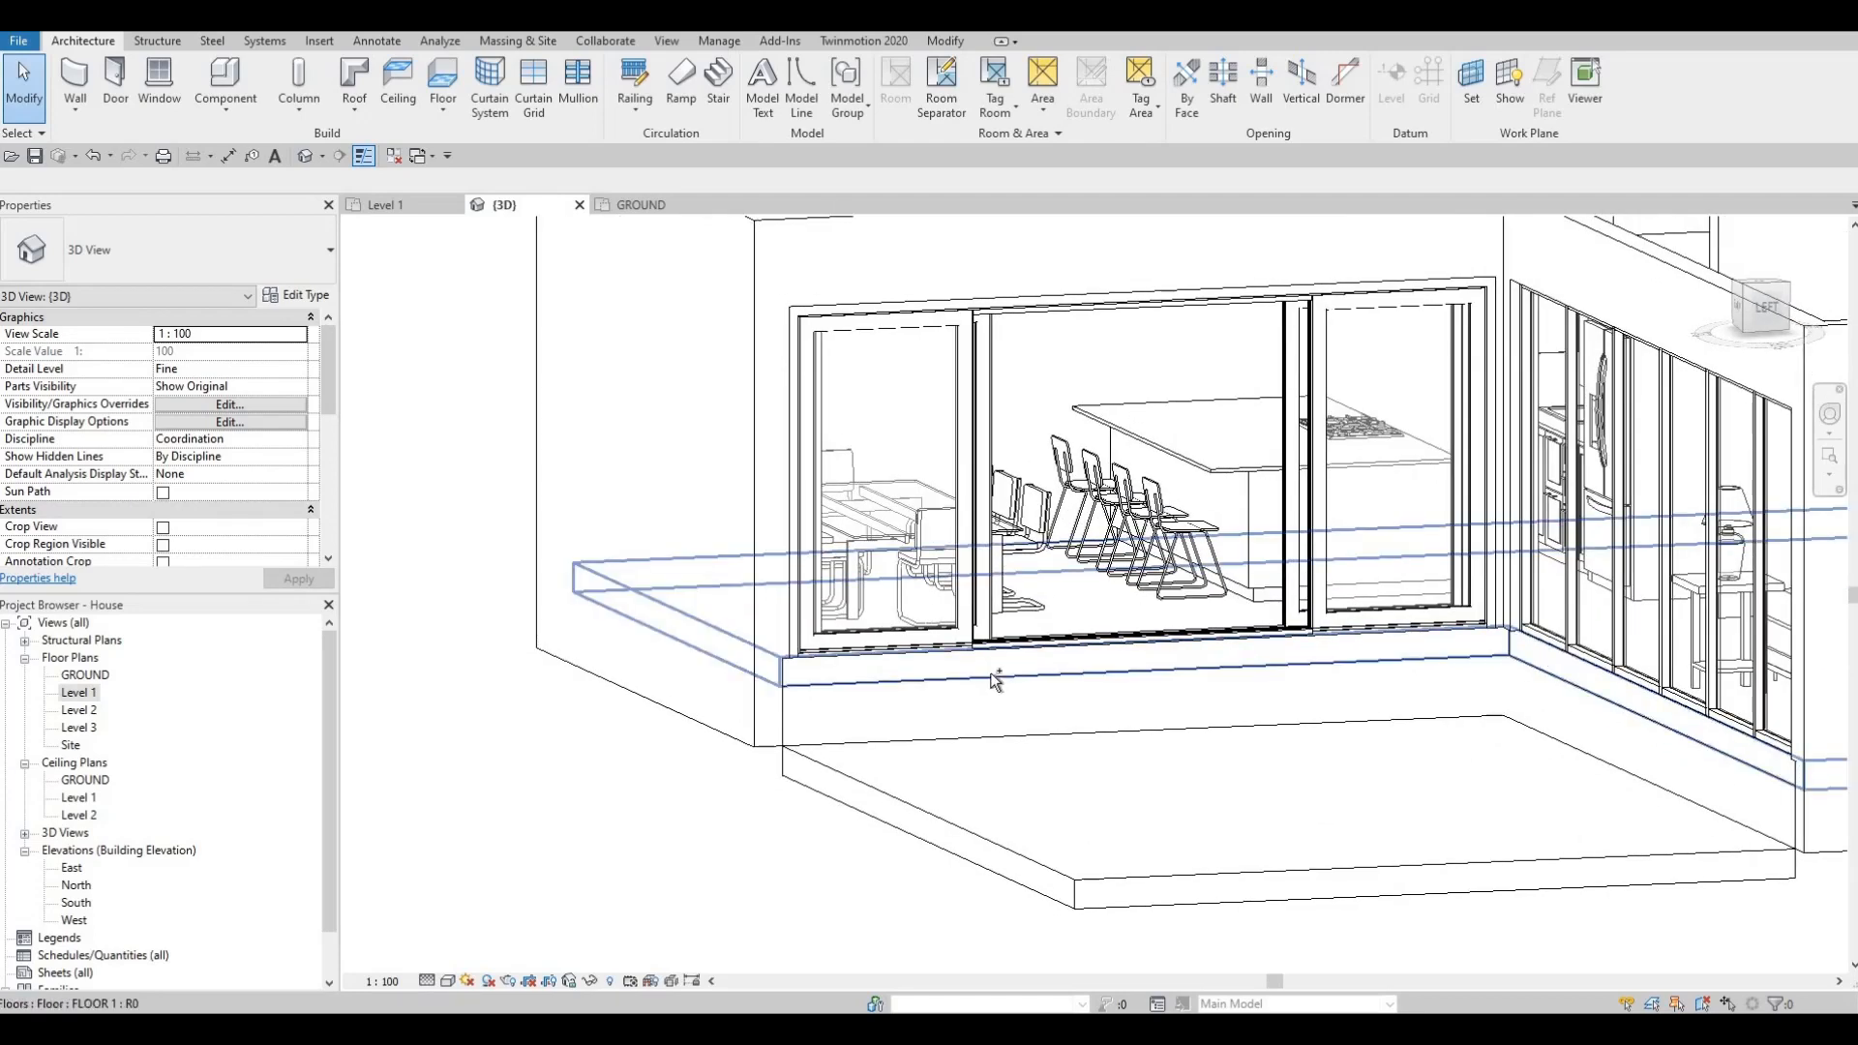
# Undo the FLOOR 1 boundary edits and the last trim of the exterior walls around the grass area.
pyautogui.hotkey('ctrl', 'z')
pyautogui.hotkey('ctrl', 'z')
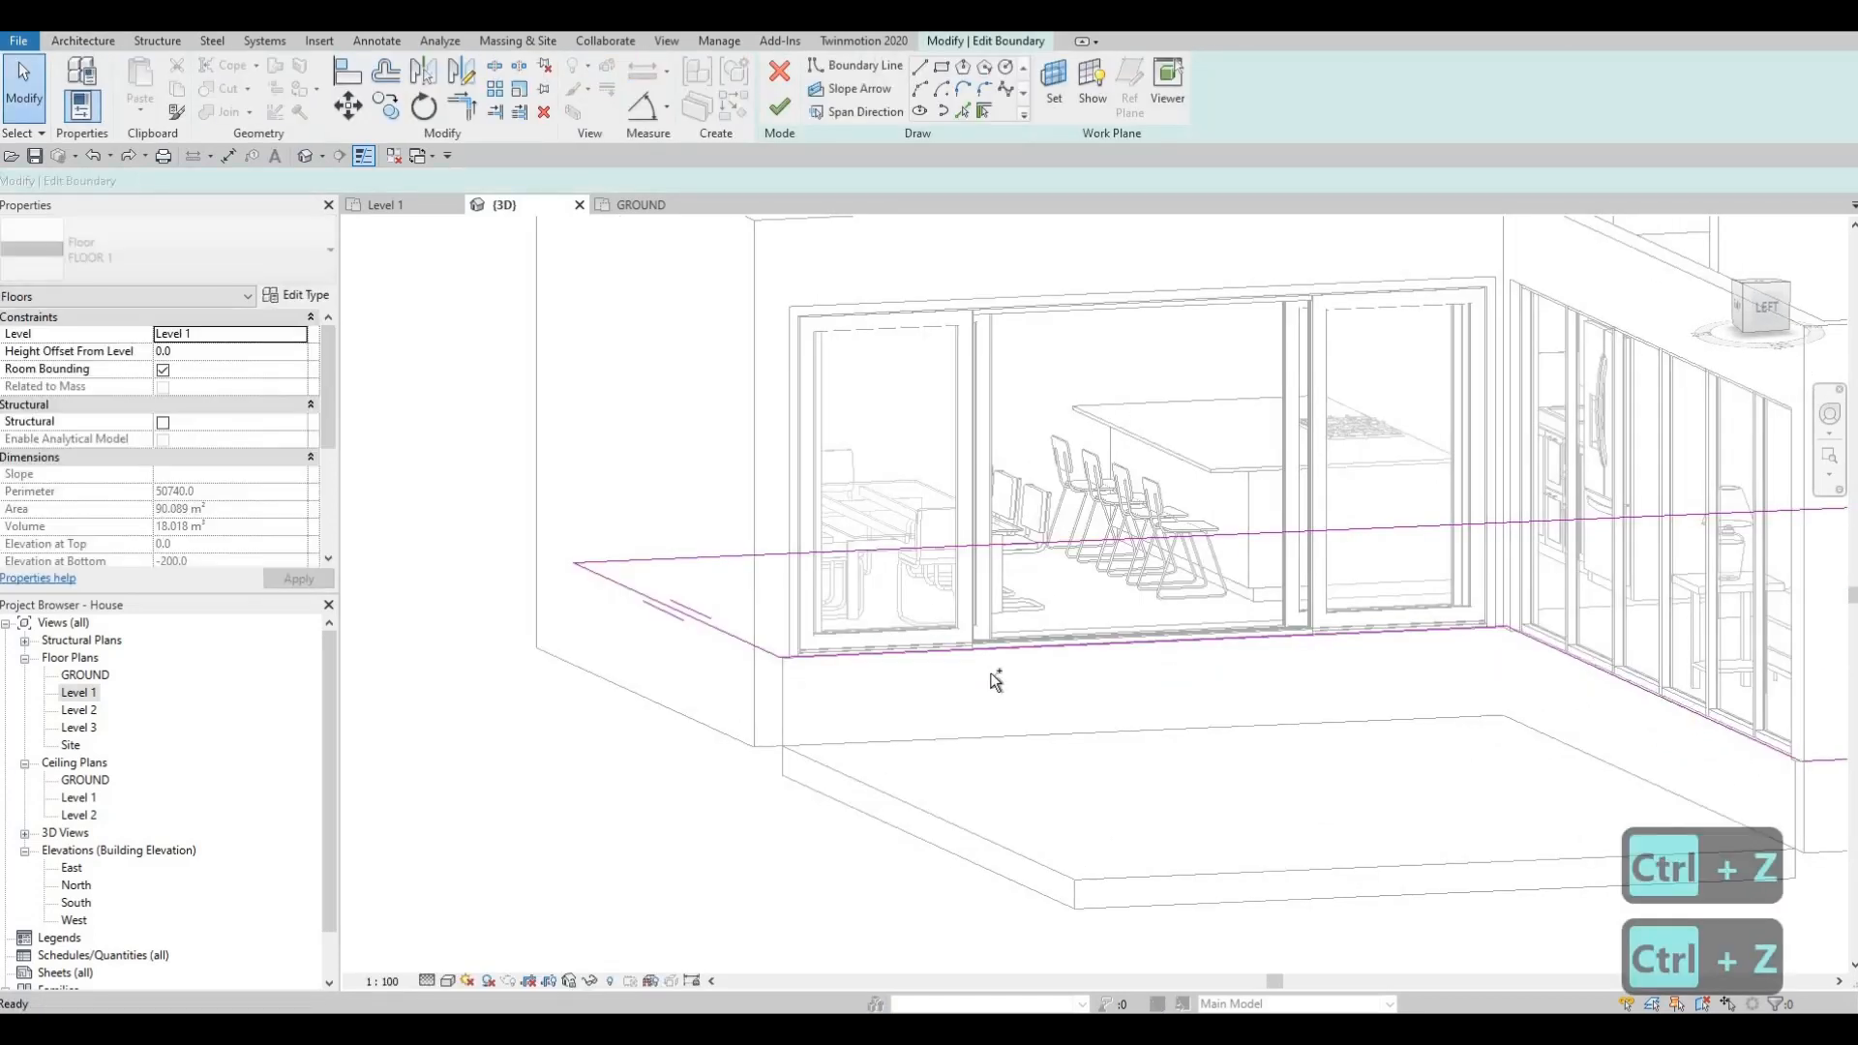
pyautogui.hotkey('ctrl', 'z')
pyautogui.hotkey('ctrl', 'z')
pyautogui.hotkey('ctrl', 'z')
pyautogui.hotkey('ctrl', 'z')
pyautogui.hotkey('ctrl', 'z')
pyautogui.hotkey('ctrl', 'z')
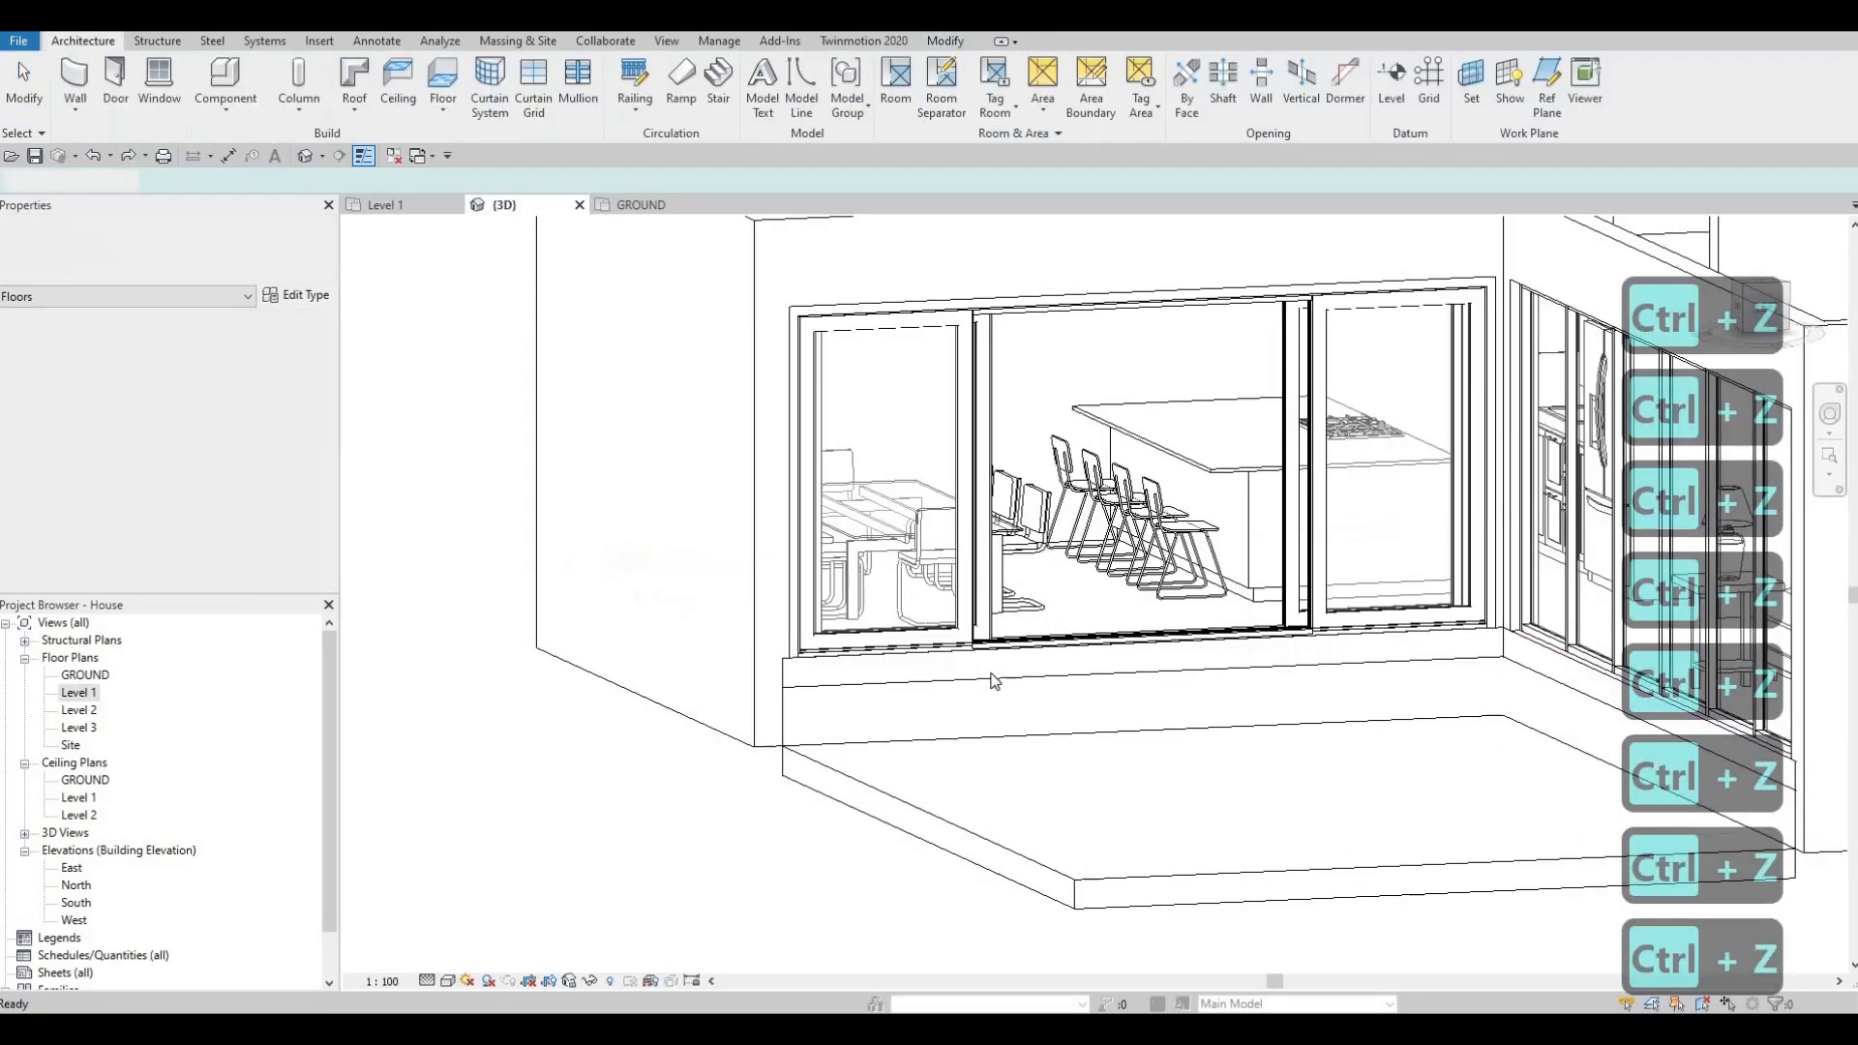
pyautogui.hotkey('ctrl', 'z')
# Trim the long outer exterior wall to a corner with the glazed living-room wall, removing its stretch along the grass area.
pyautogui.keyDown('shift'); pyautogui.moveTo(1028, 813); pyautogui.dragTo(1214, 769, button='middle'); pyautogui.keyUp('shift')
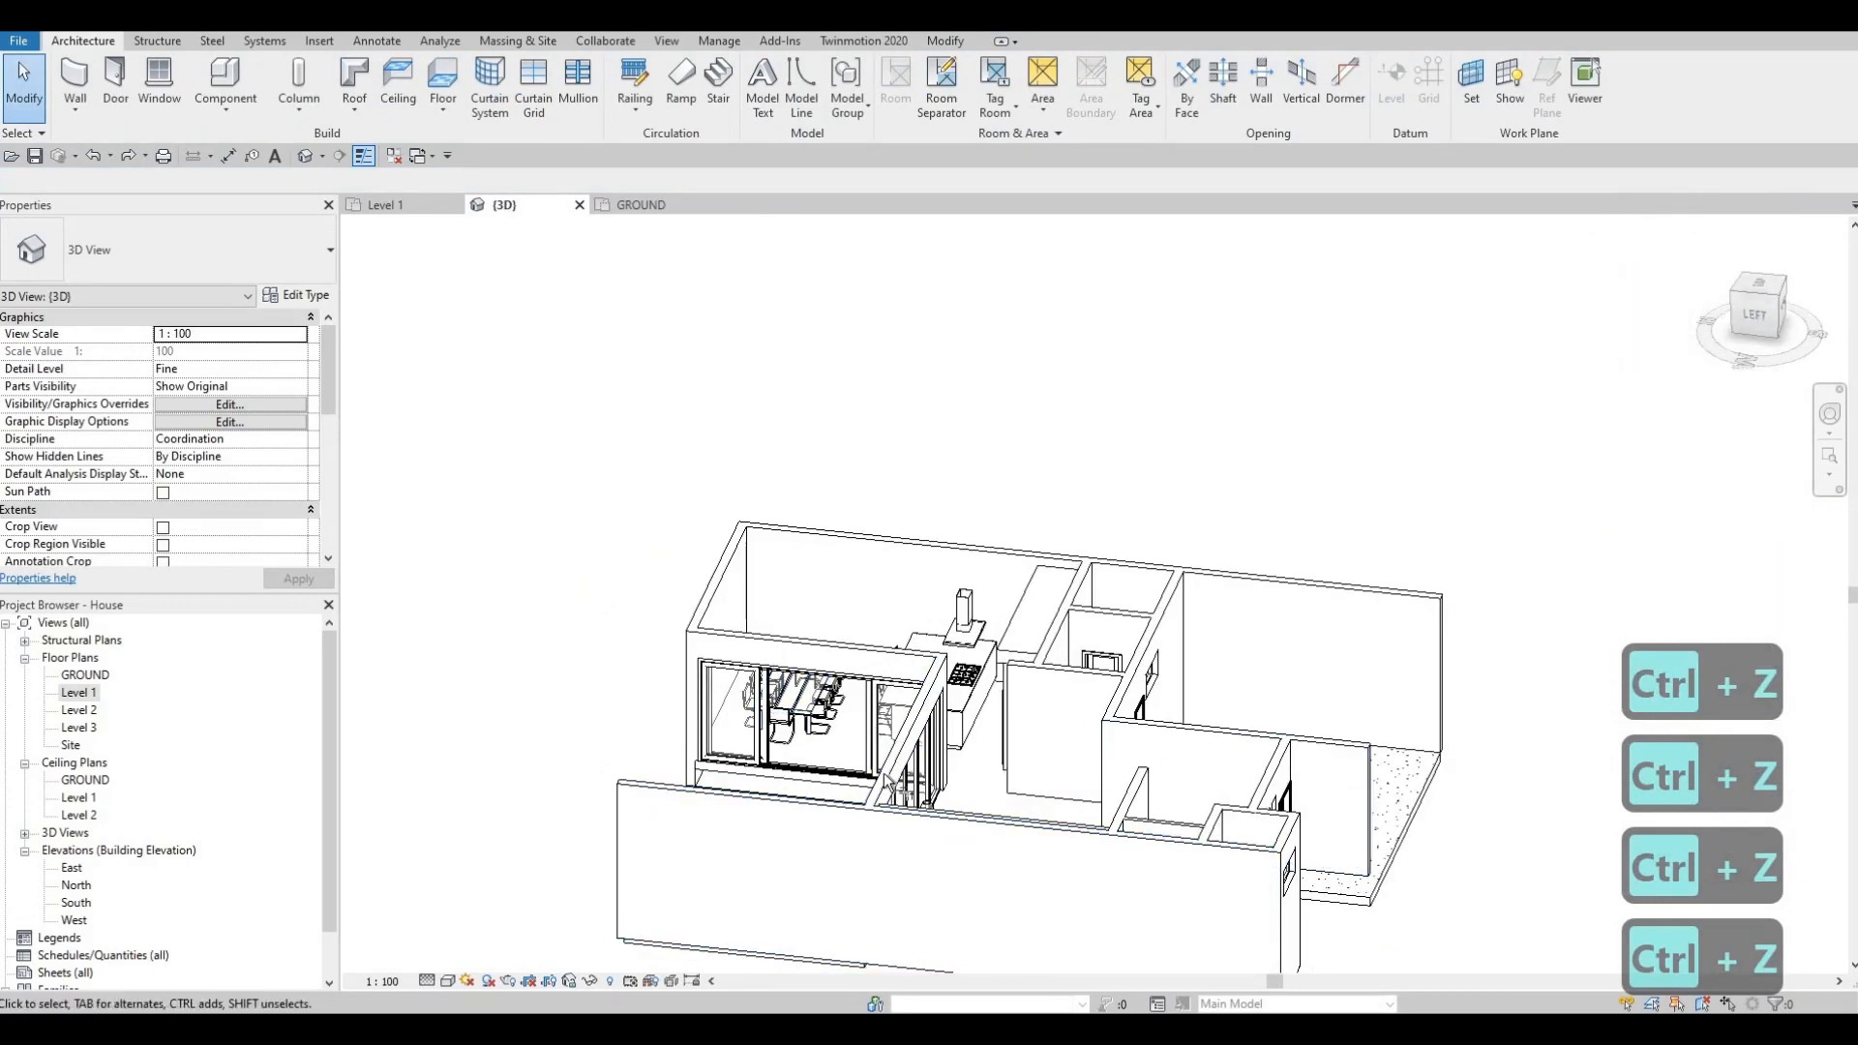
pyautogui.click(883, 830)
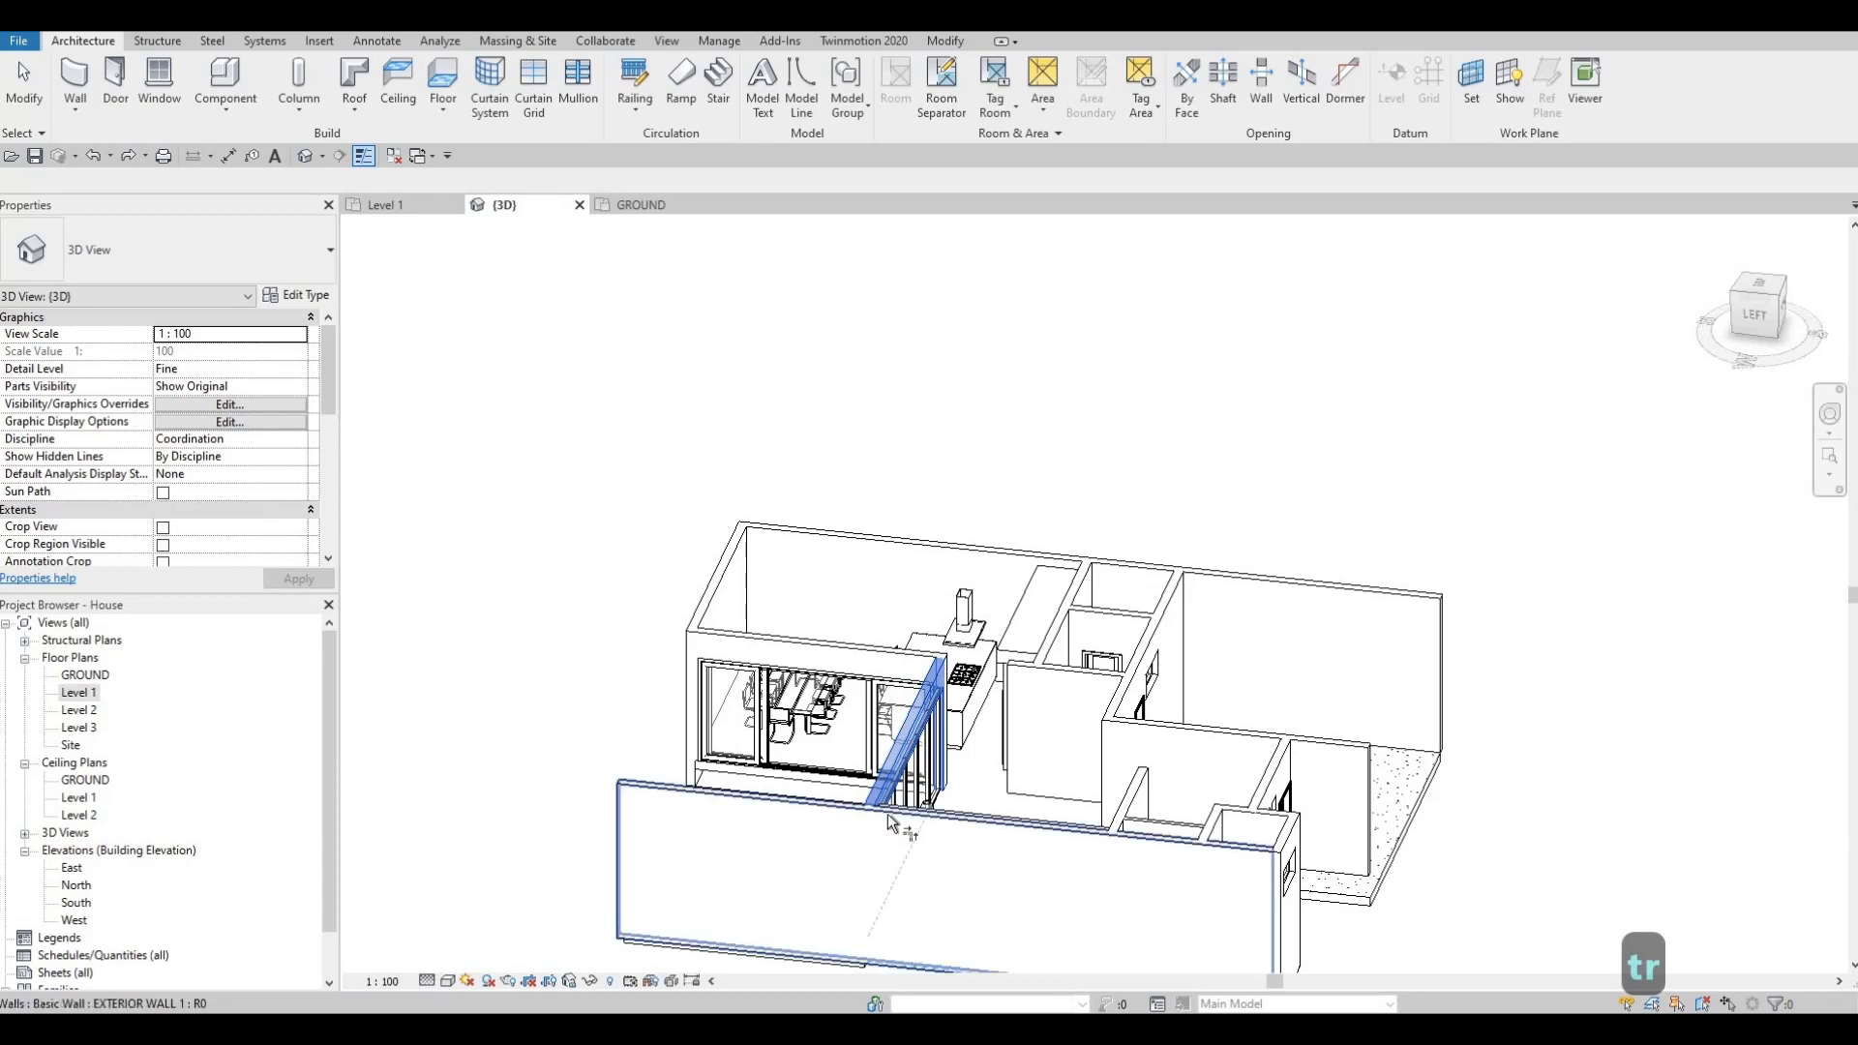
pyautogui.click(987, 849)
pyautogui.press('Escape')
# Select the sliding-door wall and the glazed living-room wall in 3D and set their base constraint to GROUND.
pyautogui.keyDown('shift'); pyautogui.moveTo(1053, 729); pyautogui.dragTo(1200, 634, button='middle'); pyautogui.keyUp('shift')
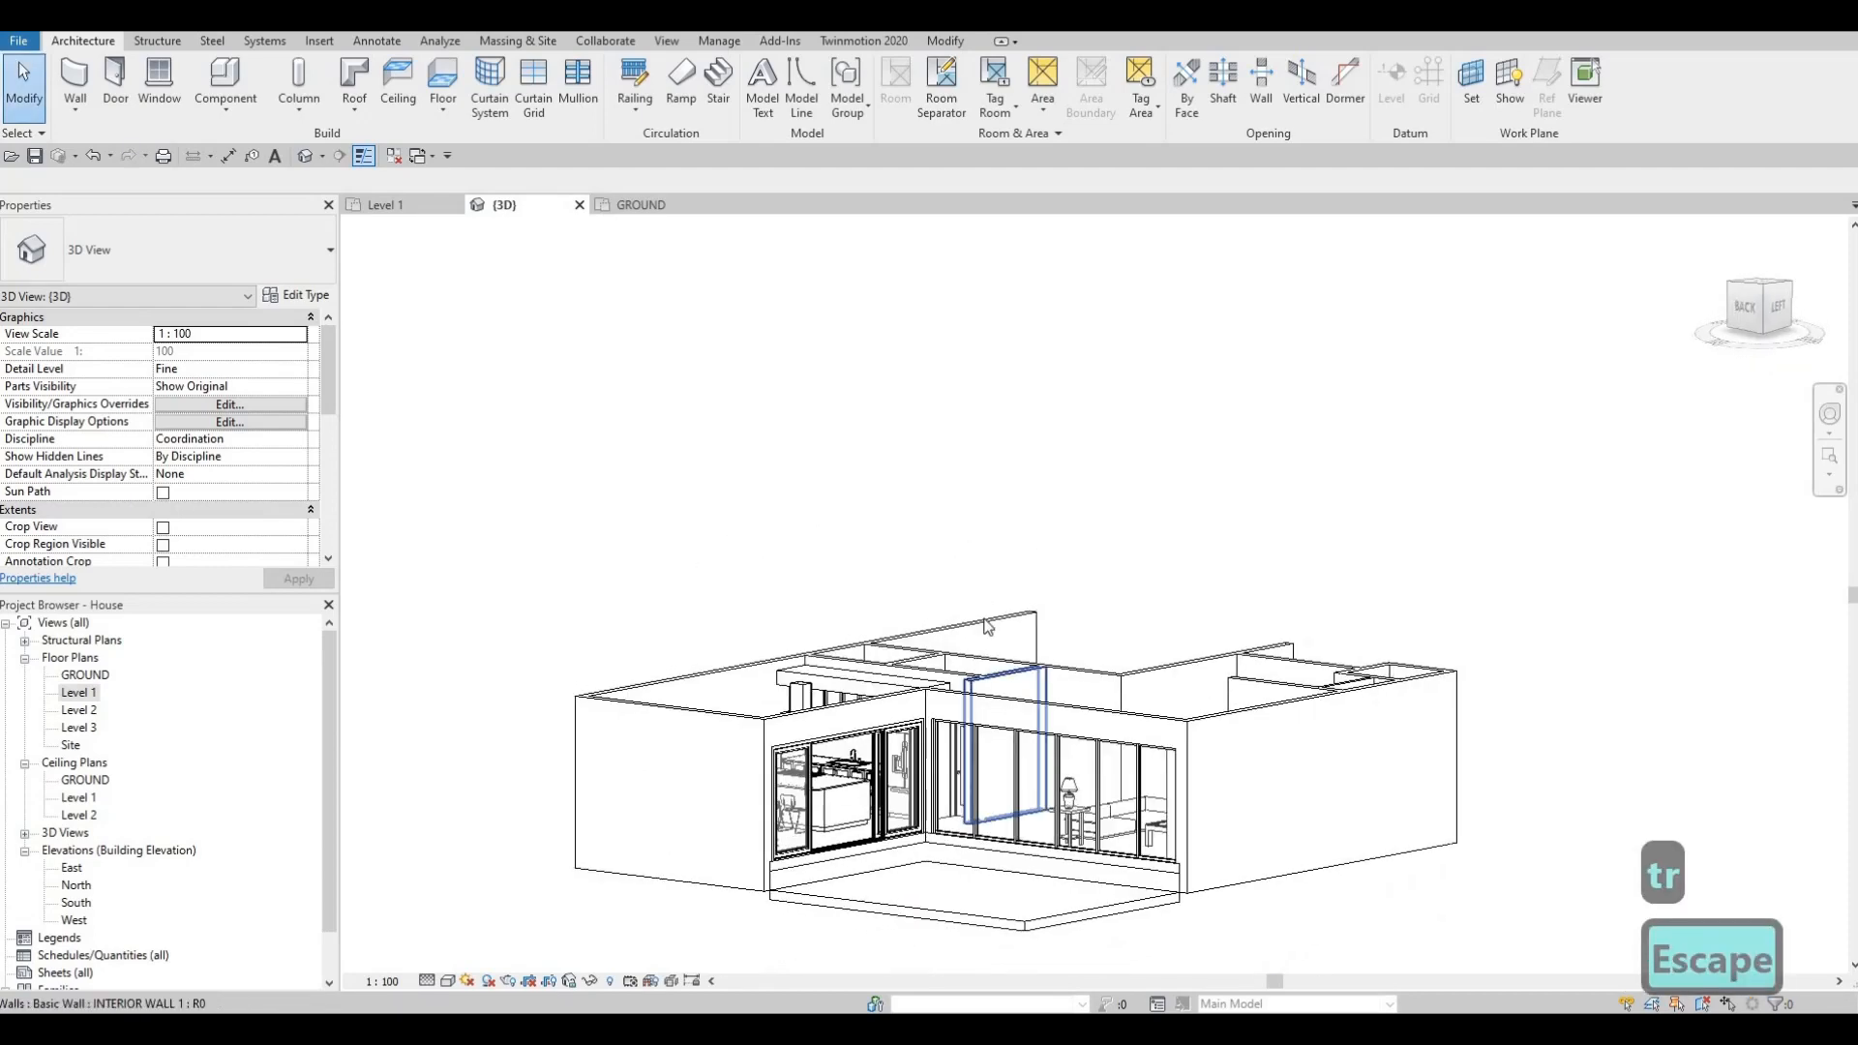
pyautogui.moveTo(987, 630); pyautogui.dragTo(988, 394, button='middle')
pyautogui.scroll(3, 1004, 616)
pyautogui.scroll(1, 1489, 624)
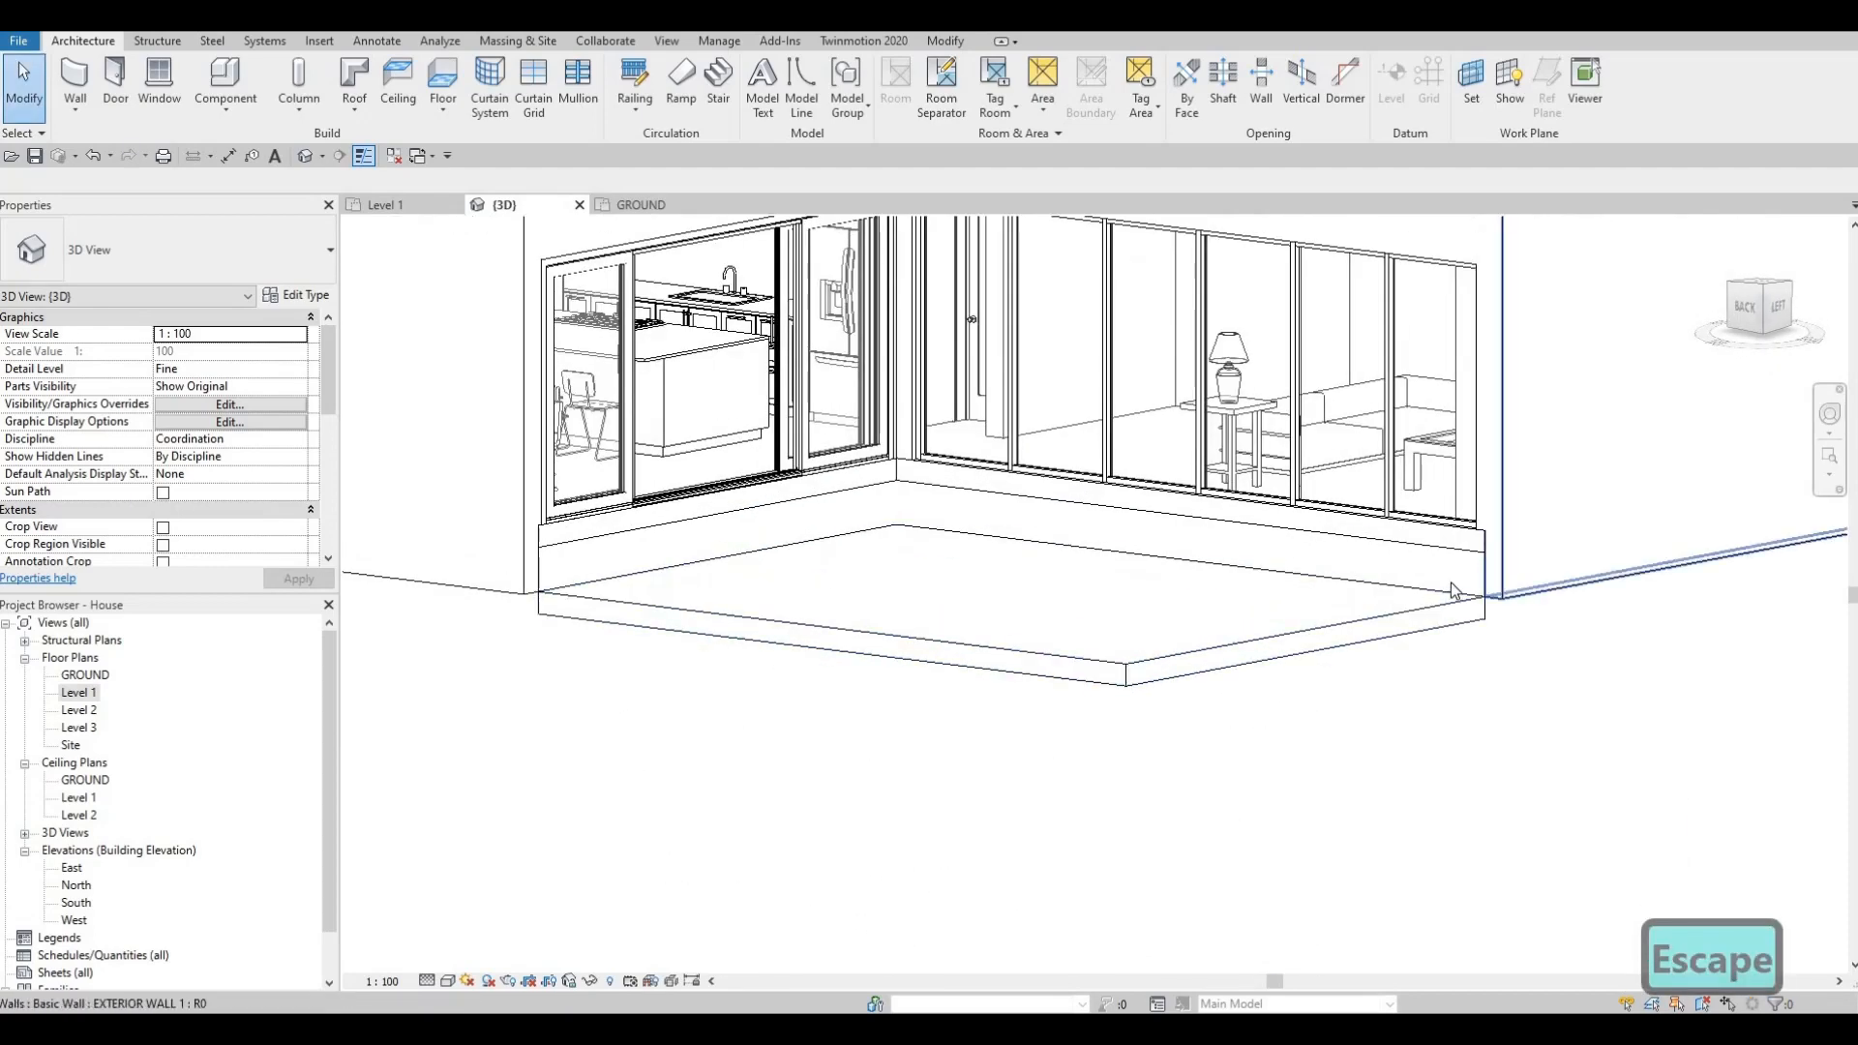
pyautogui.scroll(-2, 1403, 425)
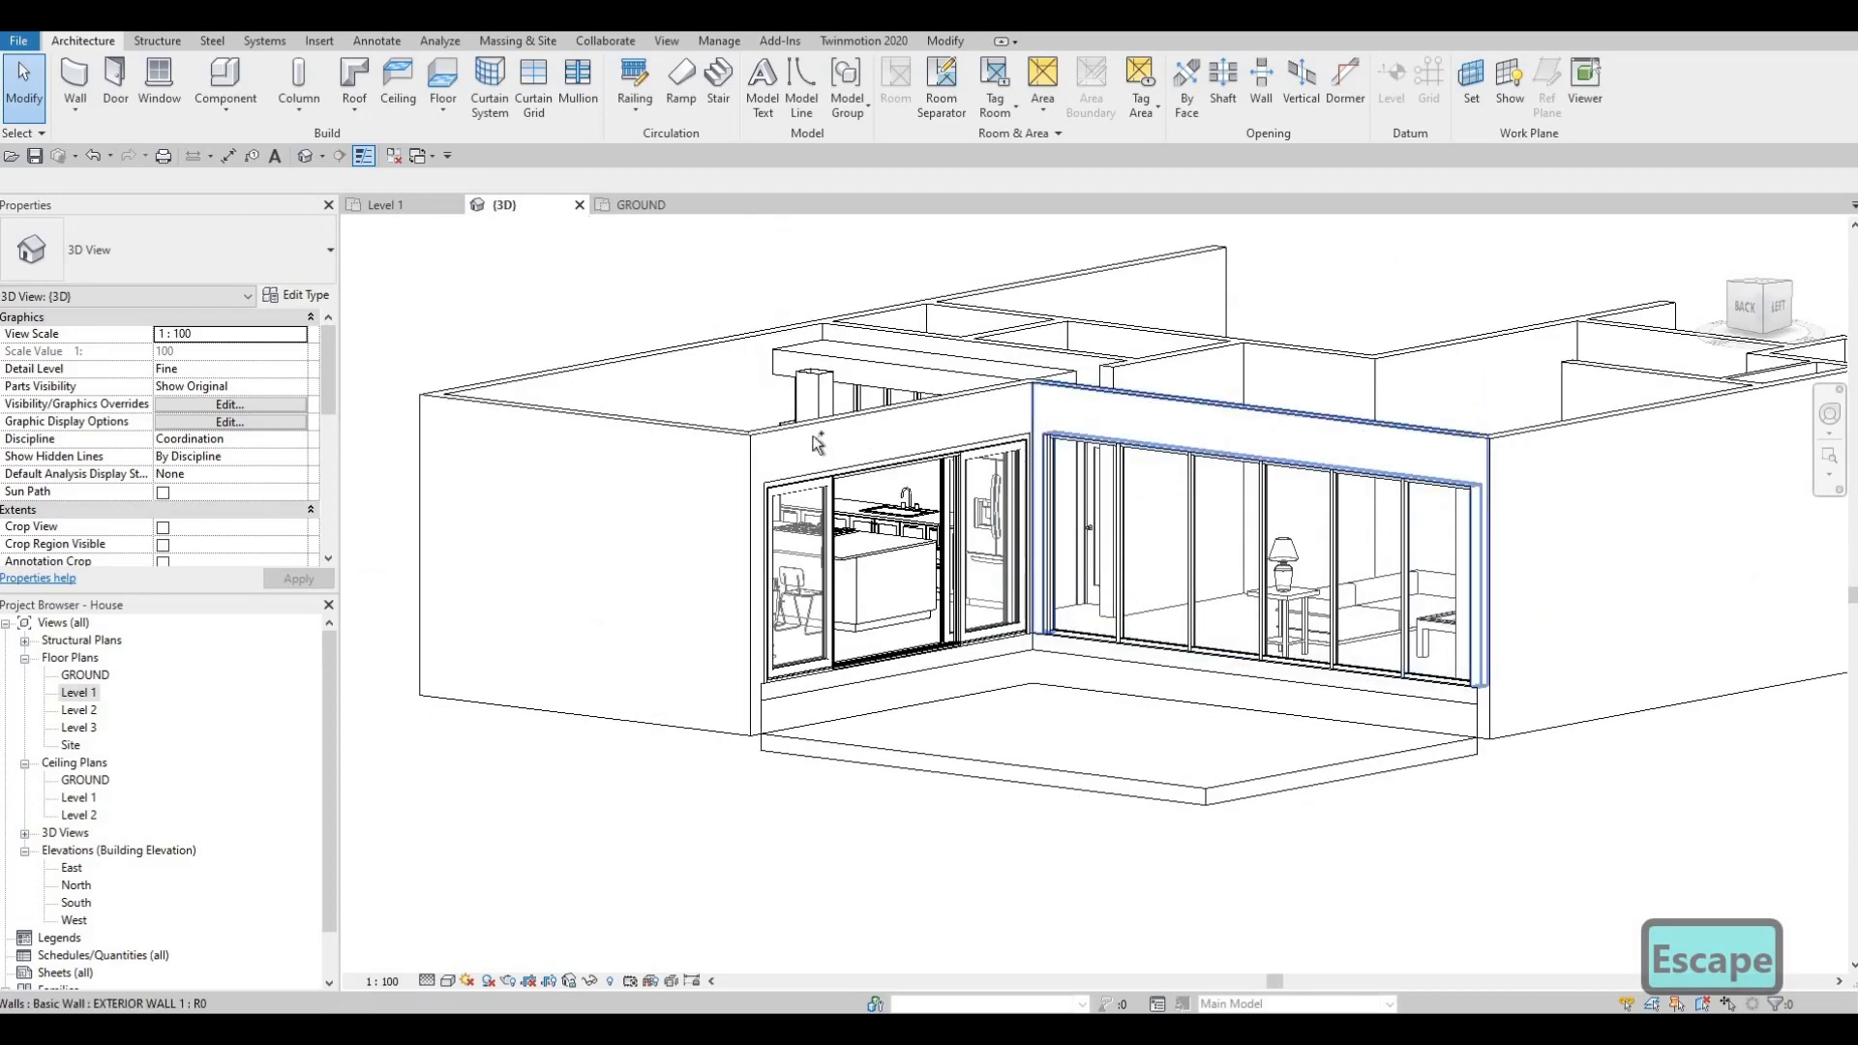
pyautogui.click(1123, 511)
pyautogui.keyDown('ctrl'); pyautogui.click(997, 401); pyautogui.keyUp('ctrl')
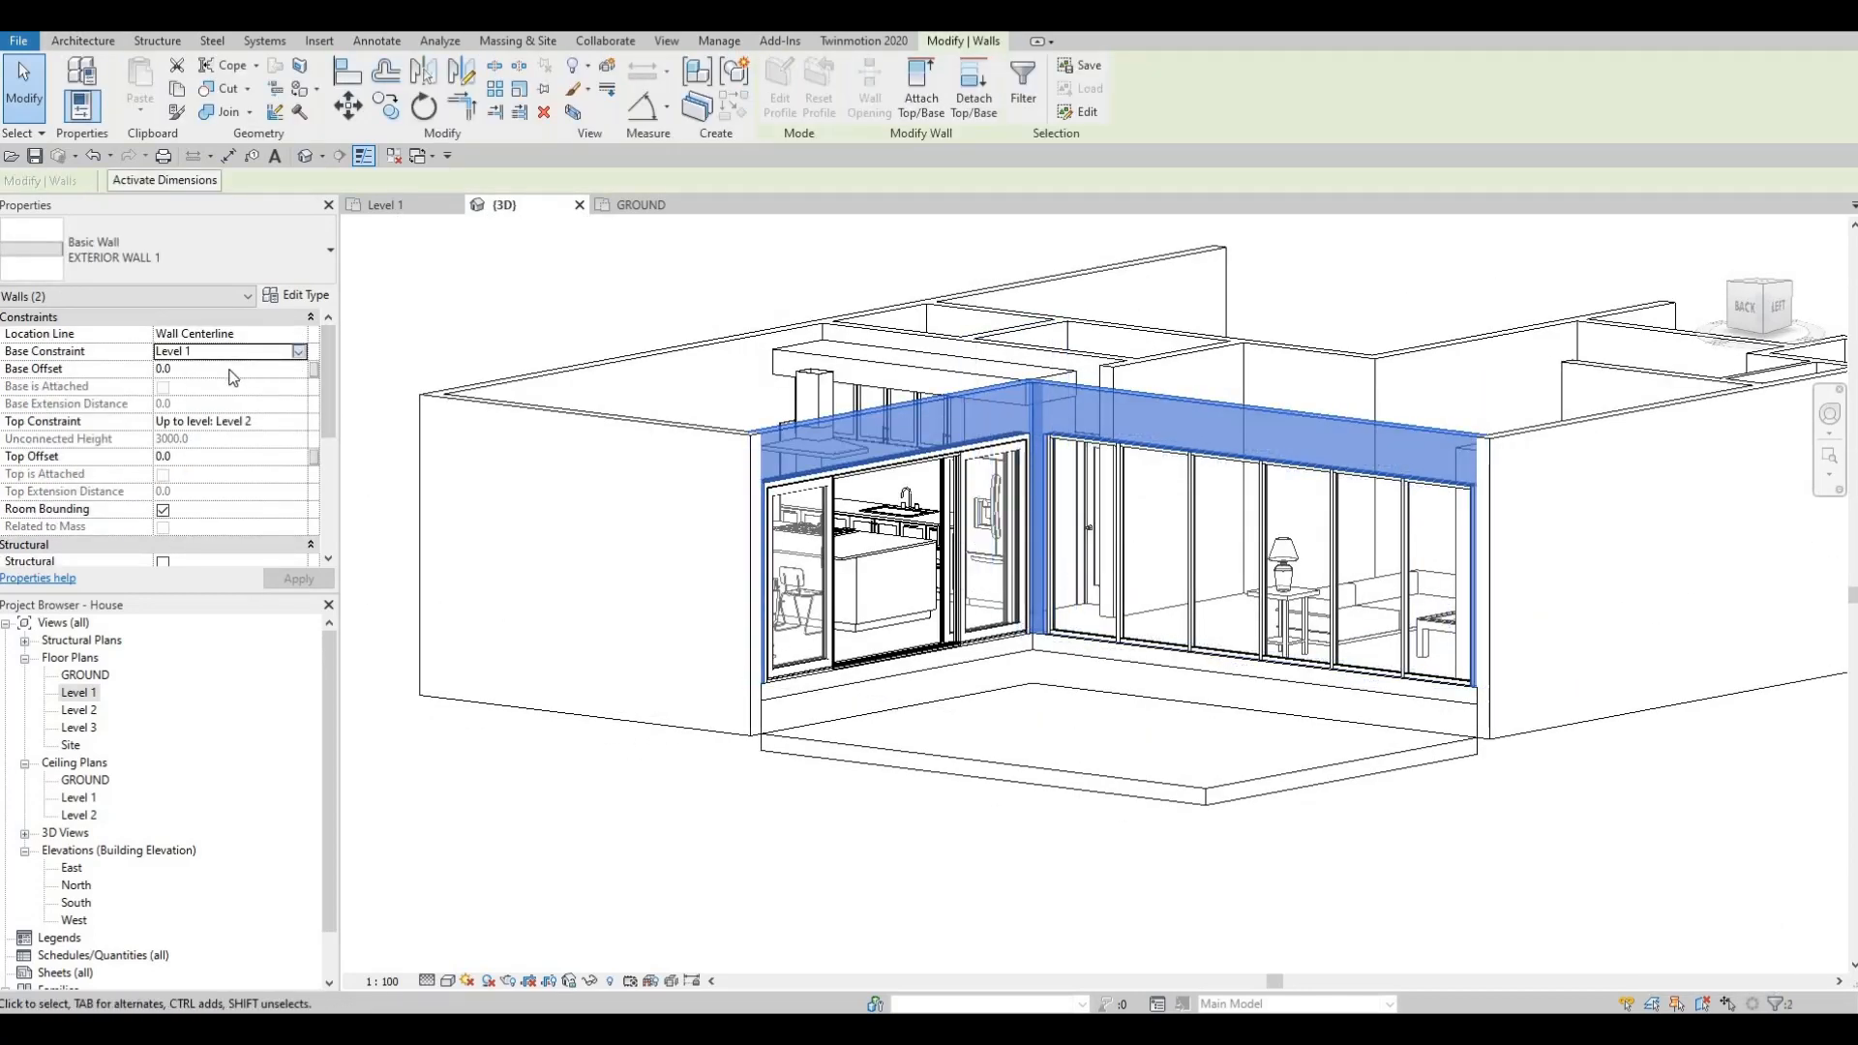
pyautogui.click(299, 351)
pyautogui.click(194, 369)
pyautogui.click(299, 579)
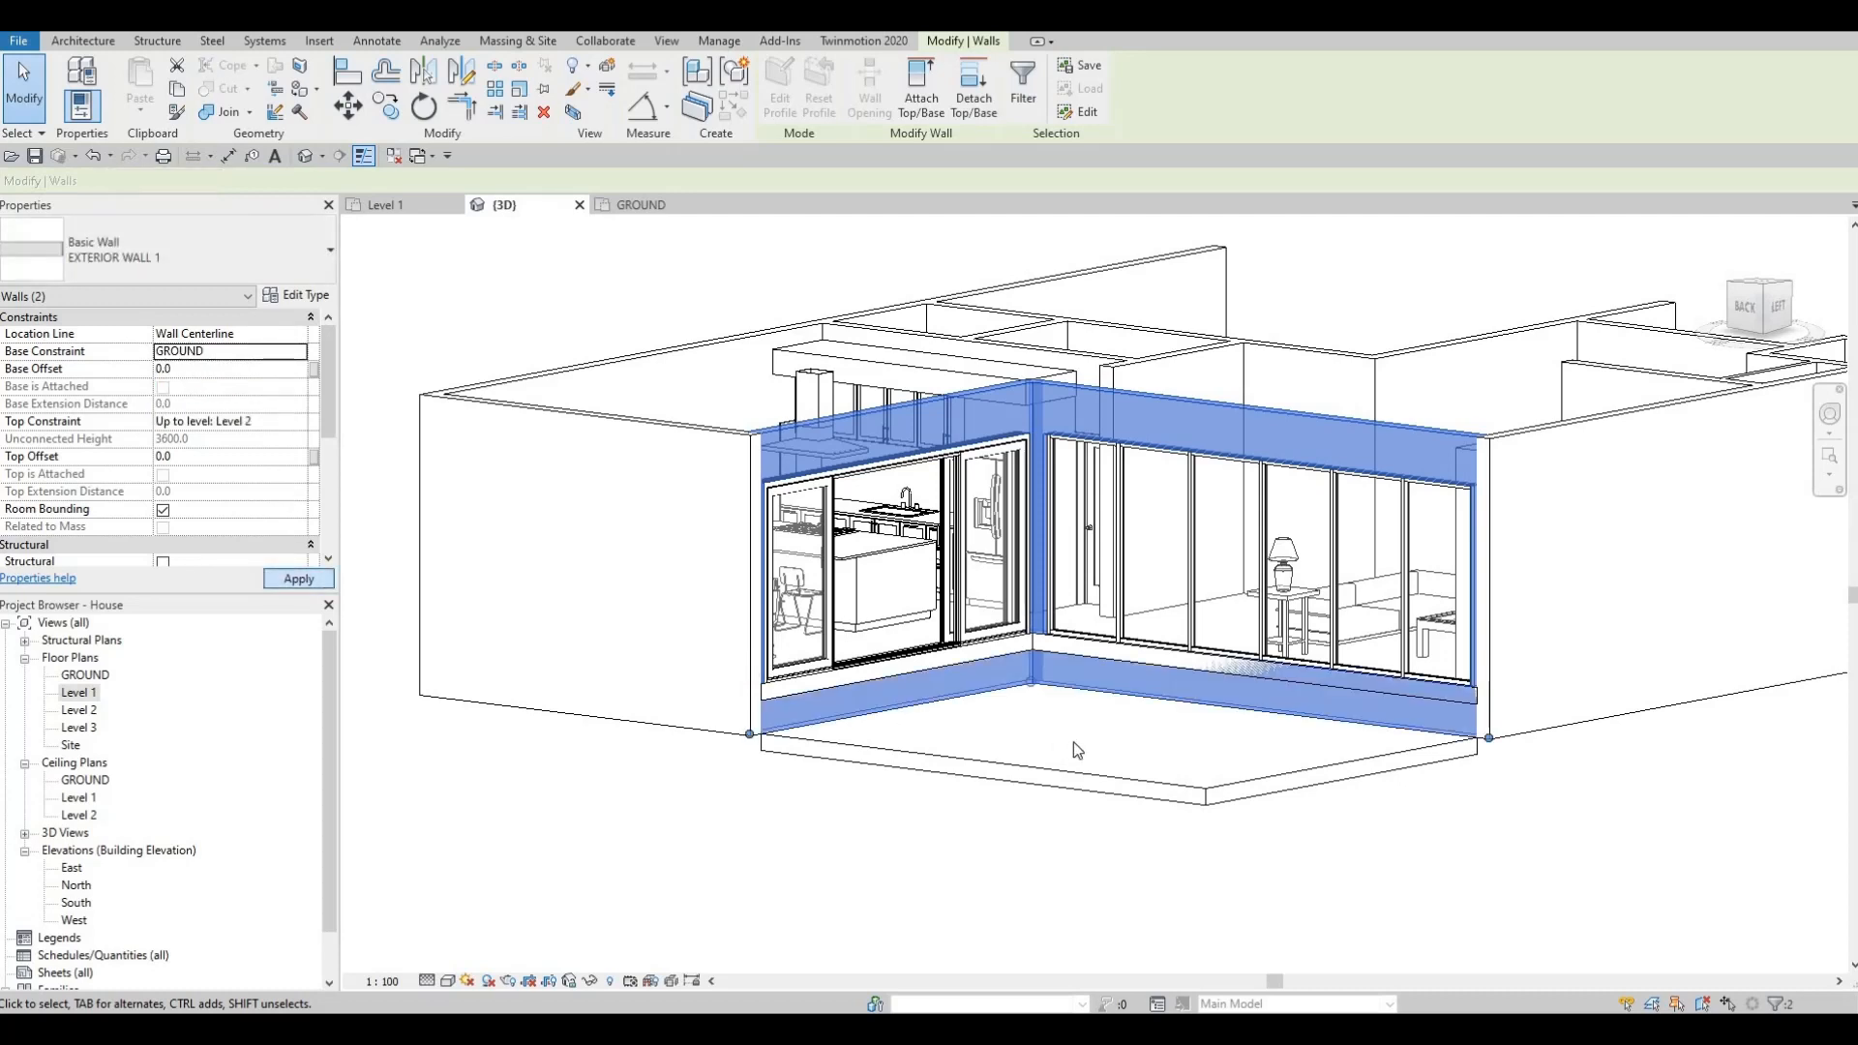
pyautogui.press('Escape')
pyautogui.press('Escape')
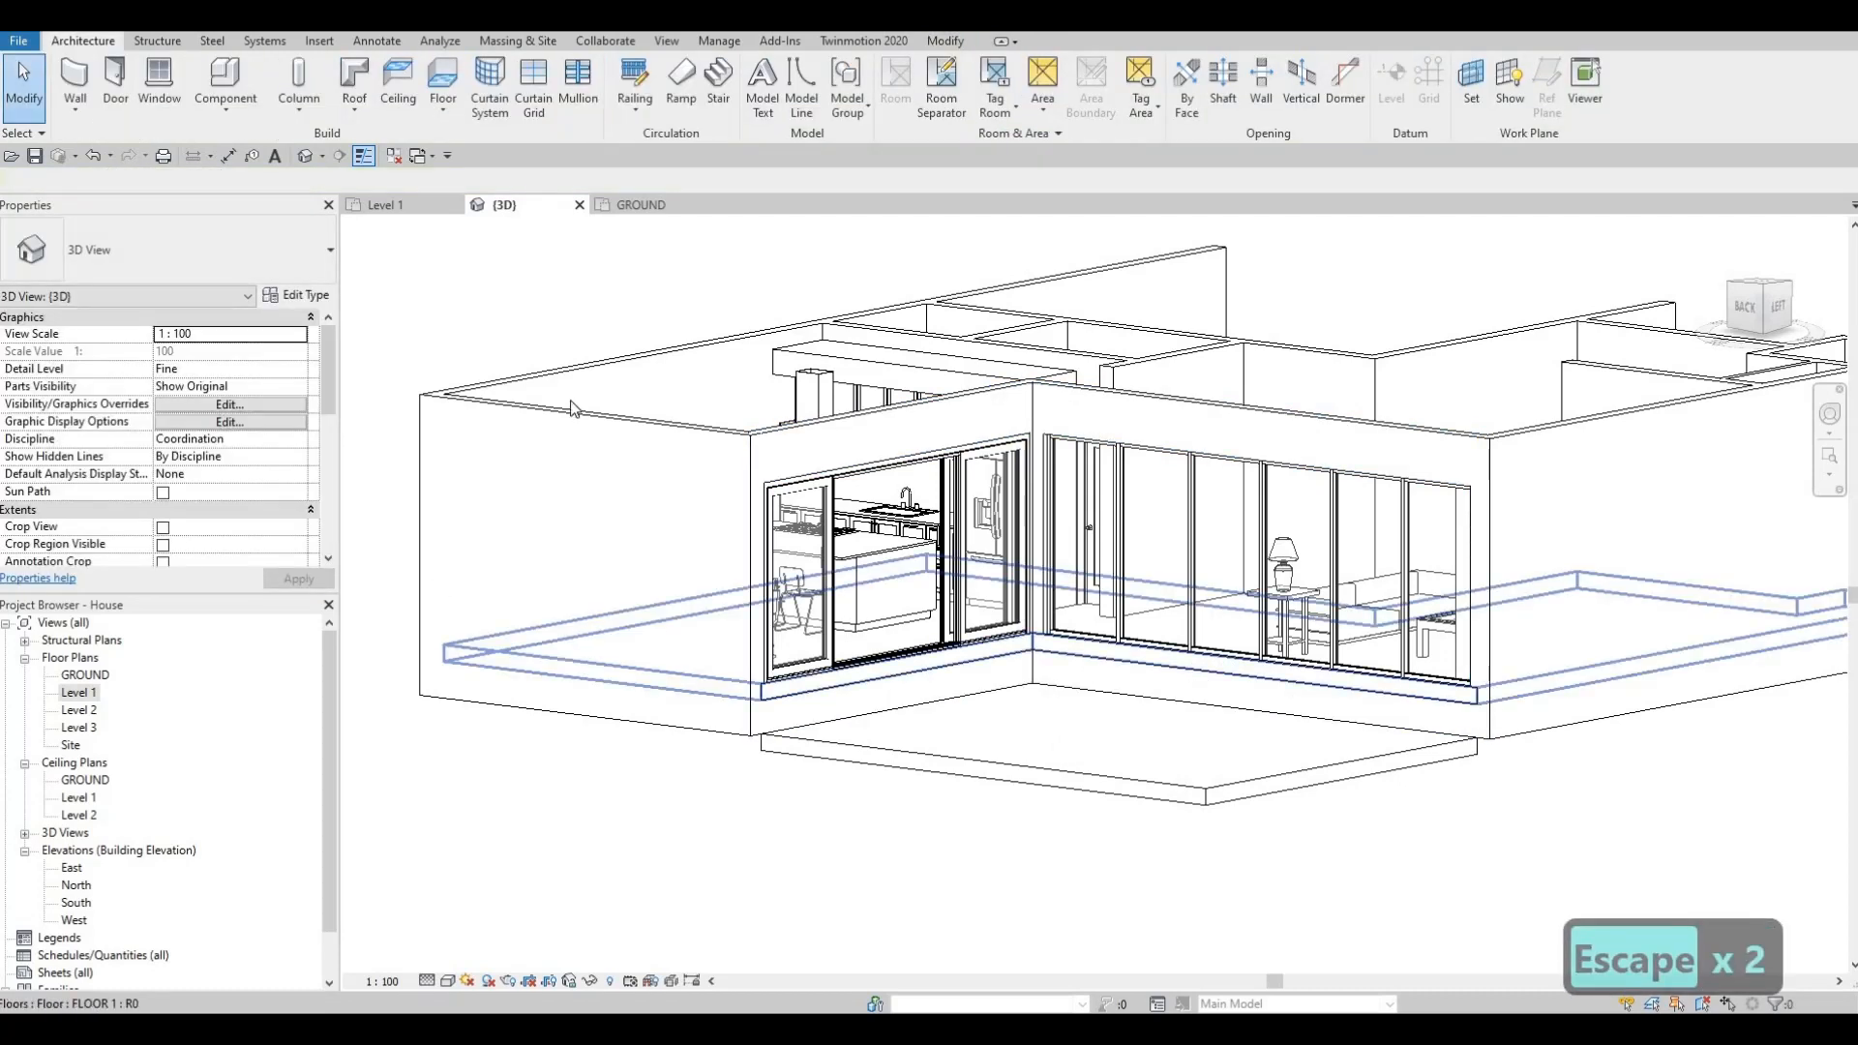
# Edit FLOOR 1's boundary in the Level 1 plan and nudge the sliding-door edge three increments towards the dining area.
pyautogui.click(571, 408)
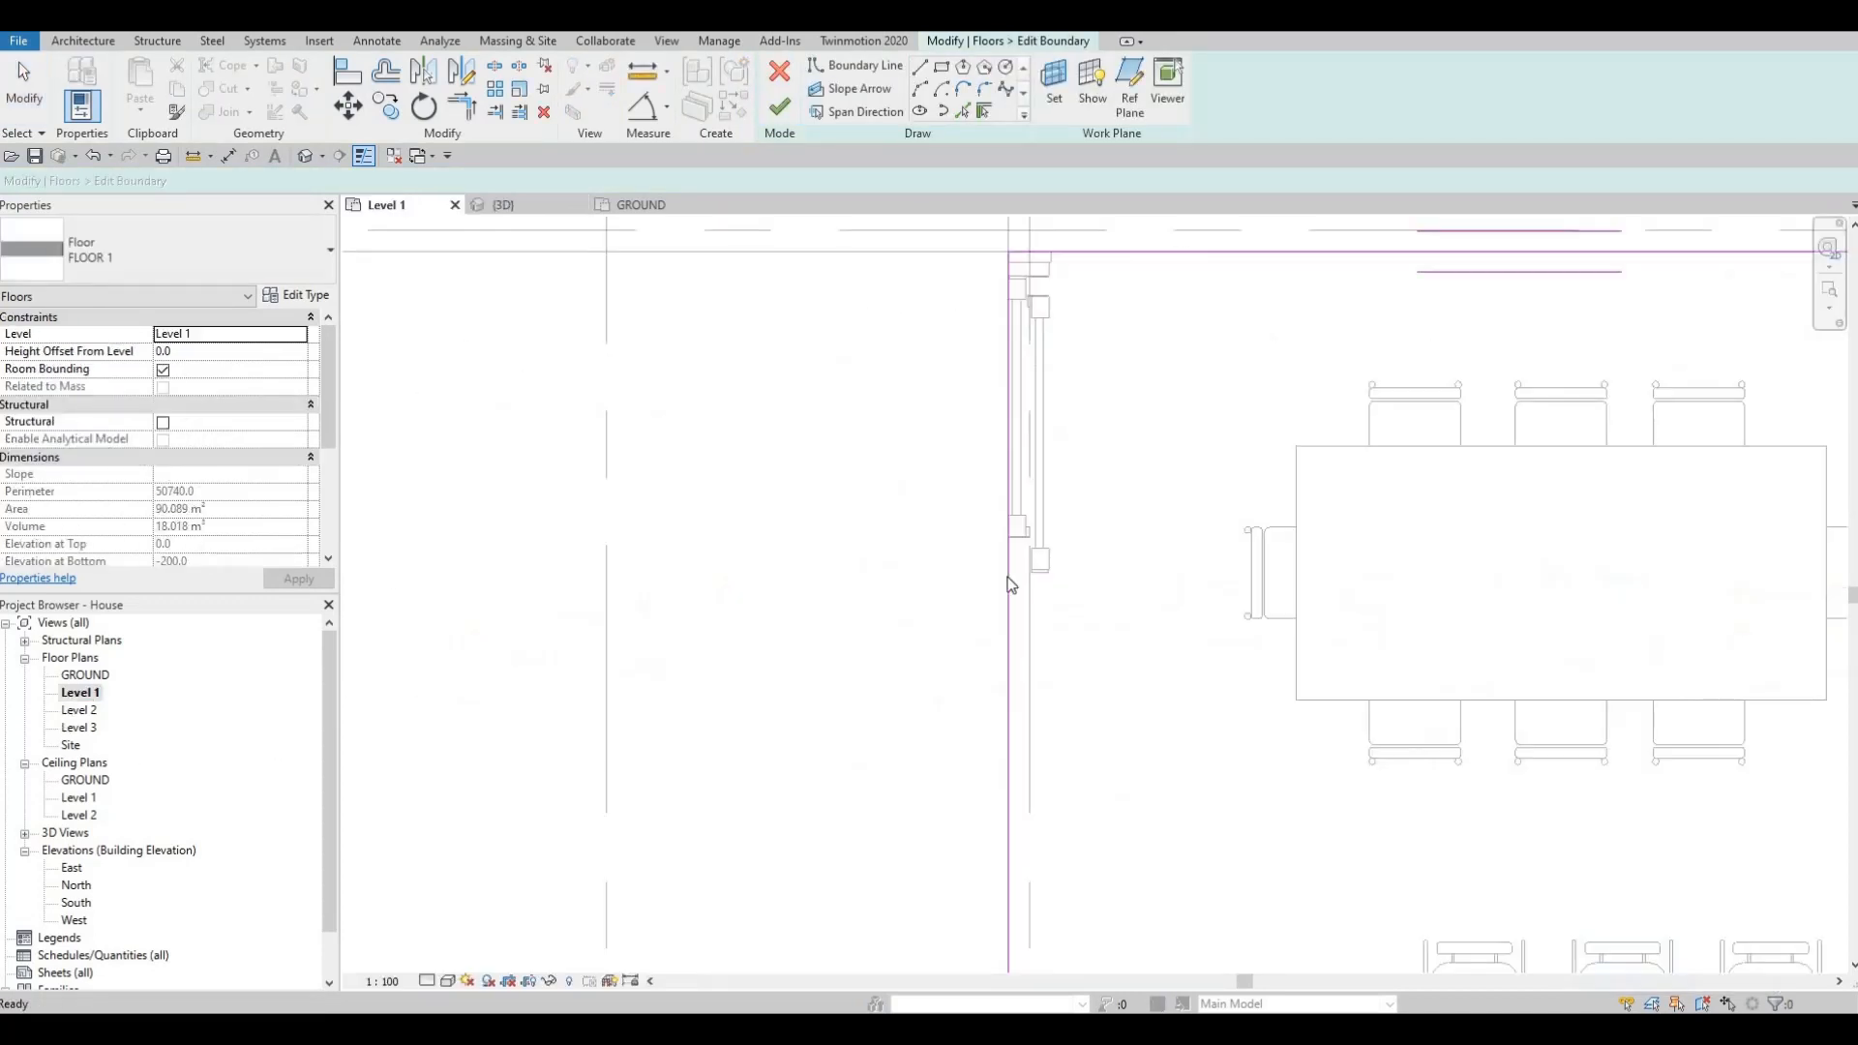
pyautogui.click(1008, 586)
pyautogui.press('Right')
pyautogui.press('Right')
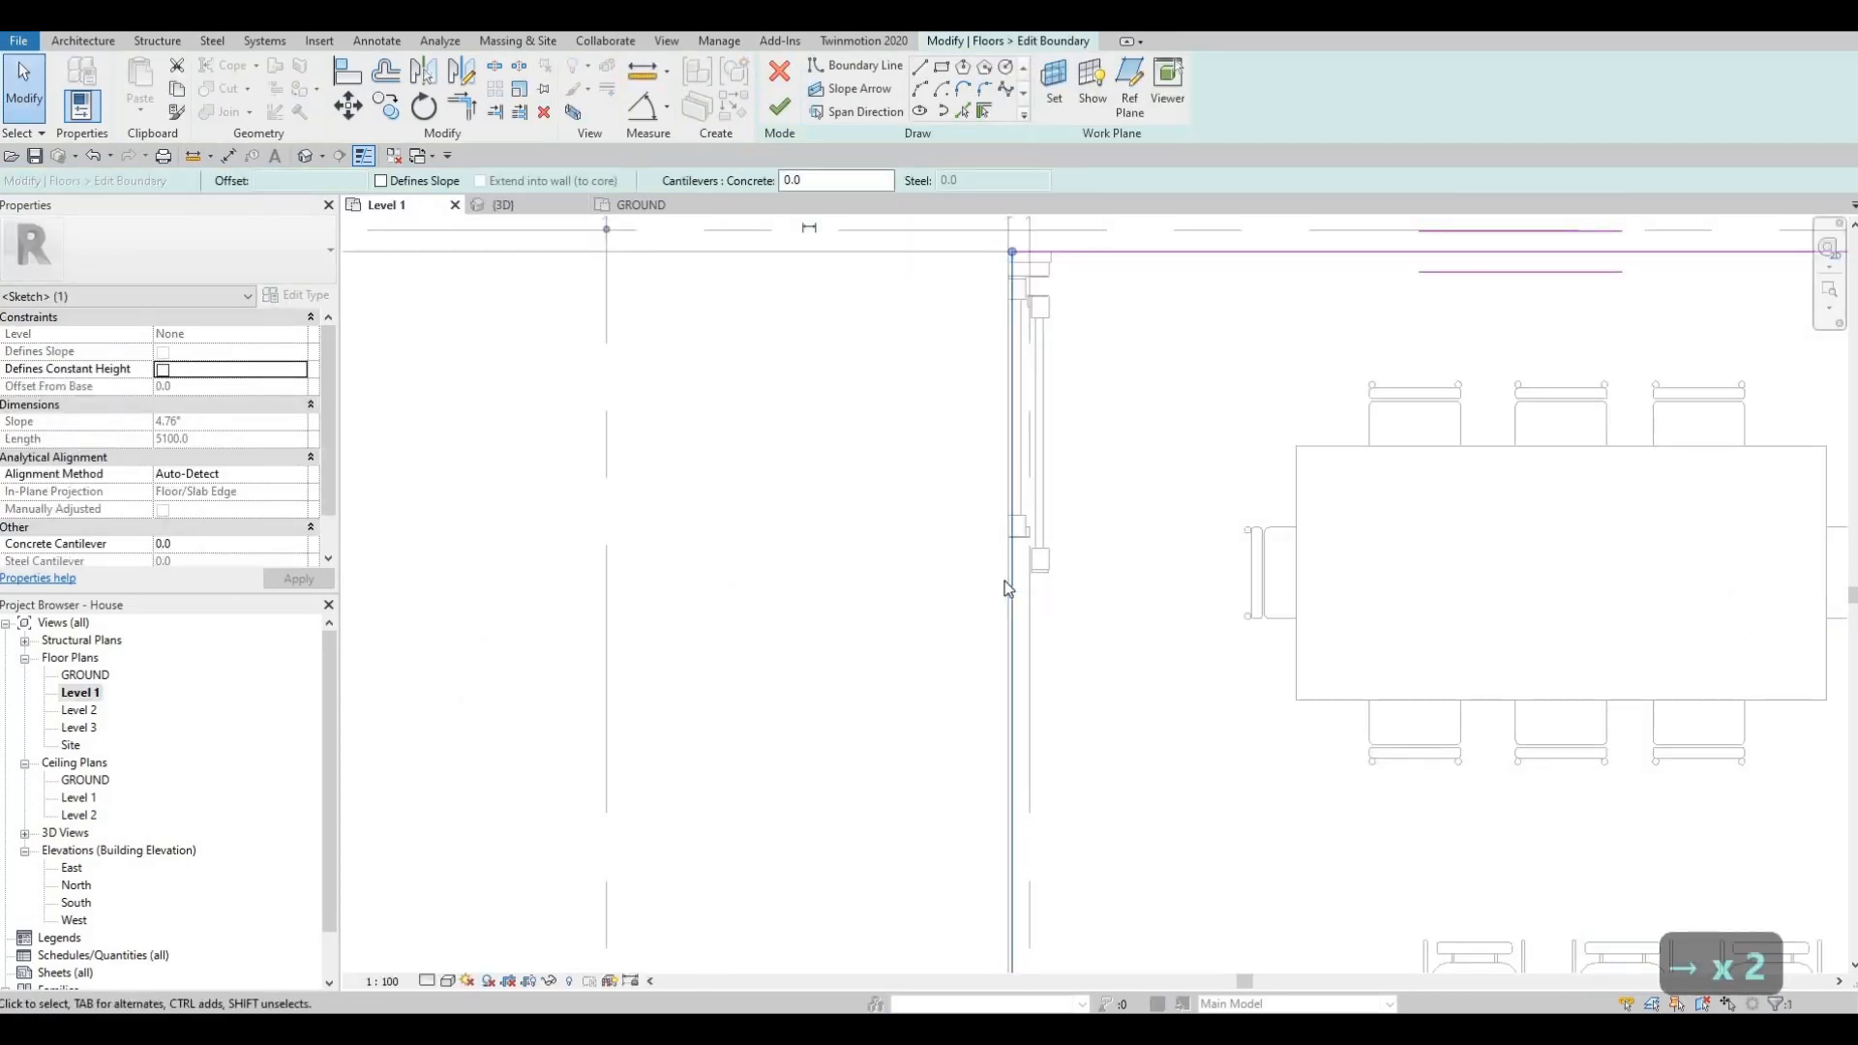
pyautogui.press('Right')
# Nudge FLOOR 1's boundary edge along the glazed wall two increments towards the living room and finish the boundary edit.
pyautogui.scroll(-1, 851, 788)
pyautogui.moveTo(895, 864); pyautogui.dragTo(1078, 328, button='middle')
pyautogui.scroll(2, 941, 744)
pyautogui.click(935, 737)
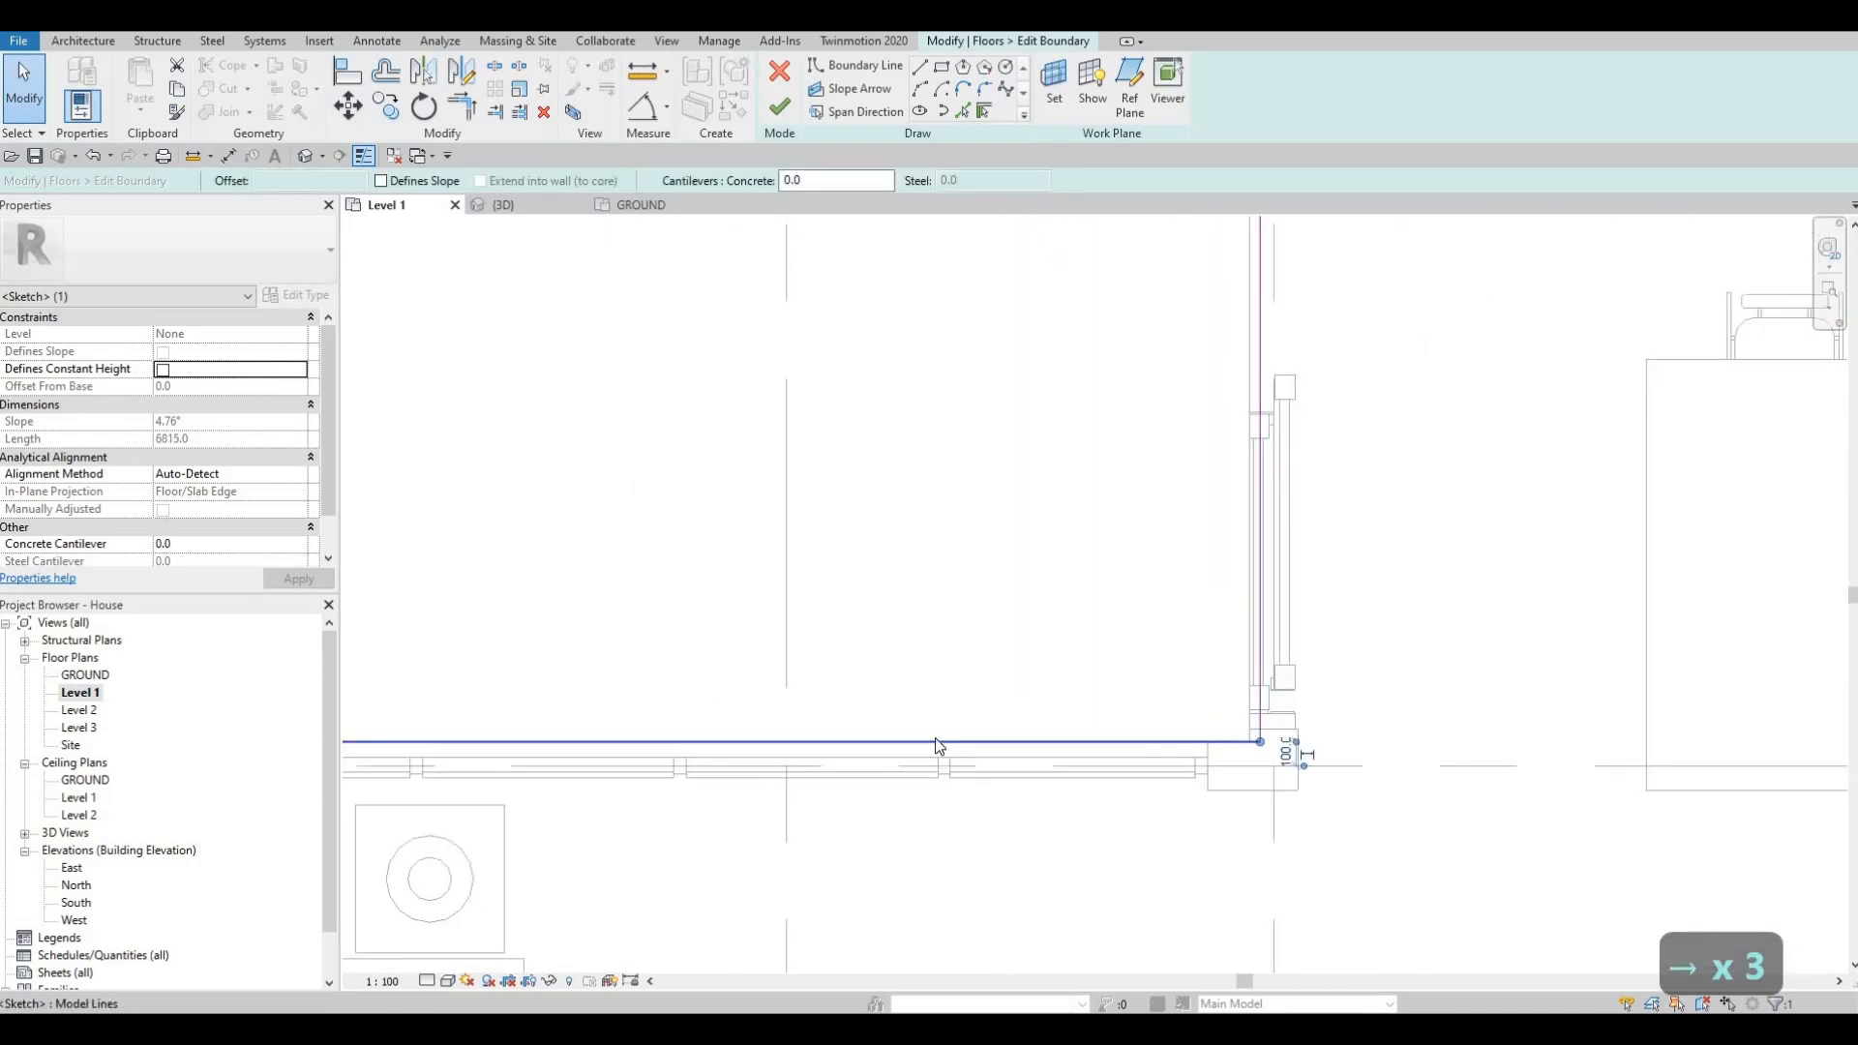
pyautogui.press('Down')
pyautogui.press('Down')
pyautogui.press('Escape')
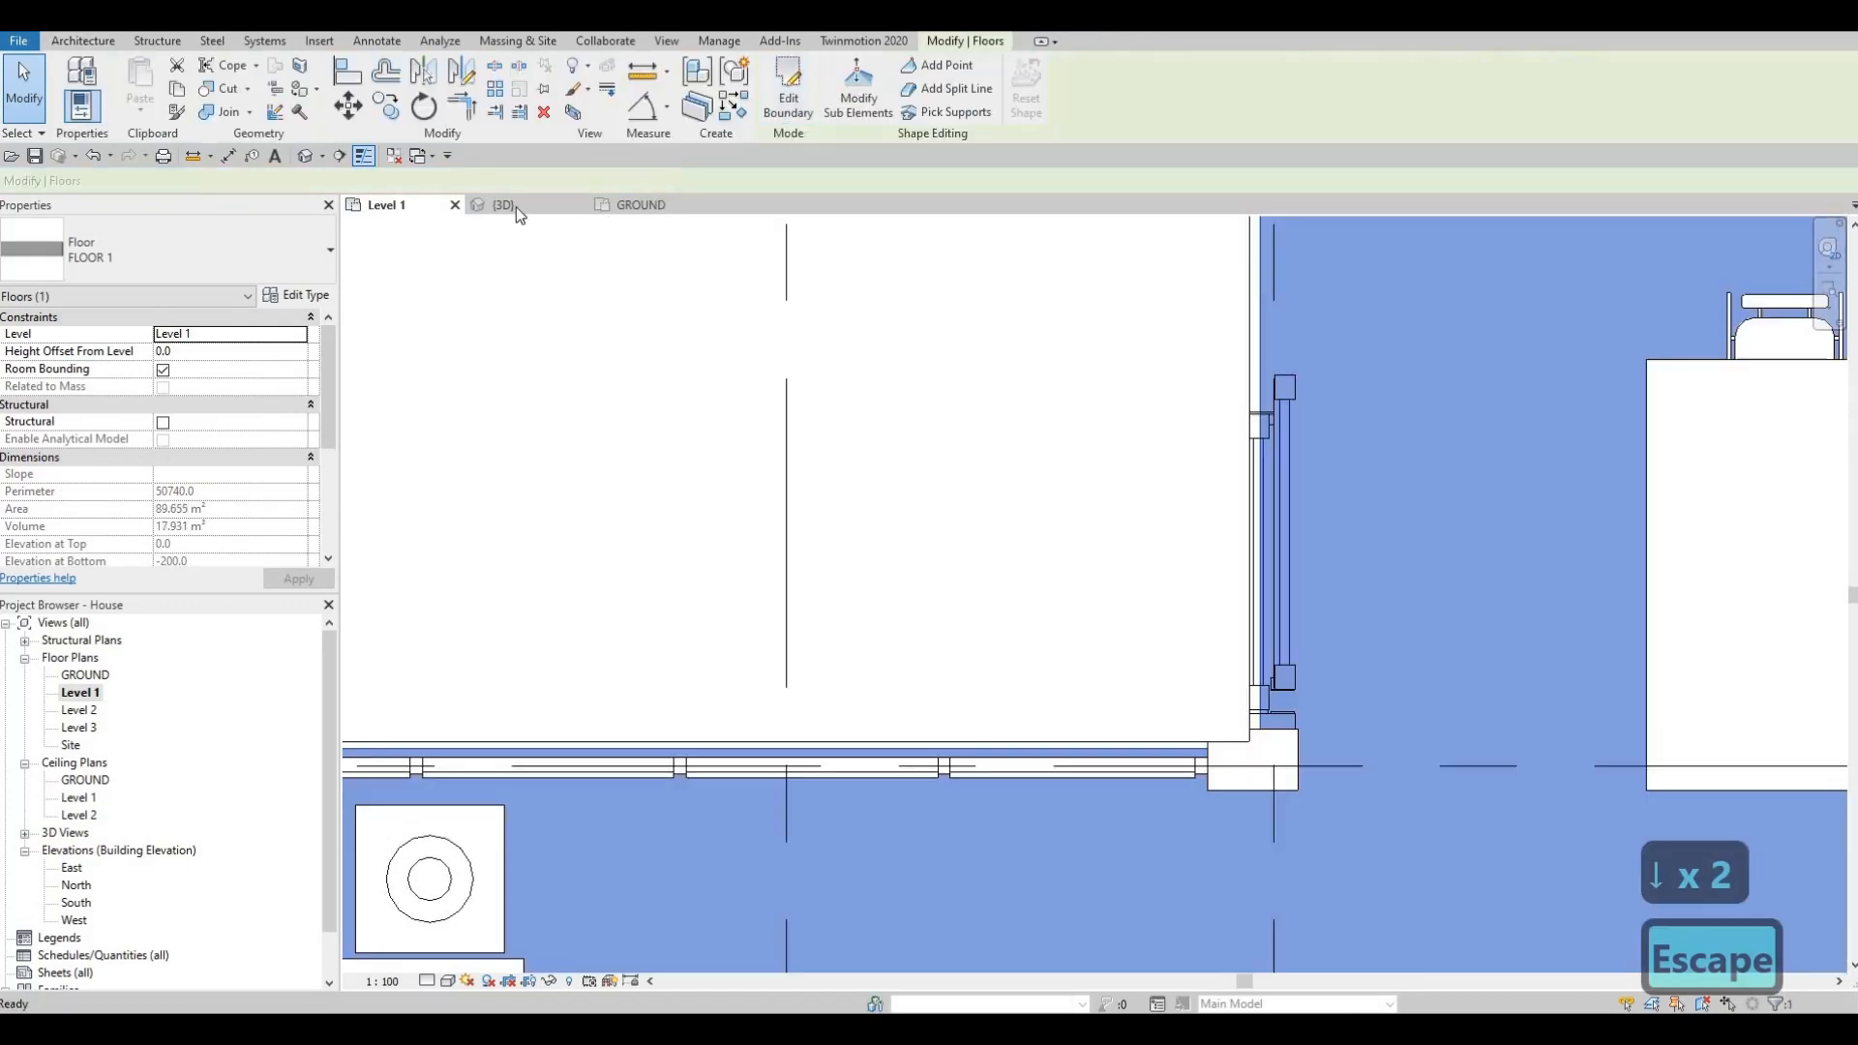
# Examine the walls and floor around the grass area in 3D, and review the whole Level 1 floor plan with its grids.
pyautogui.click(523, 205)
pyautogui.keyDown('shift'); pyautogui.moveTo(1595, 783); pyautogui.dragTo(1141, 758, button='middle'); pyautogui.keyUp('shift')
pyautogui.press('Escape')
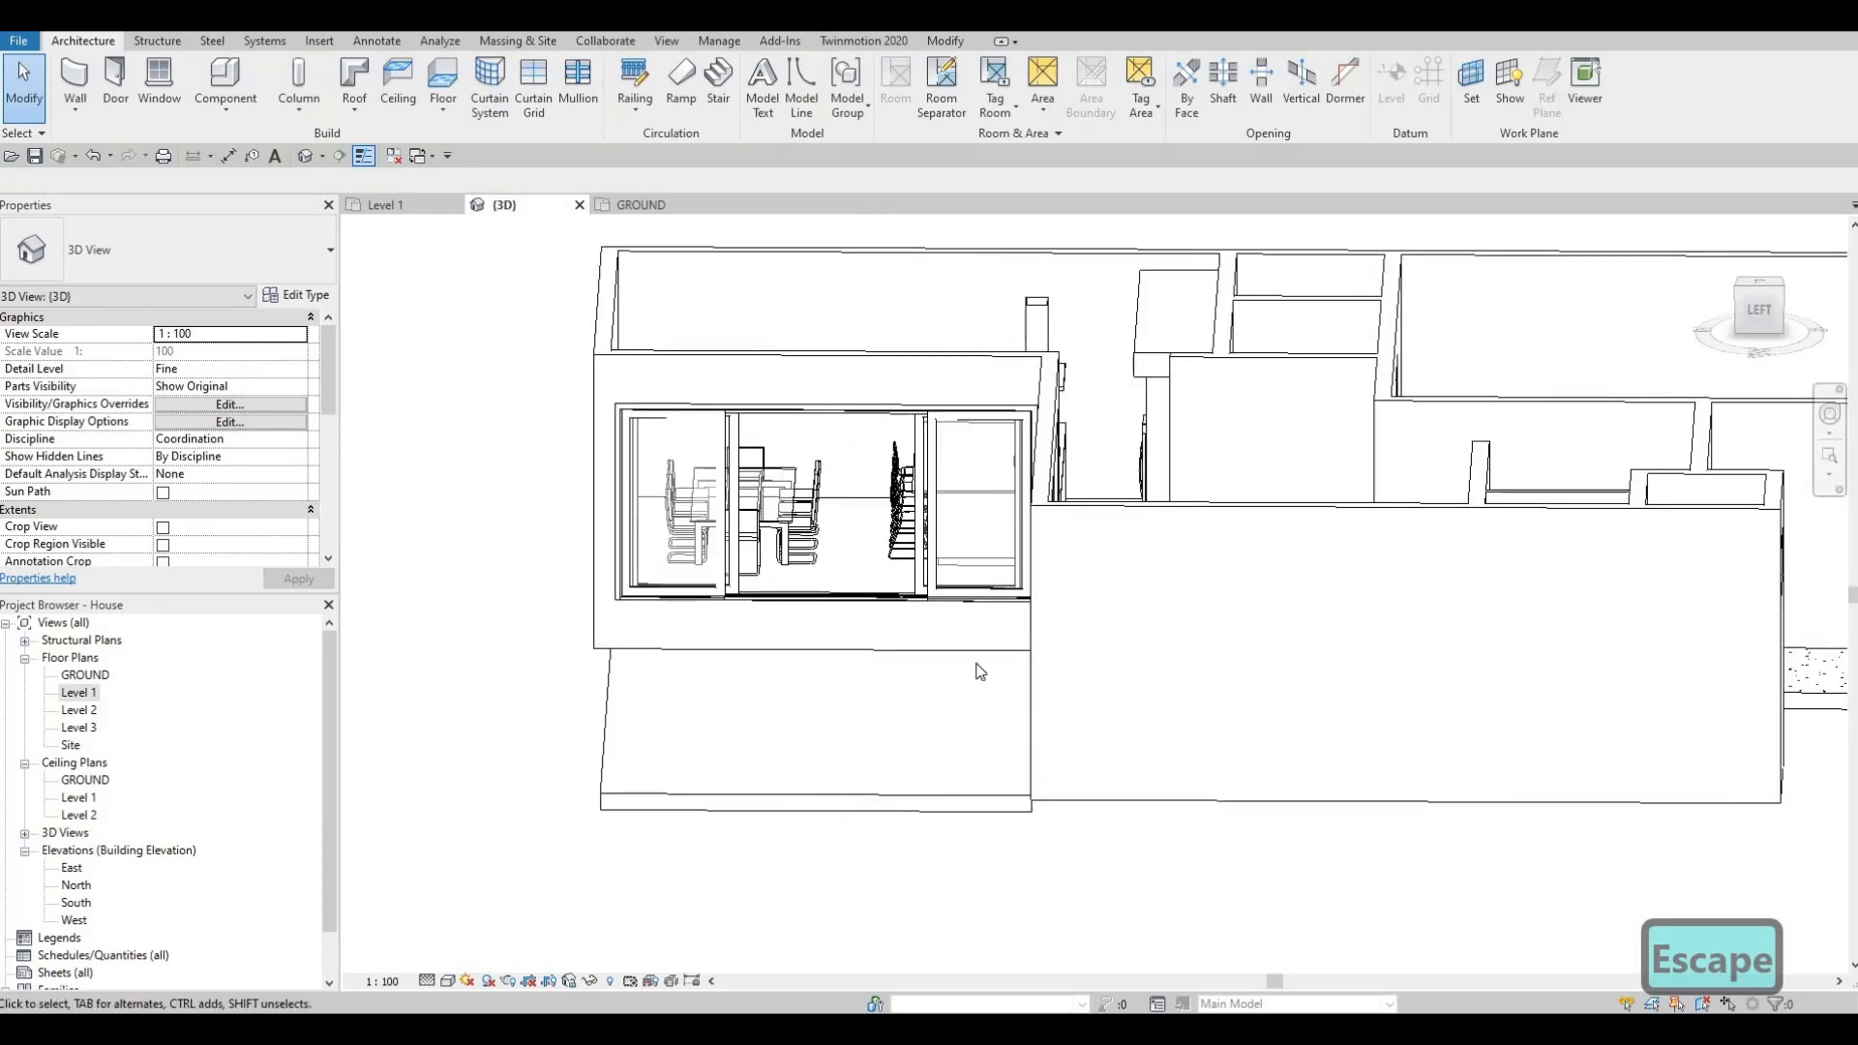
pyautogui.scroll(-2, 1142, 745)
pyautogui.keyDown('shift'); pyautogui.moveTo(883, 804); pyautogui.dragTo(652, 816, button='middle'); pyautogui.keyUp('shift')
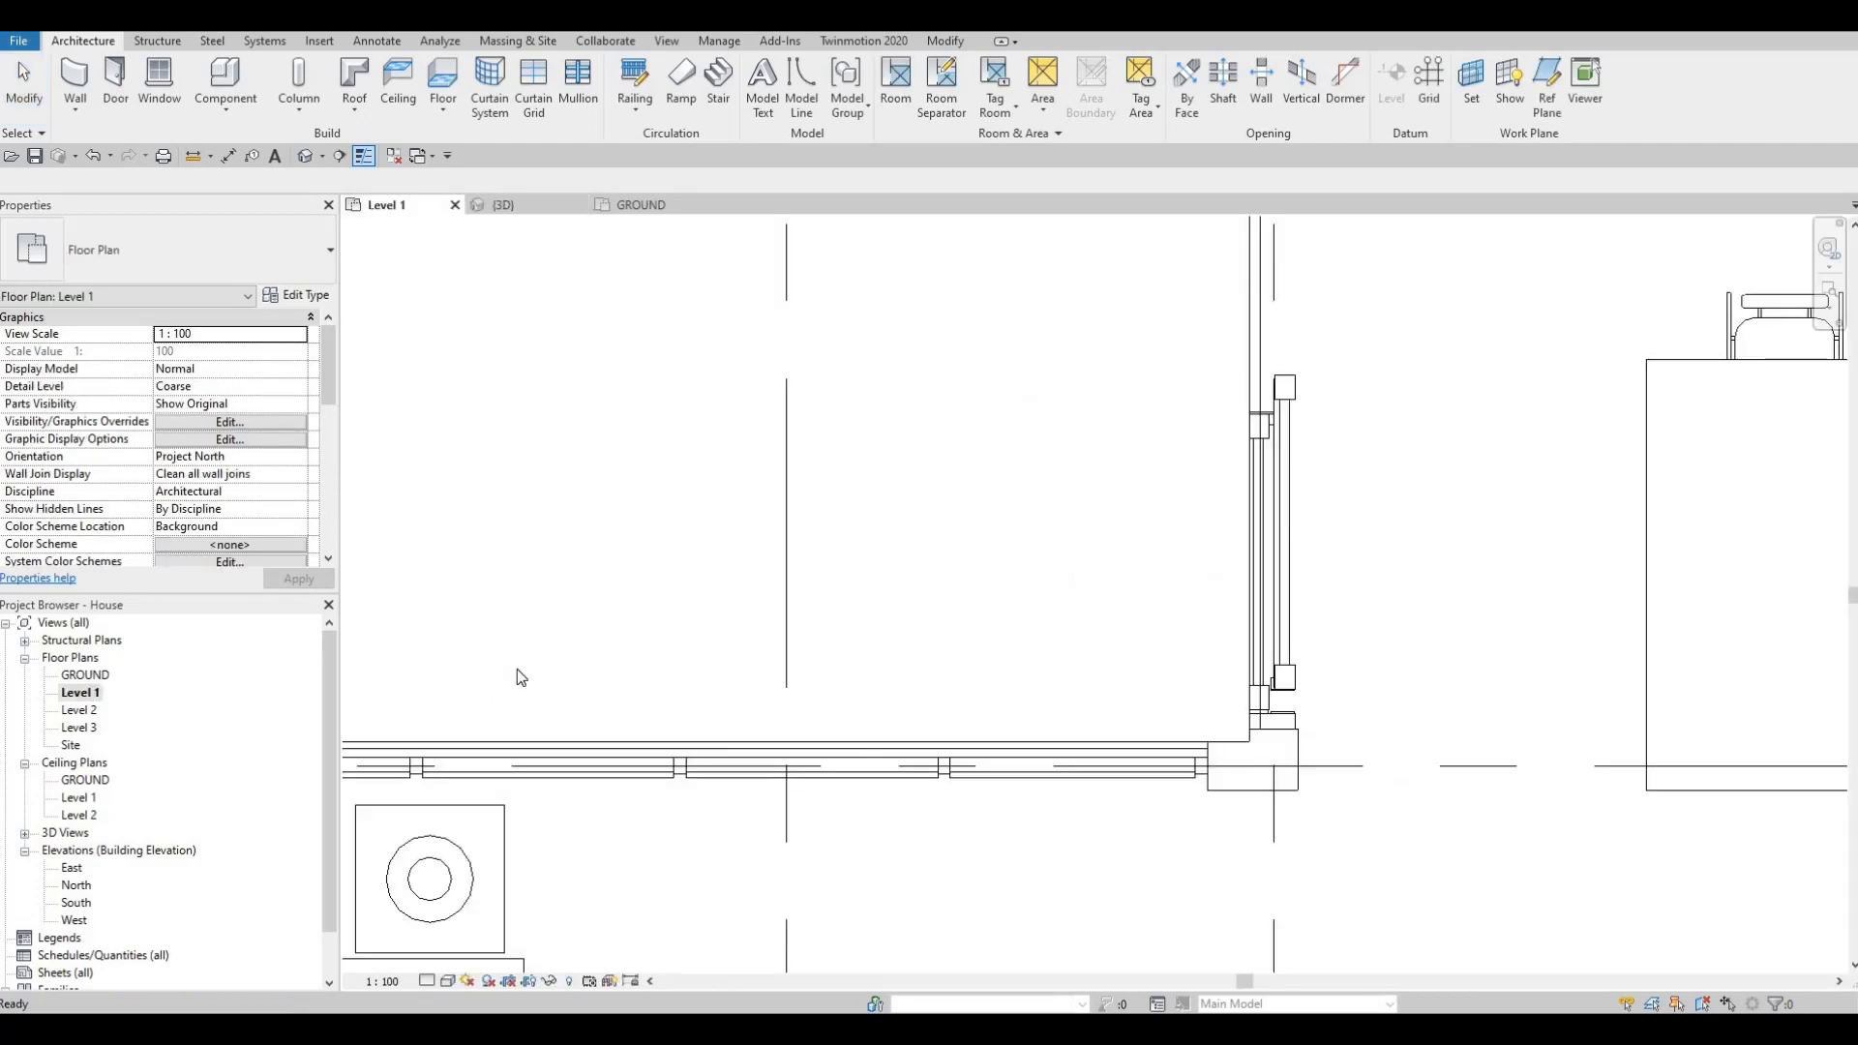
pyautogui.scroll(-4, 699, 662)
pyautogui.moveTo(1017, 485); pyautogui.dragTo(964, 484, button='middle')
pyautogui.moveTo(738, 642); pyautogui.dragTo(960, 513, button='middle')
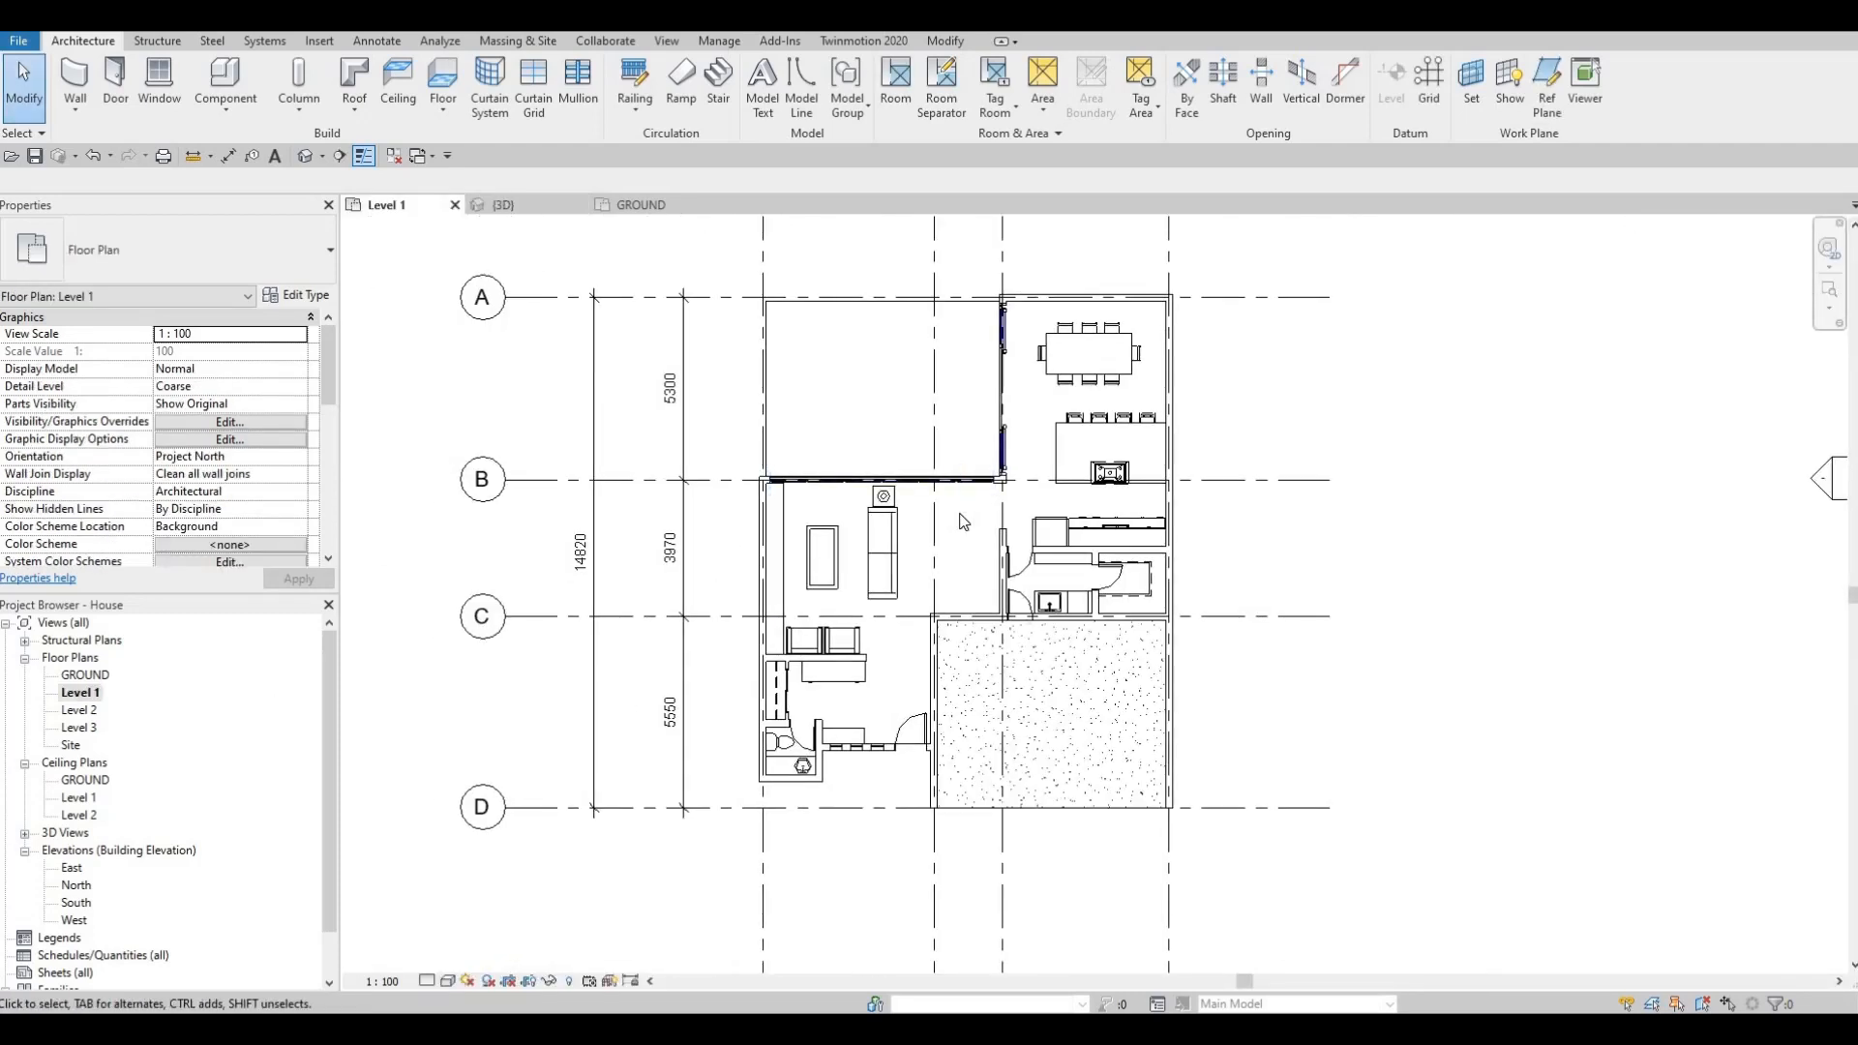
pyautogui.scroll(-2, 174, 774)
pyautogui.scroll(-1, 530, 722)
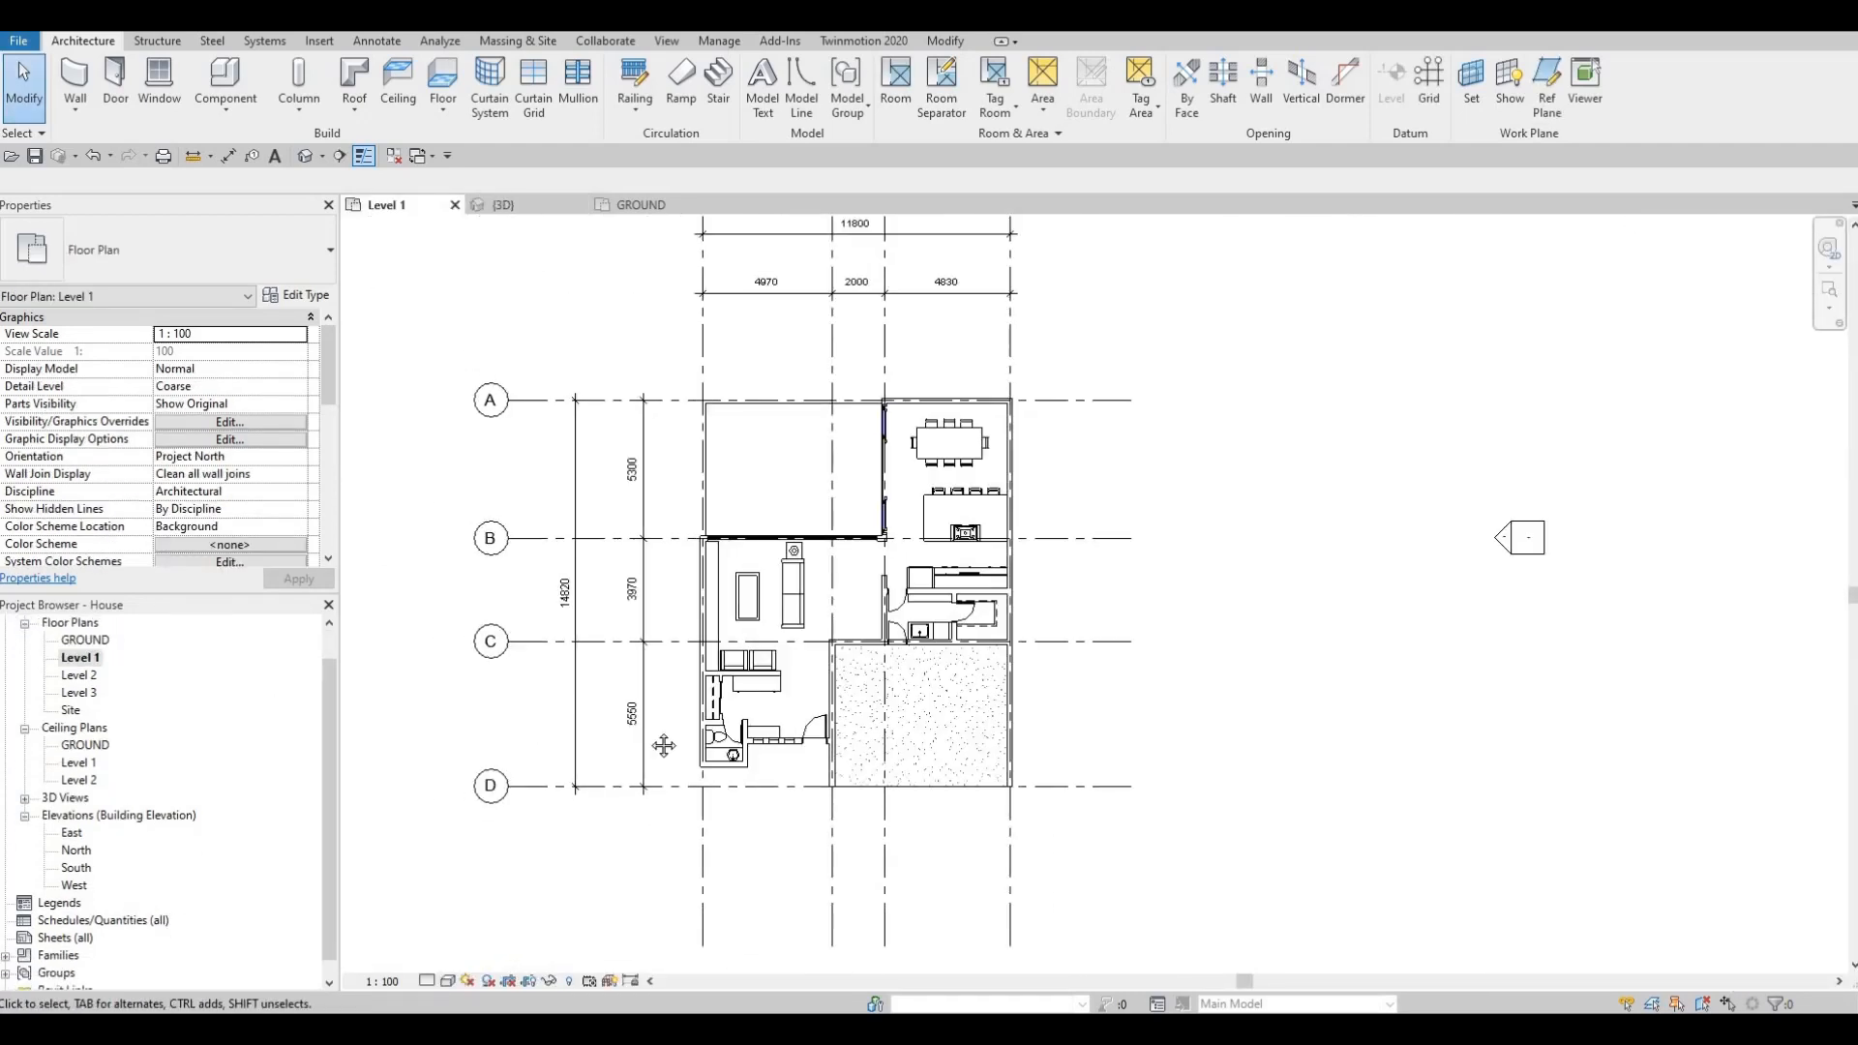
pyautogui.scroll(-1, 664, 747)
pyautogui.moveTo(735, 803); pyautogui.dragTo(818, 875, button='middle')
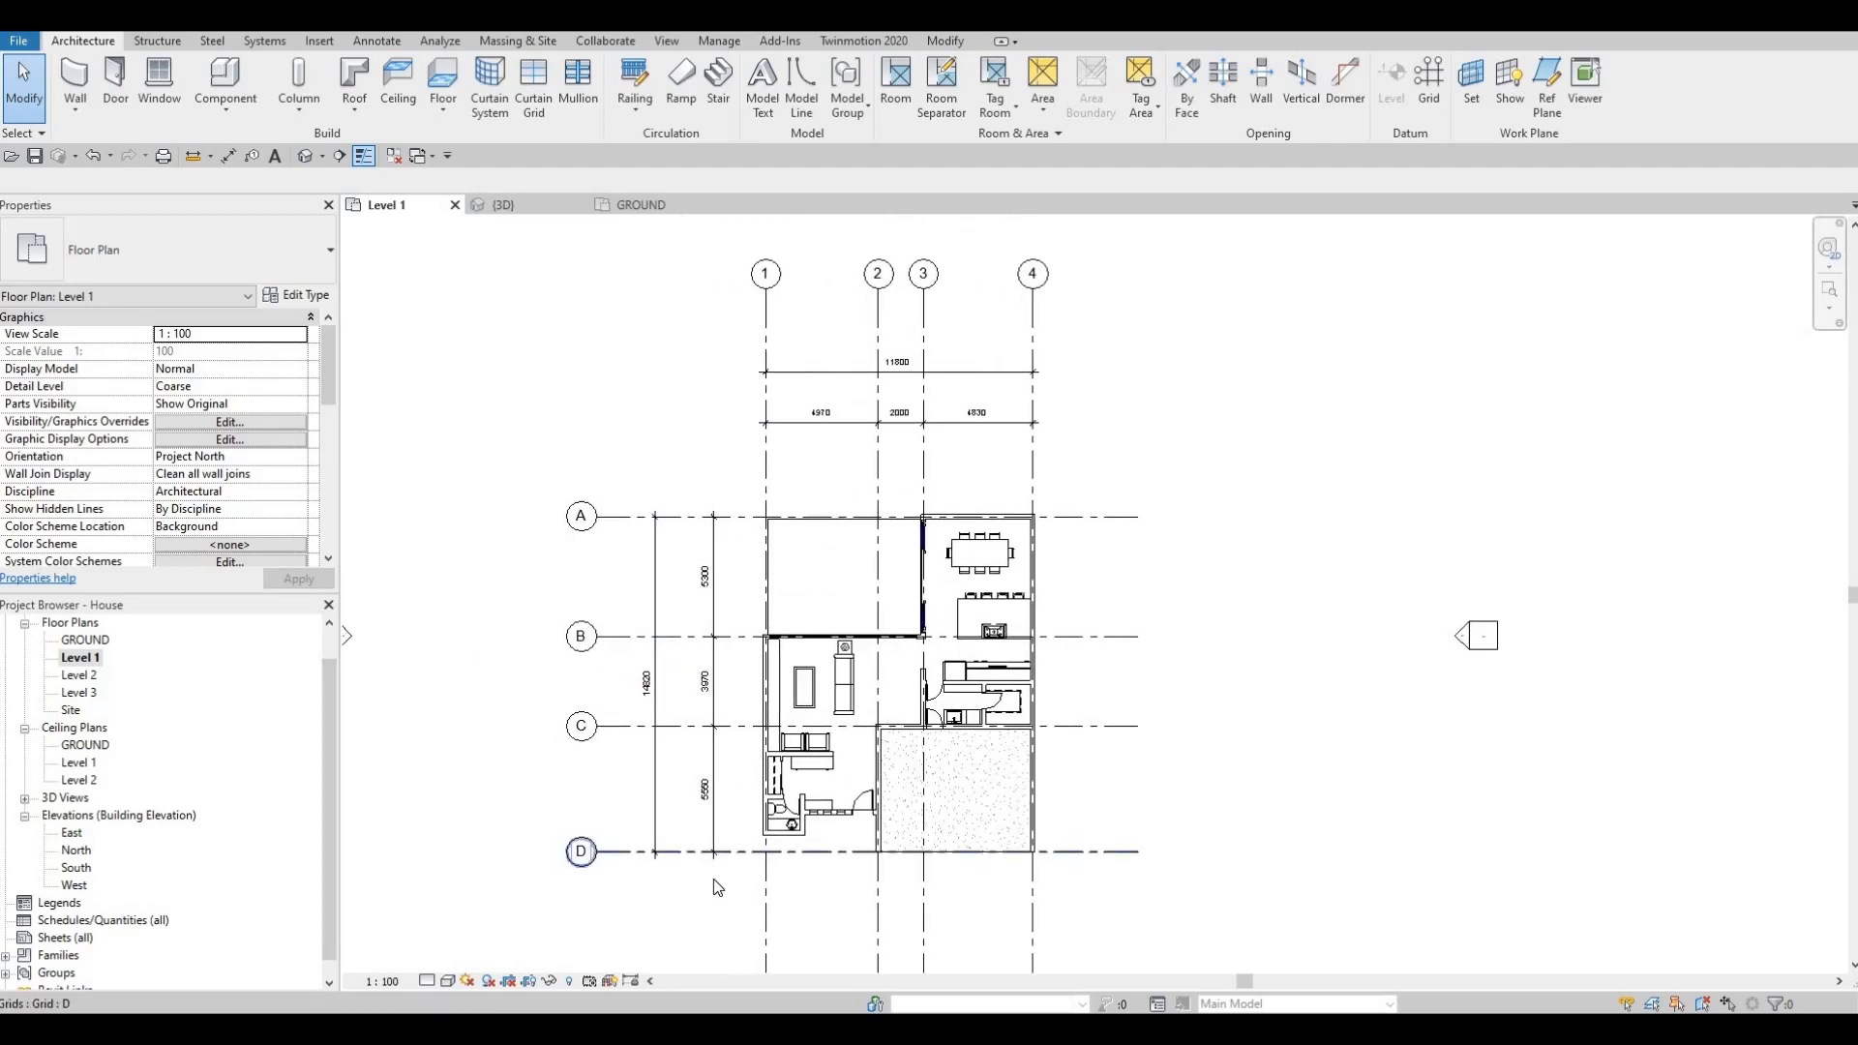